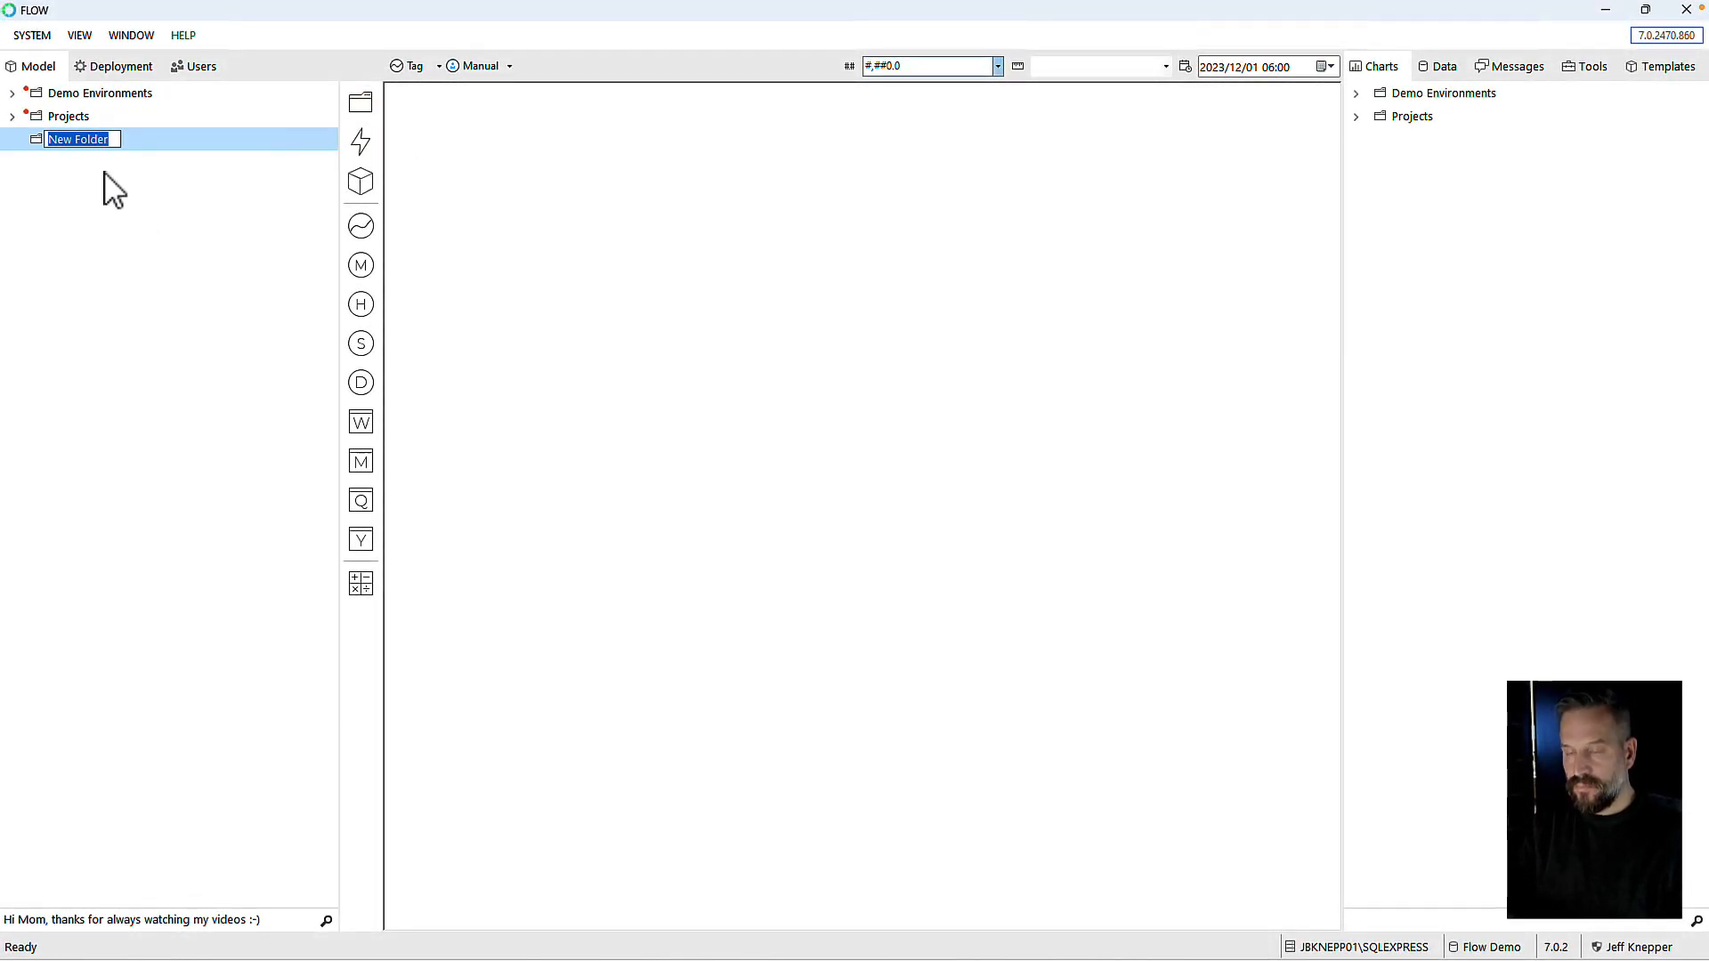
Step: Name the new folder Production Report Video and add an event named Filler 01 Running to it
{"action": "type", "text": "Production Report Video"}
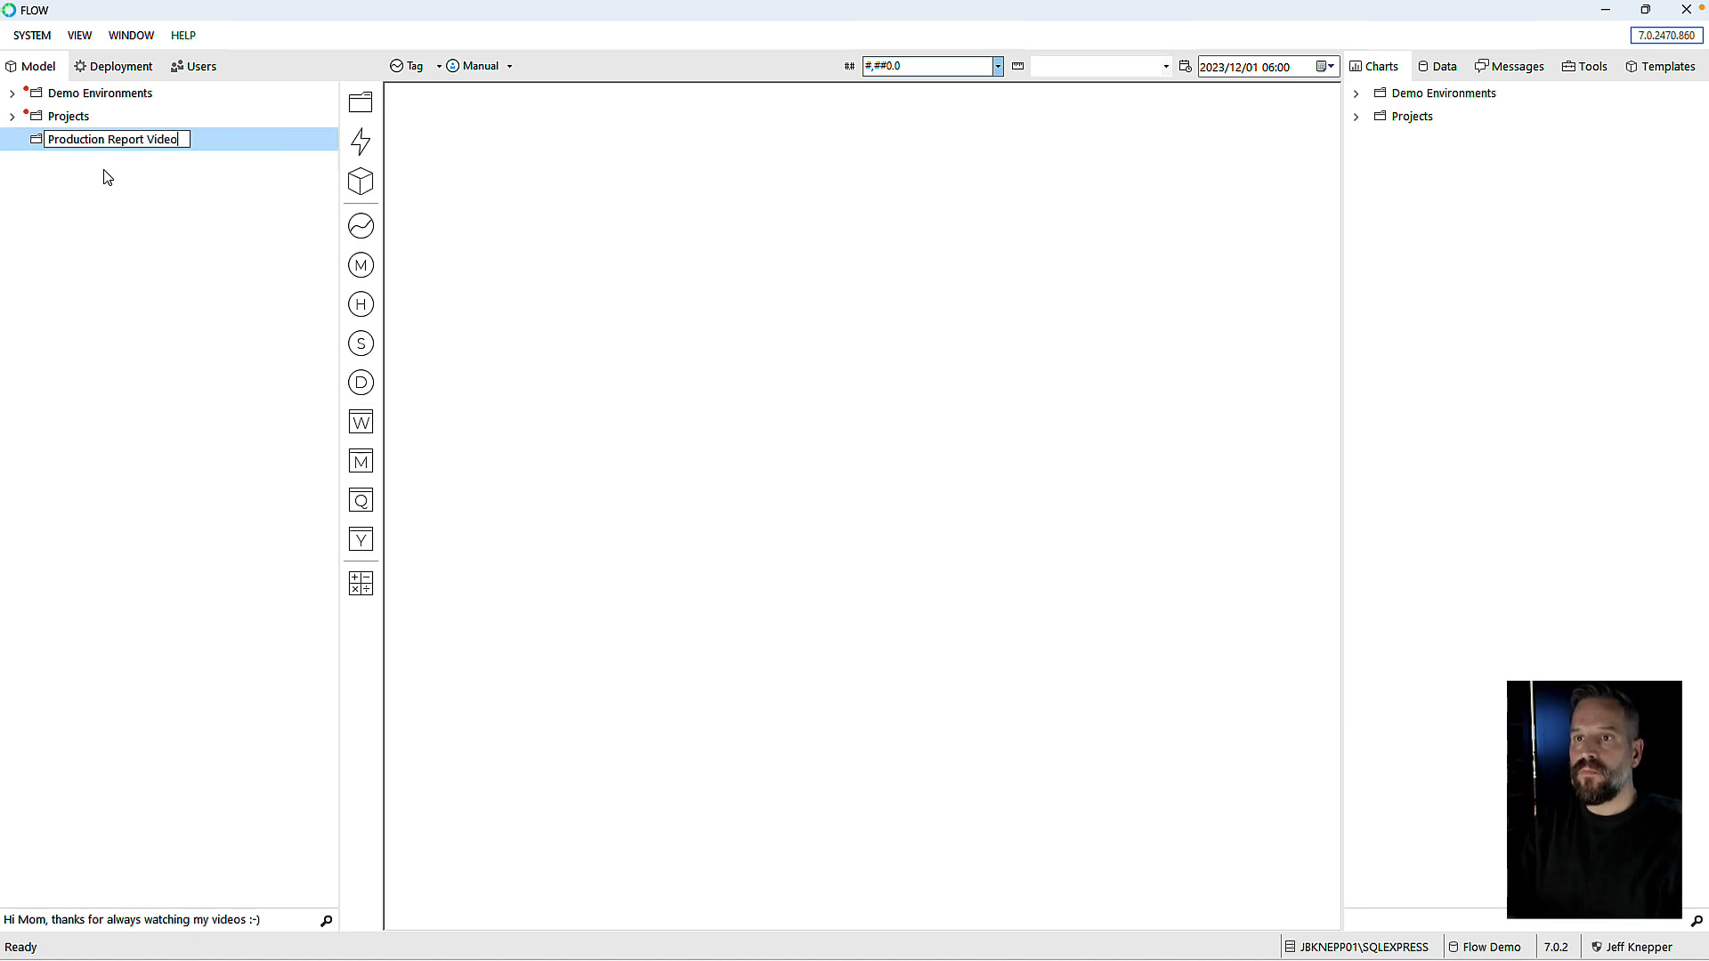
{"action": "key", "text": "Return"}
{"action": "left_click_drag", "start_coordinate": [361, 144], "coordinate": [64, 146]}
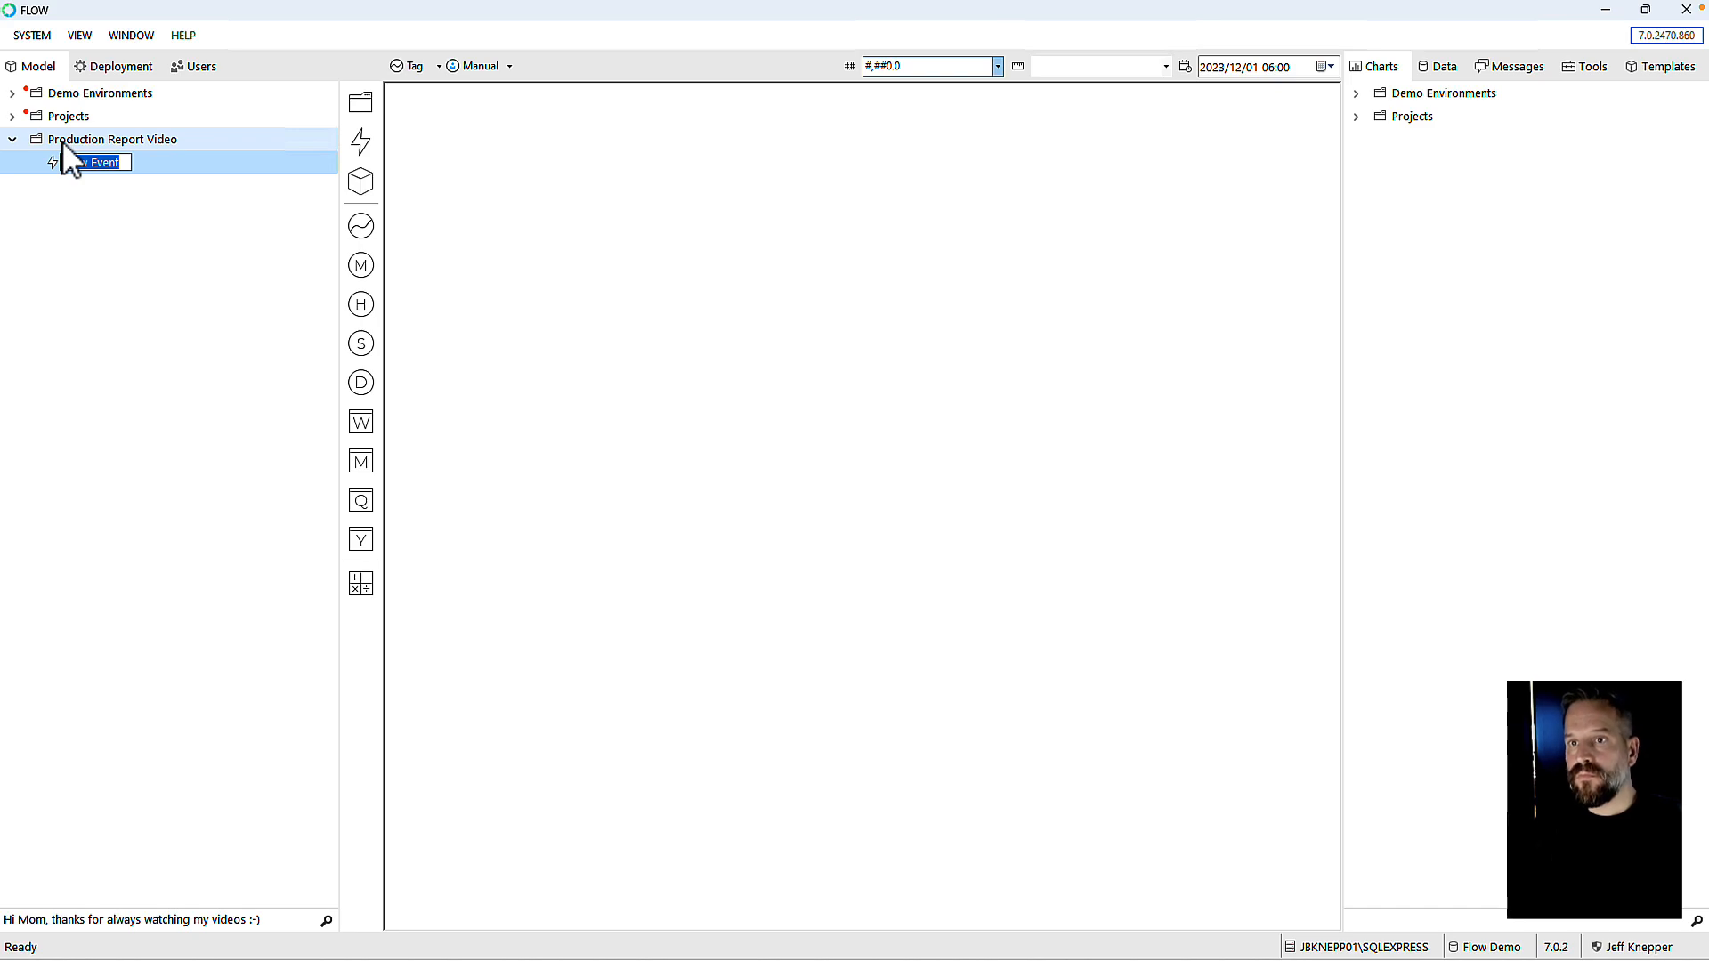
{"action": "type", "text": "Filler 01 Running"}
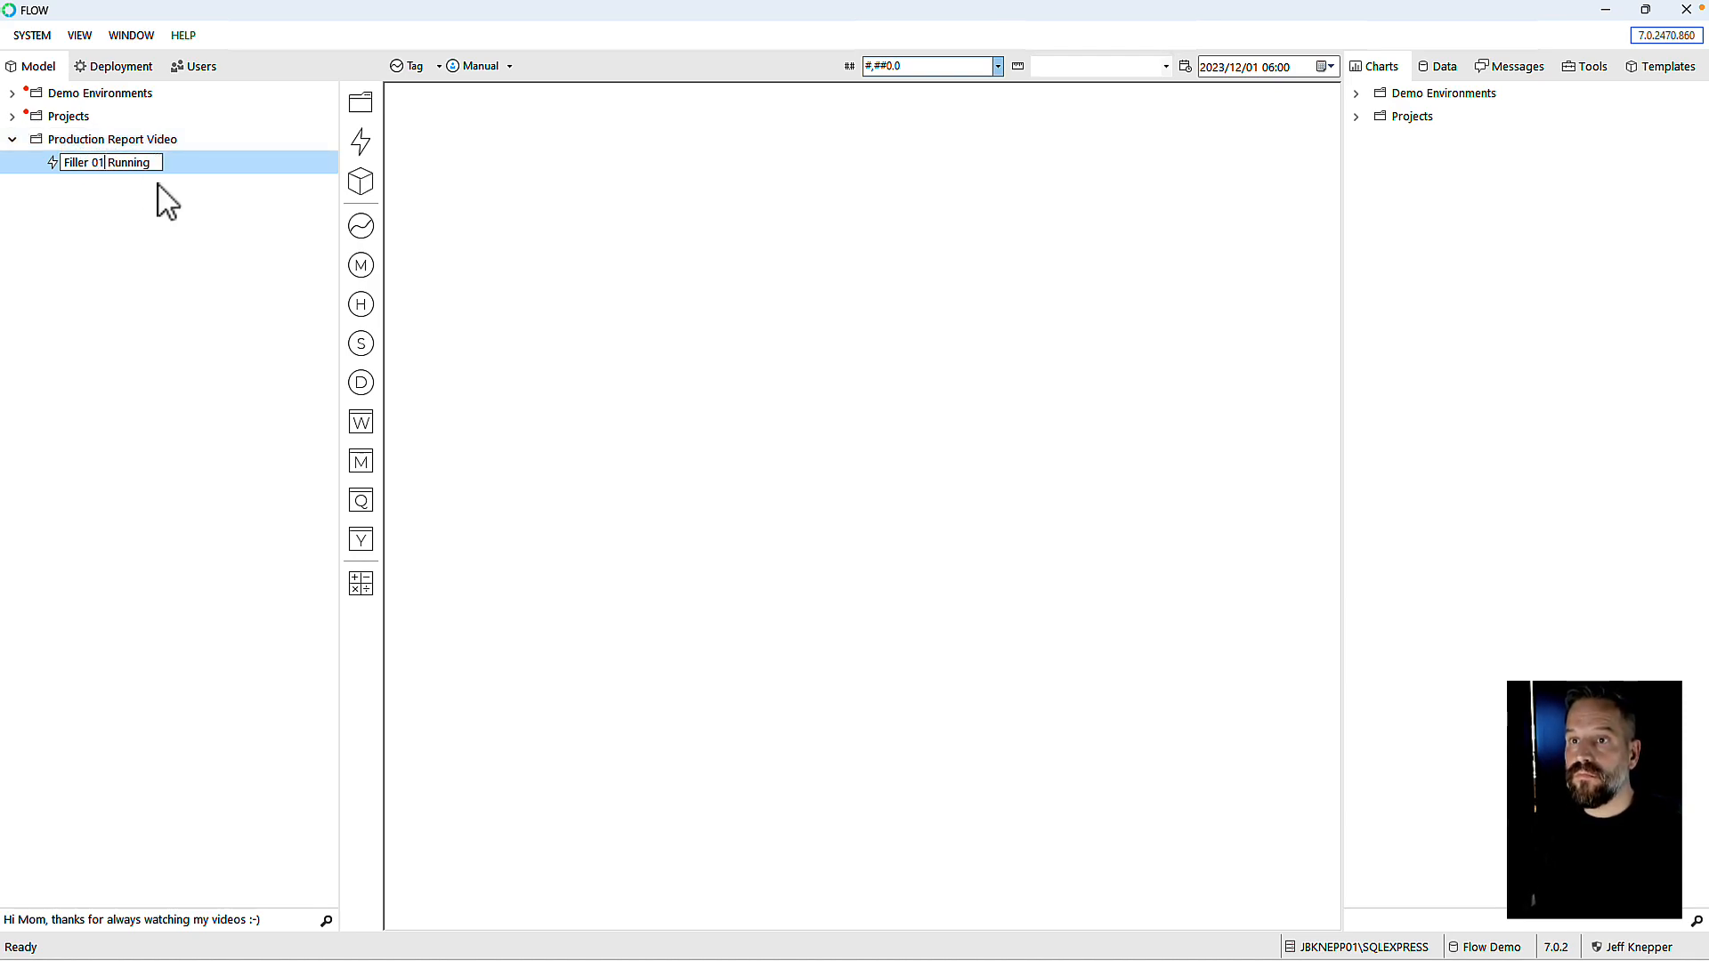
{"action": "key", "text": "Return"}
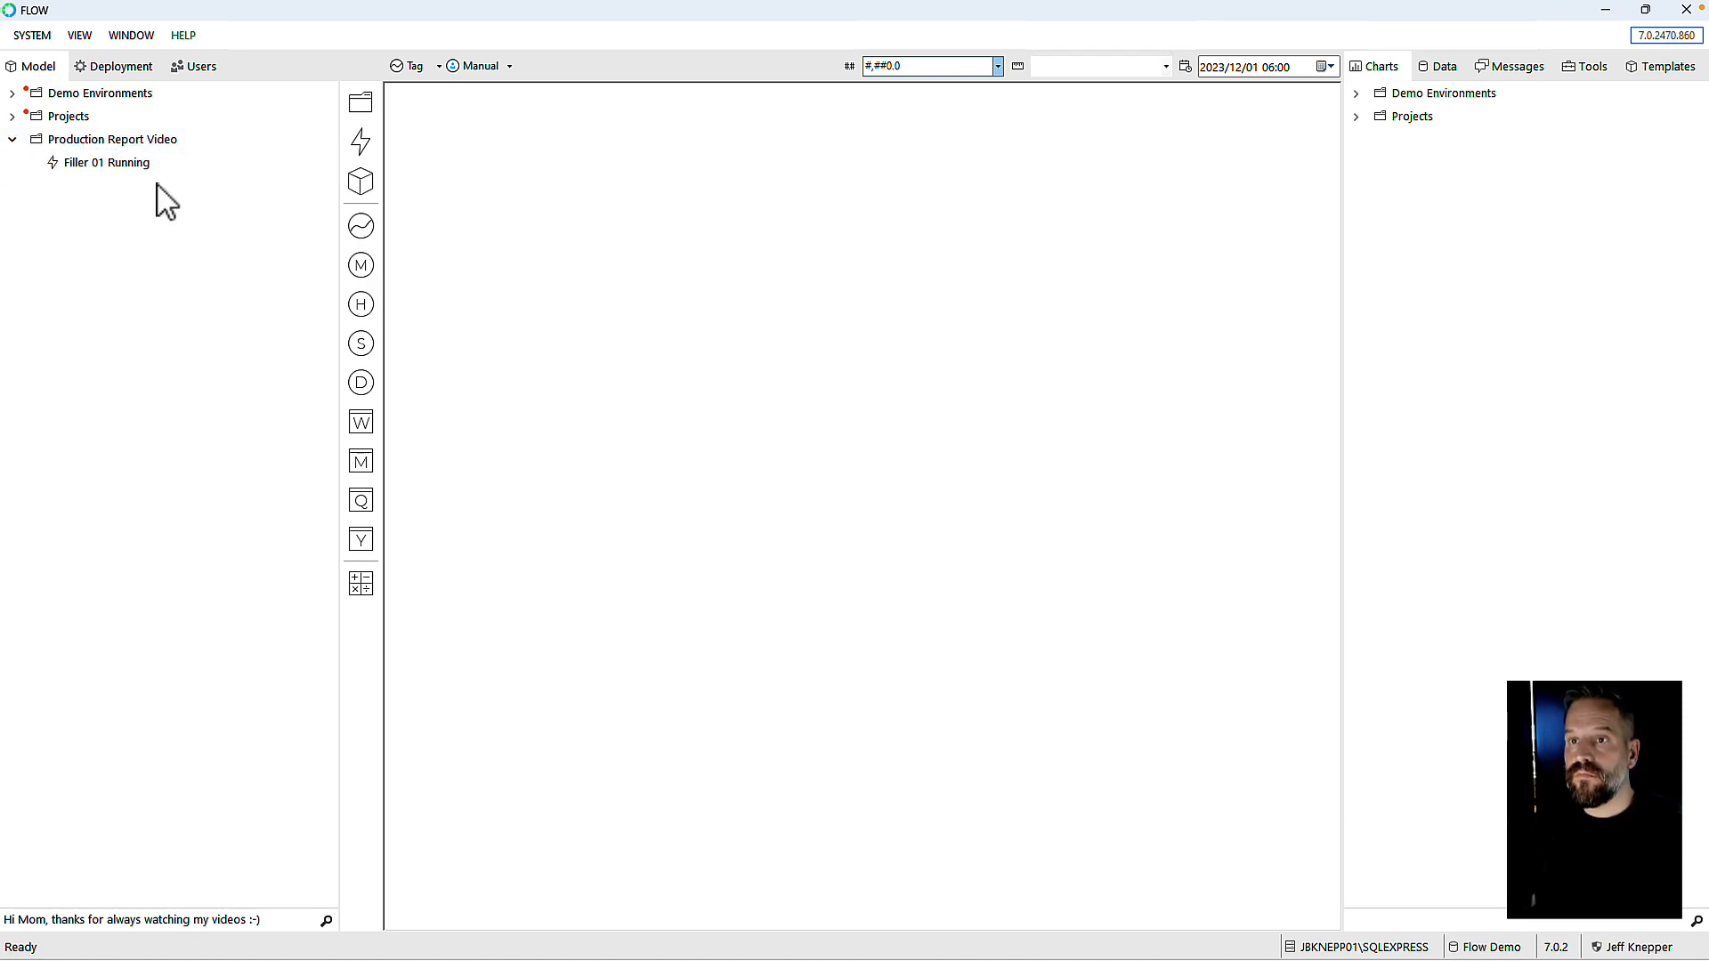
Step: Add a metrics container named Filler 01 Metrics to the Production Report Video folder
{"action": "left_click_drag", "start_coordinate": [360, 181], "coordinate": [52, 141]}
{"action": "type", "text": "Fille"}
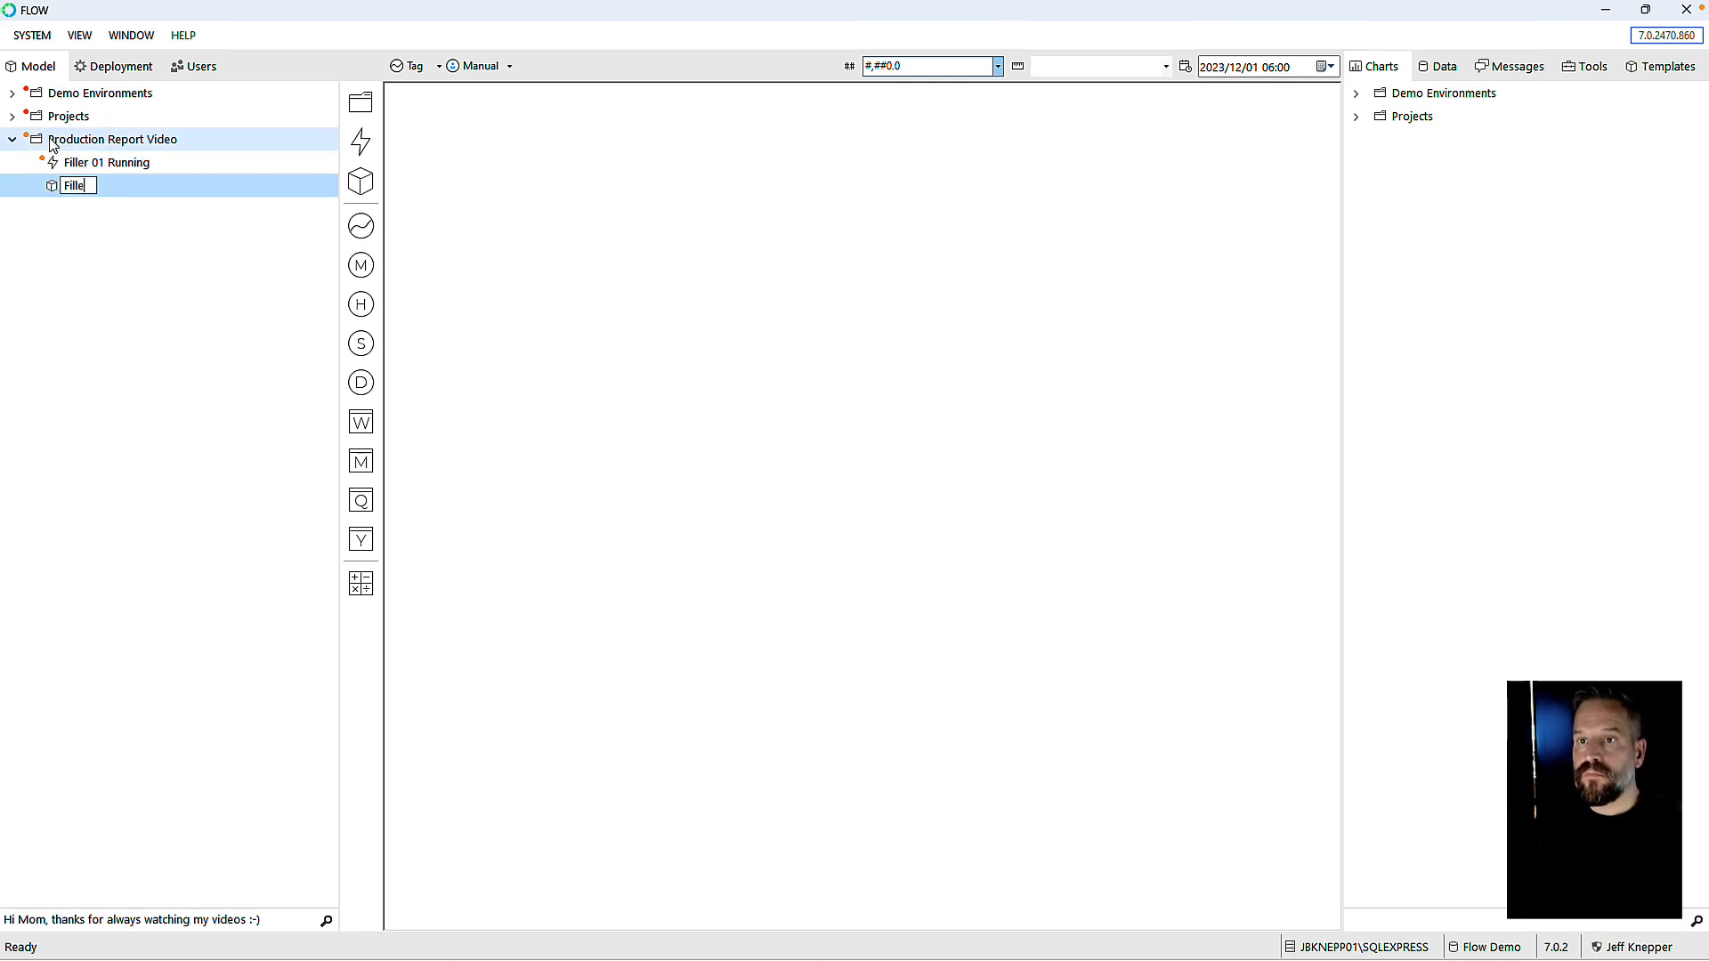
{"action": "key", "text": "Return"}
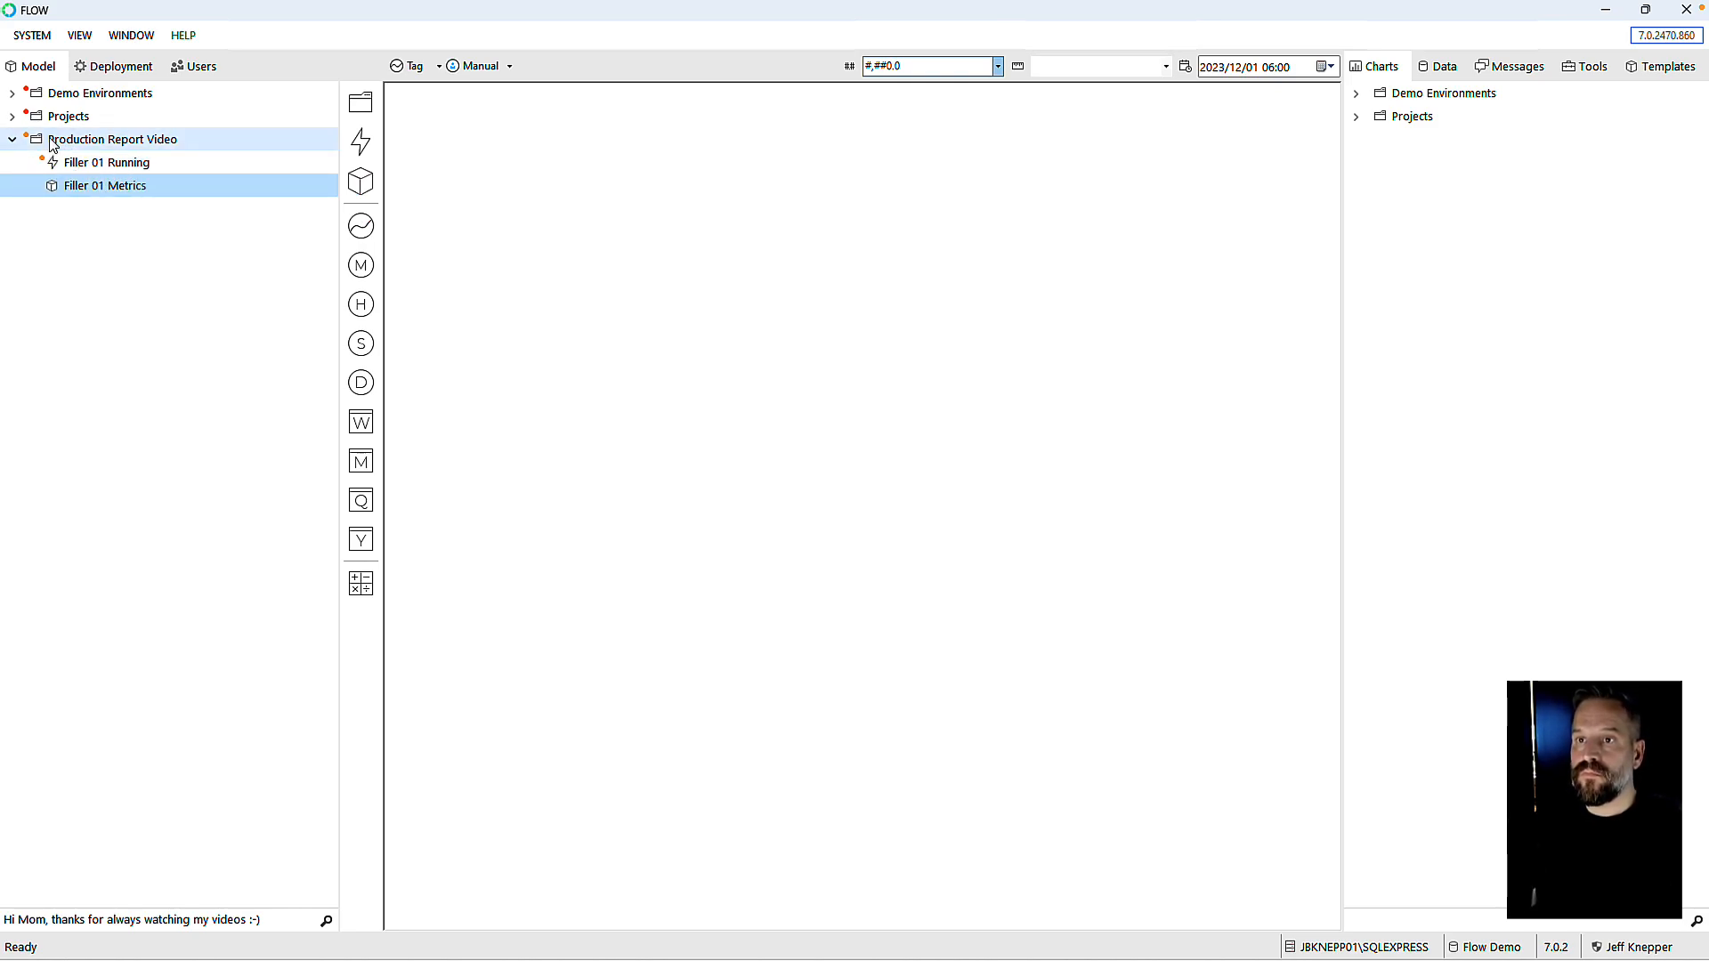
Step: Add Filler 1's FL001.Product tag from the Flow Simulator's Packaging namespace to the Filler 01 Running event as Product
{"action": "left_click", "coordinate": [1421, 71]}
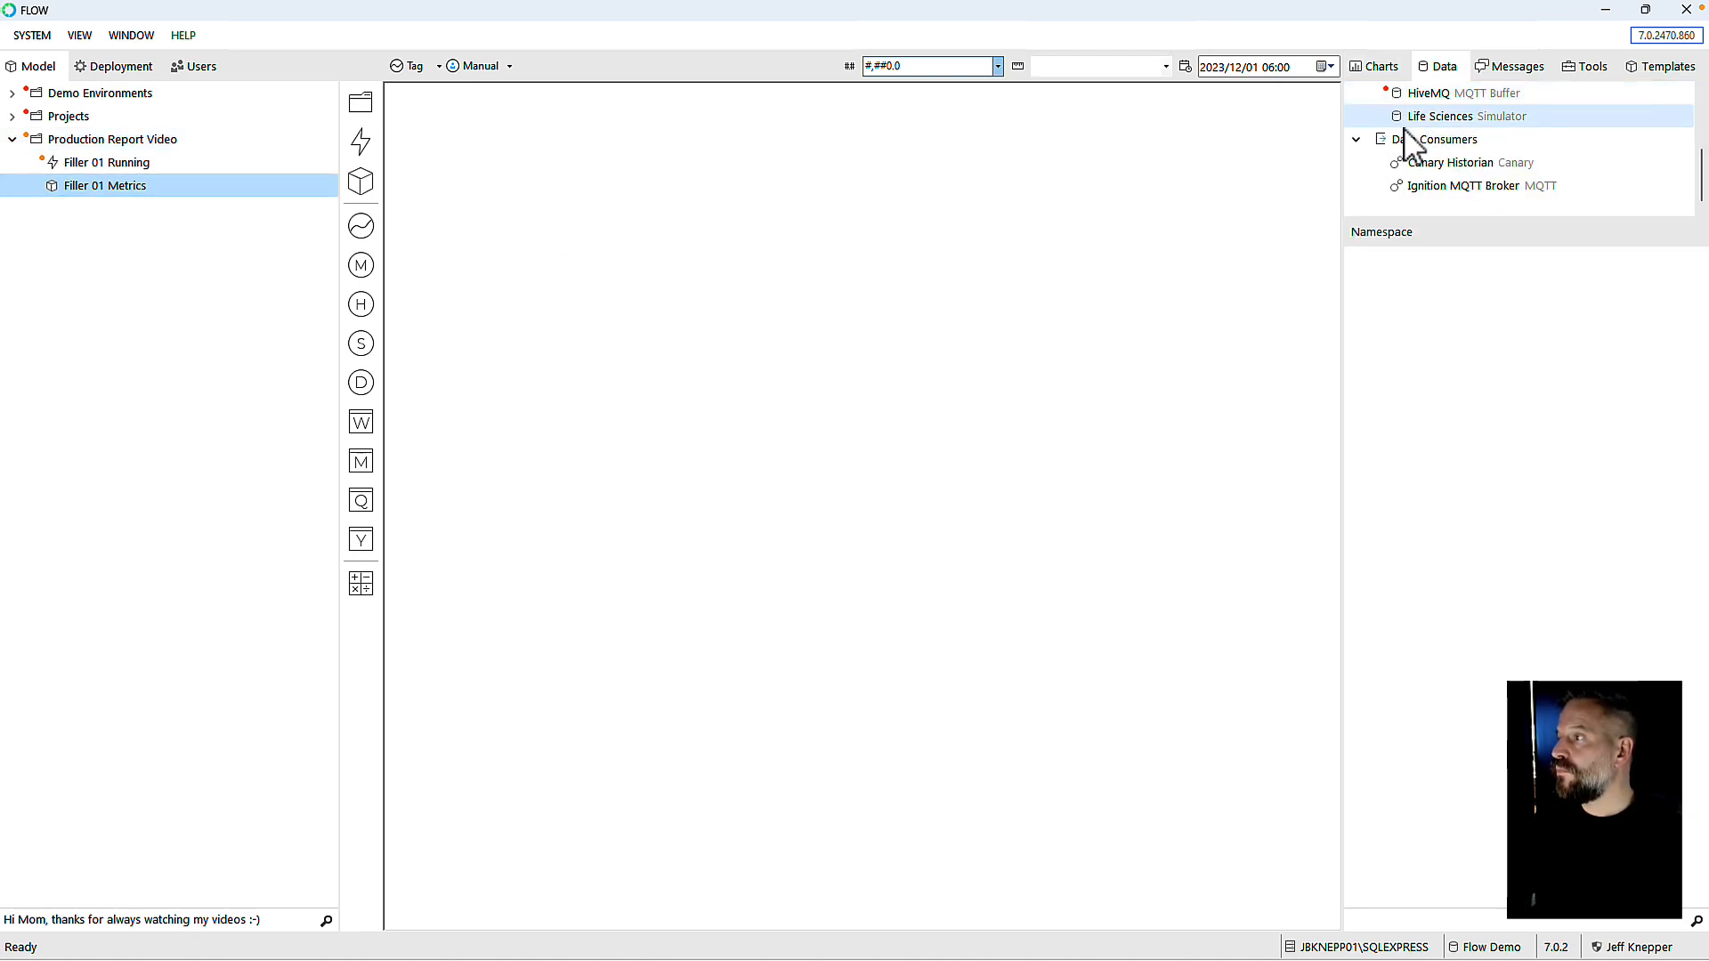
{"action": "scroll", "coordinate": [1413, 147], "scroll_direction": "up", "scroll_amount": 3}
{"action": "left_click", "coordinate": [1422, 187]}
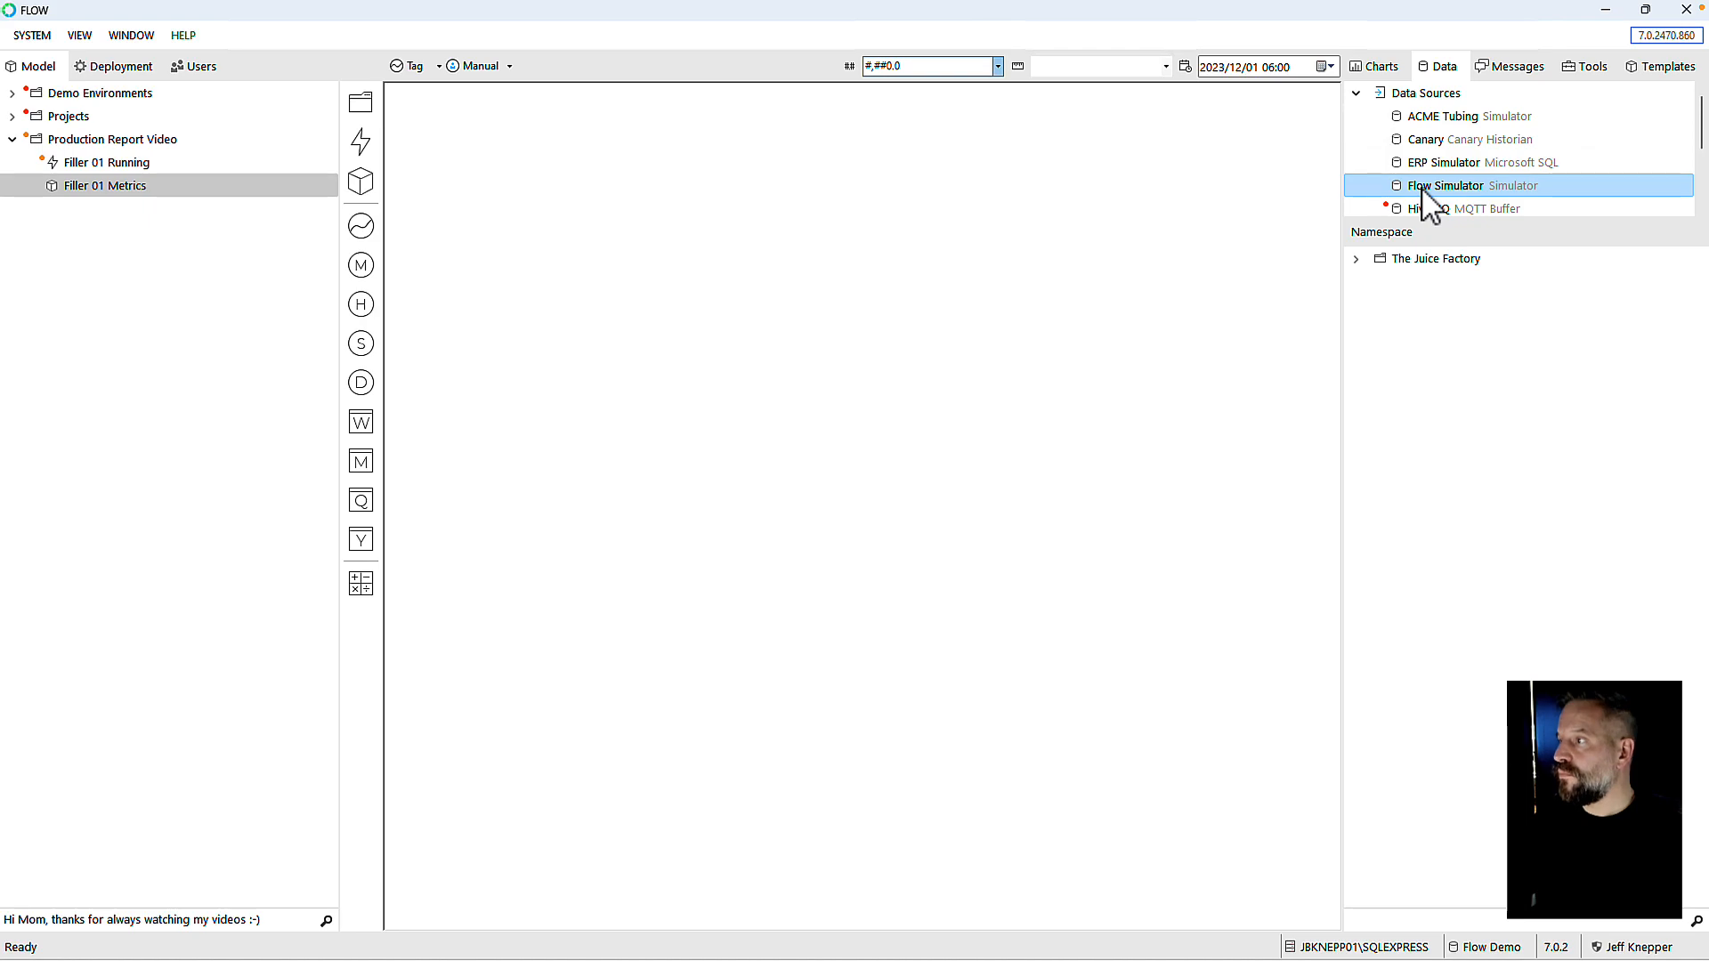
{"action": "left_click", "coordinate": [1355, 258]}
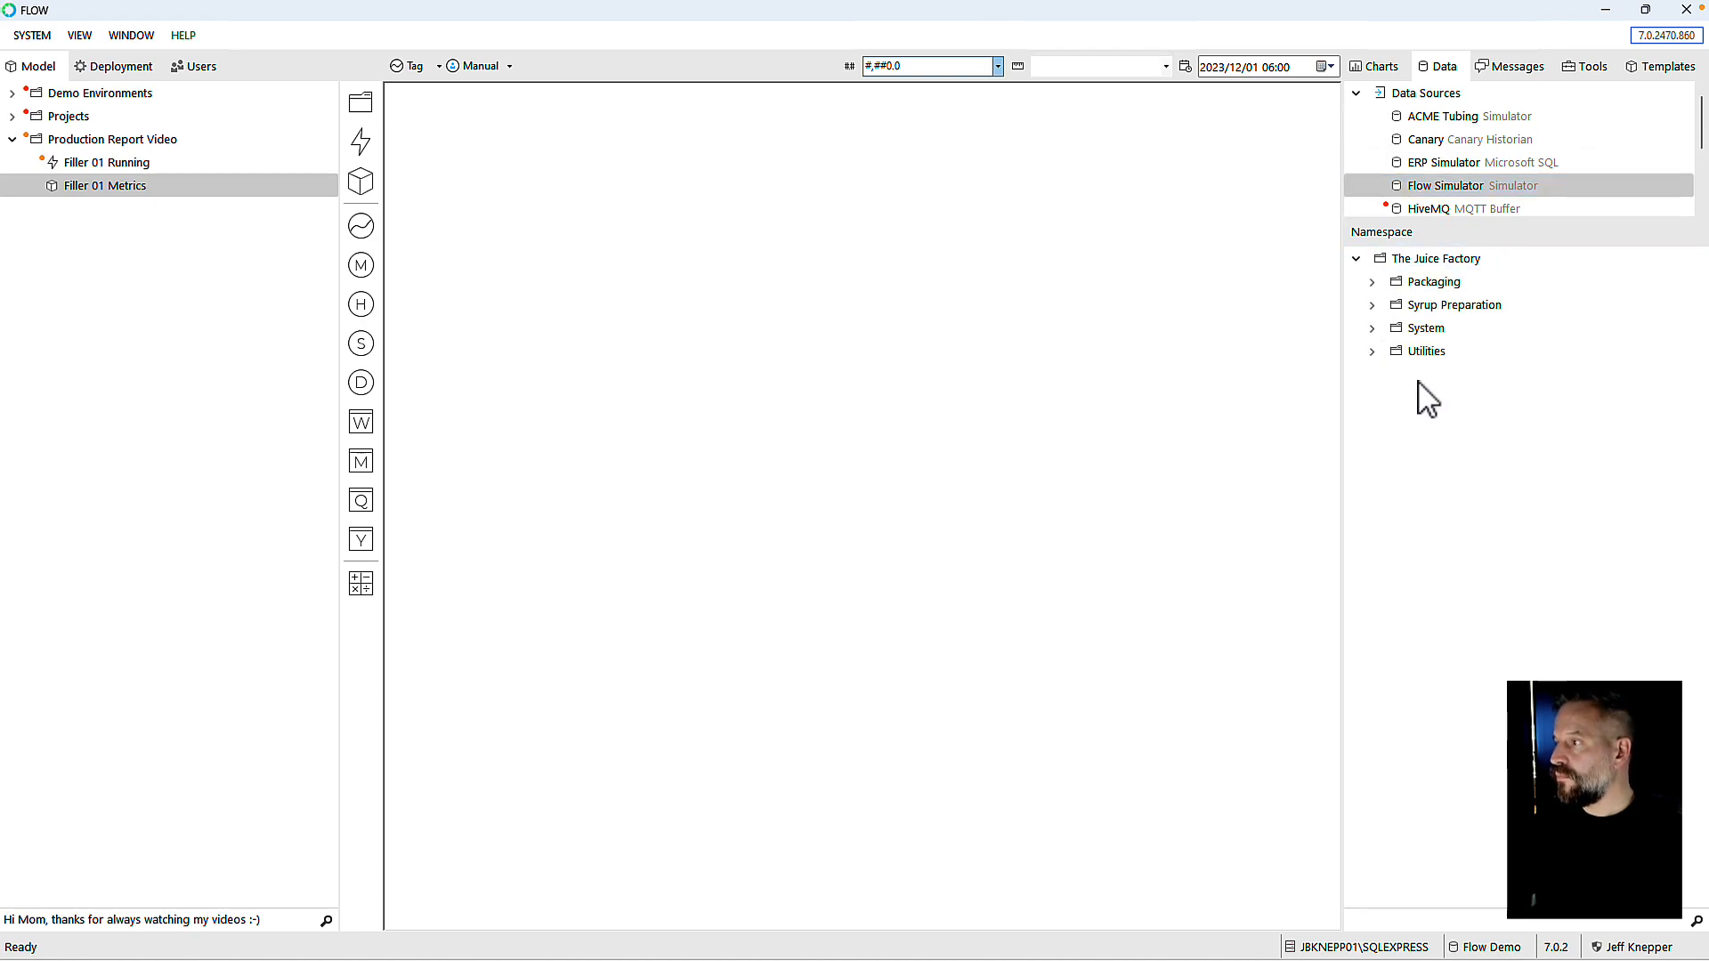
{"action": "left_click", "coordinate": [1371, 281]}
{"action": "left_click", "coordinate": [1387, 304]}
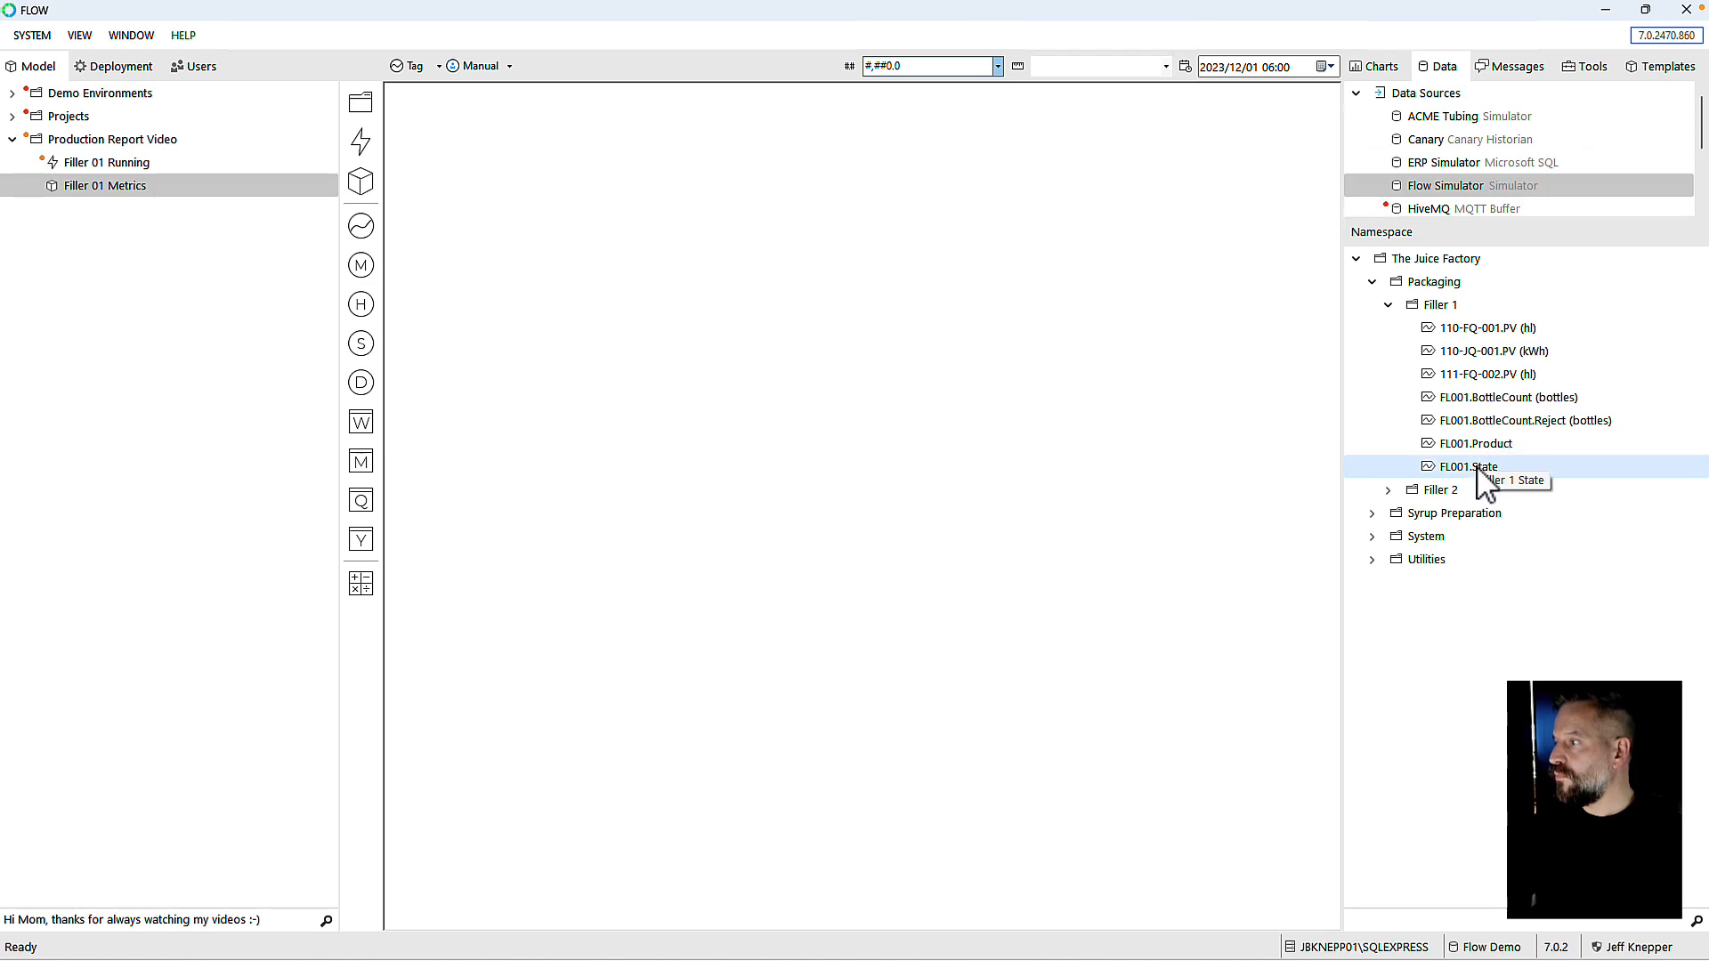
{"action": "left_click_drag", "start_coordinate": [1429, 445], "coordinate": [78, 164]}
{"action": "type", "text": "Product"}
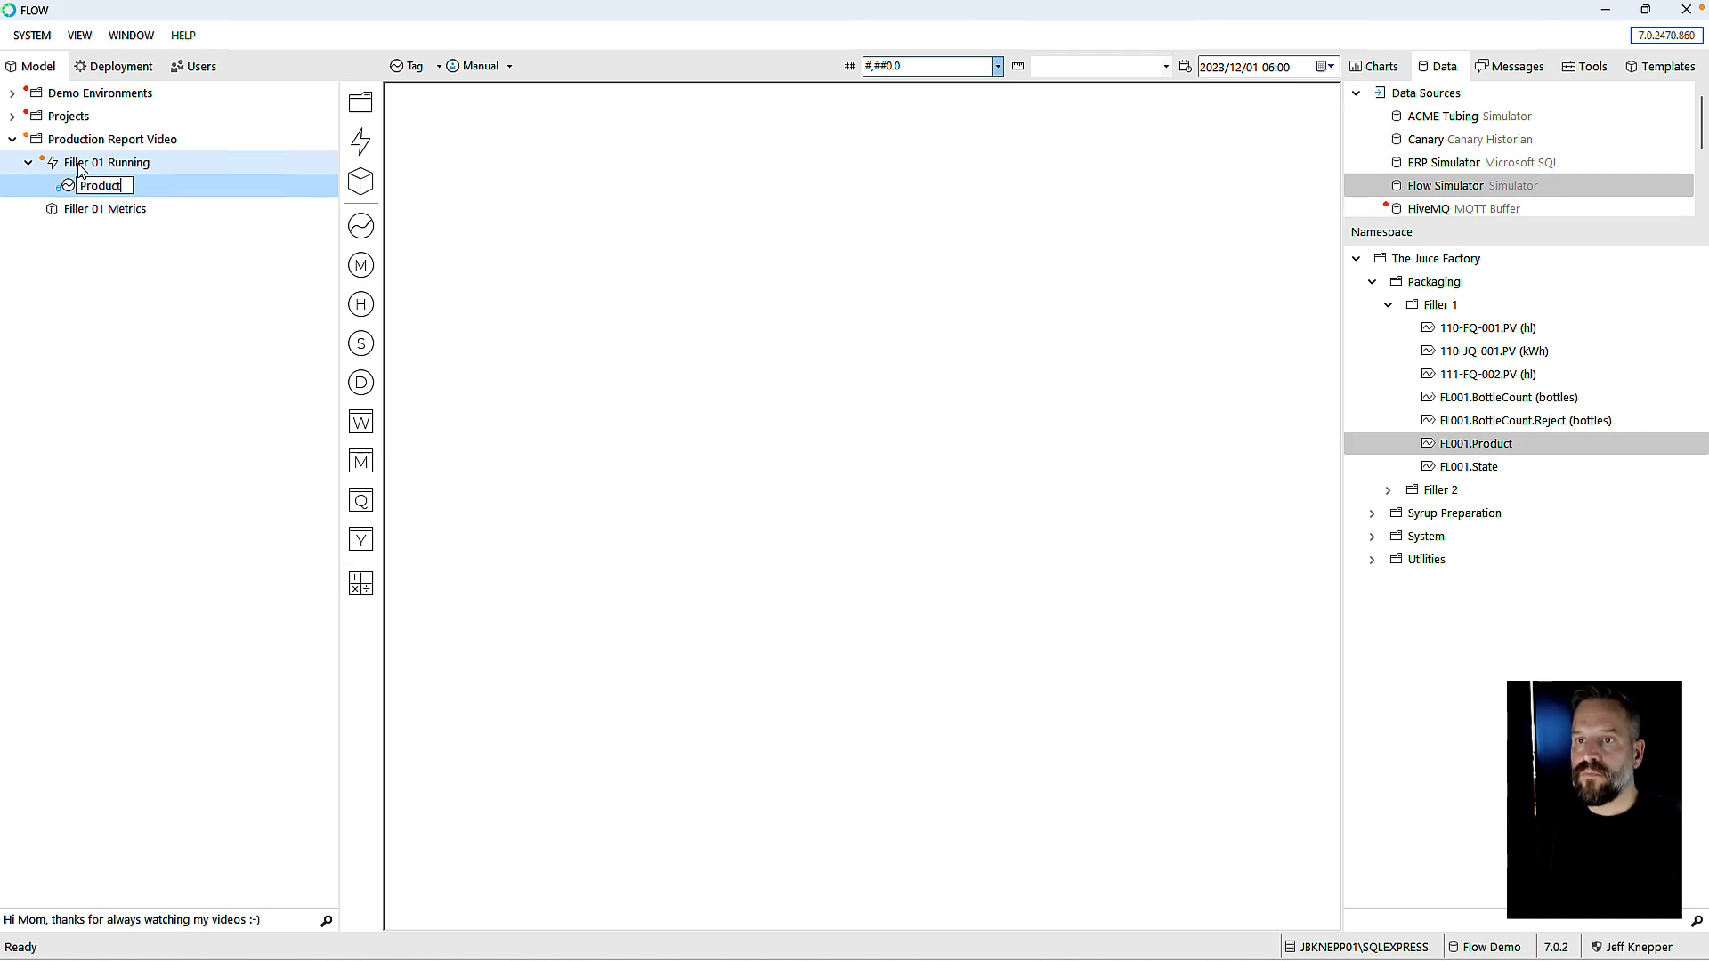
{"action": "key", "text": "Return"}
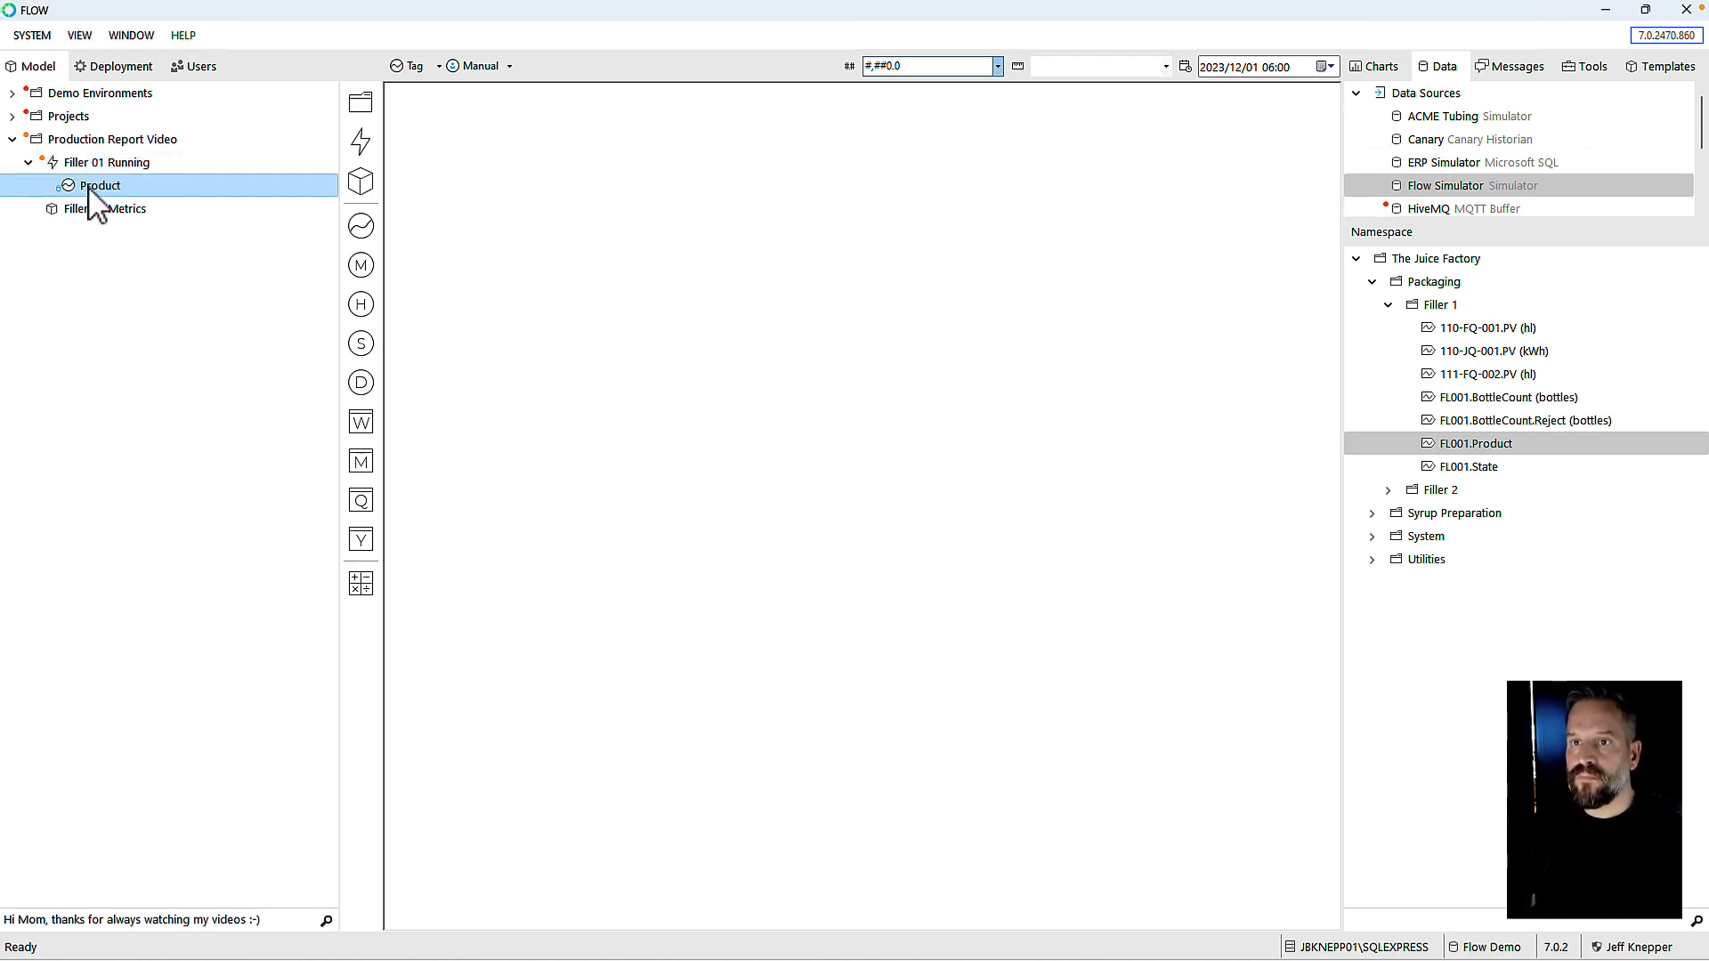
Step: Add FL001.BottleCount and FL001.BottleCount.Reject to Filler 01 Metrics, naming them Good (bottles) and Bad (bottles)
{"action": "left_click", "coordinate": [1436, 418]}
{"action": "left_click", "coordinate": [1438, 400]}
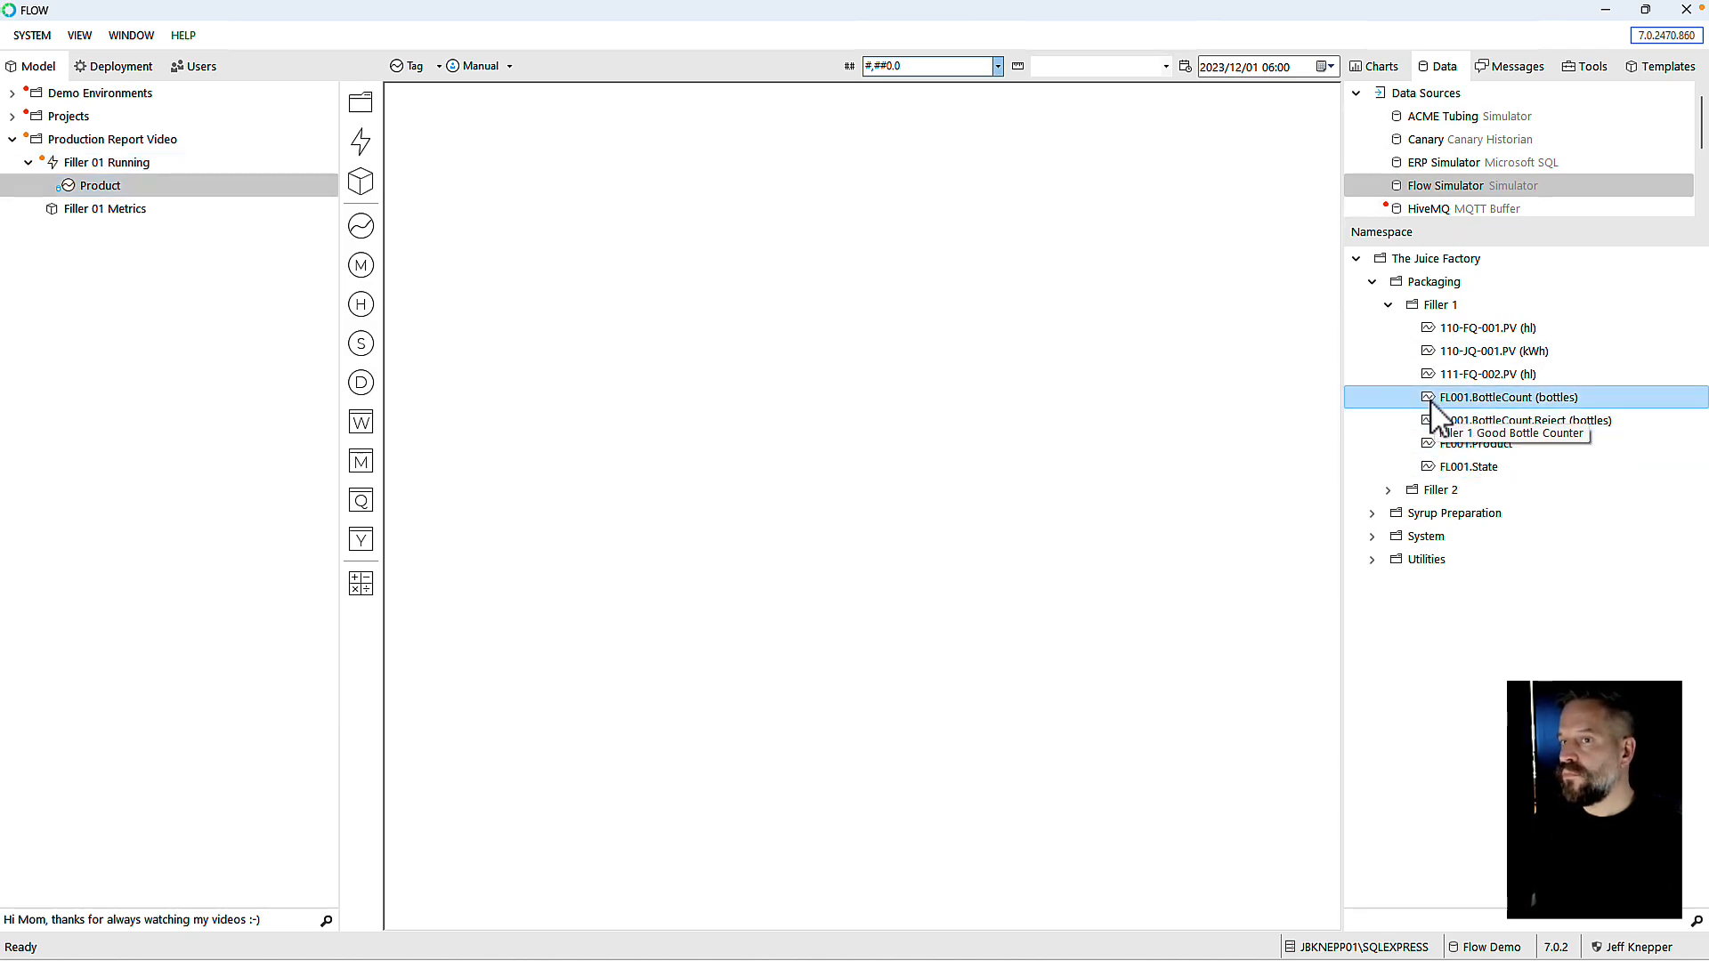
{"action": "left_click", "coordinate": [82, 210]}
{"action": "type", "text": "G"}
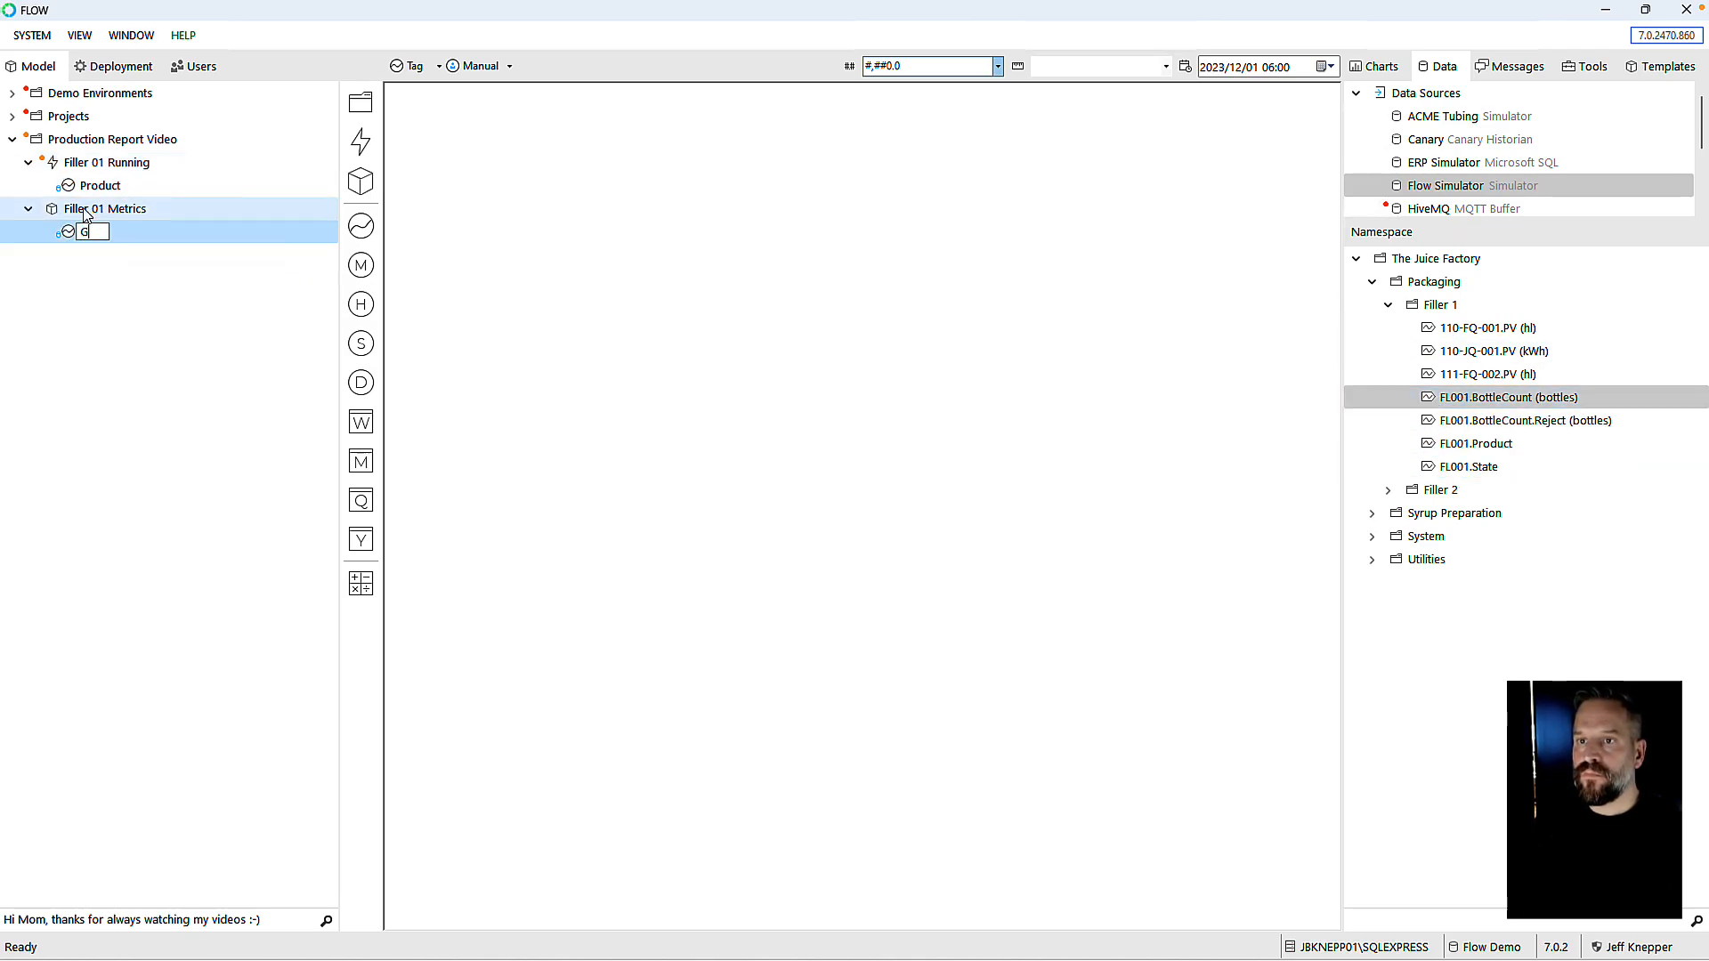
{"action": "type", "text": "ood"}
{"action": "key", "text": "Return"}
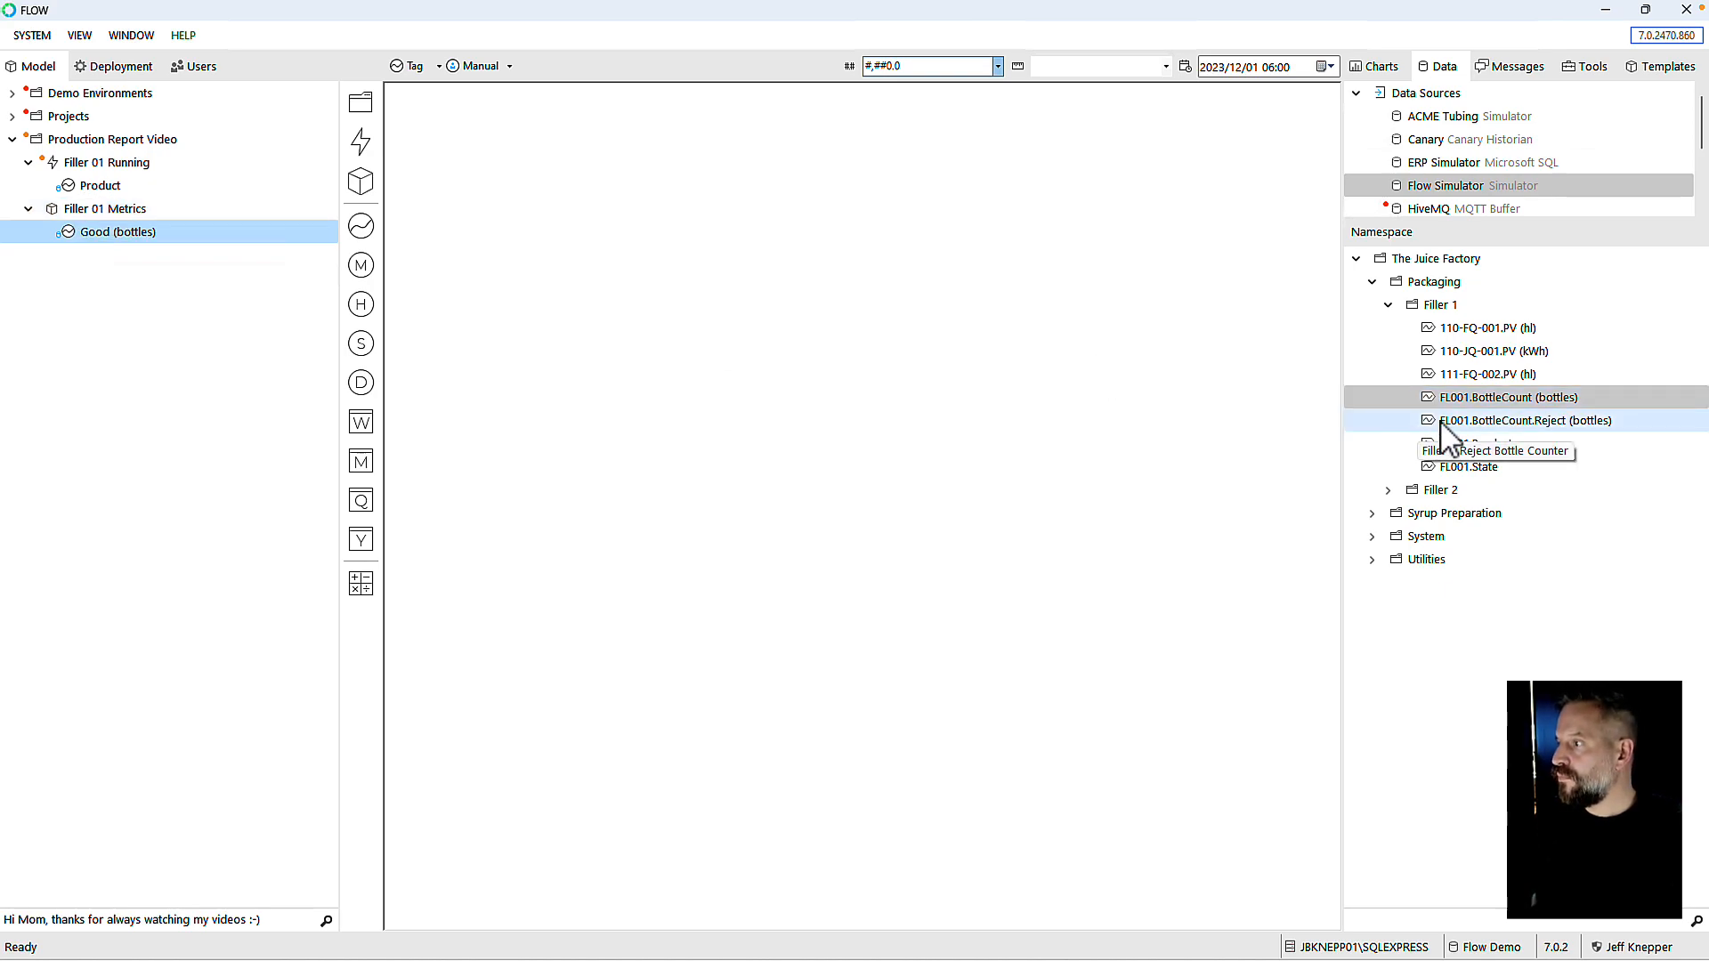
{"action": "left_click_drag", "start_coordinate": [1427, 422], "coordinate": [84, 212]}
{"action": "type", "text": "Bad (bottles"}
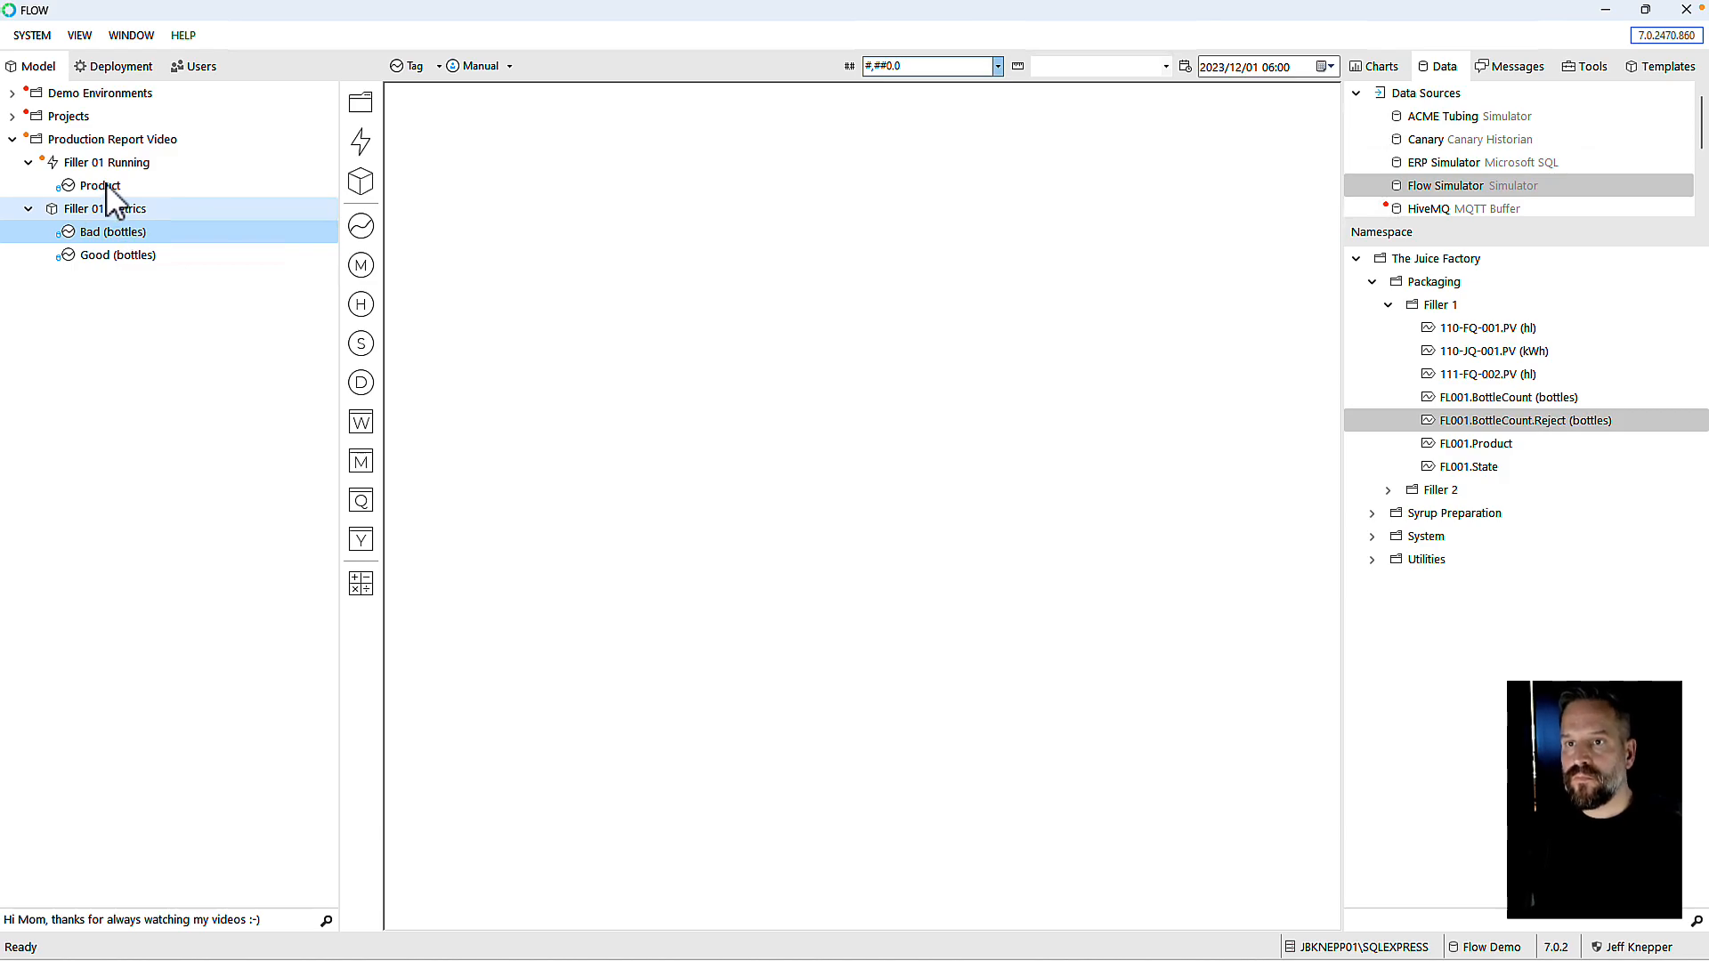
Step: Use Product as the Filler 01 Running event's start trigger with condition >= 1 and as its end trigger with condition = 0
{"action": "left_click", "coordinate": [96, 163]}
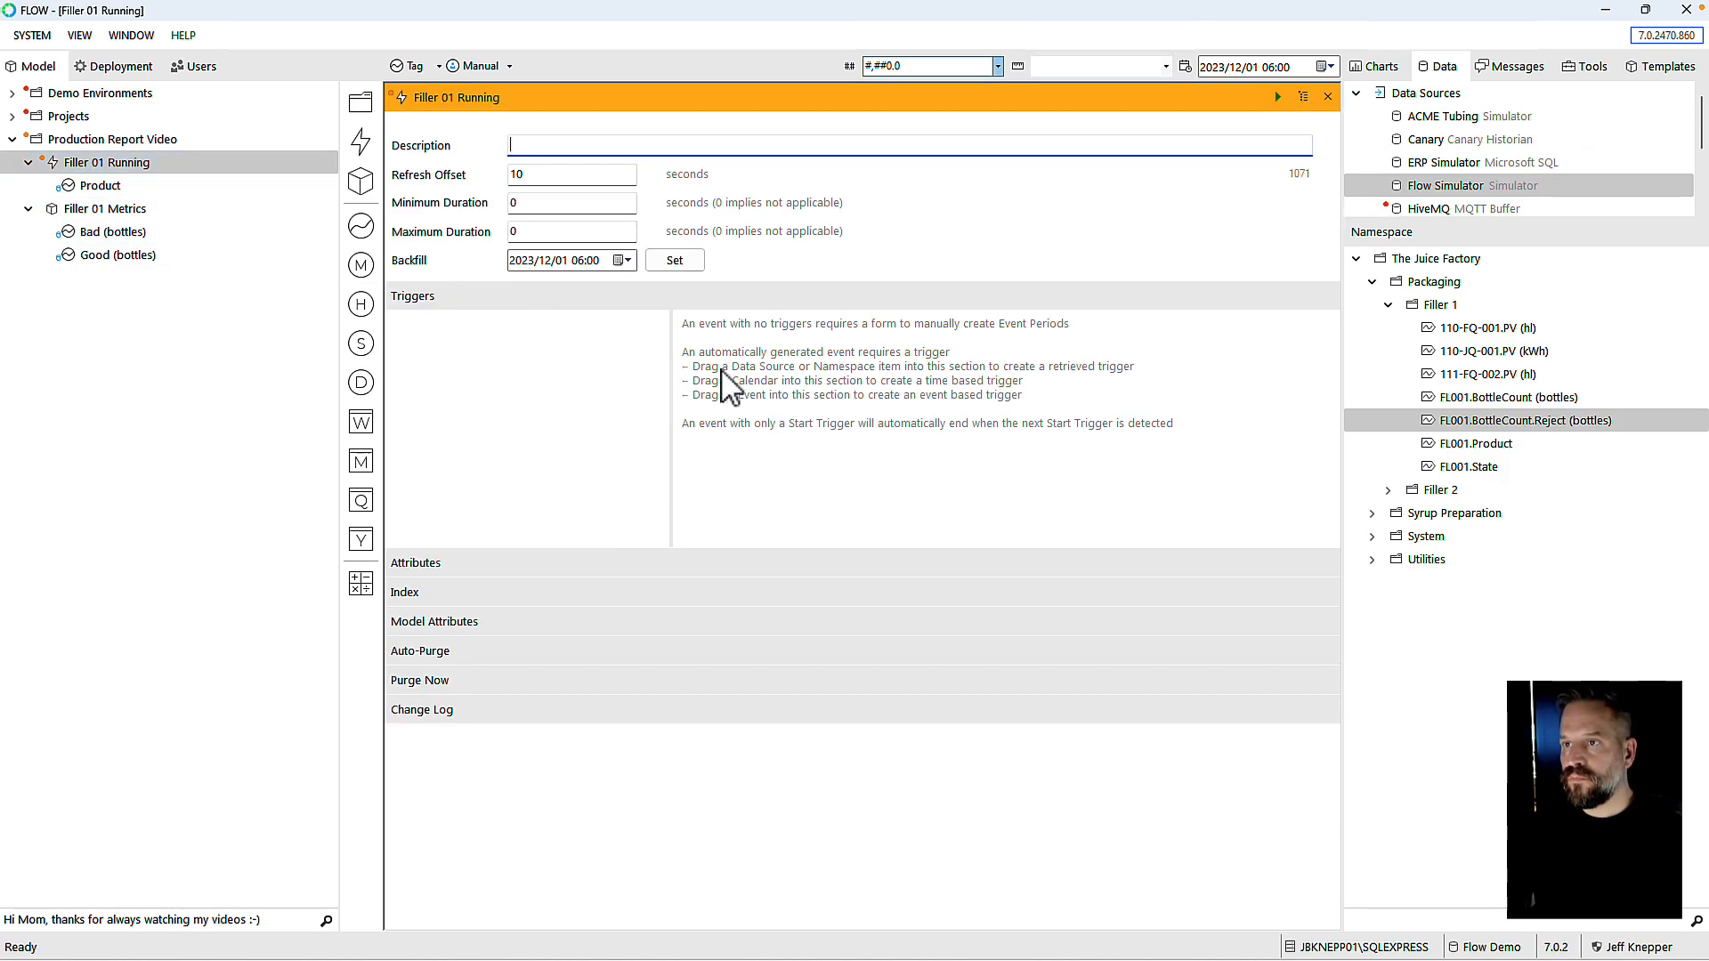
{"action": "left_click_drag", "start_coordinate": [141, 184], "coordinate": [530, 334]}
{"action": "left_click", "coordinate": [782, 397]}
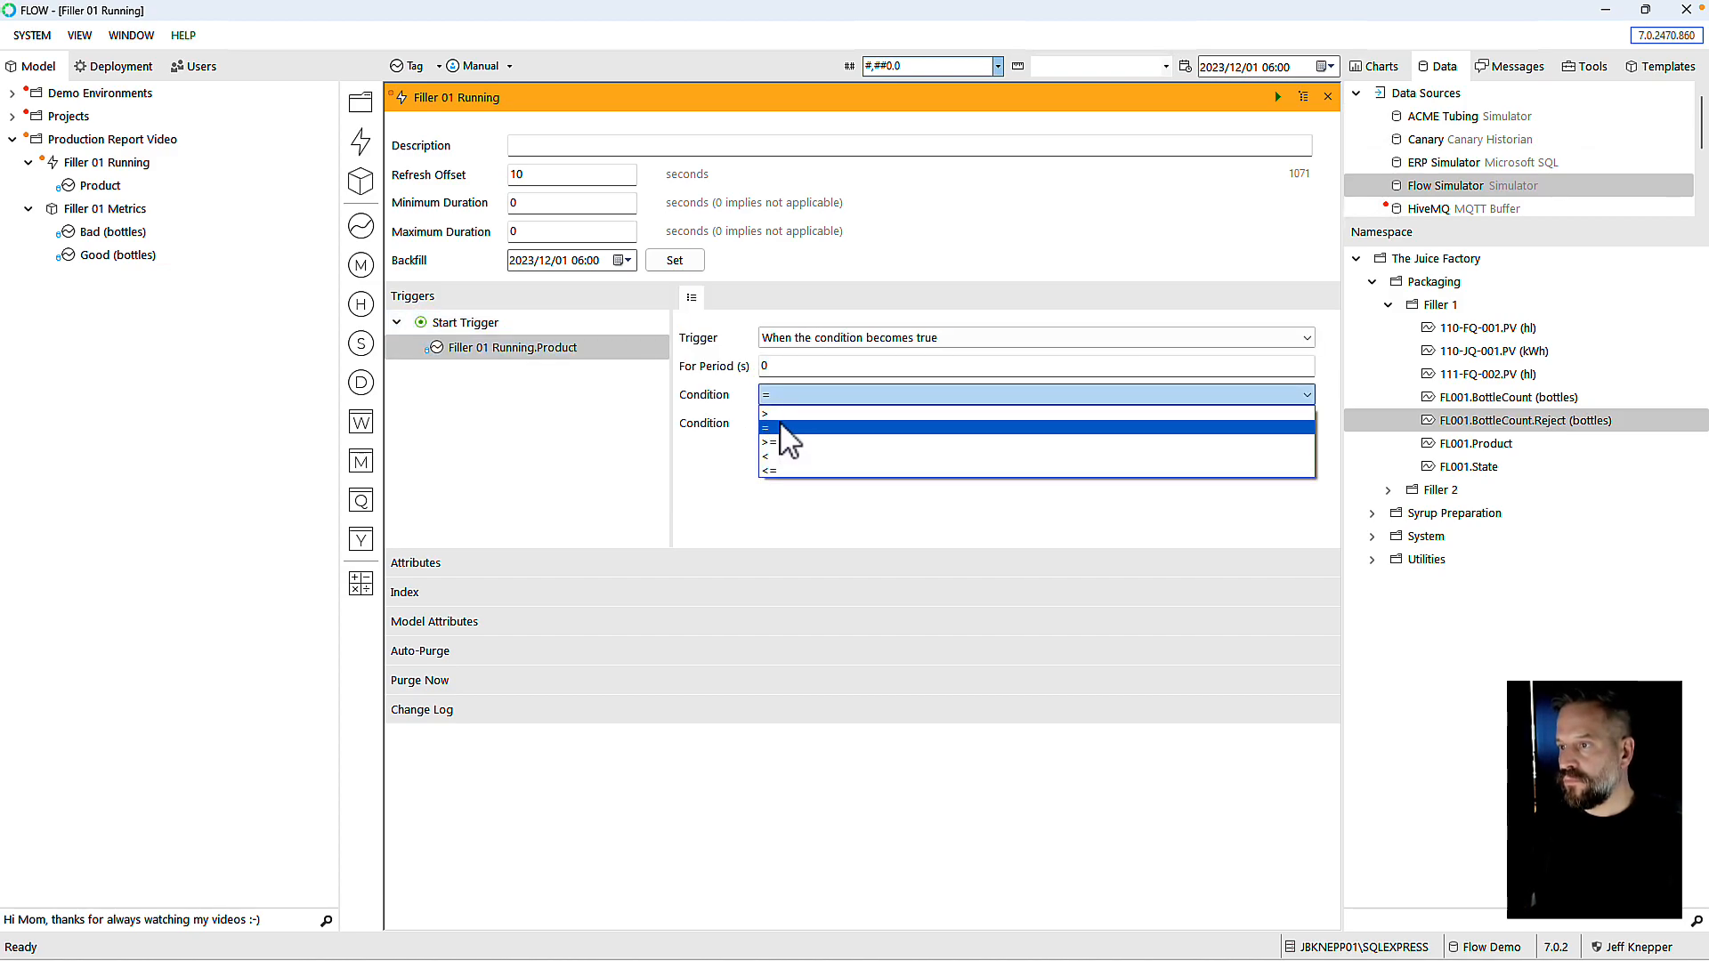
{"action": "left_click", "coordinate": [783, 442]}
{"action": "left_click", "coordinate": [783, 422]}
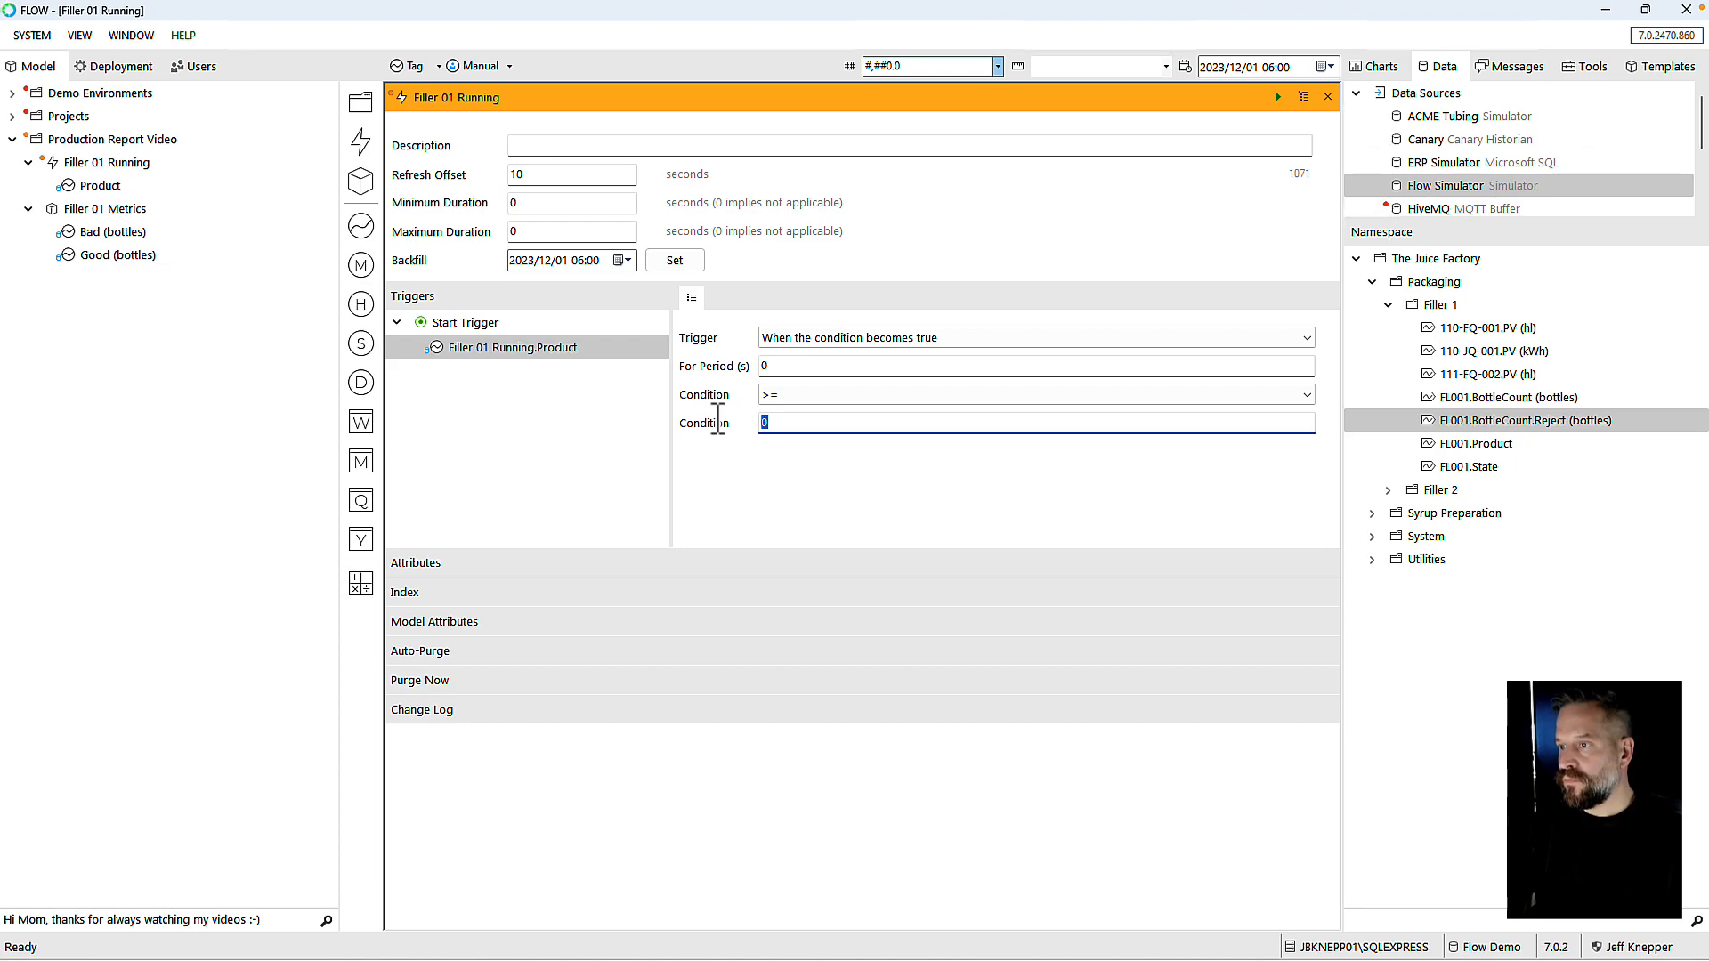
{"action": "left_click", "coordinate": [921, 445]}
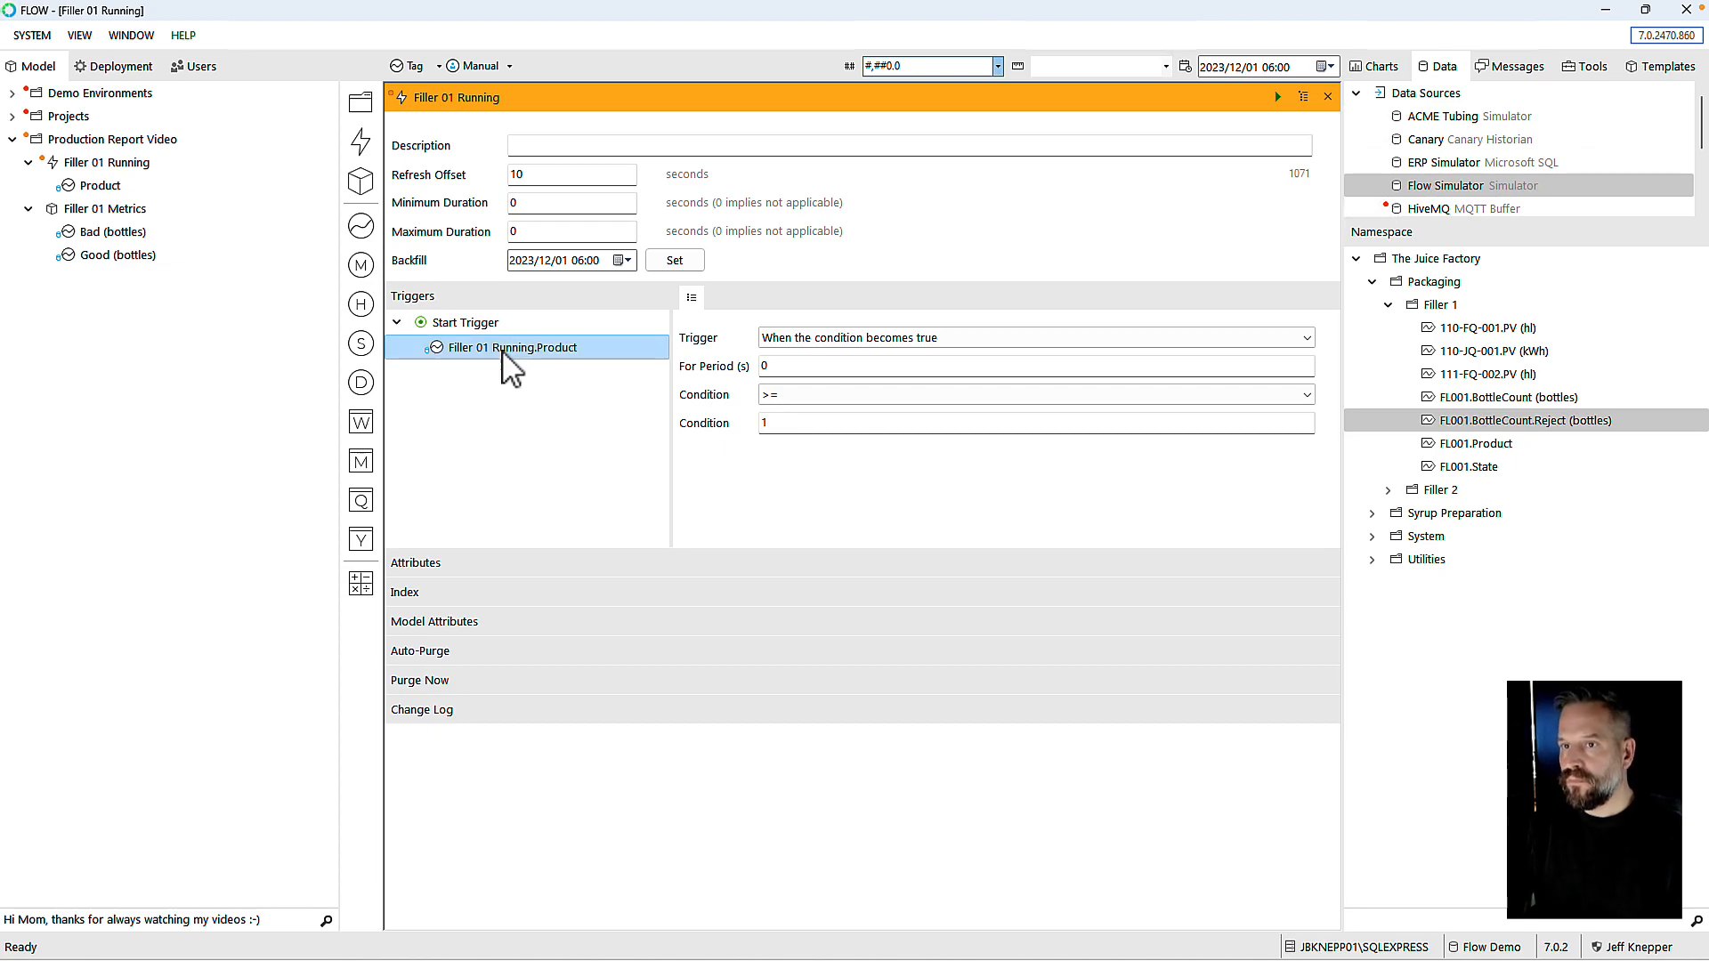
{"action": "left_click_drag", "start_coordinate": [71, 188], "coordinate": [469, 426]}
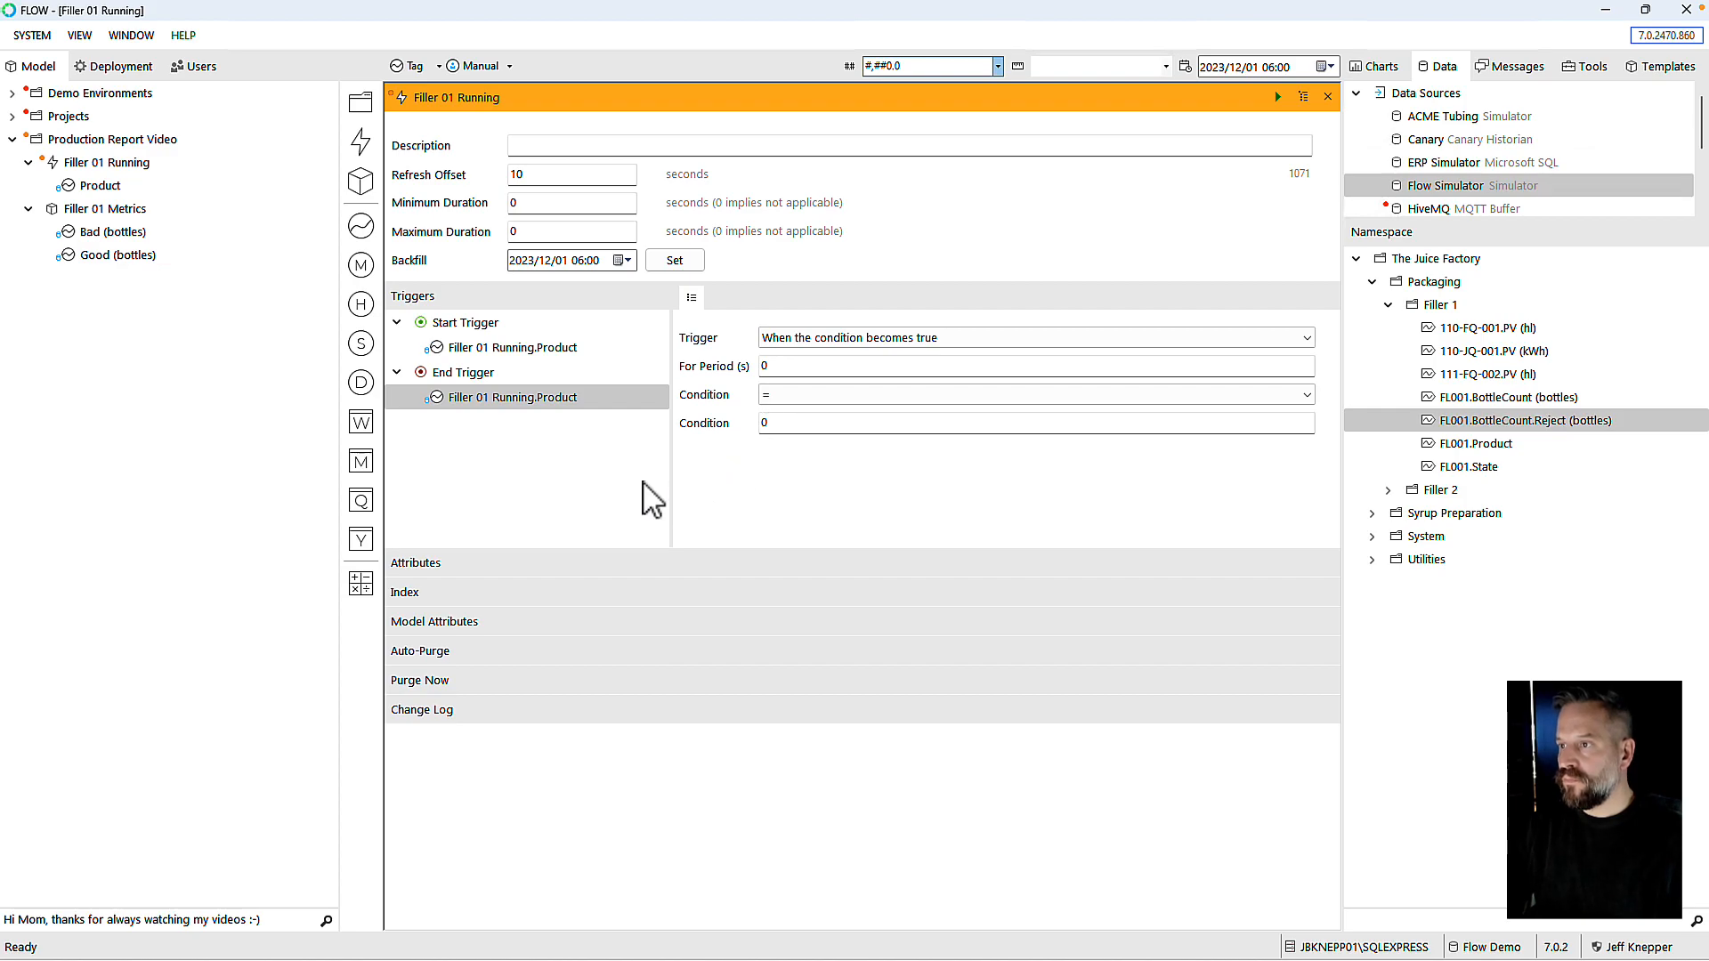
{"action": "left_click", "coordinate": [77, 190]}
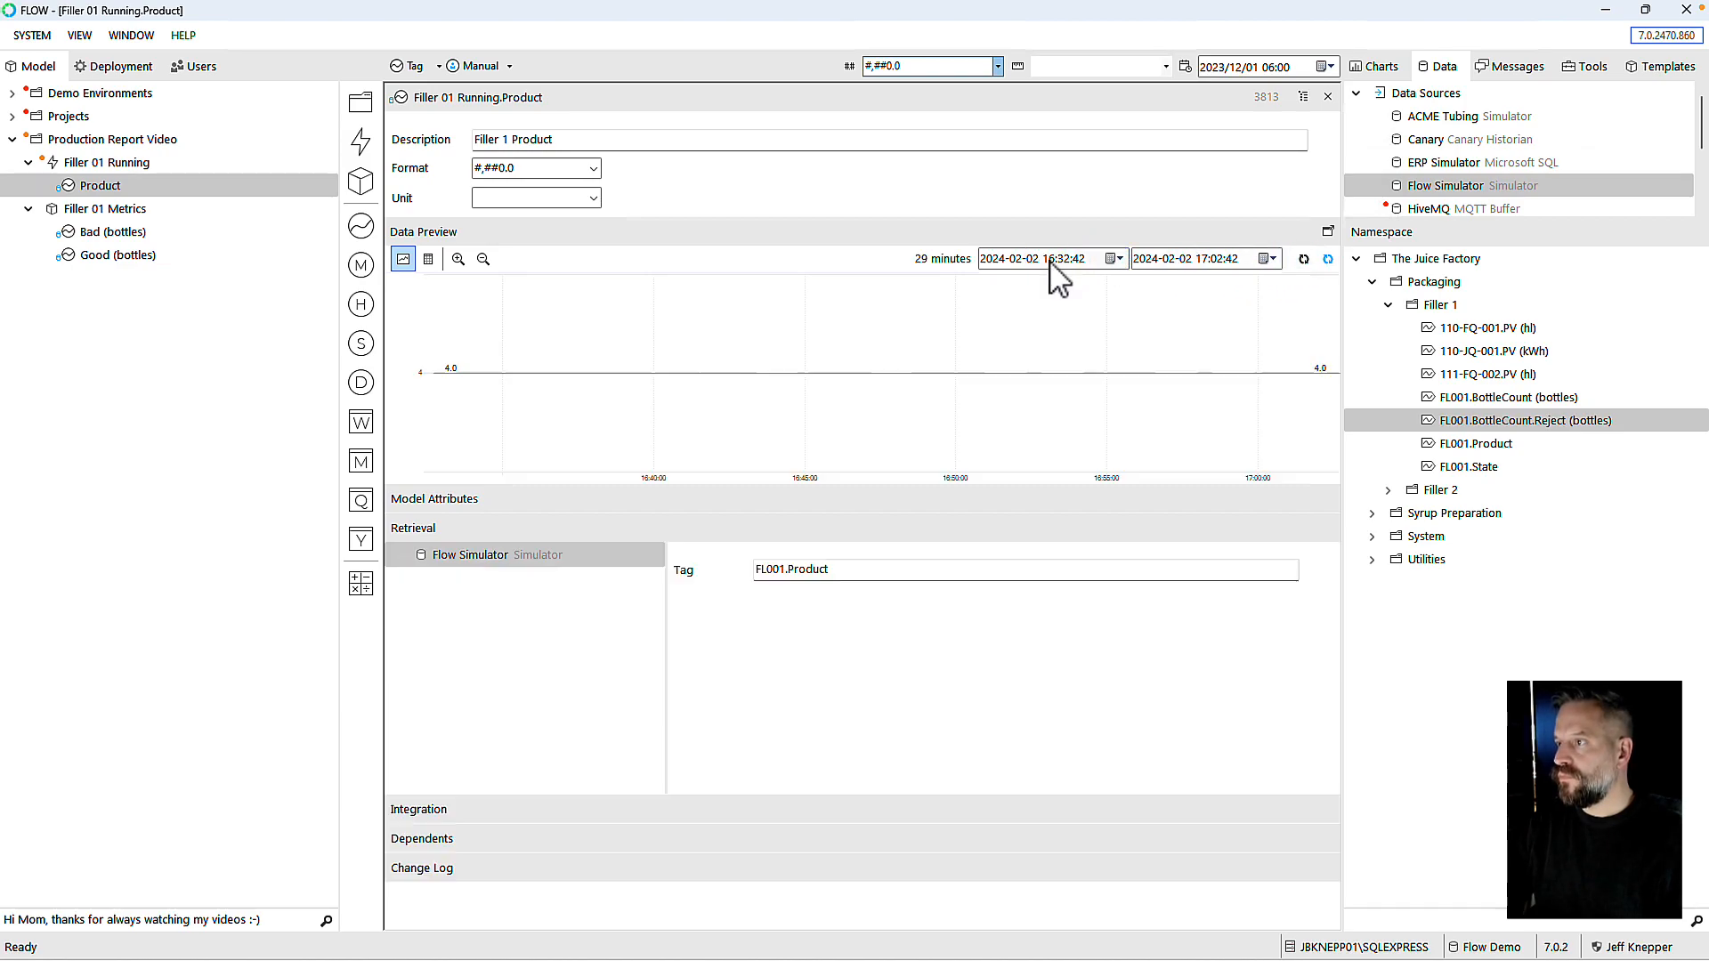
{"action": "left_click", "coordinate": [1116, 259]}
{"action": "left_click", "coordinate": [1088, 320]}
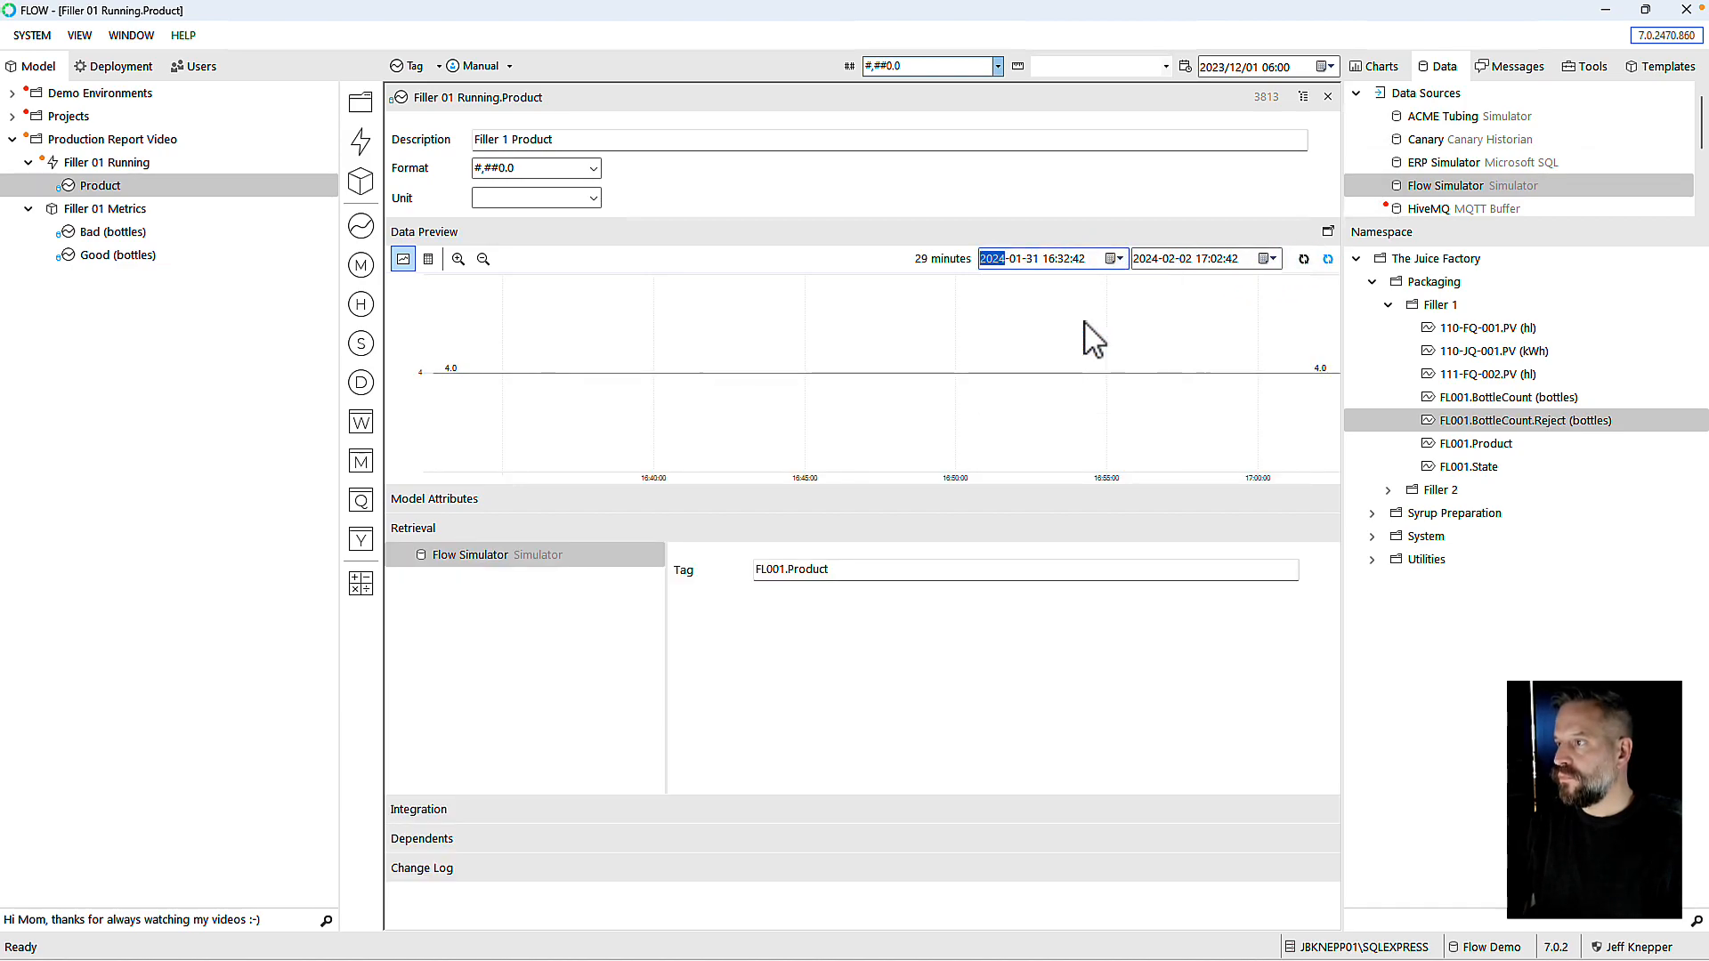
{"action": "left_click", "coordinate": [1303, 259]}
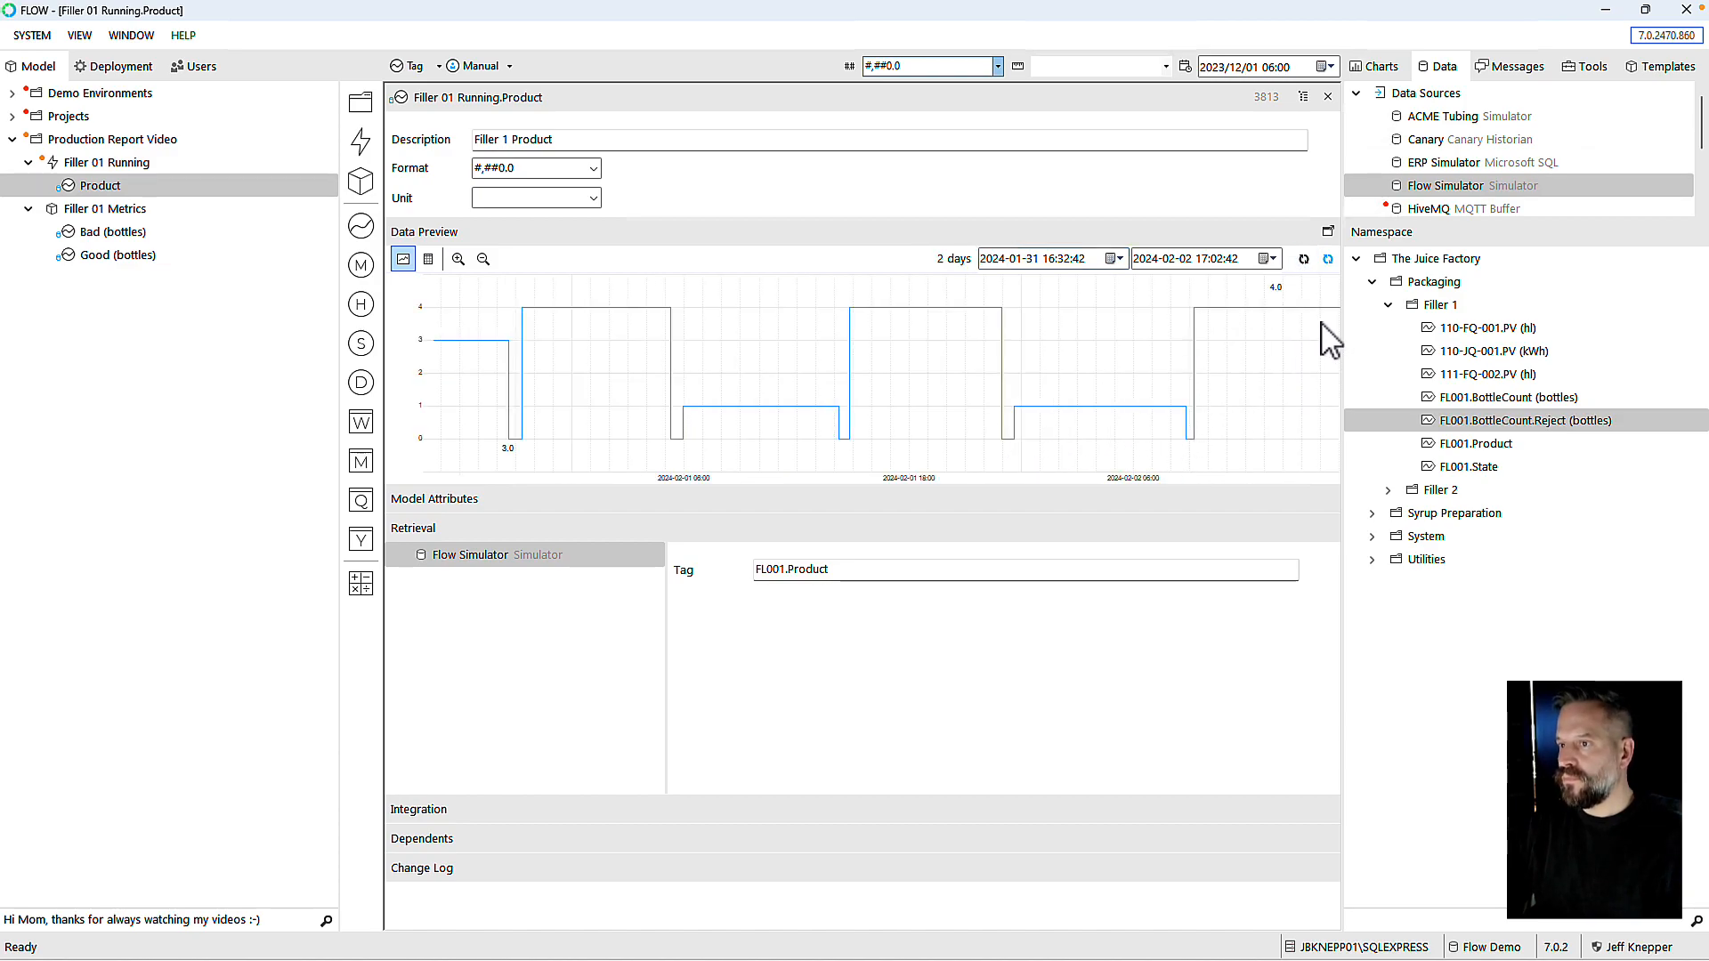
{"action": "left_click", "coordinate": [1327, 96]}
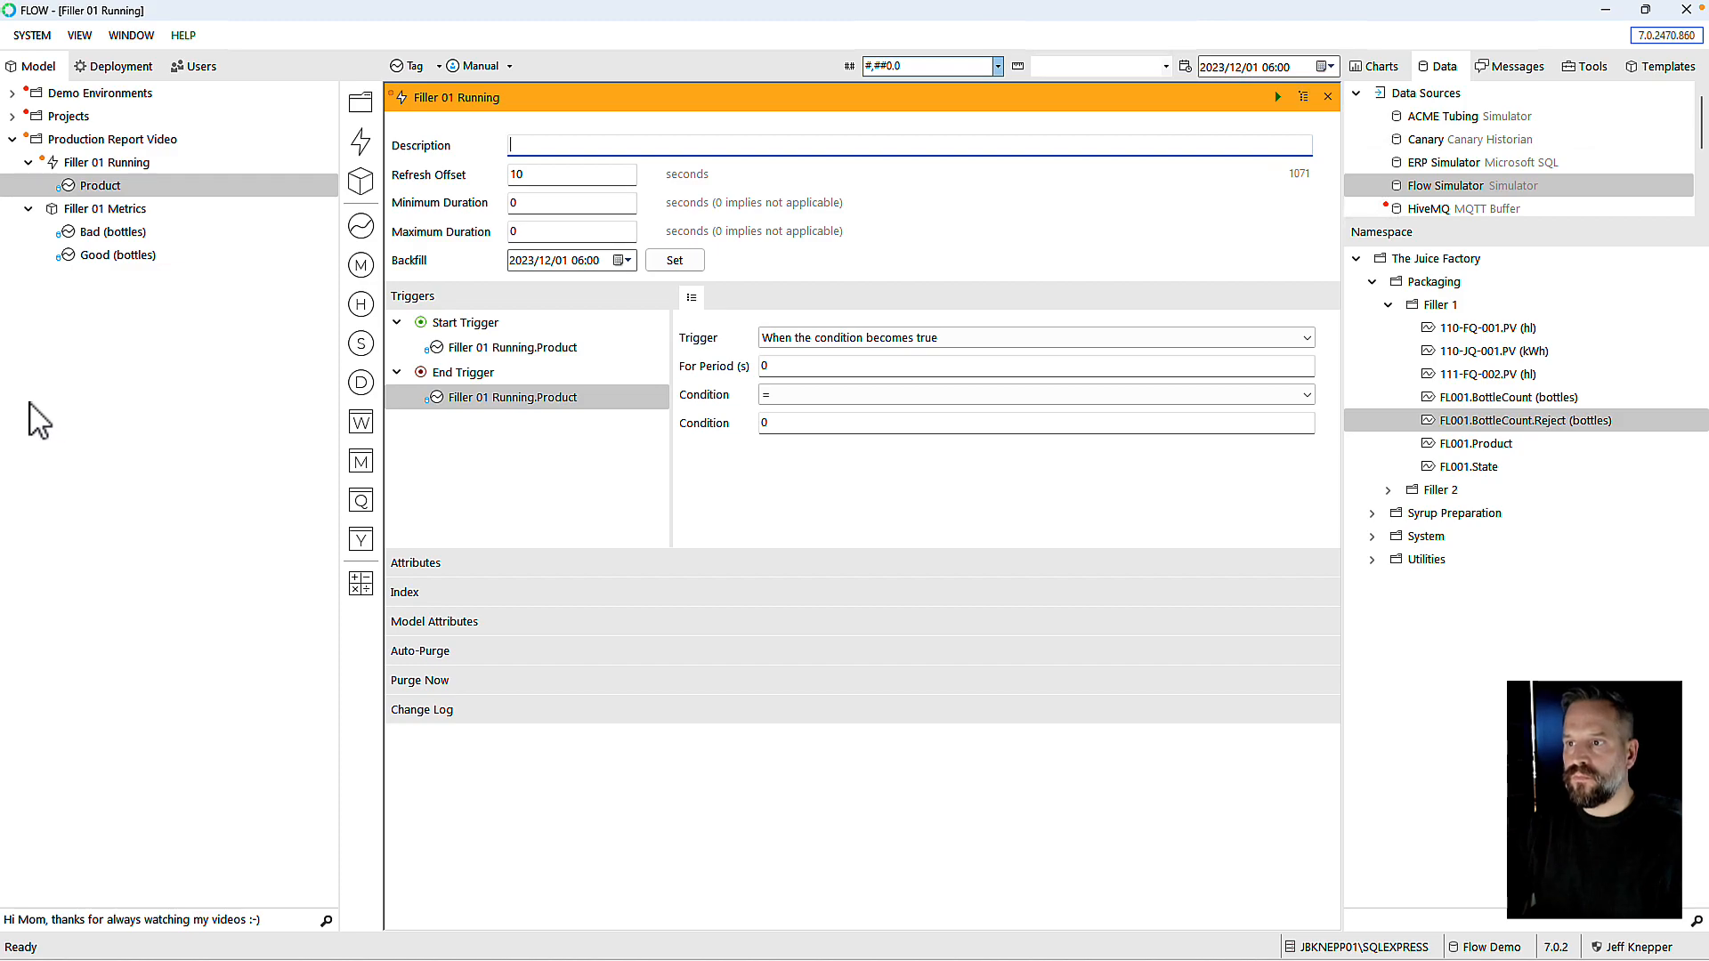
Step: Create a retrieved attribute named Product Name on the Filler 01 Running event and assign the Product tag to it
{"action": "left_click", "coordinate": [454, 562]}
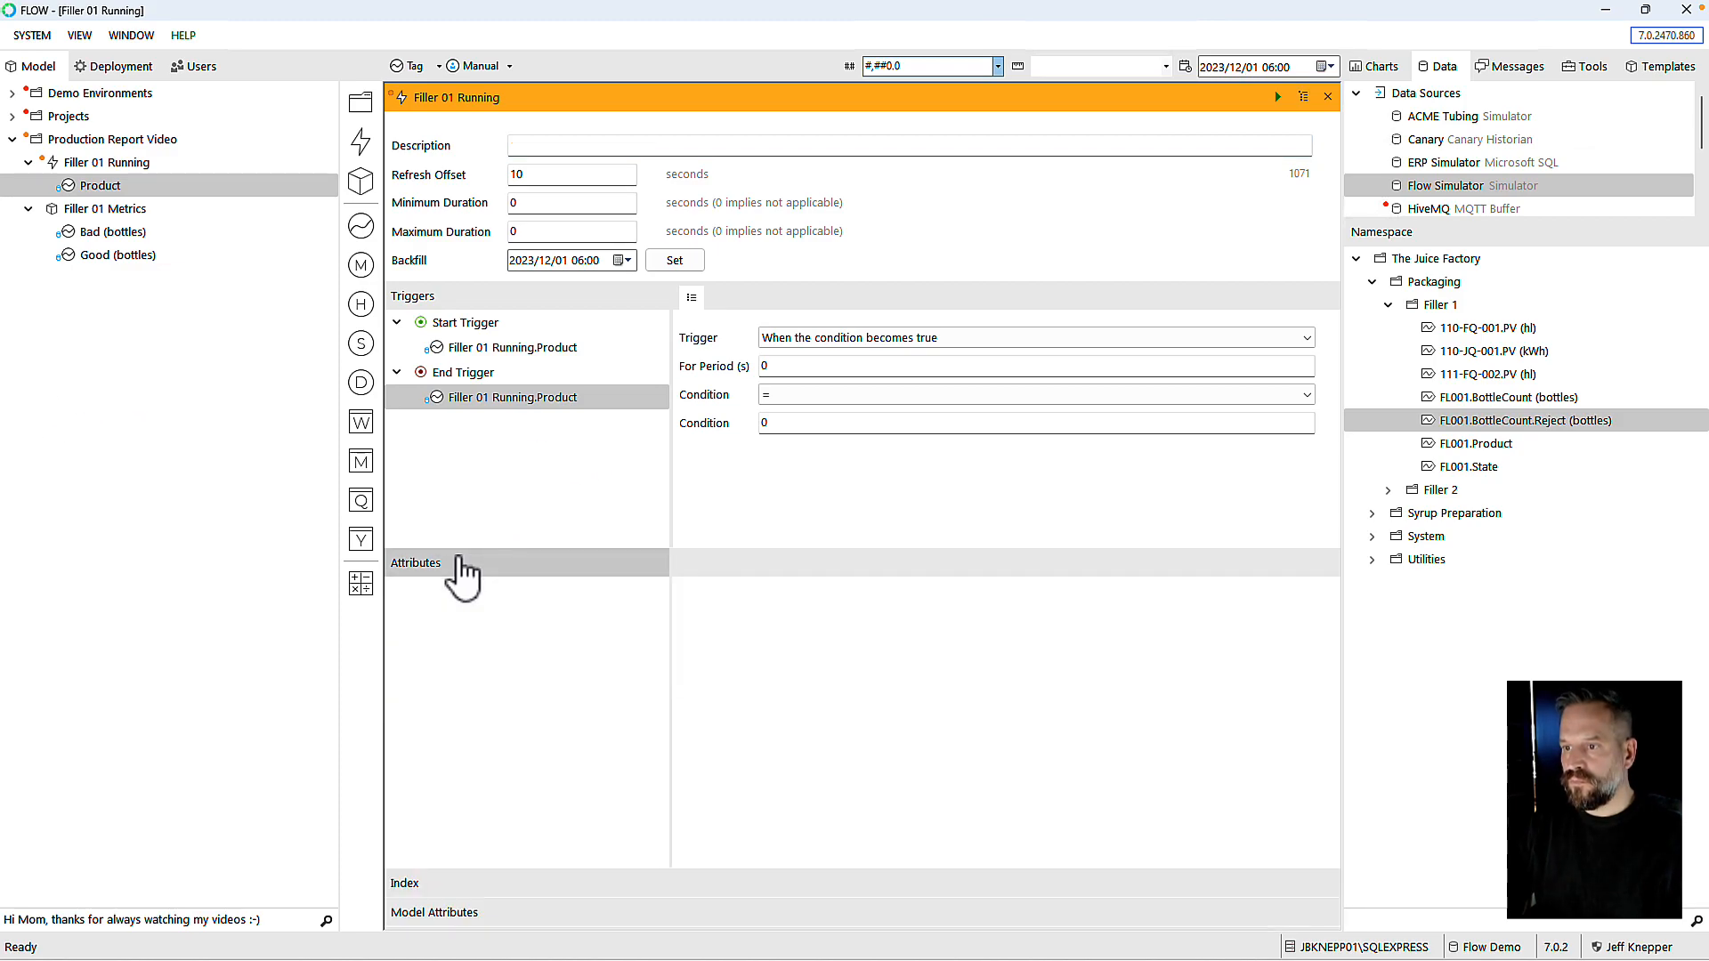
{"action": "right_click", "coordinate": [468, 621]}
{"action": "mouse_move", "coordinate": [527, 631]}
{"action": "mouse_move", "coordinate": [730, 634]}
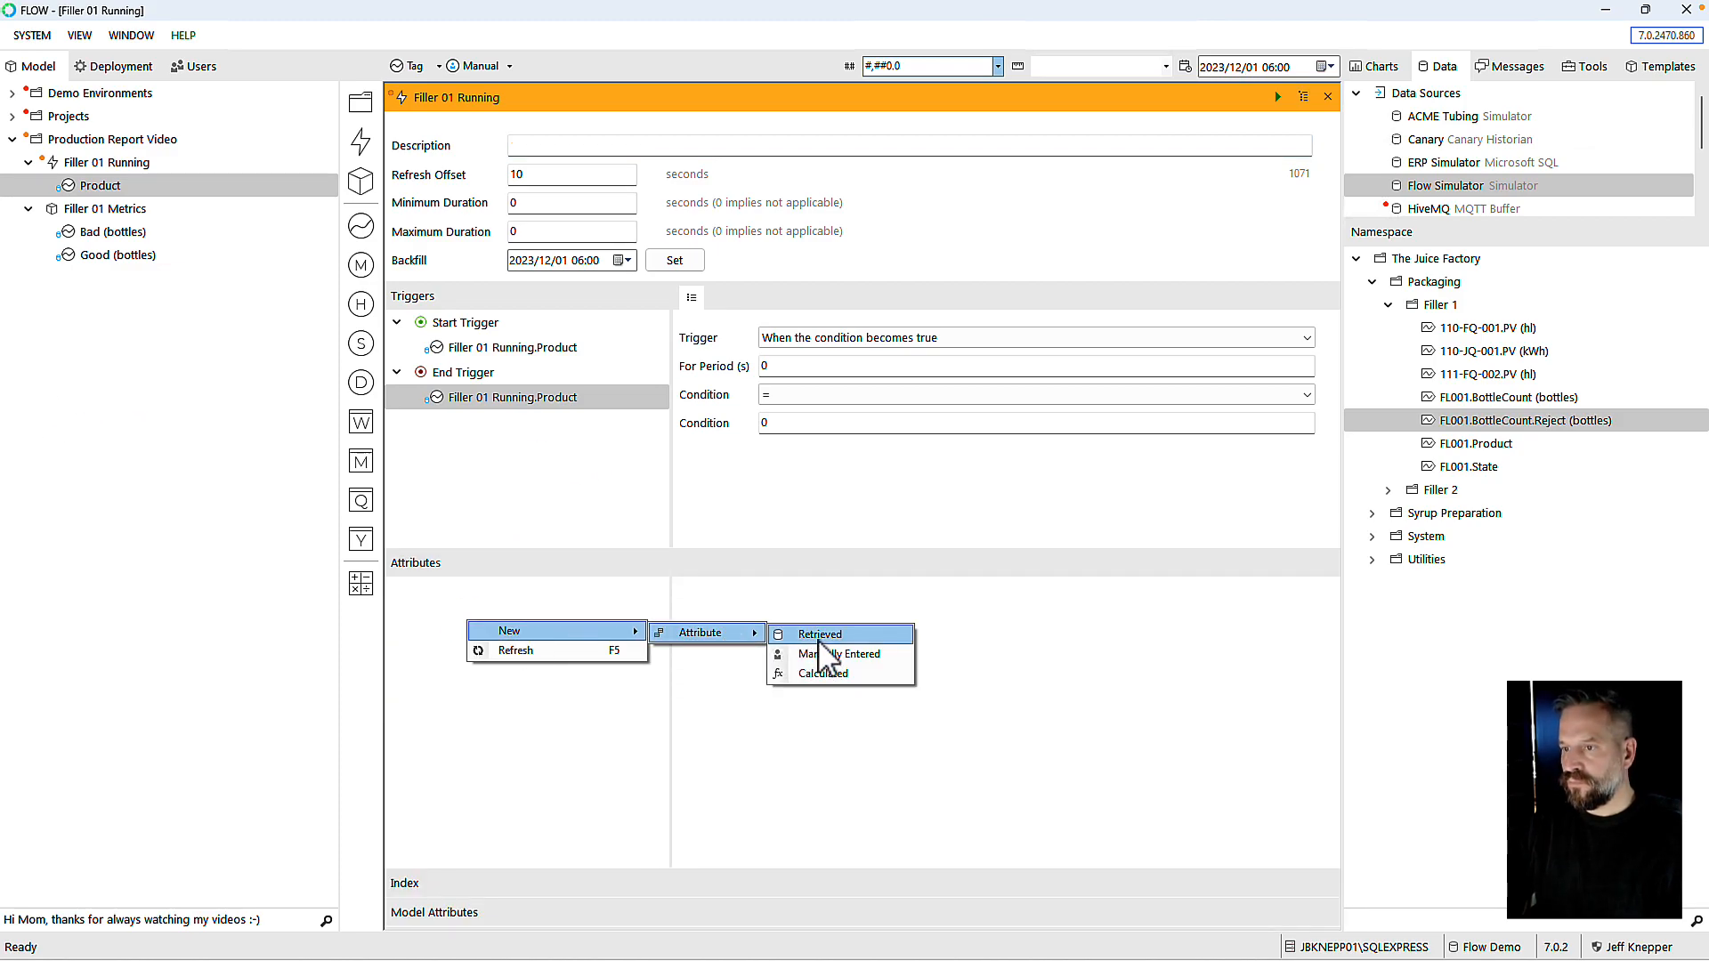
{"action": "left_click", "coordinate": [819, 645]}
{"action": "type", "text": "Product Name"}
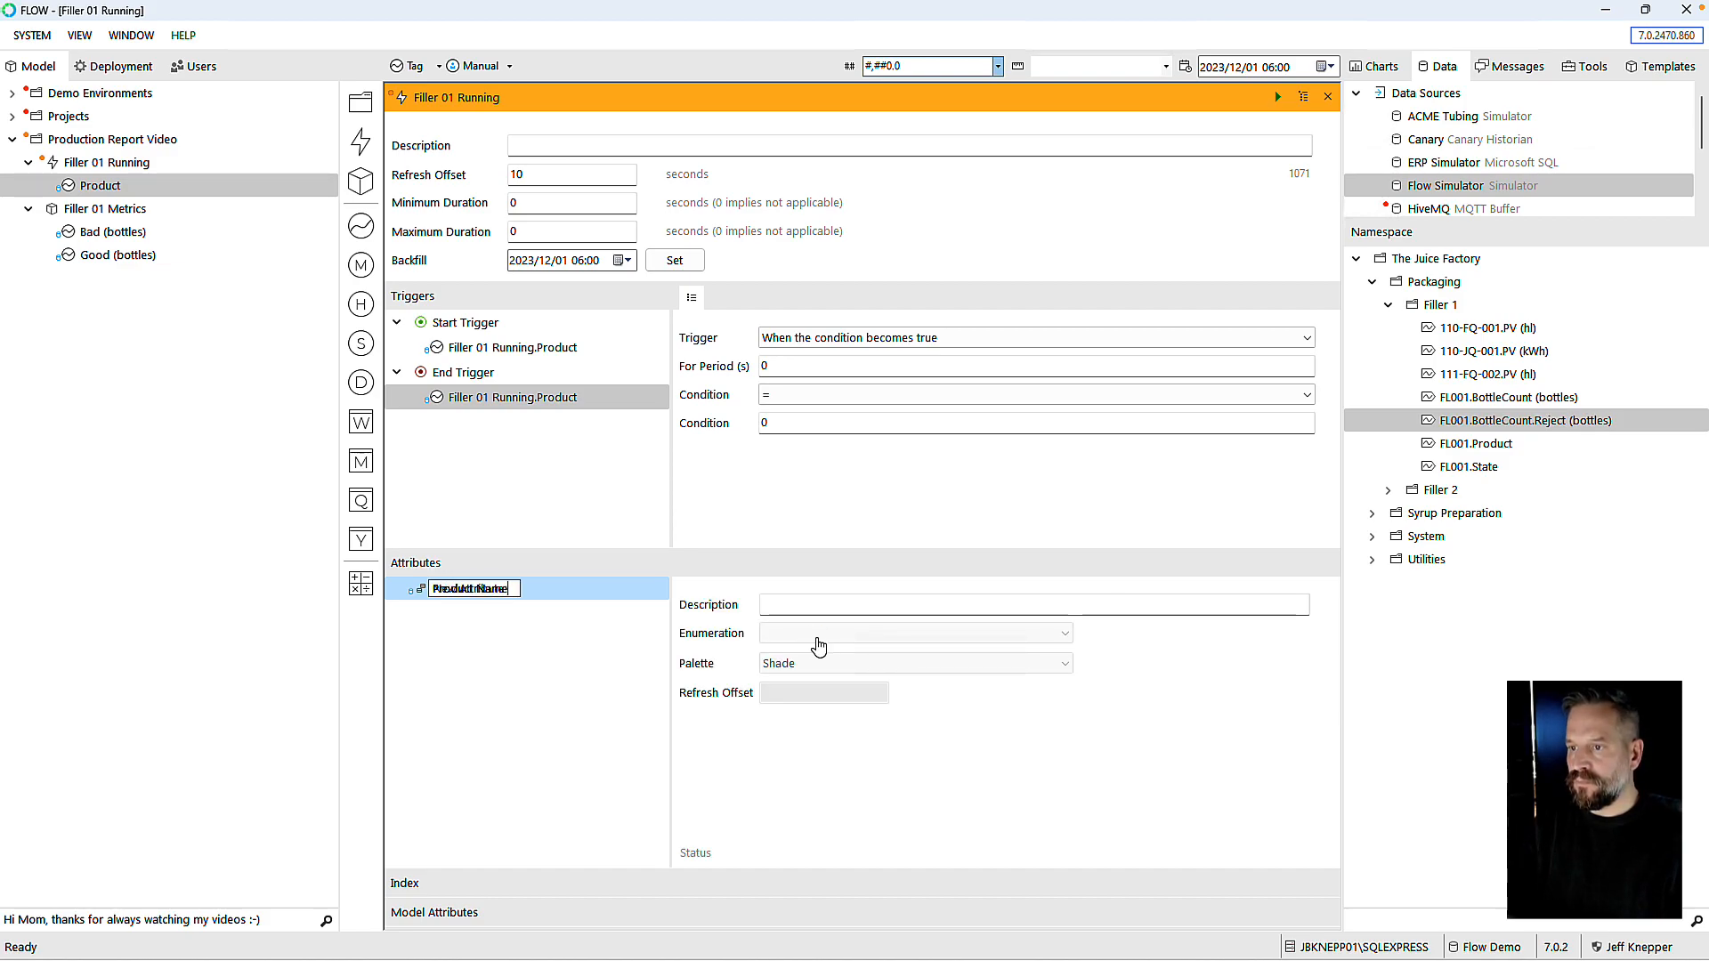
{"action": "key", "text": "Return"}
{"action": "left_click", "coordinate": [67, 210]}
{"action": "left_click_drag", "start_coordinate": [67, 211], "coordinate": [454, 589]}
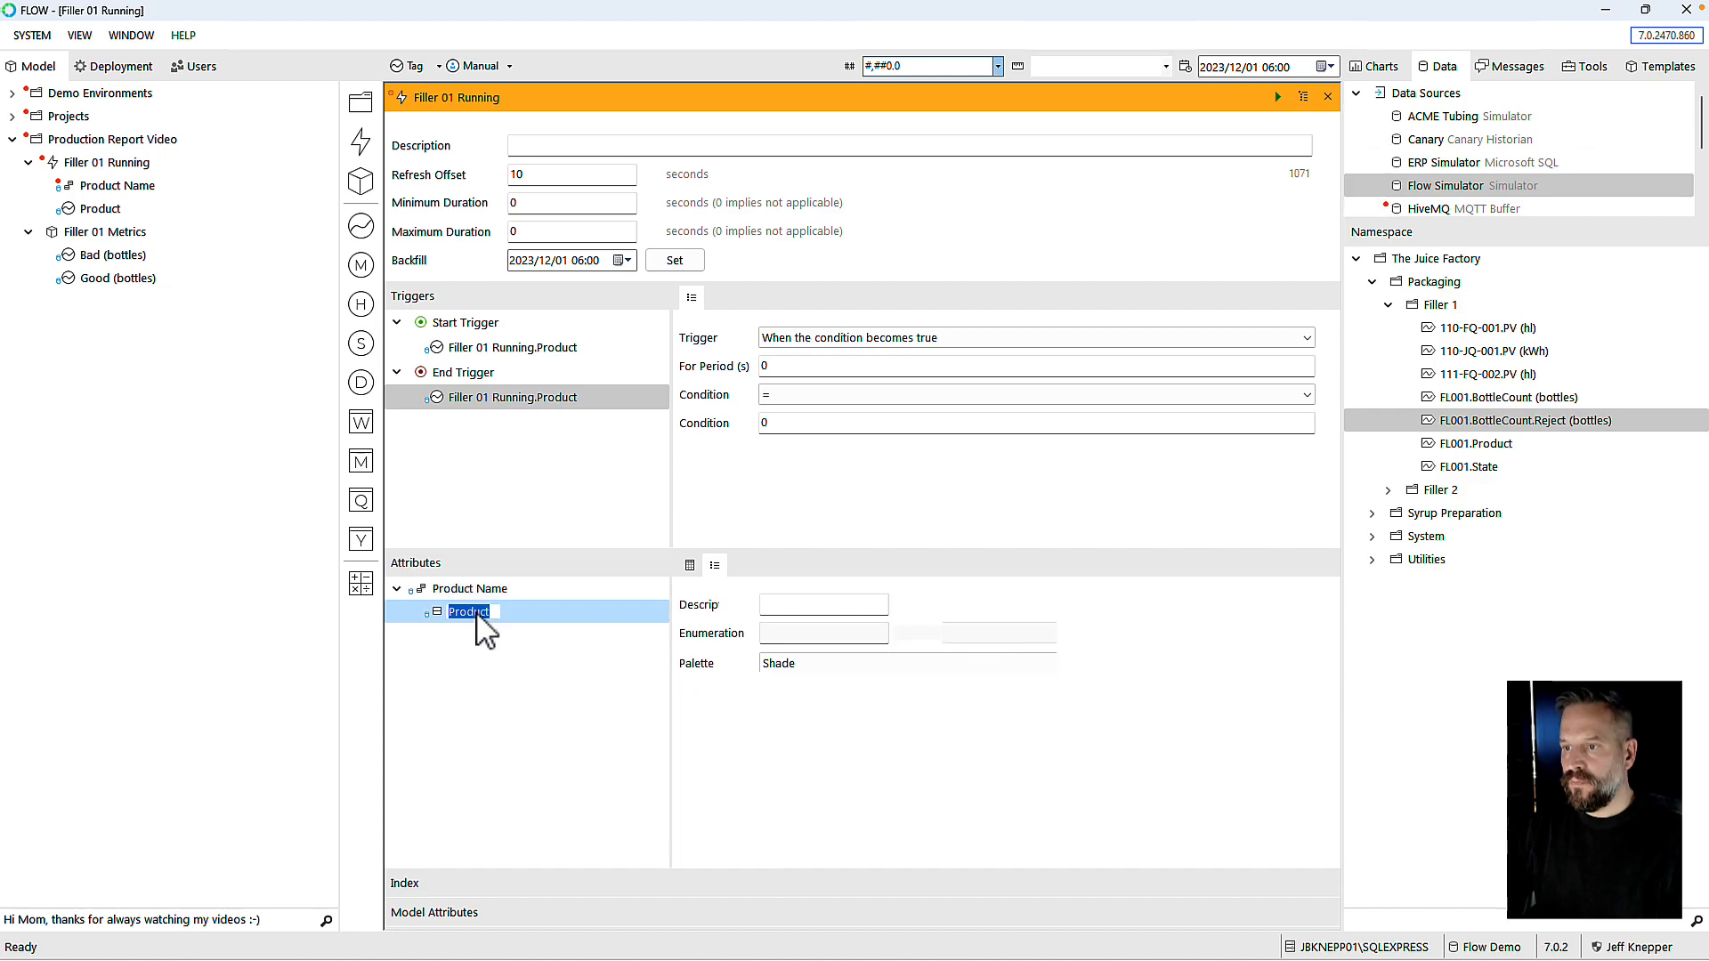
Step: Create a new enumeration named Juice Type
{"action": "left_click", "coordinate": [1585, 67]}
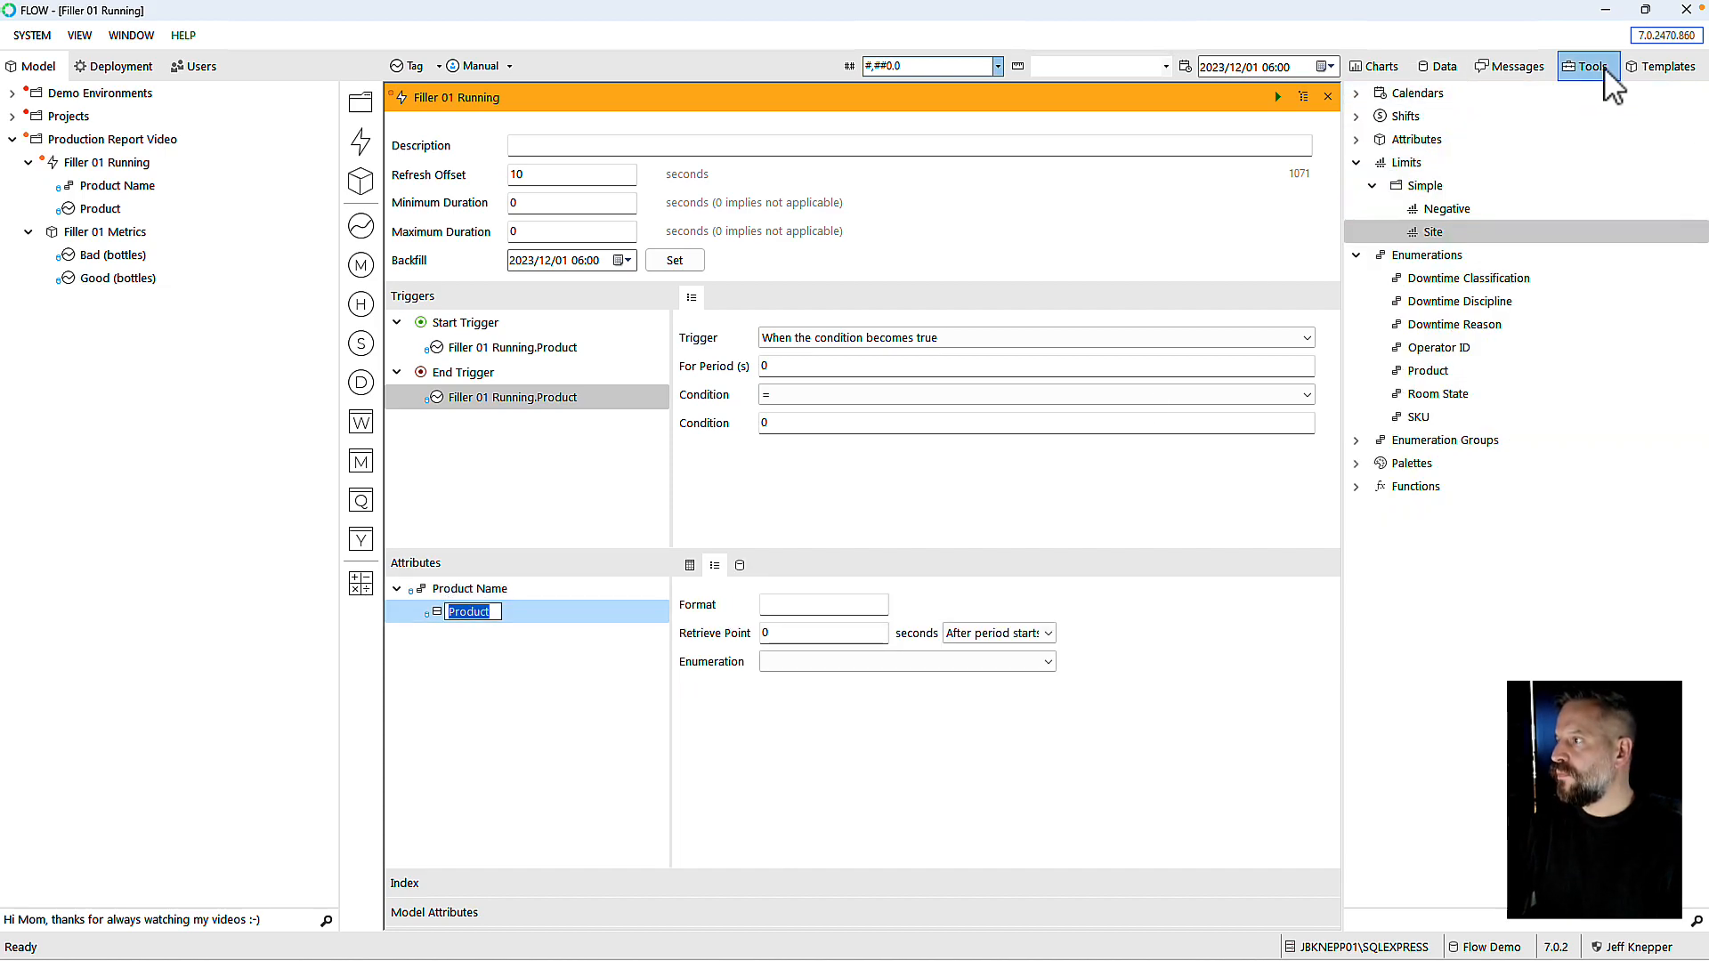
{"action": "right_click", "coordinate": [1421, 257]}
{"action": "mouse_move", "coordinate": [1468, 266]}
{"action": "left_click", "coordinate": [1361, 268]}
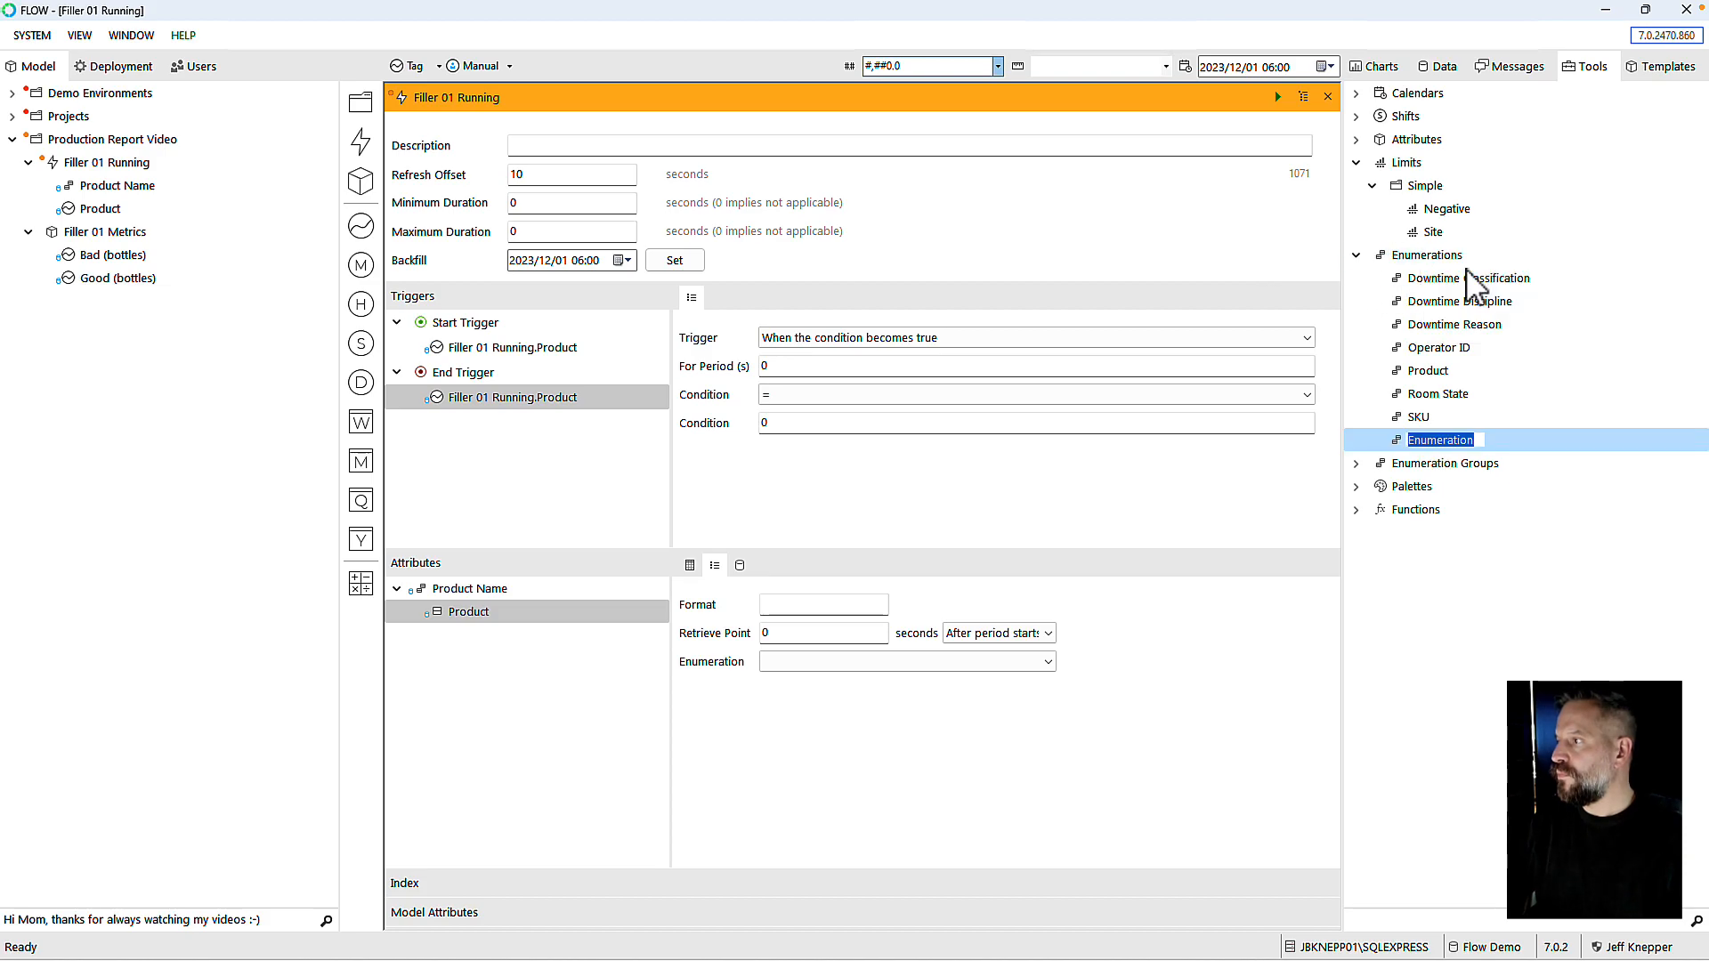
{"action": "type", "text": "Product"}
{"action": "key", "text": "BackSpace"}
{"action": "key", "text": "BackSpace"}
{"action": "key", "text": "BackSpace"}
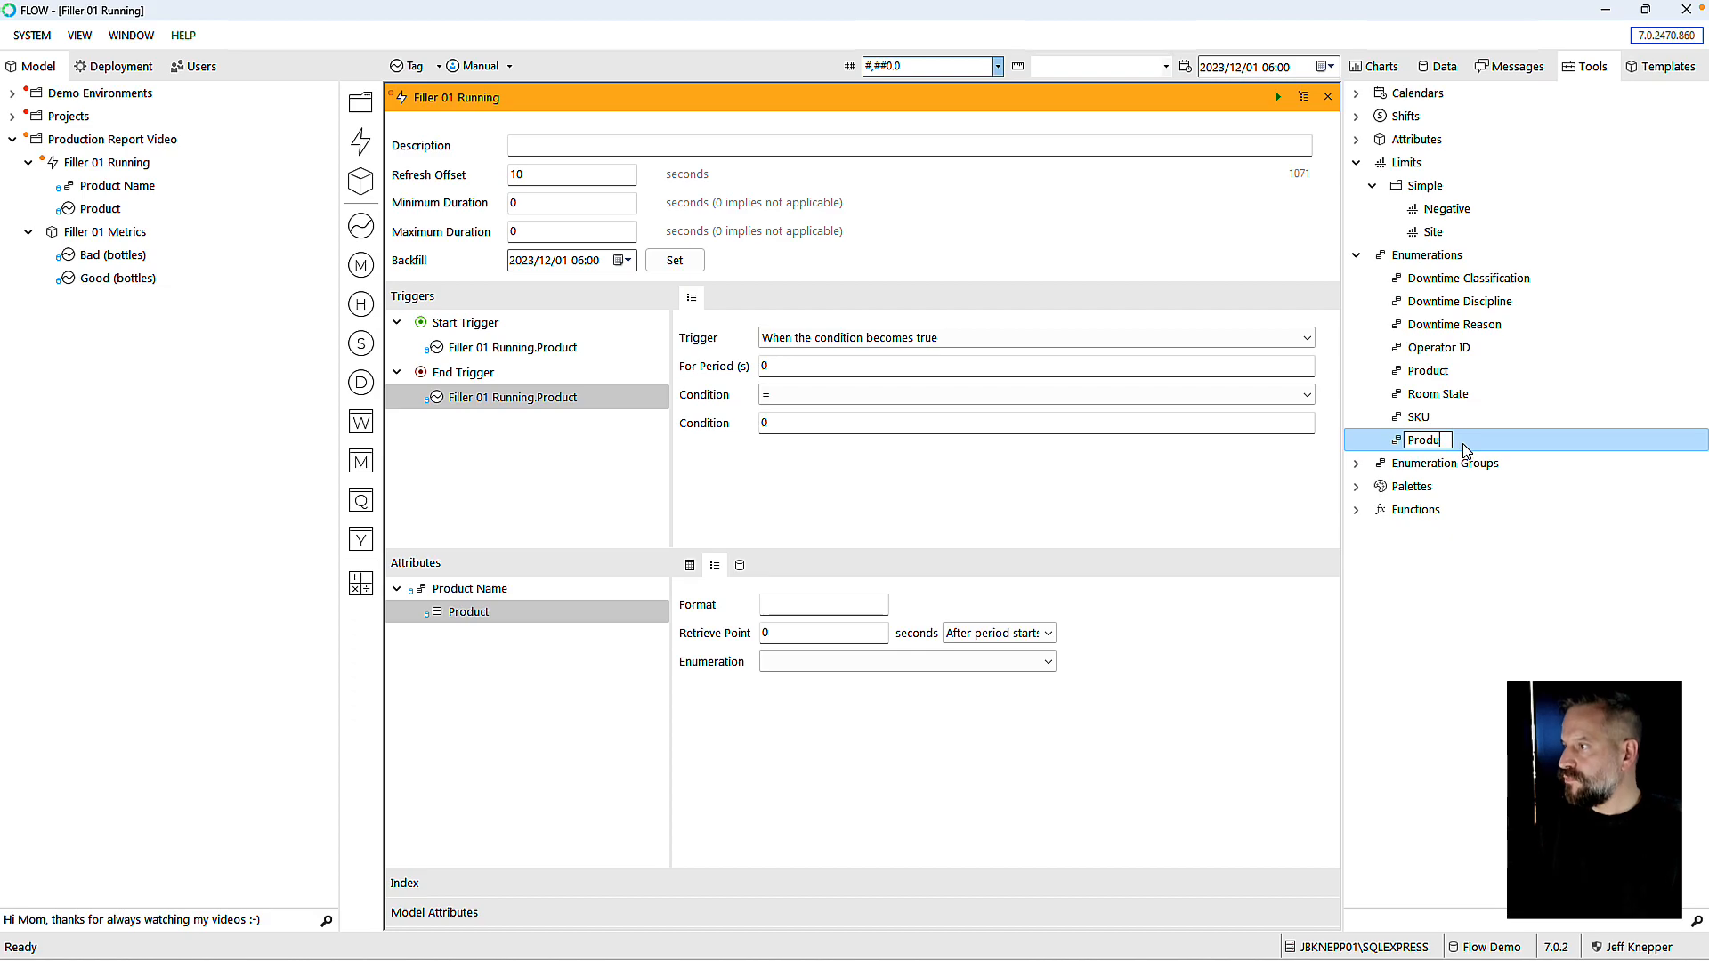
{"action": "type", "text": "Juice Type"}
{"action": "key", "text": "Return"}
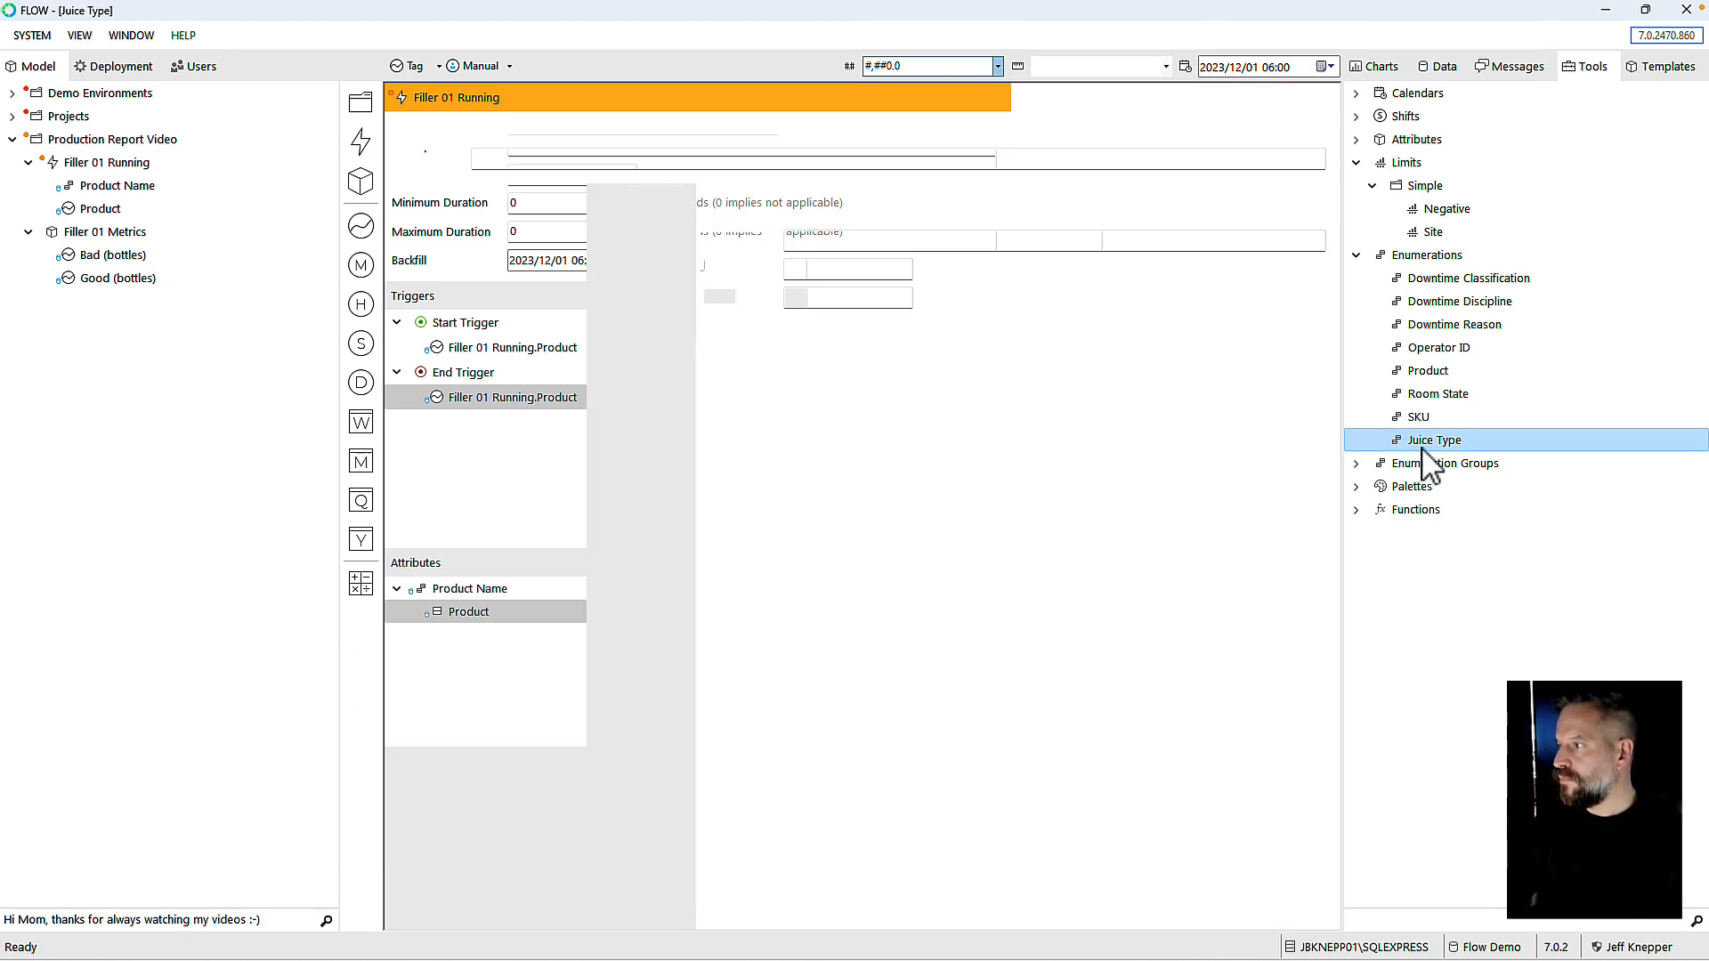
Step: Add four ordinals, numbered 1 to 4, to the Juice Type enumeration
{"action": "right_click", "coordinate": [548, 252]}
{"action": "left_click", "coordinate": [563, 250]}
{"action": "right_click", "coordinate": [551, 263]}
{"action": "left_click", "coordinate": [563, 273]}
{"action": "right_click", "coordinate": [453, 285]}
{"action": "left_click", "coordinate": [476, 297]}
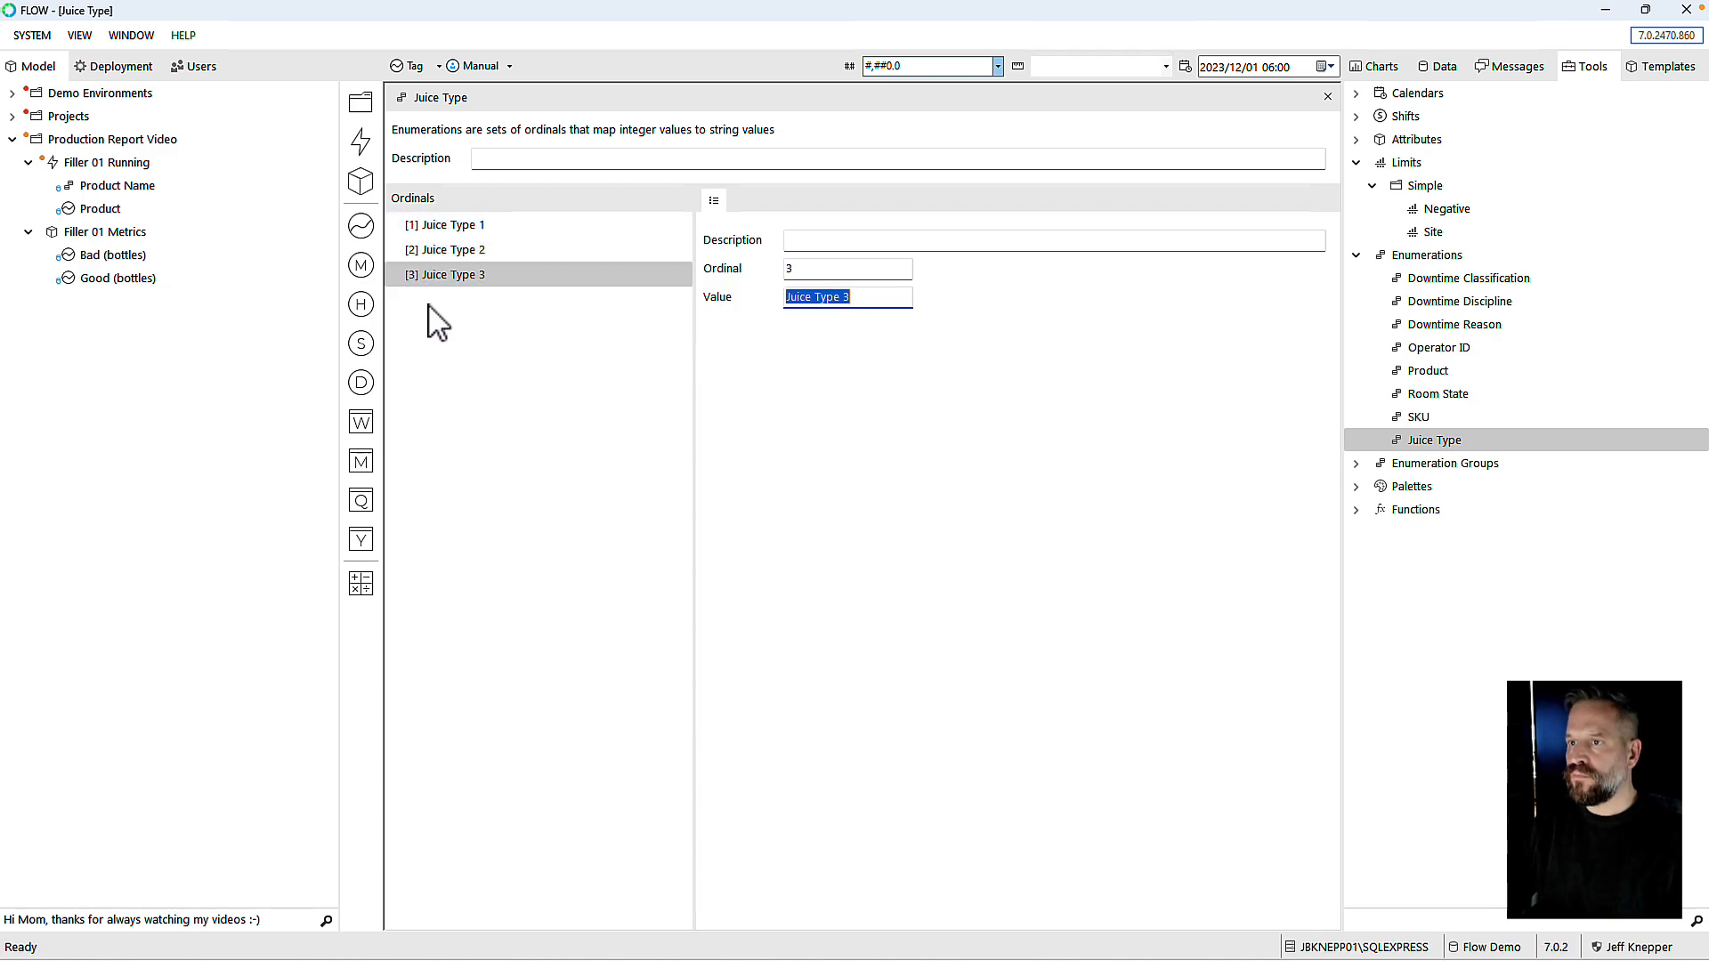
{"action": "right_click", "coordinate": [429, 307]}
{"action": "left_click", "coordinate": [464, 308]}
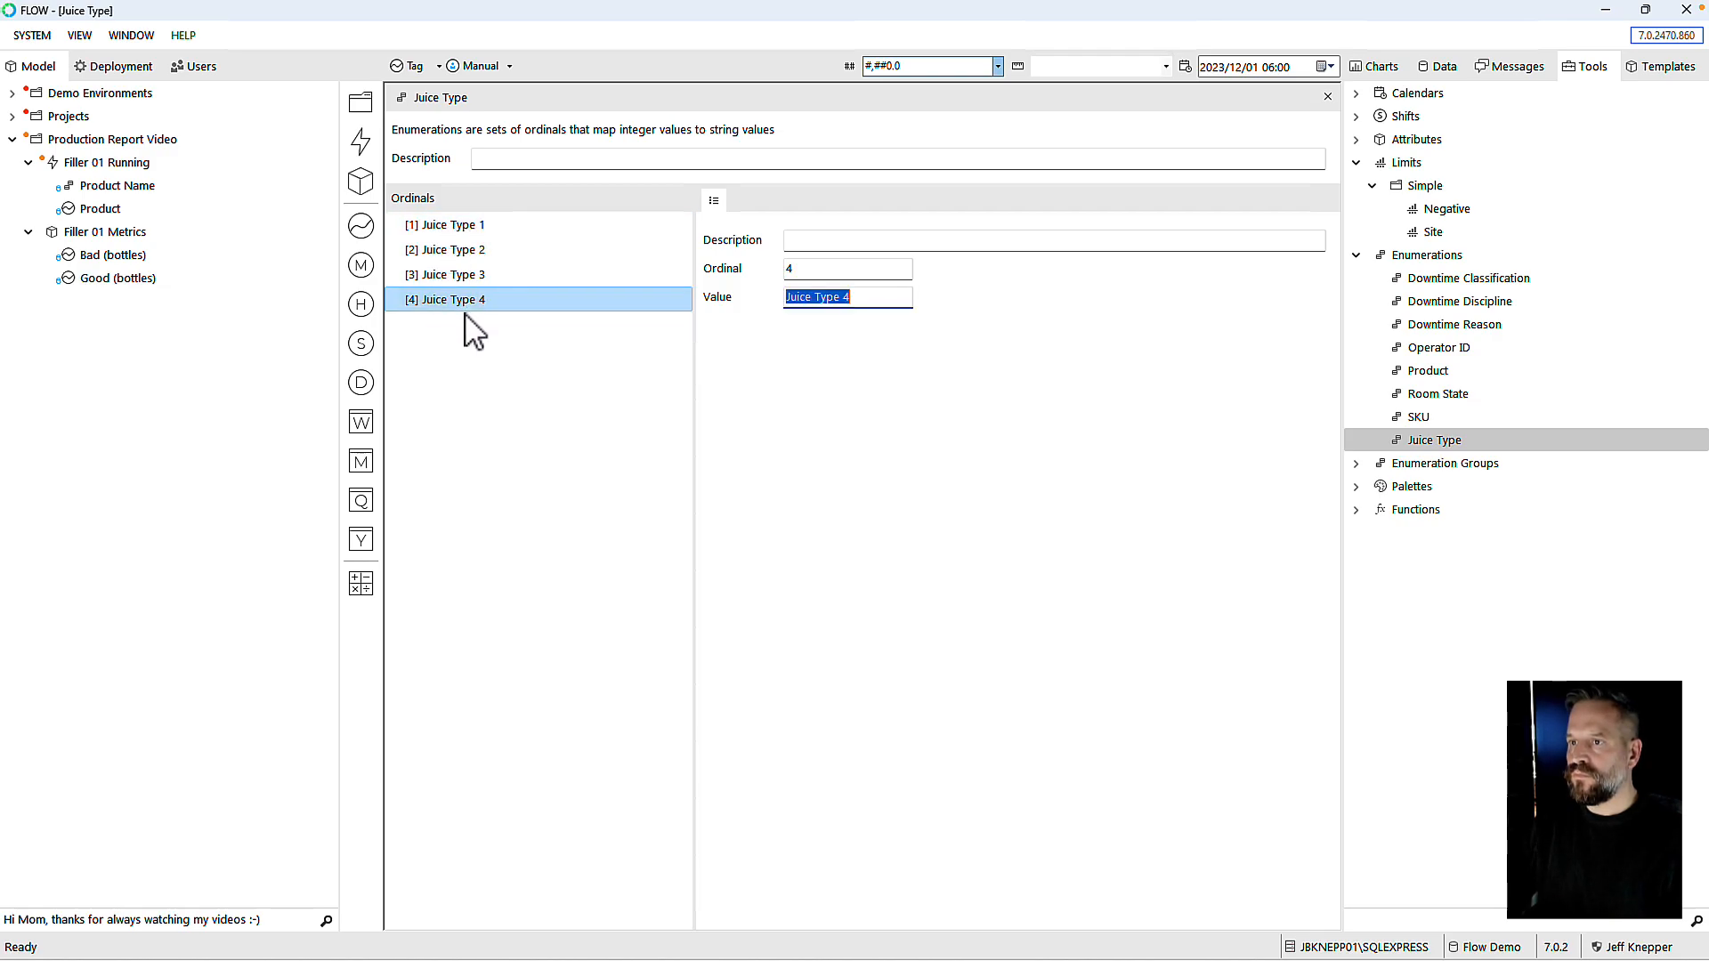
Step: Set the value of ordinal 1 in the Juice Type enumeration to OJ
{"action": "left_click", "coordinate": [460, 226]}
{"action": "left_click", "coordinate": [941, 240]}
{"action": "key", "text": "Tab"}
{"action": "left_click", "coordinate": [832, 242]}
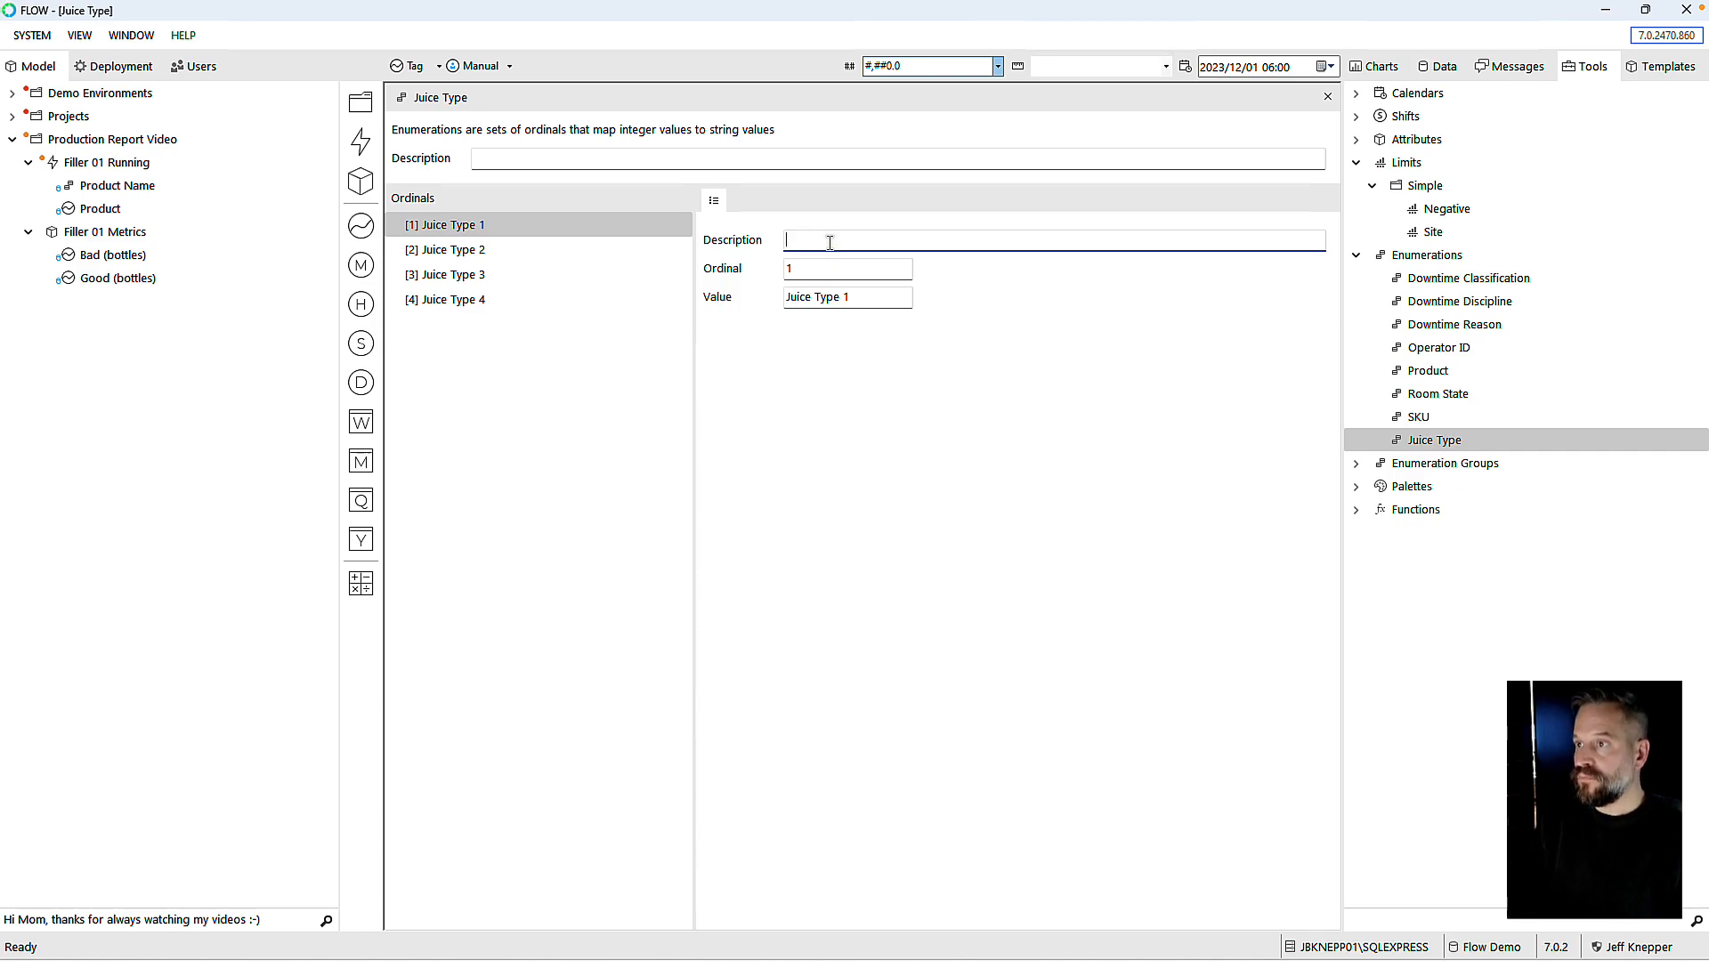
{"action": "key", "text": "Tab"}
{"action": "key", "text": "Tab"}
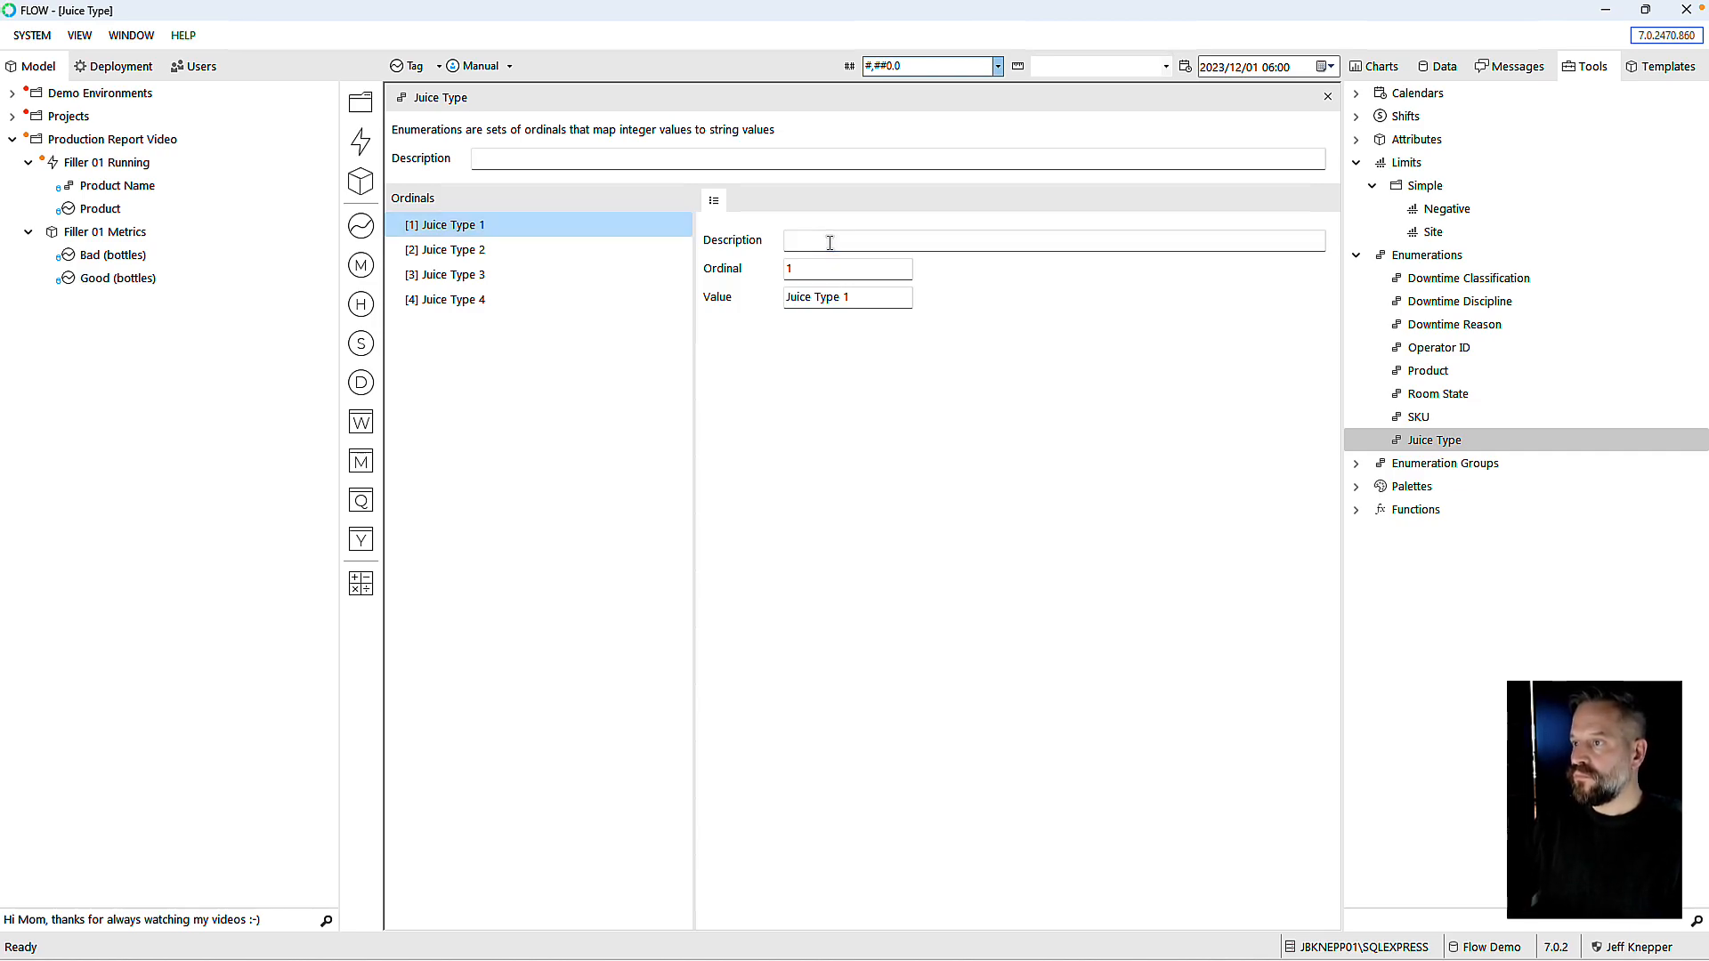
{"action": "left_click_drag", "start_coordinate": [852, 302], "coordinate": [770, 304]}
{"action": "type", "text": "OJ"}
{"action": "key", "text": "Tab"}
Step: Set the value of ordinal 2 to Grape and the value of ordinal 3 to Apple
{"action": "left_click", "coordinate": [559, 251]}
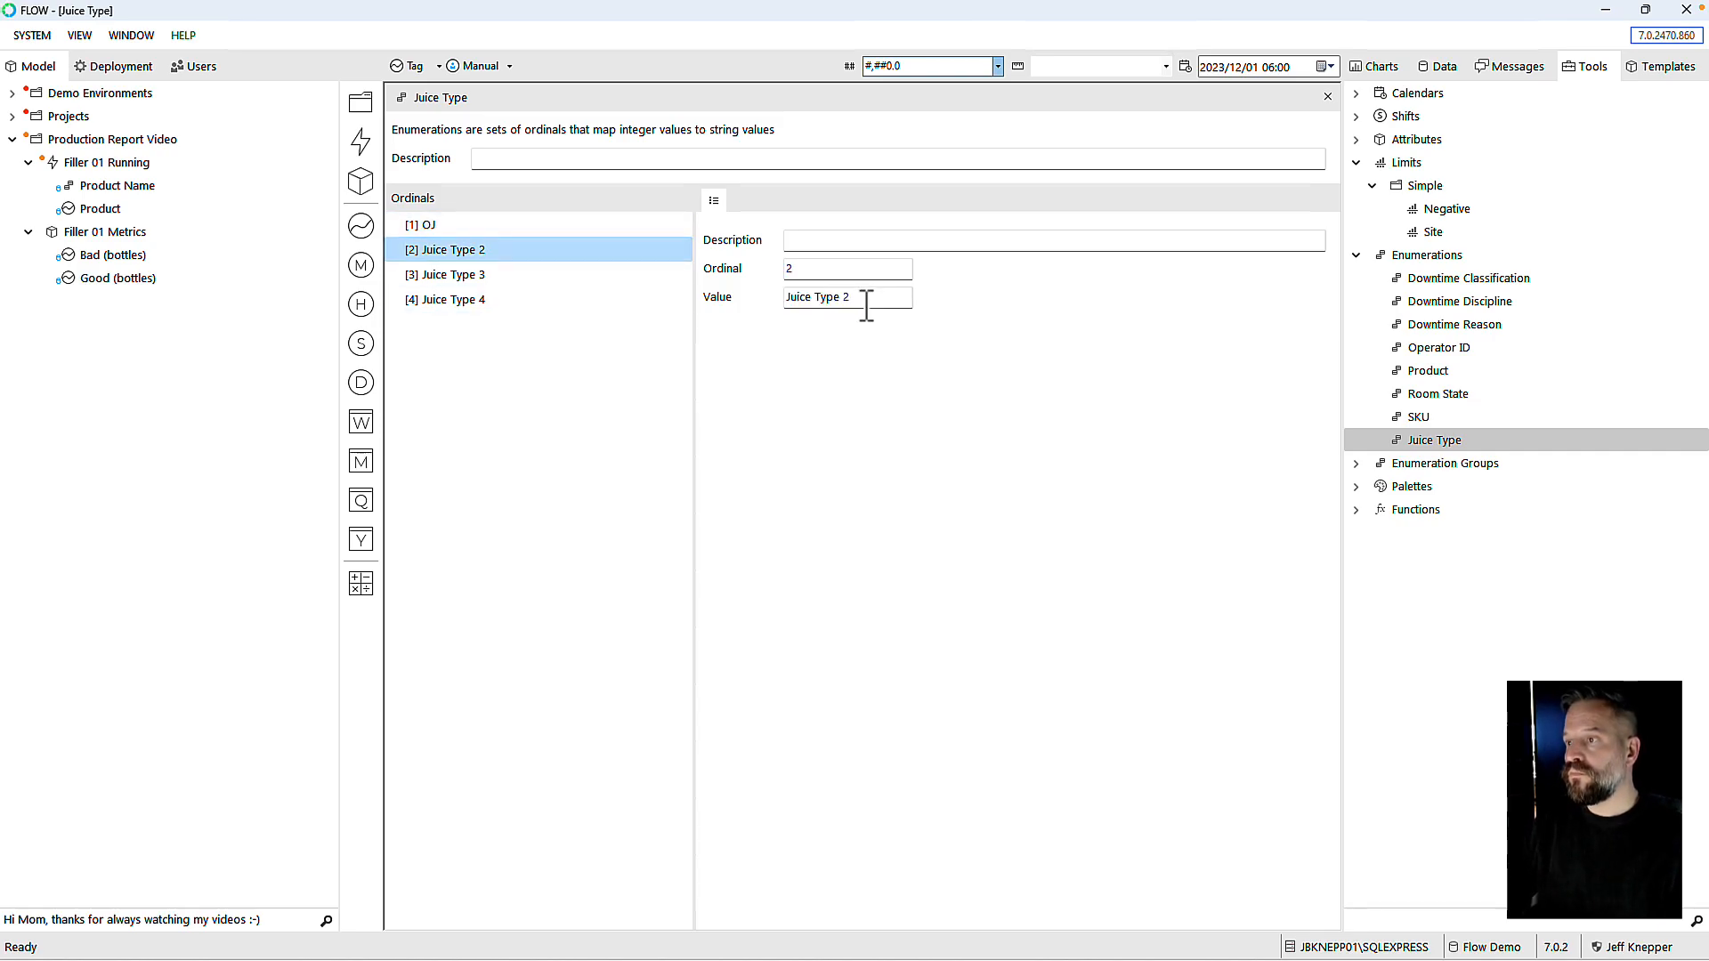
{"action": "left_click_drag", "start_coordinate": [867, 306], "coordinate": [712, 289]}
{"action": "type", "text": "Grape"}
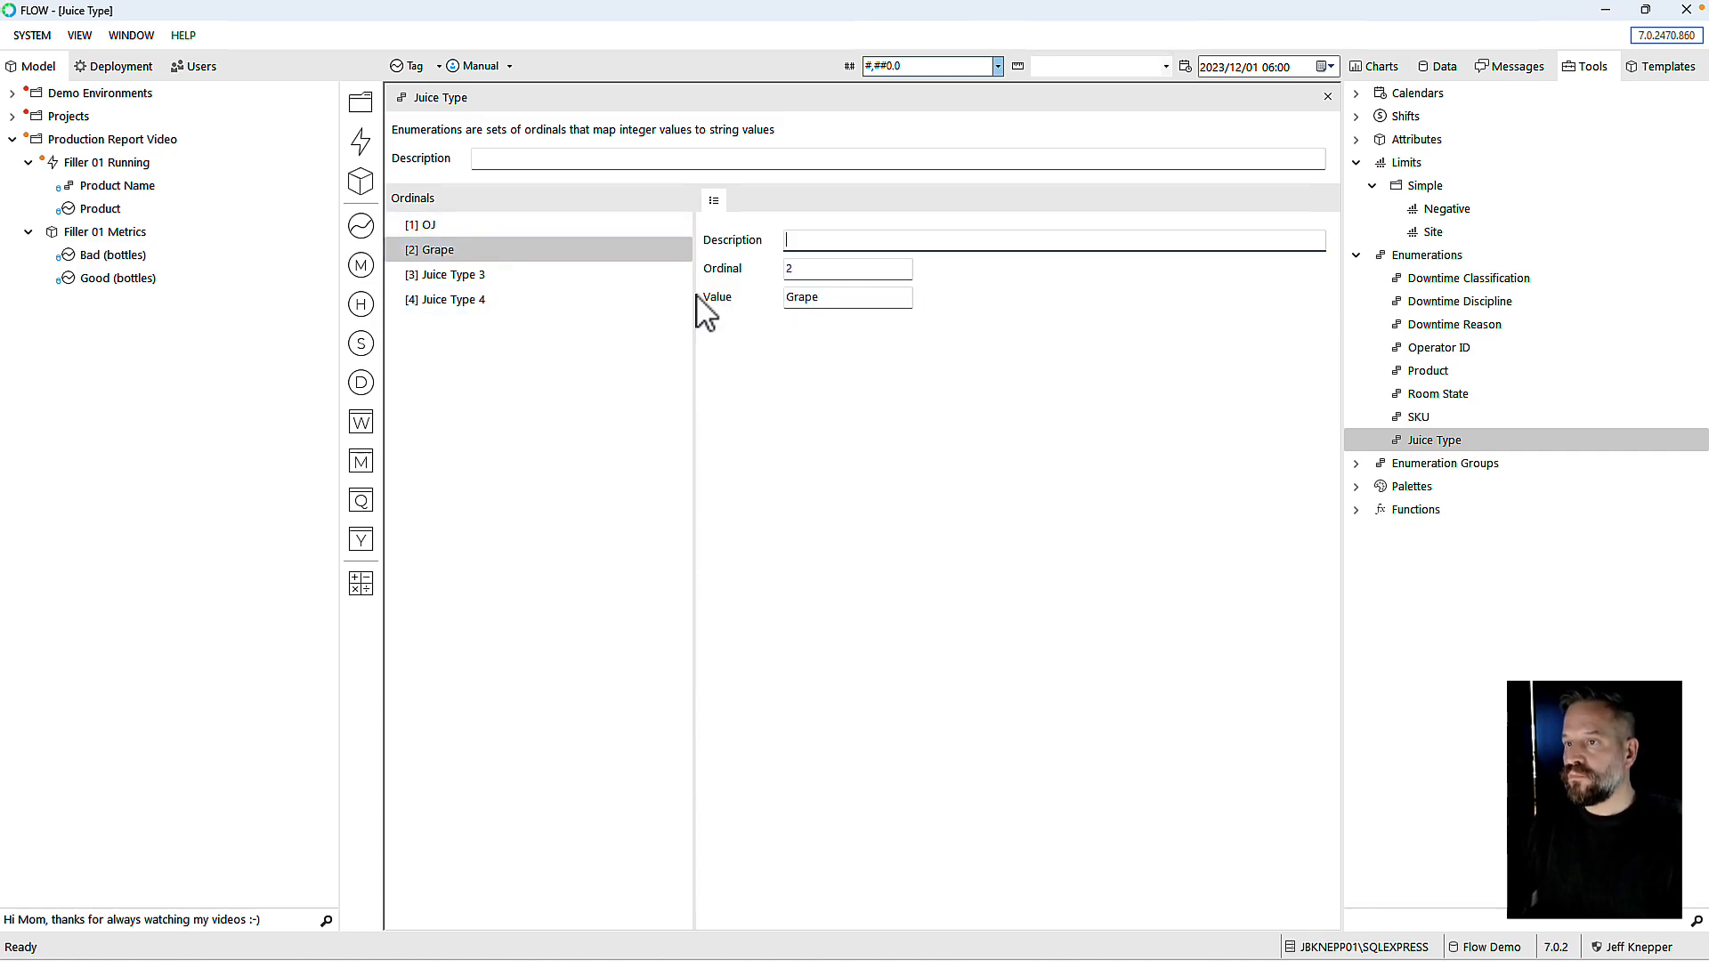
{"action": "left_click", "coordinate": [521, 278]}
{"action": "left_click", "coordinate": [846, 298]}
{"action": "left_click_drag", "start_coordinate": [768, 299], "coordinate": [725, 299]}
{"action": "type", "text": "Apple"}
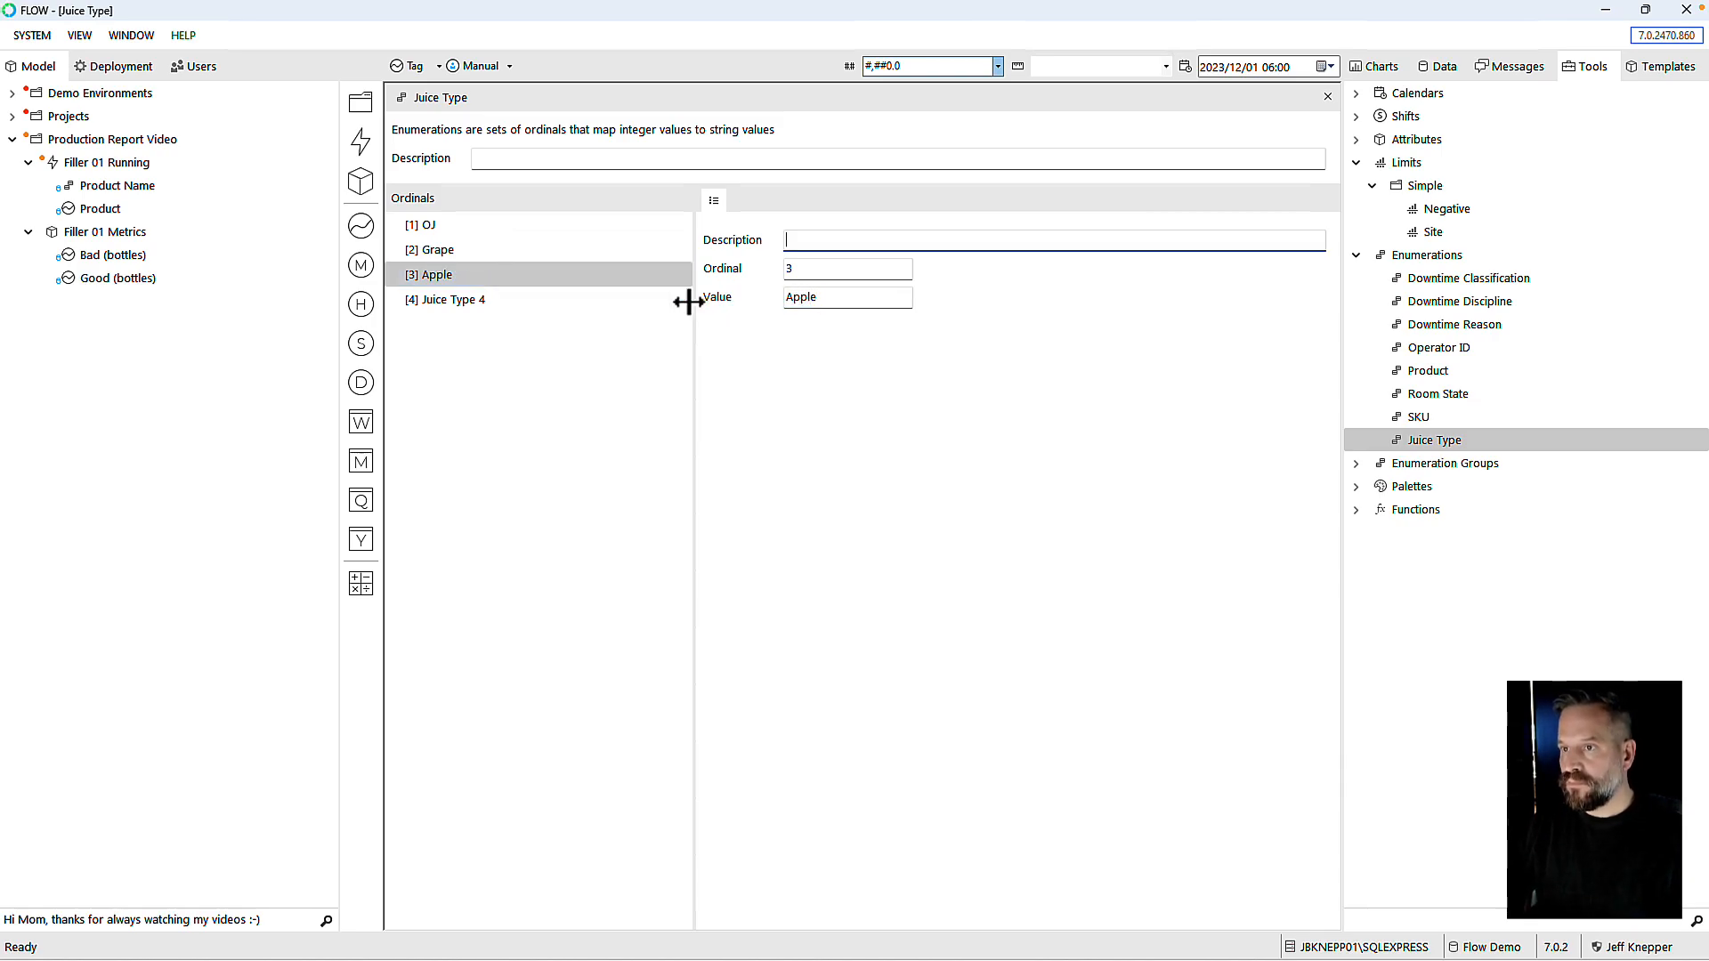
Step: Set the value of ordinal 4 to Cranberry and close the Juice Type enumeration
{"action": "left_click", "coordinate": [552, 301]}
{"action": "left_click", "coordinate": [845, 301]}
{"action": "left_click_drag", "start_coordinate": [763, 293], "coordinate": [725, 302]}
{"action": "type", "text": "Cr"}
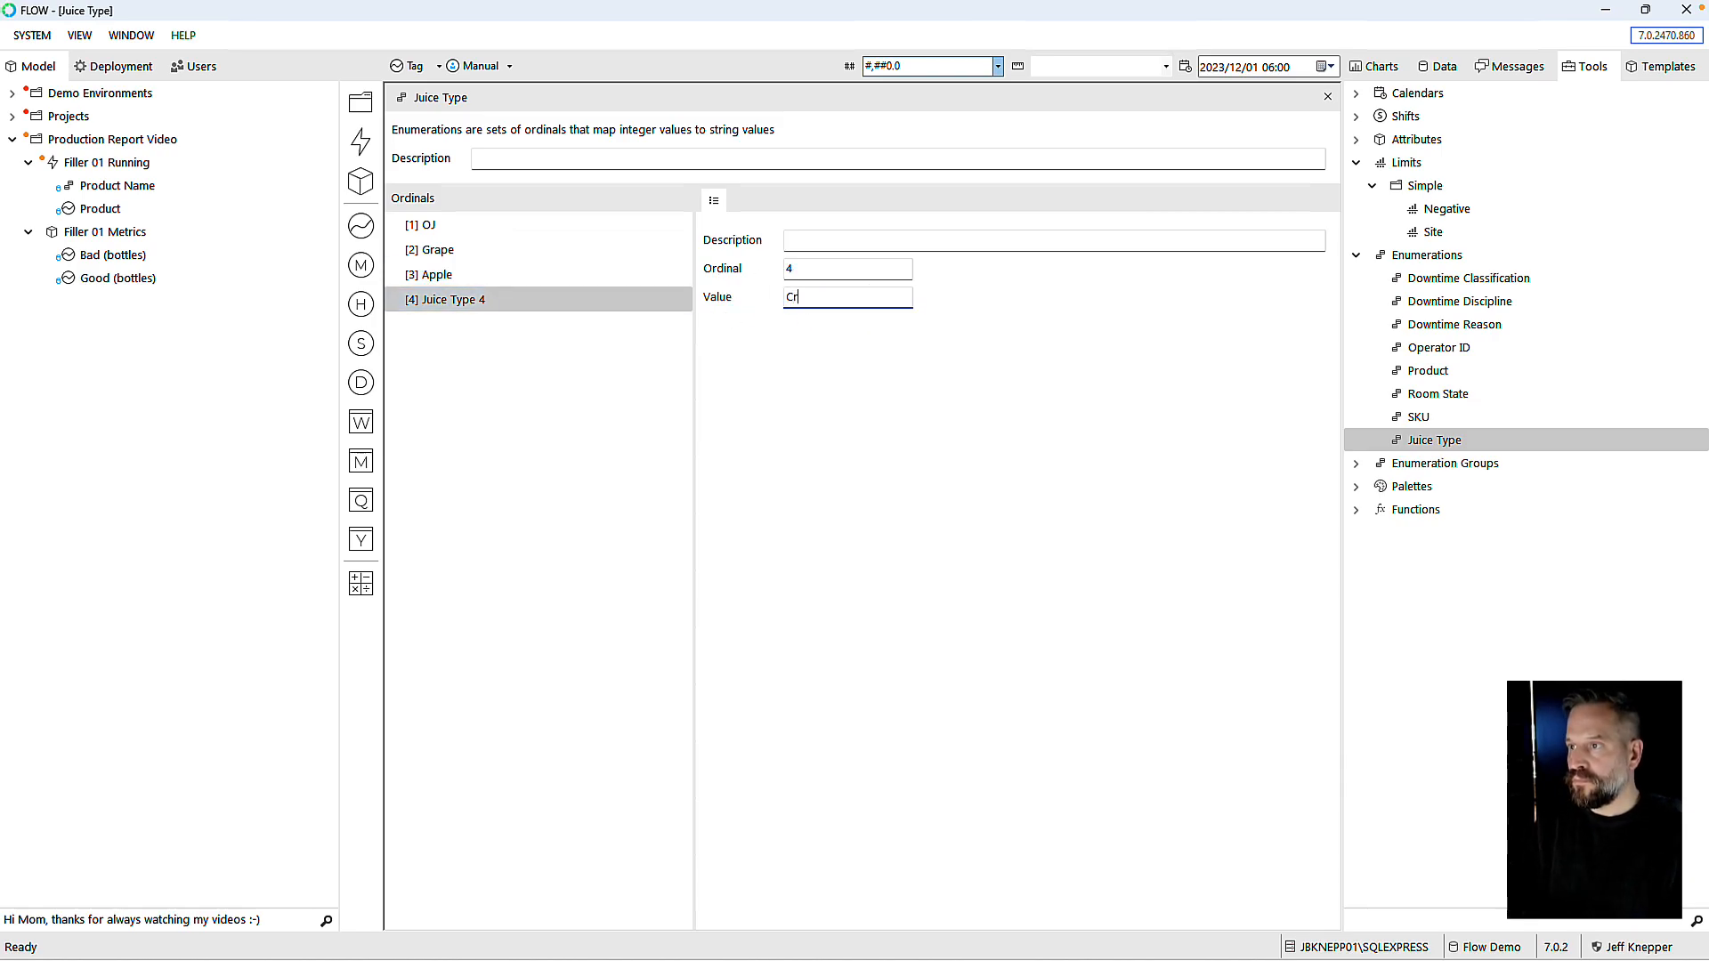
{"action": "type", "text": "anberry"}
{"action": "key", "text": "Tab"}
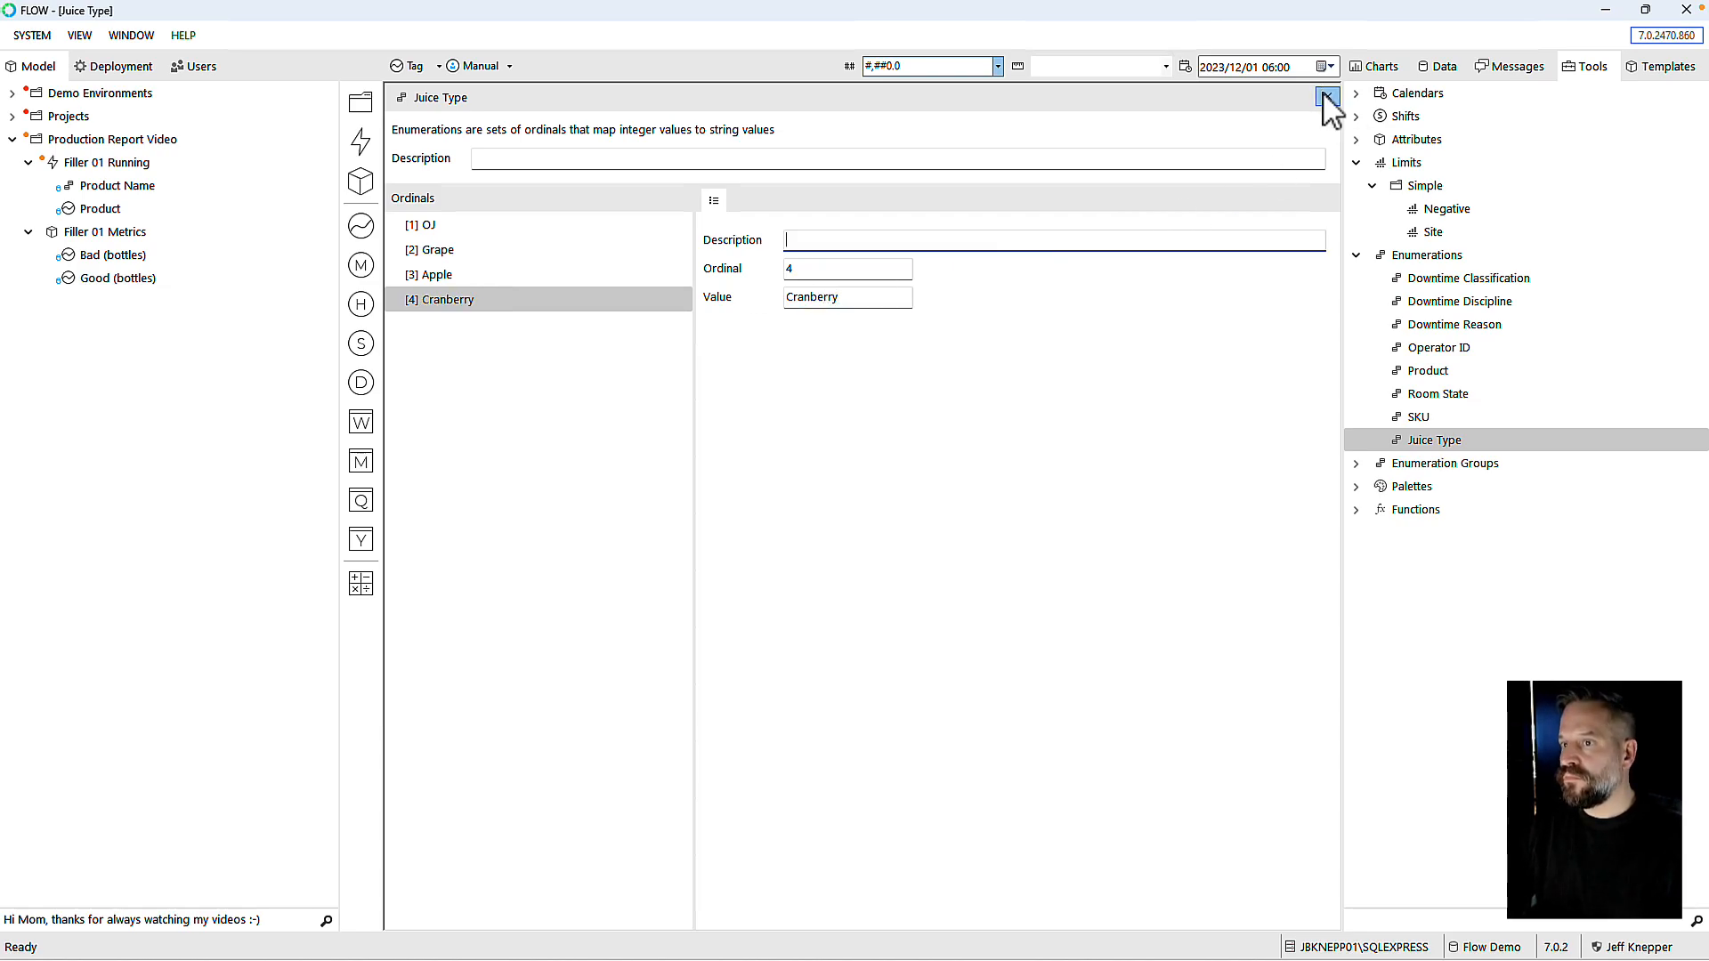
{"action": "left_click", "coordinate": [1321, 98]}
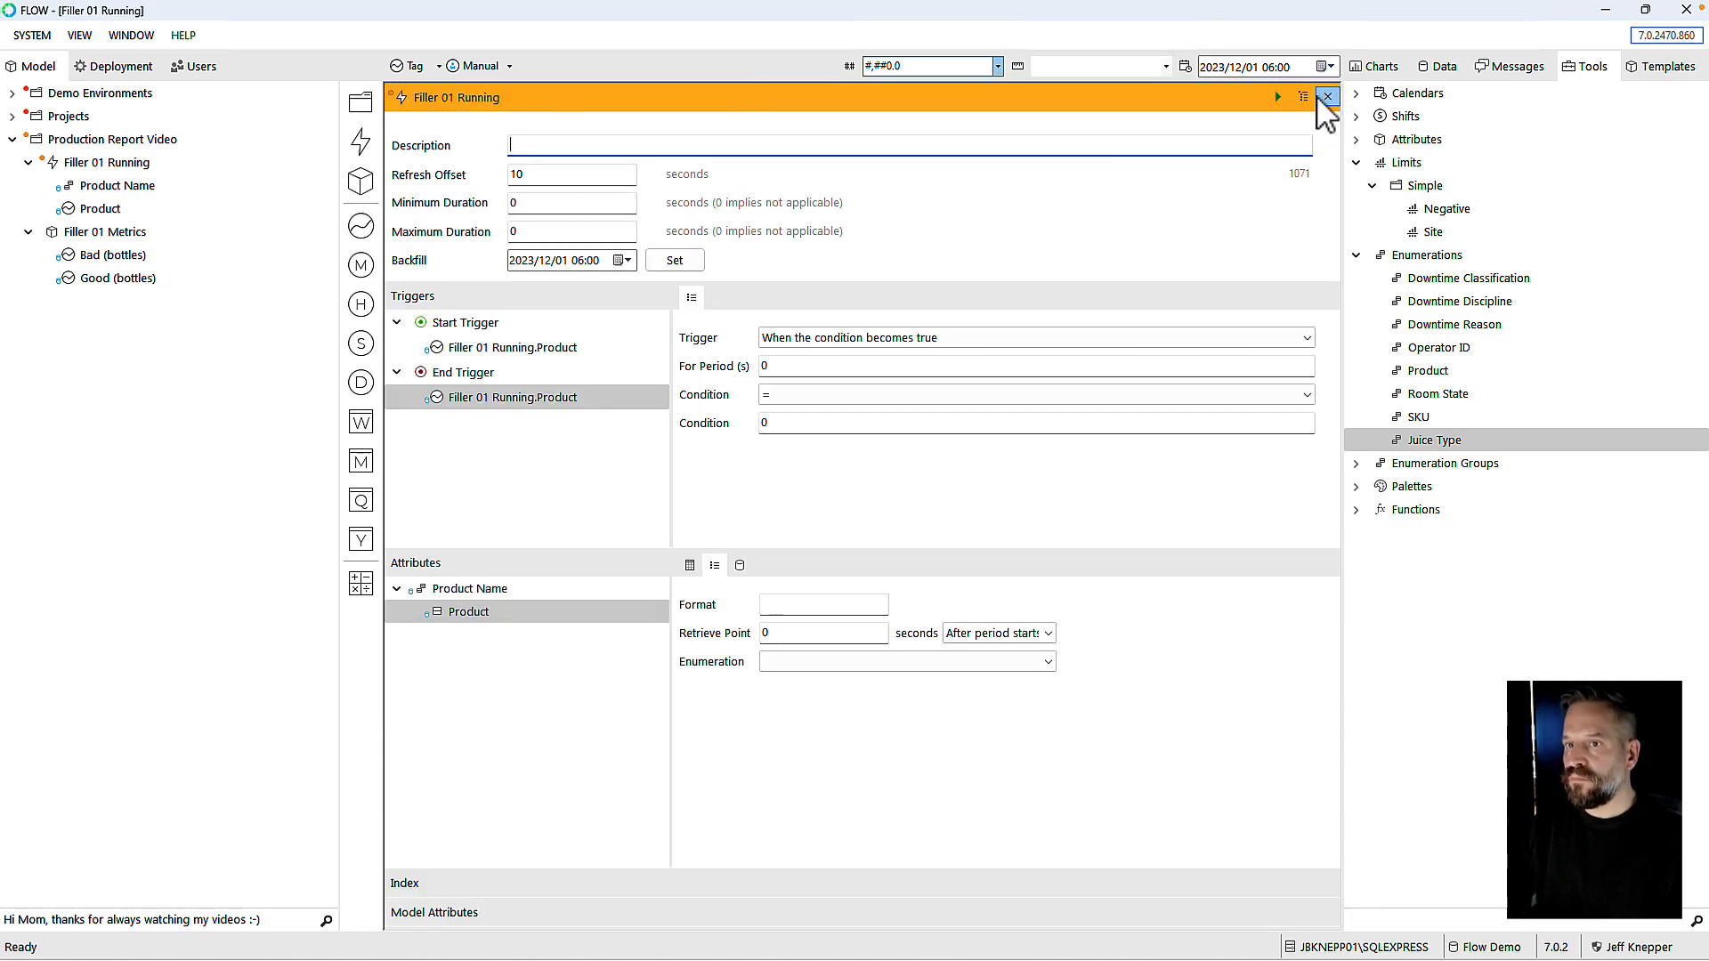
Step: Assign the Juice Type enumeration to the Product source under the event's Product Name attribute
{"action": "left_click", "coordinate": [976, 663]}
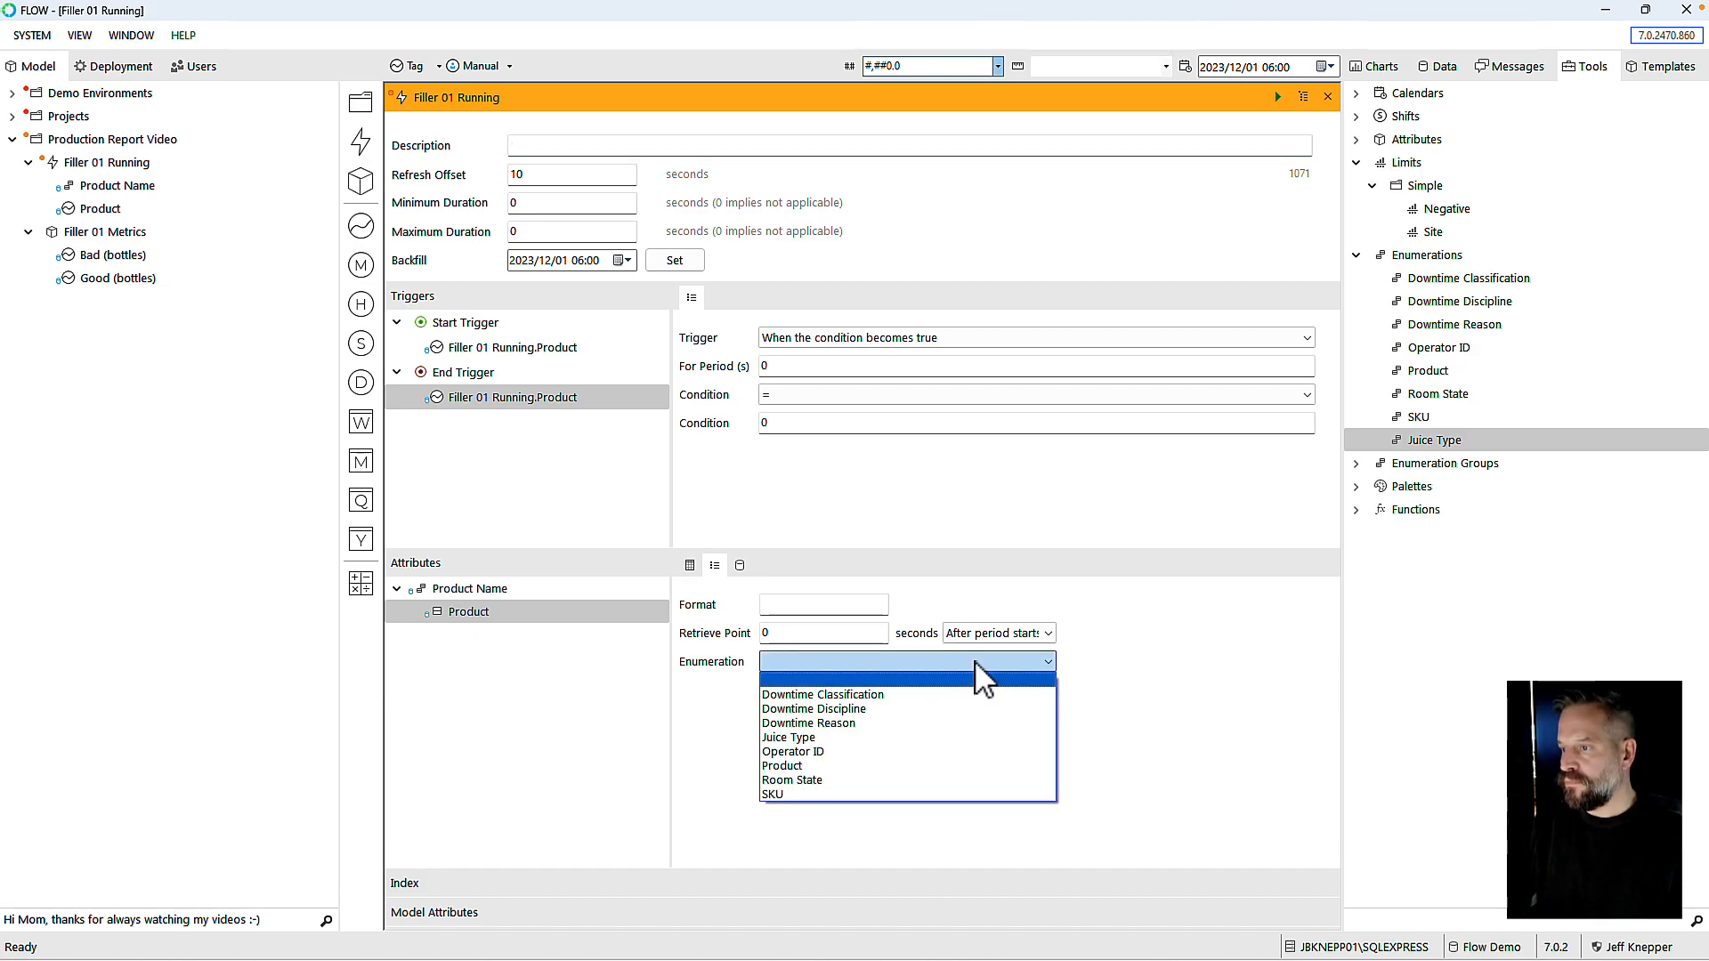
{"action": "left_click", "coordinate": [837, 738]}
{"action": "left_click", "coordinate": [412, 668]}
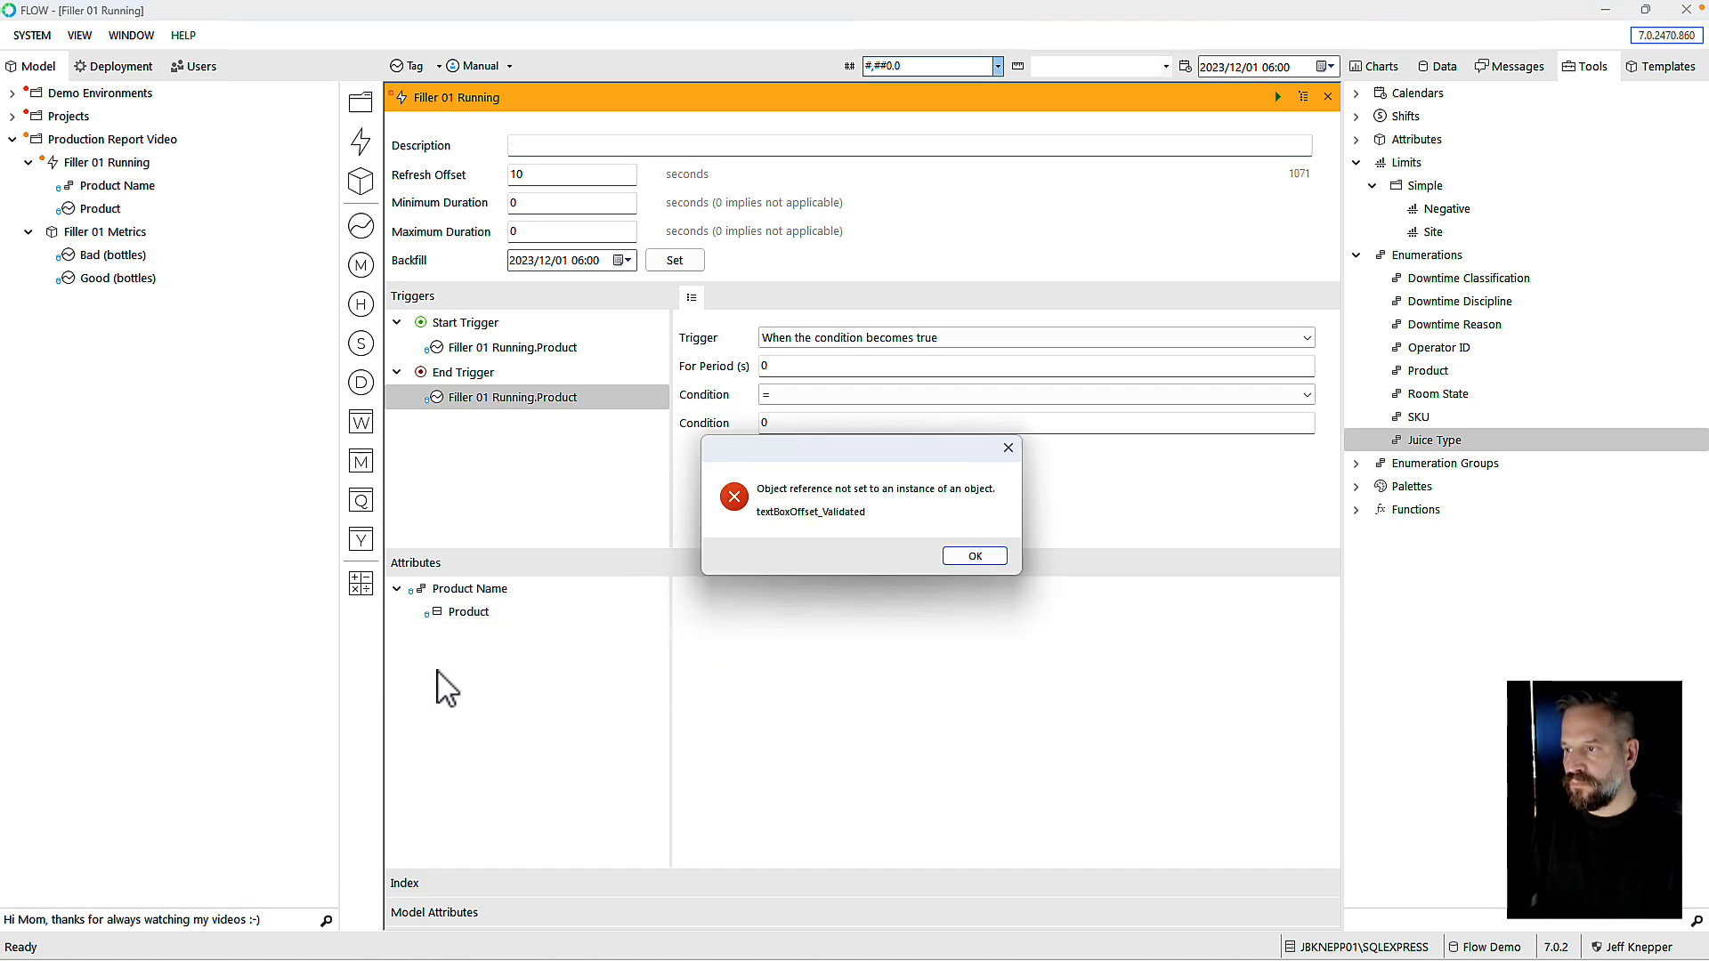
{"action": "left_click", "coordinate": [975, 556]}
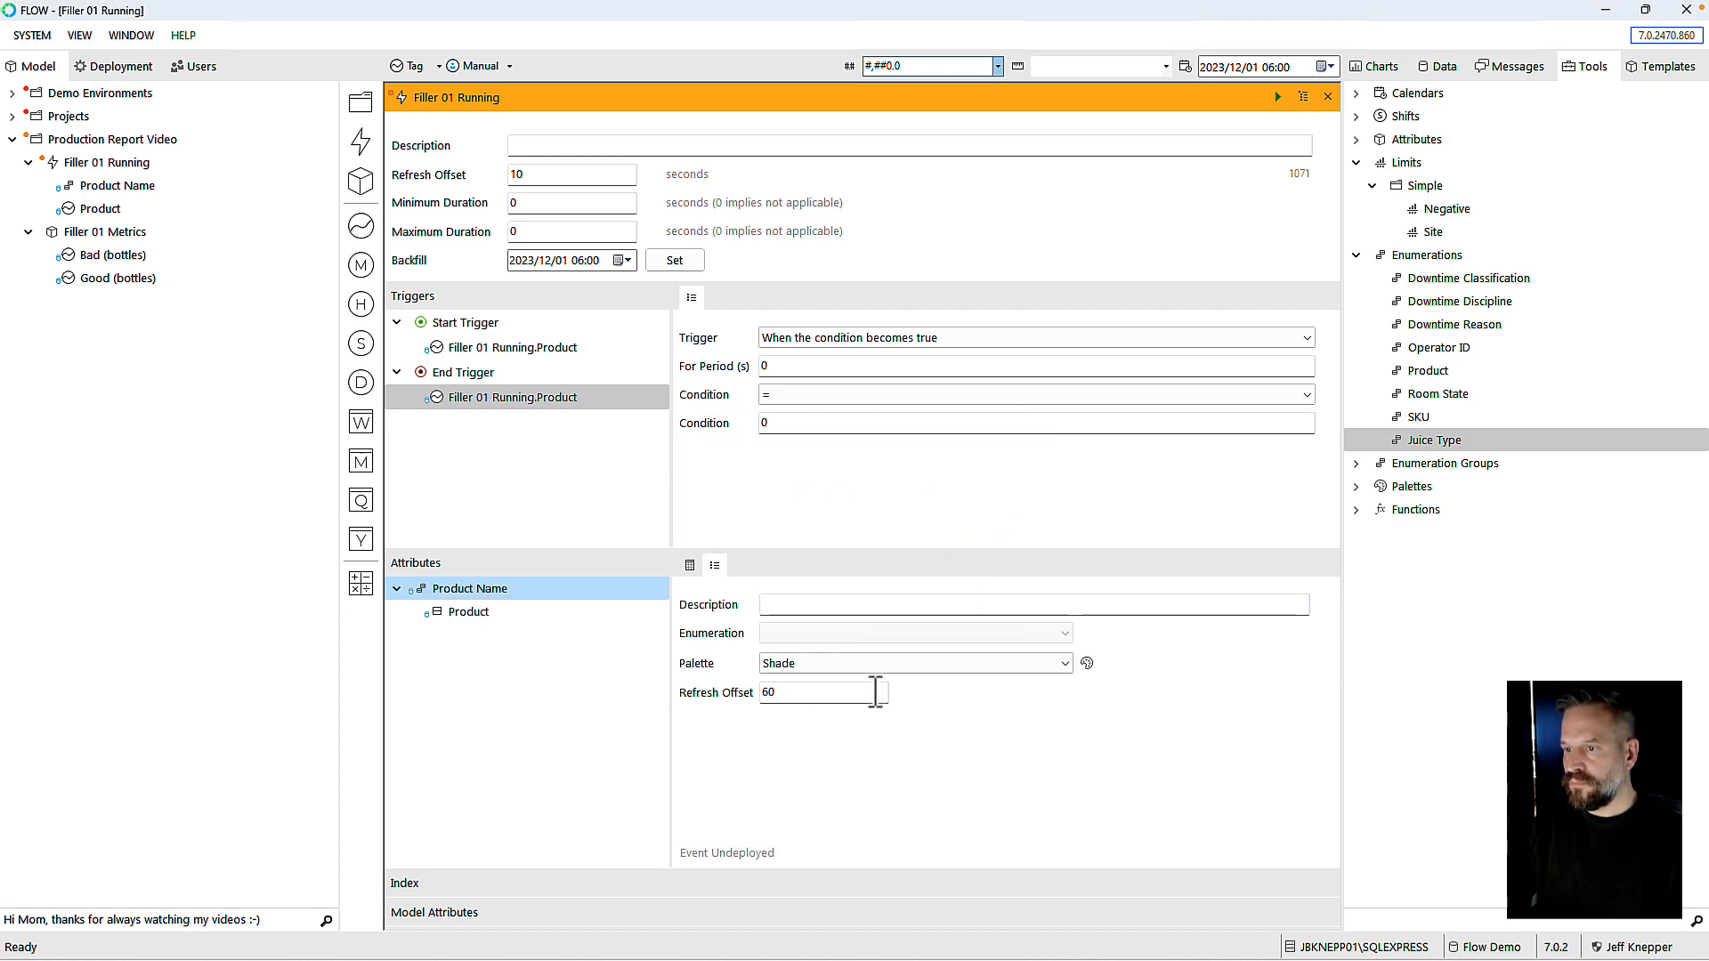
{"action": "left_click", "coordinate": [469, 612]}
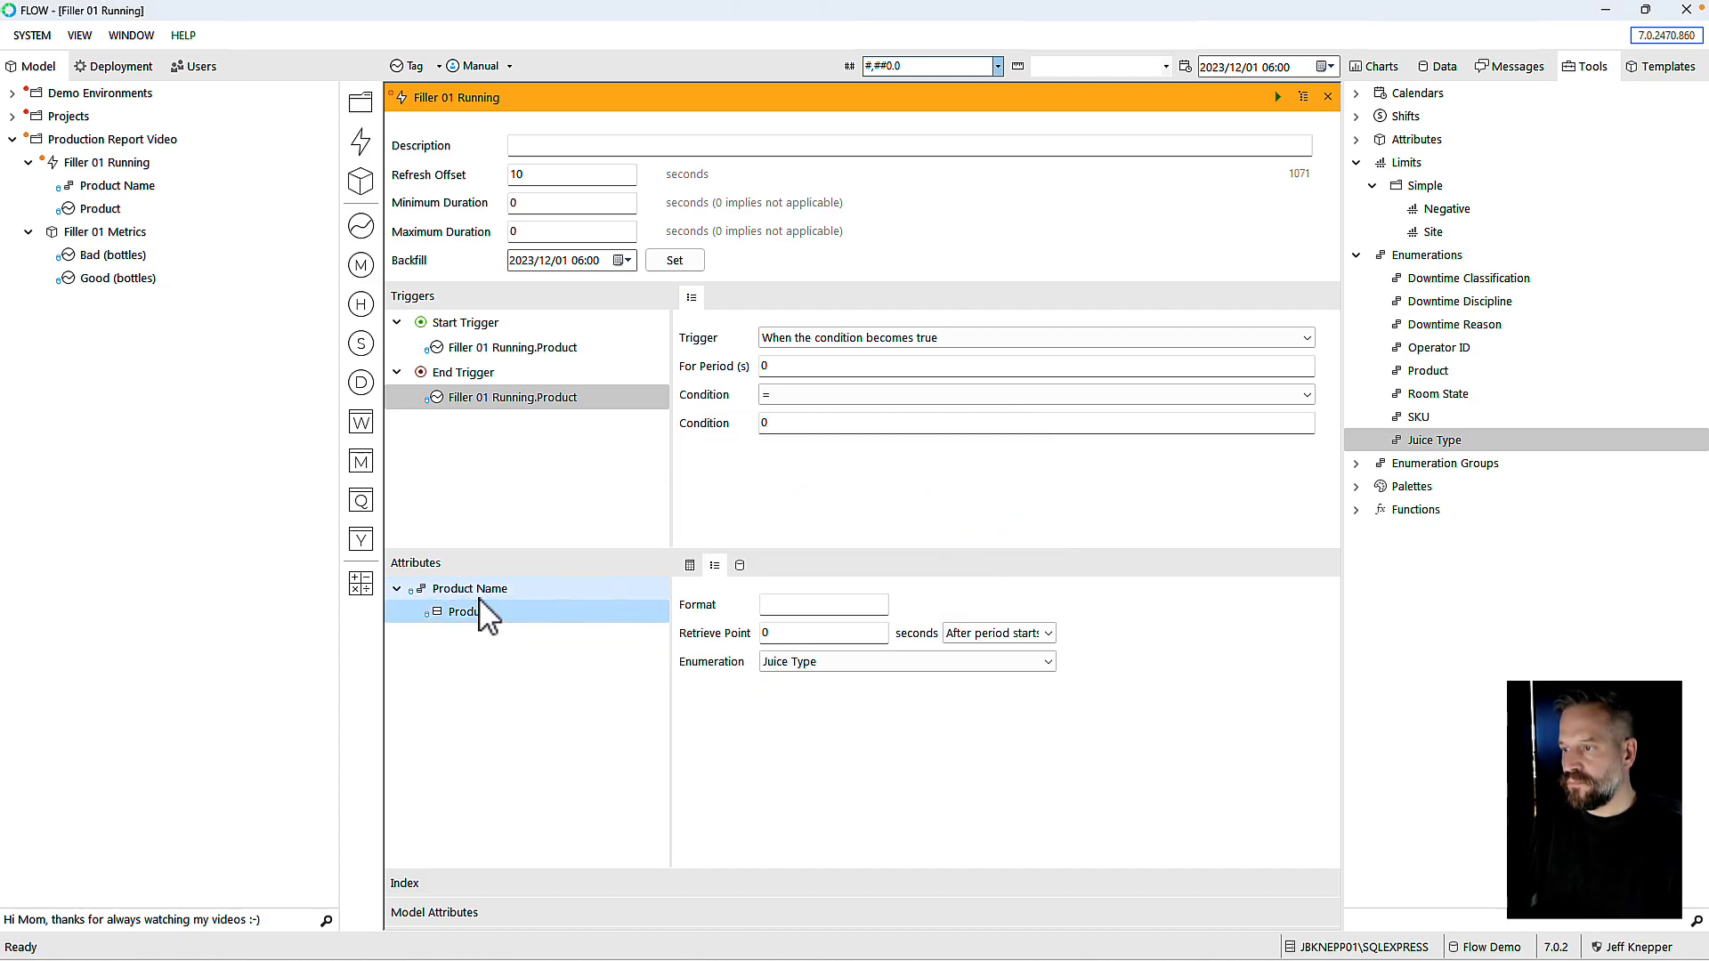
Step: Create a calculated attribute named Shift on the Filler 01 Running event
{"action": "left_click", "coordinate": [397, 588]}
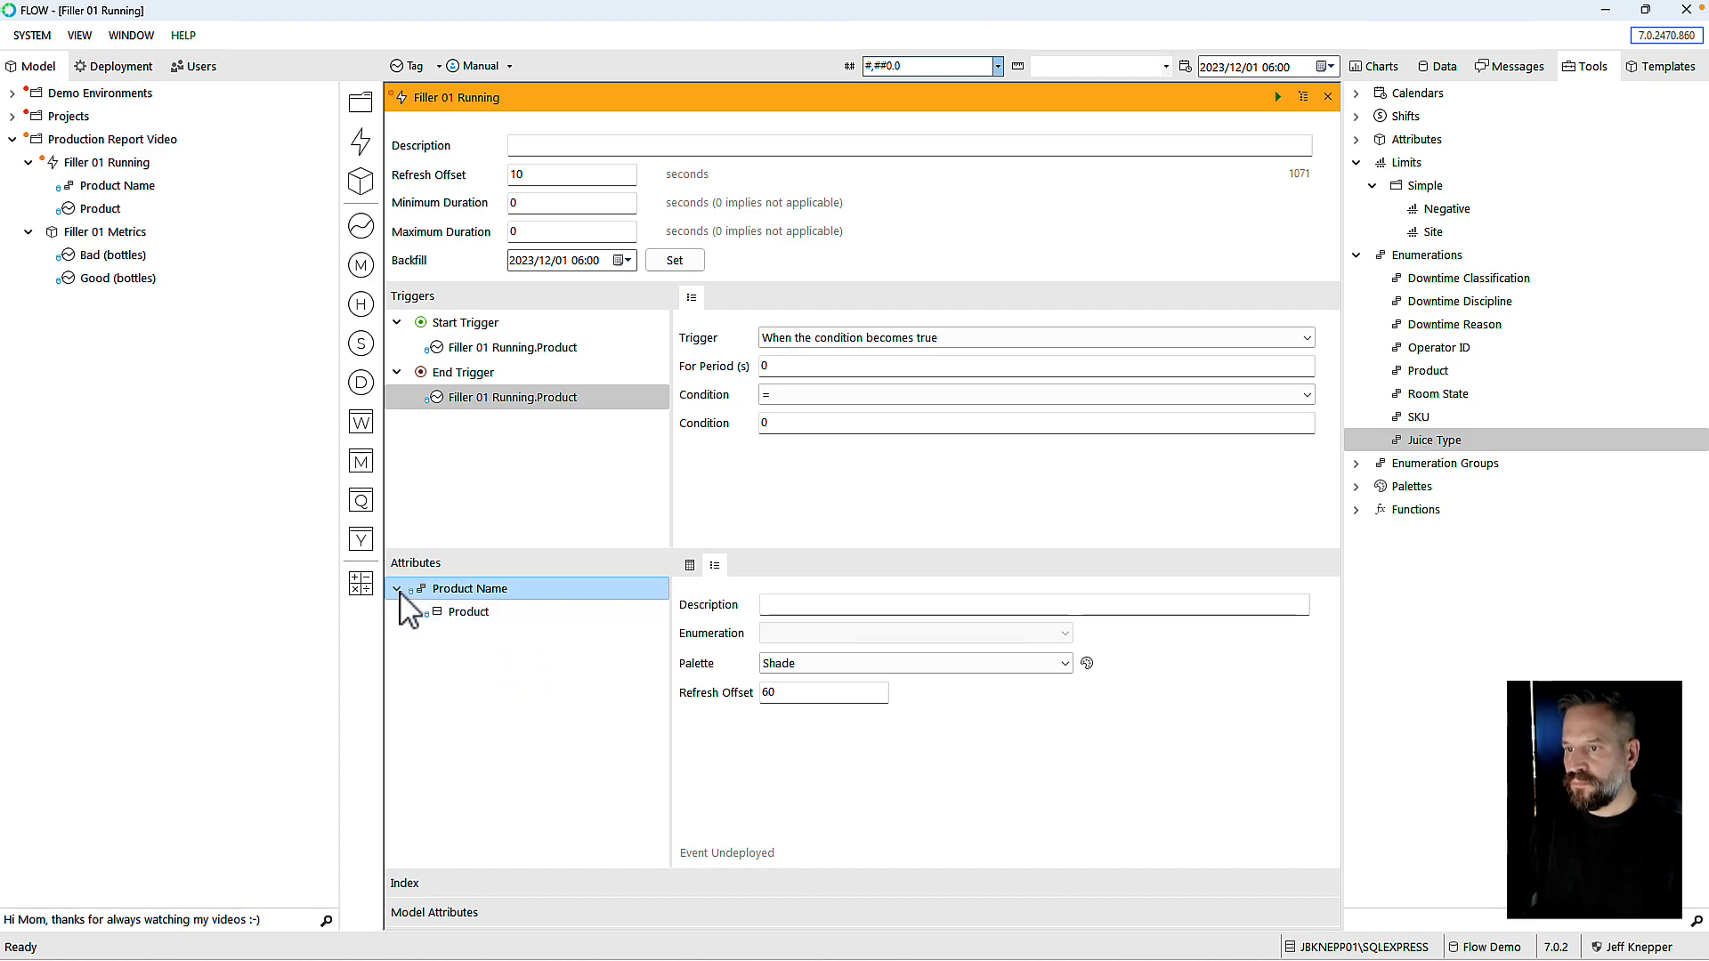
{"action": "right_click", "coordinate": [407, 641]}
{"action": "mouse_move", "coordinate": [499, 656]}
{"action": "mouse_move", "coordinate": [676, 668]}
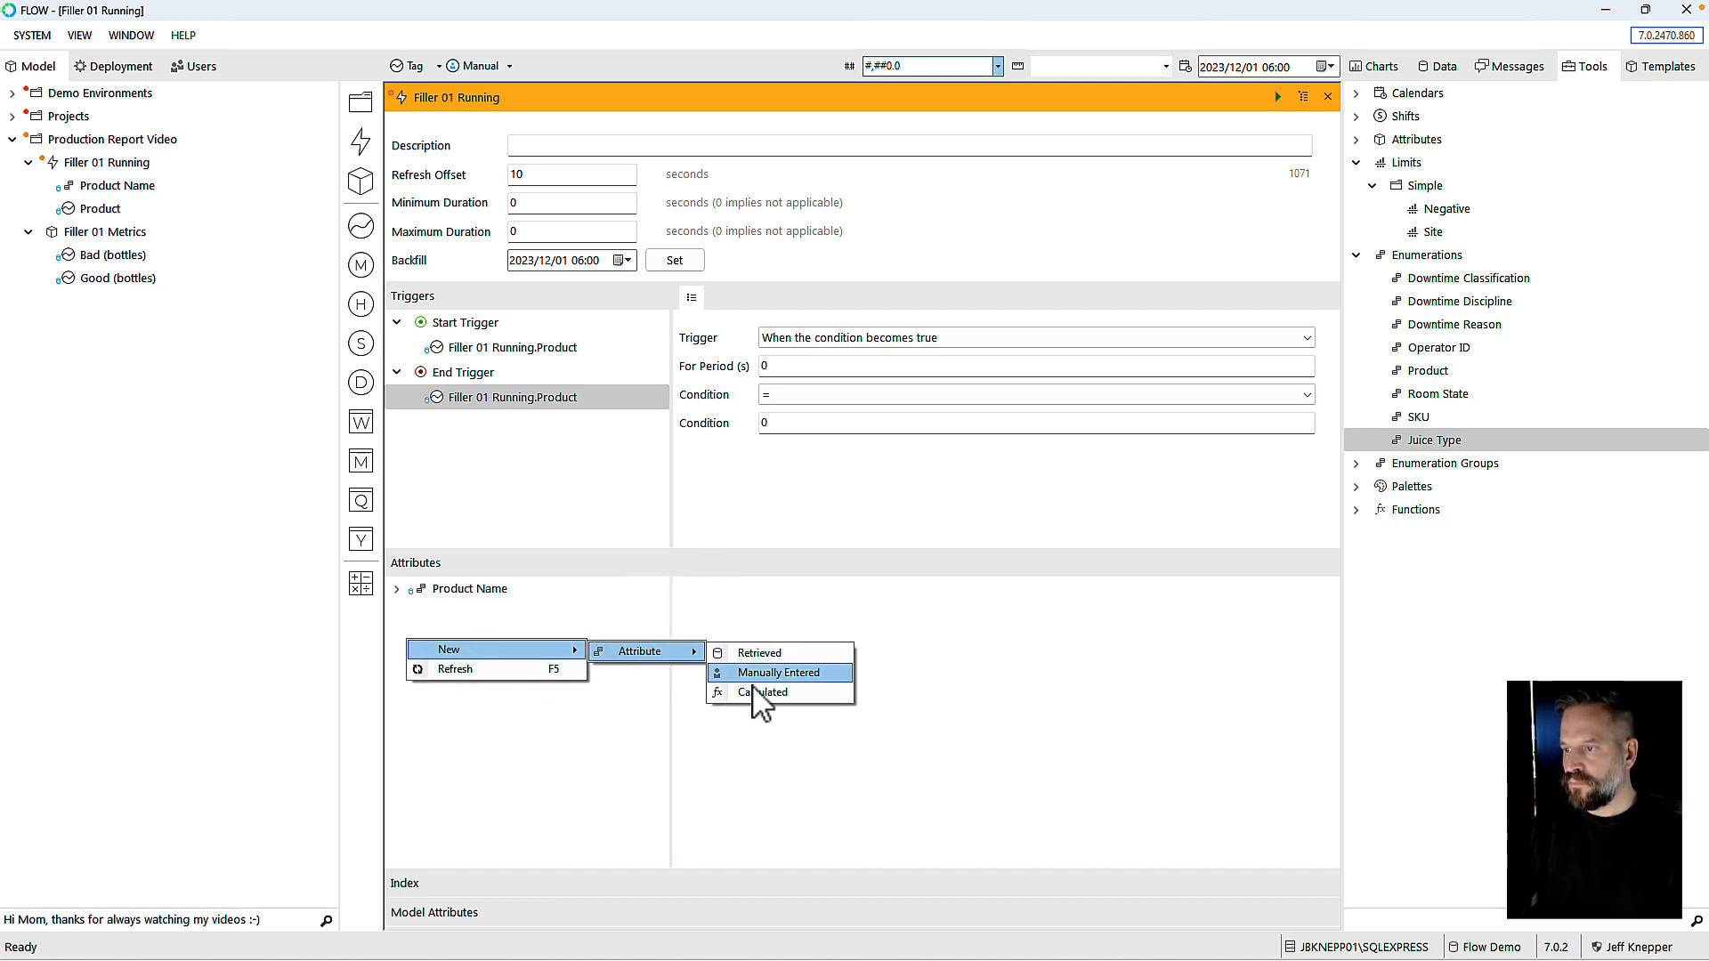
{"action": "left_click", "coordinate": [753, 690]}
{"action": "type", "text": "Shift"}
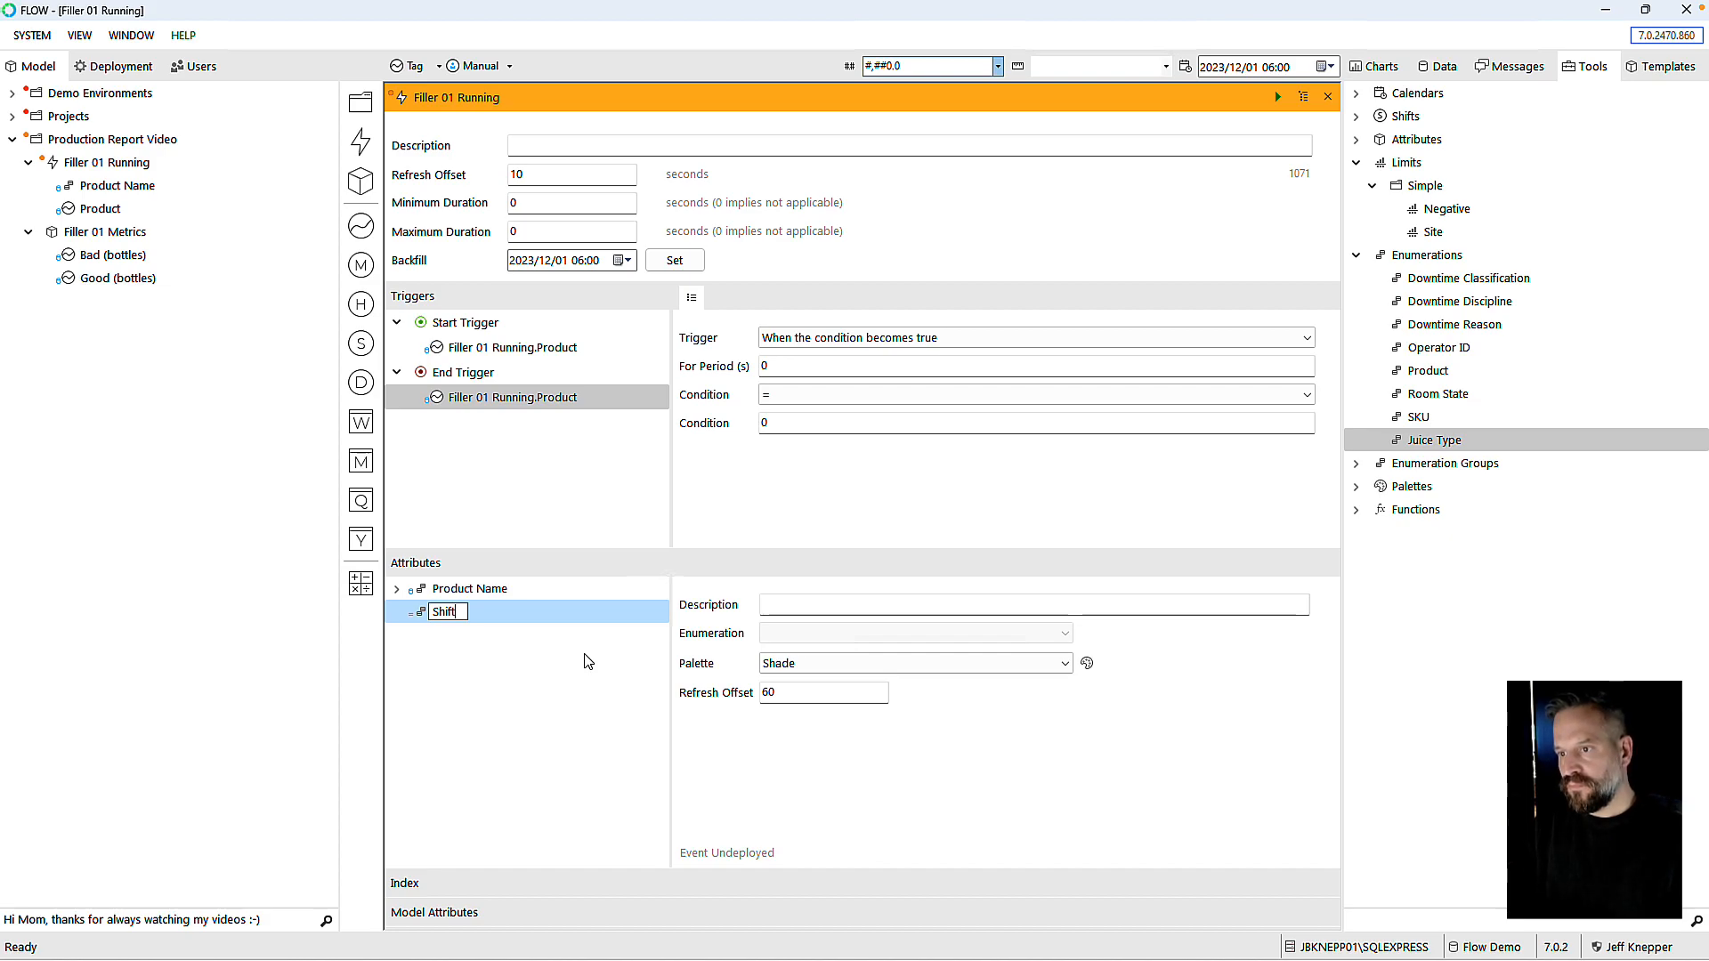
{"action": "key", "text": "Return"}
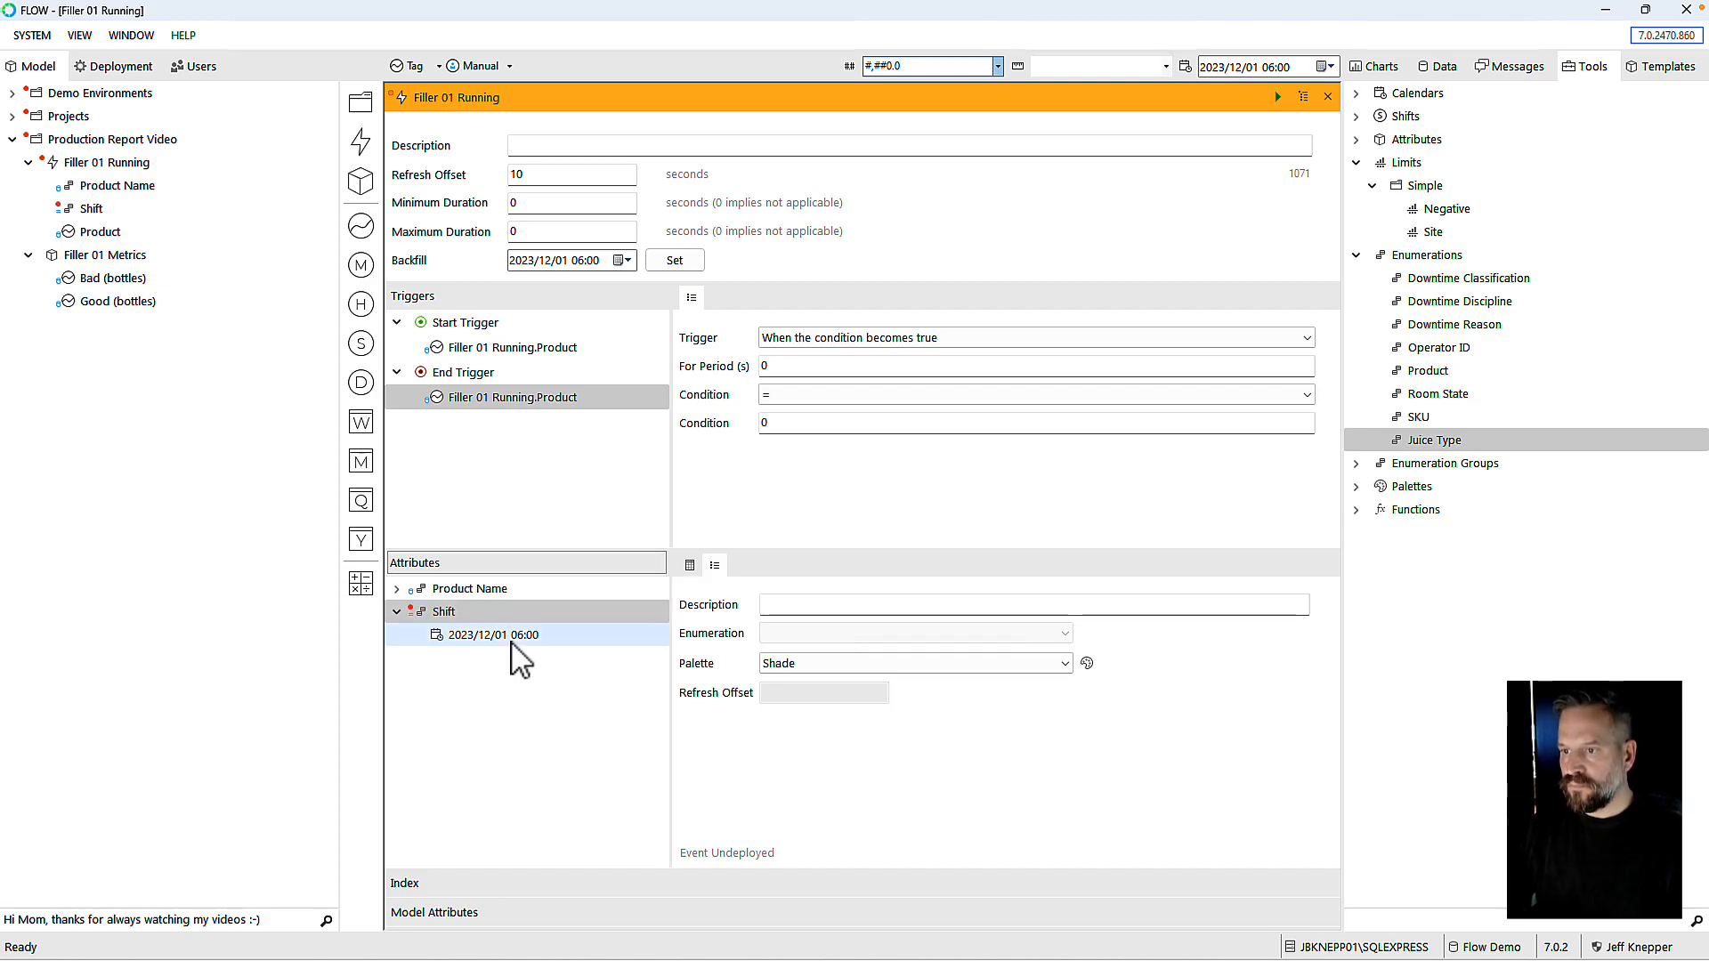
Step: Replace the Shift attribute's example script with return Period.ShiftAtStart("Production").Name; and deploy the Filler 01 Running event
{"action": "left_click", "coordinate": [490, 637]}
{"action": "left_click_drag", "start_coordinate": [725, 850], "coordinate": [641, 553]}
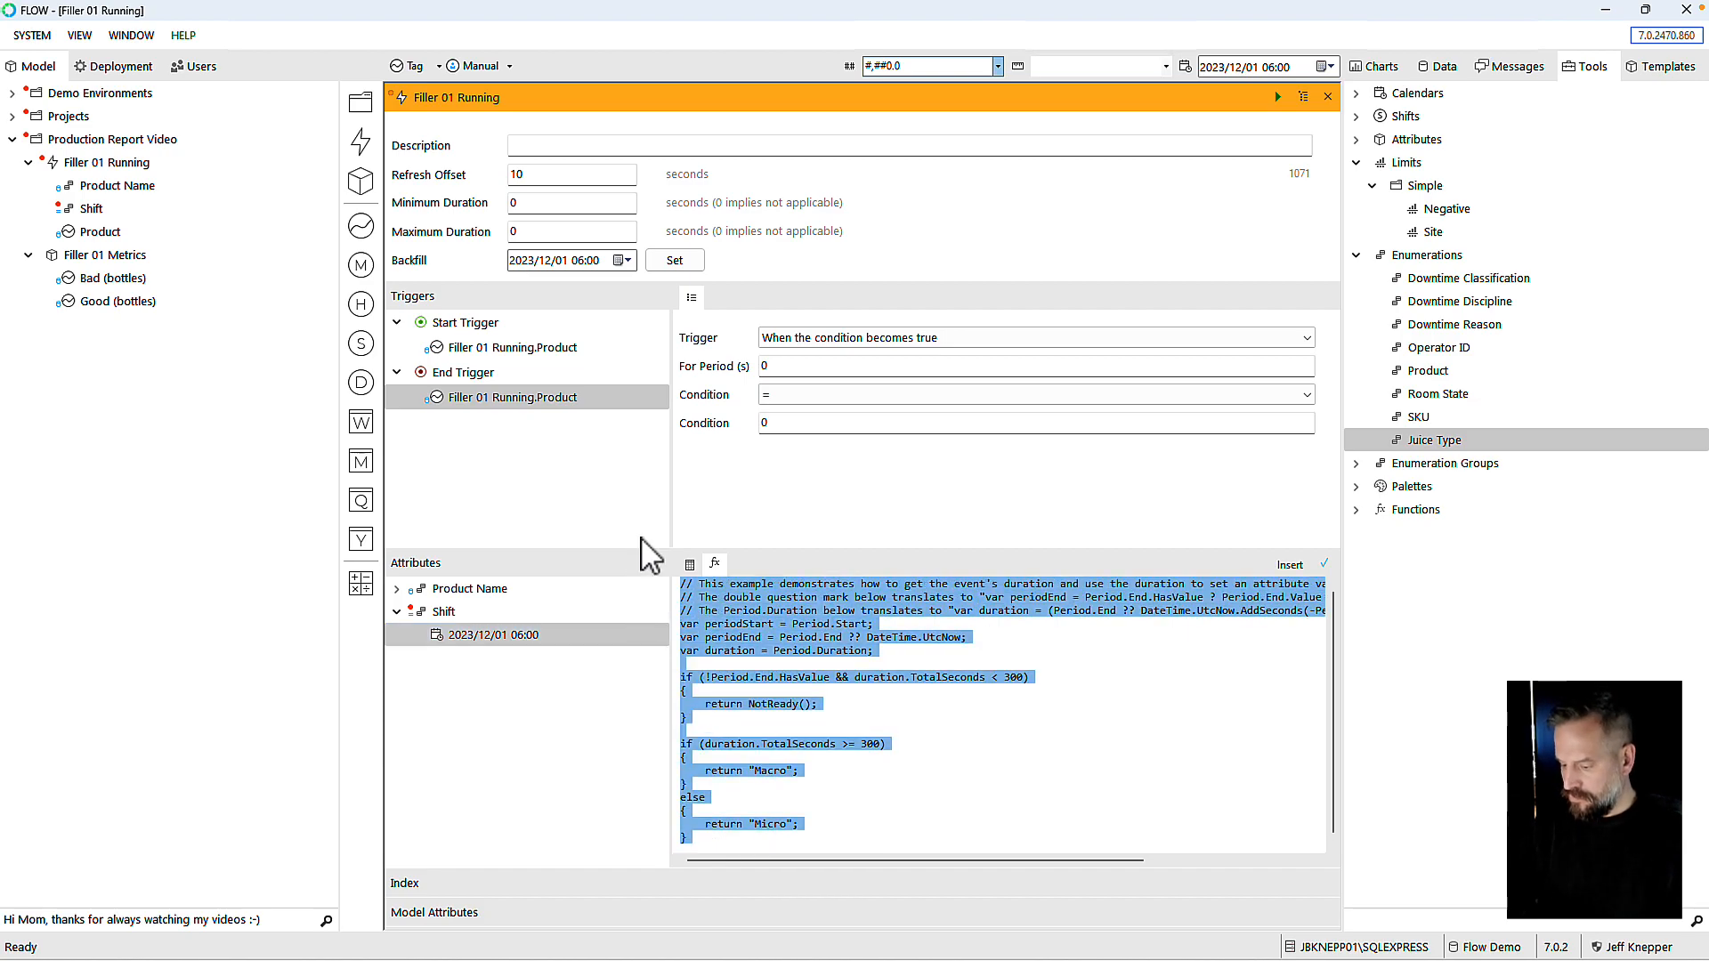
{"action": "key", "text": "Delete"}
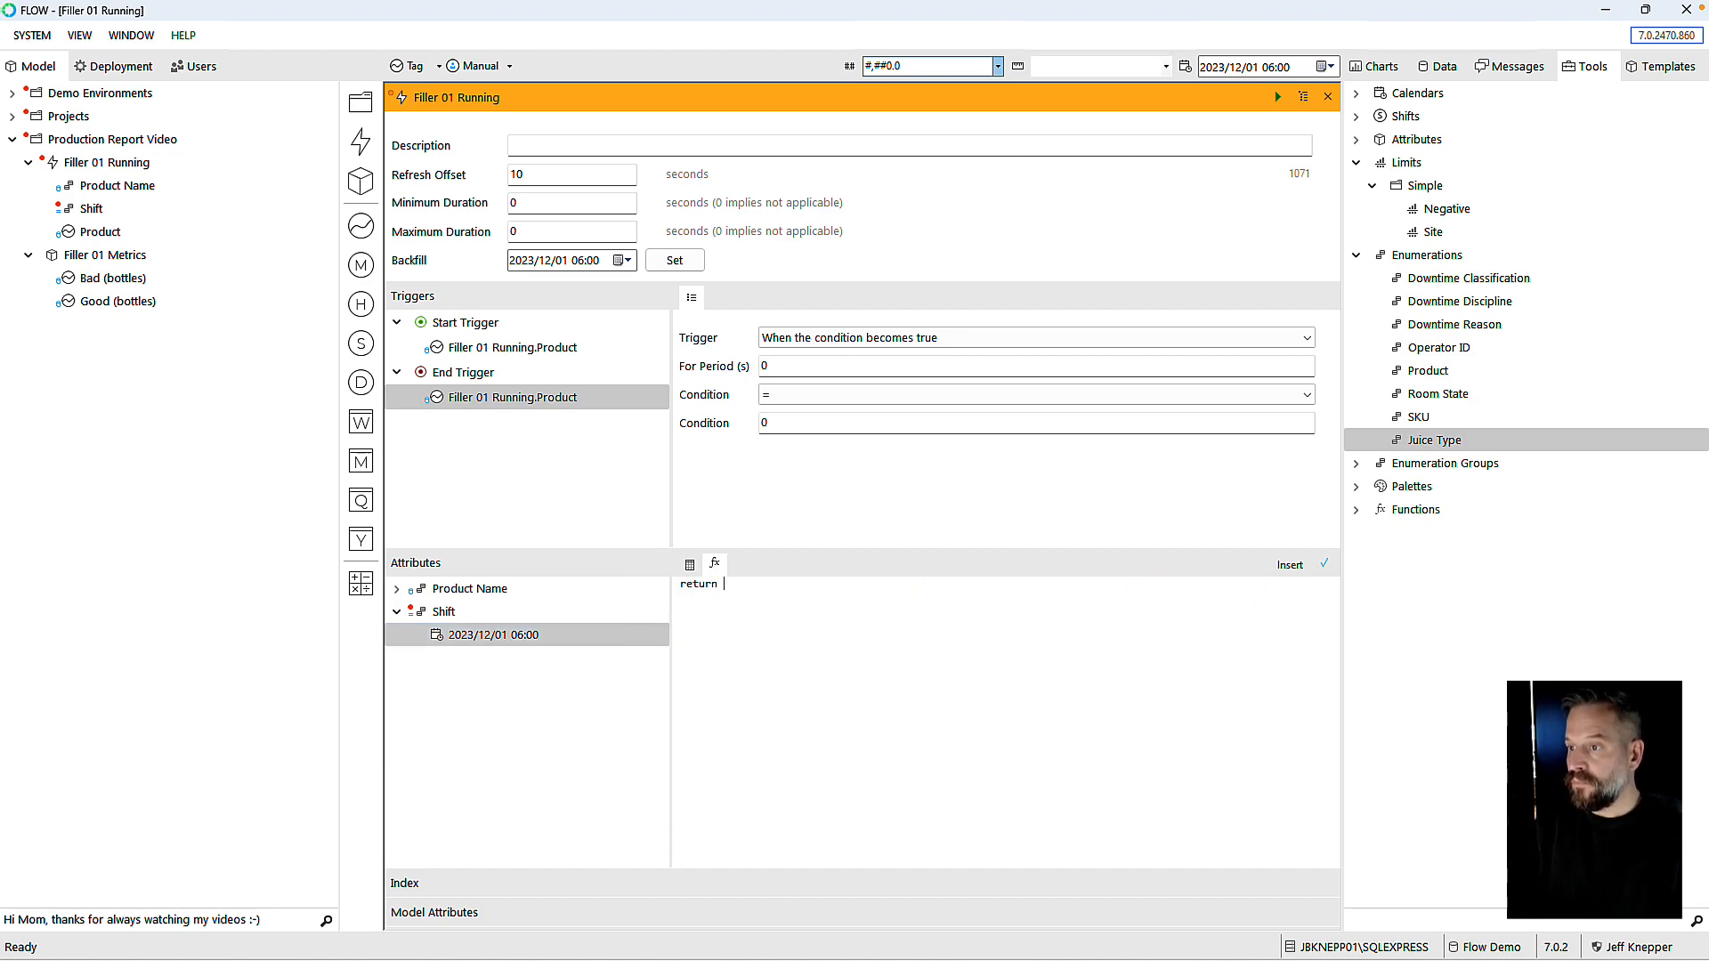
{"action": "left_click", "coordinate": [1291, 567]}
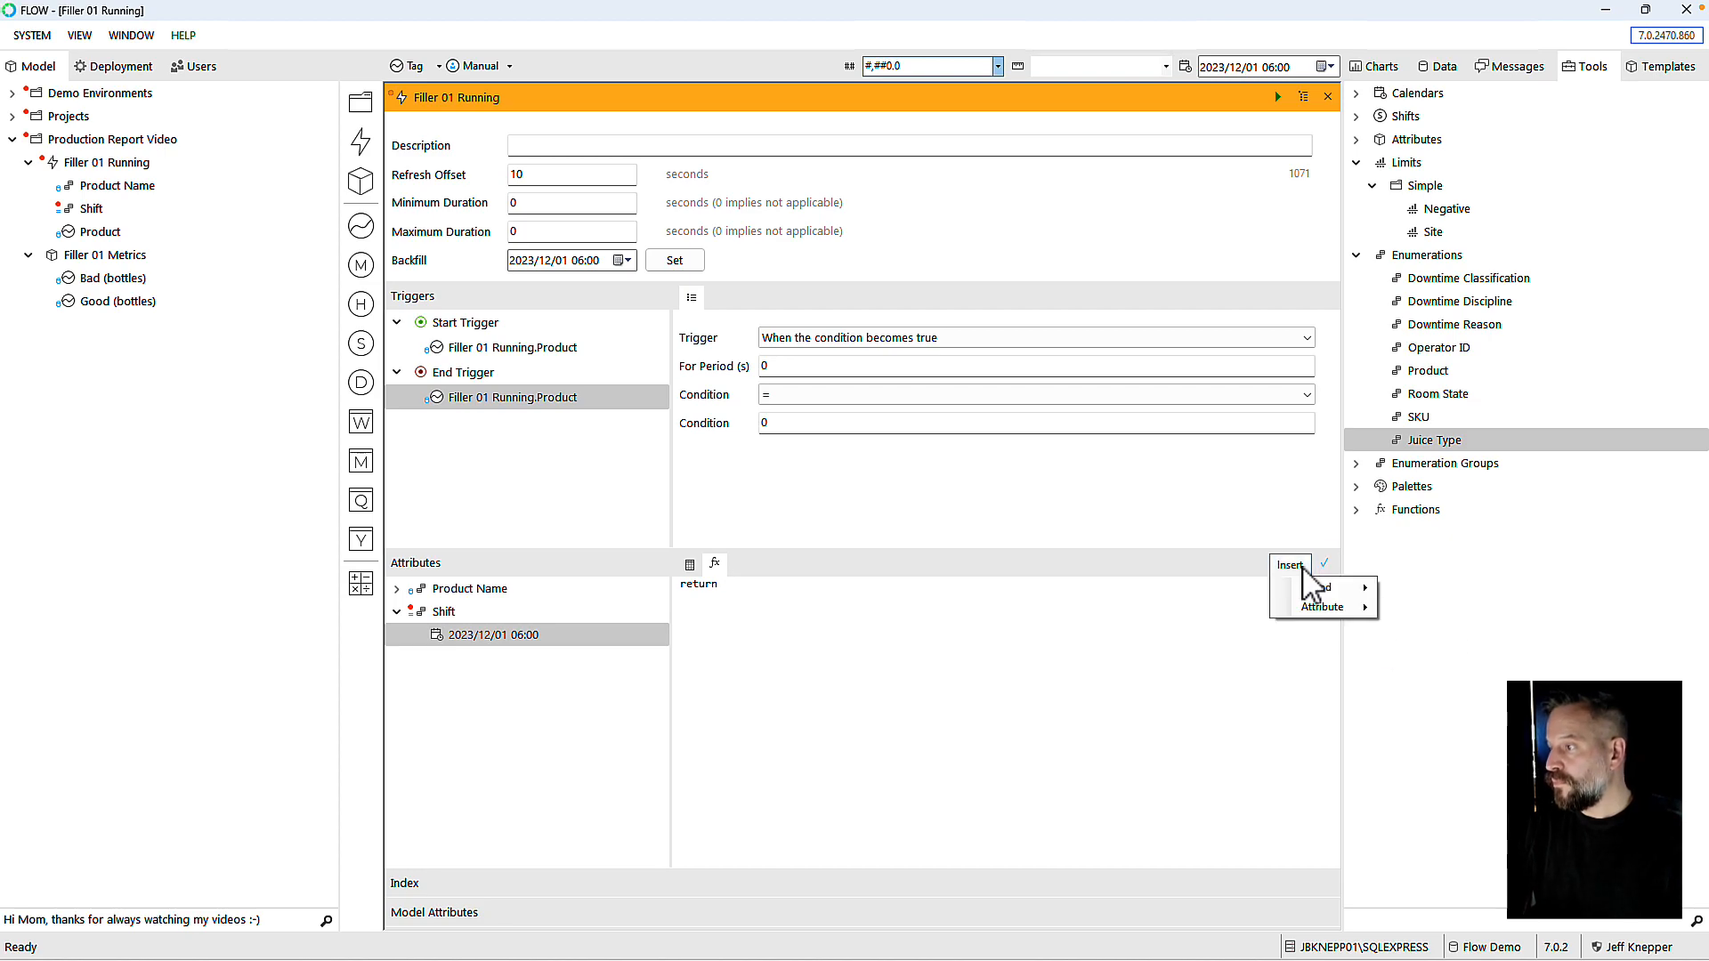
{"action": "mouse_move", "coordinate": [1316, 588]}
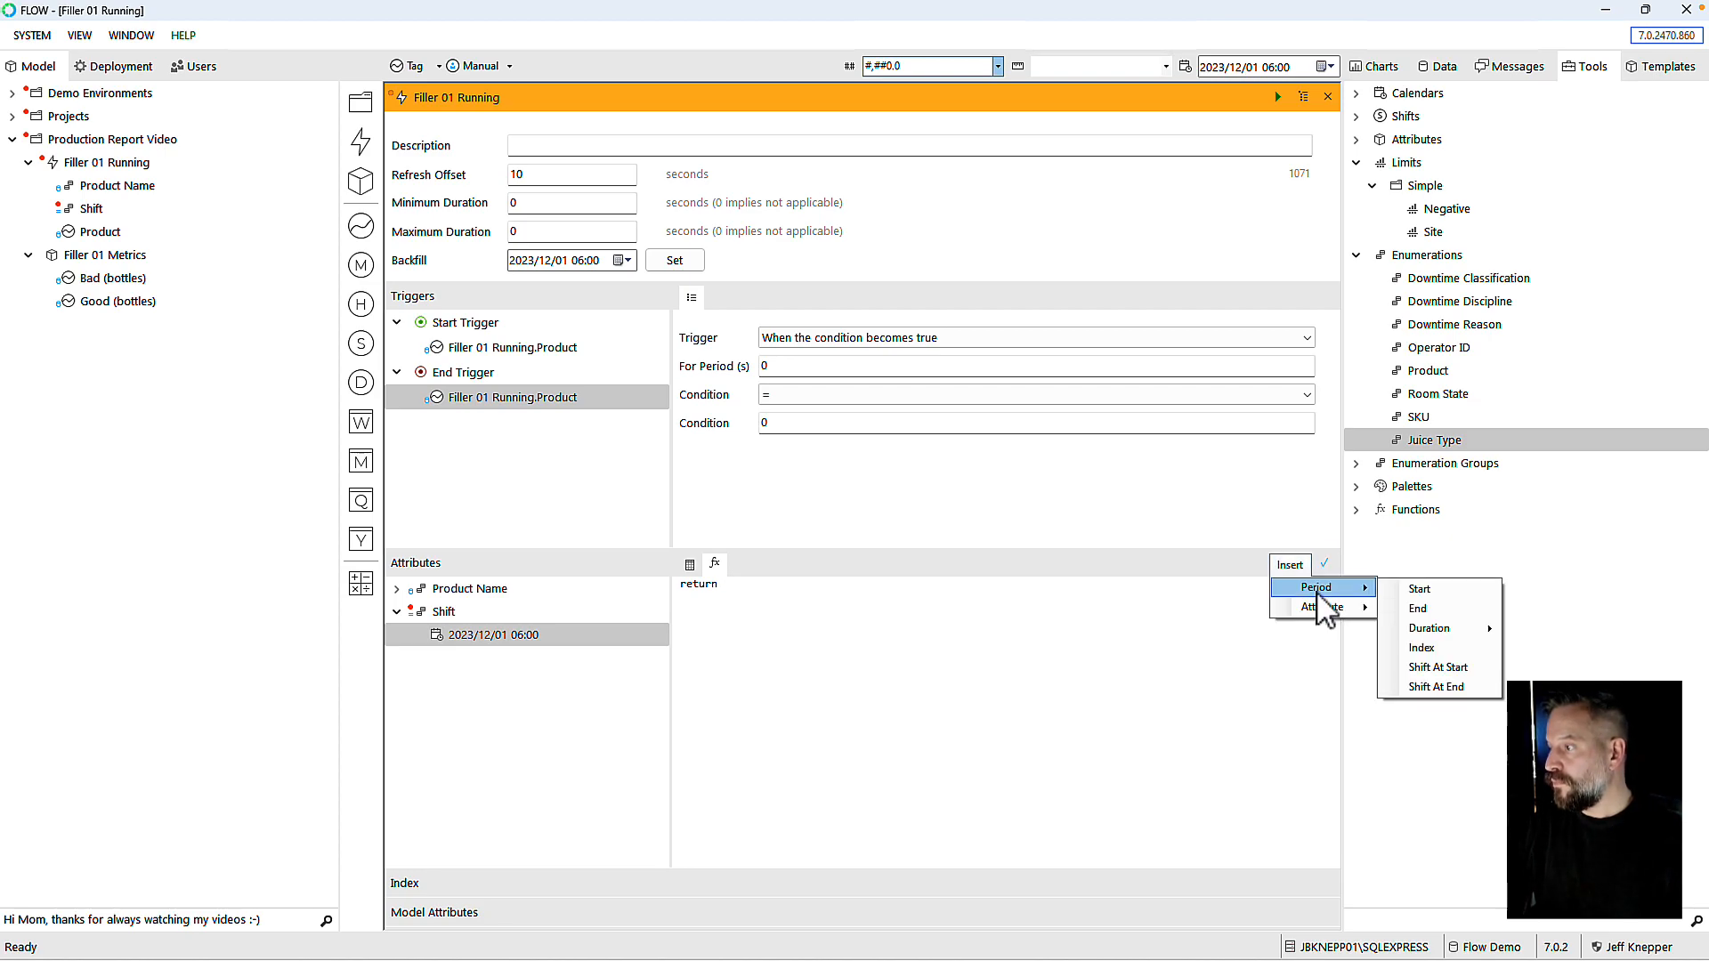
{"action": "left_click", "coordinate": [1441, 670]}
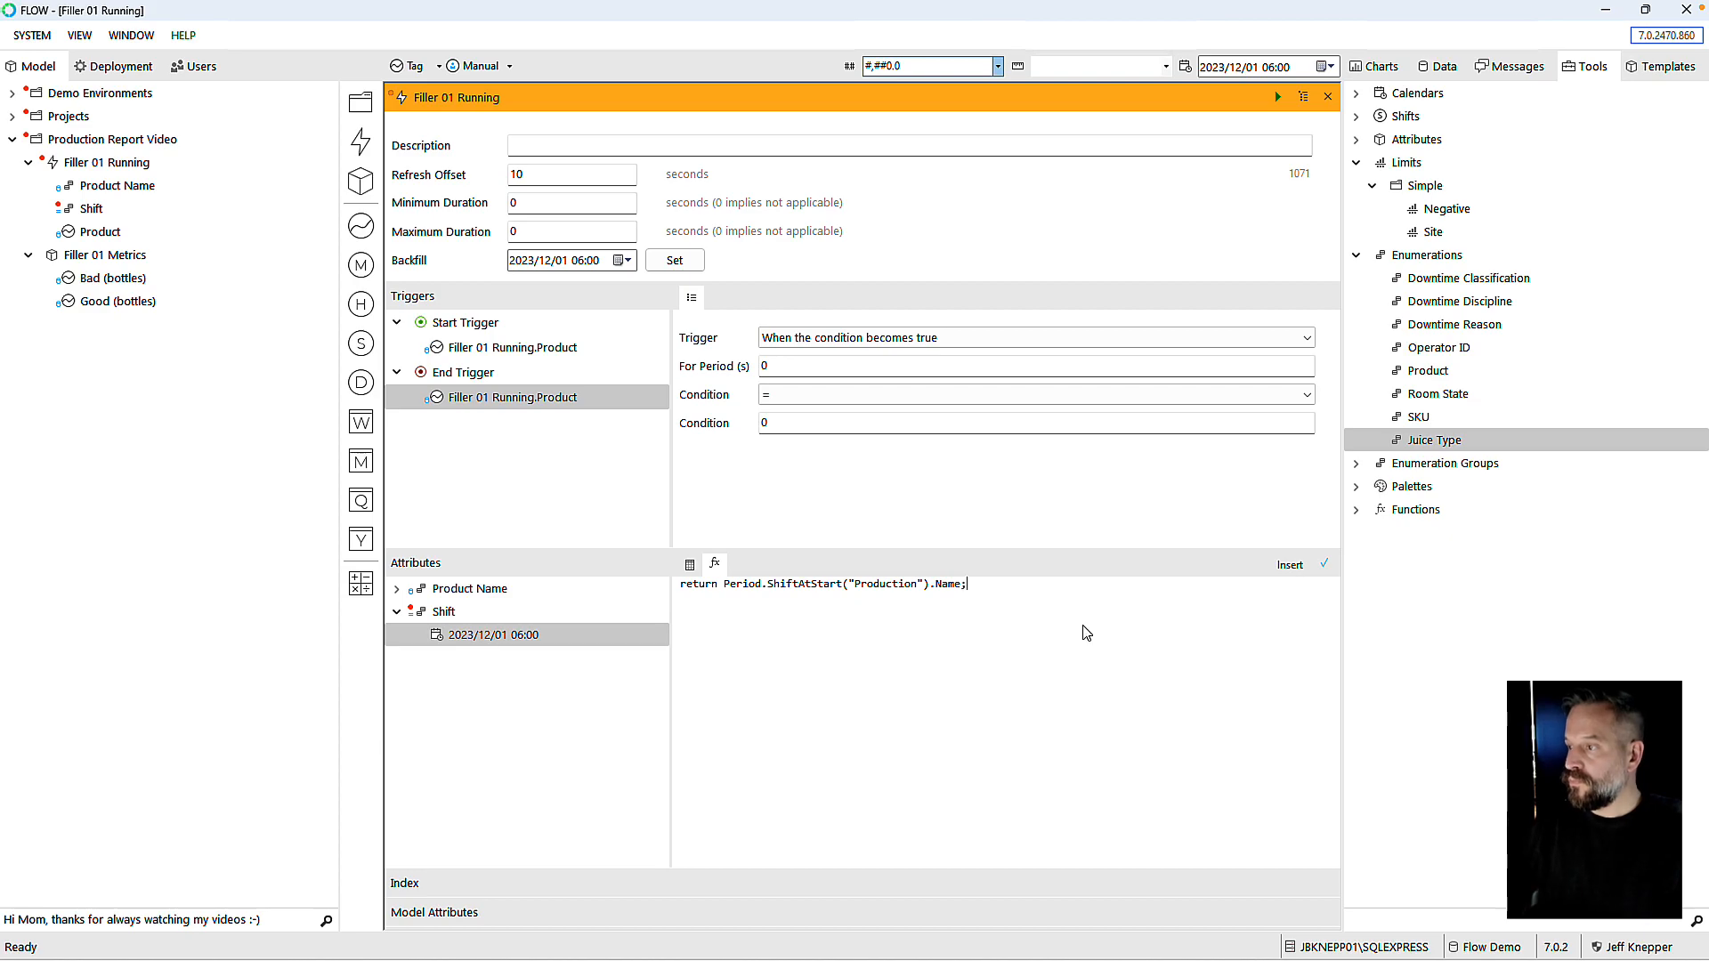
{"action": "left_click", "coordinate": [1324, 564]}
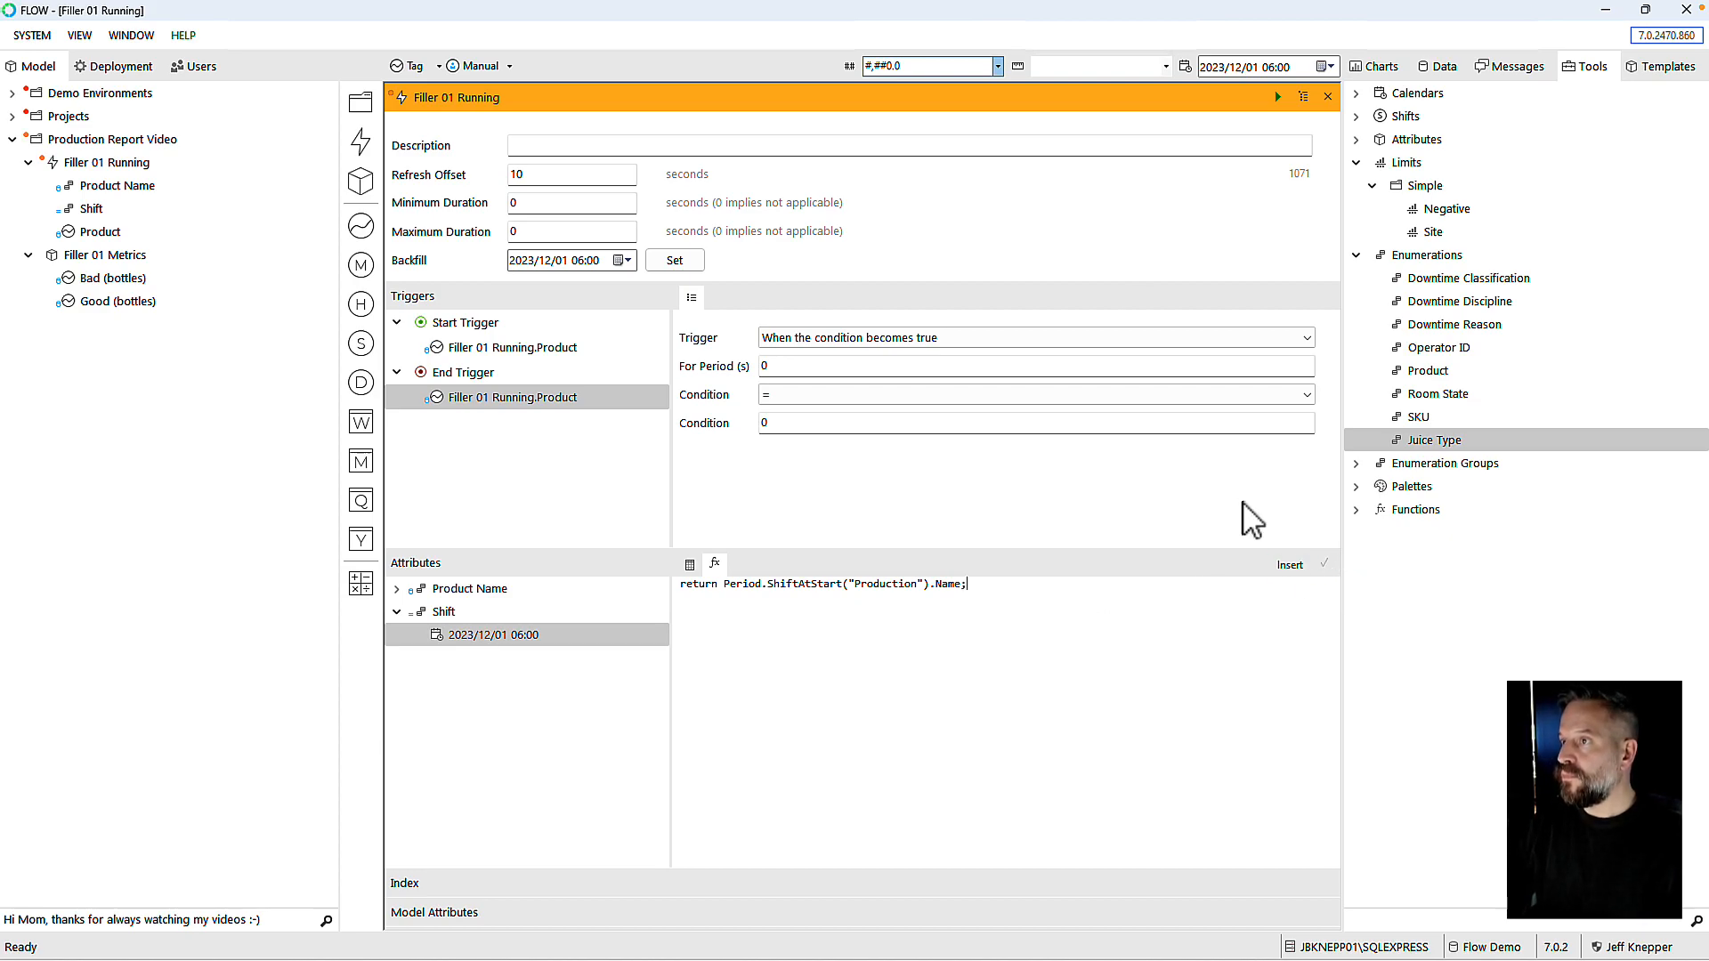
{"action": "left_click", "coordinate": [1277, 98]}
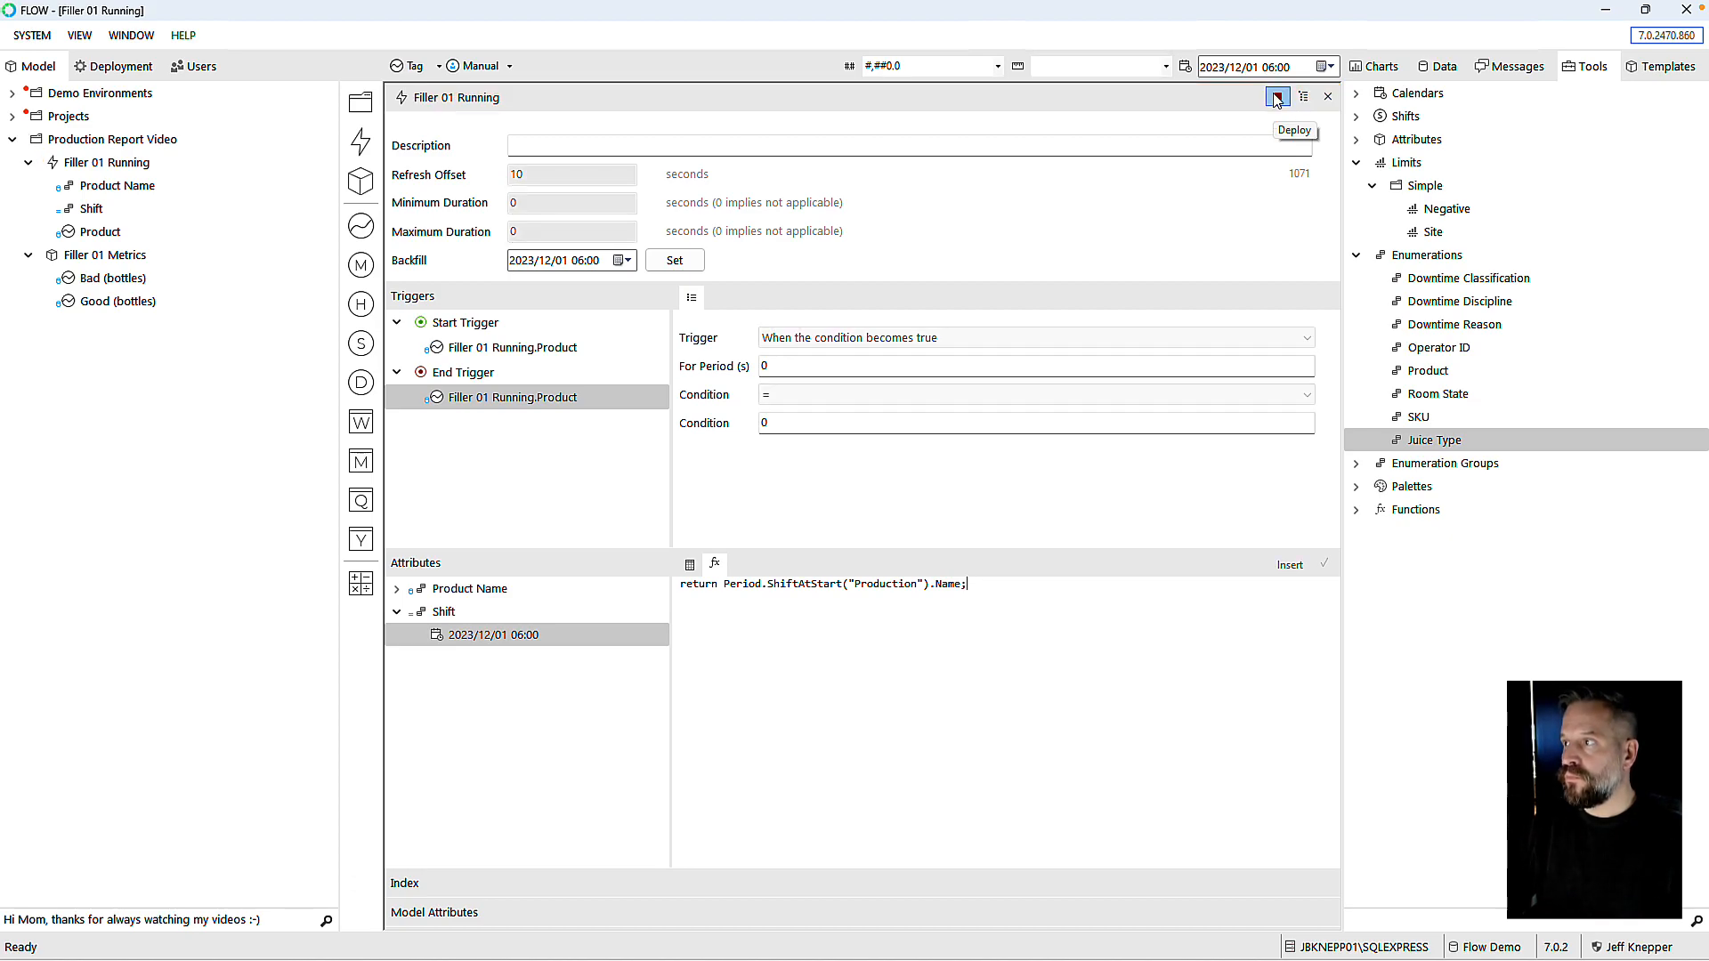
{"action": "left_click", "coordinate": [1327, 96]}
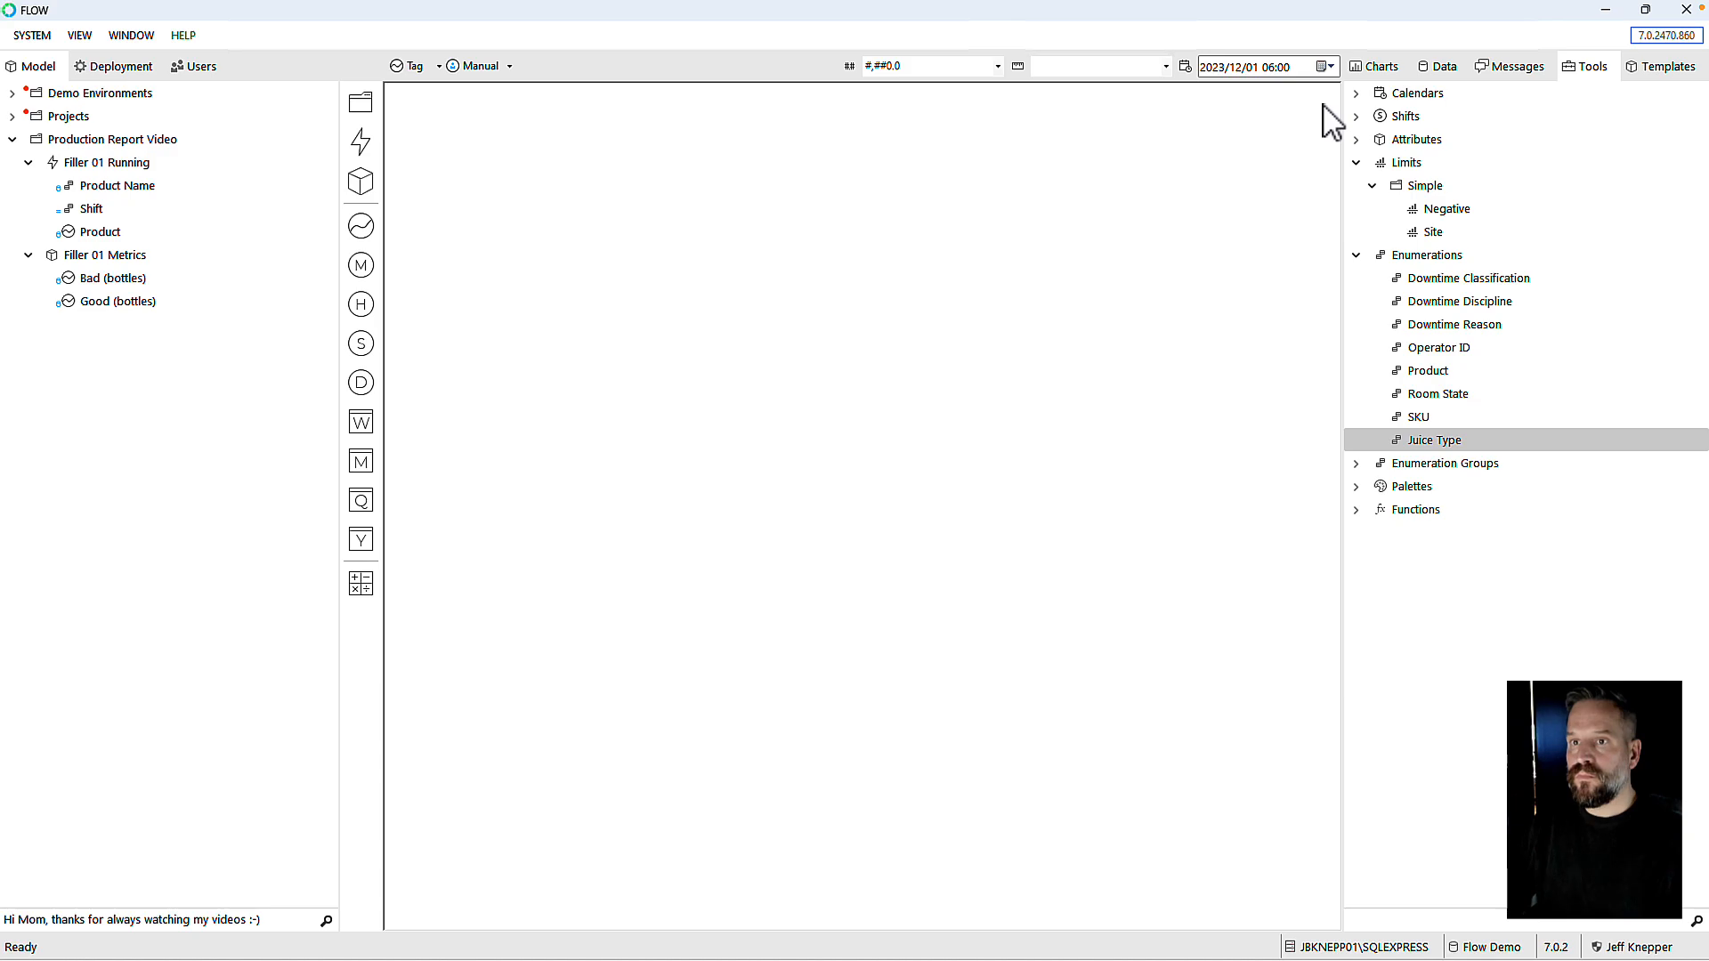
Step: Create a calculated measure named Total (bottles) from the Bad (bottles) measure in Filler 01 Metrics
{"action": "left_click_drag", "start_coordinate": [98, 279], "coordinate": [356, 588]}
{"action": "type", "text": "Total (bottles)"}
{"action": "key", "text": "Return"}
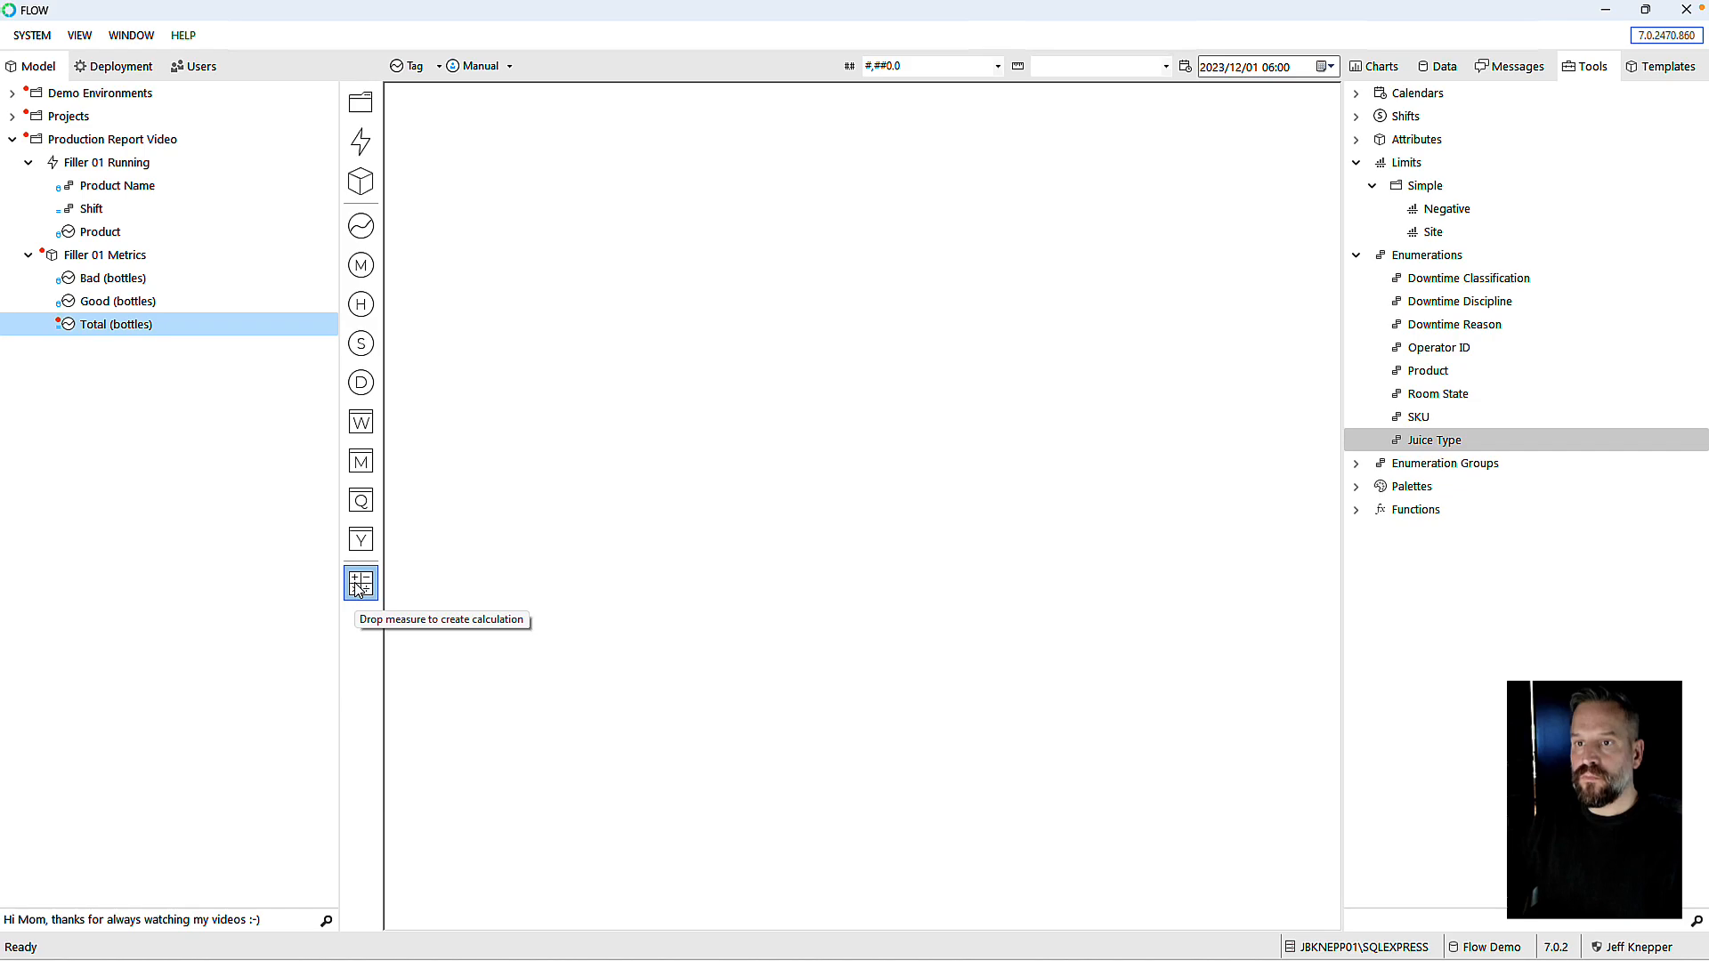
Step: Add Good (bottles) as a source of Total (bottles) and save its calculation as Bad (bottles).Value + Good (bottles).Value
{"action": "double_click", "coordinate": [66, 326]}
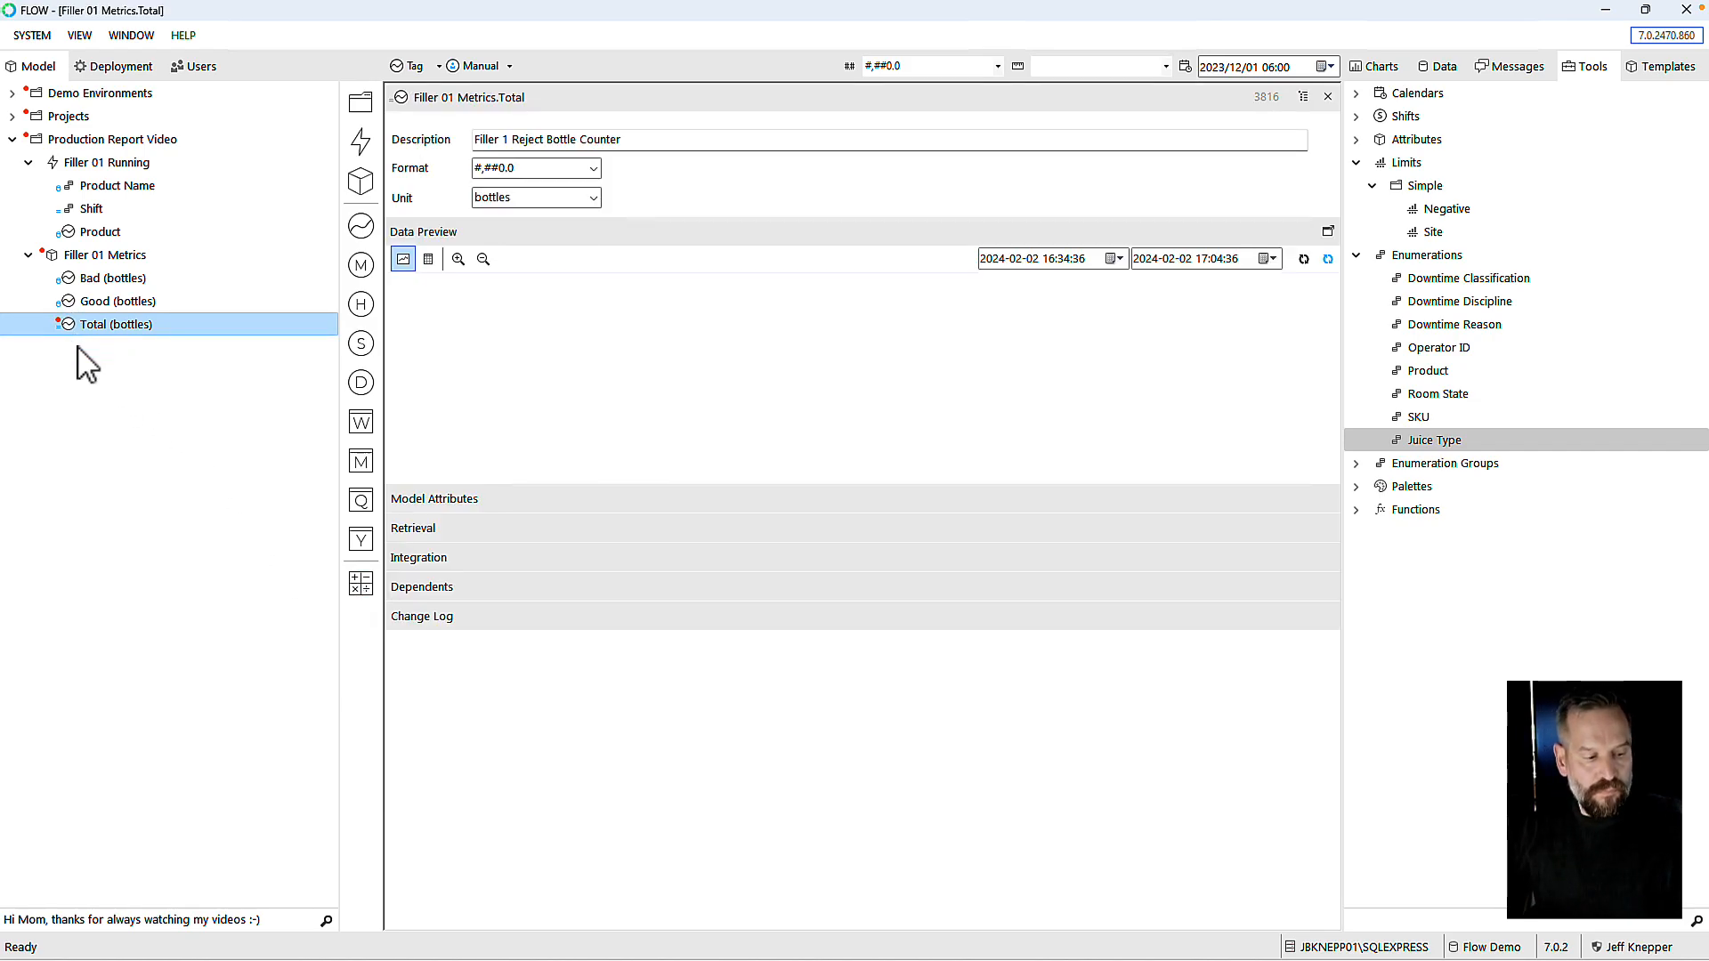
{"action": "left_click", "coordinate": [418, 525]}
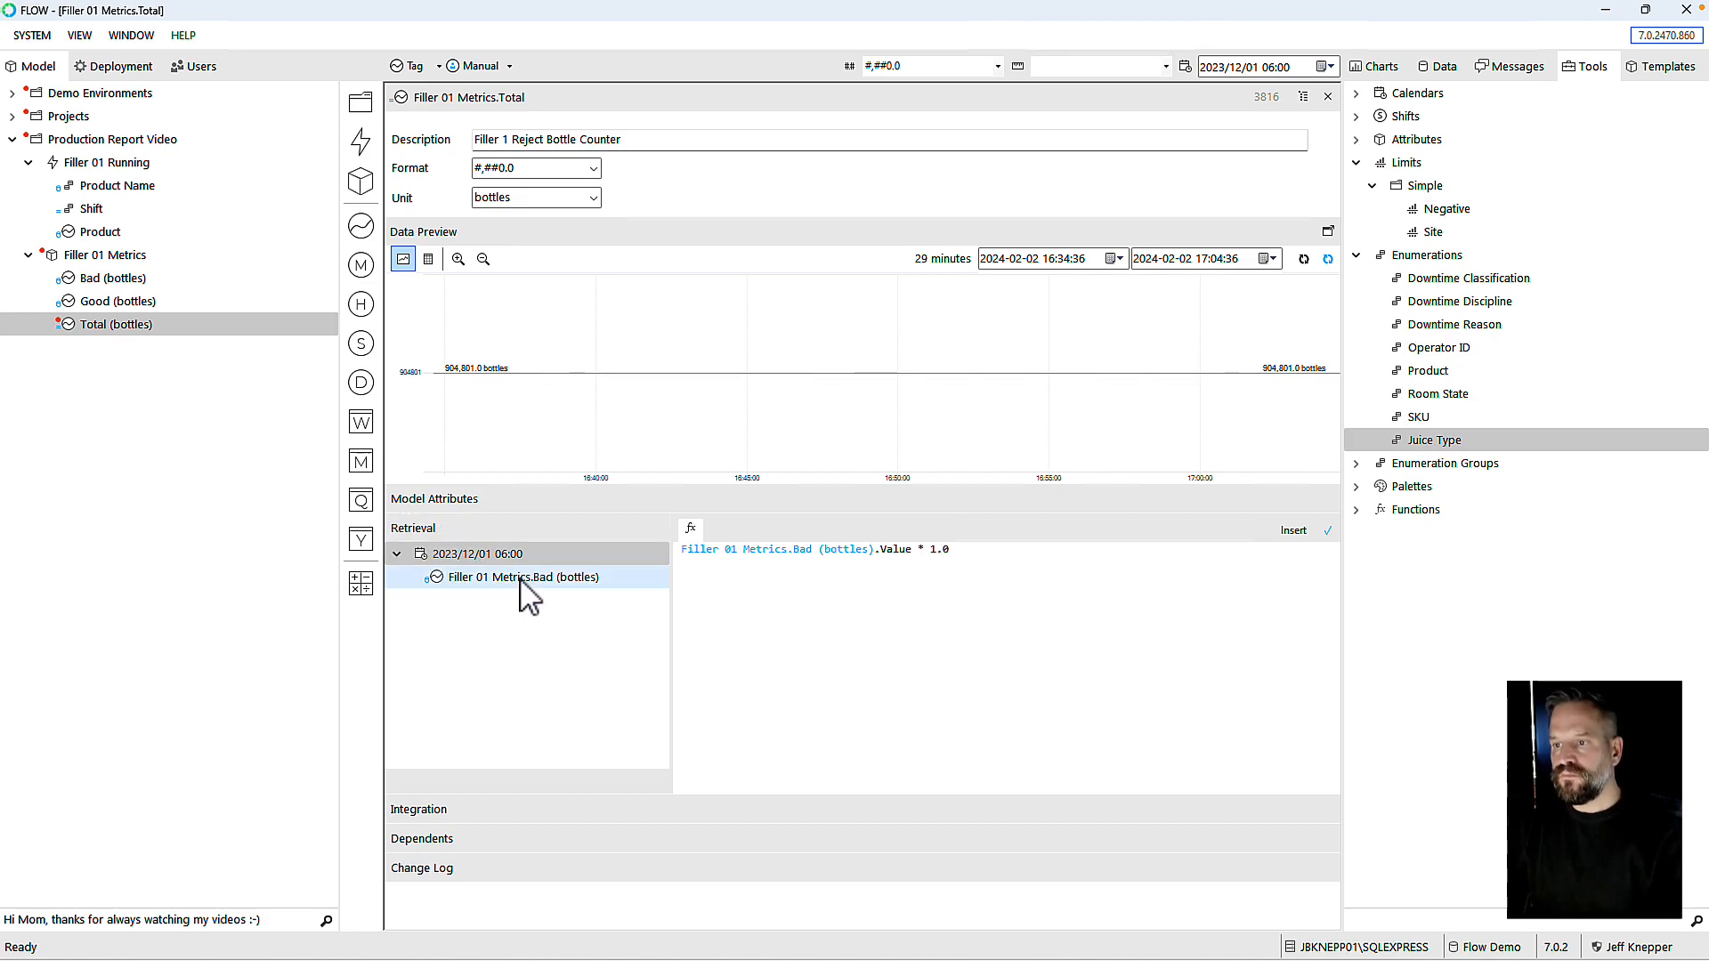
{"action": "left_click_drag", "start_coordinate": [519, 600], "coordinate": [459, 560]}
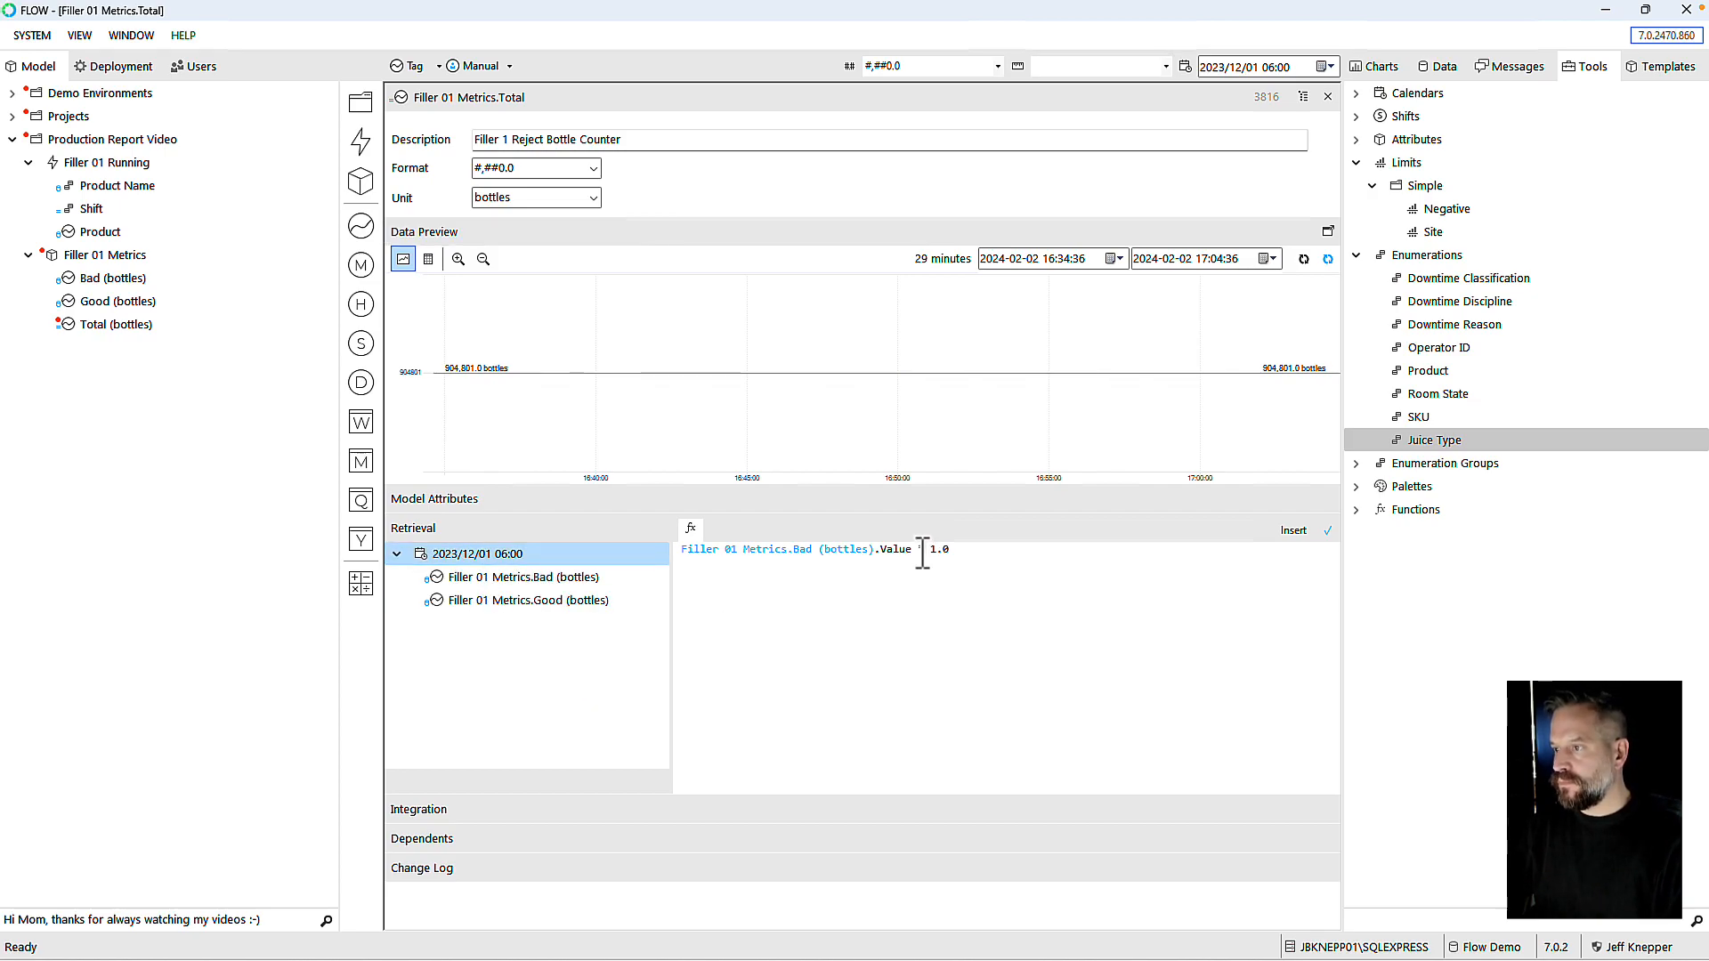
{"action": "left_click_drag", "start_coordinate": [923, 552], "coordinate": [973, 554]}
{"action": "type", "text": "+"}
{"action": "key", "text": "Return"}
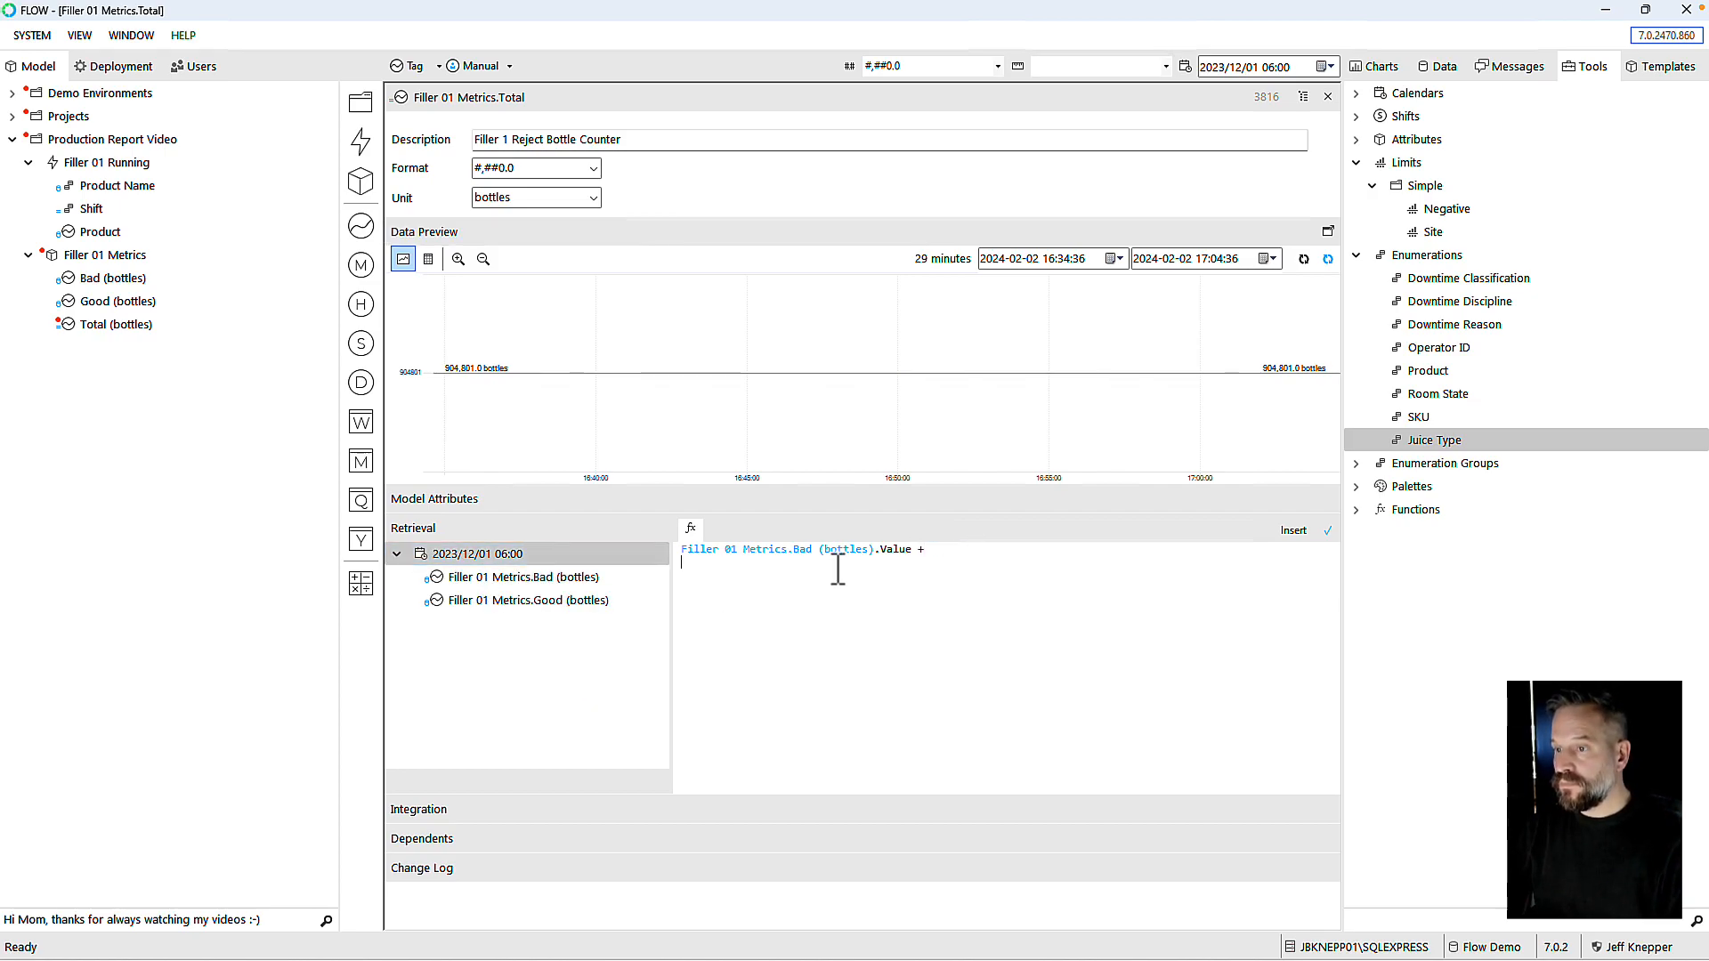
{"action": "double_click", "coordinate": [548, 601]}
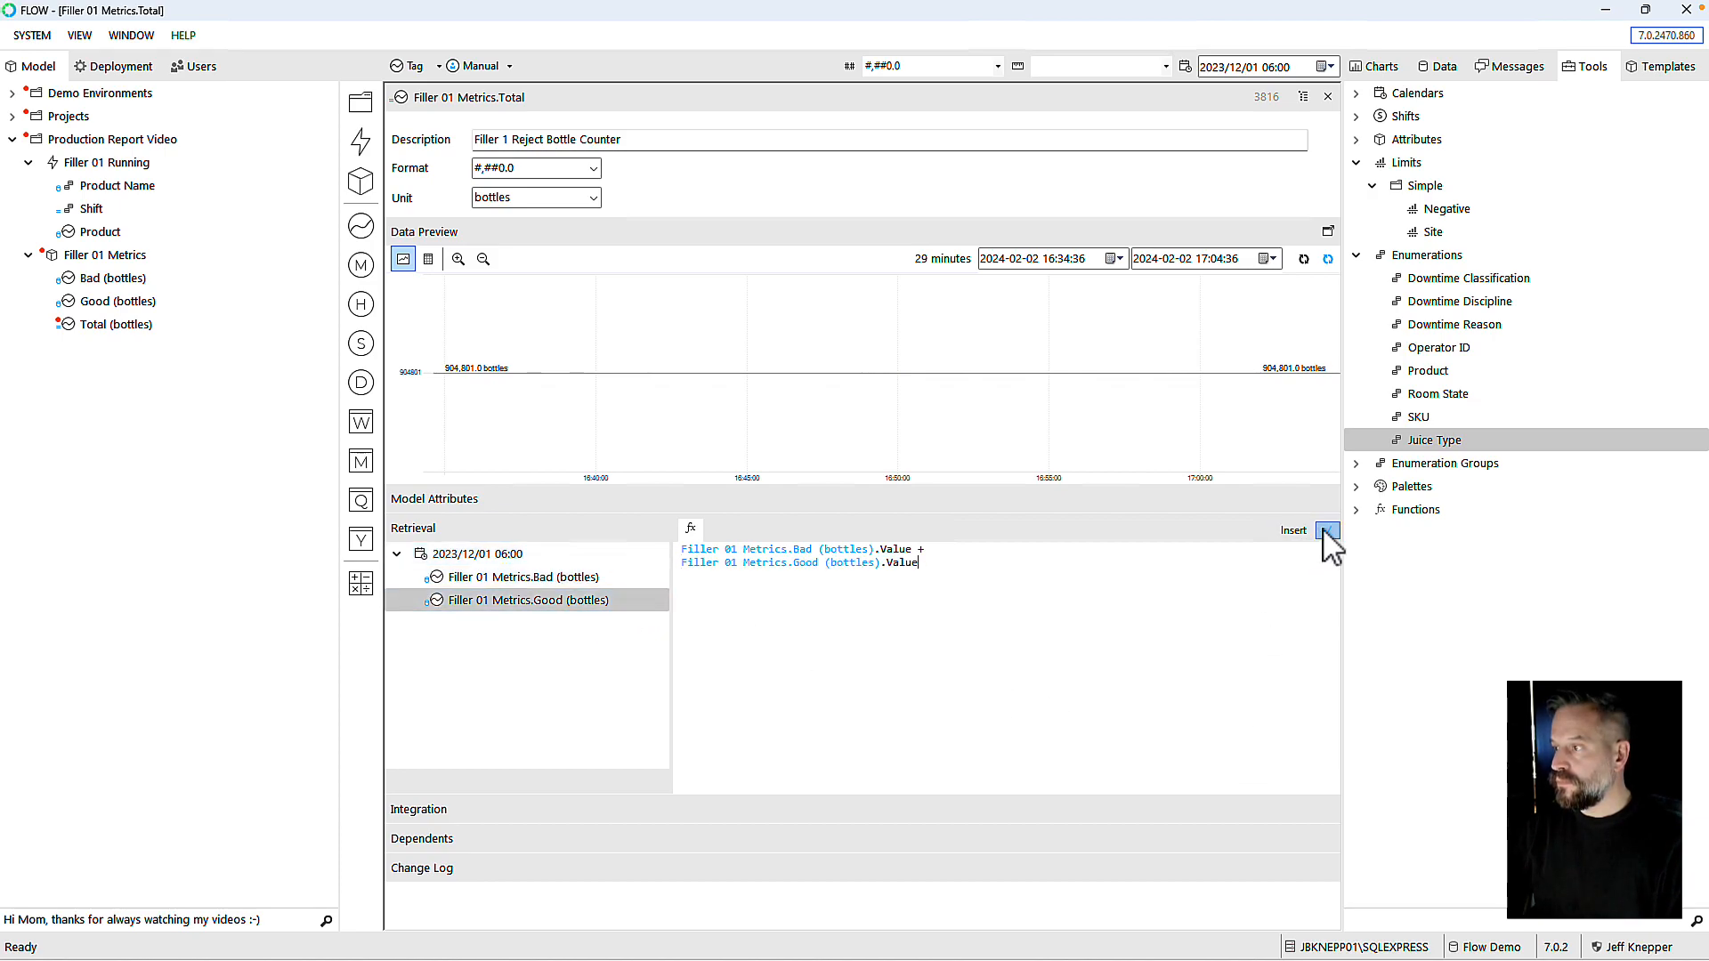
{"action": "left_click", "coordinate": [1328, 96]}
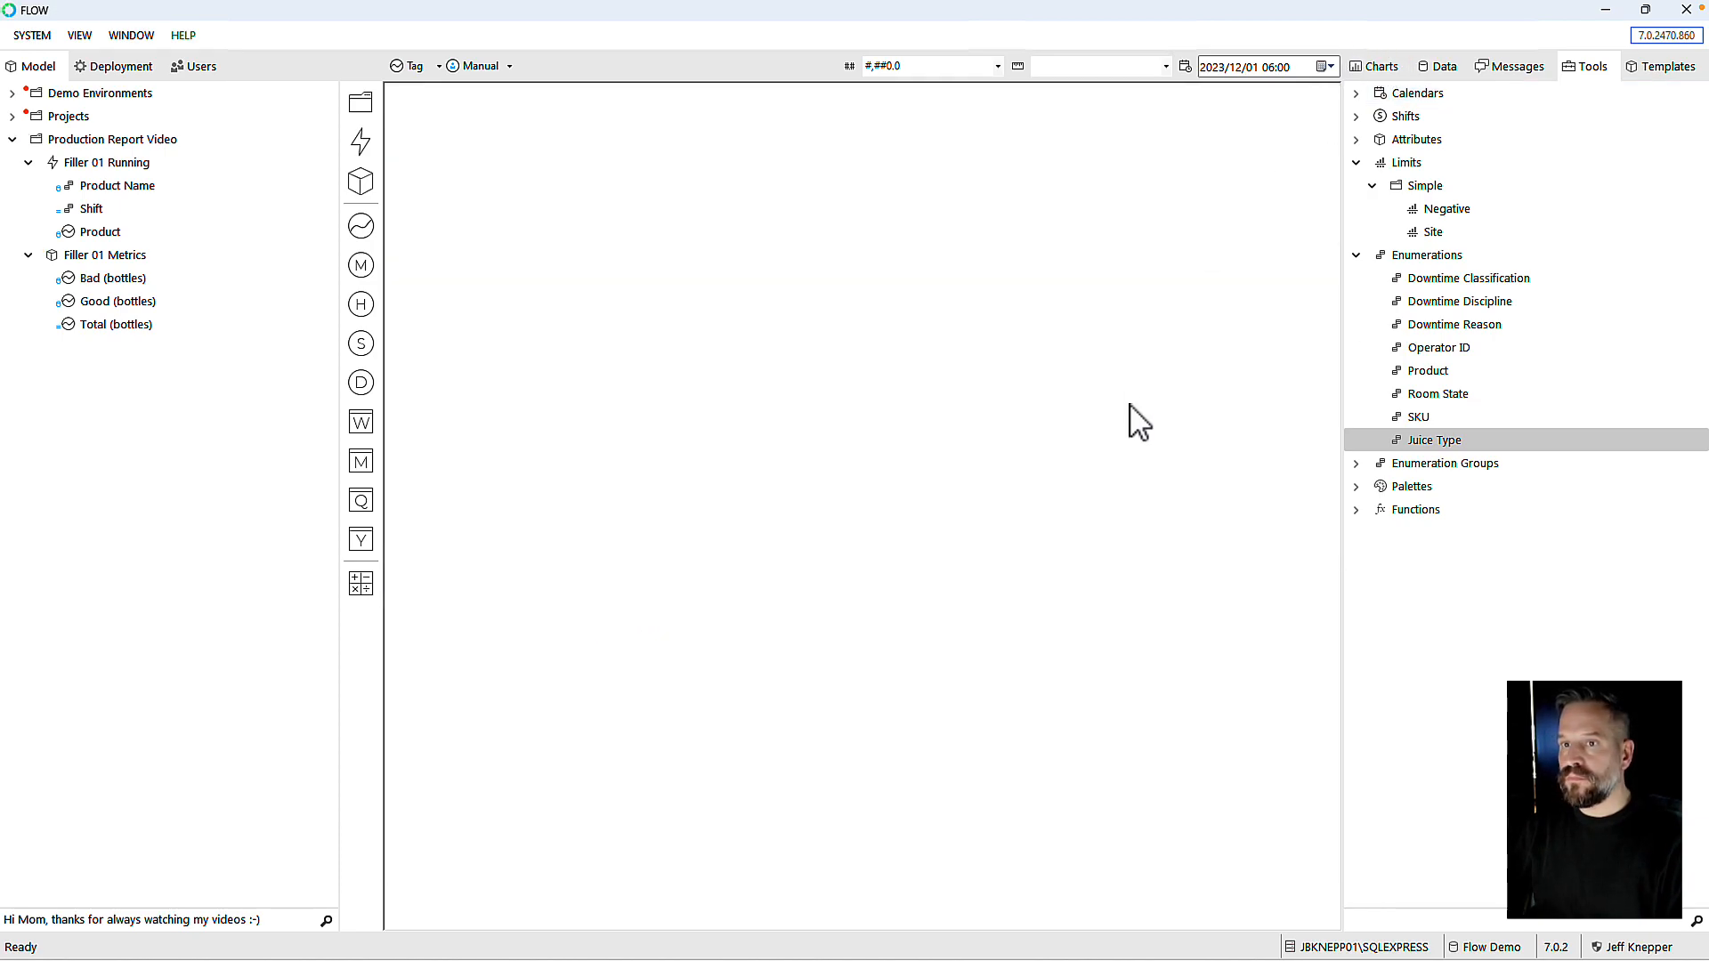
Step: Check the Shift attribute's values for each period of the Filler 01 Running event, and close the event
{"action": "double_click", "coordinate": [78, 165]}
{"action": "left_click", "coordinate": [658, 327]}
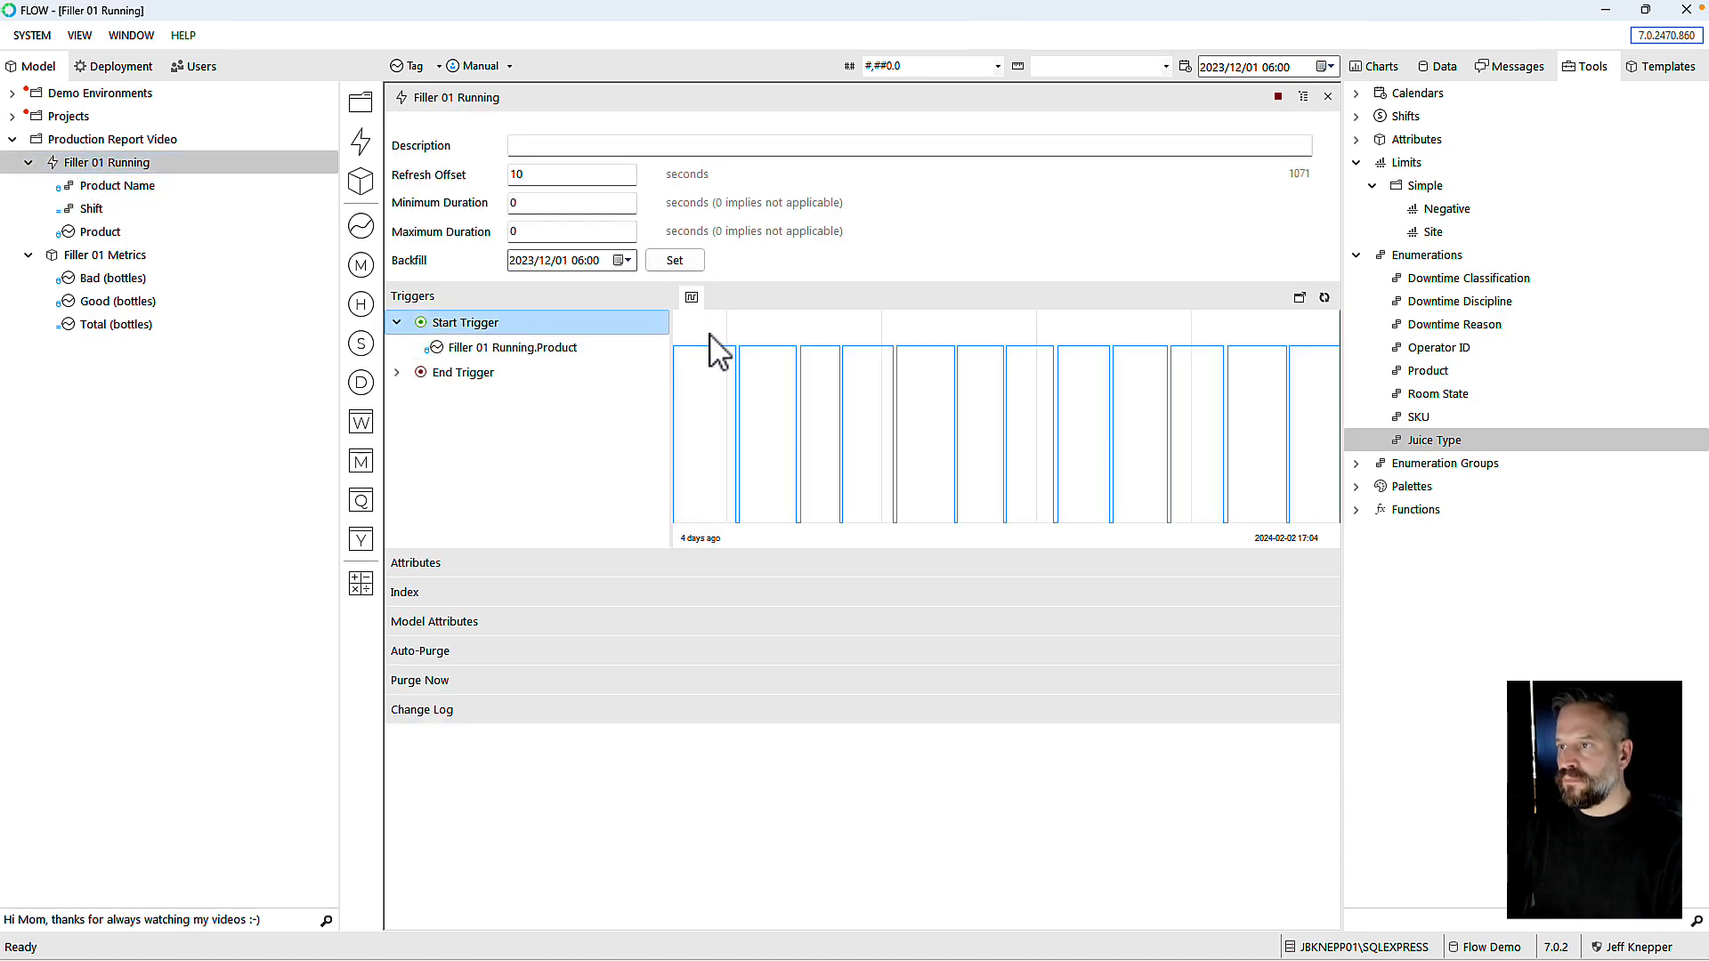
{"action": "left_click", "coordinate": [428, 564]}
{"action": "left_click", "coordinate": [443, 613]}
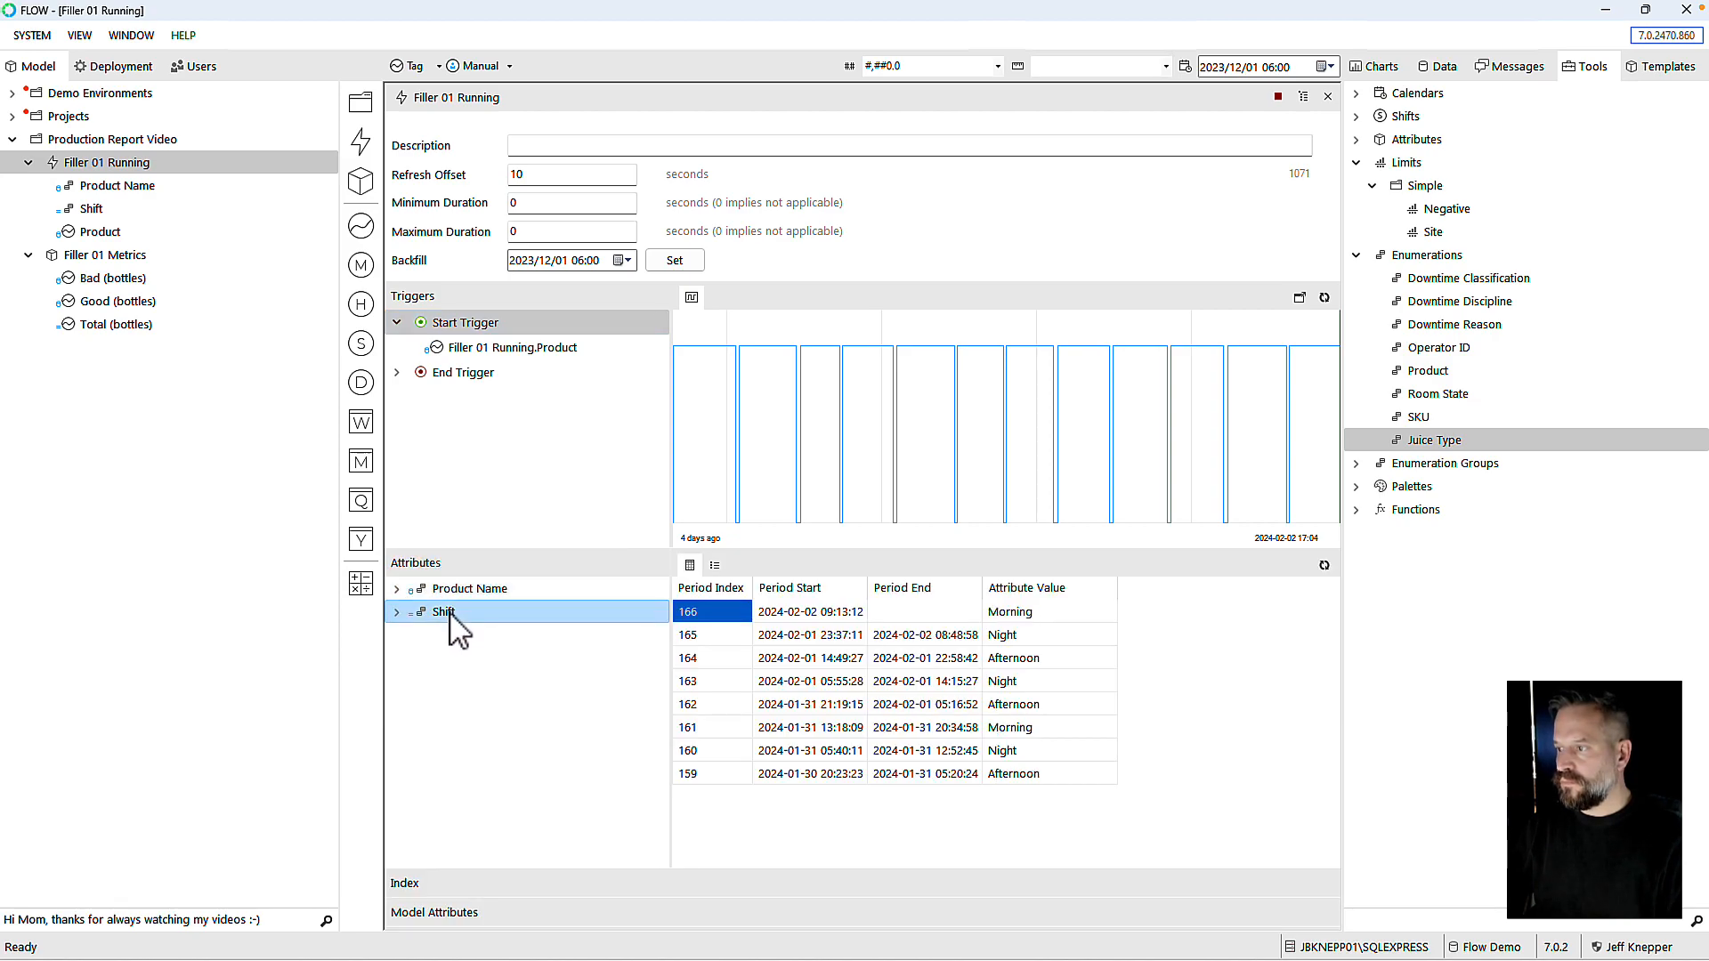
{"action": "left_click", "coordinate": [1328, 97]}
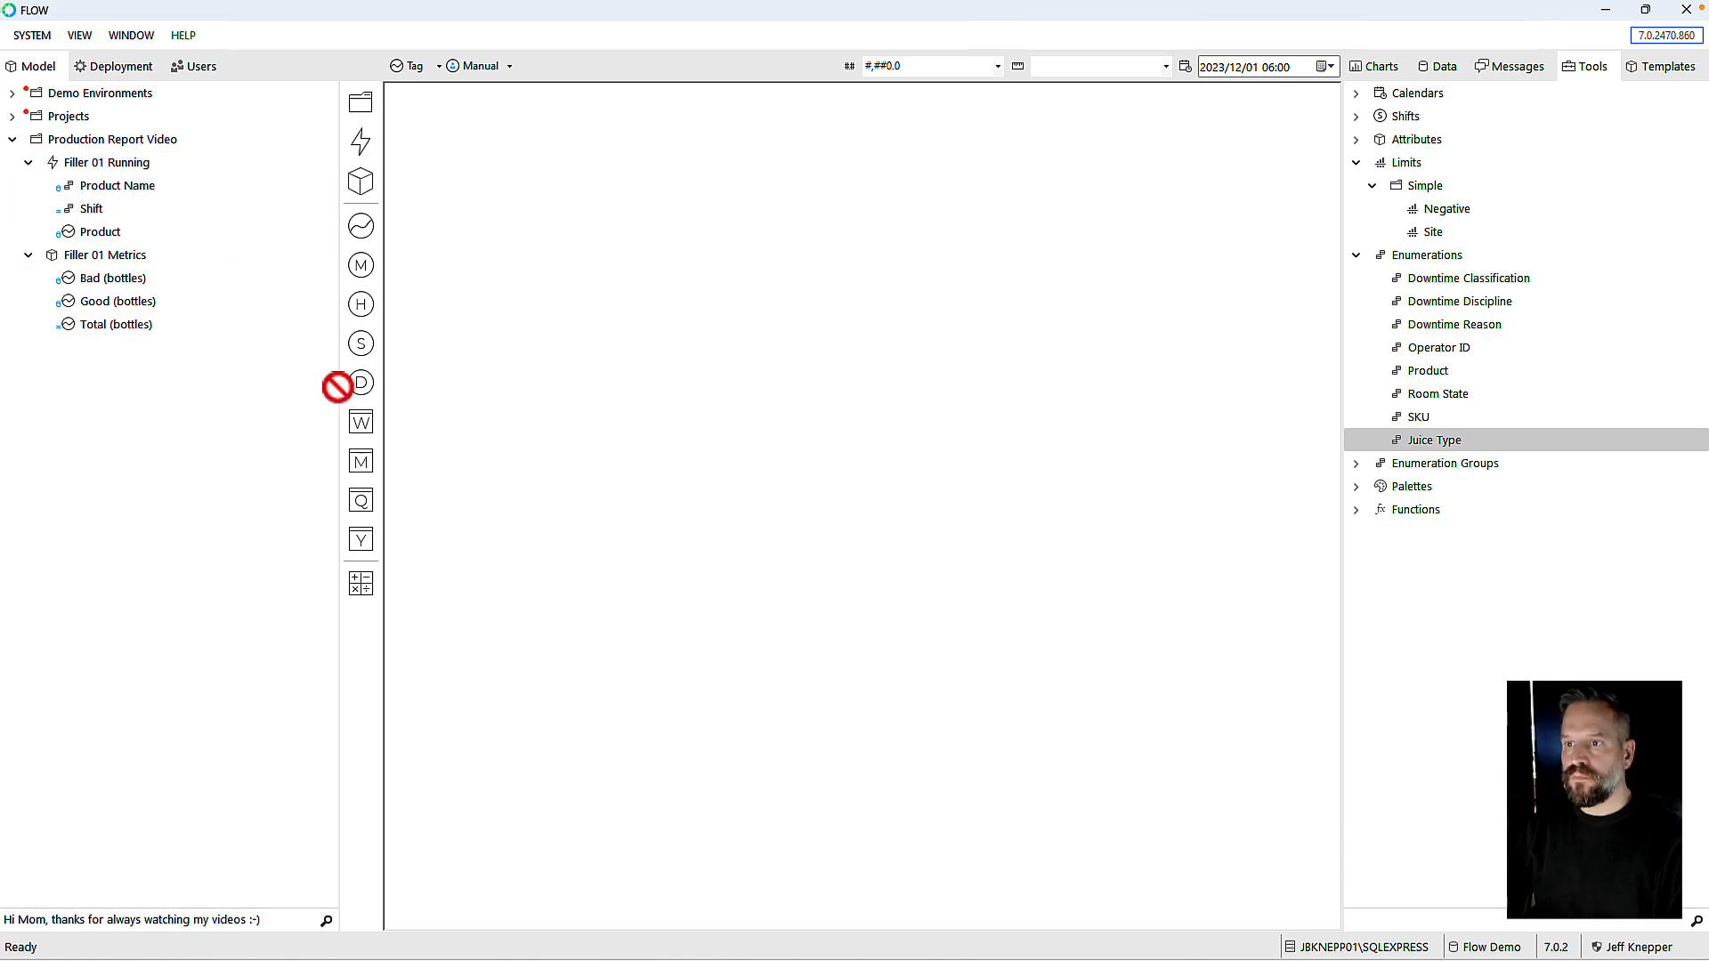
Step: Create a daily measure named Total Count from the Filler 01 Running event
{"action": "left_click", "coordinate": [363, 384]}
{"action": "type", "text": "Tota"}
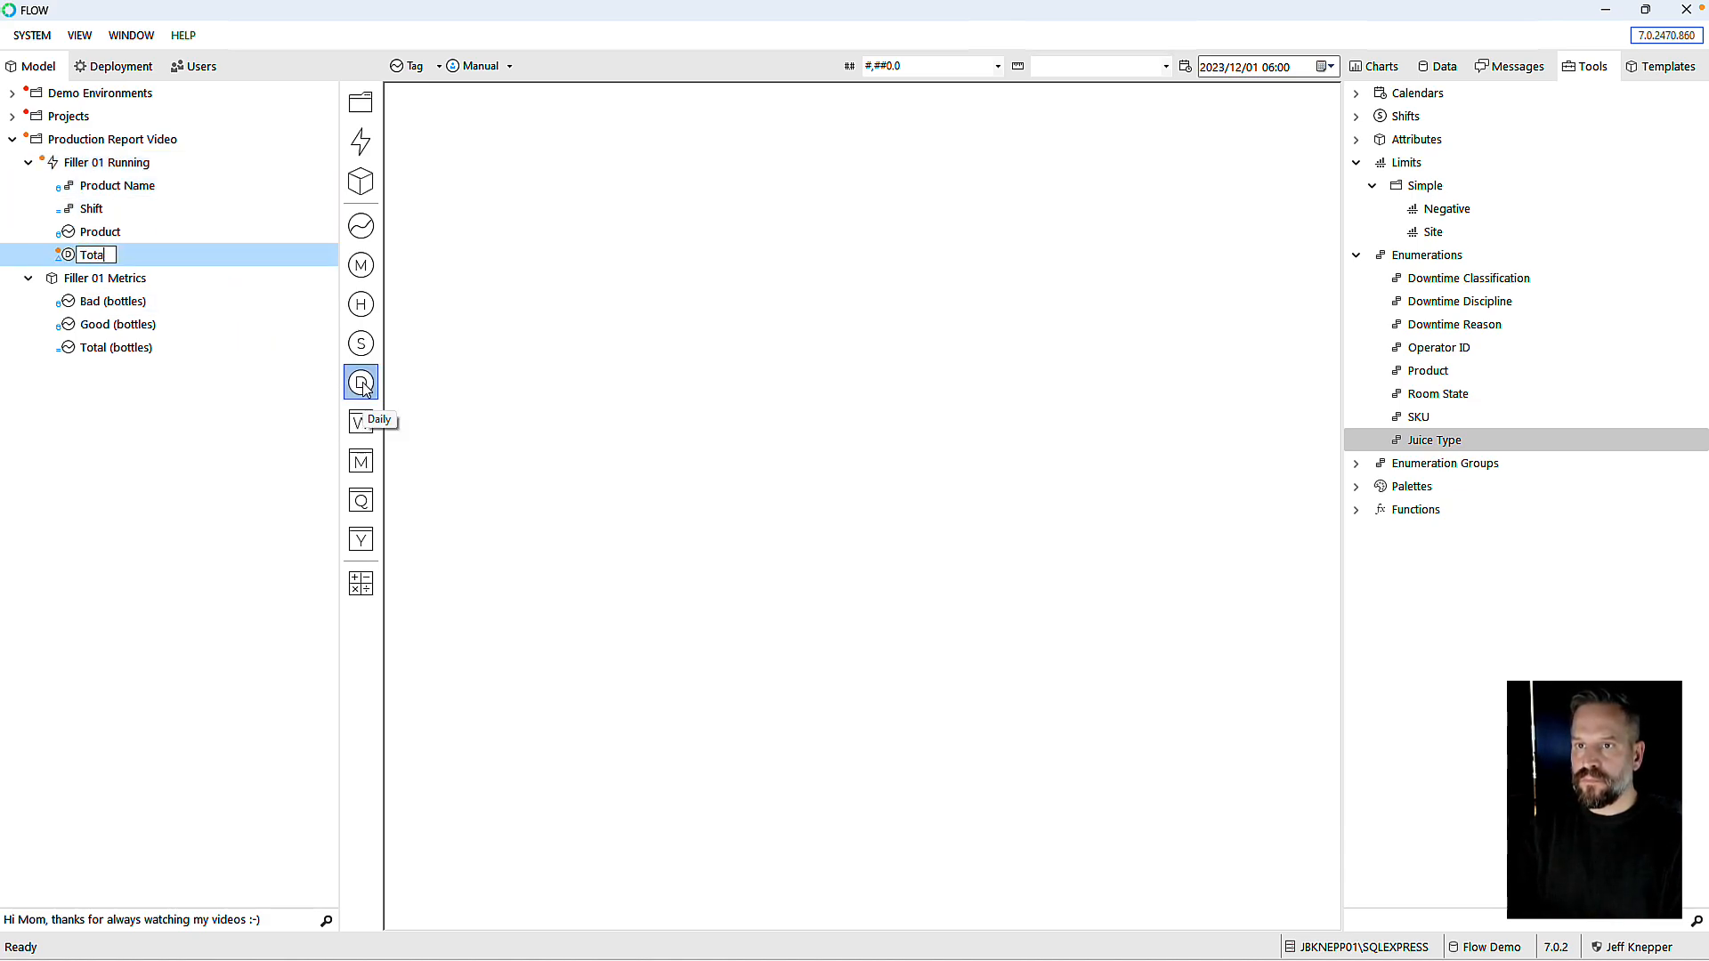
{"action": "type", "text": "l Count"}
{"action": "key", "text": "Return"}
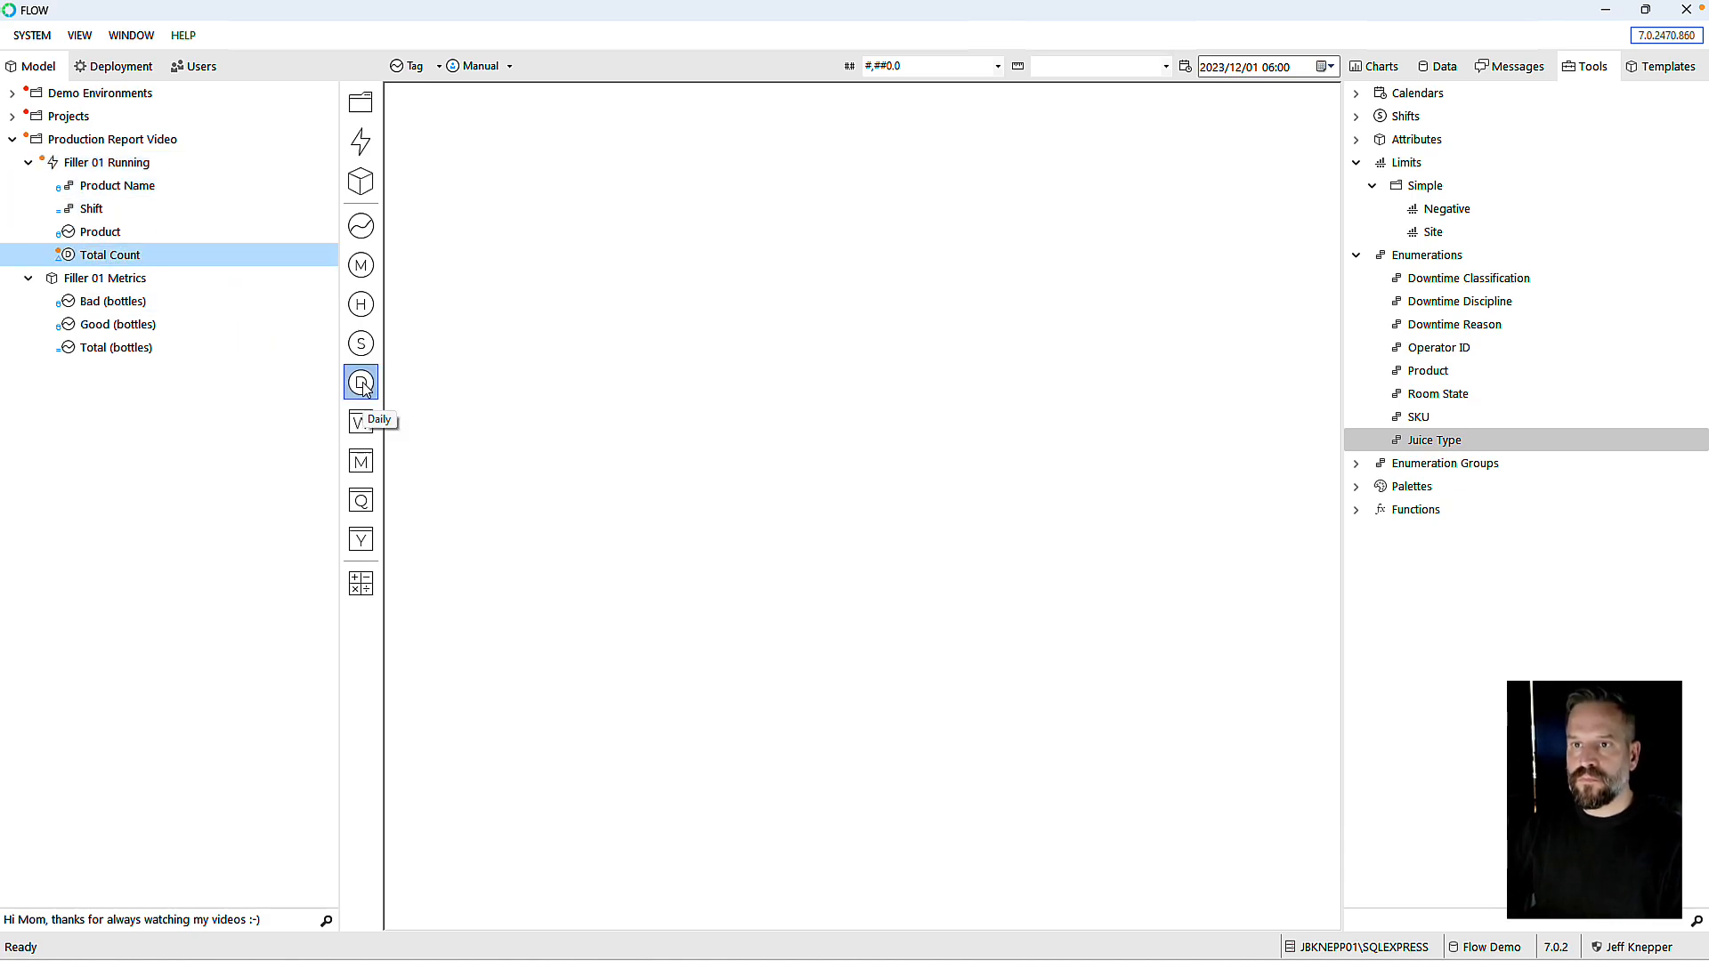
Step: Create a second daily measure from the Filler 01 Running event and name it Total Duration
{"action": "left_click_drag", "start_coordinate": [53, 164], "coordinate": [363, 387]}
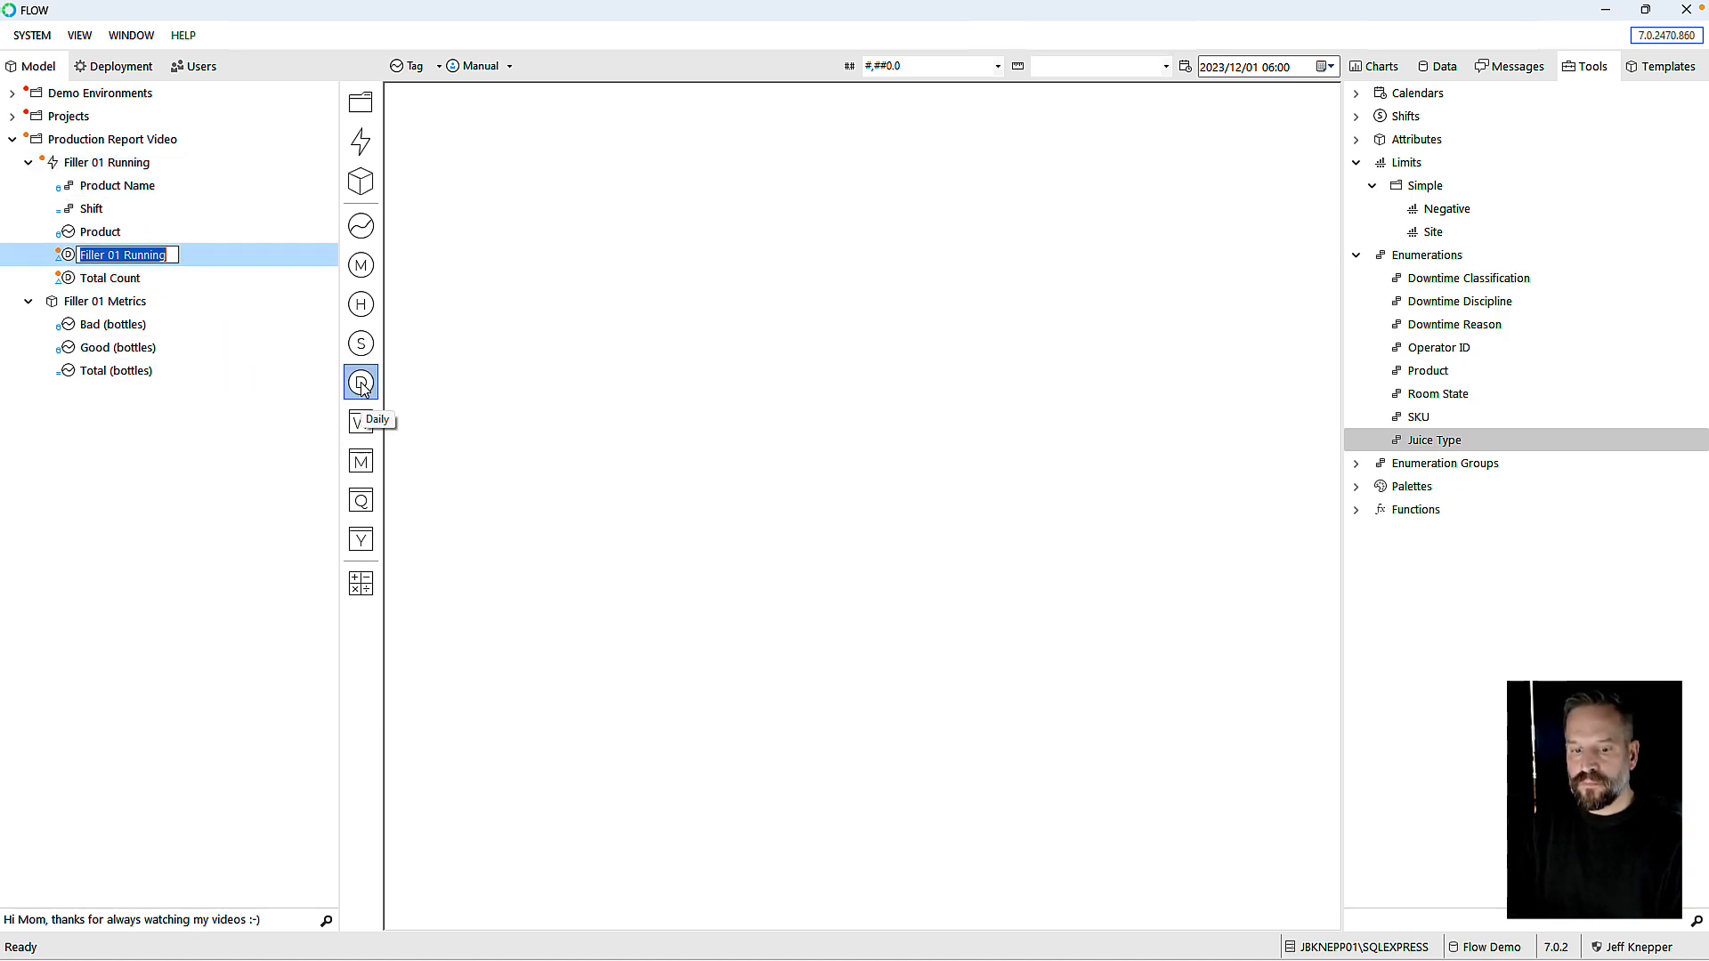
{"action": "type", "text": "Total Durat"}
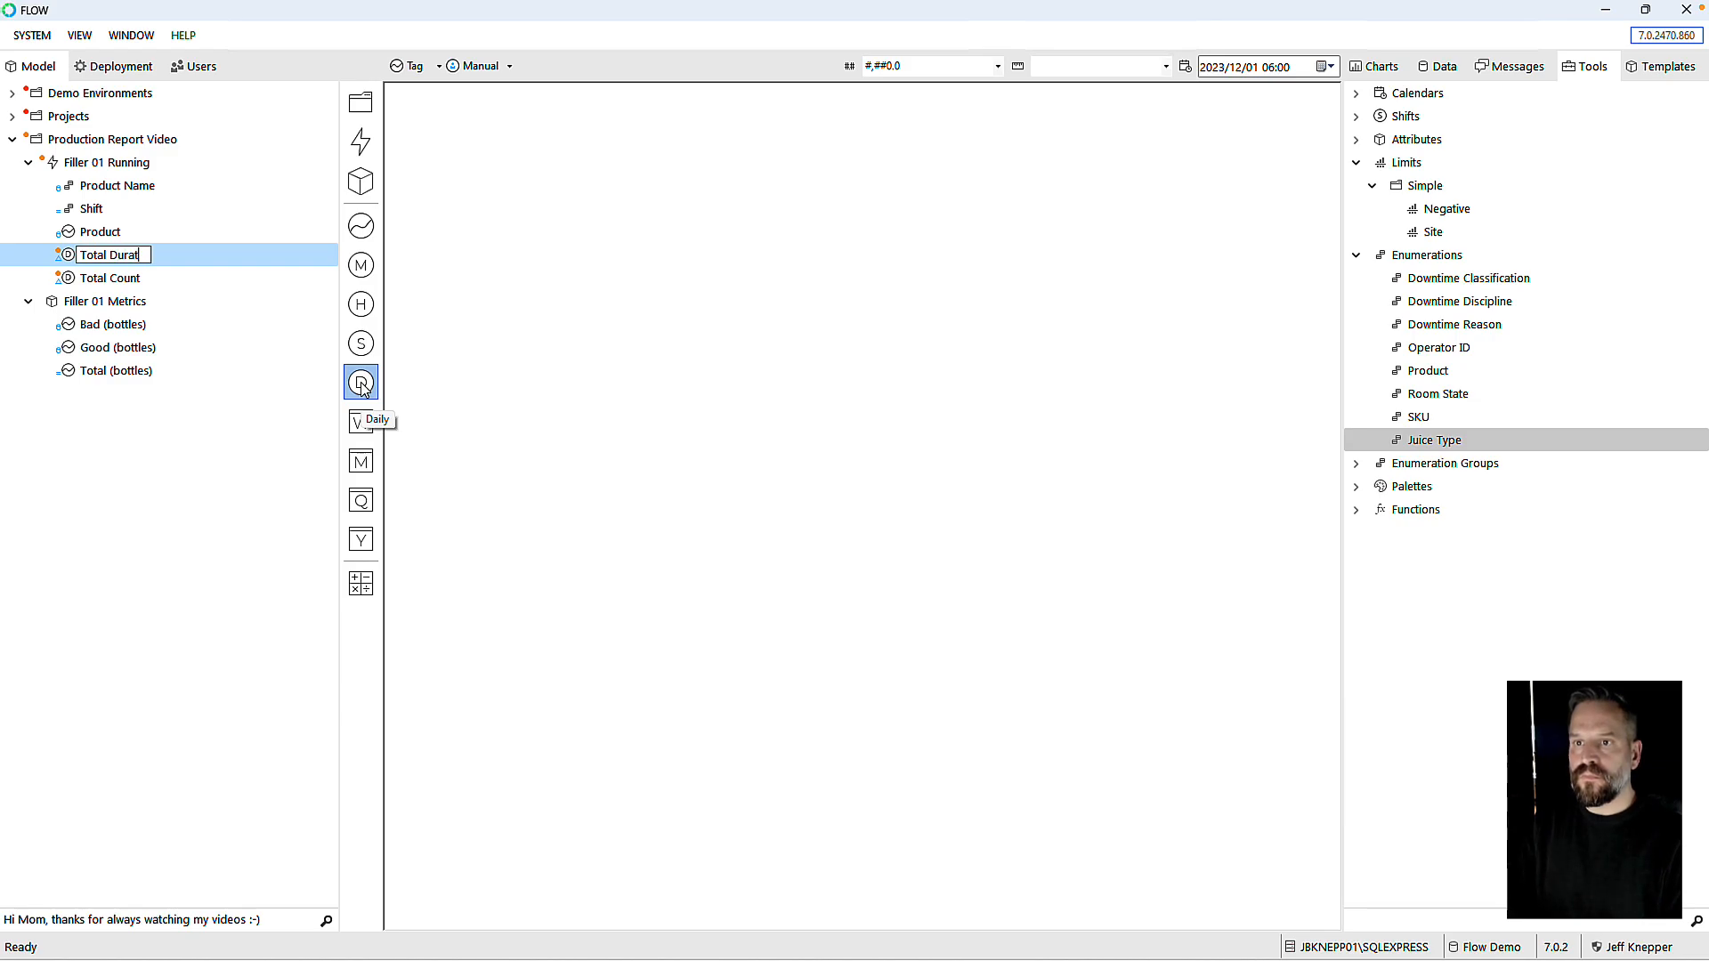
{"action": "type", "text": "ion"}
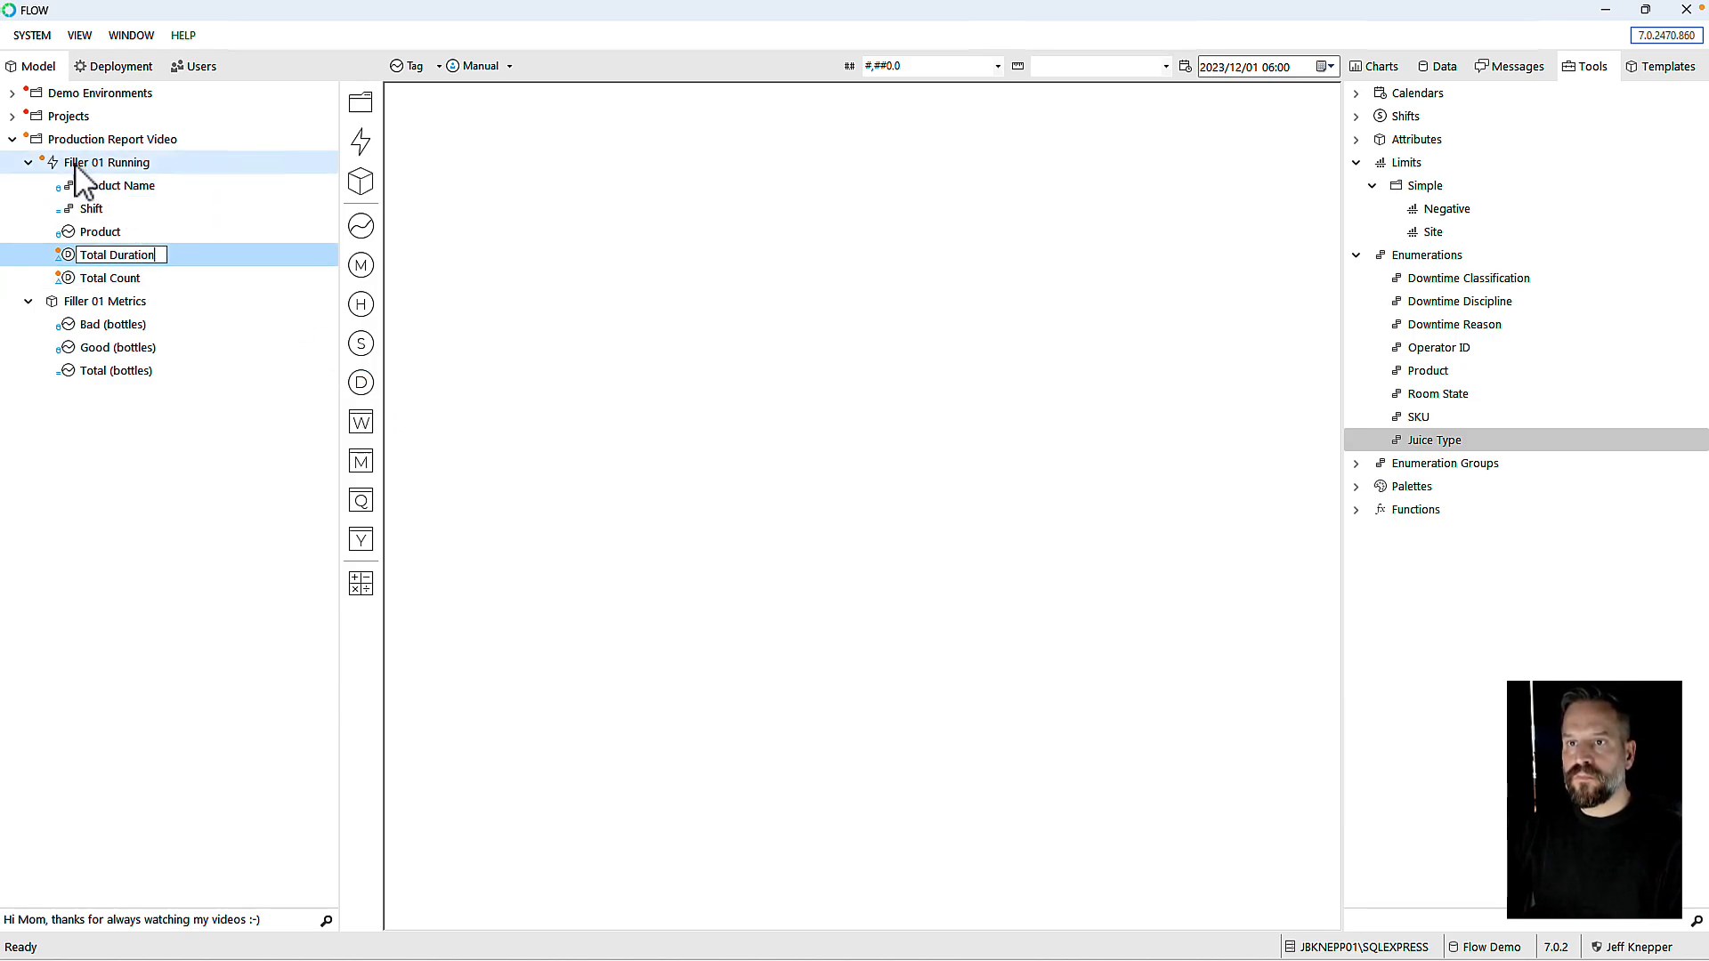
{"action": "key", "text": "Return"}
Step: Create a third daily measure from the Filler 01 Running event and name it MTB Start
{"action": "left_click_drag", "start_coordinate": [55, 173], "coordinate": [363, 388]}
{"action": "type", "text": "MTB"}
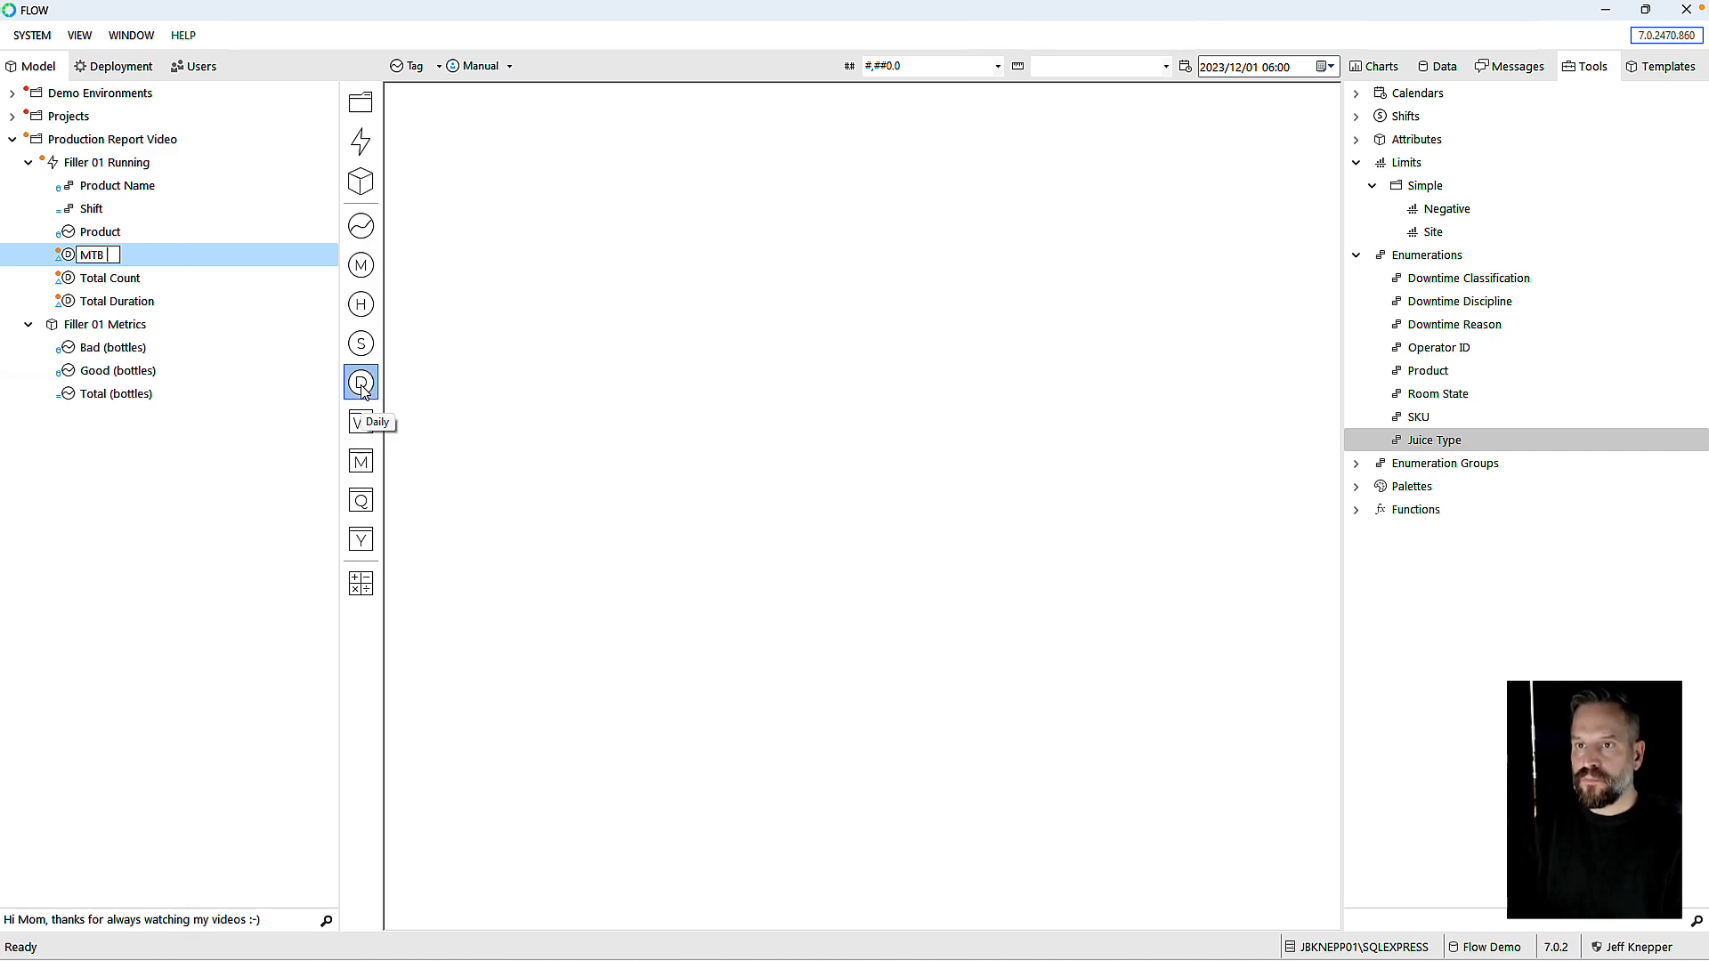
{"action": "type", "text": " Start"}
{"action": "key", "text": "Return"}
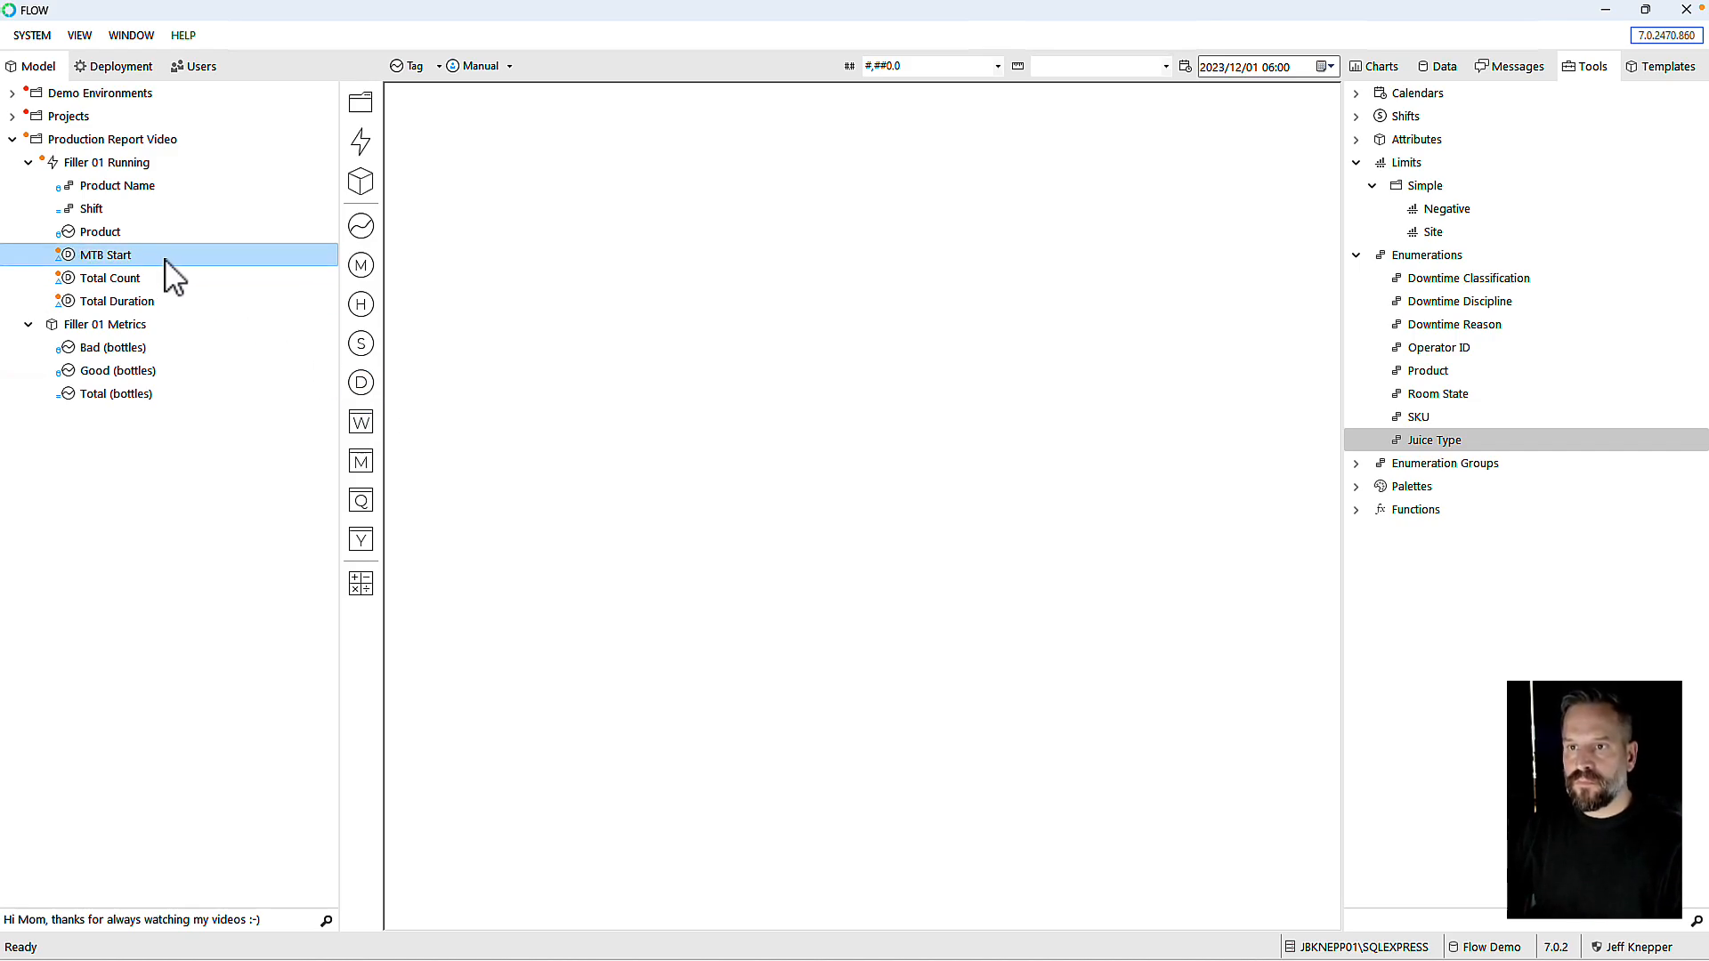
Step: Set Total Duration's event aggregation to Active Duration with a scaling factor of 1.667E-05, and close the measure
{"action": "double_click", "coordinate": [95, 302]}
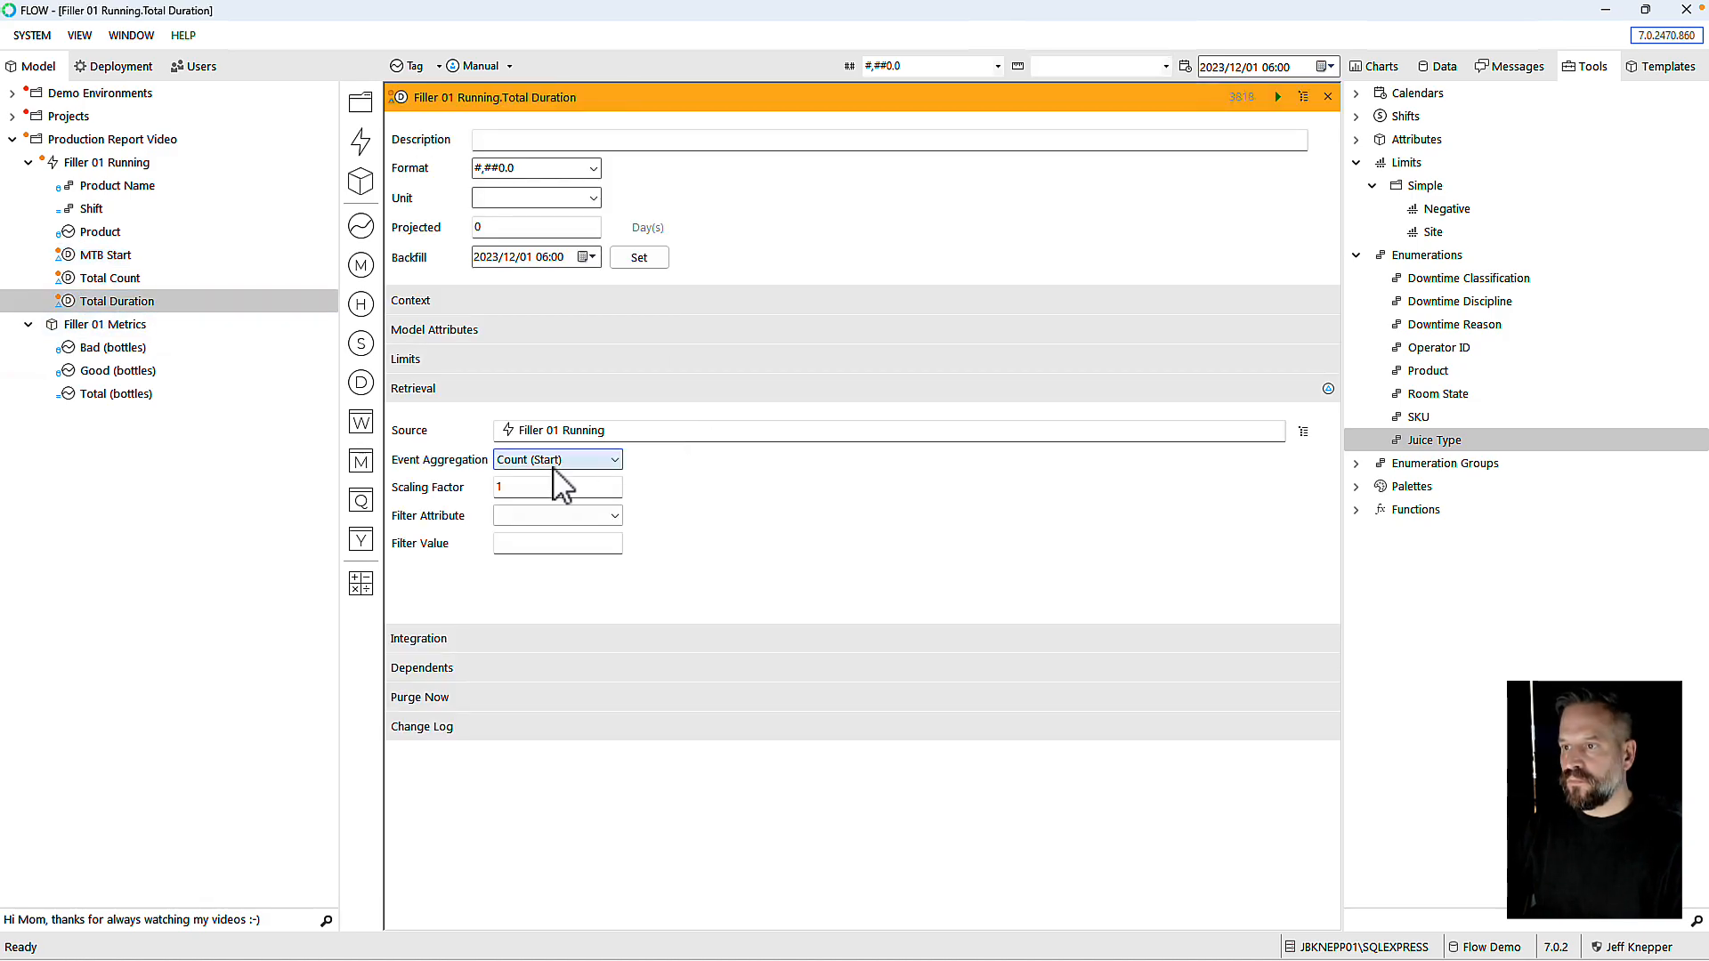
{"action": "left_click", "coordinate": [554, 463]}
{"action": "left_click", "coordinate": [550, 612]}
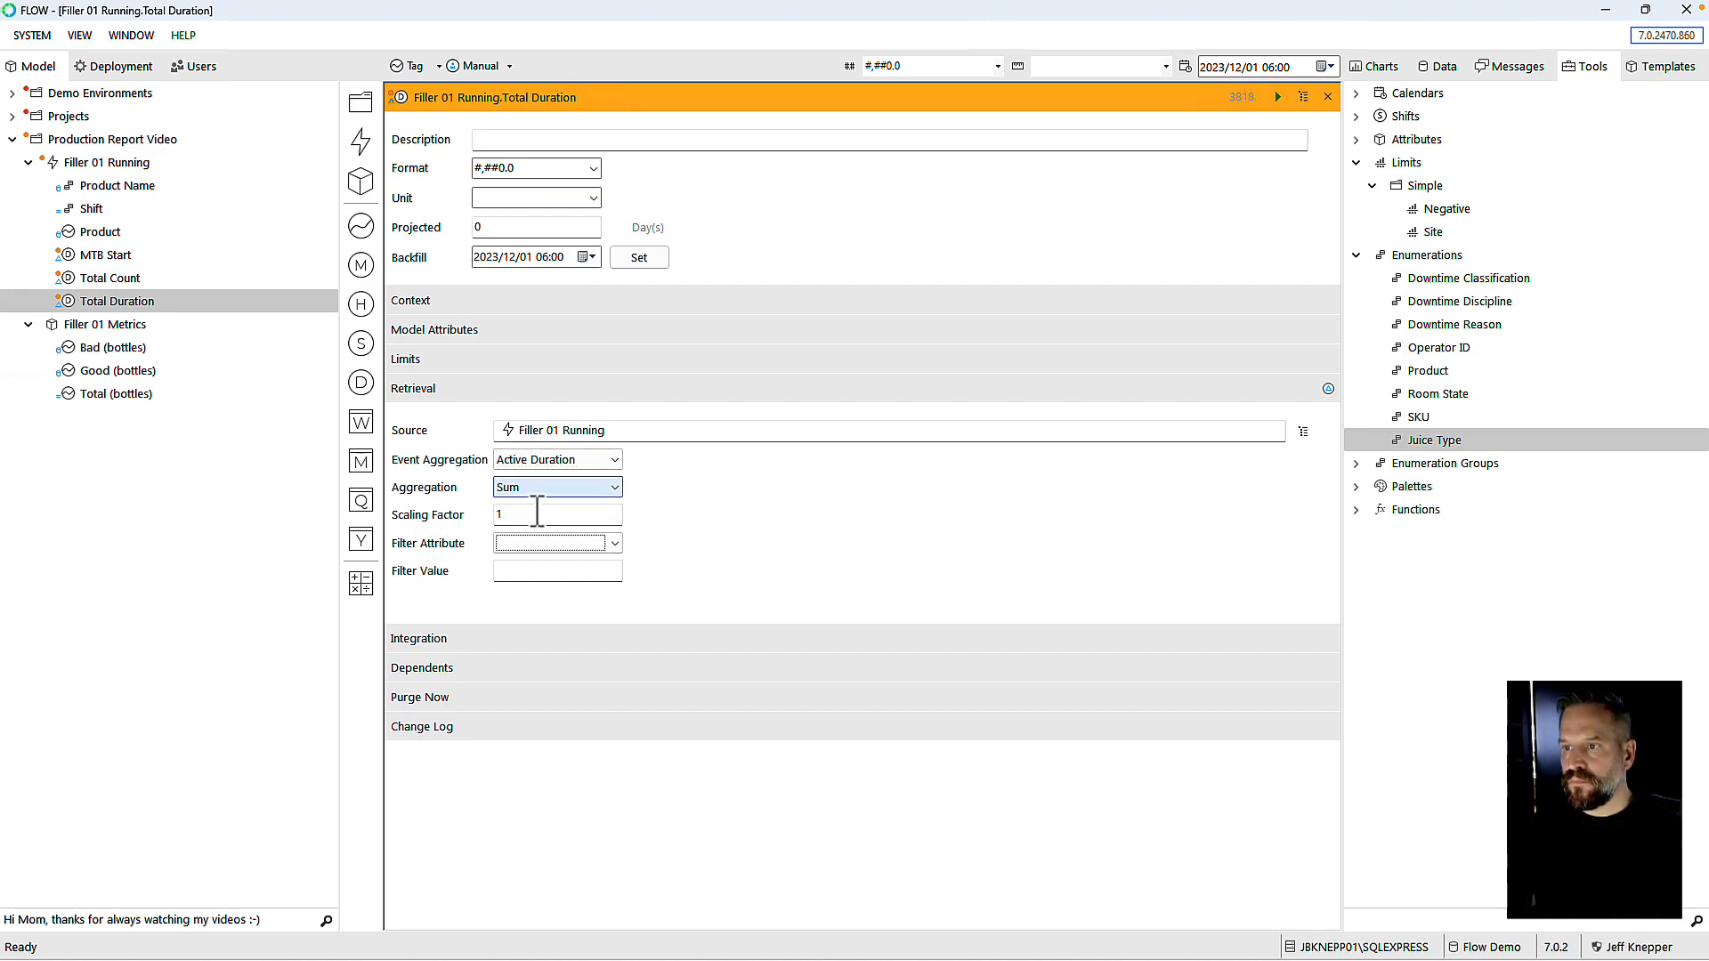
{"action": "left_click", "coordinate": [536, 517]}
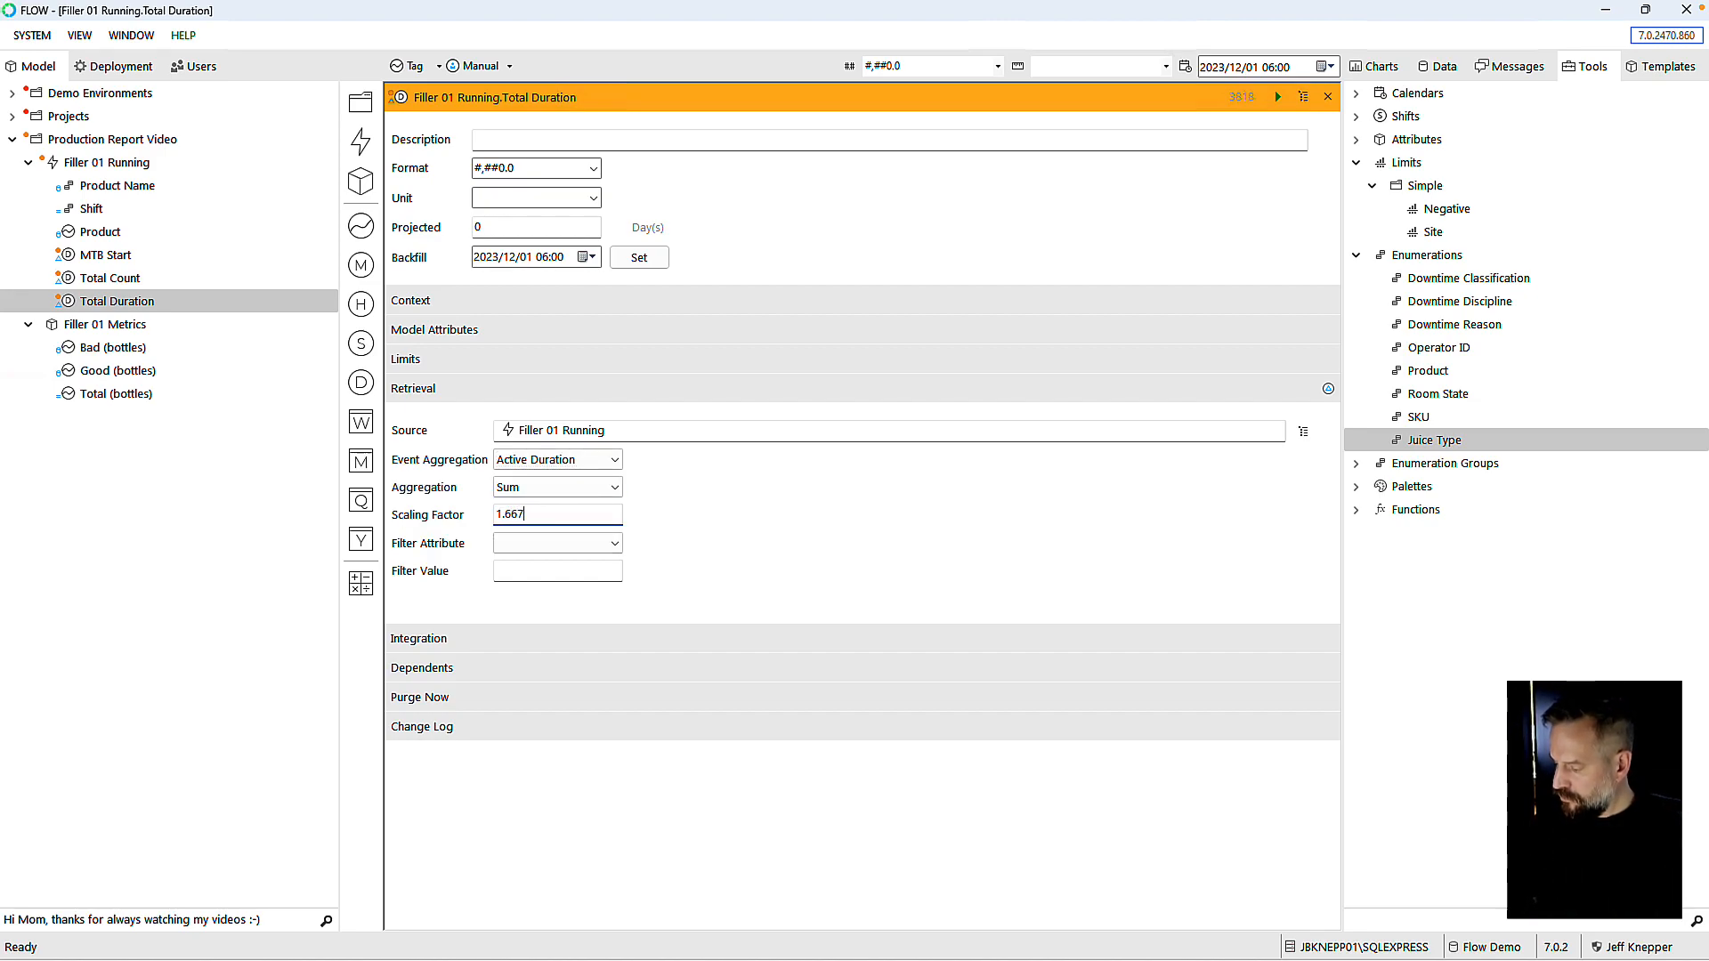
{"action": "left_click", "coordinate": [1328, 97]}
Step: Set the Total Count measure's format to #,### and its unit to runs, and close it
{"action": "double_click", "coordinate": [133, 277]}
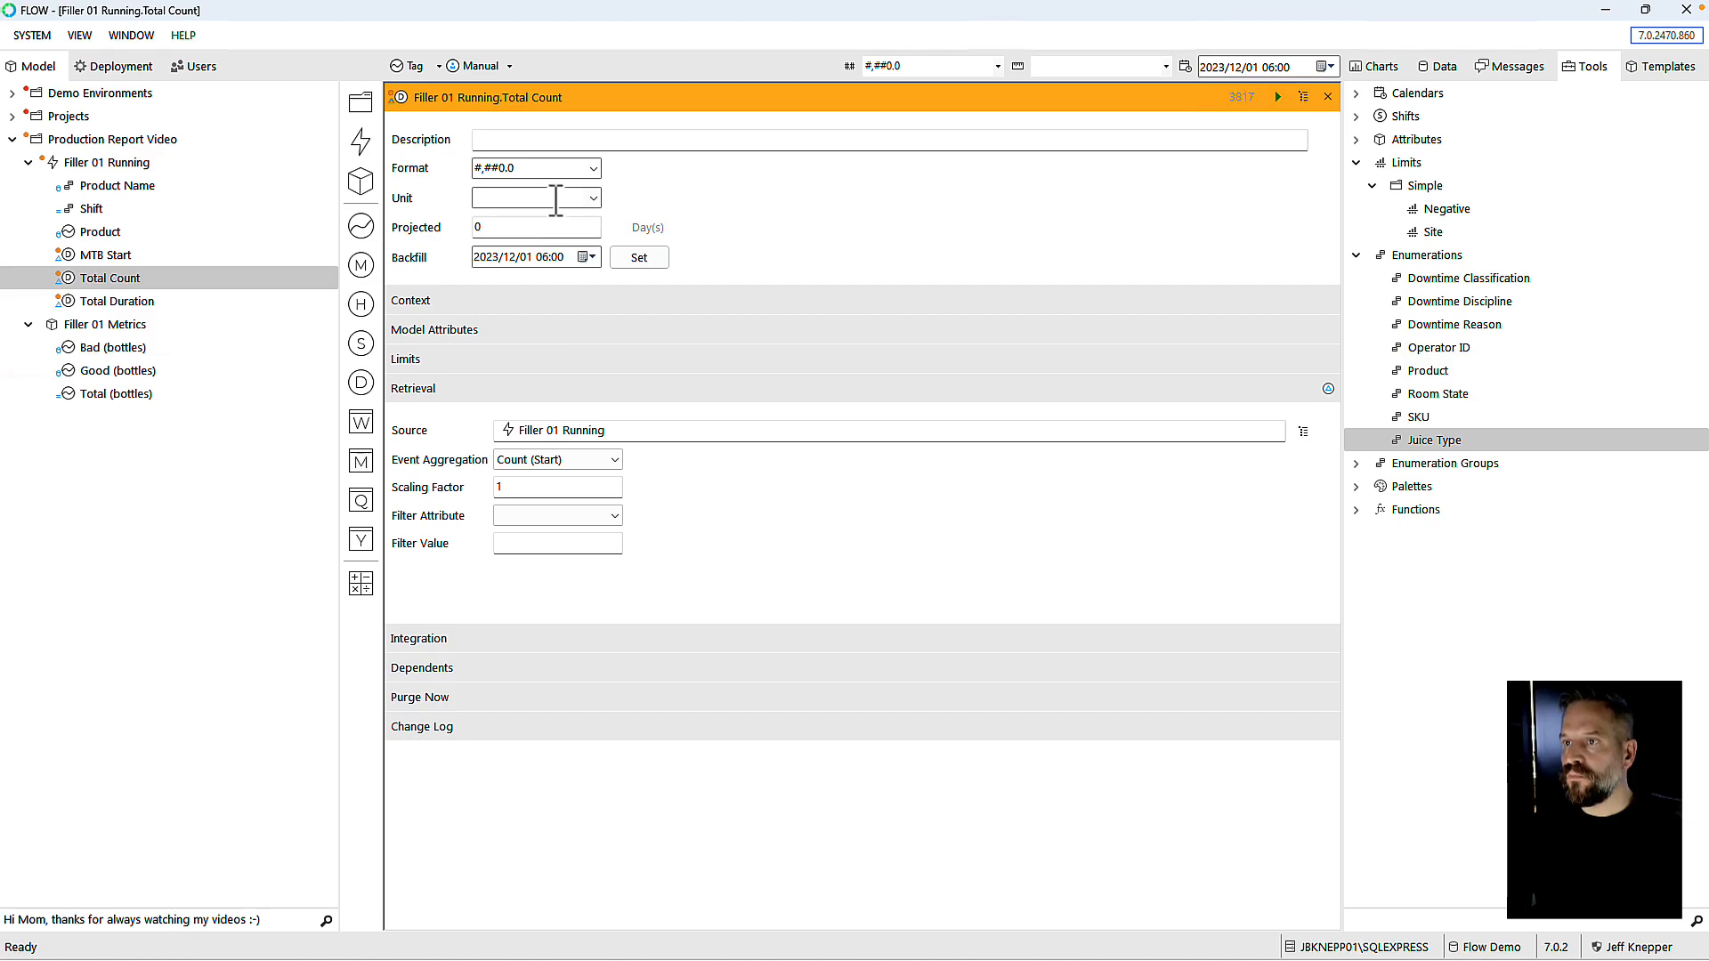
{"action": "left_click", "coordinate": [593, 168]}
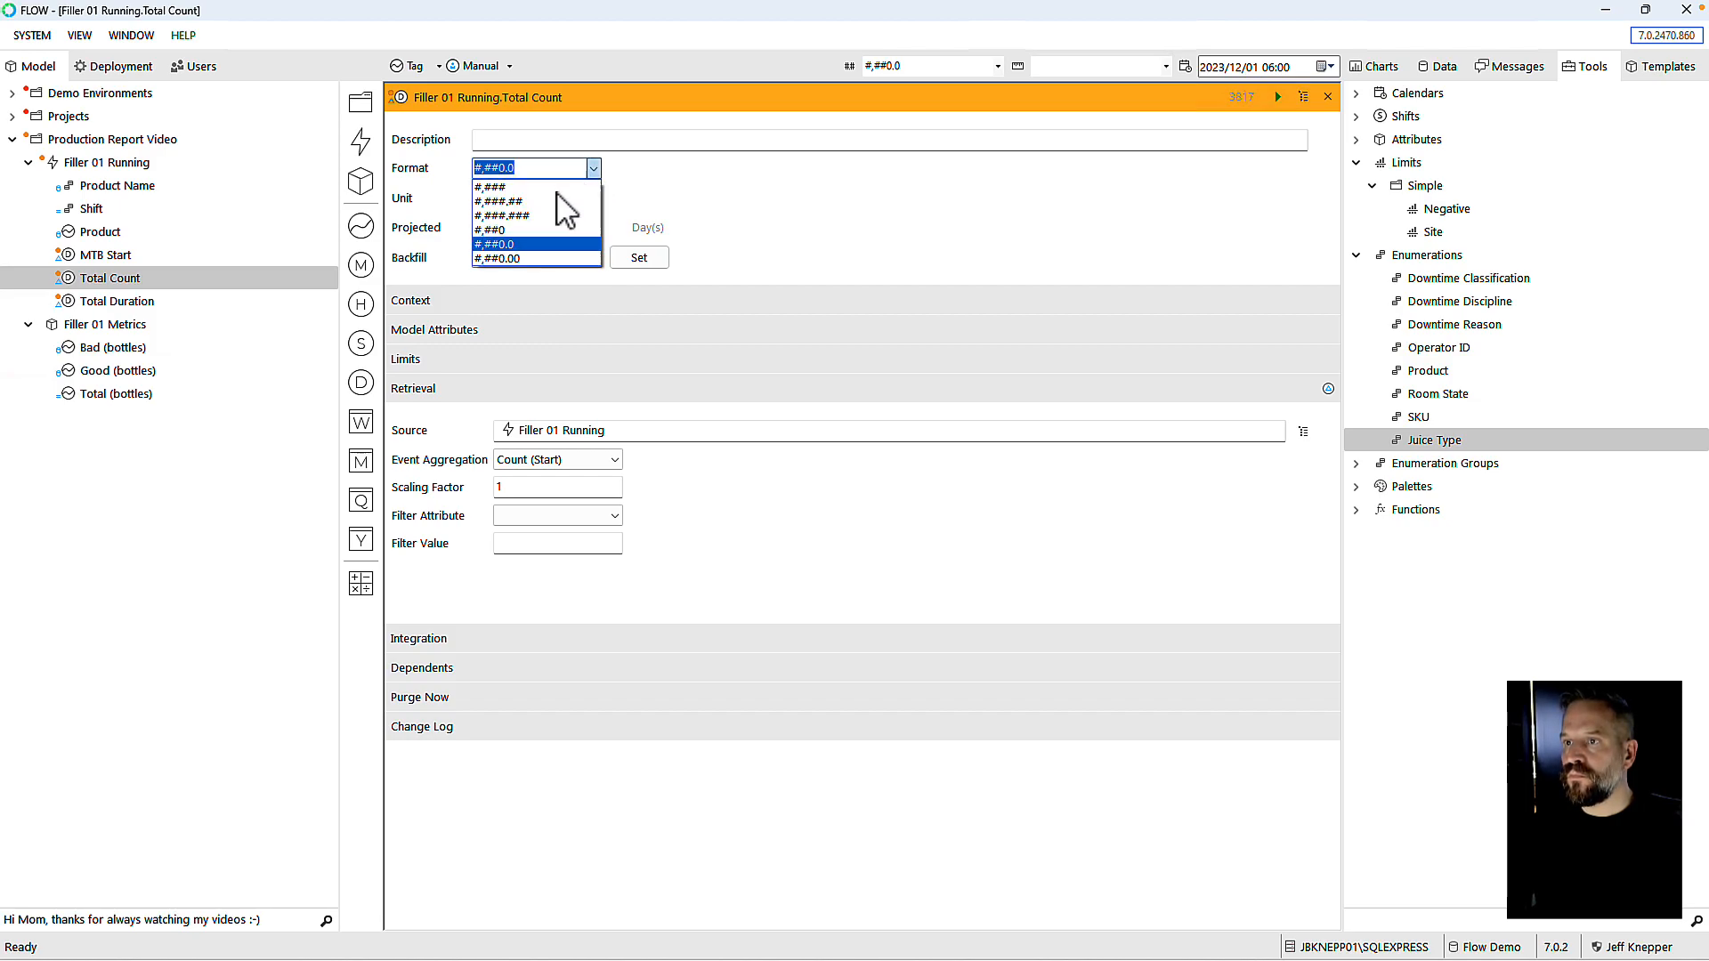
{"action": "left_click", "coordinate": [556, 196]}
{"action": "left_click", "coordinate": [568, 207]}
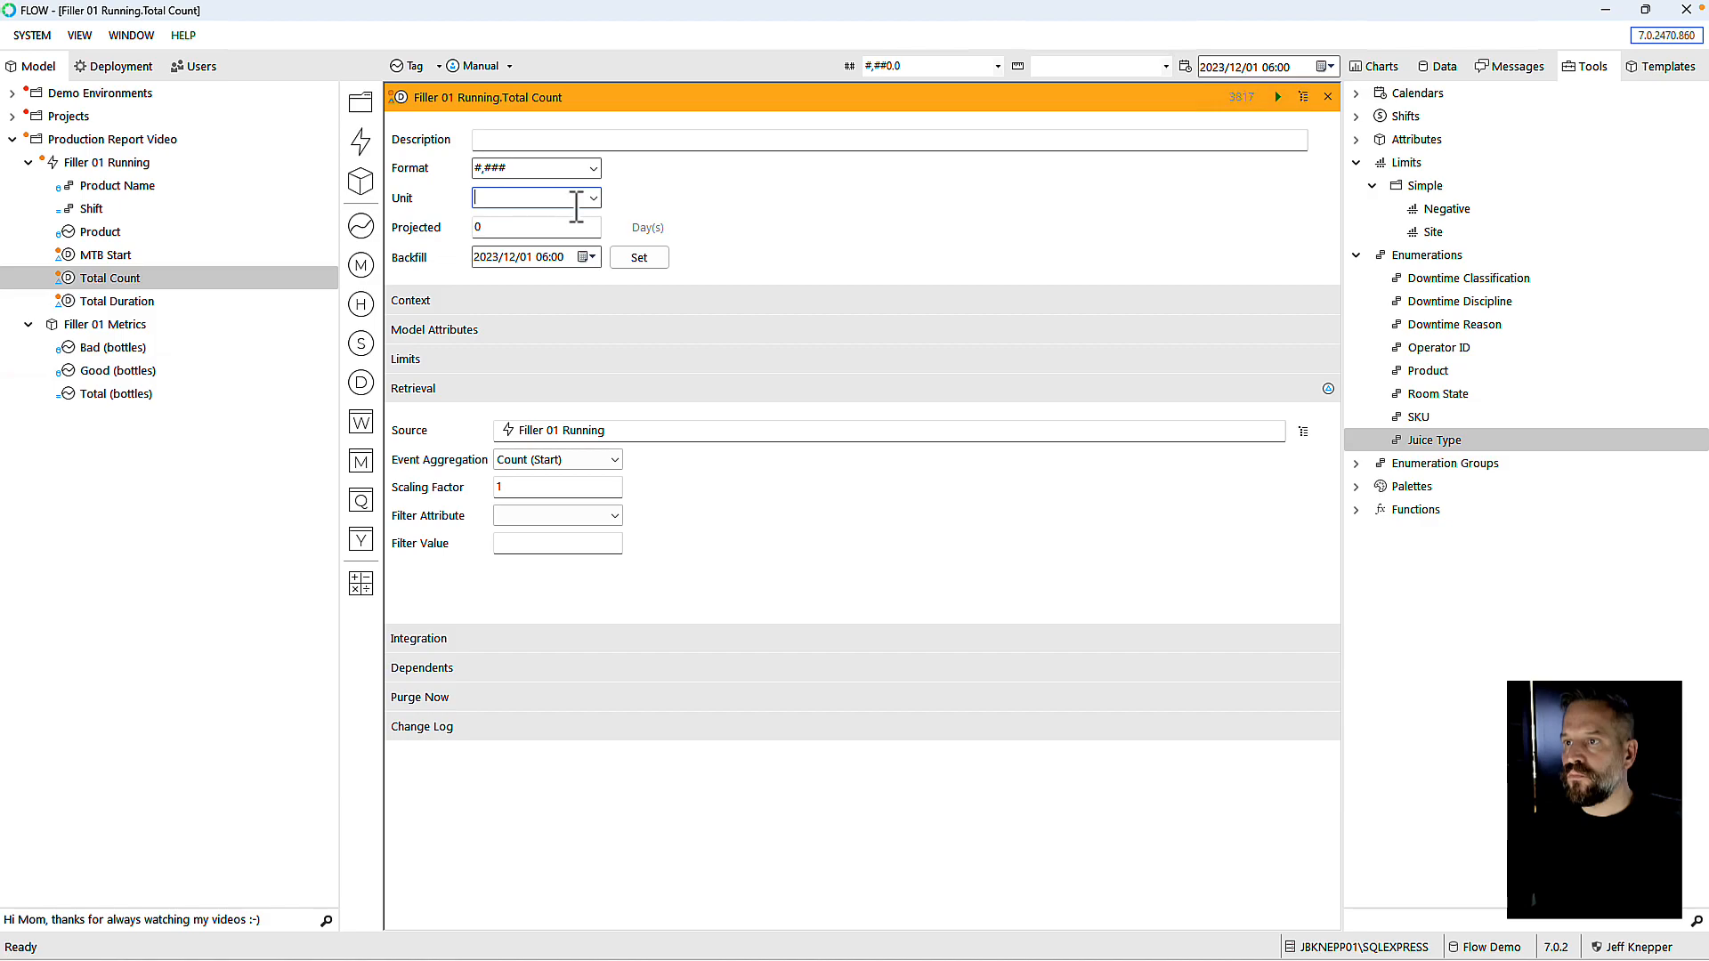
{"action": "left_click", "coordinate": [590, 199]}
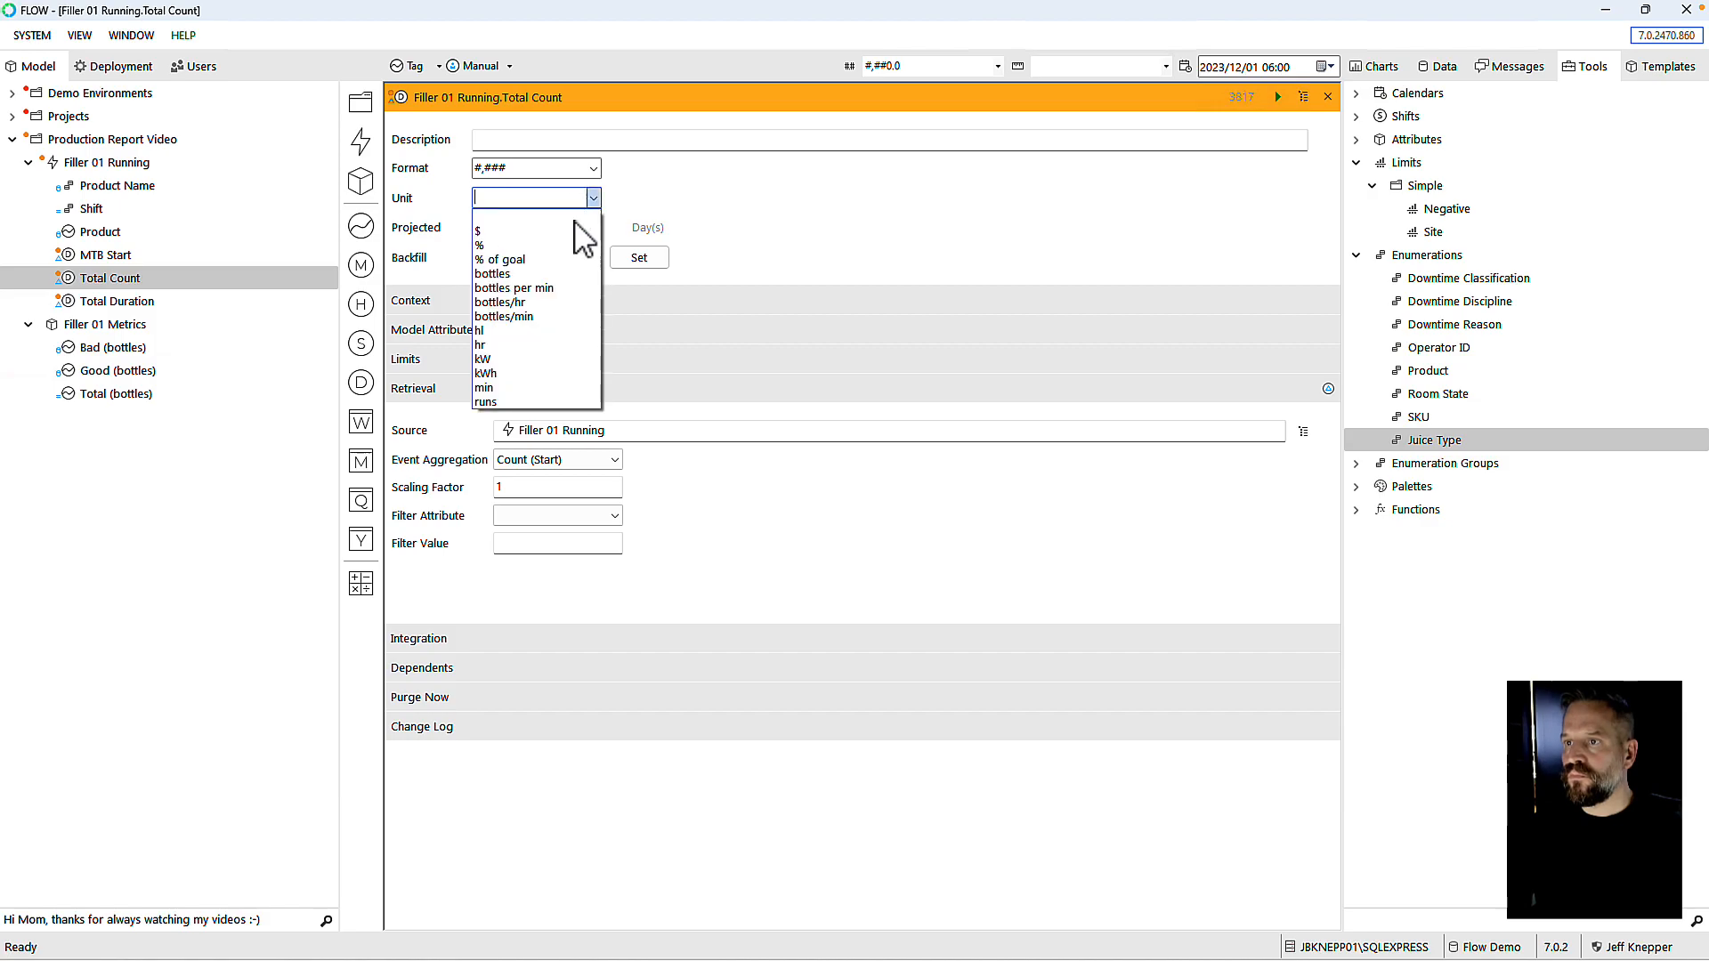
{"action": "left_click", "coordinate": [504, 398]}
{"action": "left_click", "coordinate": [1327, 97]}
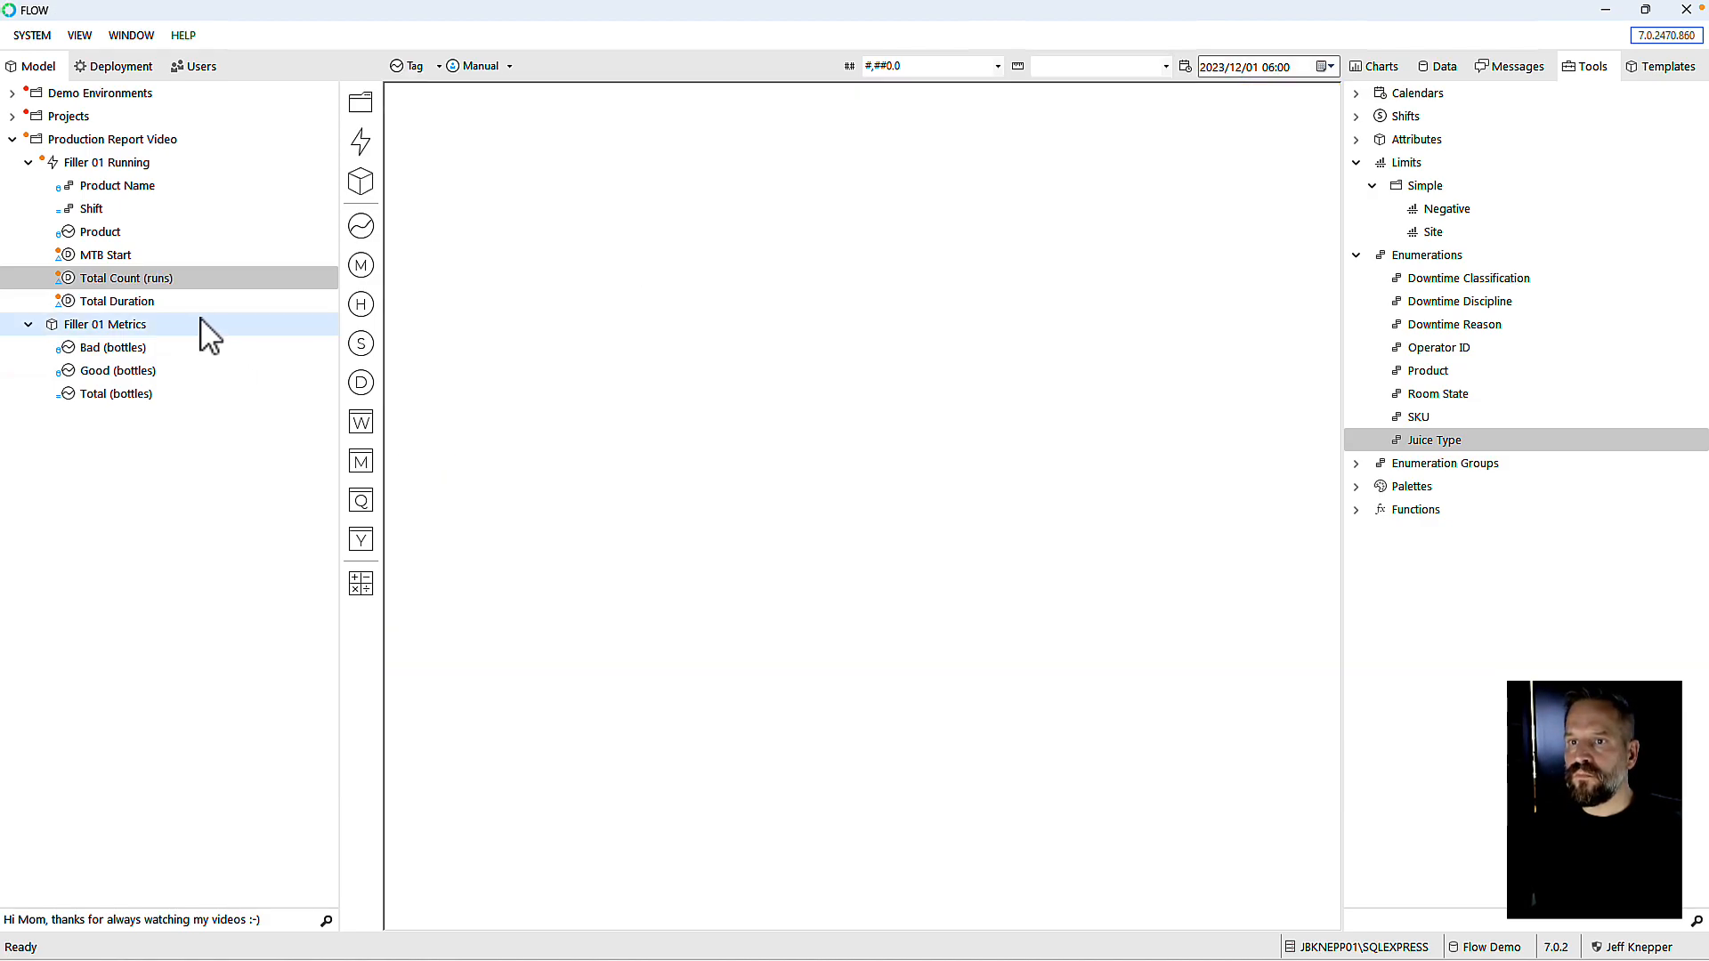
Step: Set the Total Duration measure's unit to min and close it
{"action": "double_click", "coordinate": [123, 303]}
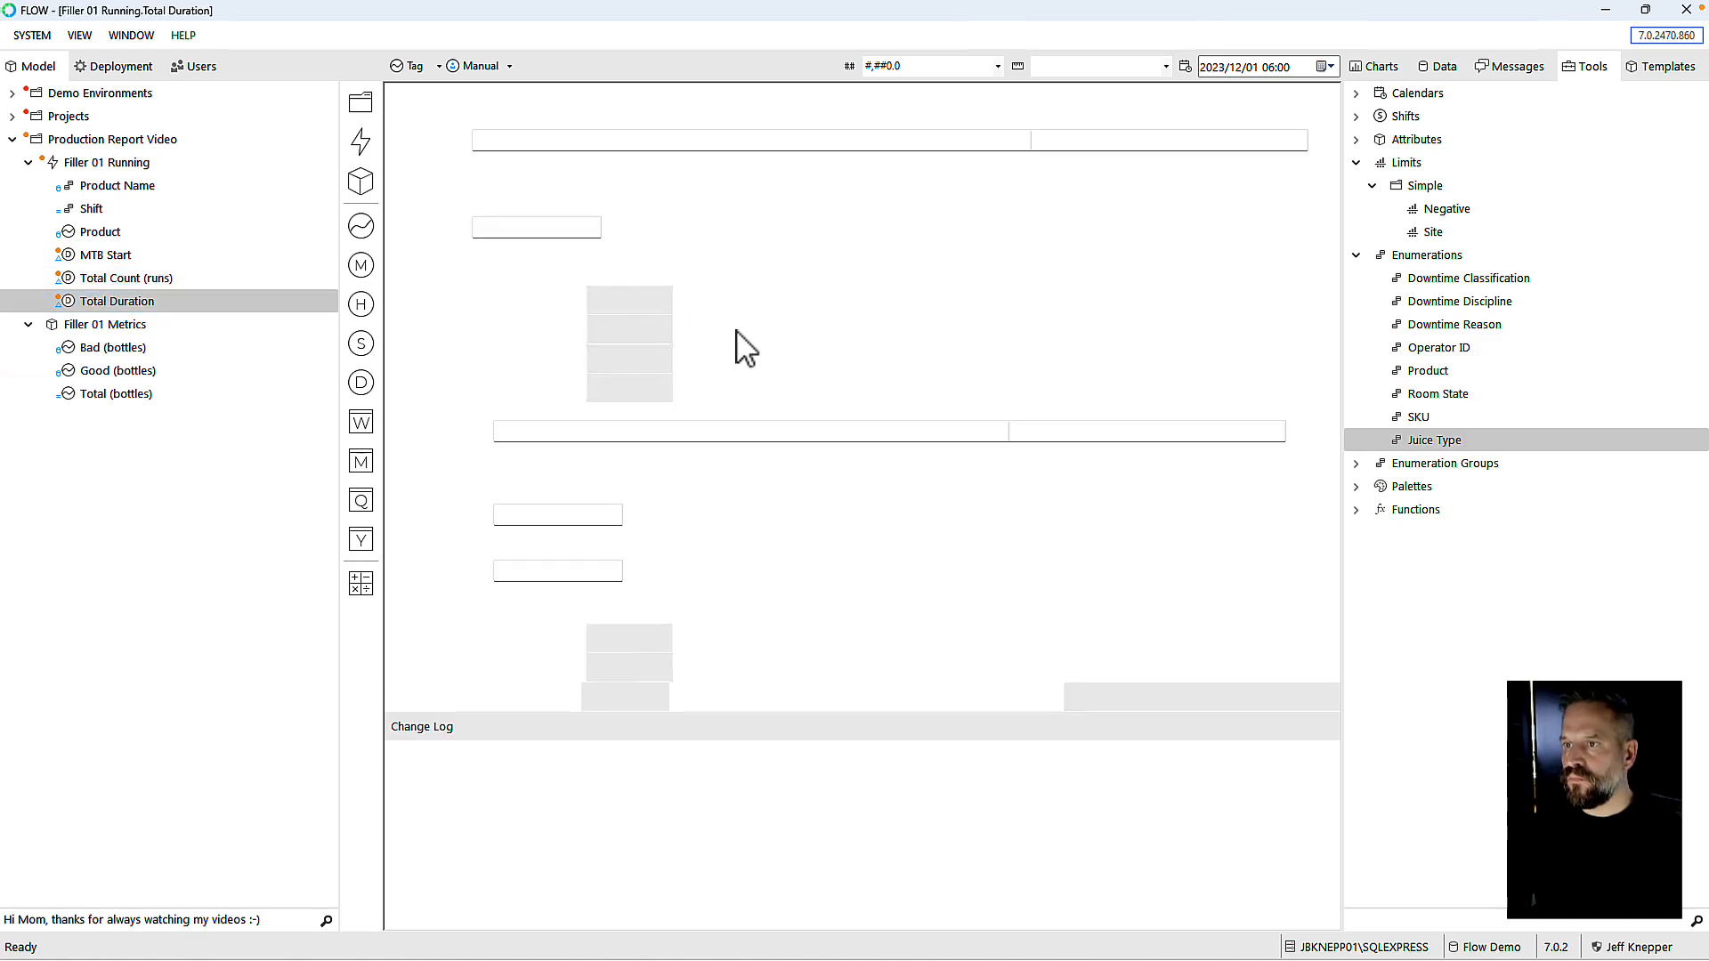
{"action": "left_click", "coordinate": [591, 200]}
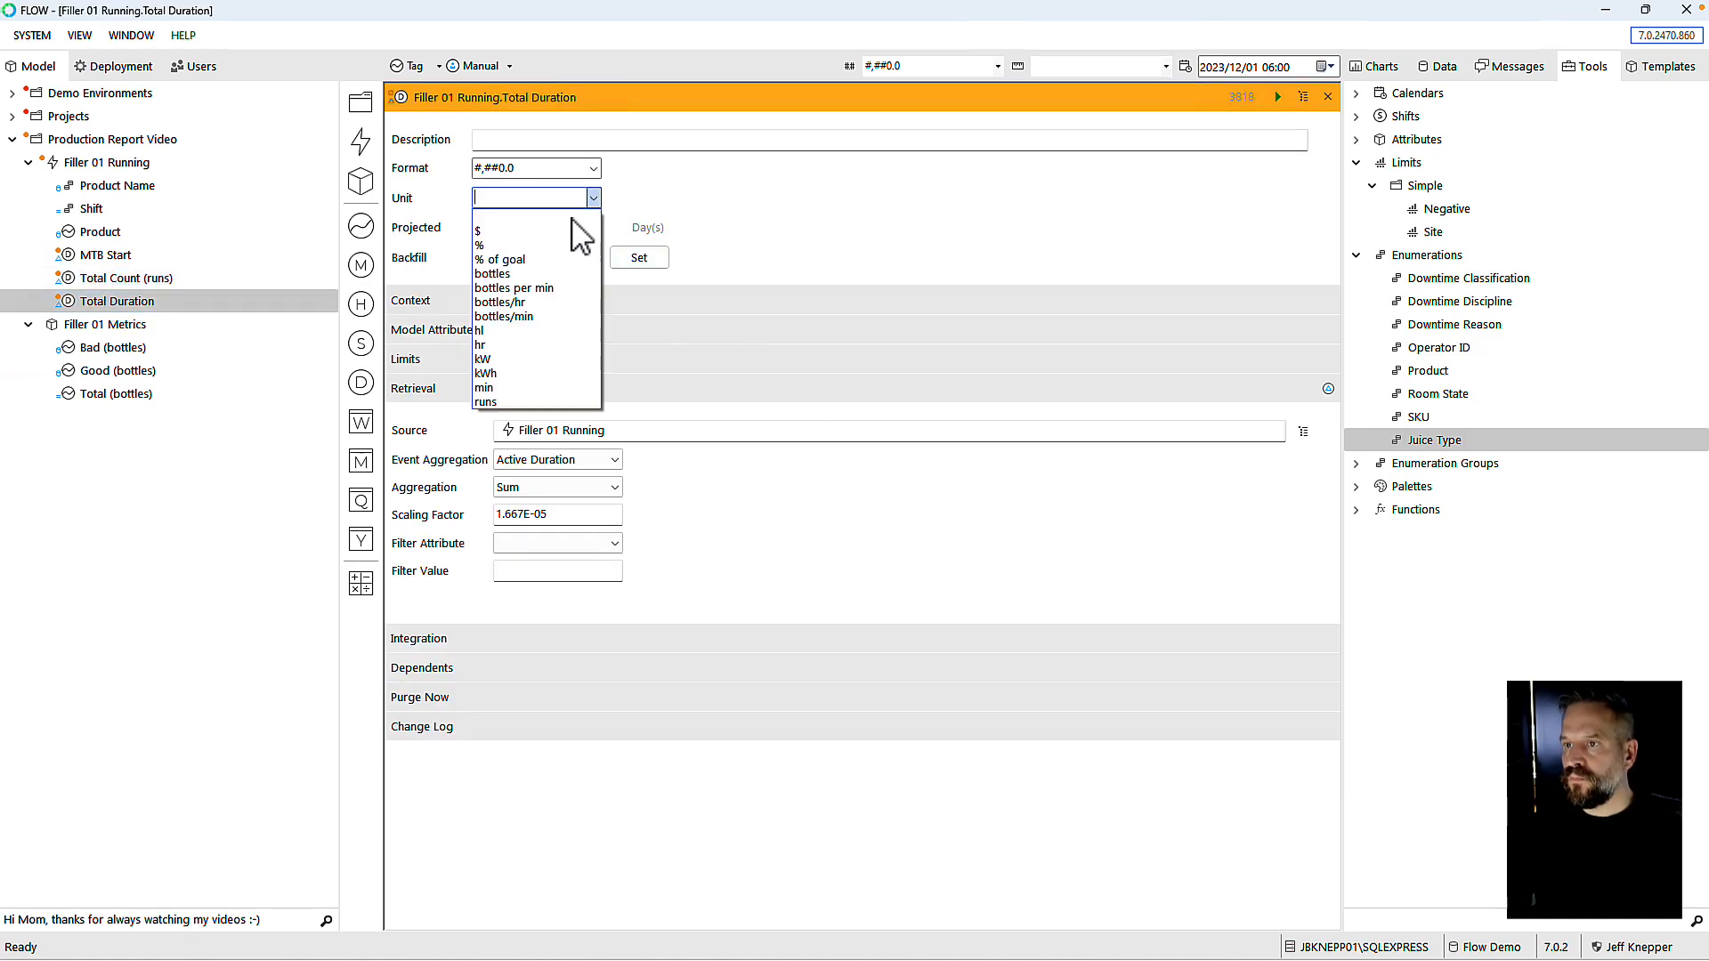
{"action": "left_click", "coordinate": [504, 388]}
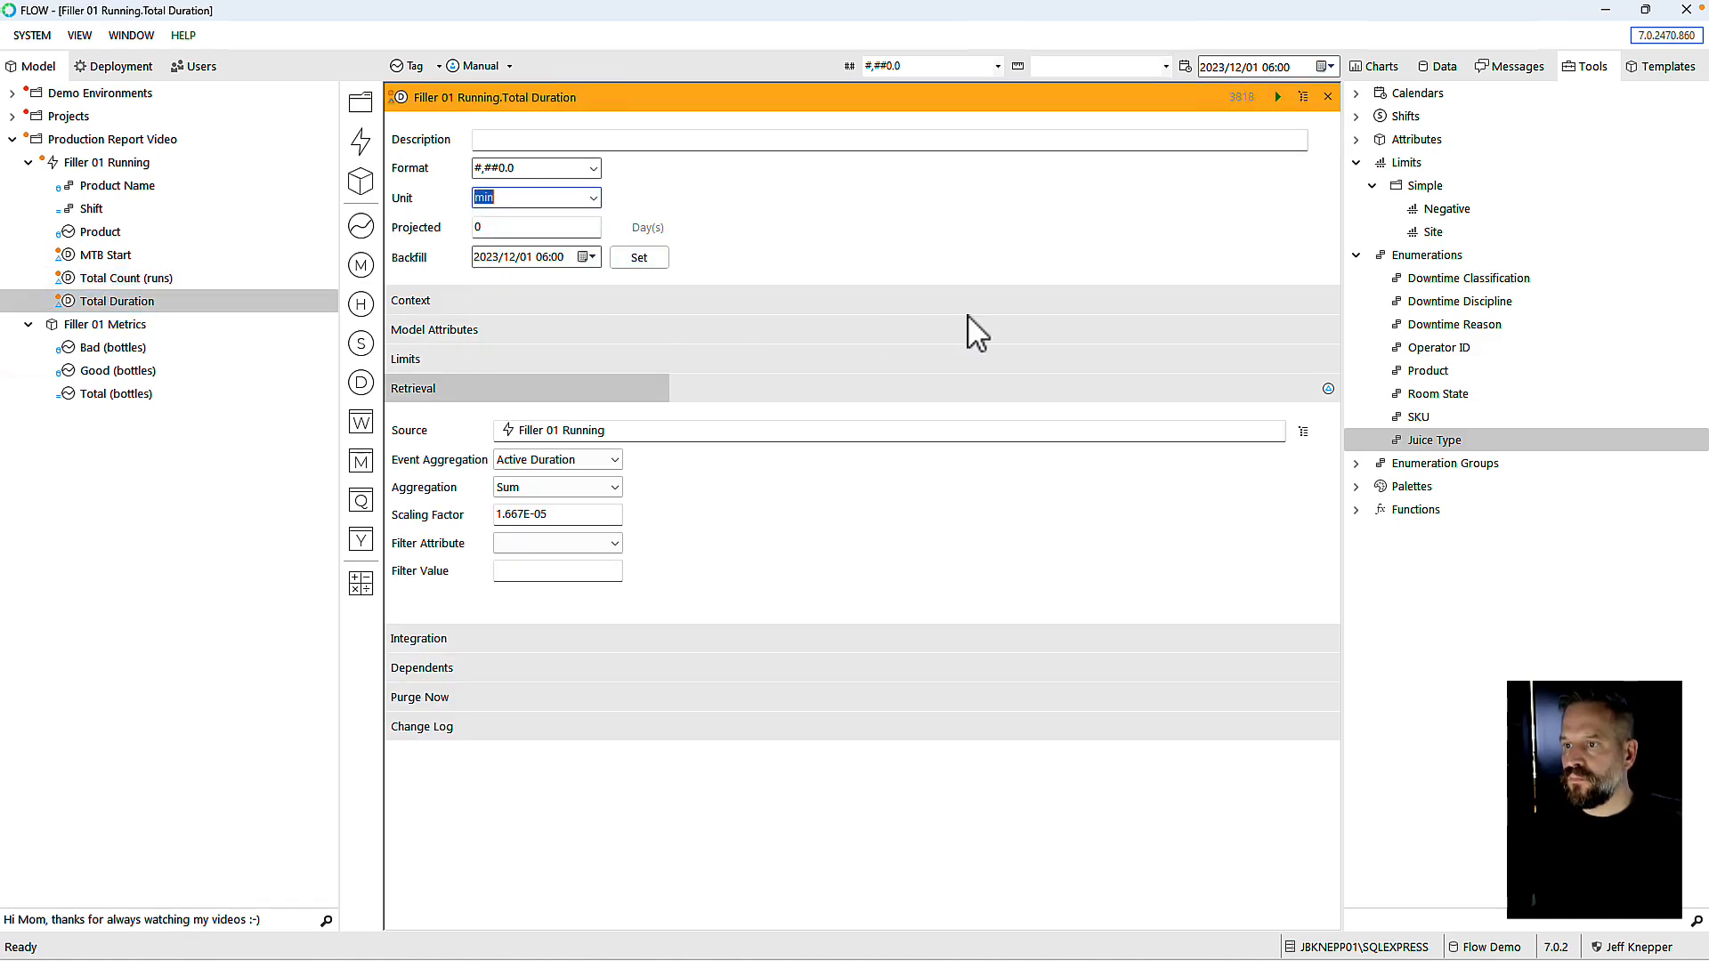
{"action": "left_click", "coordinate": [1327, 97]}
Step: Set the MTB Start measure's unit to min and its event aggregation to Duration Between Events
{"action": "double_click", "coordinate": [111, 256]}
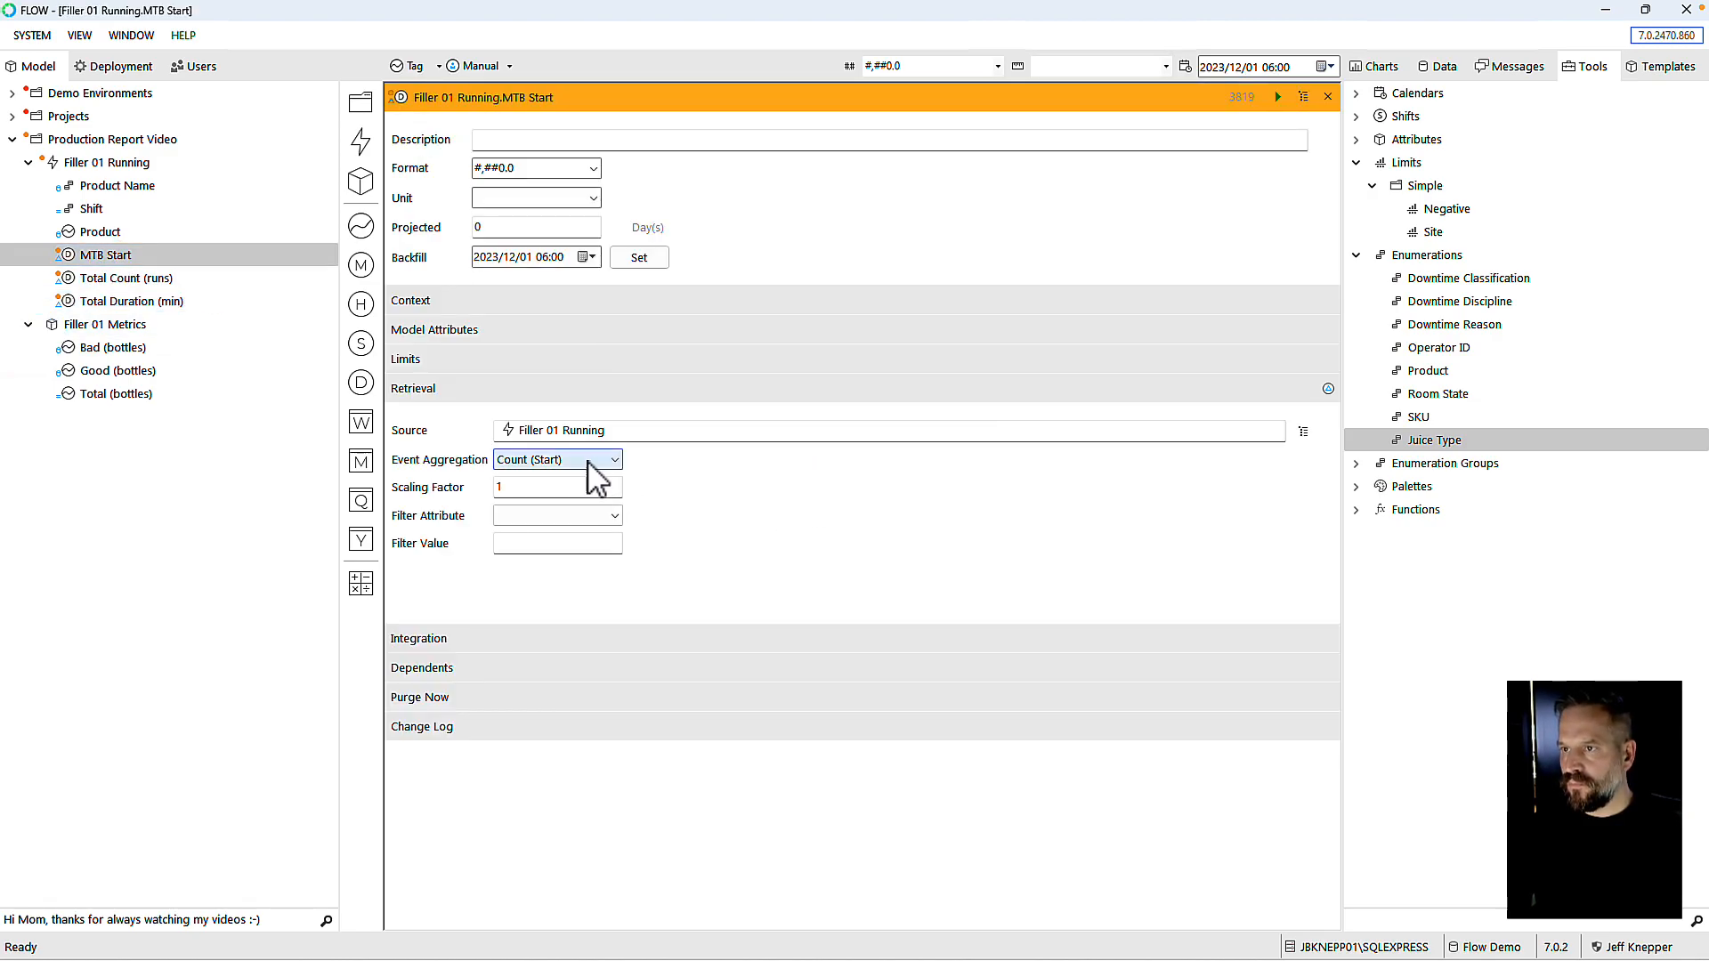
{"action": "left_click", "coordinate": [592, 197]}
{"action": "left_click", "coordinate": [504, 392]}
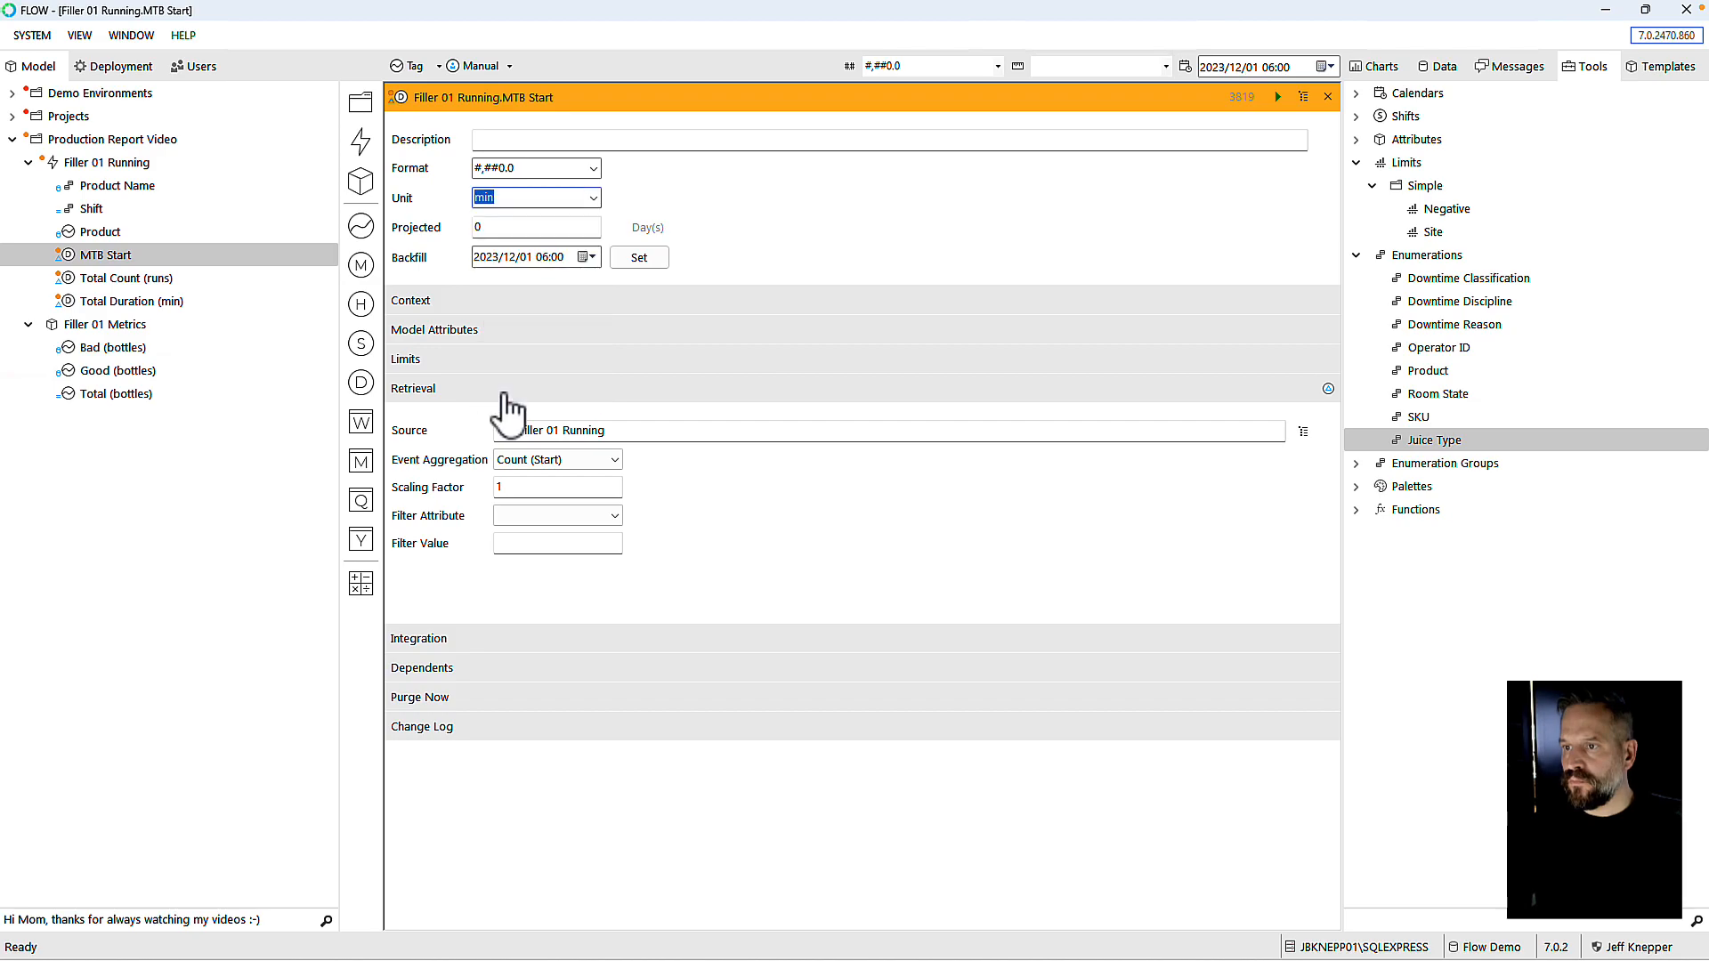
{"action": "left_click", "coordinate": [614, 460]}
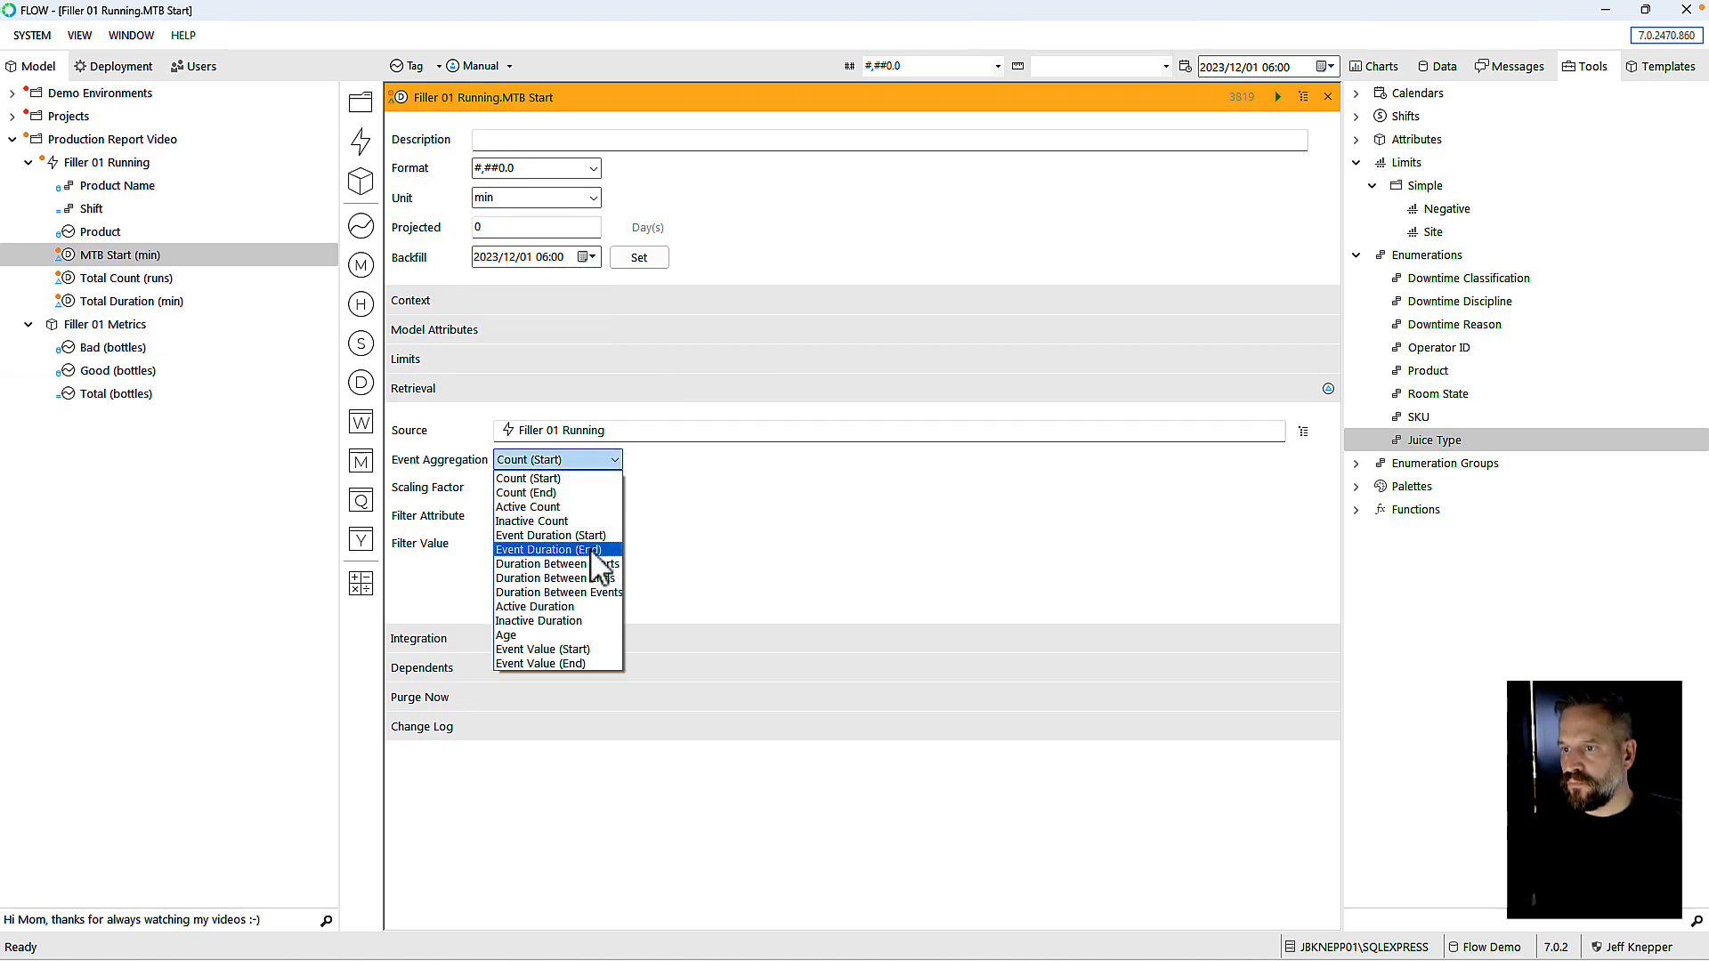
{"action": "left_click", "coordinate": [579, 593]}
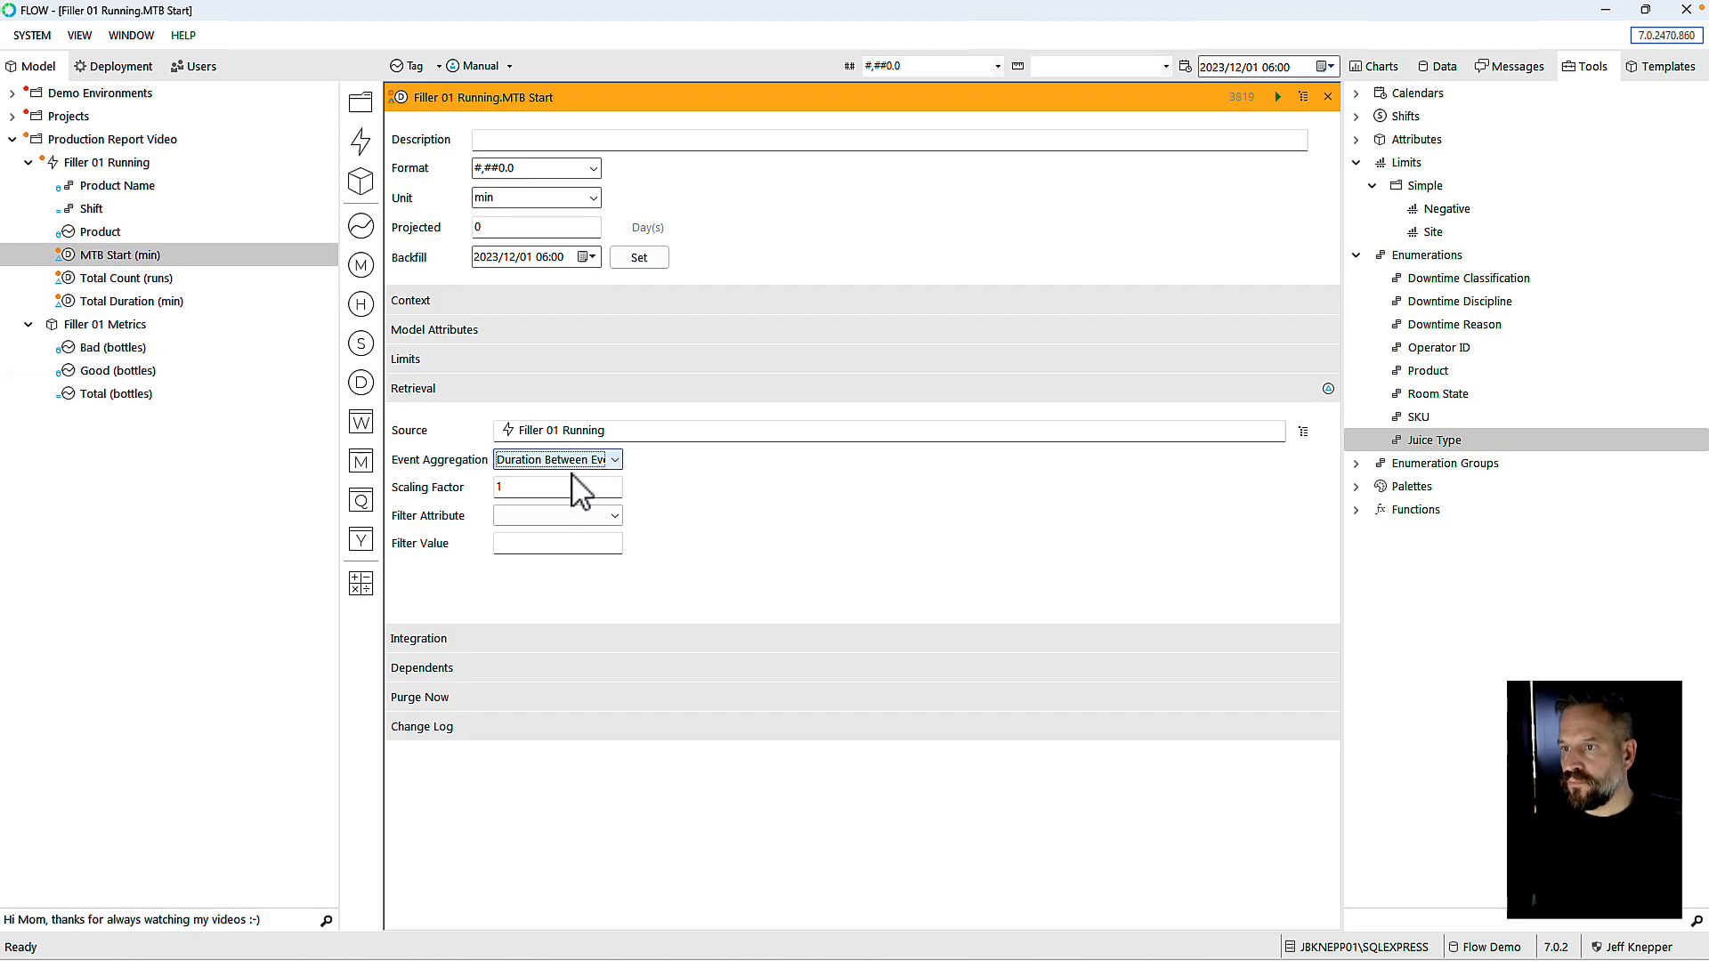
Step: Set MTB Start's aggregation to Average with a scaling factor of 1.667E-05, and close the measure
{"action": "left_click", "coordinate": [546, 490]}
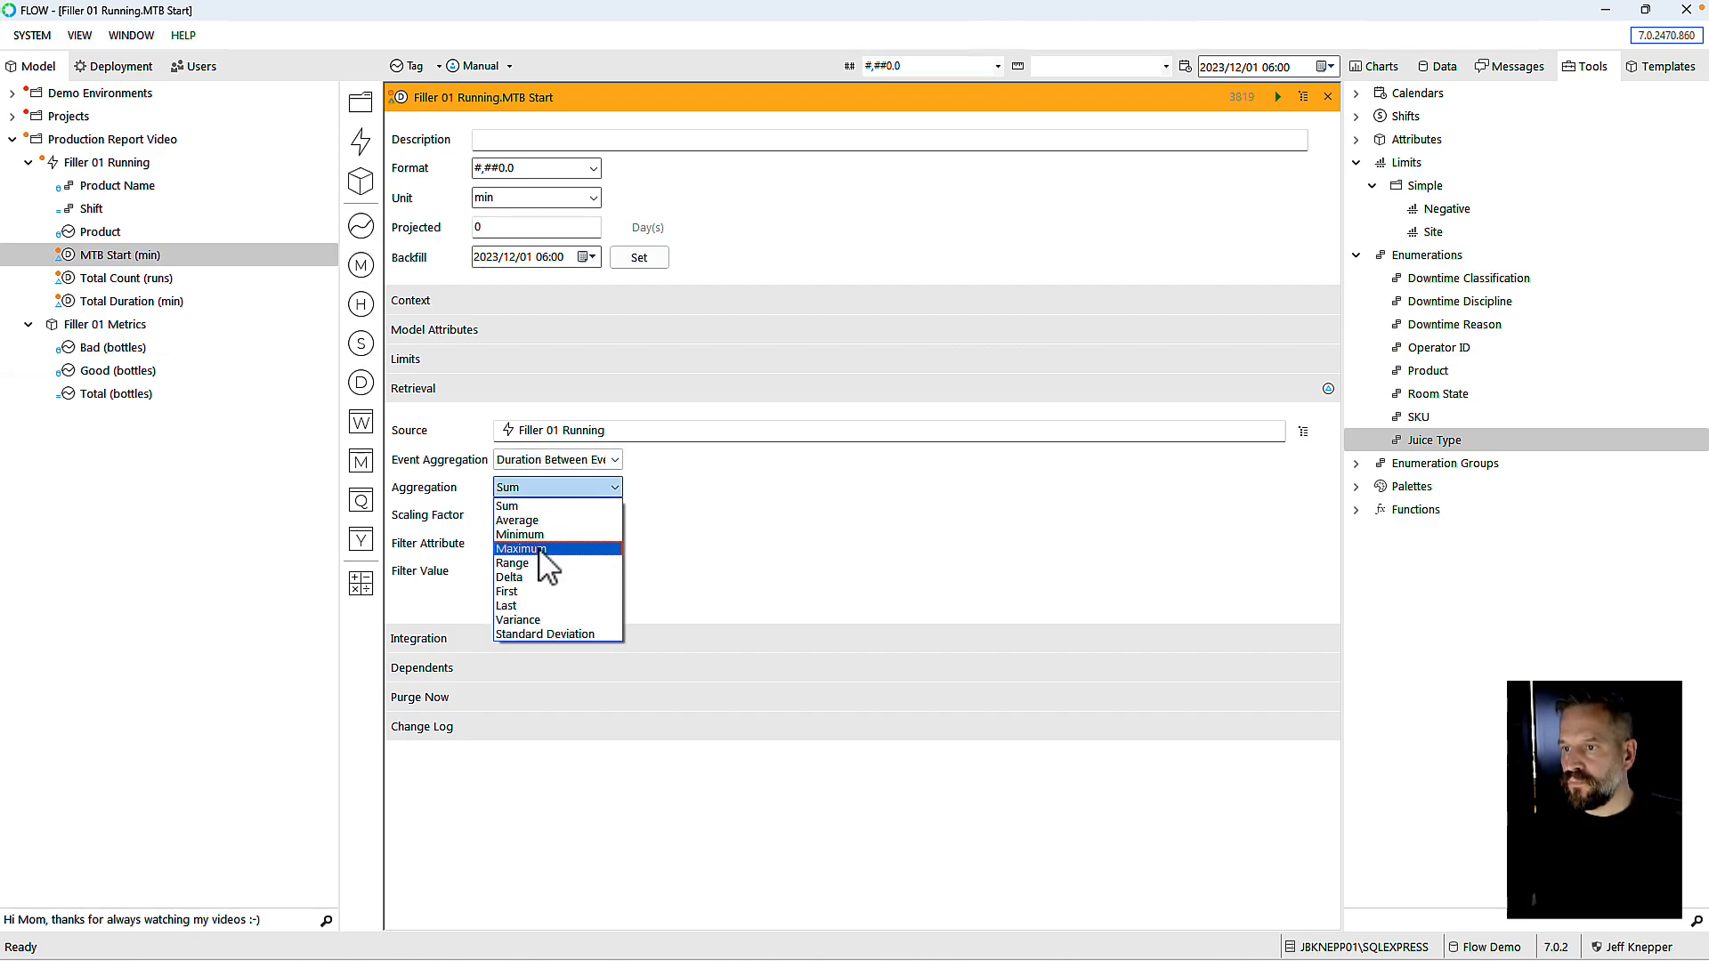
{"action": "left_click", "coordinate": [517, 520]}
{"action": "left_click", "coordinate": [534, 513]}
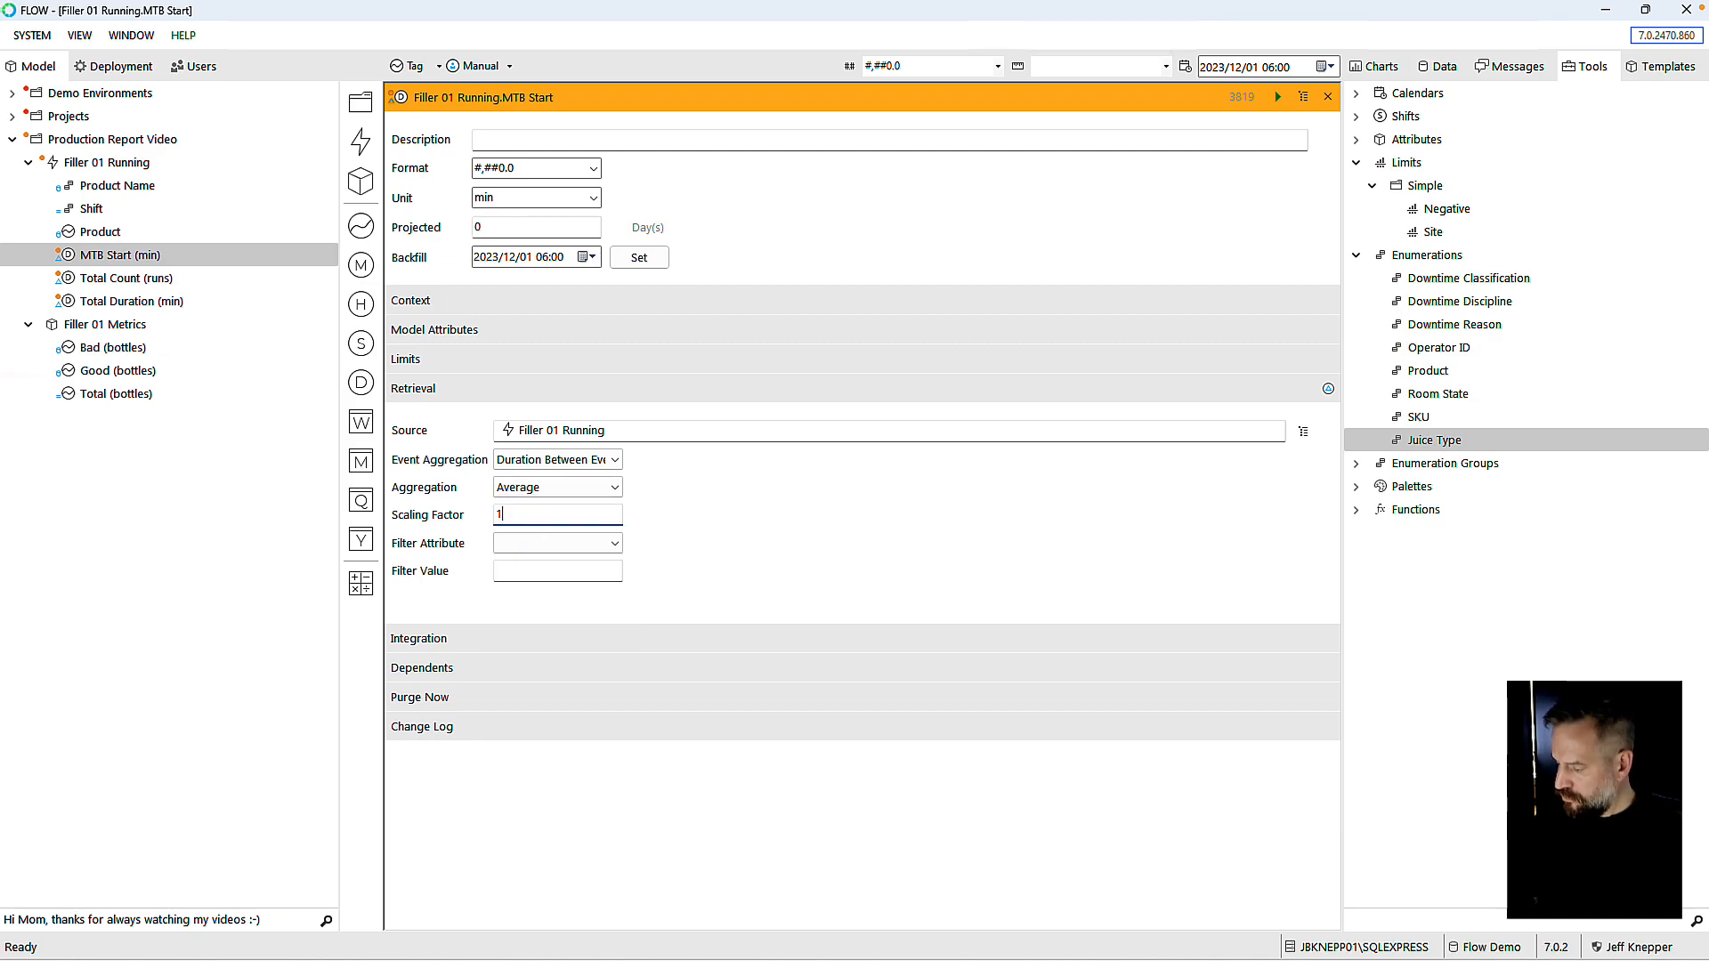
{"action": "type", "text": ".667E-05"}
{"action": "key", "text": "Tab"}
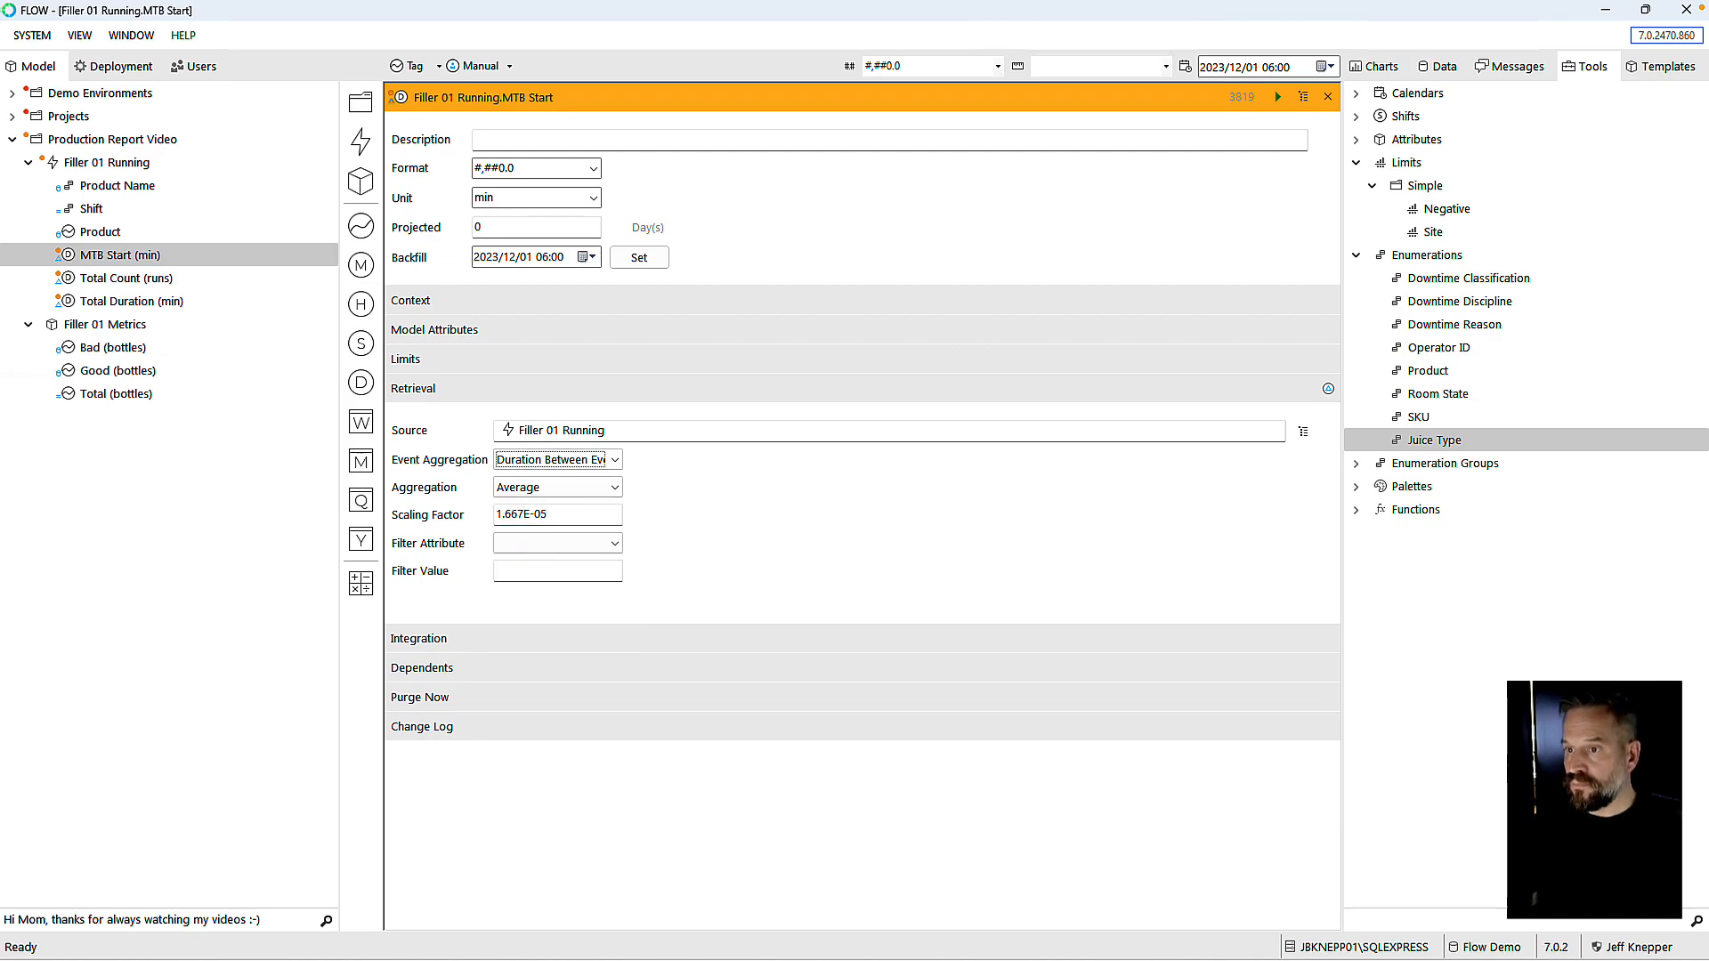
{"action": "left_click", "coordinate": [1325, 96]}
Step: Rename the MTB Start (min) measure as MTB Runs (min)
{"action": "right_click", "coordinate": [98, 255]}
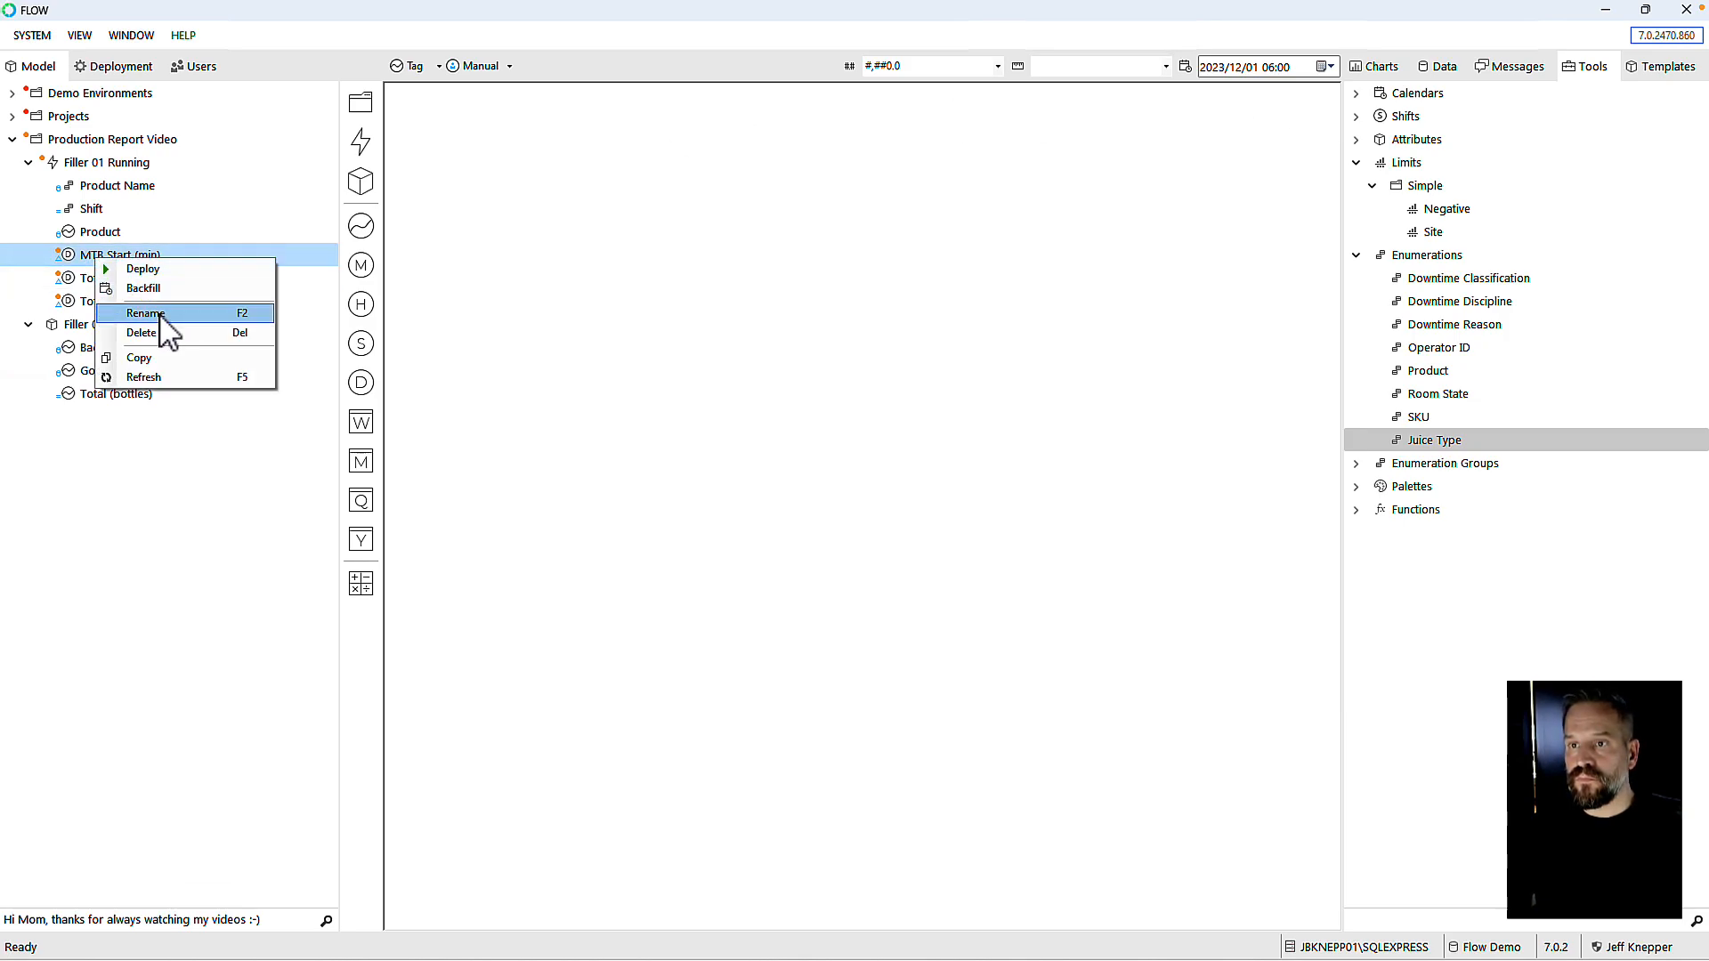
{"action": "left_click", "coordinate": [160, 315]}
{"action": "double_click", "coordinate": [113, 255]}
{"action": "type", "text": "Runs (min)"}
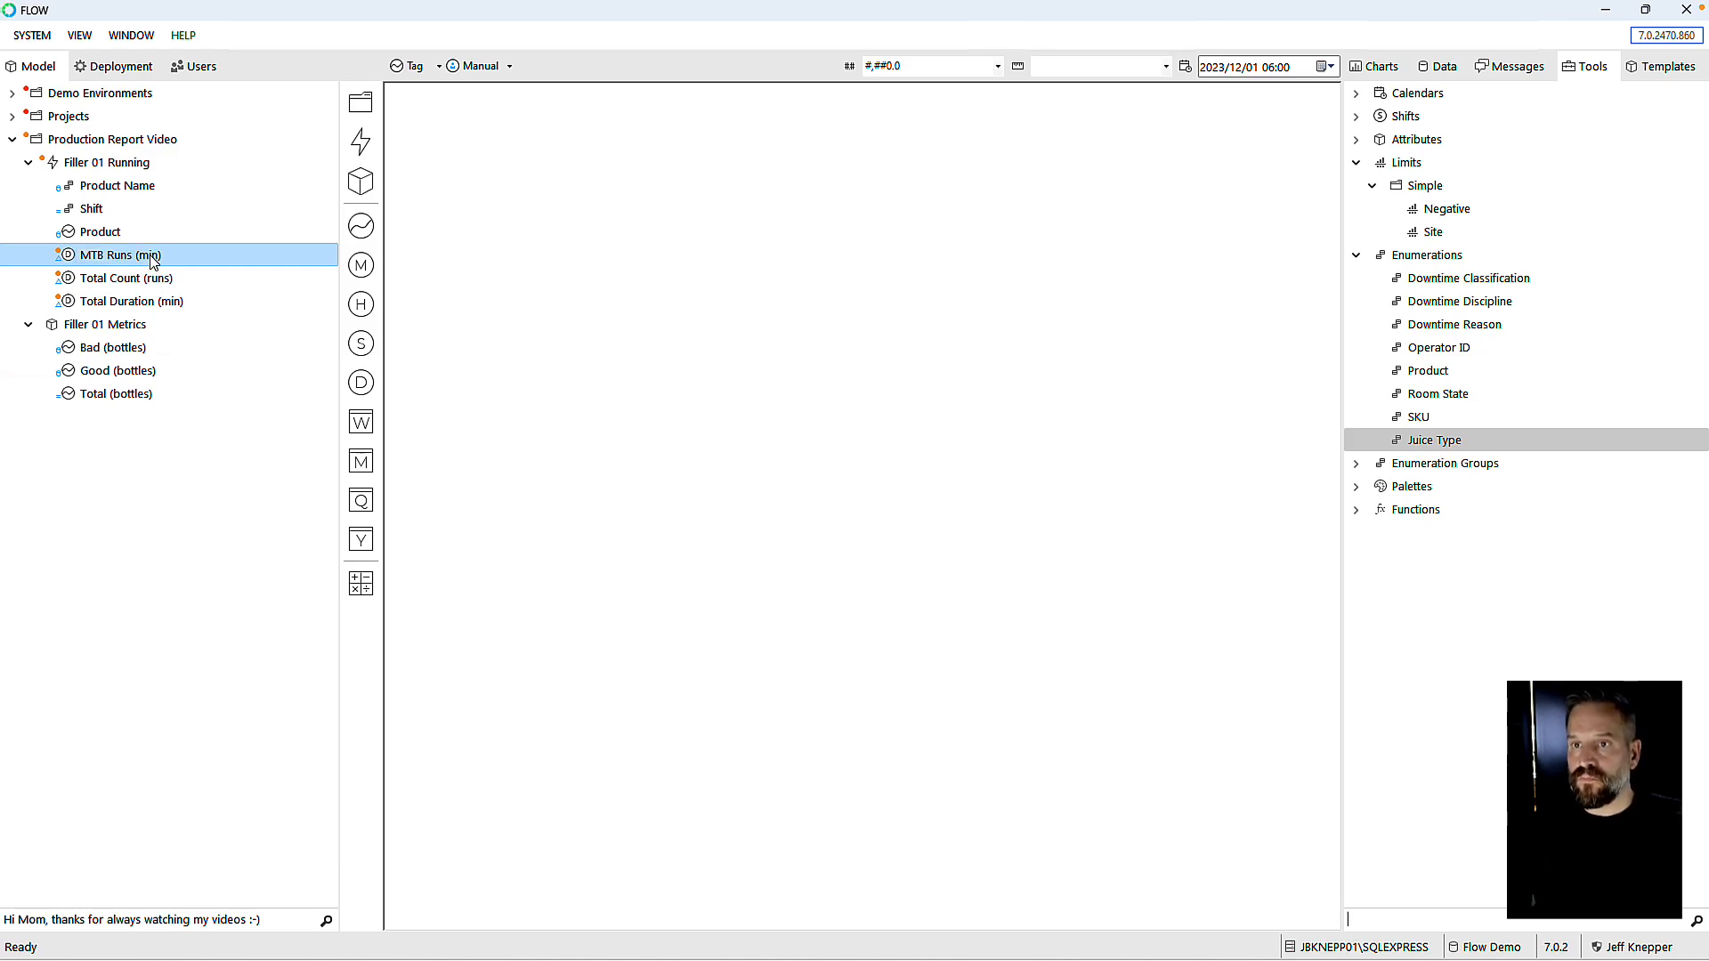
{"action": "key", "text": "Return"}
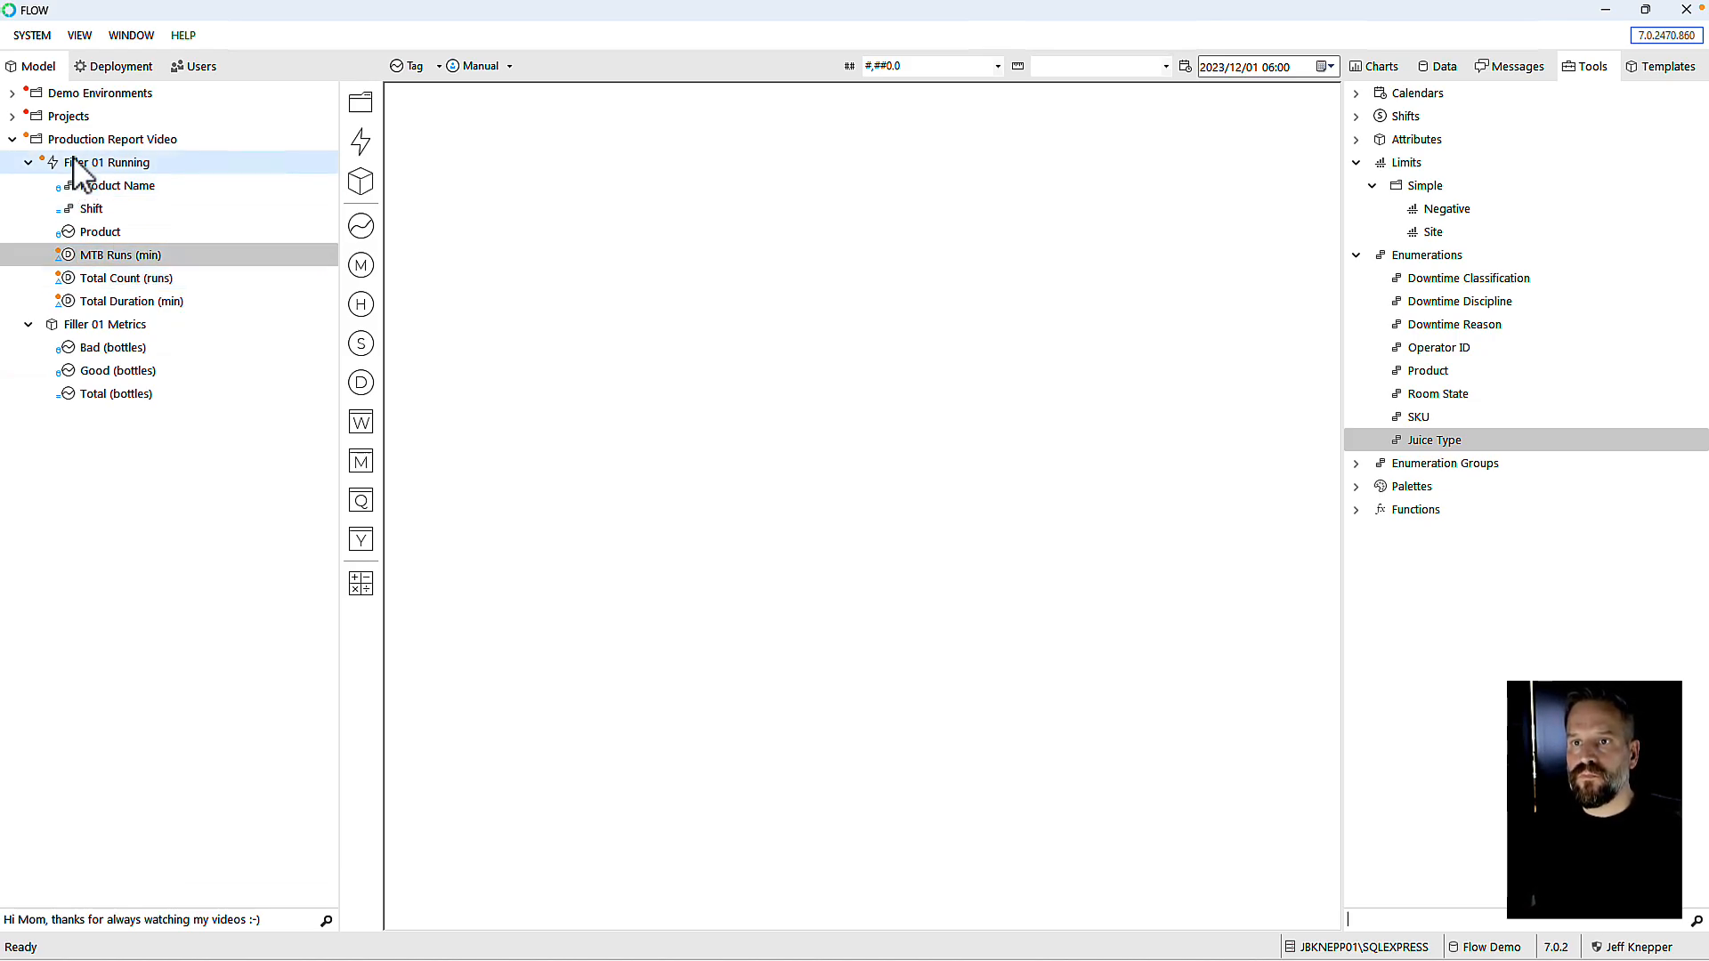
Step: Deploy the Filler 01 Running event with its daily measures
{"action": "right_click", "coordinate": [53, 169]}
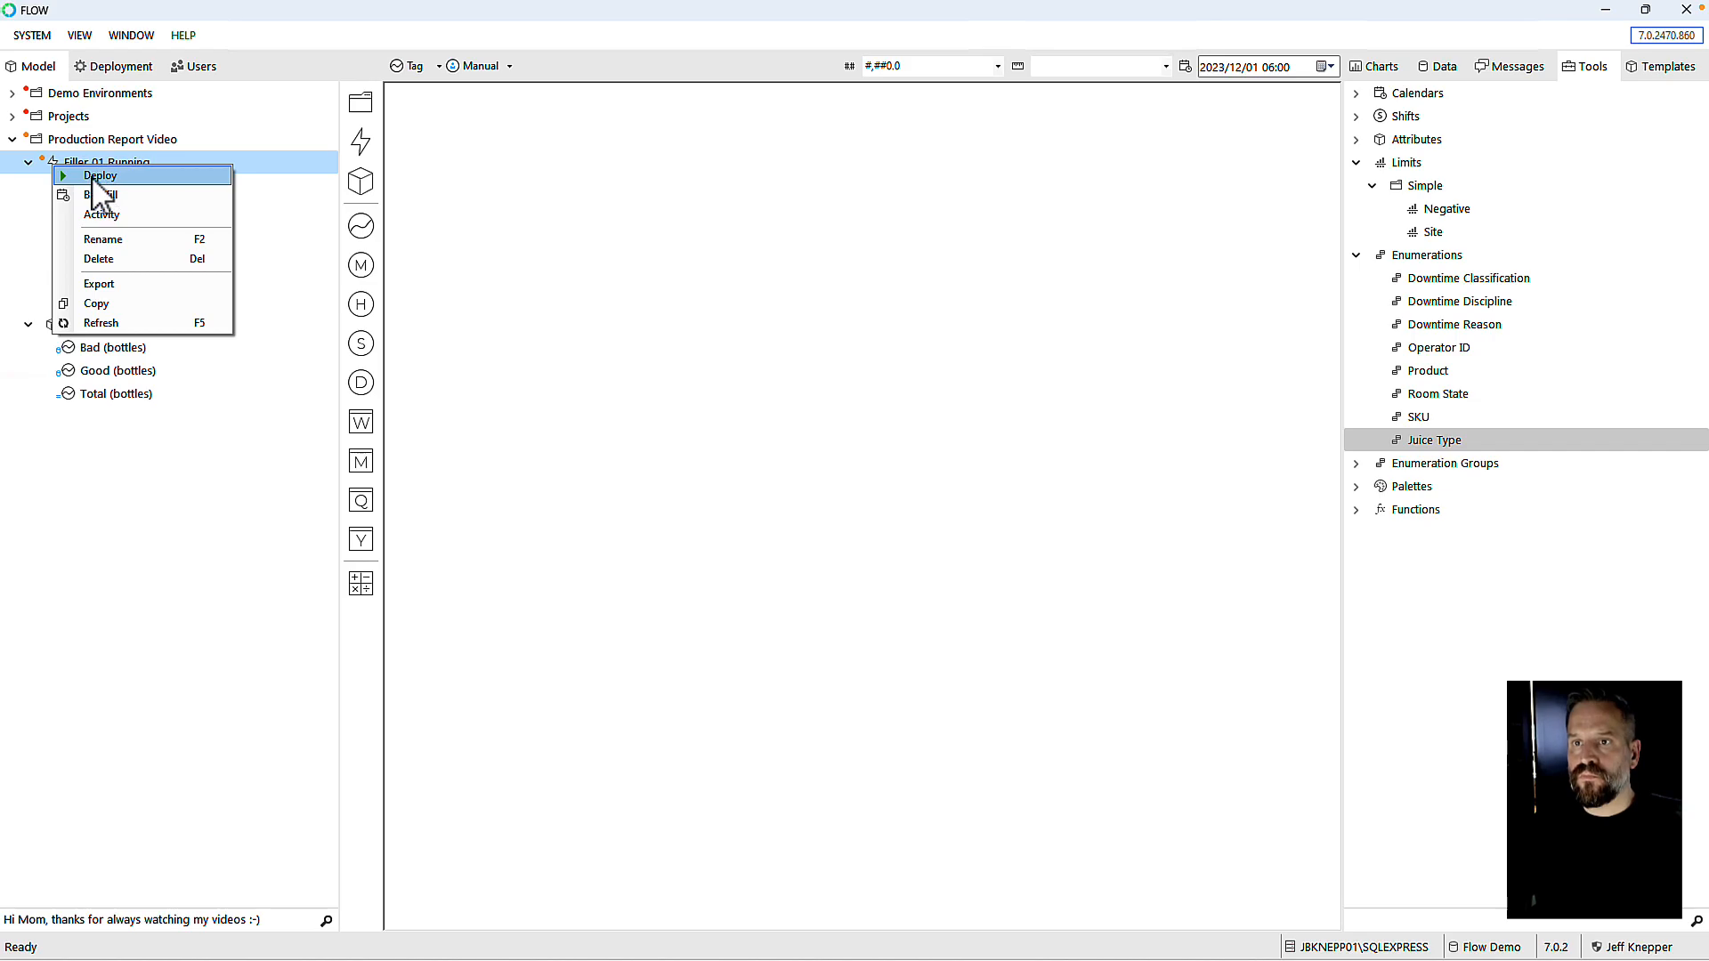
{"action": "left_click", "coordinate": [99, 179]}
{"action": "left_click", "coordinate": [923, 554]}
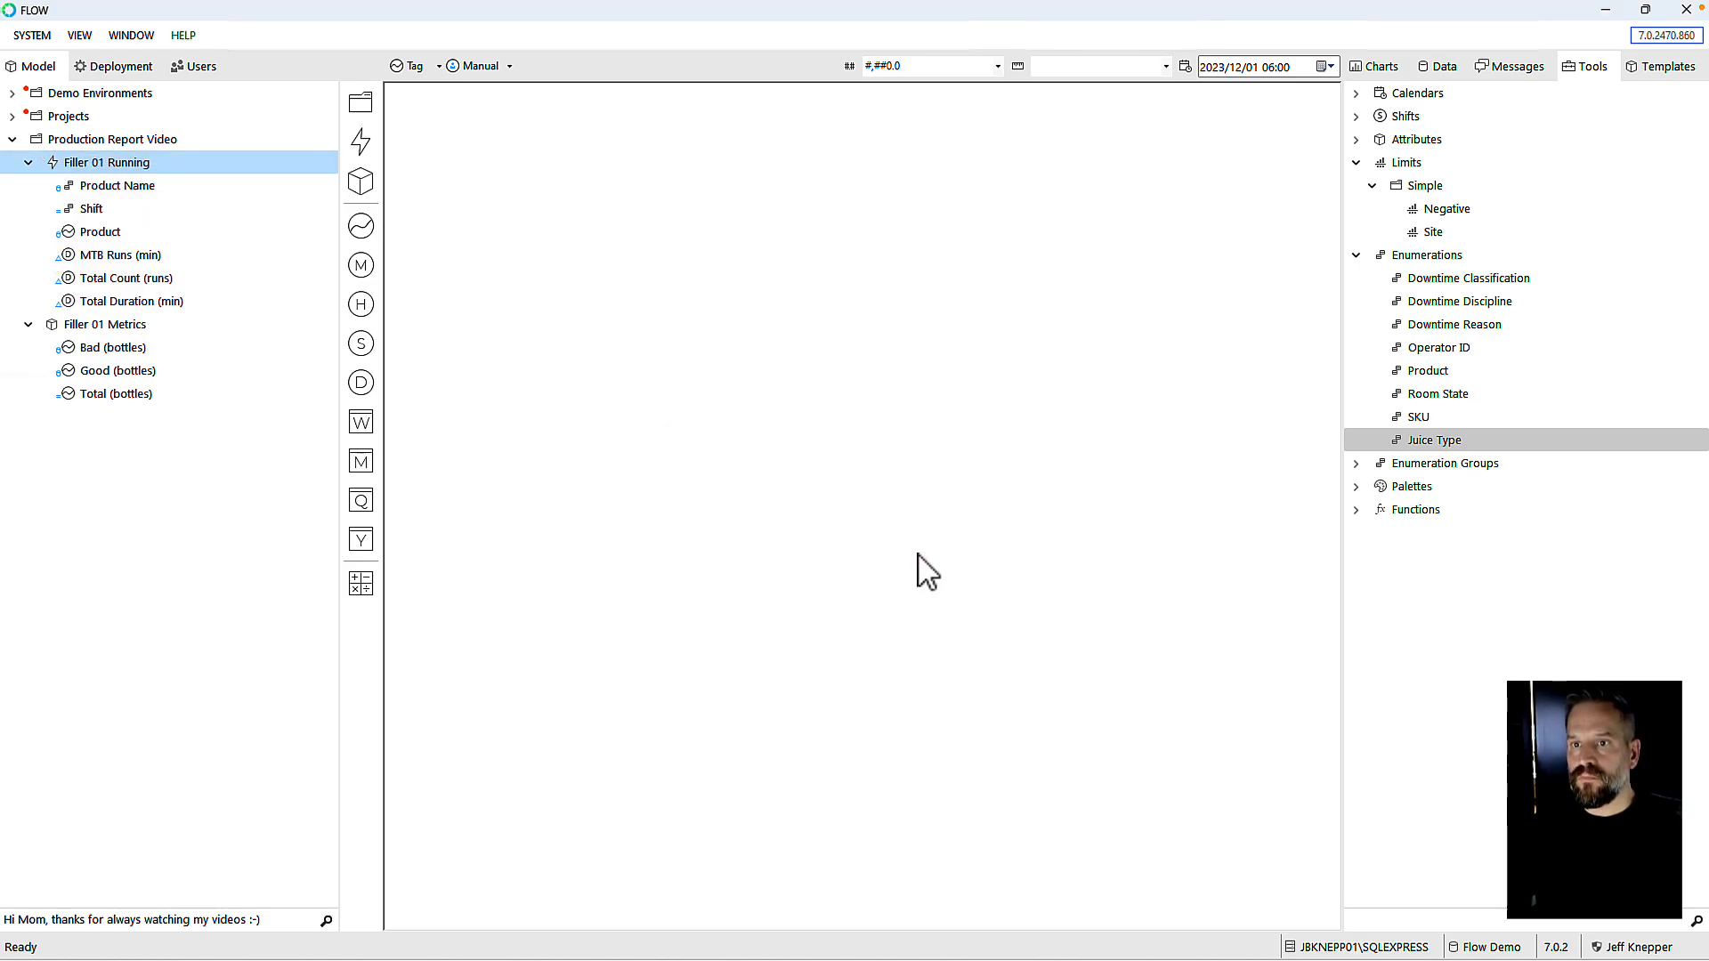
Step: Preview the Total (bottles) trend with the start date set to 2024-01-31, and close the measure
{"action": "mouse_move", "coordinate": [64, 398]}
{"action": "left_mouse_down"}
{"action": "mouse_move", "coordinate": [328, 335]}
{"action": "mouse_move", "coordinate": [160, 401]}
{"action": "mouse_move", "coordinate": [90, 402]}
{"action": "left_mouse_up"}
{"action": "double_click", "coordinate": [75, 401]}
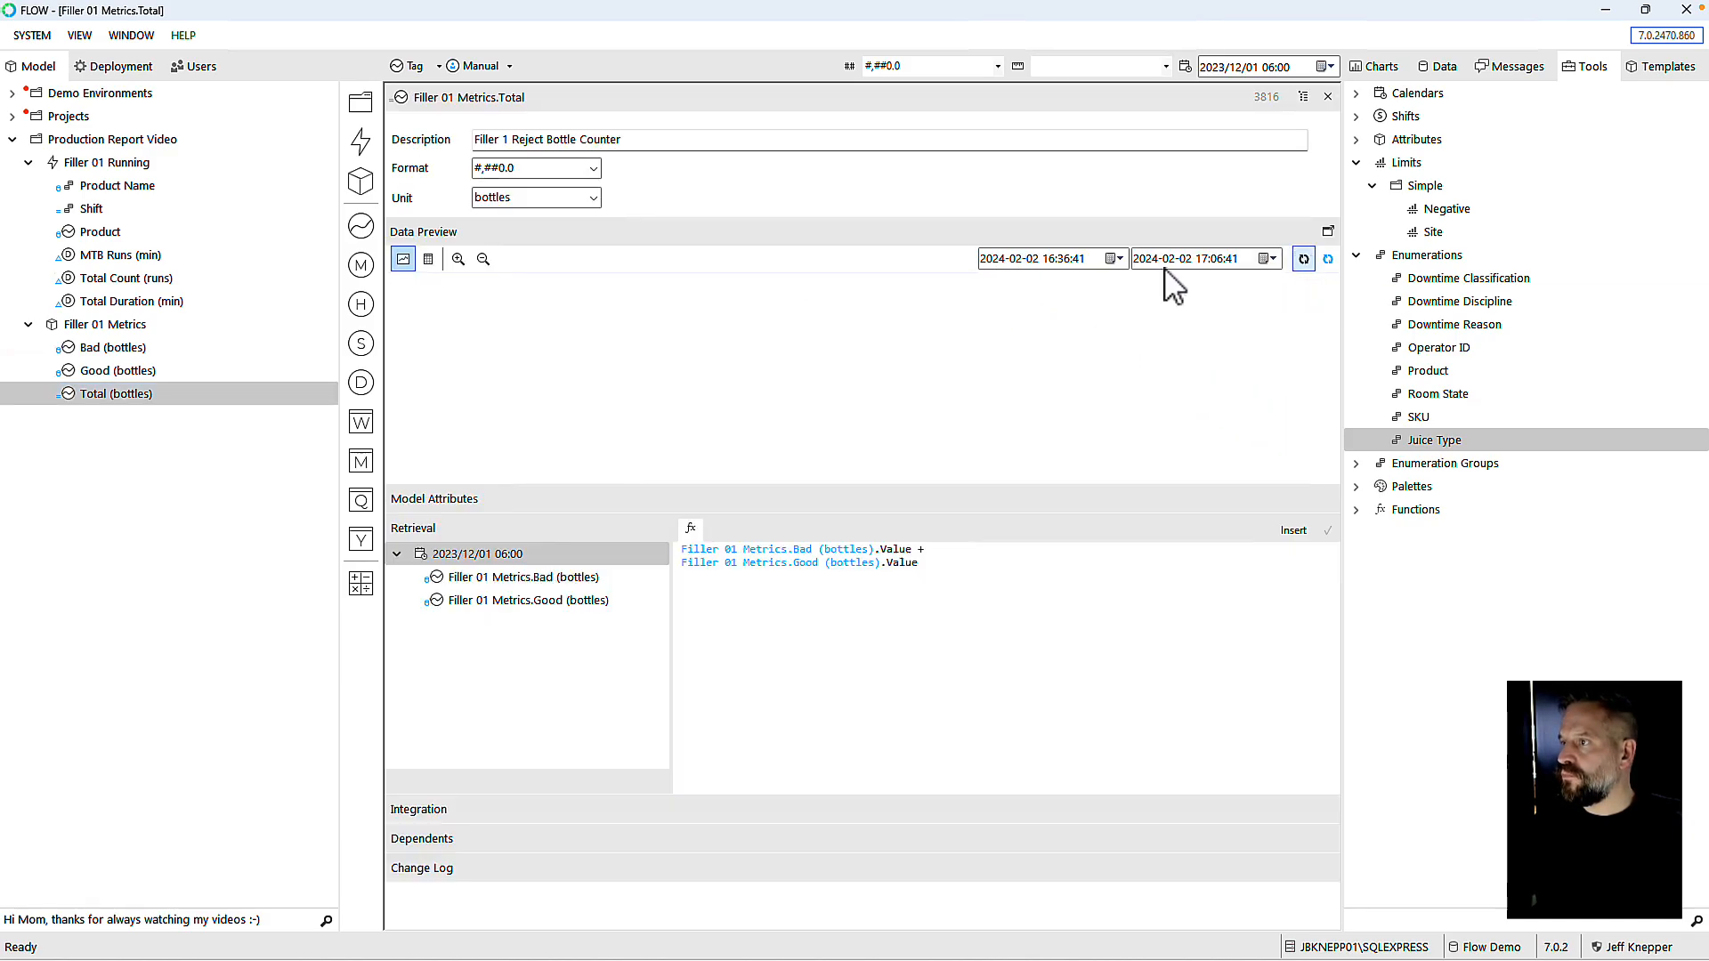
{"action": "left_click", "coordinate": [1114, 258]}
{"action": "left_click", "coordinate": [1084, 330]}
{"action": "left_click", "coordinate": [1301, 259]}
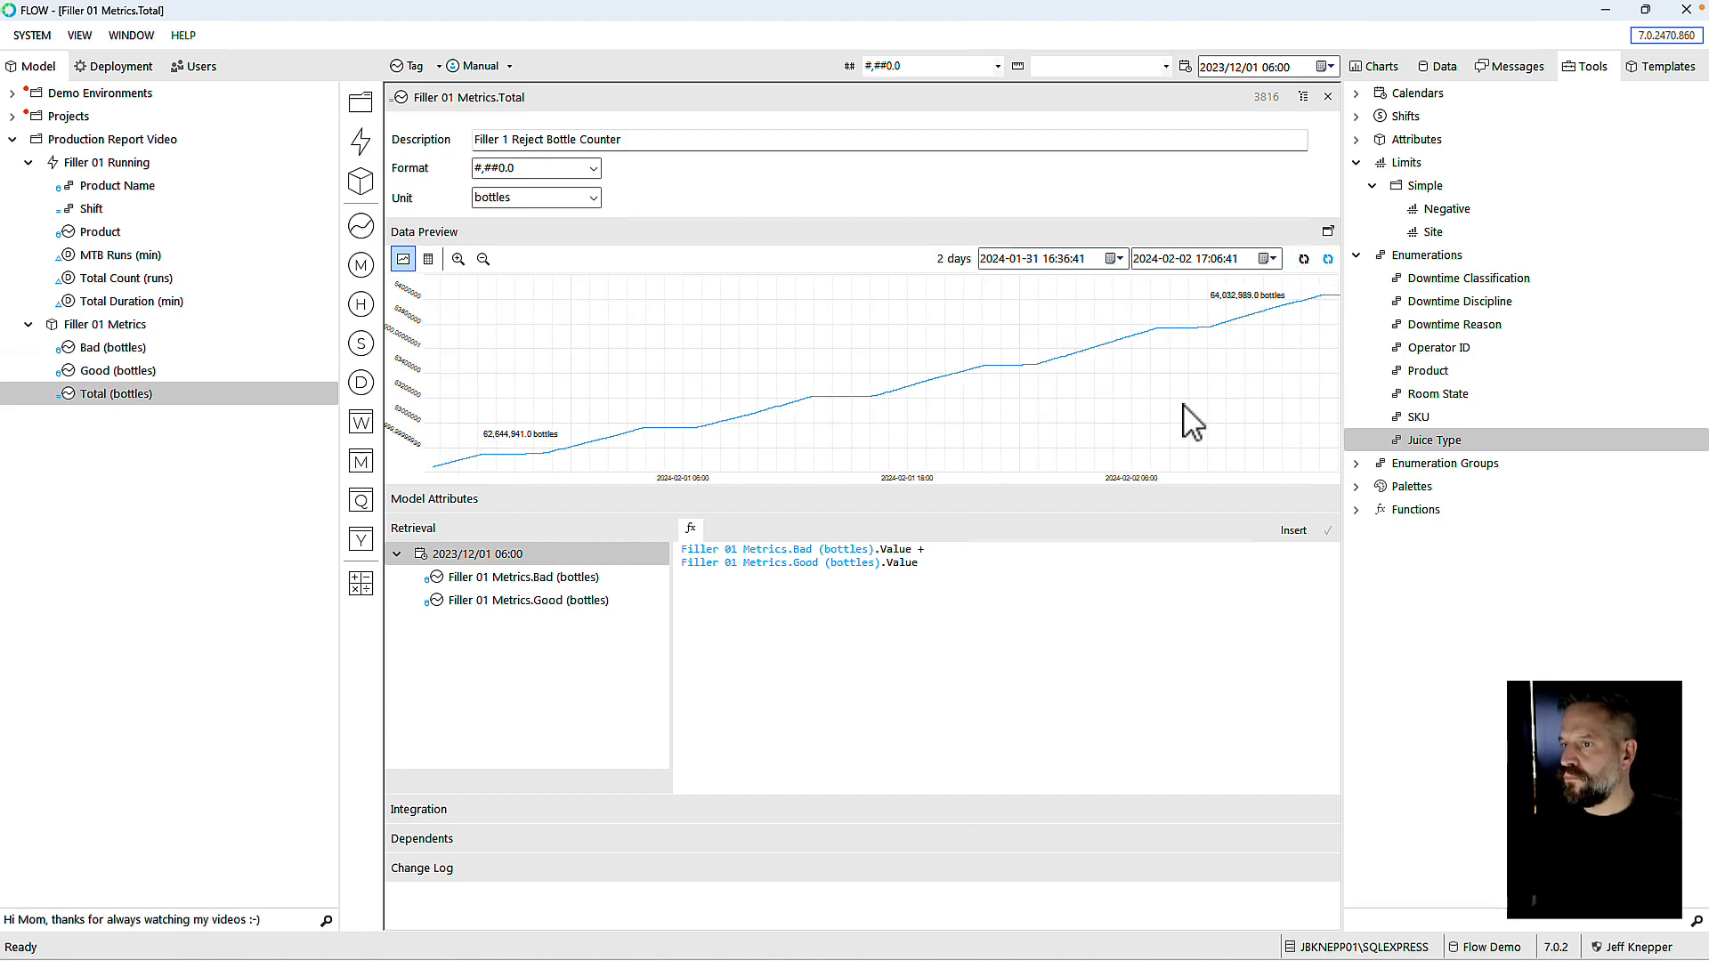
{"action": "left_click", "coordinate": [1327, 97]}
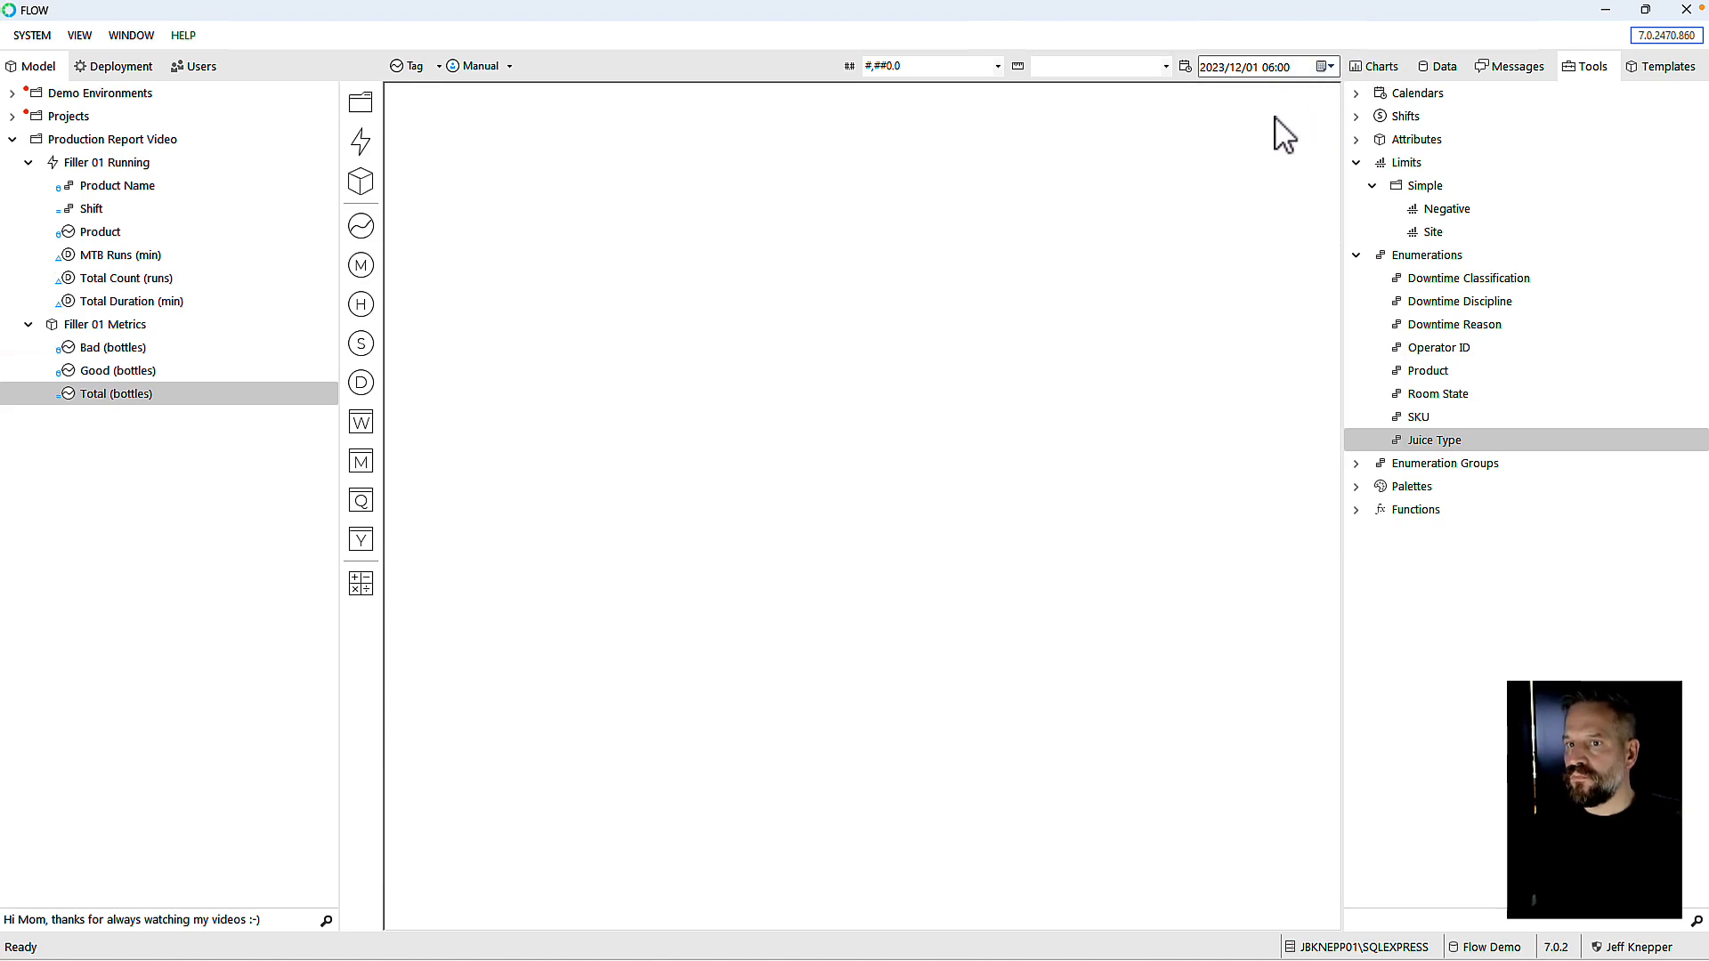
Step: Create an hourly measure from Total (bottles) in Filler 01 Metrics and name it 1h
{"action": "left_click", "coordinate": [71, 394]}
{"action": "left_click_drag", "start_coordinate": [98, 324], "coordinate": [115, 393]}
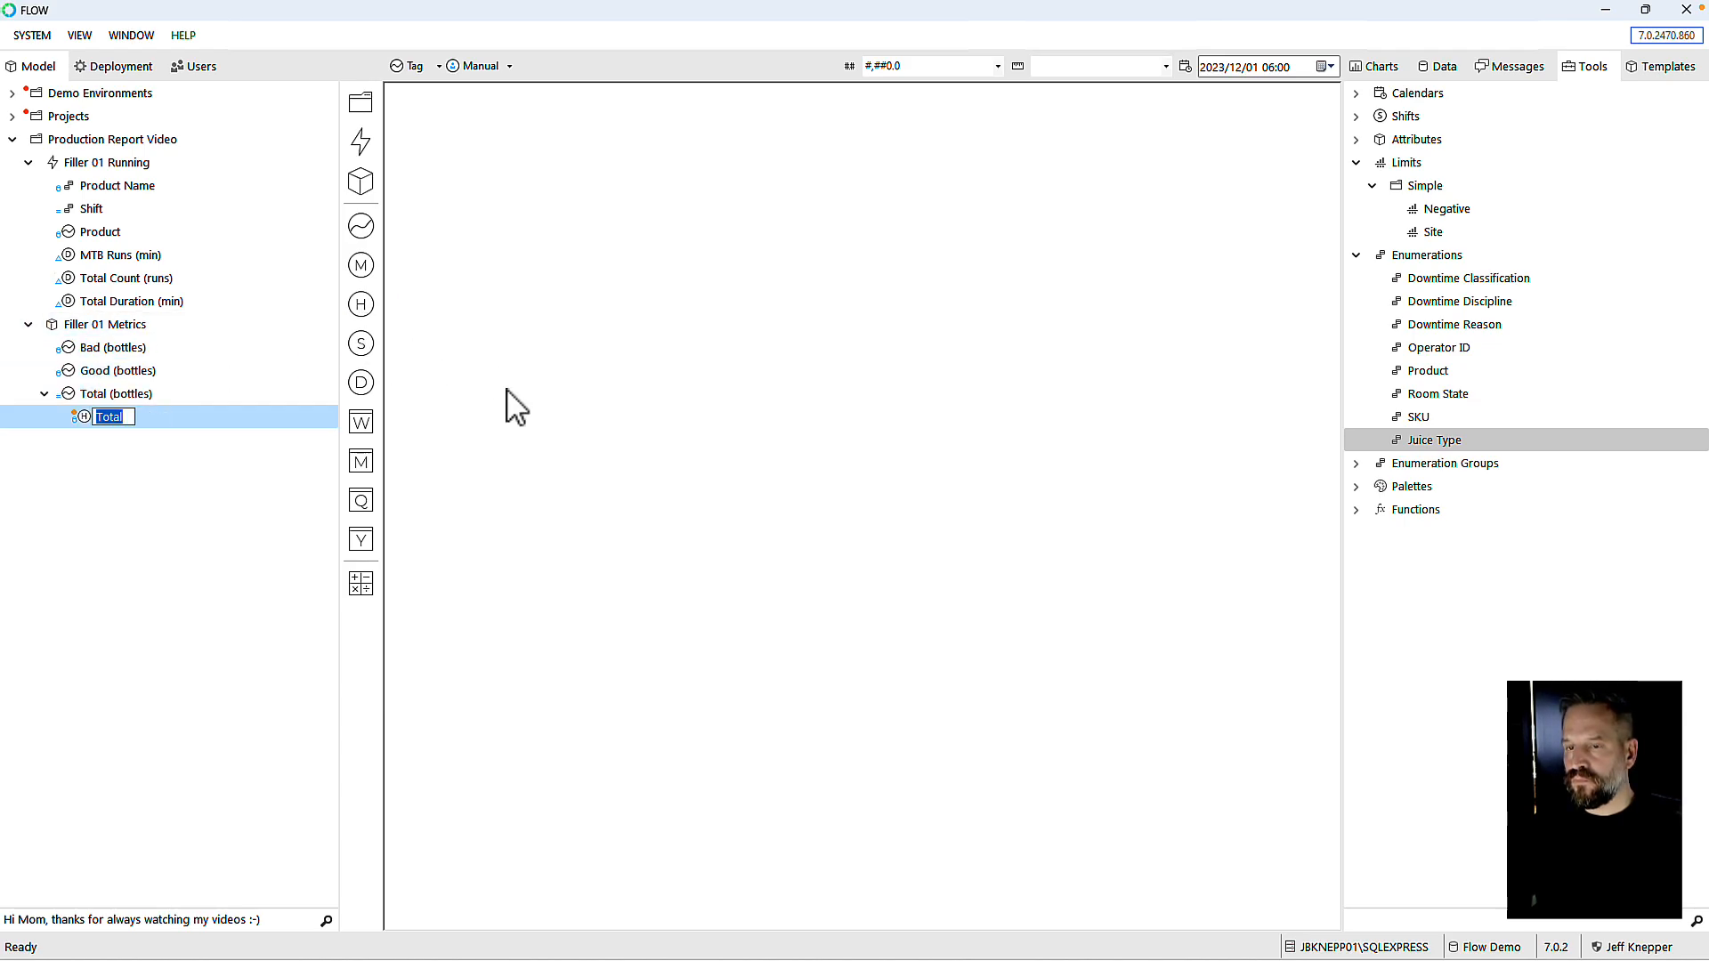
{"action": "type", "text": "1"}
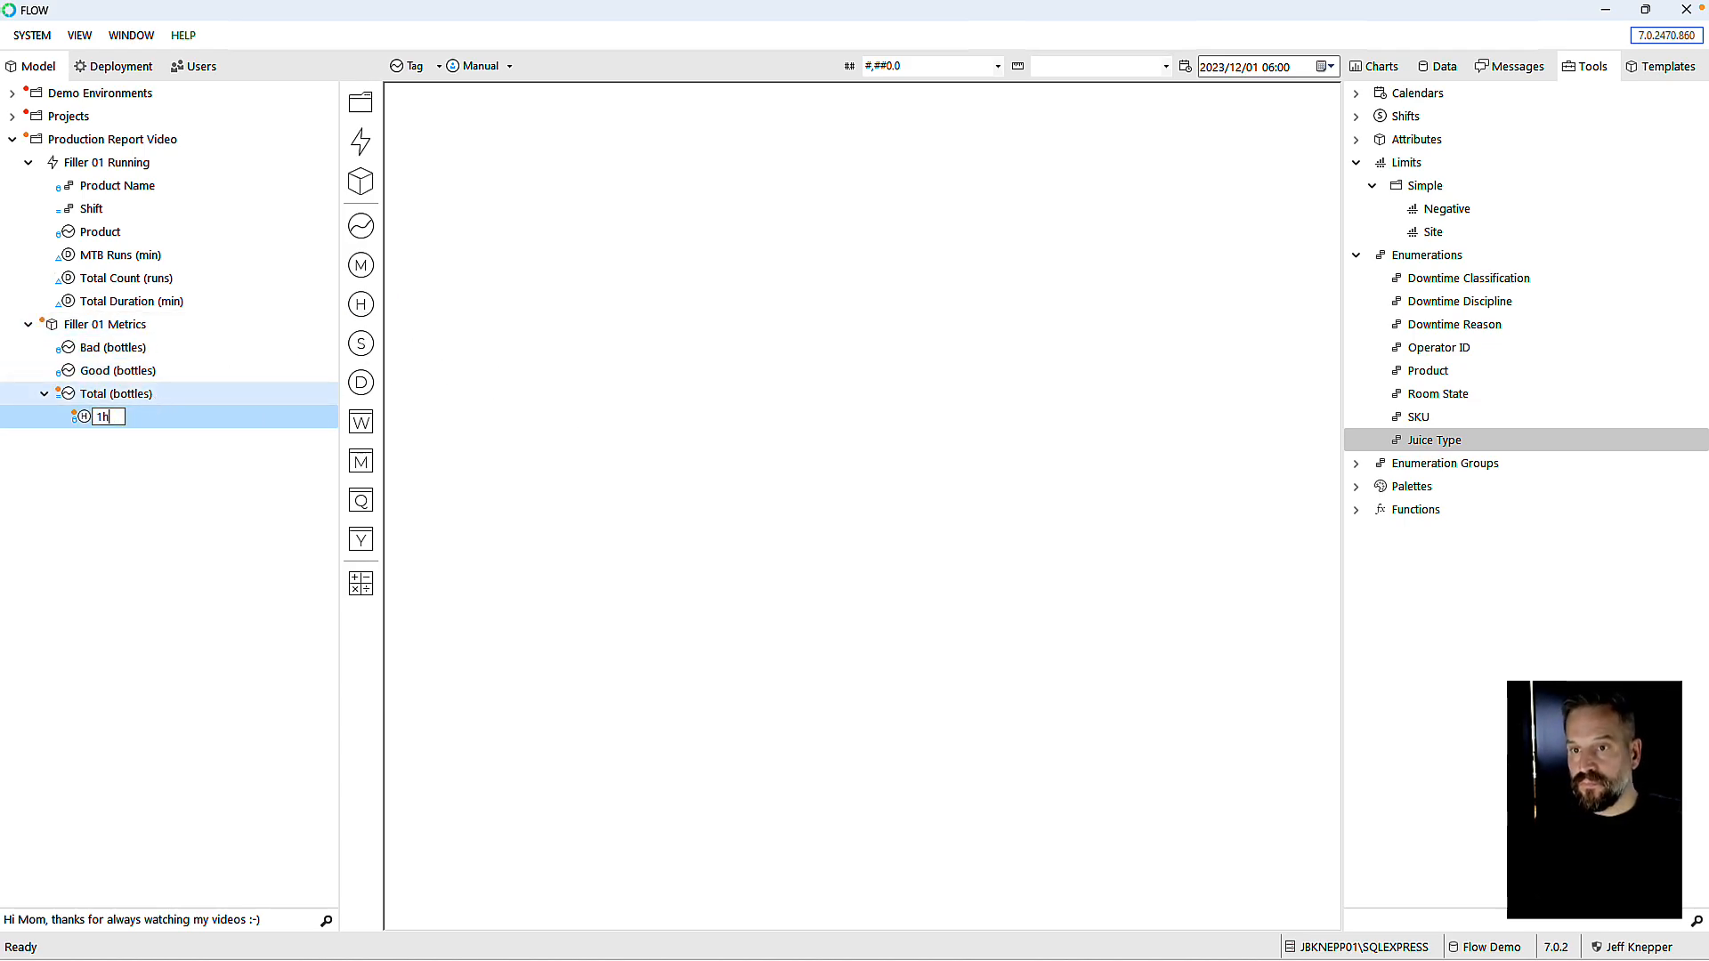
{"action": "type", "text": "h"}
{"action": "key", "text": "Return"}
Step: Open the 1h (bottles) measure and set its number format to #,##0
{"action": "double_click", "coordinate": [84, 417]}
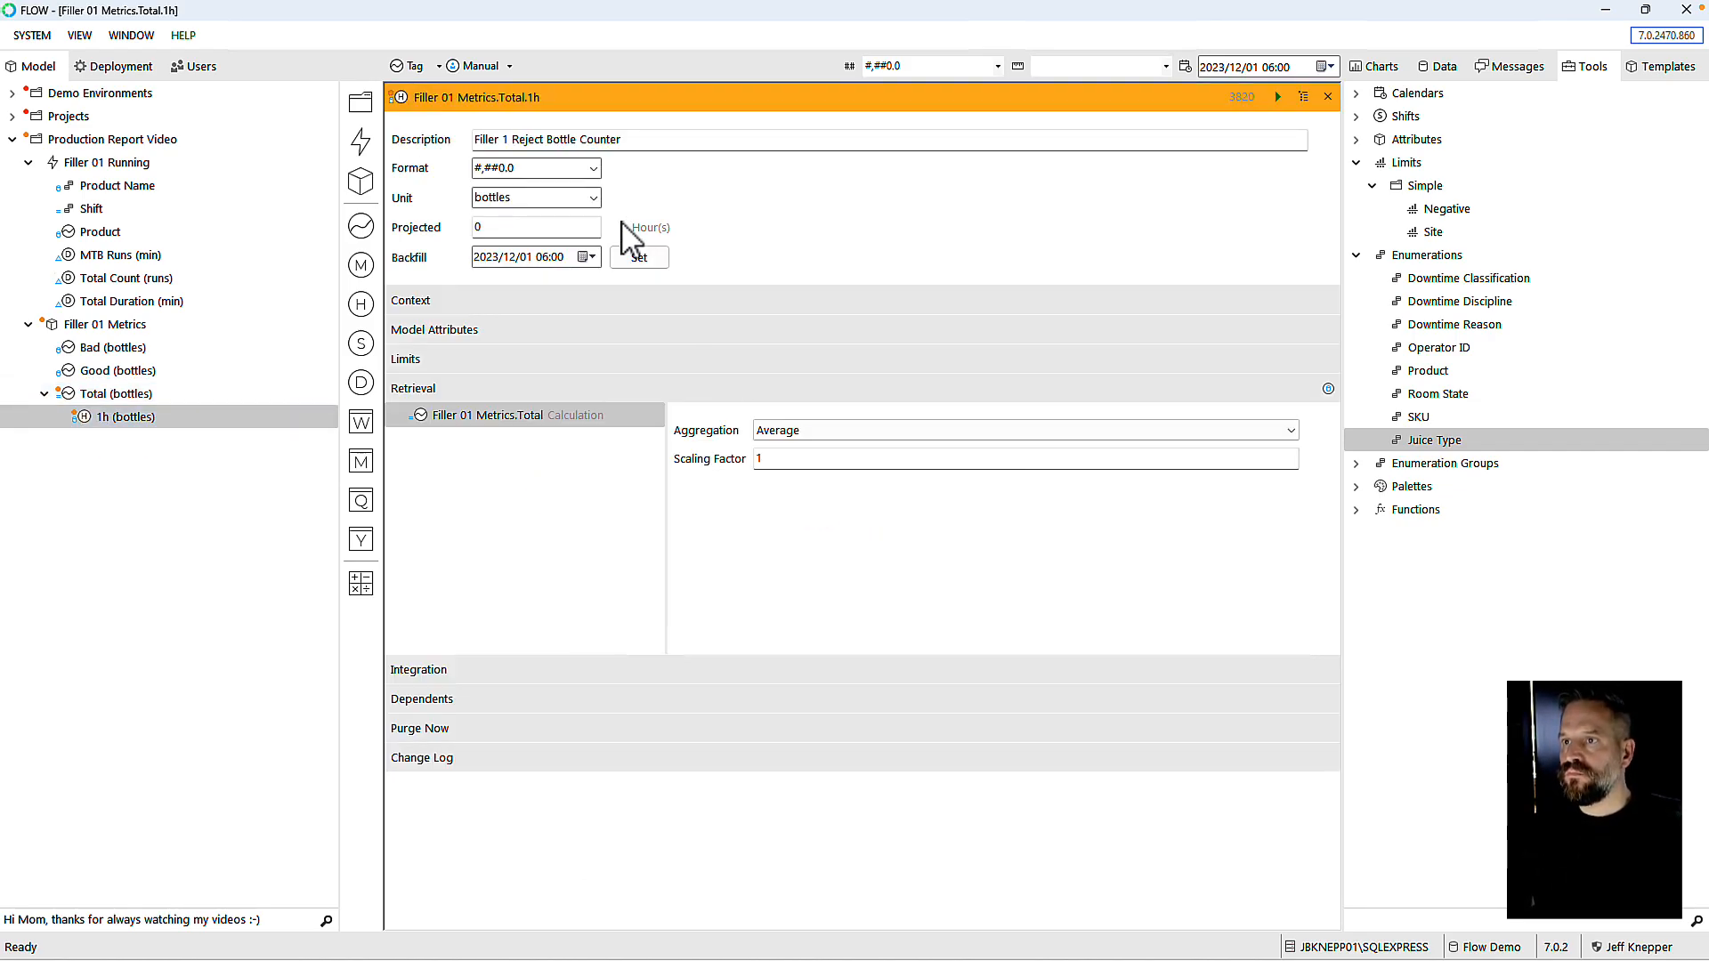
{"action": "left_click", "coordinate": [592, 169]}
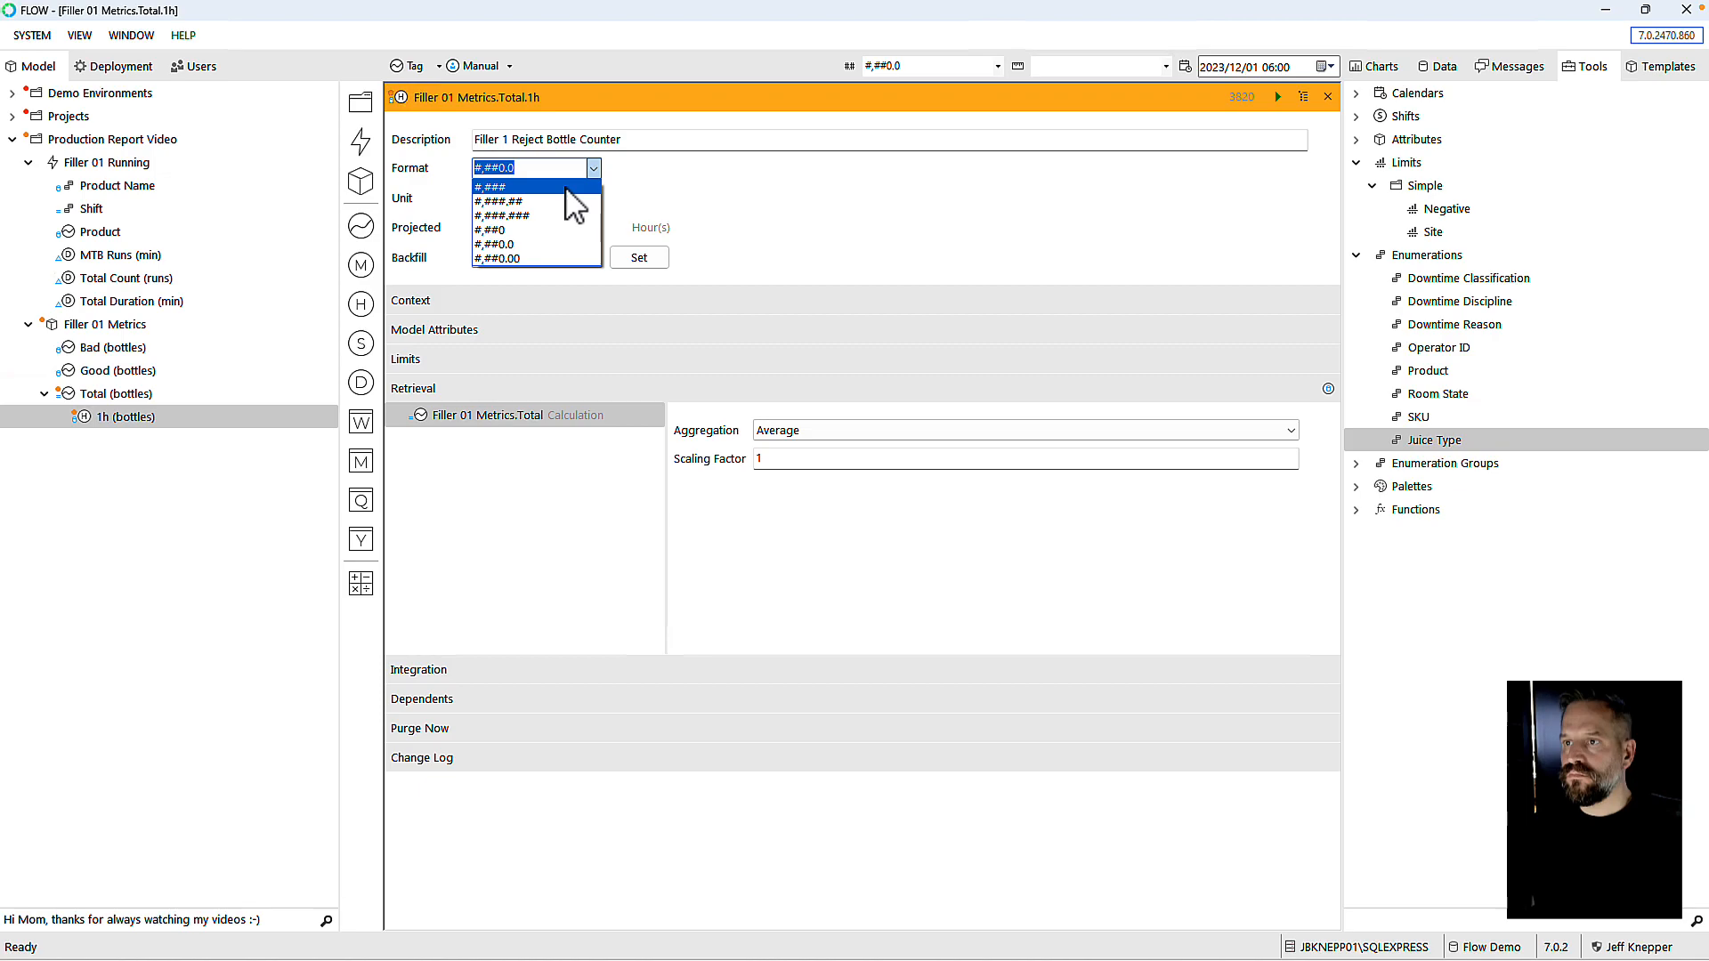
{"action": "left_click", "coordinate": [561, 230]}
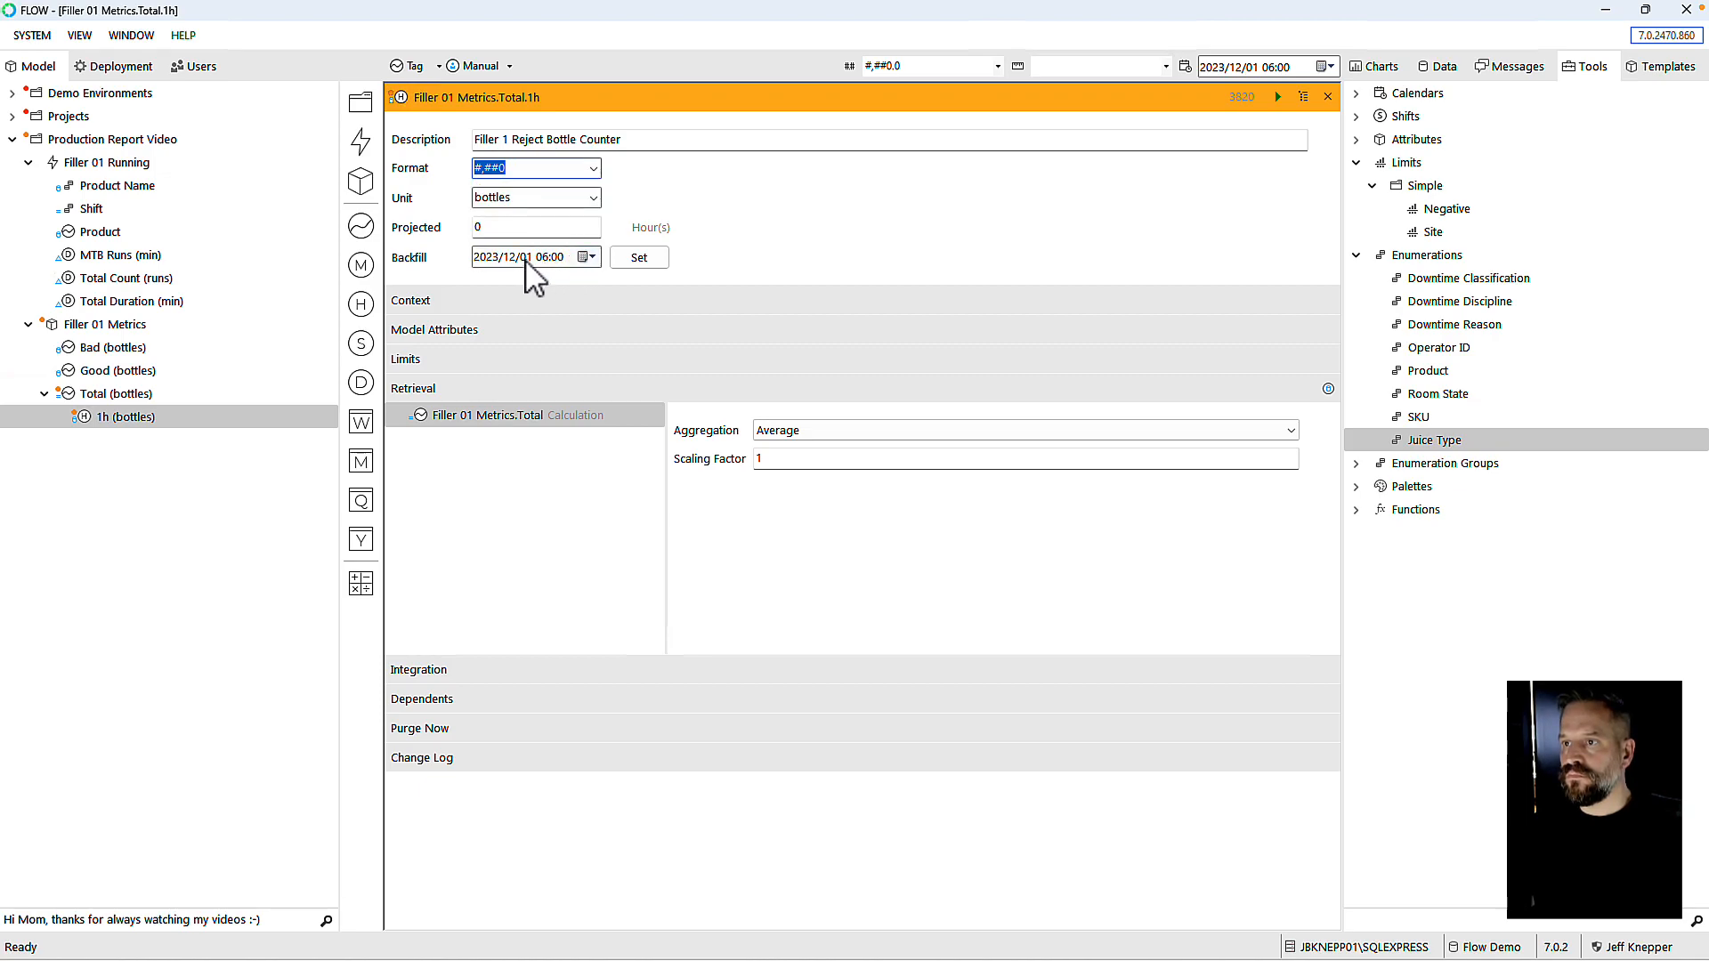
Step: Add the Filler 01 Running event to the 1h measure's context, including its Product Name attribute
{"action": "left_click", "coordinate": [458, 302]}
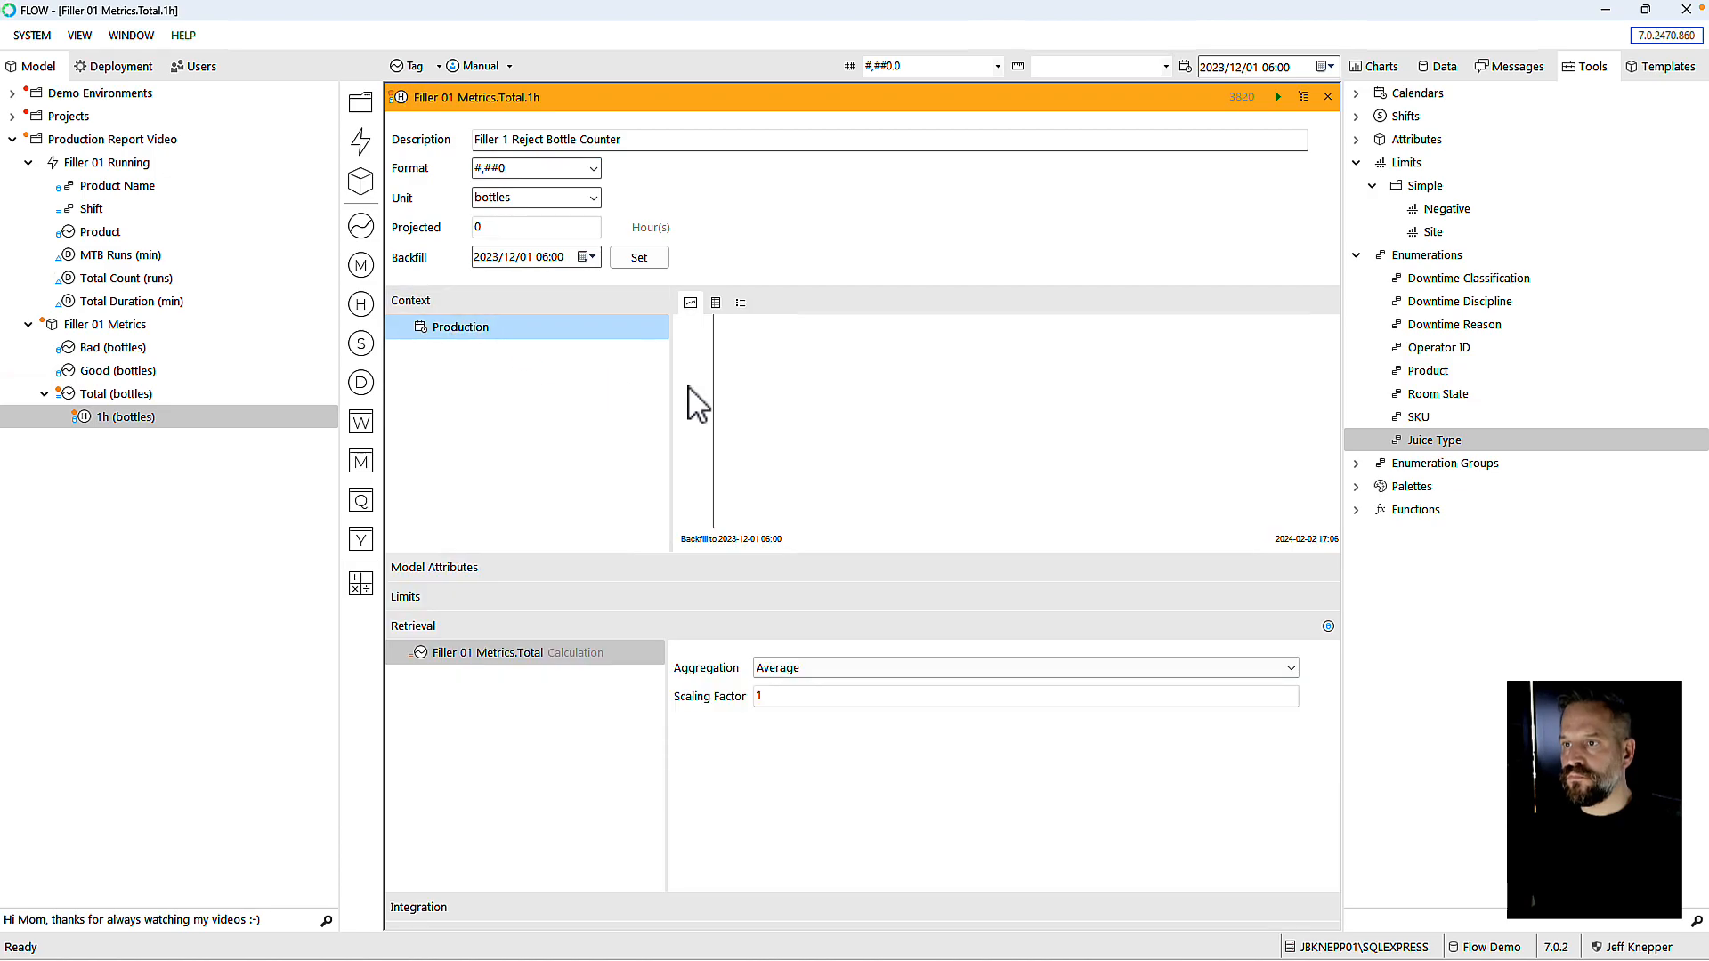
{"action": "left_click_drag", "start_coordinate": [124, 278], "coordinate": [438, 370]}
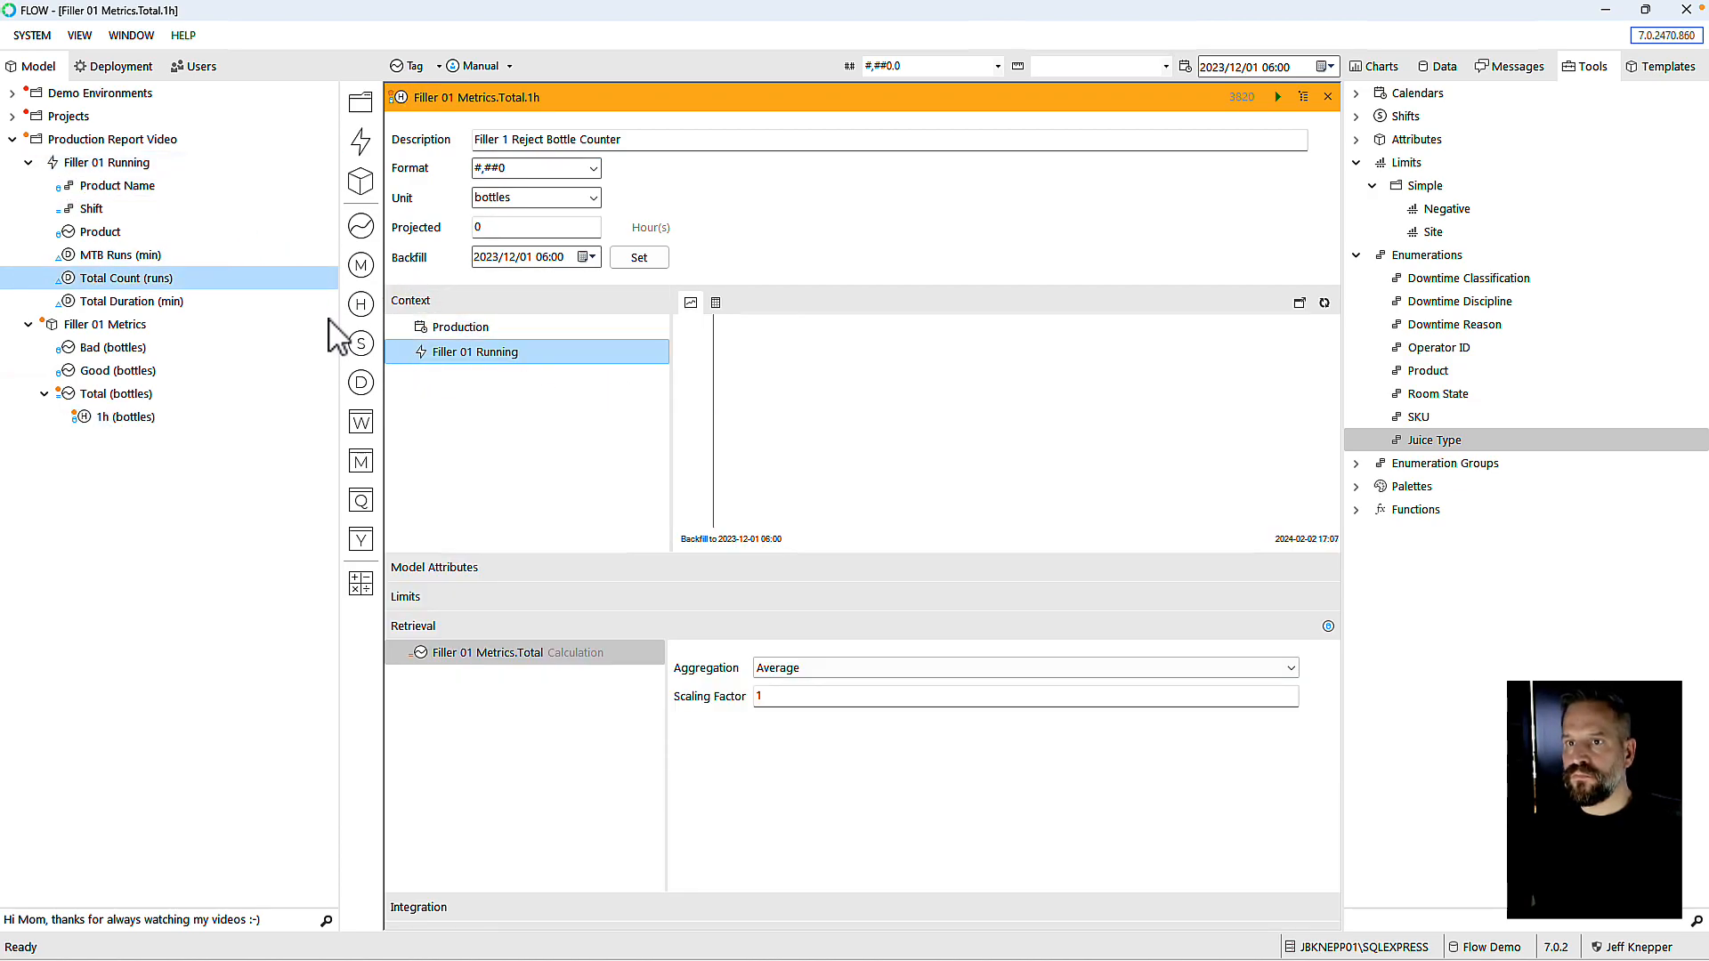
{"action": "left_click_drag", "start_coordinate": [132, 301], "coordinate": [448, 357]}
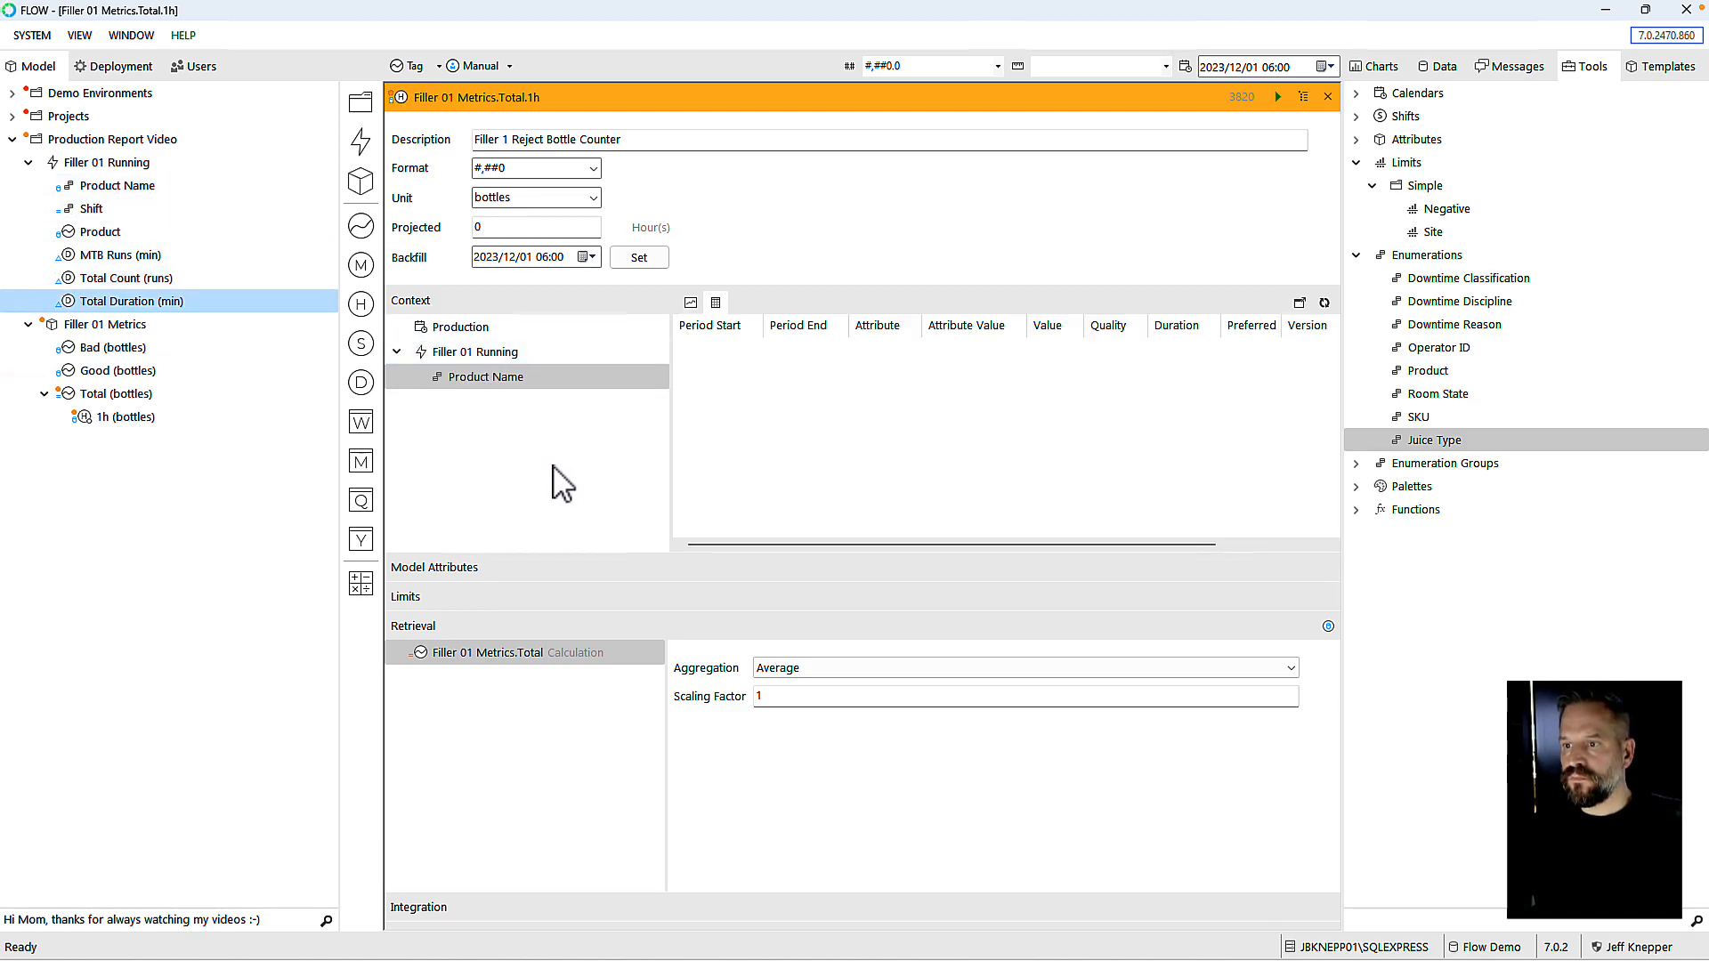
Step: Add the Site limit to the Production calendar in the 1h measure's limits
{"action": "left_click", "coordinate": [525, 600]}
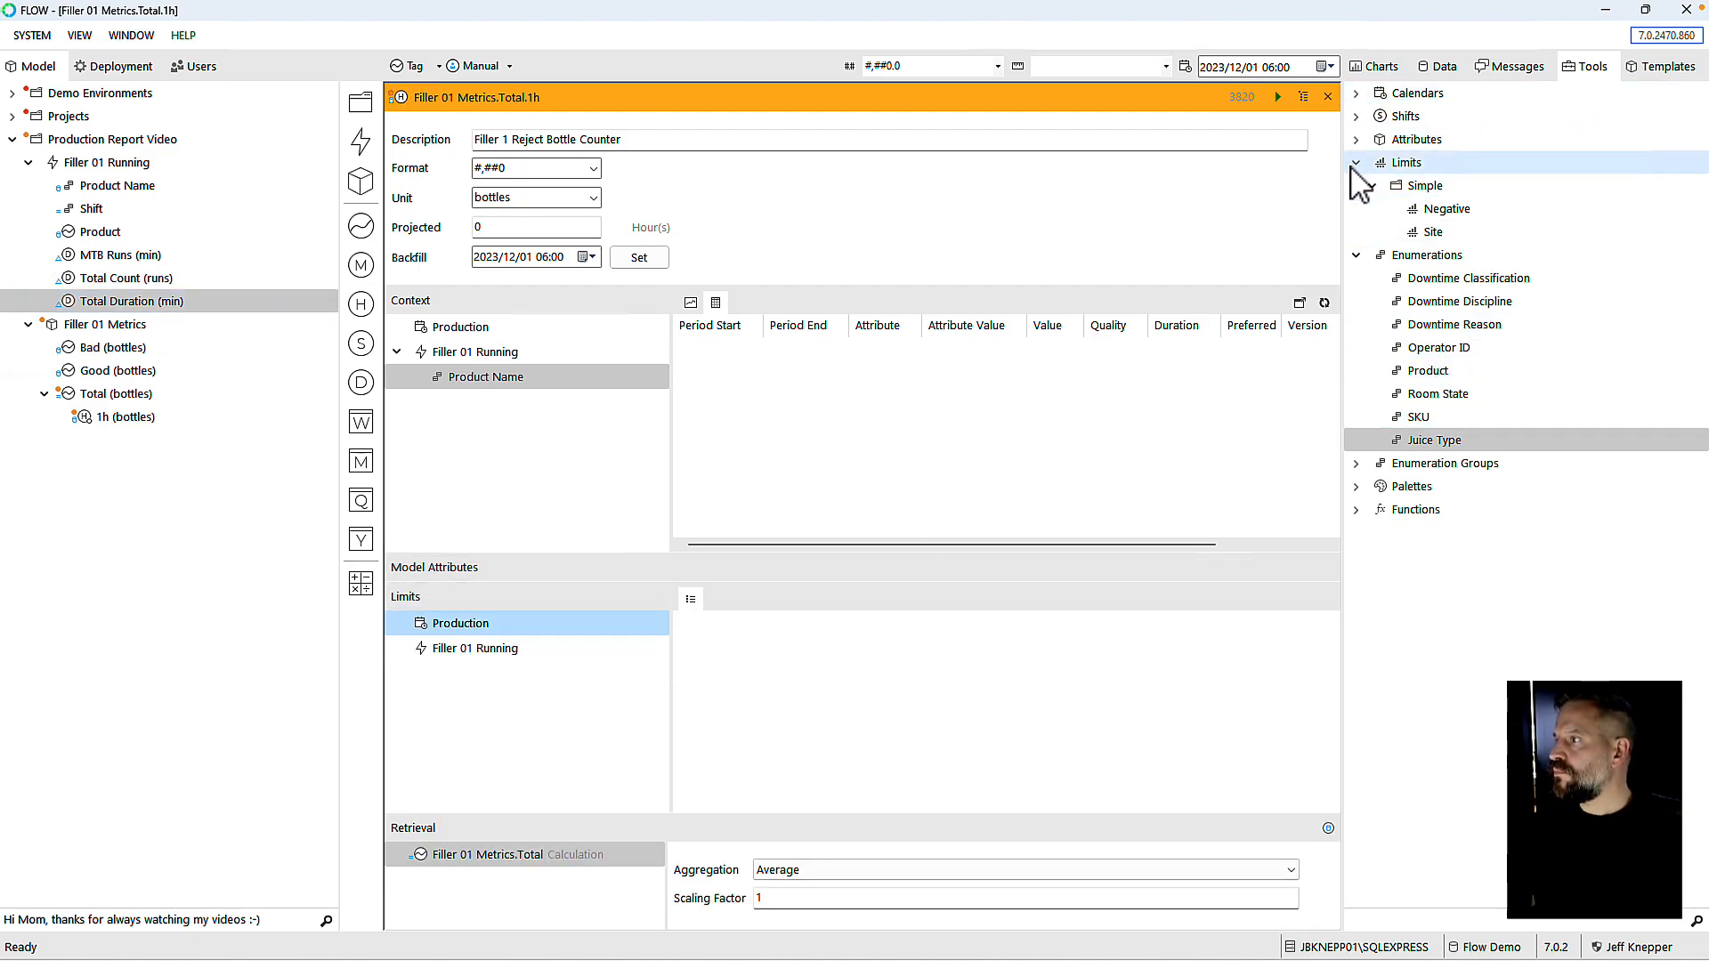
{"action": "left_click", "coordinate": [1356, 256]}
{"action": "left_click_drag", "start_coordinate": [1430, 232], "coordinate": [467, 626]}
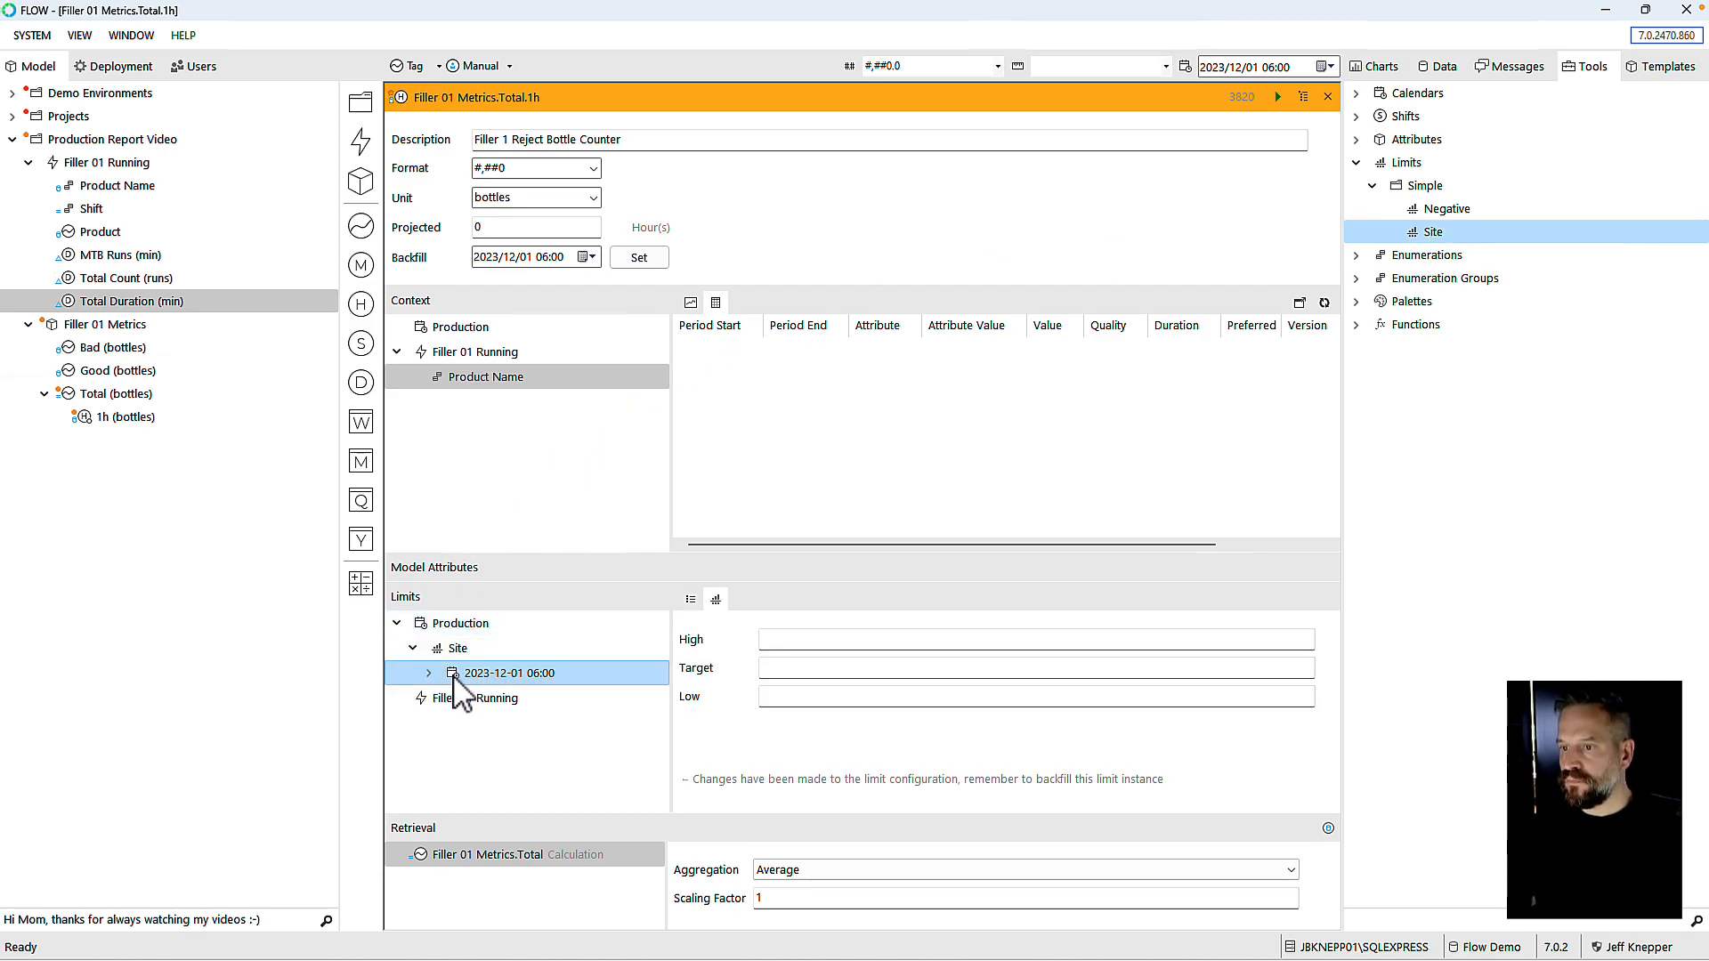
{"action": "left_click", "coordinate": [442, 598]}
Step: Set the 1h measure's retrieval aggregation to Counter, and close the measure
{"action": "left_click", "coordinate": [824, 670]}
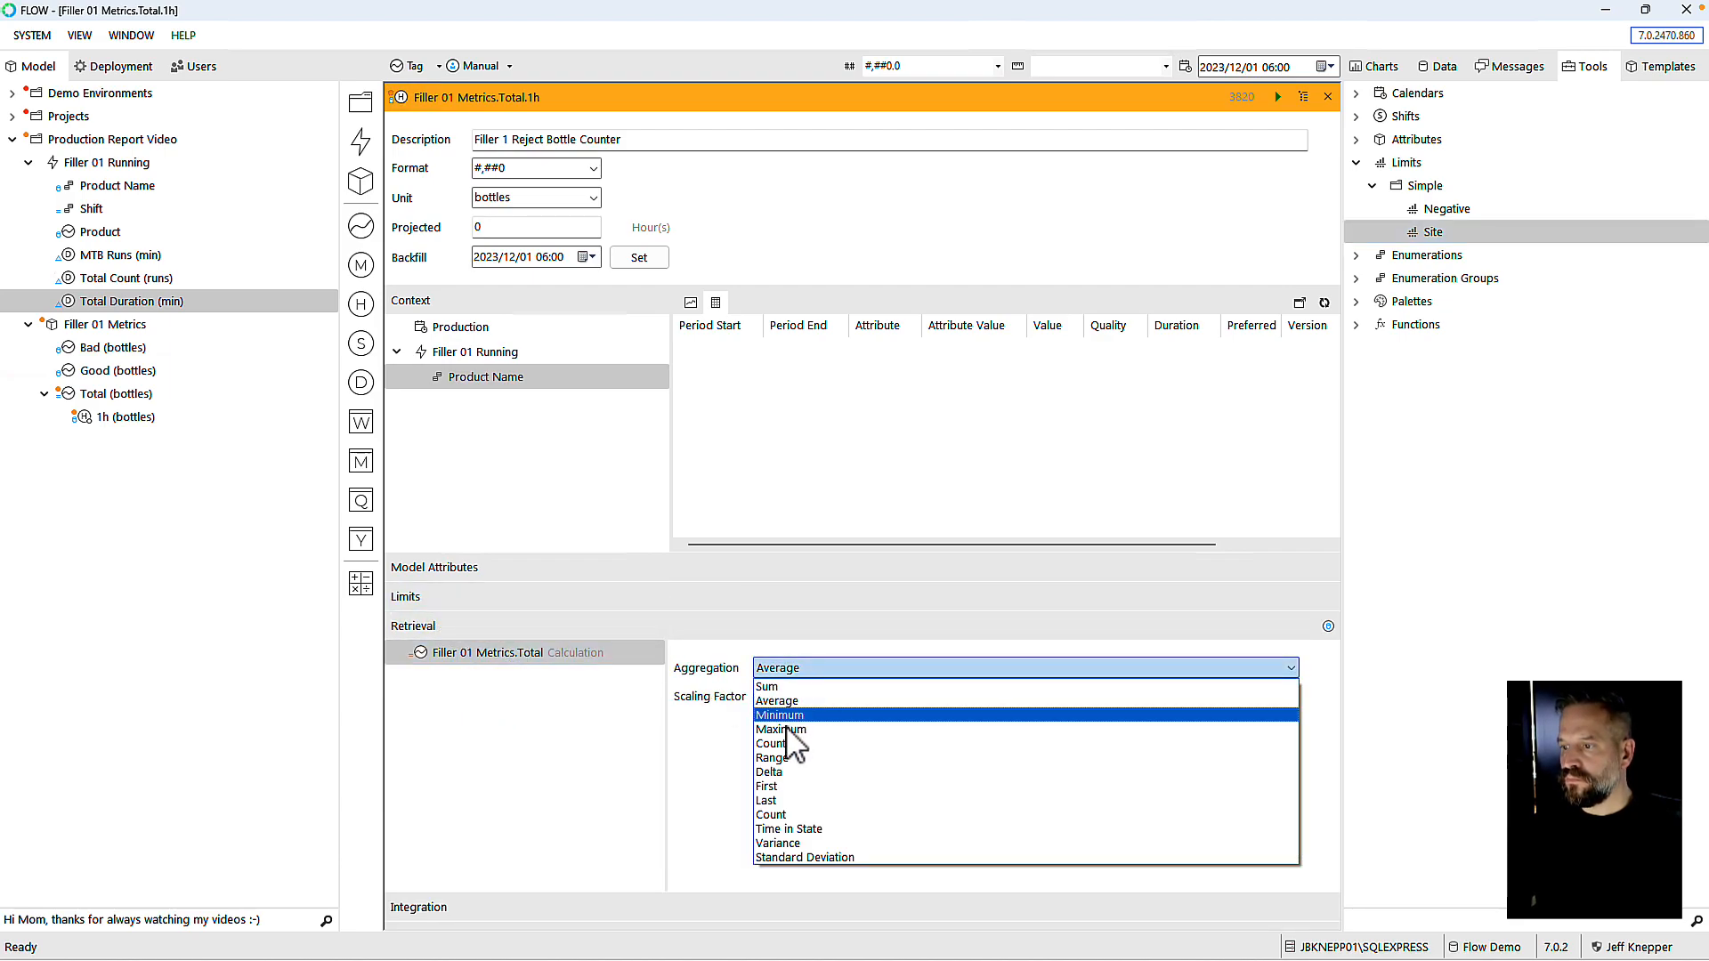
{"action": "left_click", "coordinate": [784, 744]}
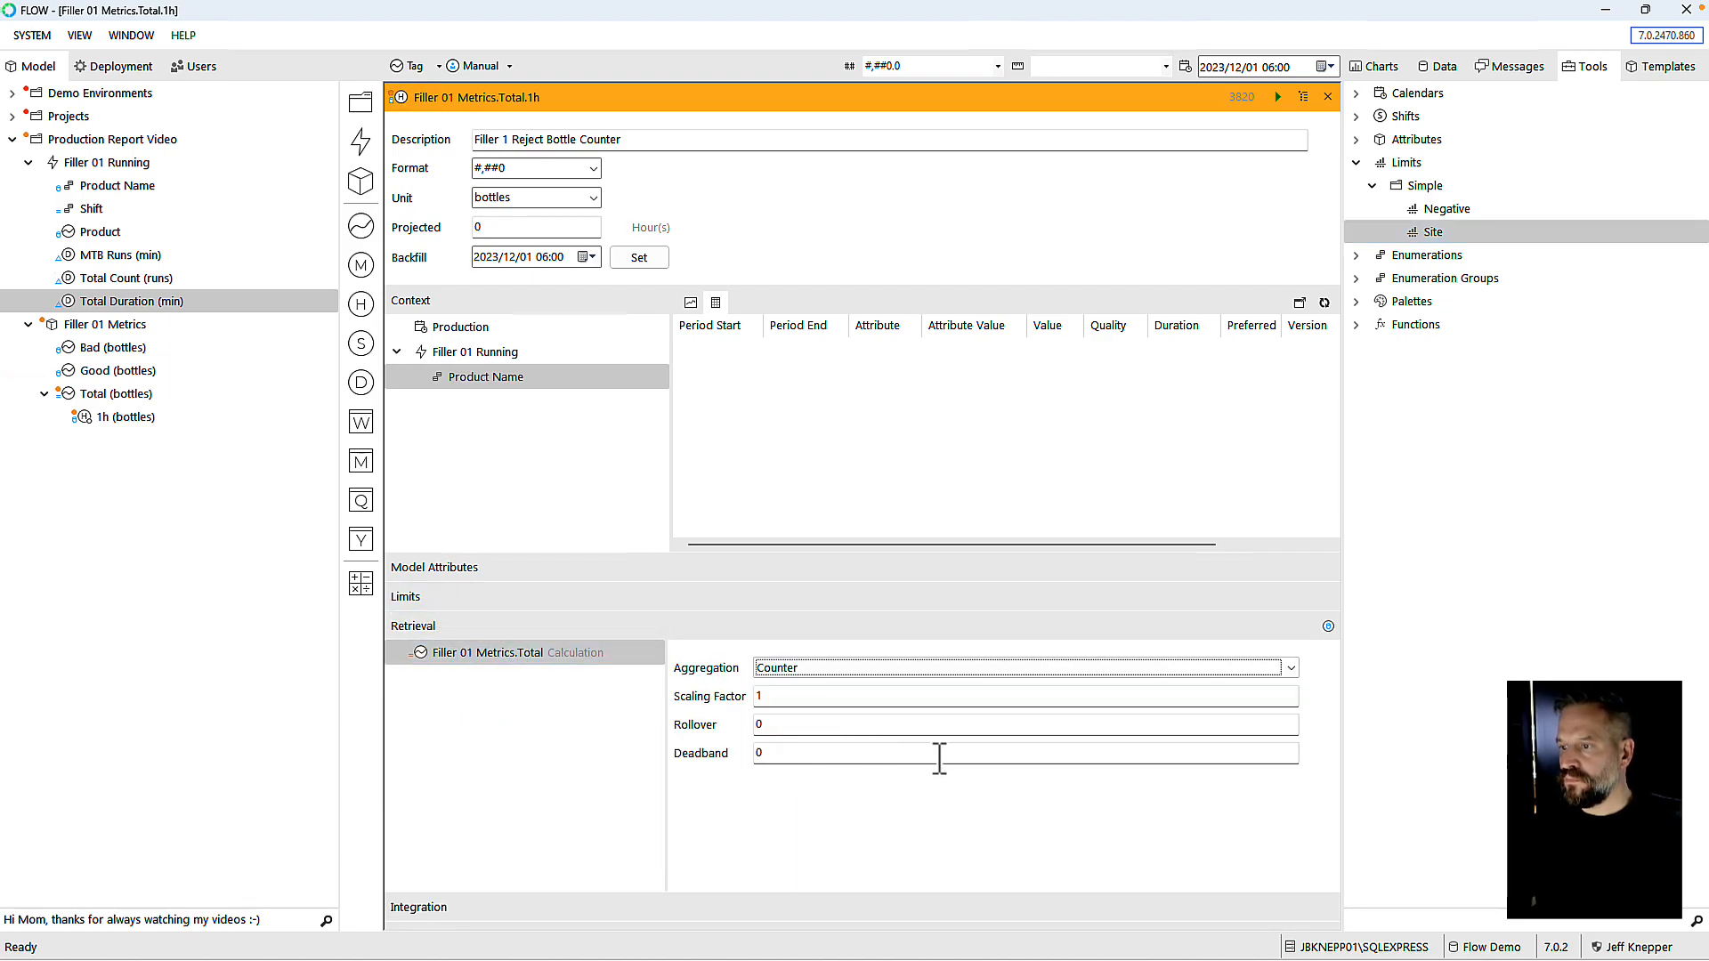
{"action": "left_click", "coordinate": [1328, 97]}
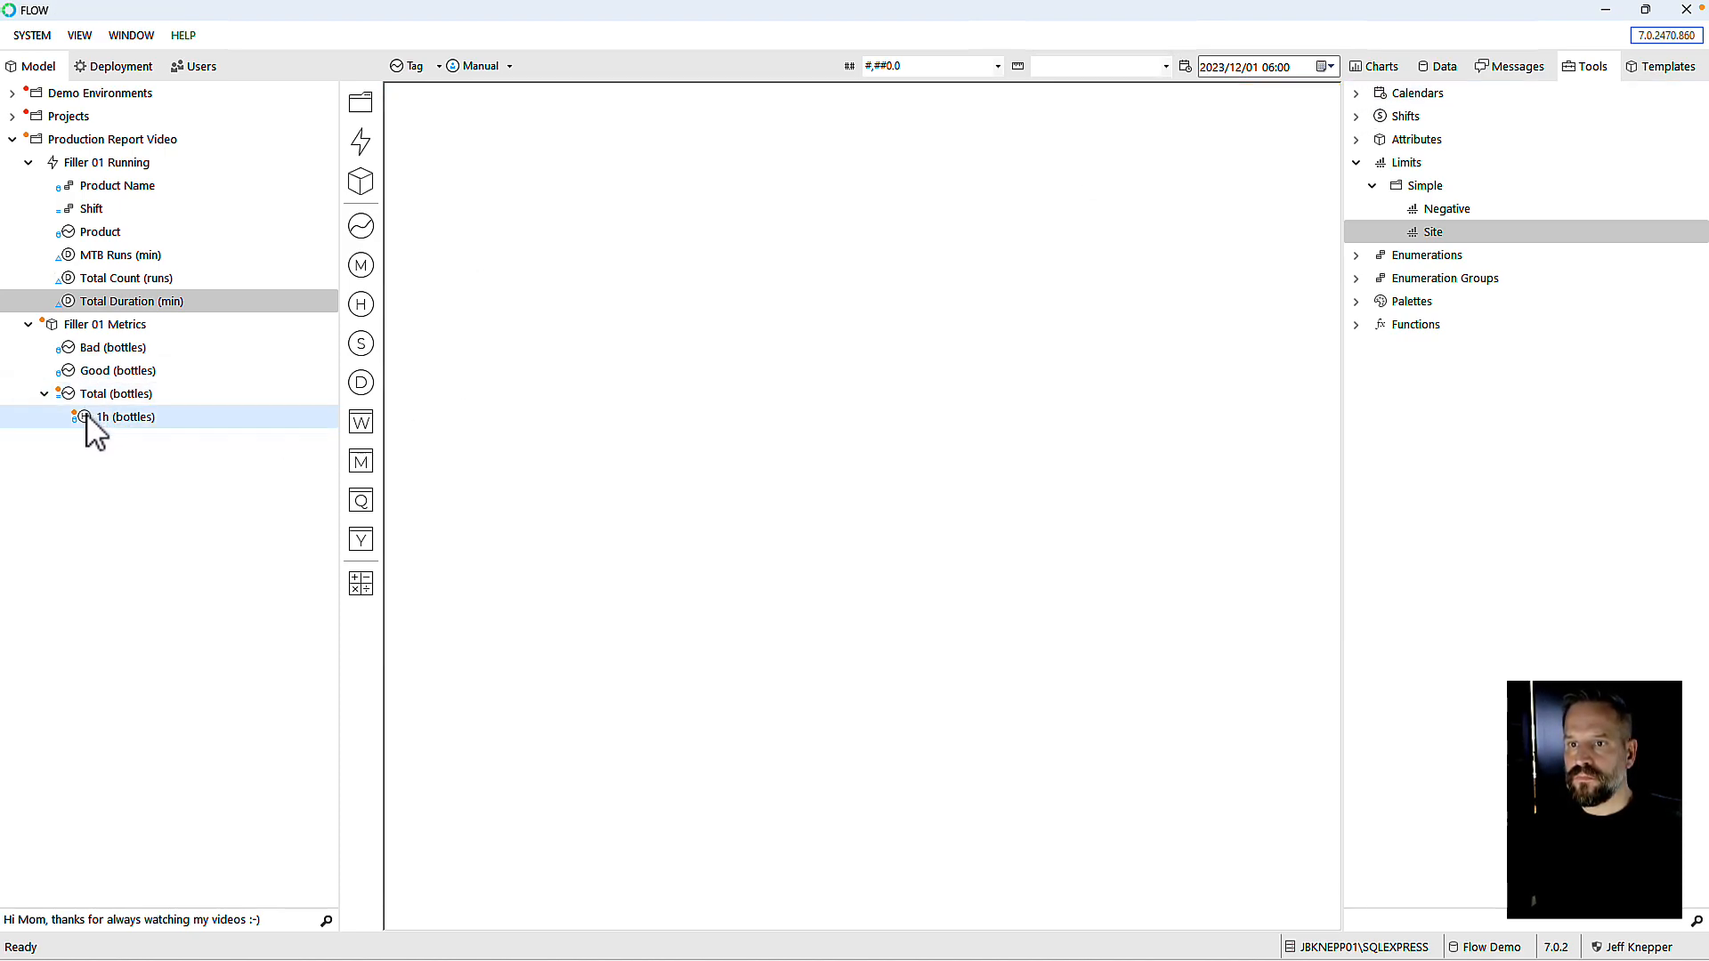
Step: Create the cumulative hourly measures STD, DTD and WTD under 1h (bottles), keeping their default names
{"action": "left_click_drag", "start_coordinate": [124, 301], "coordinate": [69, 425]}
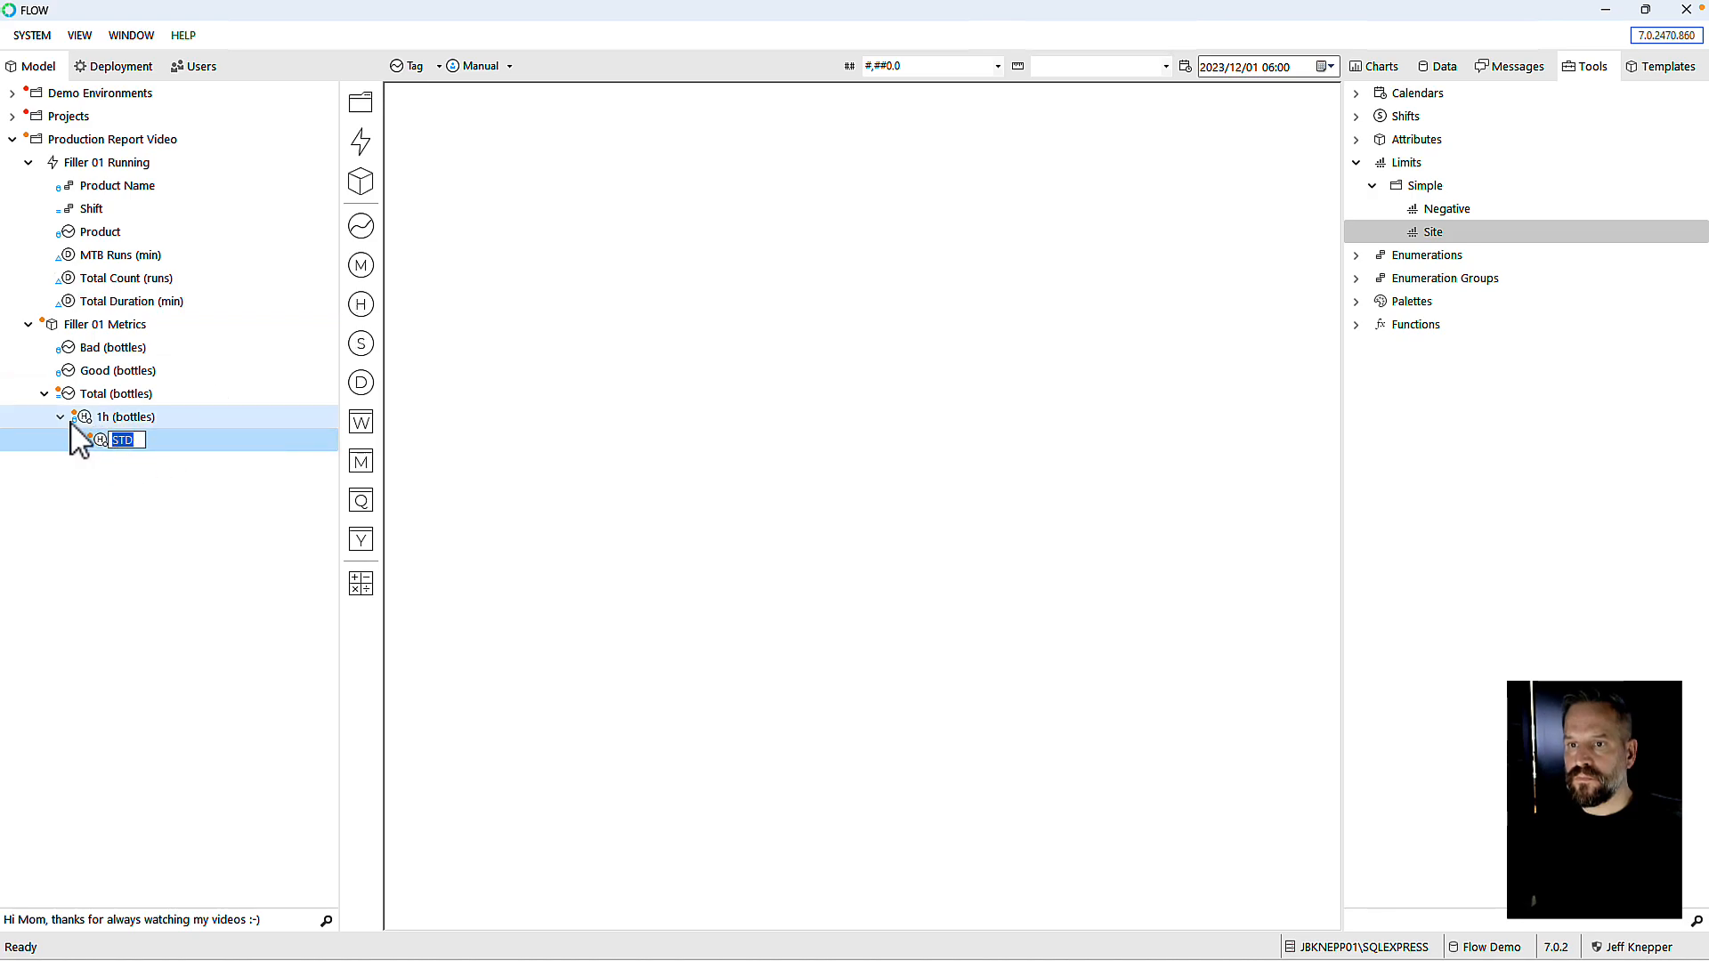
{"action": "left_click_drag", "start_coordinate": [113, 347], "coordinate": [147, 414]}
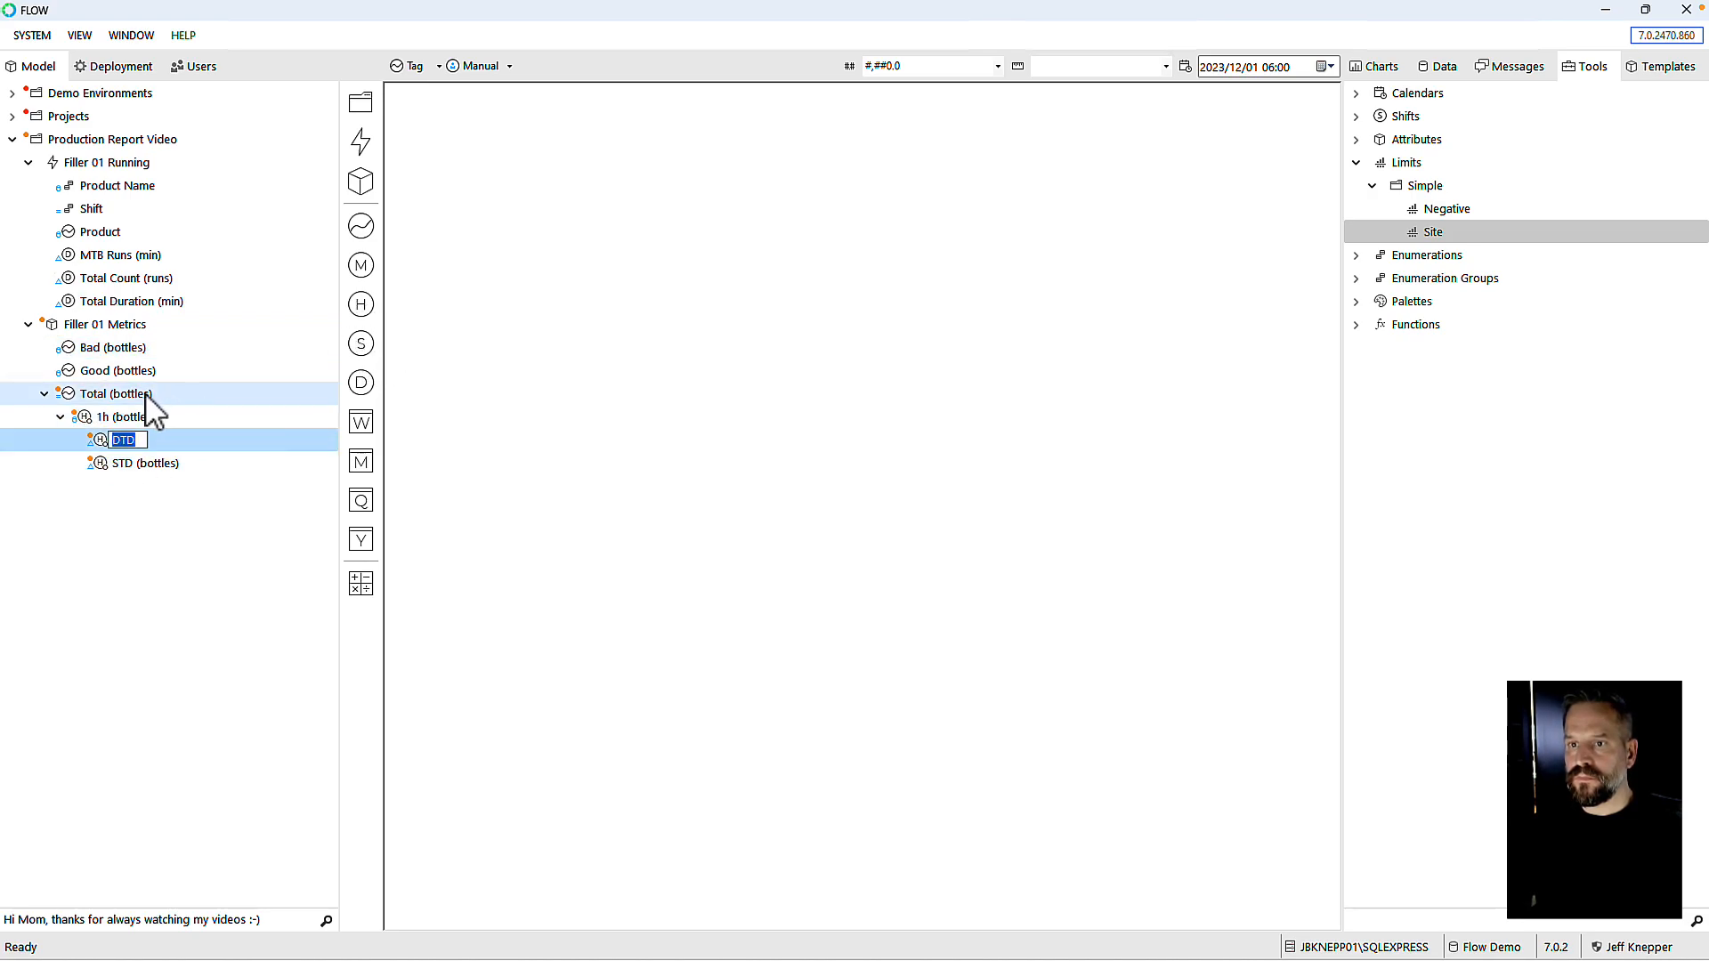
{"action": "key", "text": "Return"}
{"action": "left_click_drag", "start_coordinate": [311, 326], "coordinate": [165, 416]}
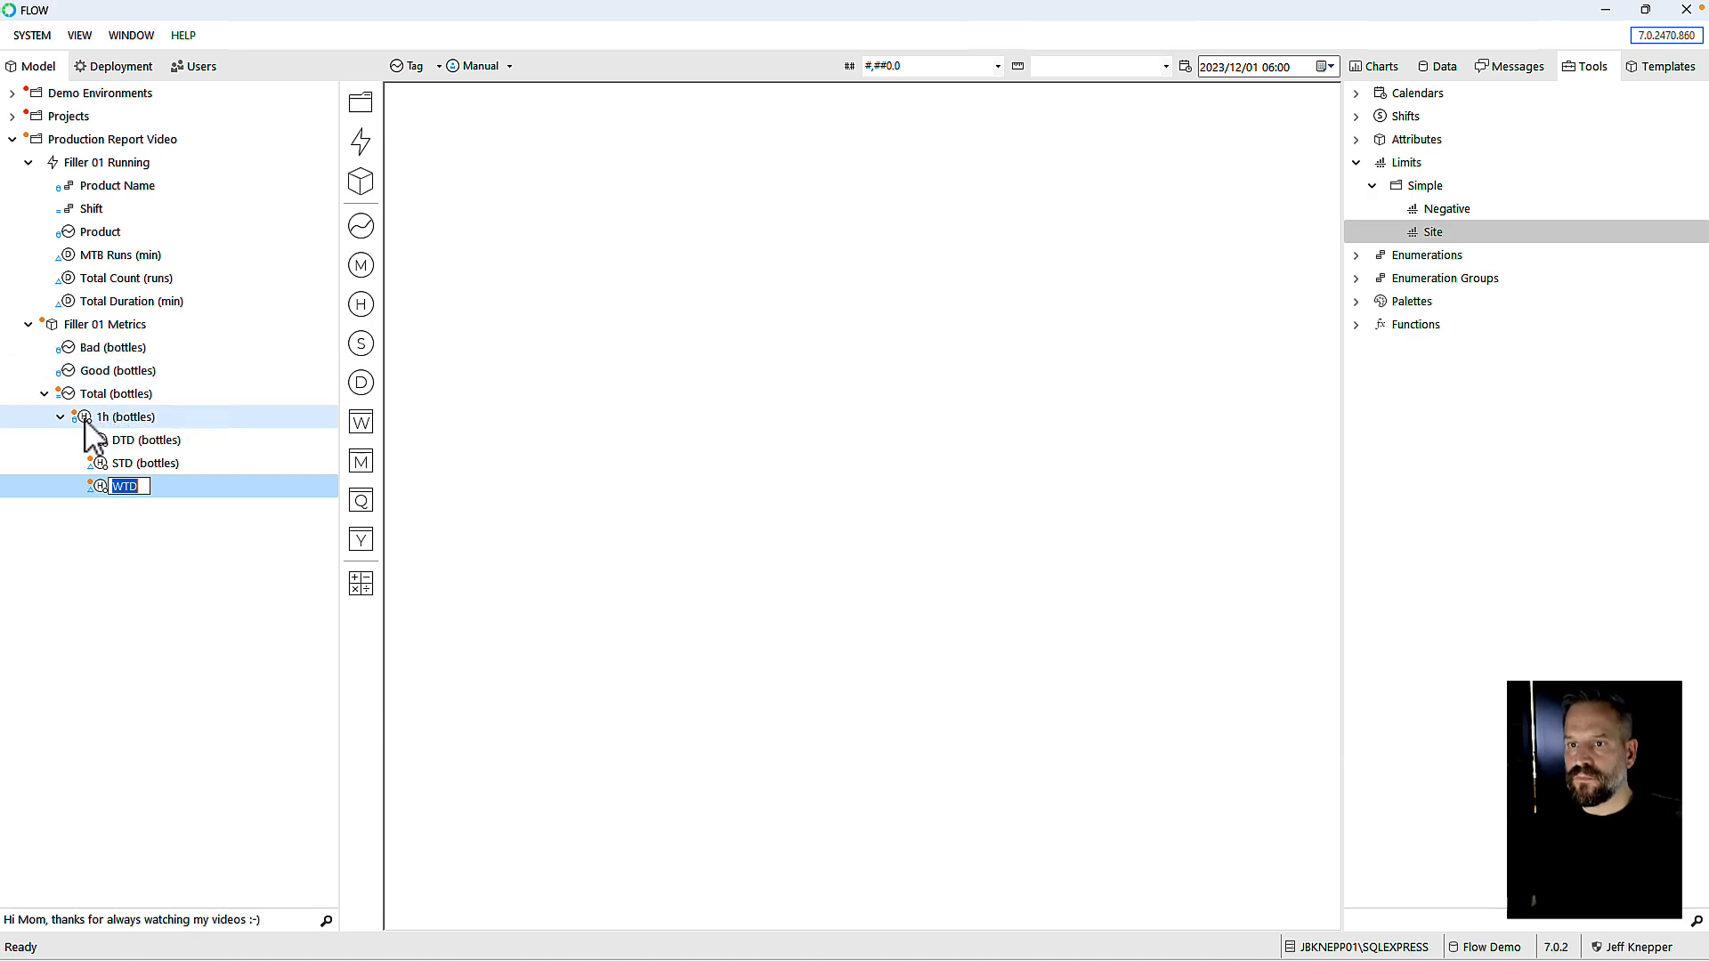
{"action": "key", "text": "Return"}
Step: Create a shift measure named Full Shift and a day measure named Full Day from 1h (bottles)
{"action": "left_click_drag", "start_coordinate": [113, 347], "coordinate": [165, 417]}
{"action": "type", "text": "Full Shi"}
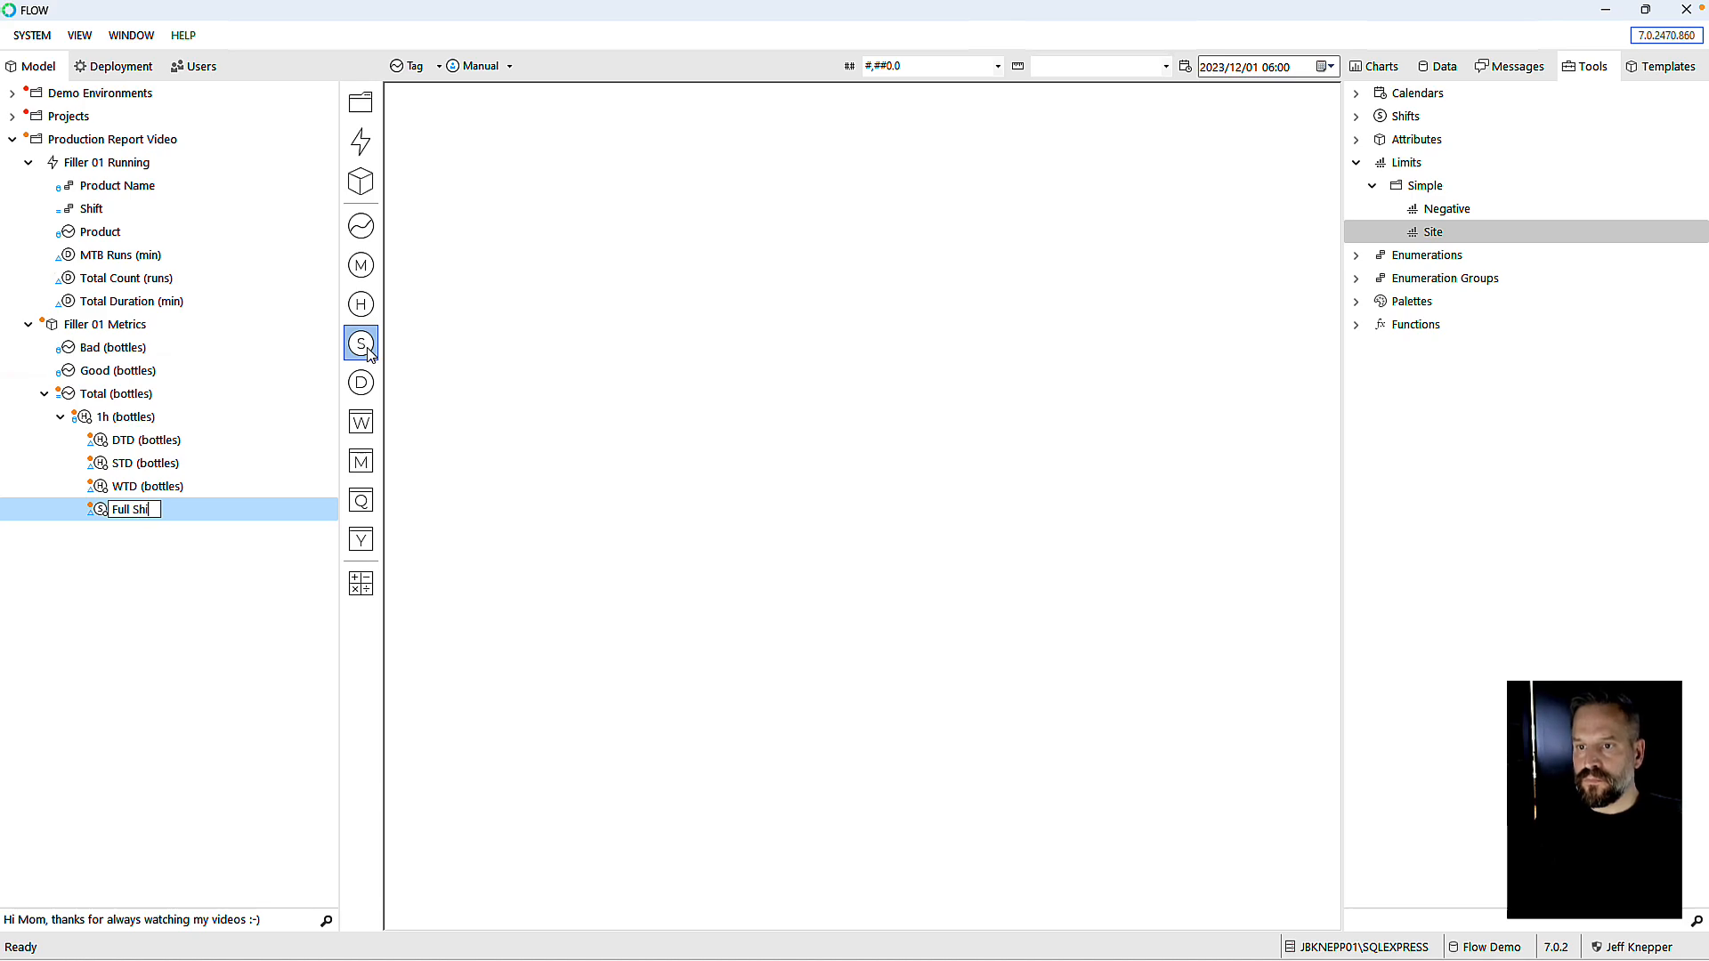
{"action": "type", "text": "ft"}
{"action": "key", "text": "Return"}
{"action": "left_click_drag", "start_coordinate": [98, 371], "coordinate": [365, 385]}
{"action": "type", "text": "Full D"}
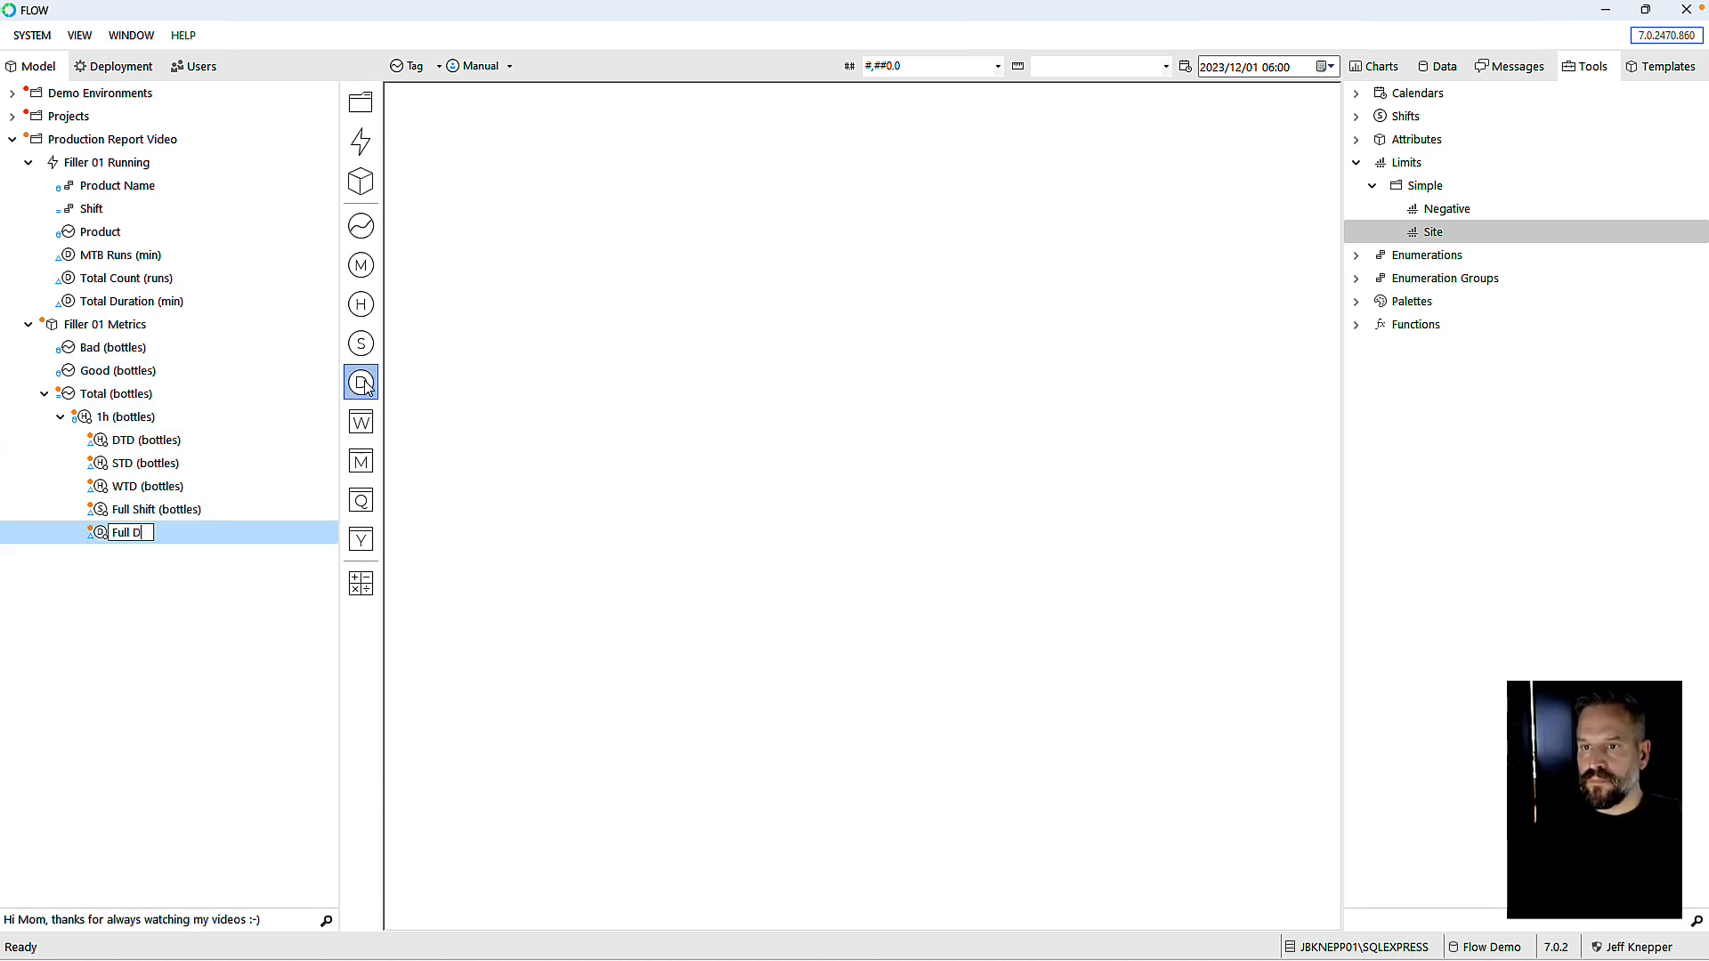
{"action": "type", "text": "ay"}
{"action": "key", "text": "Return"}
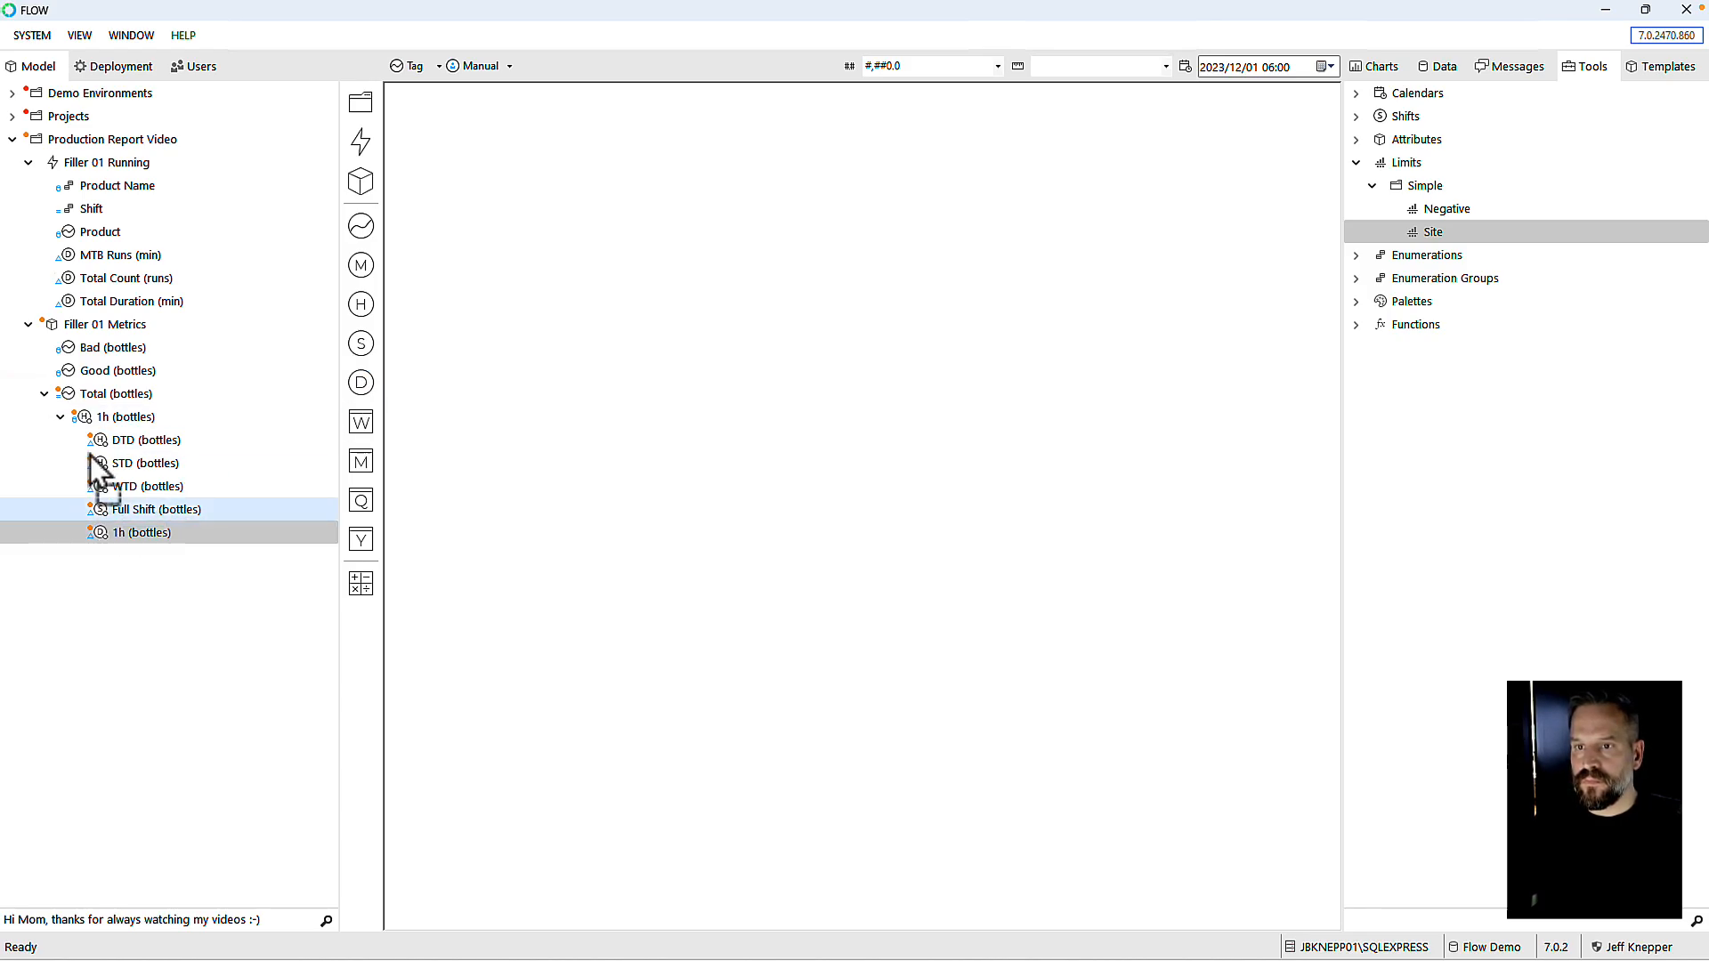
Step: Move the Full Shift and Full Day measures out of 1h to sit directly under Total (bottles)
{"action": "left_click_drag", "start_coordinate": [78, 397], "coordinate": [75, 405]}
{"action": "left_click_drag", "start_coordinate": [99, 480], "coordinate": [109, 544]}
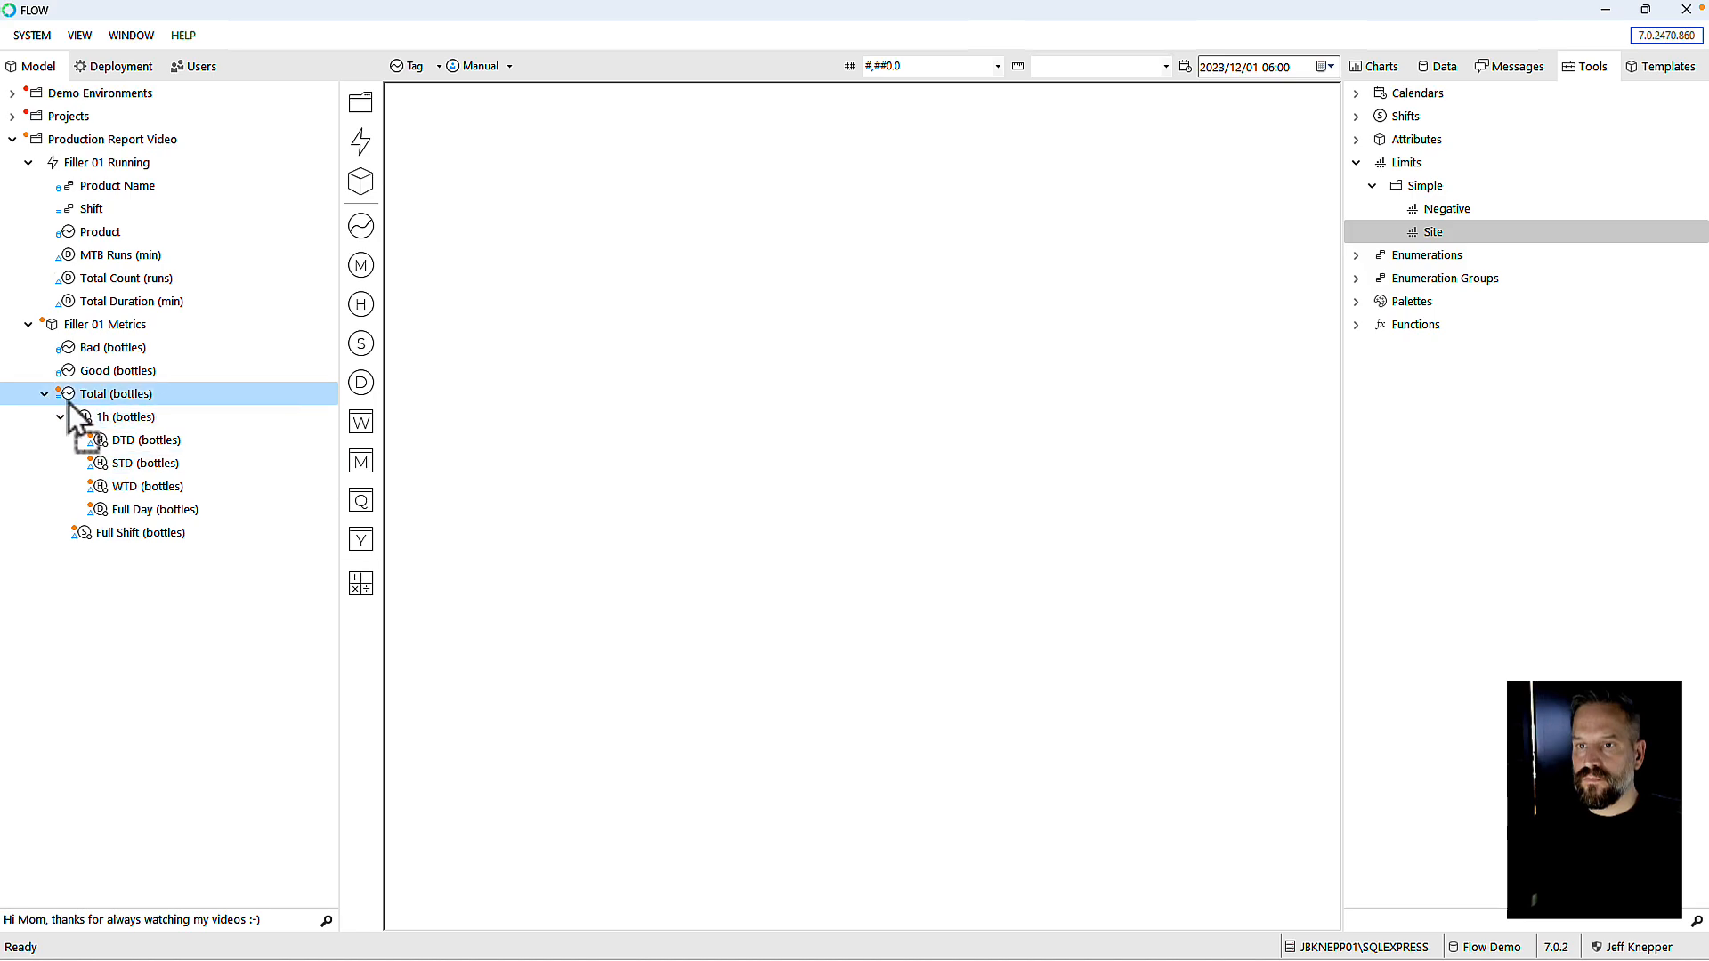
{"action": "left_click_drag", "start_coordinate": [101, 510], "coordinate": [66, 401]}
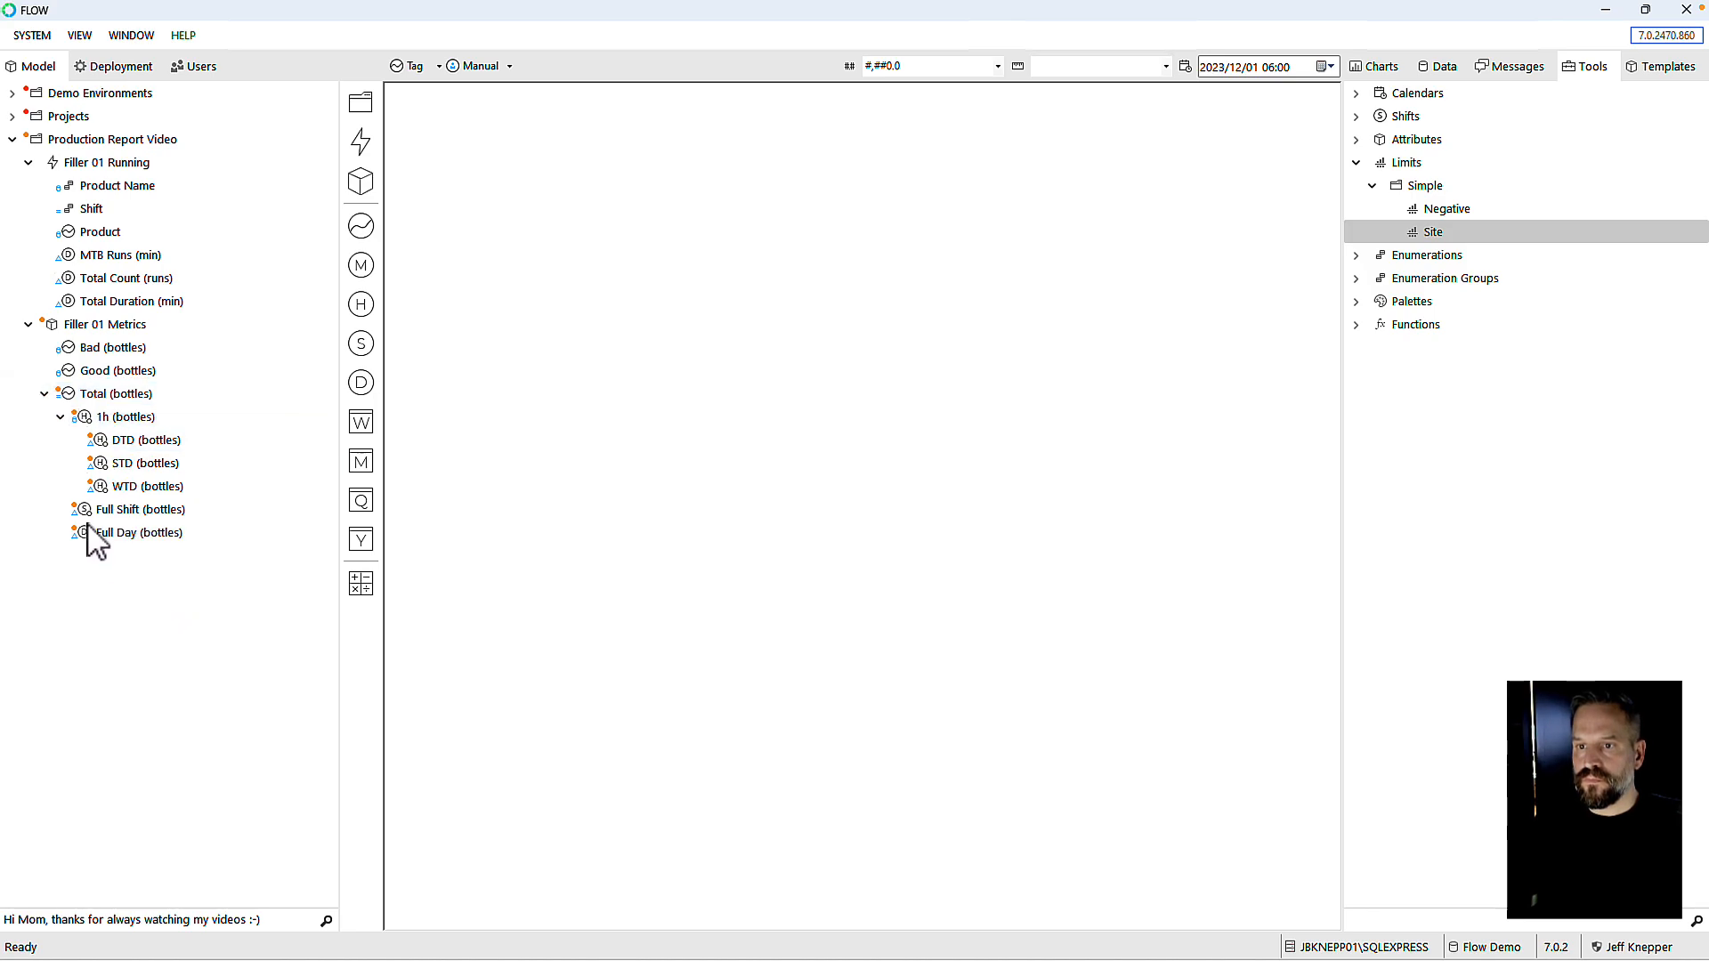
Step: Create a monthly measure named Full Month and place it directly under Total (bottles)
{"action": "left_click", "coordinate": [363, 462]}
{"action": "type", "text": "Full Month (bottles)"}
{"action": "key", "text": "Return"}
{"action": "left_click_drag", "start_coordinate": [100, 557], "coordinate": [72, 399]}
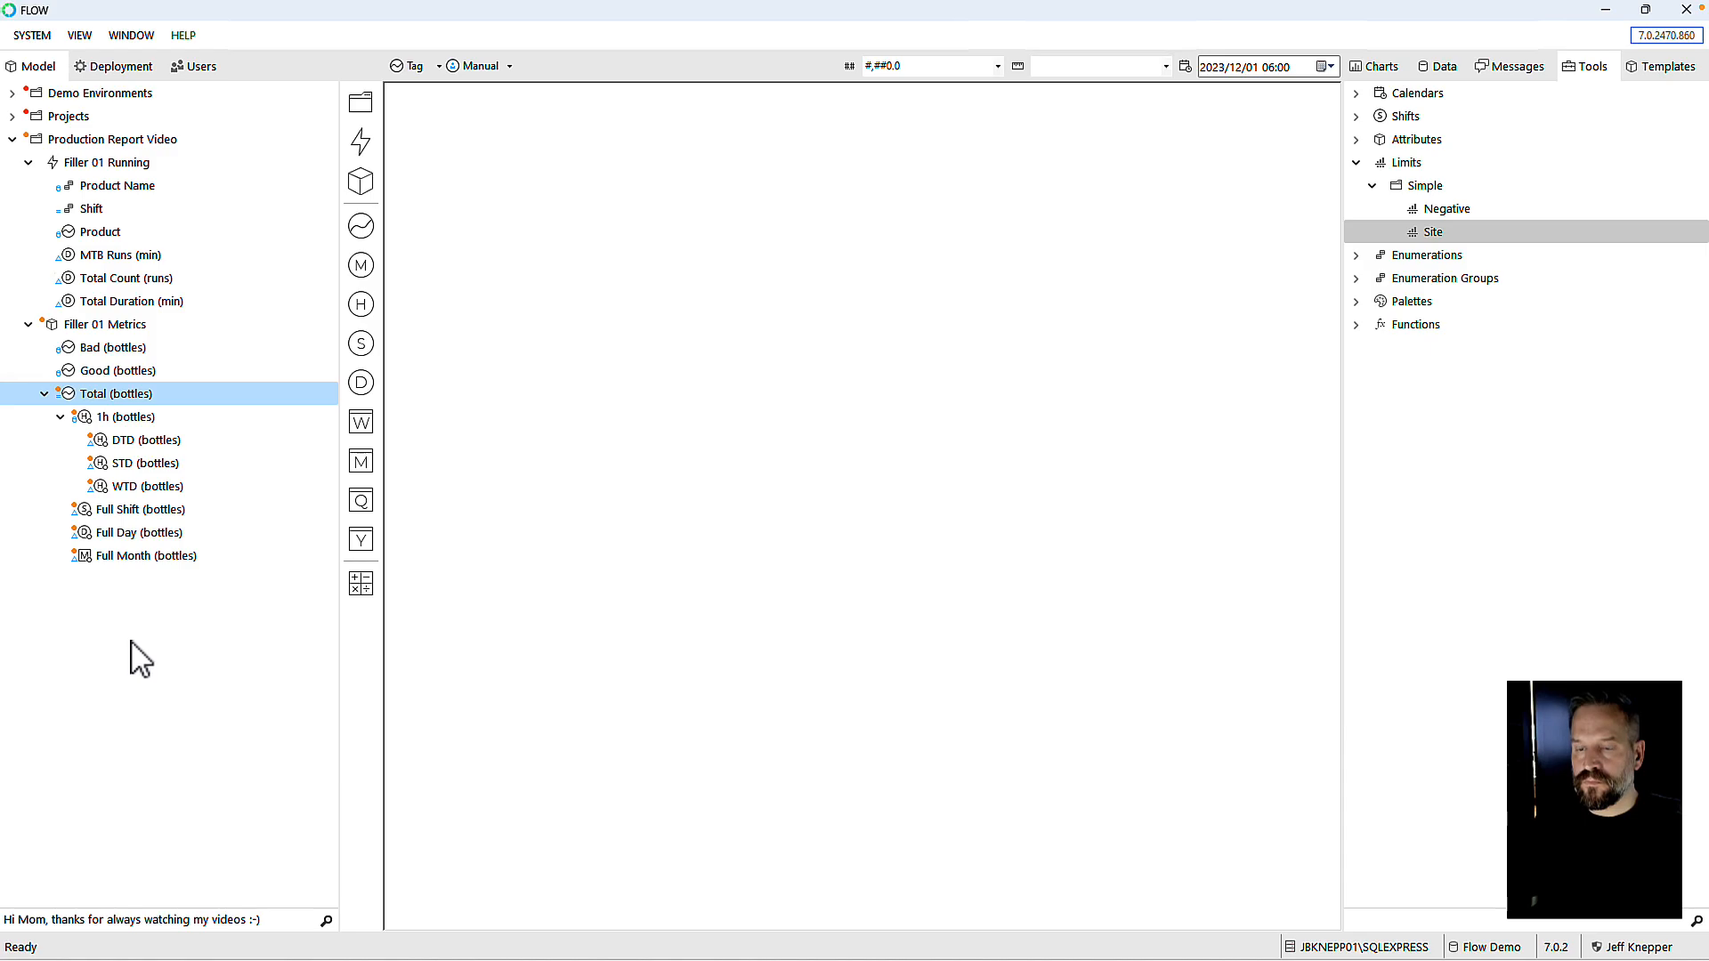
Step: Create a calculation measure from Full Shift (bottles) and name it Last Shift
{"action": "left_click", "coordinate": [97, 514]}
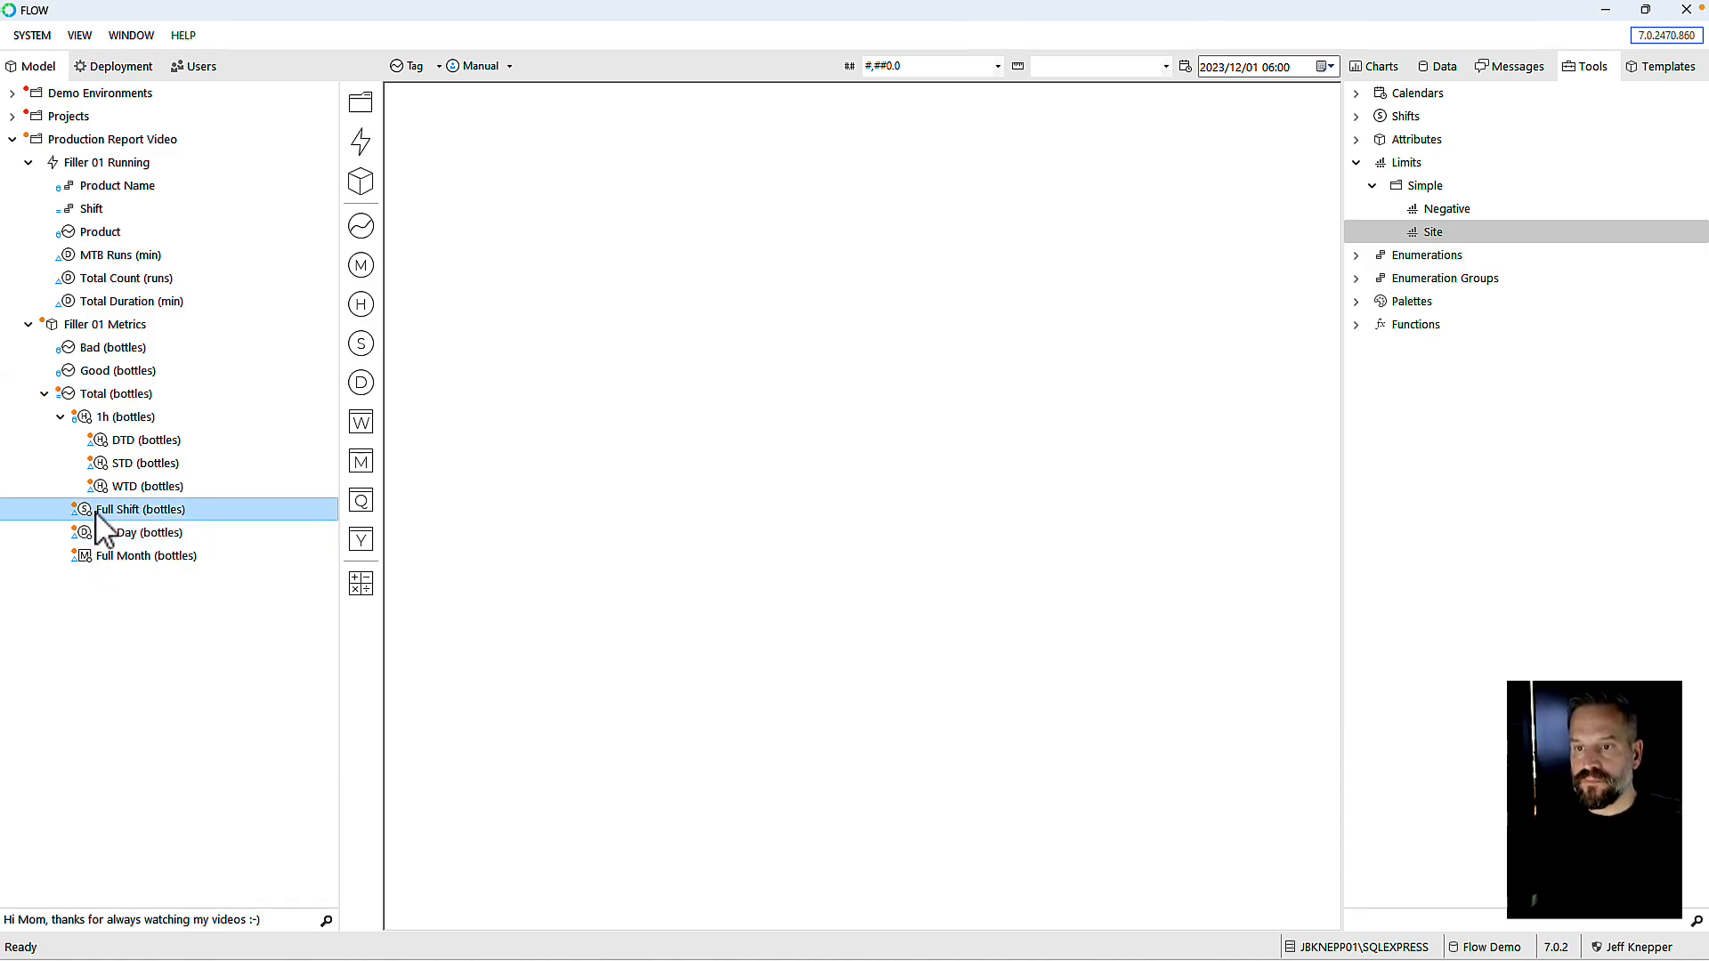
{"action": "left_click_drag", "start_coordinate": [189, 529], "coordinate": [359, 586]}
{"action": "type", "text": "Last Sh"}
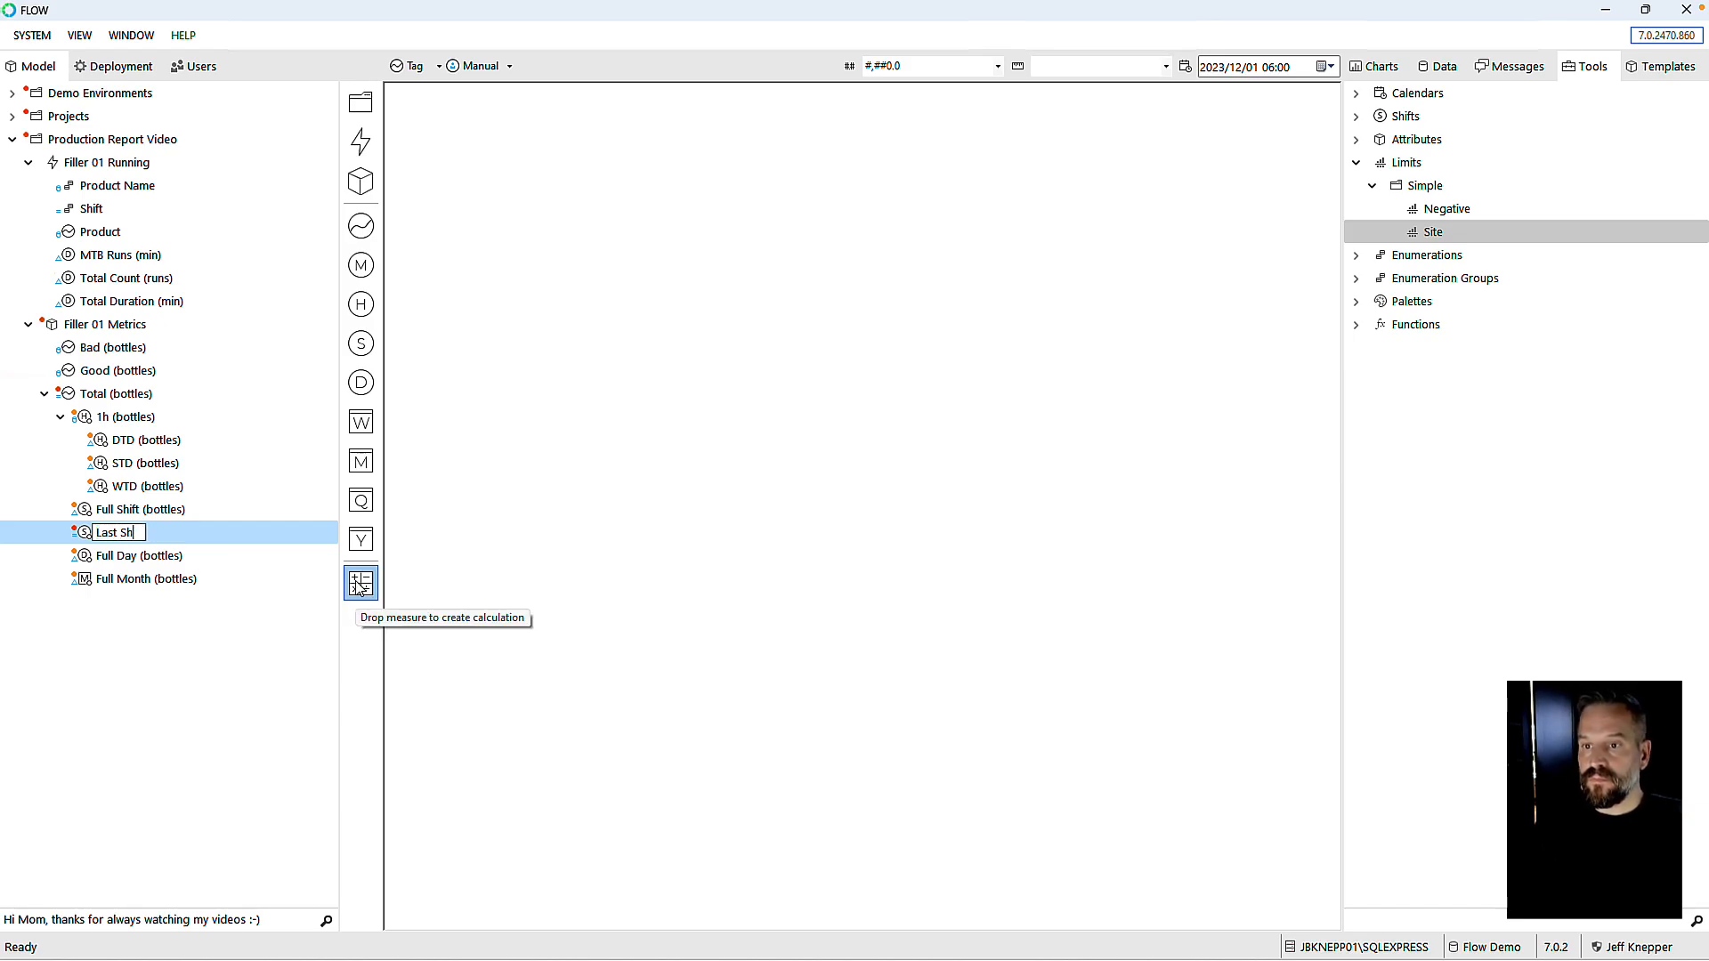
{"action": "type", "text": "ift"}
{"action": "key", "text": "Return"}
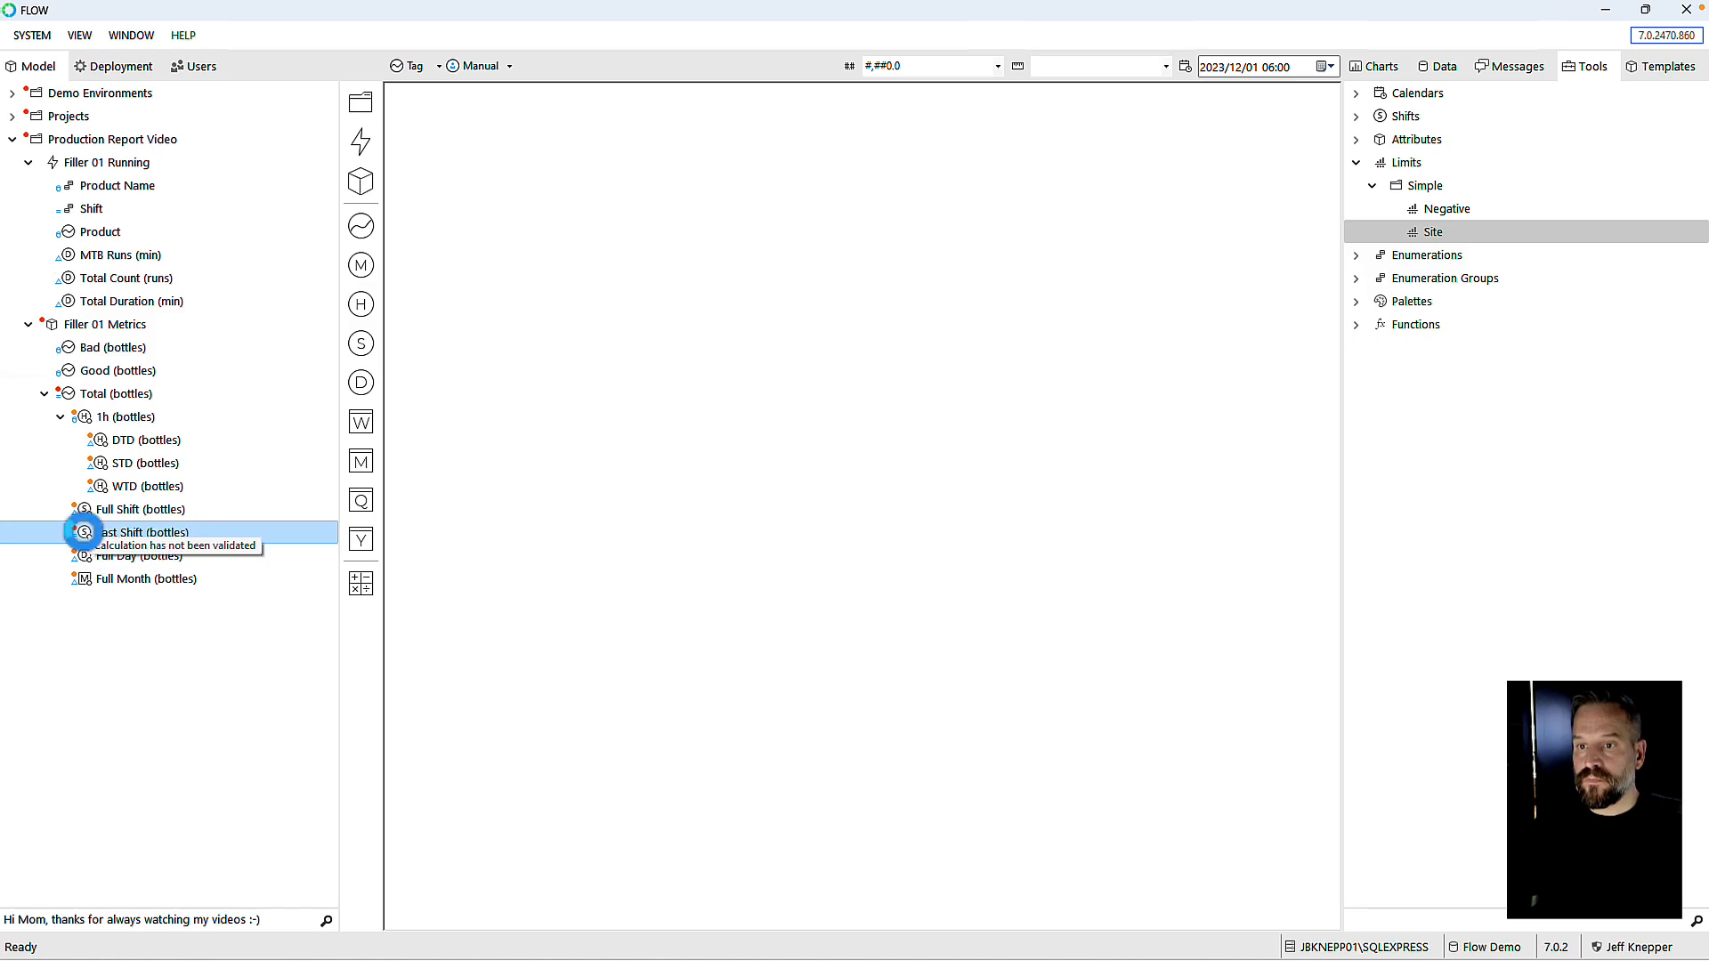
Step: Open the Last Shift measure and clear its default calculation expression
{"action": "double_click", "coordinate": [703, 409]}
{"action": "key", "text": "ctrl+a"}
{"action": "key", "text": "Delete"}
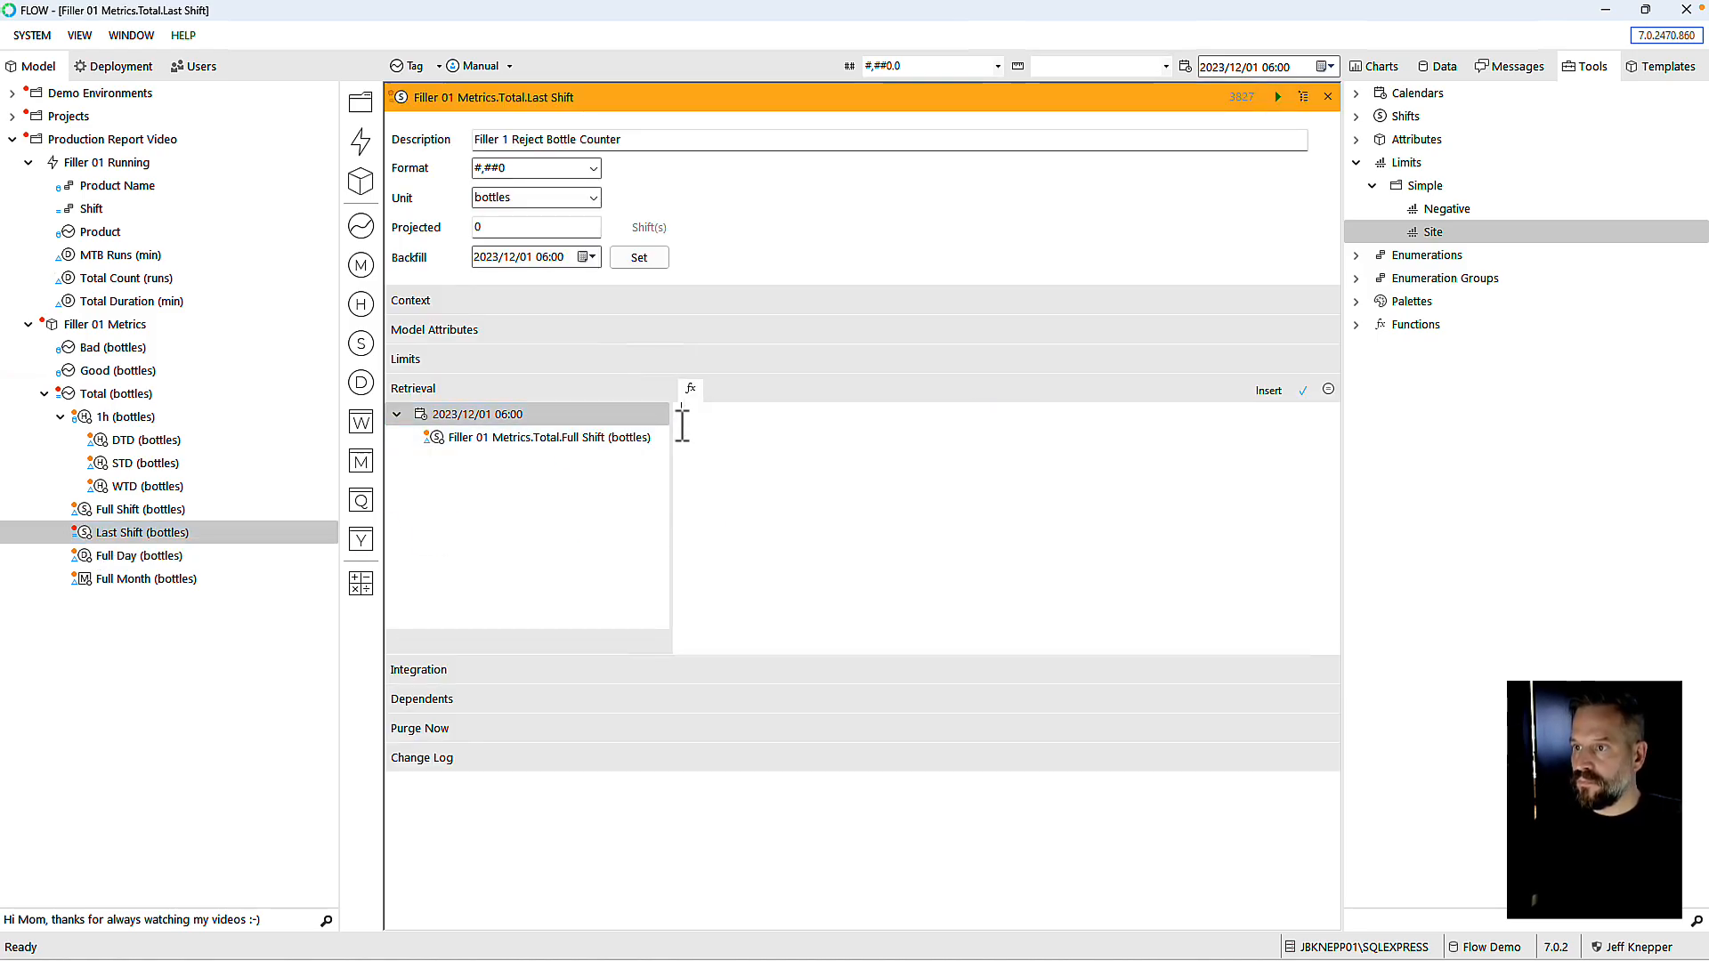
Step: Set Last Shift's Full Shift dependency to Previous period with a relative end of 1
{"action": "left_click", "coordinate": [622, 441]}
{"action": "left_click", "coordinate": [717, 391]}
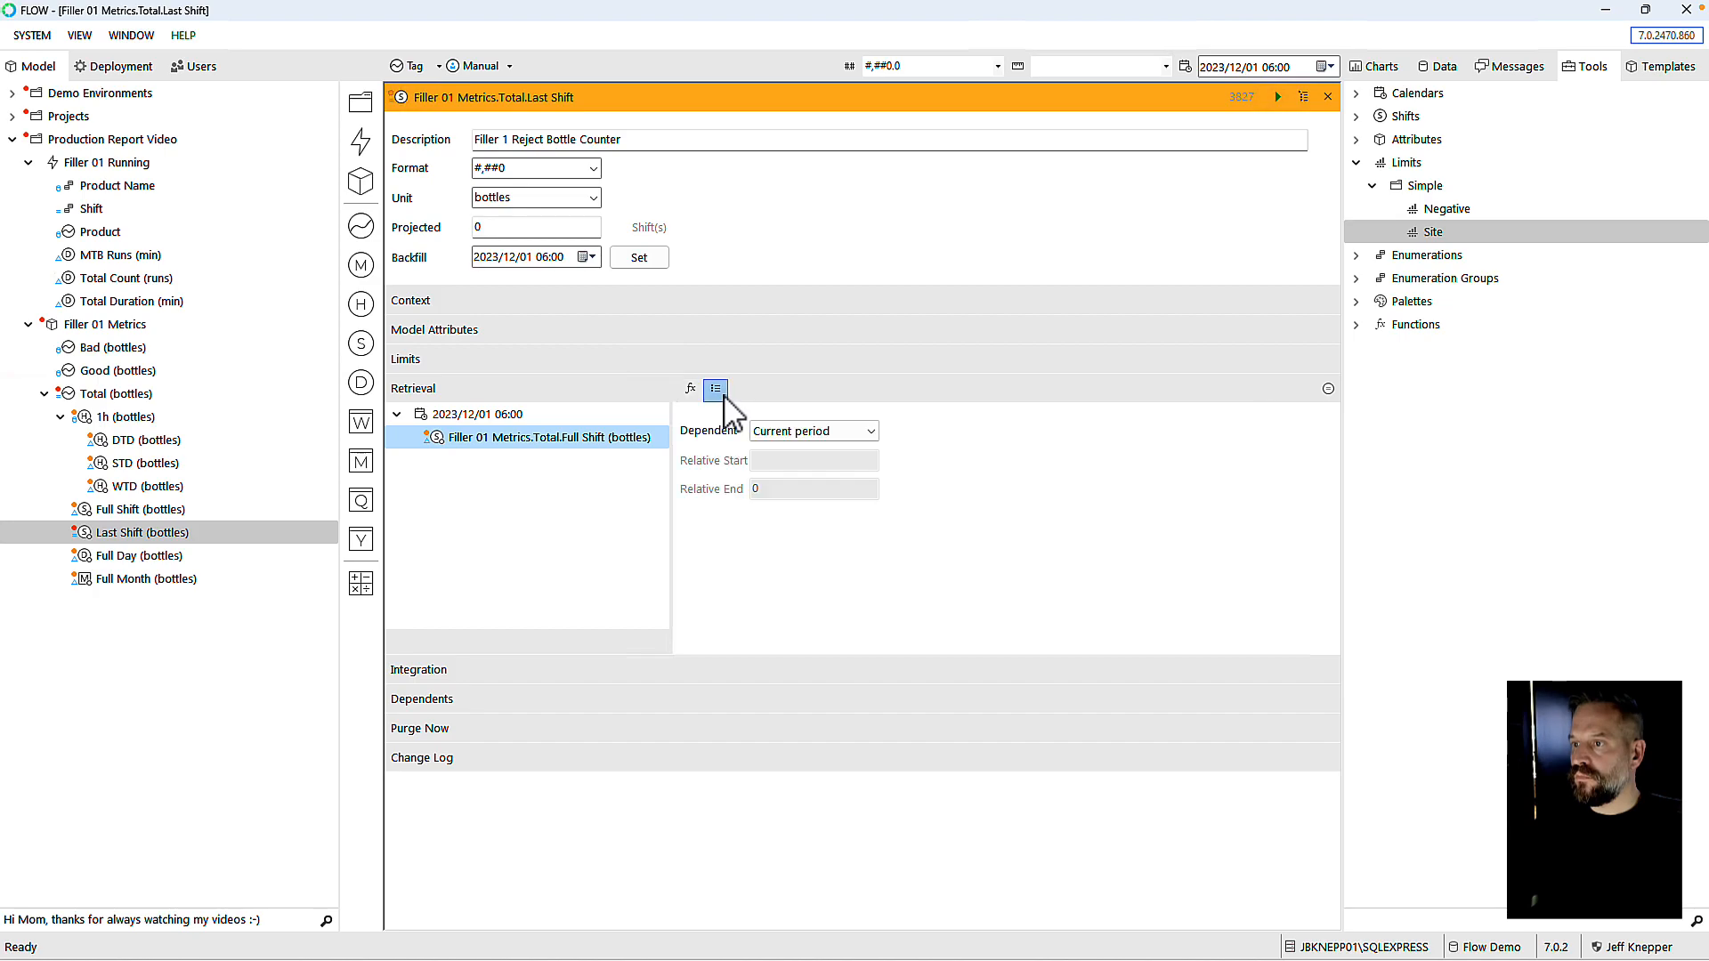
{"action": "left_click", "coordinate": [787, 432]}
{"action": "left_click", "coordinate": [792, 464]}
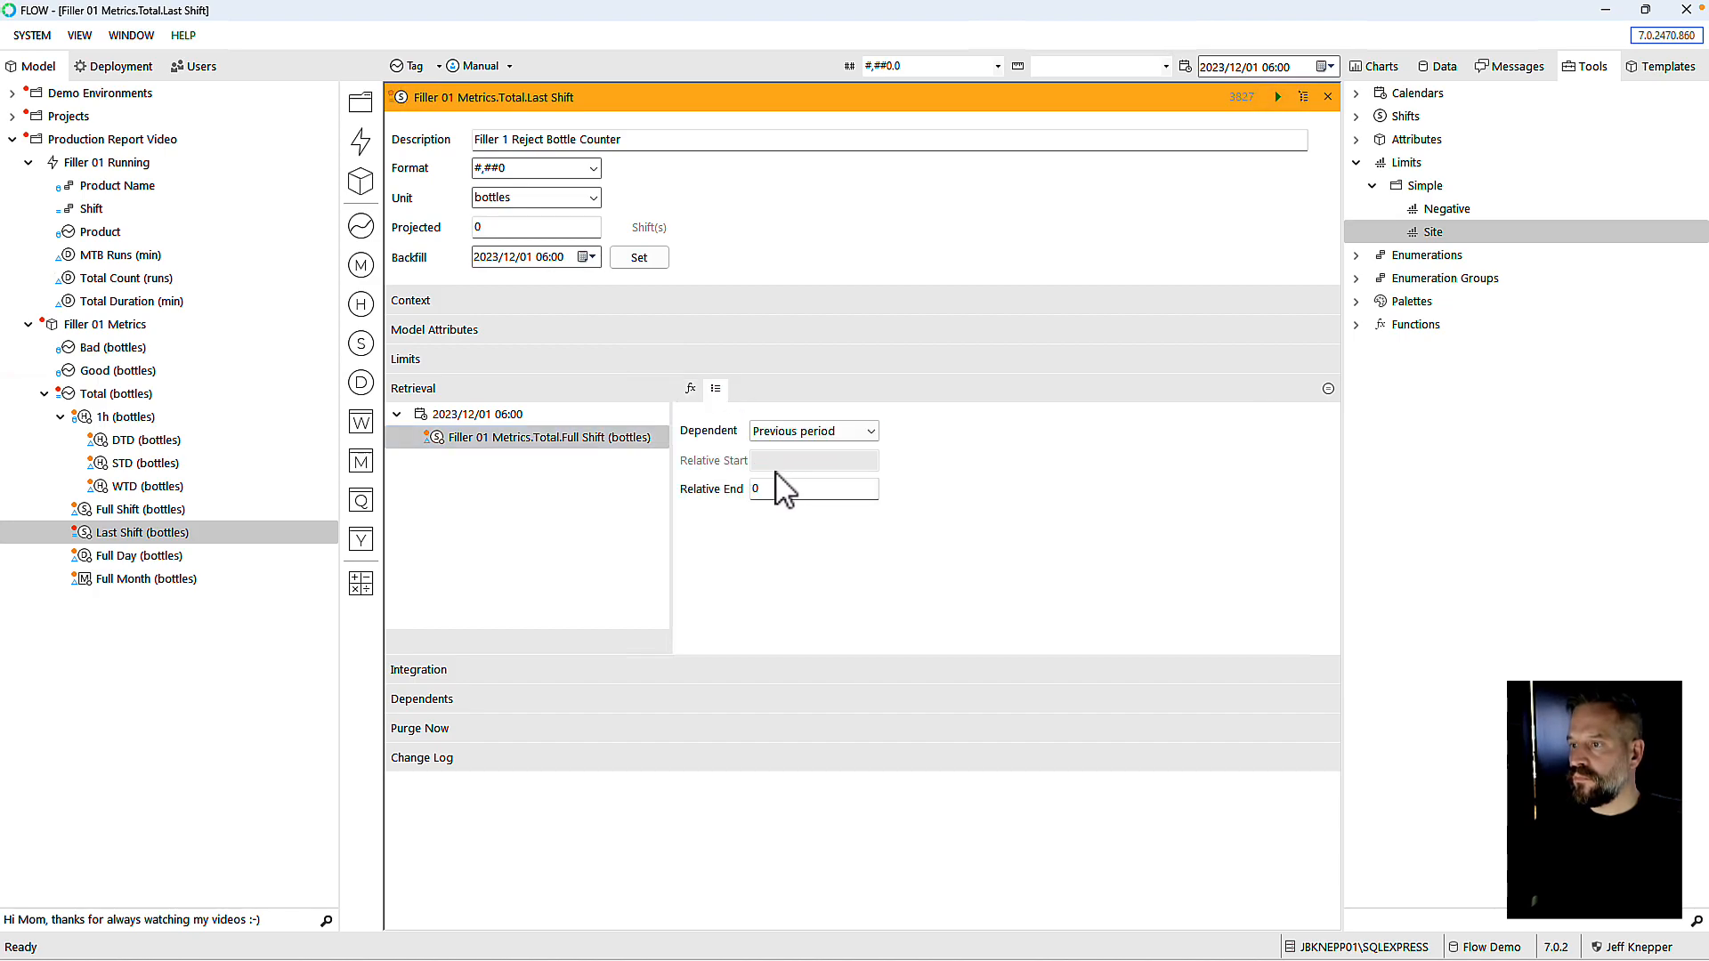
{"action": "left_click", "coordinate": [771, 489]}
{"action": "type", "text": "1"}
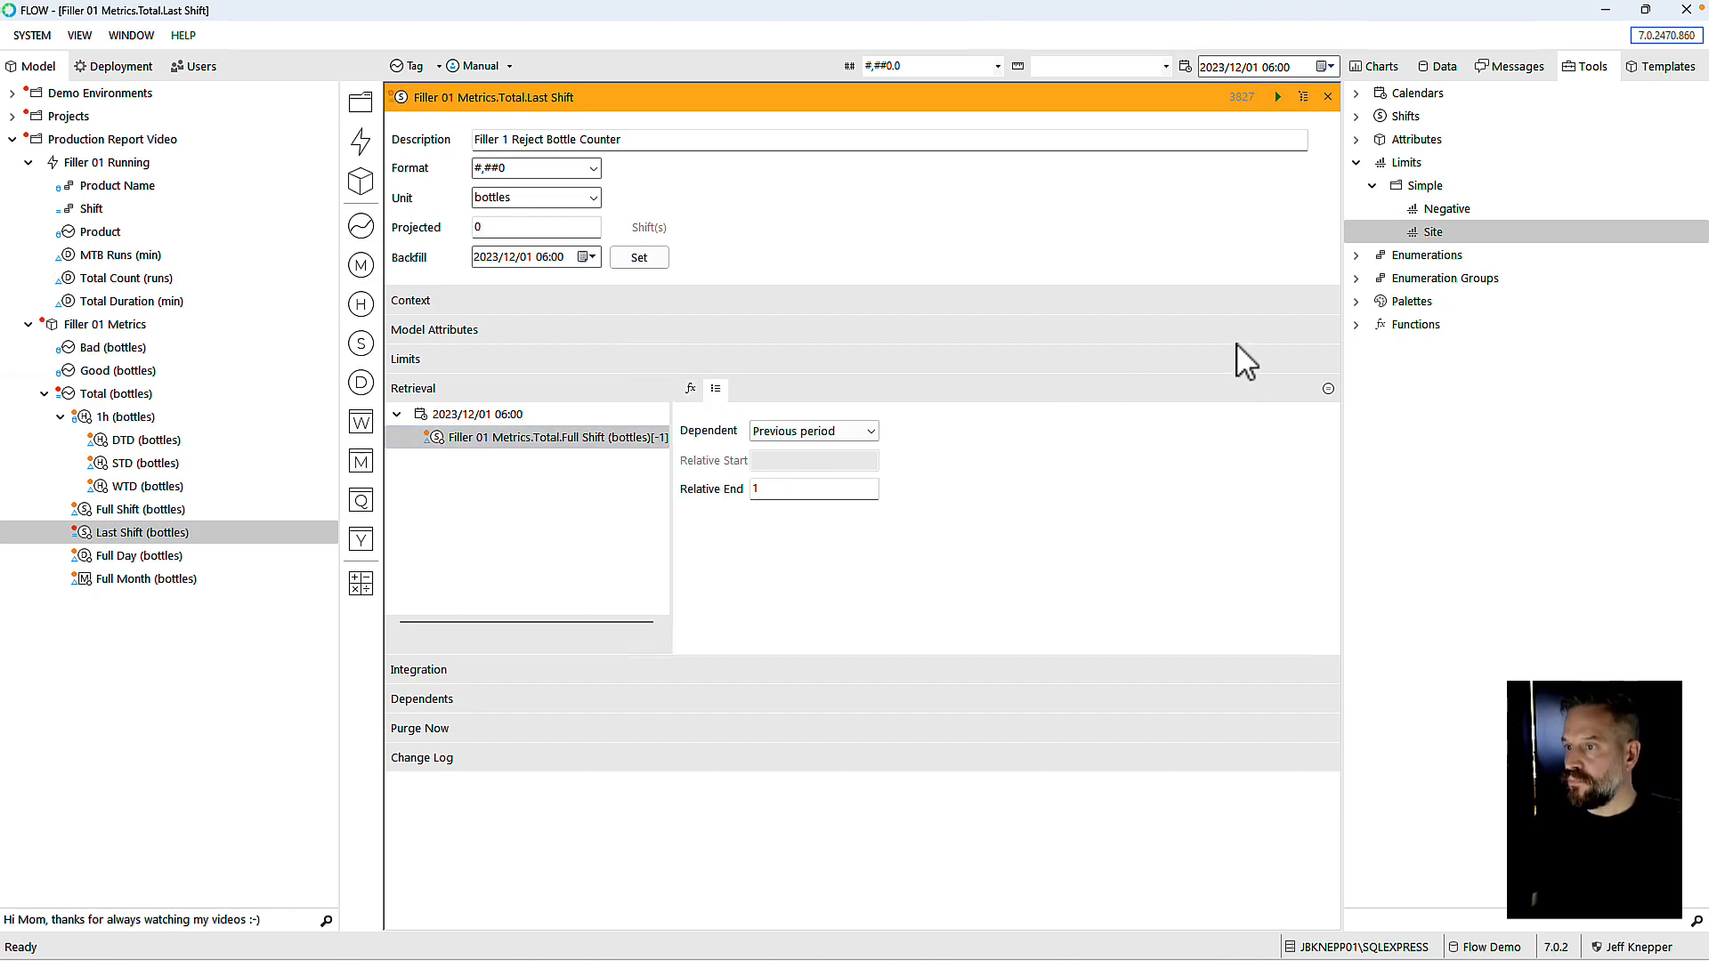
Step: Insert the previous-period Full Shift value as Last Shift's expression, validate the calculation, and close the measure
{"action": "left_click", "coordinate": [690, 388]}
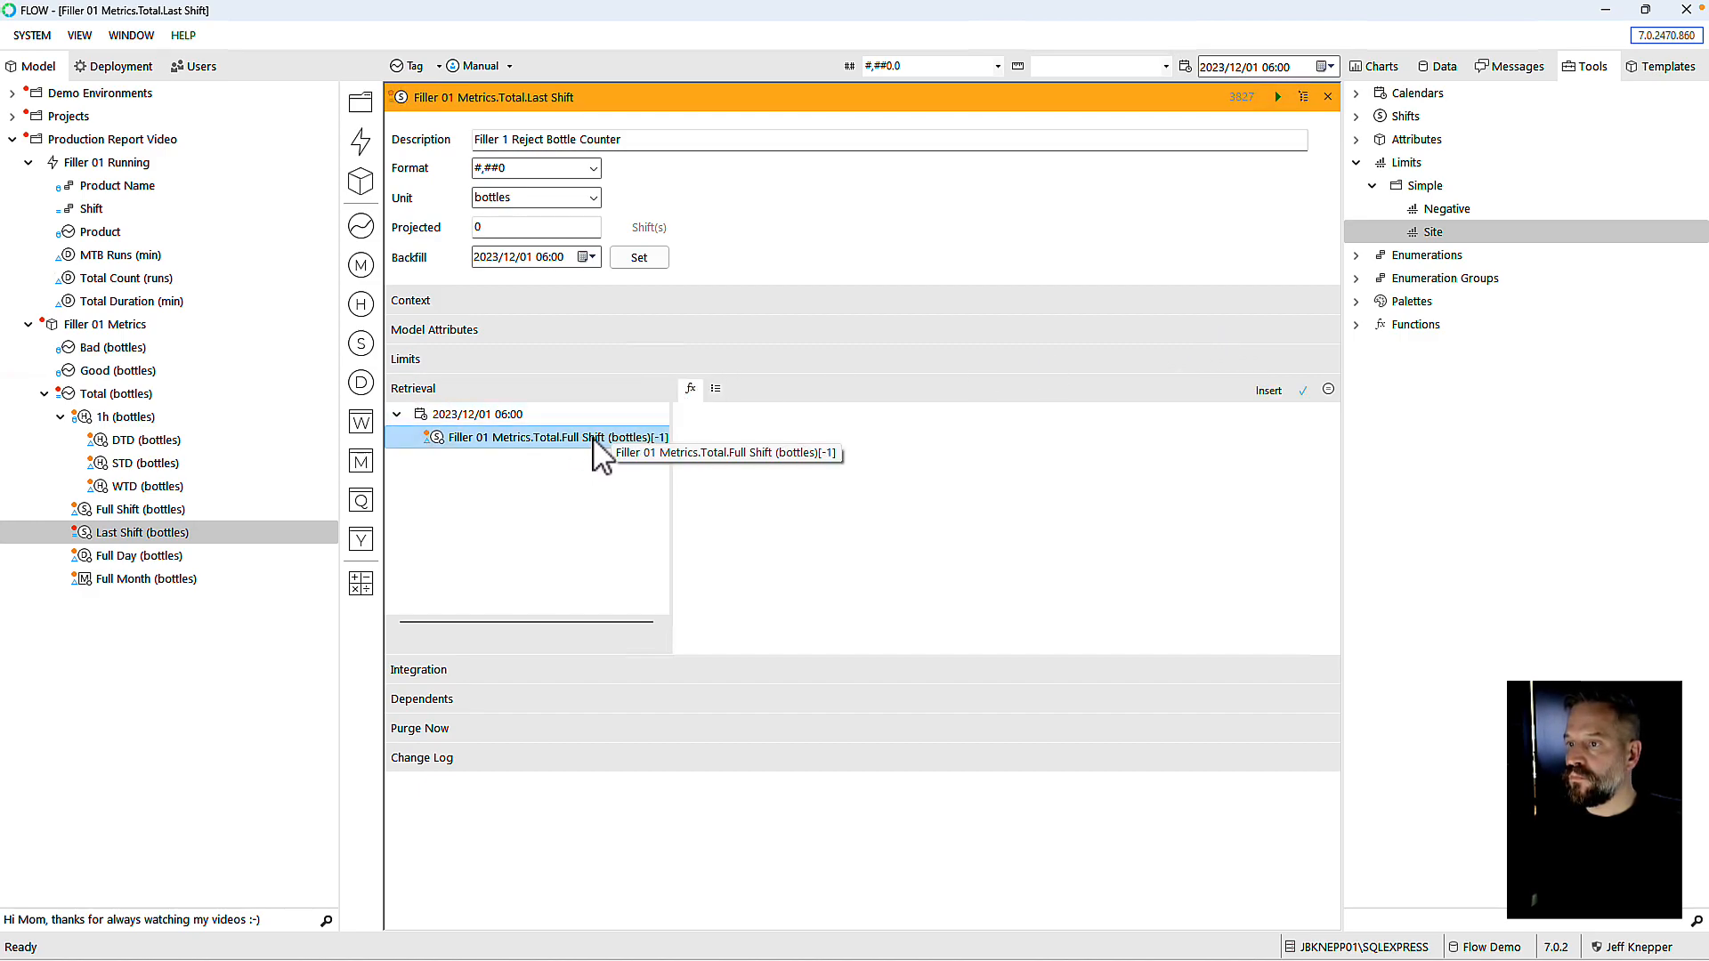
{"action": "left_click", "coordinate": [1302, 389]}
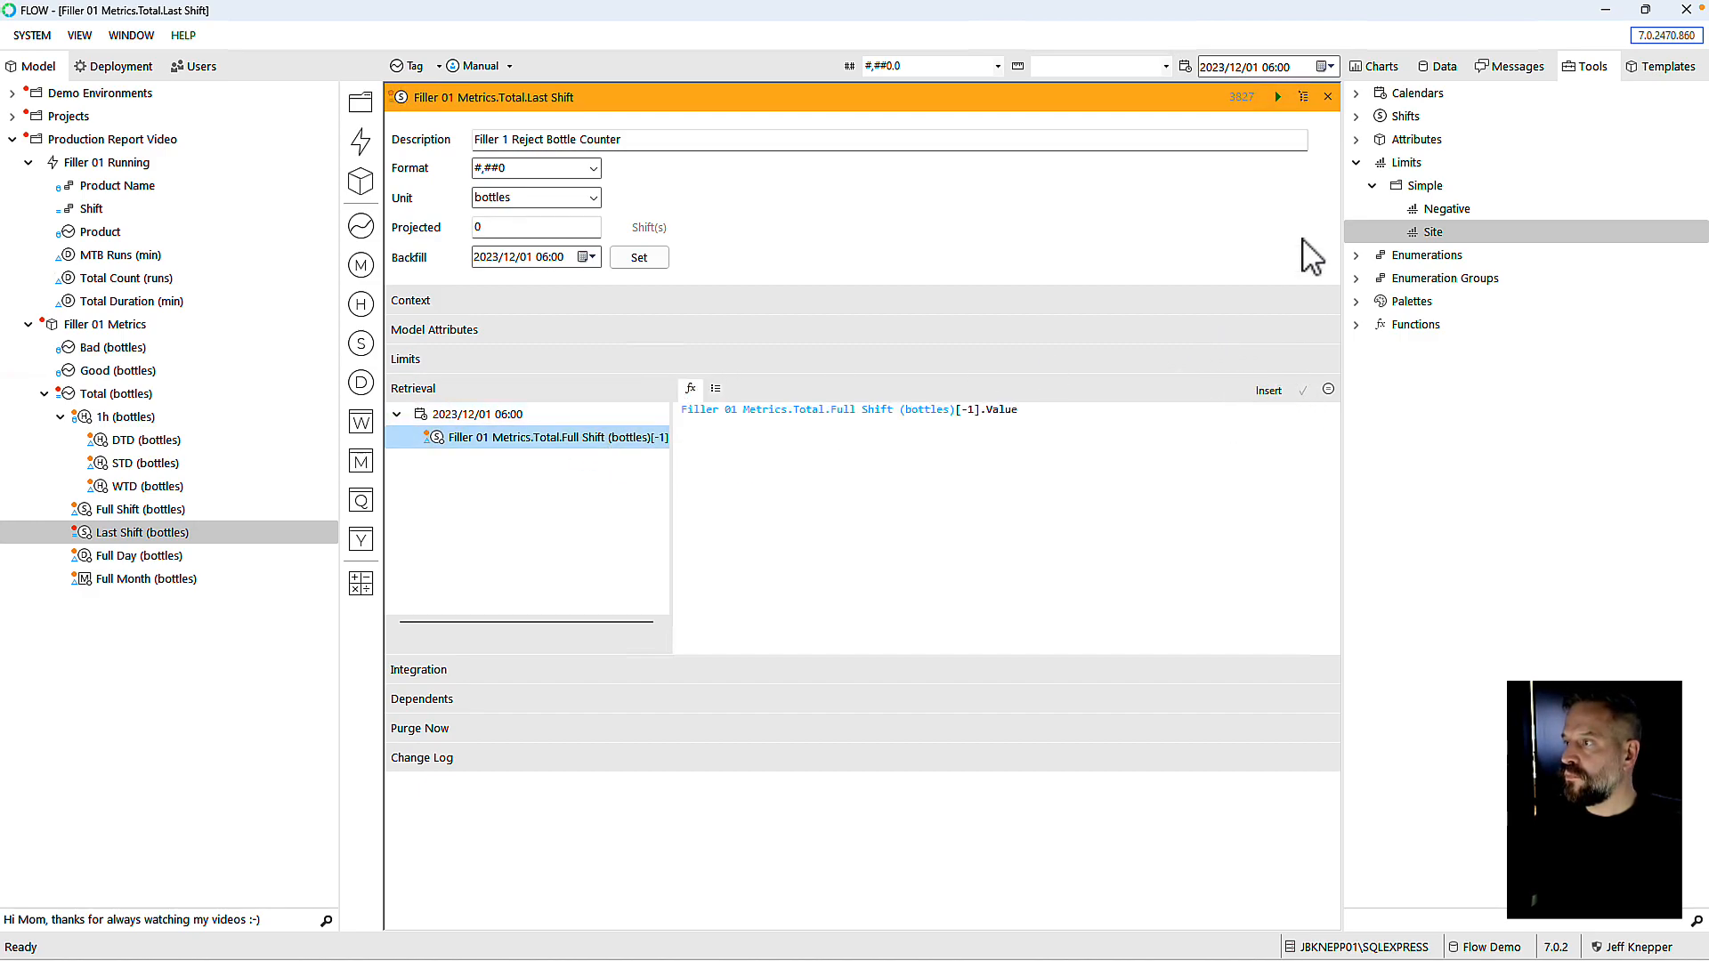
{"action": "left_click", "coordinate": [1327, 96]}
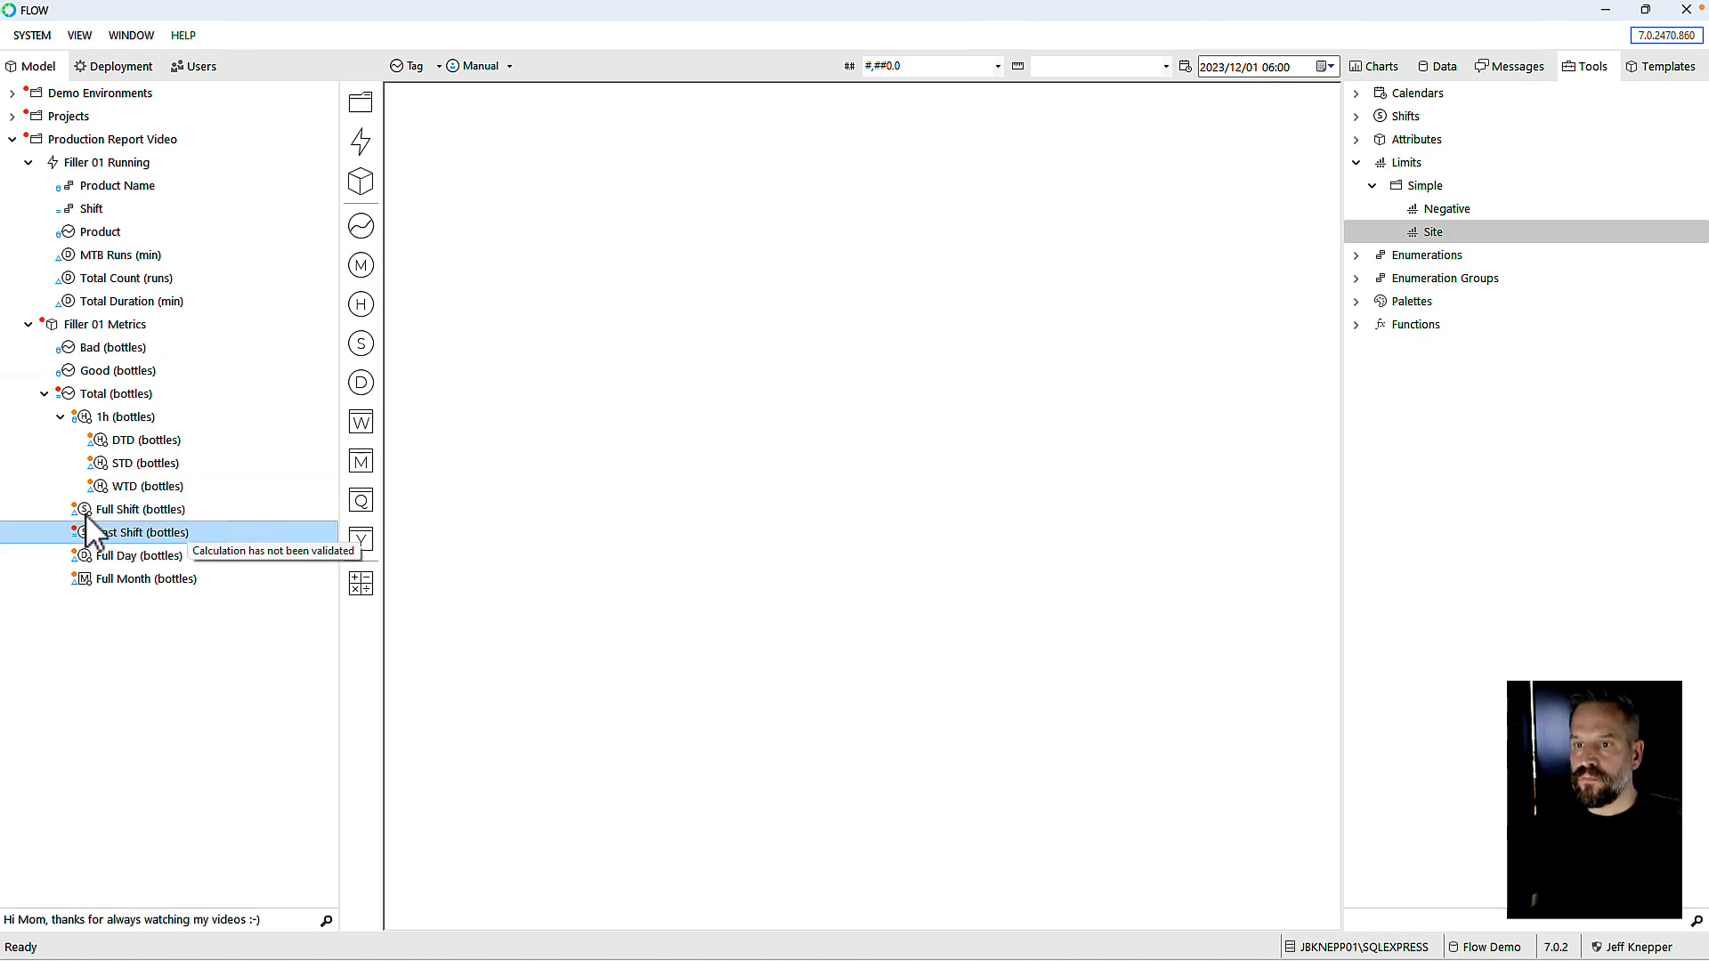
Step: Create another calculation measure from Full Shift (bottles) and name it Same Shift Yesterday
{"action": "left_click_drag", "start_coordinate": [83, 509], "coordinate": [366, 583]}
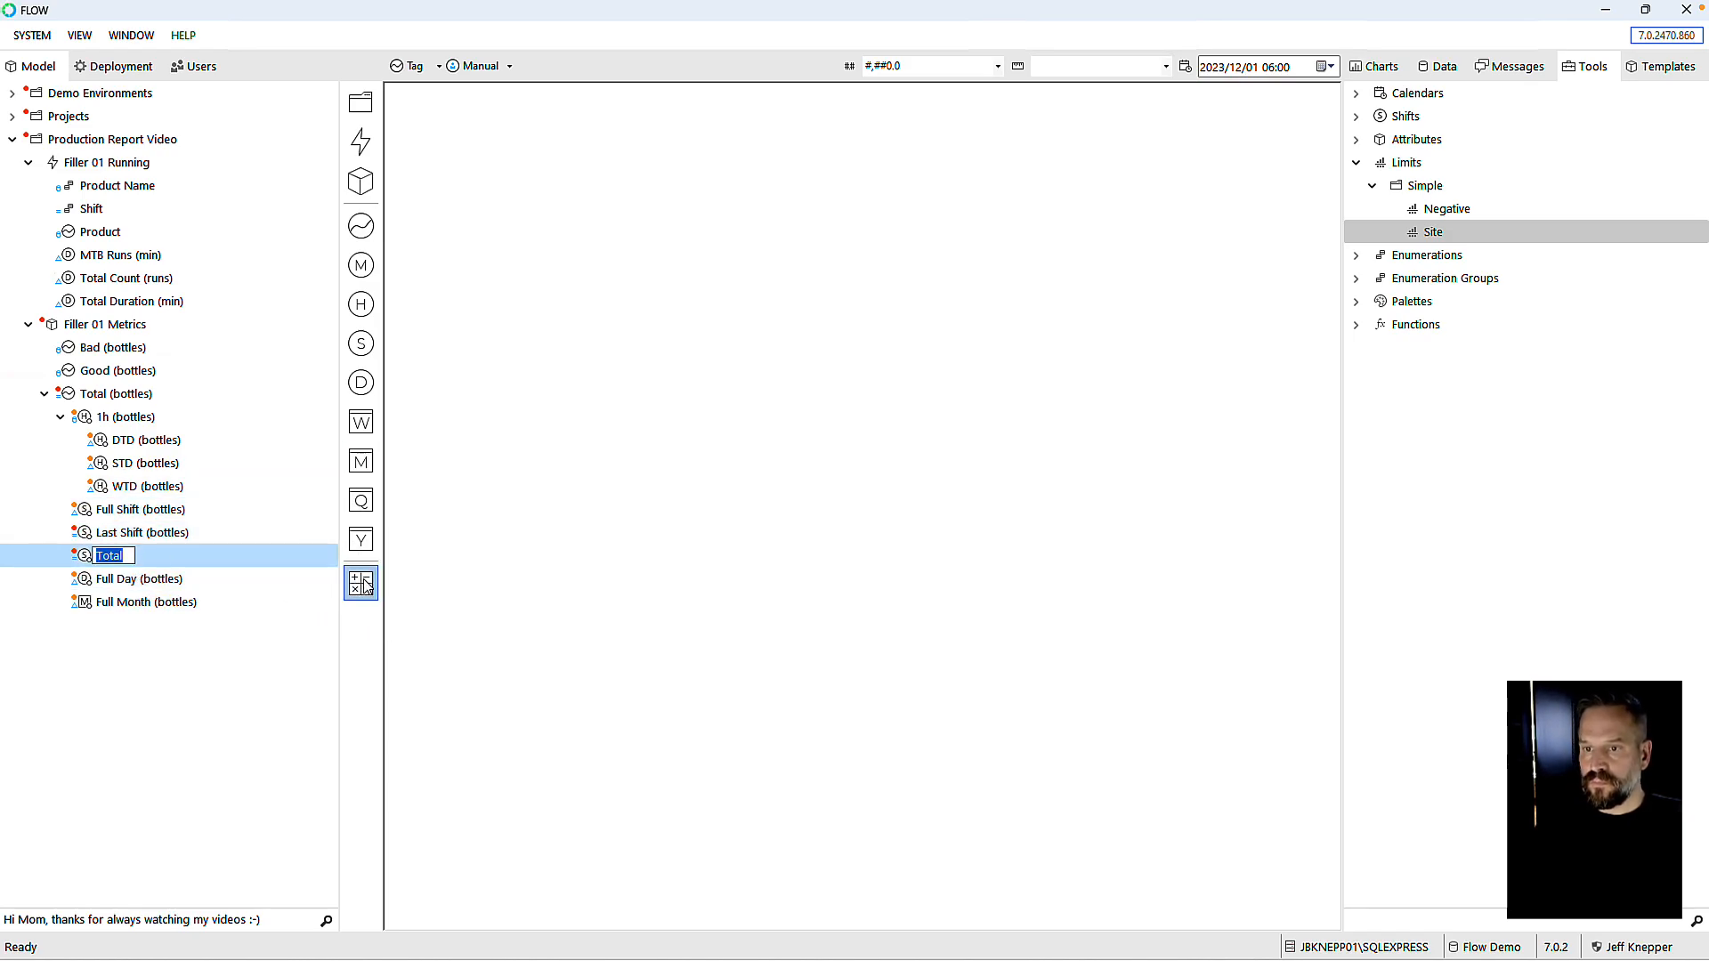
{"action": "type", "text": "Same Shift Yesterday"}
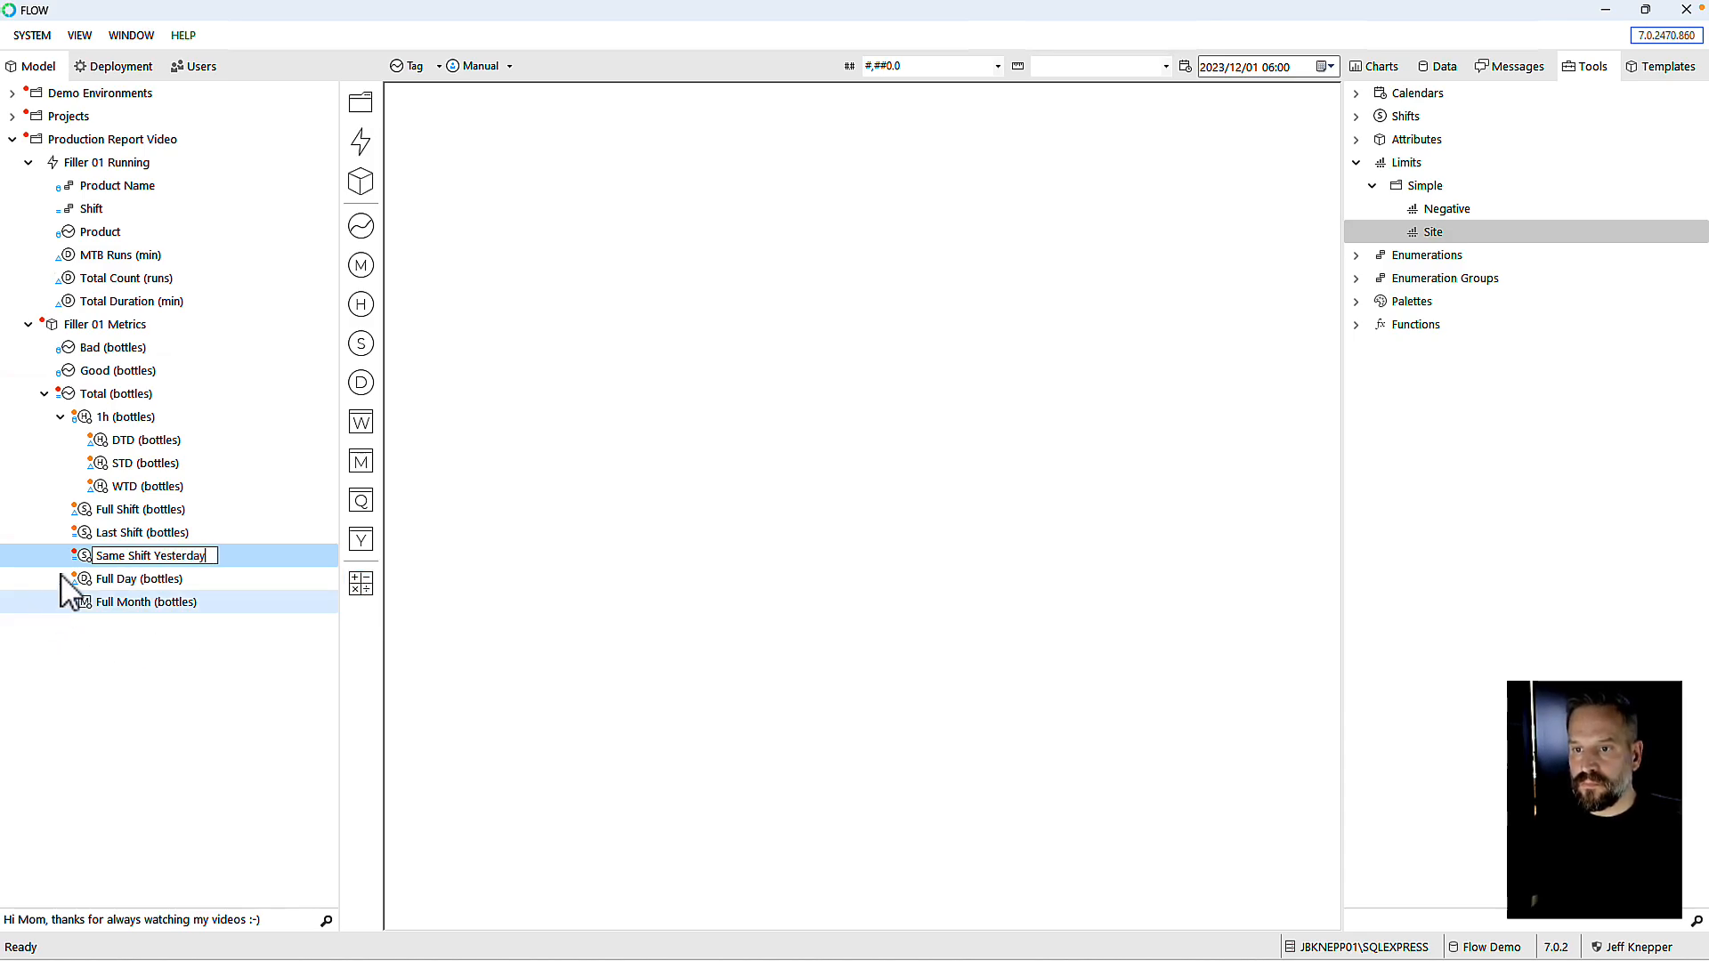
{"action": "key", "text": "Return"}
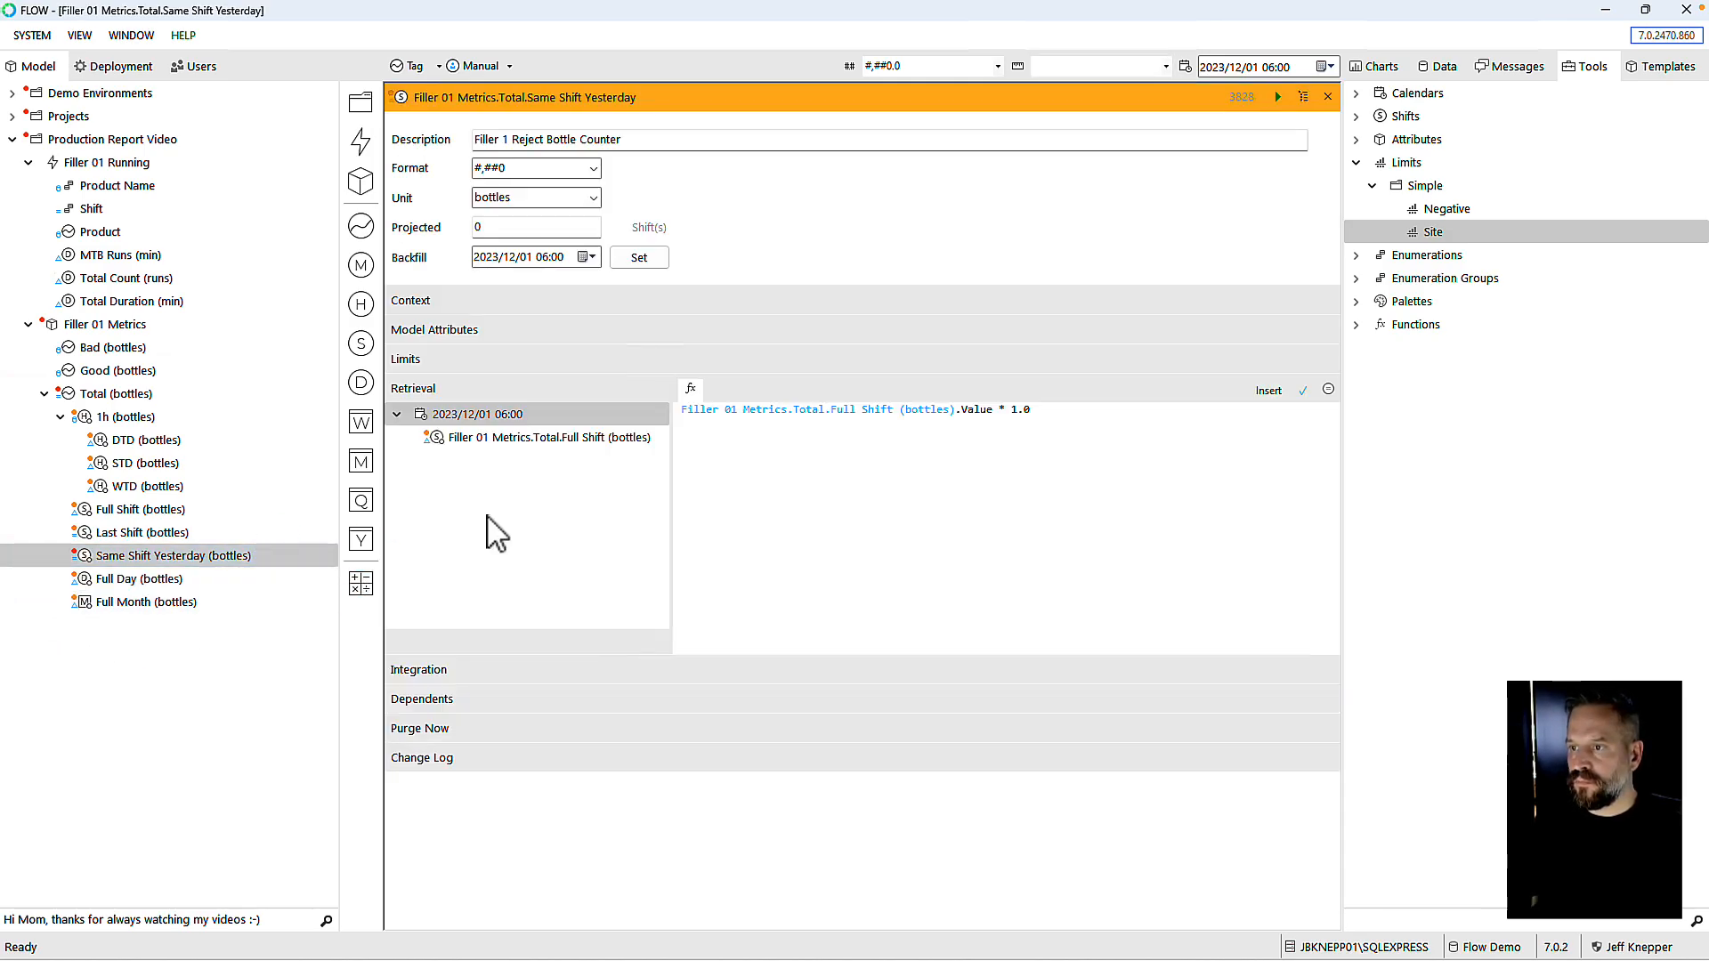
Step: Clear Same Shift Yesterday's default expression and set its Full Shift dependency to Previous period with a relative end of 3
{"action": "key", "text": "ctrl+a"}
{"action": "key", "text": "Delete"}
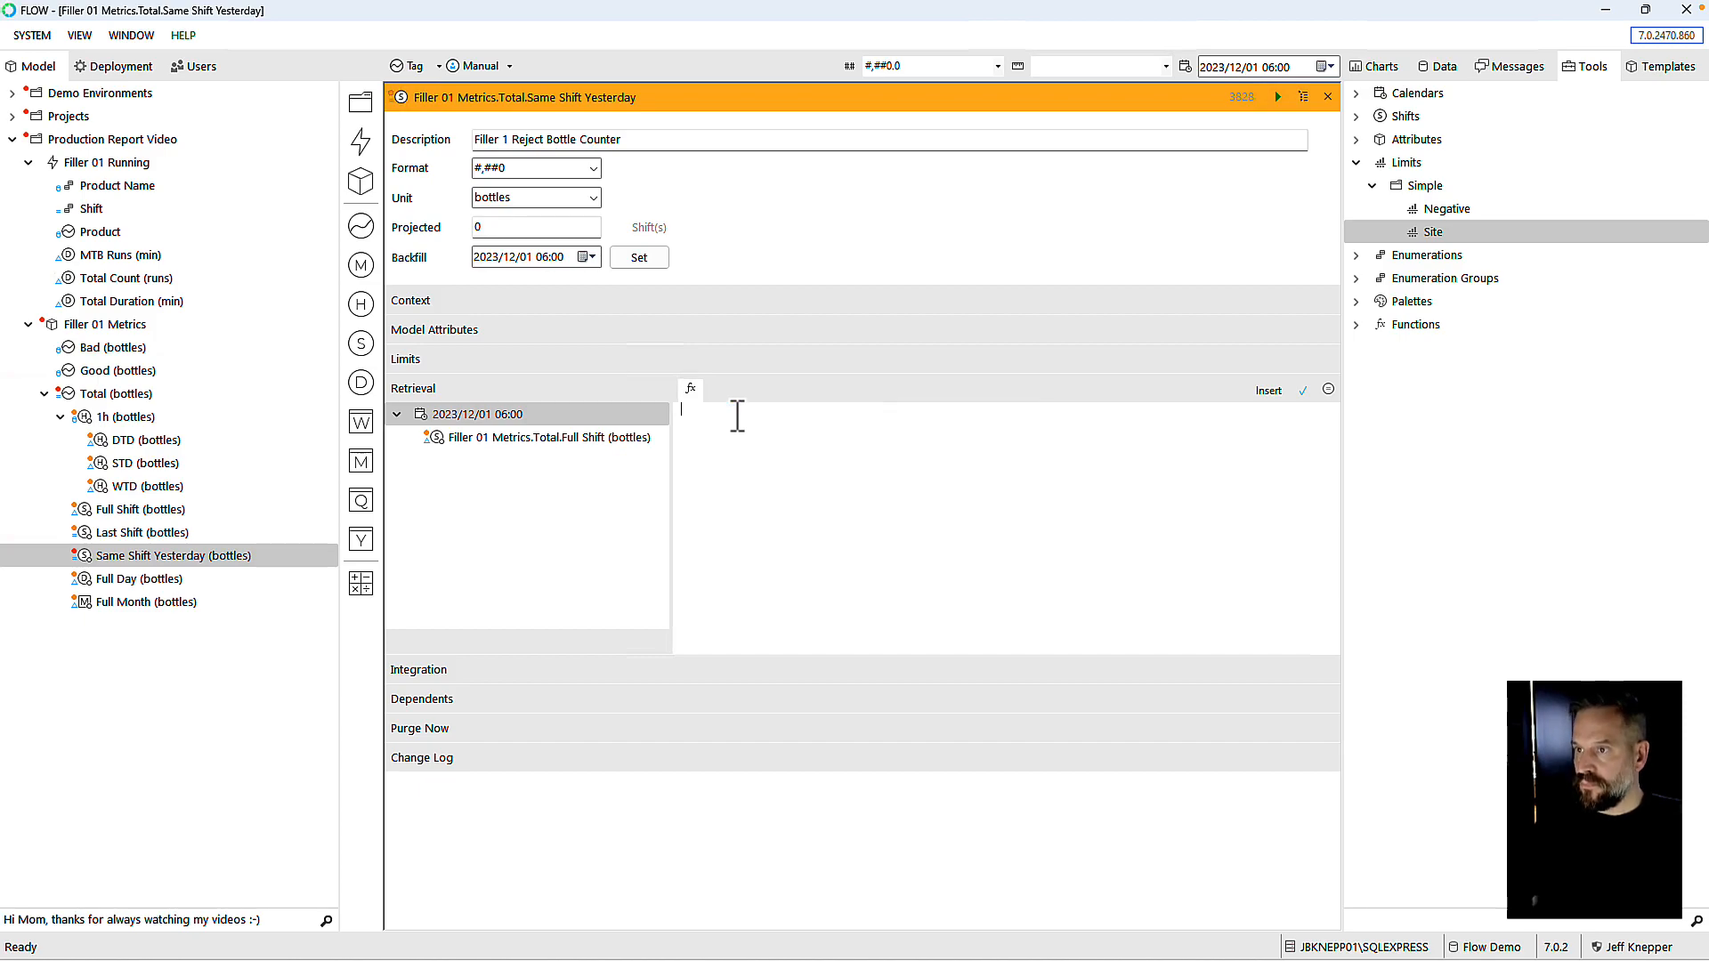
{"action": "left_click", "coordinate": [578, 454]}
{"action": "left_click", "coordinate": [715, 388]}
{"action": "left_click", "coordinate": [779, 434]}
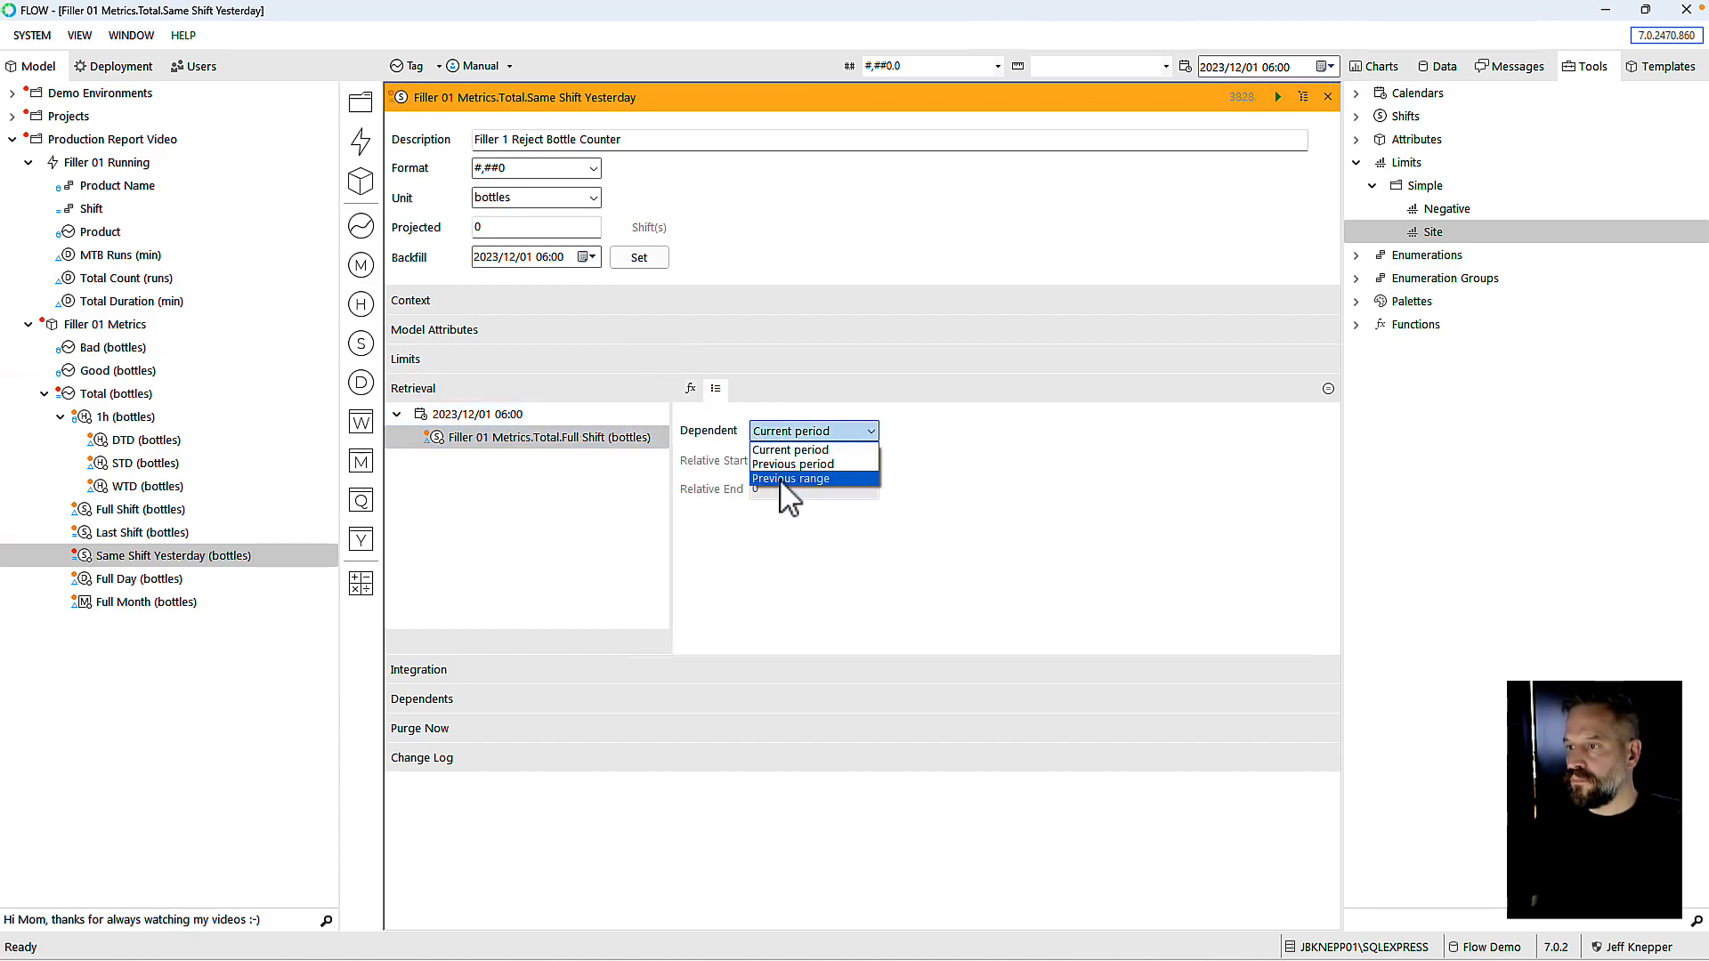
{"action": "left_click", "coordinate": [783, 465]}
{"action": "key", "text": "Tab"}
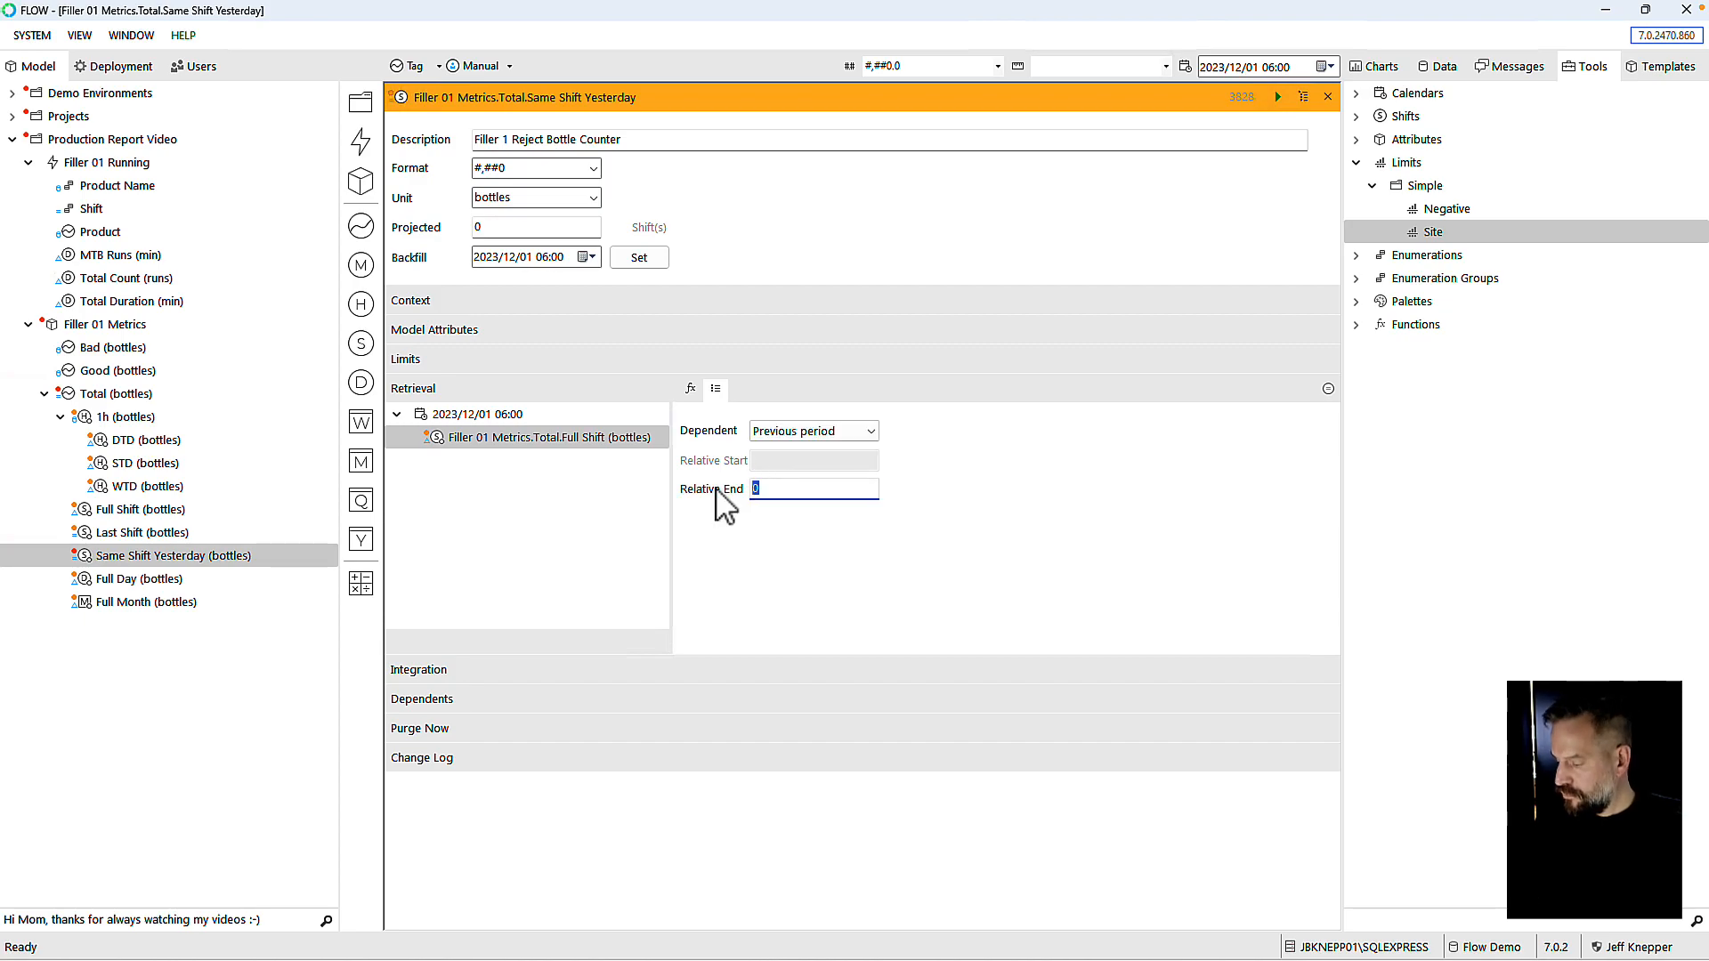
{"action": "type", "text": "3"}
{"action": "key", "text": "Return"}
Step: Insert the offset Full Shift value as Same Shift Yesterday's expression, validate the calculation, and close the measure
{"action": "left_click", "coordinate": [692, 389]}
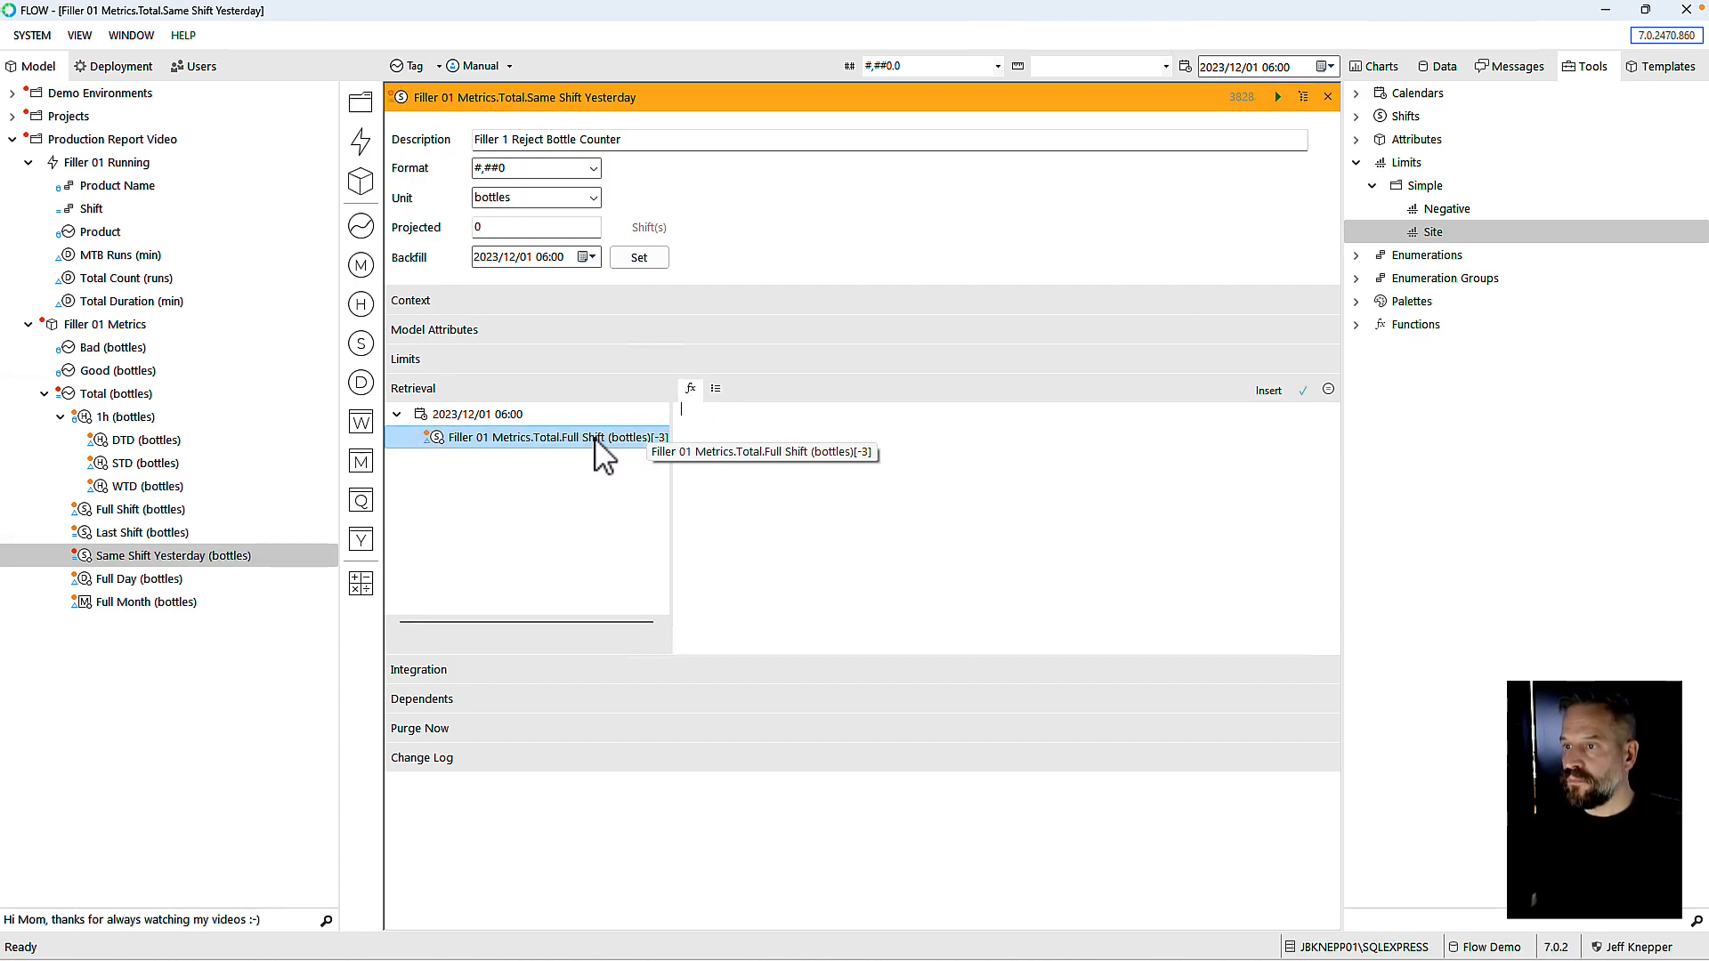
{"action": "left_click", "coordinate": [1302, 391]}
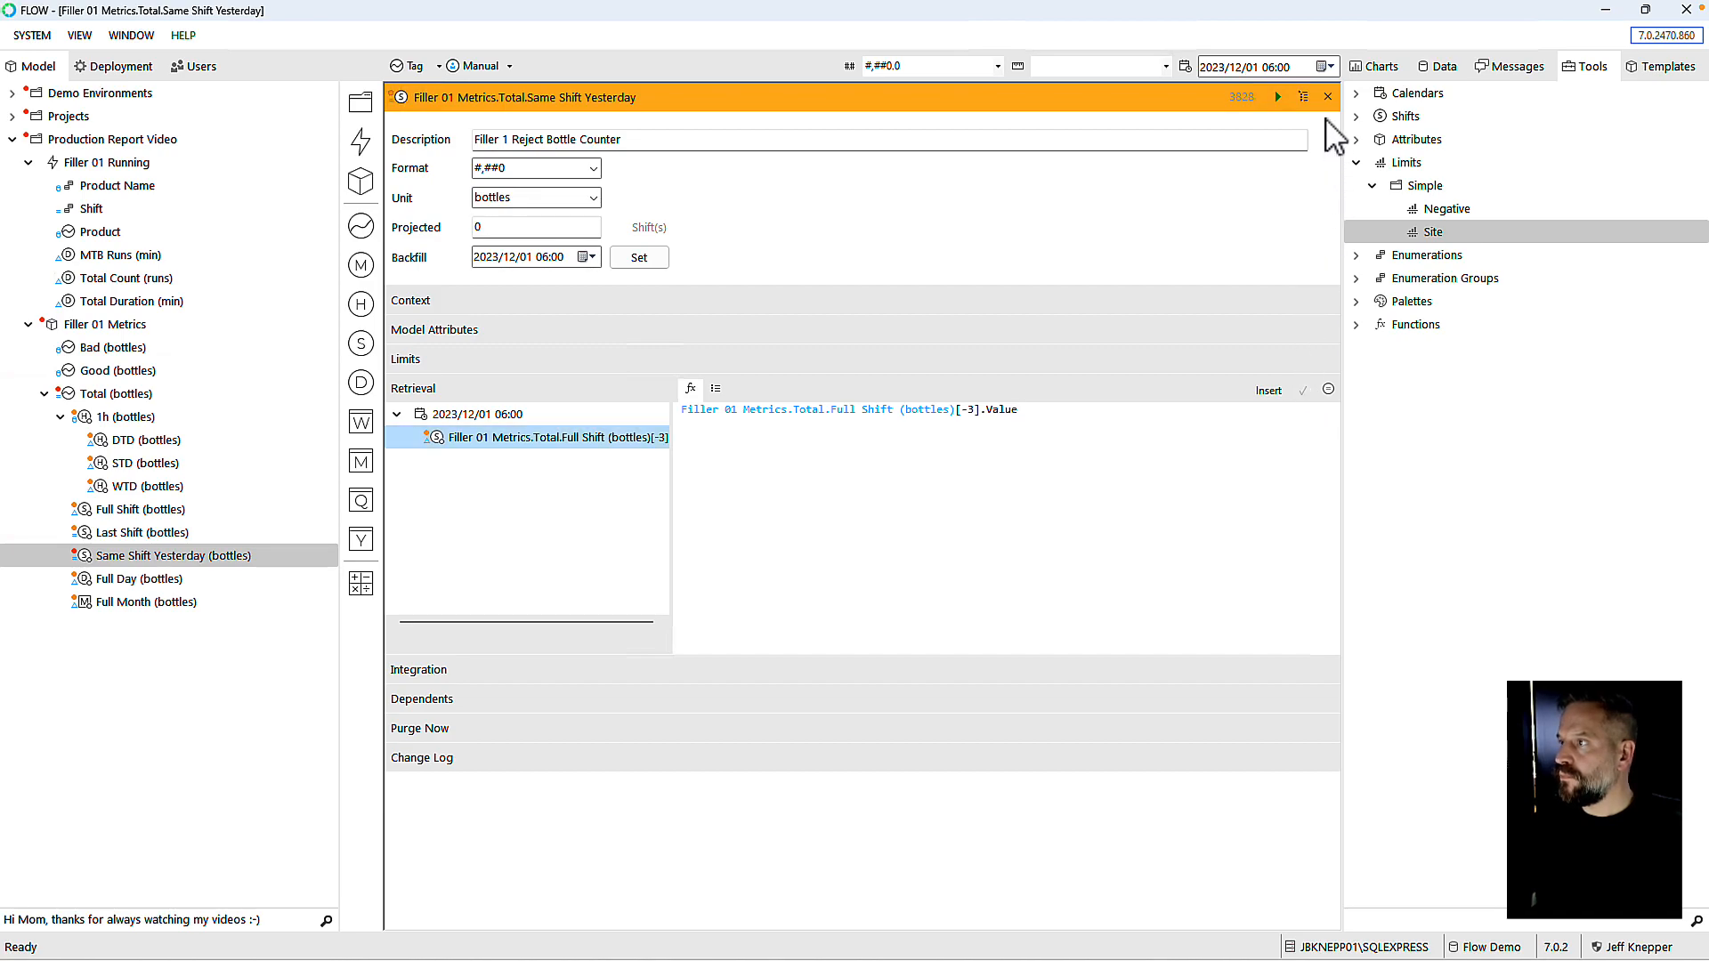
{"action": "left_click", "coordinate": [1326, 96]}
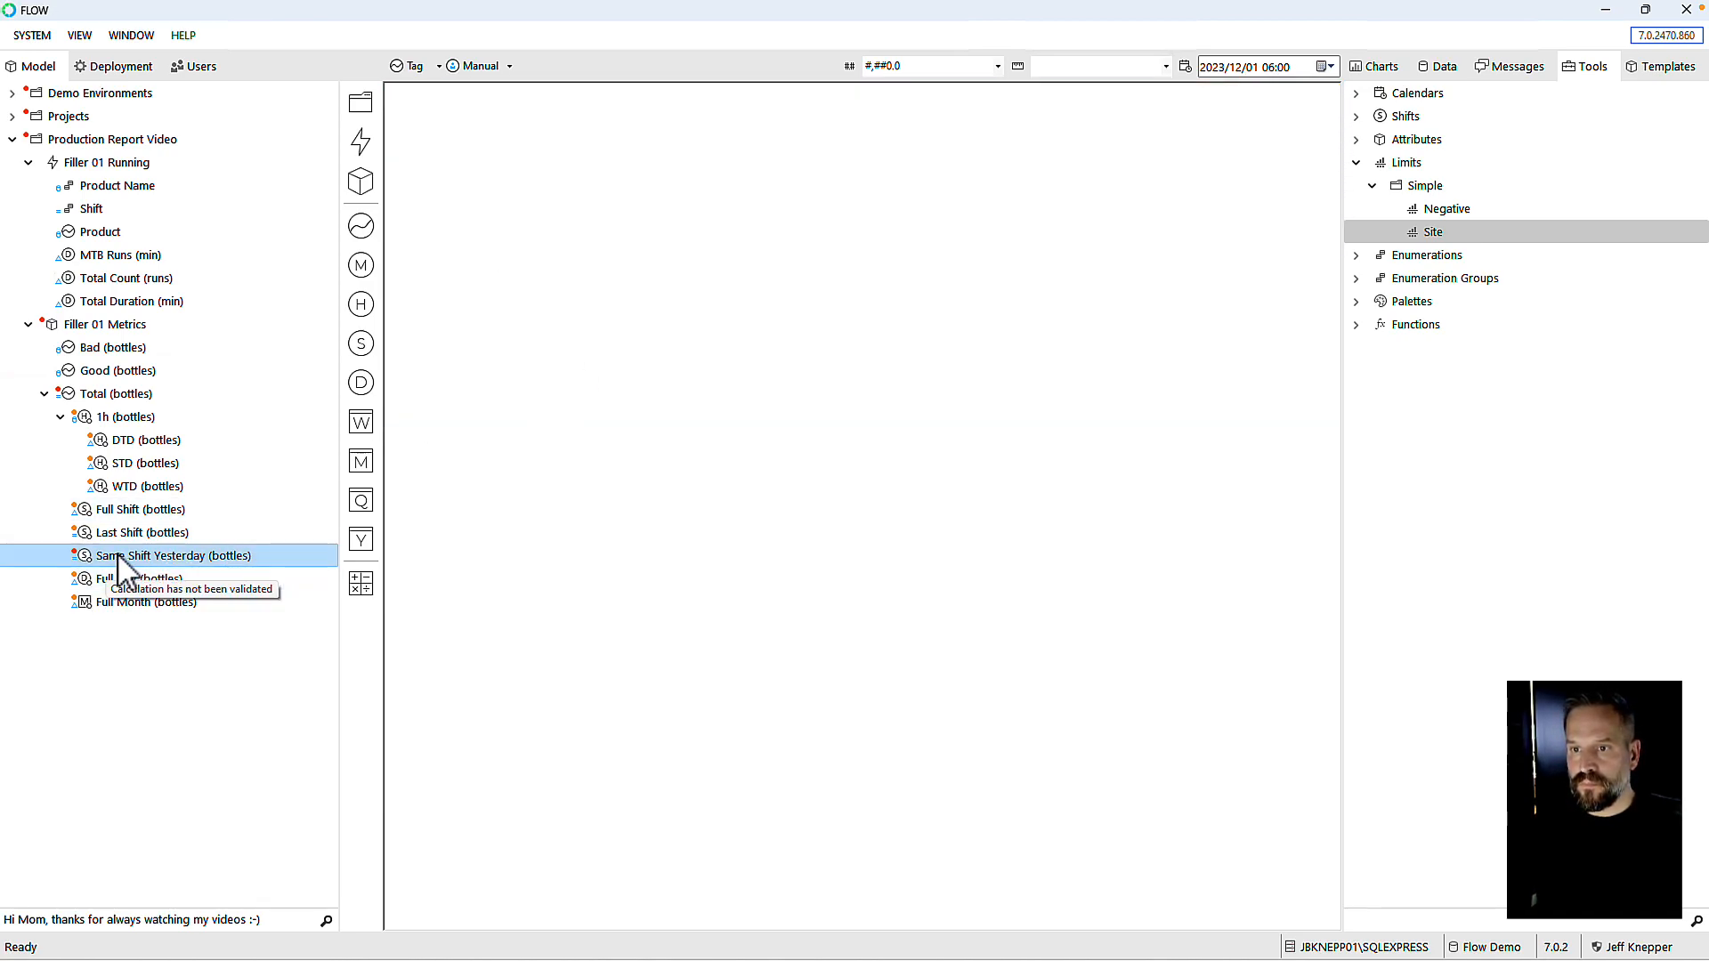
Step: Create three calculation measures from Full Shift (bottles), named 7d.Avg, 7d.Min and 7d.Max
{"action": "left_click_drag", "start_coordinate": [84, 531], "coordinate": [359, 587]}
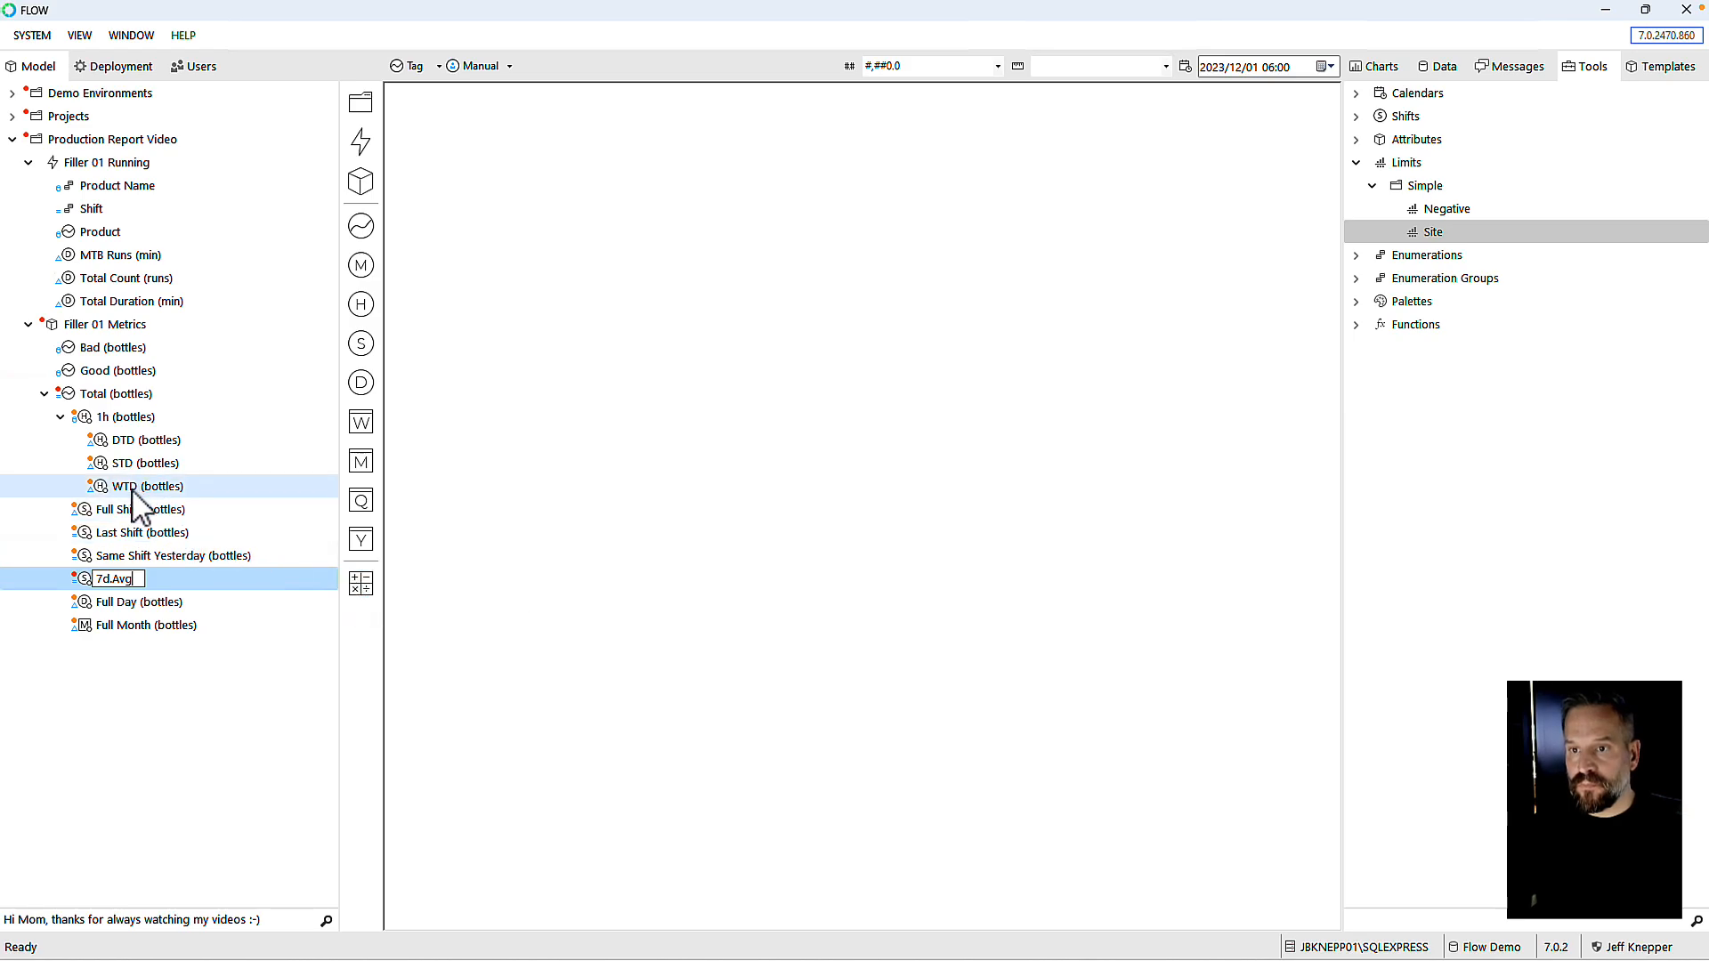
{"action": "key", "text": "Return"}
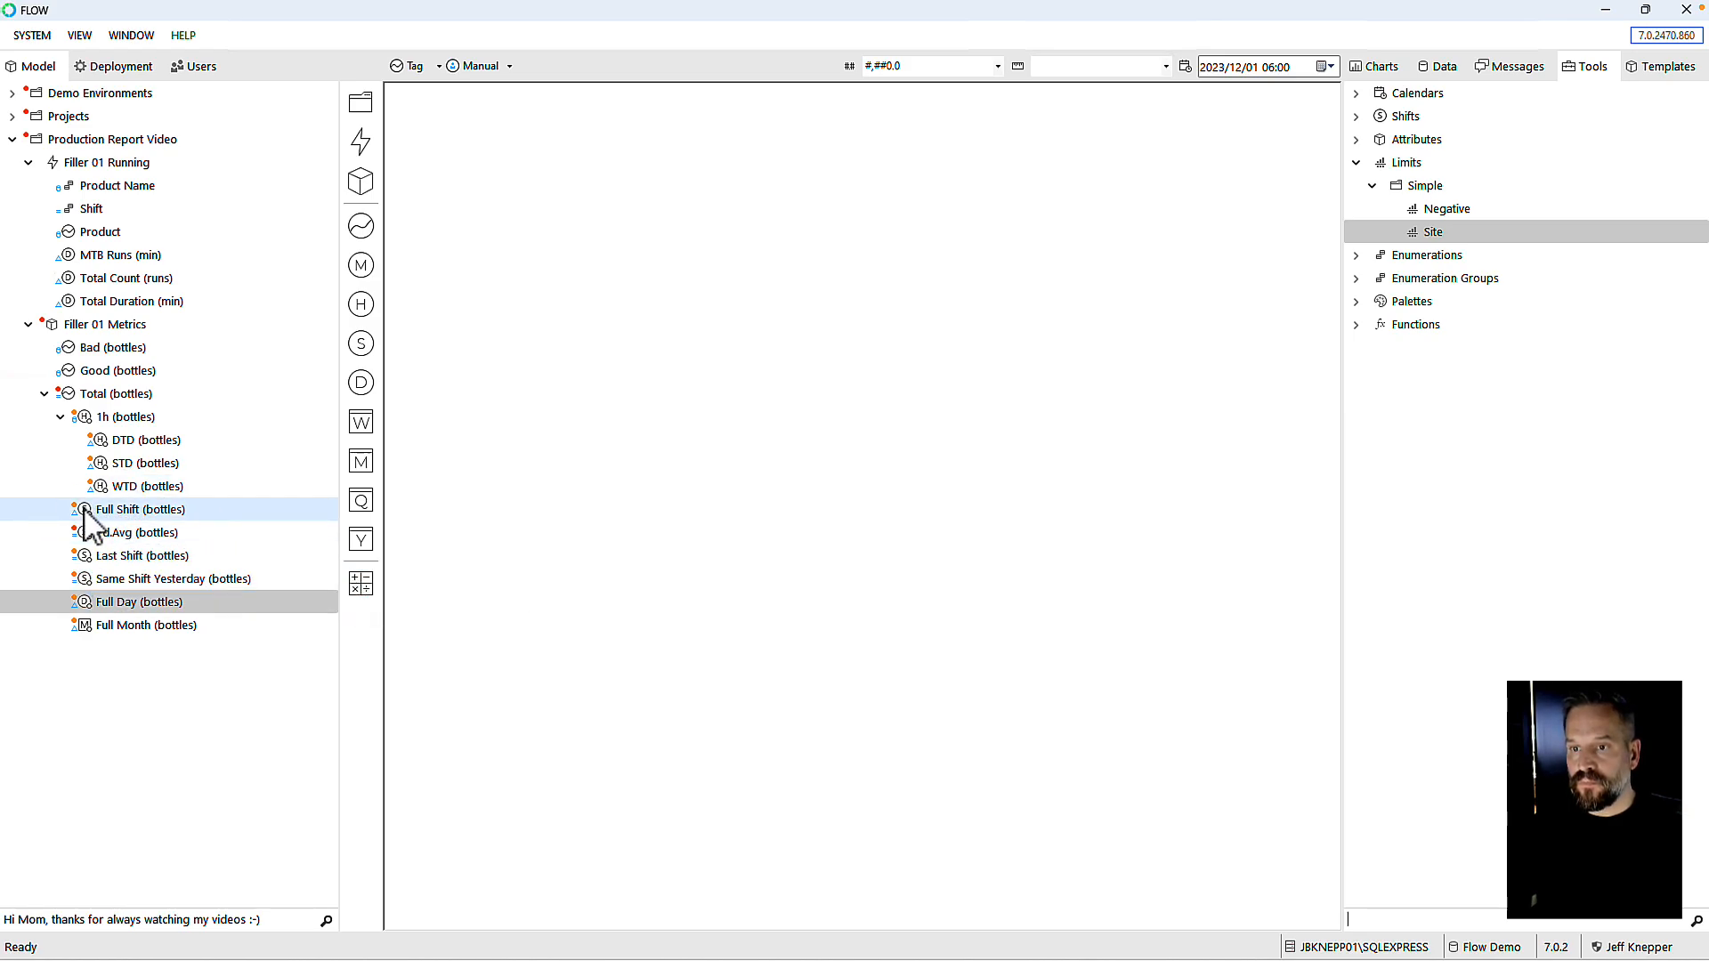
{"action": "left_click_drag", "start_coordinate": [134, 578], "coordinate": [362, 585]}
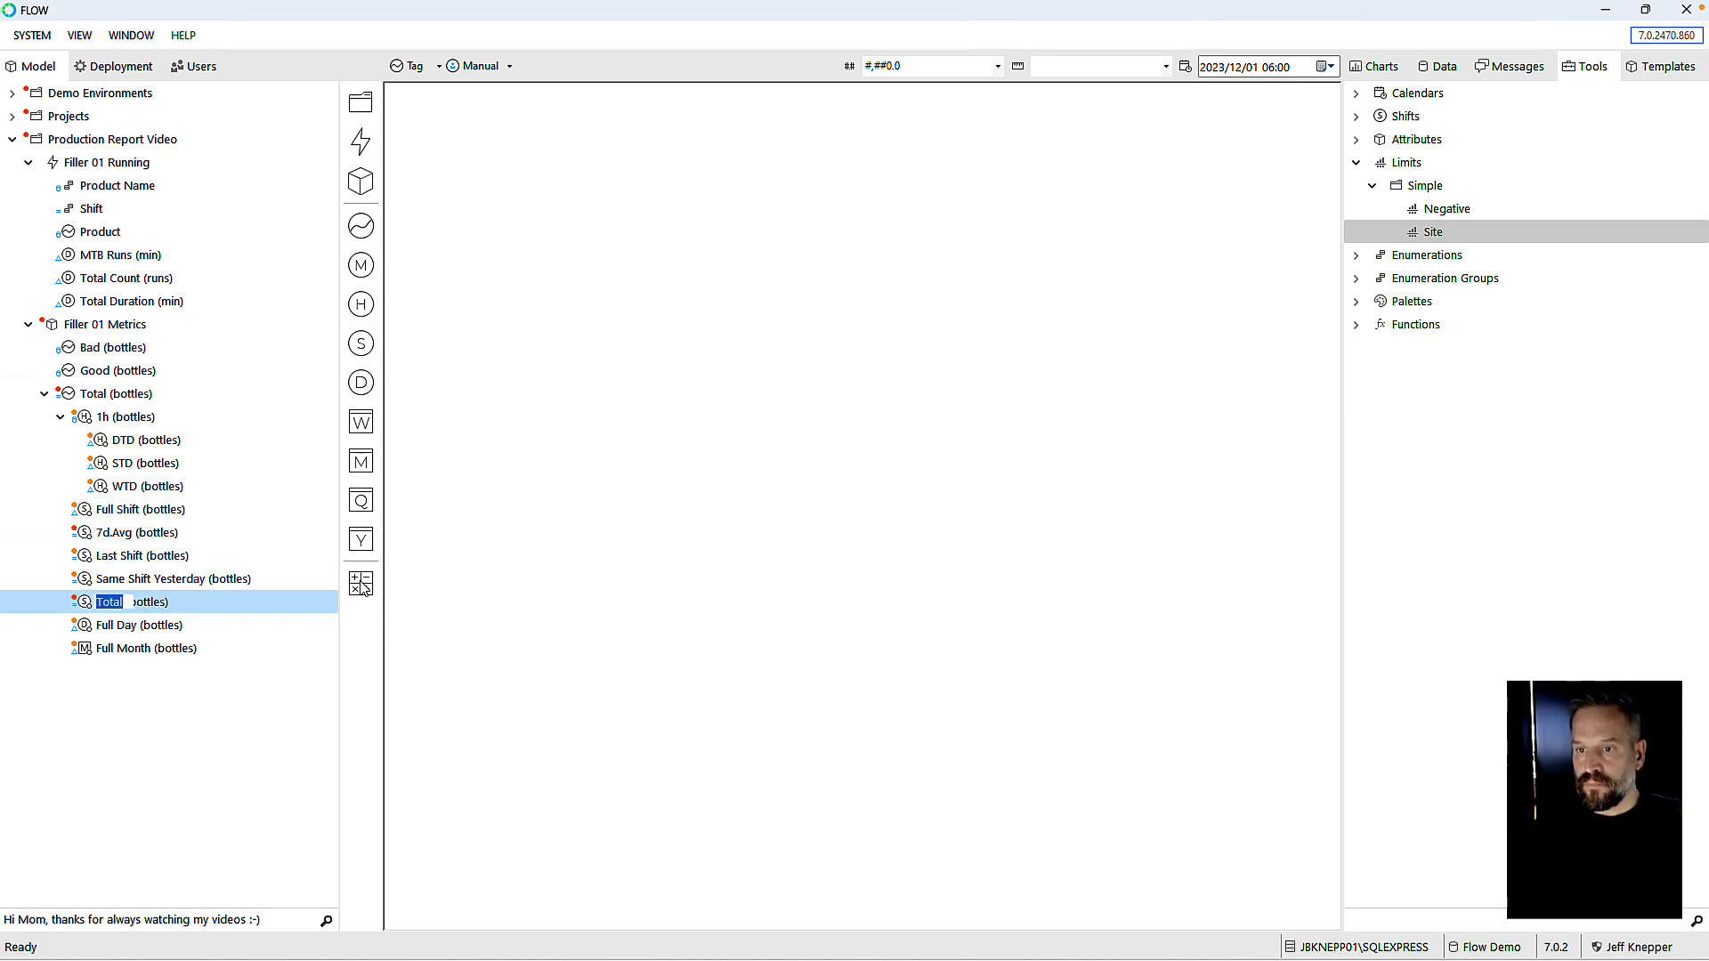
{"action": "type", "text": "d.Min"}
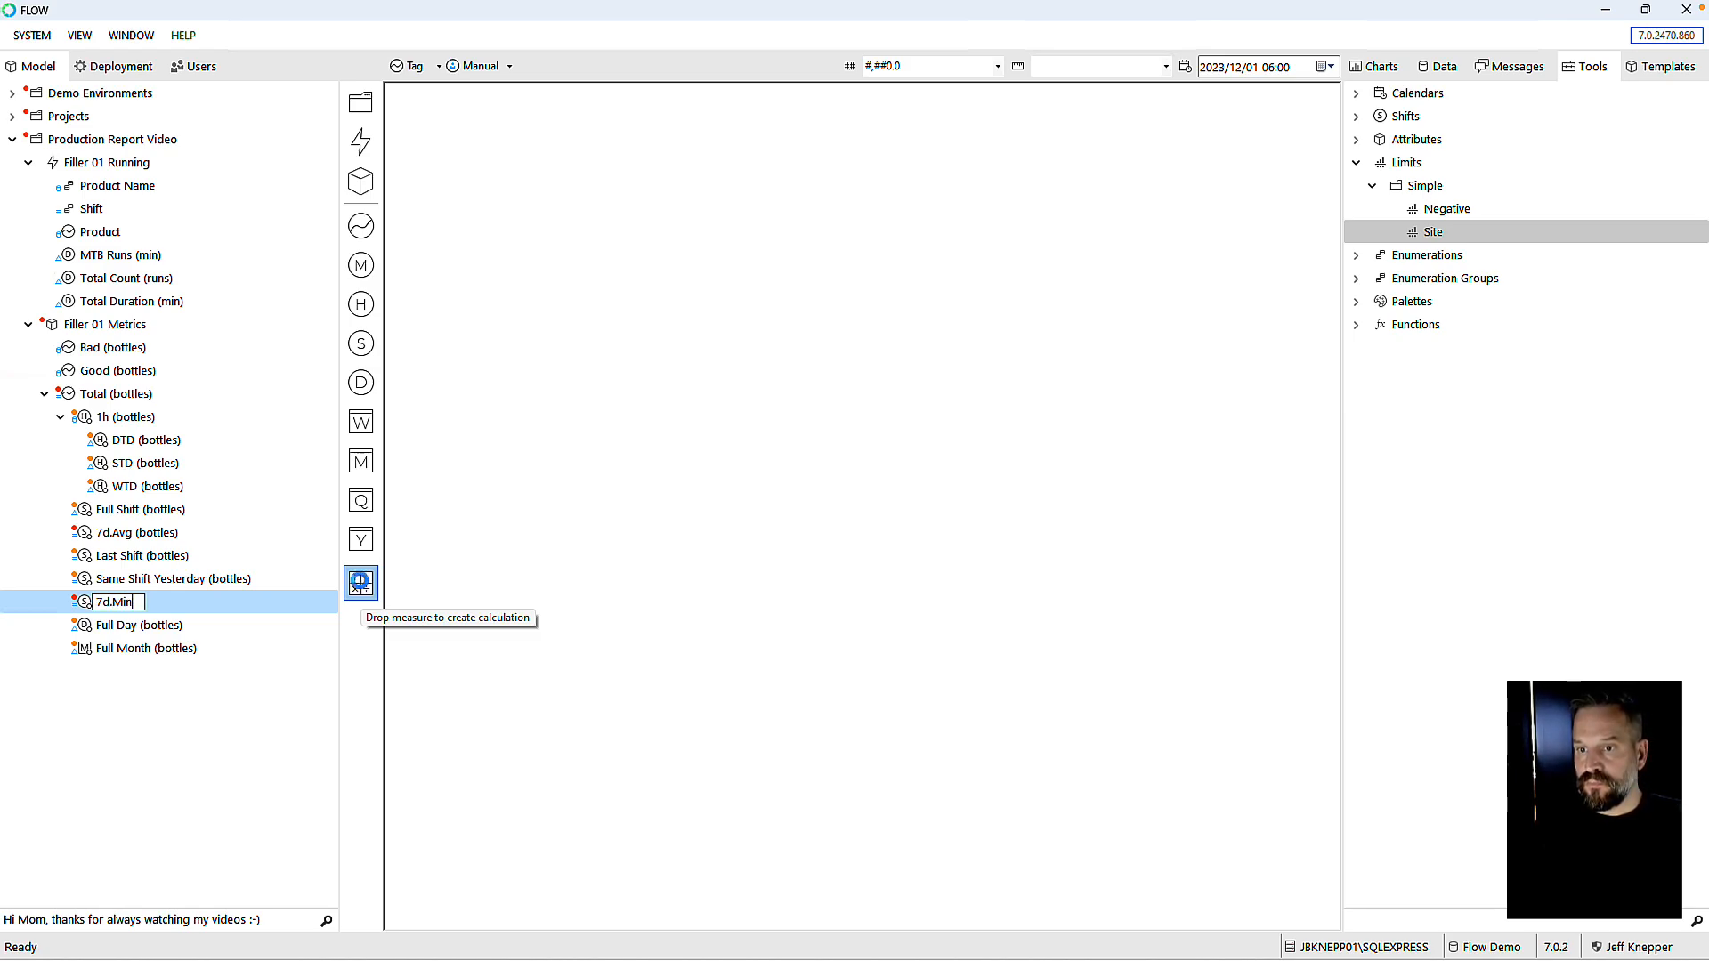
{"action": "key", "text": "Return"}
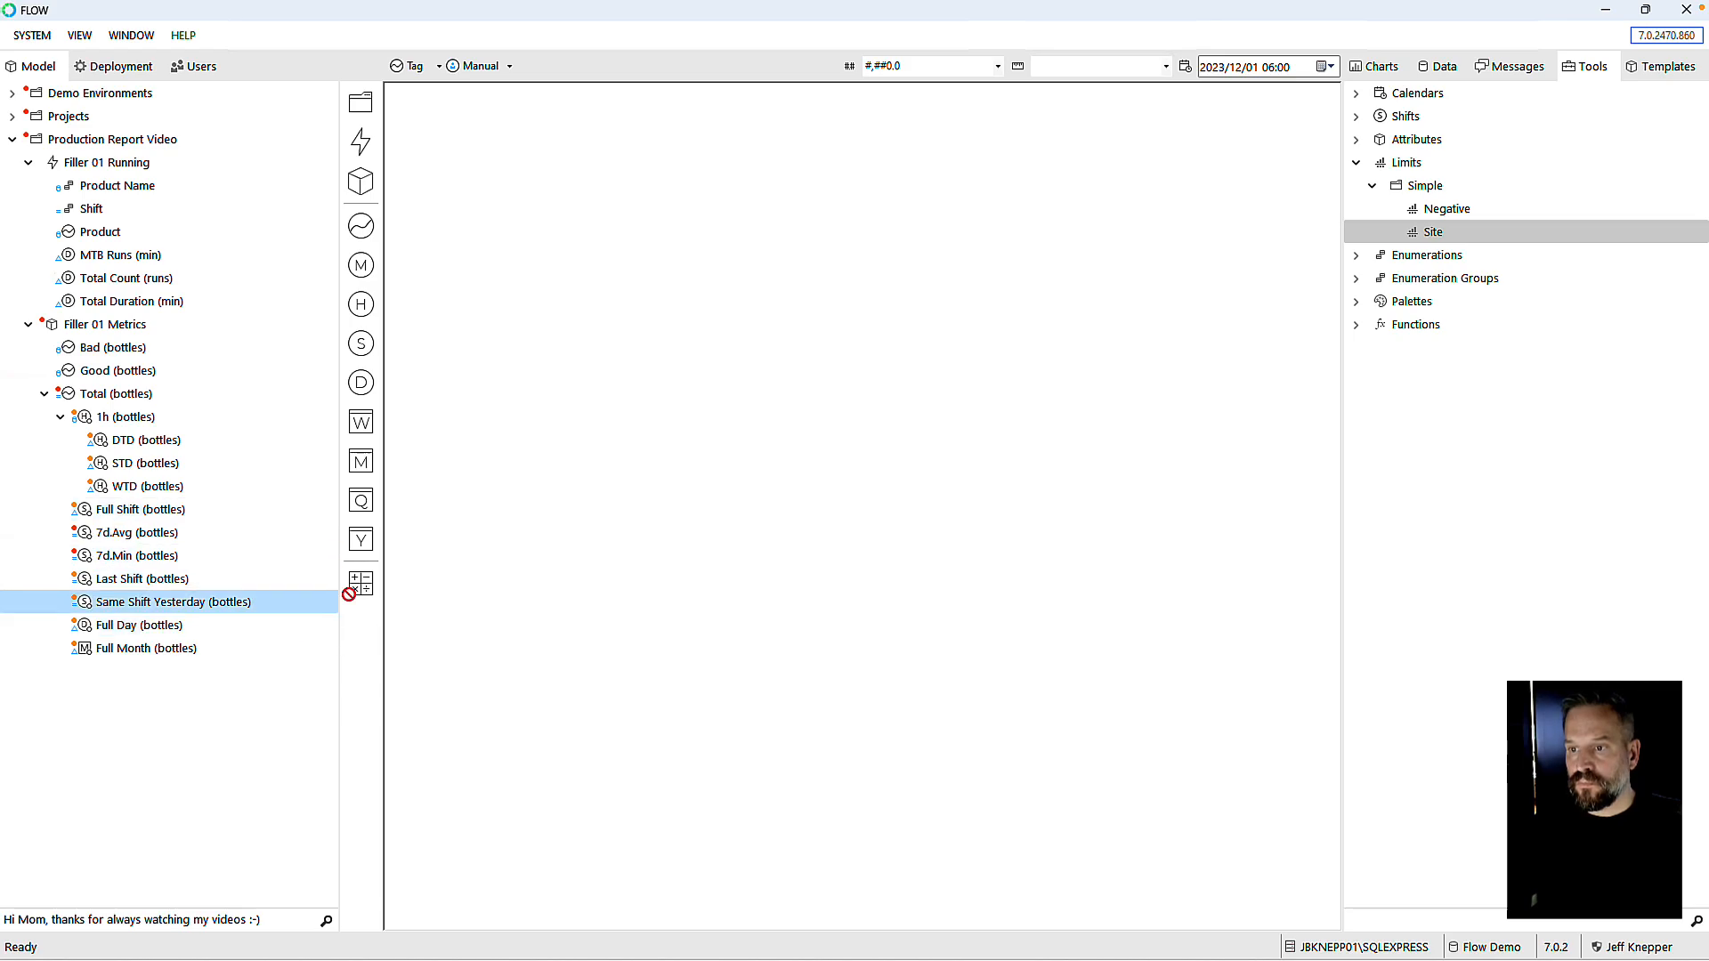
{"action": "left_click_drag", "start_coordinate": [339, 580], "coordinate": [360, 586]}
{"action": "type", "text": "7d"}
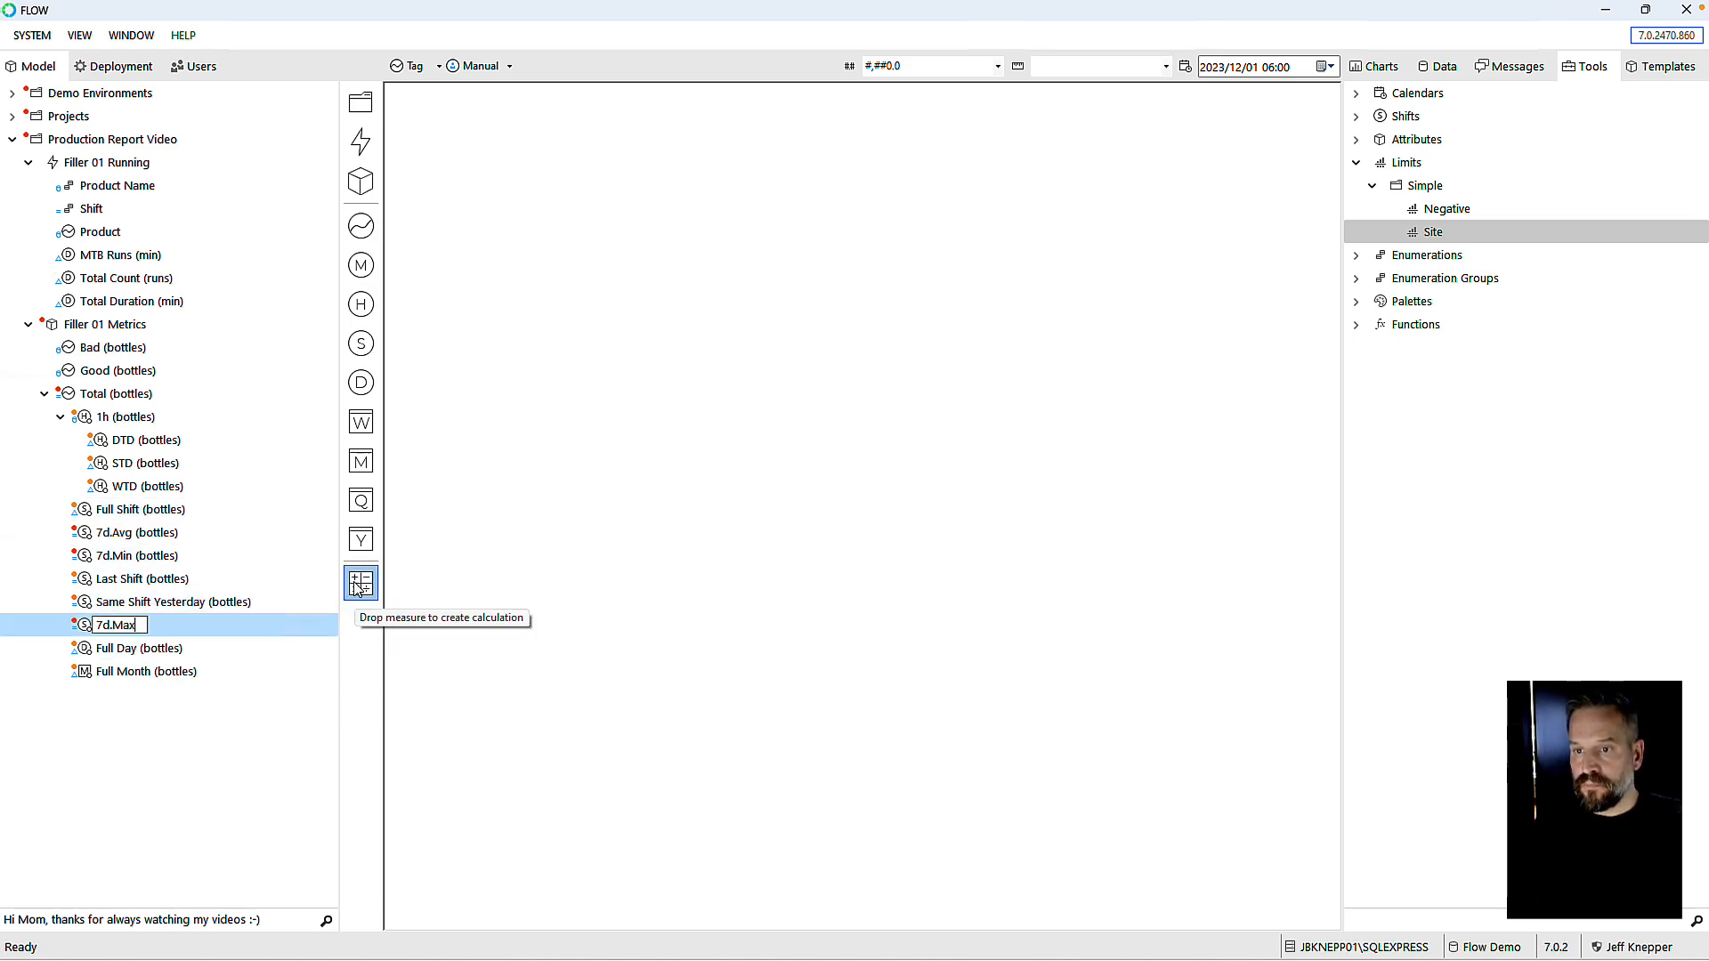
{"action": "type", "text": ".Max"}
{"action": "key", "text": "Return"}
Step: Clear 7d.Avg's default expression and set its Full Shift dependency to Previous range with a relative start of 7
{"action": "left_click", "coordinate": [80, 532]}
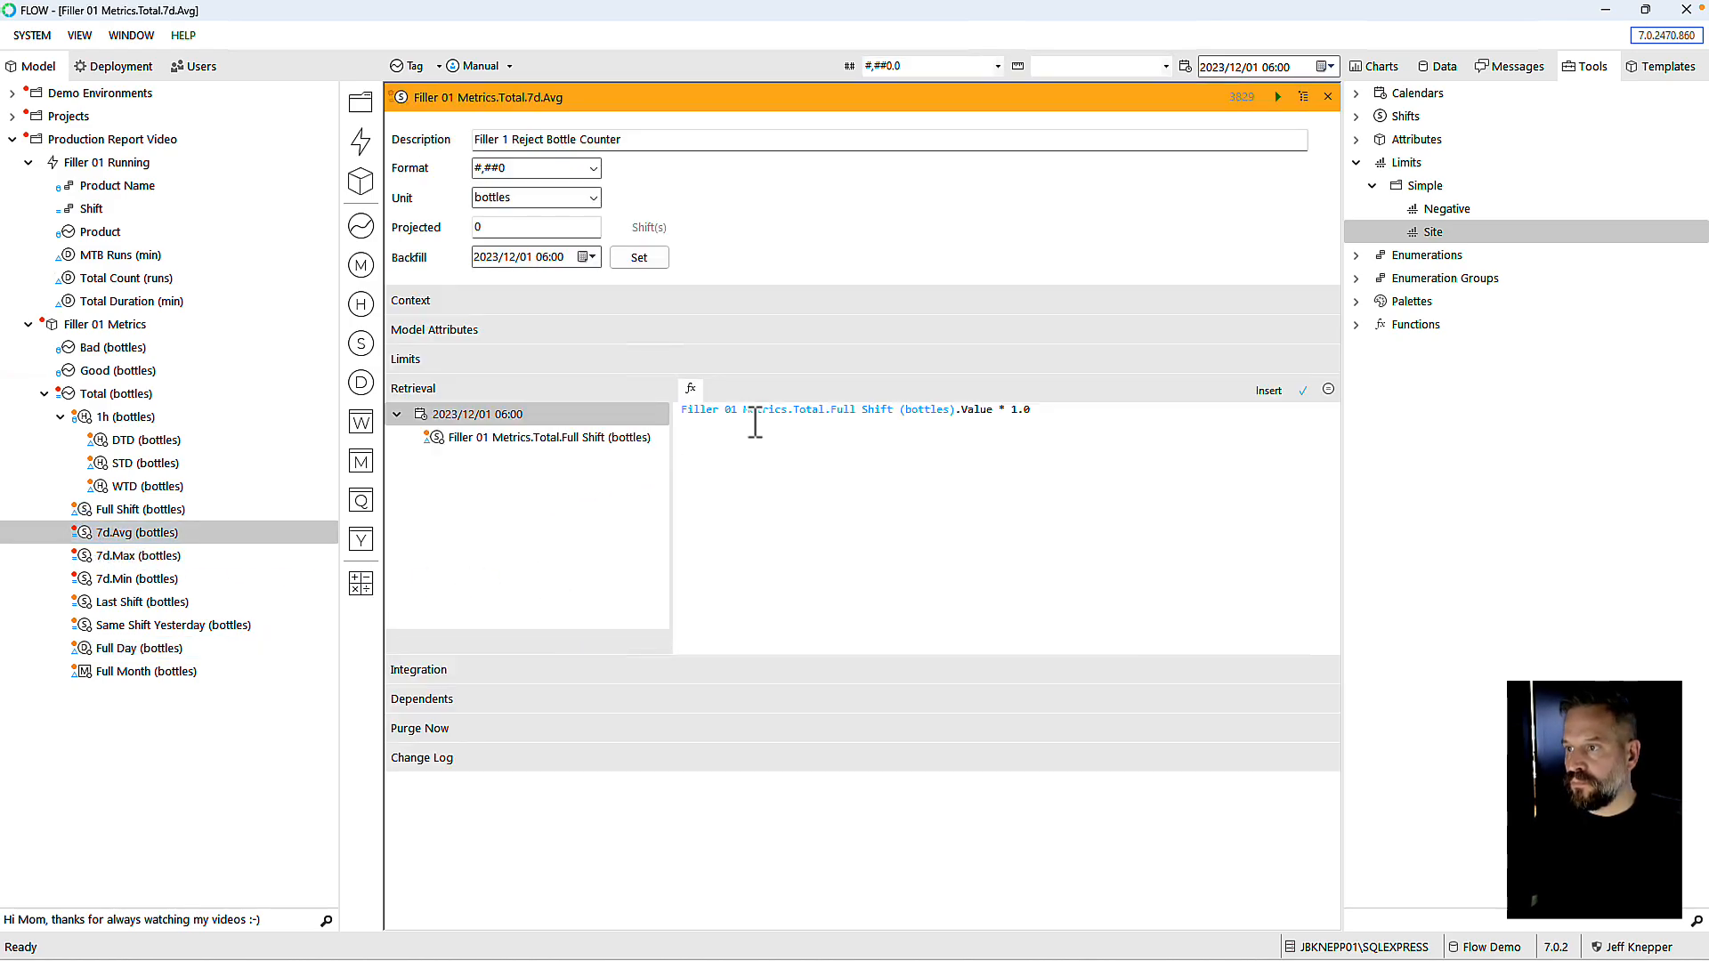
{"action": "triple_click", "coordinate": [754, 422]}
{"action": "key", "text": "Delete"}
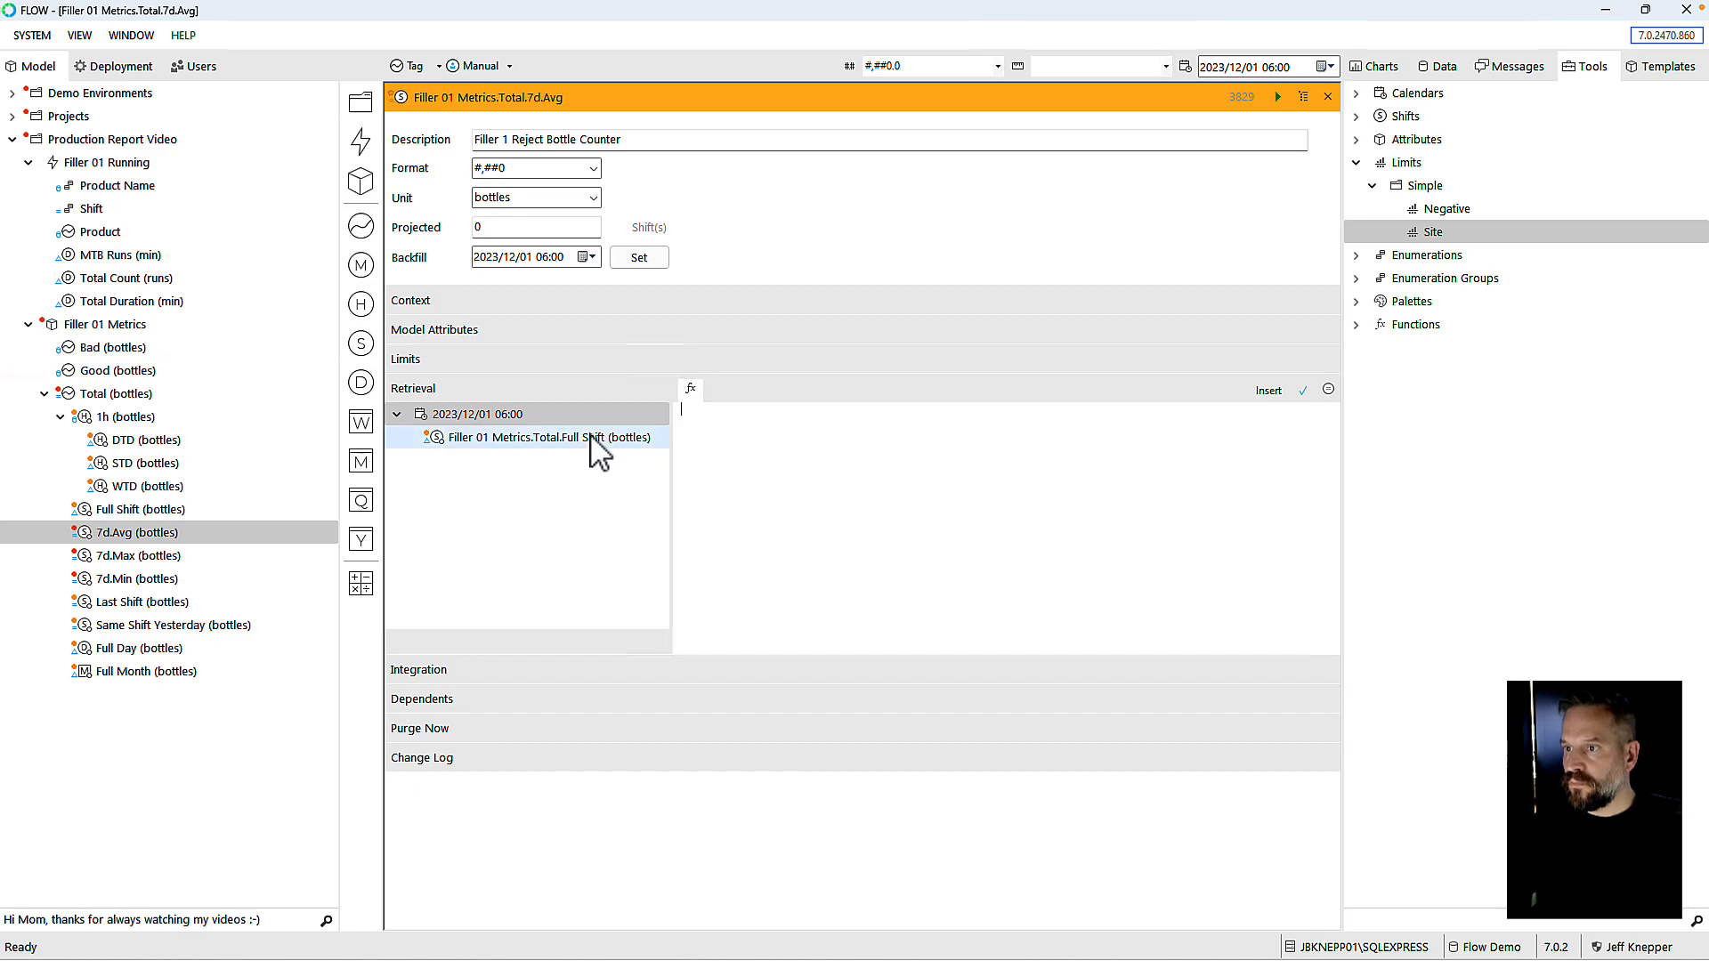
{"action": "left_click", "coordinate": [597, 437]}
{"action": "left_click", "coordinate": [718, 390]}
{"action": "left_click", "coordinate": [765, 431]}
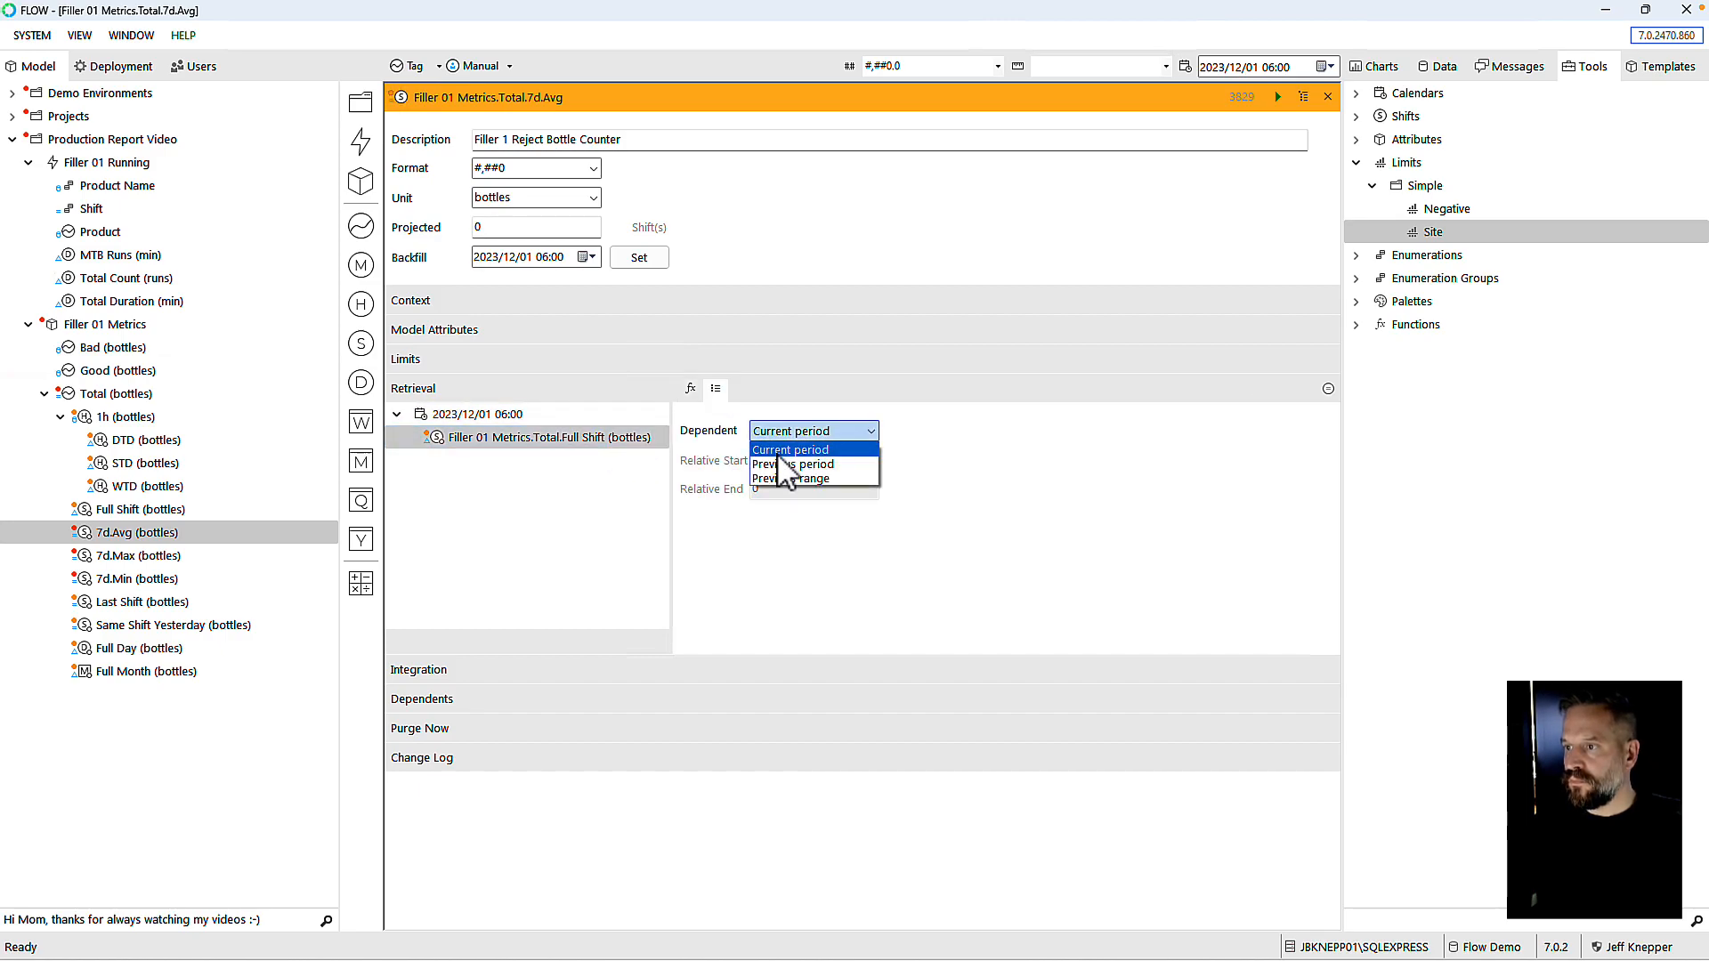
{"action": "left_click", "coordinate": [788, 479]}
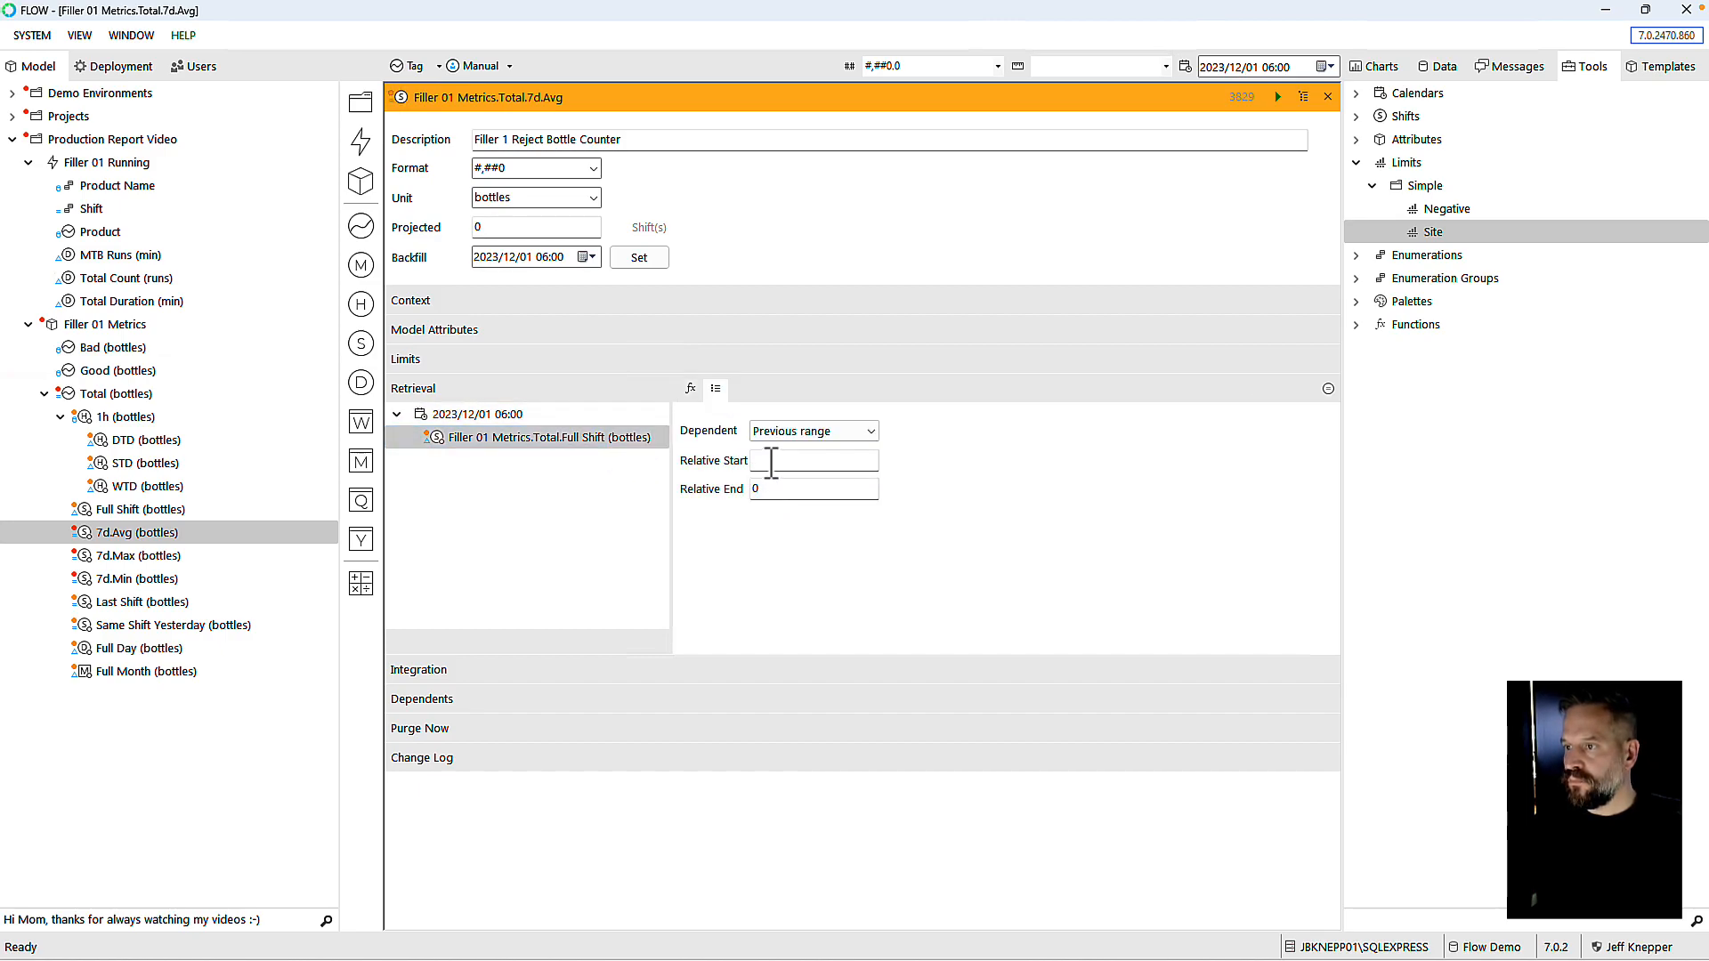
{"action": "type", "text": "7"}
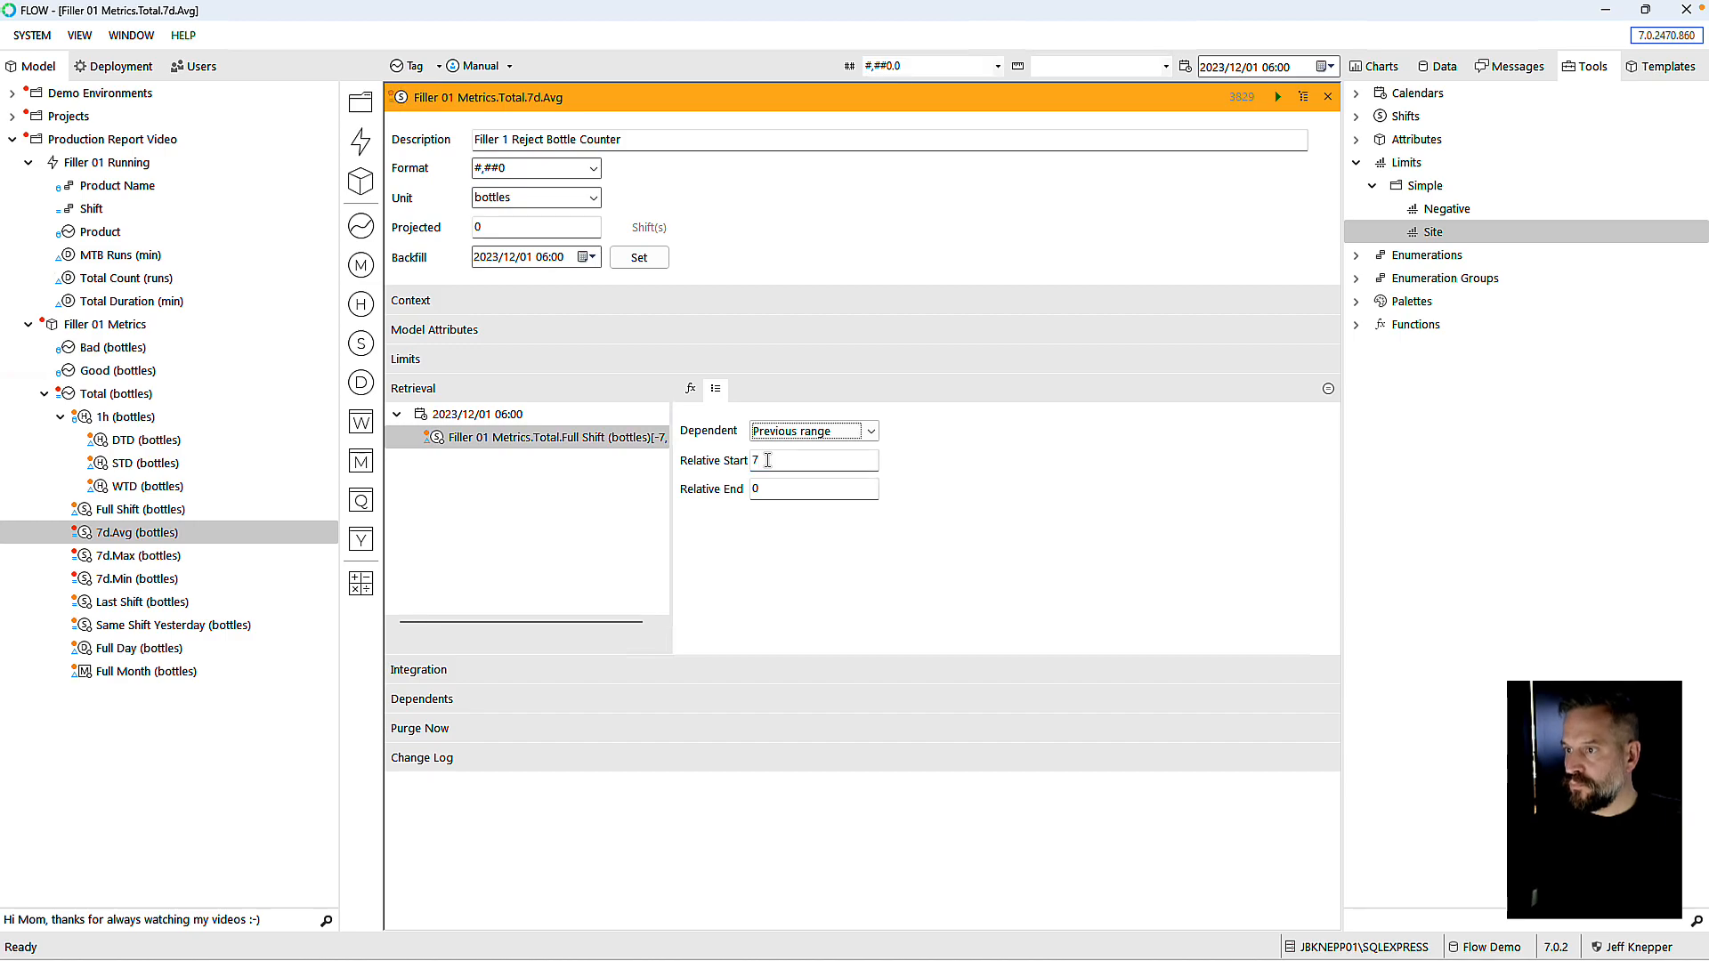
Step: Insert the Full Shift range values into 7d.Avg's expression, append .Average(), validate the calculation, and close the measure
{"action": "left_click", "coordinate": [691, 390]}
{"action": "left_click_drag", "start_coordinate": [574, 438], "coordinate": [870, 477]}
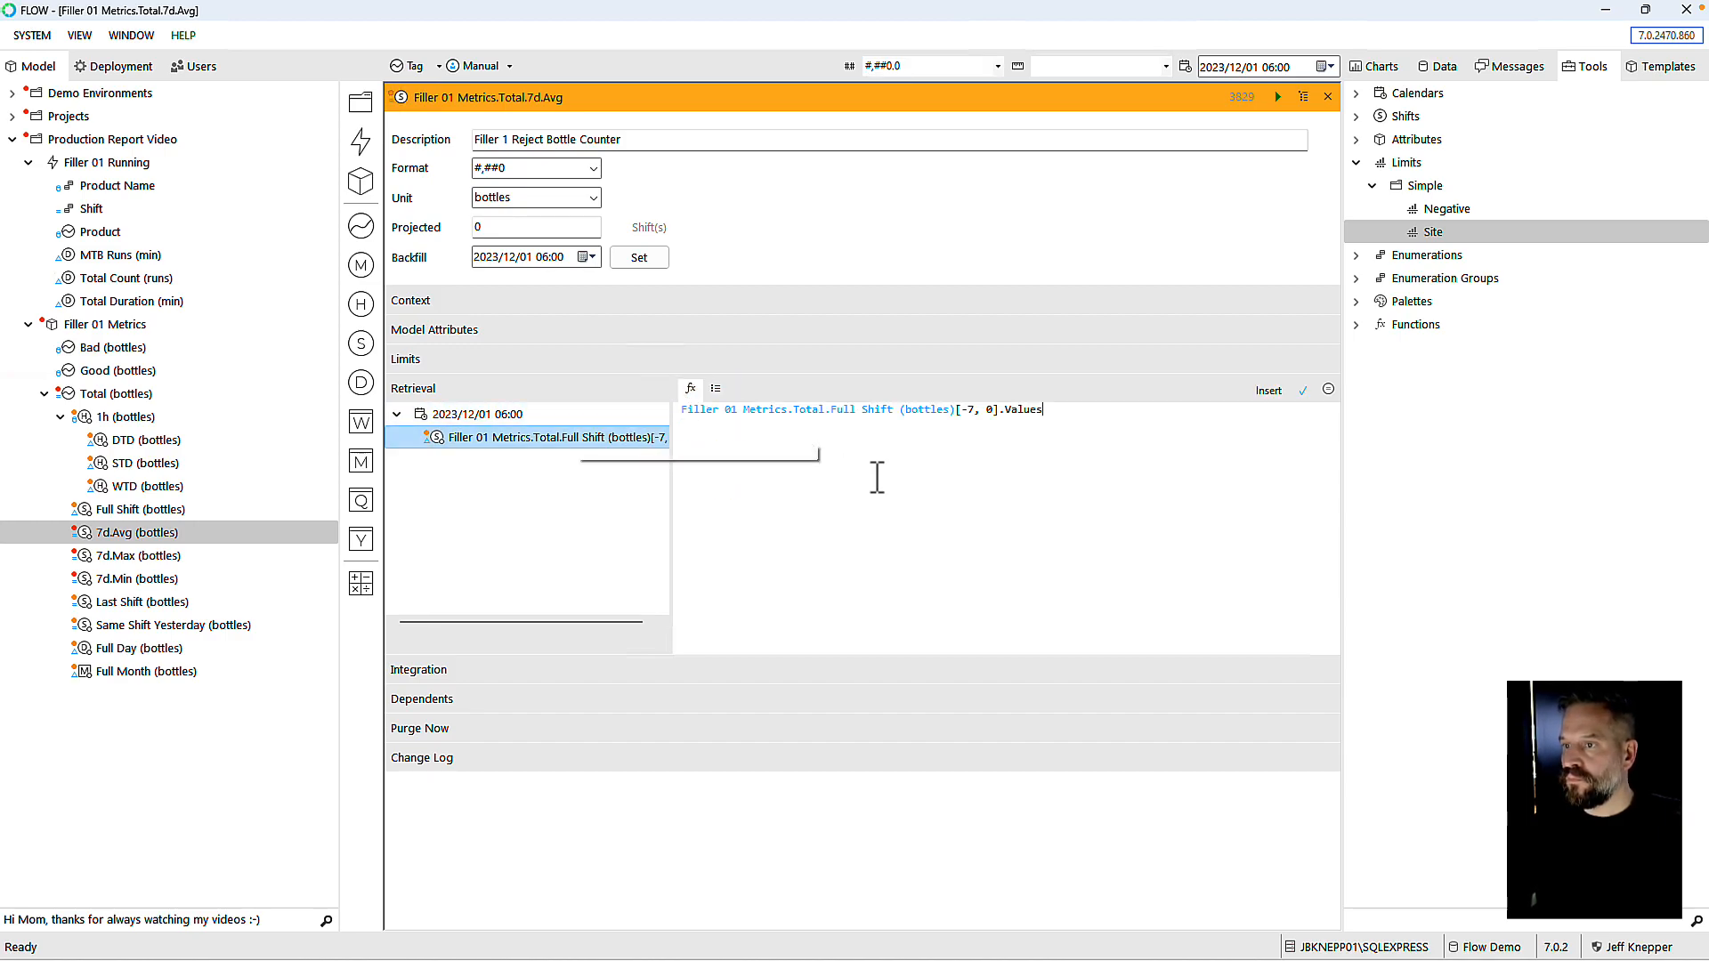
{"action": "type", "text": ".Average("}
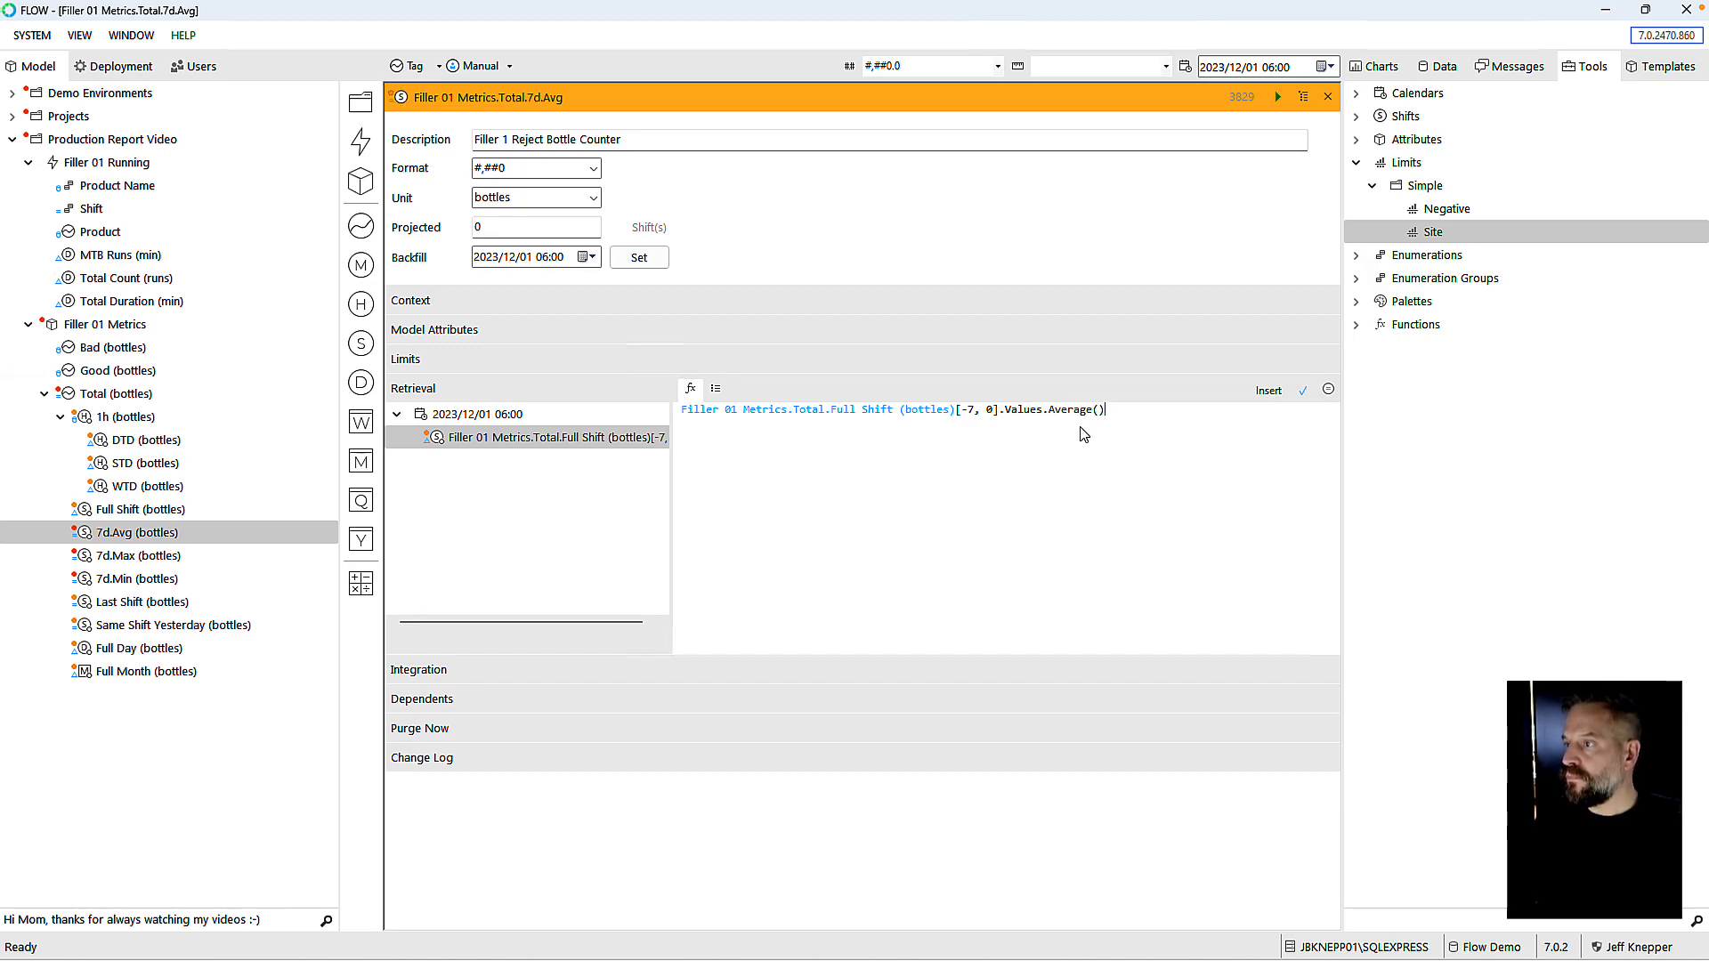
{"action": "left_click", "coordinate": [1302, 390]}
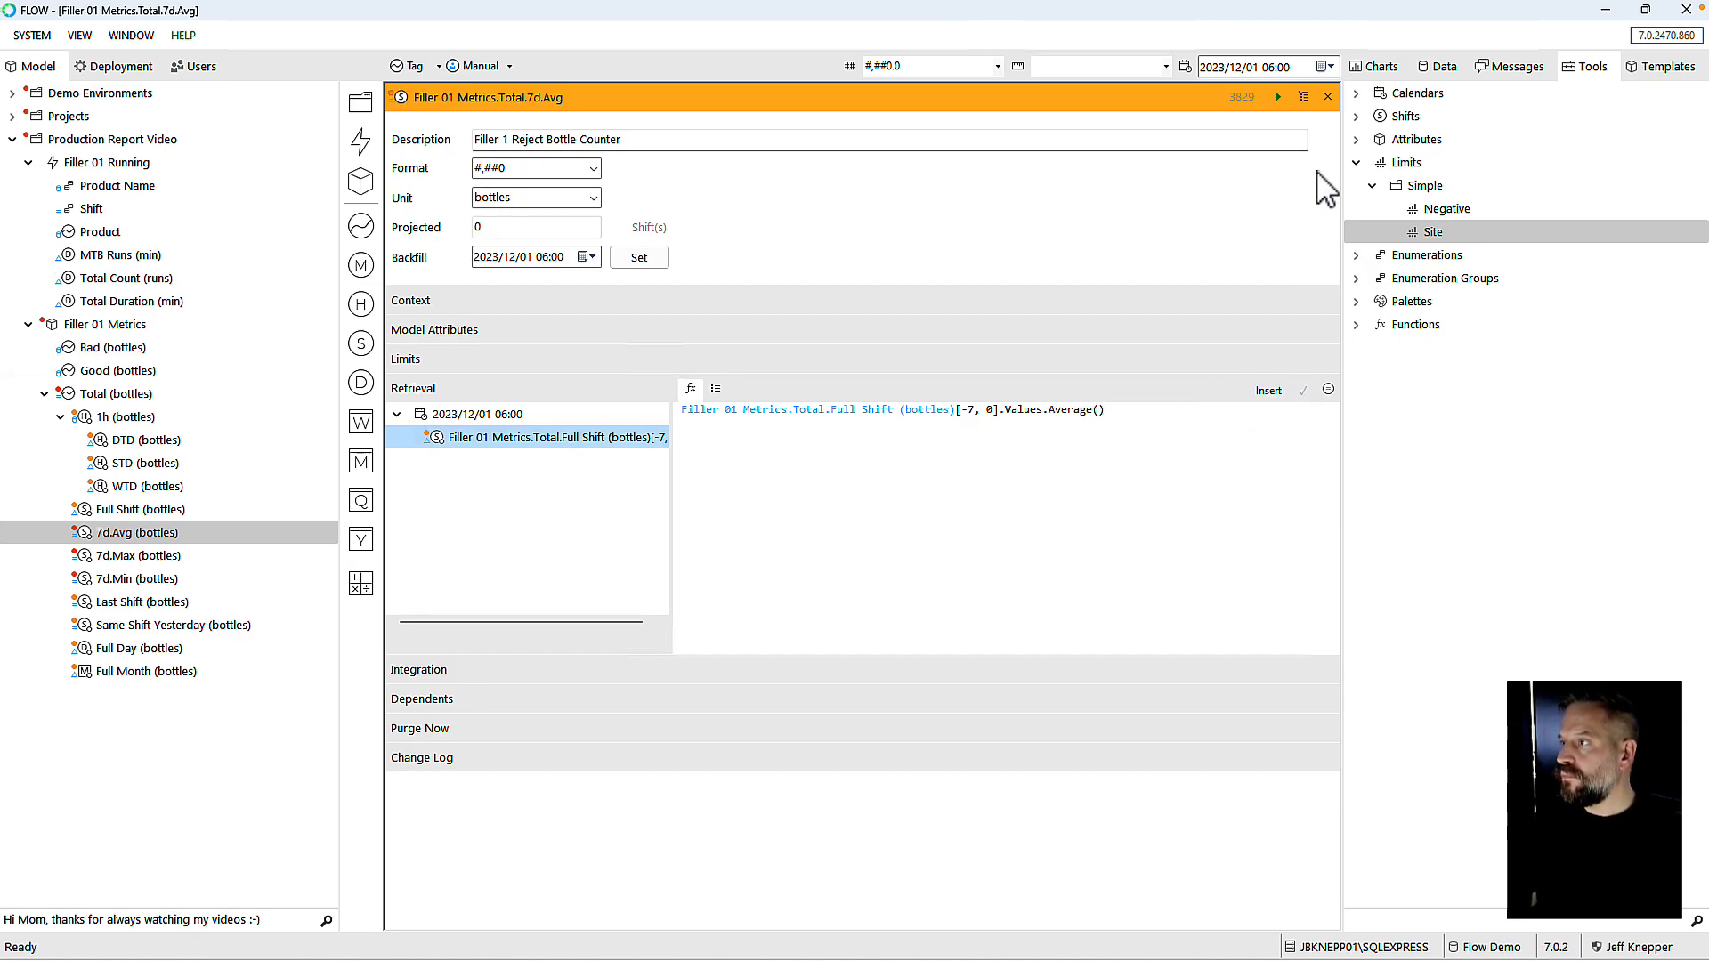
{"action": "left_click", "coordinate": [1327, 97]}
Step: Clear 7d.Max's default expression and set its Full Shift dependency to Previous range with a relative start of 7
{"action": "double_click", "coordinate": [122, 557]}
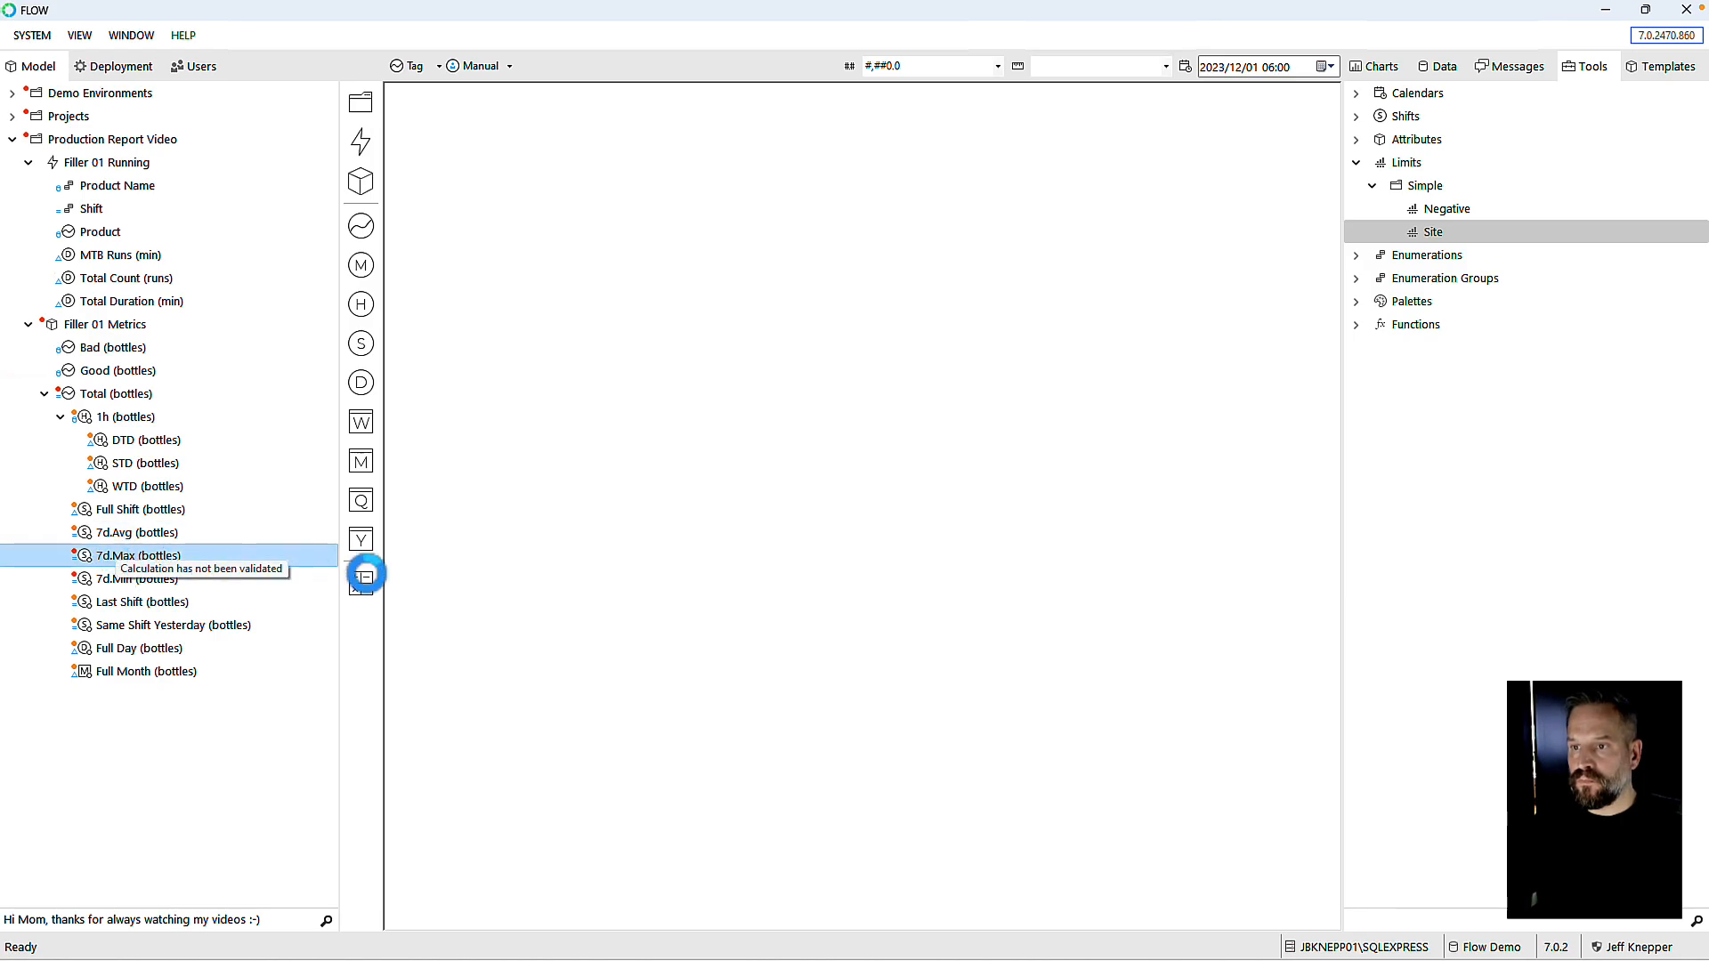
{"action": "triple_click", "coordinate": [713, 423]}
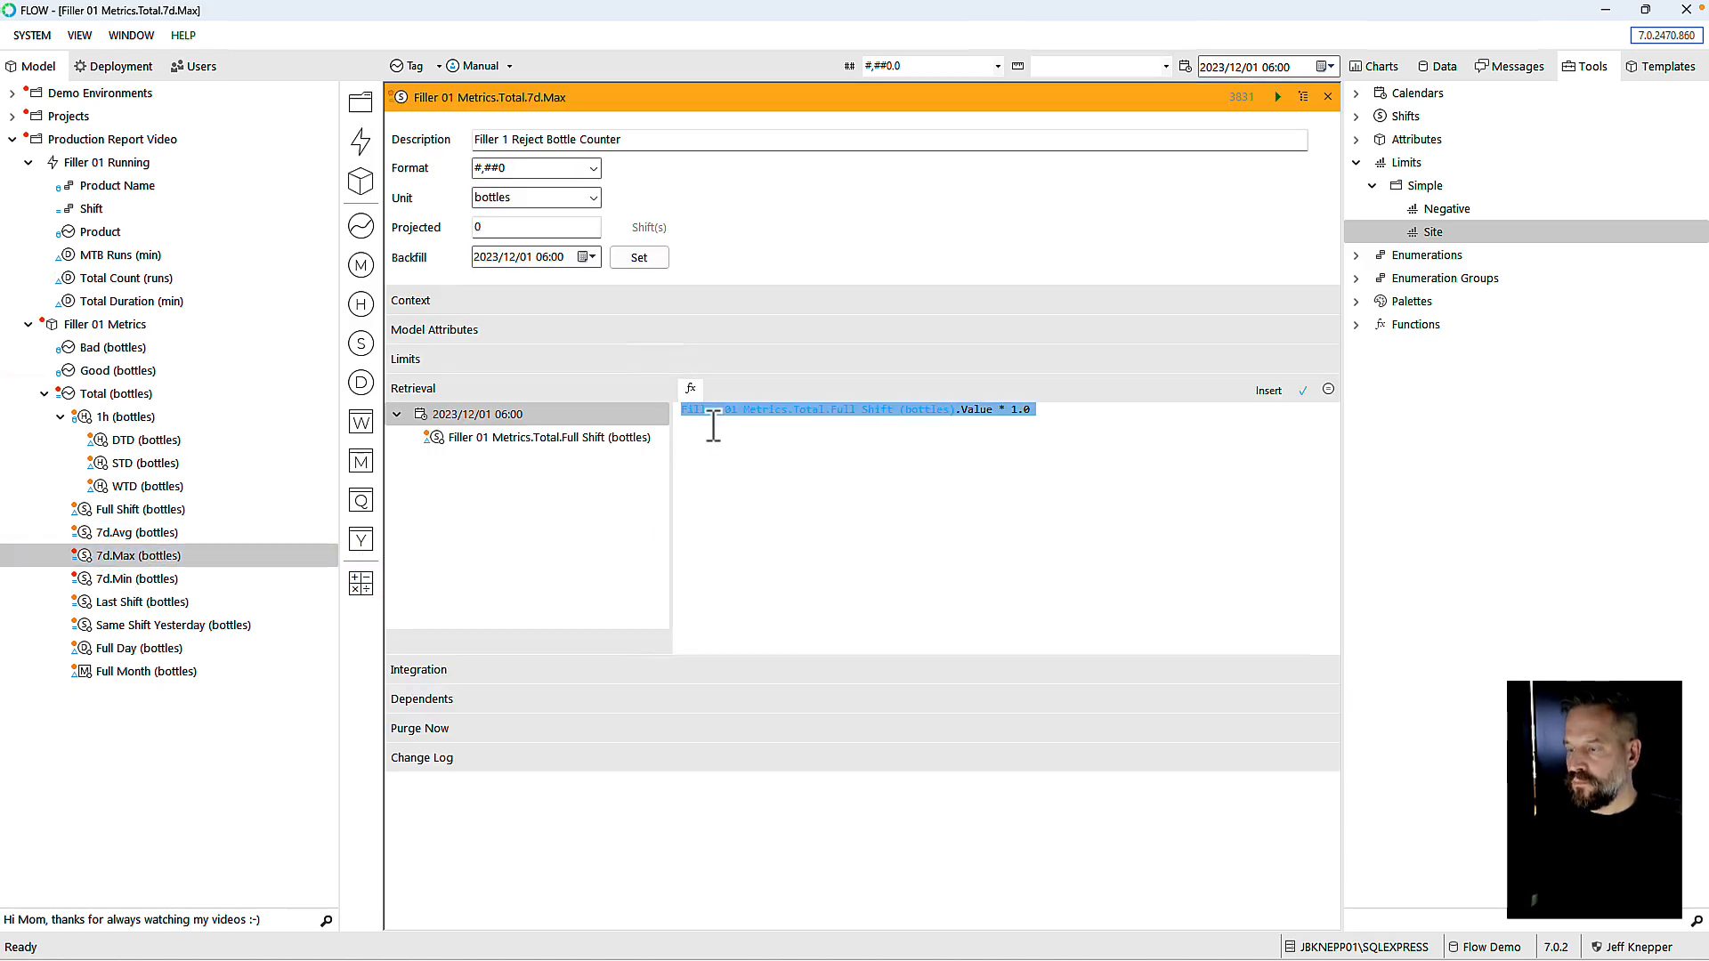
{"action": "key", "text": "Delete"}
{"action": "left_click", "coordinate": [547, 440]}
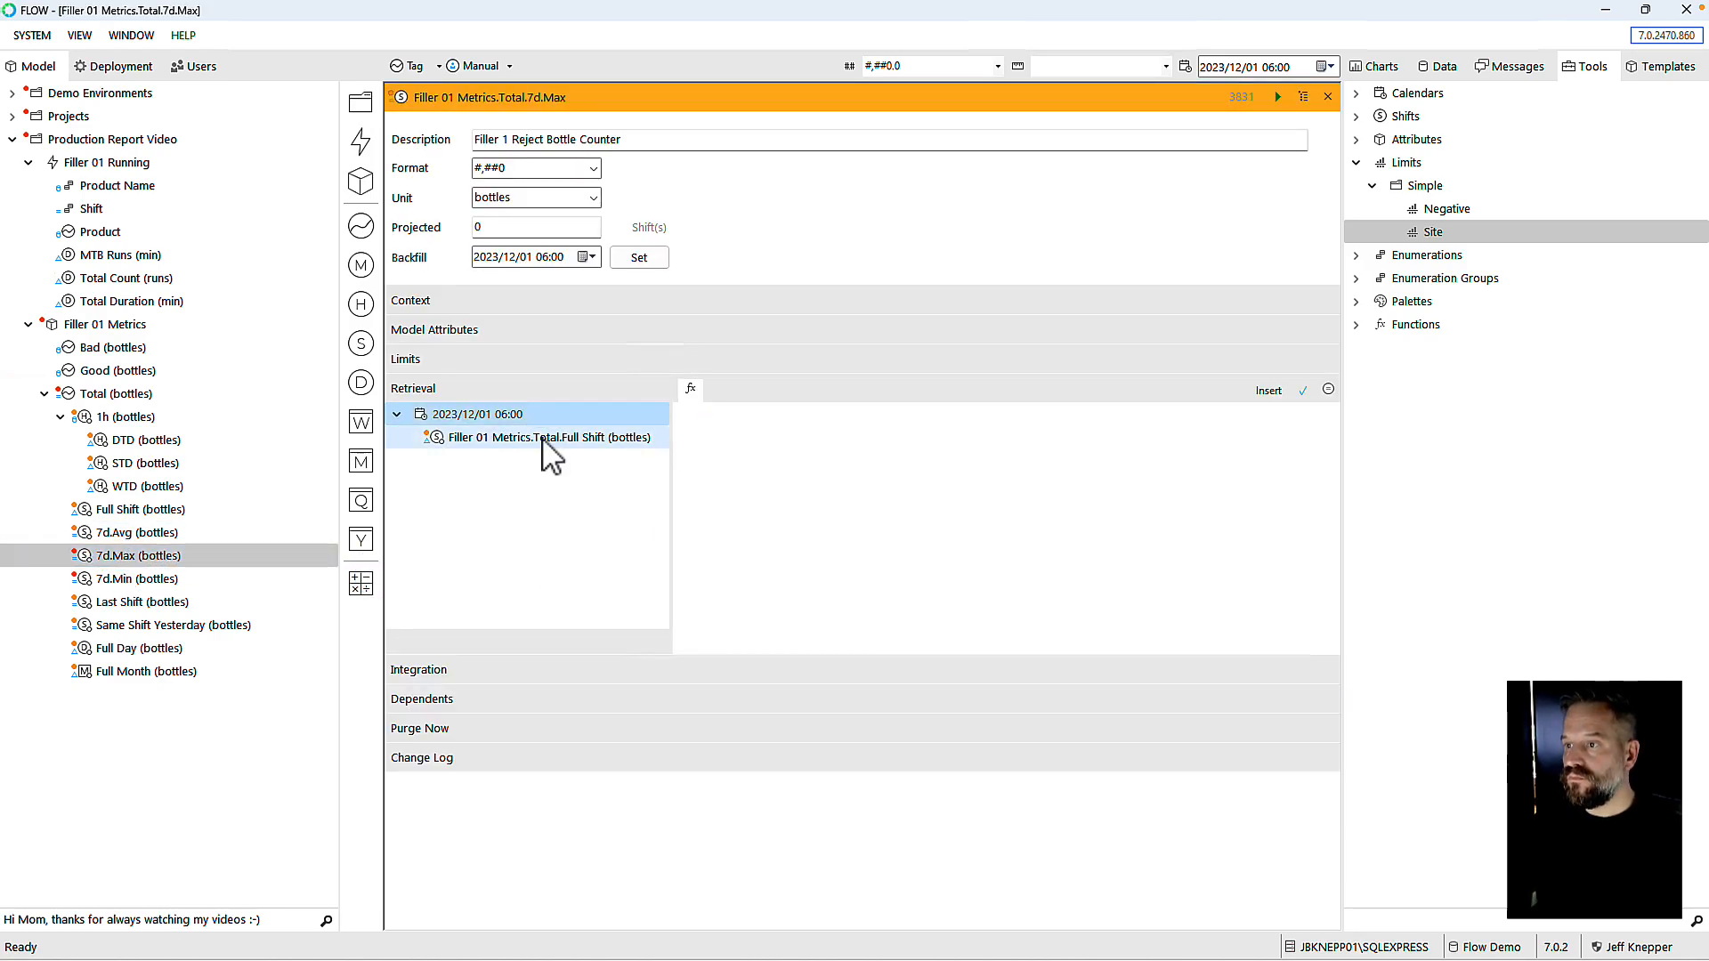
{"action": "left_click", "coordinate": [717, 389]}
{"action": "left_click", "coordinate": [771, 432]}
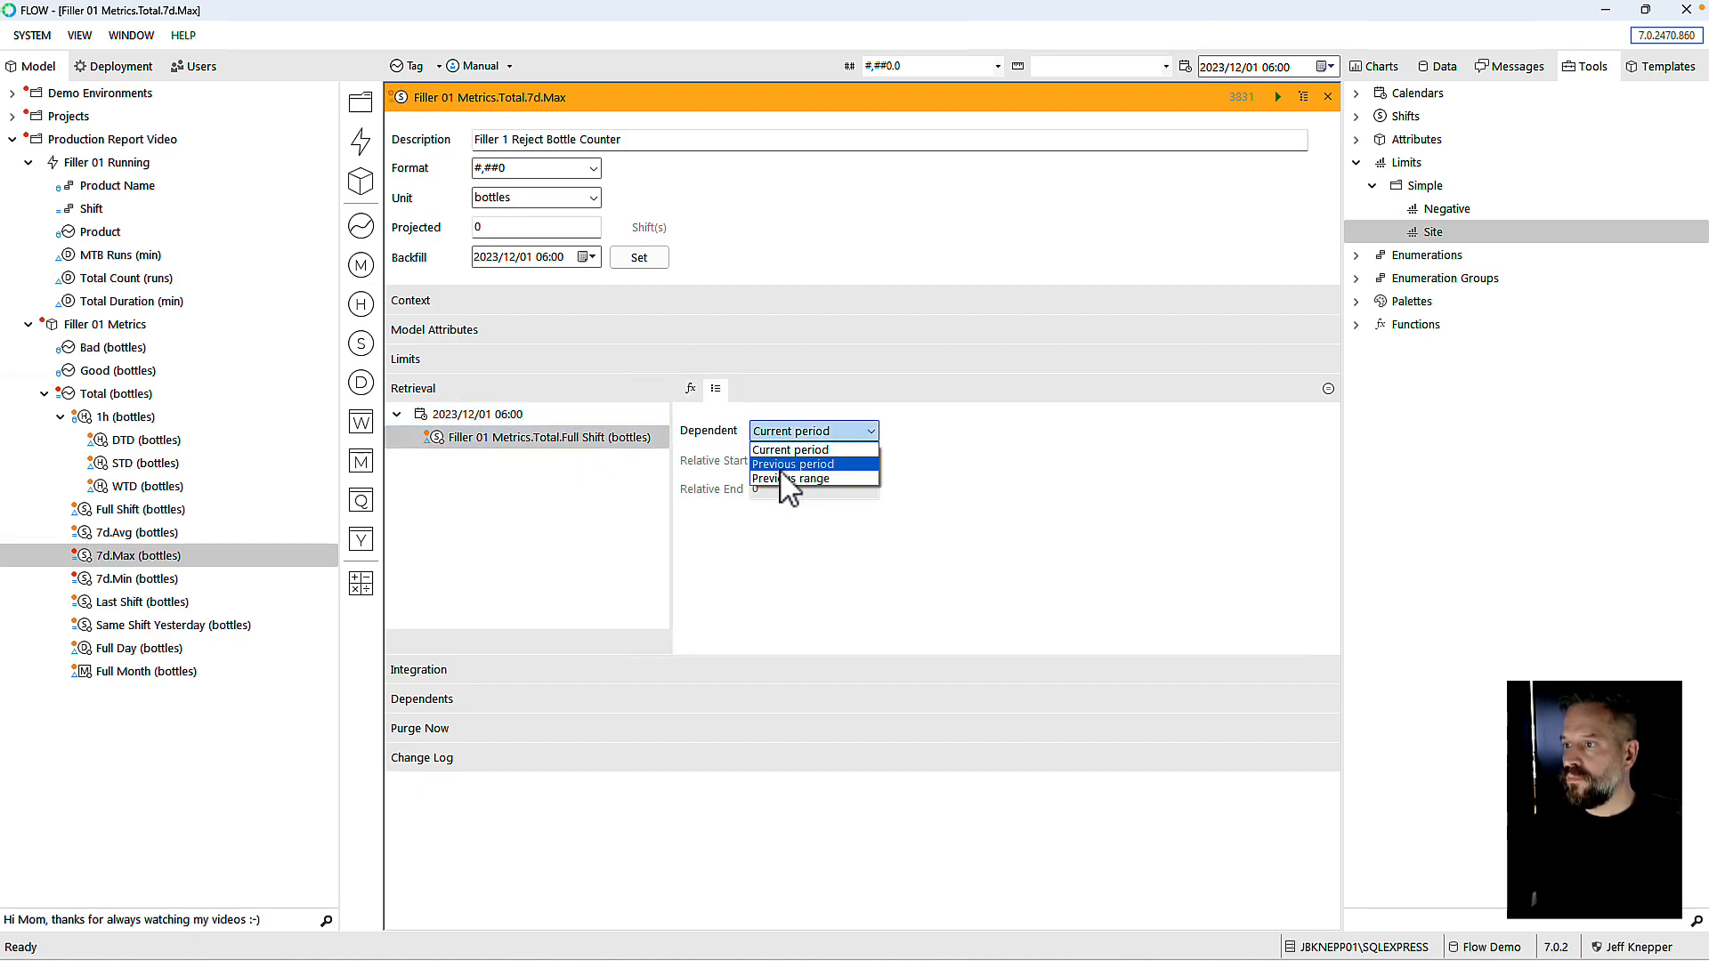
{"action": "left_click", "coordinate": [789, 479]}
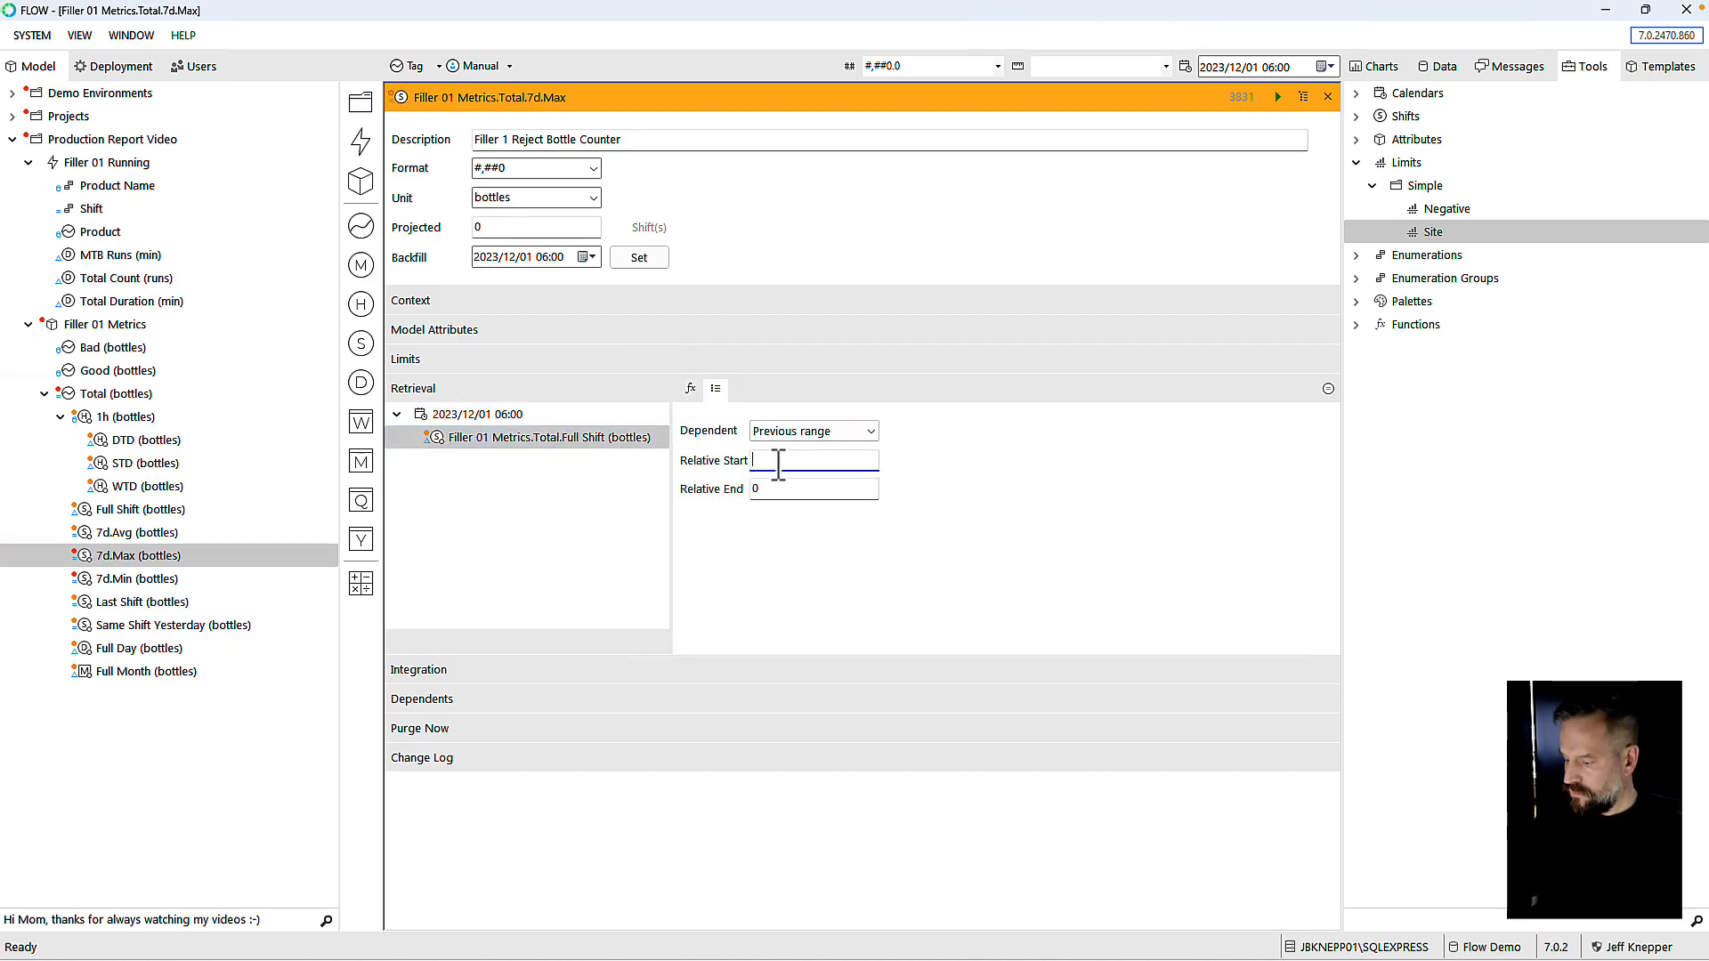
{"action": "type", "text": "-7"}
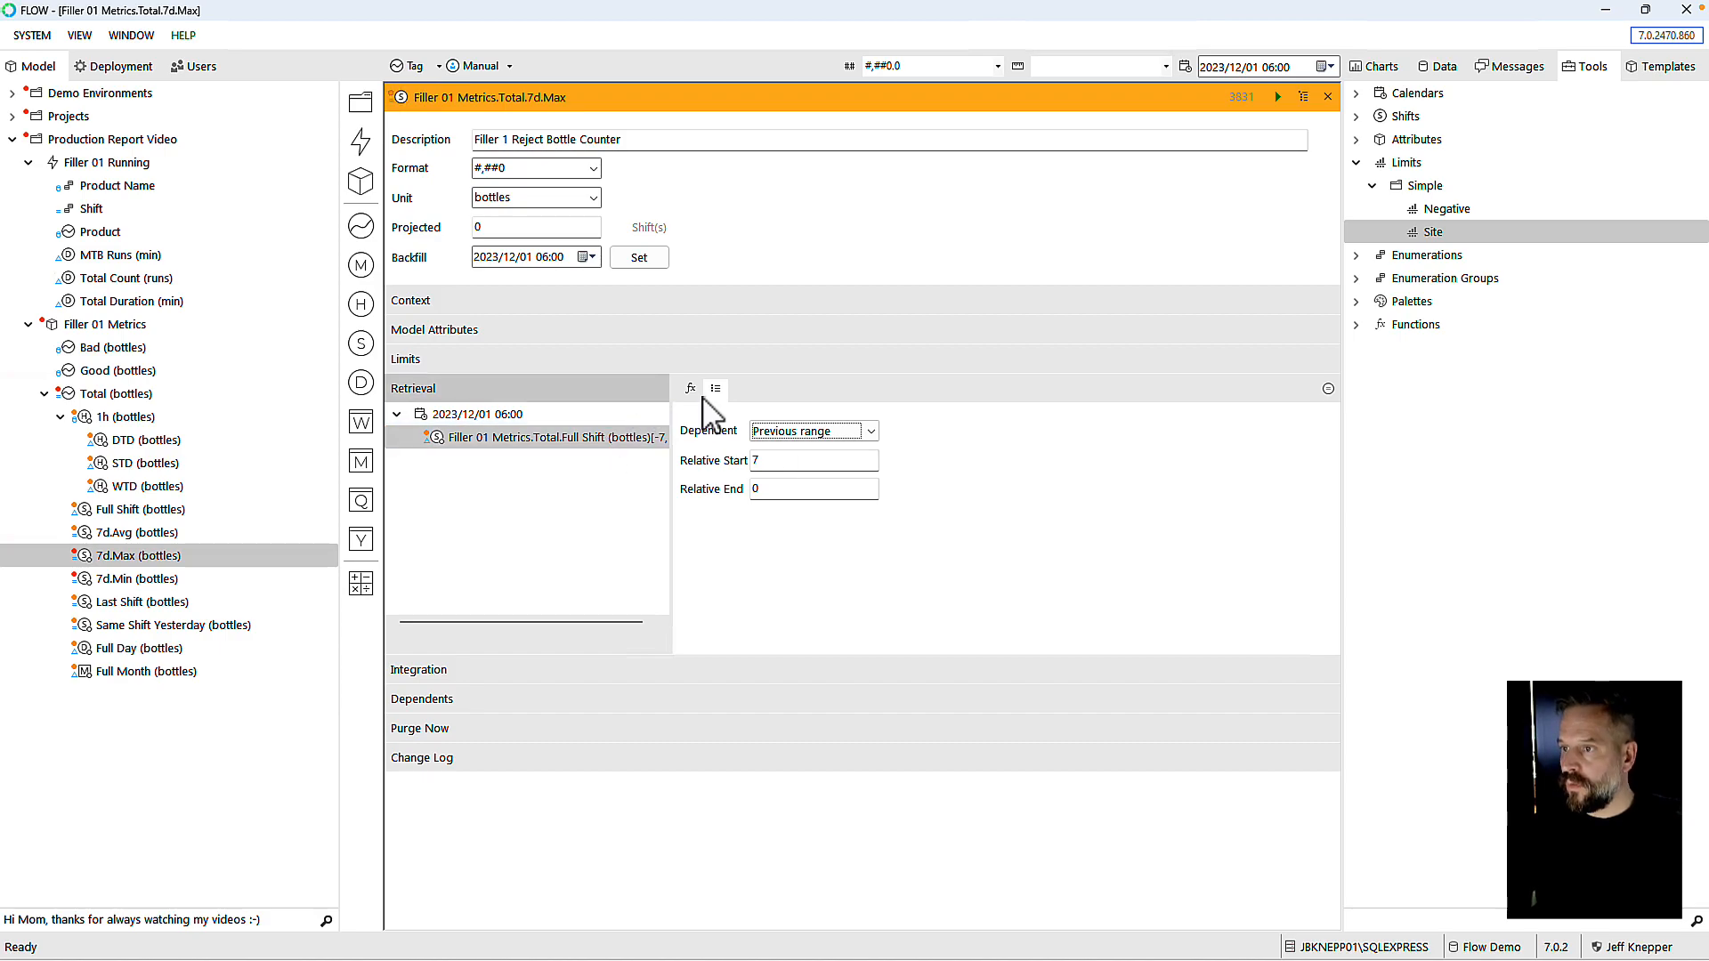
Step: Build 7d.Max's expression from the Full Shift range values with the Max function, validate it, and close the measure
{"action": "left_click", "coordinate": [691, 389]}
{"action": "left_click", "coordinate": [1043, 425]}
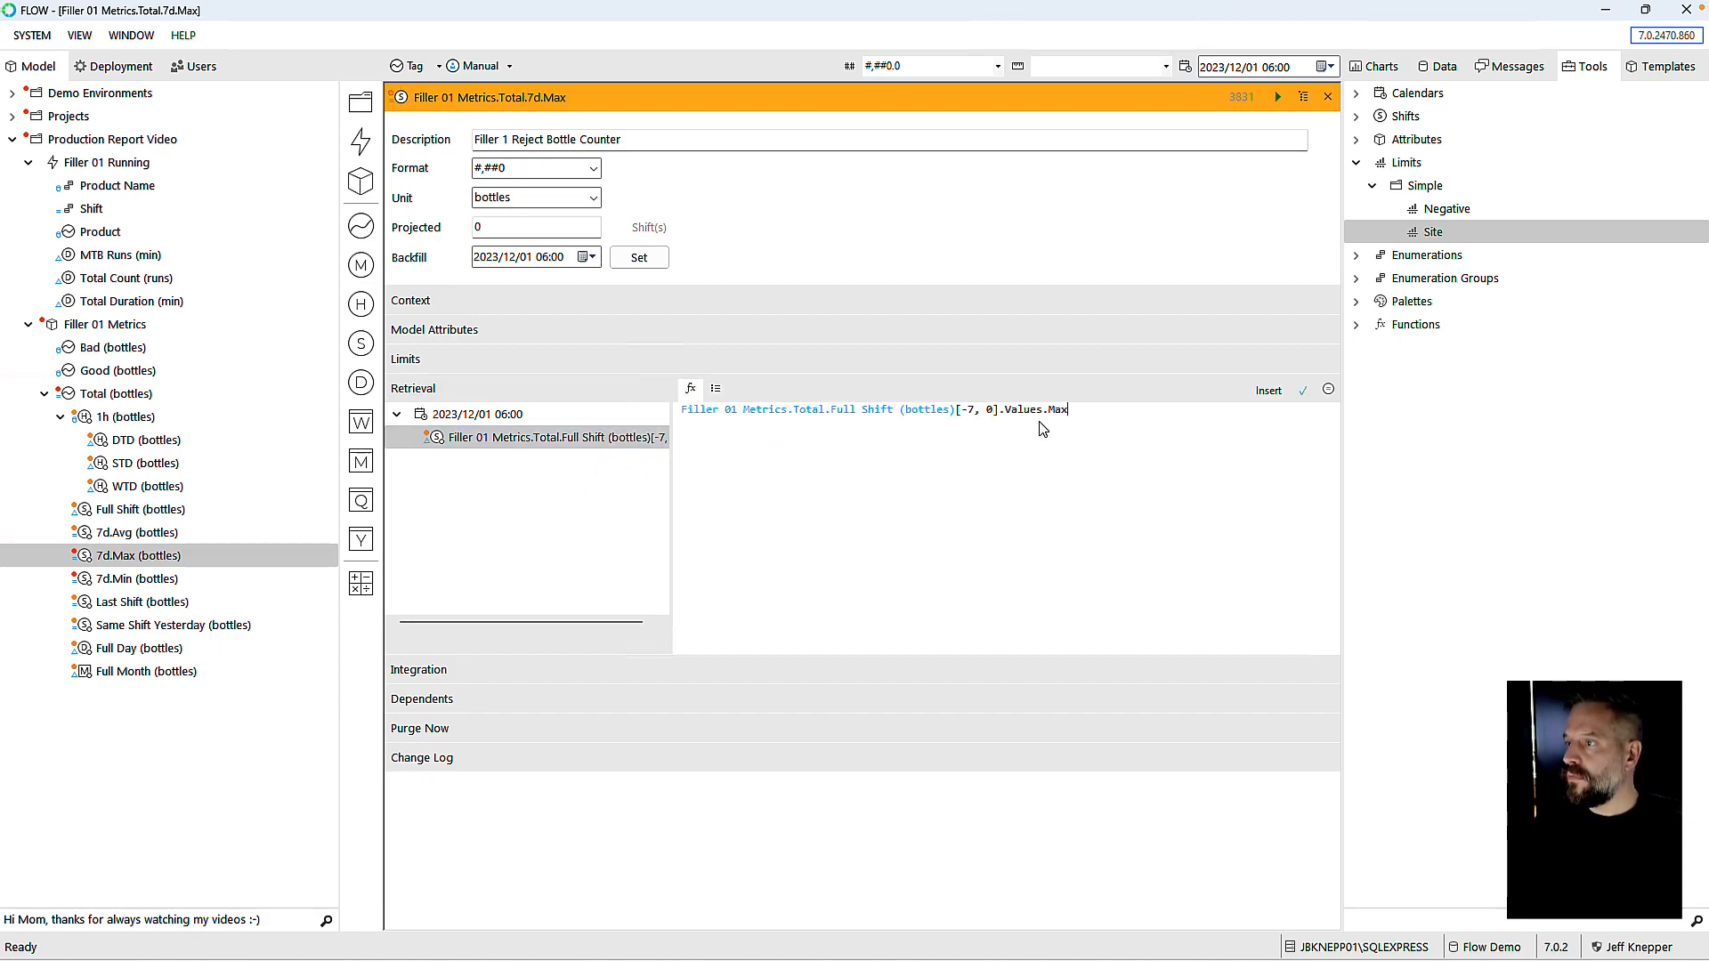
{"action": "left_click", "coordinate": [1302, 390]}
{"action": "left_click", "coordinate": [1328, 96]}
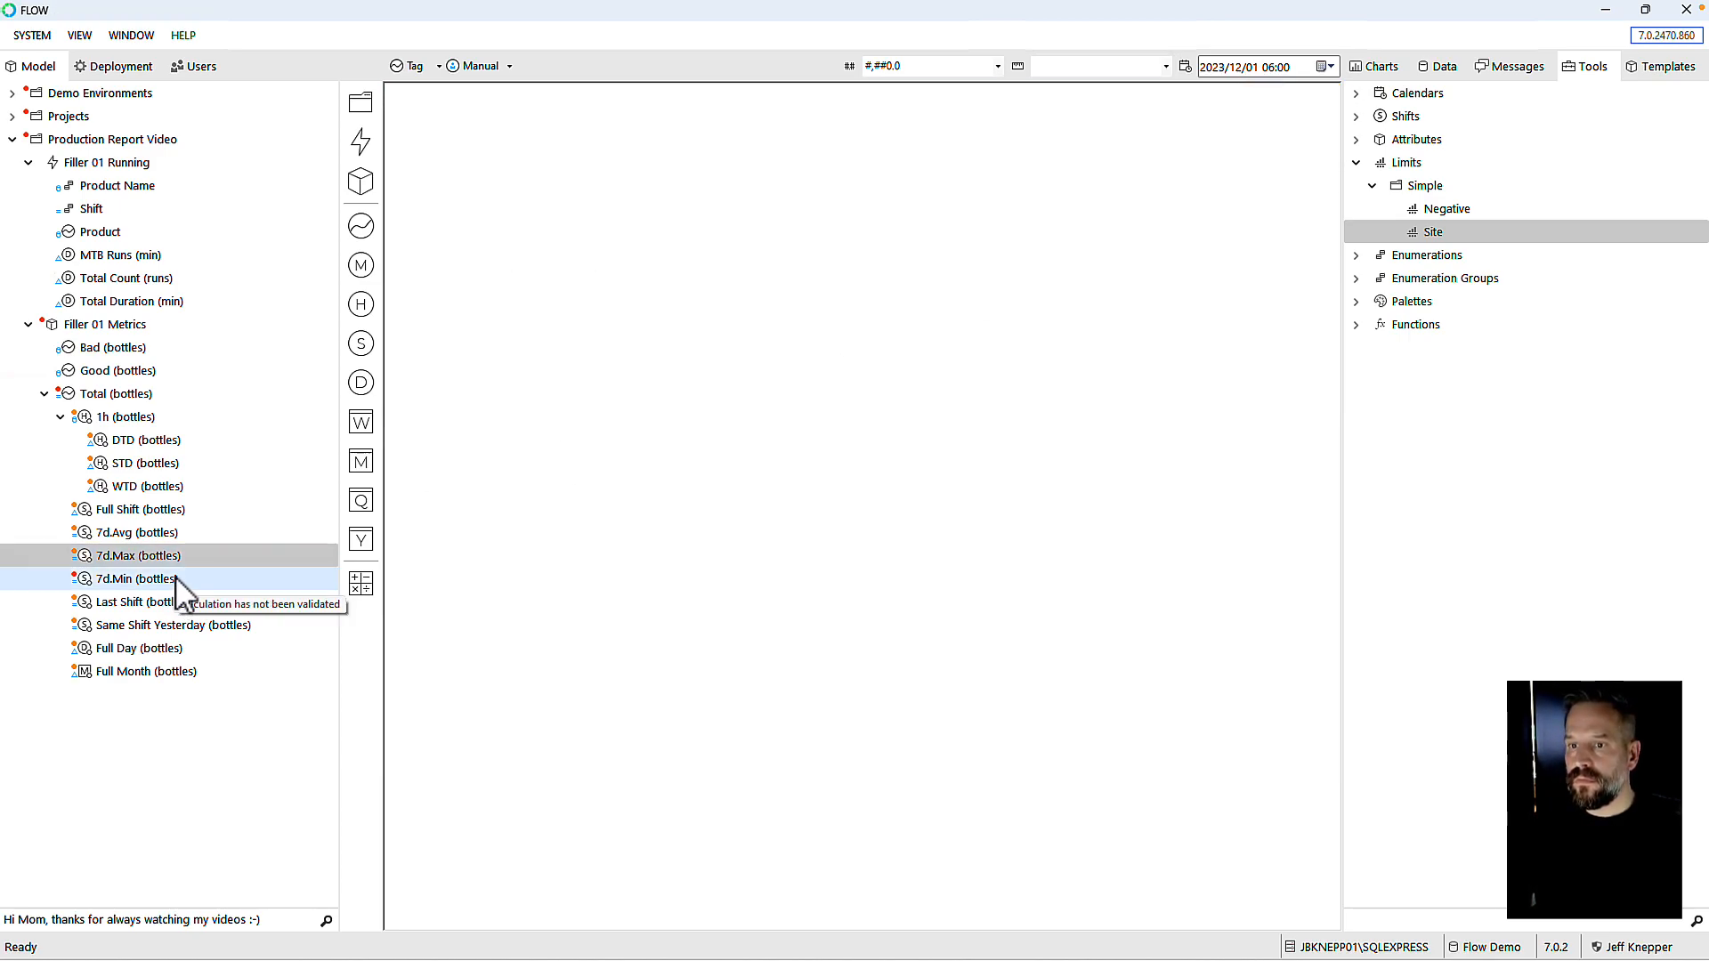
Step: Clear 7d.Min's default expression and set its Full Shift dependency to Previous range with a relative start of 7
{"action": "left_click", "coordinate": [146, 578]}
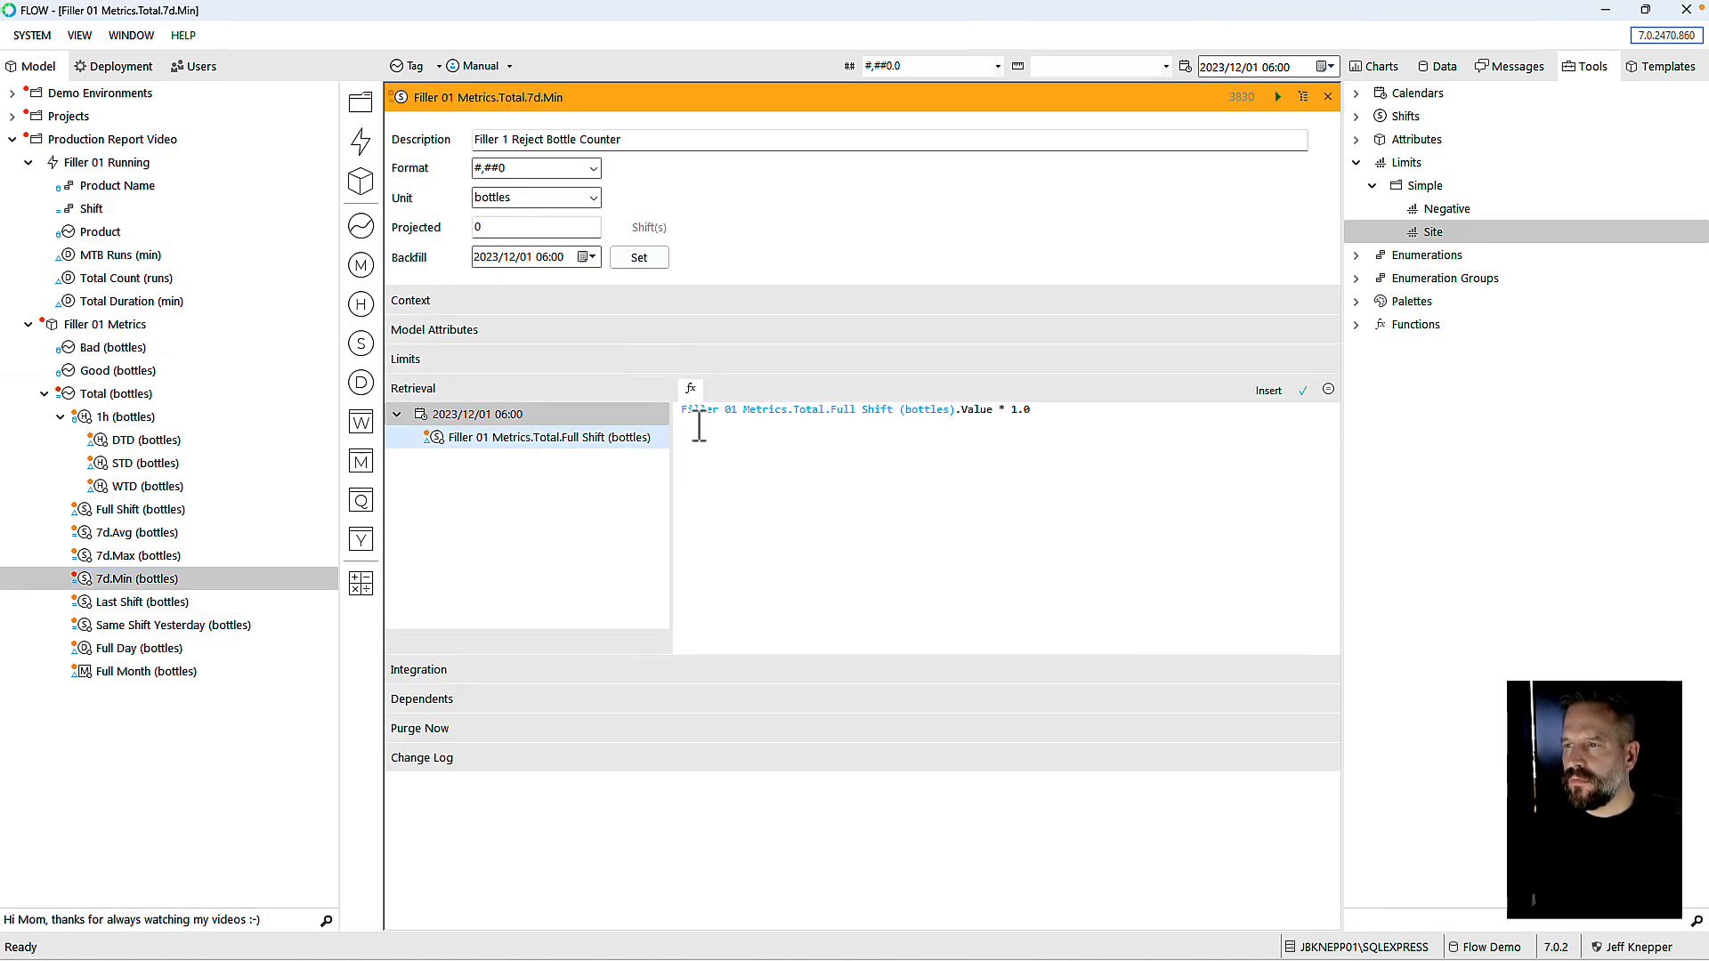
{"action": "key", "text": "ctrl+a"}
{"action": "key", "text": "Delete"}
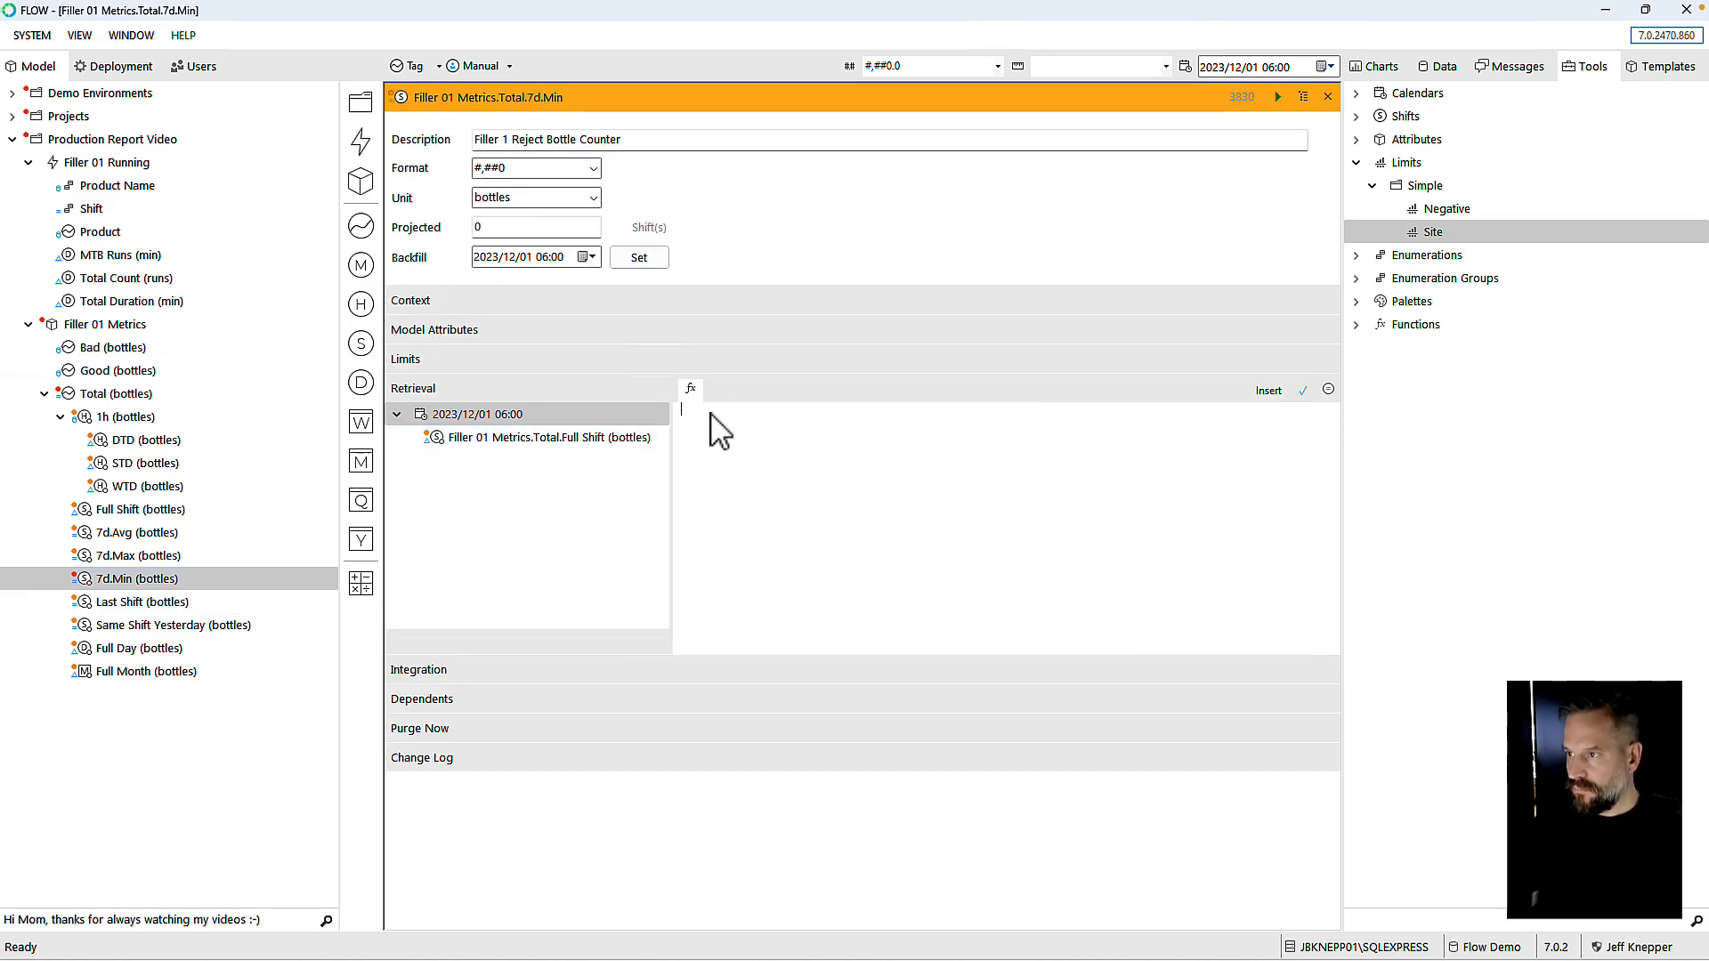
{"action": "left_click", "coordinate": [576, 445]}
{"action": "left_click", "coordinate": [715, 389]}
{"action": "left_click", "coordinate": [770, 431]}
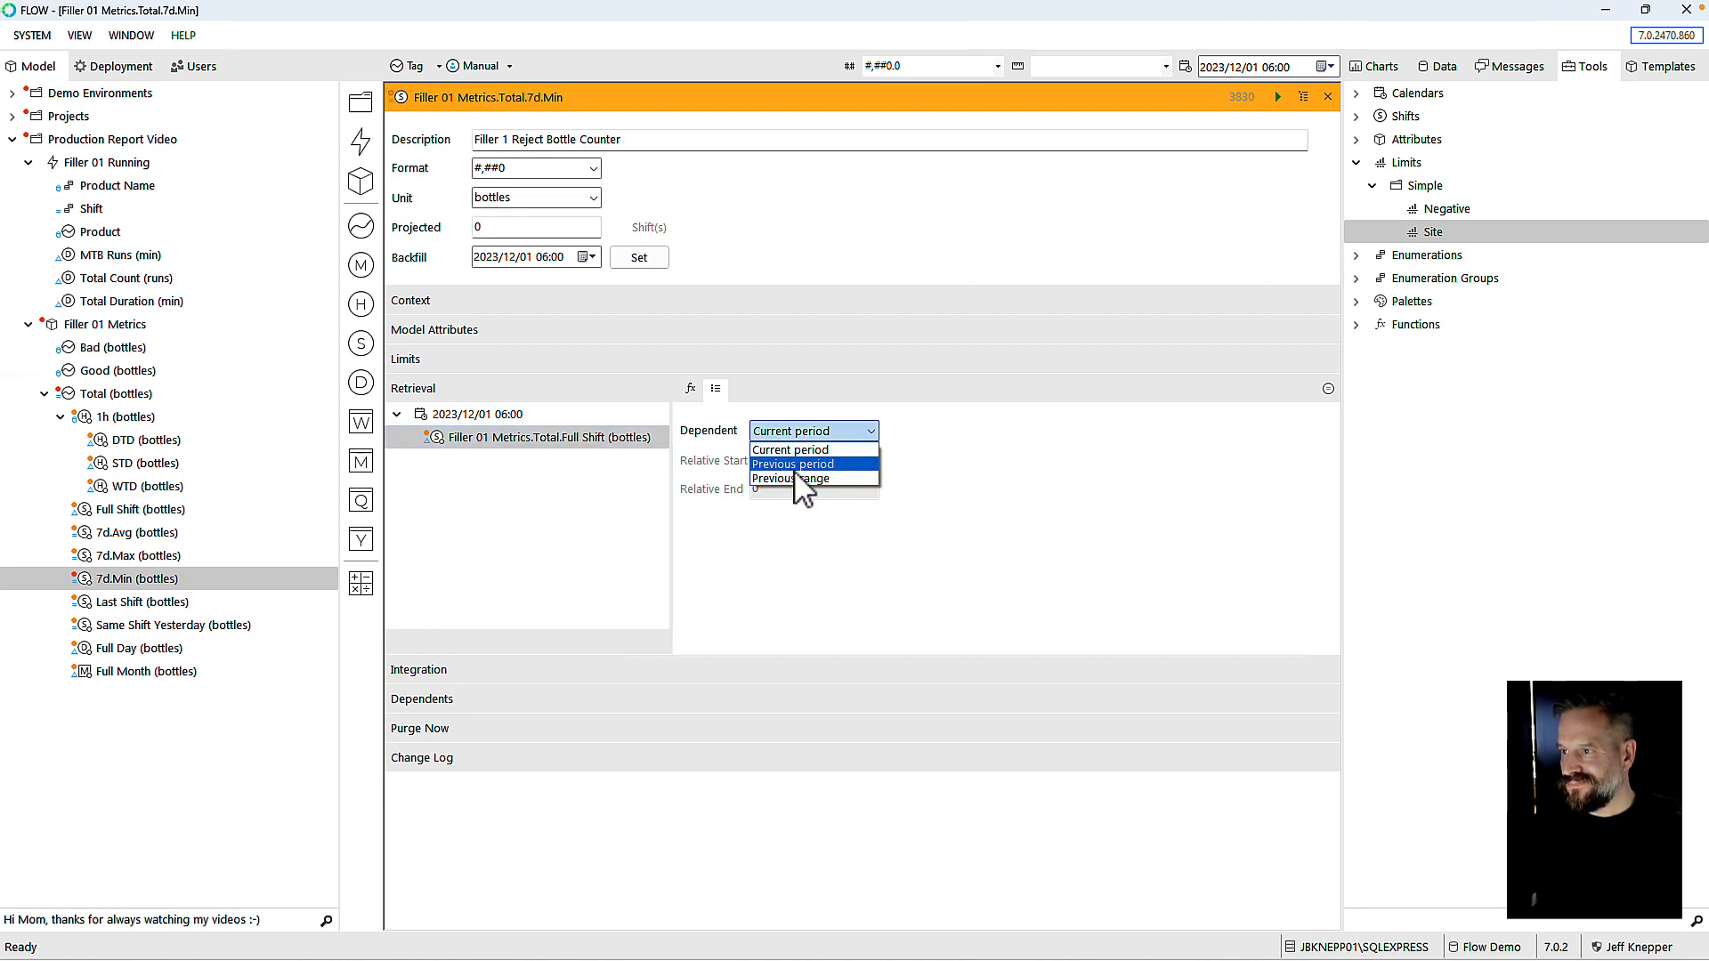
{"action": "left_click", "coordinate": [797, 479]}
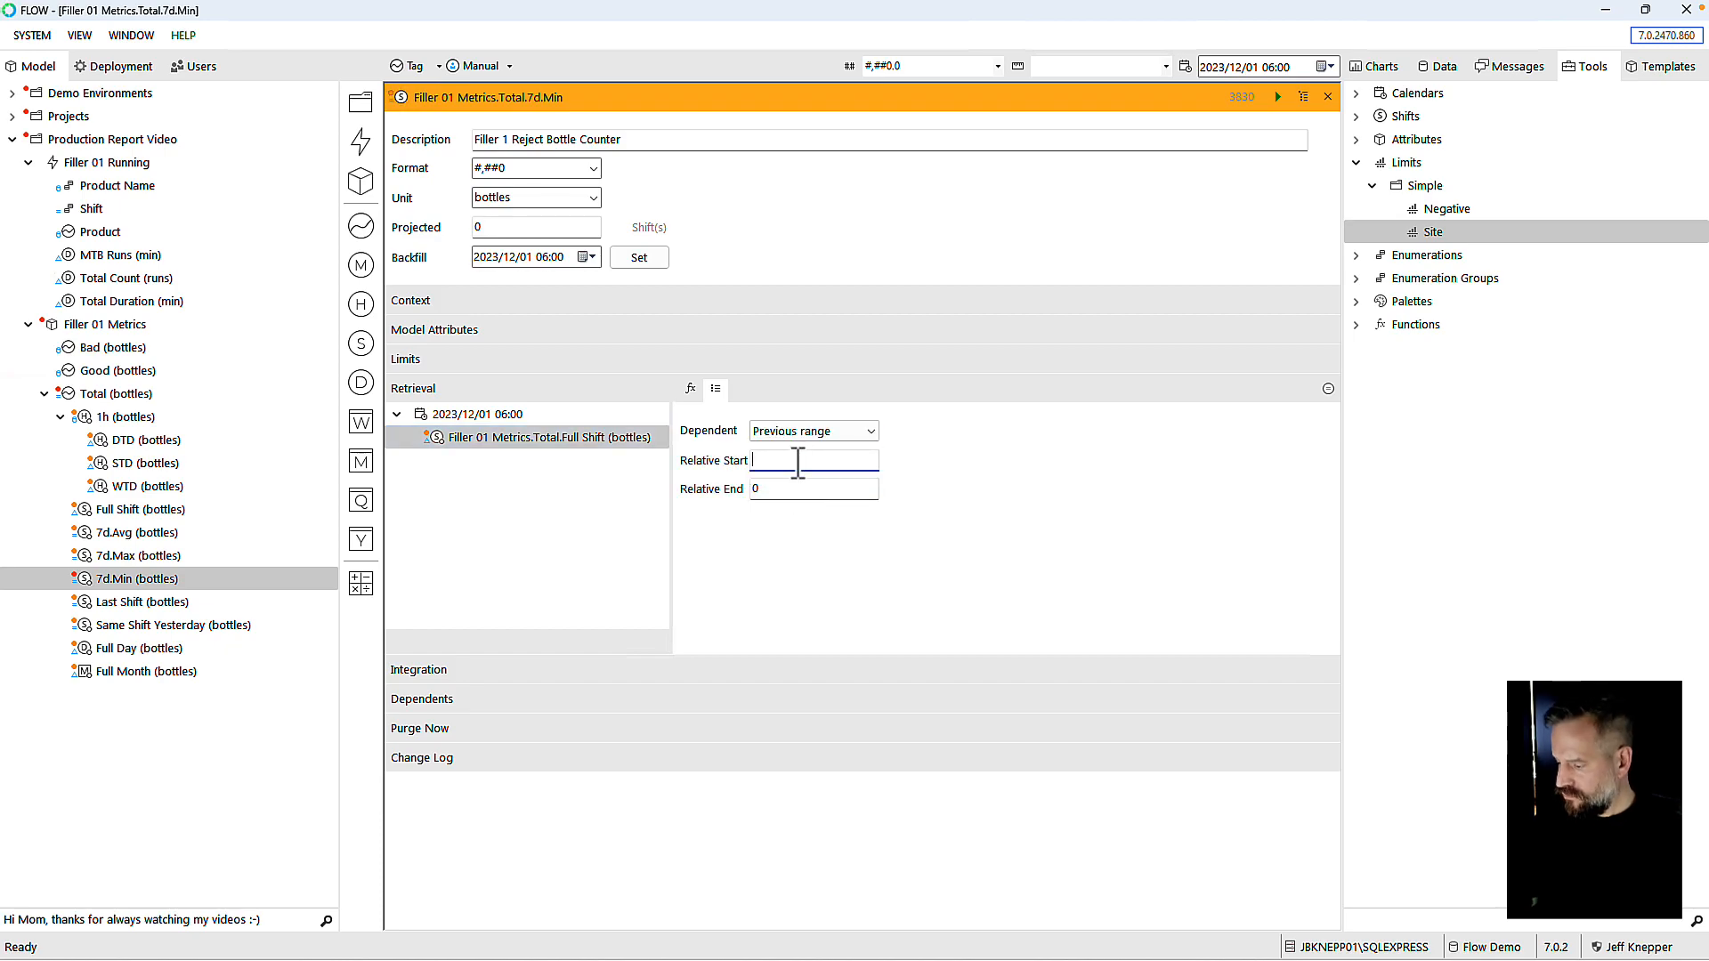
{"action": "type", "text": "7"}
Step: Insert the Full Shift range values into 7d.Min's expression, append .Min(), validate the calculation, and close the measure
{"action": "left_click", "coordinate": [691, 388]}
{"action": "left_click", "coordinate": [602, 440]}
{"action": "double_click", "coordinate": [600, 441]}
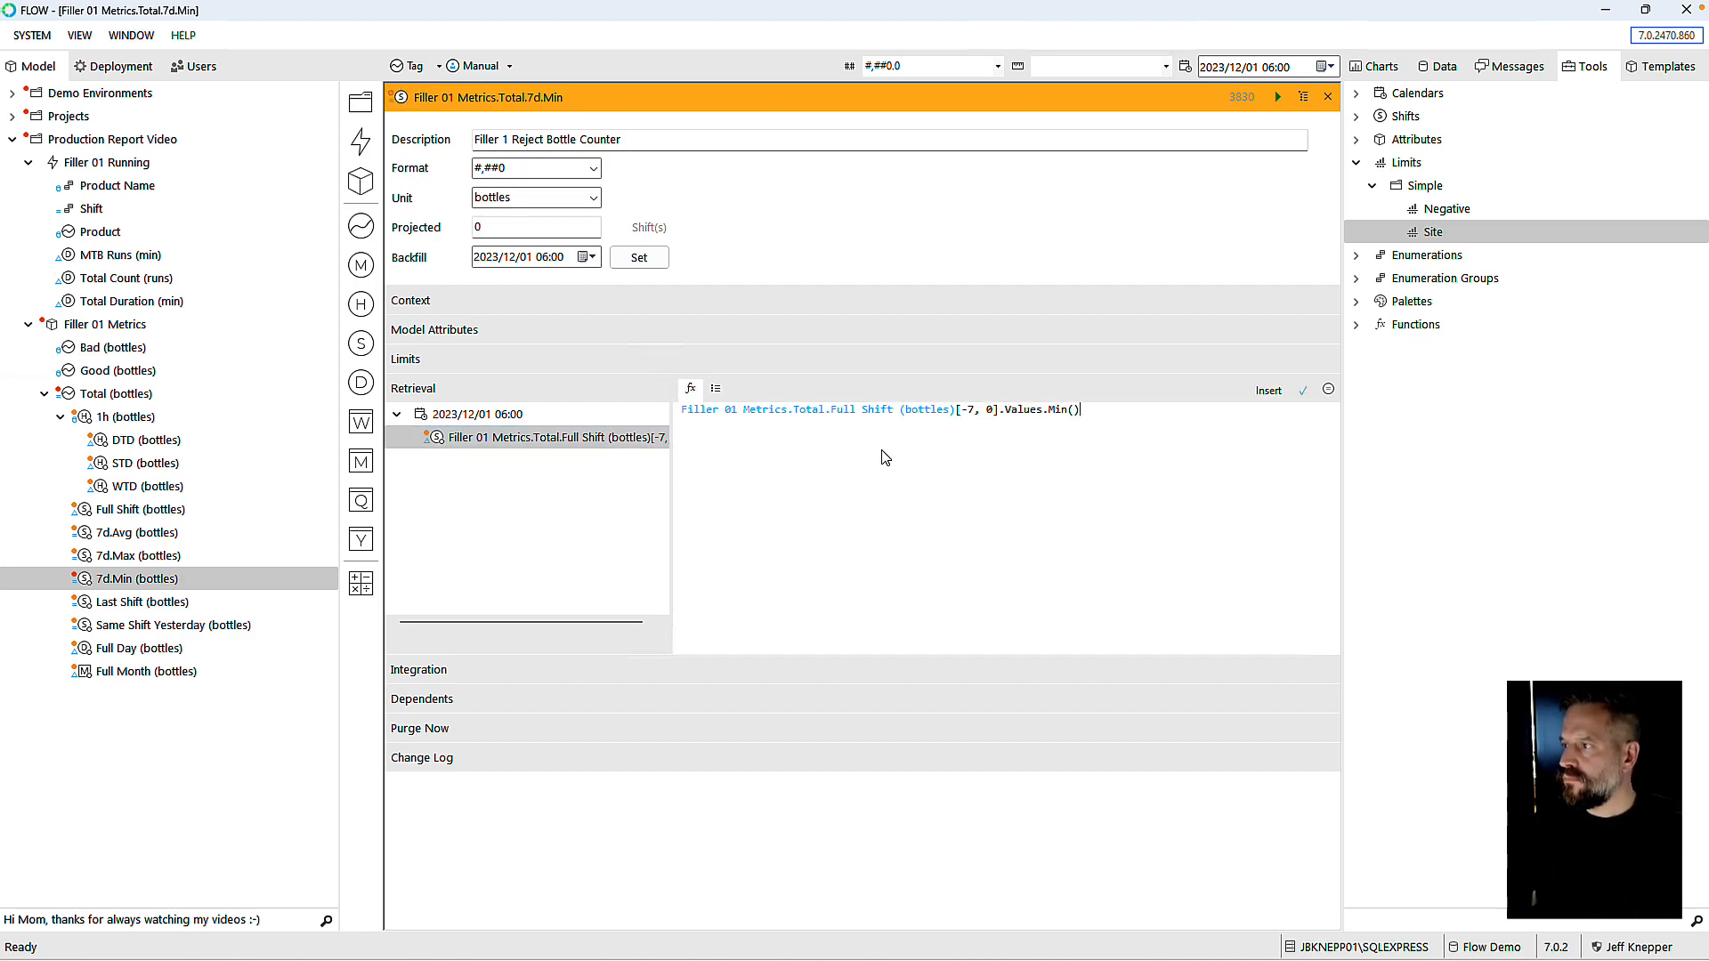
{"action": "left_click", "coordinate": [1302, 391]}
{"action": "left_click", "coordinate": [1328, 97]}
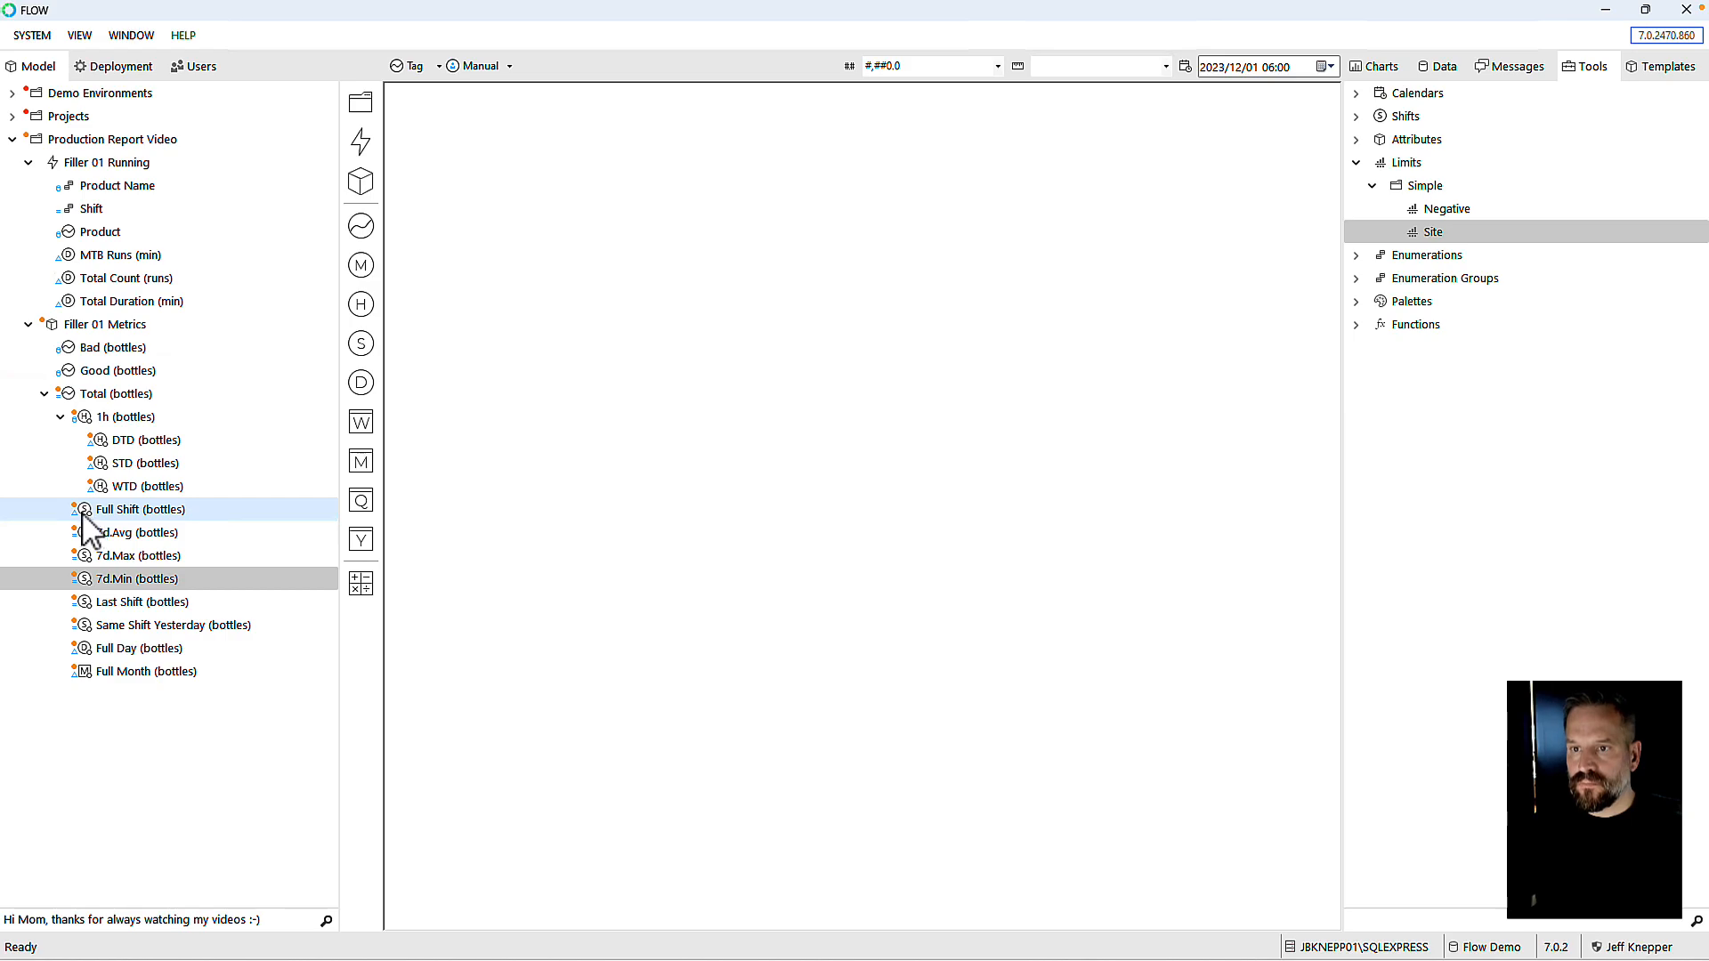
Step: Nest the 7d.Avg, 7d.Max, 7d.Min, Last Shift and Same Shift Yesterday measures under Full Shift and expand it
{"action": "left_click_drag", "start_coordinate": [84, 534], "coordinate": [86, 522]}
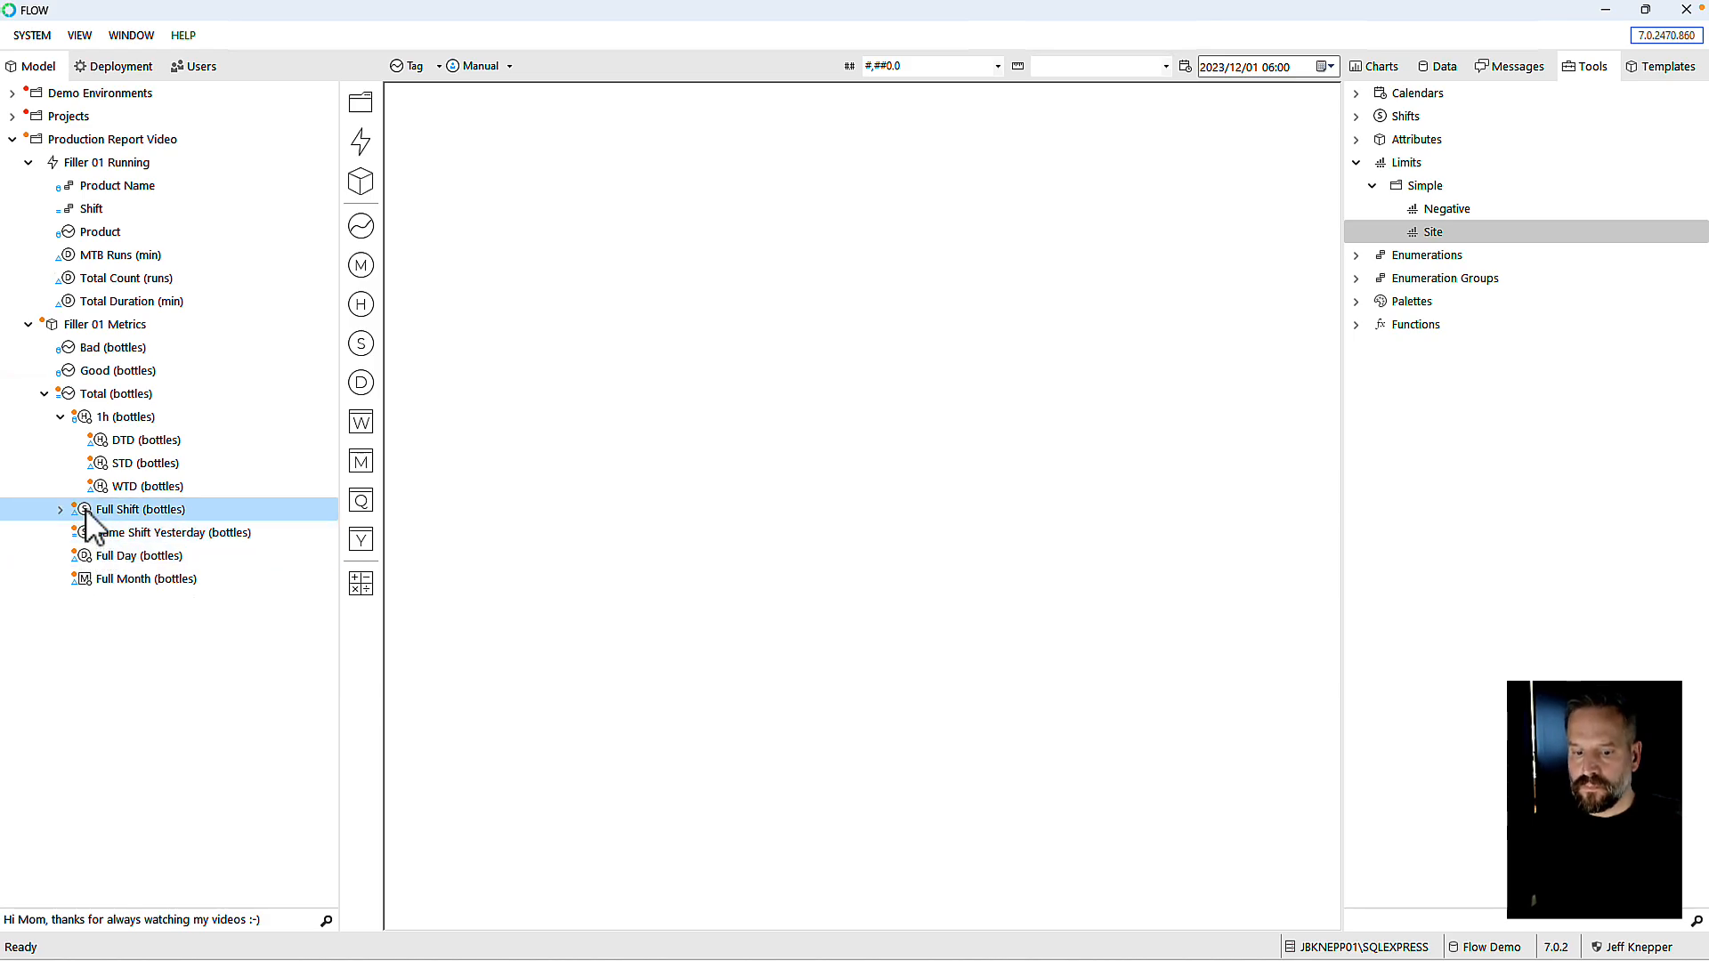
{"action": "left_click", "coordinate": [61, 510]}
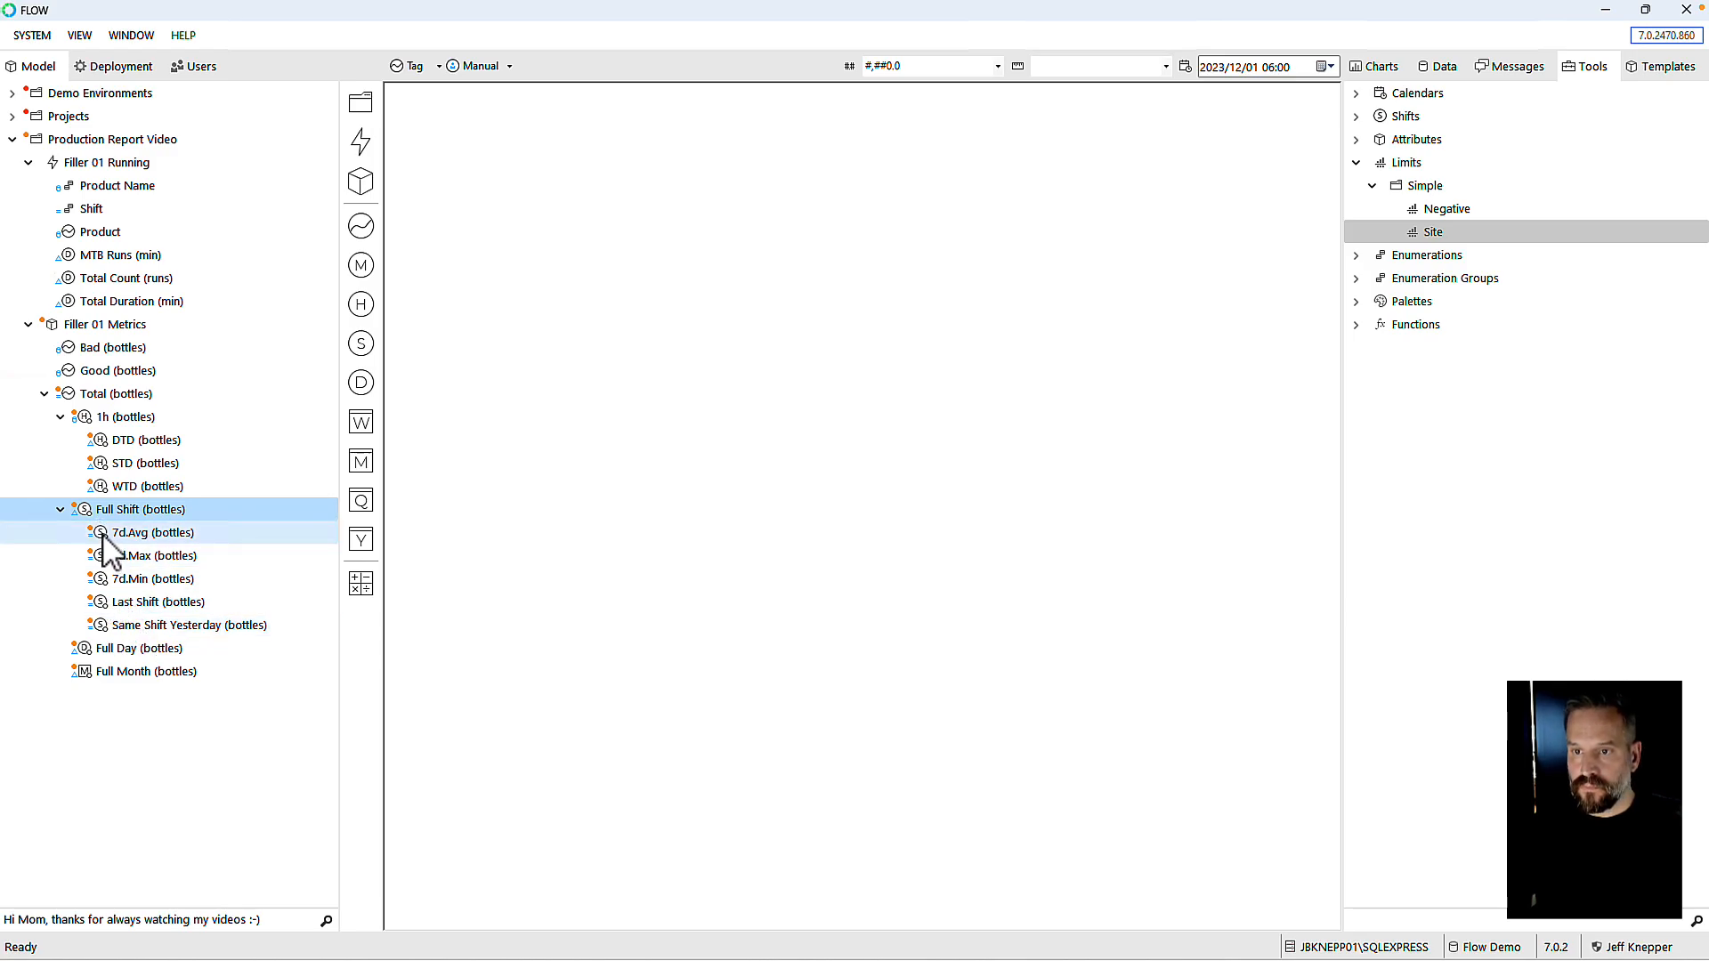
Step: Create a calculation from Full Shift named Delta vs 7d Avg and nest it under Full Shift
{"action": "left_click_drag", "start_coordinate": [124, 579], "coordinate": [356, 589]}
{"action": "type", "text": "Delta vs"}
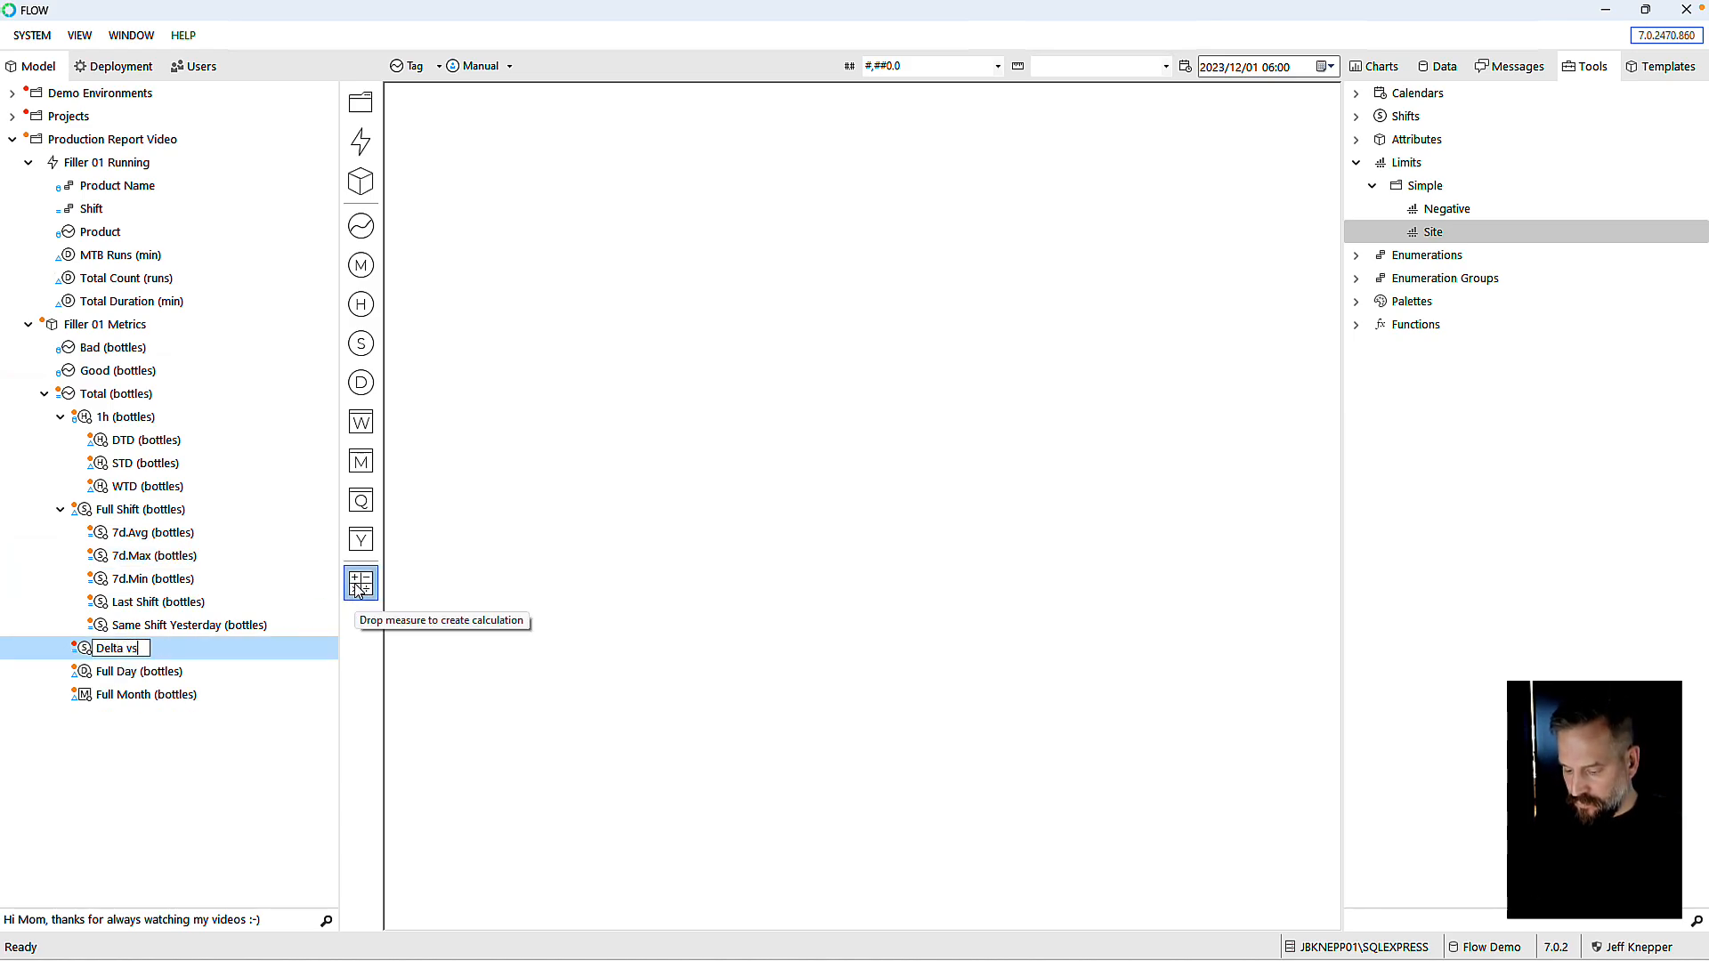
{"action": "type", "text": " 7d Avg"}
{"action": "key", "text": "Return"}
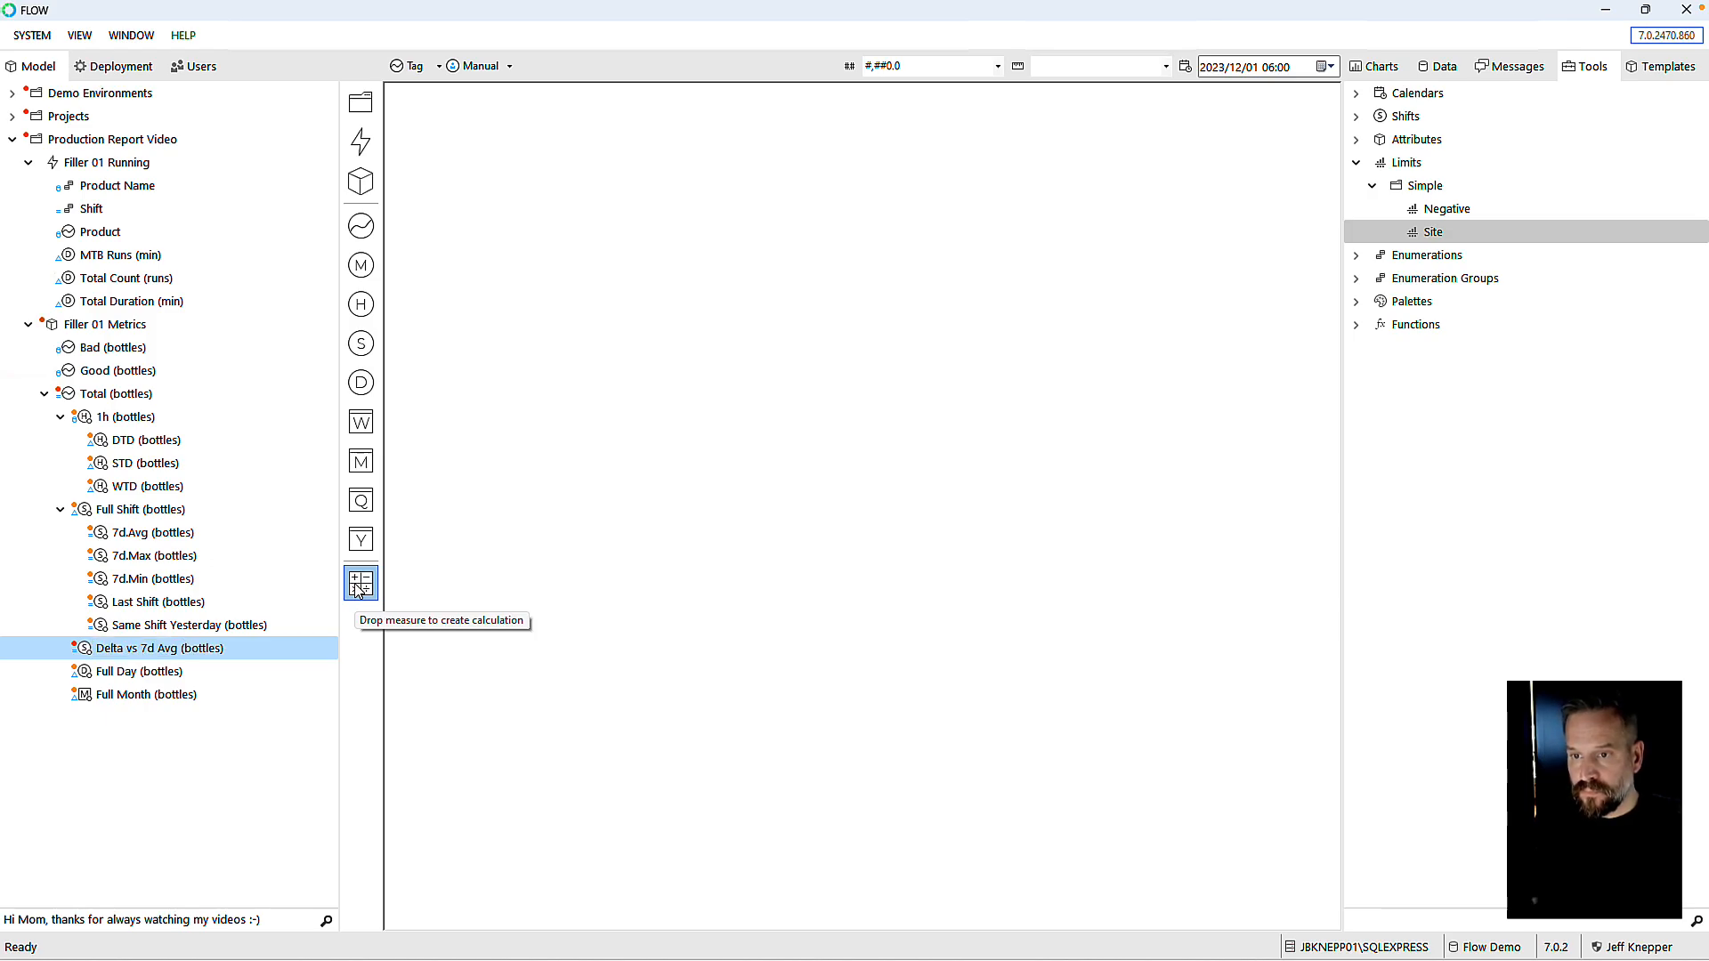
{"action": "left_click_drag", "start_coordinate": [83, 651], "coordinate": [93, 523]}
Step: Add 7d.Avg to Delta vs 7d Avg's sources, set the expression to Full Shift minus 7d.Avg, validate it, and close the measure
{"action": "double_click", "coordinate": [108, 605]}
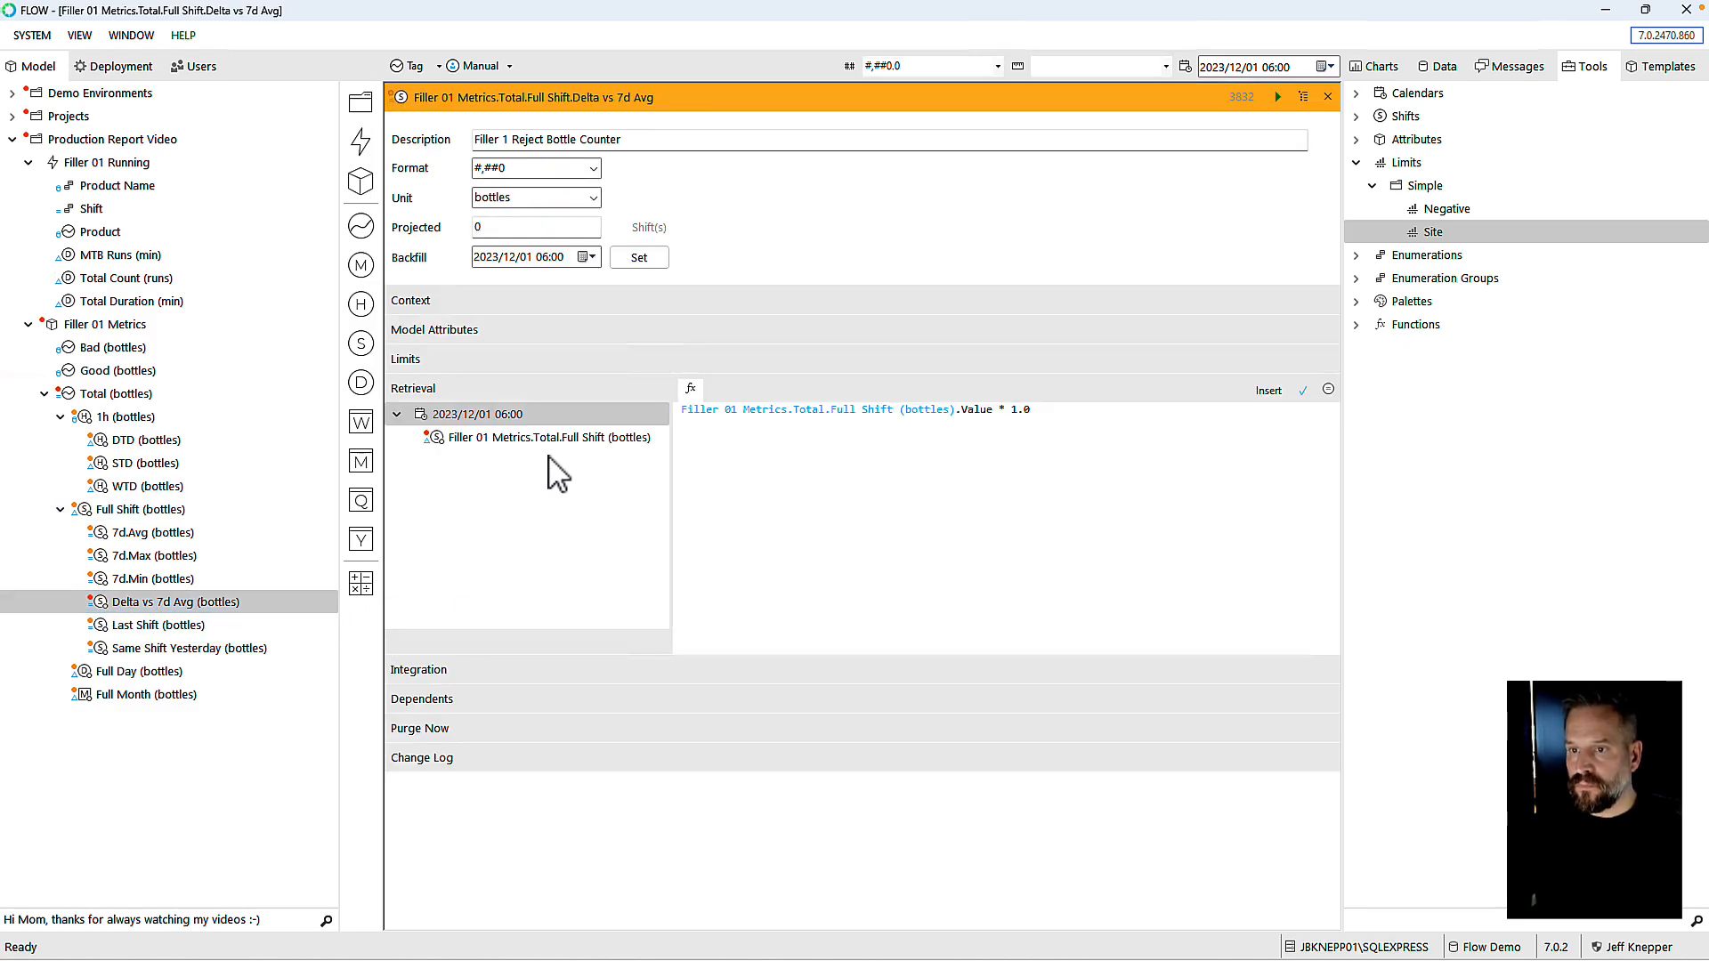
{"action": "left_click_drag", "start_coordinate": [101, 536], "coordinate": [442, 416]}
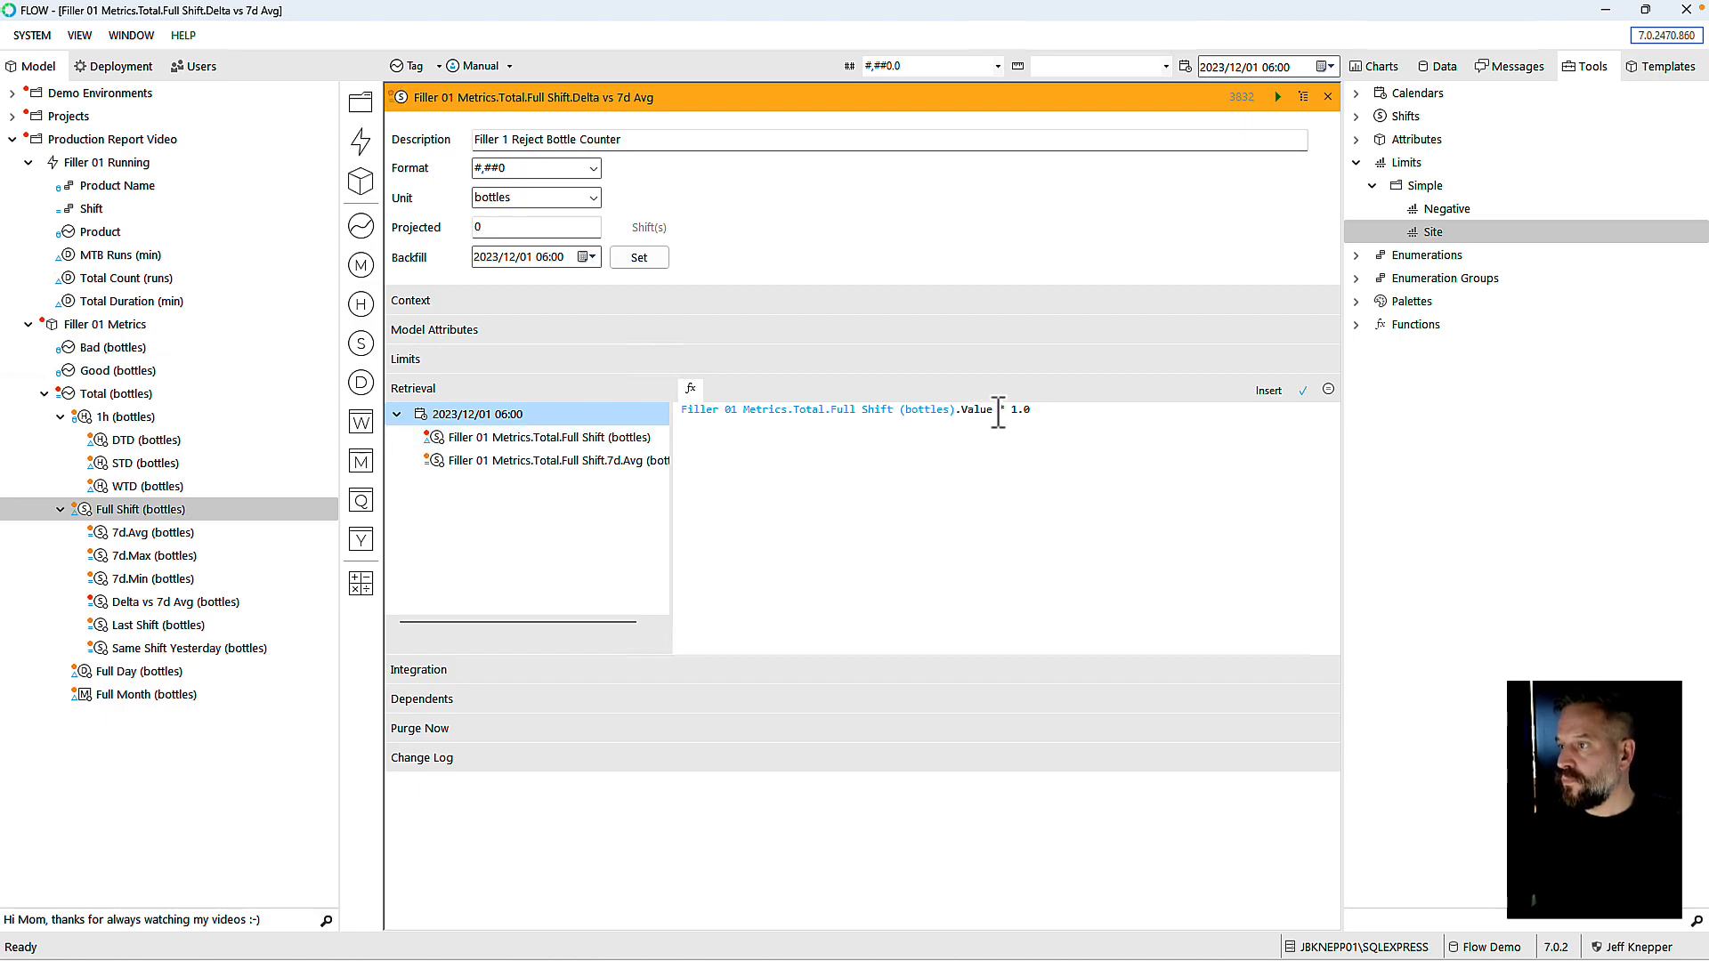
{"action": "left_click_drag", "start_coordinate": [1004, 412], "coordinate": [1070, 416]}
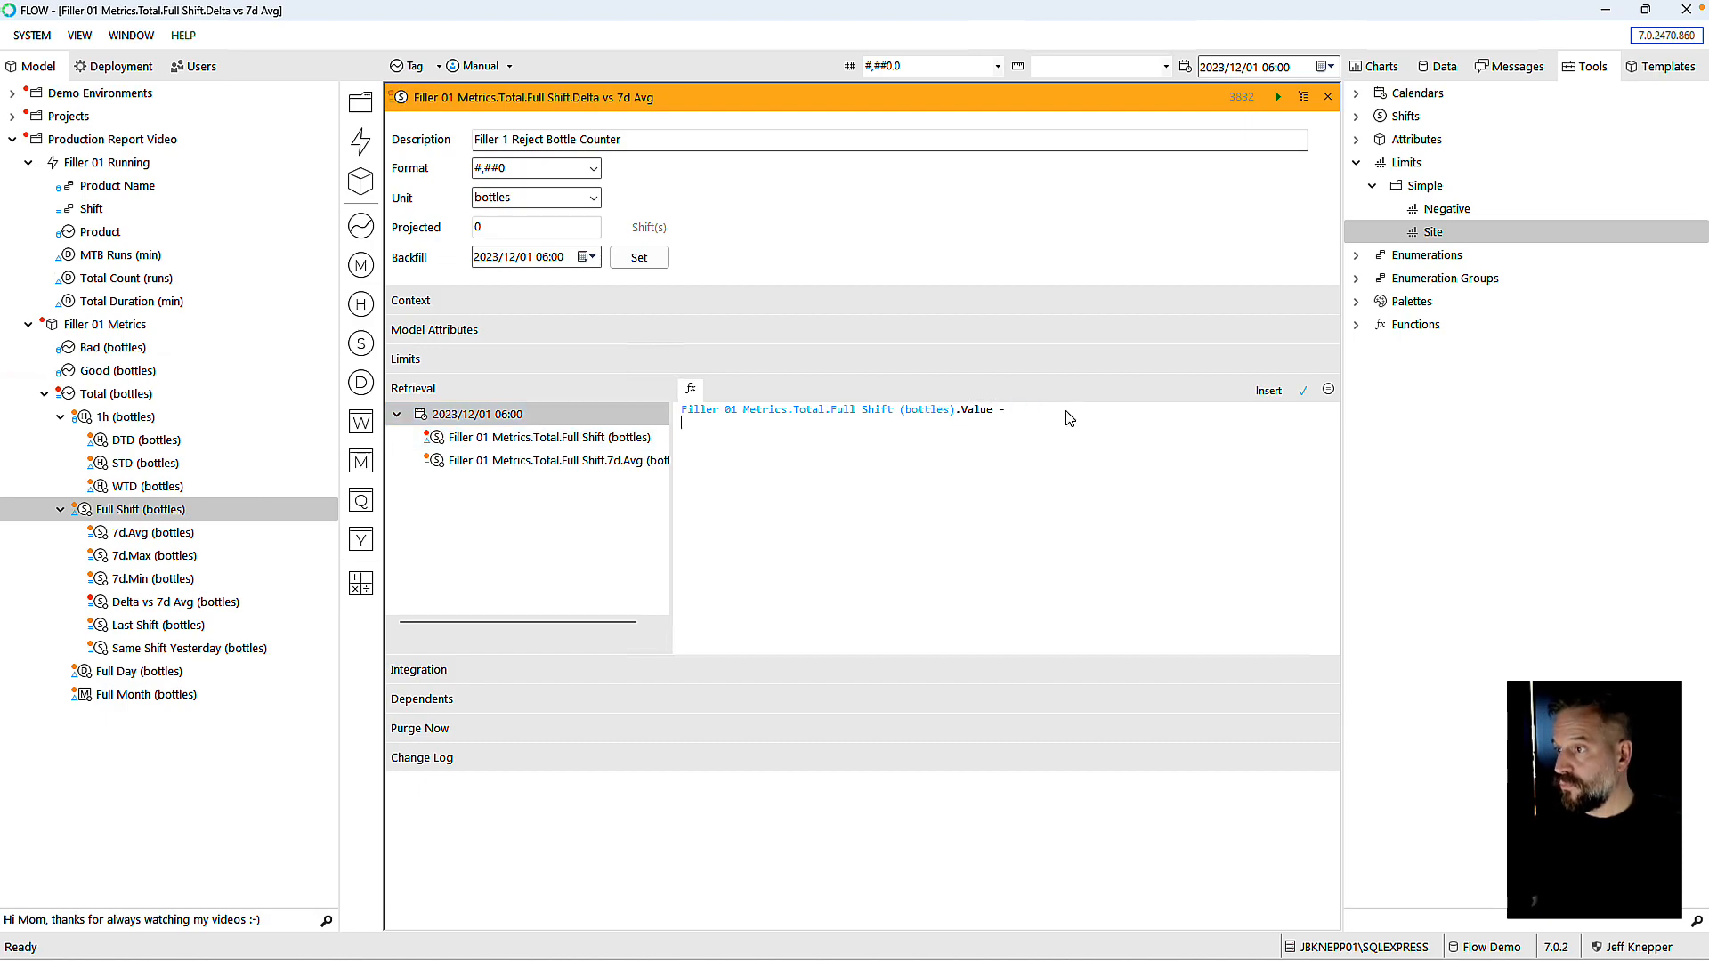
{"action": "double_click", "coordinate": [541, 463]}
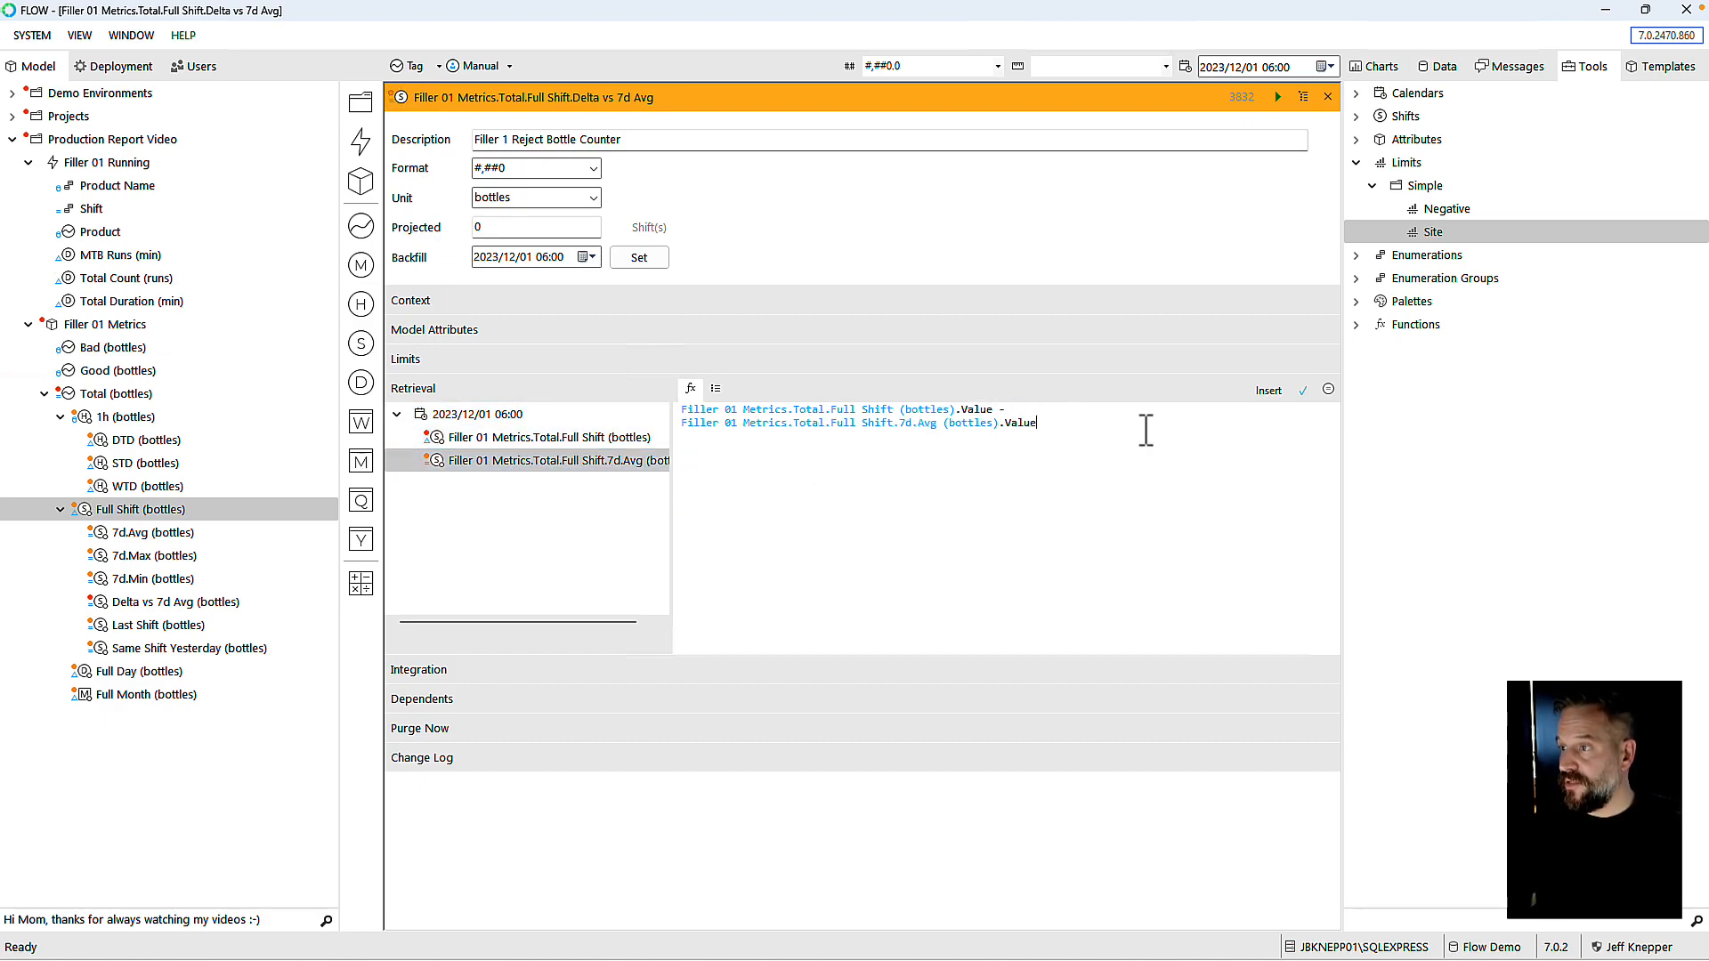
{"action": "left_click", "coordinate": [1302, 390]}
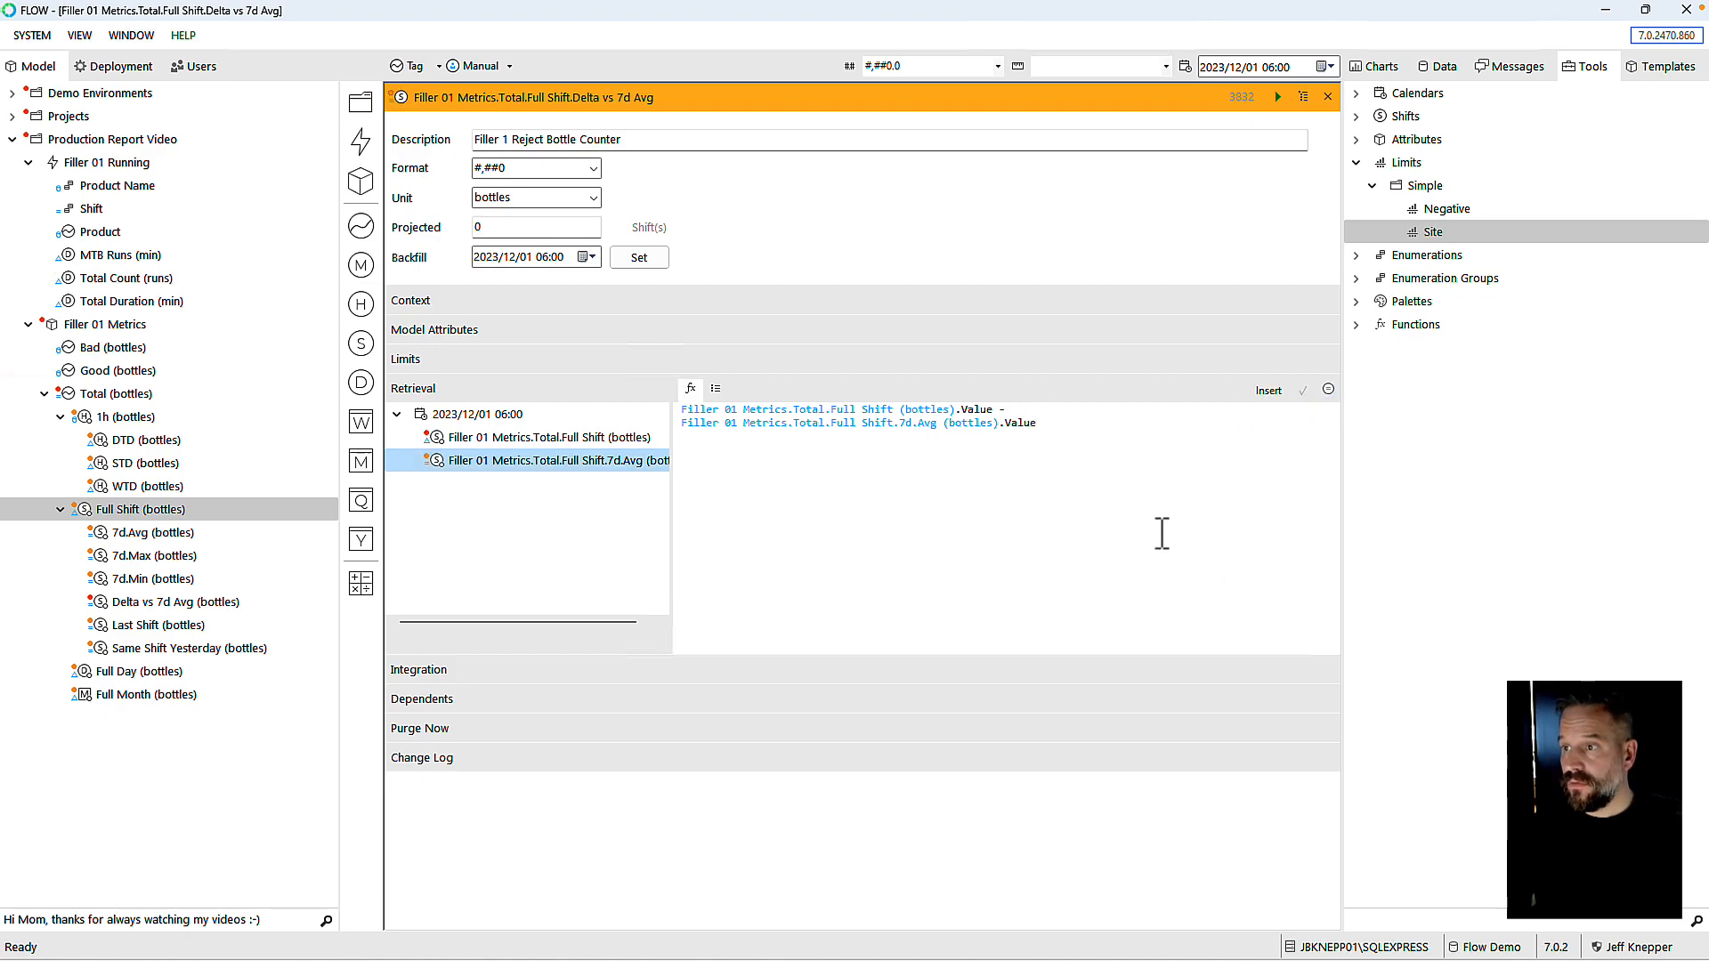
{"action": "left_click", "coordinate": [1328, 97]}
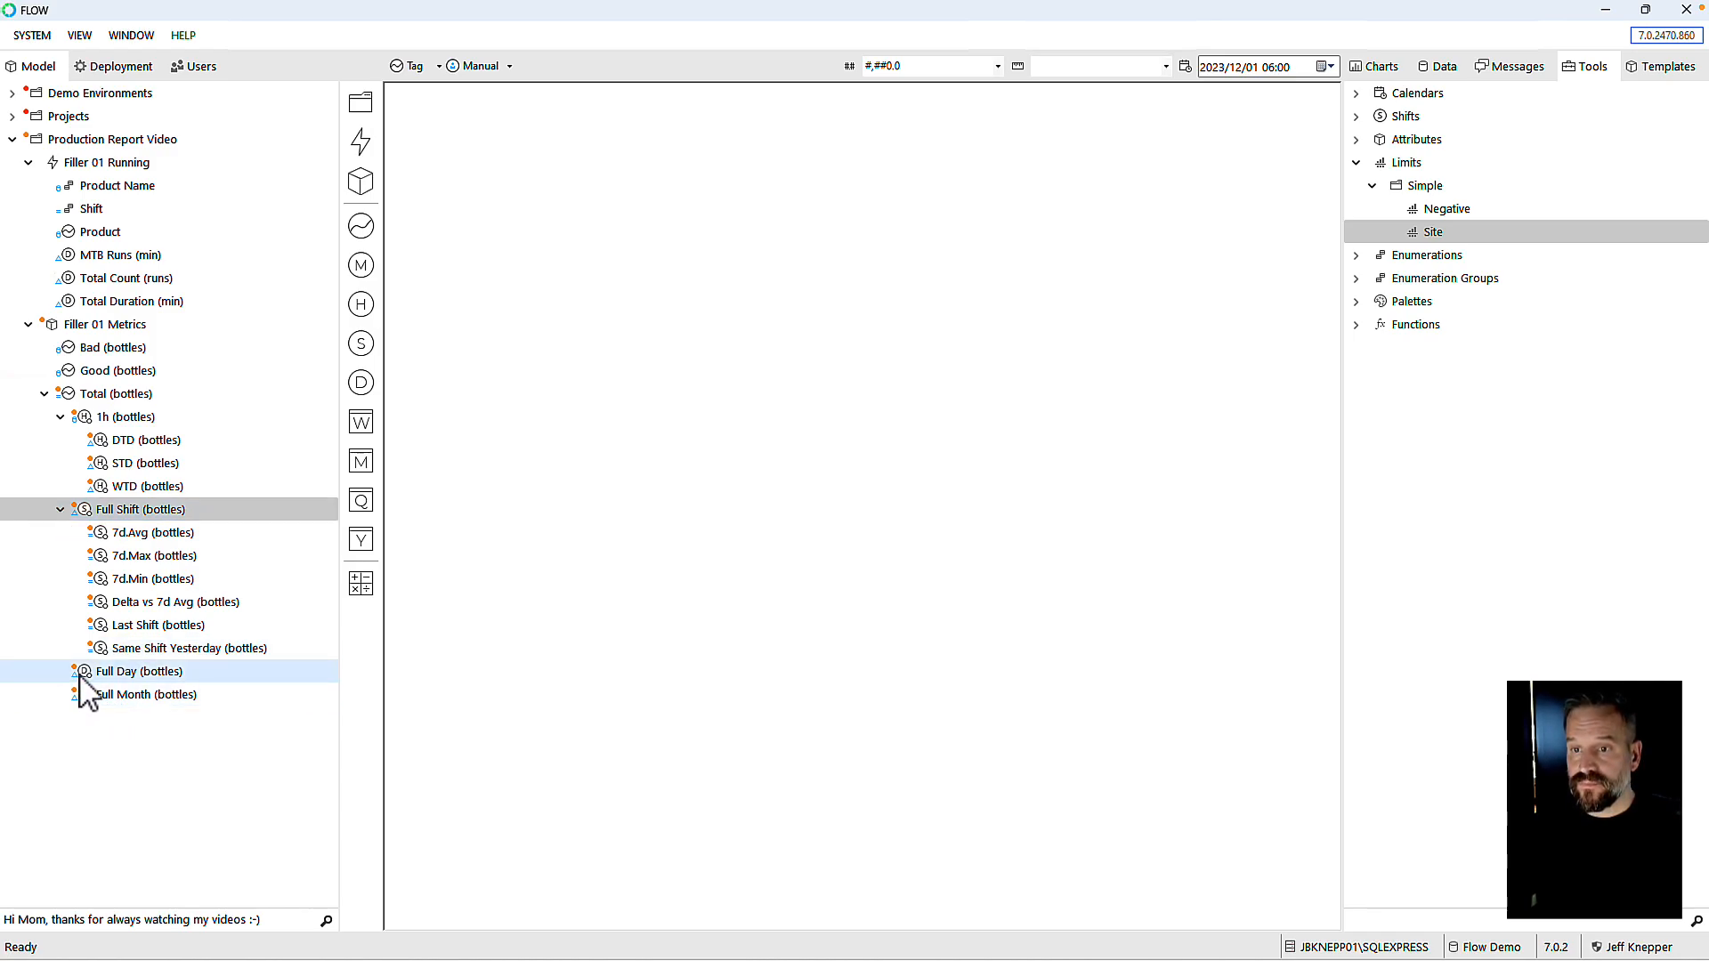
Step: Create a calculation from Full Day named Yesterday and nest it under Full Day
{"action": "left_click", "coordinate": [60, 511]}
{"action": "left_click_drag", "start_coordinate": [85, 550], "coordinate": [365, 590]}
{"action": "type", "text": "Yesterday"}
{"action": "key", "text": "Return"}
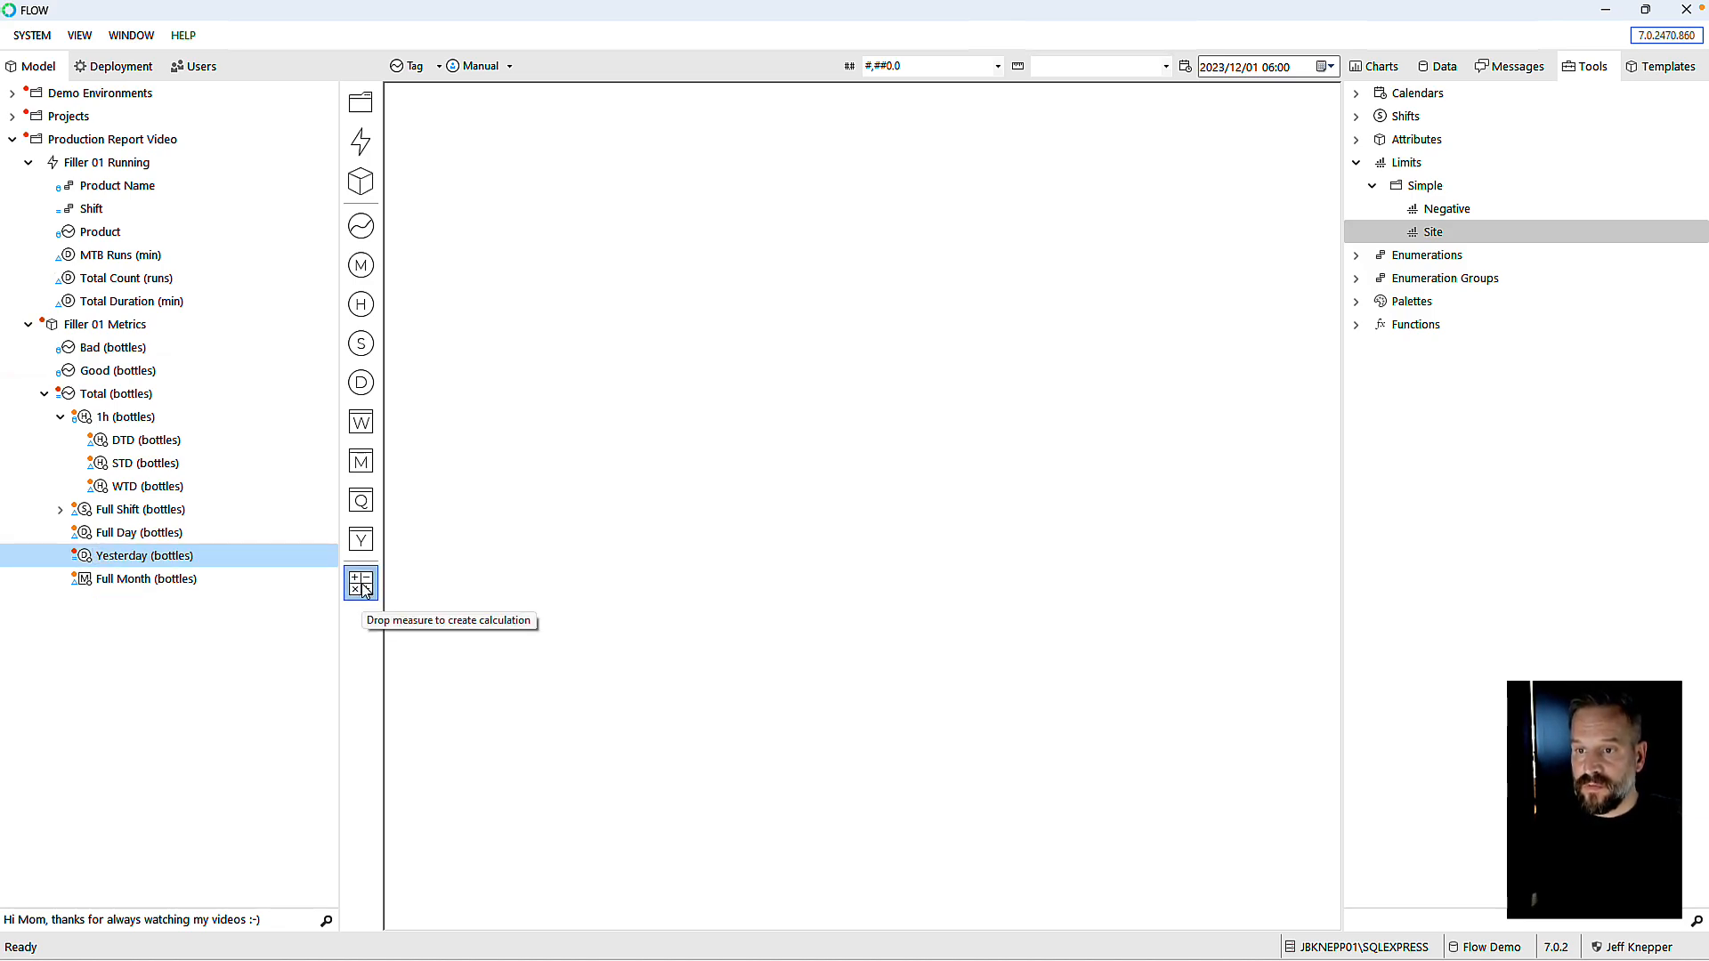
{"action": "left_click_drag", "start_coordinate": [78, 559], "coordinate": [73, 537]}
Step: Clear Yesterday's default expression and set its Full Day dependency to Previous period with a relative end of 1
{"action": "left_click", "coordinate": [94, 560]}
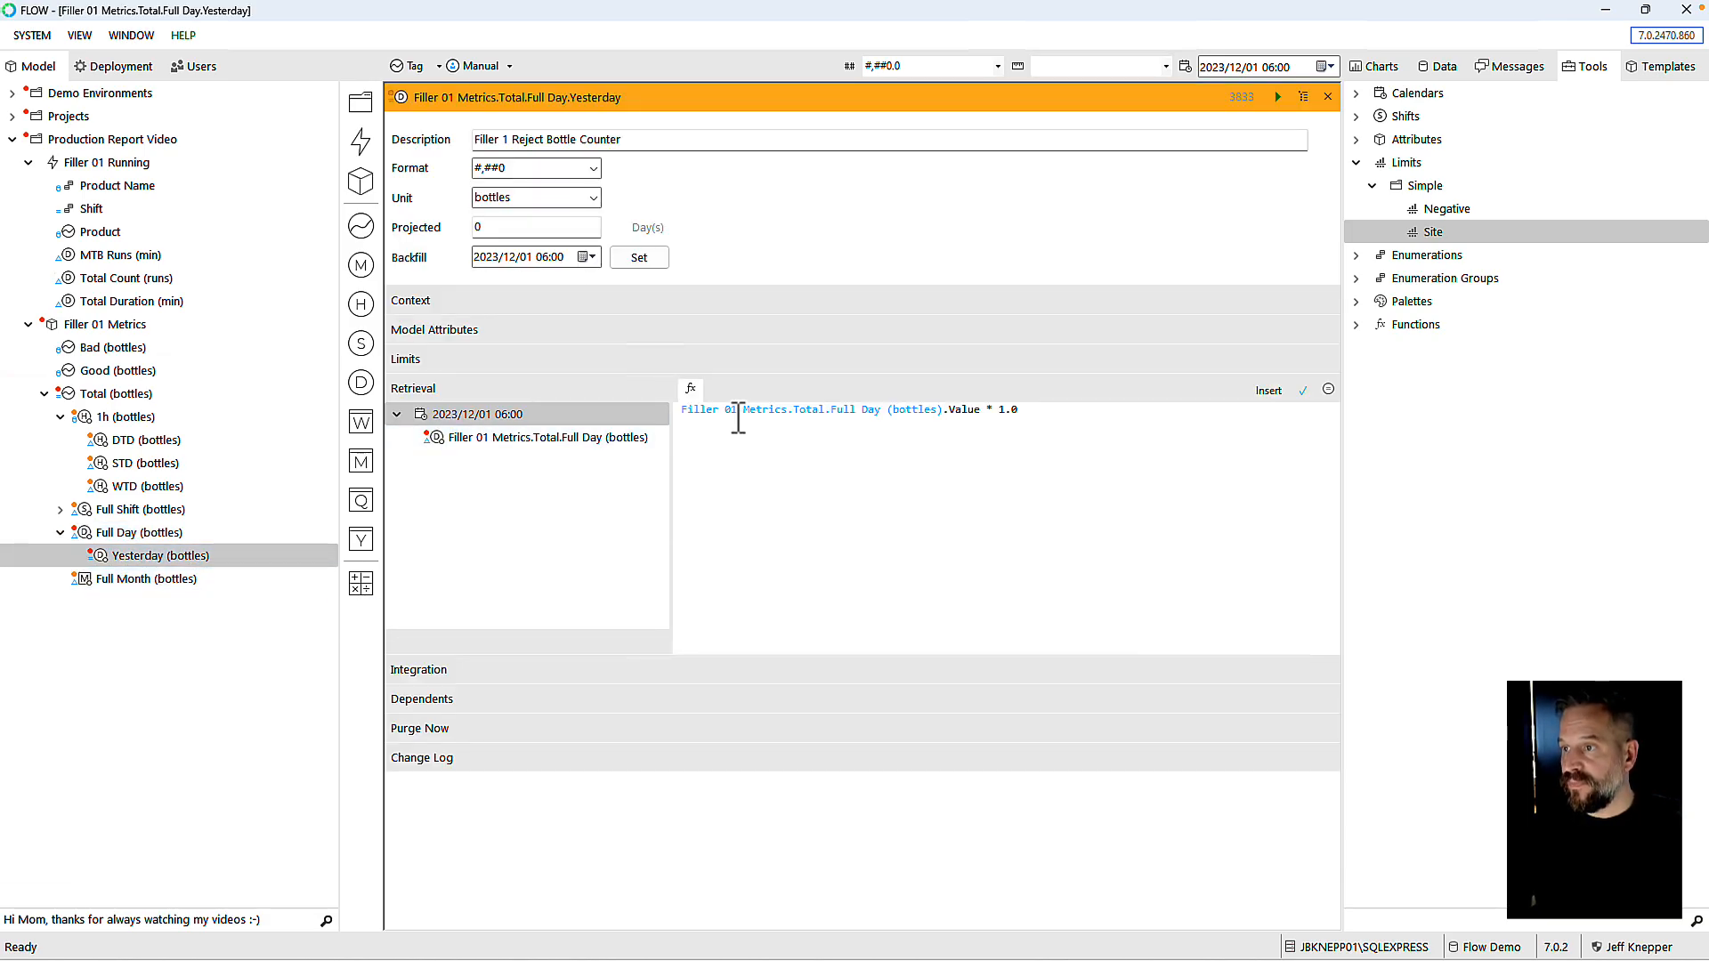
{"action": "key", "text": "ctrl+a"}
{"action": "key", "text": "Delete"}
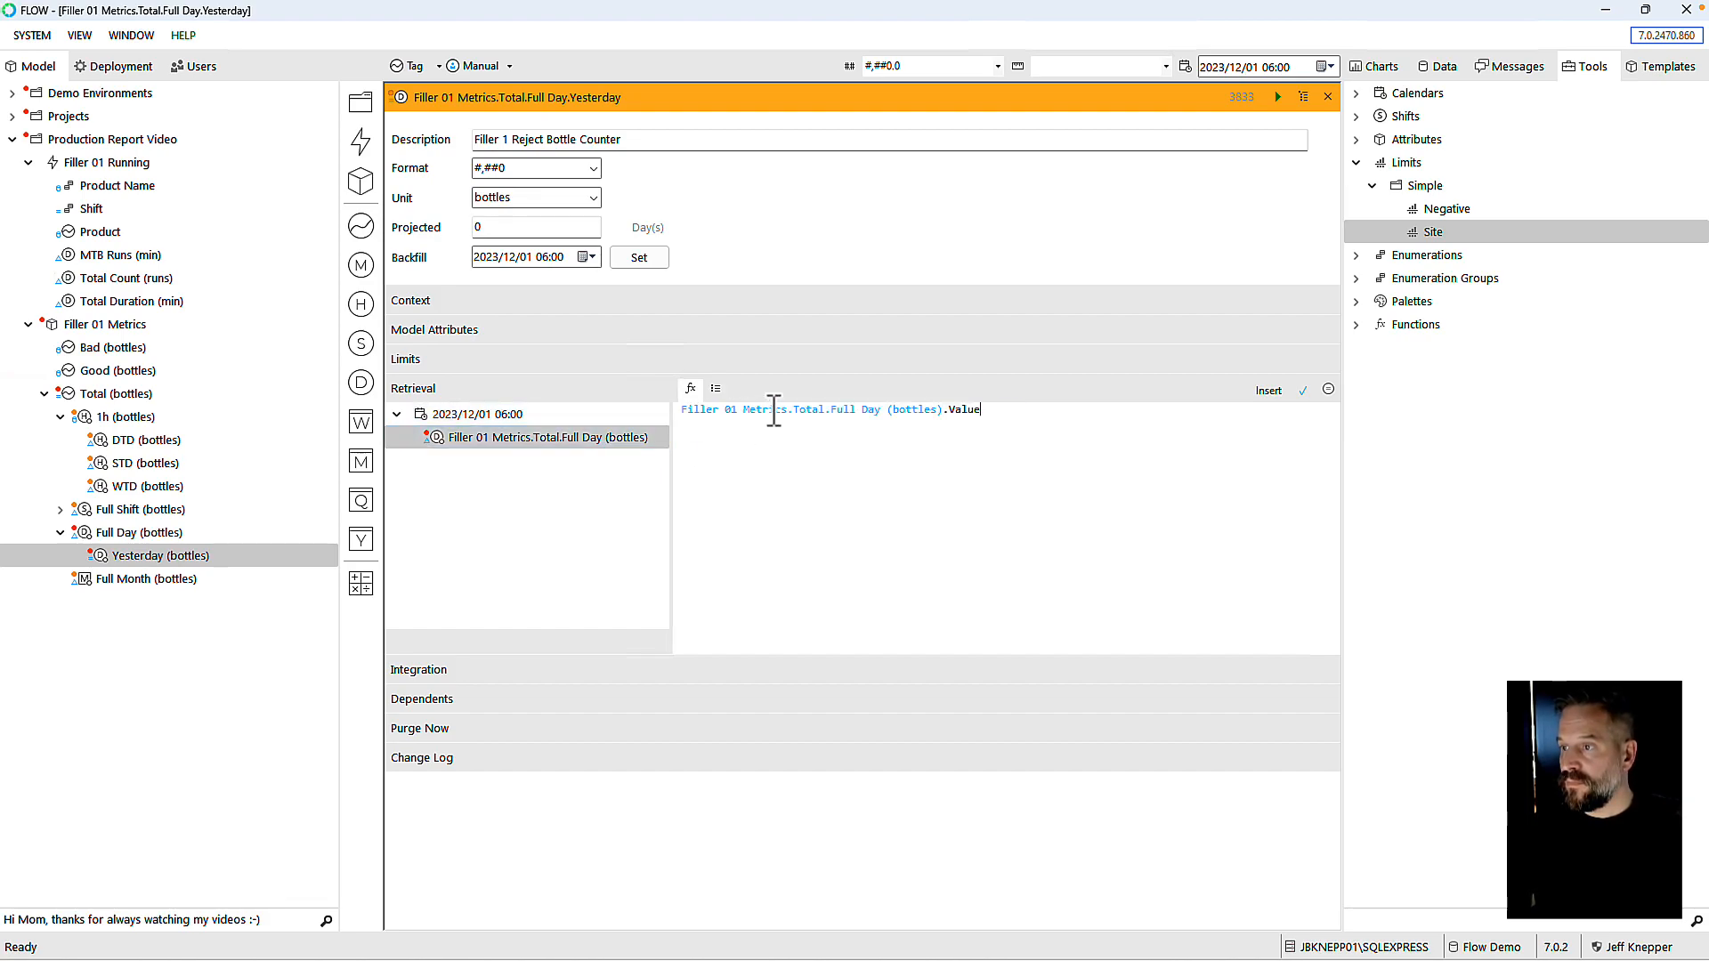
{"action": "triple_click", "coordinate": [762, 409]}
{"action": "key", "text": "Delete"}
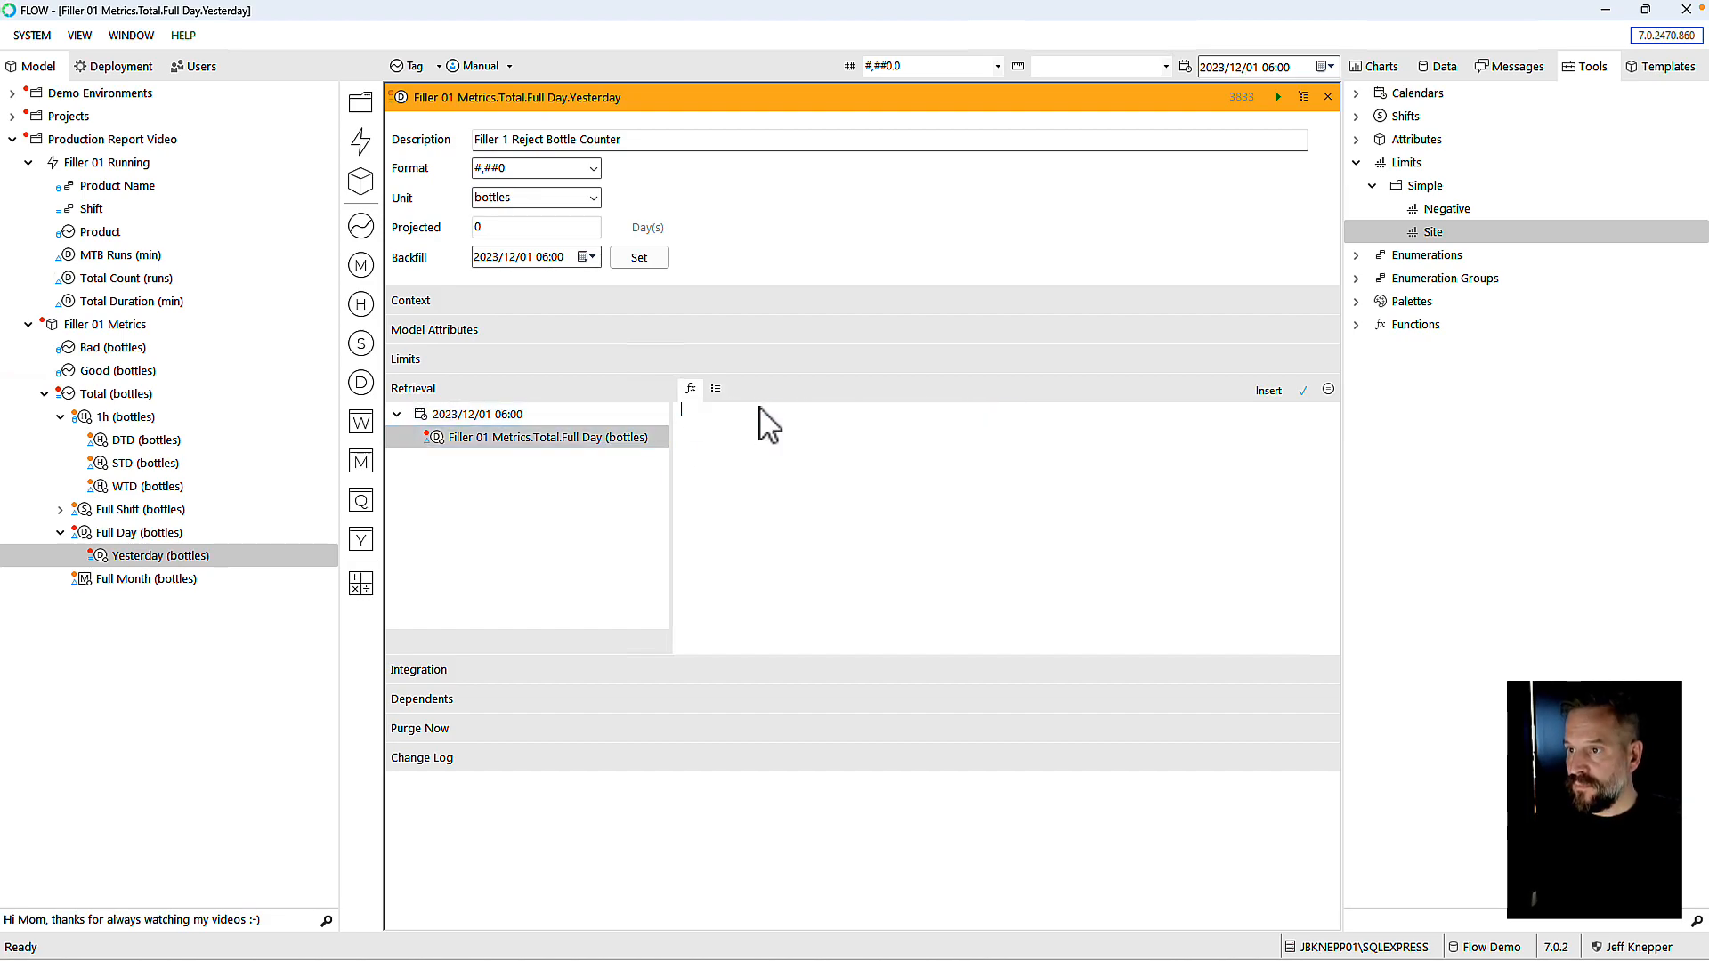
{"action": "left_click", "coordinate": [615, 440]}
{"action": "left_click", "coordinate": [715, 390]}
{"action": "left_click", "coordinate": [767, 430]}
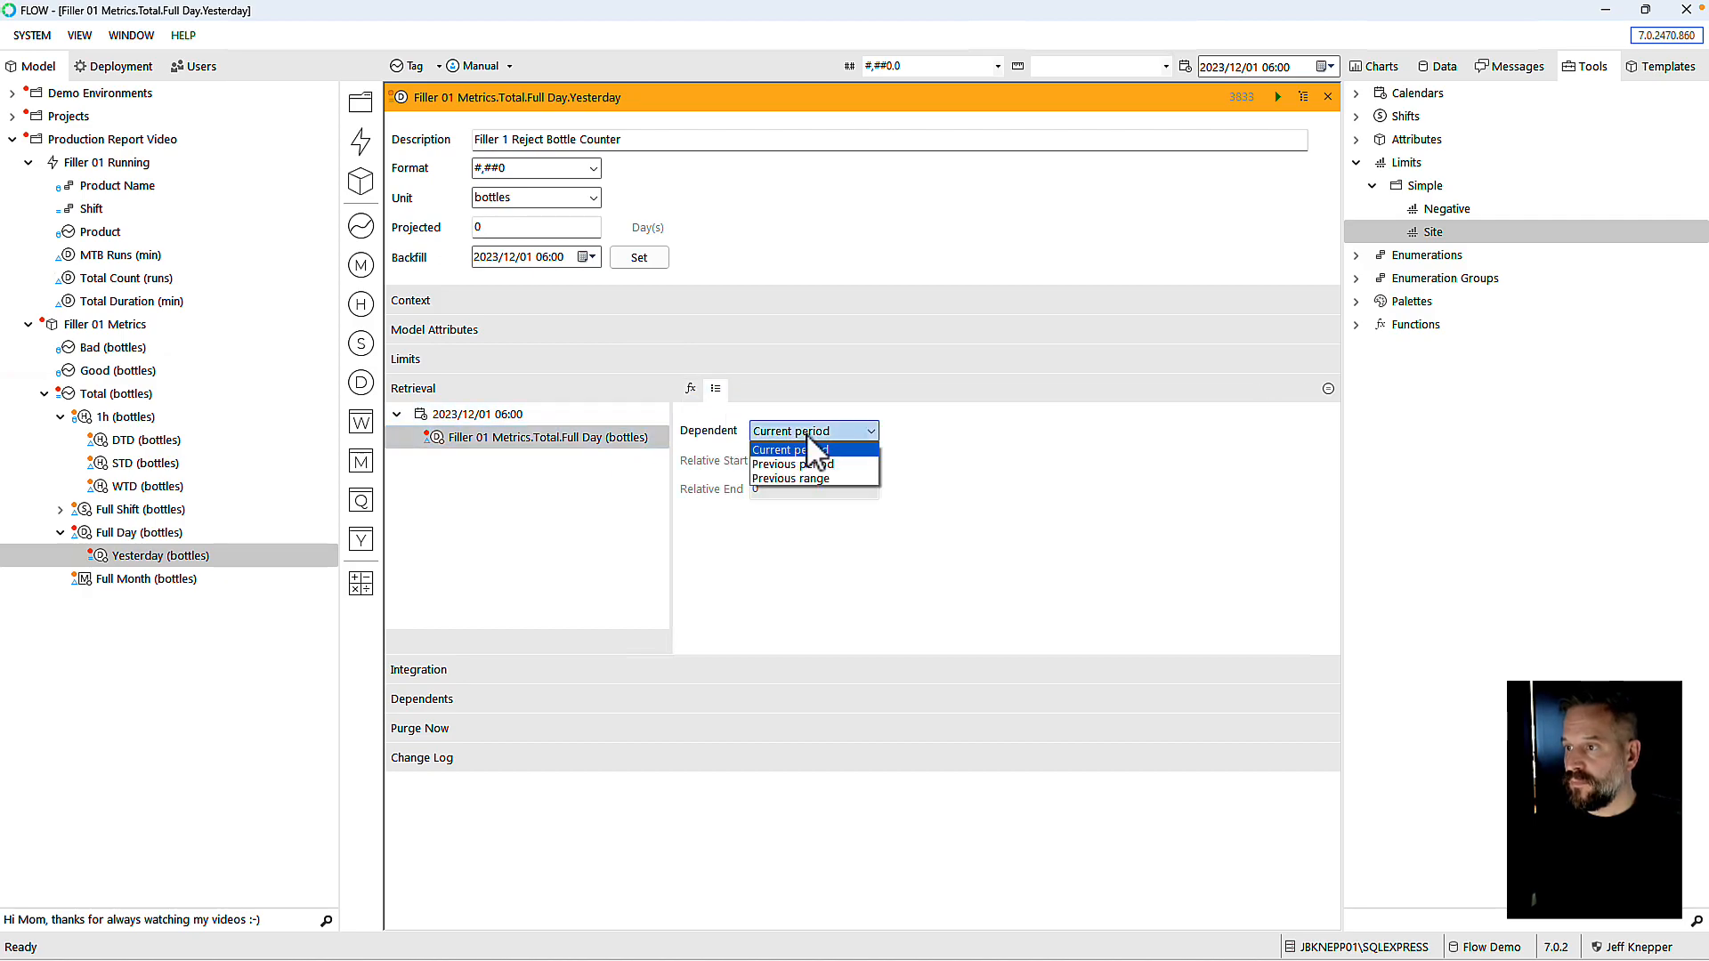
{"action": "left_click", "coordinate": [788, 467]}
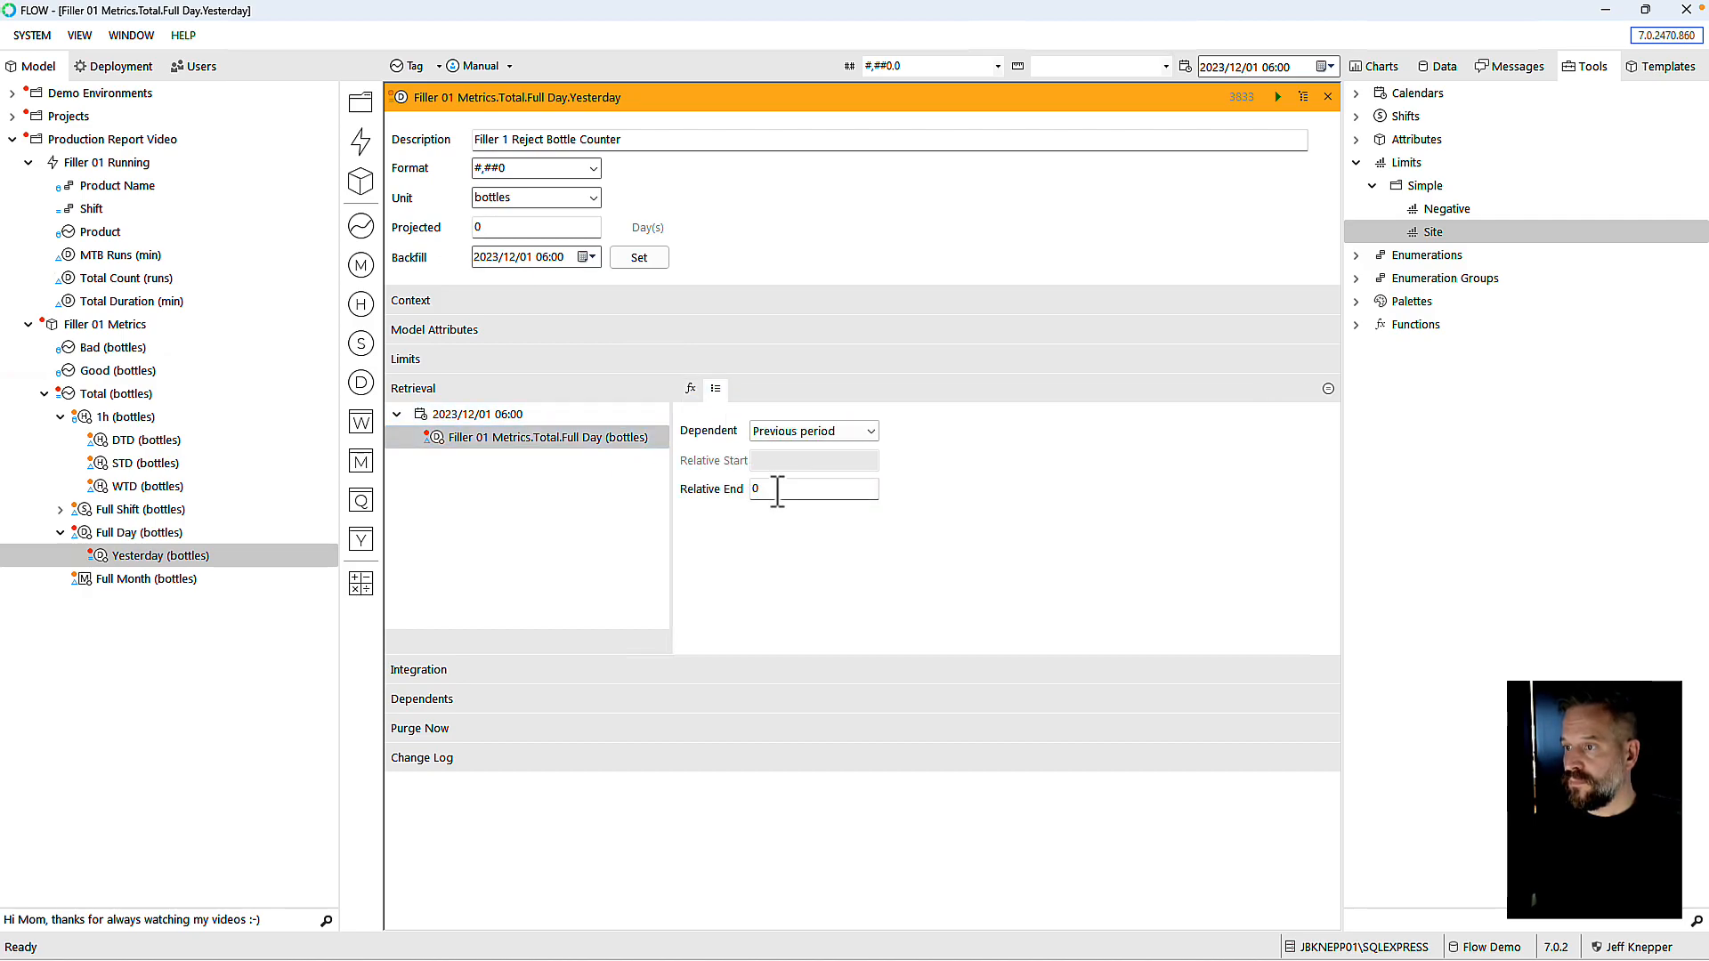
{"action": "left_click", "coordinate": [776, 489]}
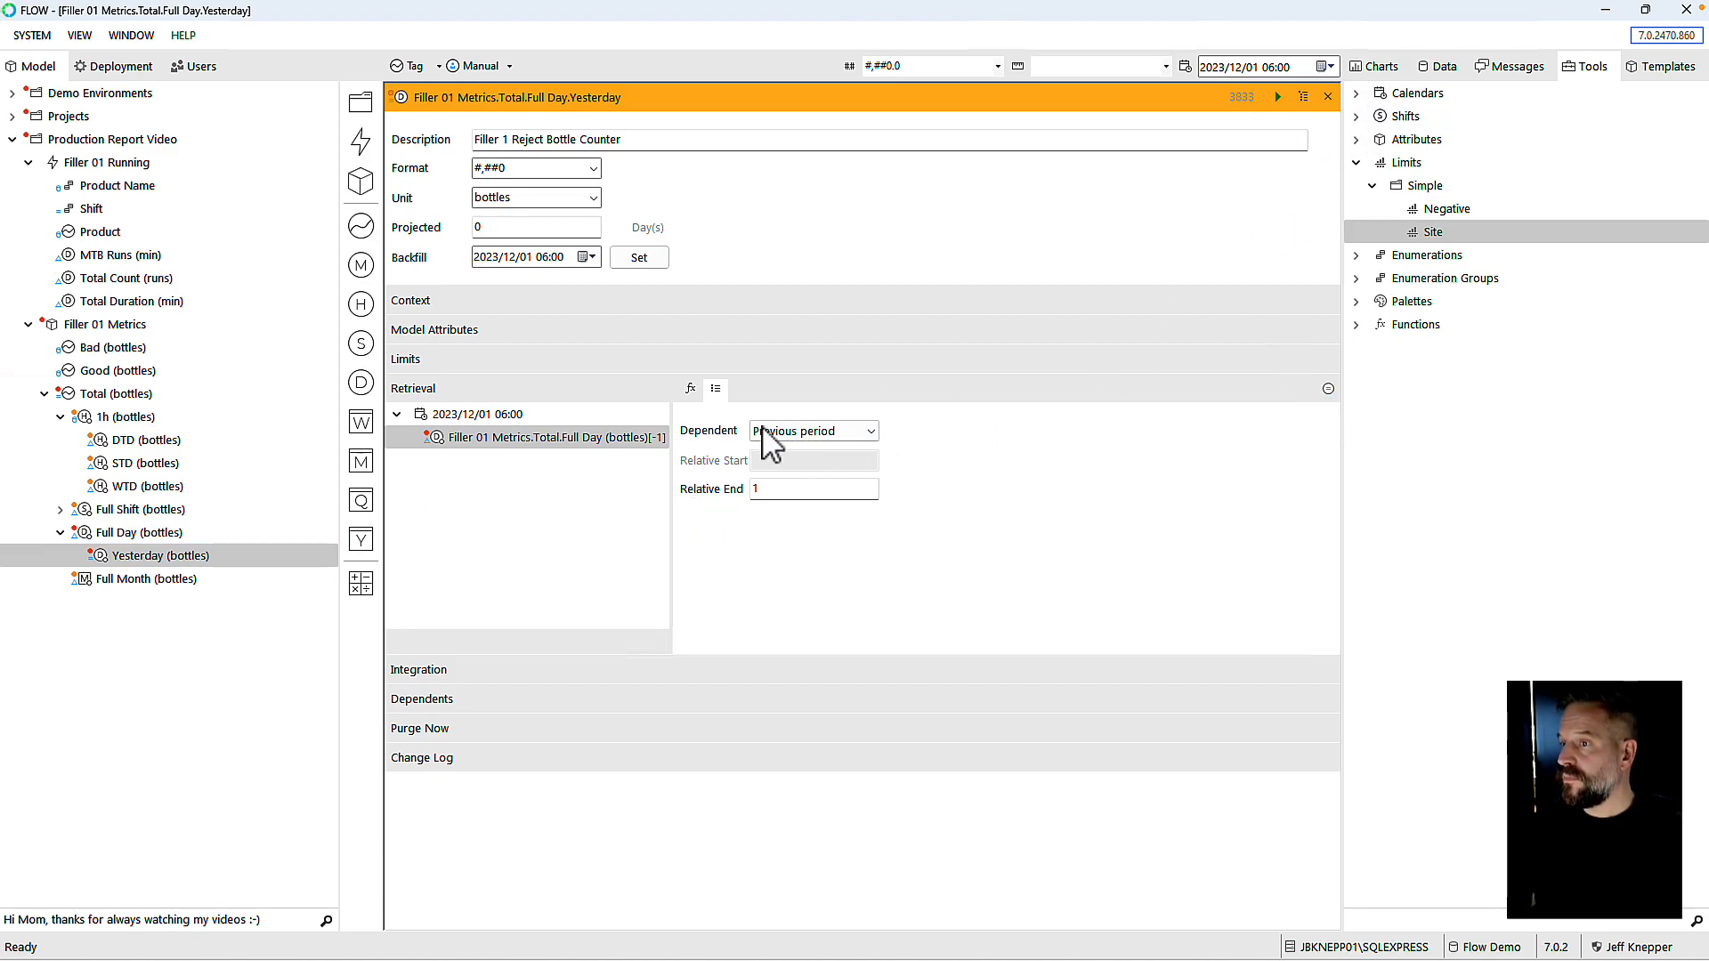
Step: Insert the previous-period Full Day value into Yesterday's expression, validate the calculation, and close the measure
{"action": "left_click", "coordinate": [691, 388]}
{"action": "left_click", "coordinate": [607, 436]}
{"action": "double_click", "coordinate": [607, 437]}
{"action": "left_click", "coordinate": [1302, 390]}
{"action": "left_click", "coordinate": [1327, 97]}
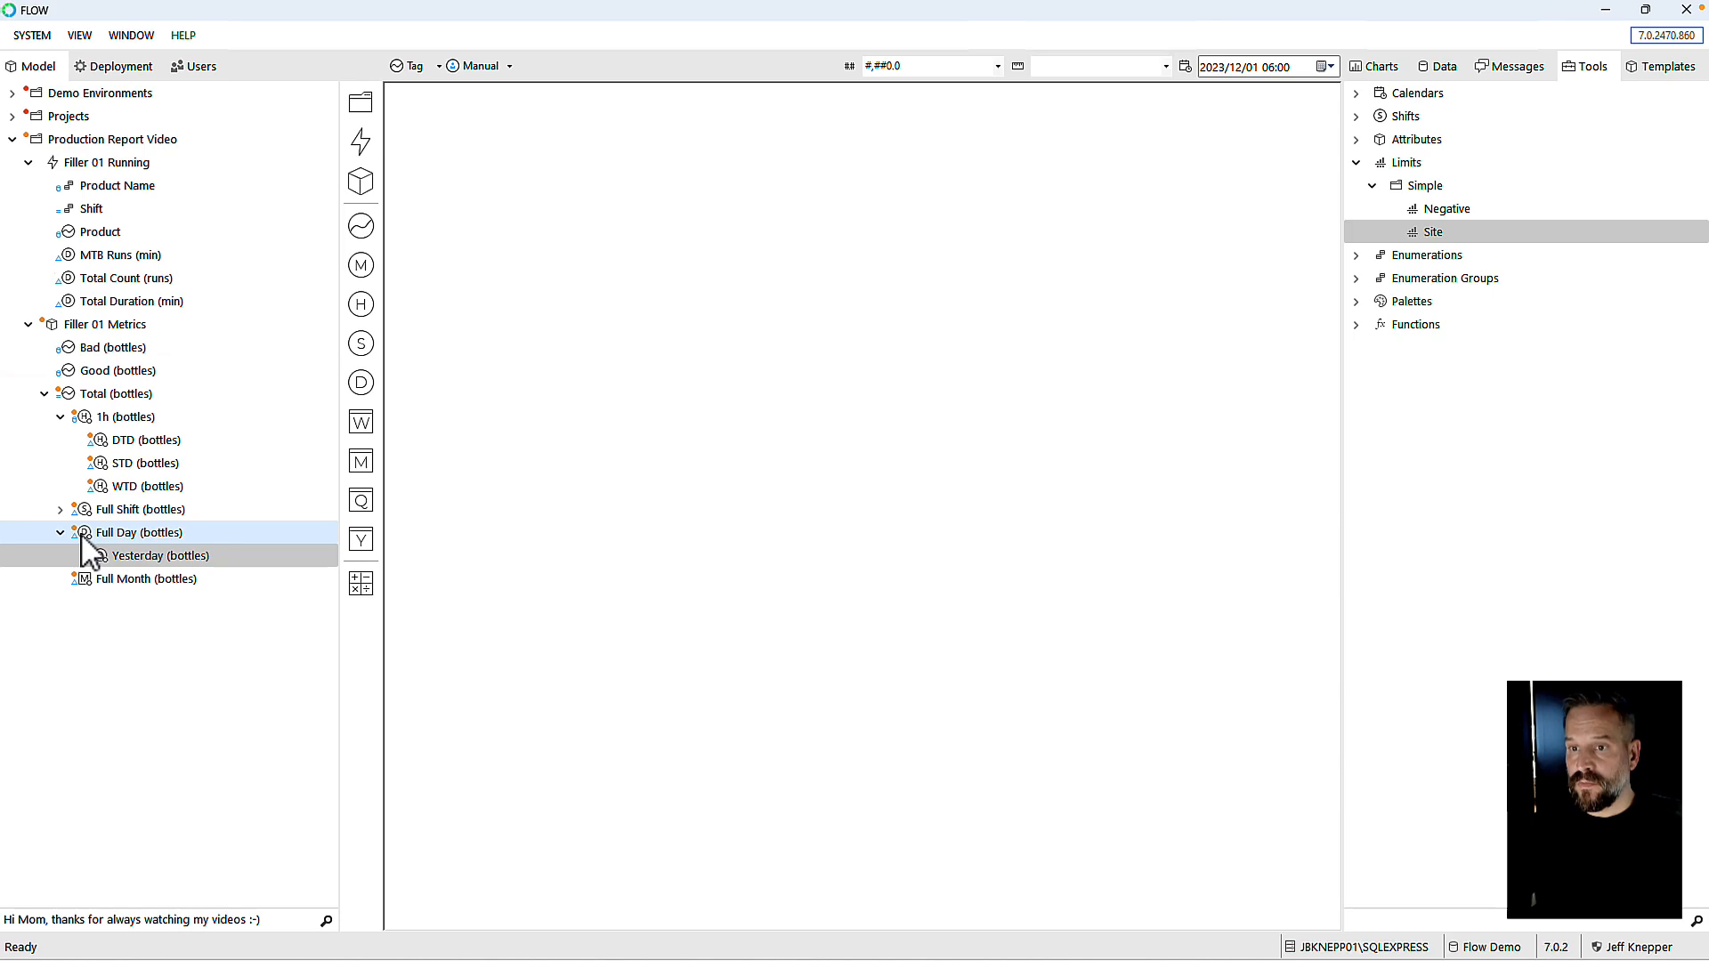
Step: Create a calculation from Full Day named RoC from Yesterday, nest it under Full Day, and open it
{"action": "left_click_drag", "start_coordinate": [86, 545], "coordinate": [356, 584]}
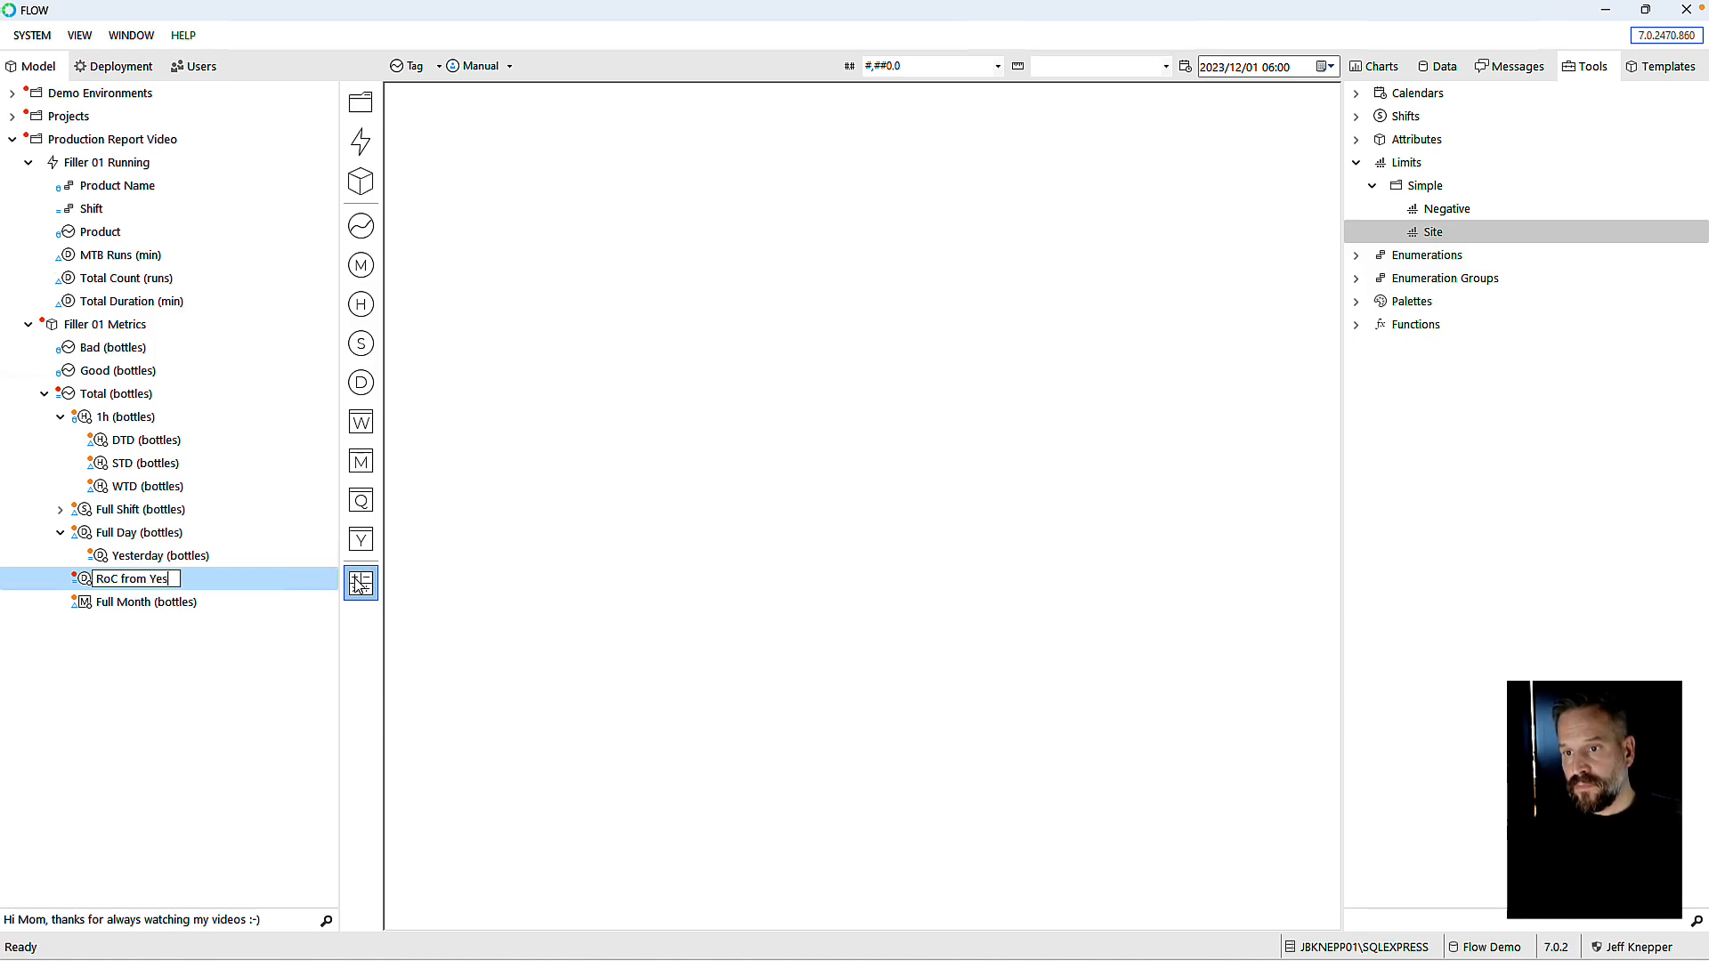
{"action": "left_click_drag", "start_coordinate": [85, 580], "coordinate": [89, 536]}
{"action": "left_click", "coordinate": [93, 555]}
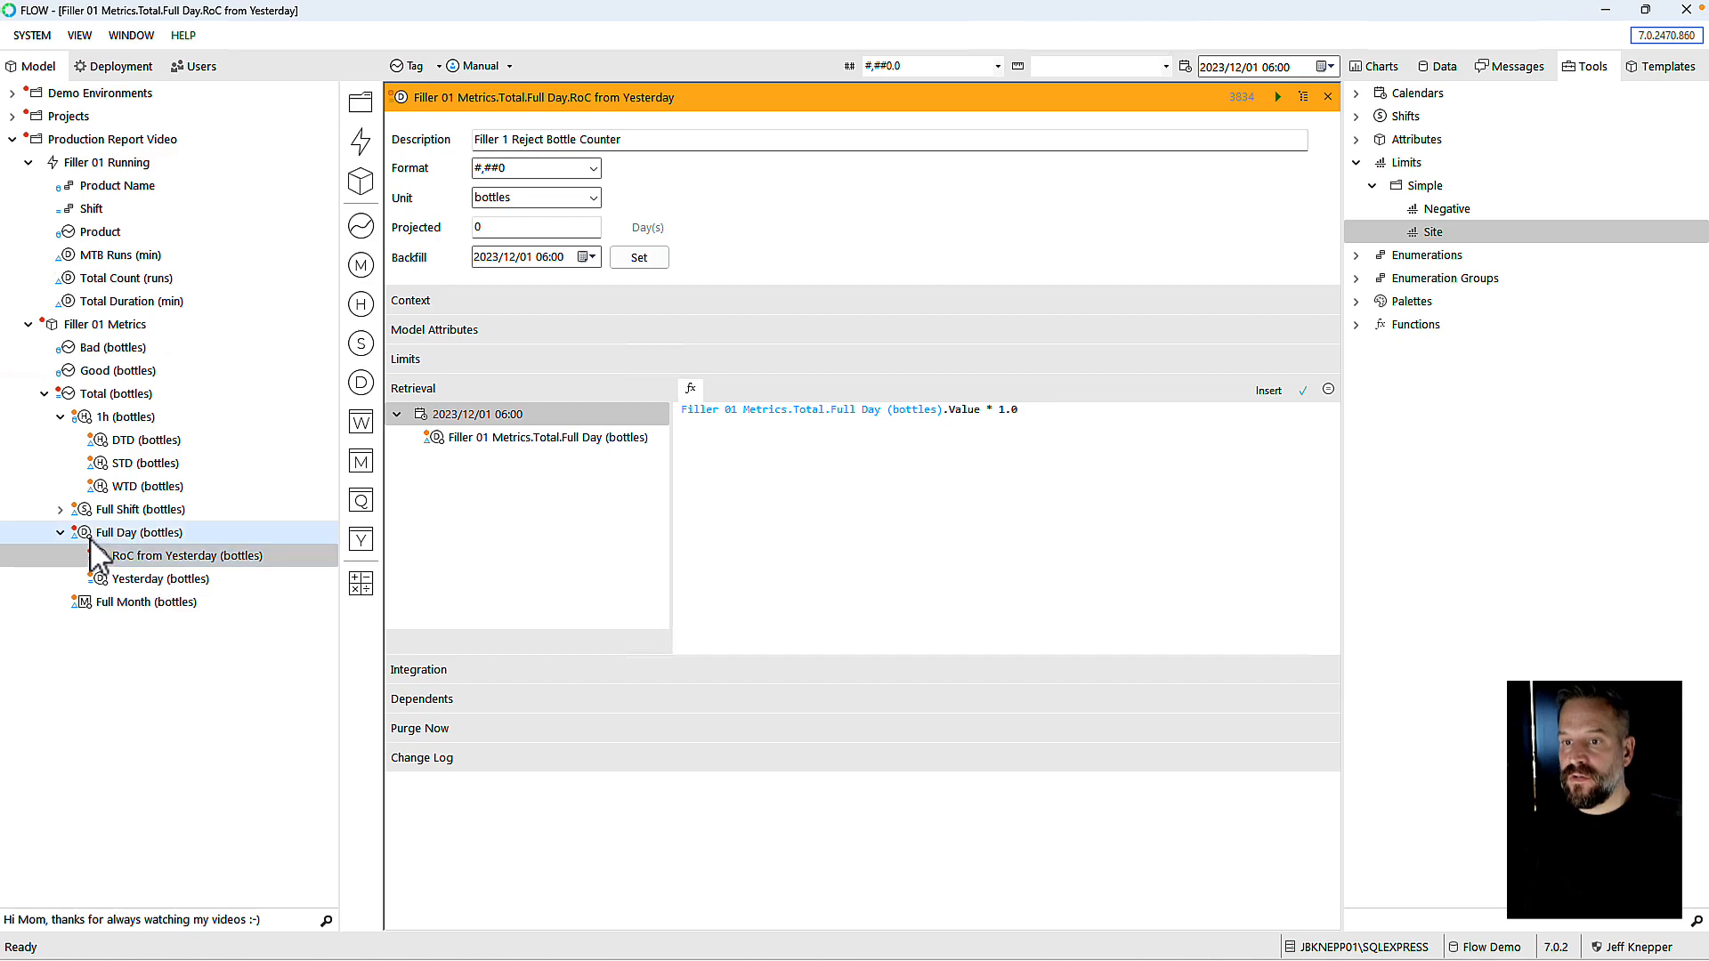
Step: Add the Full Day Yesterday measure to RoC from Yesterday's retrieval sources and clear the default expression
{"action": "left_click_drag", "start_coordinate": [99, 580], "coordinate": [445, 424]}
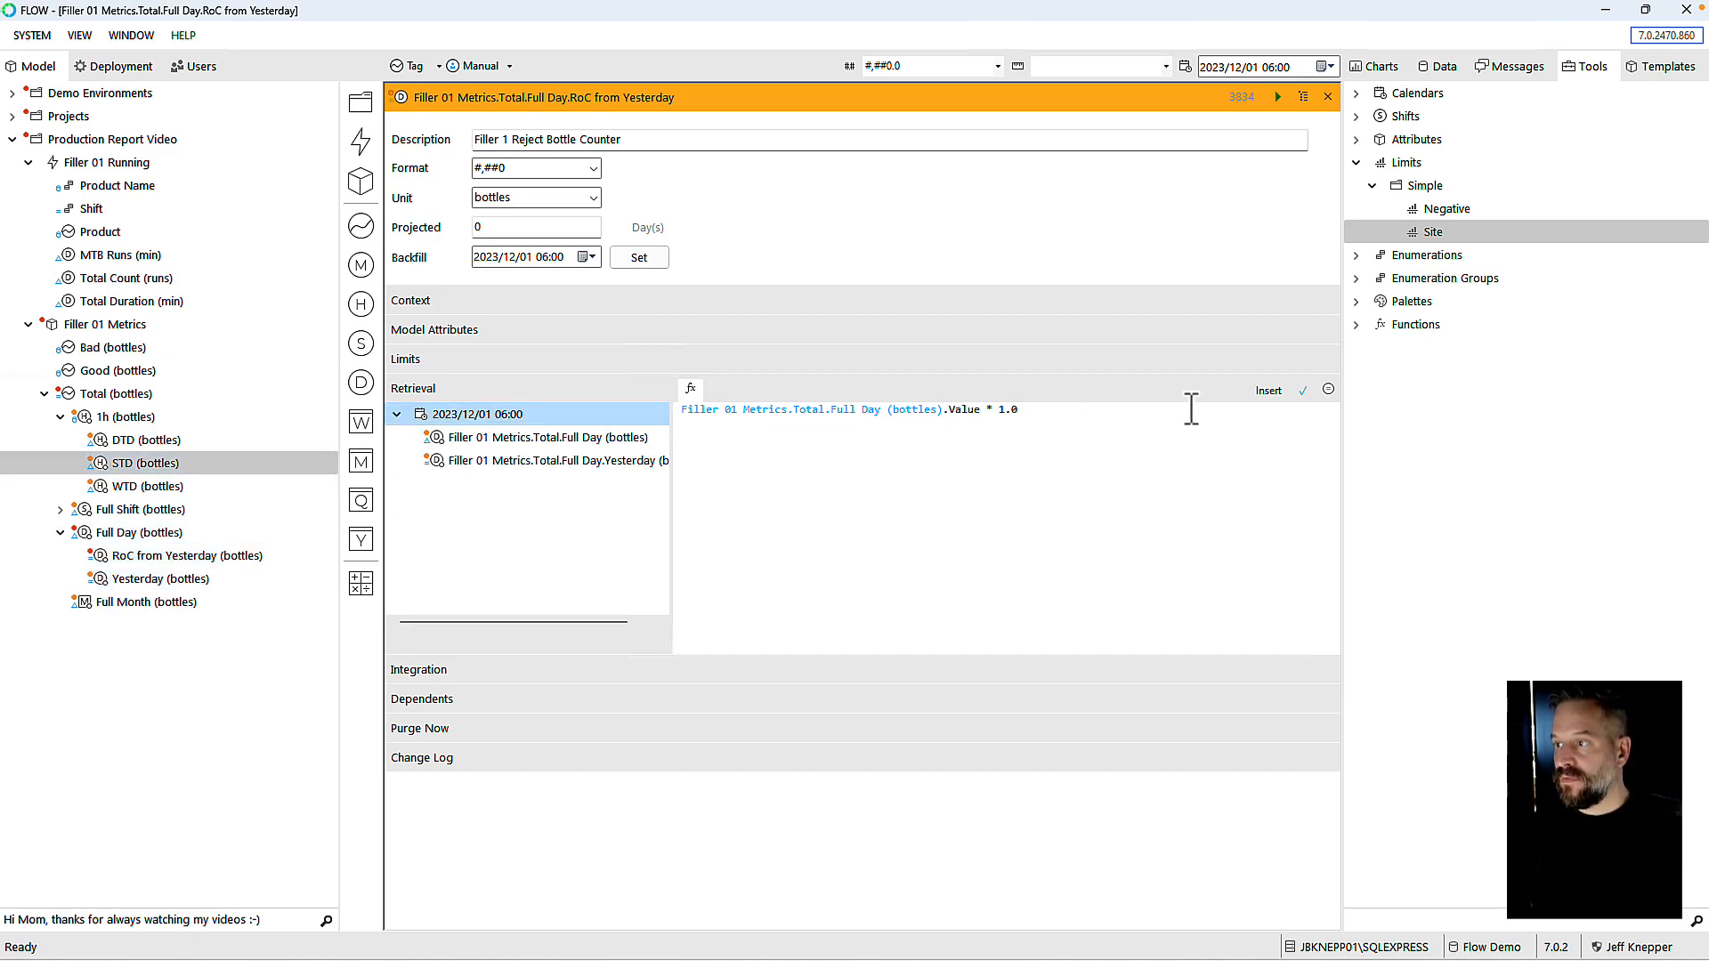
{"action": "triple_click", "coordinate": [1127, 418]}
{"action": "key", "text": "Delete"}
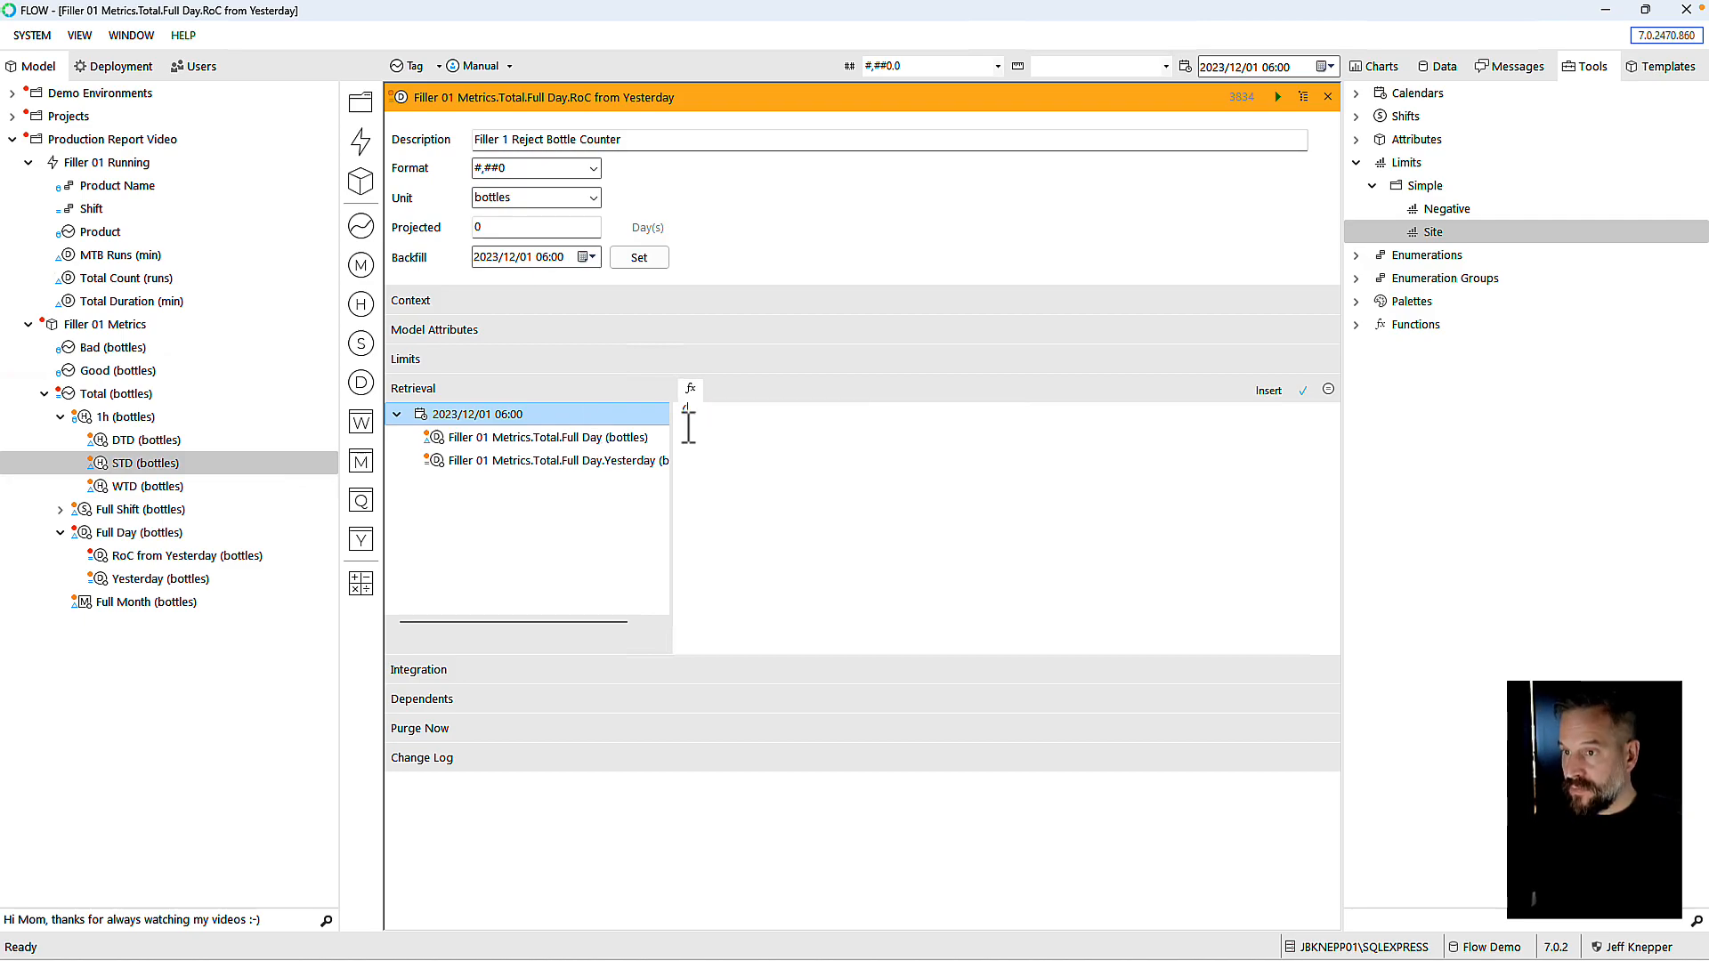
Step: Set RoC from Yesterday's expression to (Full Day value - Yesterday value) / Yesterday value * 100 and validate it
{"action": "type", "text": "("}
{"action": "double_click", "coordinate": [512, 437]}
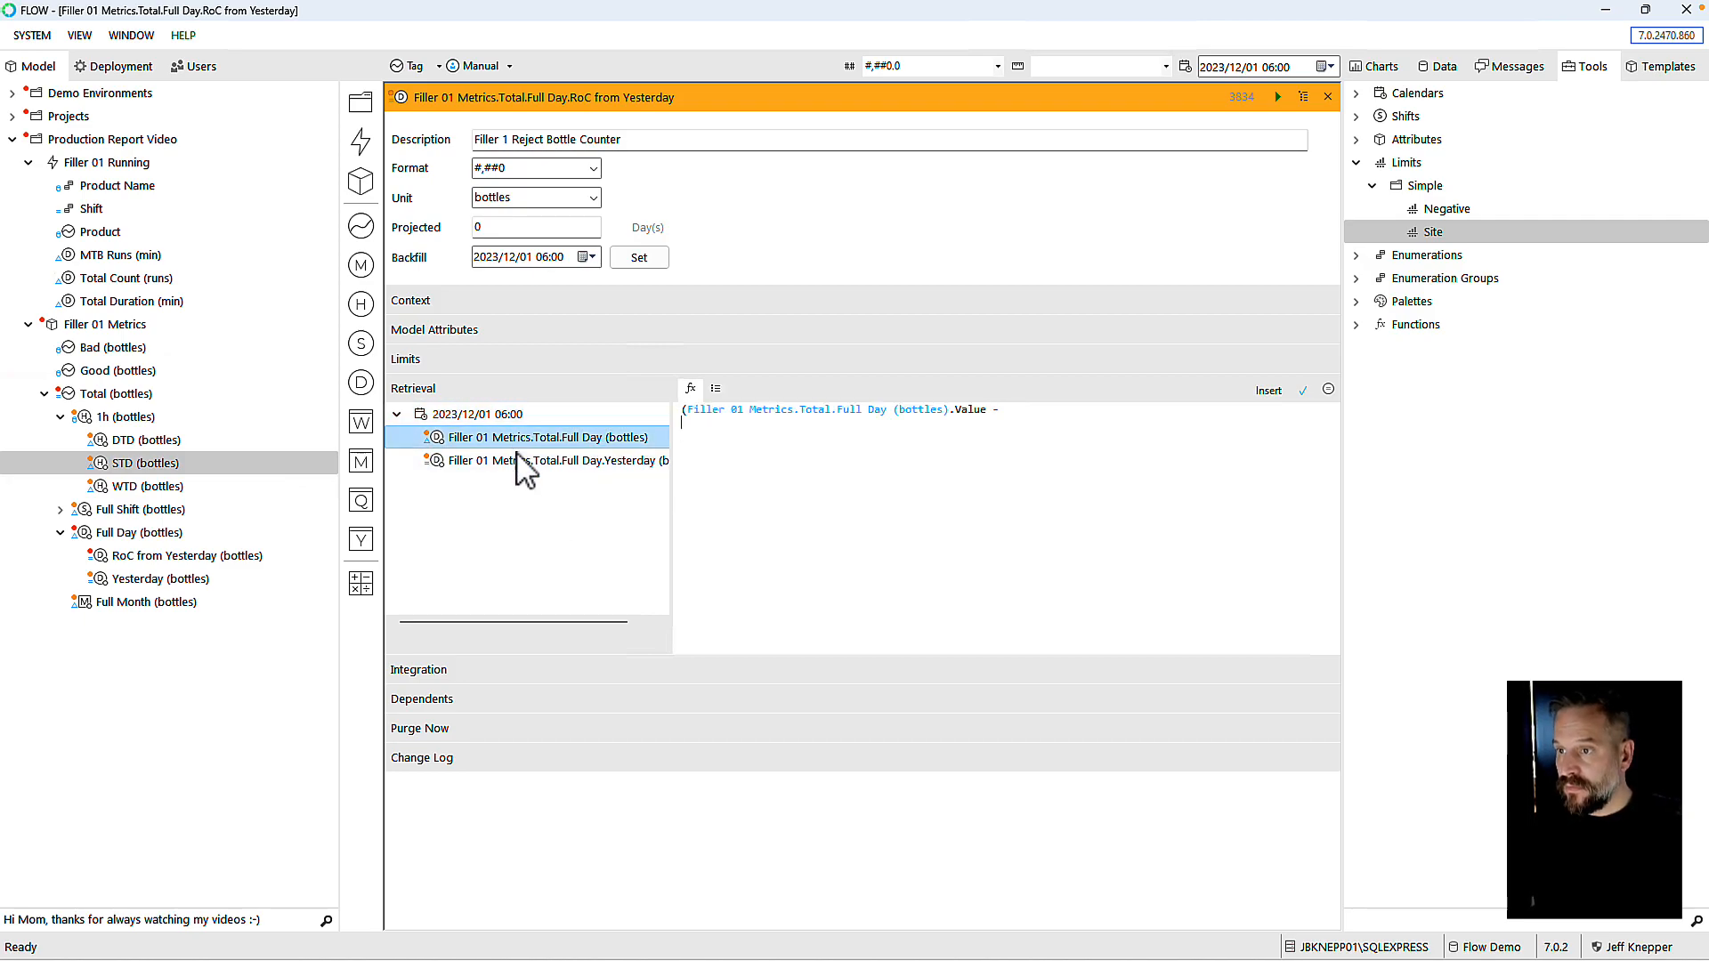
{"action": "double_click", "coordinate": [523, 461]}
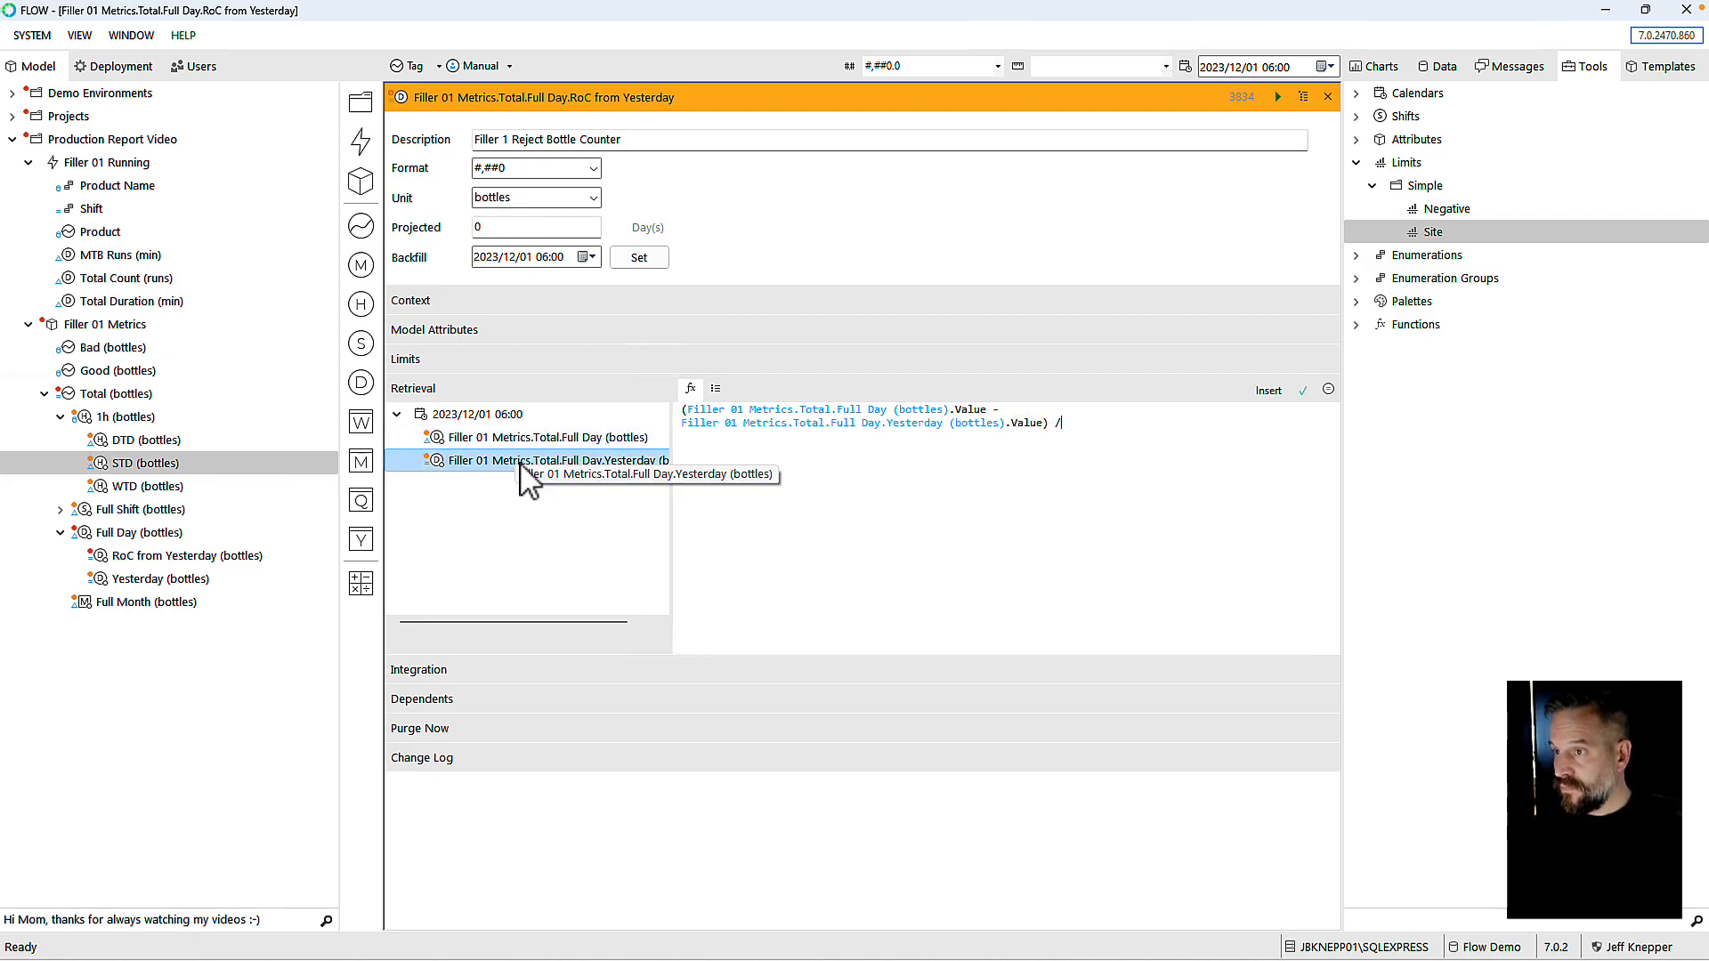
{"action": "double_click", "coordinate": [522, 463]}
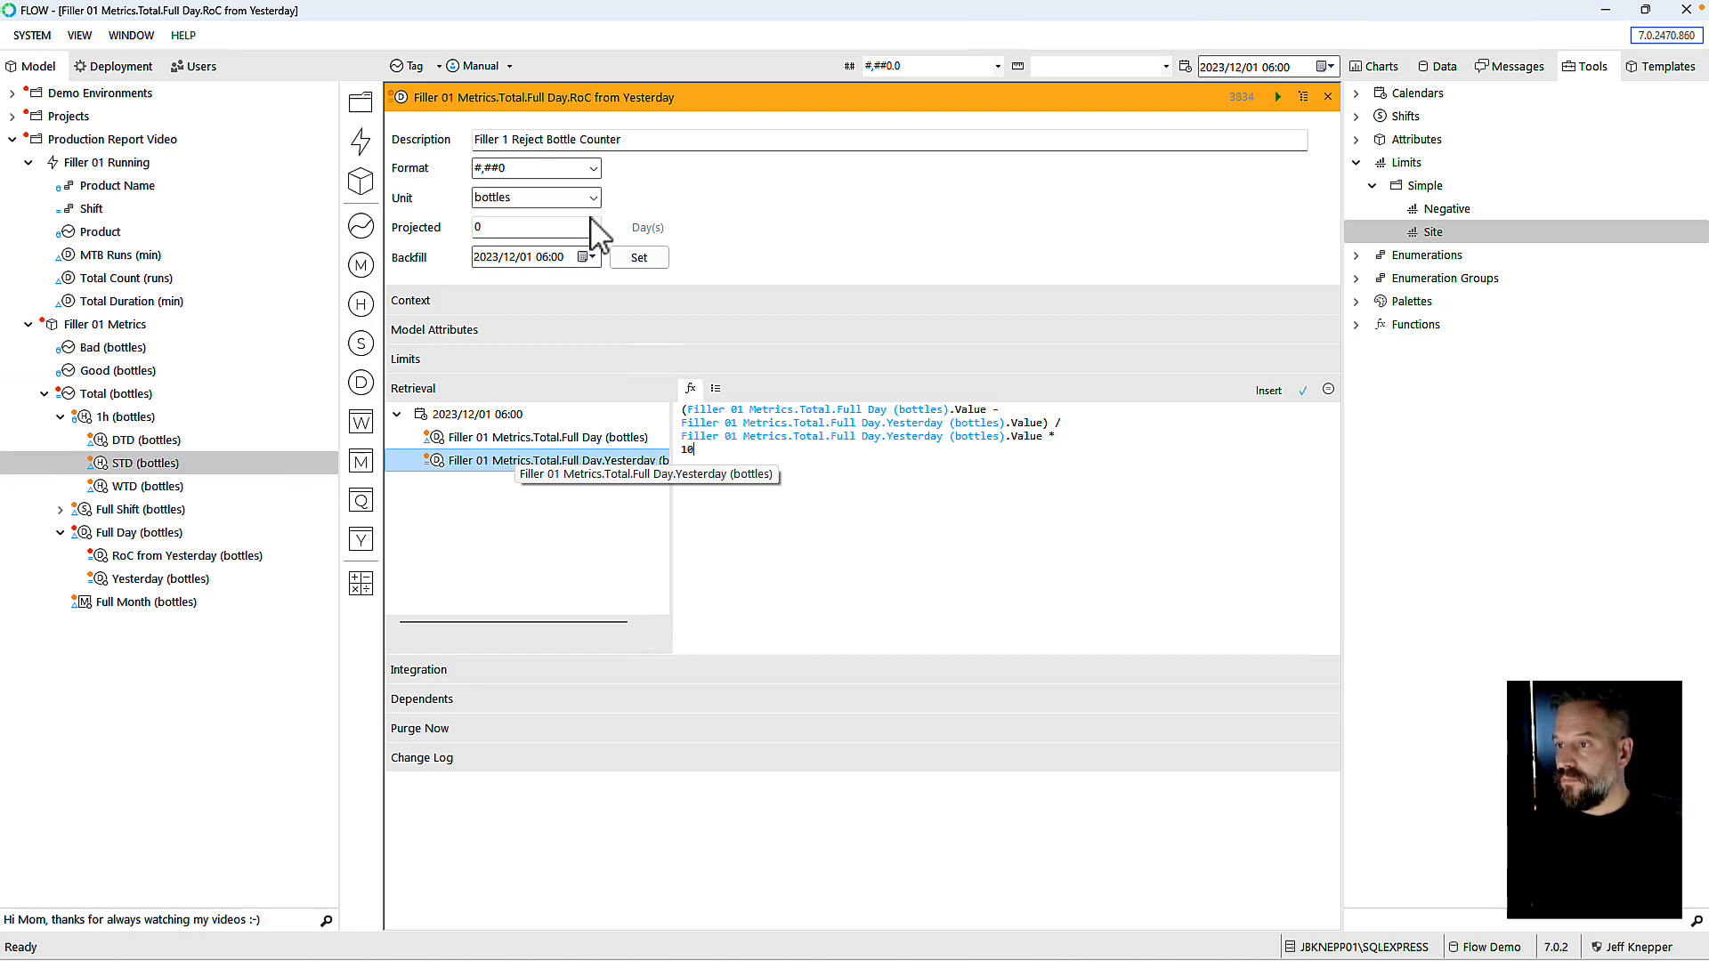
{"action": "type", "text": "00"}
{"action": "left_click", "coordinate": [718, 451]}
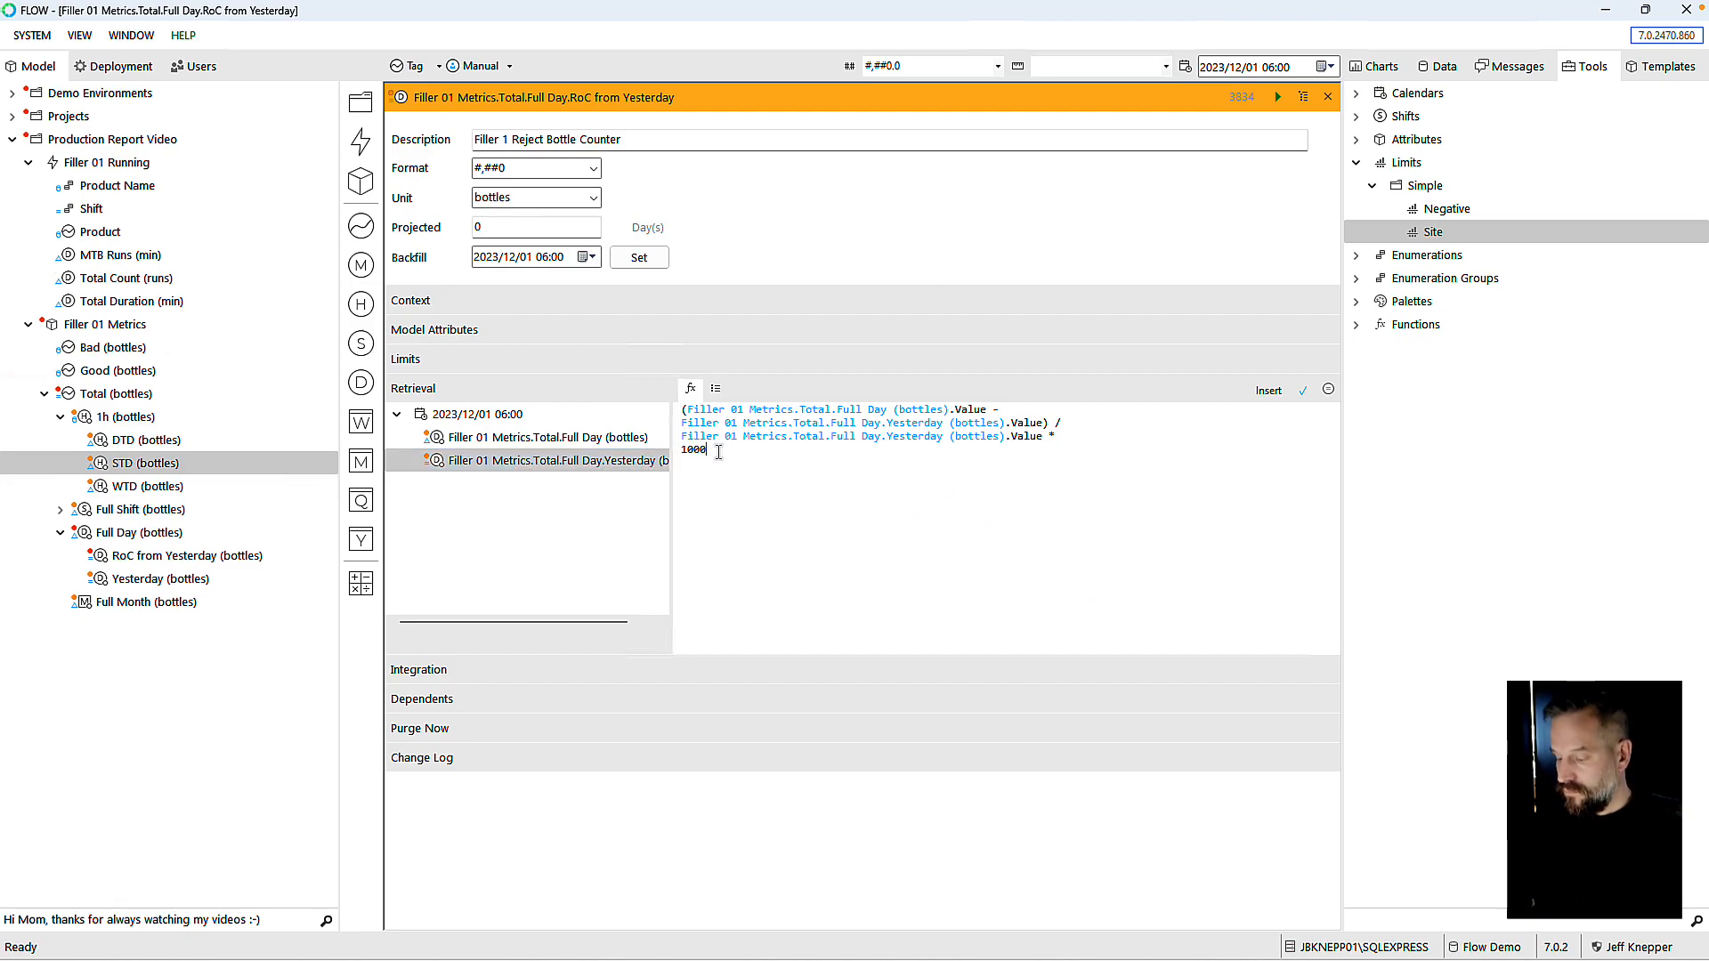
{"action": "left_click", "coordinate": [1302, 390]}
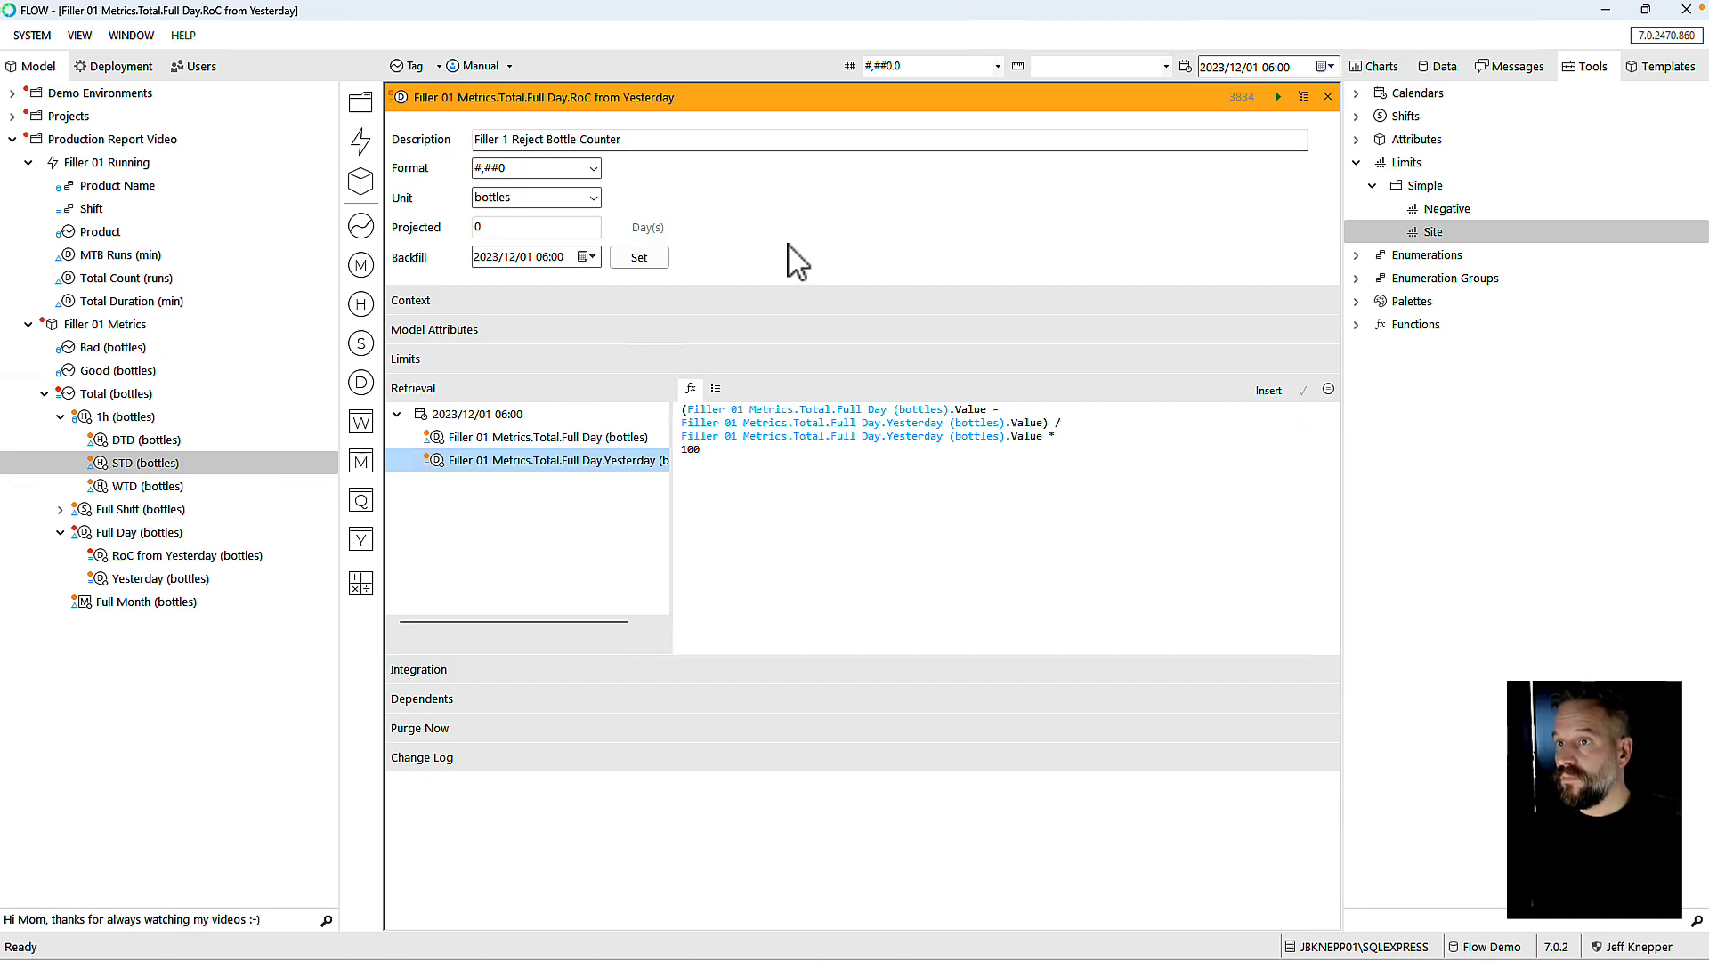
Step: Set RoC from Yesterday's format to #,##0.00 and its unit to %, and close the measure
{"action": "left_click", "coordinate": [593, 168]}
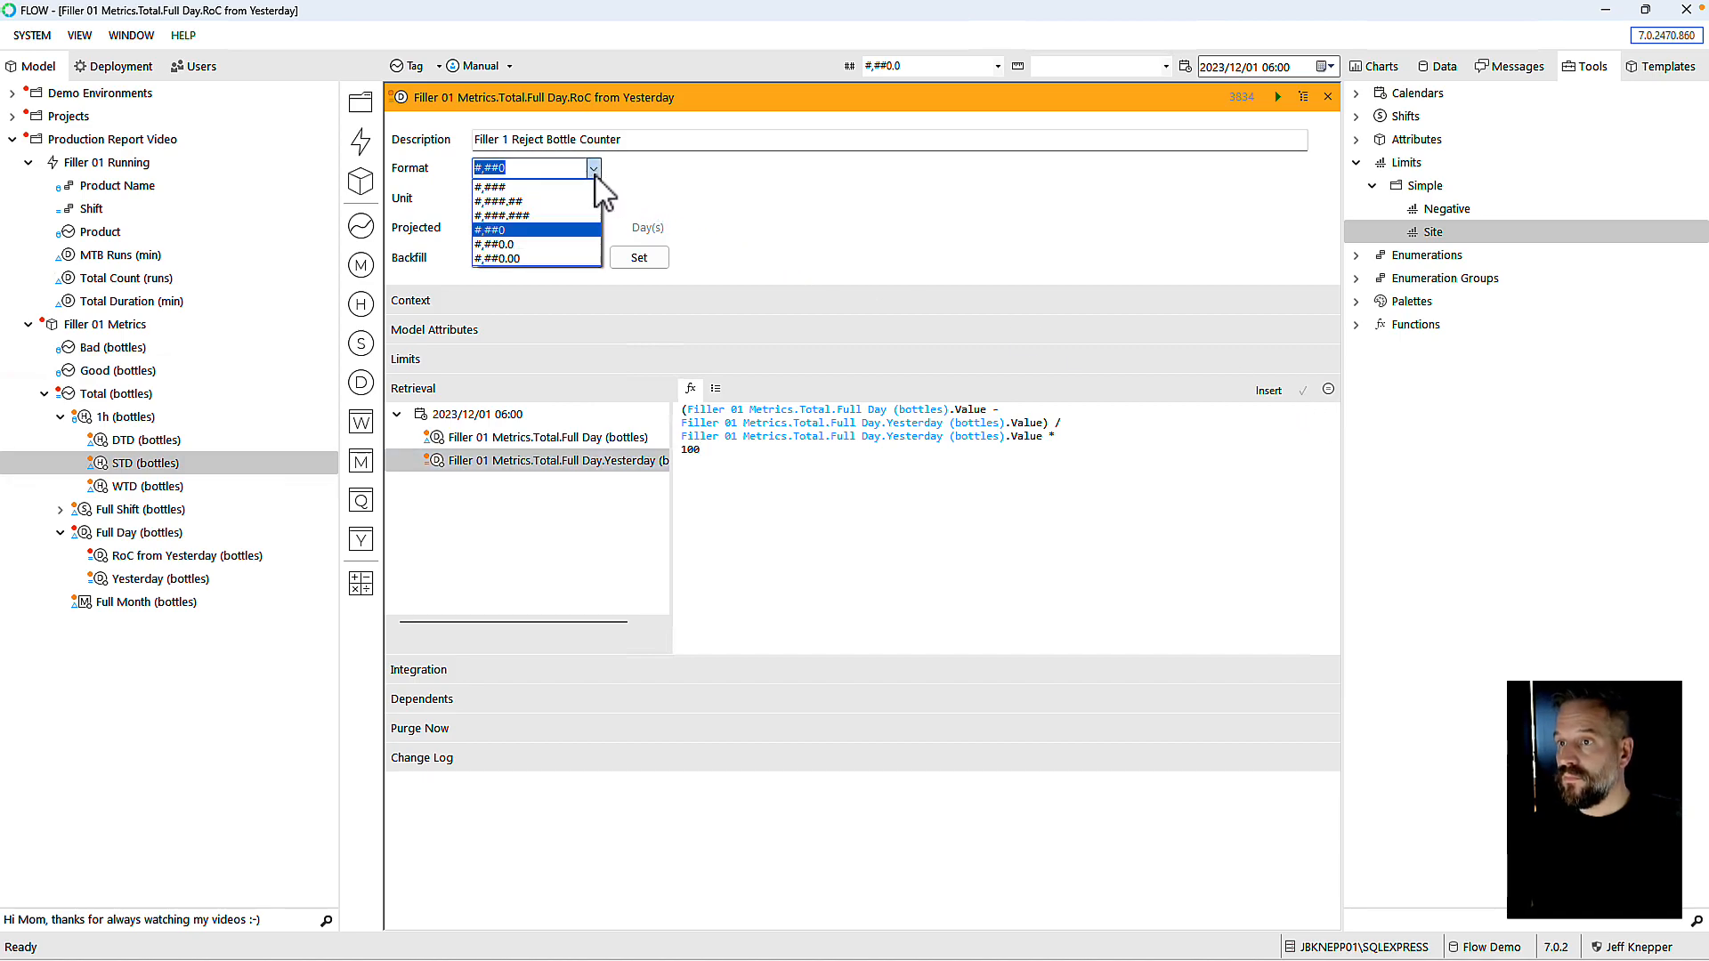
{"action": "left_click", "coordinate": [505, 258]}
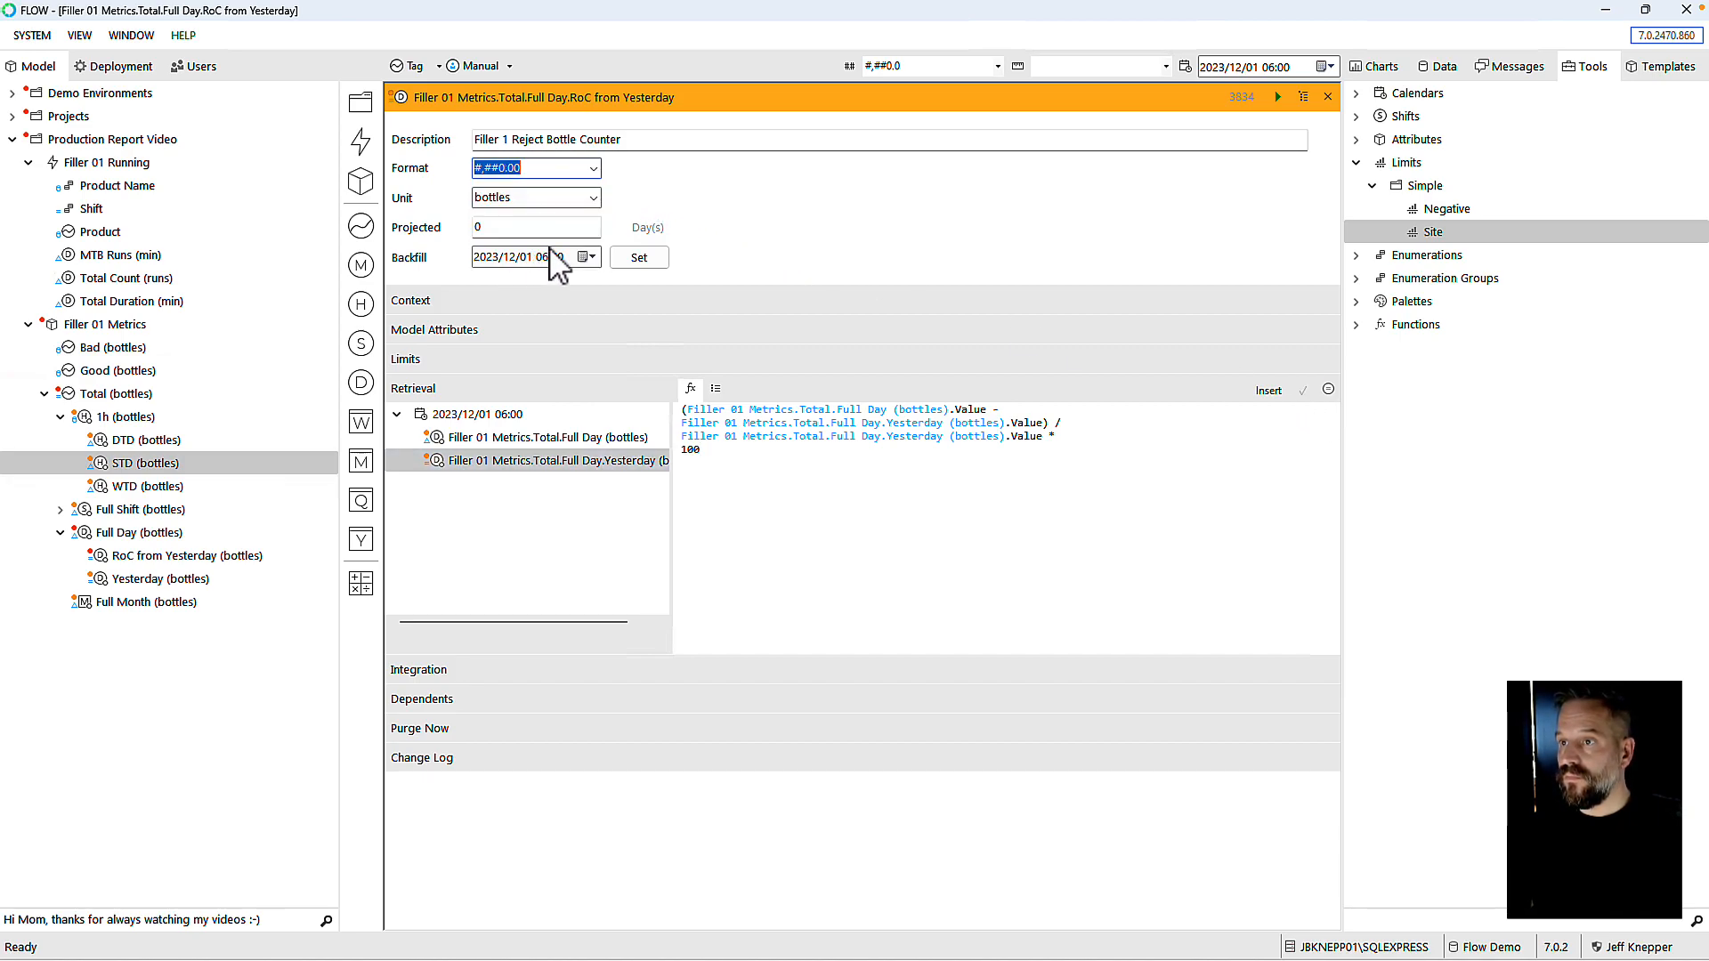
{"action": "left_click", "coordinate": [593, 198]}
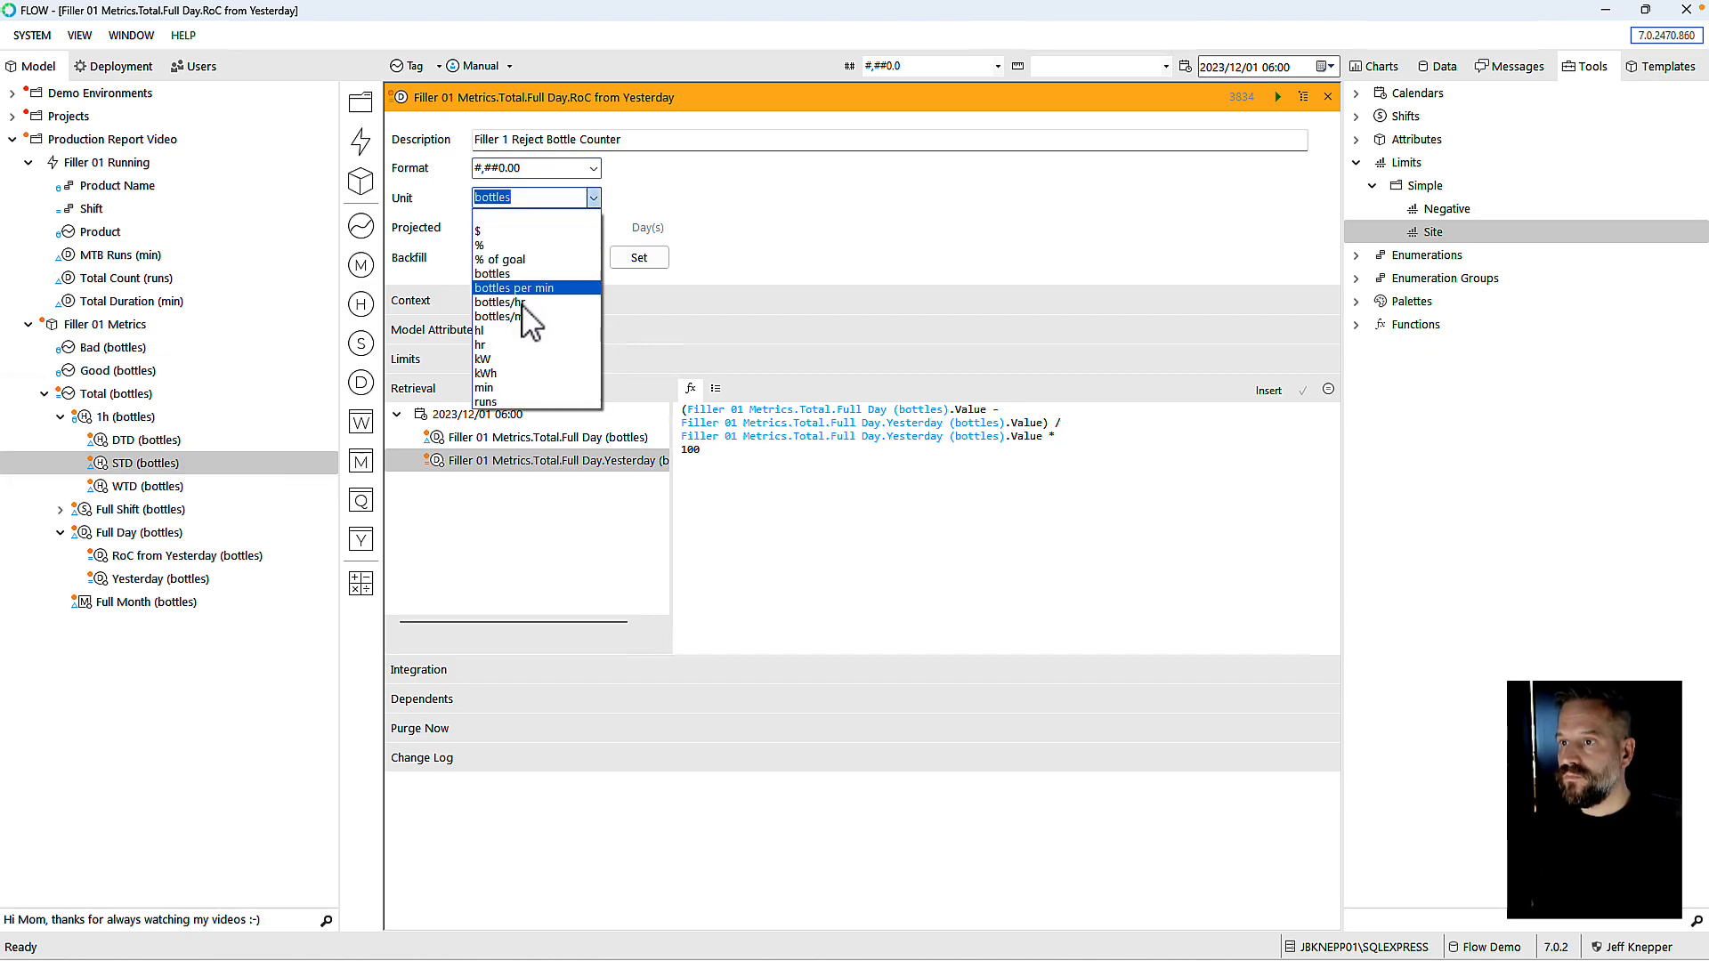
{"action": "left_click", "coordinate": [503, 245]}
{"action": "left_click", "coordinate": [1300, 390]}
{"action": "left_click", "coordinate": [1328, 97]}
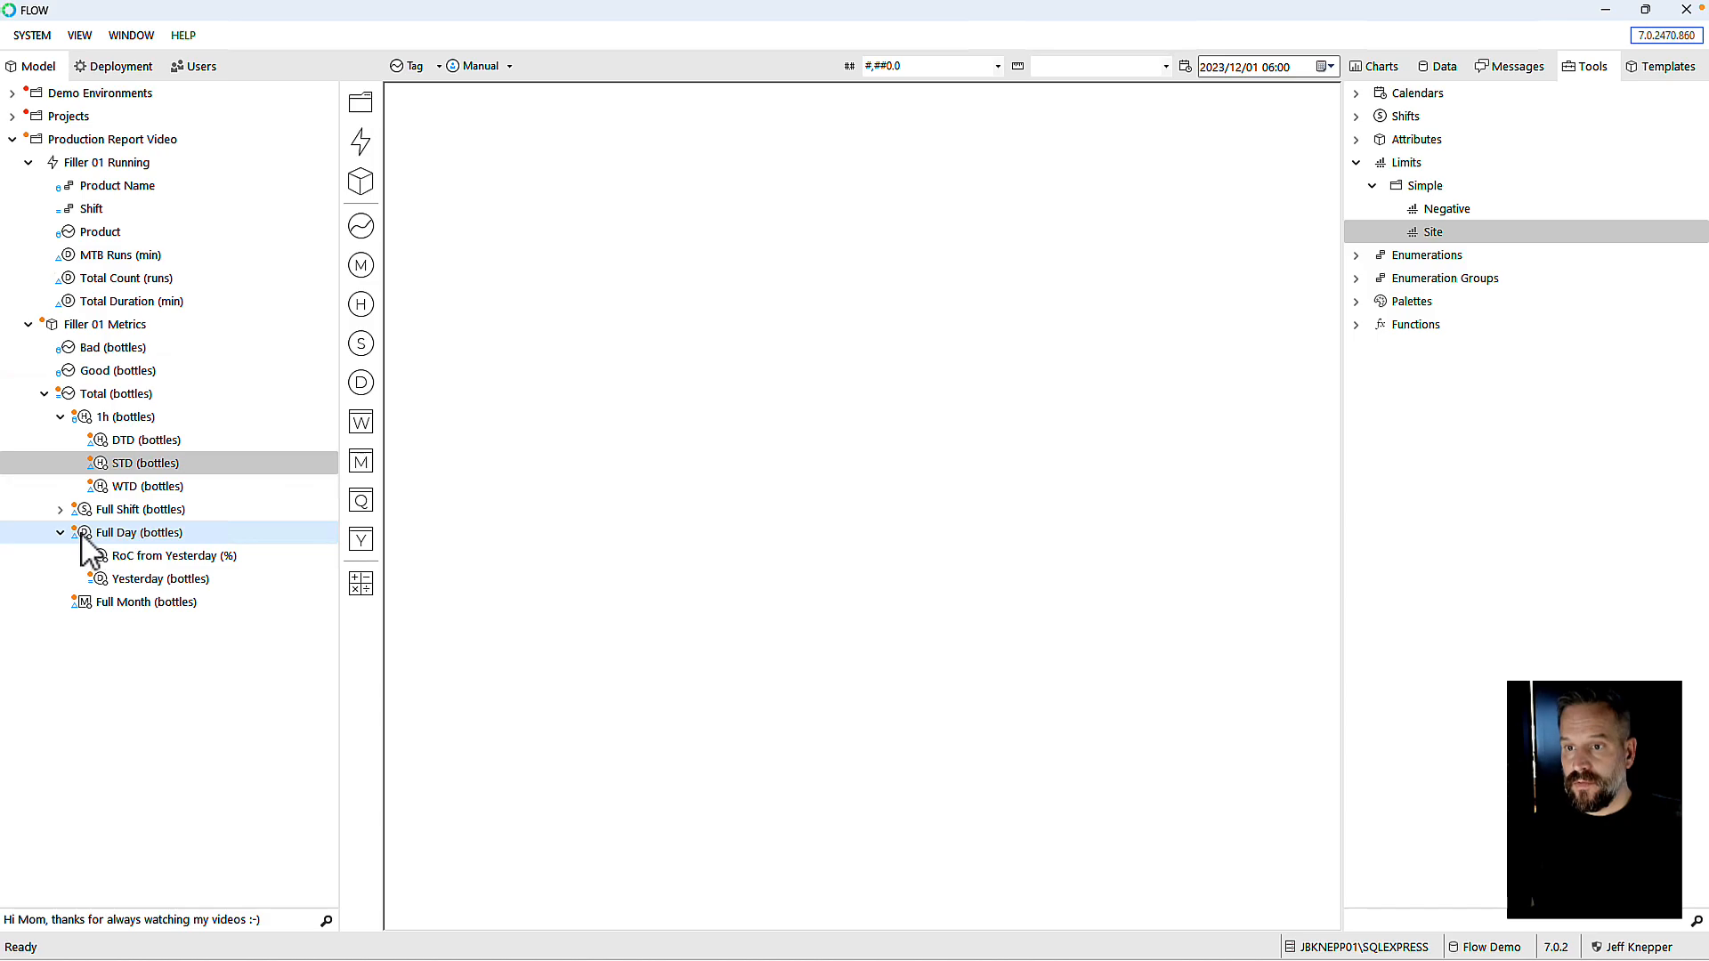
Step: Create a calculation from Full Day named 7d.Avg
{"action": "left_click_drag", "start_coordinate": [87, 538], "coordinate": [360, 589]}
{"action": "type", "text": "7d"}
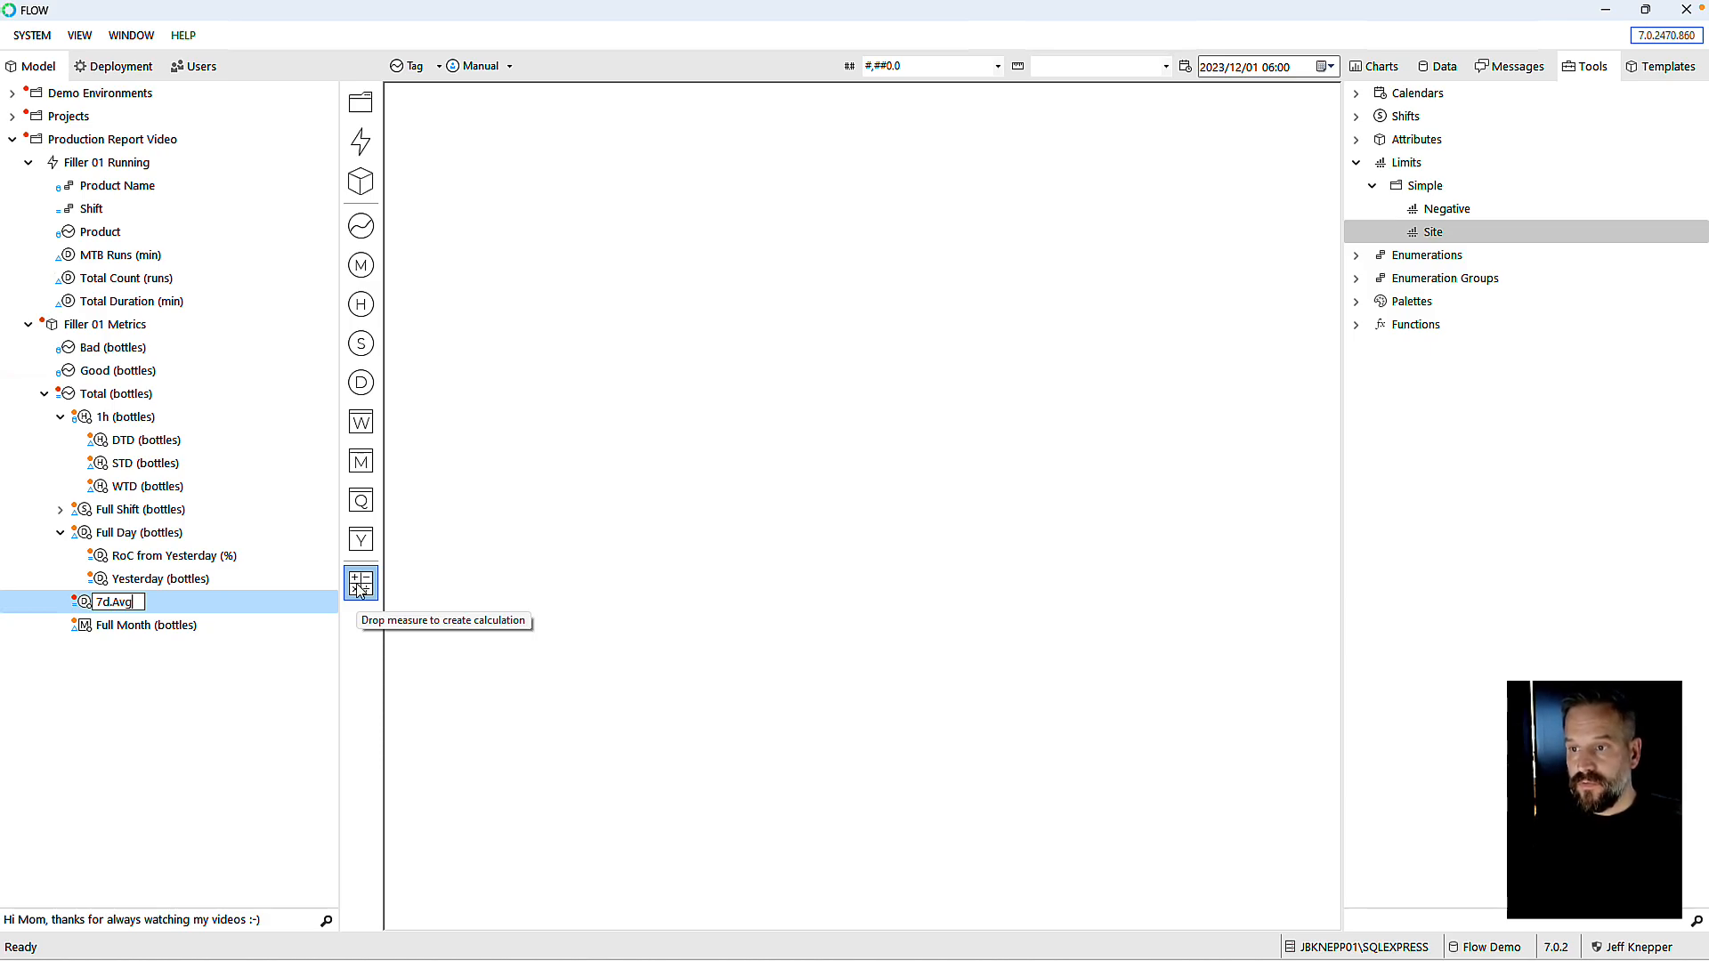
{"action": "type", "text": ".Avg"}
{"action": "key", "text": "Return"}
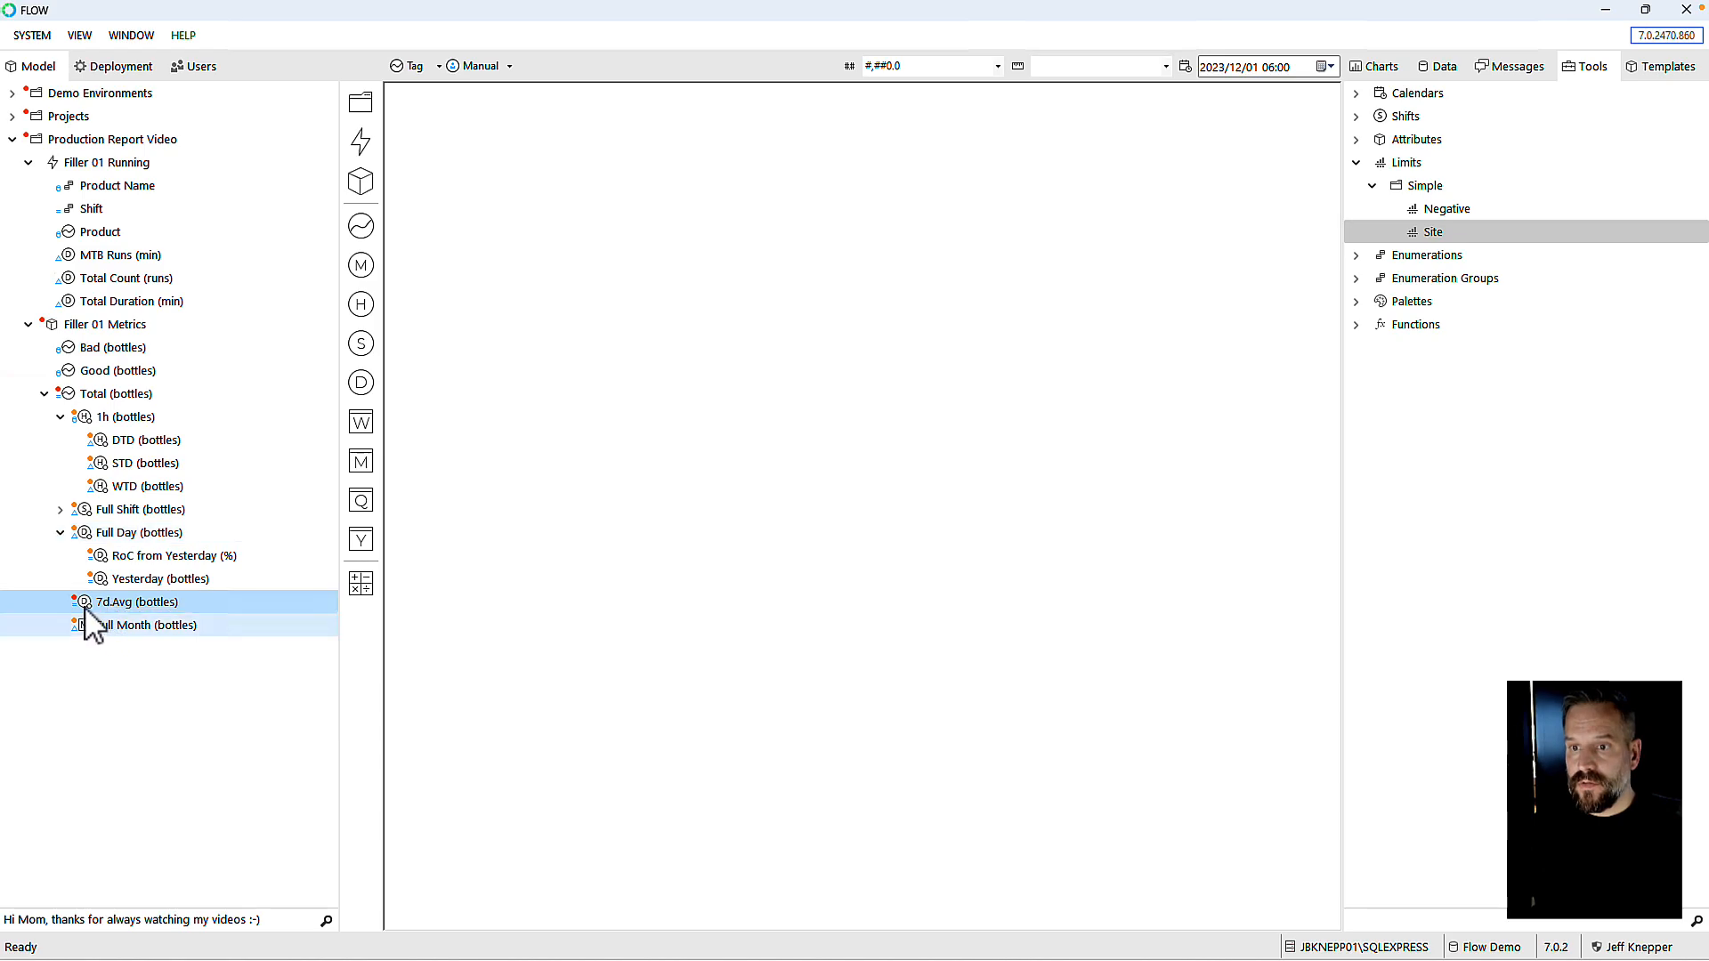
Step: Clear 7d.Avg's default expression and set its Full Day source to Previous range with a relative start of 7
{"action": "double_click", "coordinate": [108, 602]}
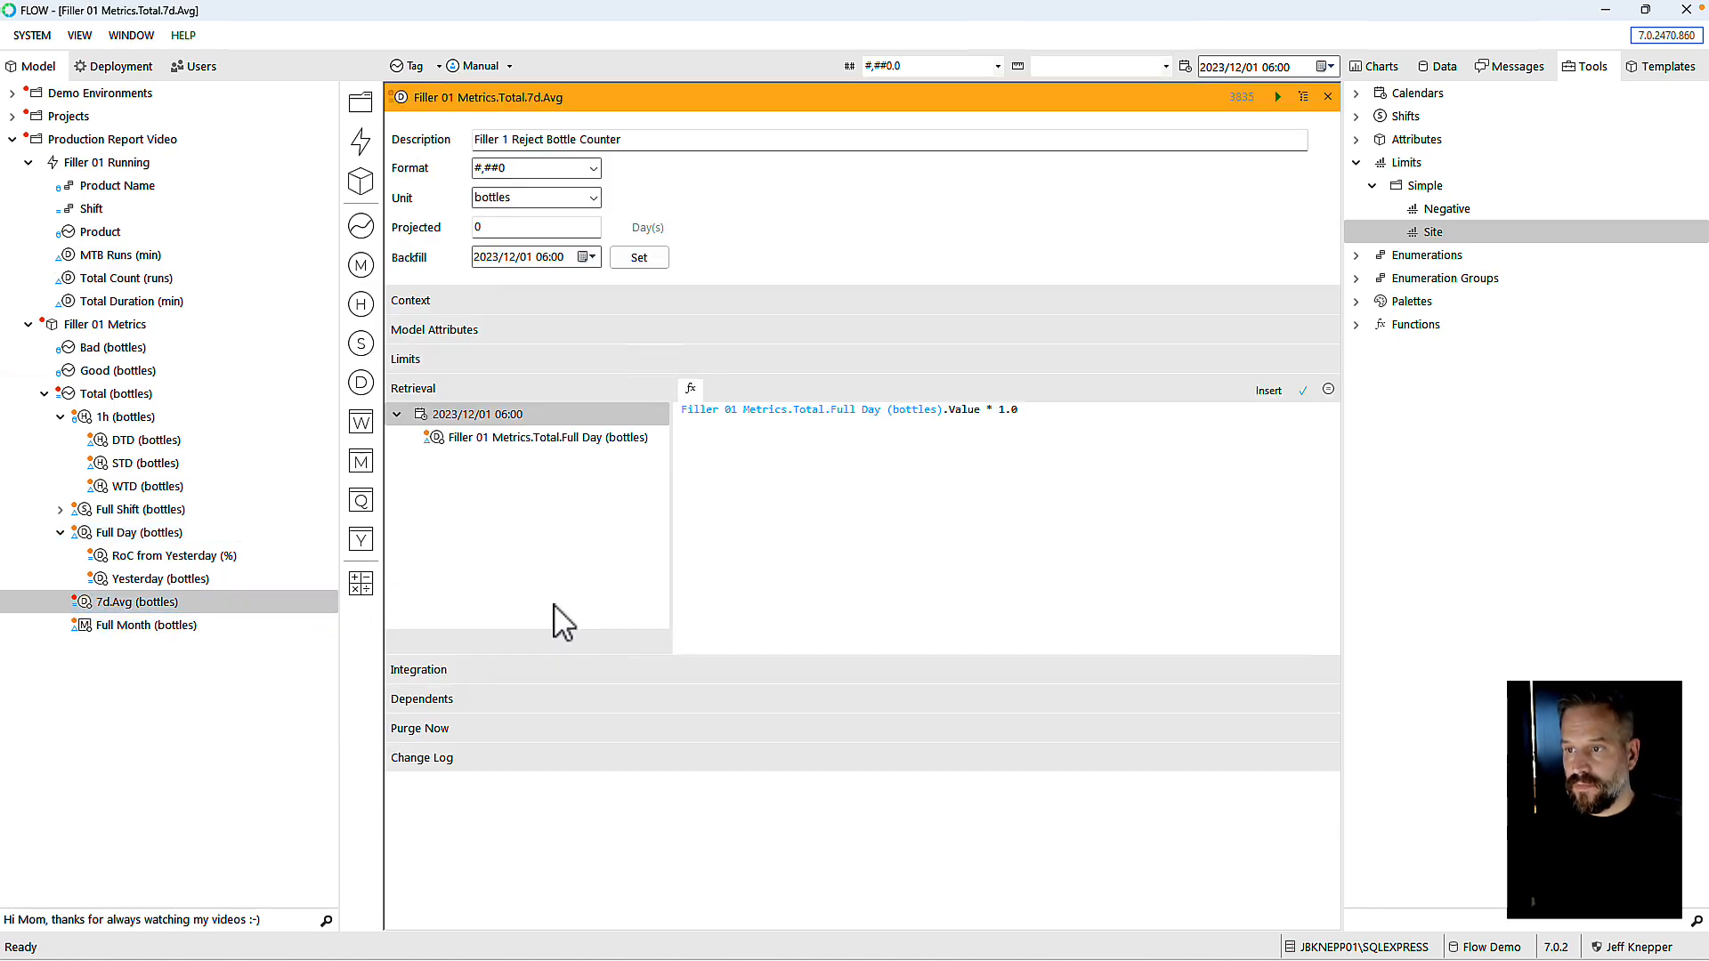
{"action": "triple_click", "coordinate": [858, 411]}
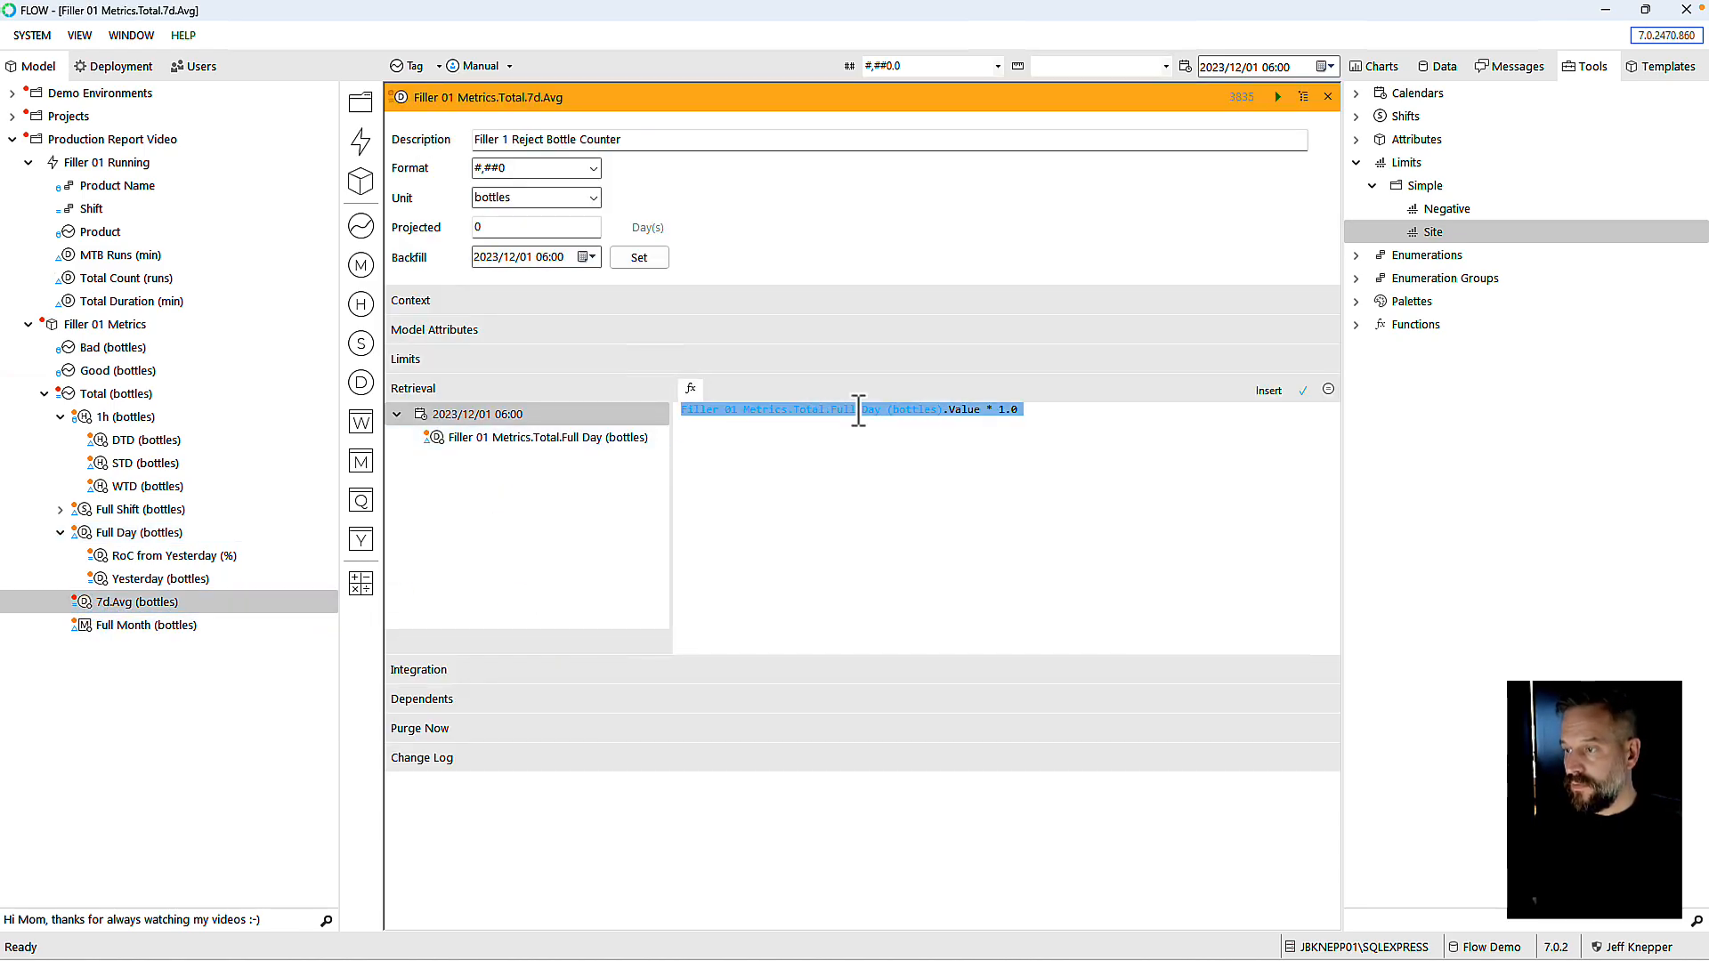
{"action": "key", "text": "Delete"}
{"action": "left_click", "coordinate": [537, 439]}
{"action": "left_click", "coordinate": [715, 392]}
{"action": "left_click", "coordinate": [774, 432]}
{"action": "left_click", "coordinate": [801, 487]}
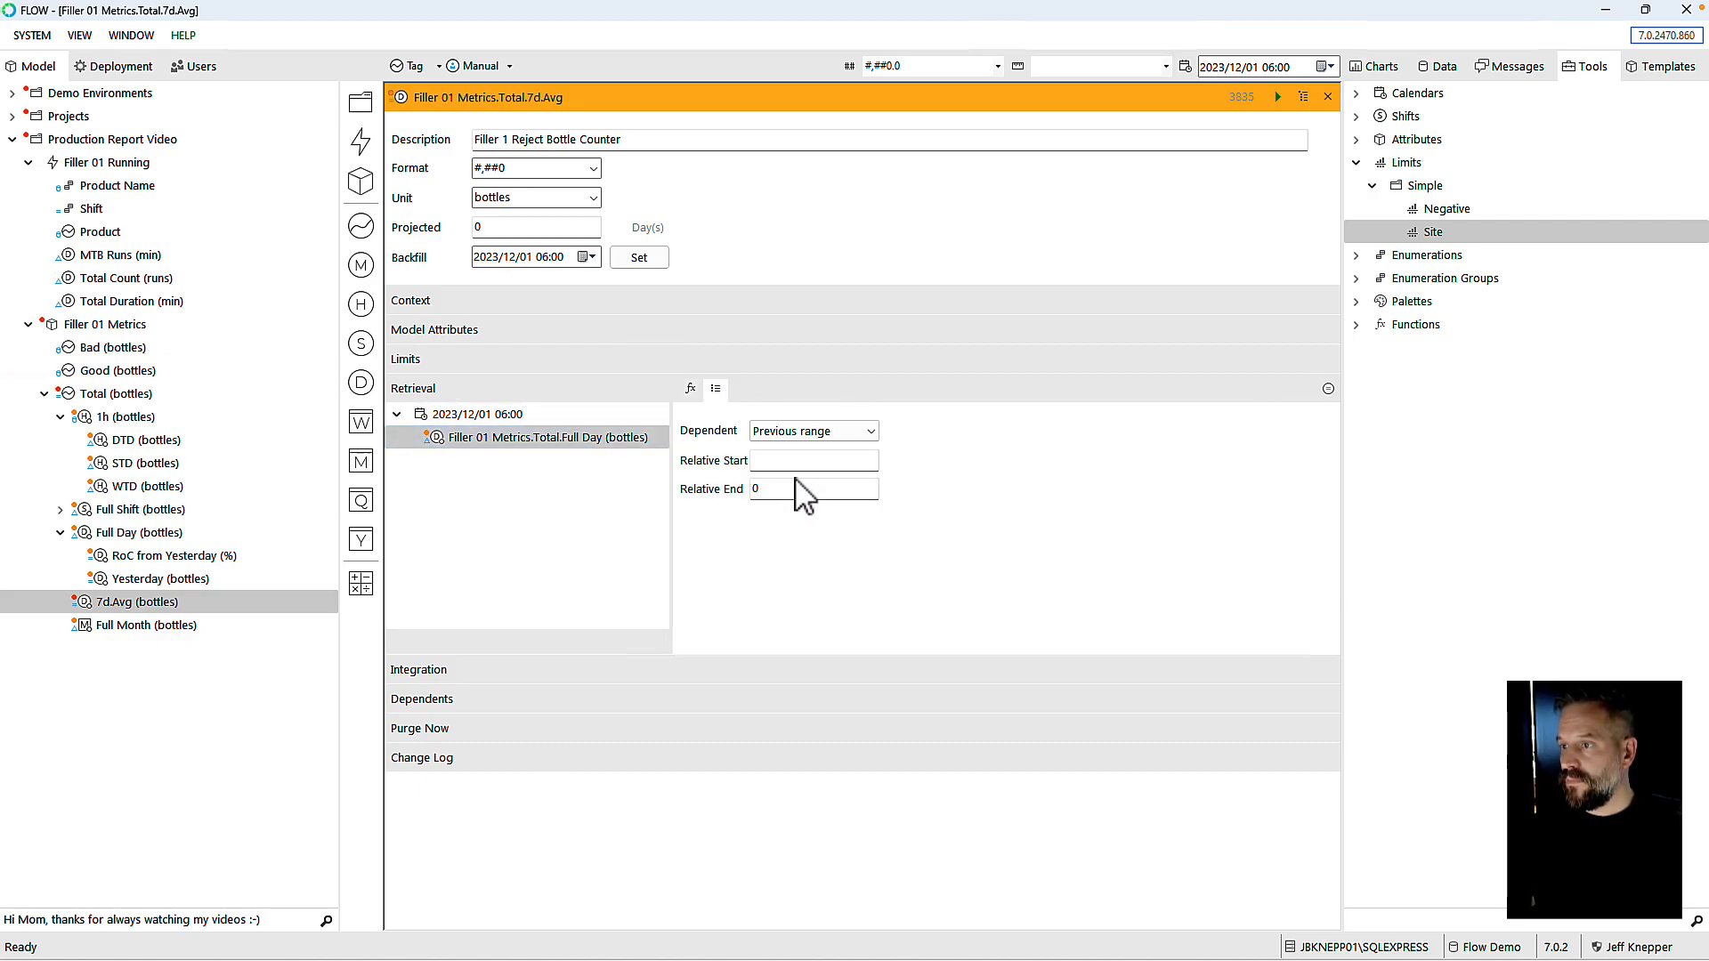
{"action": "type", "text": "7"}
{"action": "key", "text": "shift+Tab"}
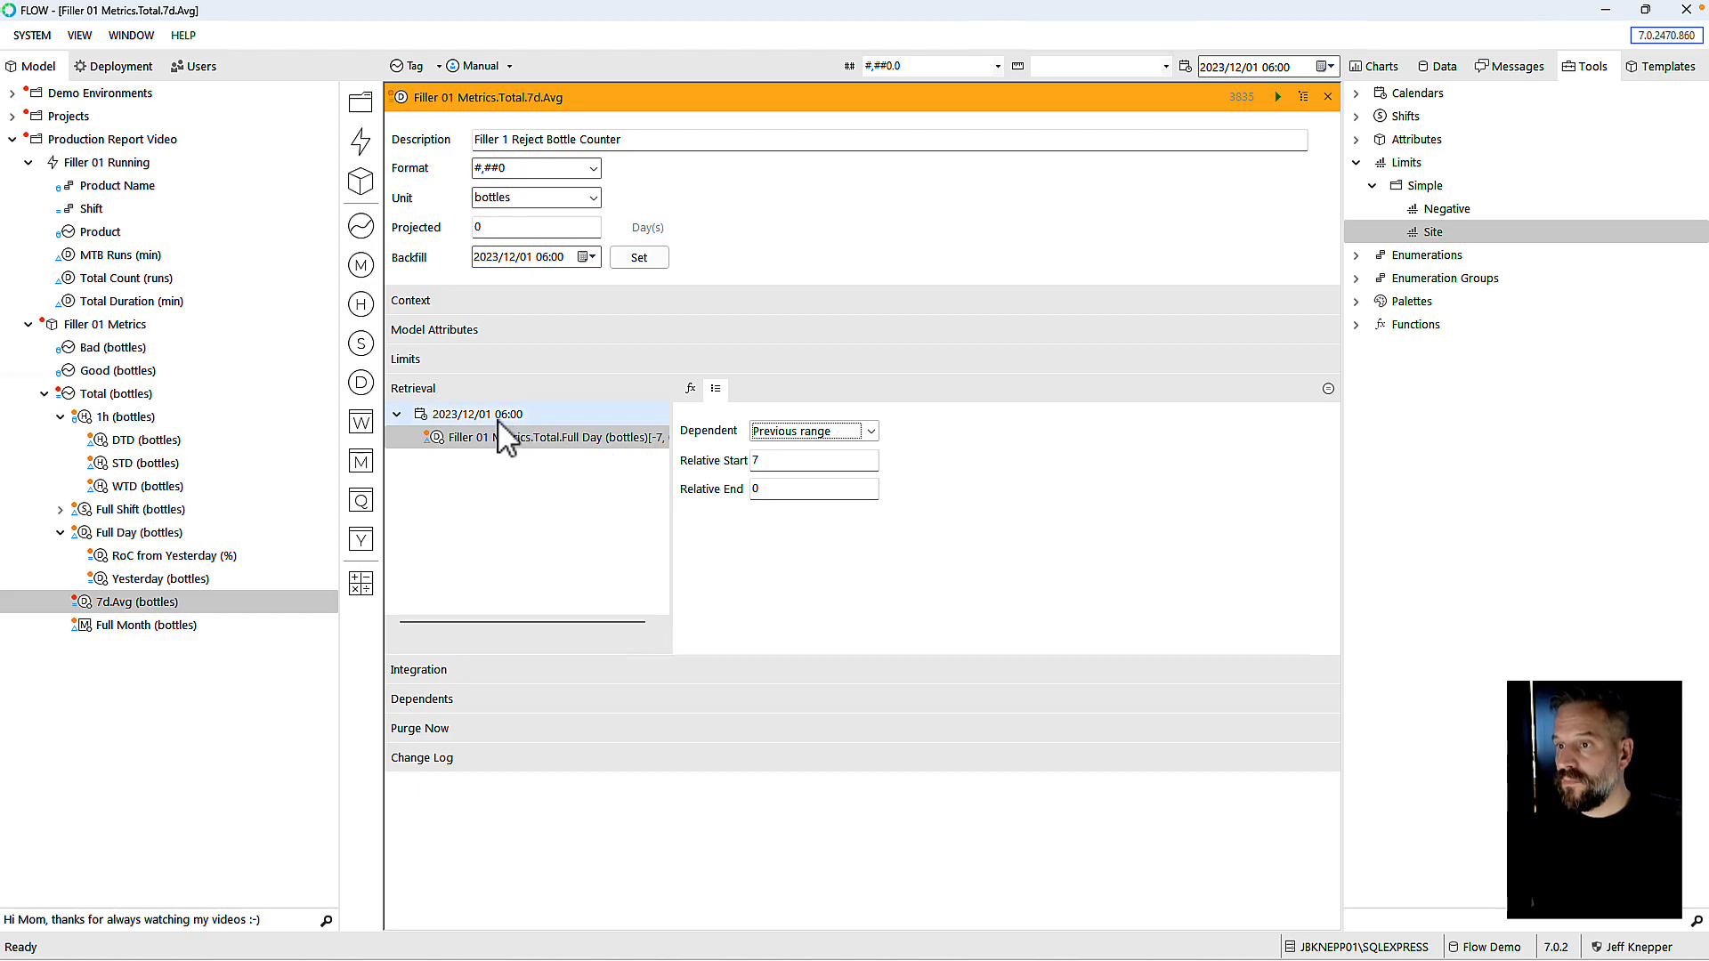
Step: Set 7d.Avg's expression to the average of the Full Day [-7, 0] values, validate it, and nest the measure under Full Day
{"action": "left_click", "coordinate": [690, 390]}
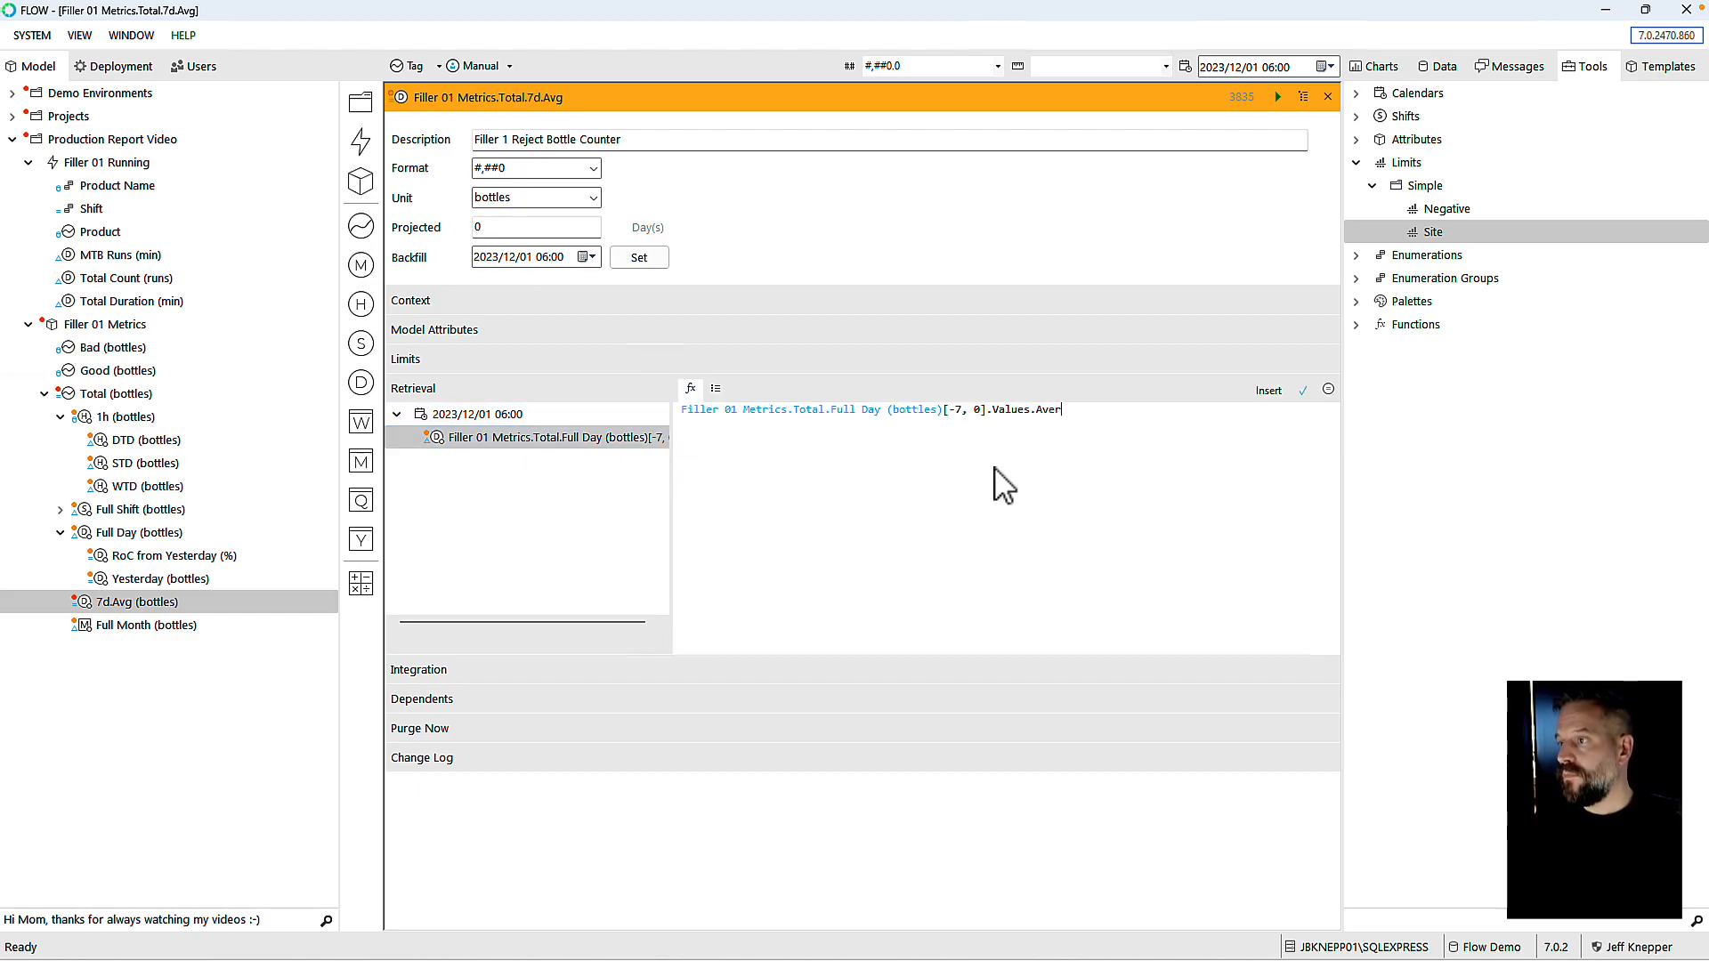
{"action": "left_click", "coordinate": [1302, 390]}
{"action": "left_click", "coordinate": [1327, 96]}
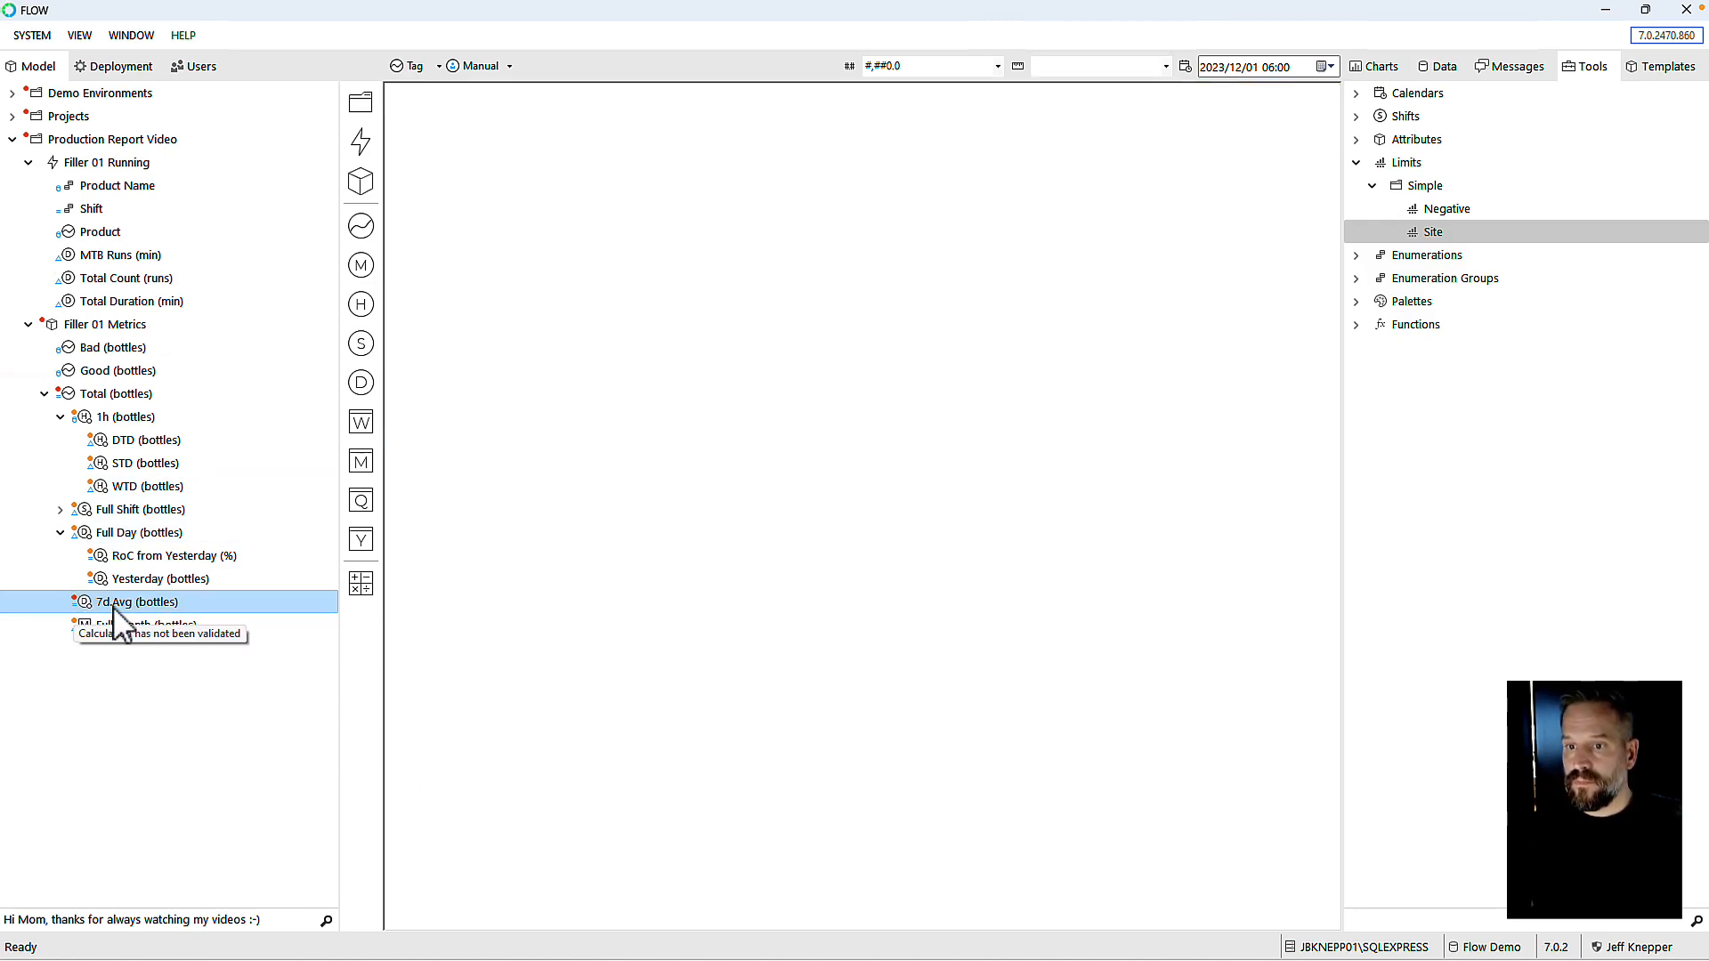
{"action": "left_click_drag", "start_coordinate": [86, 605], "coordinate": [85, 536]}
Step: Create a calculation from Full Day named Delta vs 7d Avg and nest it under Full Day
{"action": "left_click_drag", "start_coordinate": [357, 589], "coordinate": [361, 594]}
{"action": "type", "text": "Delta vs"}
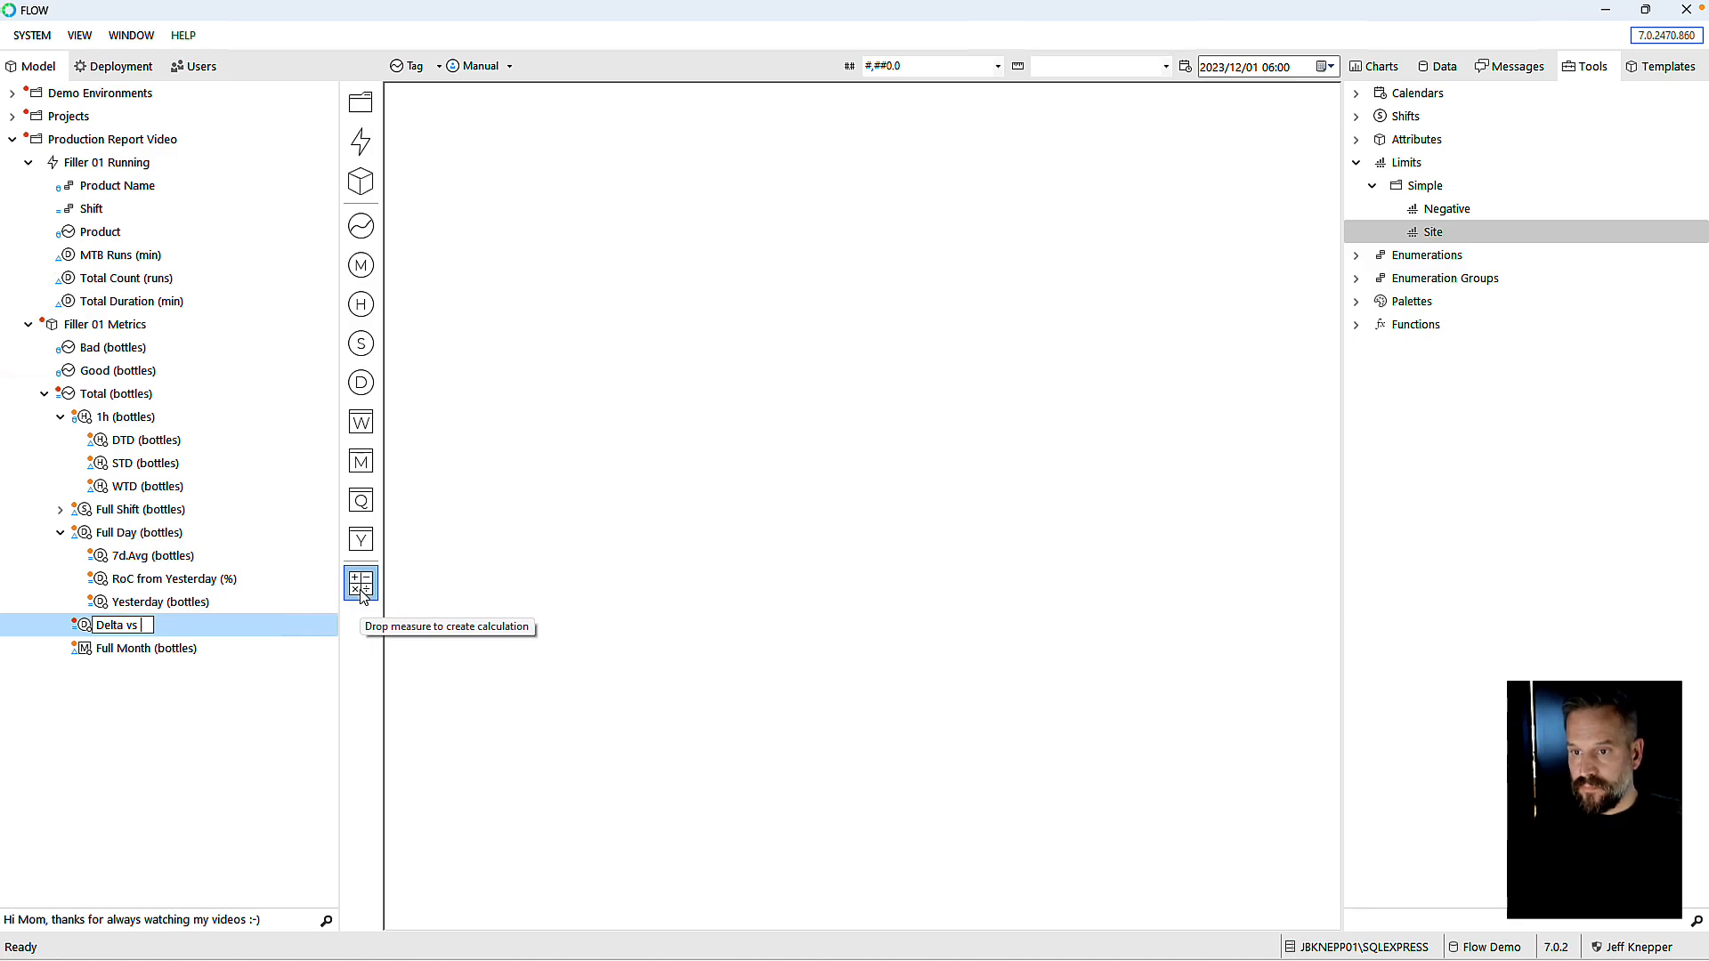
{"action": "key", "text": "Return"}
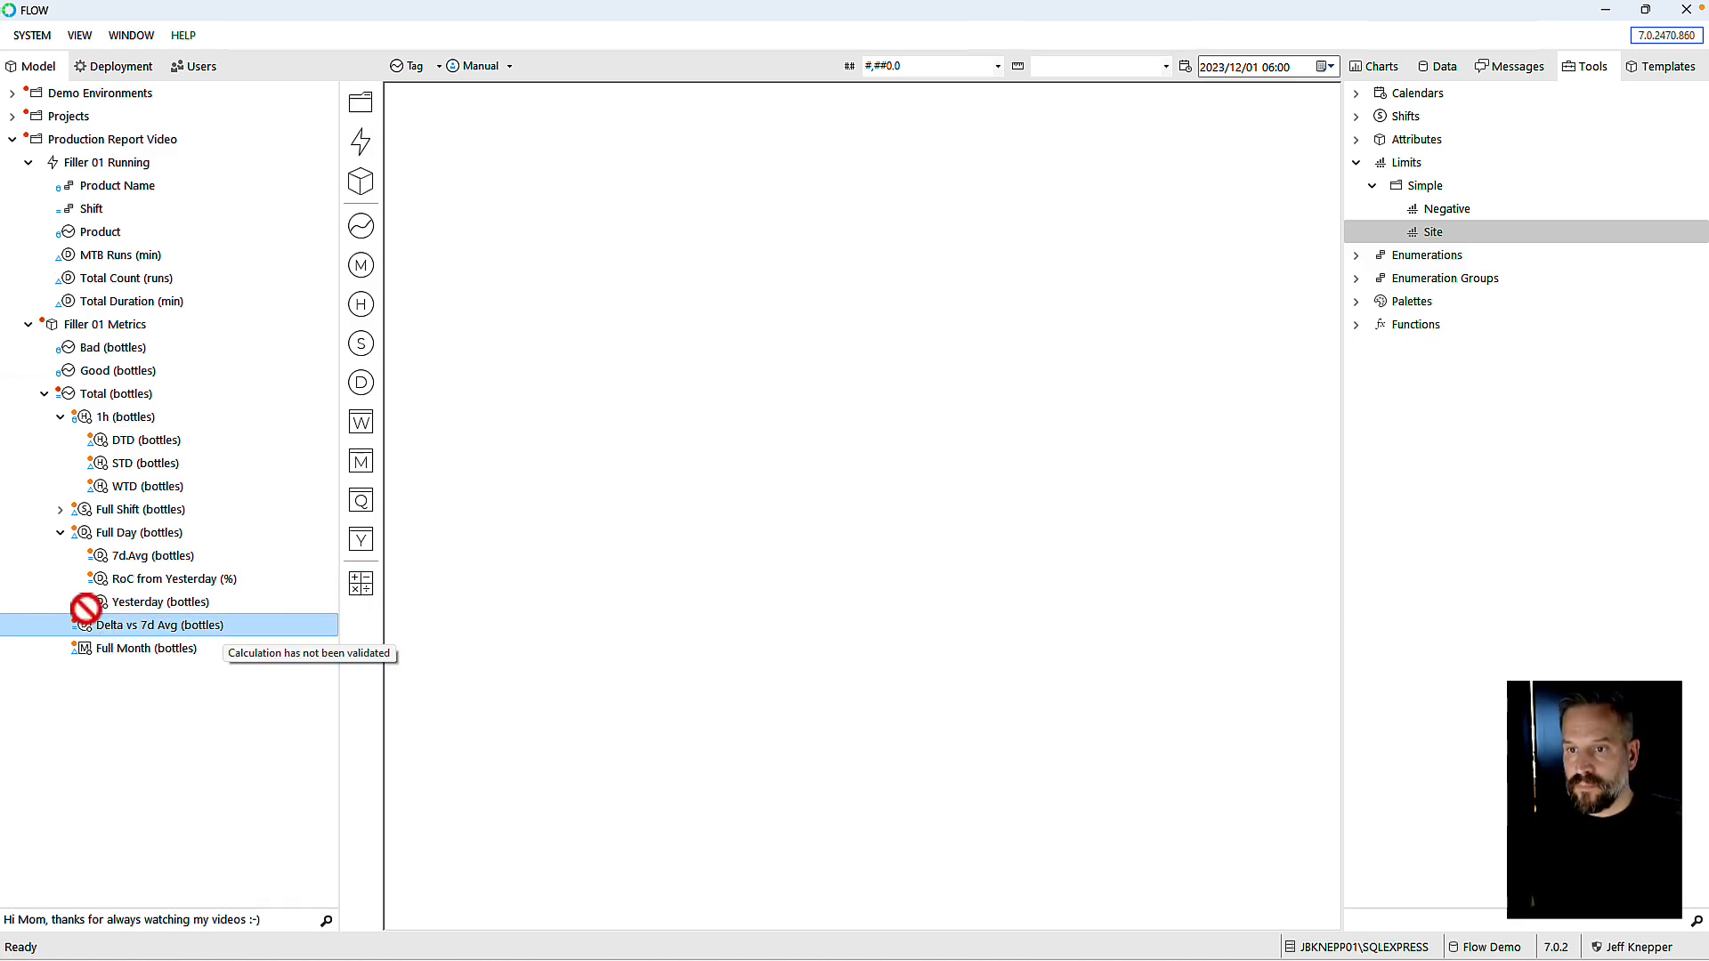
{"action": "left_click", "coordinate": [82, 536]}
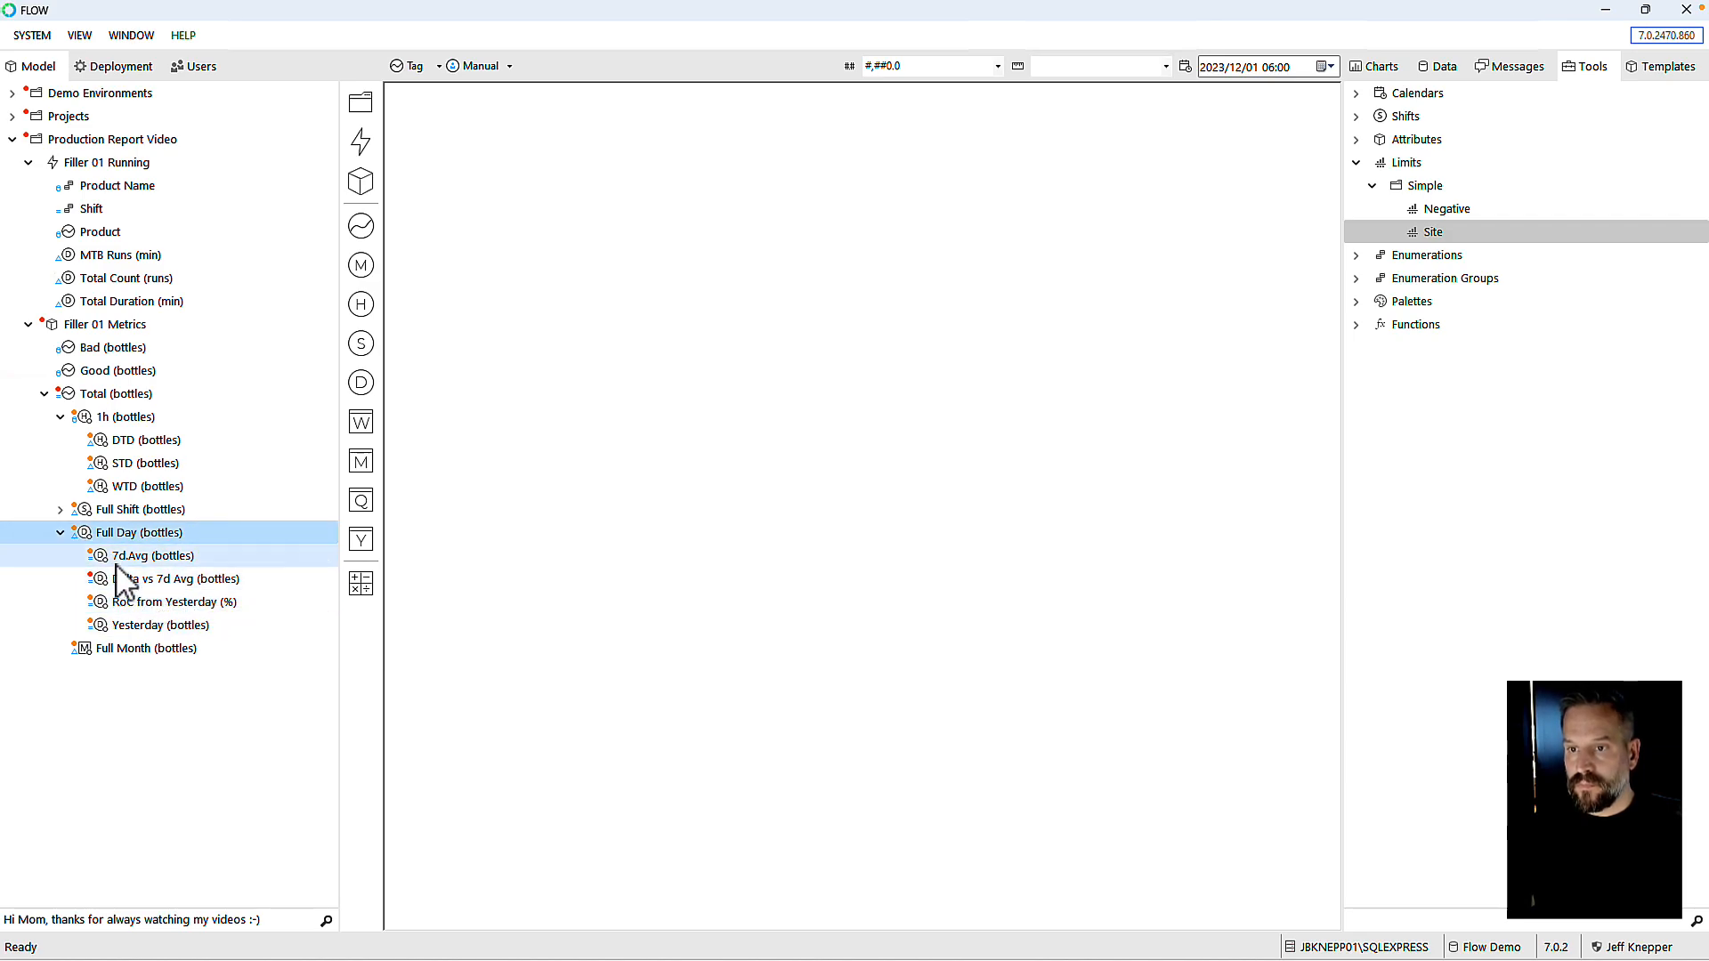
Step: Add 7d.Avg as a source of Delta vs 7d Avg and set a validated expression of Full Day value - 7d.Avg value
{"action": "left_click", "coordinate": [96, 578]}
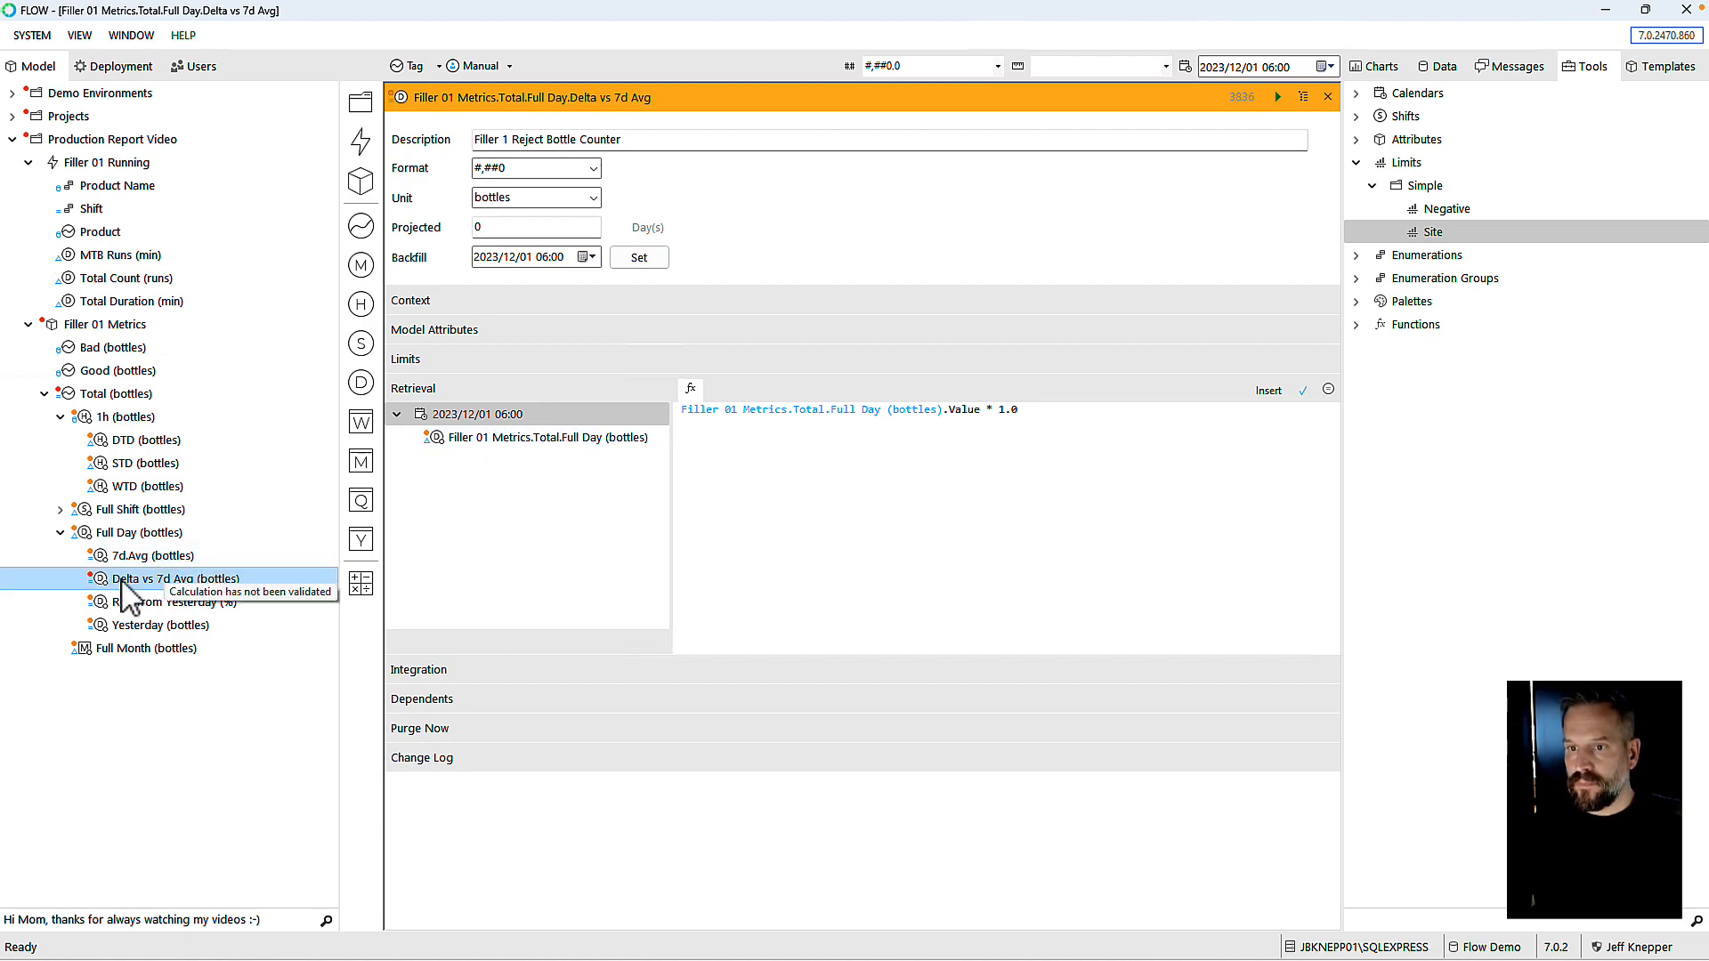
{"action": "left_click_drag", "start_coordinate": [114, 558], "coordinate": [577, 459]}
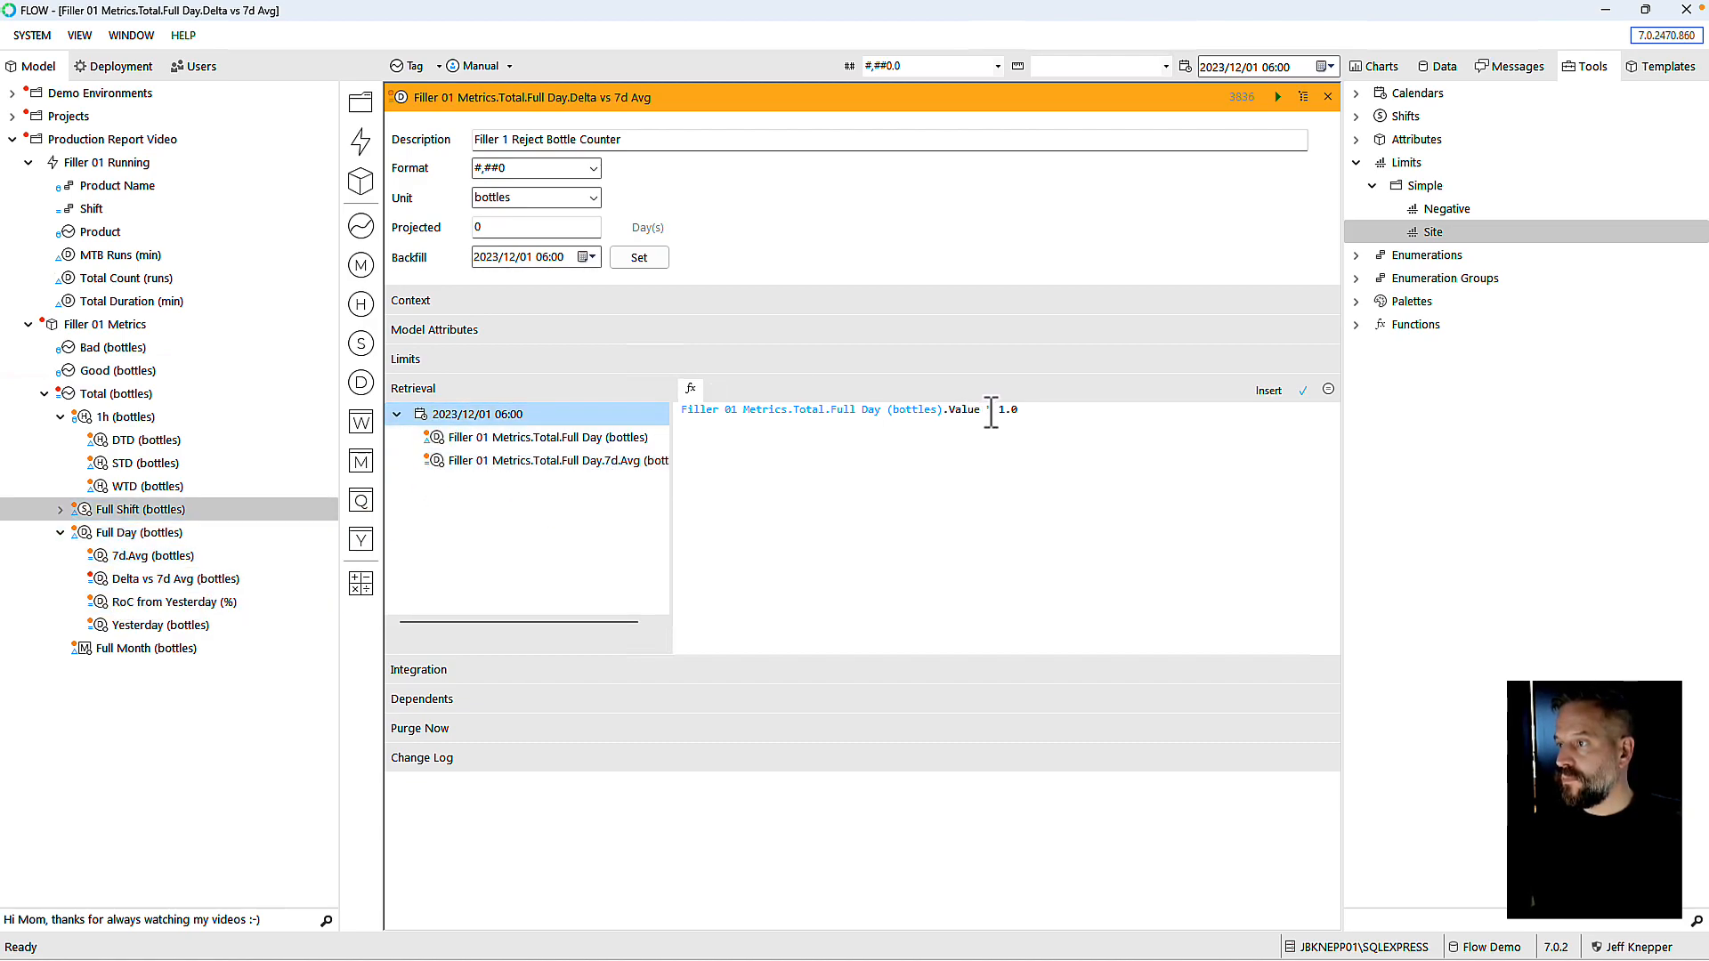
{"action": "left_click_drag", "start_coordinate": [991, 411], "coordinate": [1060, 411]}
{"action": "key", "text": "Return"}
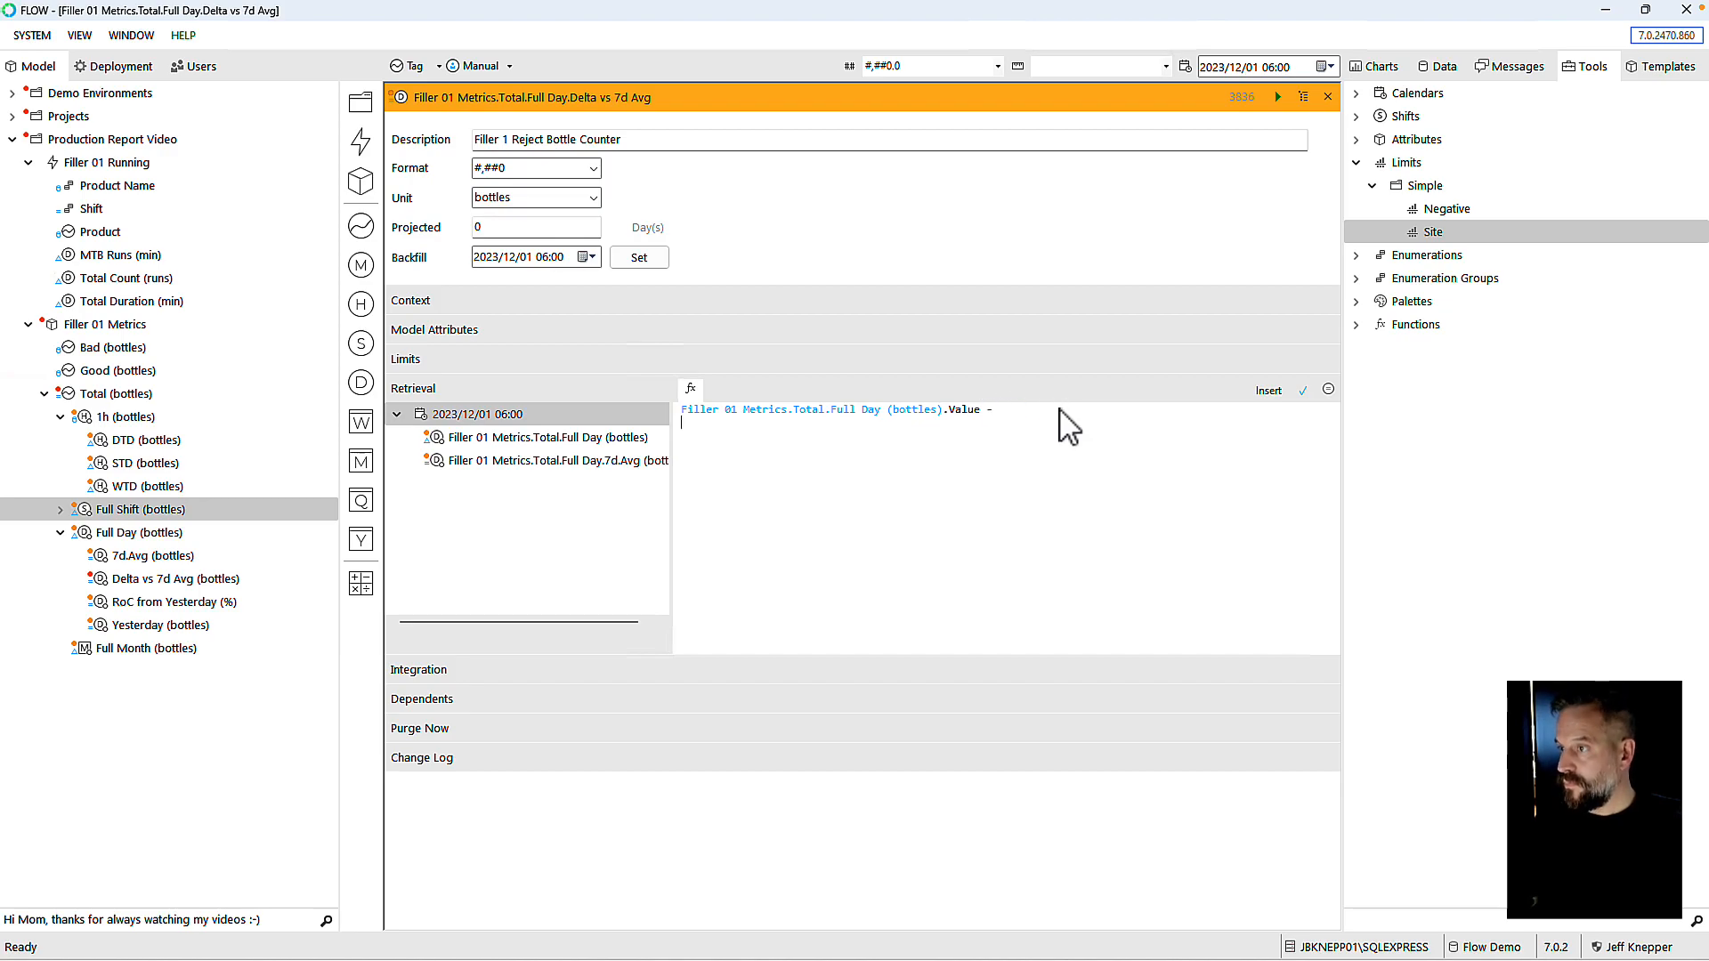
{"action": "double_click", "coordinate": [553, 461]}
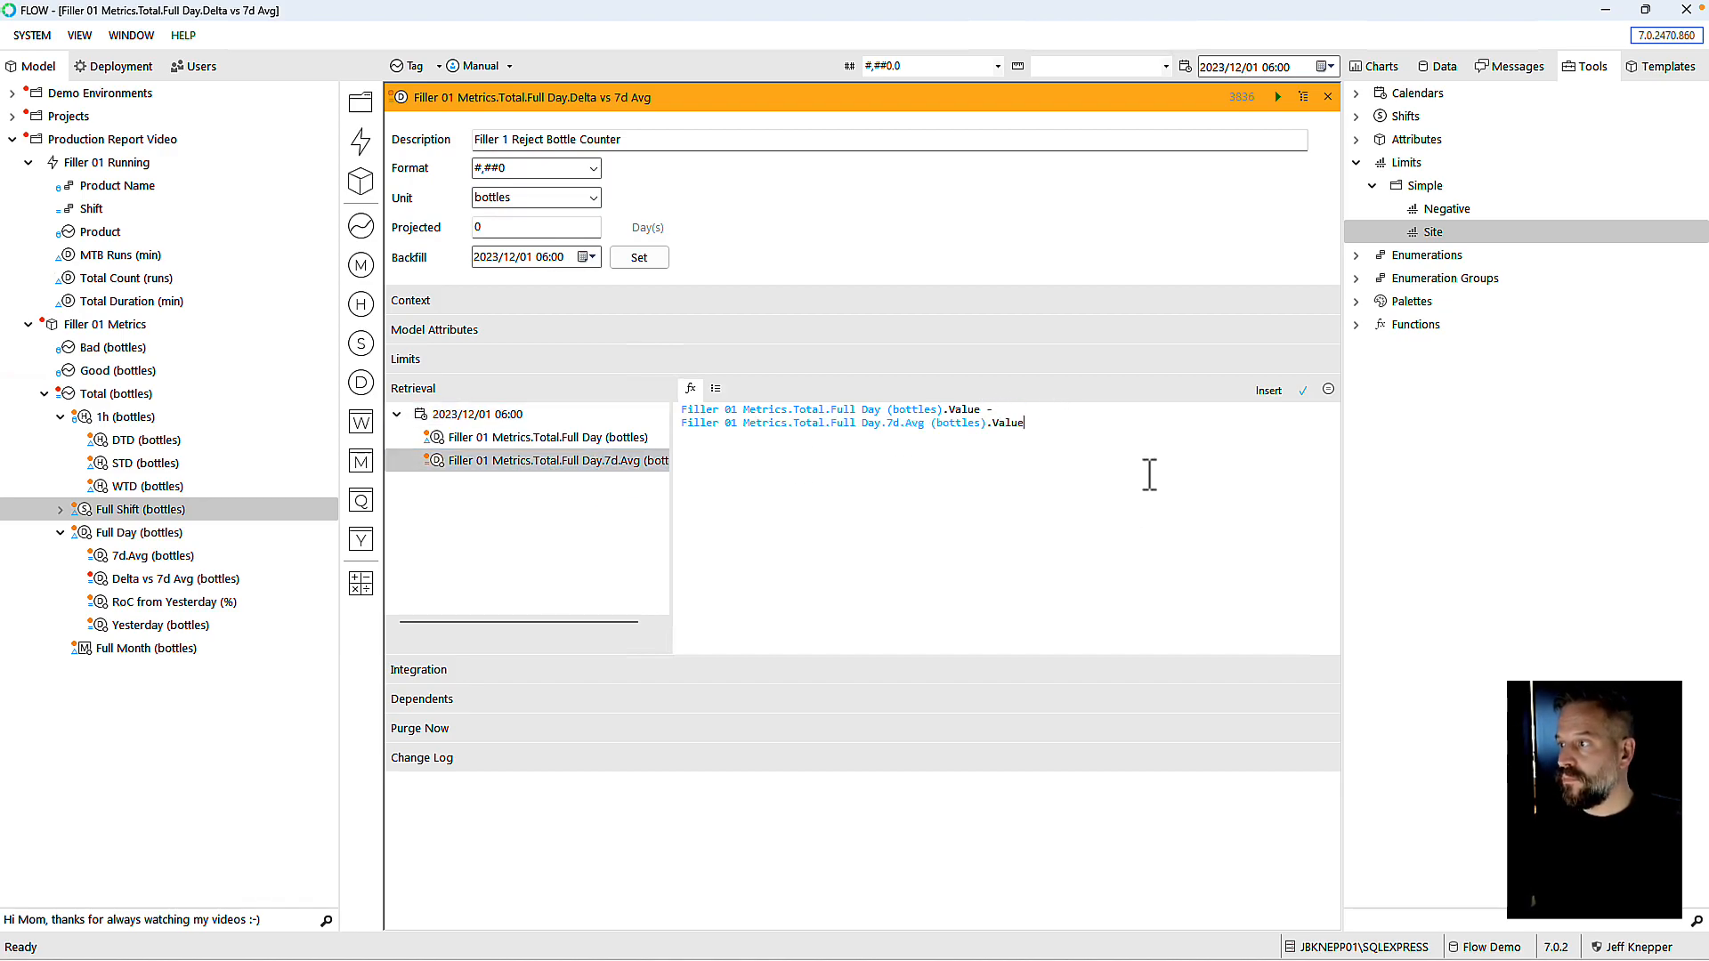
{"action": "left_click", "coordinate": [1301, 390]}
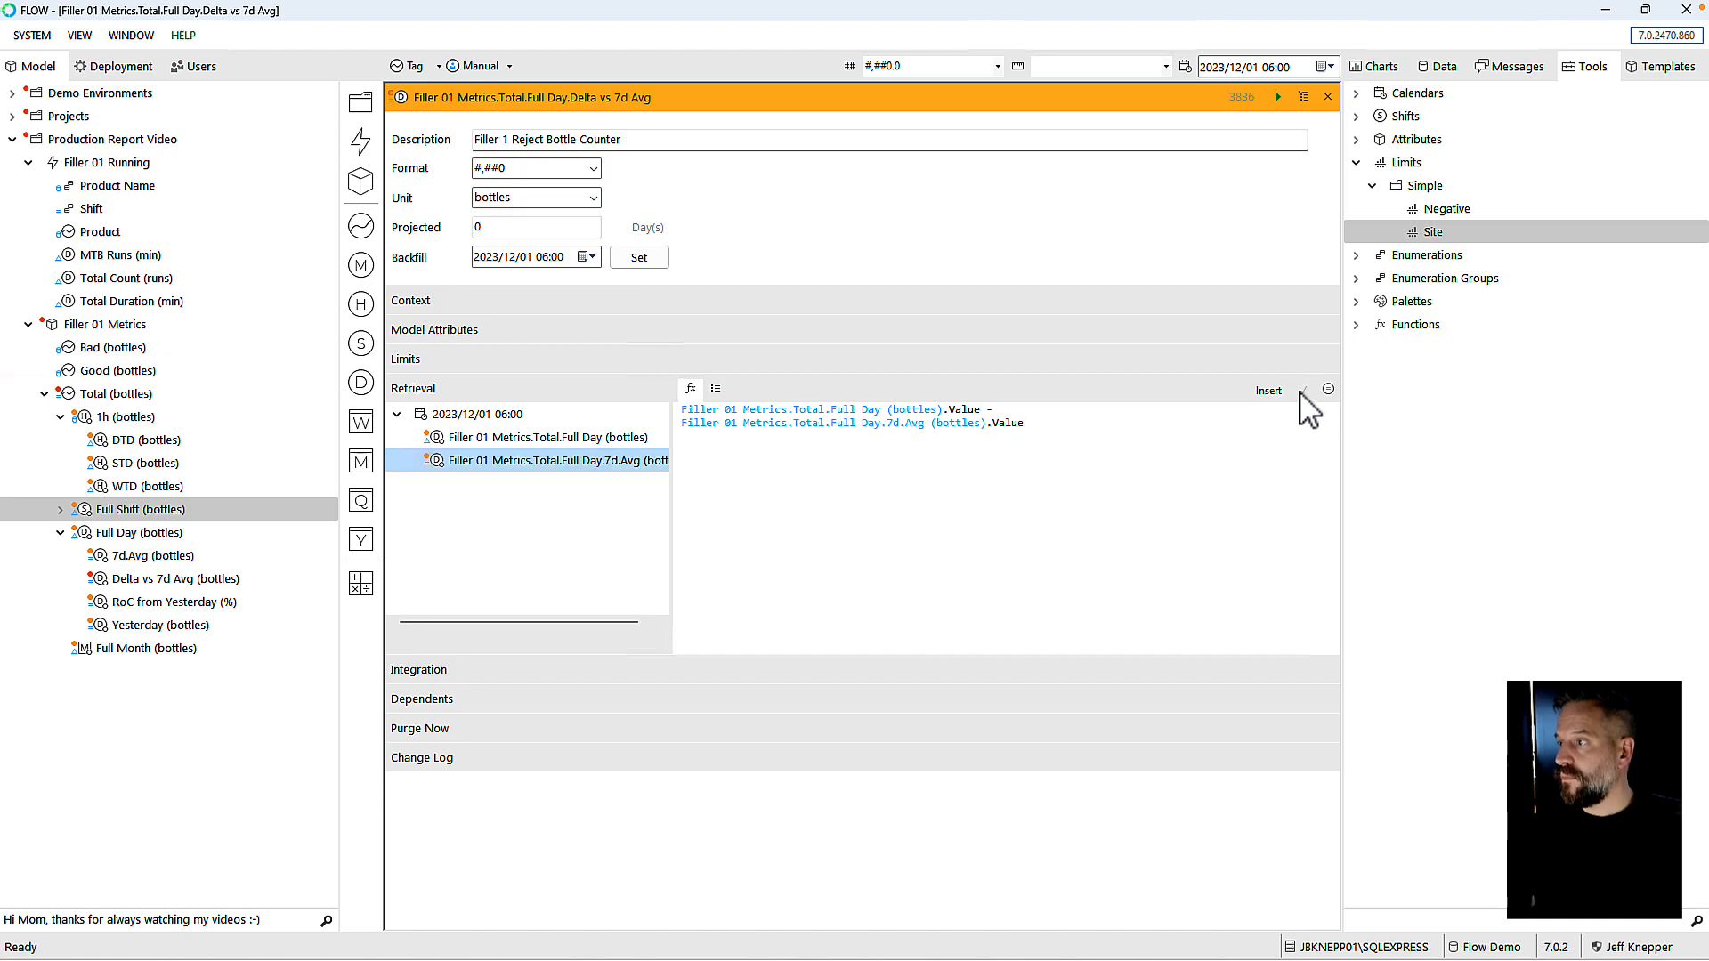
{"action": "left_click", "coordinate": [1327, 97]}
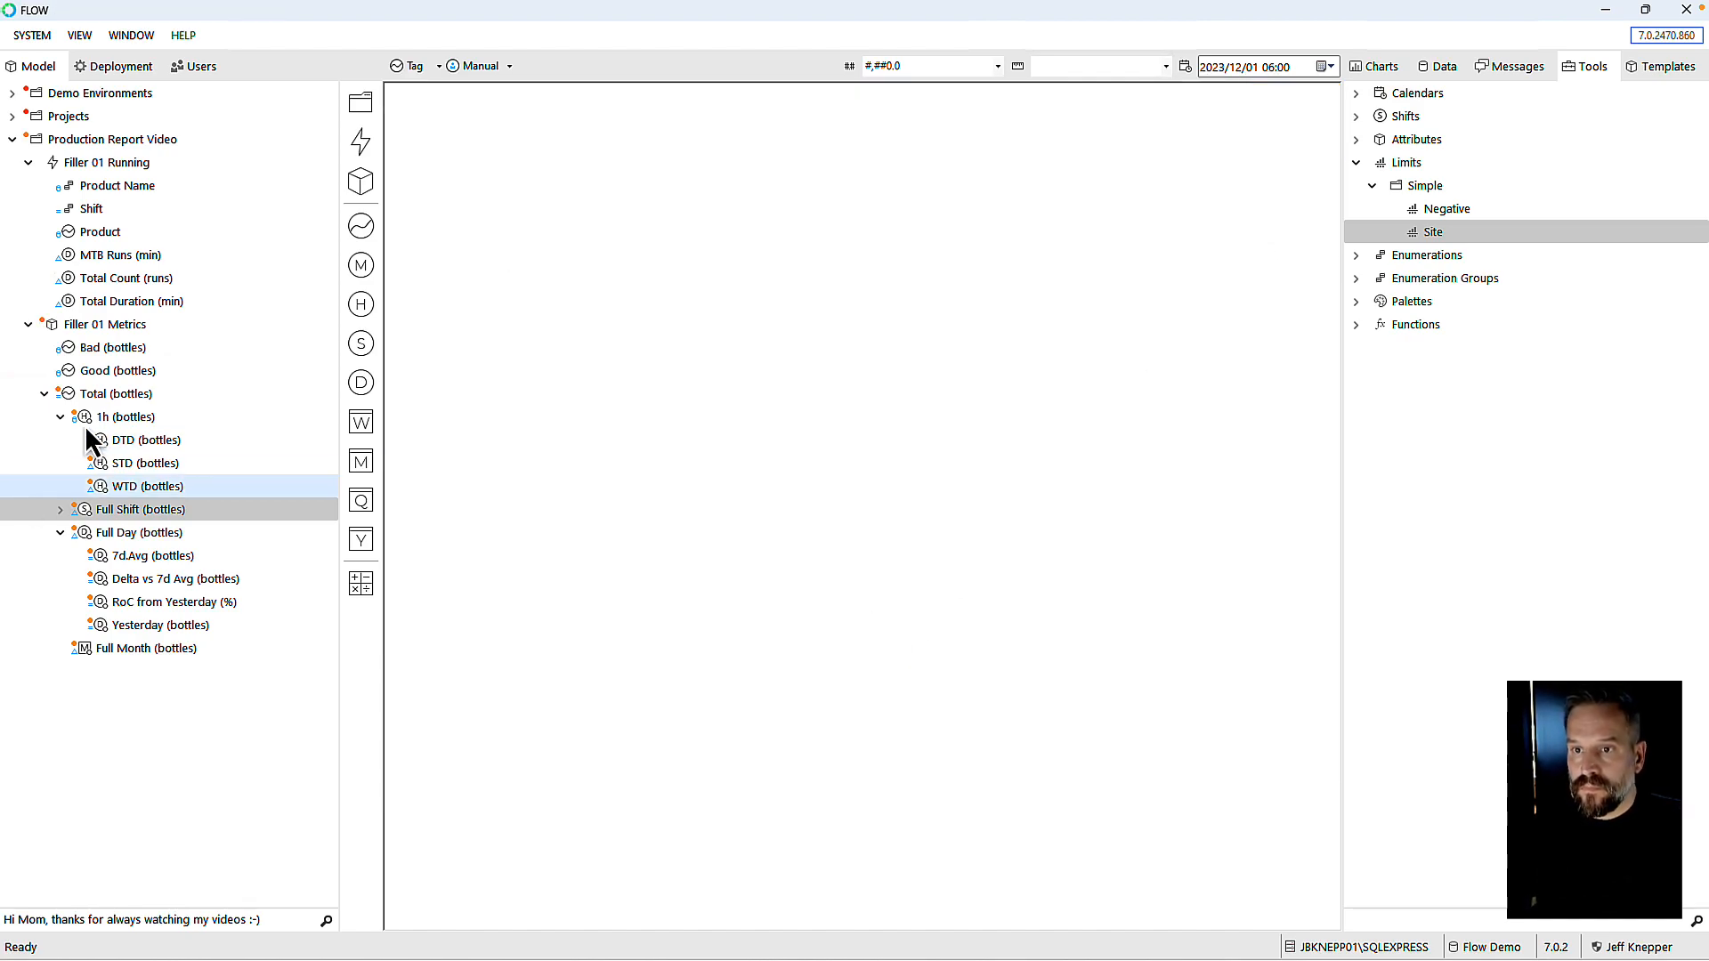
Step: Copy the Total measure with its child measures and paste it under Good
{"action": "left_click", "coordinate": [61, 534]}
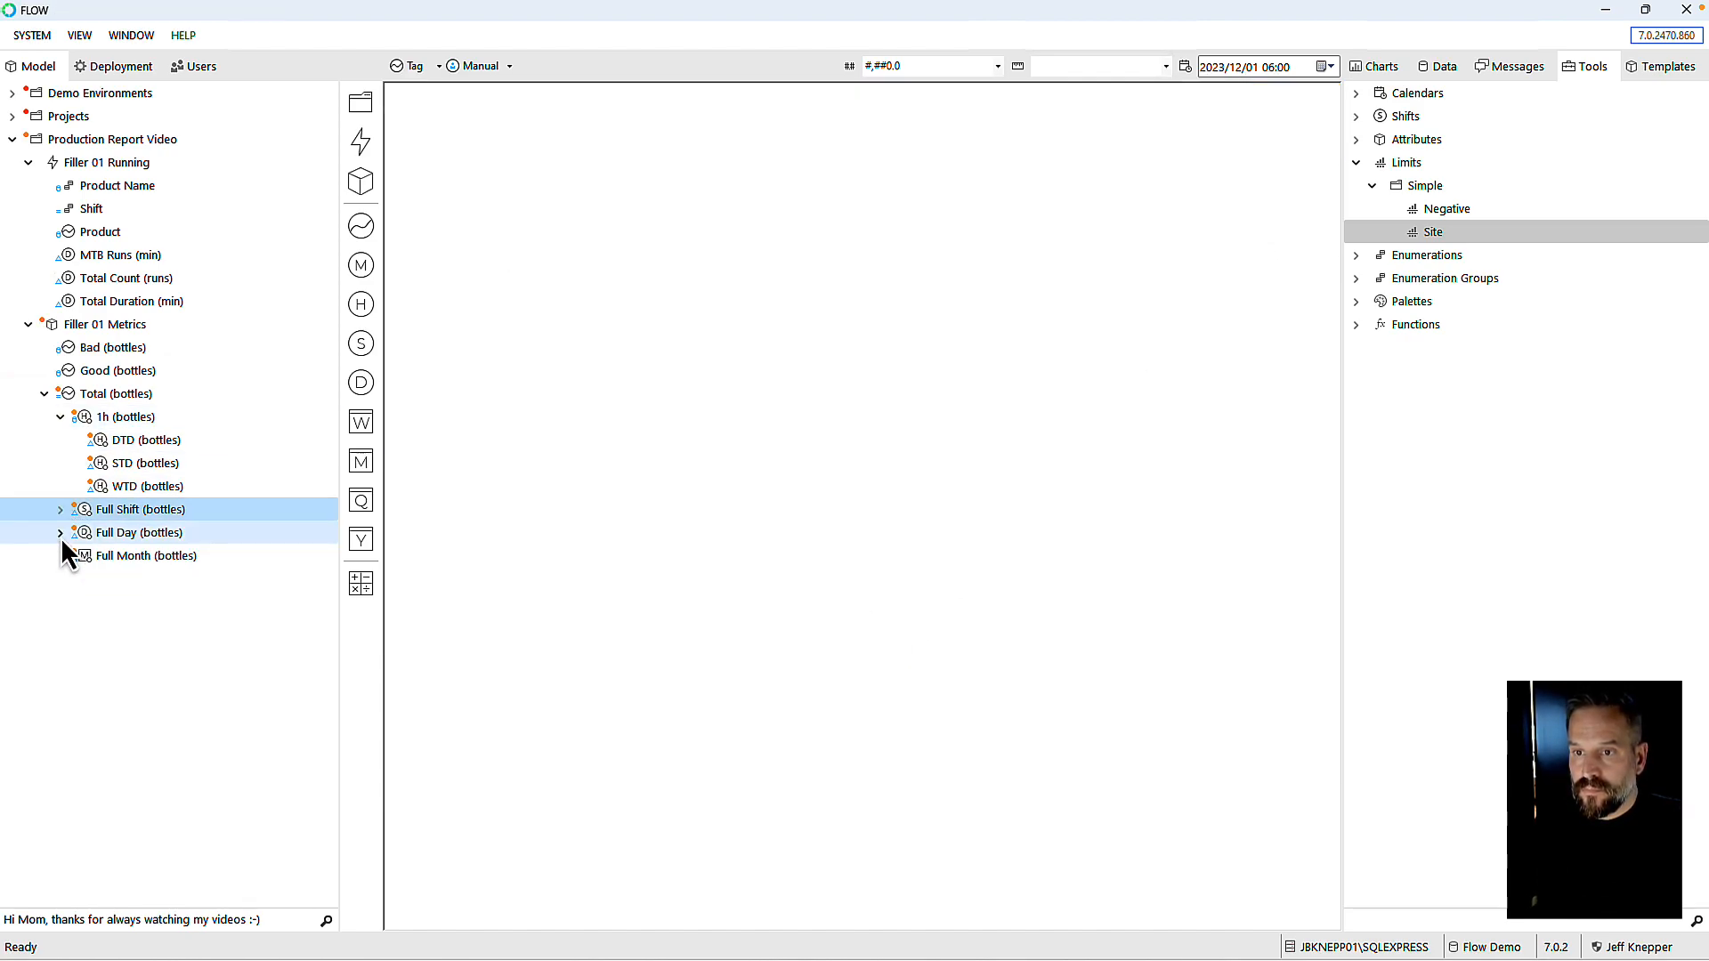
{"action": "left_click", "coordinate": [60, 534]}
{"action": "left_click", "coordinate": [61, 534]}
{"action": "left_click", "coordinate": [59, 510]}
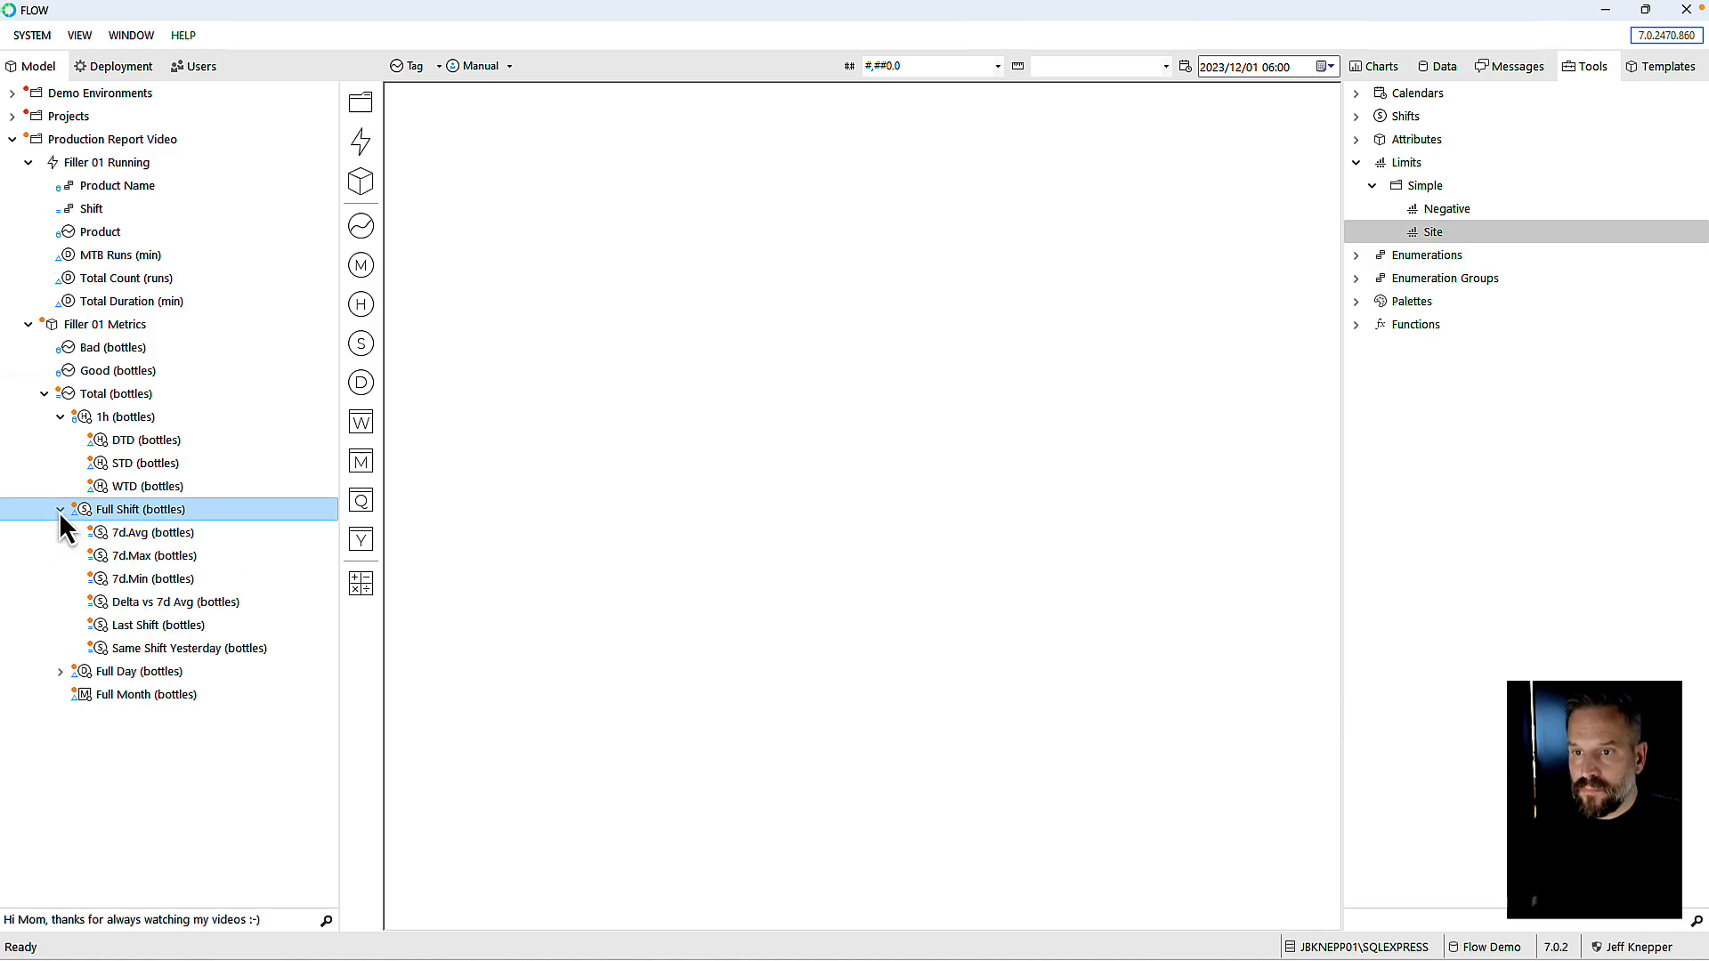
{"action": "left_click", "coordinate": [59, 510]}
{"action": "left_click", "coordinate": [60, 417]}
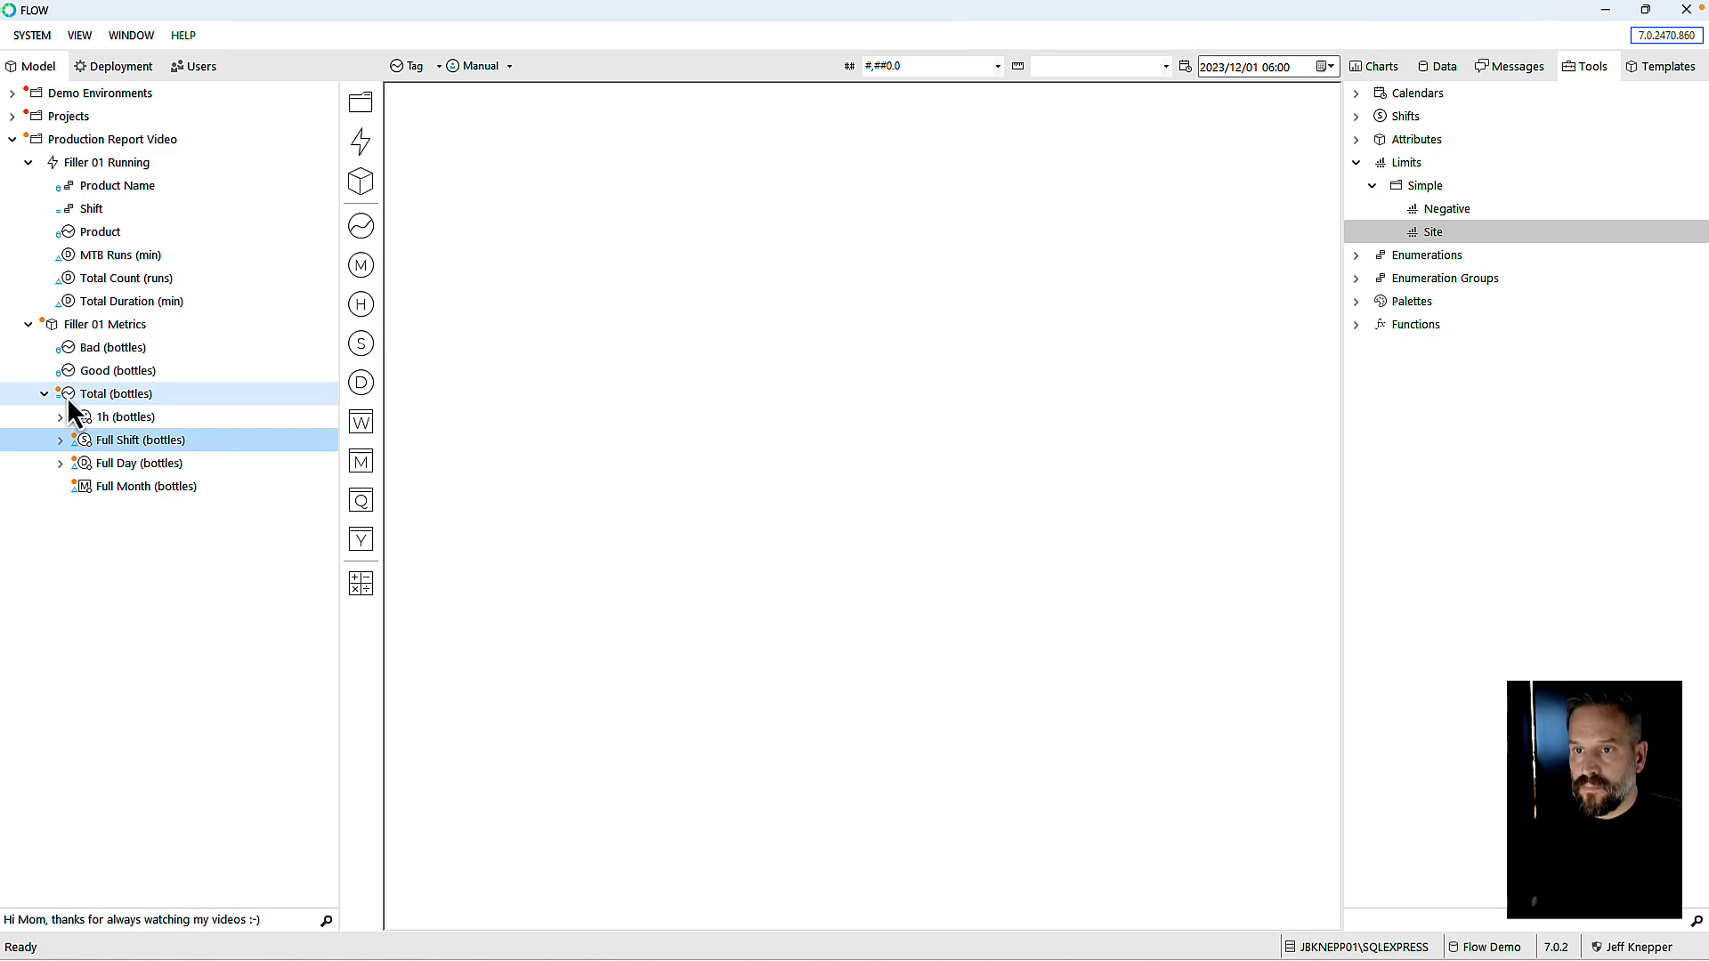
{"action": "right_click", "coordinate": [68, 397]}
{"action": "left_click", "coordinate": [114, 515]}
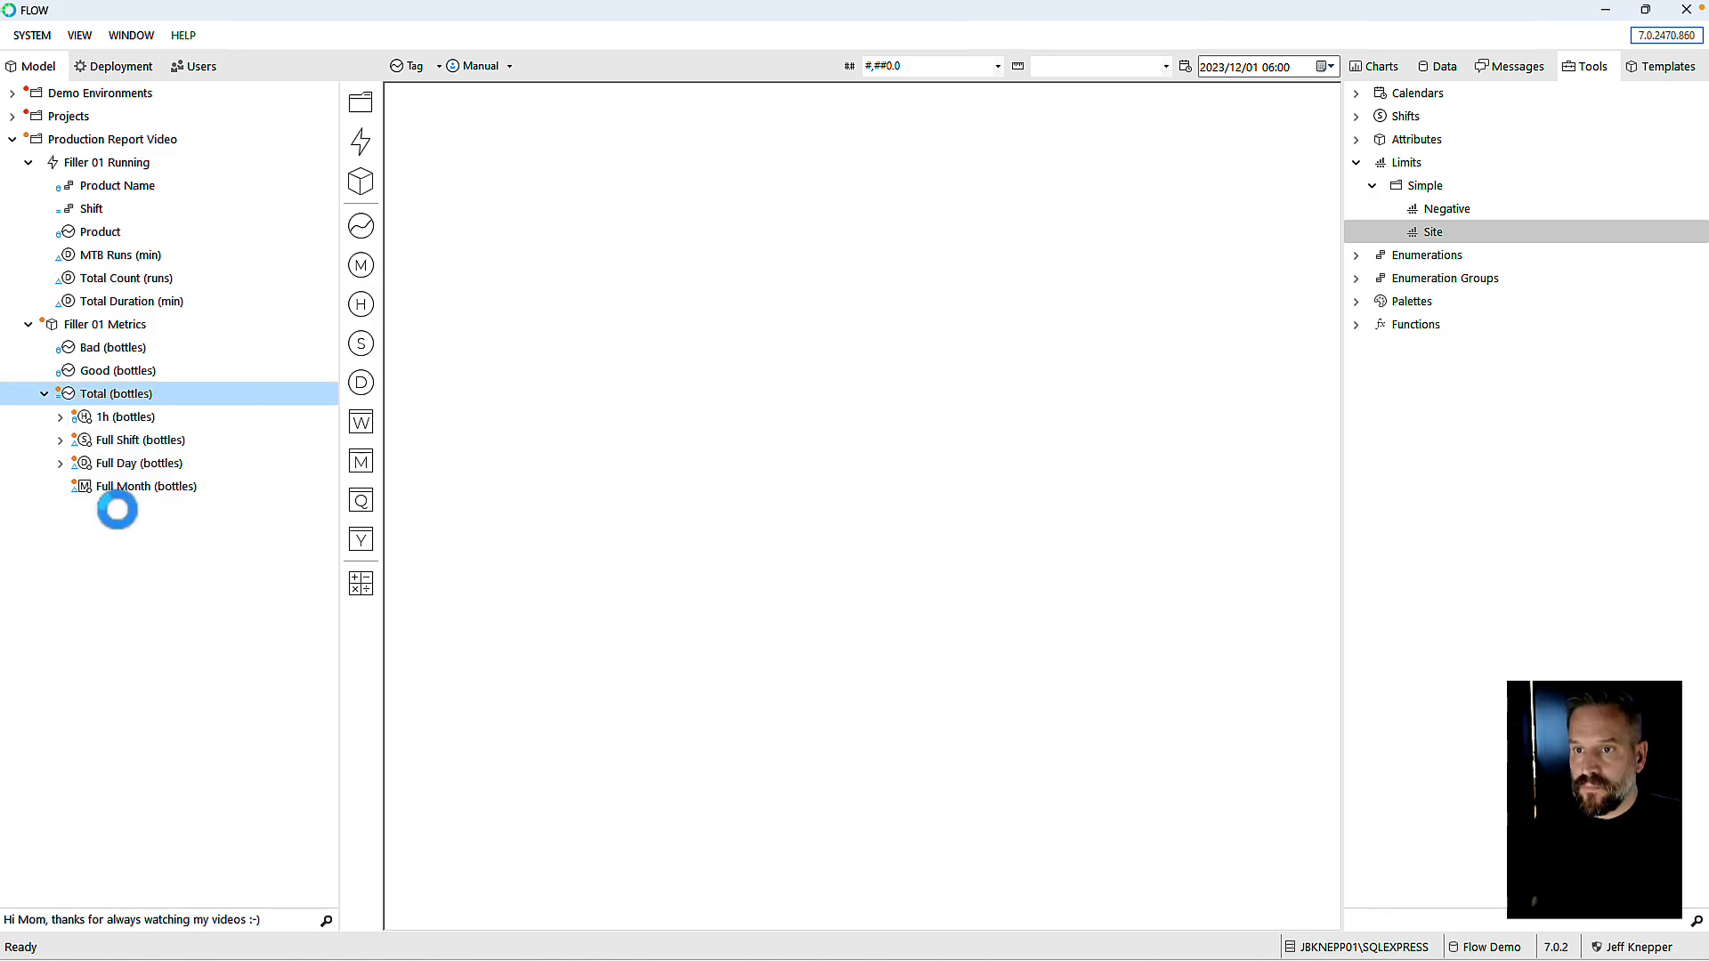
{"action": "right_click", "coordinate": [69, 374]}
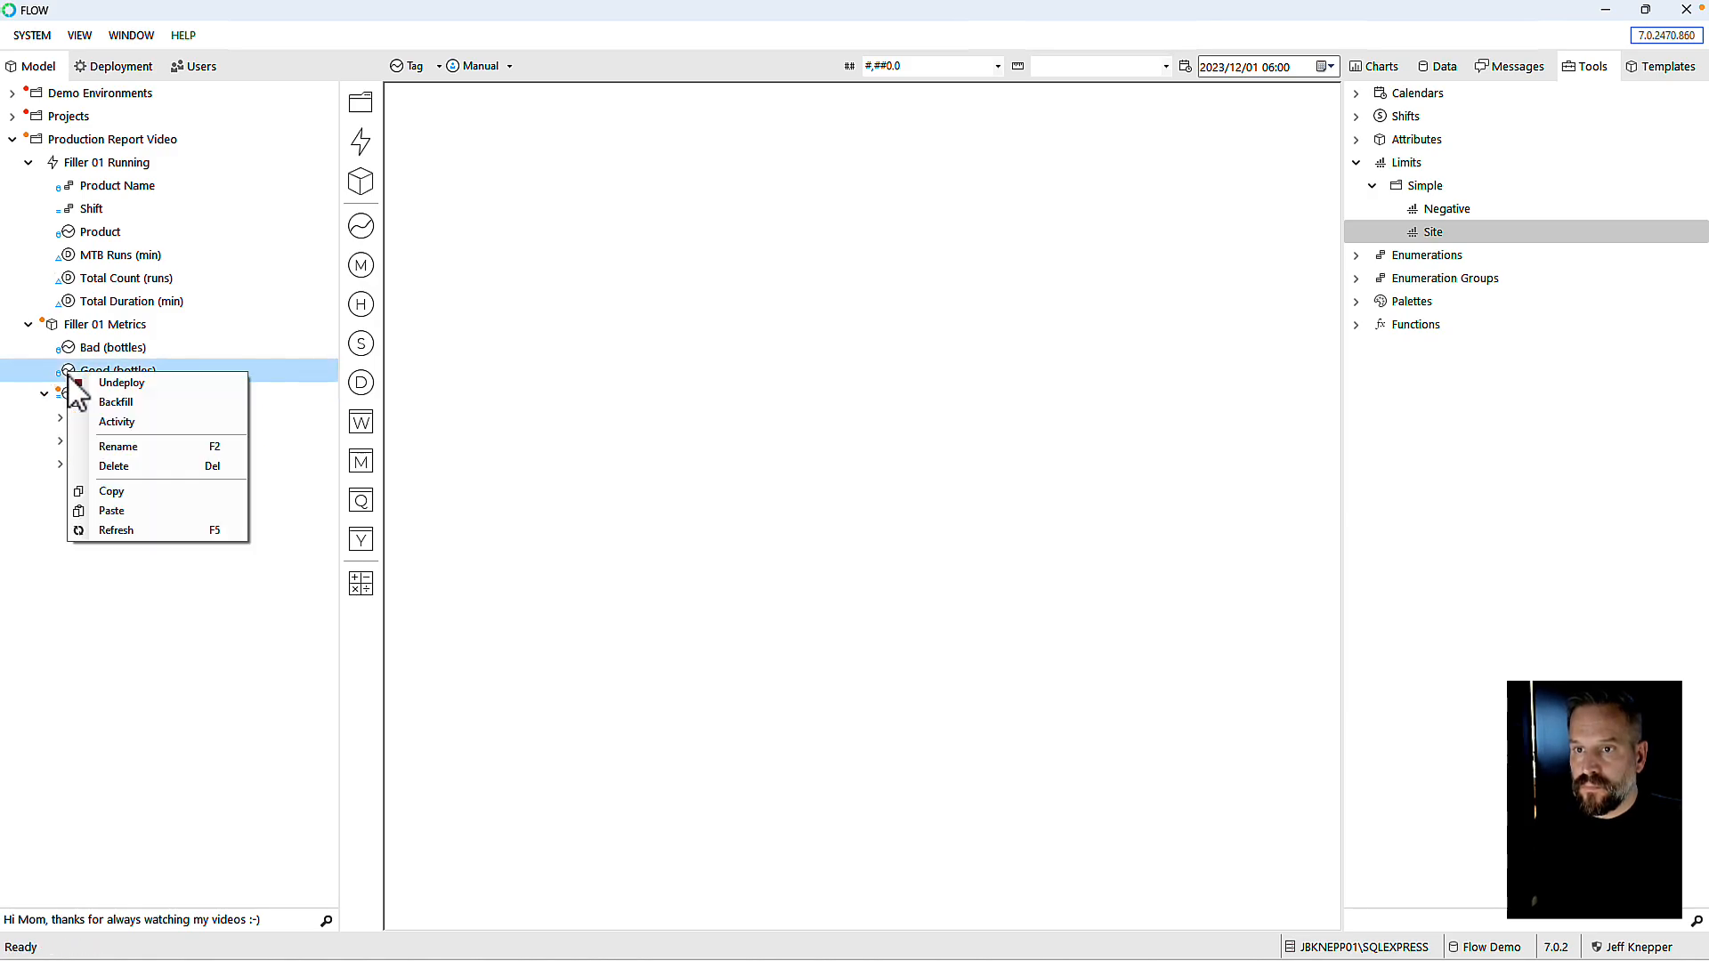
{"action": "left_click", "coordinate": [107, 503]}
{"action": "left_click", "coordinate": [817, 559]}
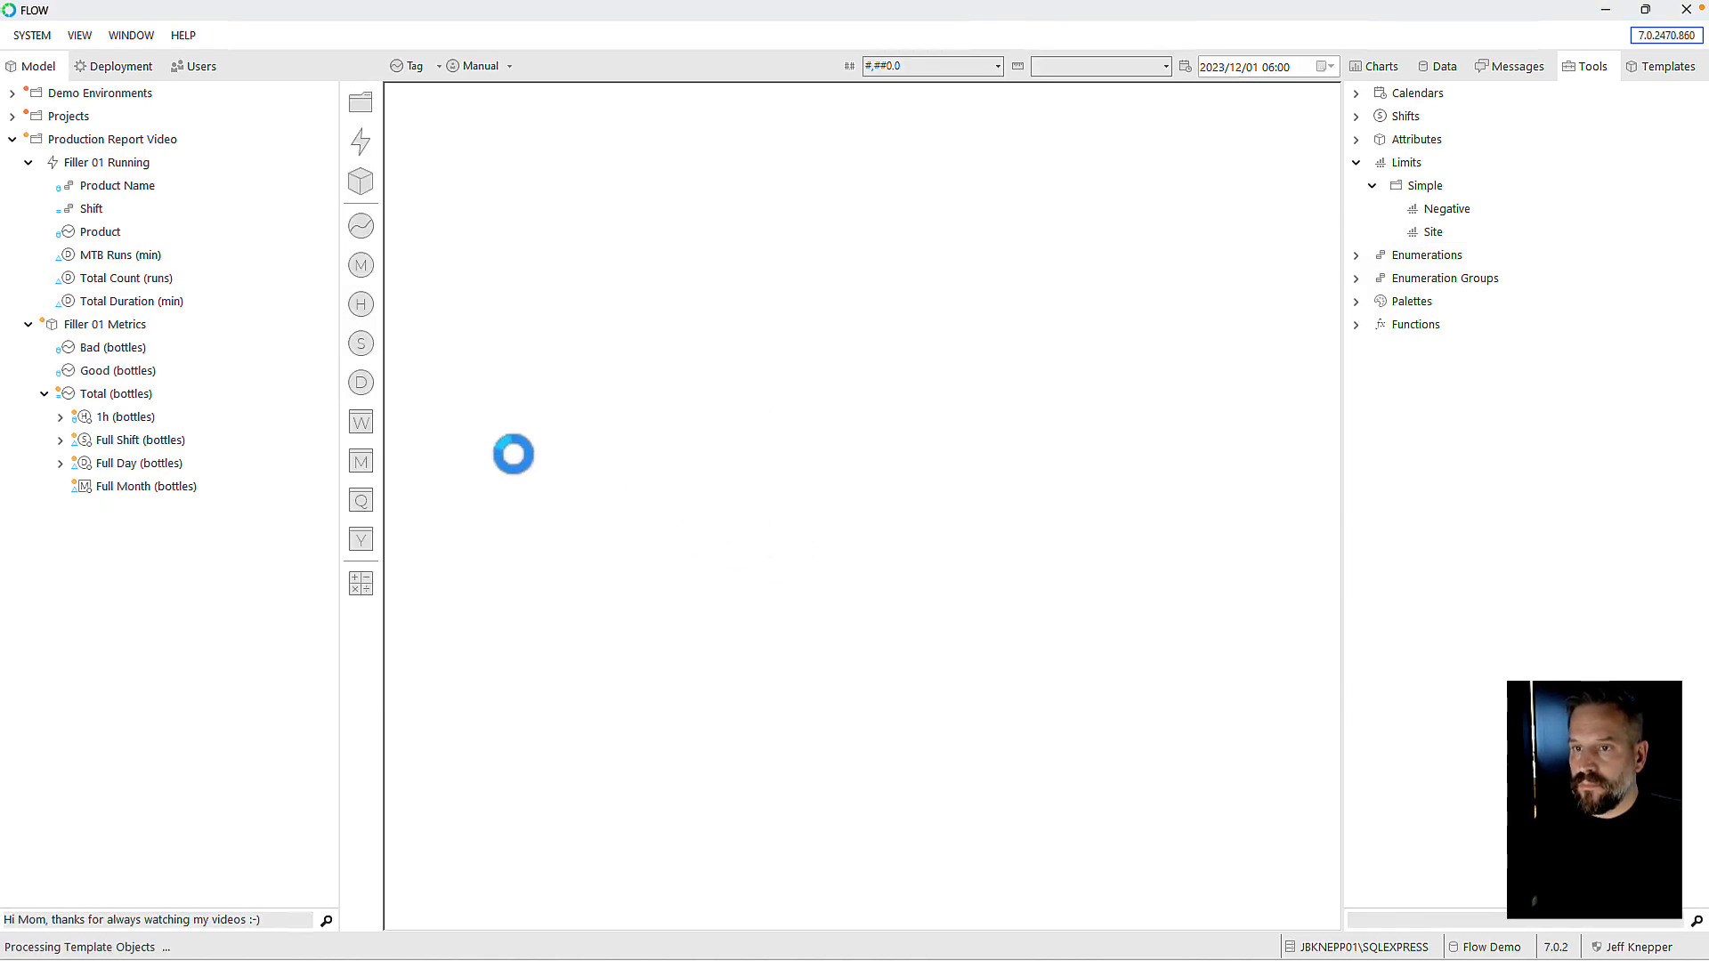
Step: Paste the copied Total measure and its child measures under Bad
{"action": "right_click", "coordinate": [71, 345]}
{"action": "left_click", "coordinate": [122, 487]}
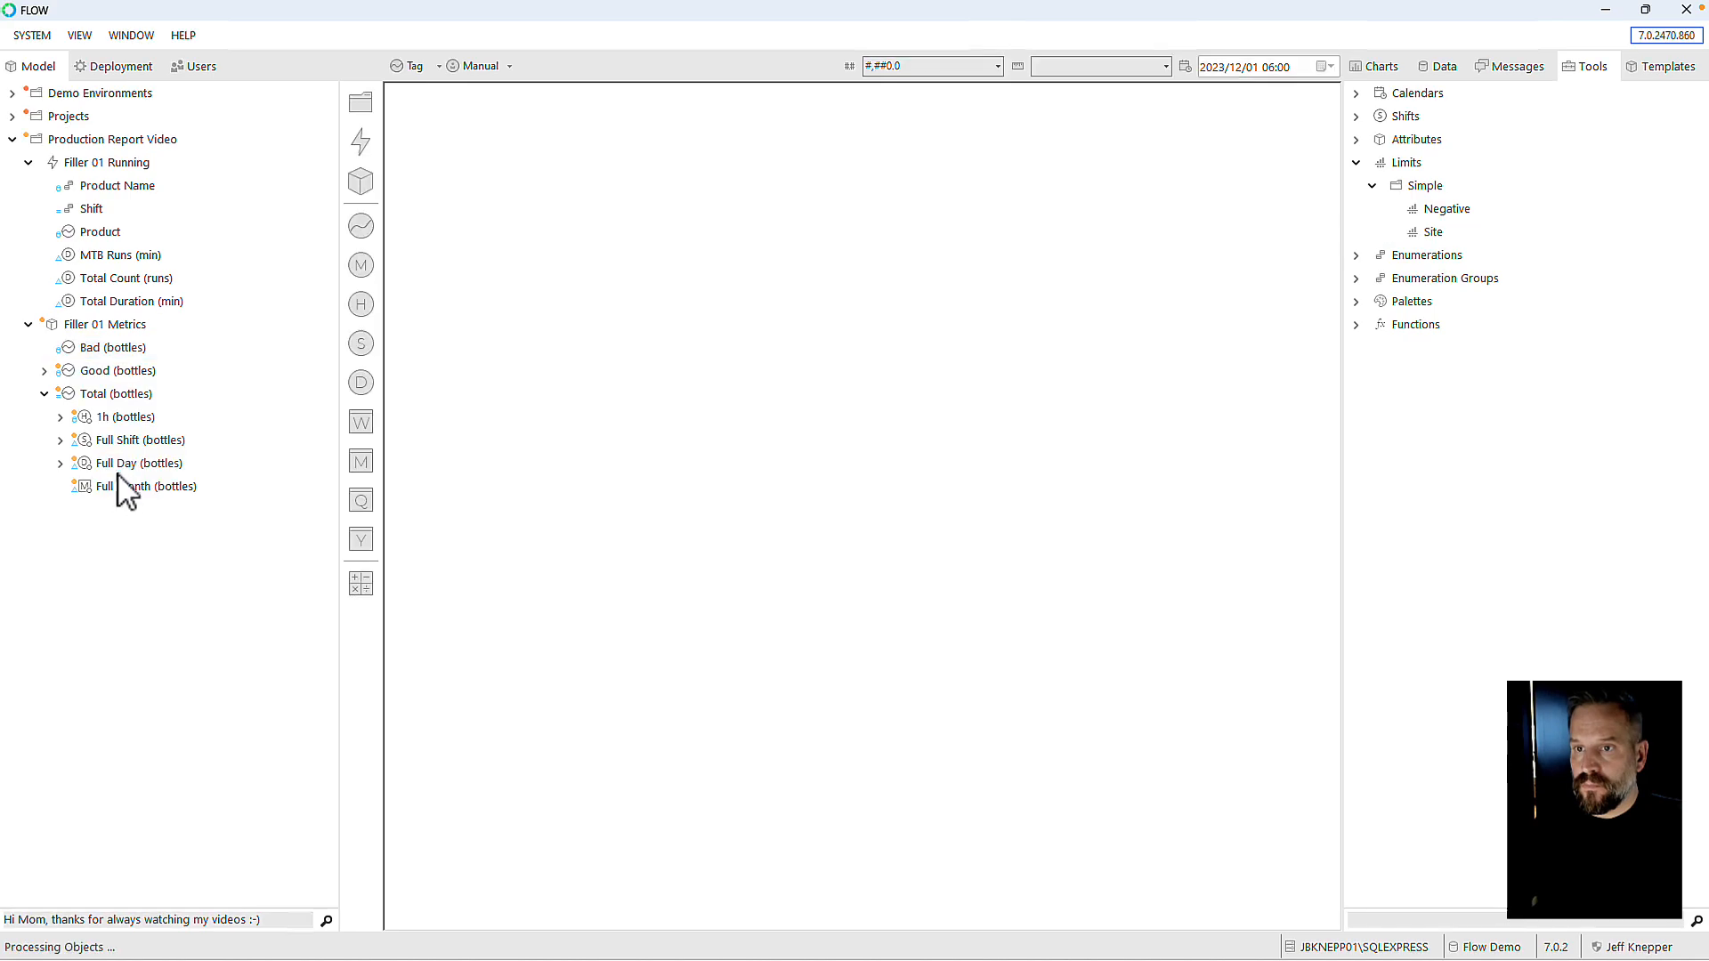
{"action": "left_click", "coordinate": [844, 558]}
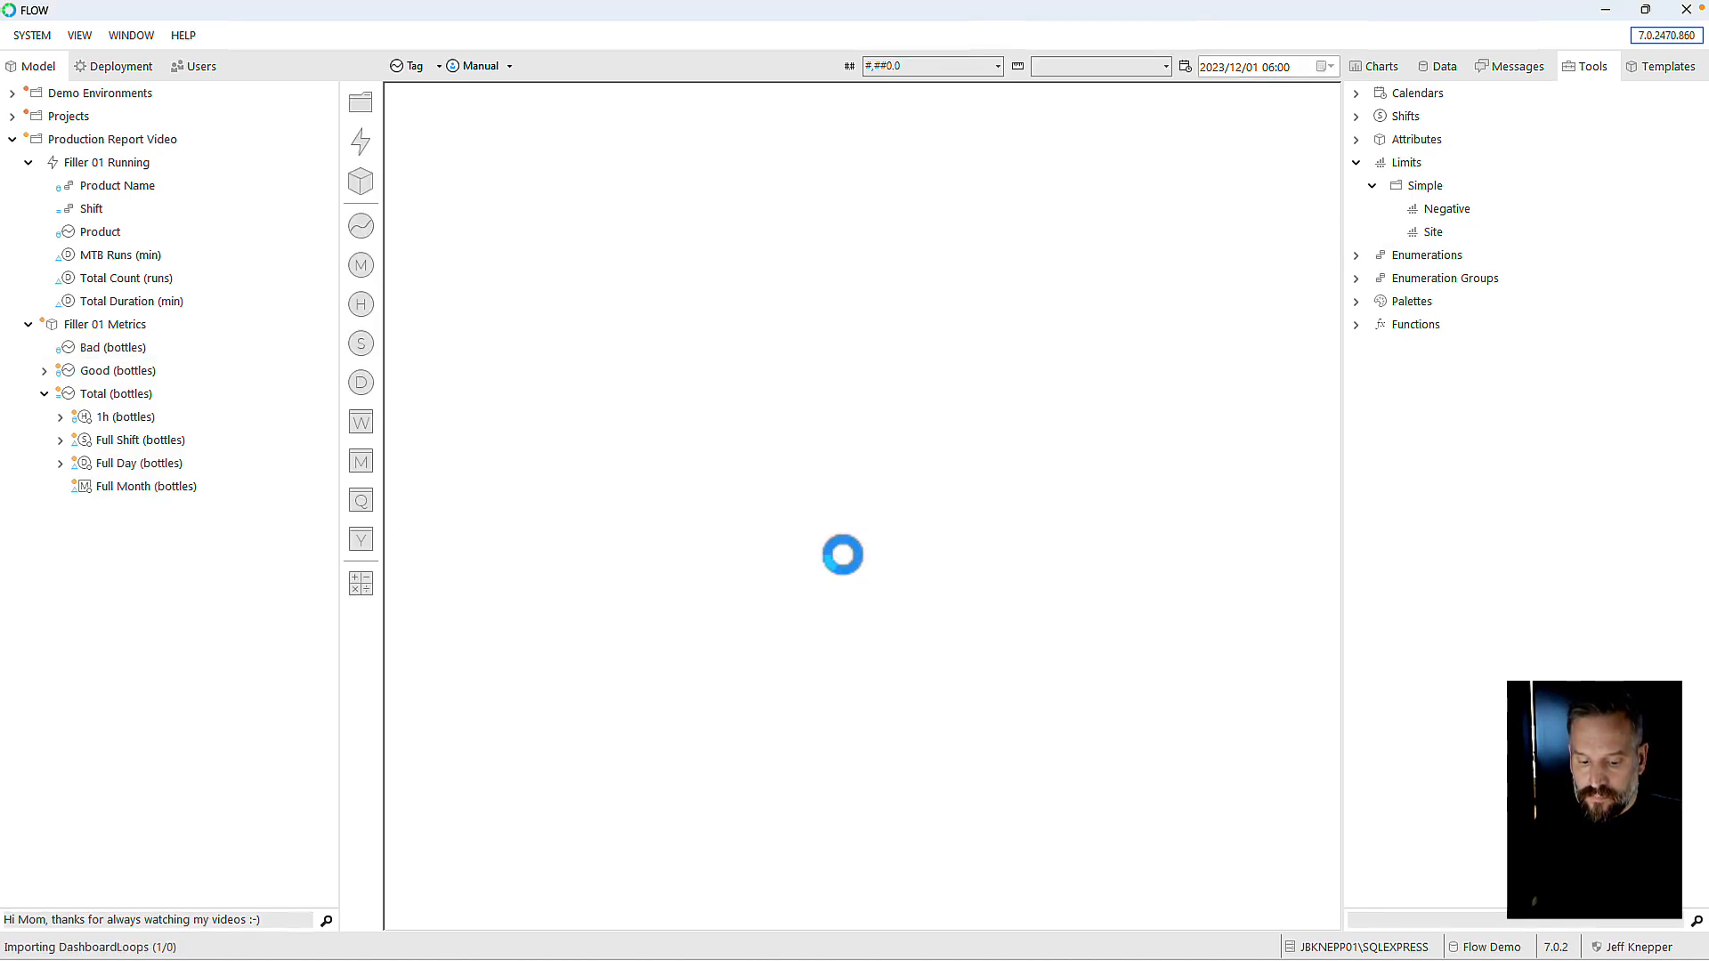
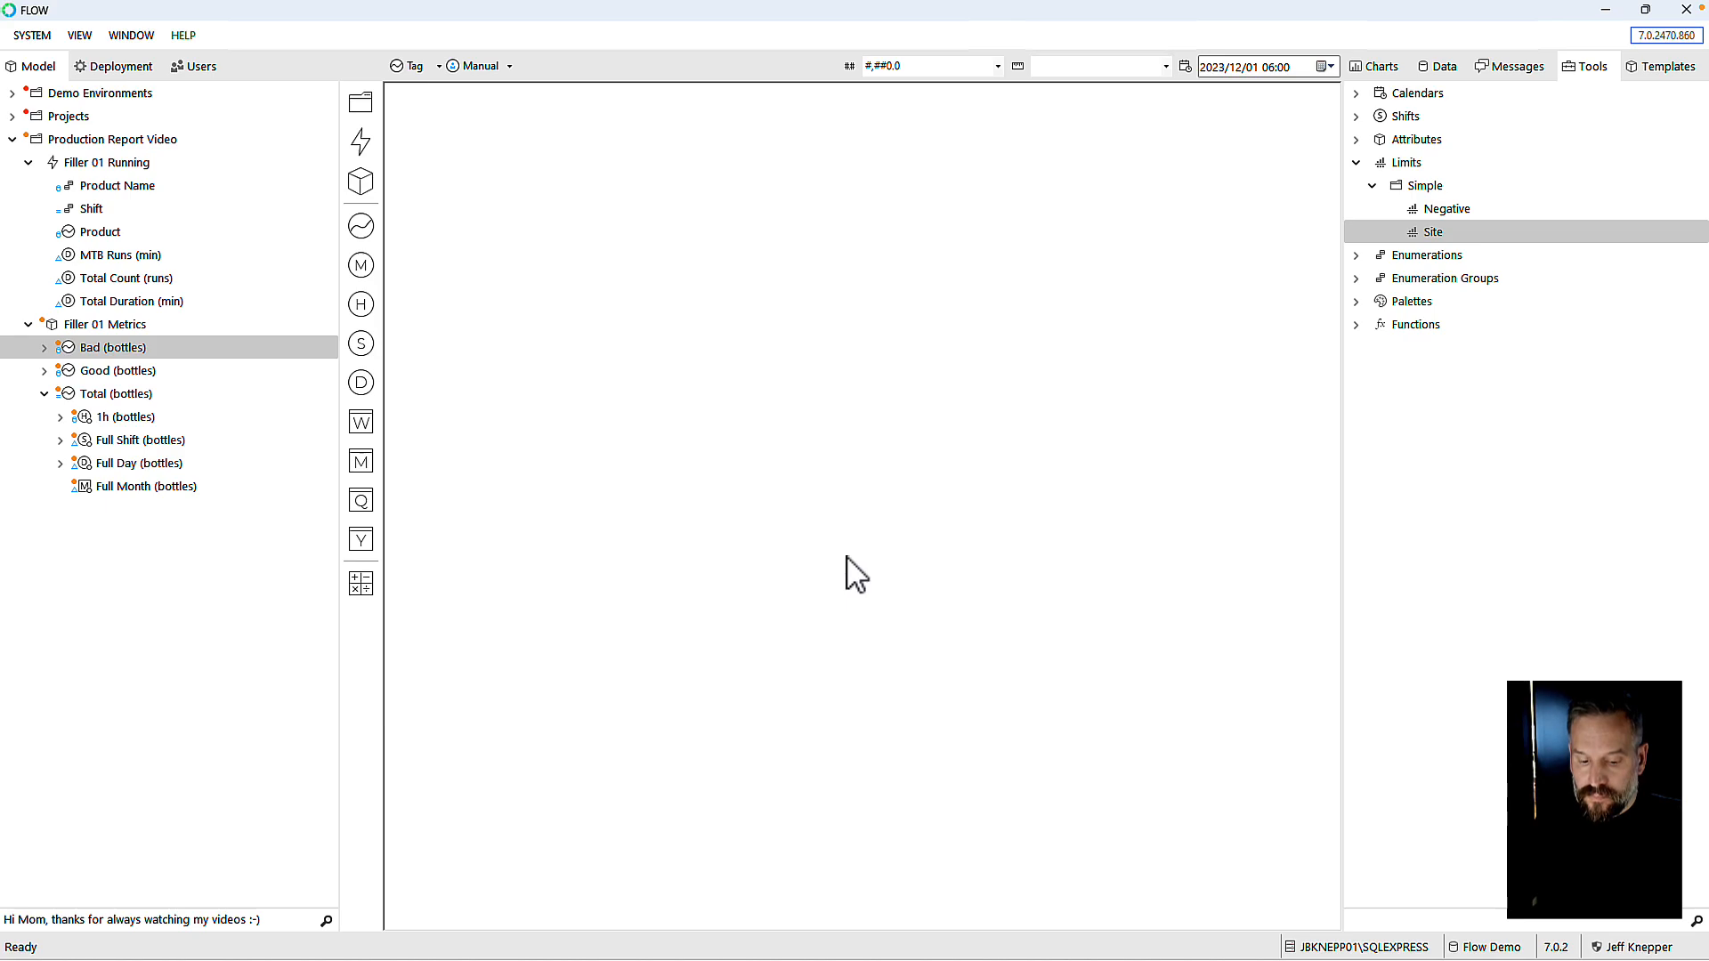
Step: Remove the Total calculation from the retrieval sources of the 1h measure under Good's pasted Total
{"action": "left_click", "coordinate": [60, 463]}
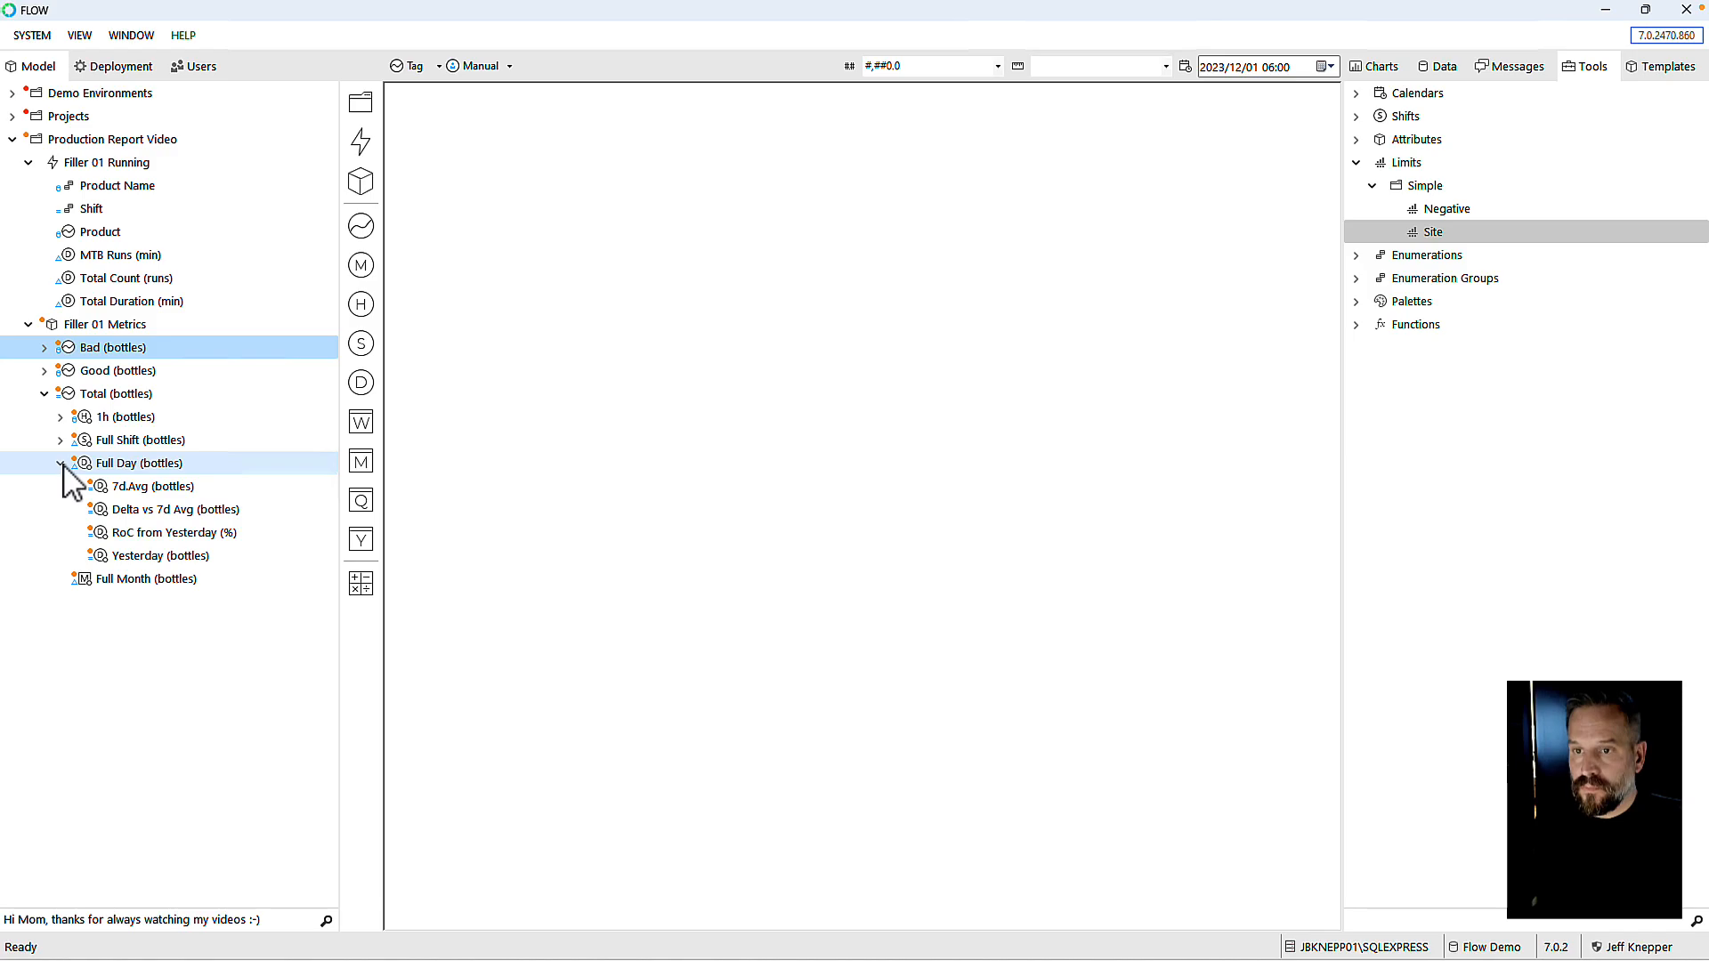
{"action": "left_click", "coordinate": [60, 462]}
{"action": "left_click", "coordinate": [44, 393]}
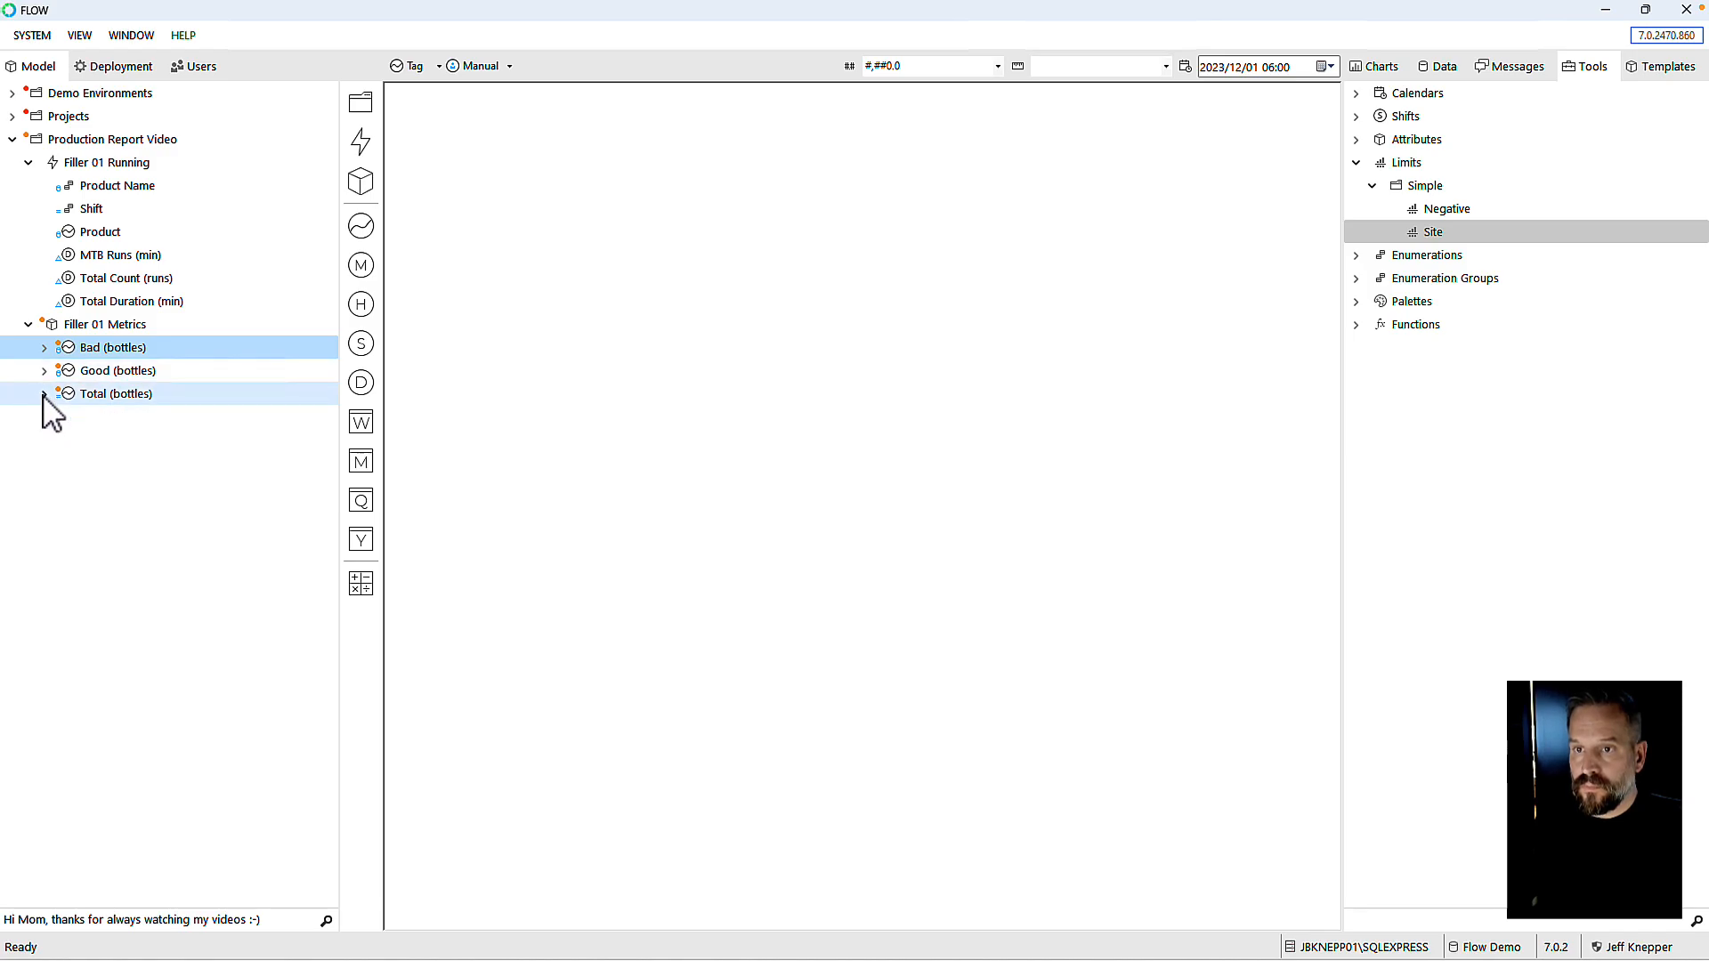
{"action": "left_click", "coordinate": [45, 371]}
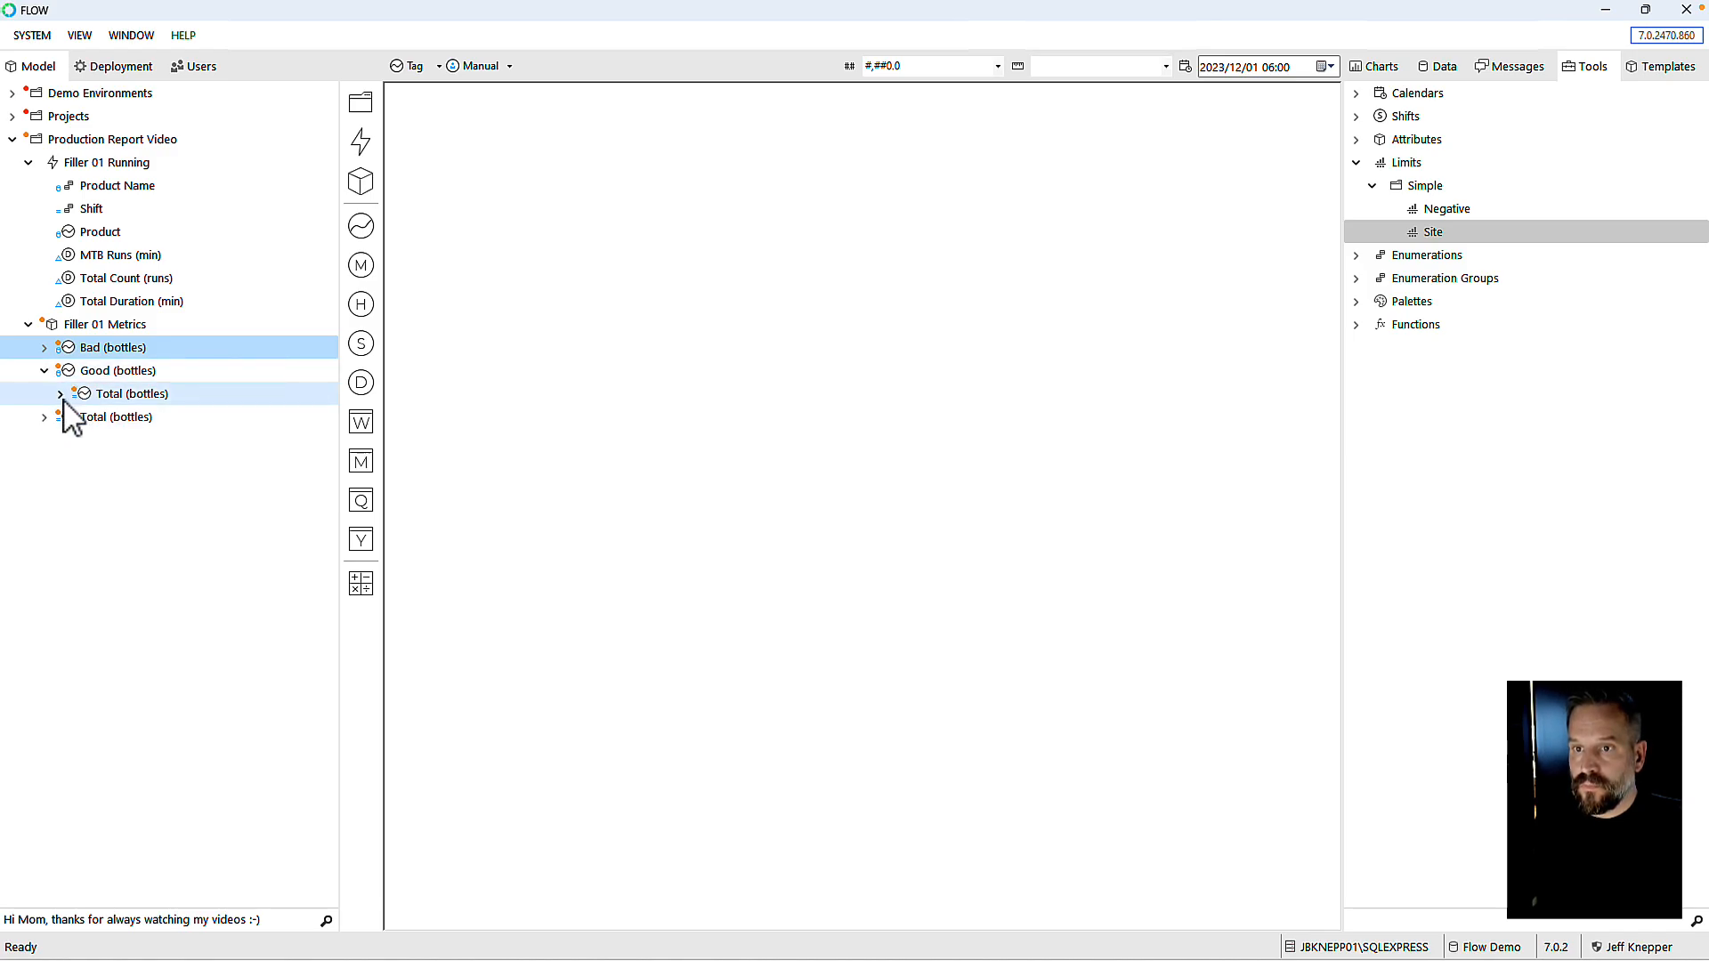
{"action": "left_click", "coordinate": [61, 393]}
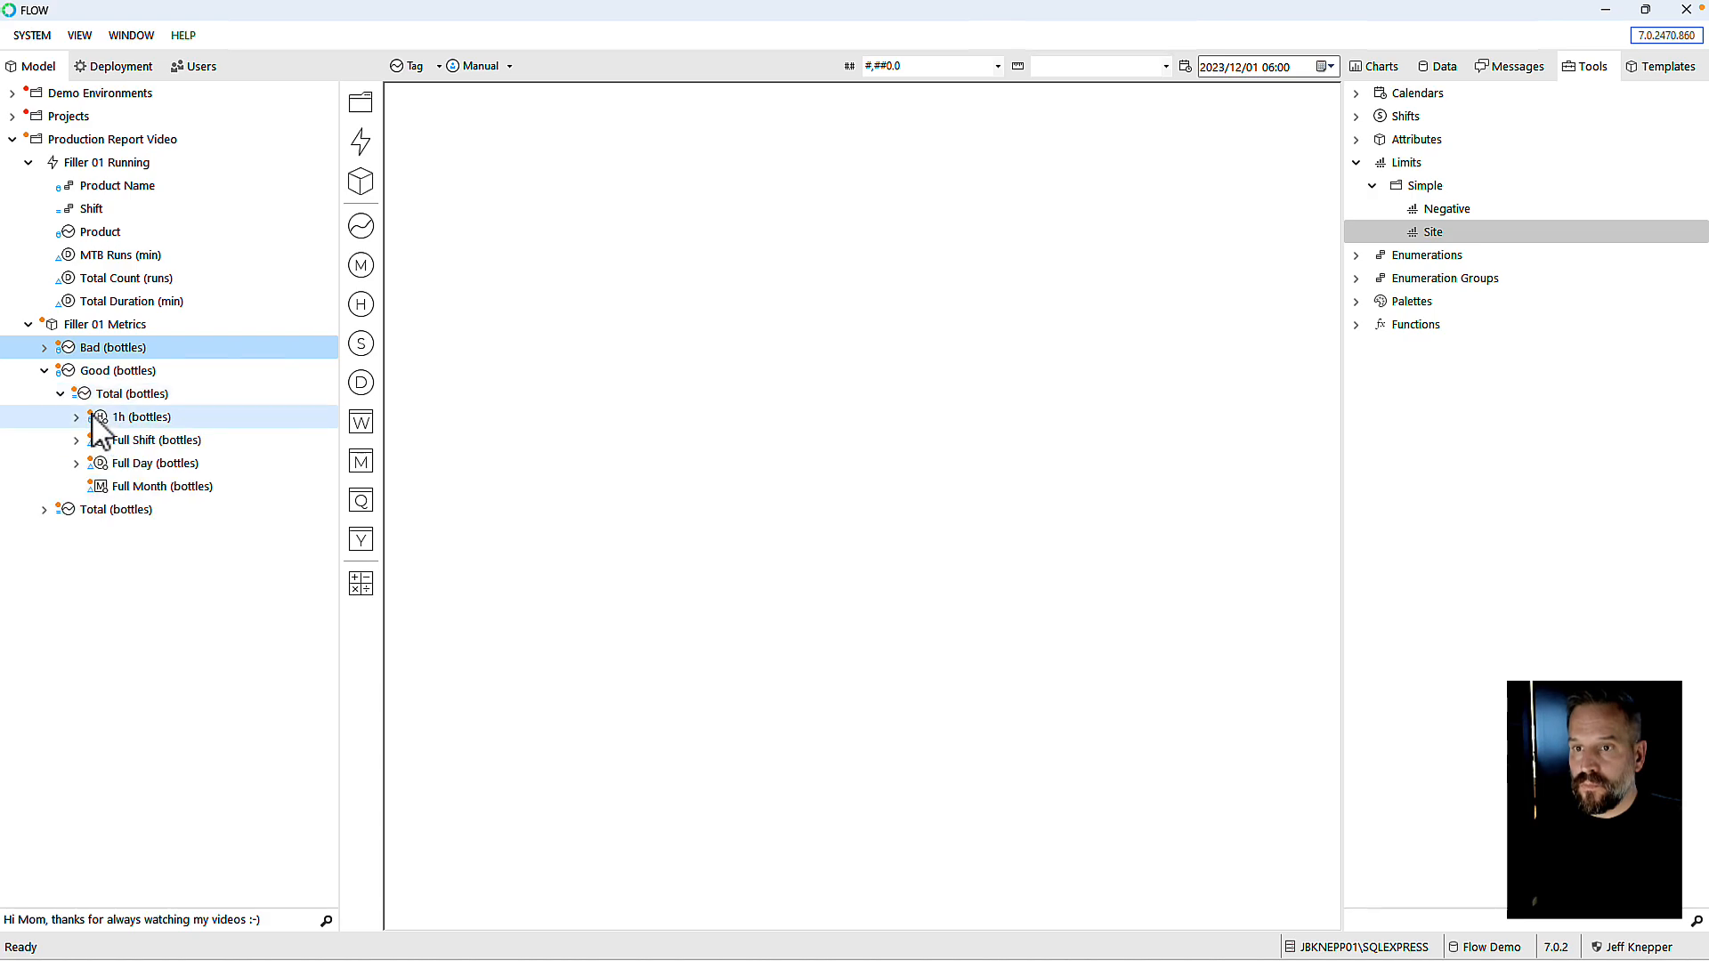
{"action": "left_click", "coordinate": [95, 418]}
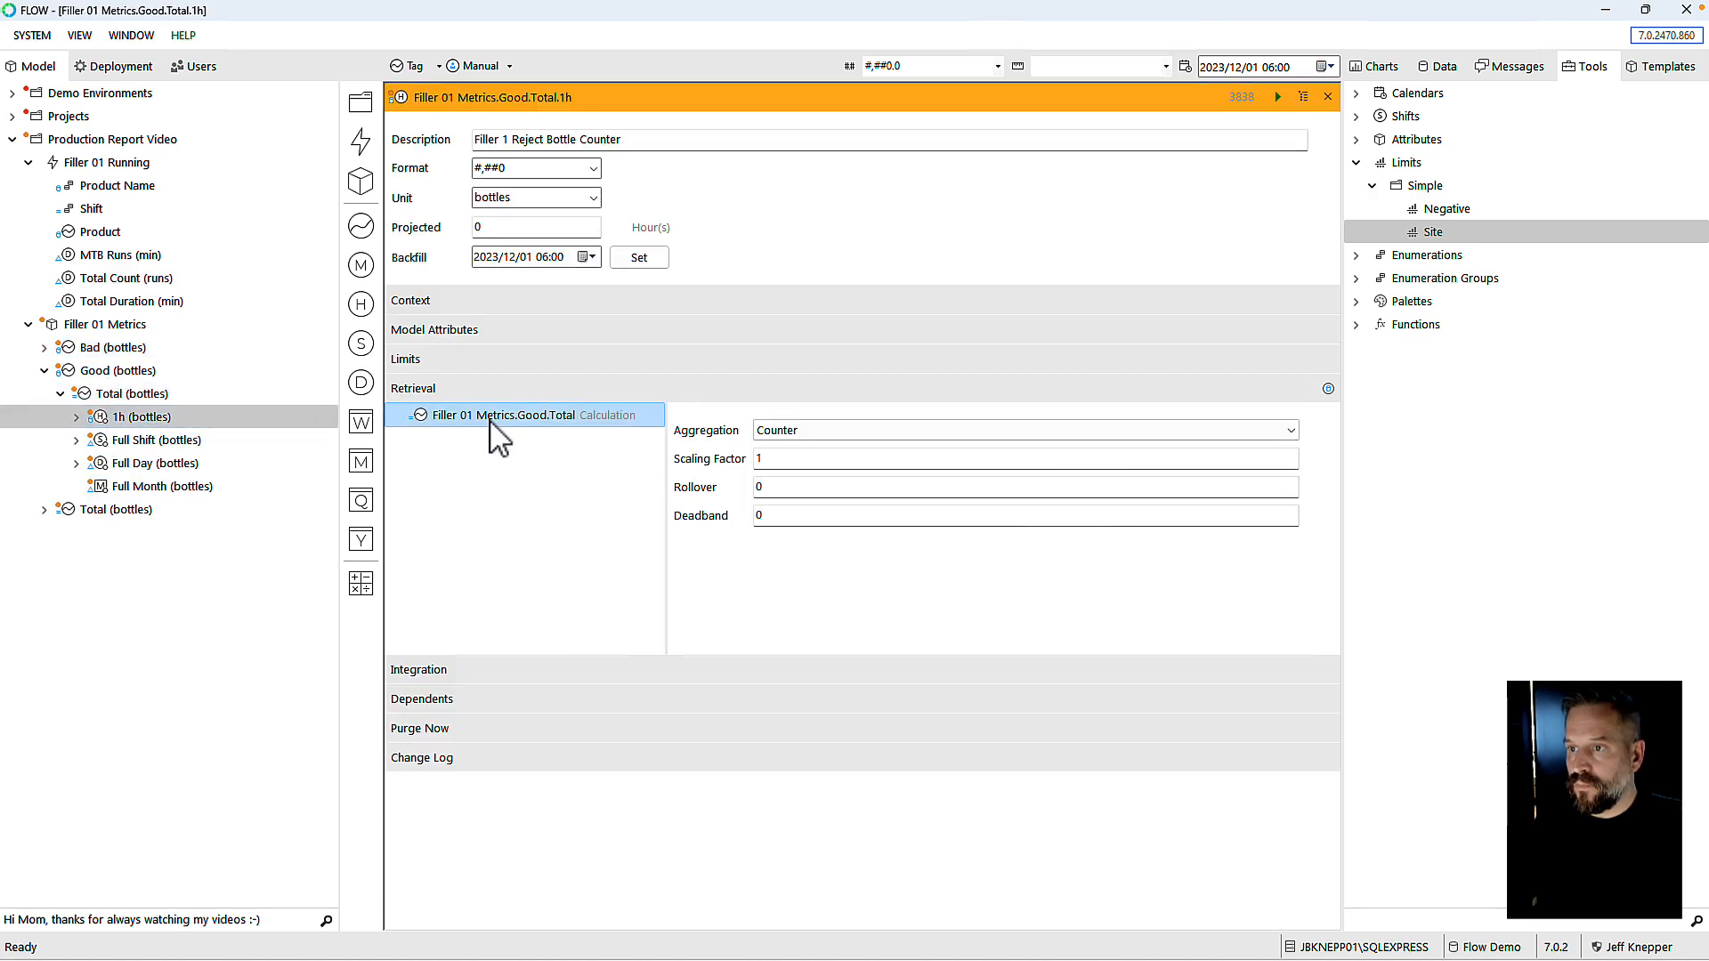
{"action": "right_click", "coordinate": [489, 421]}
{"action": "left_click", "coordinate": [521, 430]}
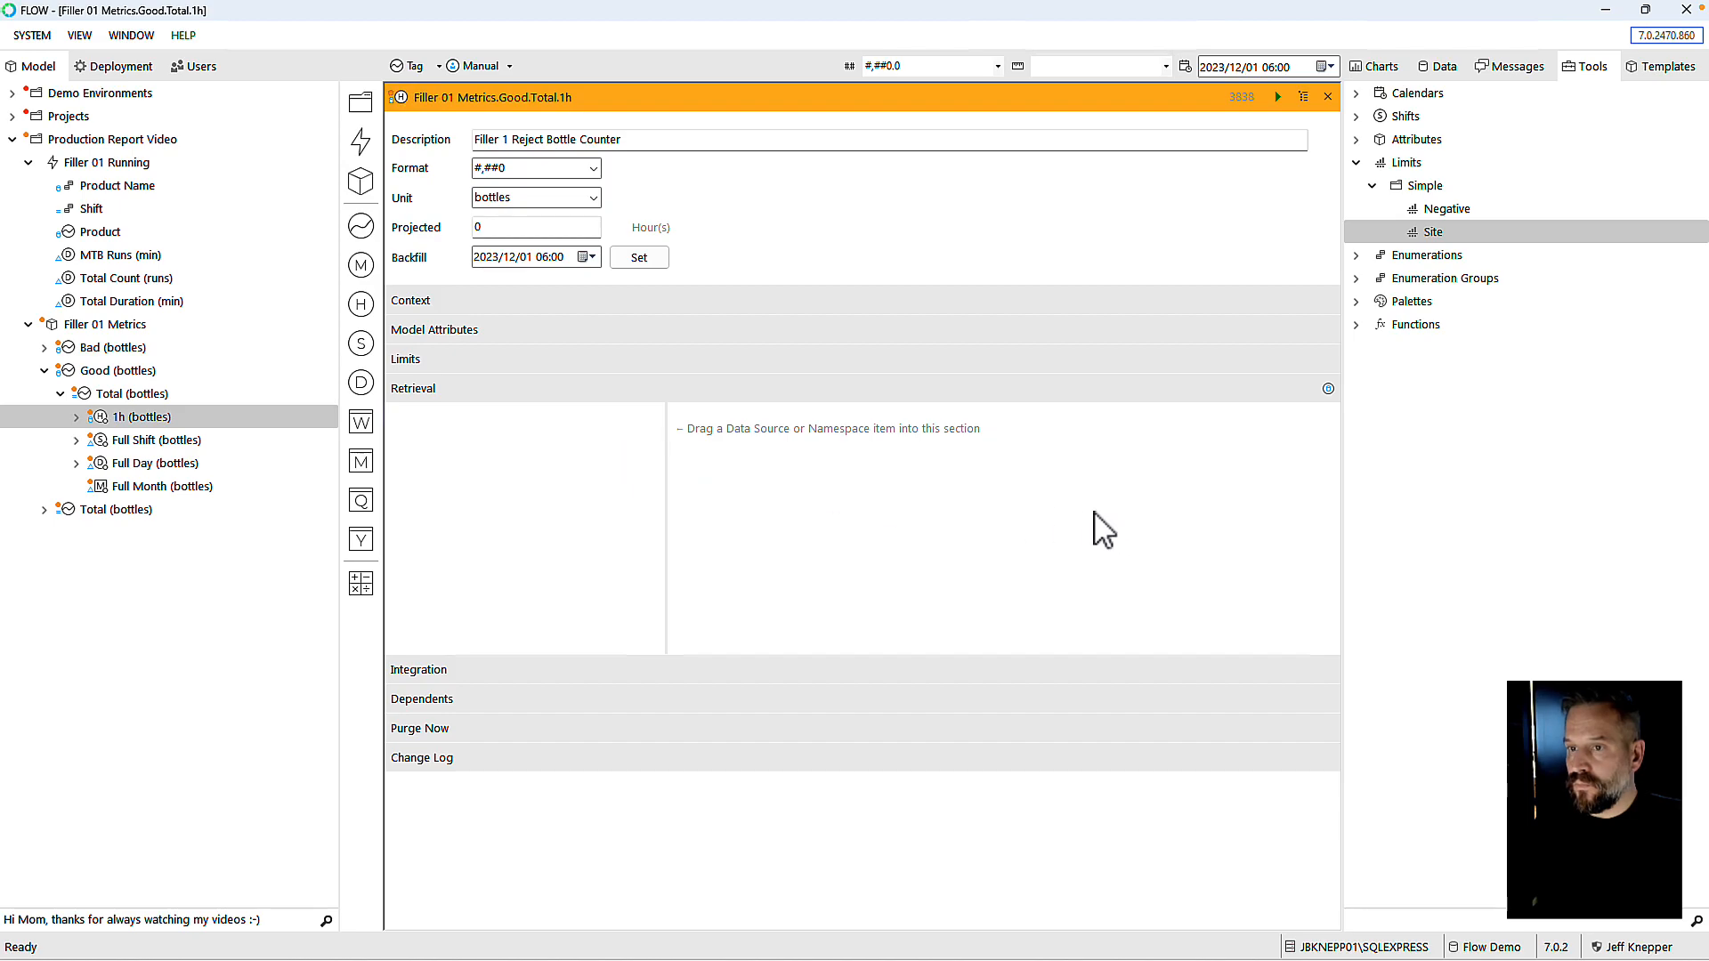
Step: Add Good as the 1h measure's retrieval source and set its aggregation to Counter
{"action": "left_click_drag", "start_coordinate": [77, 377], "coordinate": [511, 430]}
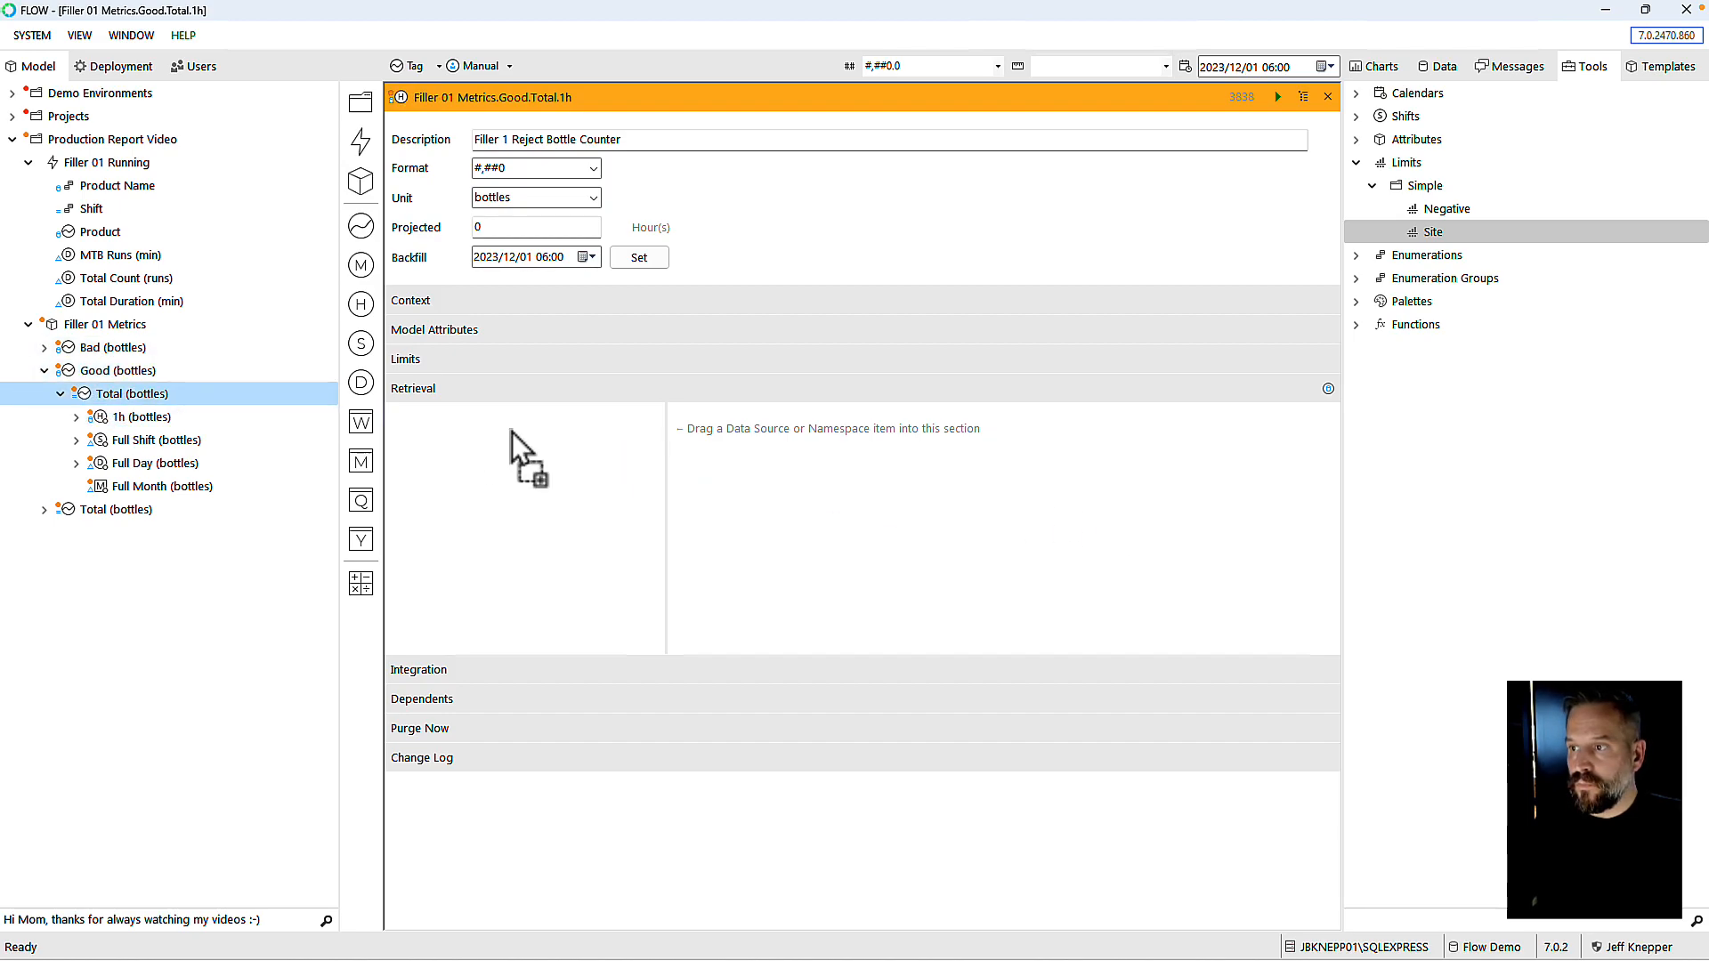
{"action": "left_click", "coordinate": [801, 432]}
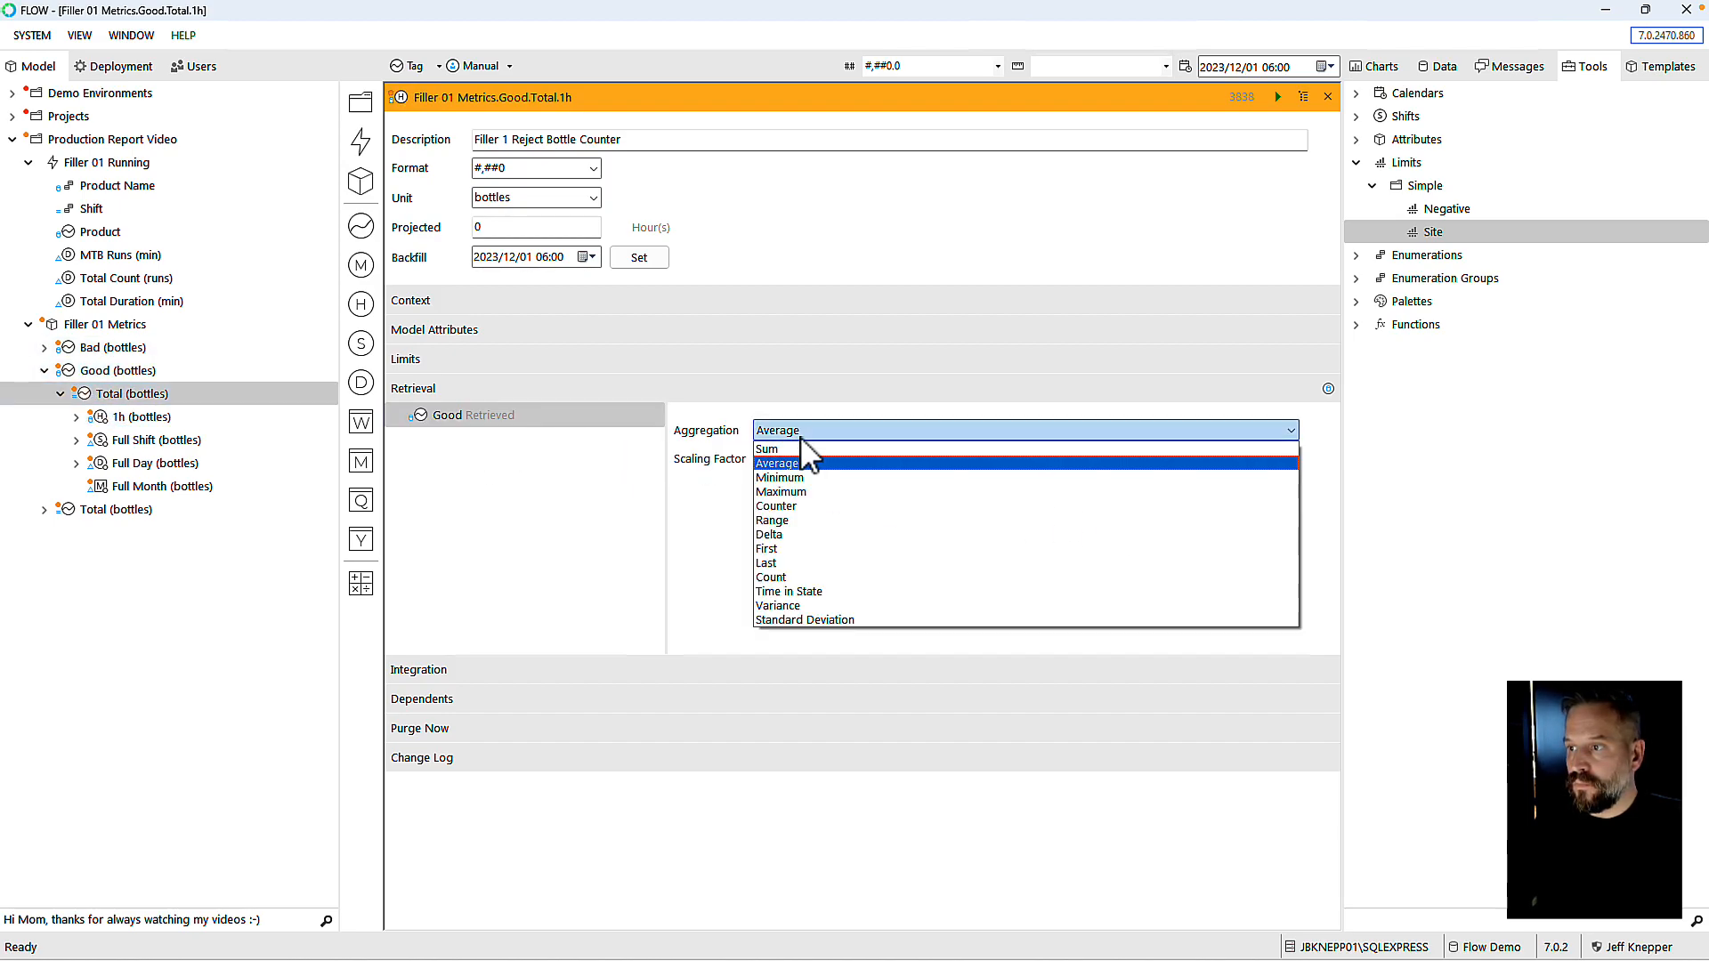
{"action": "left_click", "coordinate": [787, 505]}
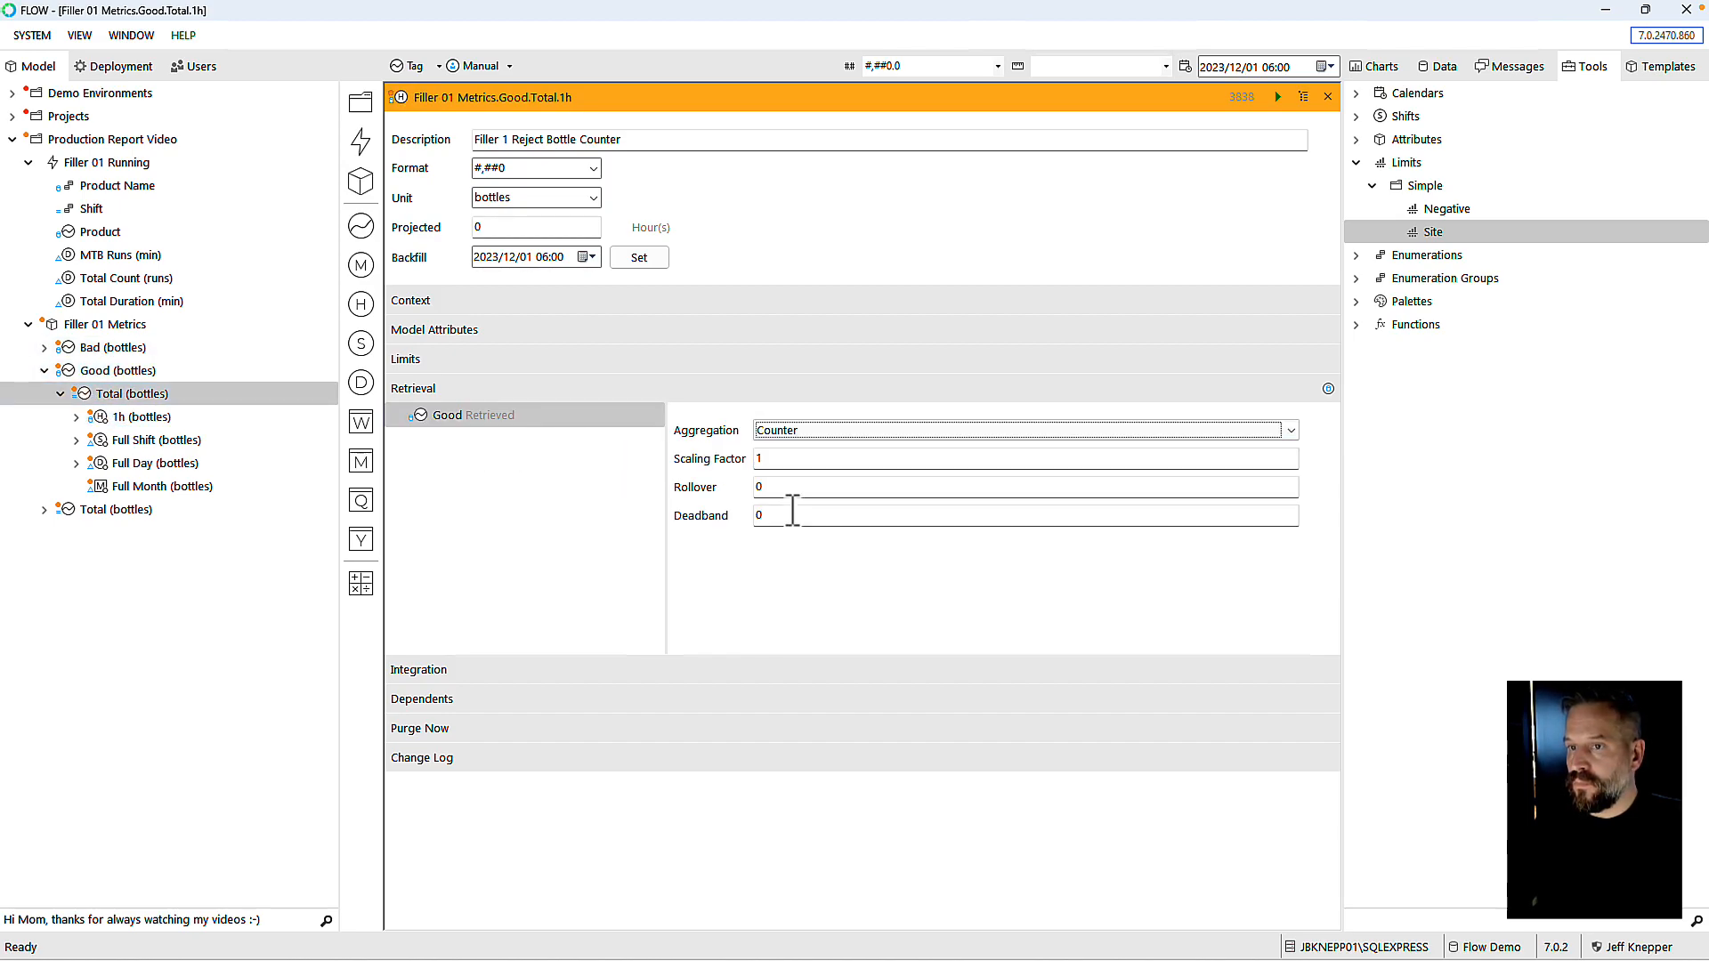
{"action": "right_click", "coordinate": [85, 396]}
{"action": "left_click", "coordinate": [133, 486]}
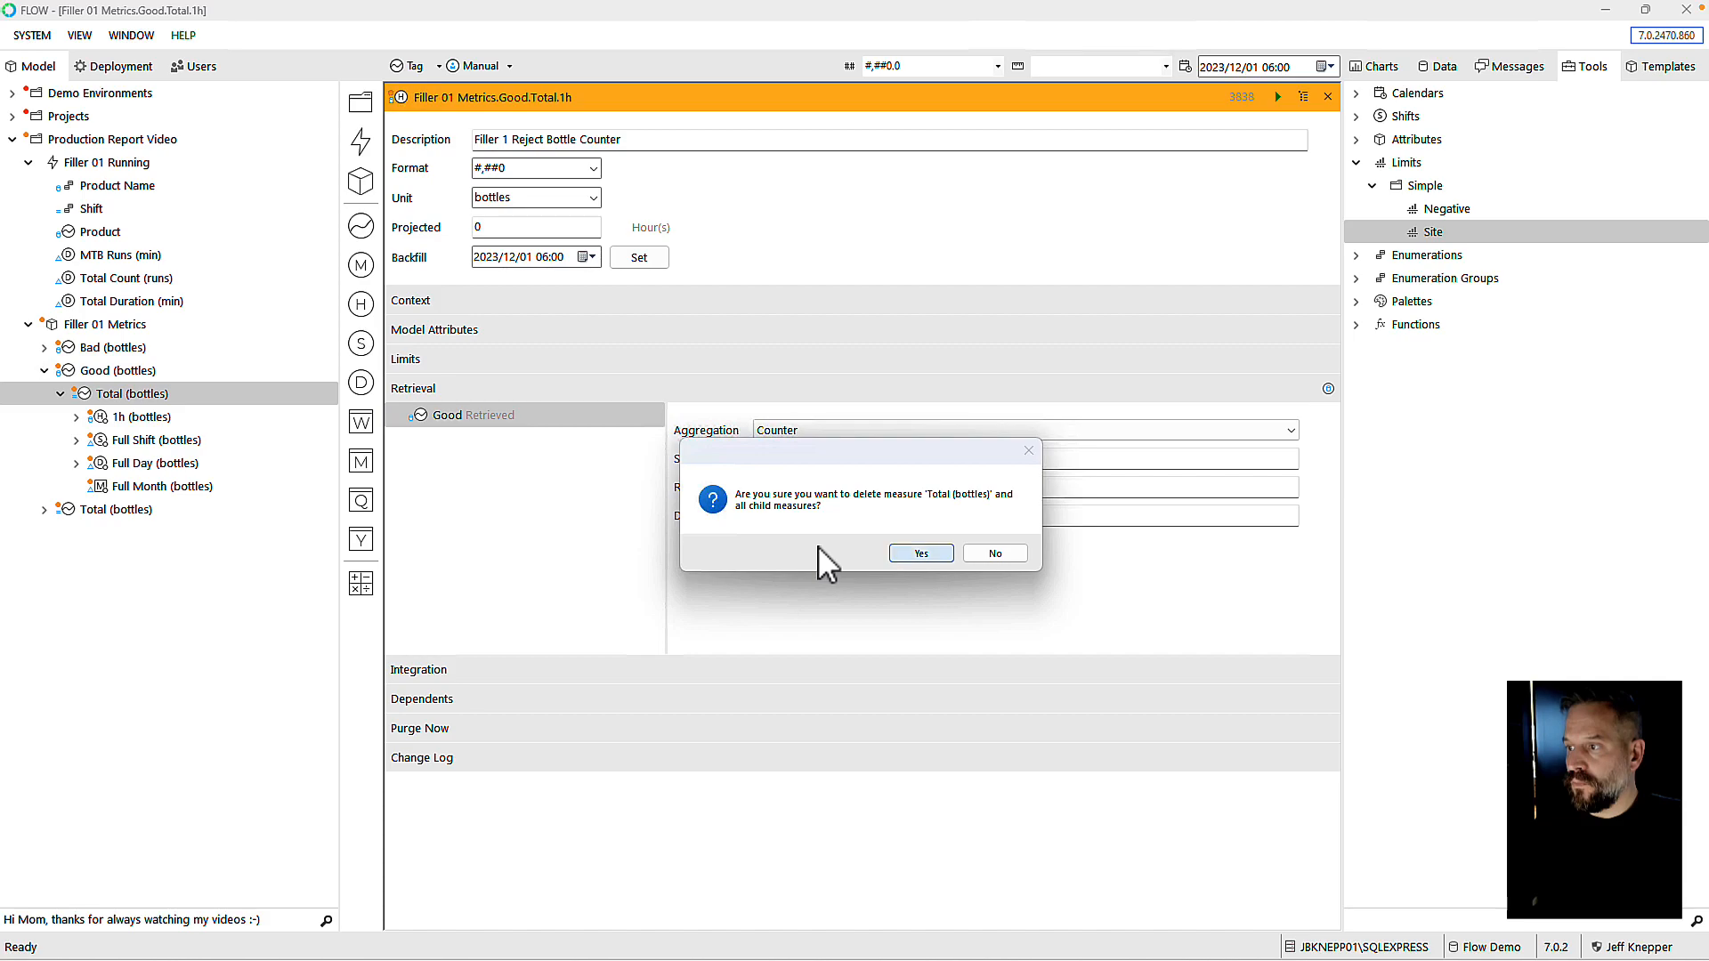
{"action": "left_click", "coordinate": [983, 553]}
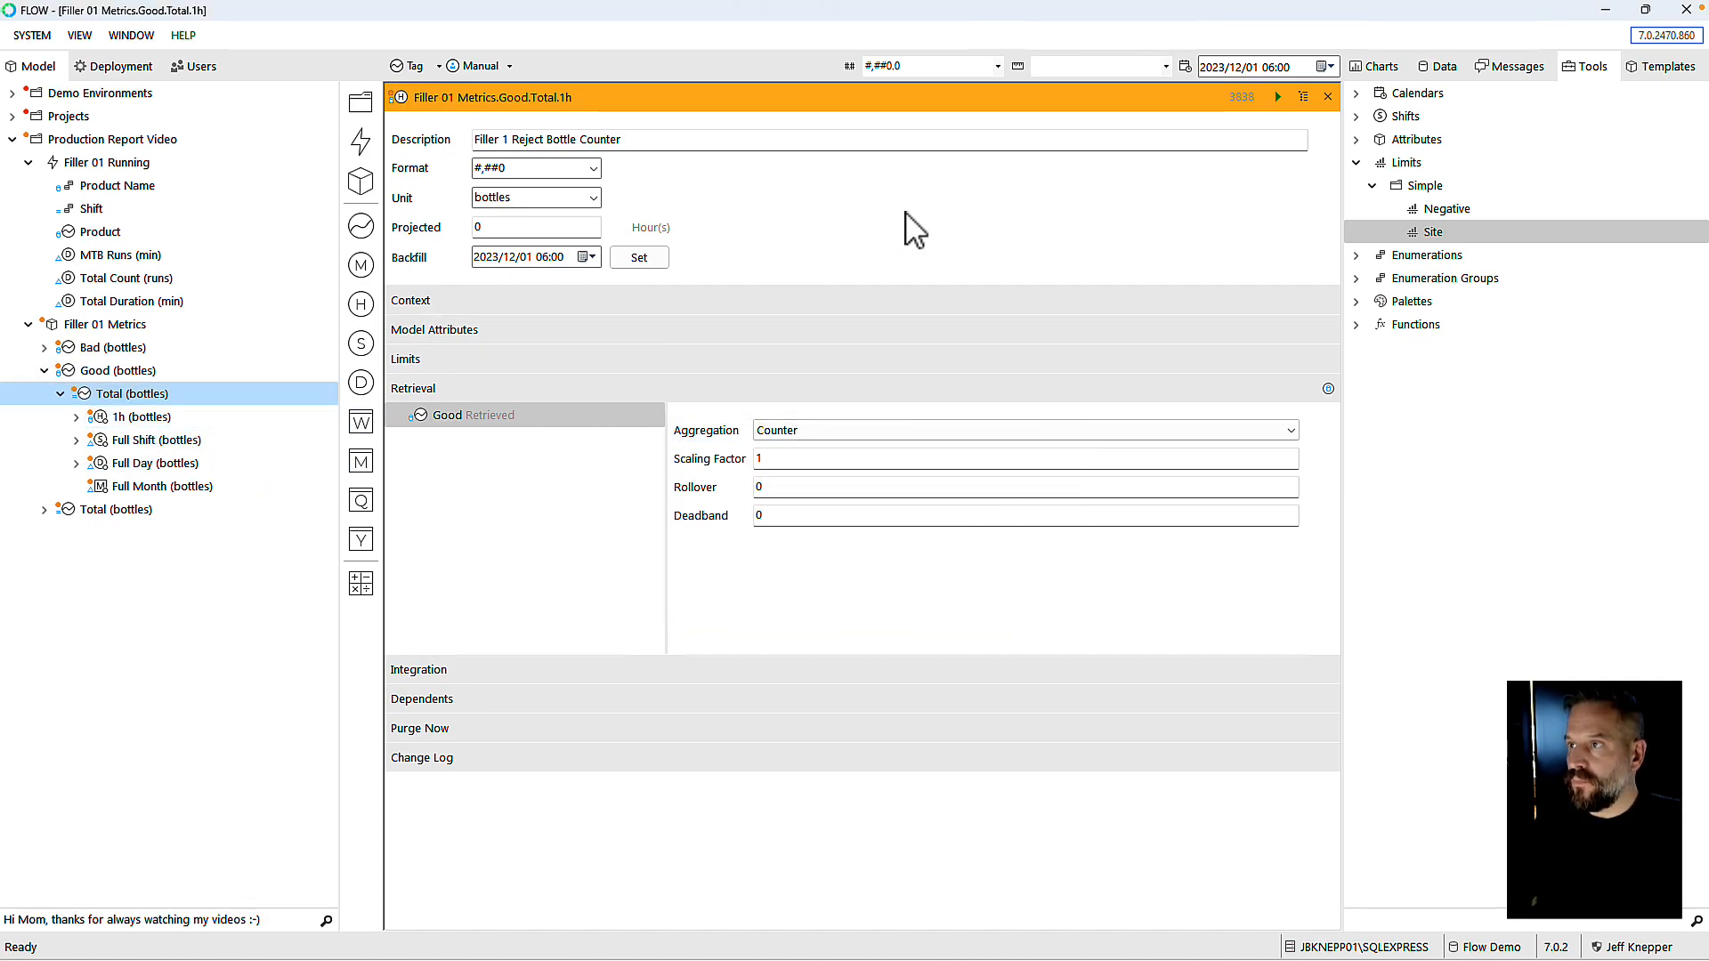
Step: Move the 1h, Full Shift, Full Day and Full Month measures directly under Good and delete Good's emptied Total measure
{"action": "left_click", "coordinate": [1327, 96]}
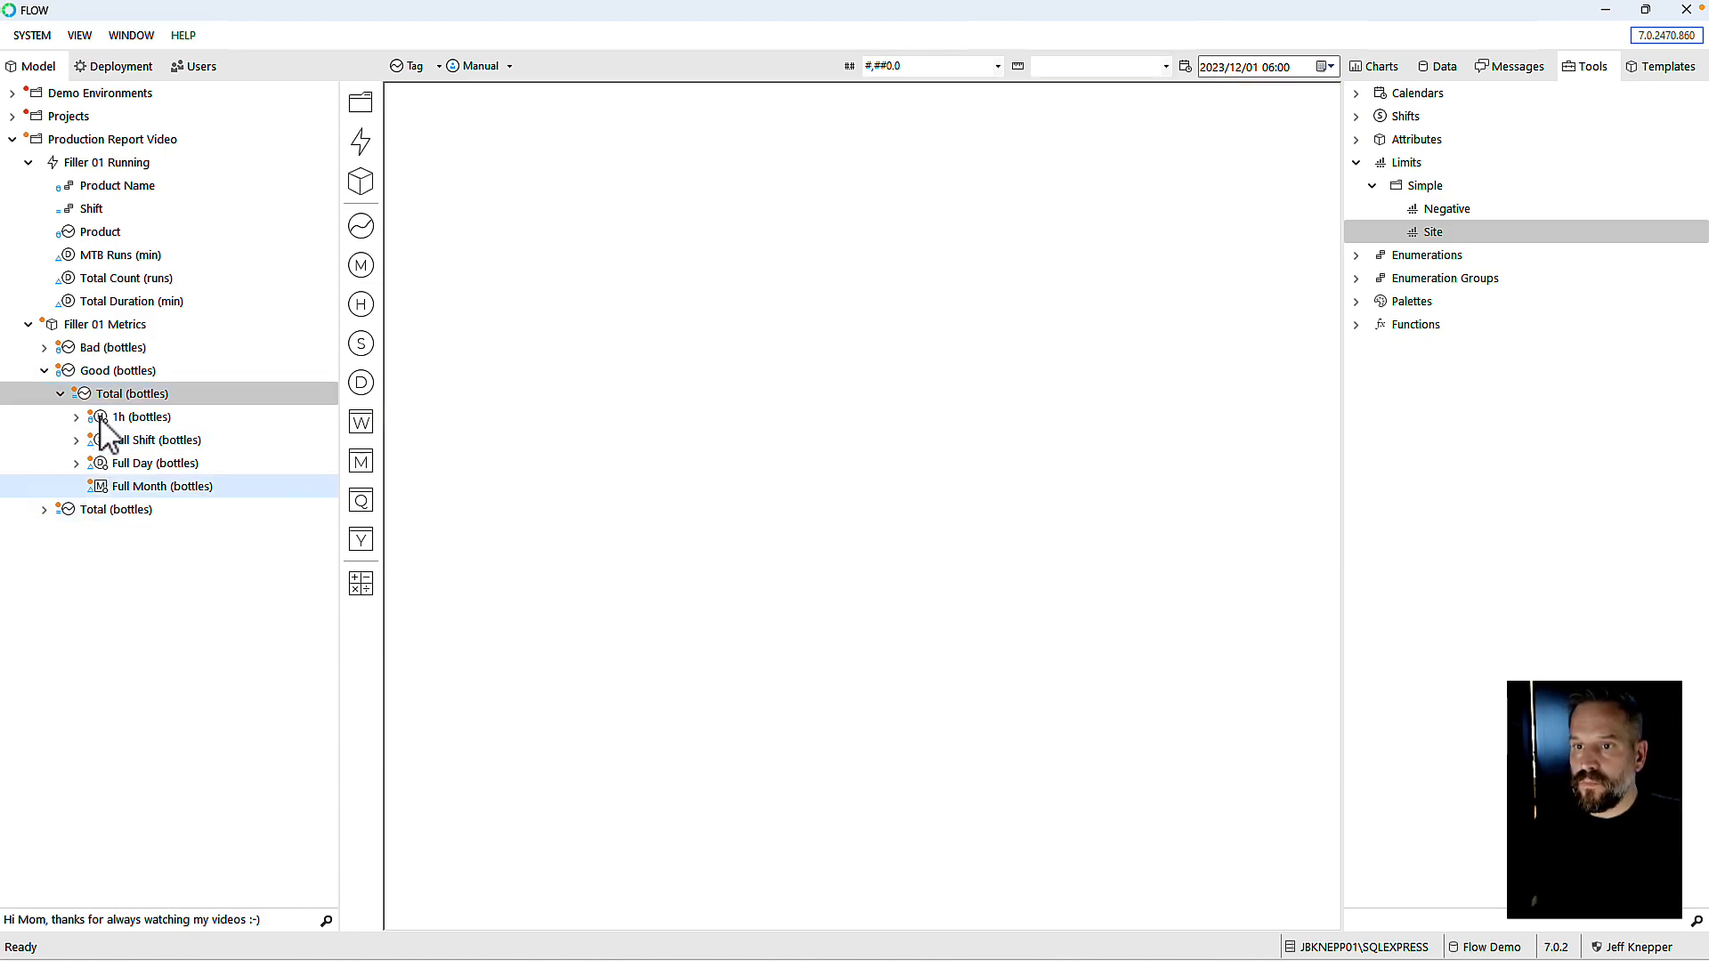
{"action": "left_click", "coordinate": [67, 372]}
{"action": "left_click_drag", "start_coordinate": [64, 372], "coordinate": [87, 411]}
{"action": "mouse_move", "coordinate": [102, 419]}
{"action": "left_mouse_down"}
{"action": "mouse_move", "coordinate": [69, 373]}
{"action": "mouse_move", "coordinate": [78, 395]}
{"action": "left_mouse_up"}
{"action": "right_click", "coordinate": [87, 396]}
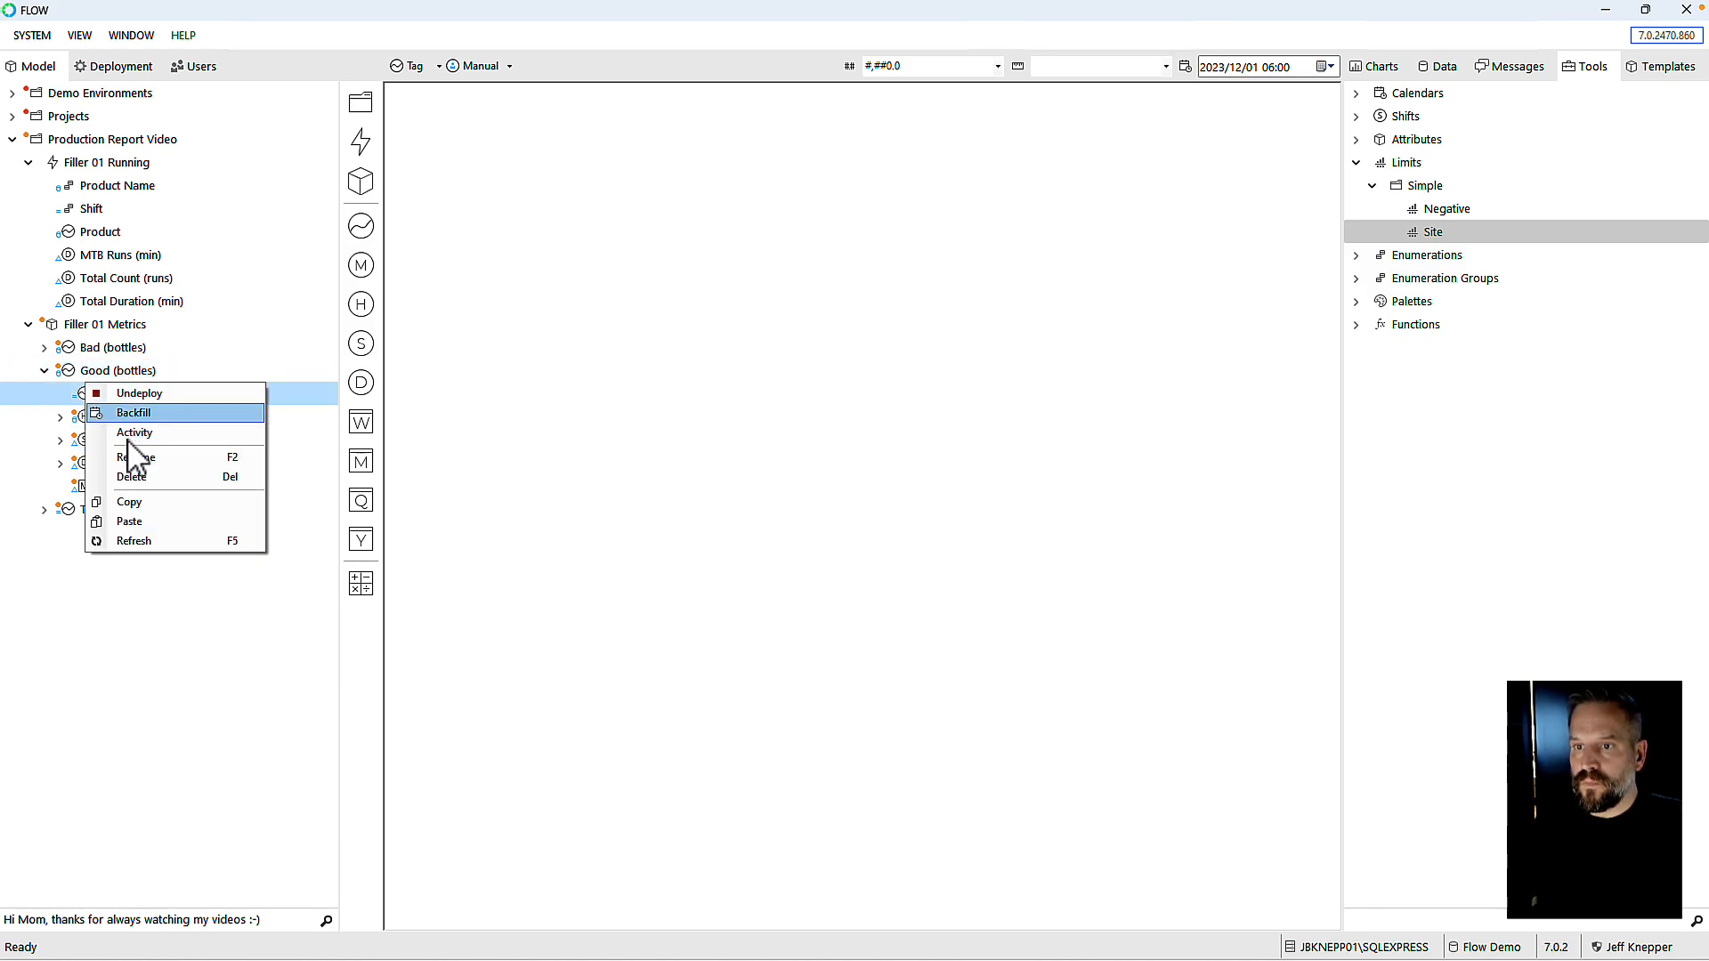
{"action": "left_click", "coordinate": [133, 477]}
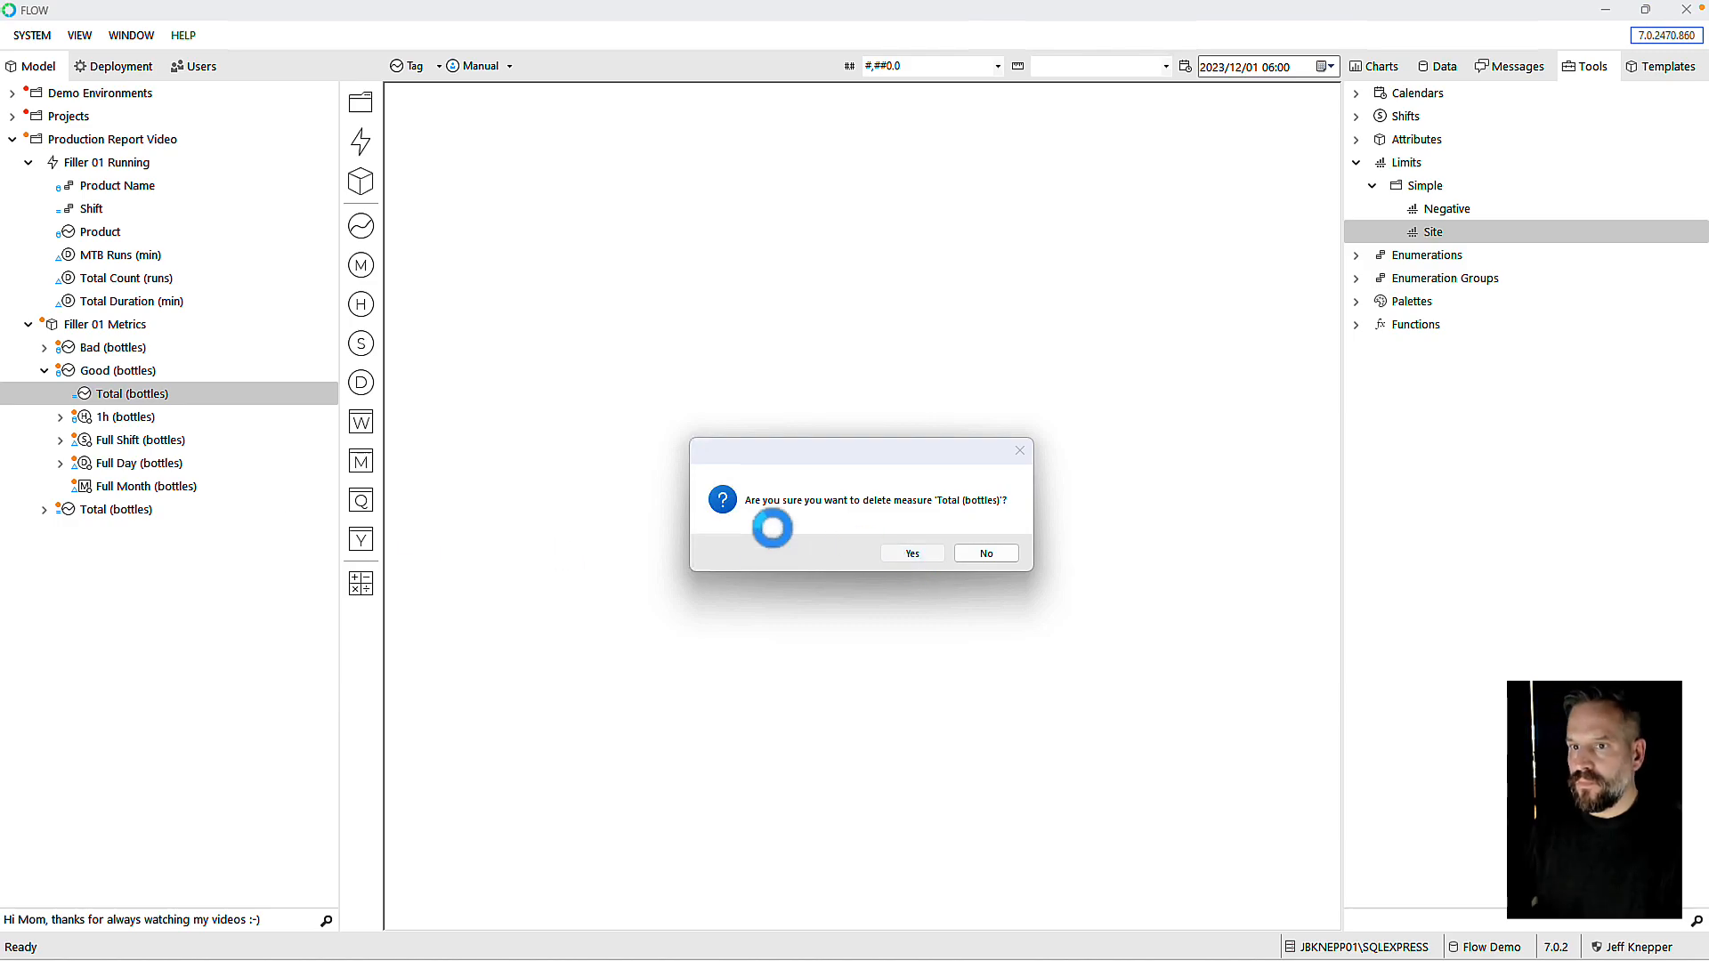
{"action": "left_click", "coordinate": [912, 553]}
{"action": "left_click", "coordinate": [46, 371]}
Step: Remove the Total calculation from the retrieval sources of the 1h measure under Bad's pasted Total
{"action": "left_click", "coordinate": [44, 347]}
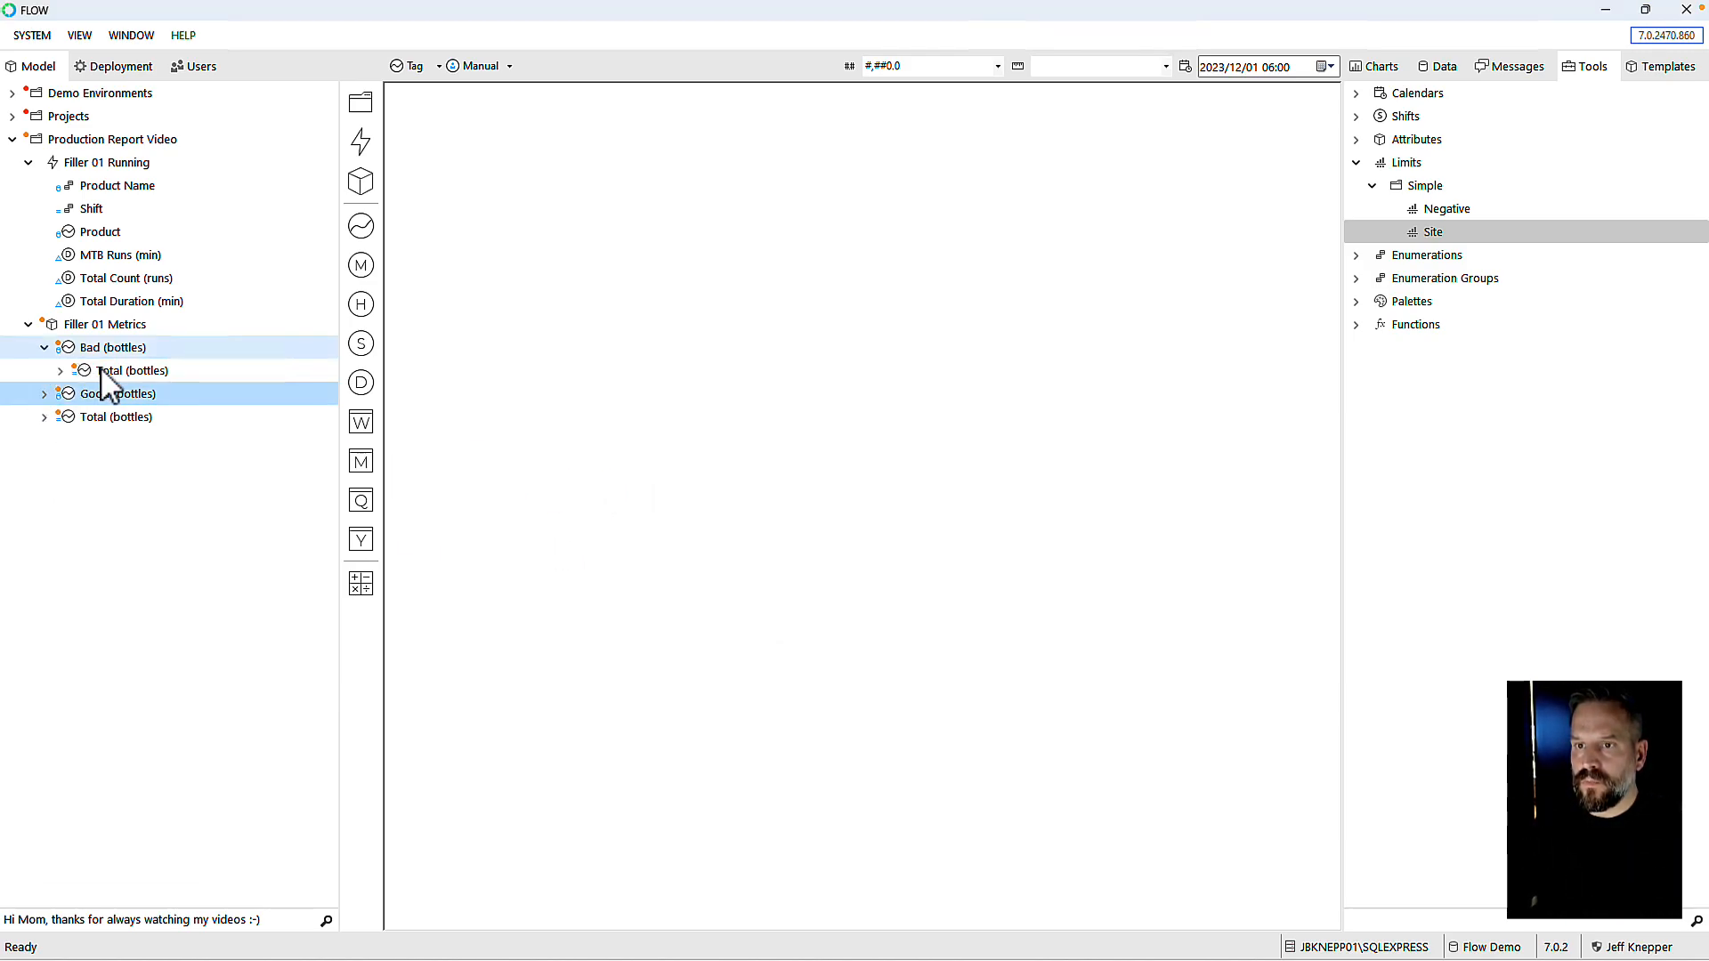
{"action": "left_click", "coordinate": [60, 370]}
{"action": "double_click", "coordinate": [98, 396]}
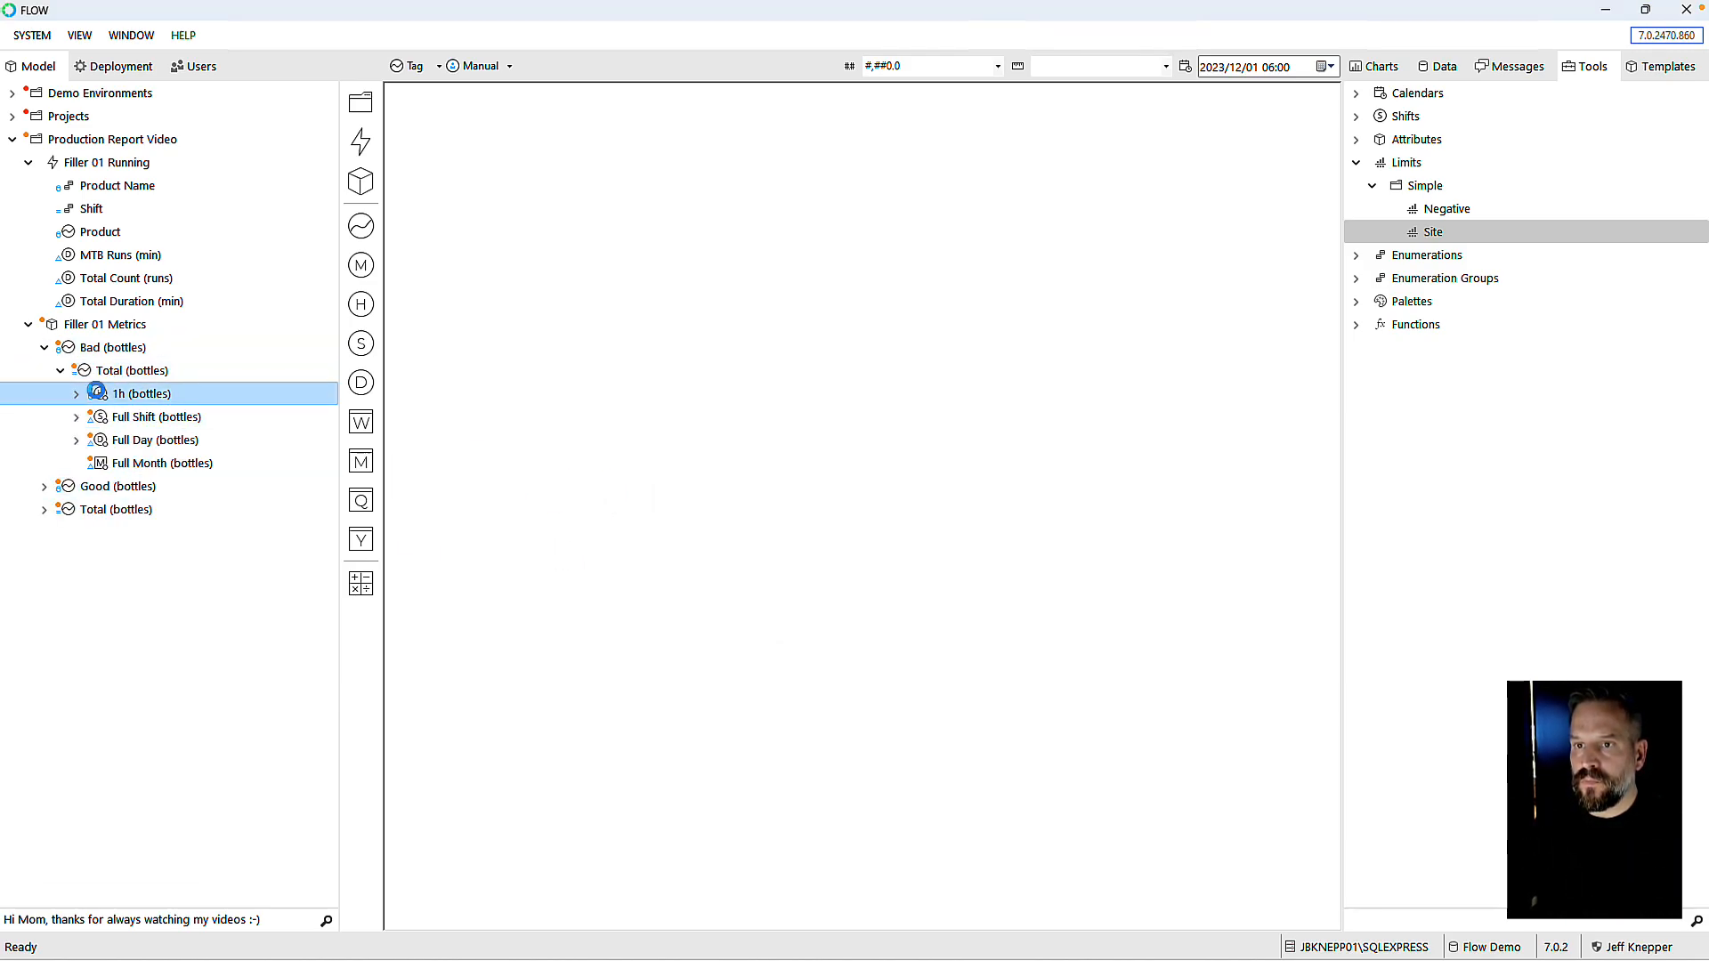
{"action": "right_click", "coordinate": [544, 419]}
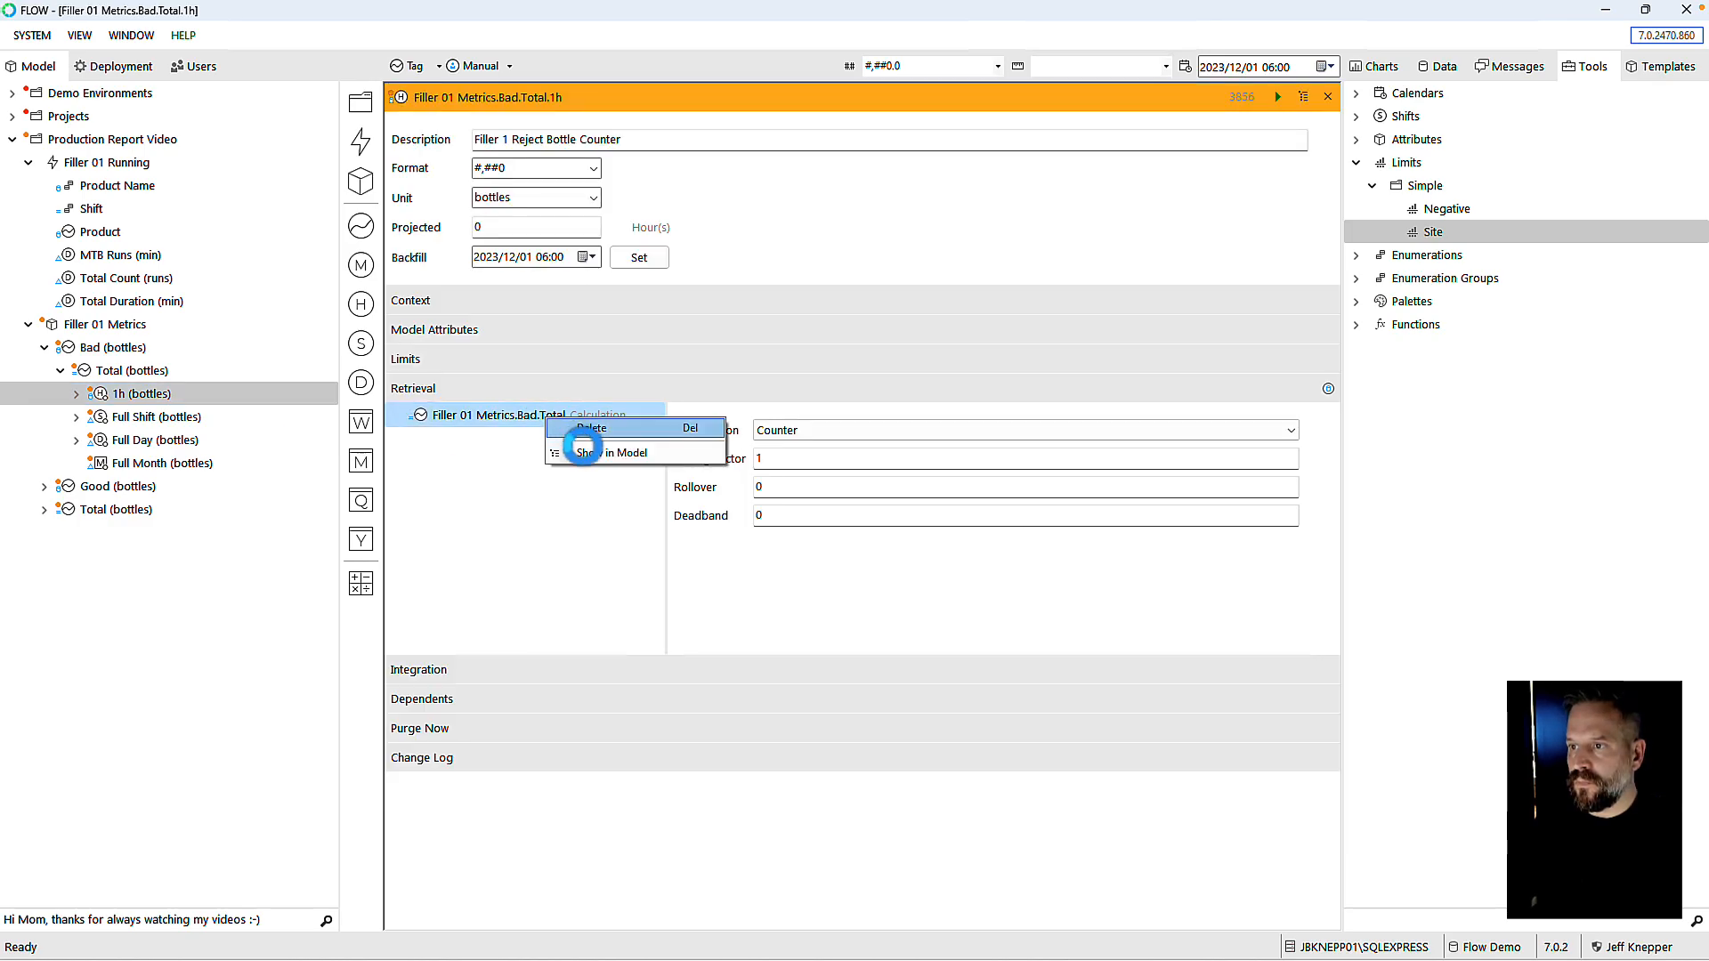
{"action": "left_click", "coordinate": [591, 432]}
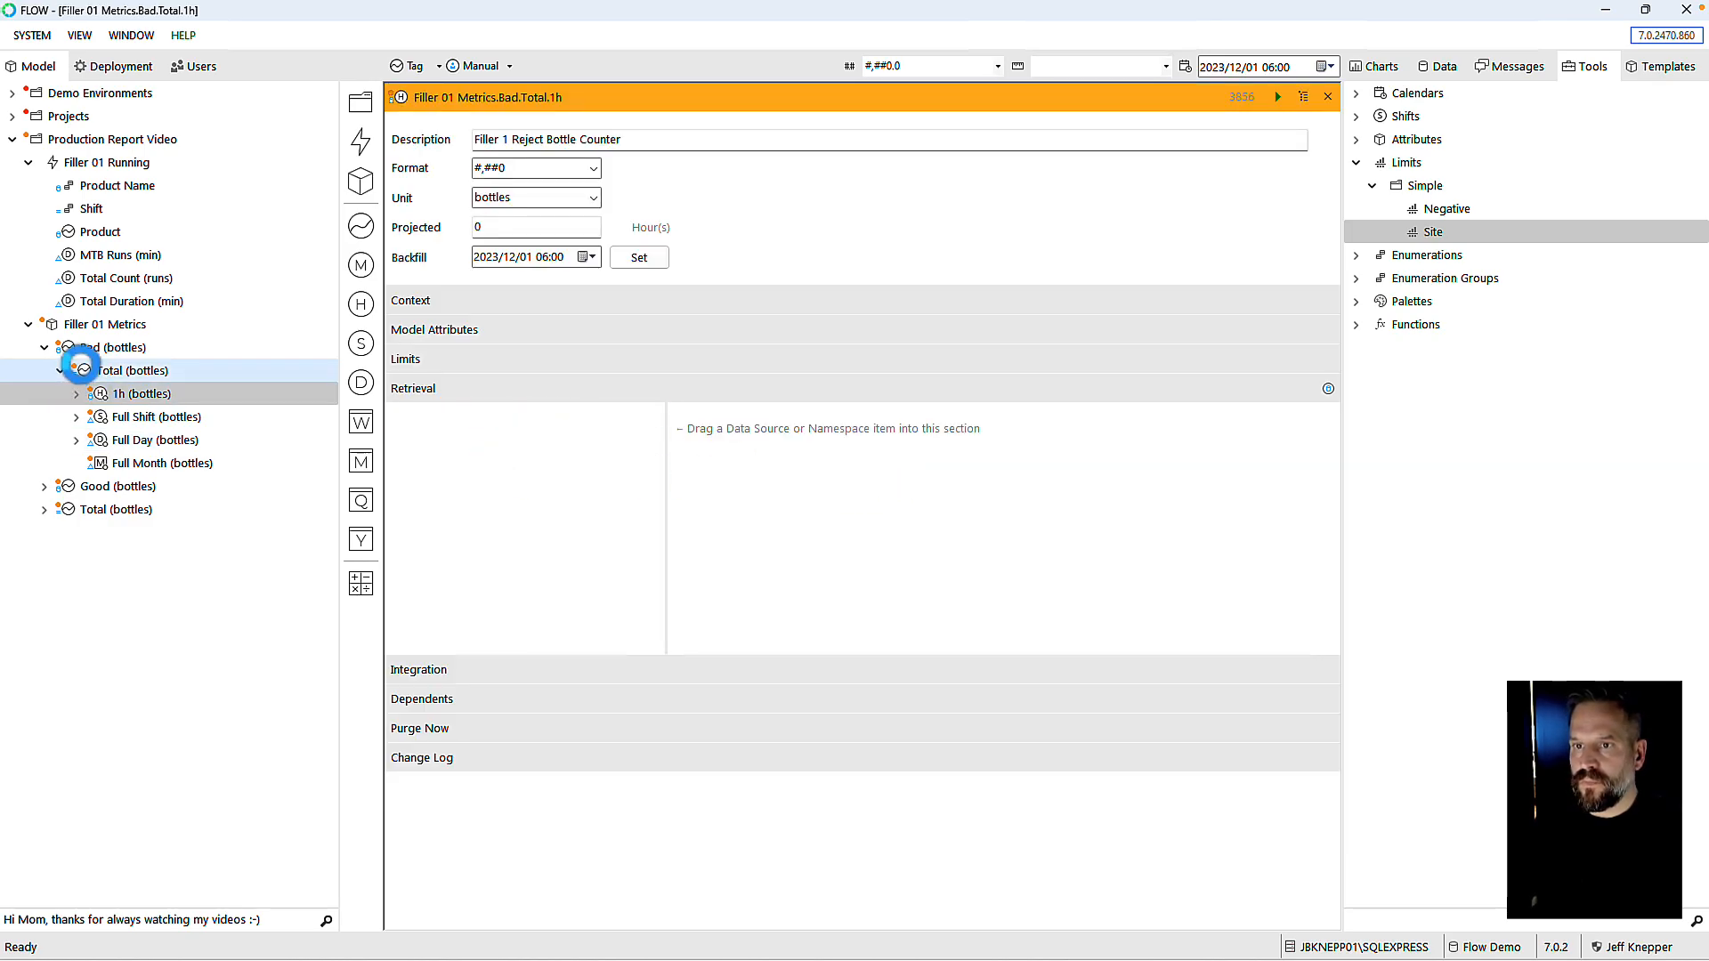
Step: Add Bad as the 1h measure's retrieval source and set its aggregation to Counter
{"action": "left_click_drag", "start_coordinate": [67, 342], "coordinate": [503, 472]}
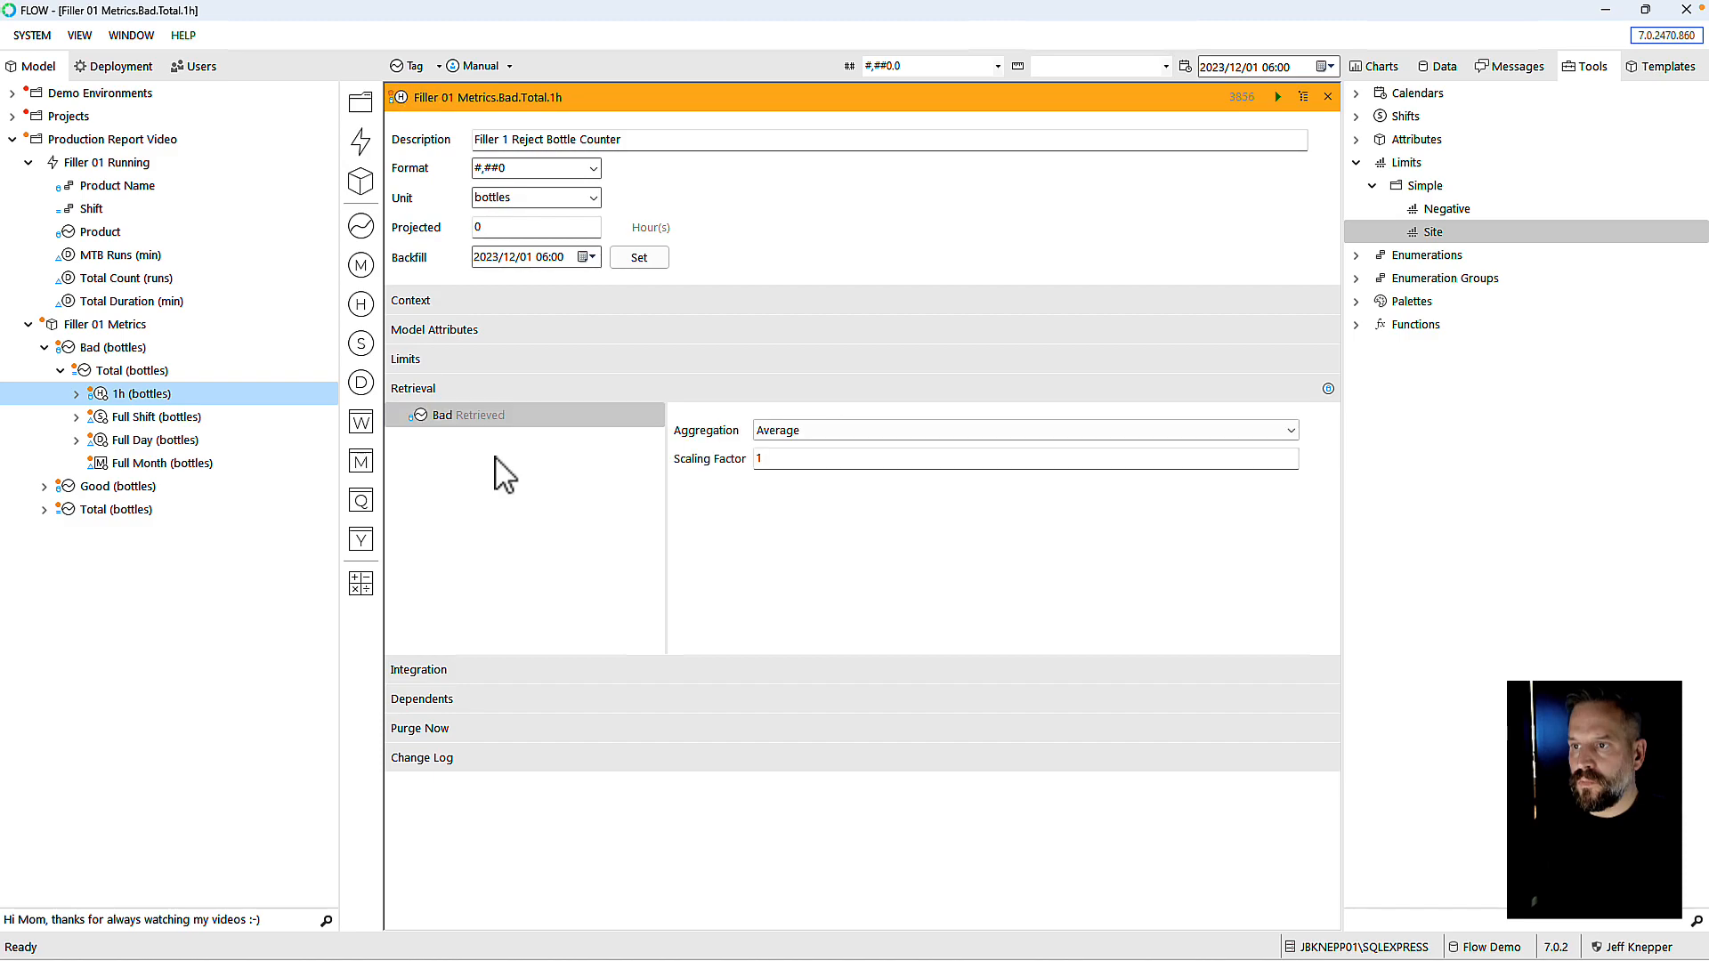
{"action": "left_click", "coordinate": [817, 432]}
{"action": "left_click", "coordinate": [813, 521]}
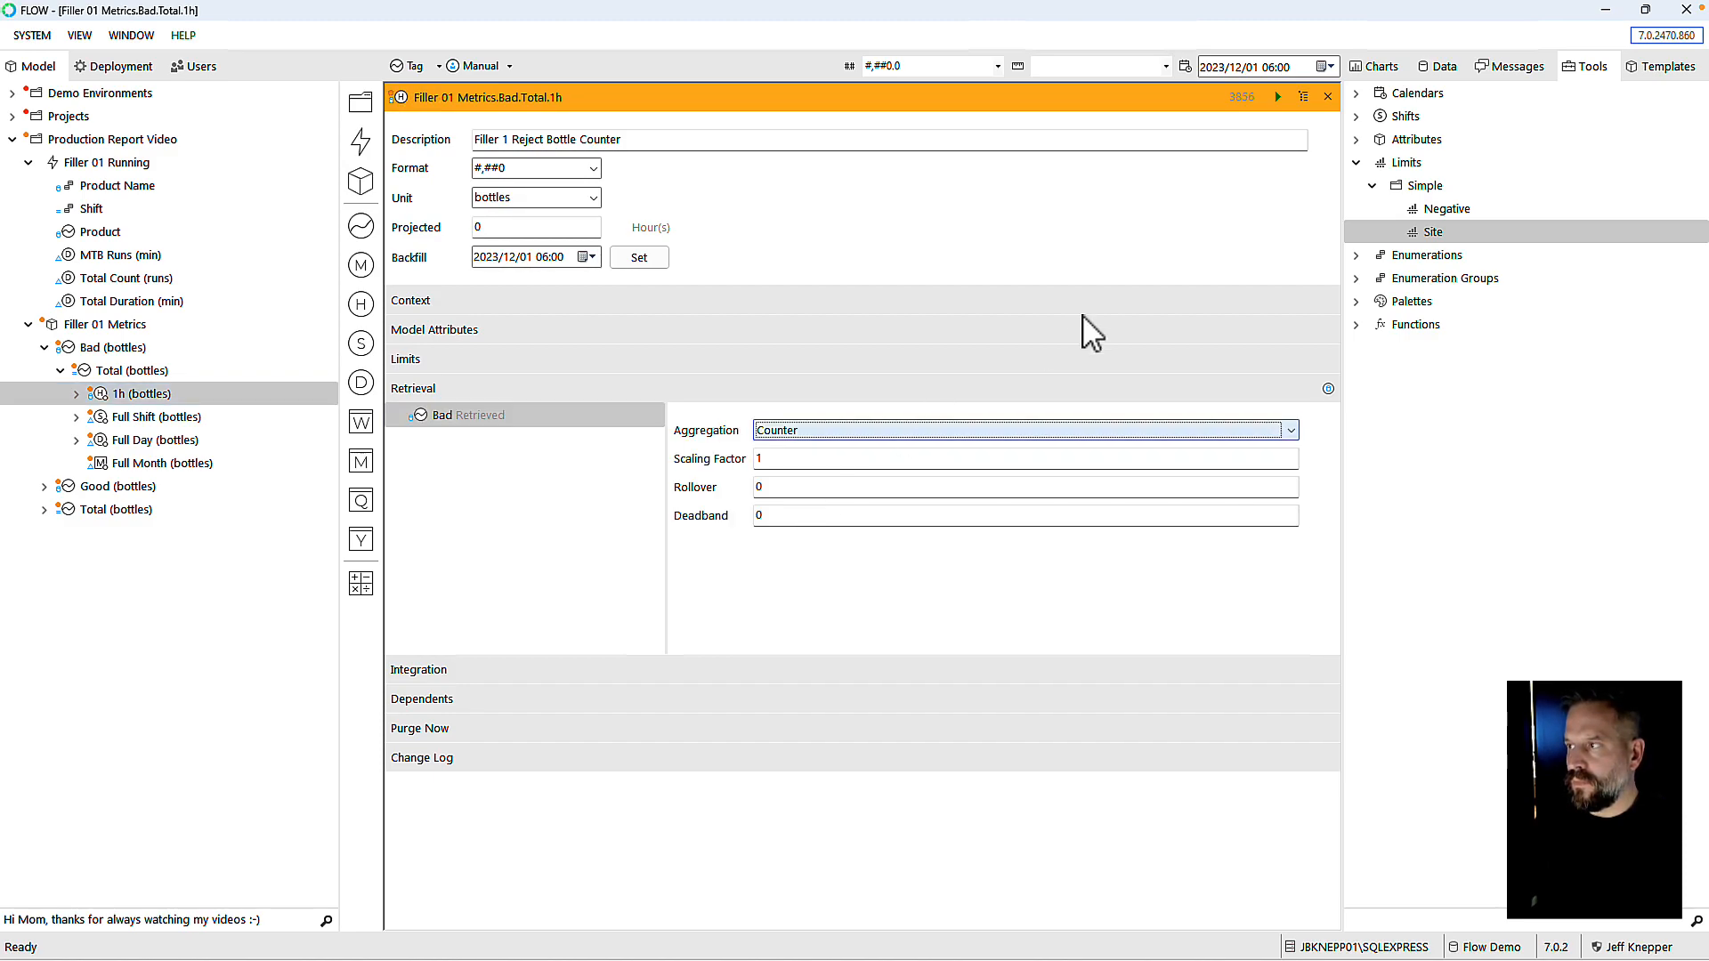
{"action": "left_click", "coordinate": [1328, 97]}
Step: Move the 1h, Full Shift, Full Day and Full Month measures directly under Bad and delete Bad's emptied Total measure
{"action": "left_click", "coordinate": [102, 397]}
{"action": "left_click_drag", "start_coordinate": [100, 399], "coordinate": [83, 358]}
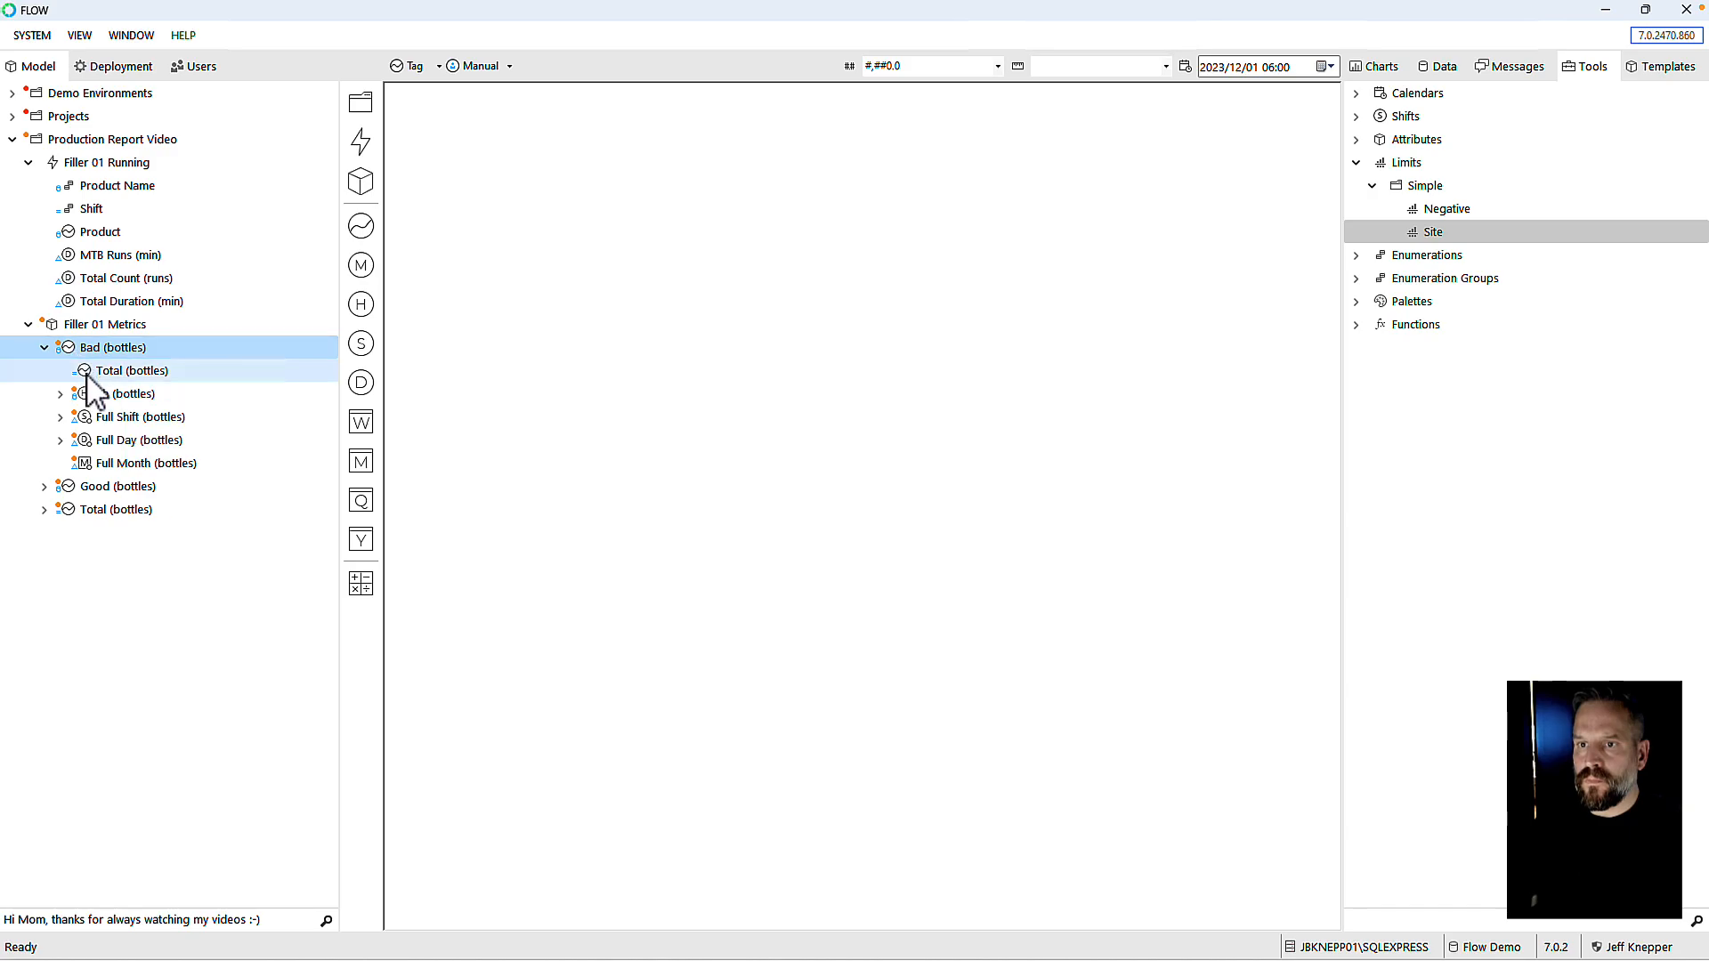
{"action": "right_click", "coordinate": [88, 370]}
{"action": "left_click", "coordinate": [148, 462]}
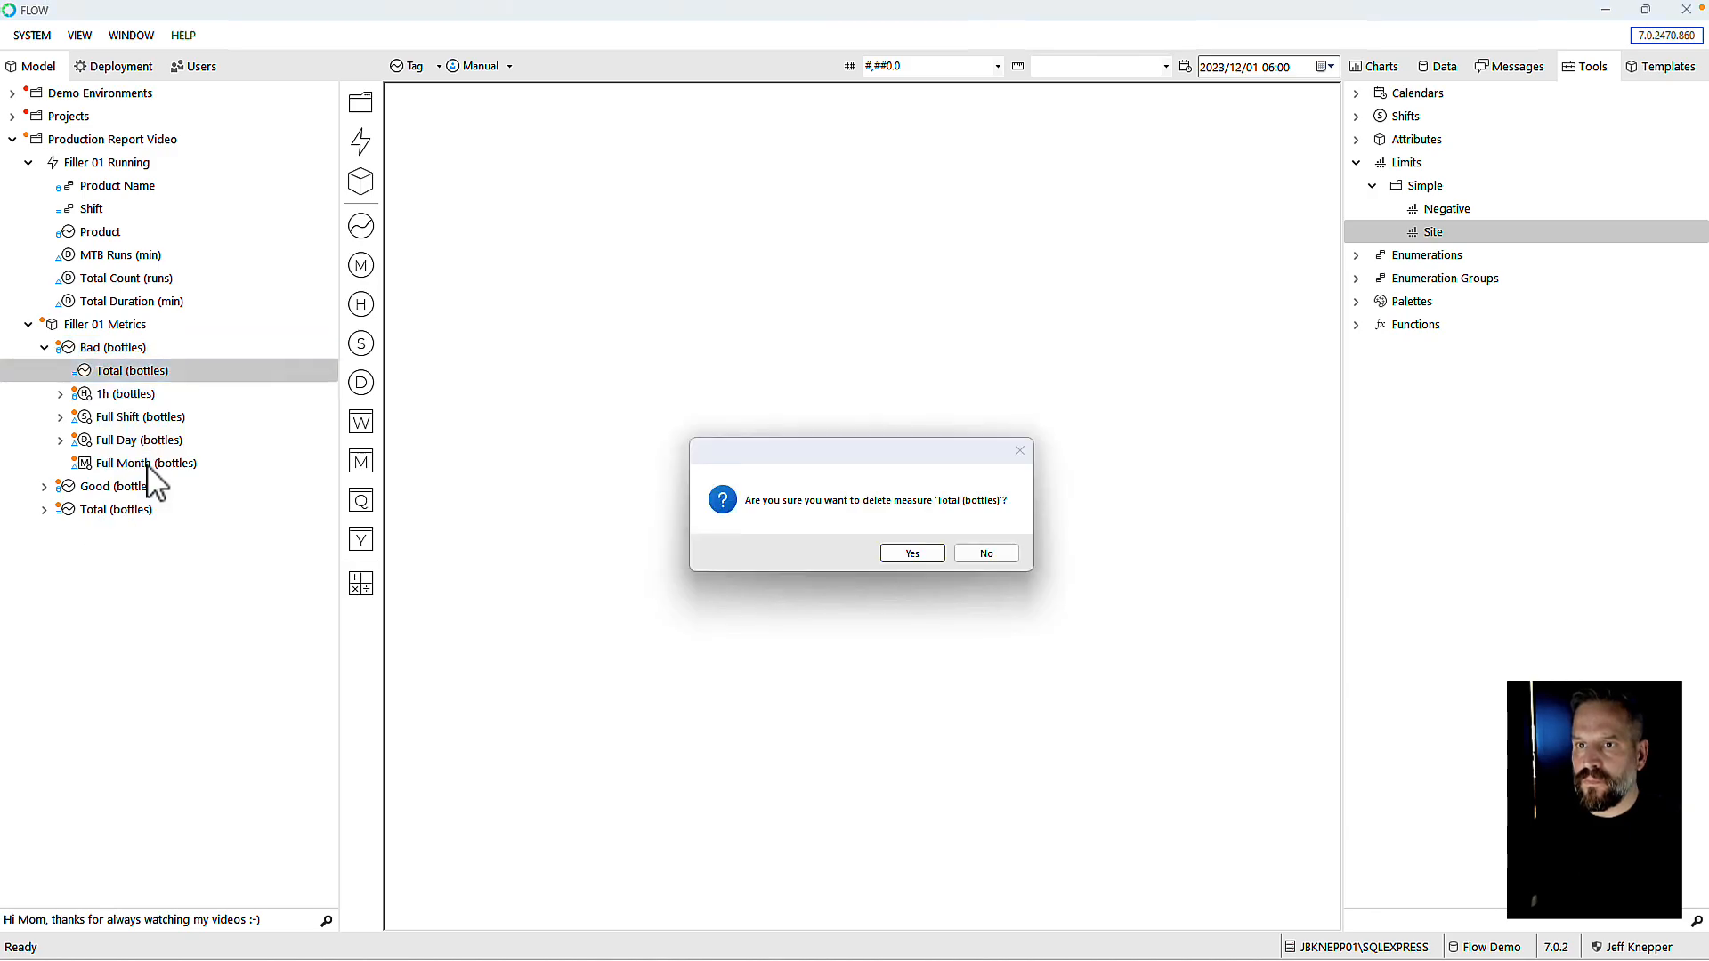
{"action": "left_click", "coordinate": [900, 556]}
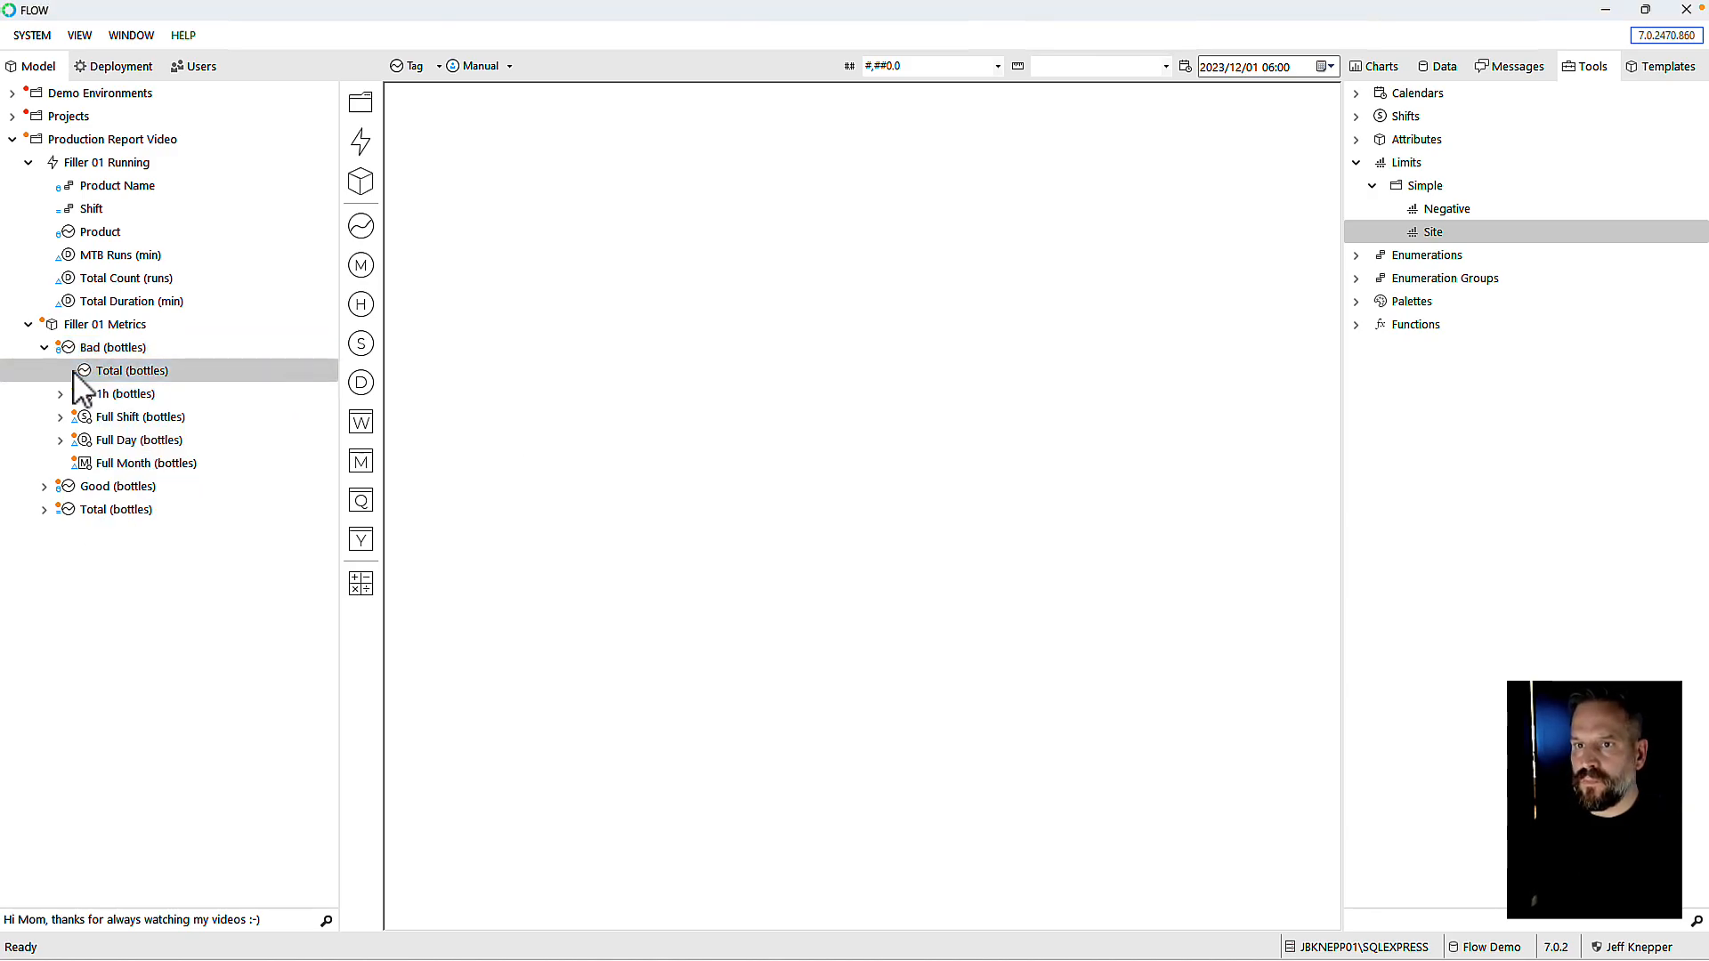
Step: Deploy the Filler 01 Metrics group with all its measures
{"action": "right_click", "coordinate": [51, 325]}
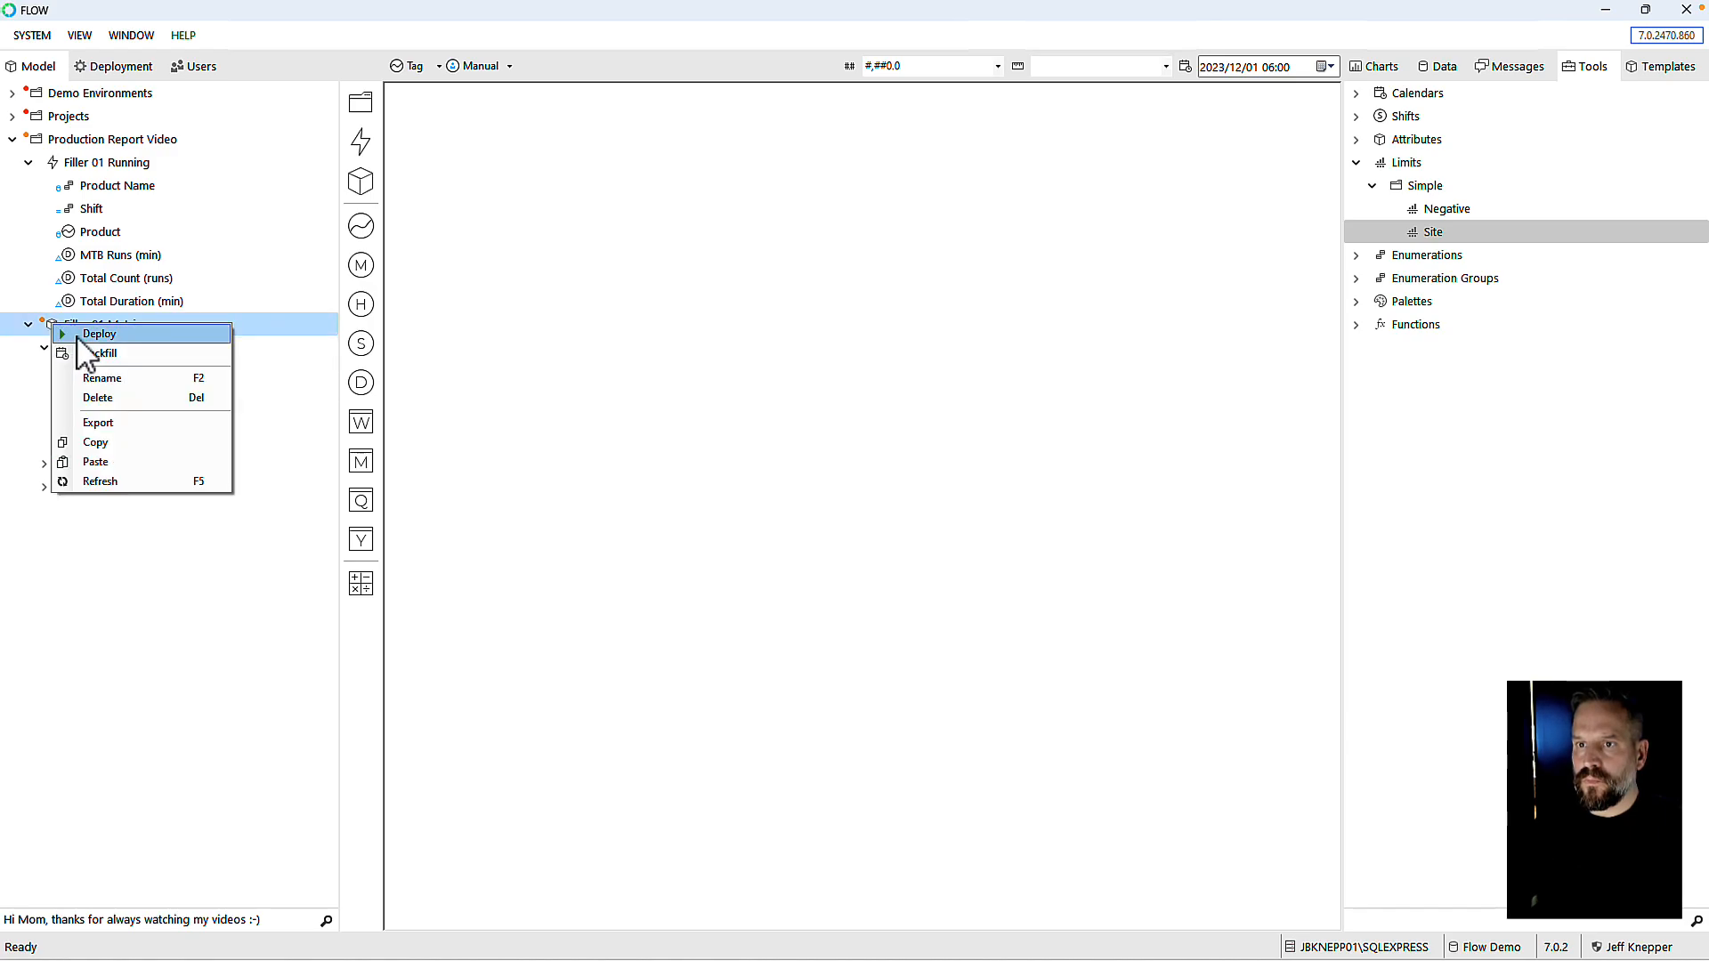
{"action": "left_click", "coordinate": [80, 336]}
{"action": "left_click", "coordinate": [898, 551]}
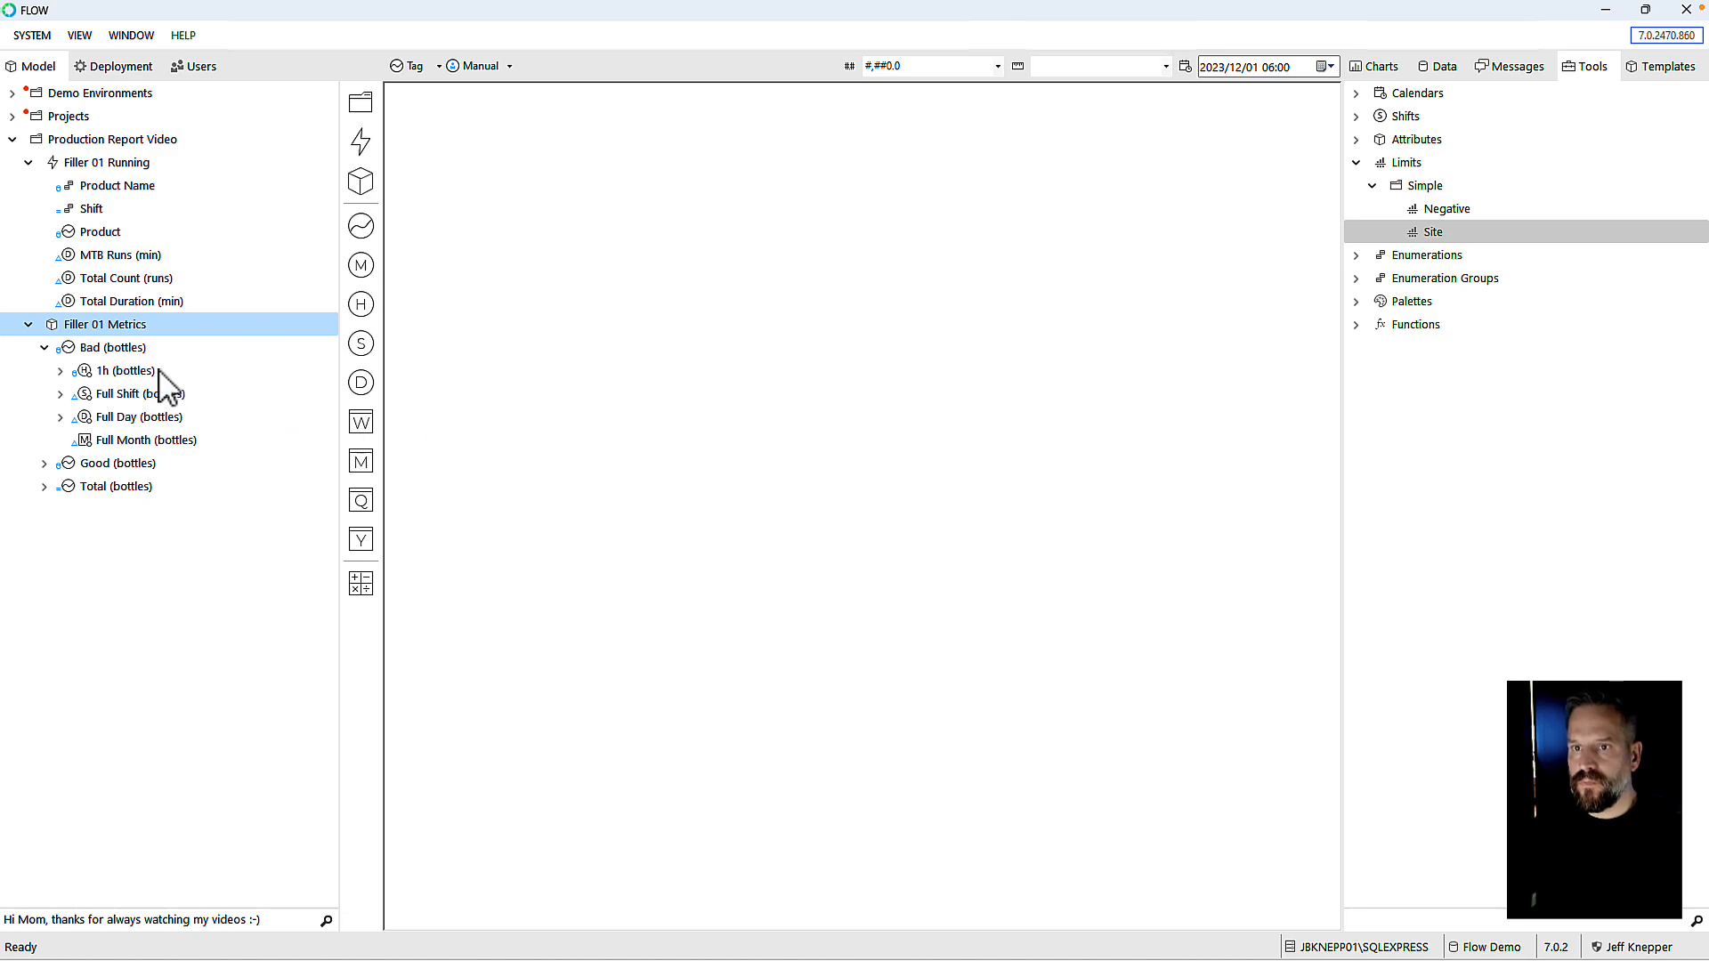
{"action": "left_click", "coordinate": [44, 347]}
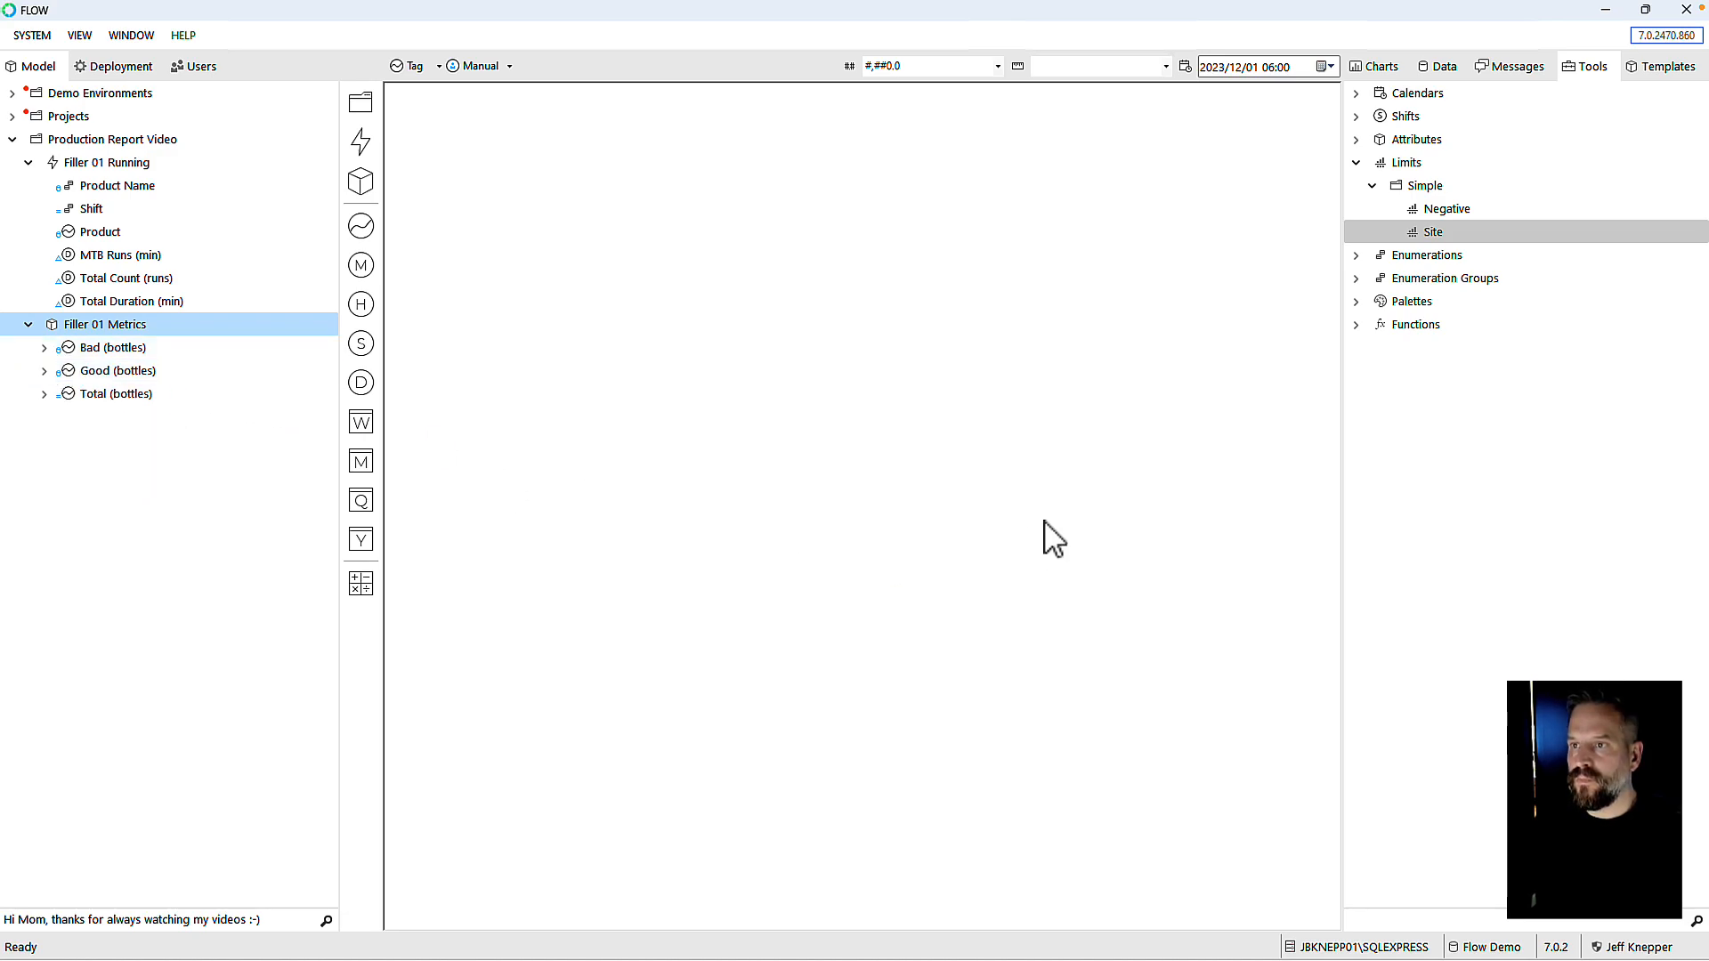
Step: Create a new charts folder named Production Report Video
{"action": "left_click", "coordinate": [1378, 69]}
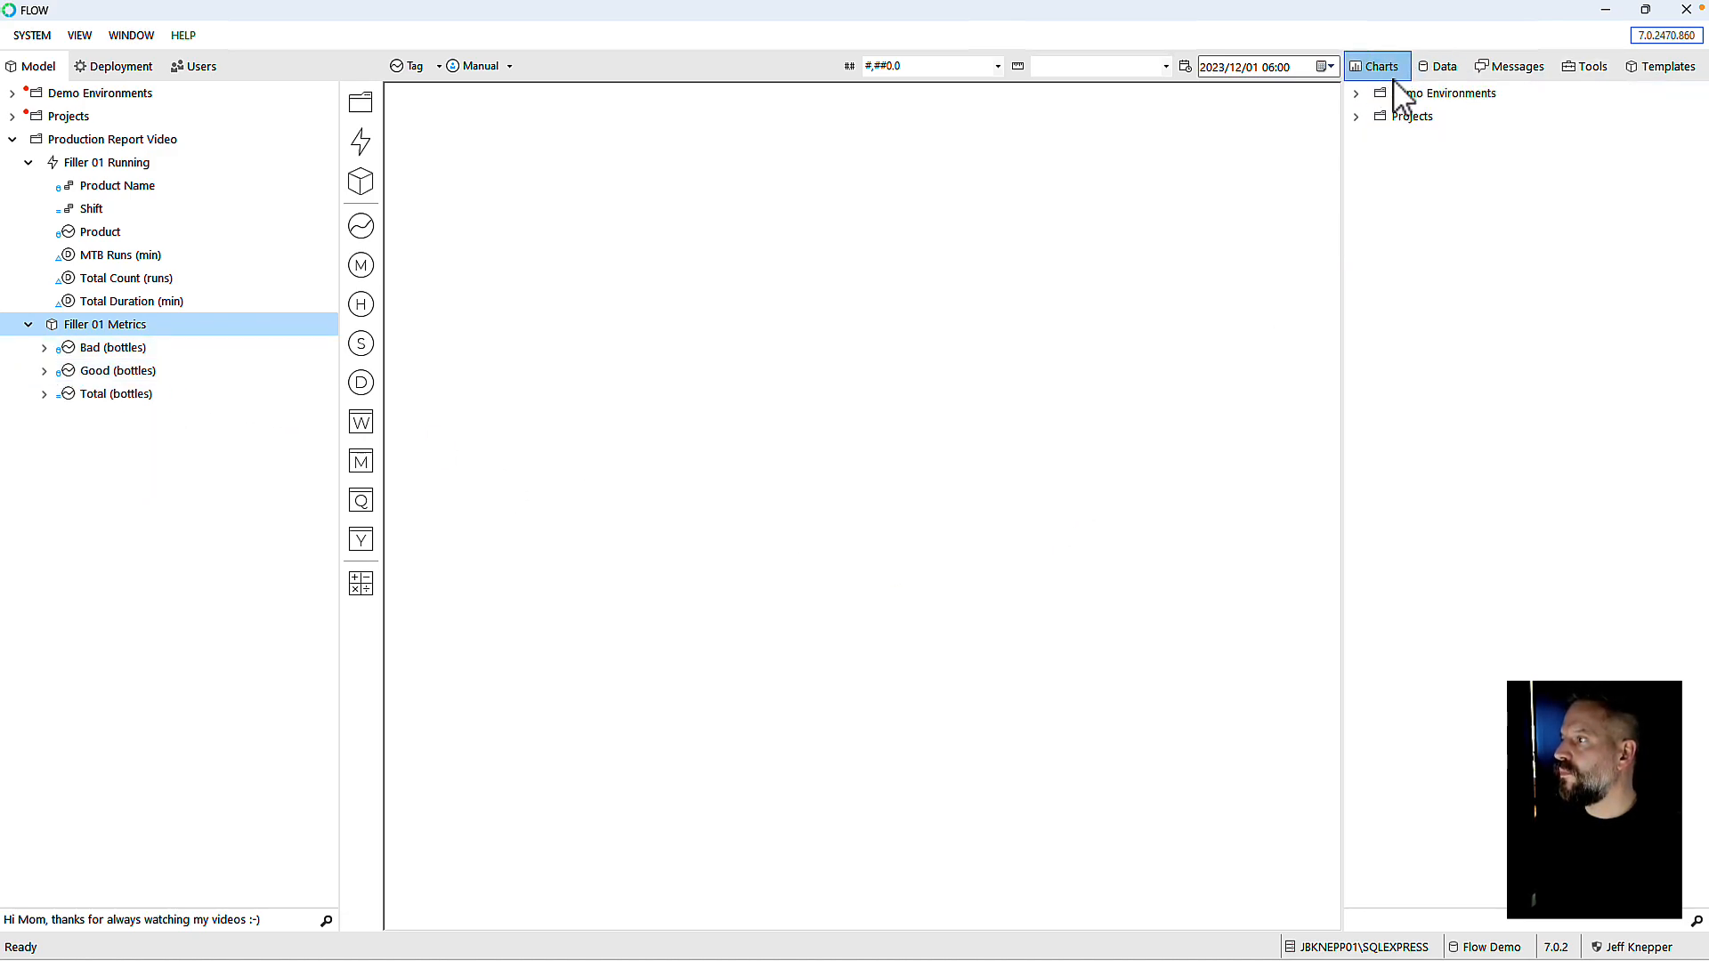
{"action": "right_click", "coordinate": [1371, 162]}
{"action": "mouse_move", "coordinate": [1410, 170]}
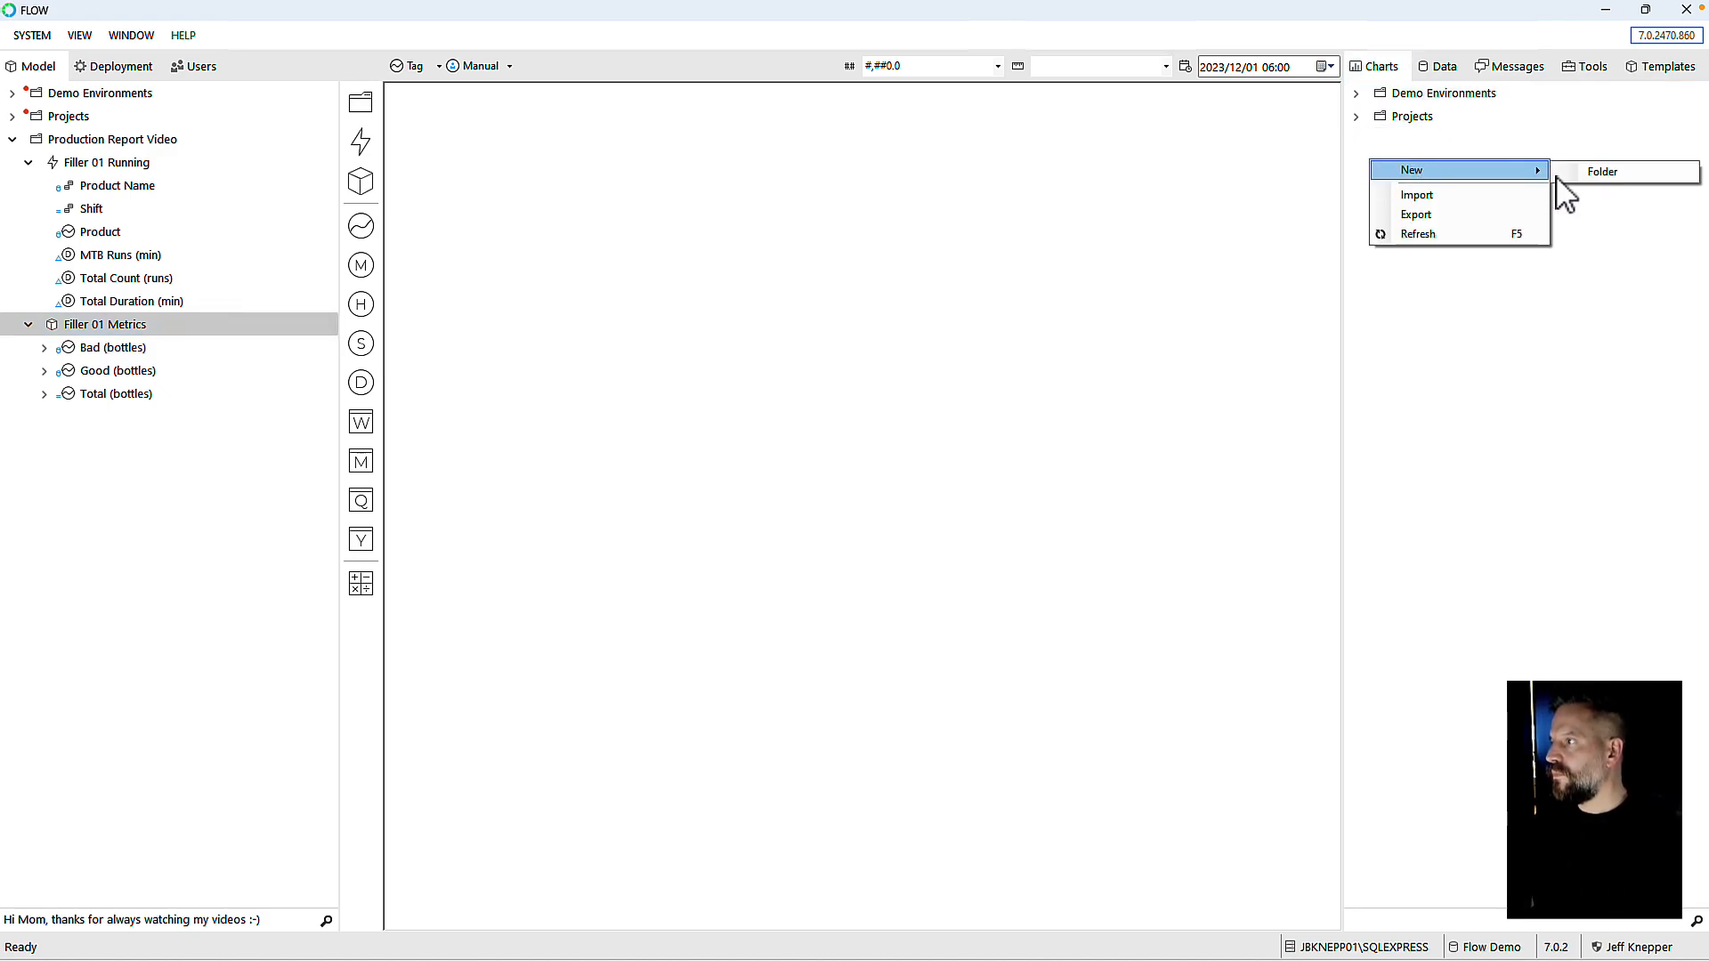
{"action": "left_click", "coordinate": [1597, 172]}
{"action": "type", "text": "Production Report Video"}
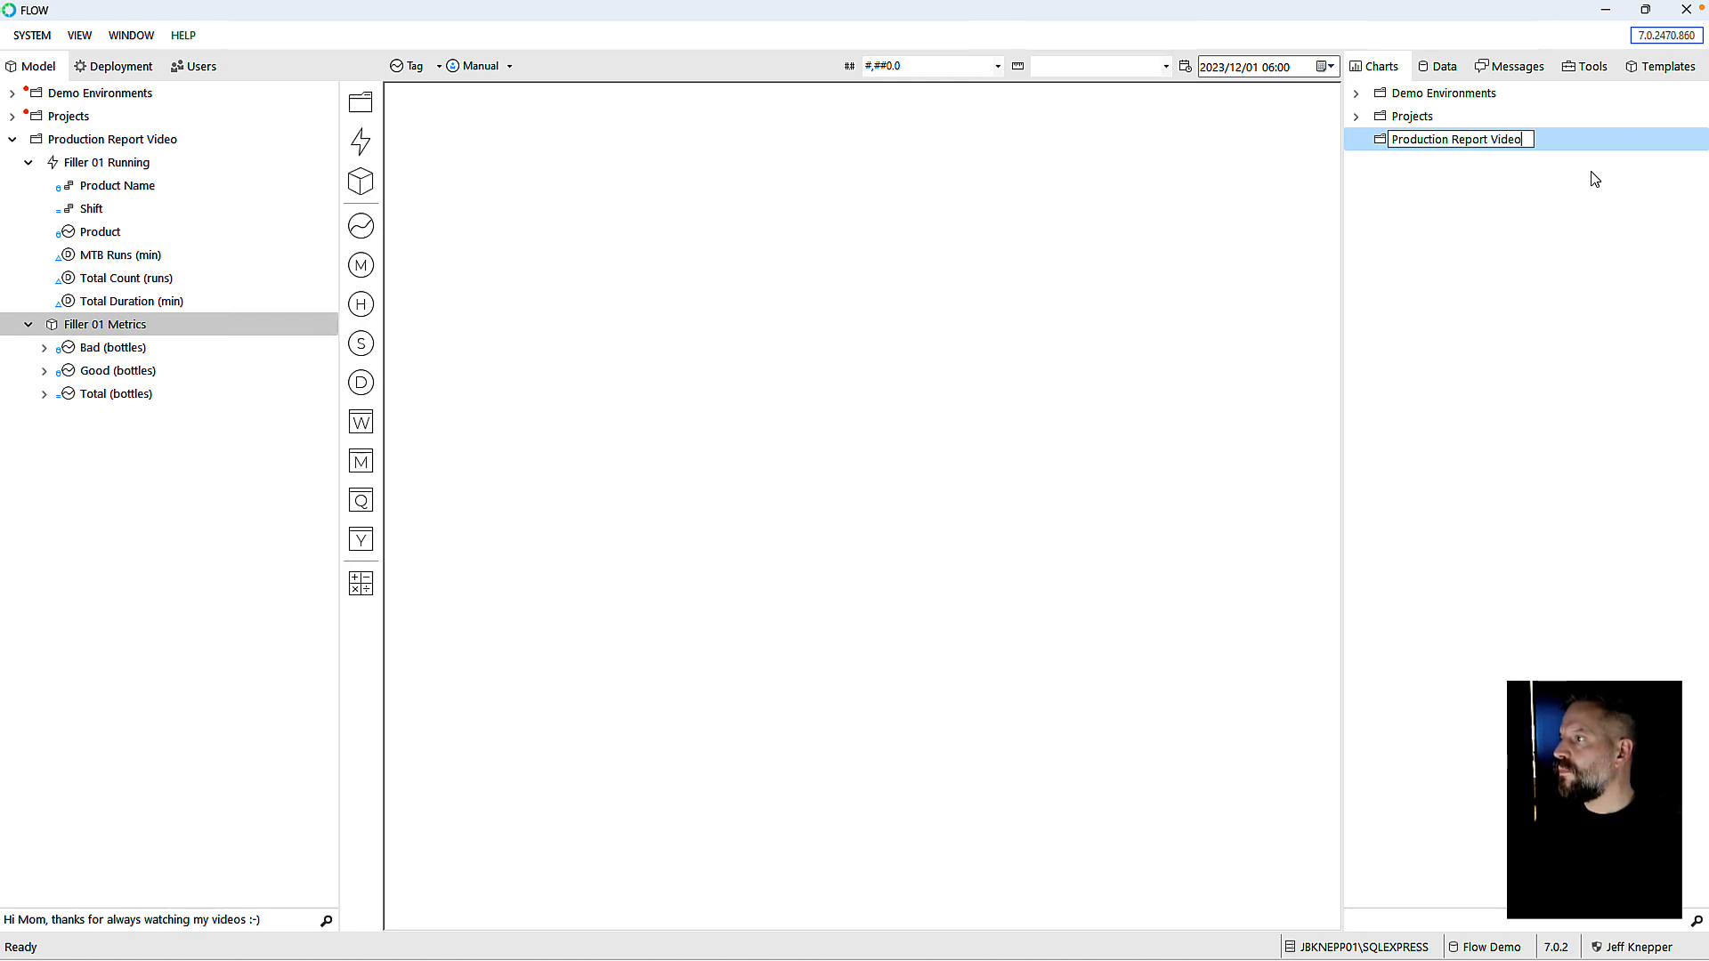
{"action": "key", "text": "Return"}
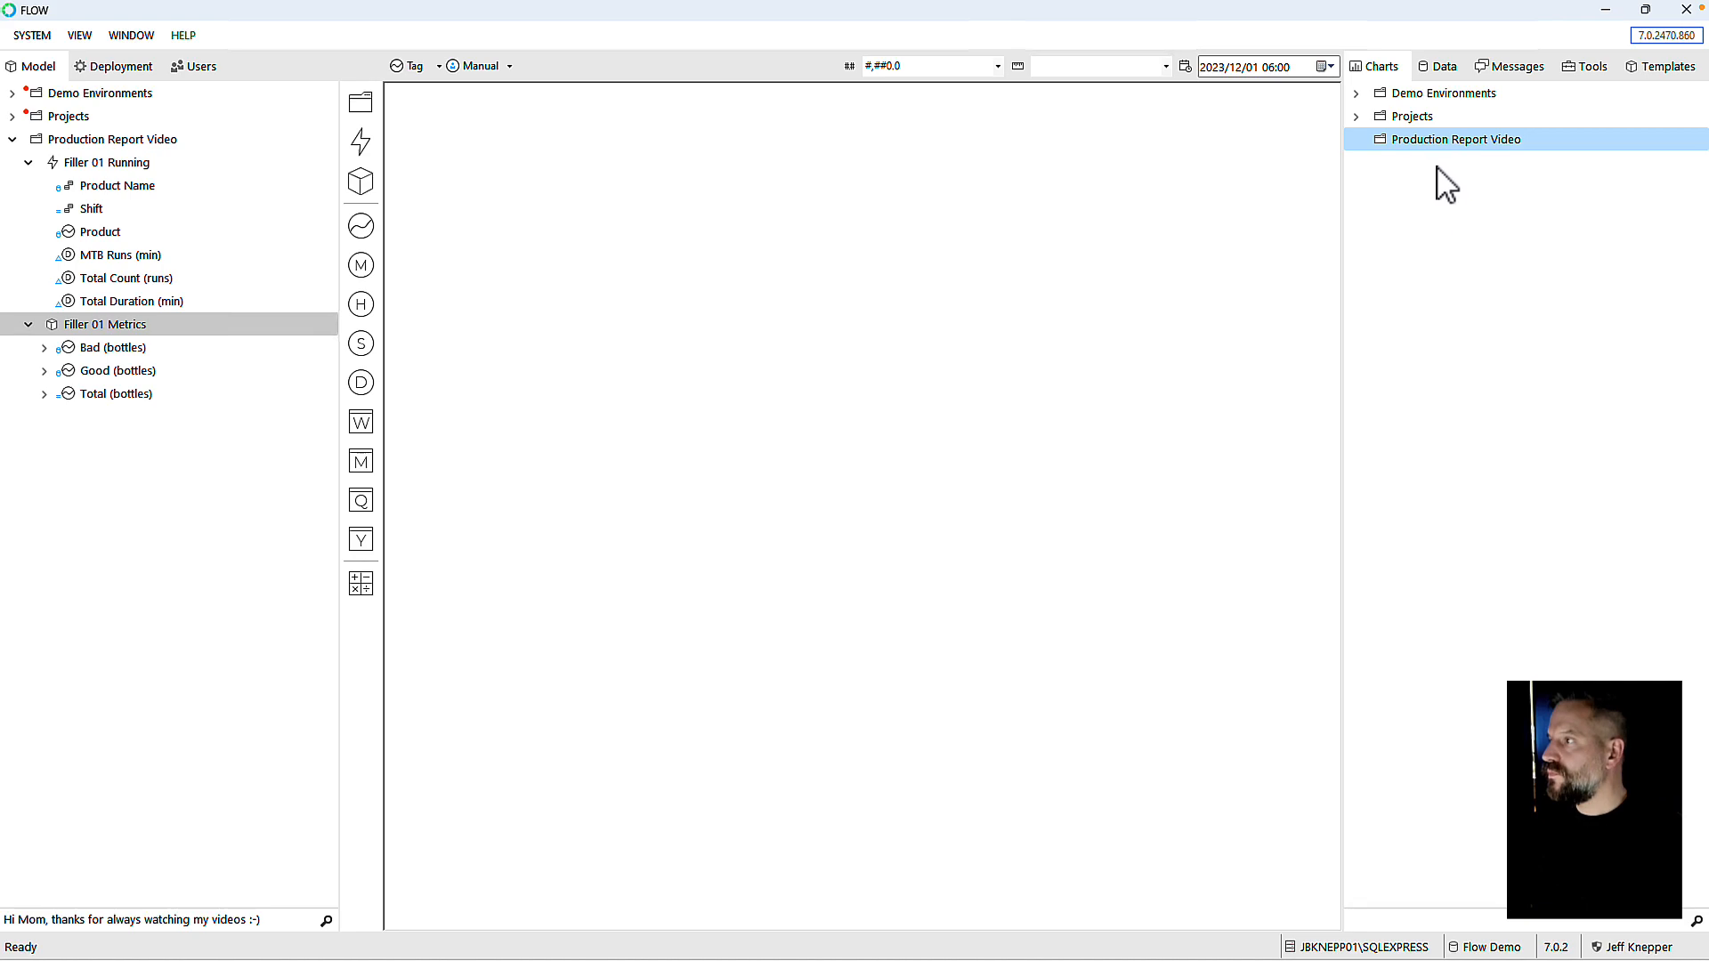
Step: Create a dashboard named Daily Report in the Production Report Video charts folder and open it for editing
{"action": "right_click", "coordinate": [1446, 140]}
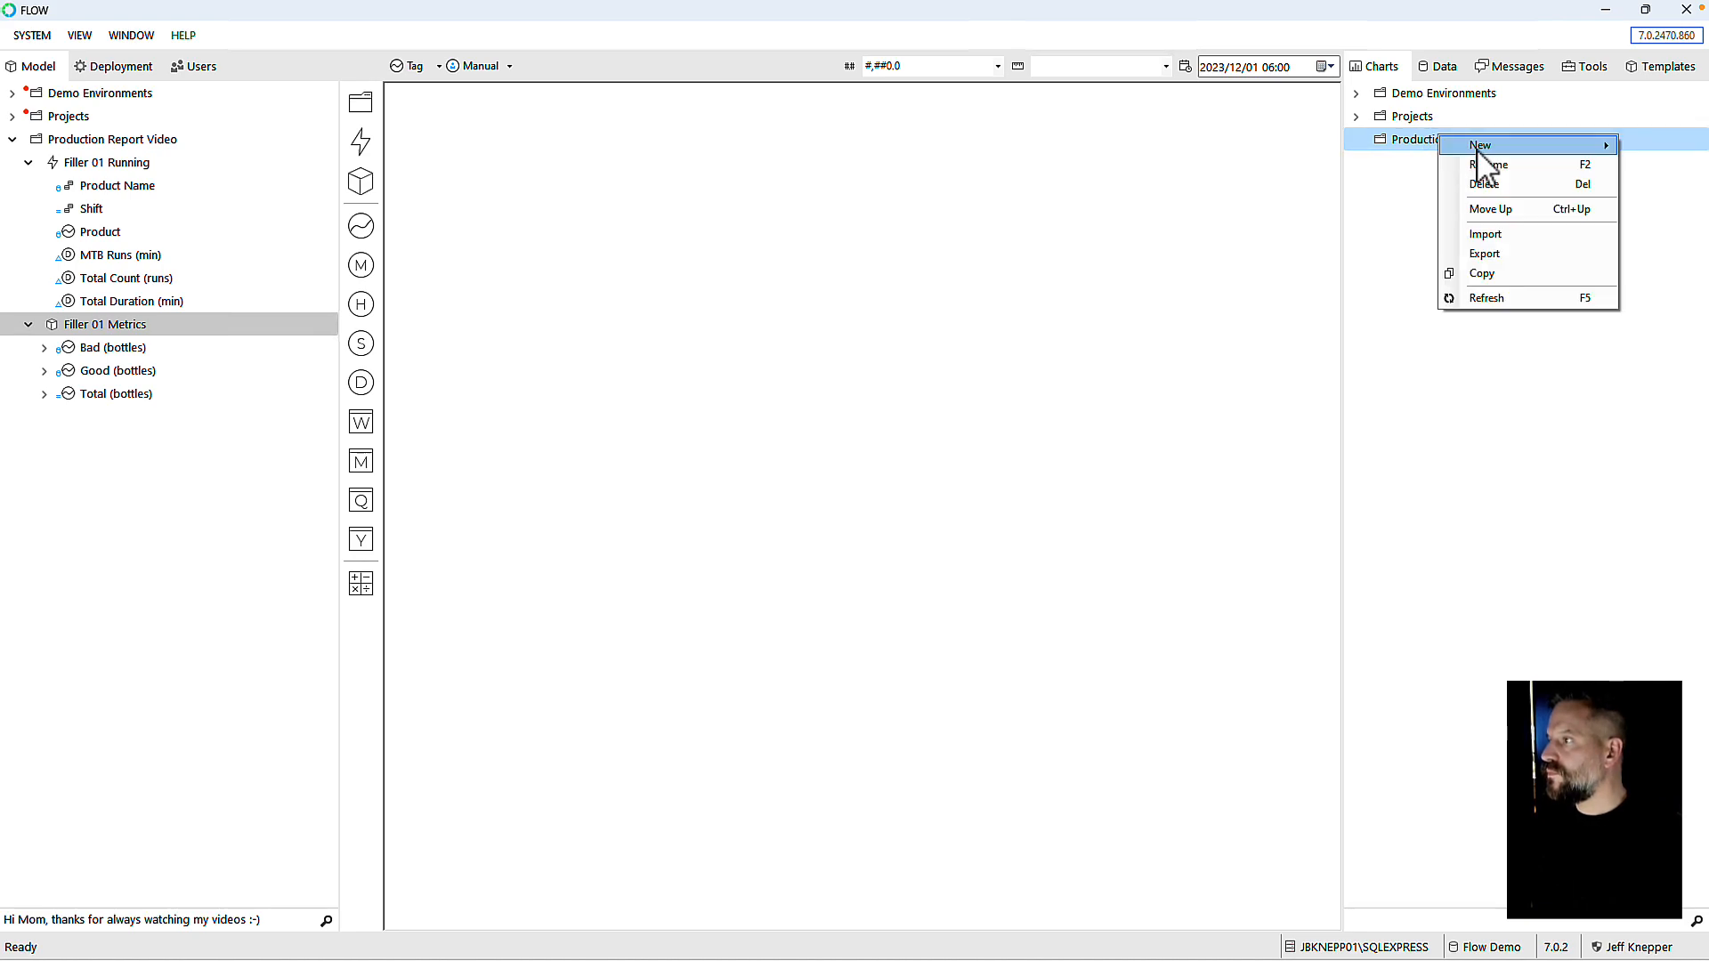
{"action": "mouse_move", "coordinate": [1479, 150]}
{"action": "left_click", "coordinate": [1388, 173]}
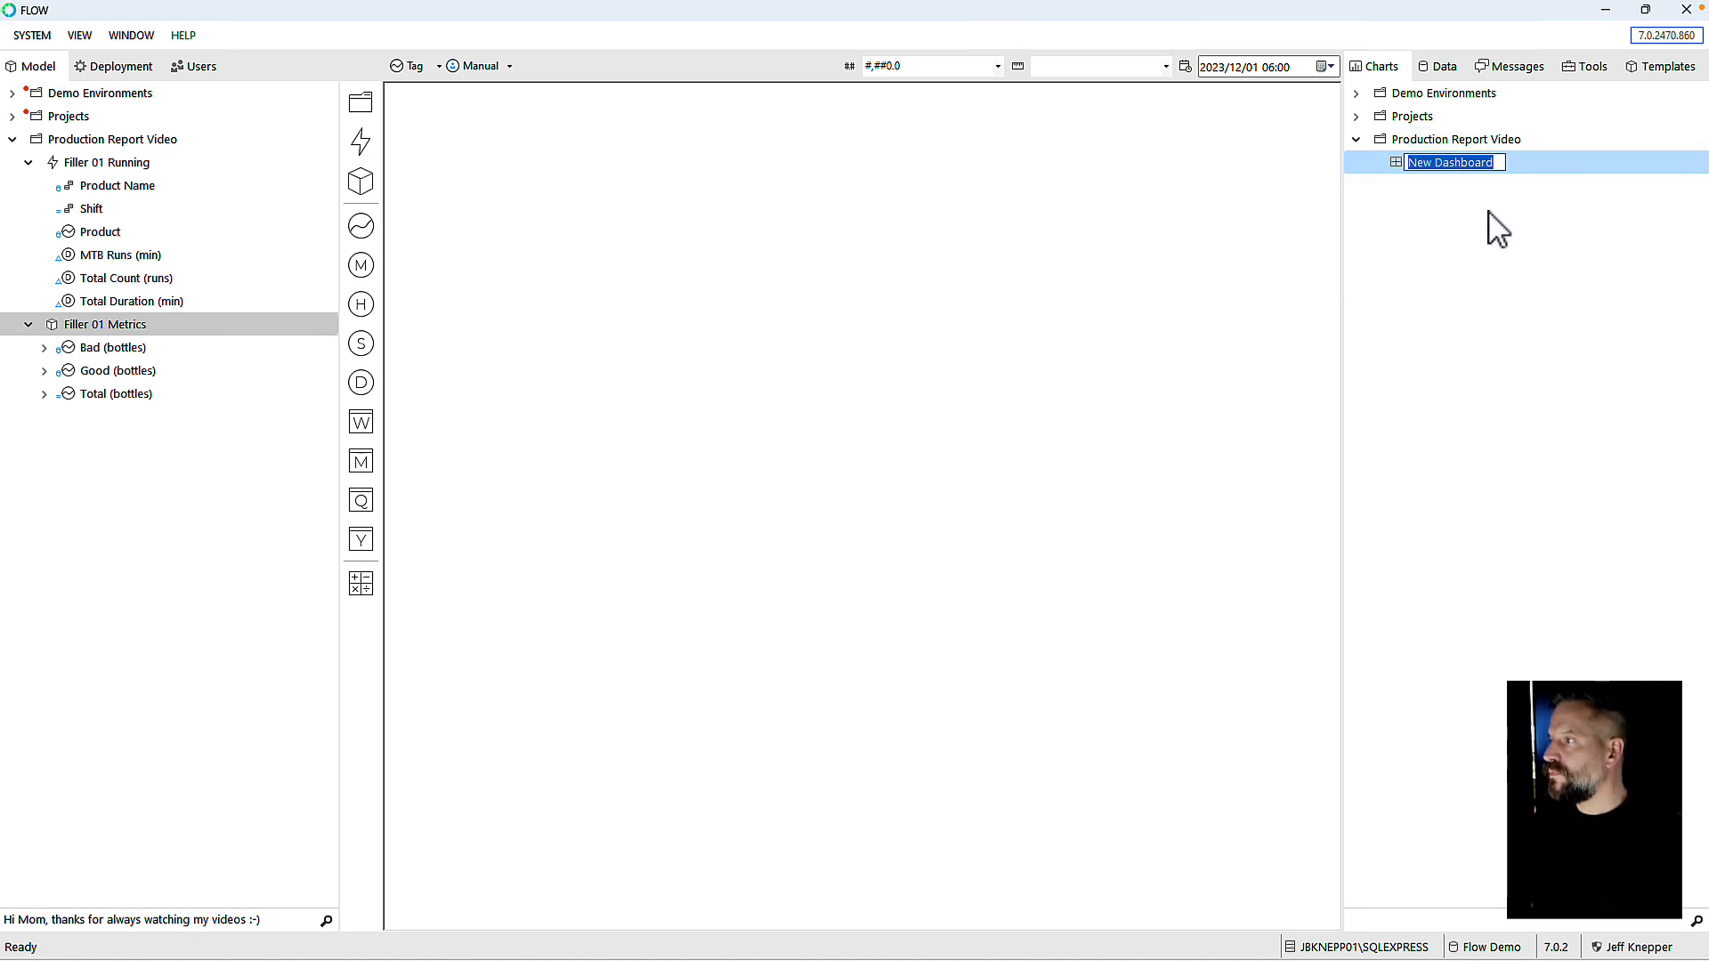
{"action": "type", "text": "Daily Report"}
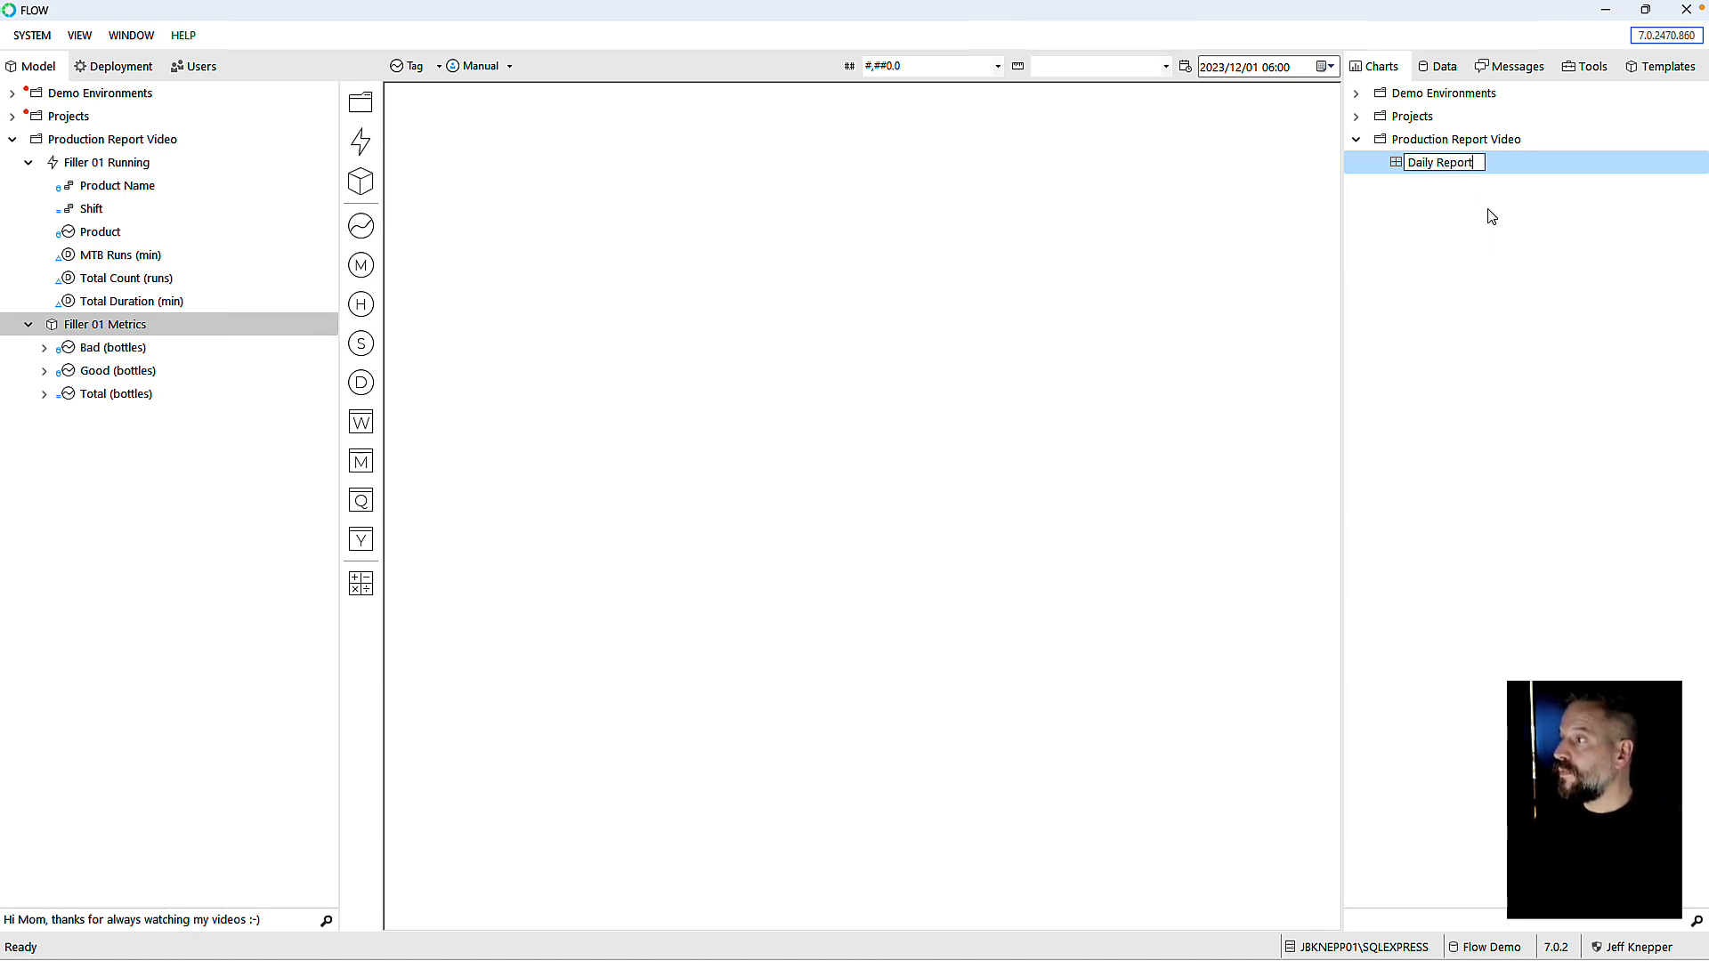
{"action": "key", "text": "Return"}
{"action": "double_click", "coordinate": [1437, 169]}
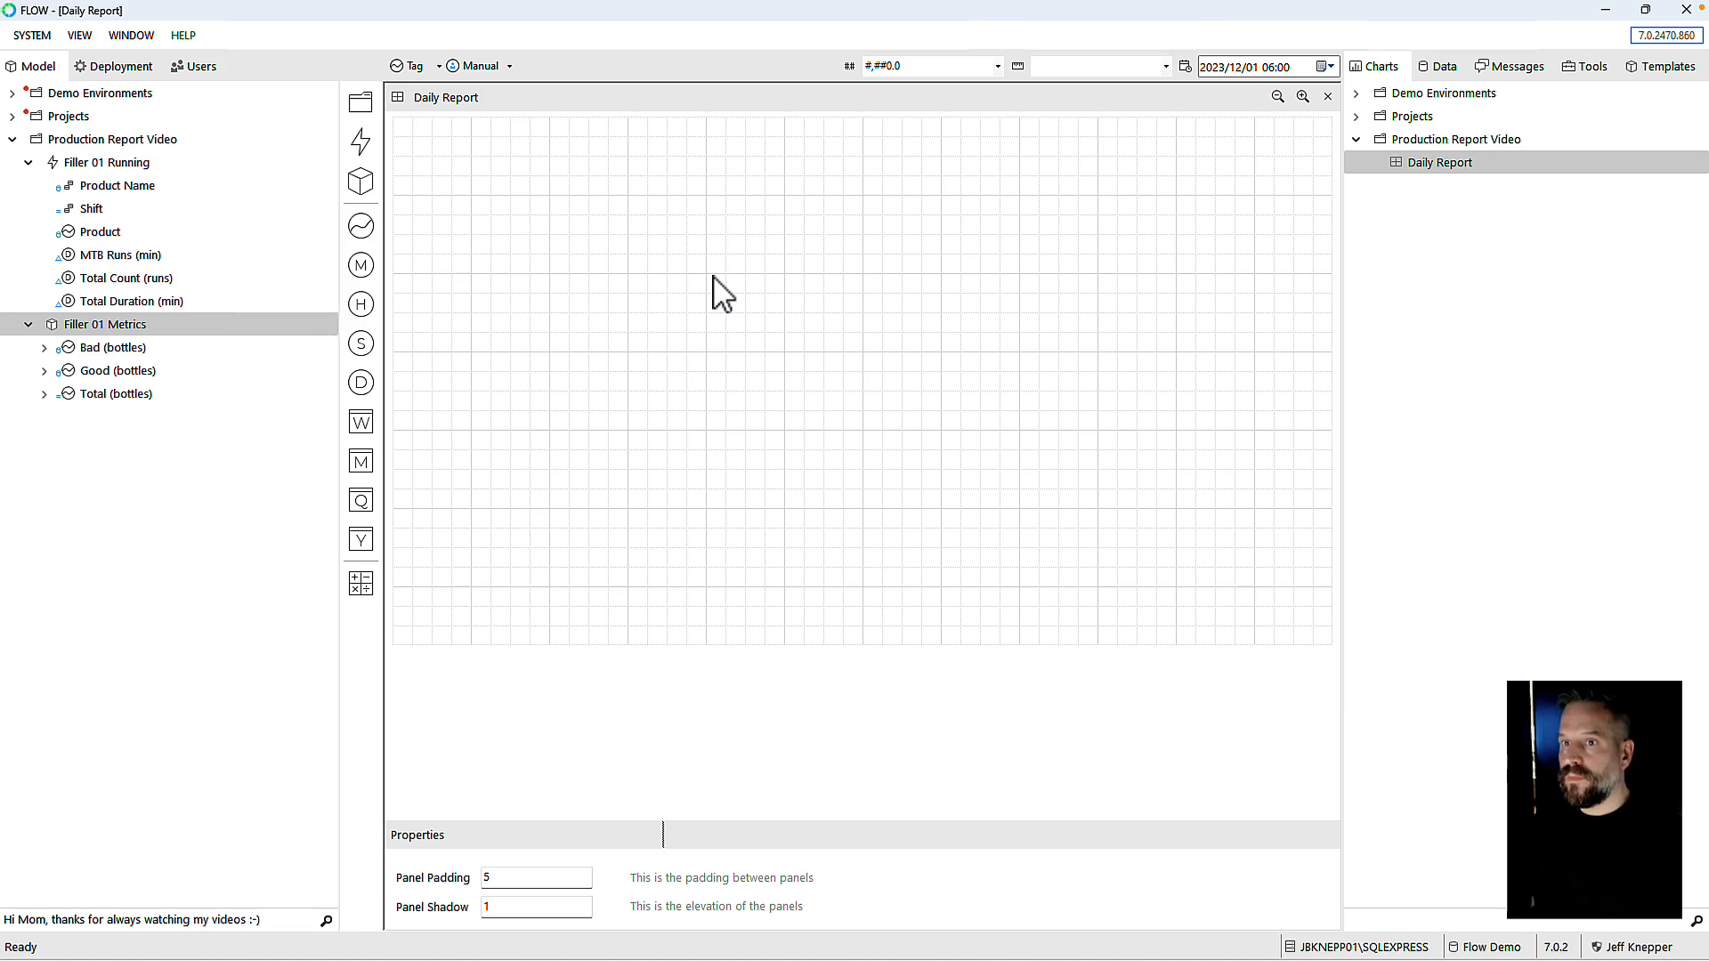
Step: Add a daily Widget in the dashboard's upper-left corner, sized about 19 grid cells wide and 2 high
{"action": "right_click", "coordinate": [542, 225]}
{"action": "mouse_move", "coordinate": [566, 222]}
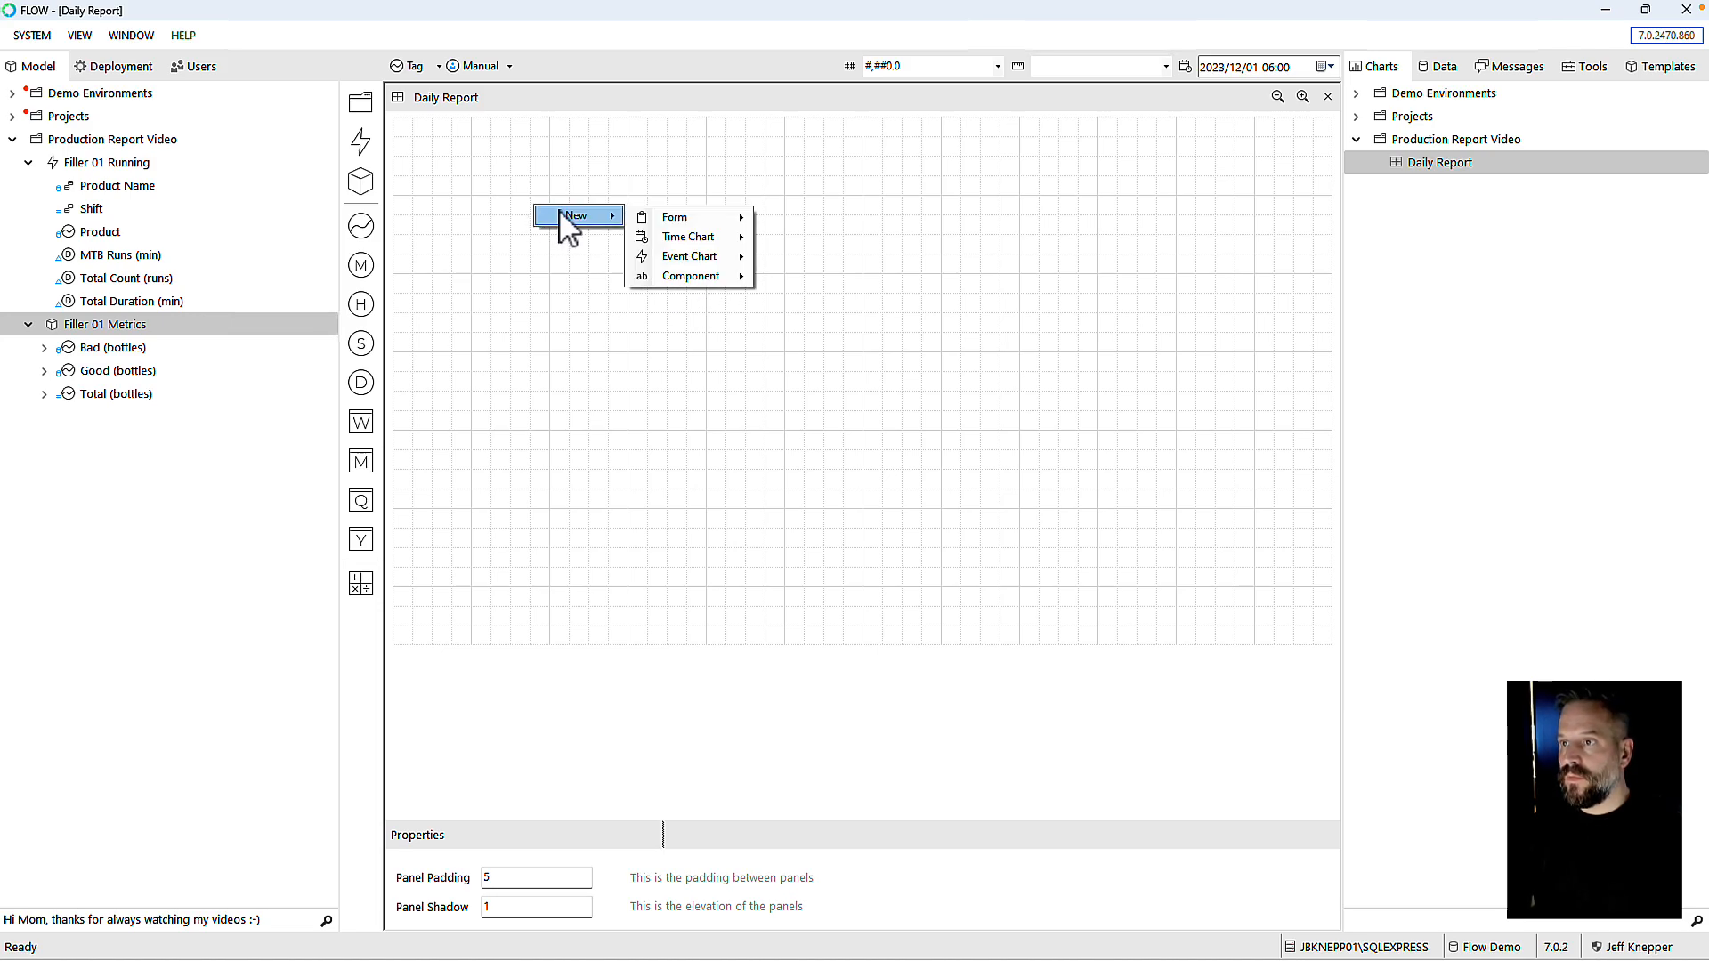
{"action": "mouse_move", "coordinate": [700, 248]}
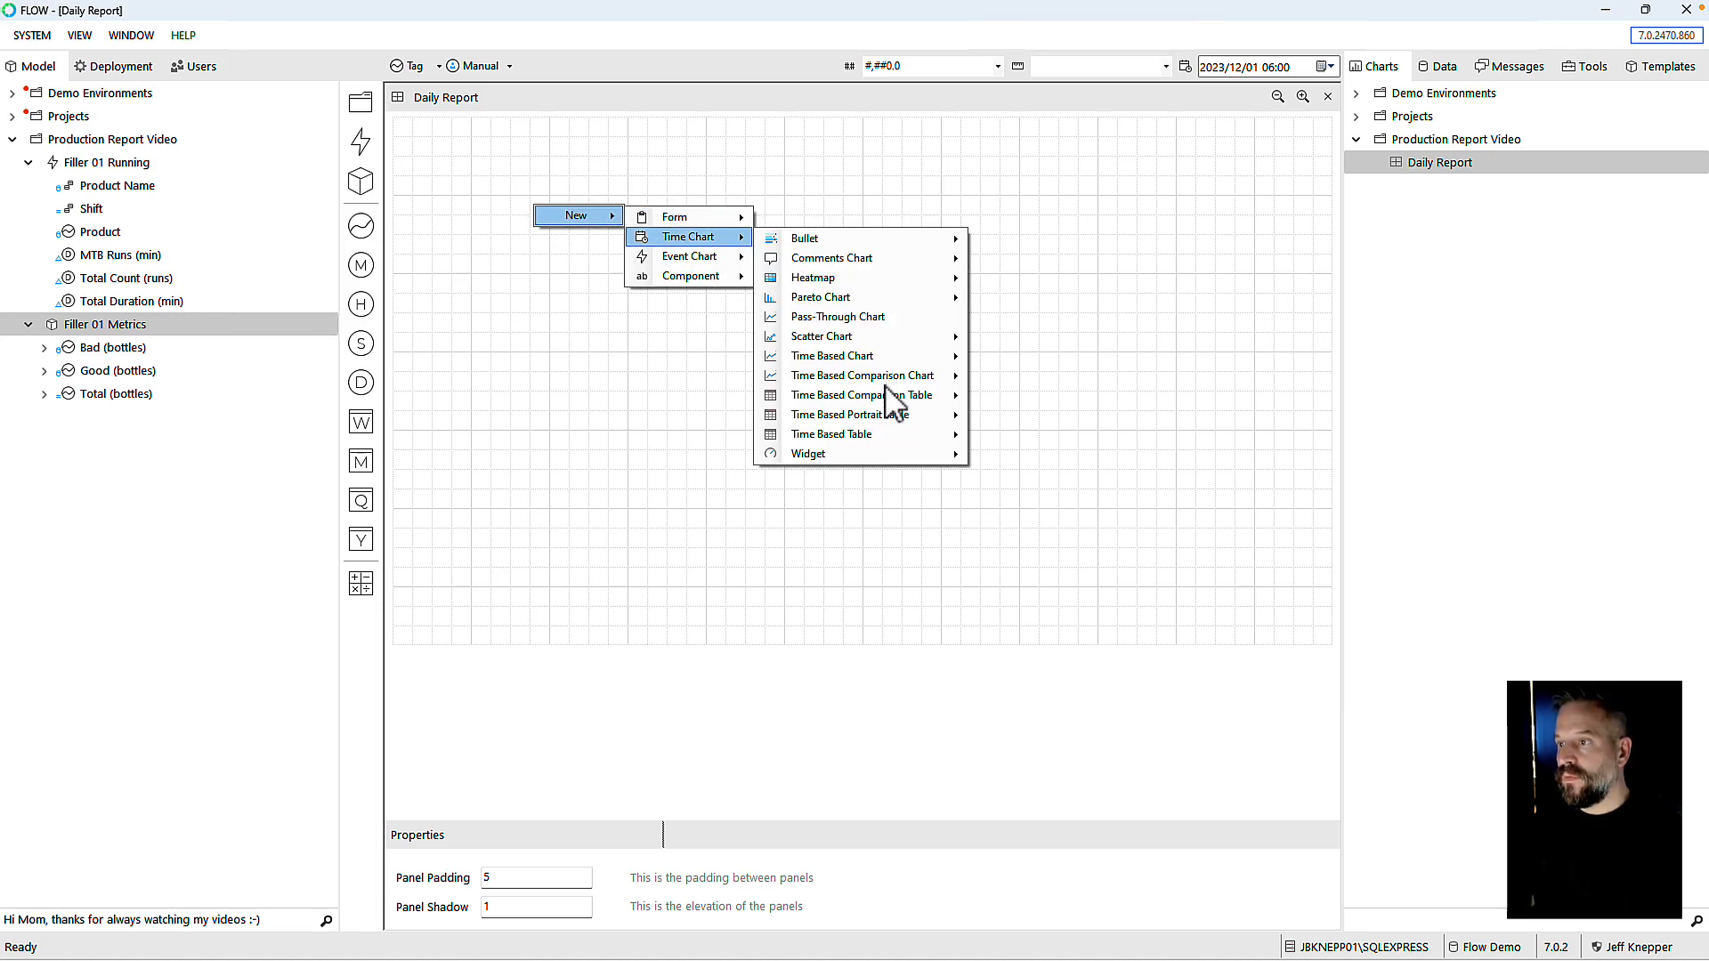
{"action": "mouse_move", "coordinate": [898, 456]}
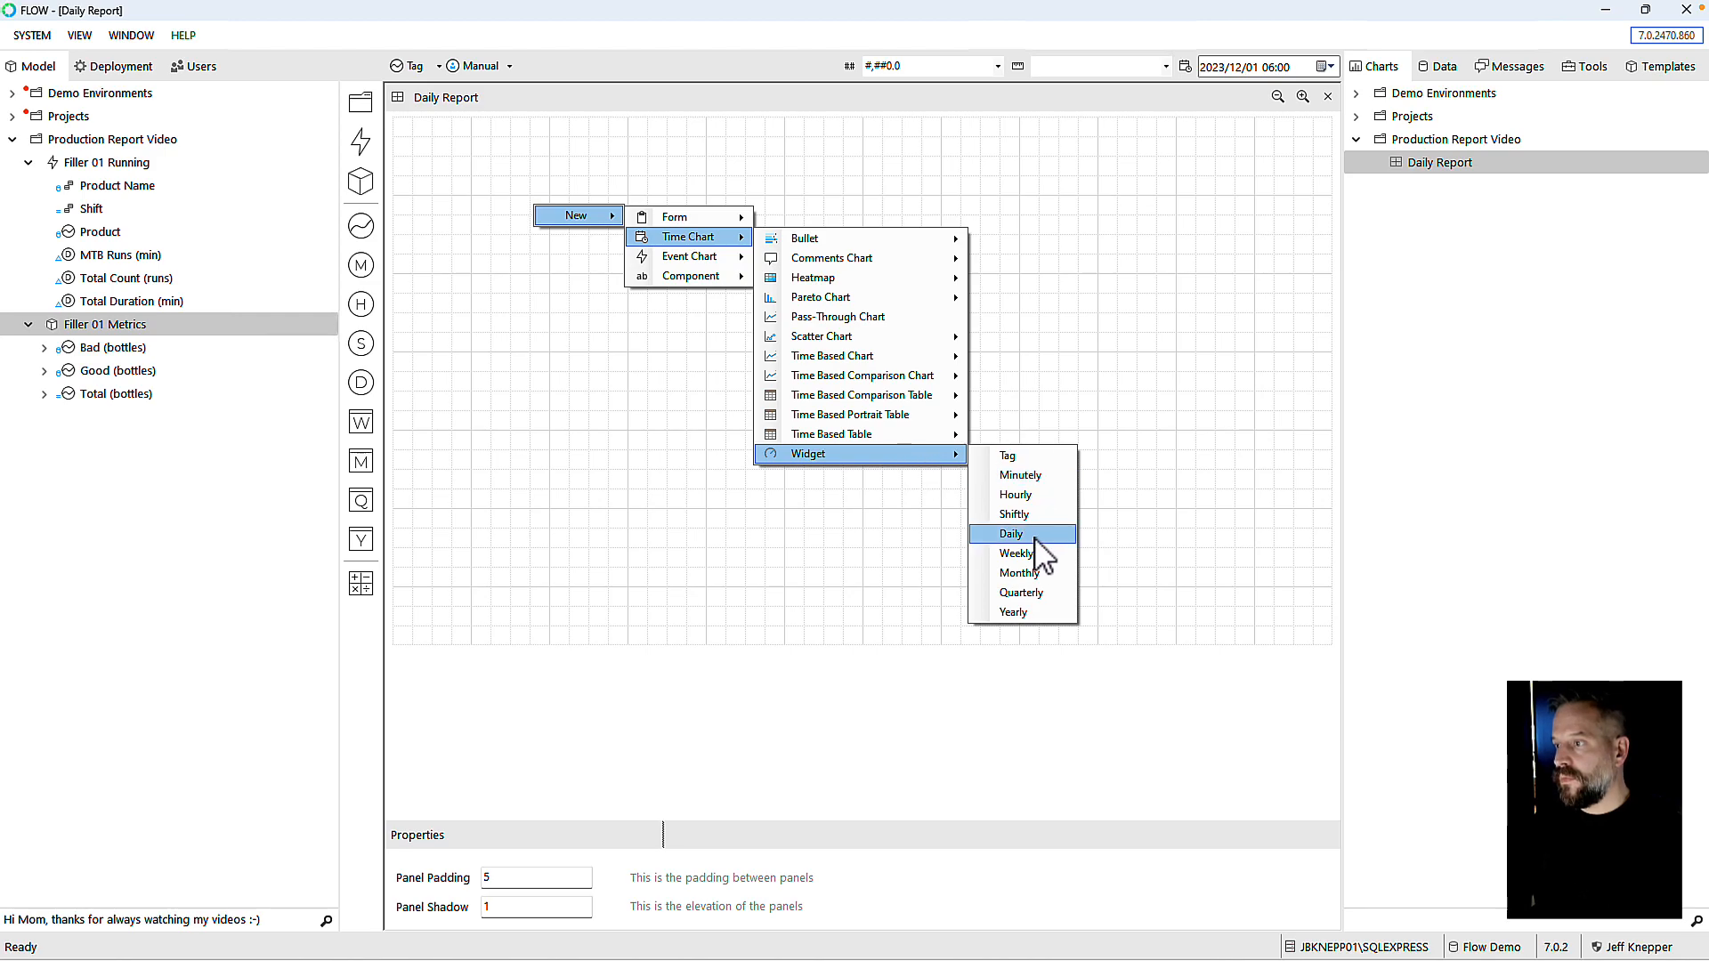
{"action": "left_click", "coordinate": [1034, 538]}
{"action": "left_click_drag", "start_coordinate": [885, 431], "coordinate": [591, 243]}
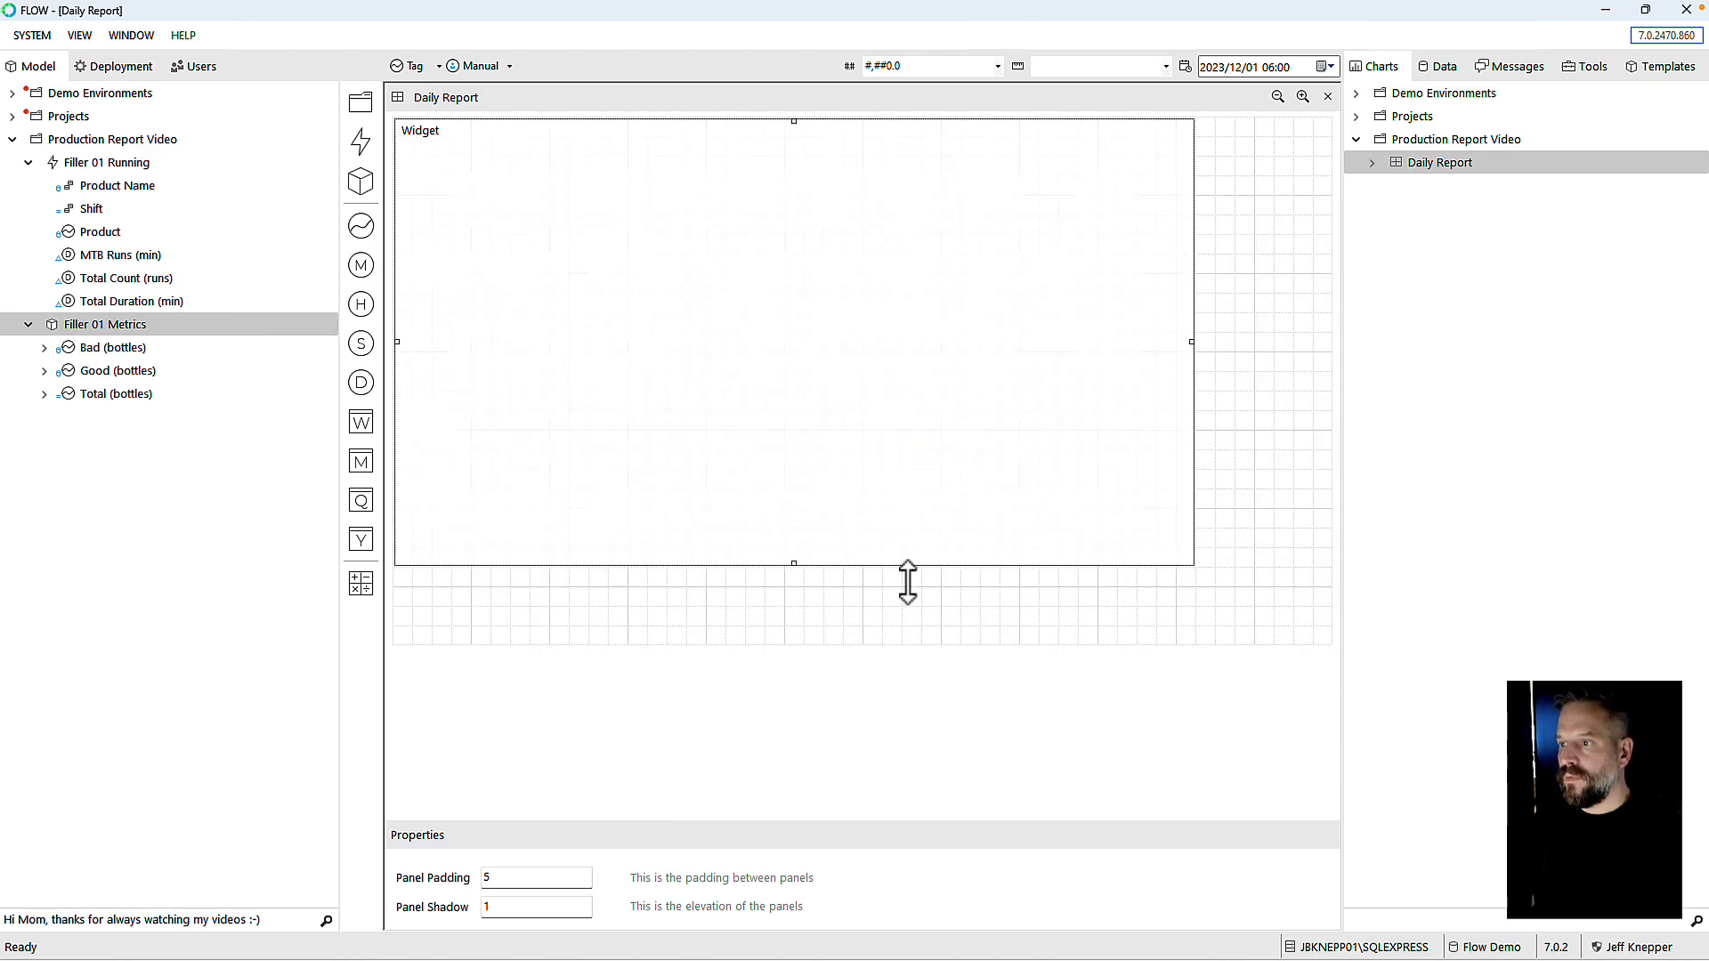
{"action": "left_click_drag", "start_coordinate": [793, 566], "coordinate": [789, 158]}
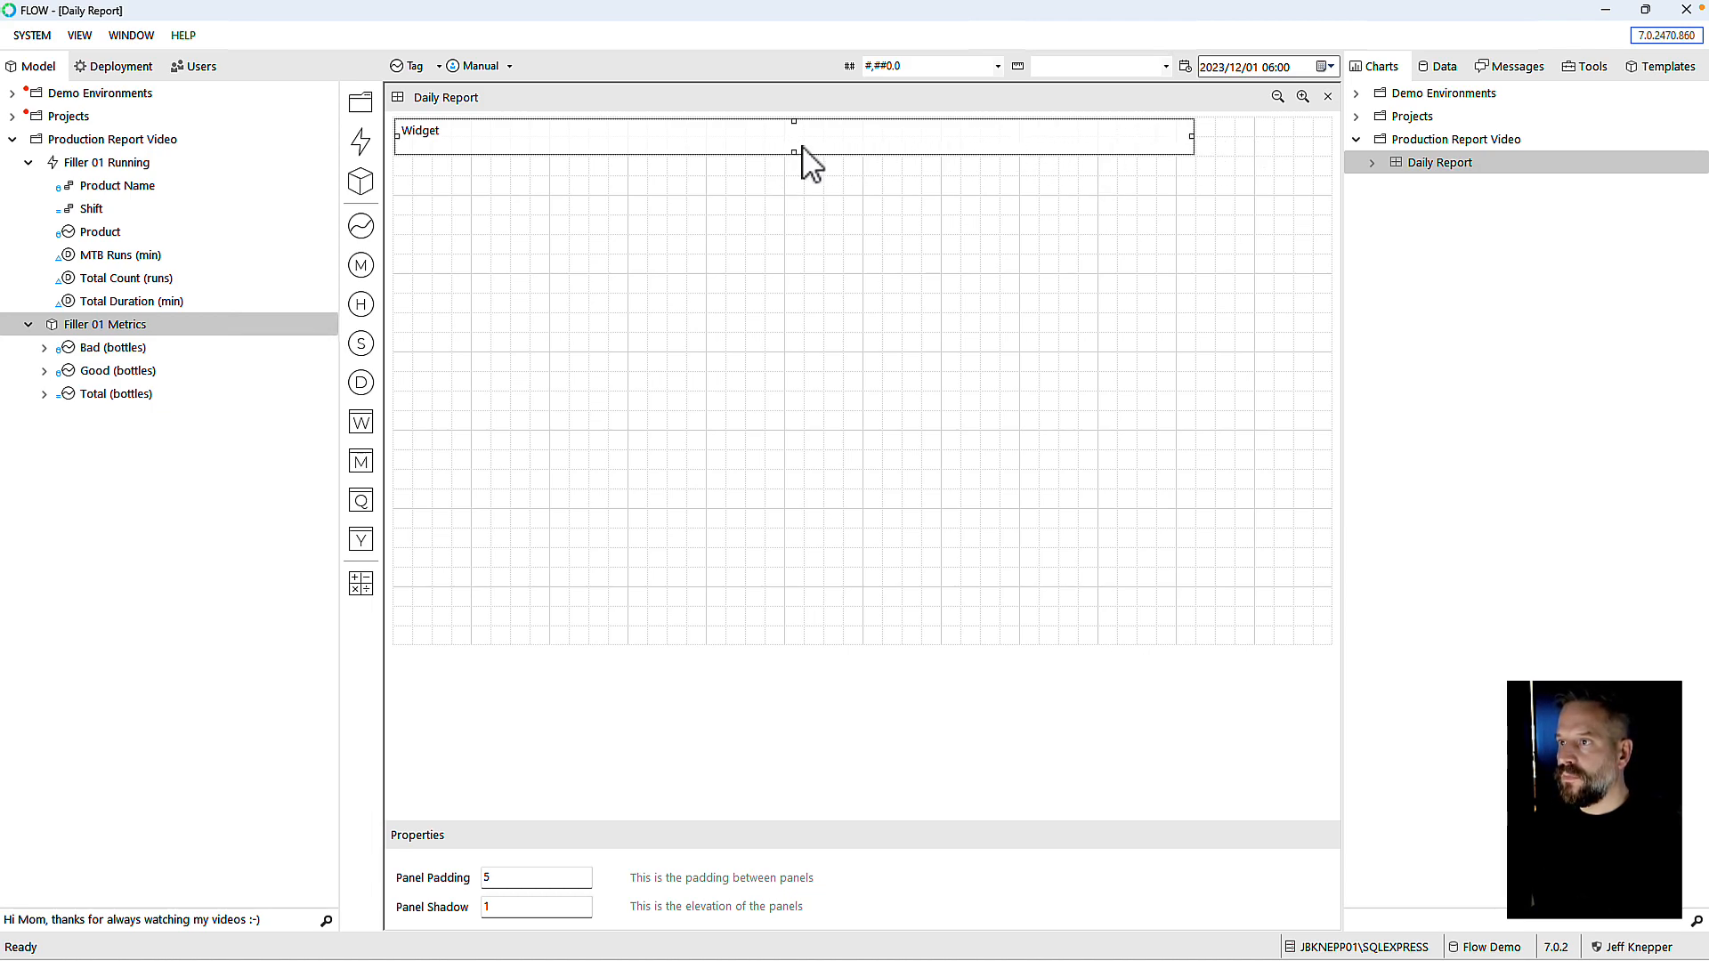
{"action": "left_click_drag", "start_coordinate": [1190, 136], "coordinate": [764, 154]}
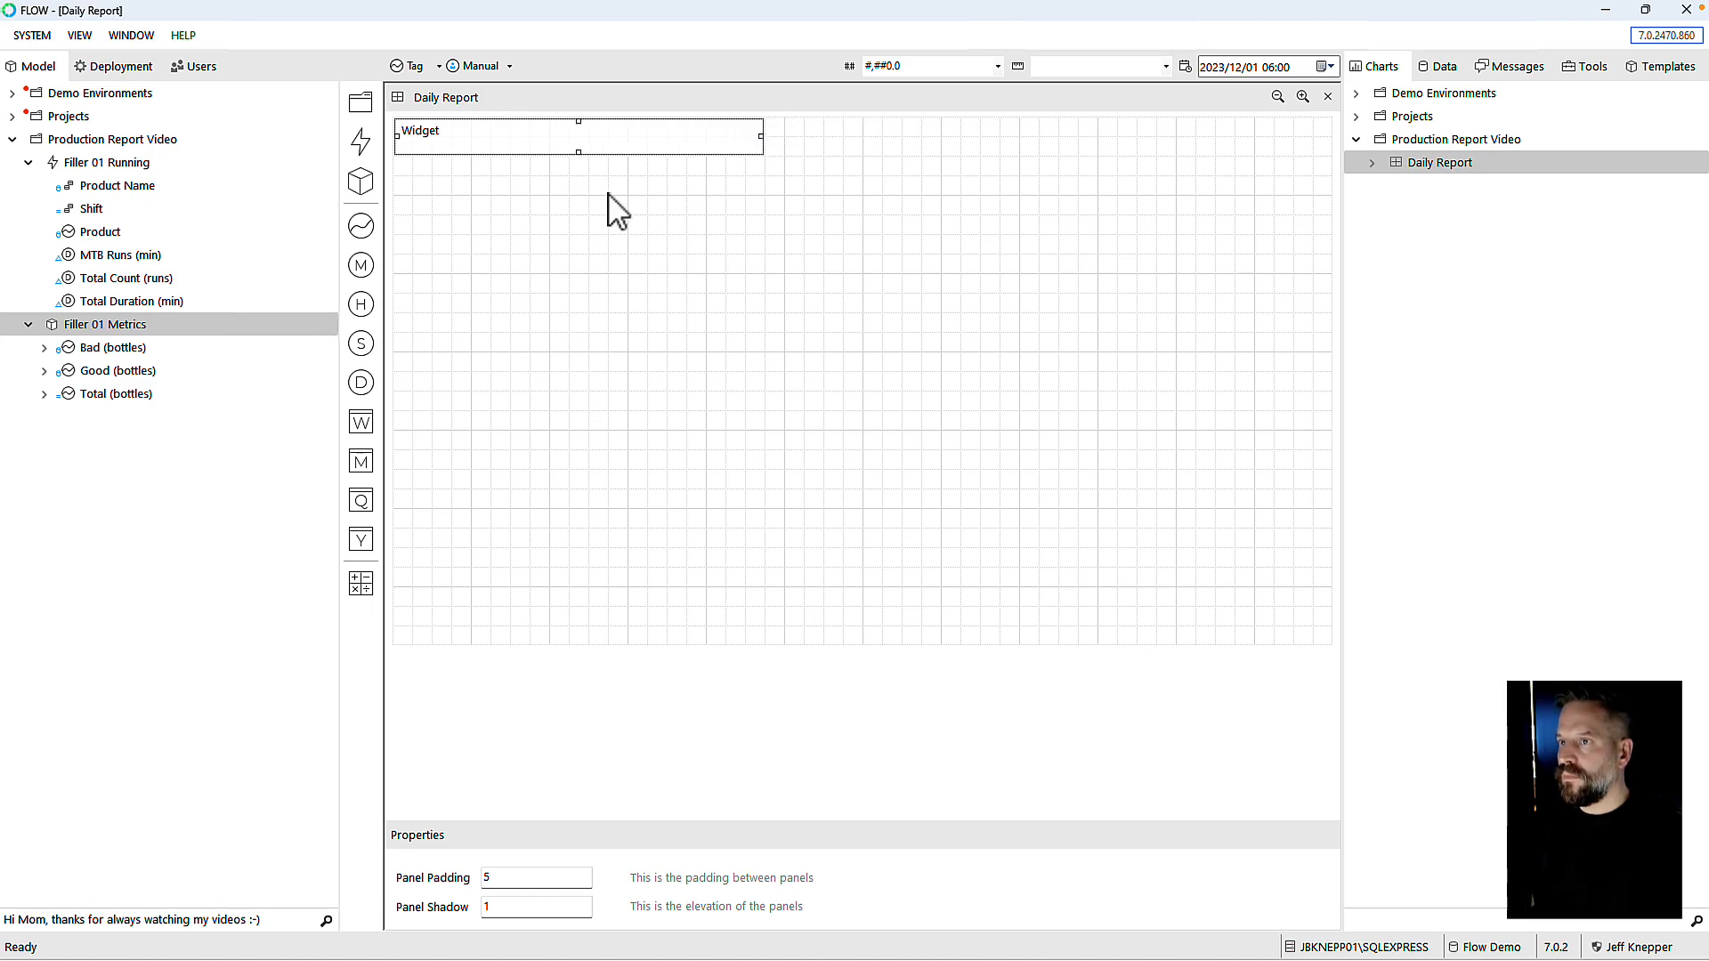
Step: Add a second daily Widget directly below the first and resize it to the same width and height
{"action": "right_click", "coordinate": [585, 189]}
{"action": "mouse_move", "coordinate": [623, 198]}
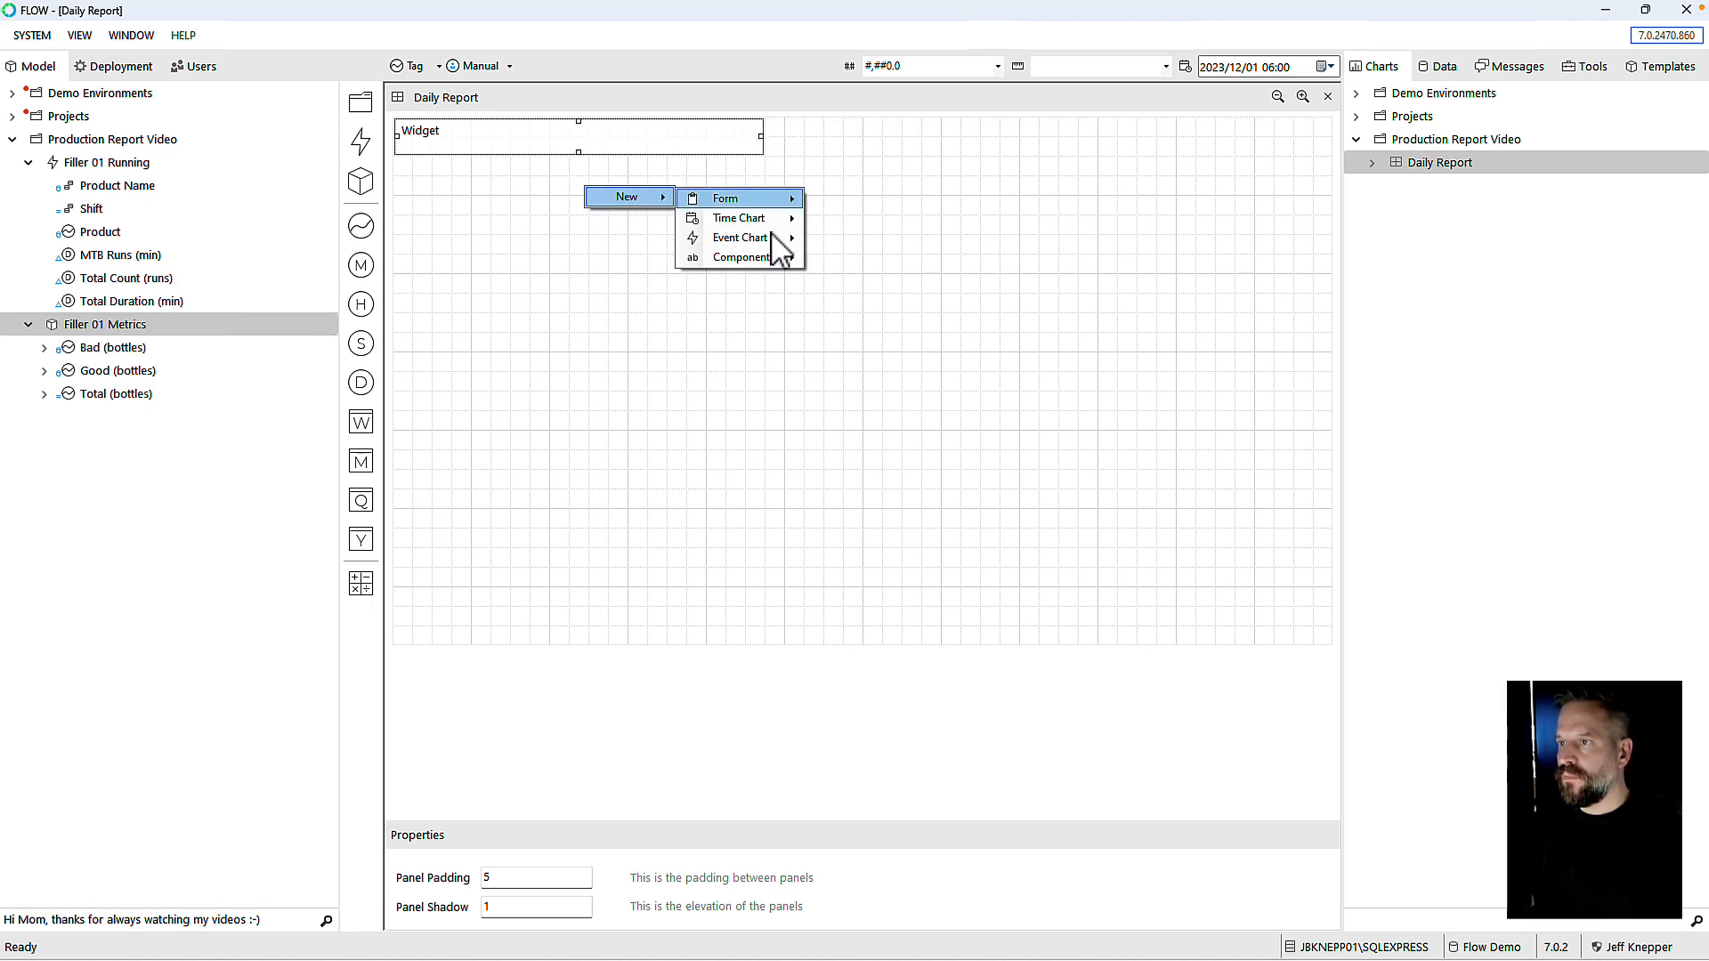
{"action": "mouse_move", "coordinate": [781, 239]}
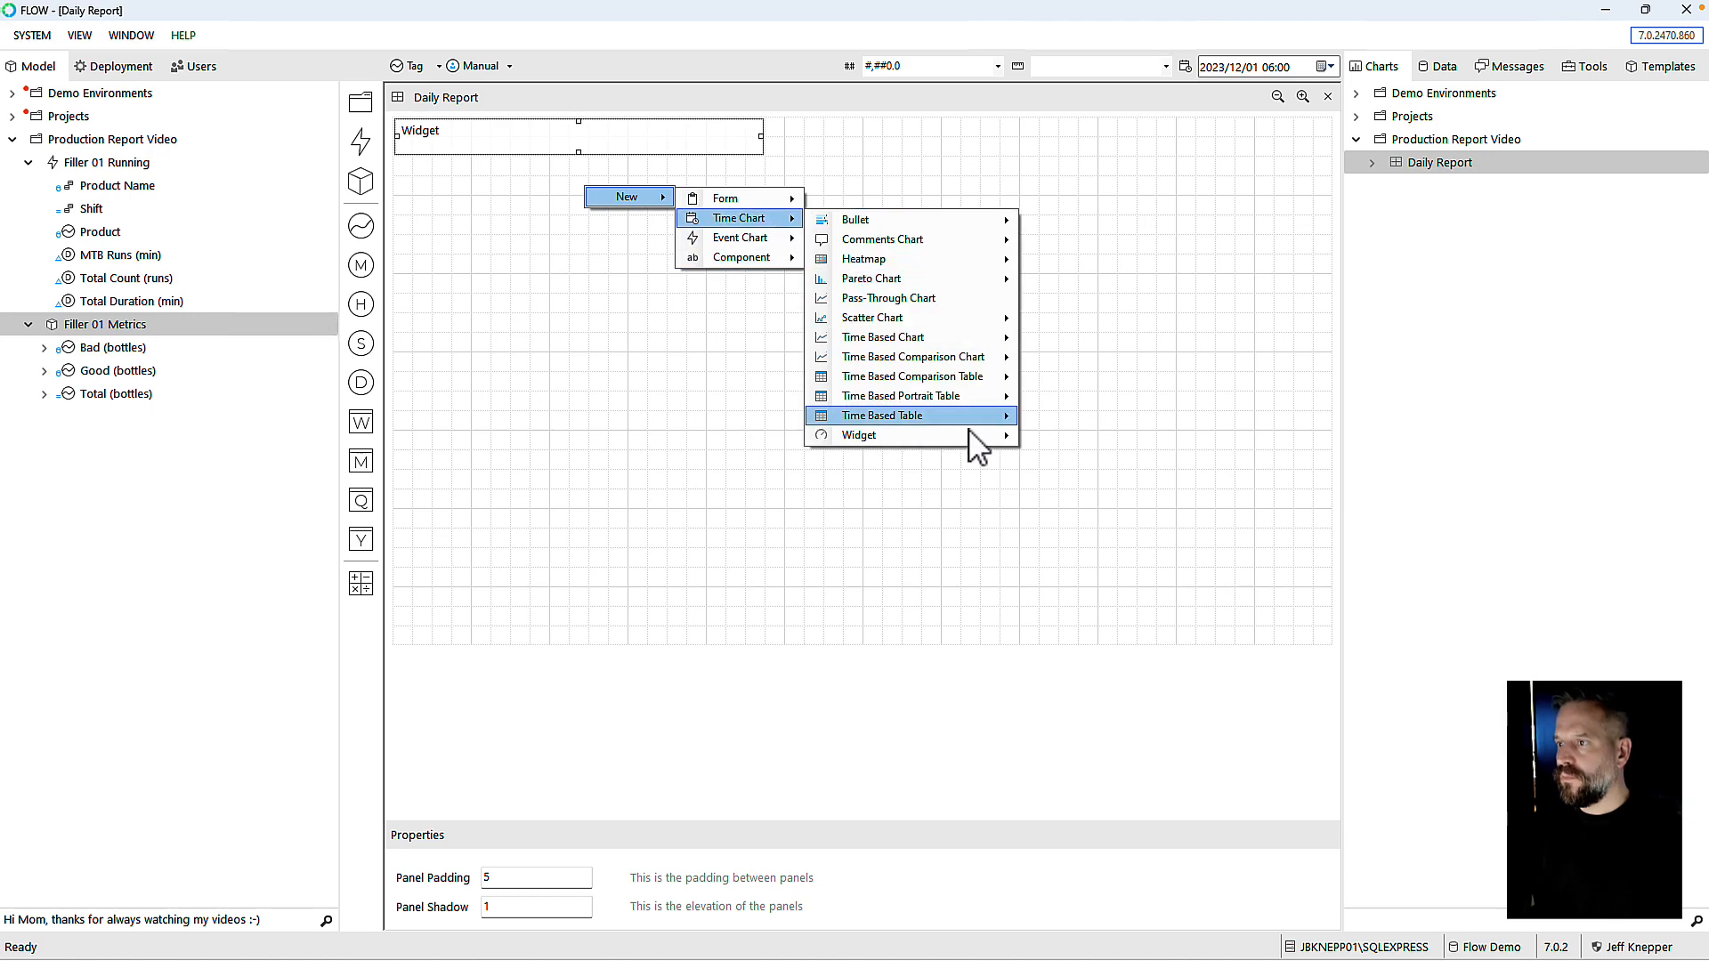
{"action": "mouse_move", "coordinate": [1004, 436]}
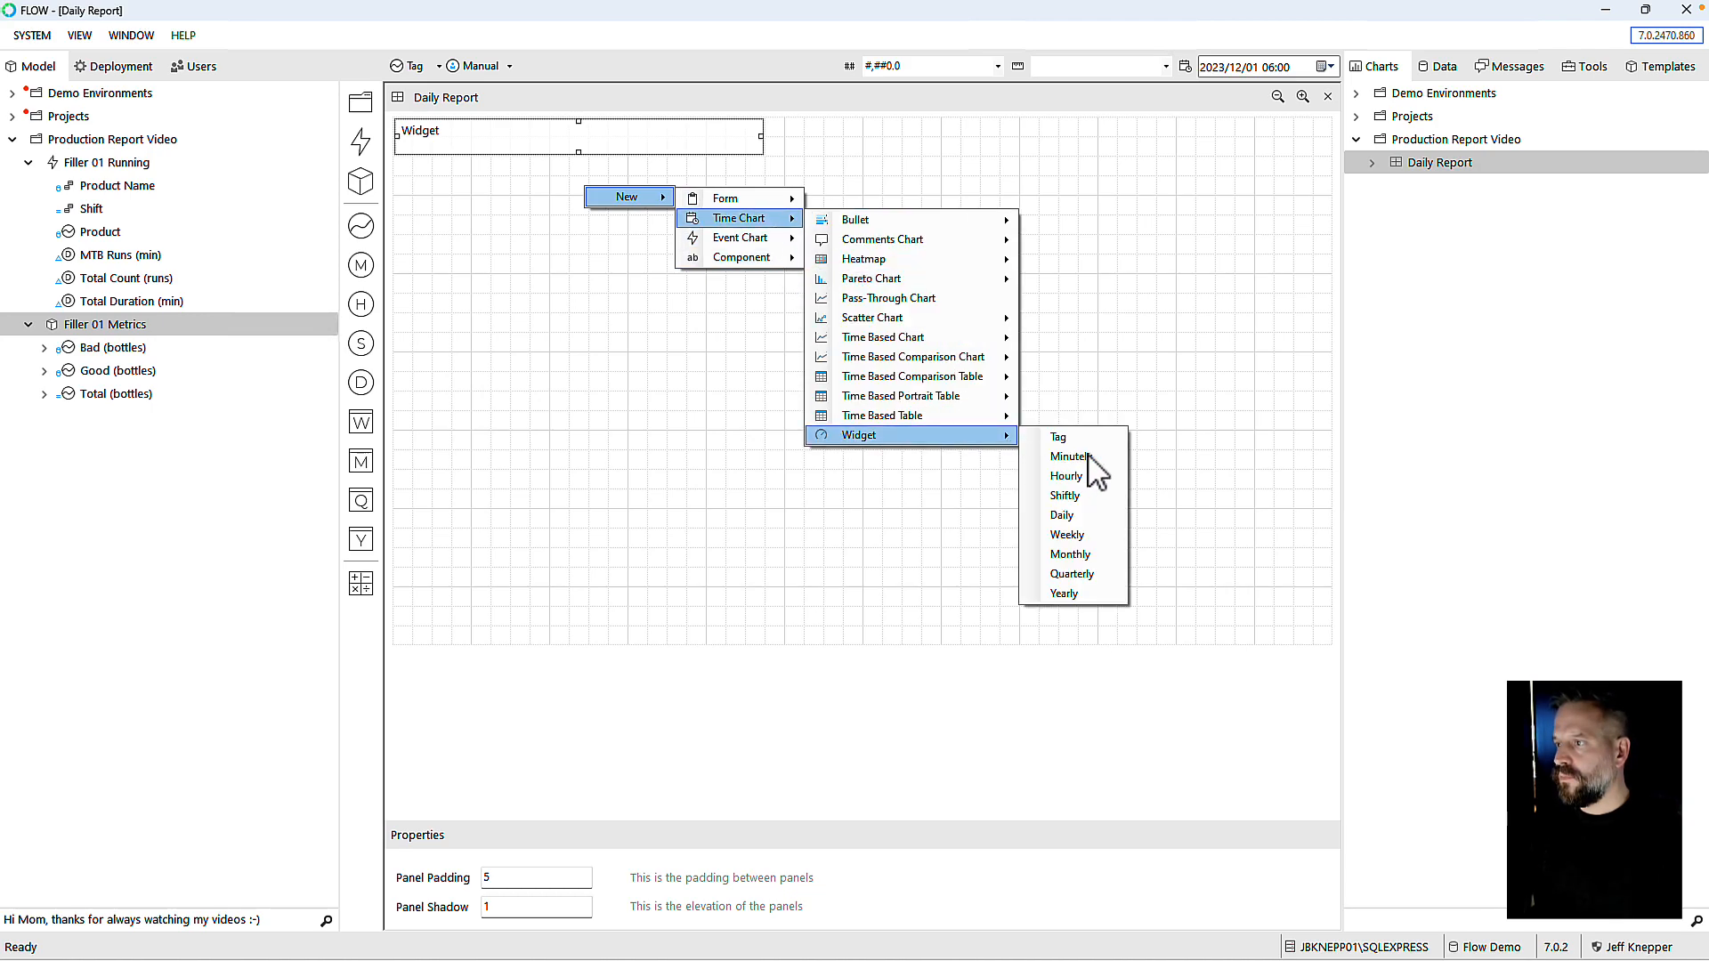
{"action": "left_click", "coordinate": [1075, 516]}
{"action": "left_click_drag", "start_coordinate": [789, 321], "coordinate": [564, 275]}
{"action": "left_click_drag", "start_coordinate": [769, 538], "coordinate": [762, 189]}
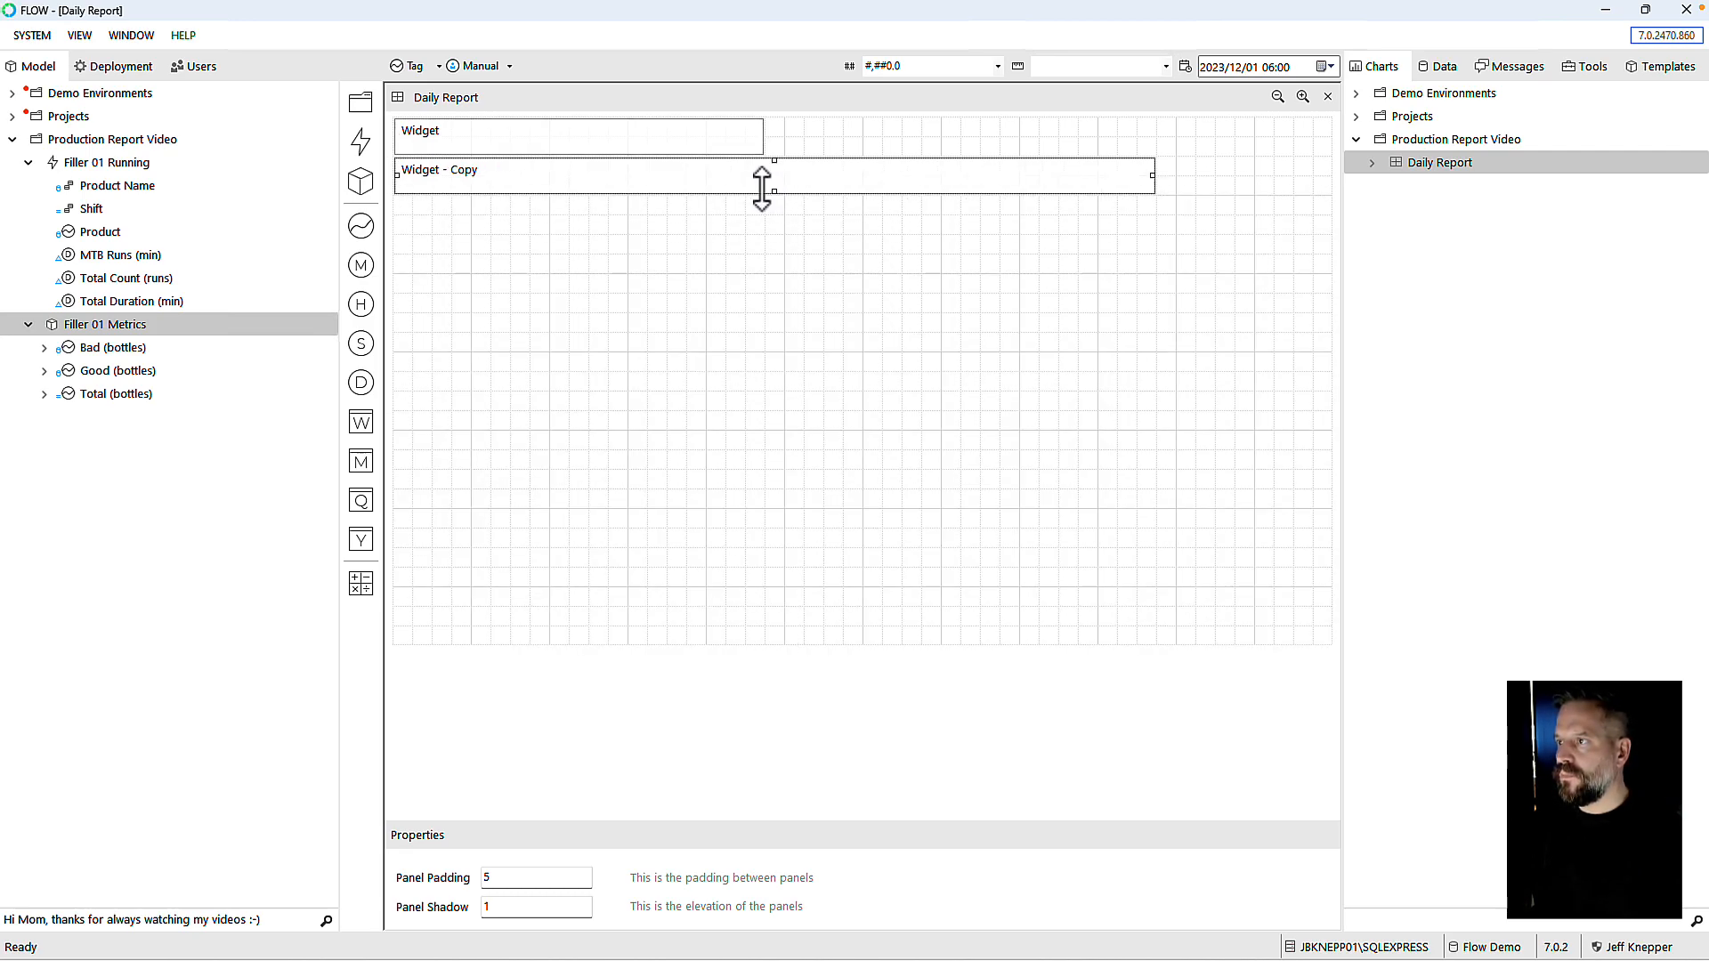
{"action": "left_click_drag", "start_coordinate": [1152, 176], "coordinate": [764, 172]}
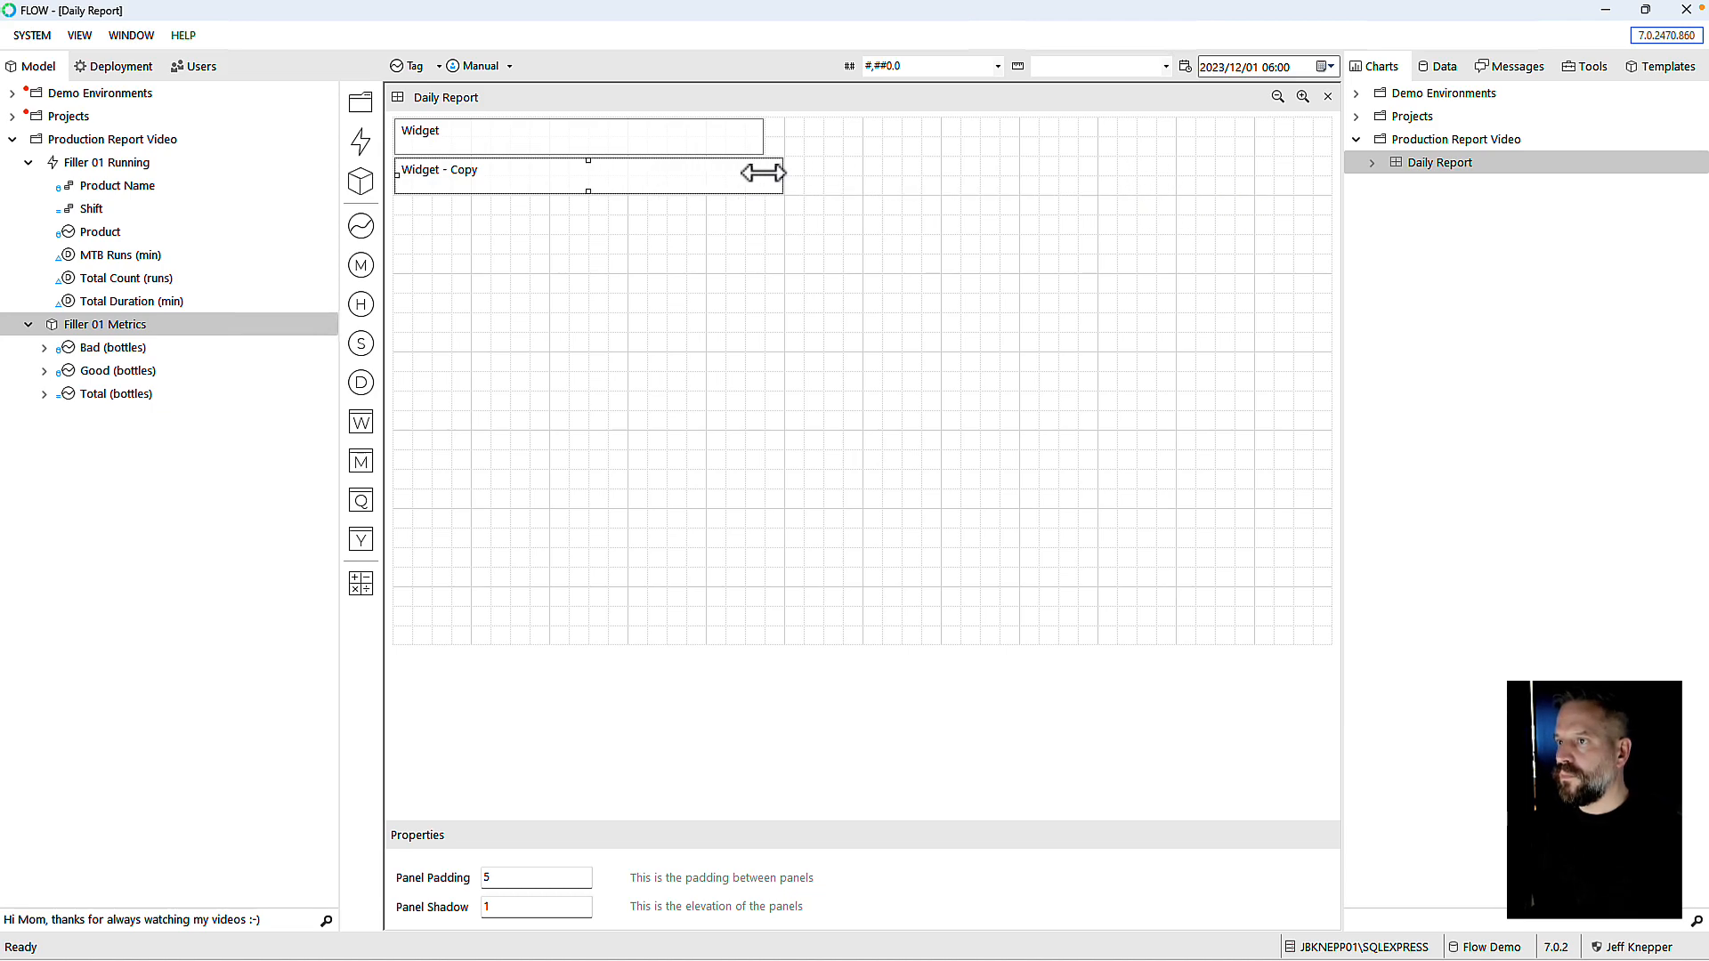
Step: Add an Event Based Timeline beside the two widgets, matching their combined height and extending to the dashboard's right edge
{"action": "right_click", "coordinate": [868, 166]}
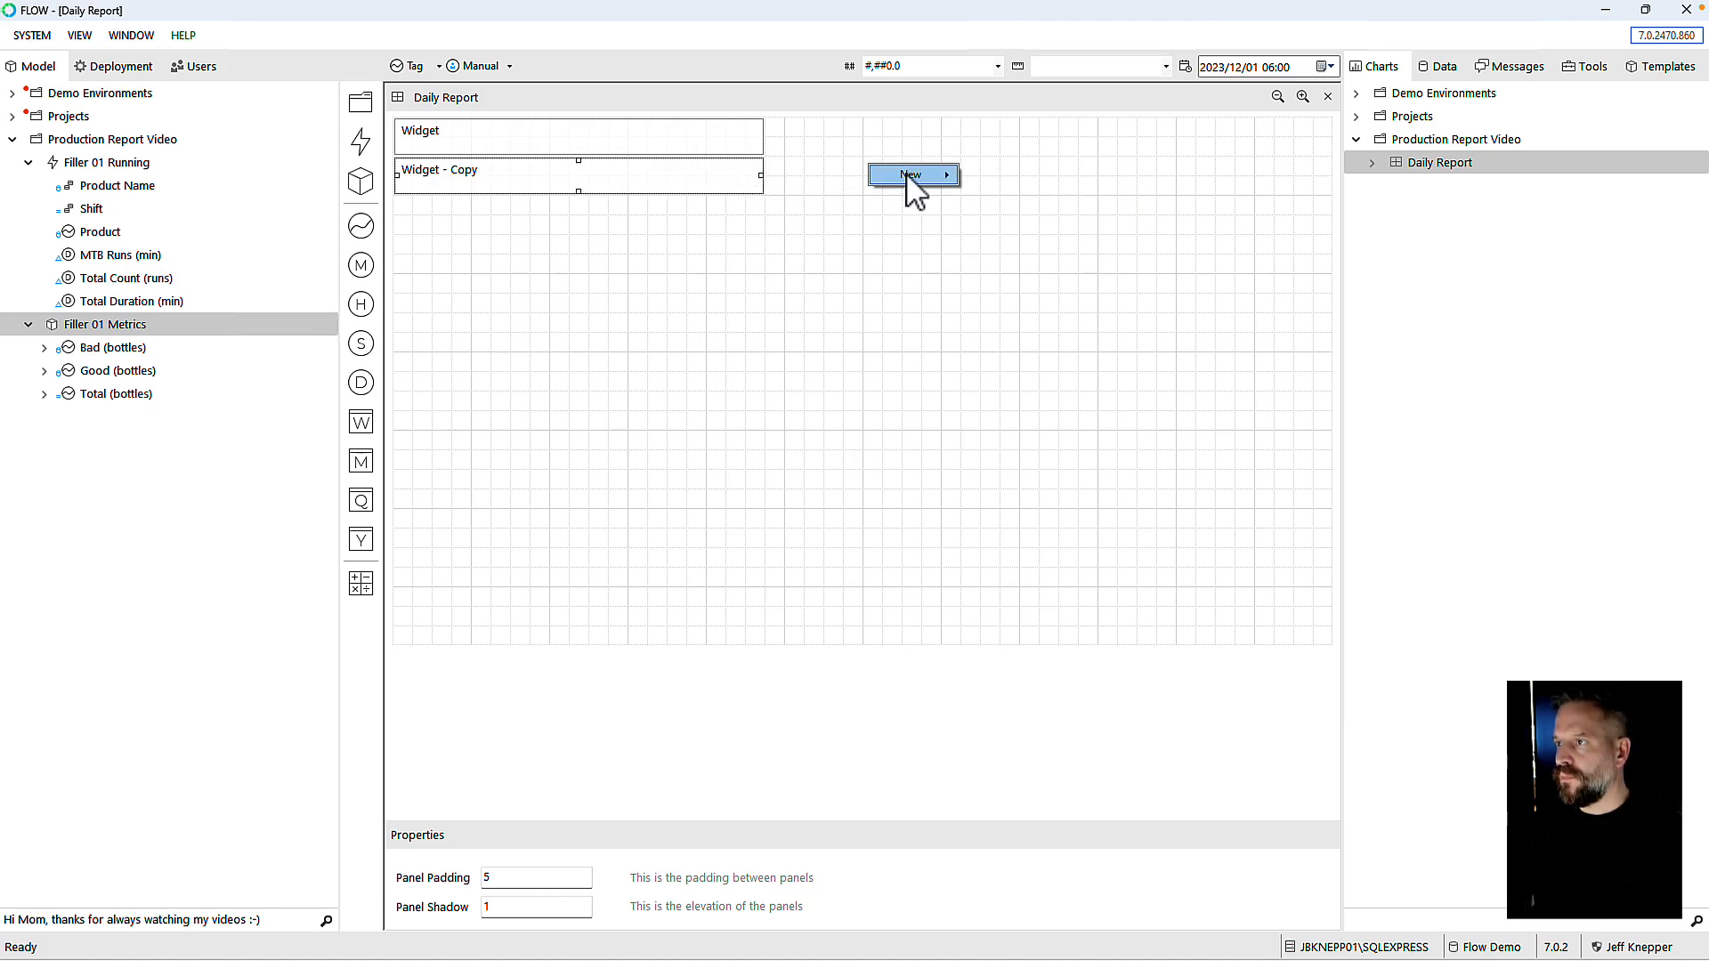
{"action": "mouse_move", "coordinate": [916, 177]}
{"action": "mouse_move", "coordinate": [1032, 216]}
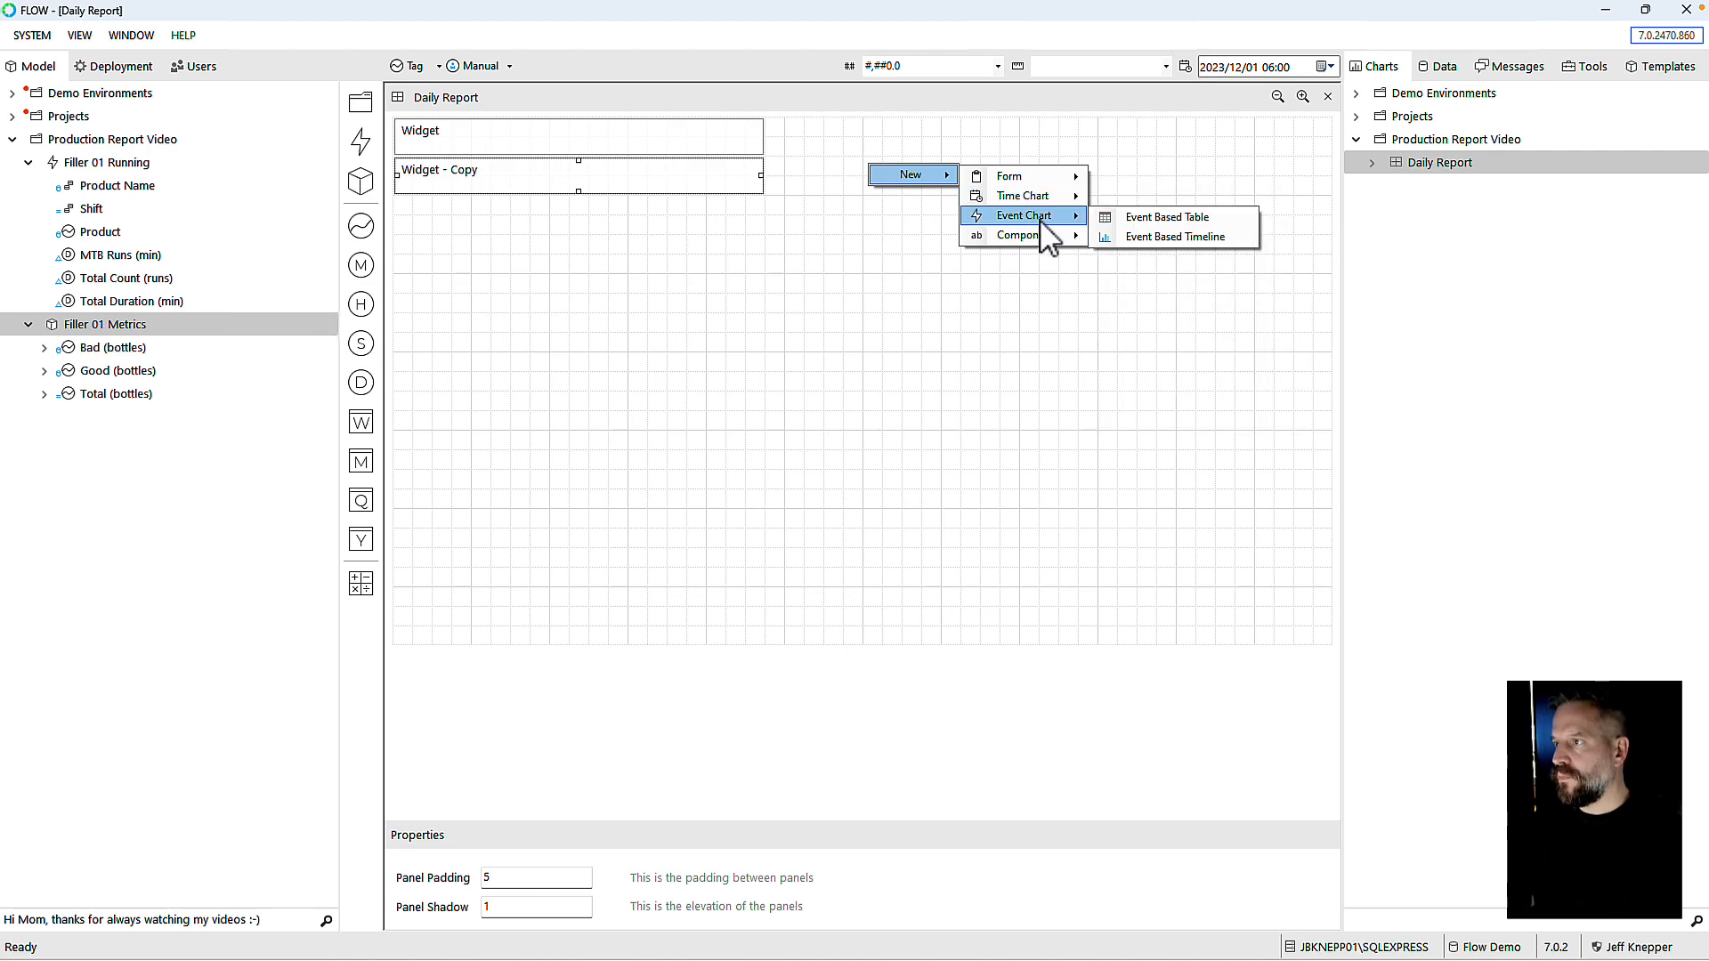
{"action": "left_click", "coordinate": [1137, 237]}
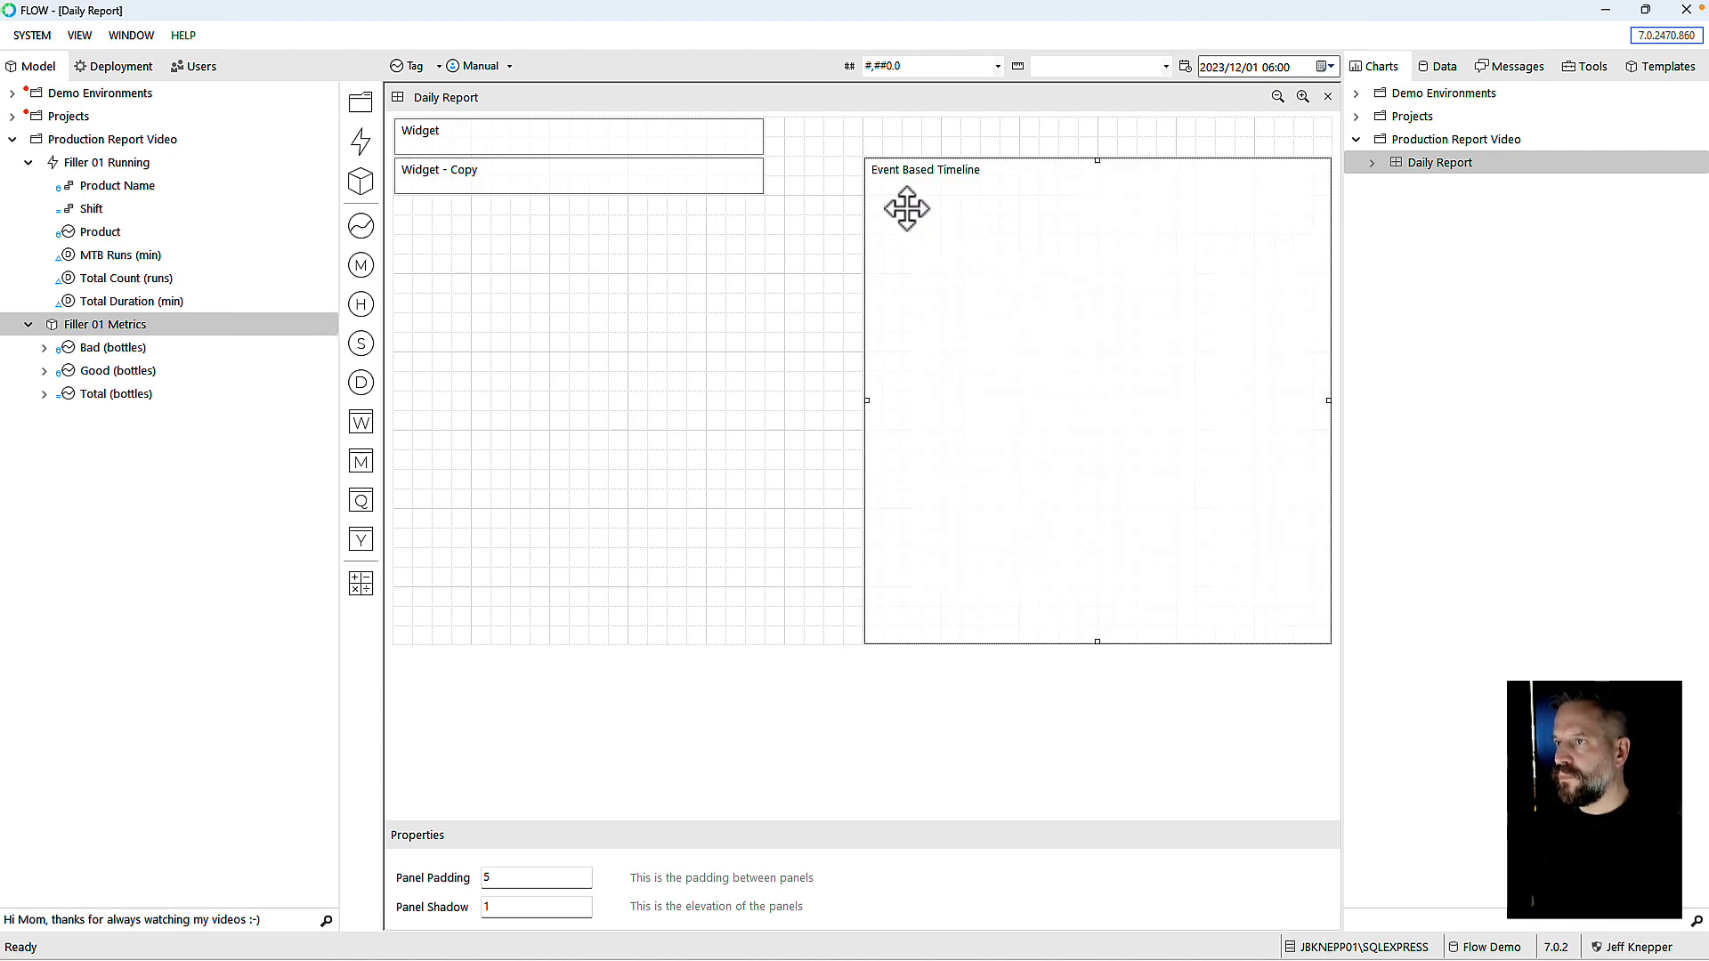
{"action": "left_click_drag", "start_coordinate": [916, 210], "coordinate": [846, 179]}
{"action": "left_click_drag", "start_coordinate": [998, 583], "coordinate": [939, 189]}
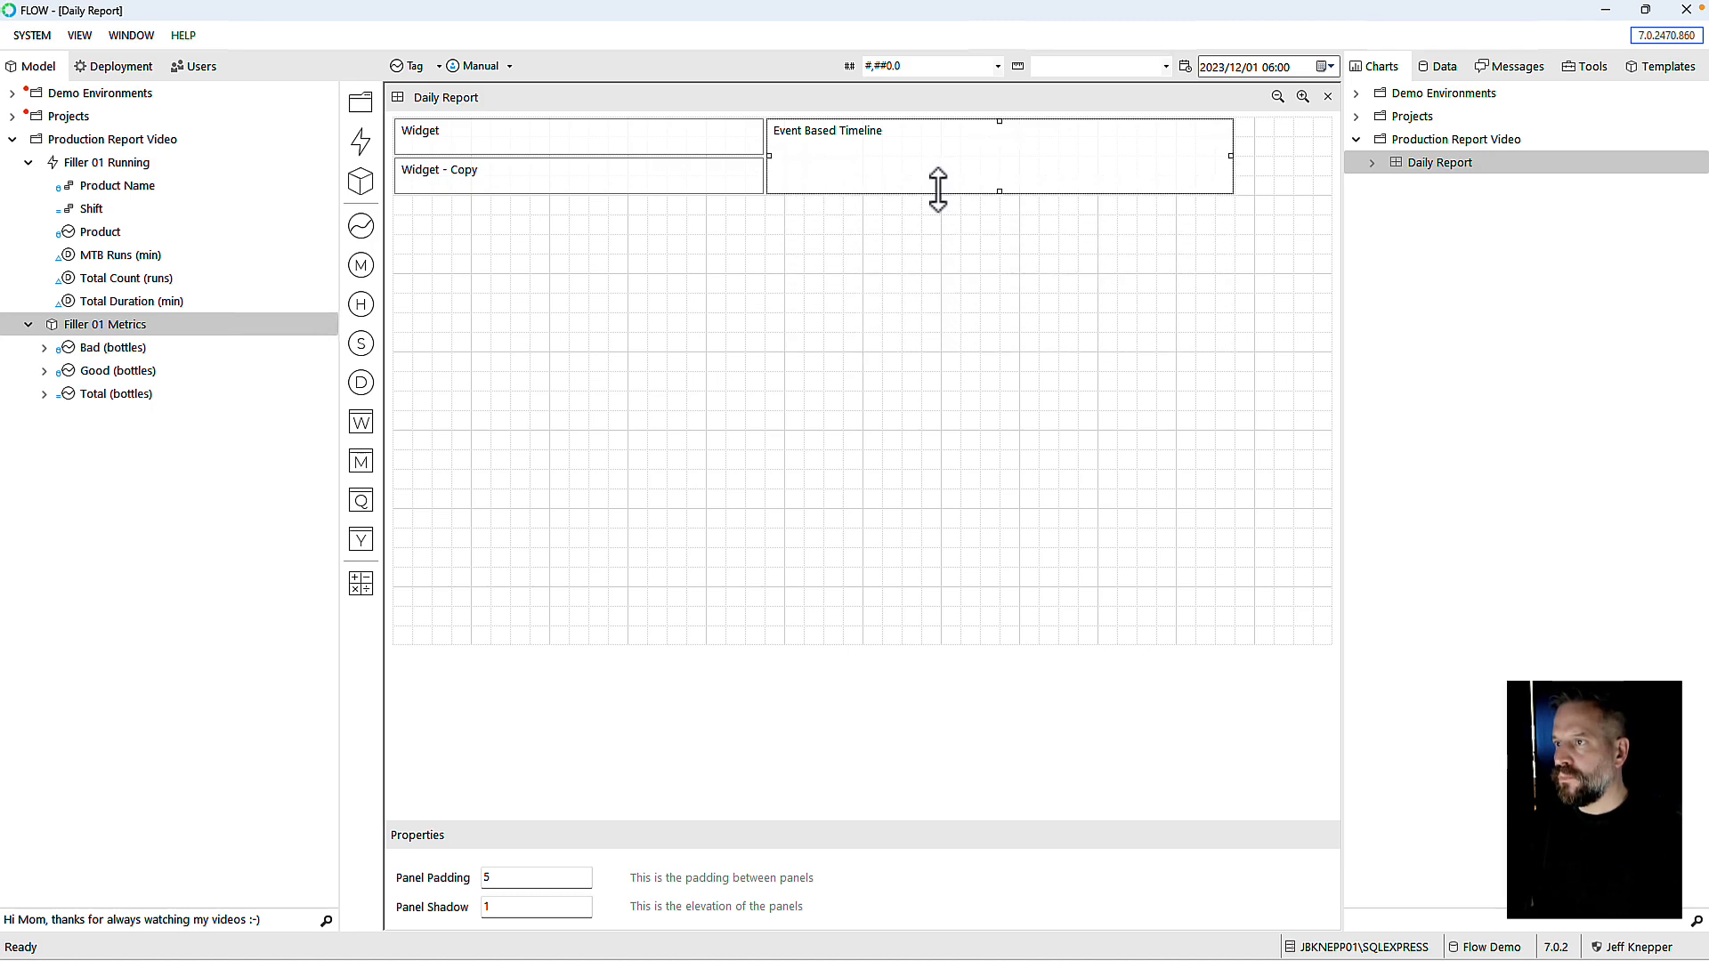
{"action": "left_click_drag", "start_coordinate": [1228, 156], "coordinate": [1339, 175]}
Step: Add another item in the empty dashboard area below the Event Based Timeline
{"action": "right_click", "coordinate": [1076, 294]}
{"action": "mouse_move", "coordinate": [1117, 302]}
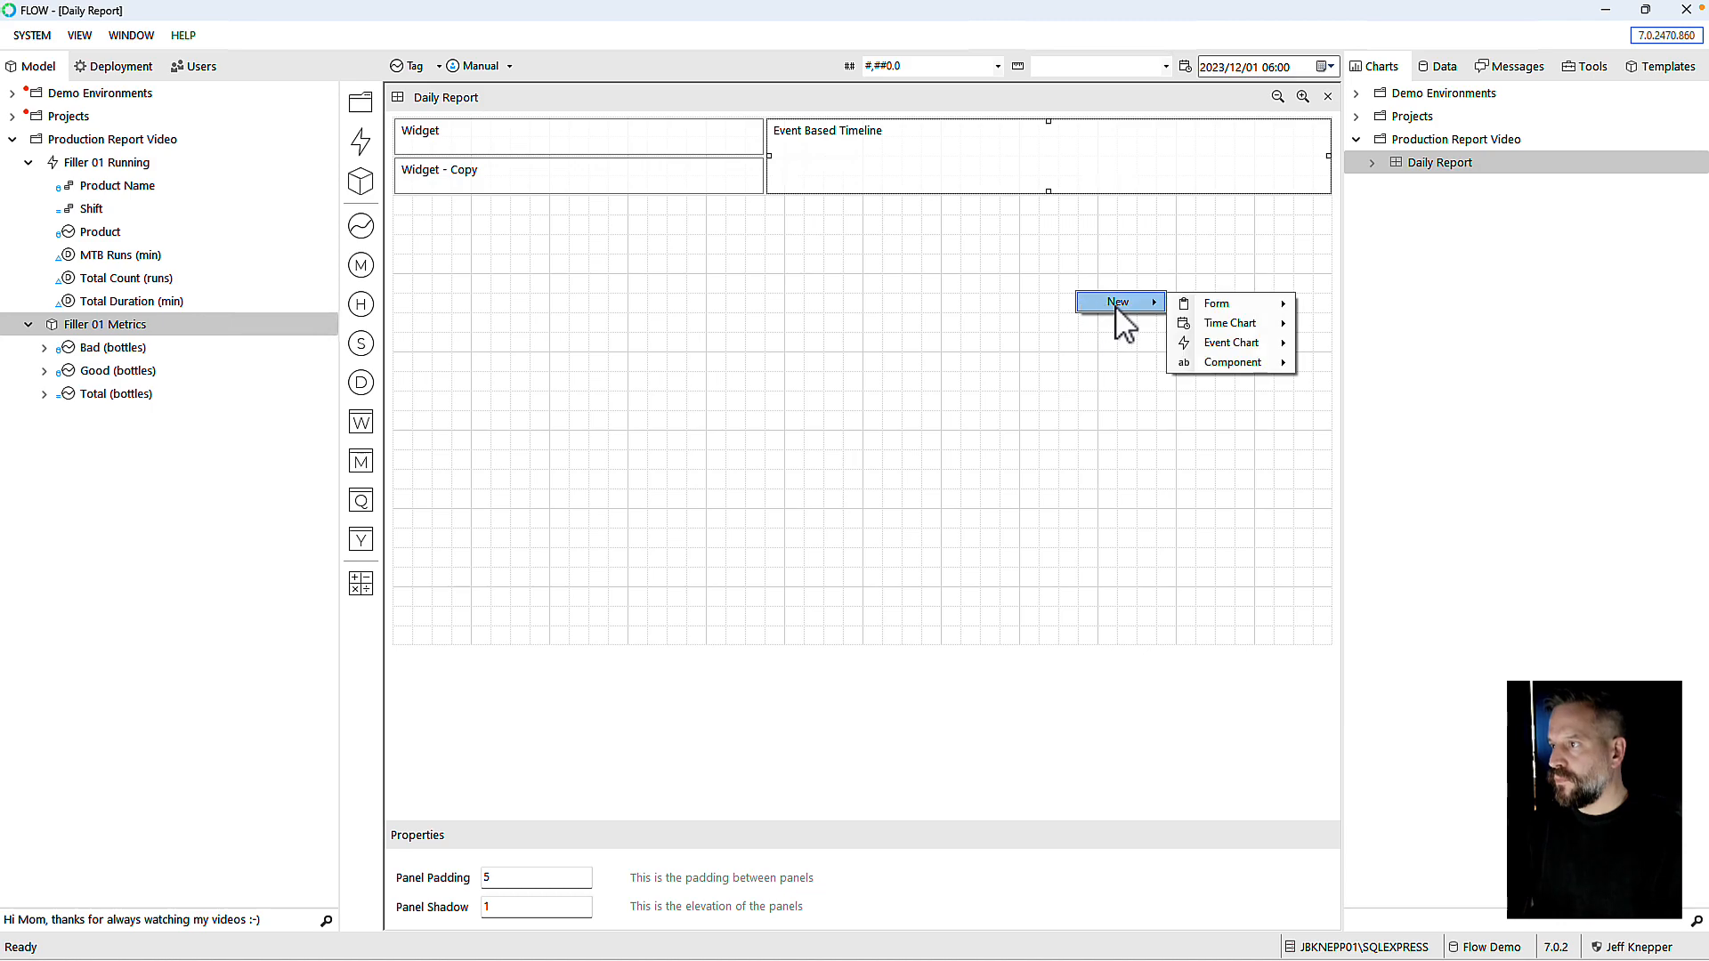
Step: Add an hourly Time Based Chart beneath the Event Based Timeline, widened to match the timeline and shortened in height
{"action": "mouse_move", "coordinate": [1217, 329]}
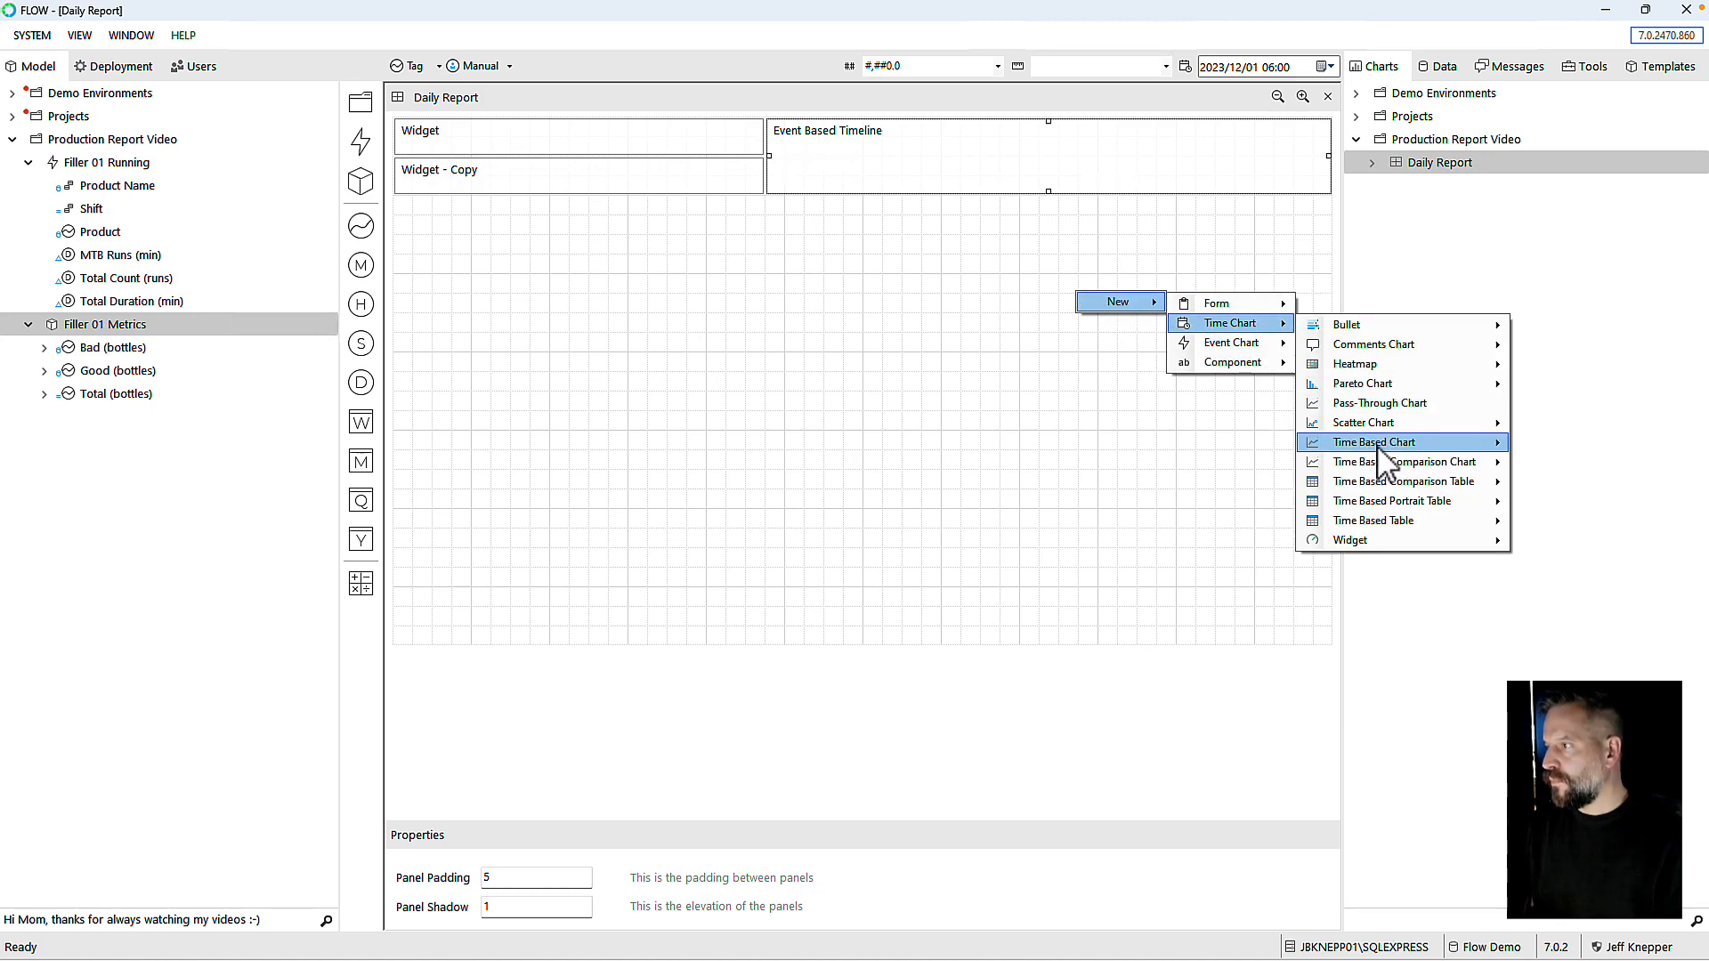
{"action": "mouse_move", "coordinate": [1385, 450]}
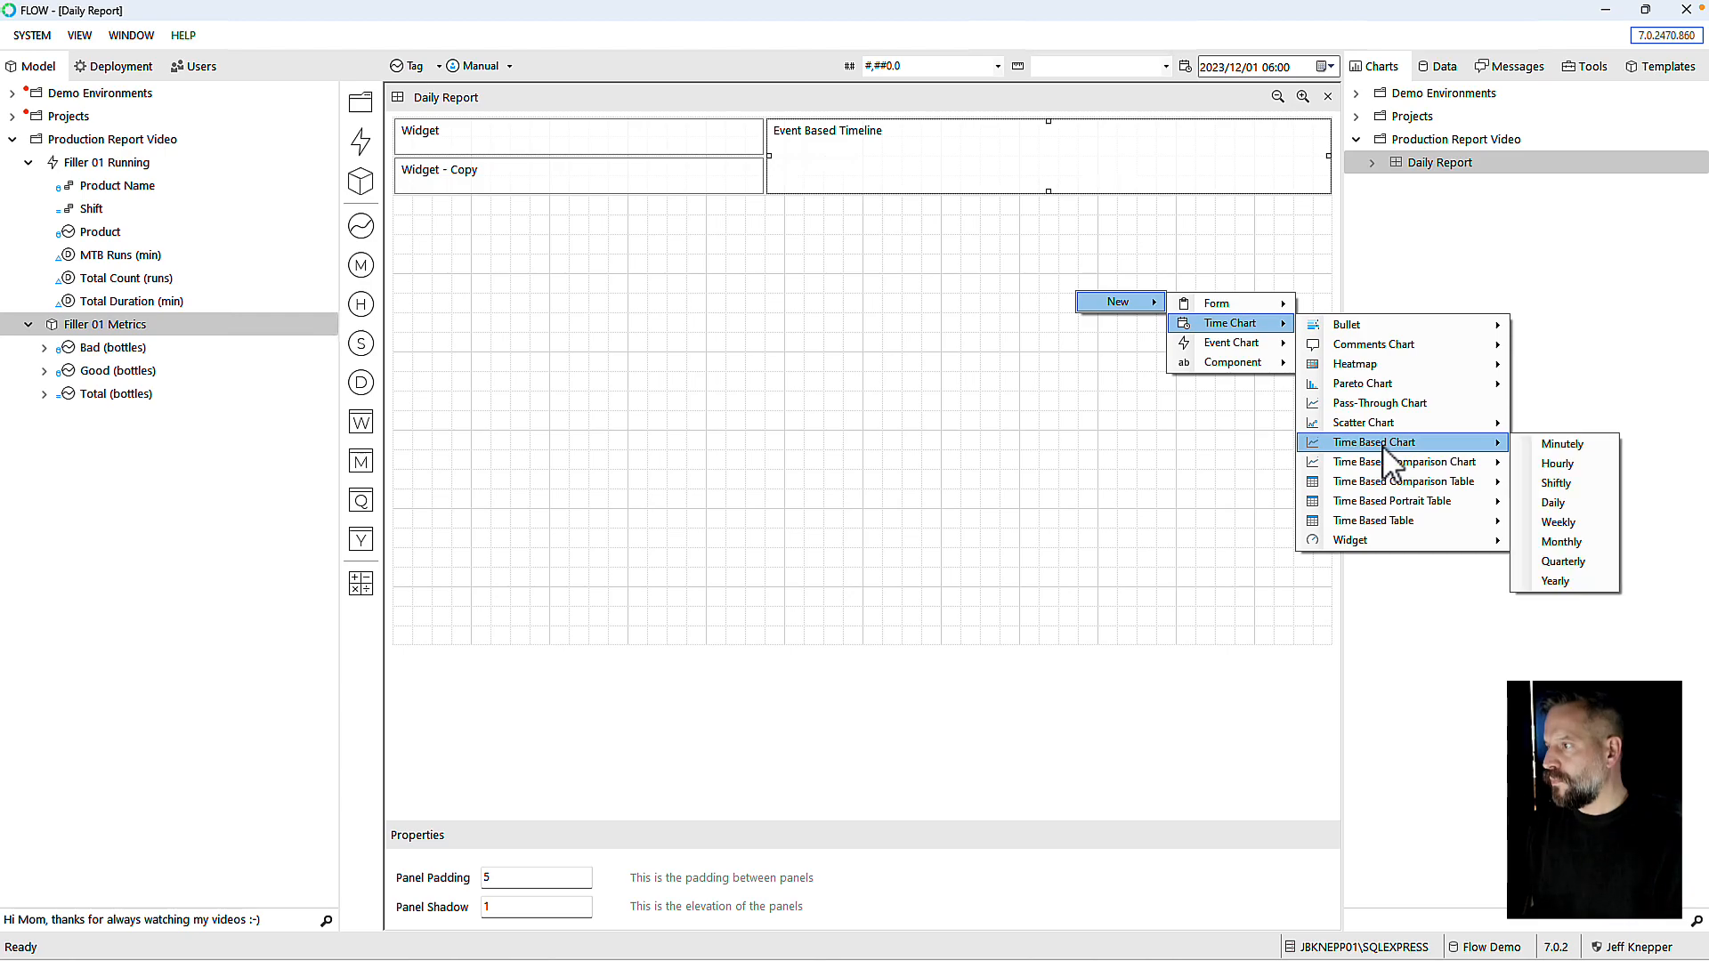
{"action": "left_click", "coordinate": [1570, 466]}
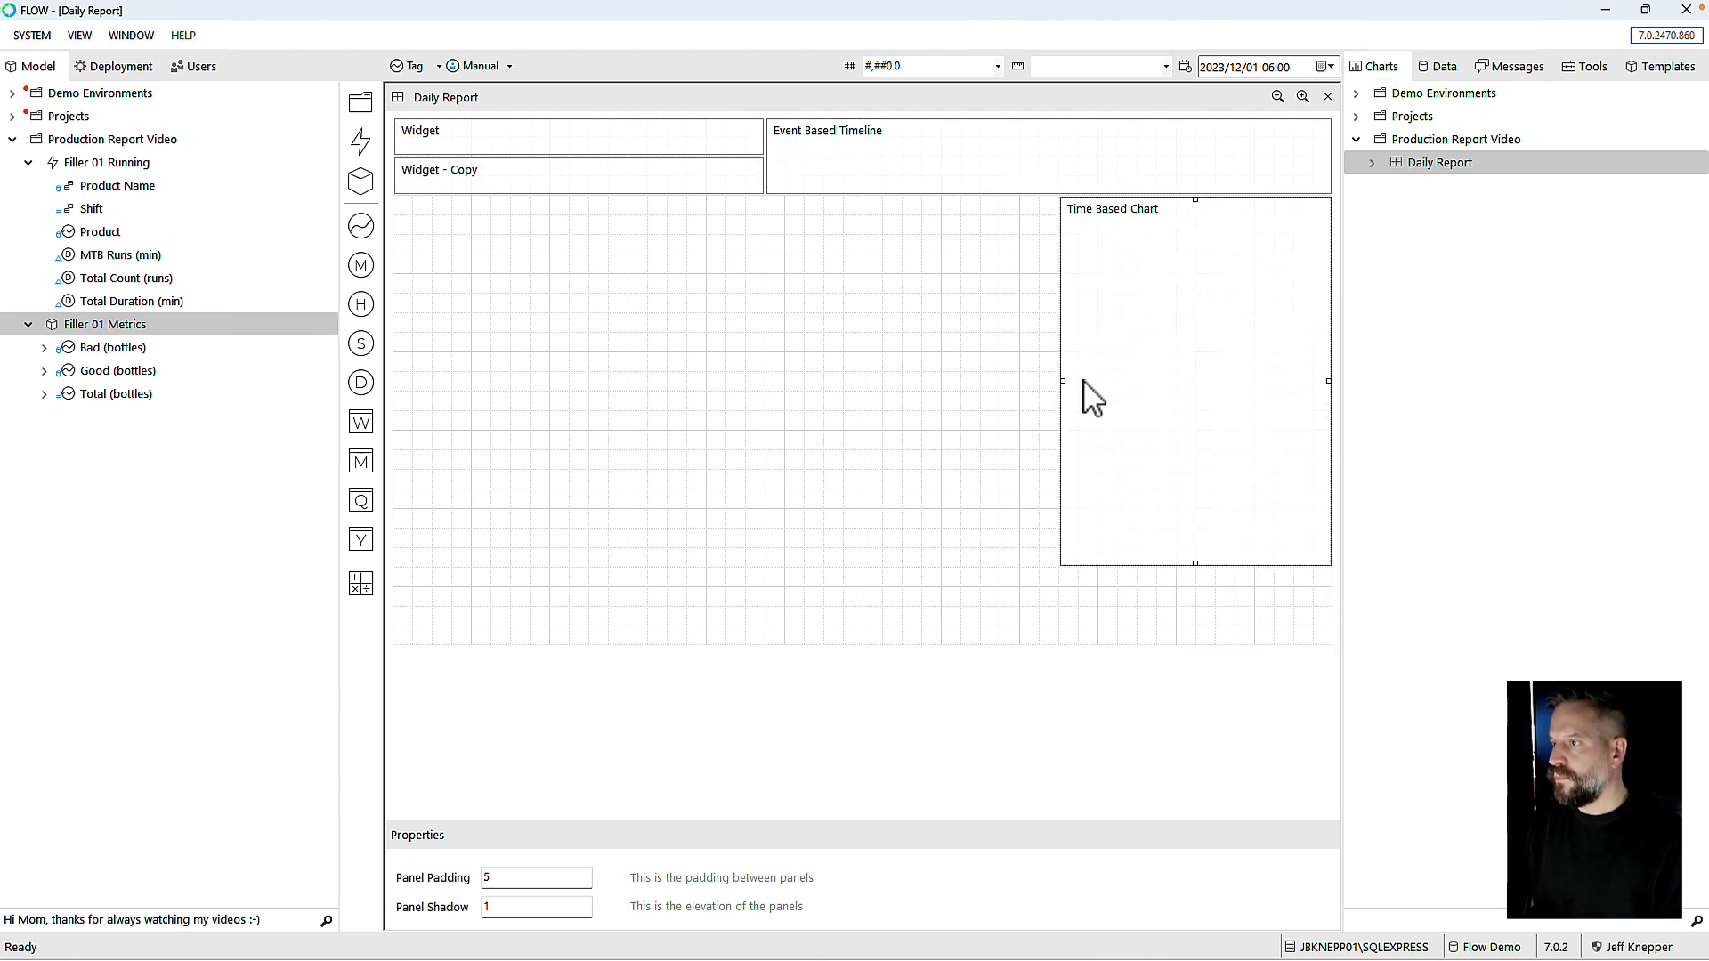
{"action": "left_click_drag", "start_coordinate": [1060, 382], "coordinate": [757, 385]}
{"action": "left_click_drag", "start_coordinate": [1047, 564], "coordinate": [1020, 396]}
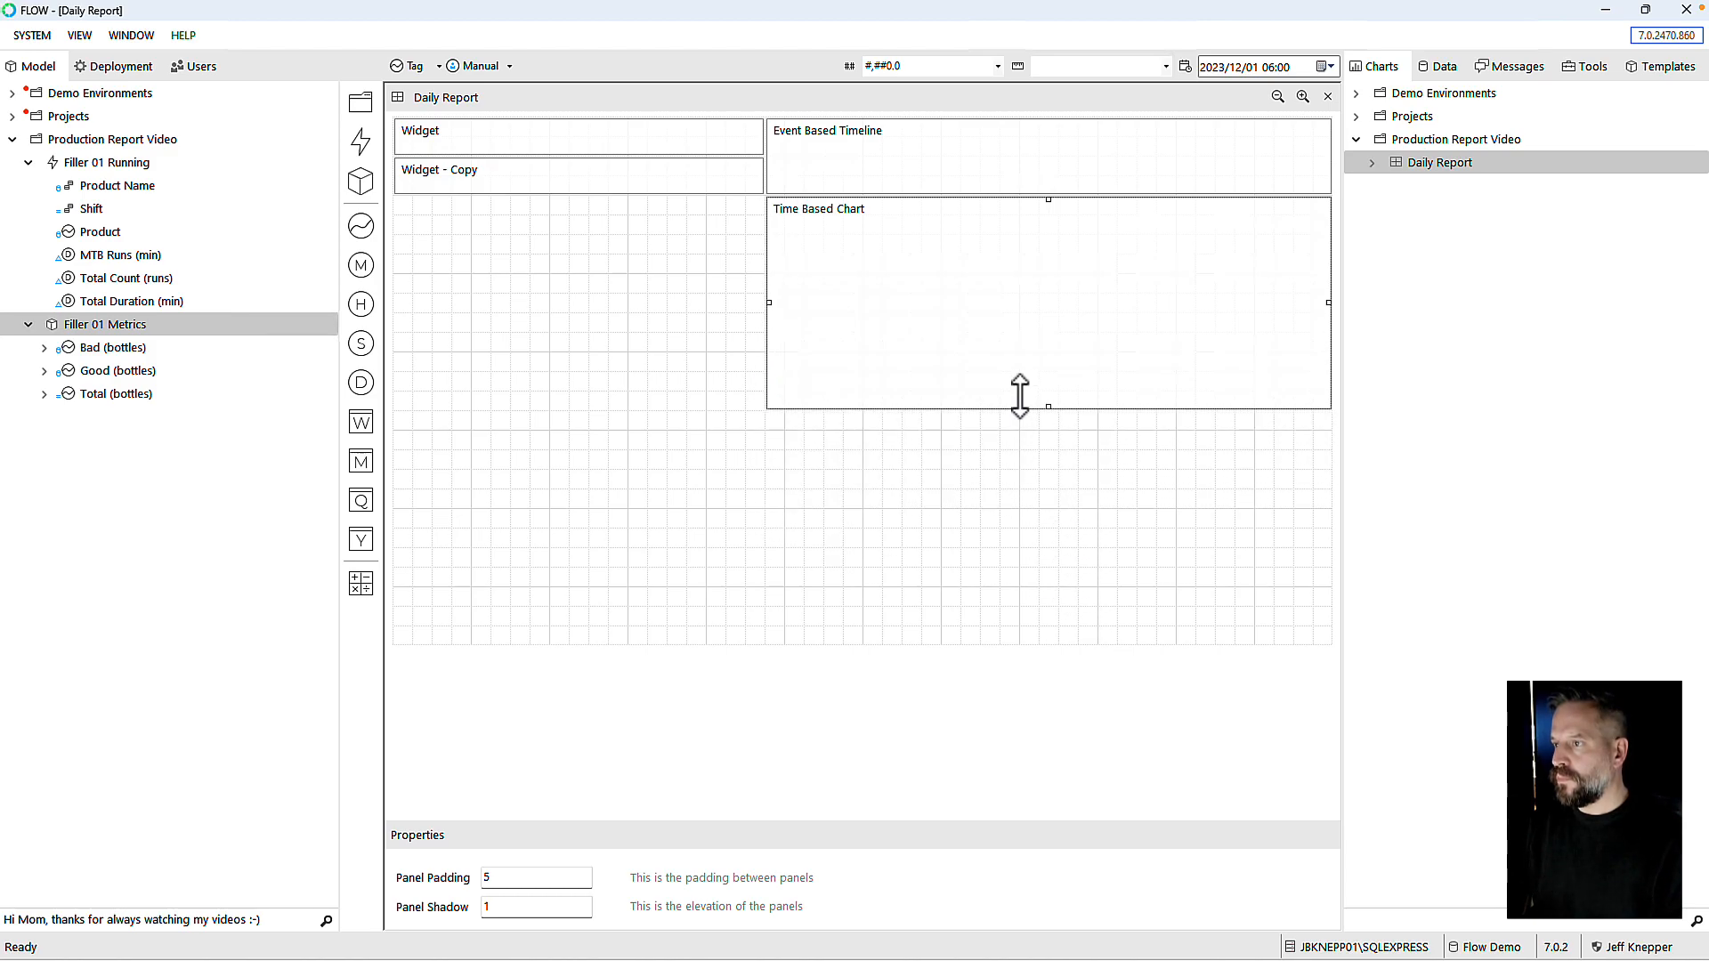
Step: Add a shiftly Time Based Portrait Table to the Daily Report
{"action": "right_click", "coordinate": [992, 474]}
{"action": "mouse_move", "coordinate": [1063, 481]}
{"action": "mouse_move", "coordinate": [1157, 504]}
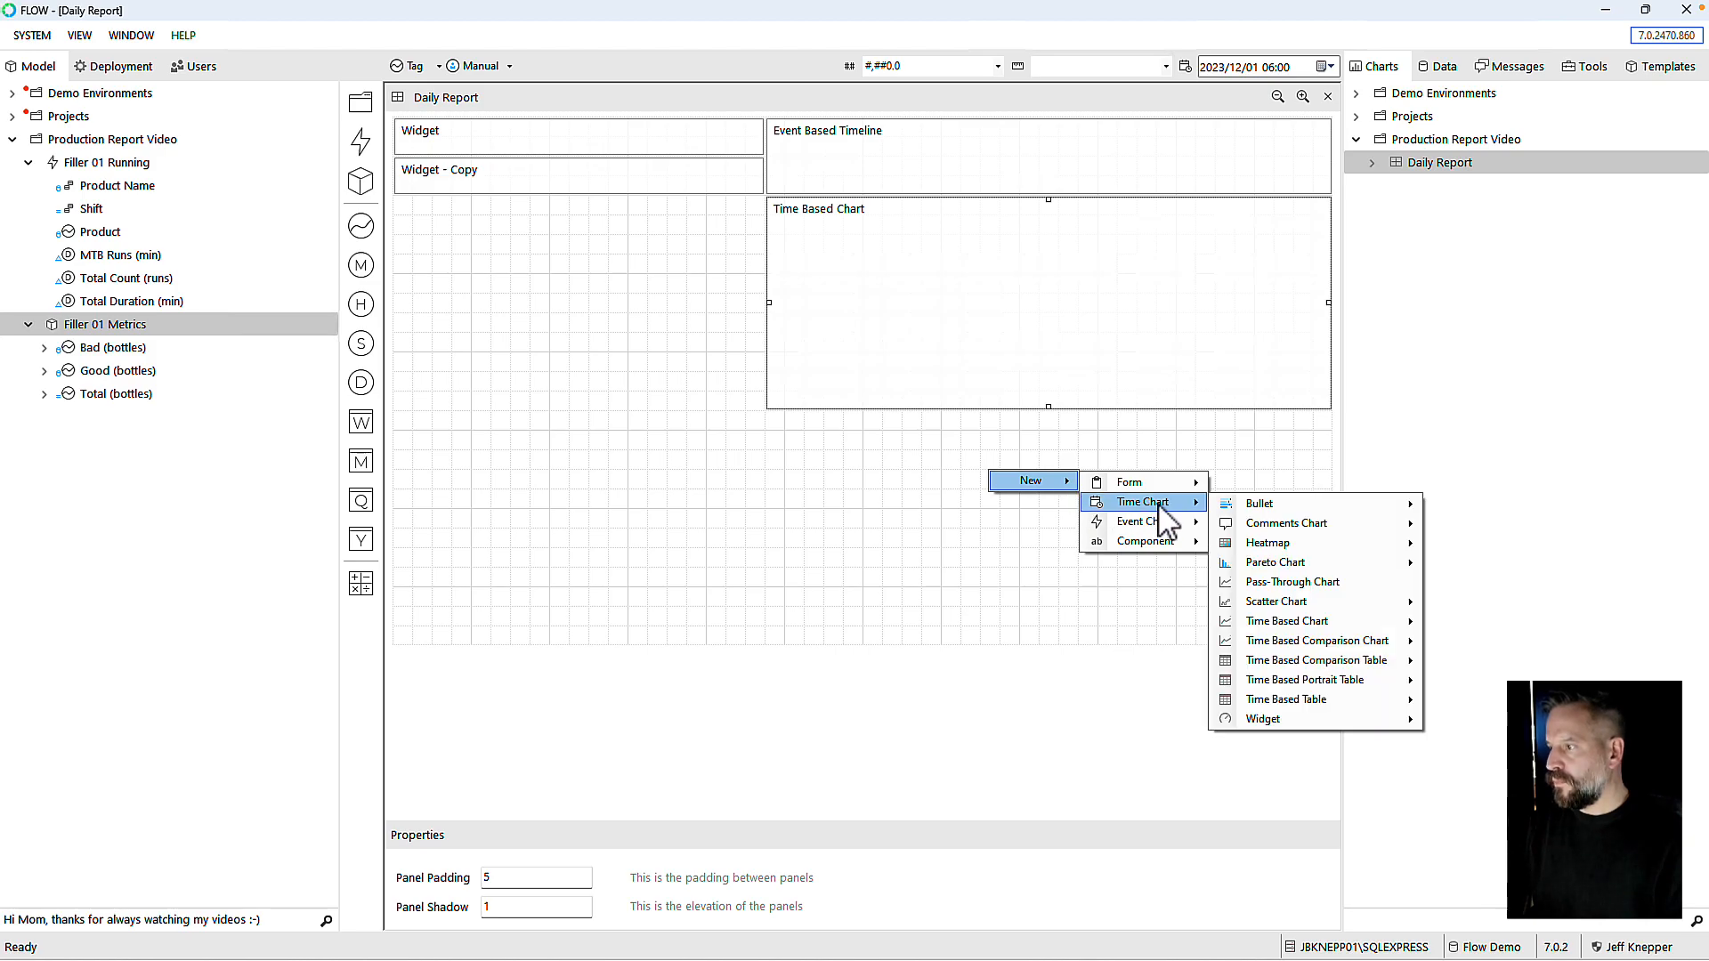
{"action": "mouse_move", "coordinate": [1295, 643]}
{"action": "mouse_move", "coordinate": [1295, 682]}
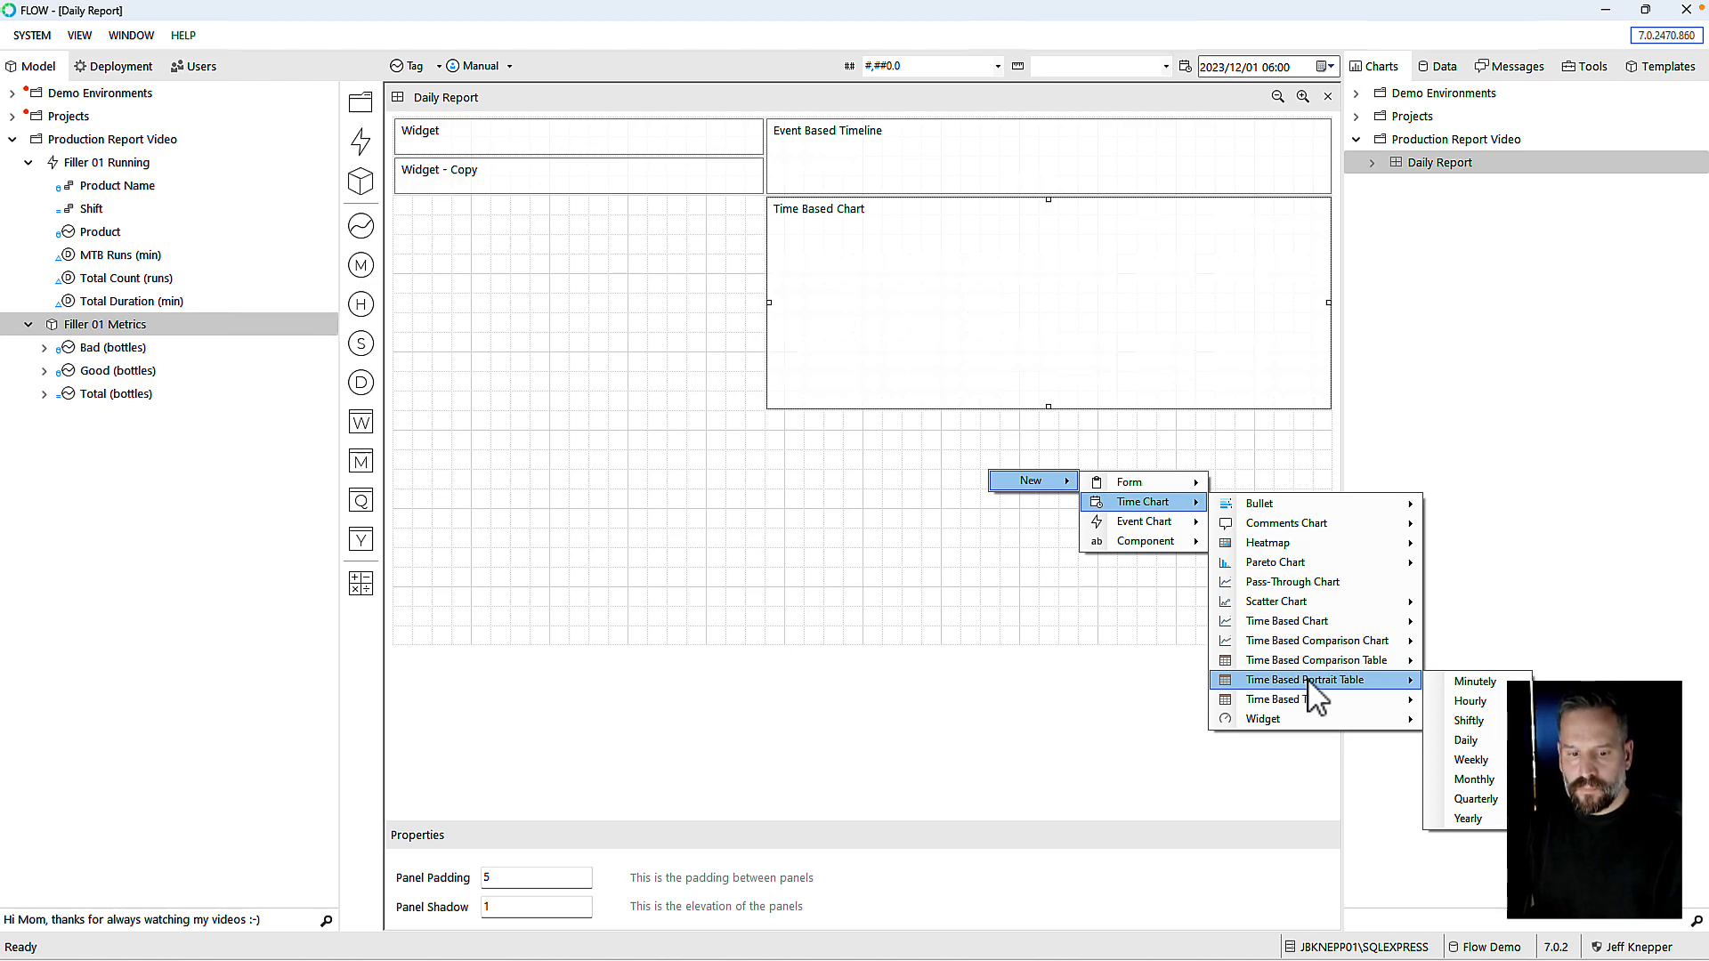
{"action": "left_click", "coordinate": [1480, 722]}
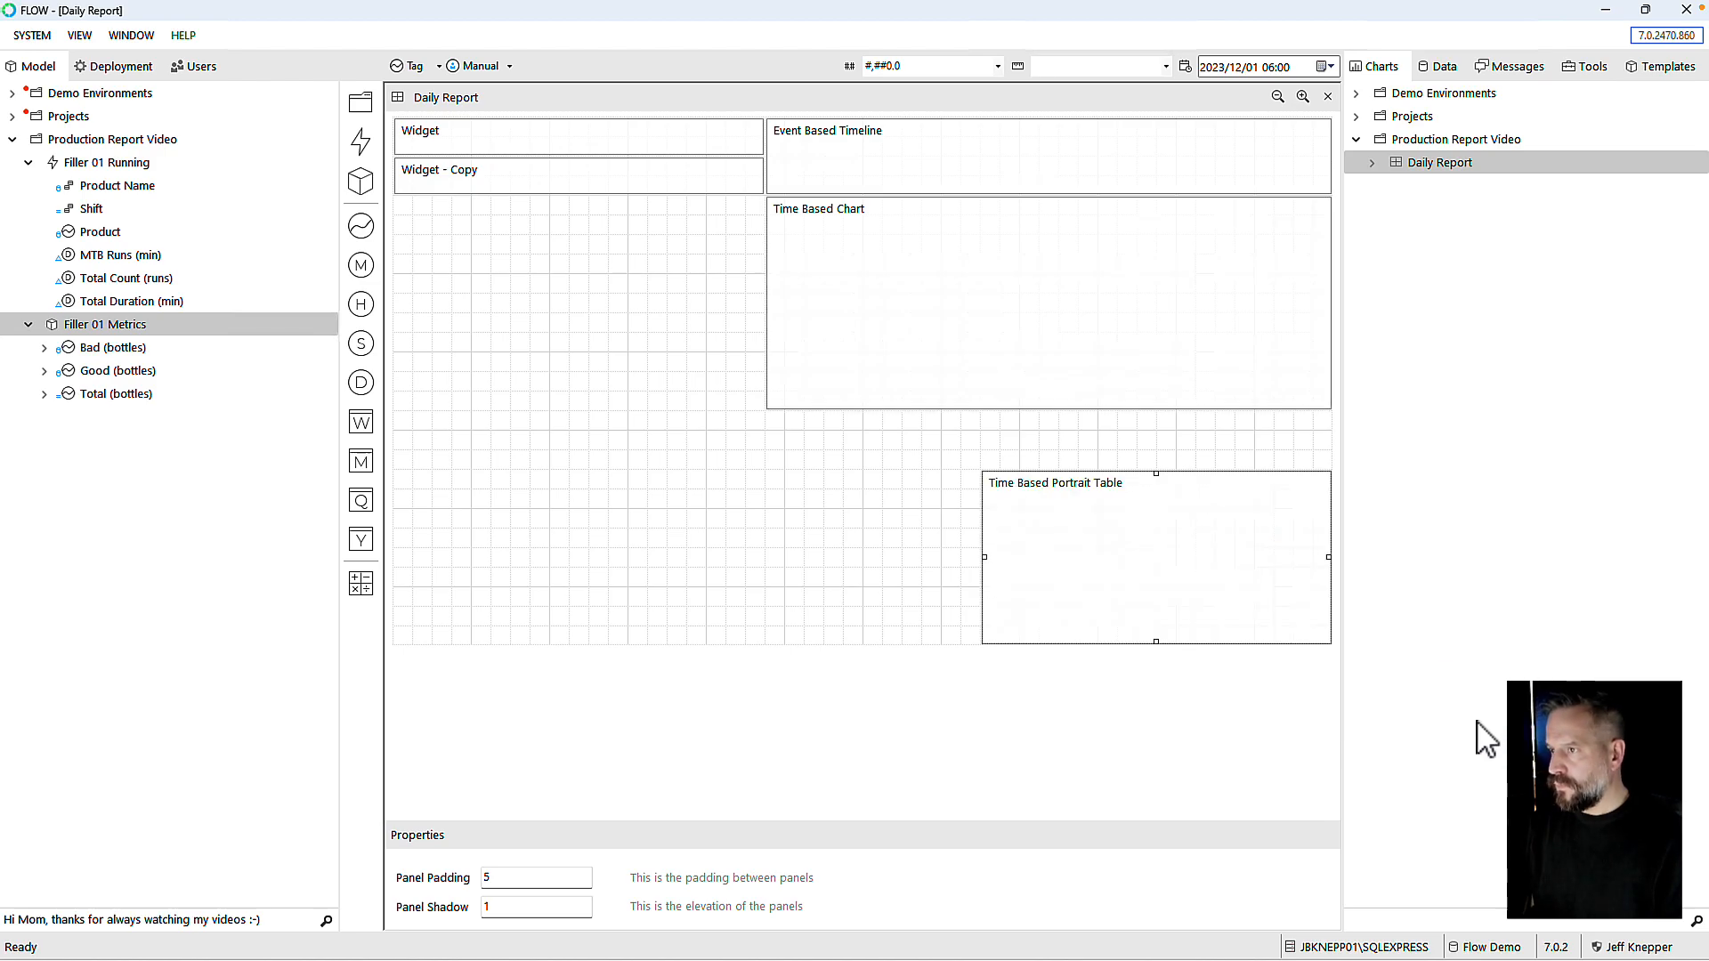
Step: Move the Time Based Portrait Table under Widget - Copy and resize it to the widget's width and the Time Based Chart's height
{"action": "left_click_drag", "start_coordinate": [1163, 591], "coordinate": [556, 267]}
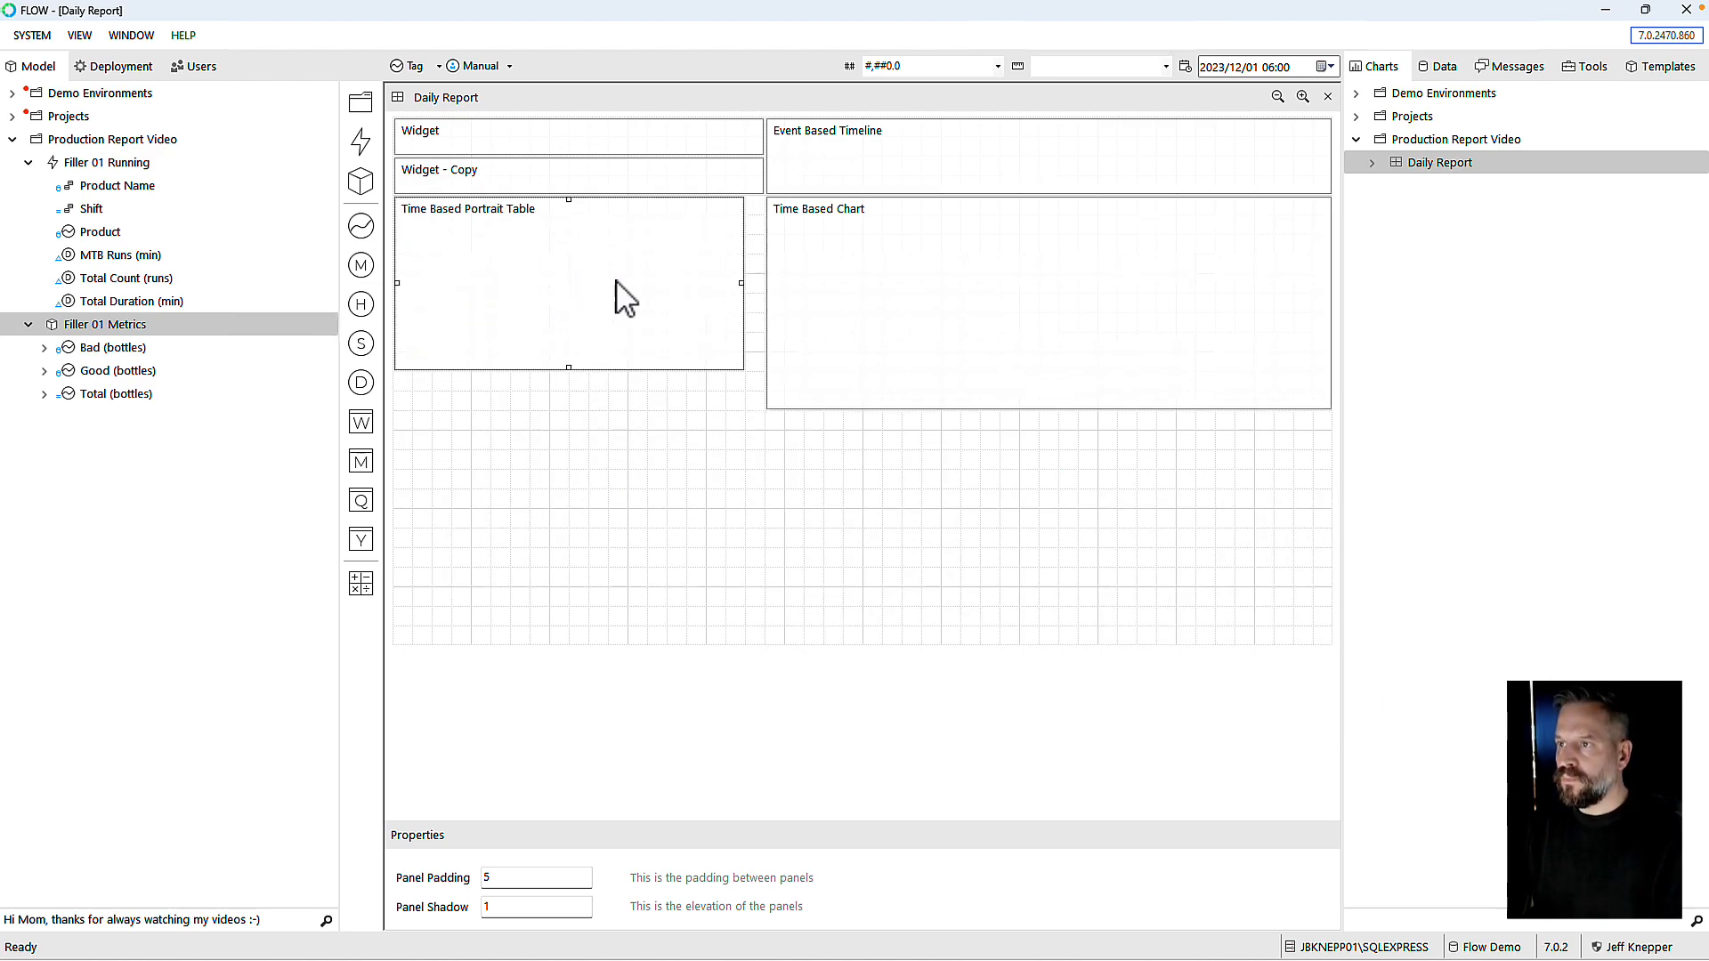
{"action": "left_click_drag", "start_coordinate": [742, 285], "coordinate": [763, 285]}
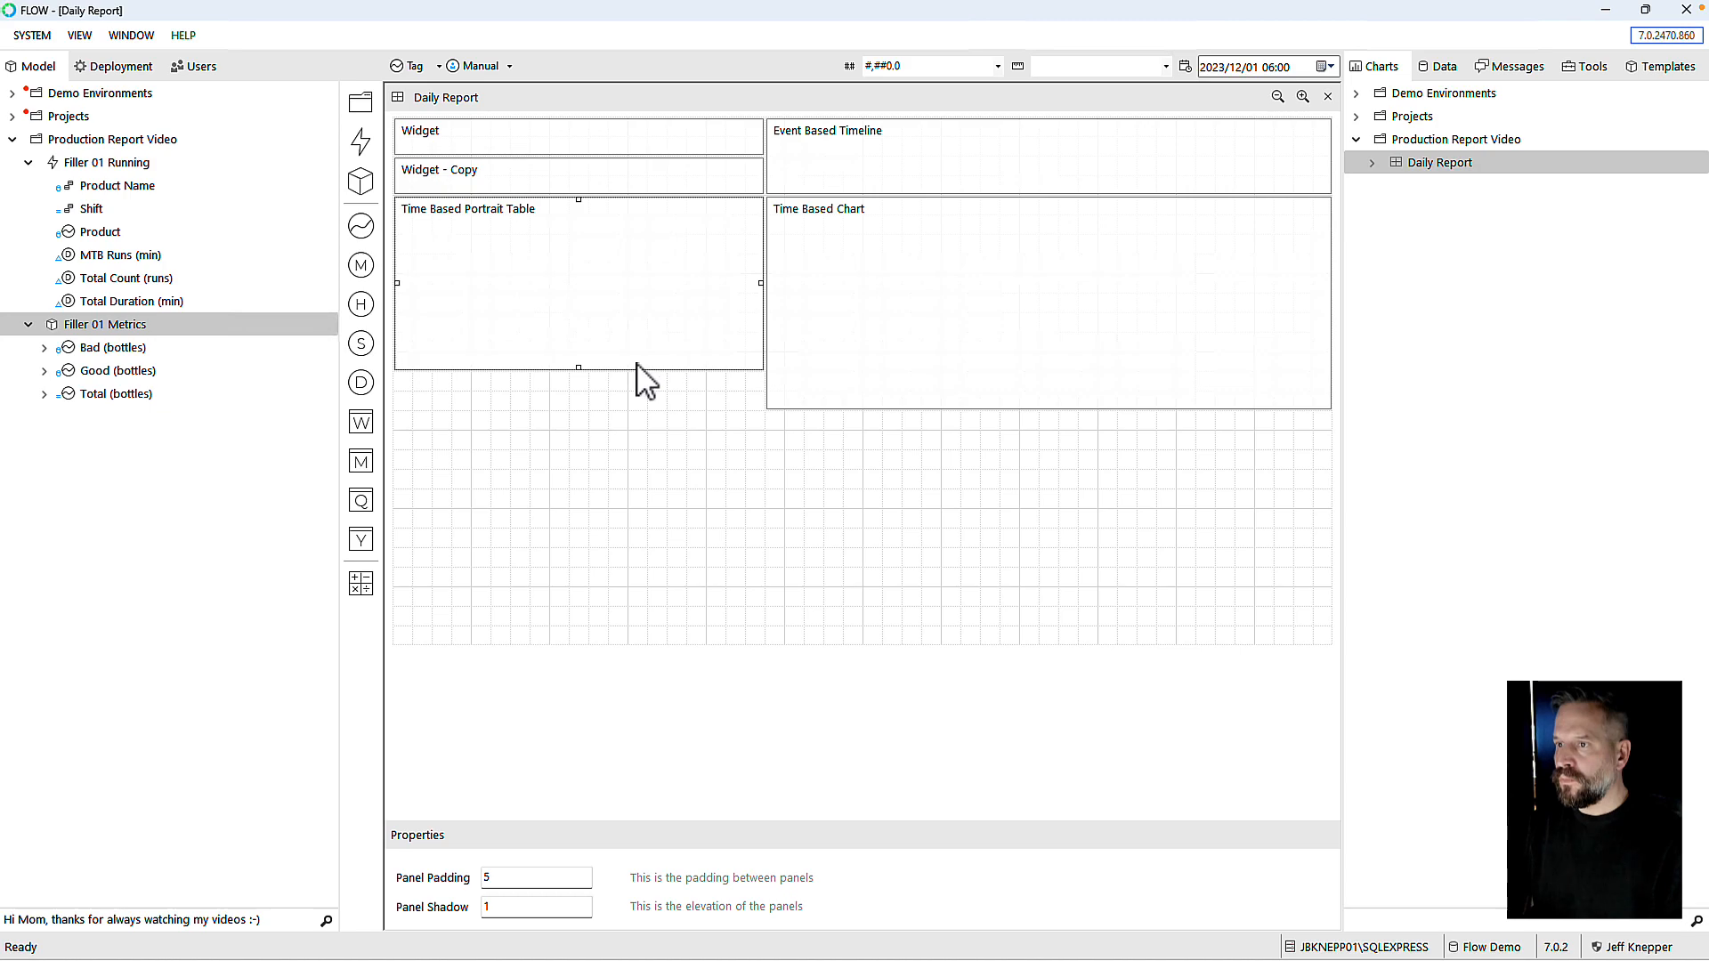
{"action": "left_click_drag", "start_coordinate": [580, 386], "coordinate": [579, 412]}
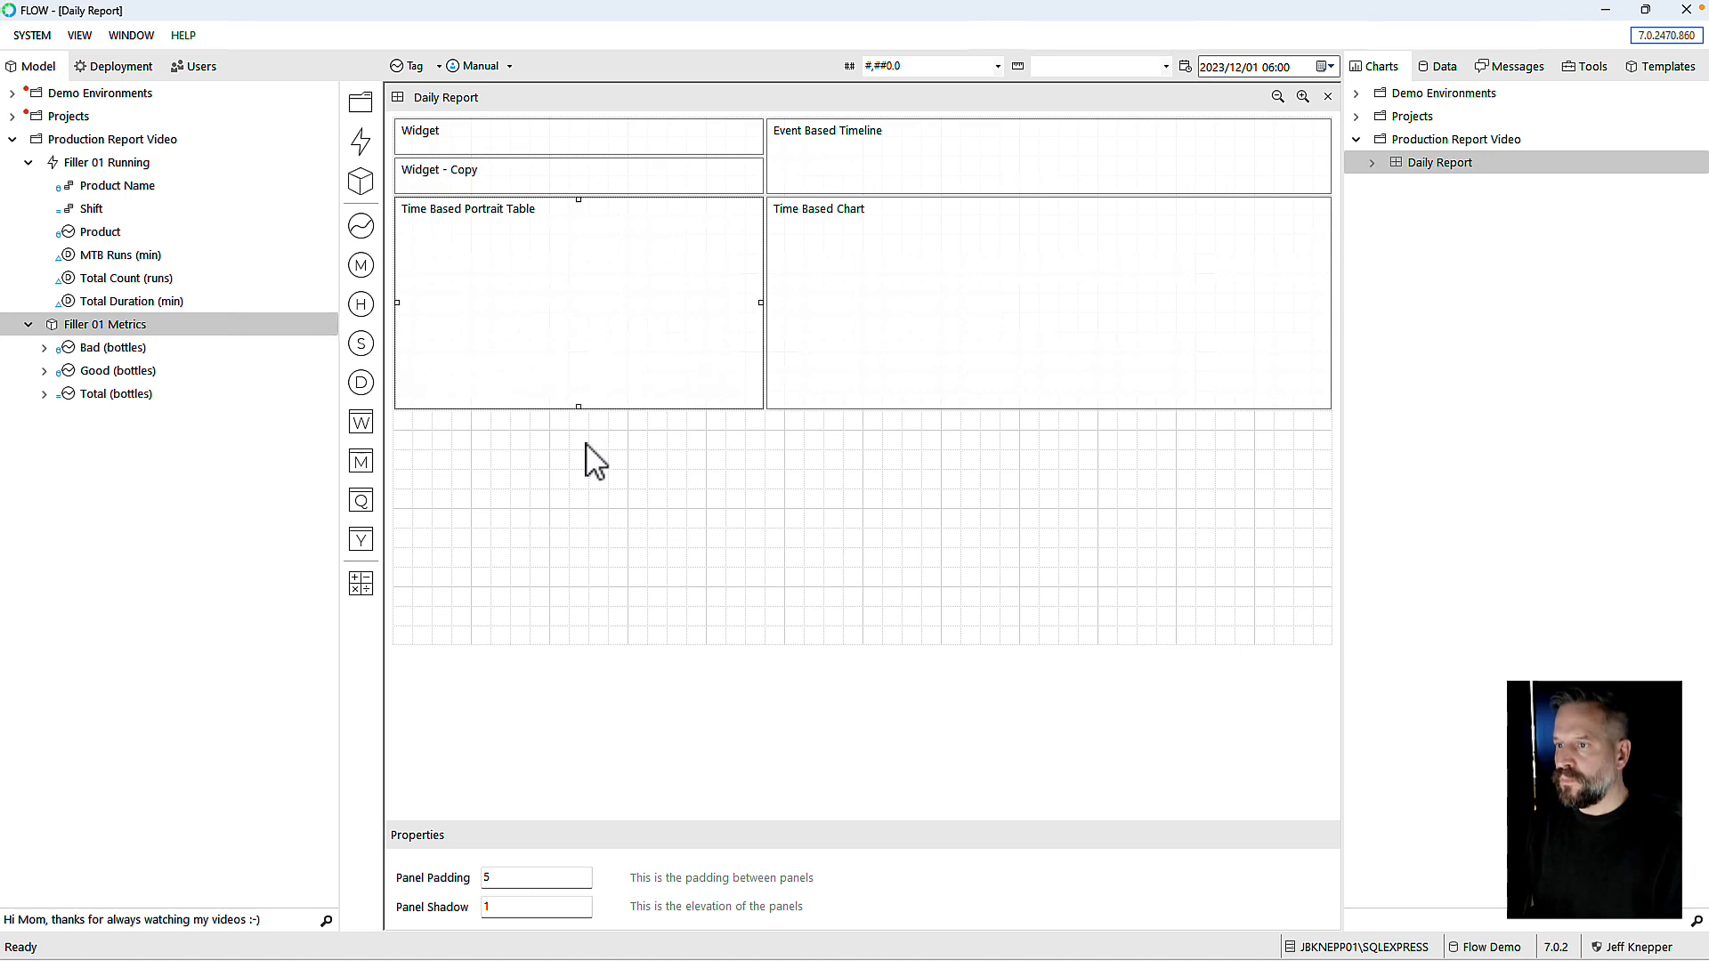
Step: Add an hourly Time Based Table and stretch it across the full dashboard width, directly beneath the portrait table and chart
{"action": "right_click", "coordinate": [591, 447]}
{"action": "mouse_move", "coordinate": [633, 453]}
{"action": "mouse_move", "coordinate": [747, 474]}
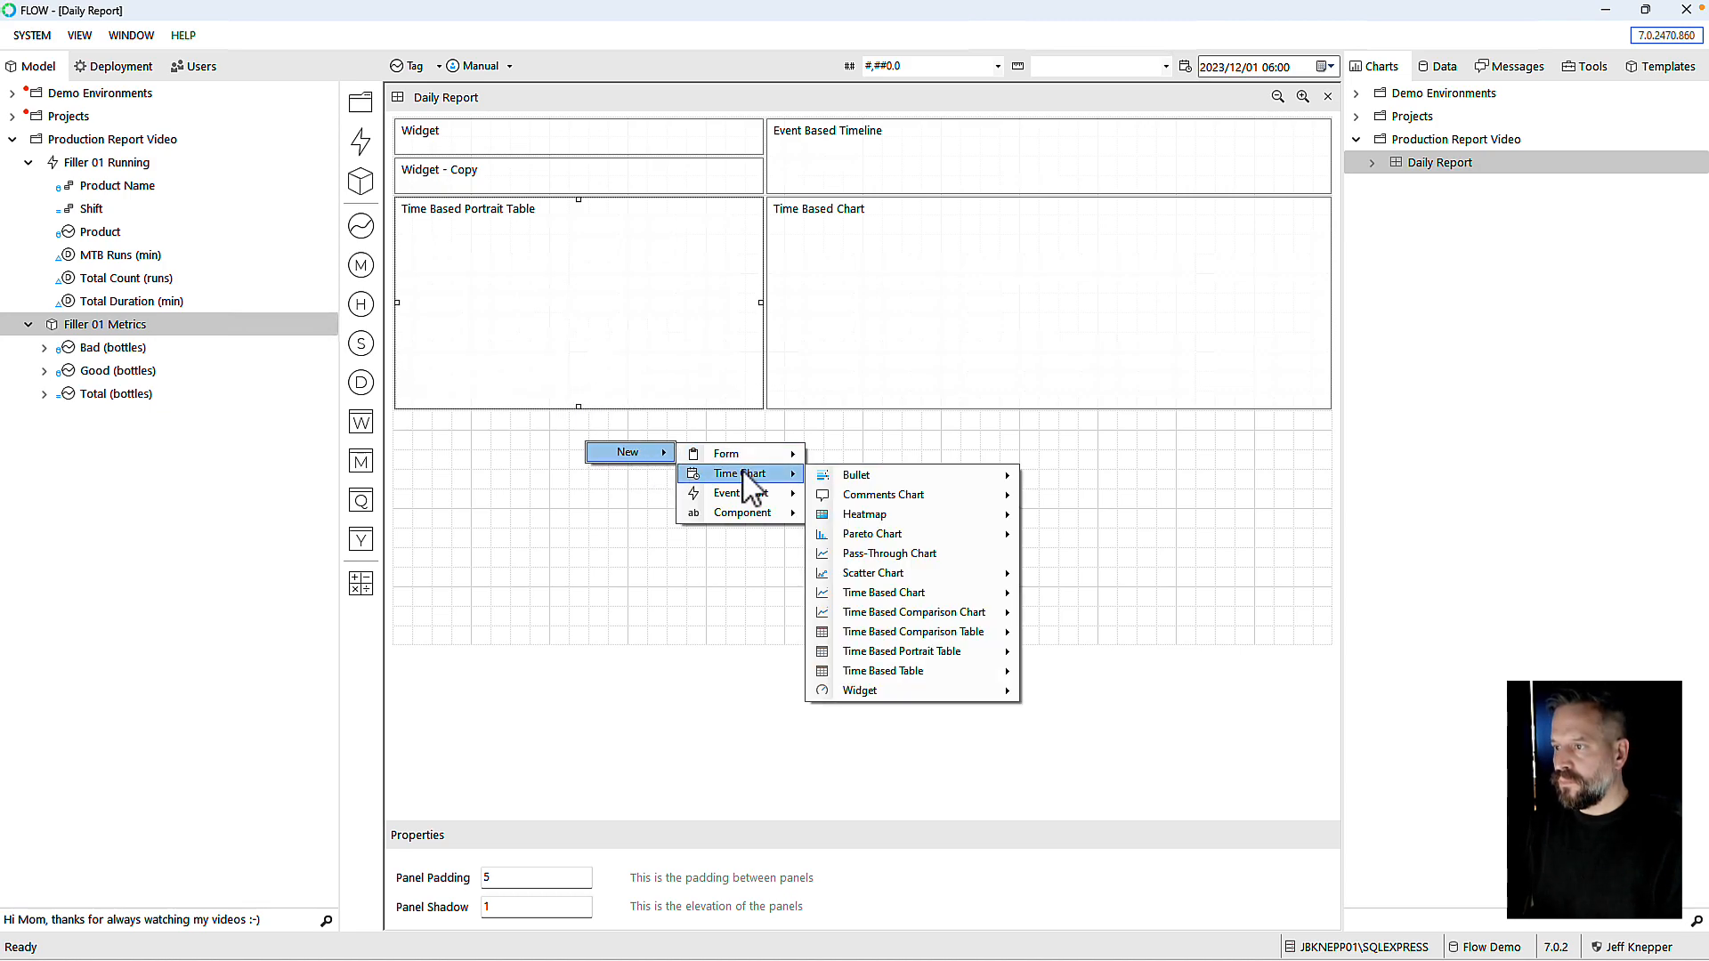
{"action": "mouse_move", "coordinate": [952, 614]}
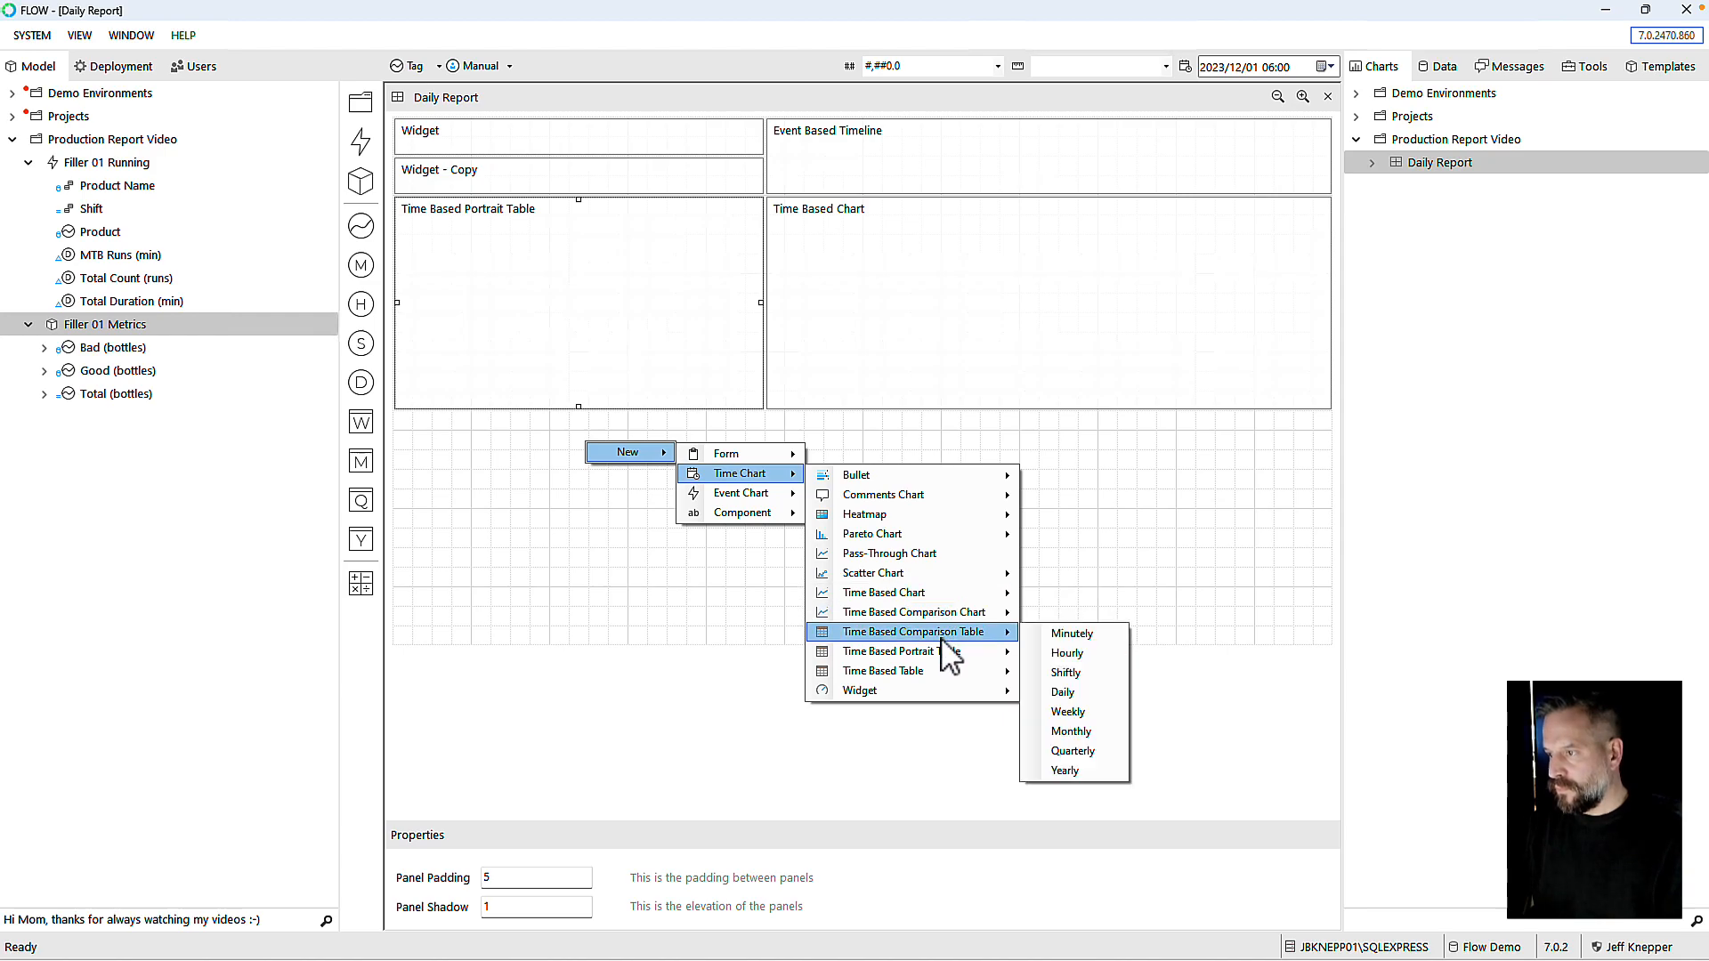
{"action": "mouse_move", "coordinate": [926, 674]}
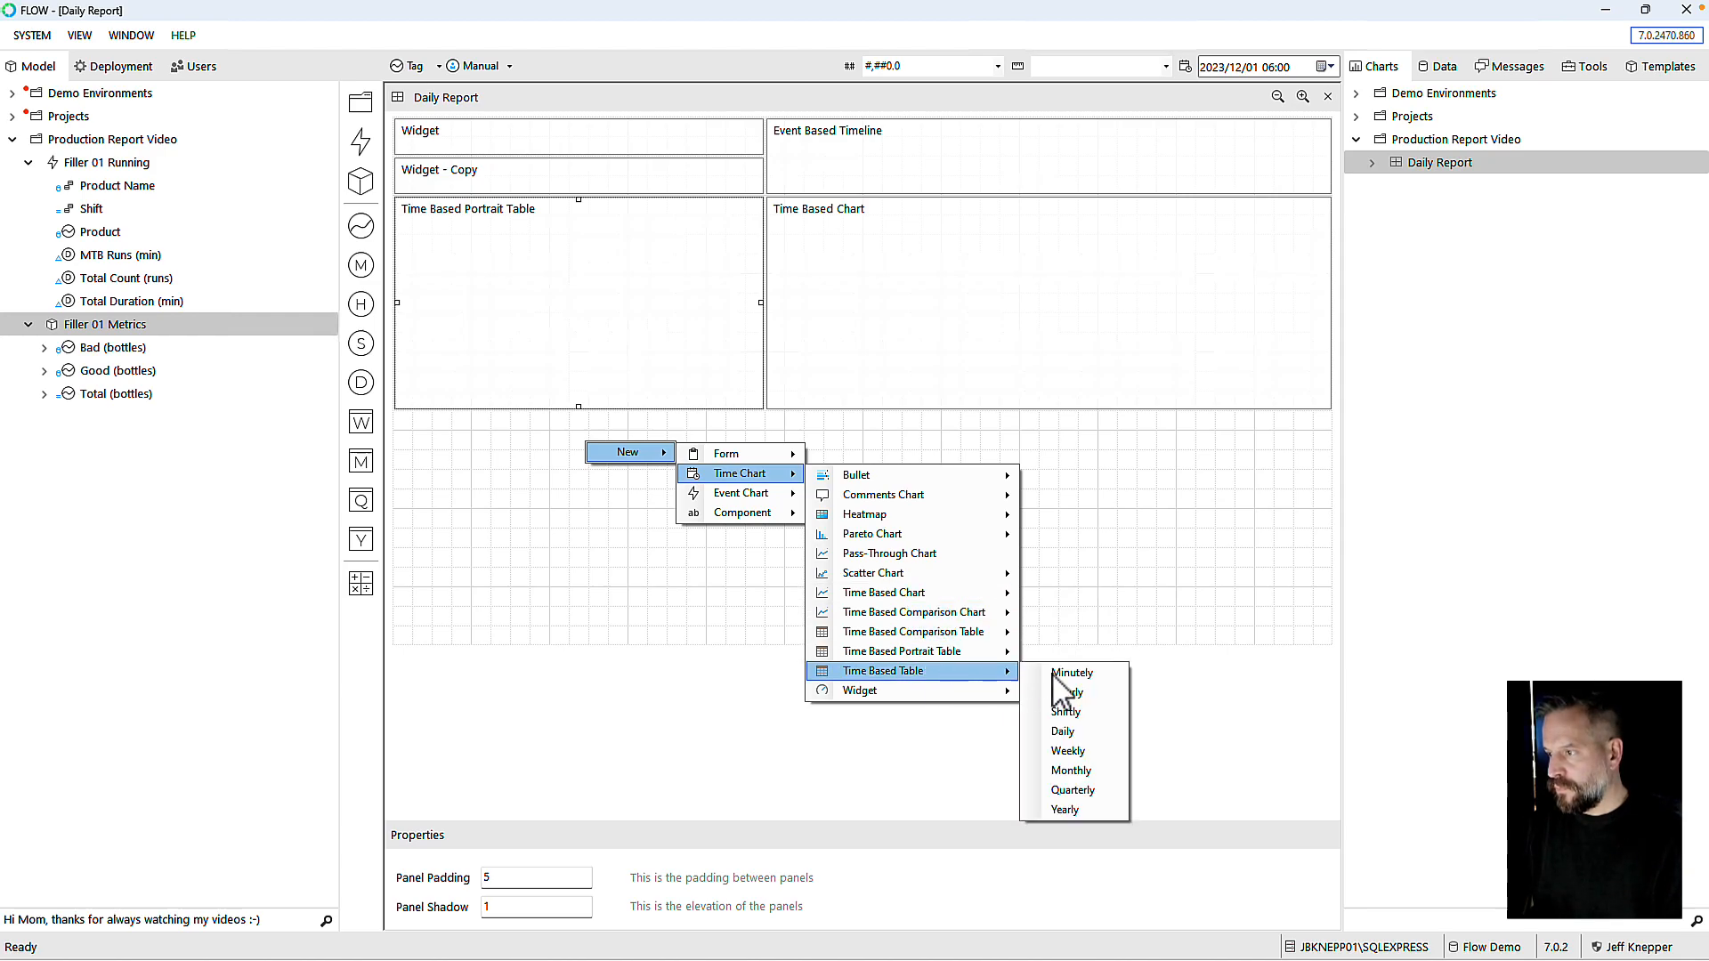
{"action": "left_click", "coordinate": [1080, 695]}
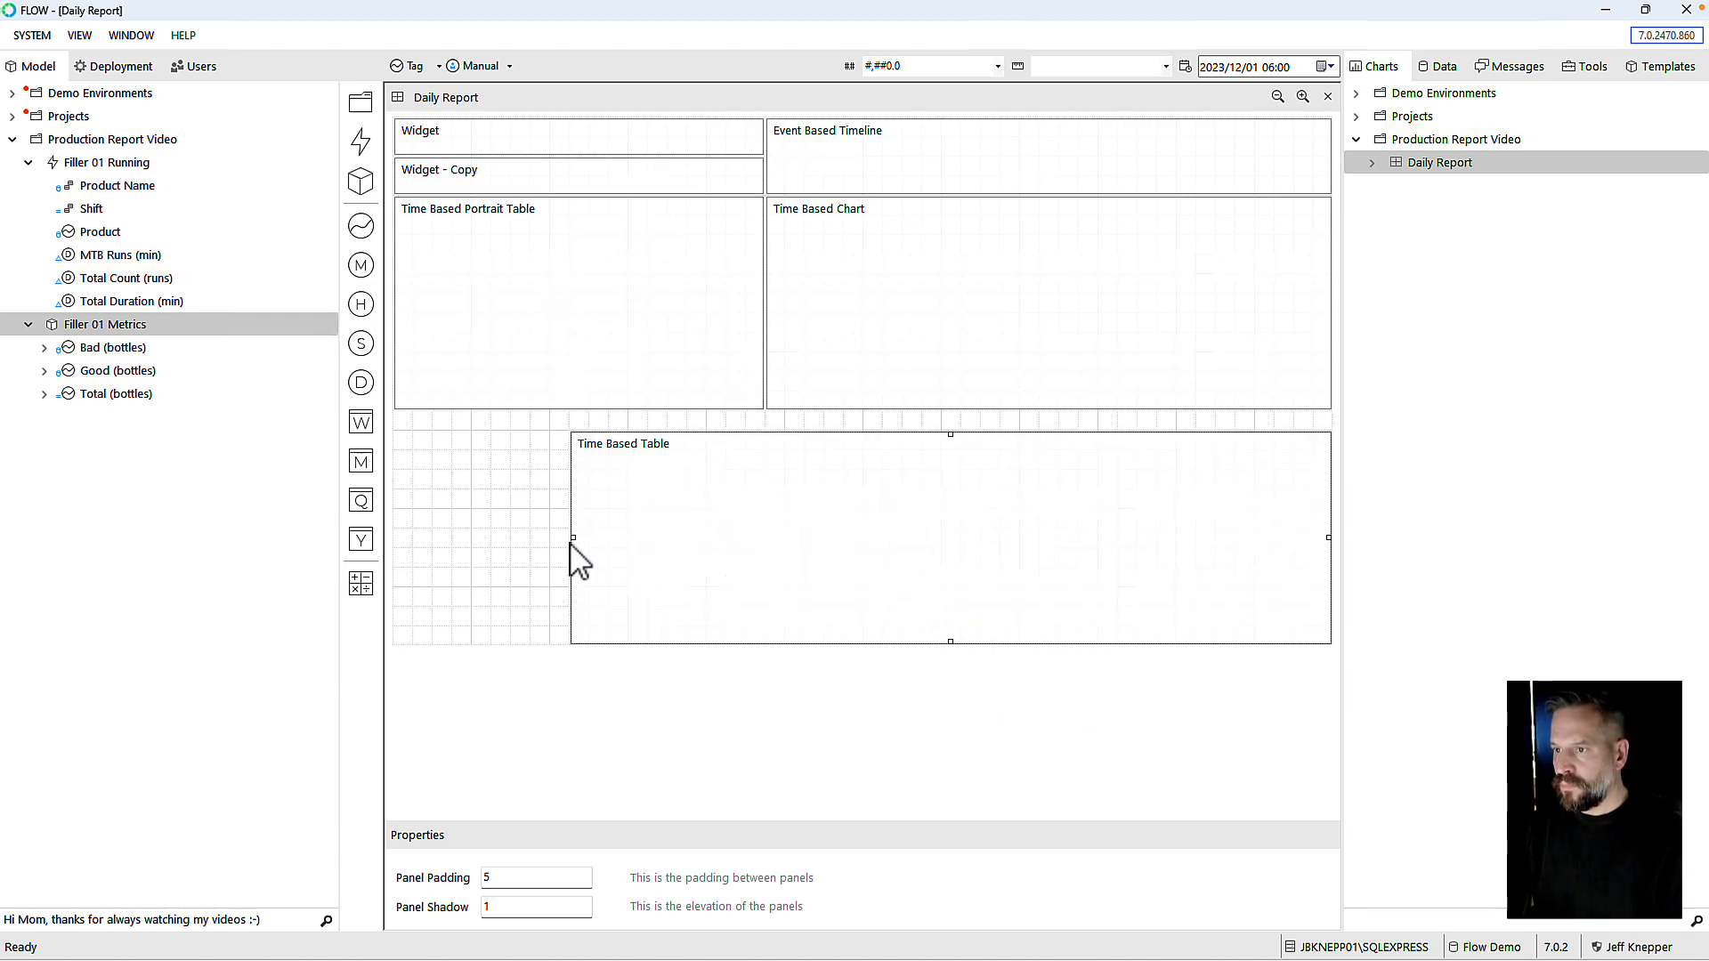
{"action": "left_click_drag", "start_coordinate": [574, 540], "coordinate": [381, 531]}
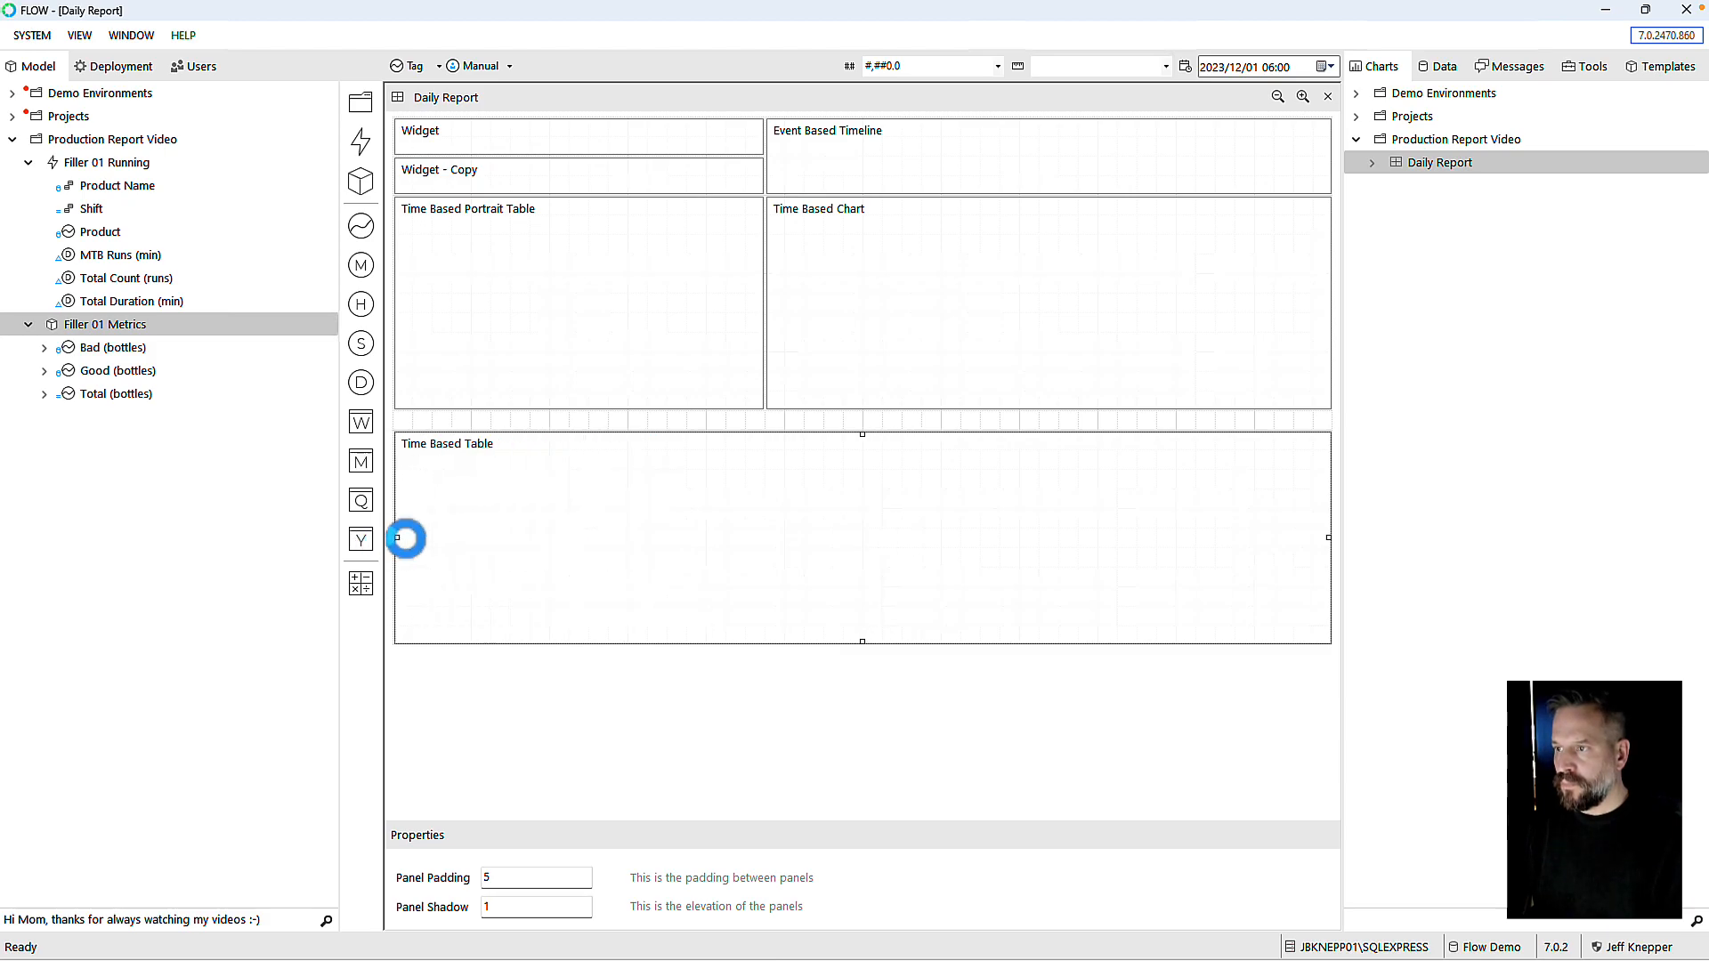
{"action": "left_click_drag", "start_coordinate": [862, 433], "coordinate": [862, 412]}
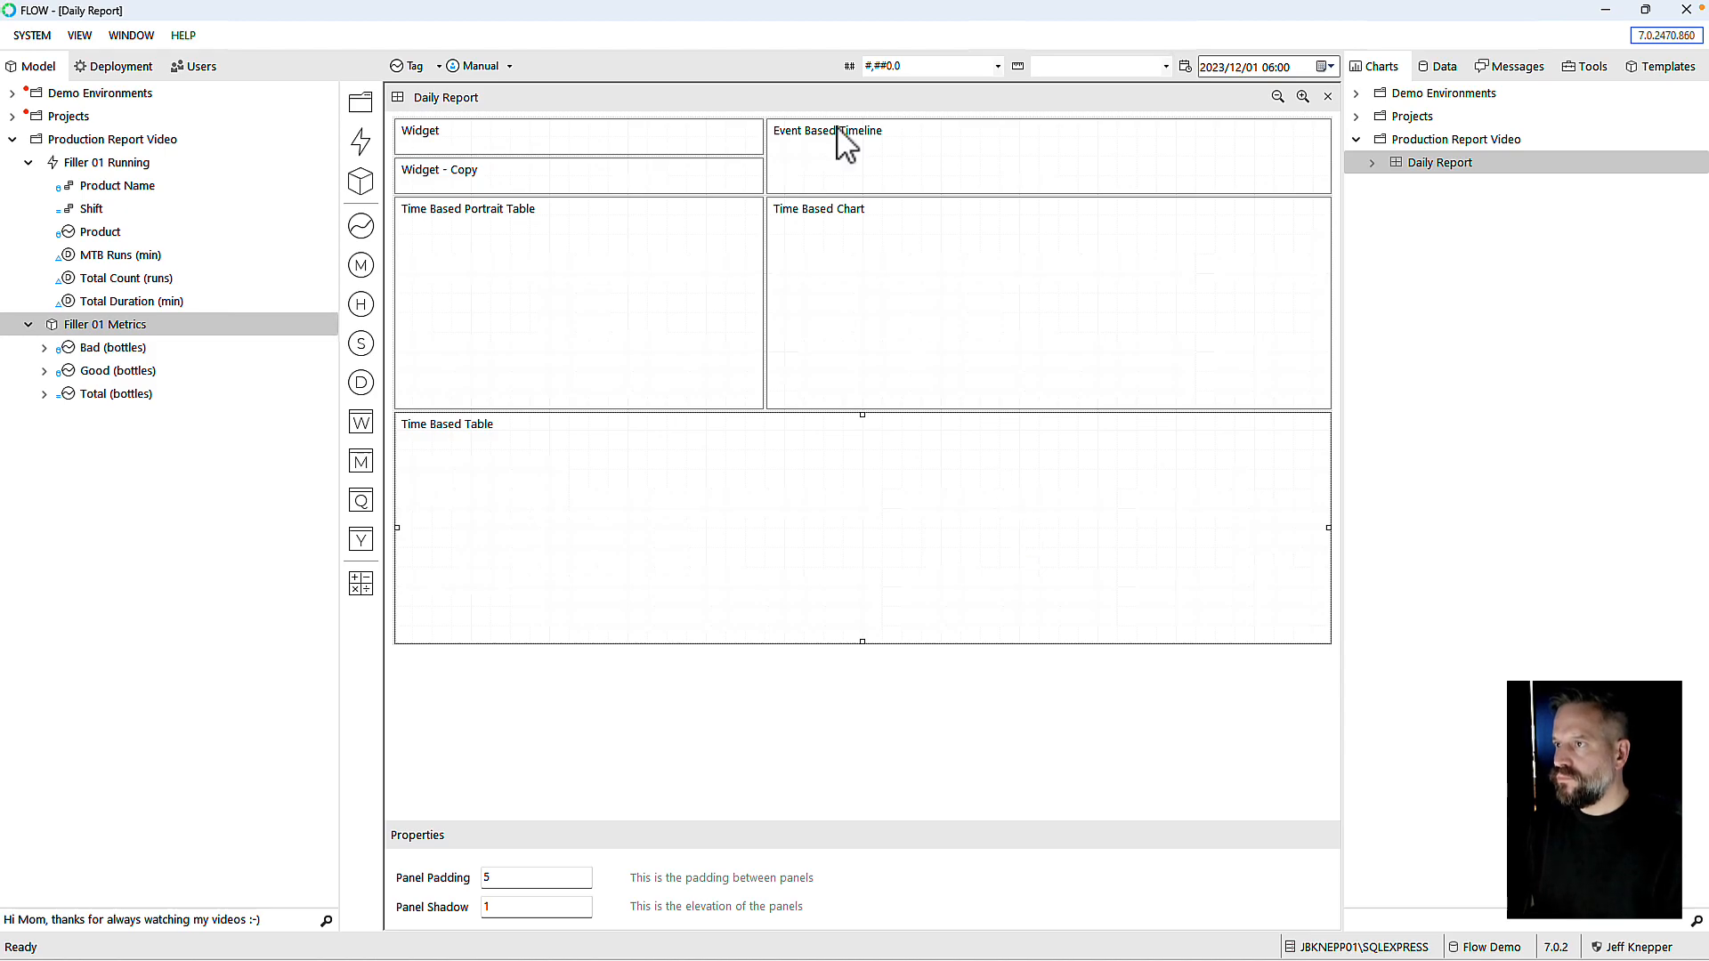
Step: Set the Event Based Timeline's period to Start of Interval to End of Interval, with an interval offset of -1
{"action": "double_click", "coordinate": [863, 169]}
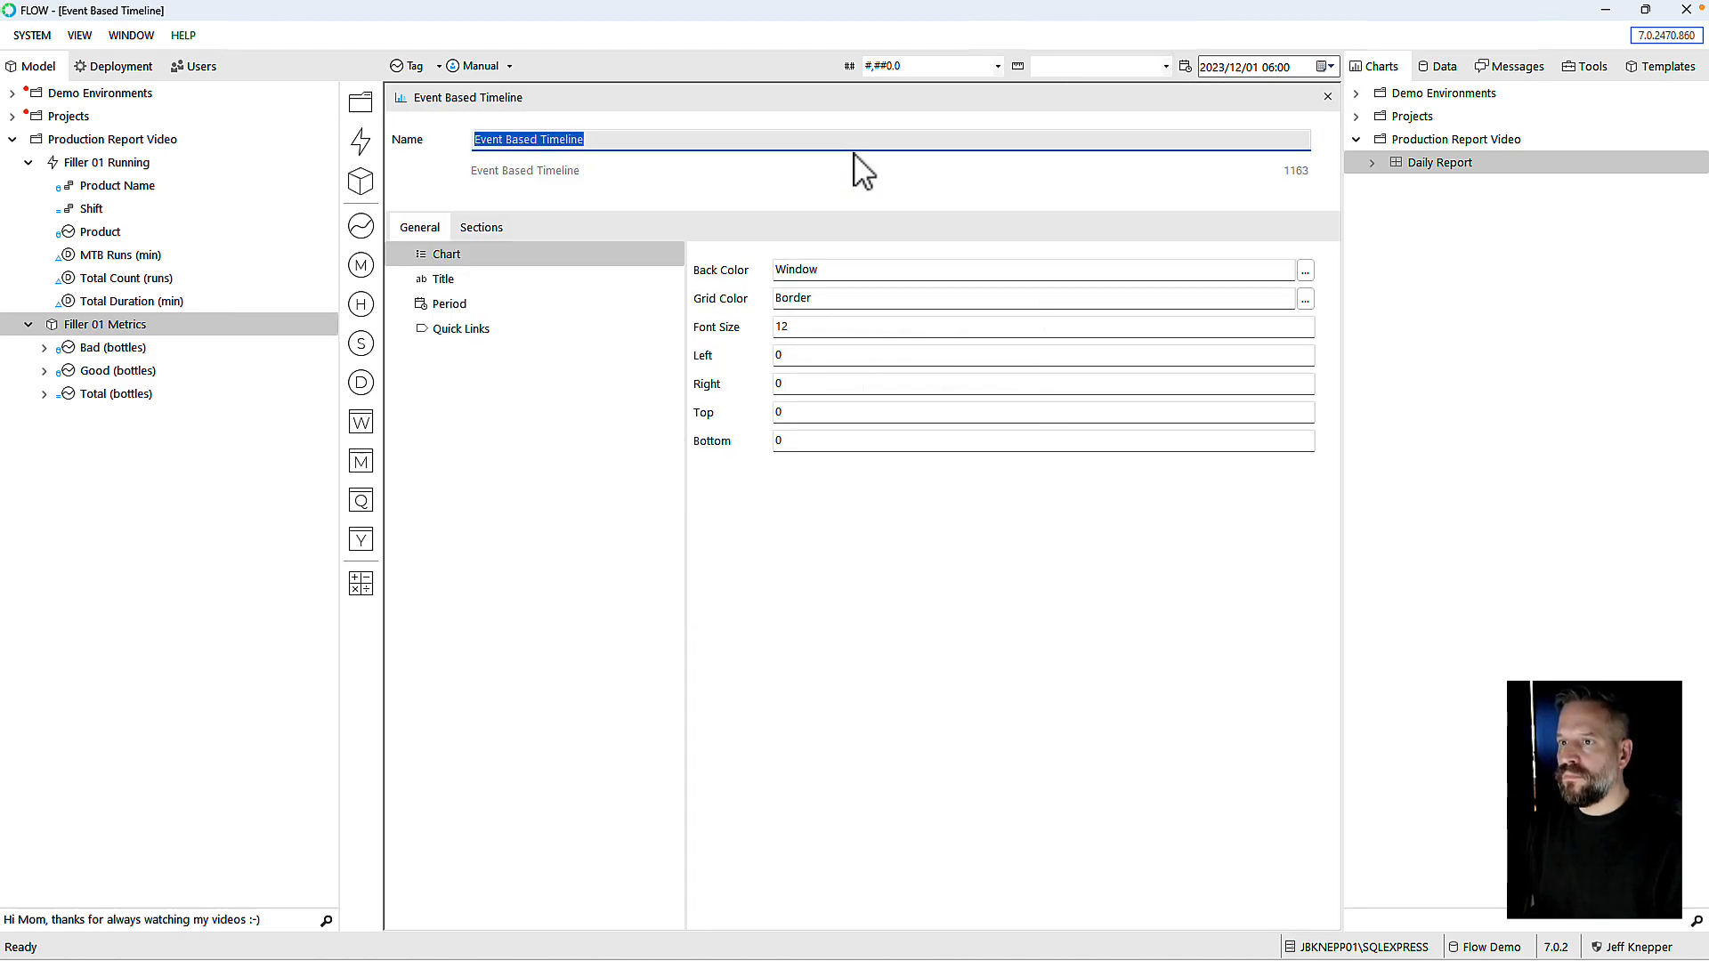
{"action": "left_click", "coordinate": [449, 306]}
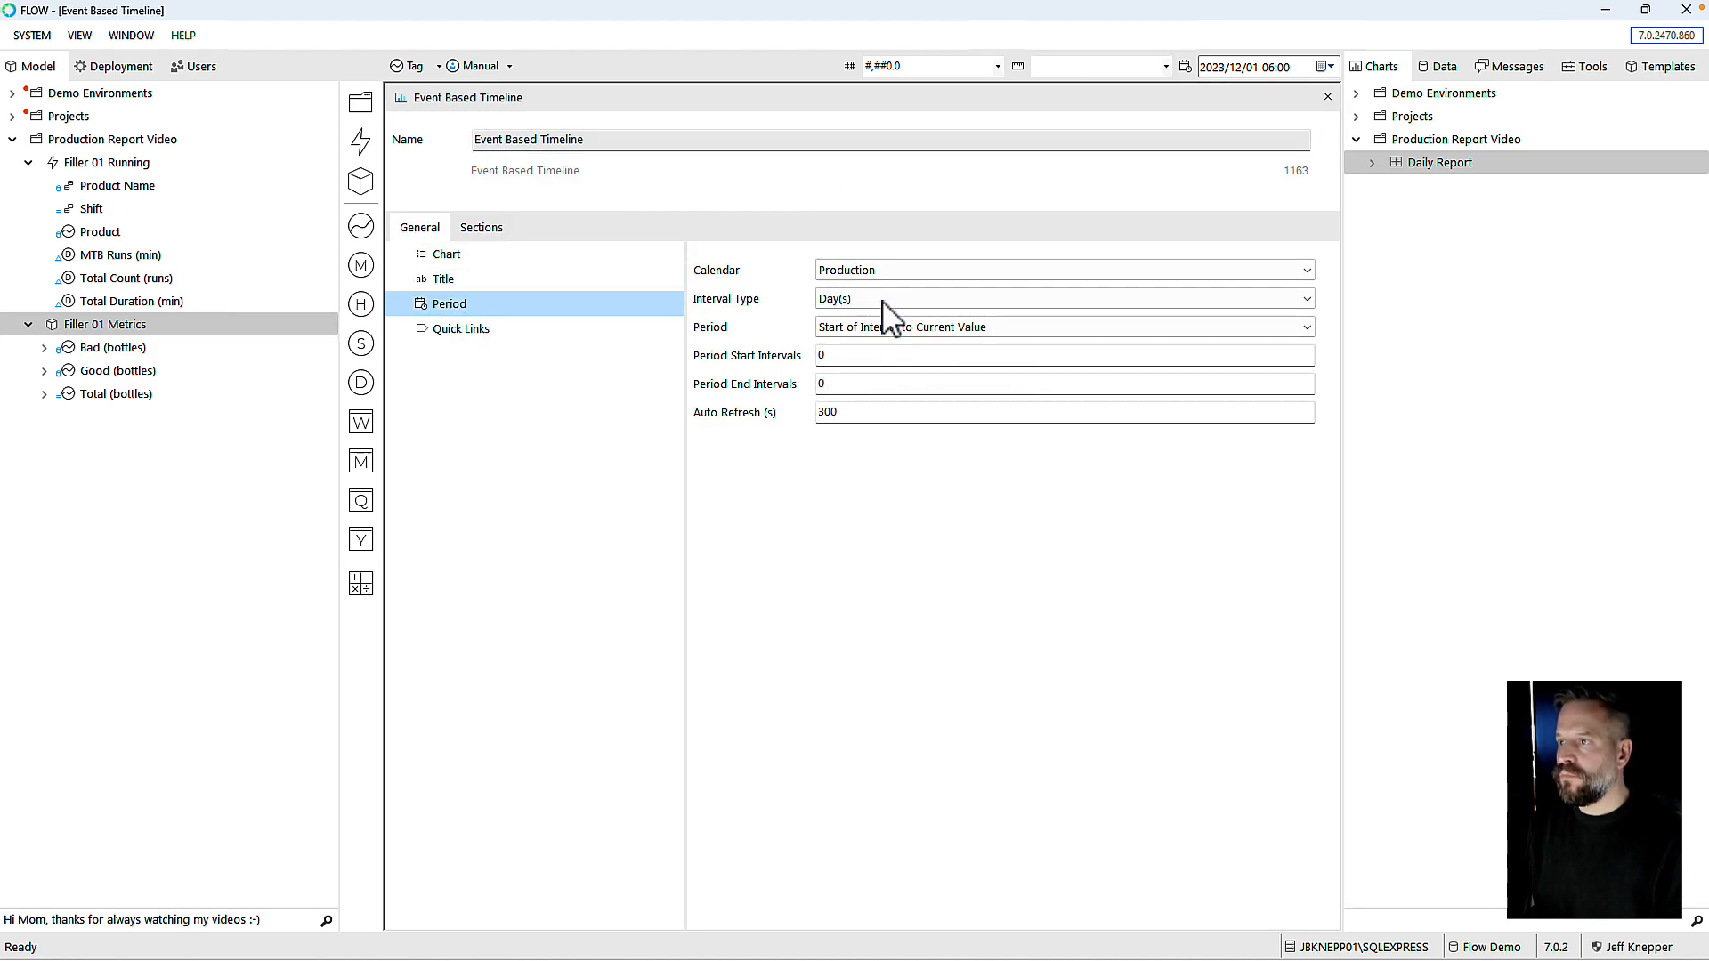
{"action": "left_click", "coordinate": [884, 330]}
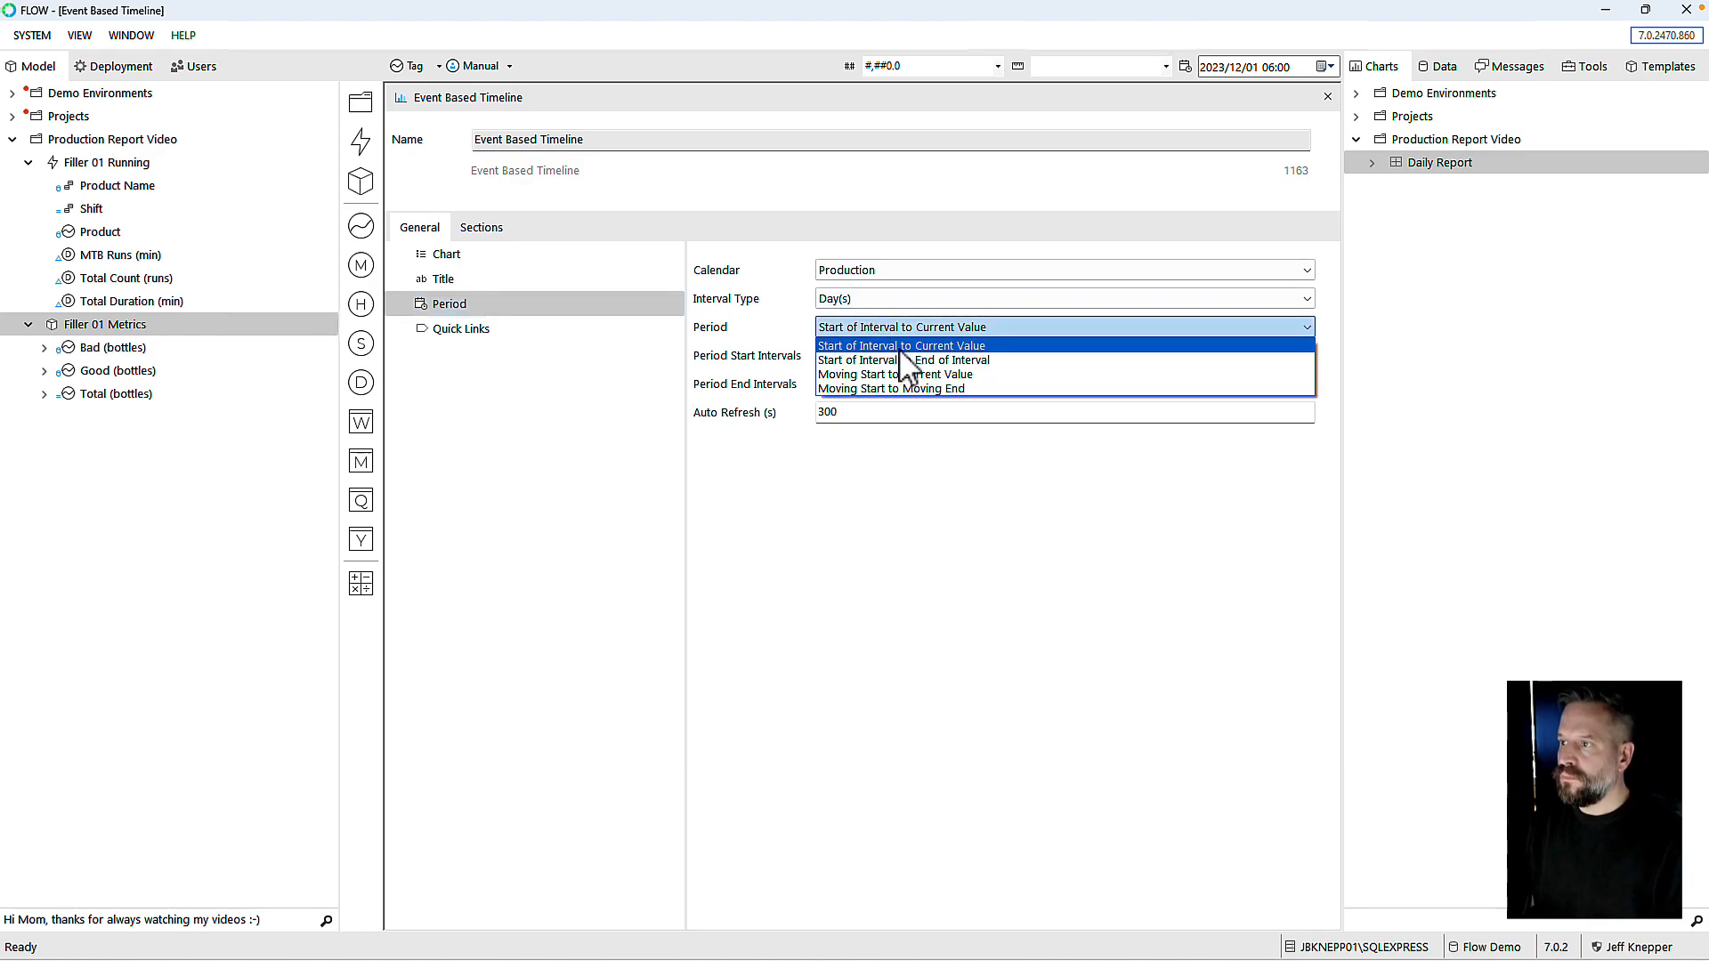
{"action": "left_click", "coordinate": [903, 360]}
{"action": "left_click", "coordinate": [854, 358]}
{"action": "key", "text": "Tab"}
{"action": "type", "text": "-1"}
{"action": "key", "text": "Tab"}
Step: Add the Filler 01 Running event to the timeline's Event section and add the Product Name attribute to its Timeline settings
{"action": "left_click", "coordinate": [496, 233]}
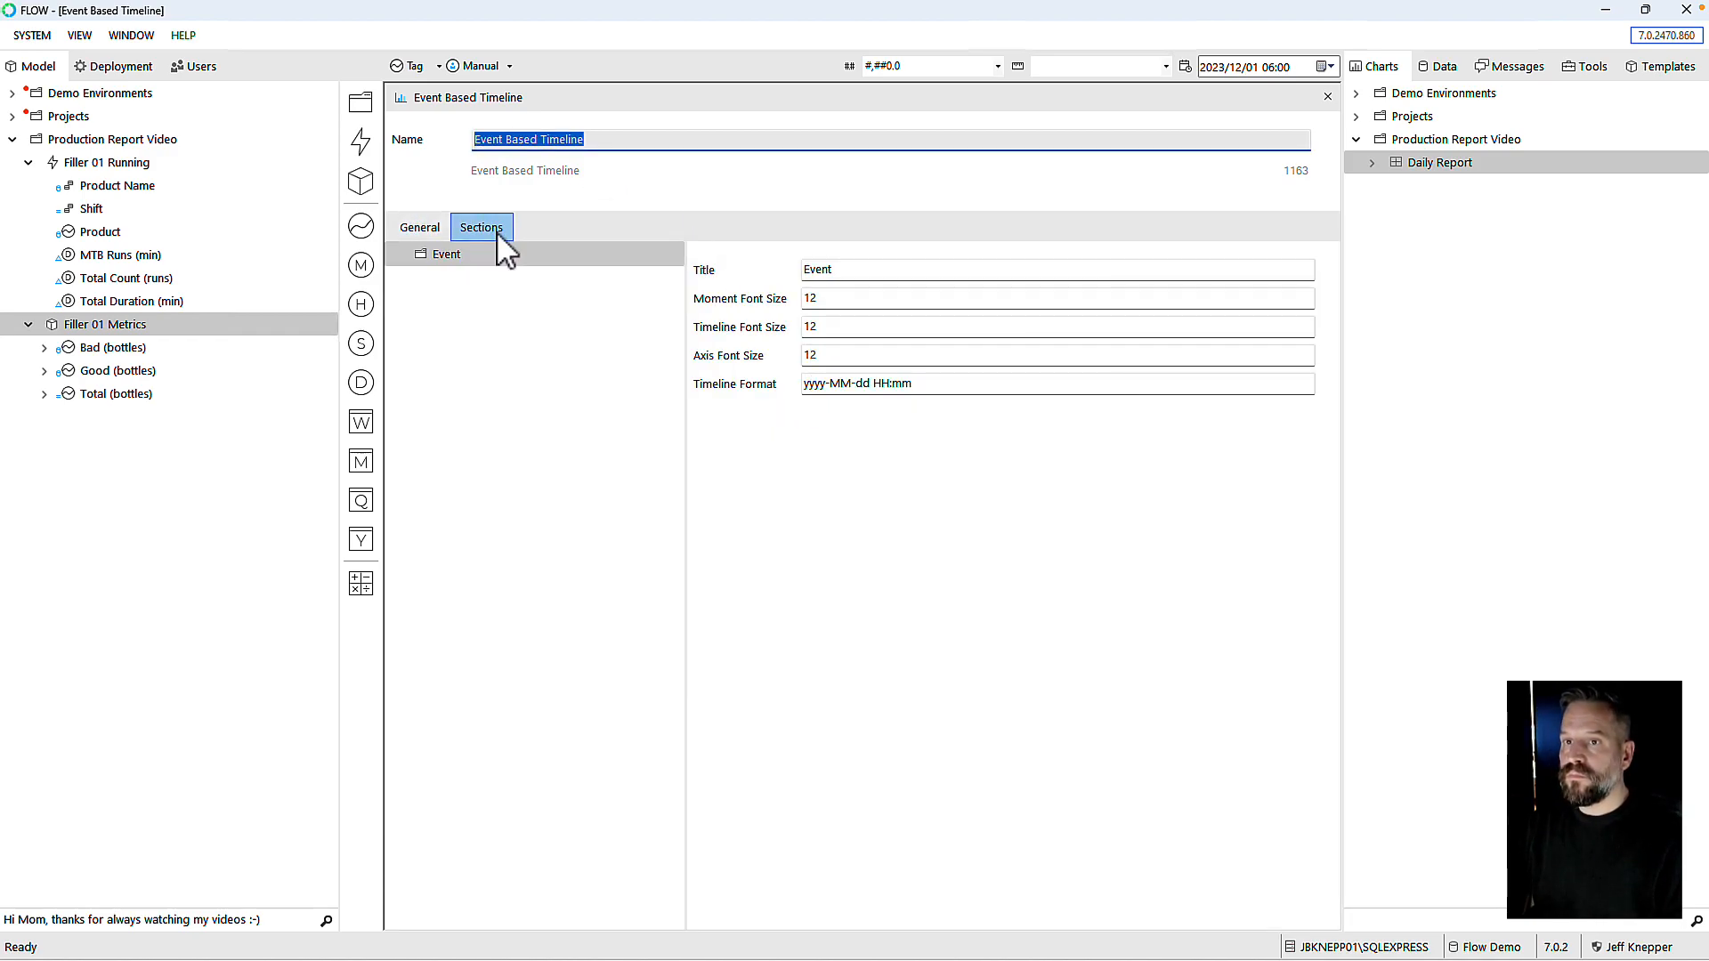
{"action": "left_click_drag", "start_coordinate": [100, 232], "coordinate": [420, 255]}
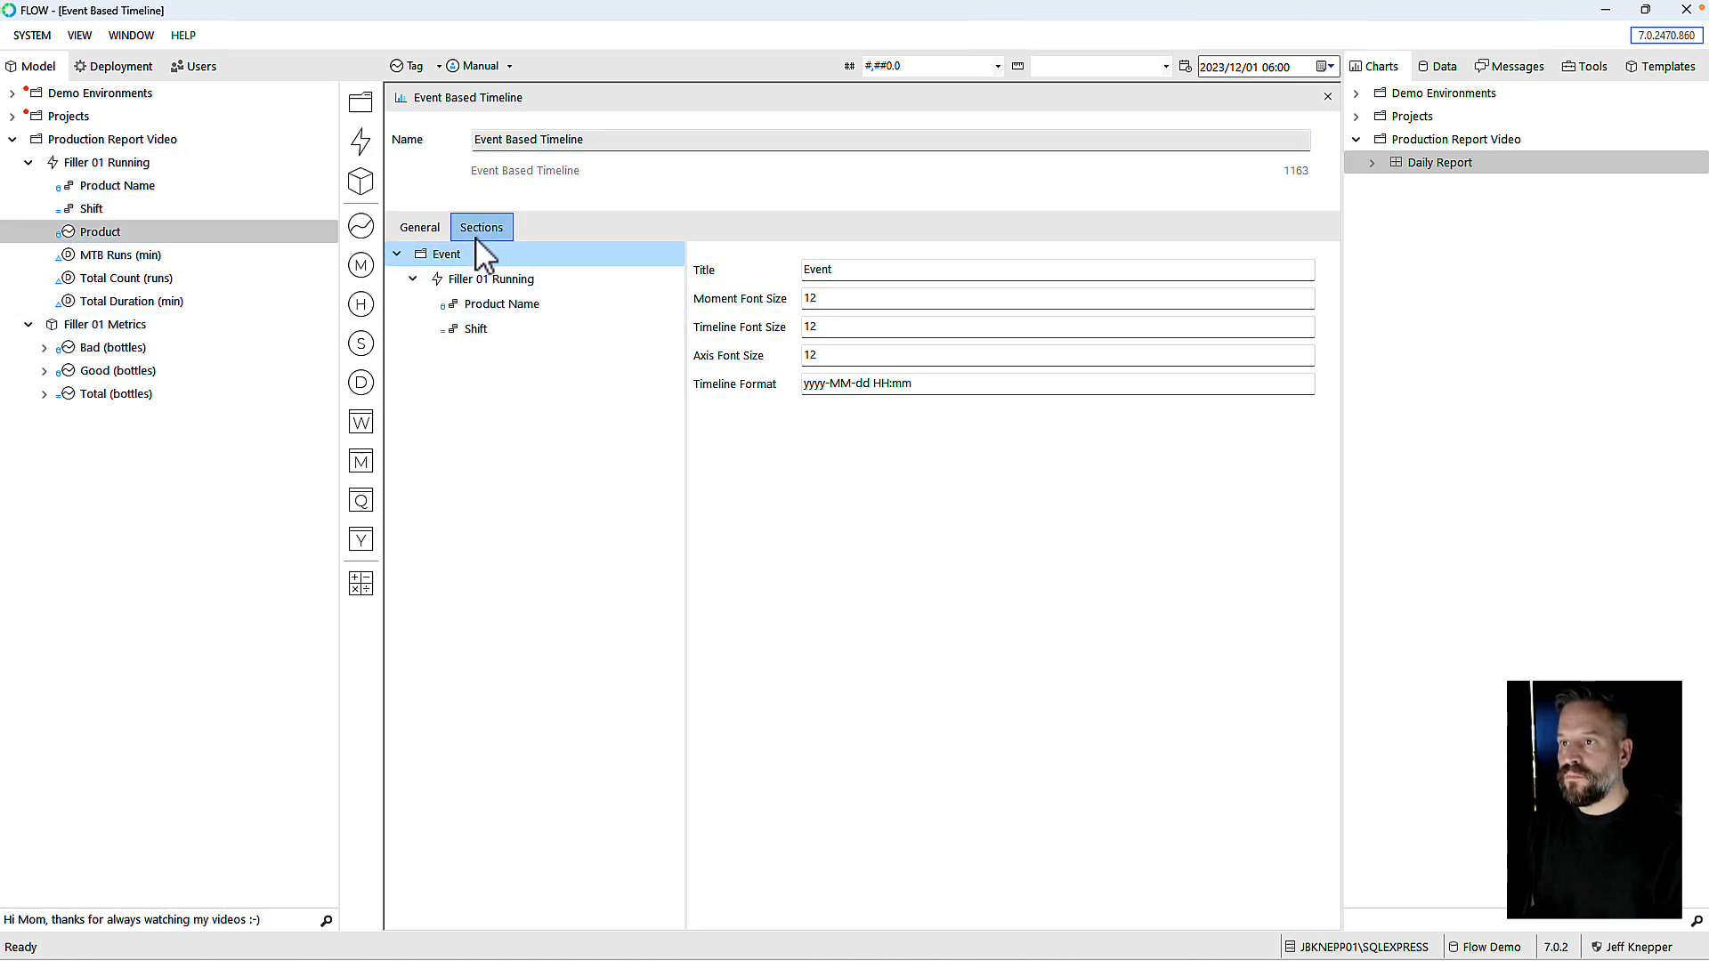
{"action": "left_click", "coordinate": [481, 281]}
{"action": "left_click", "coordinate": [788, 283]}
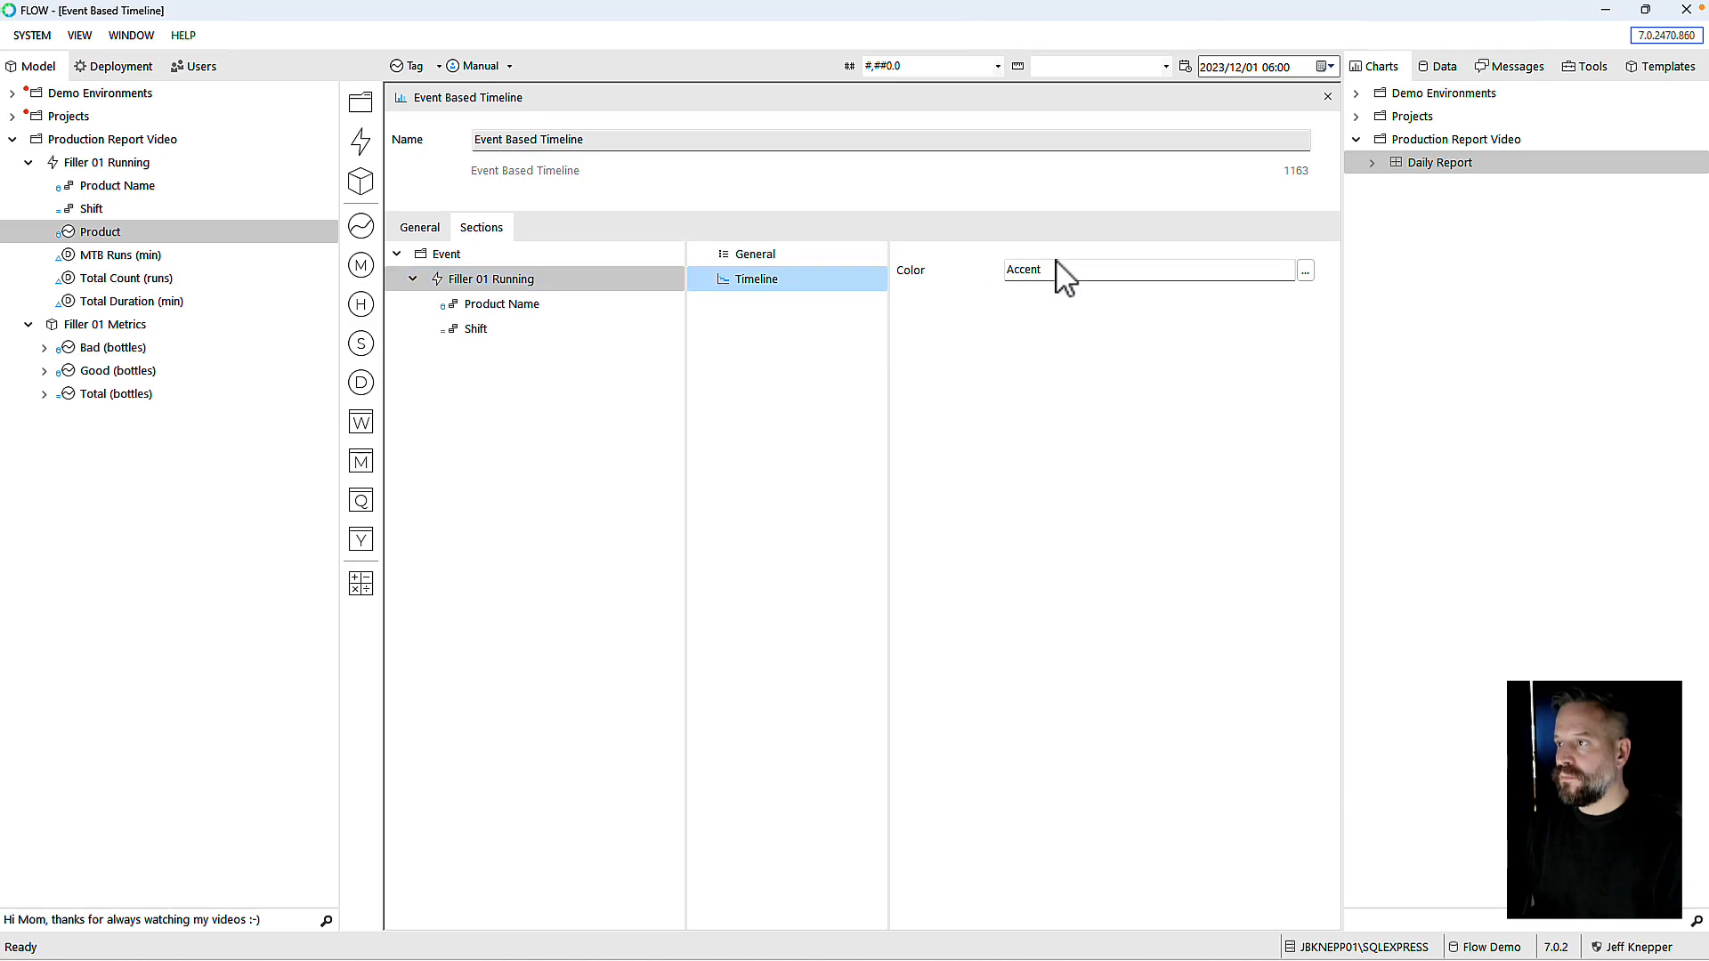
{"action": "right_click", "coordinate": [738, 276]}
{"action": "mouse_move", "coordinate": [767, 283]}
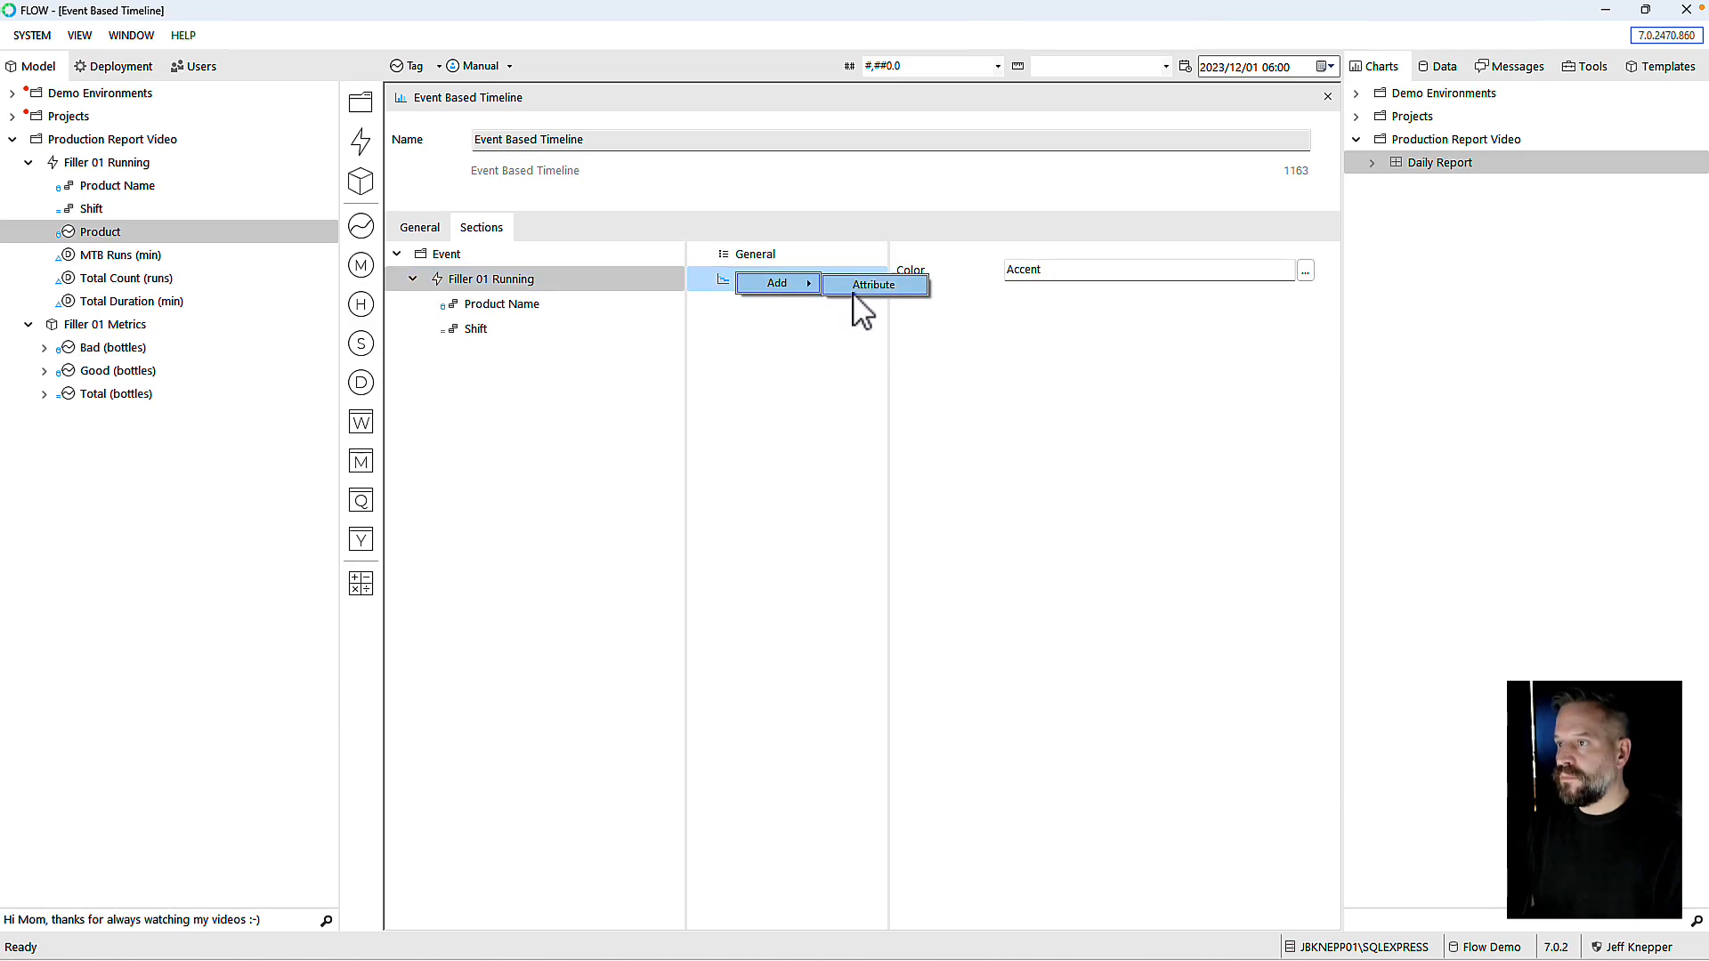
{"action": "left_click", "coordinate": [848, 291]}
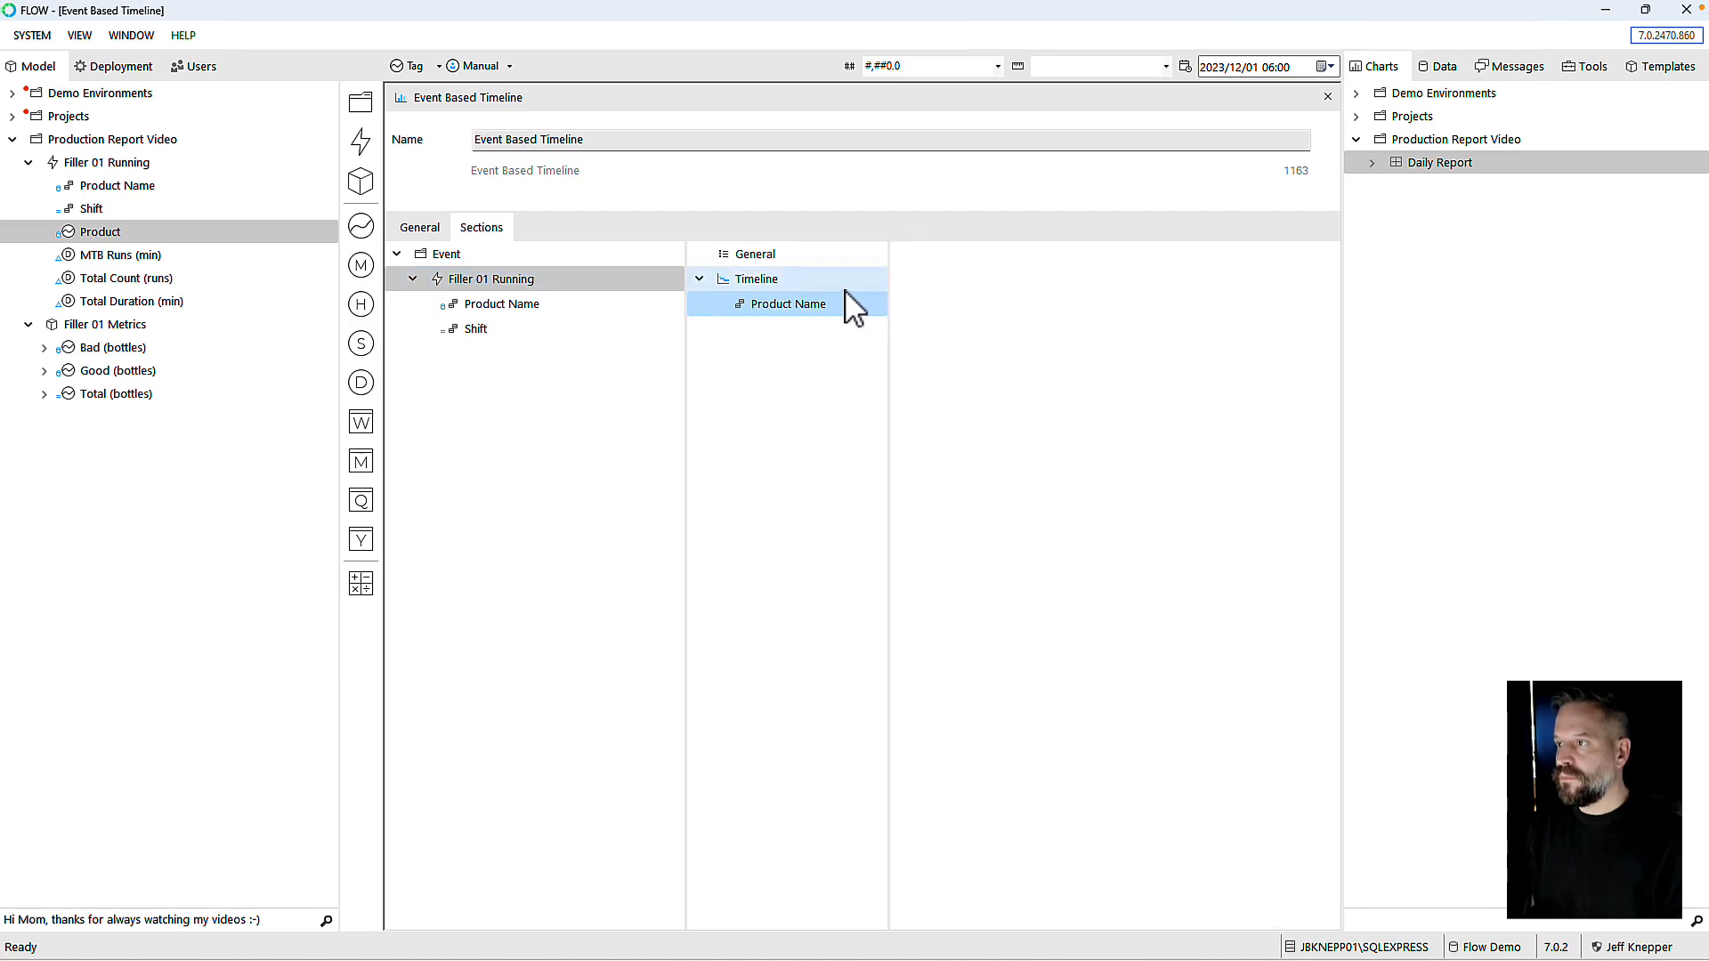
Step: Set the Event section's Timeline Format to MM/dd HH:mm
{"action": "left_click", "coordinate": [485, 306]}
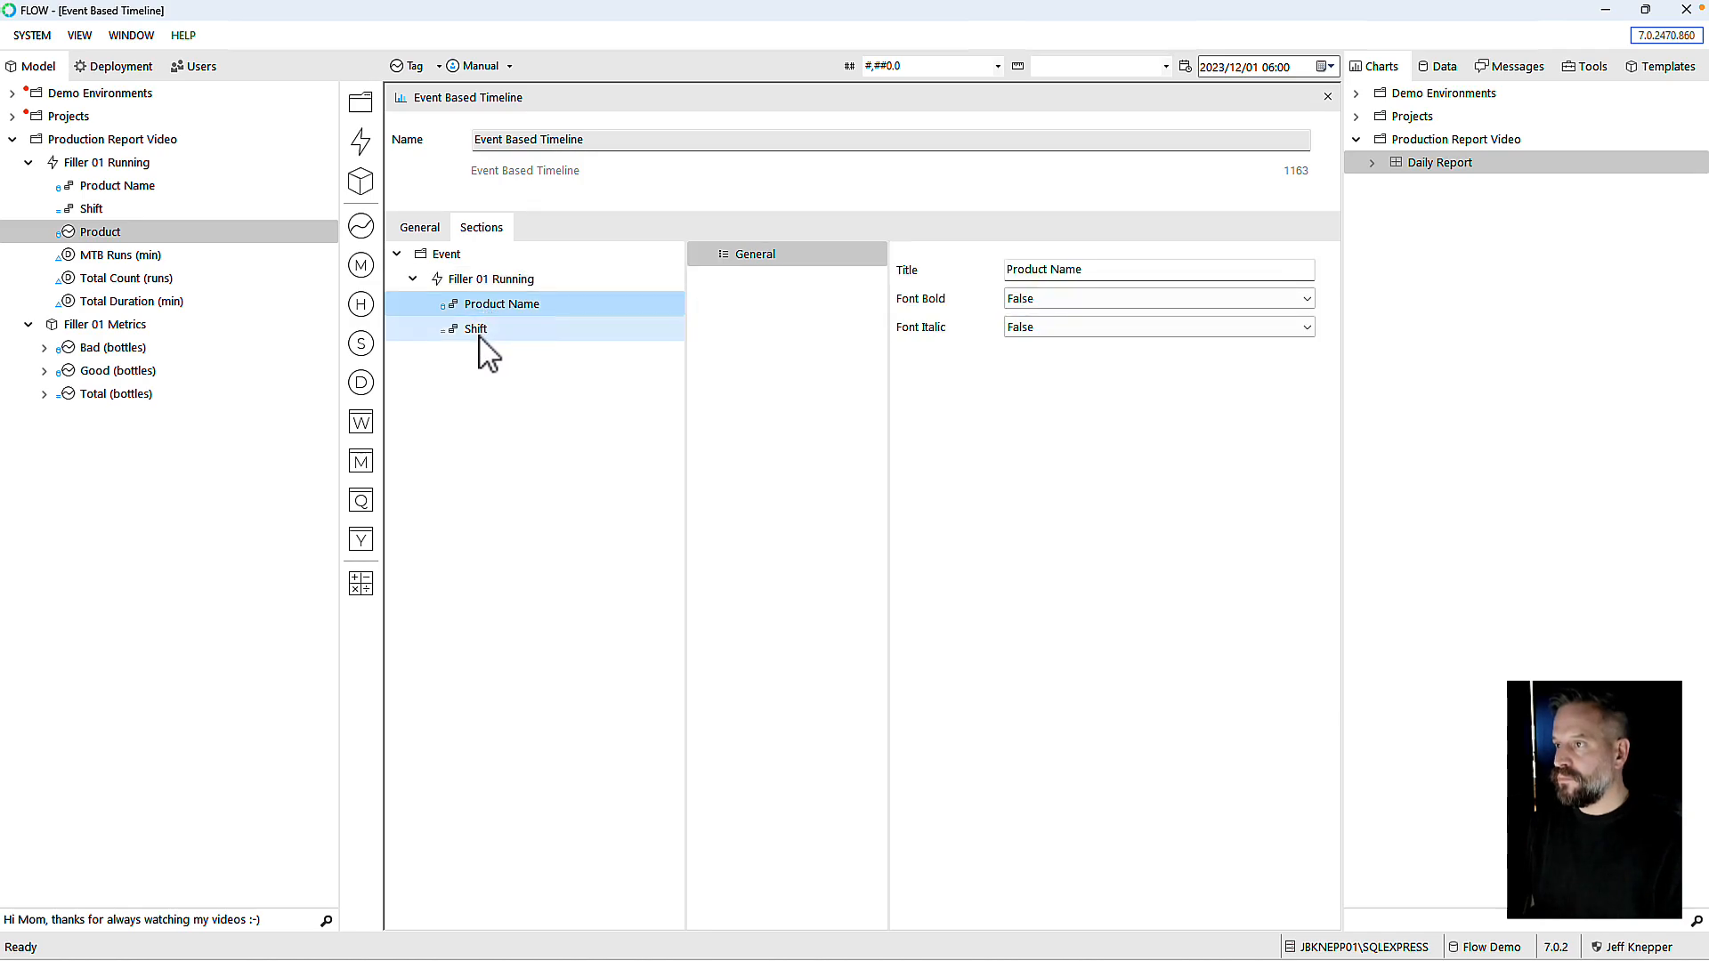
{"action": "left_click", "coordinate": [481, 334]}
{"action": "left_click", "coordinate": [454, 255]}
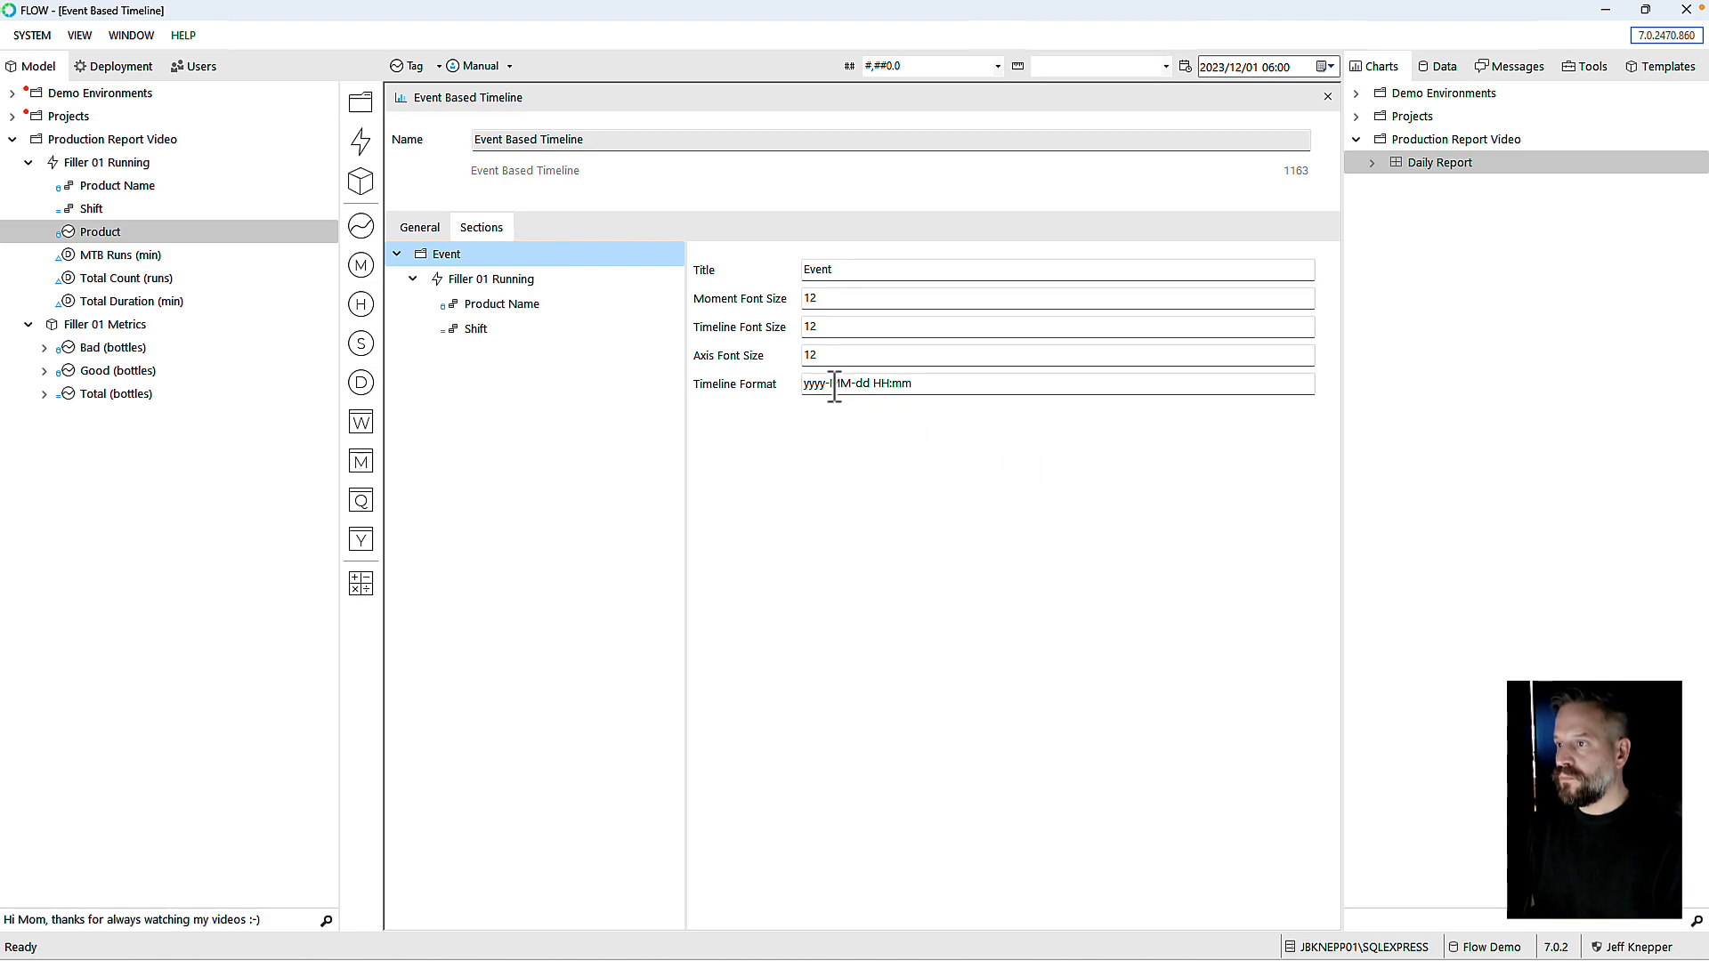
{"action": "left_click_drag", "start_coordinate": [834, 389], "coordinate": [739, 398]}
{"action": "key", "text": "BackSpace"}
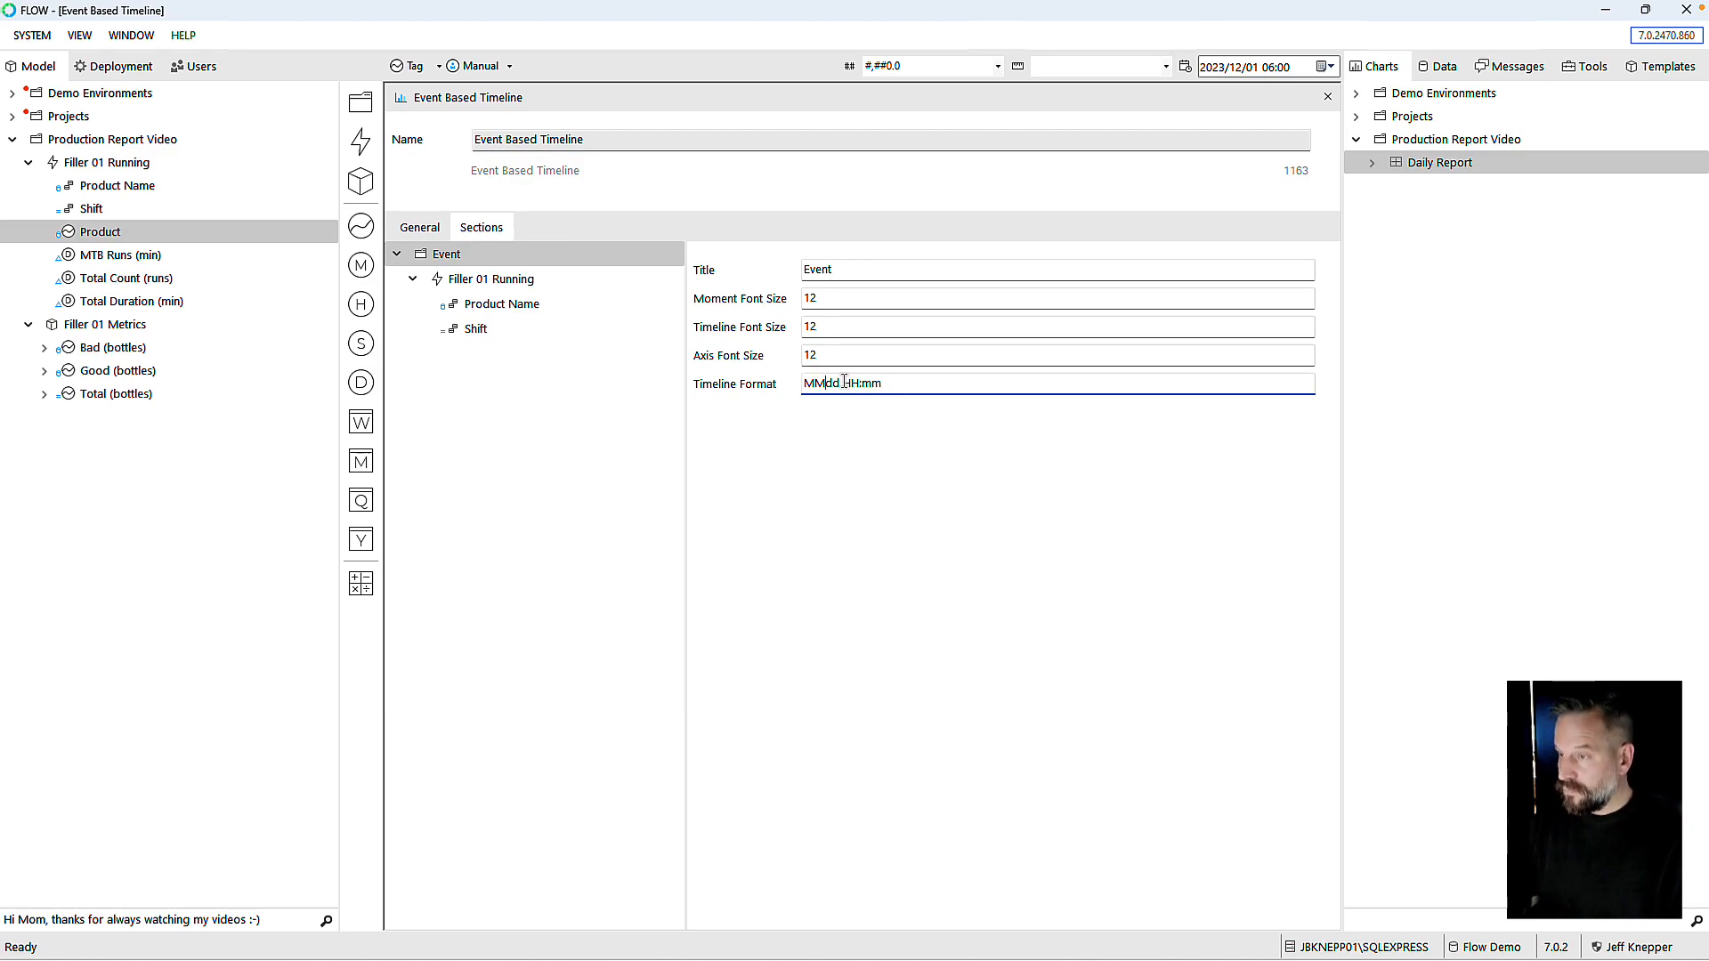
{"action": "key", "text": "Tab"}
Step: Preview the Daily Report in the browser, close the older duplicate tab, examine the event timeline and return to FLOW
{"action": "mouse_move", "coordinate": [1059, 957]}
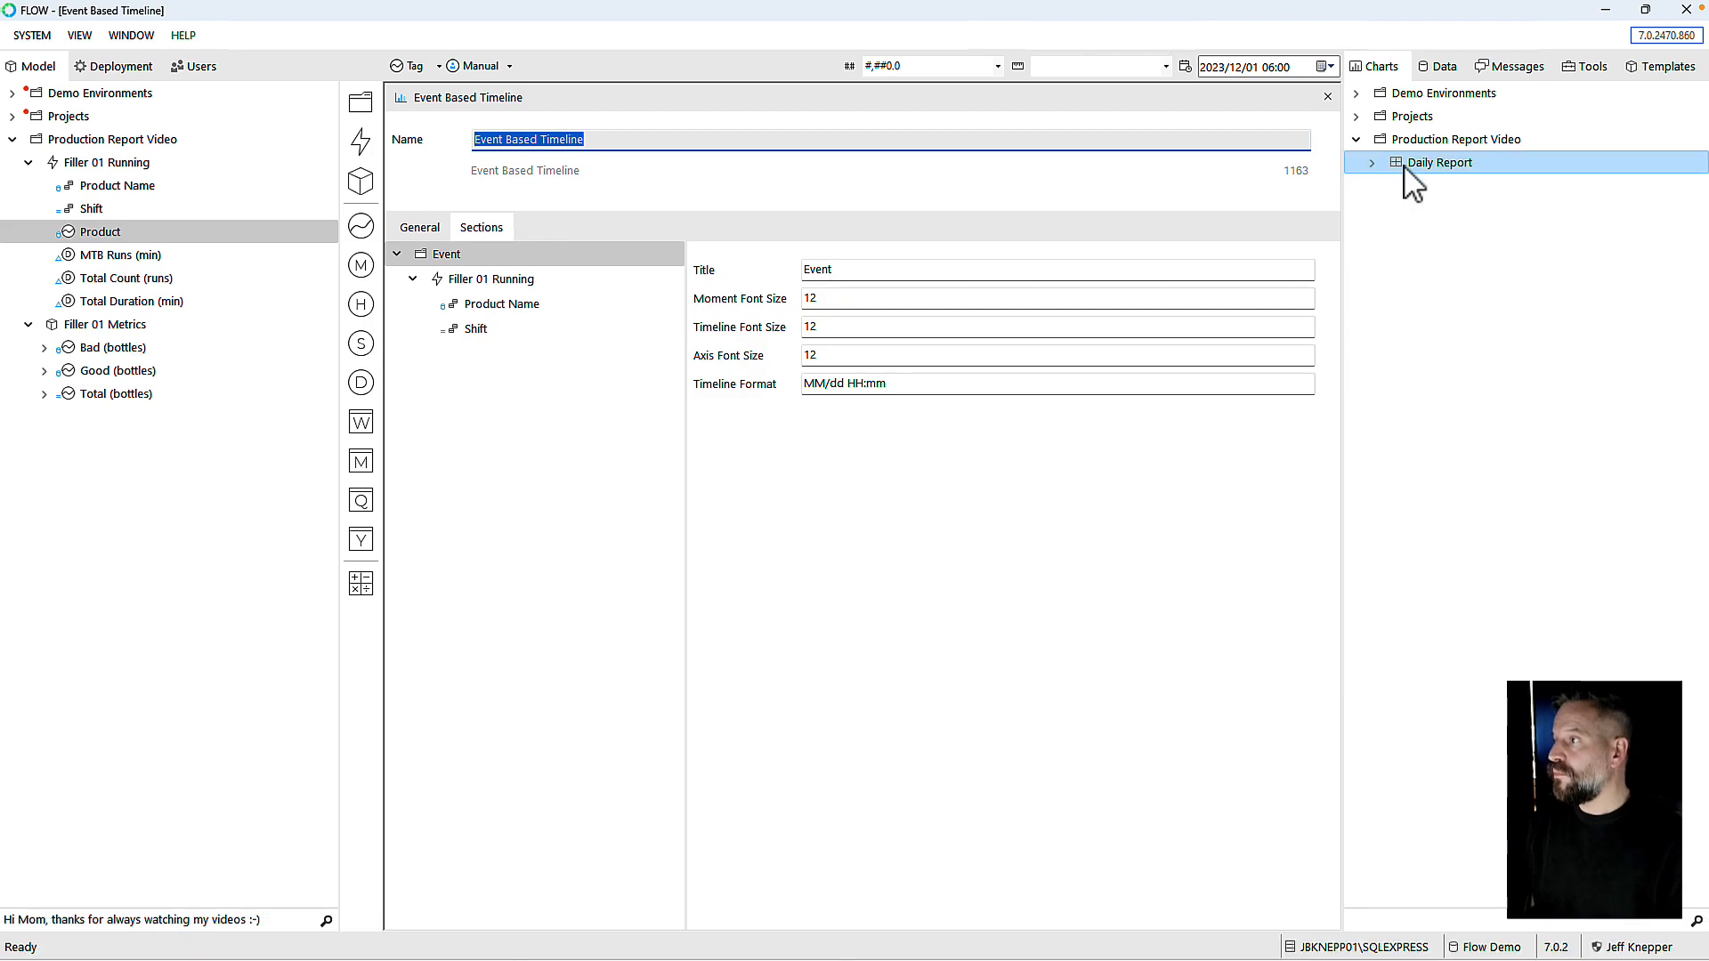
{"action": "right_click", "coordinate": [1428, 164]}
{"action": "mouse_move", "coordinate": [1435, 171]}
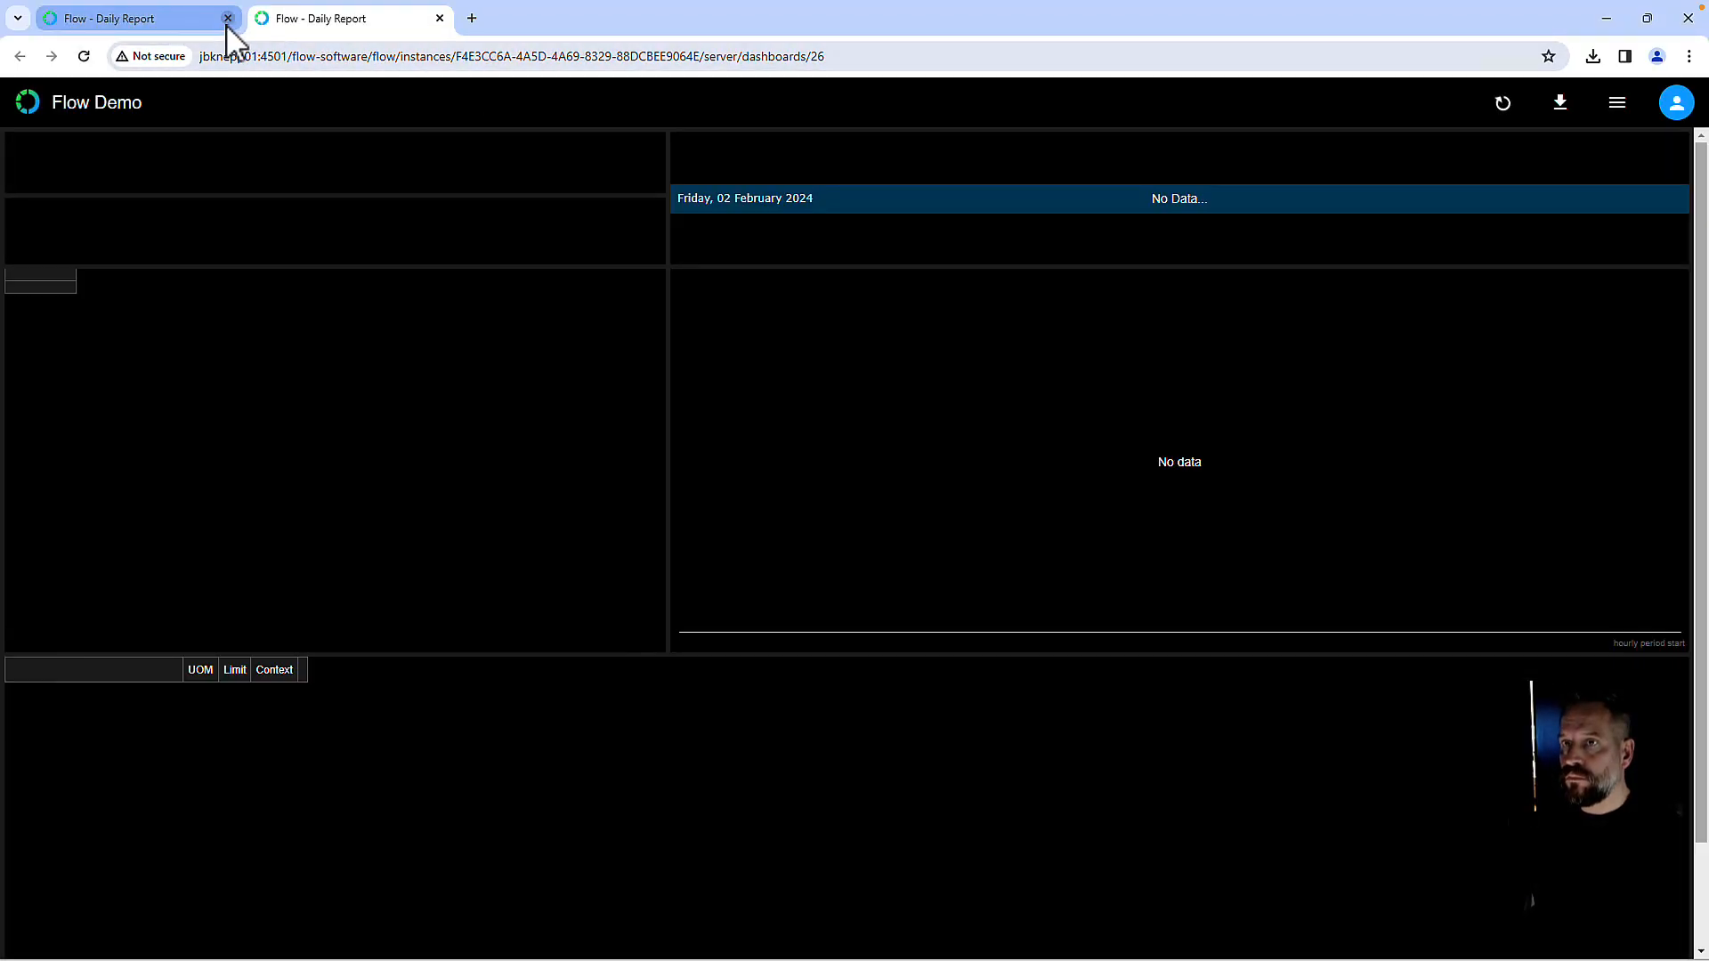
{"action": "left_click", "coordinate": [228, 19]}
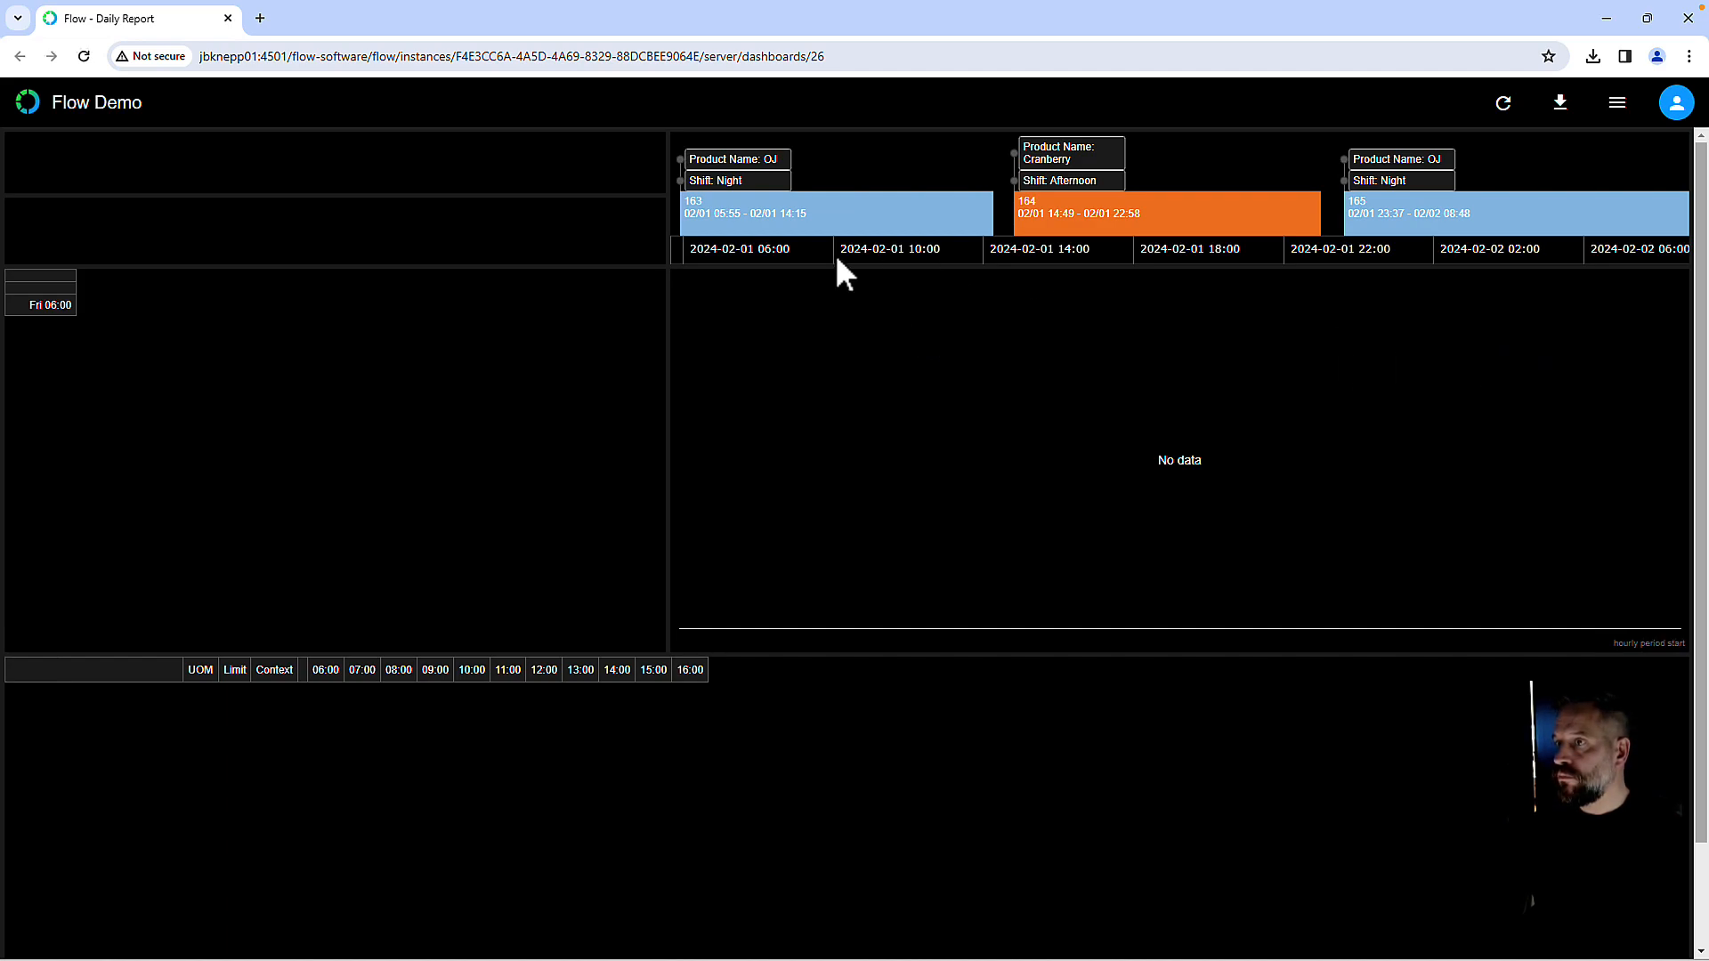
{"action": "mouse_move", "coordinate": [738, 228]}
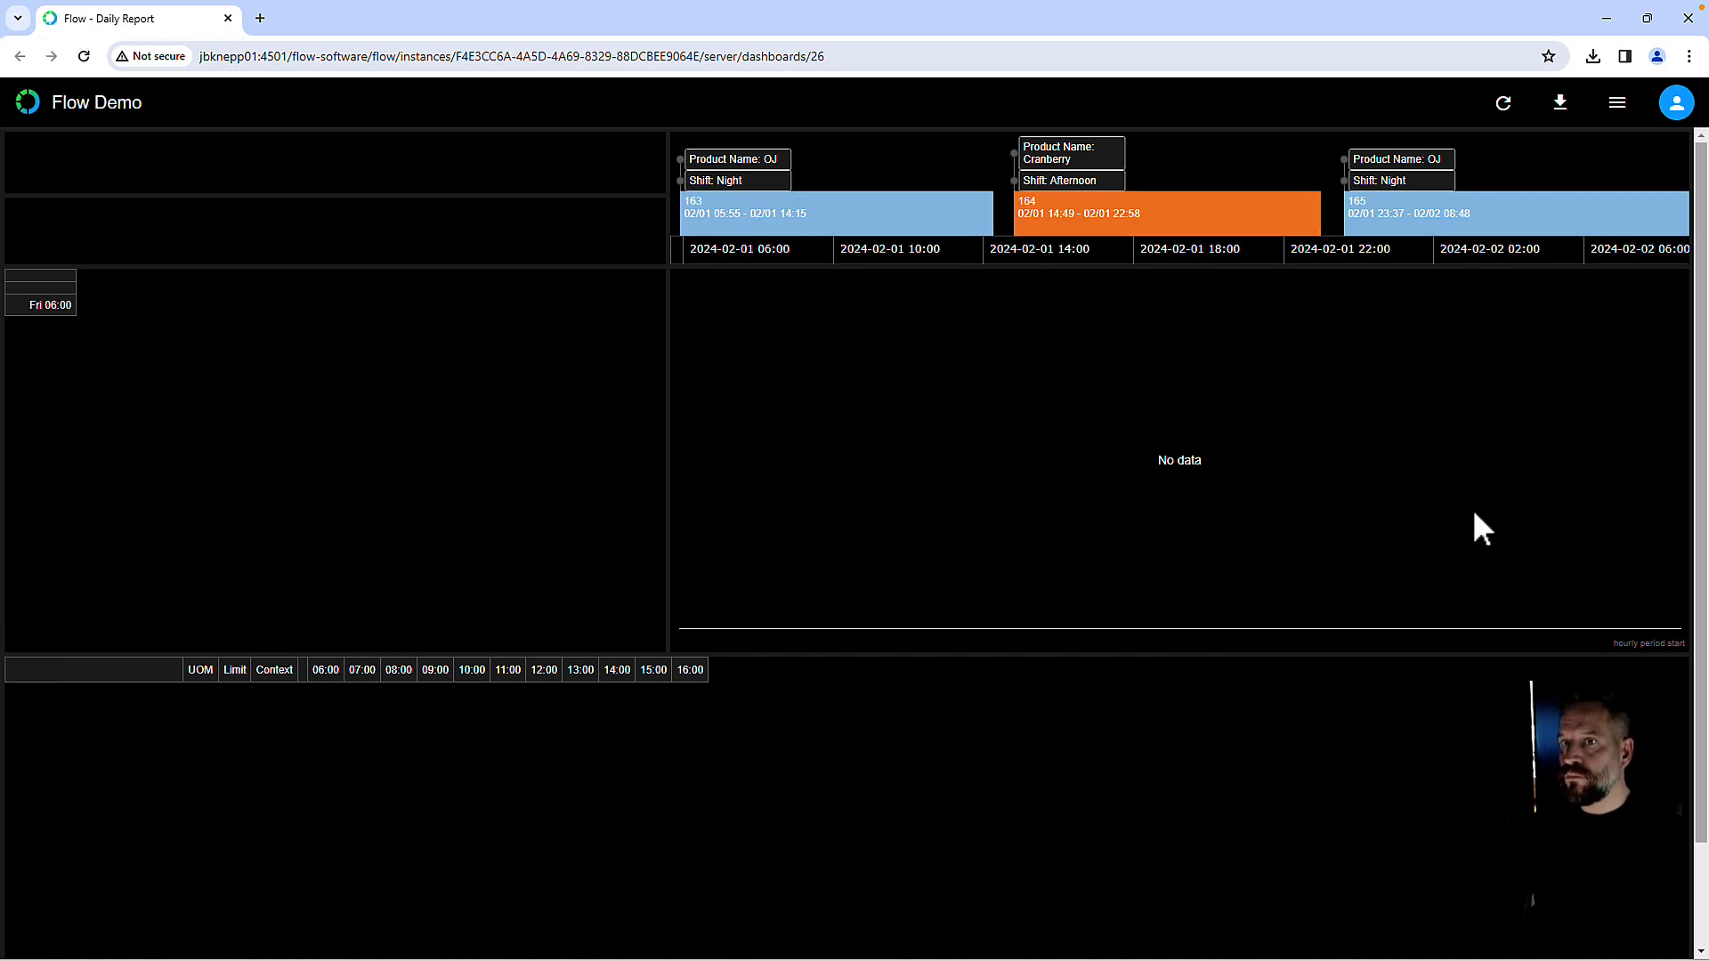
{"action": "left_click", "coordinate": [1059, 945]}
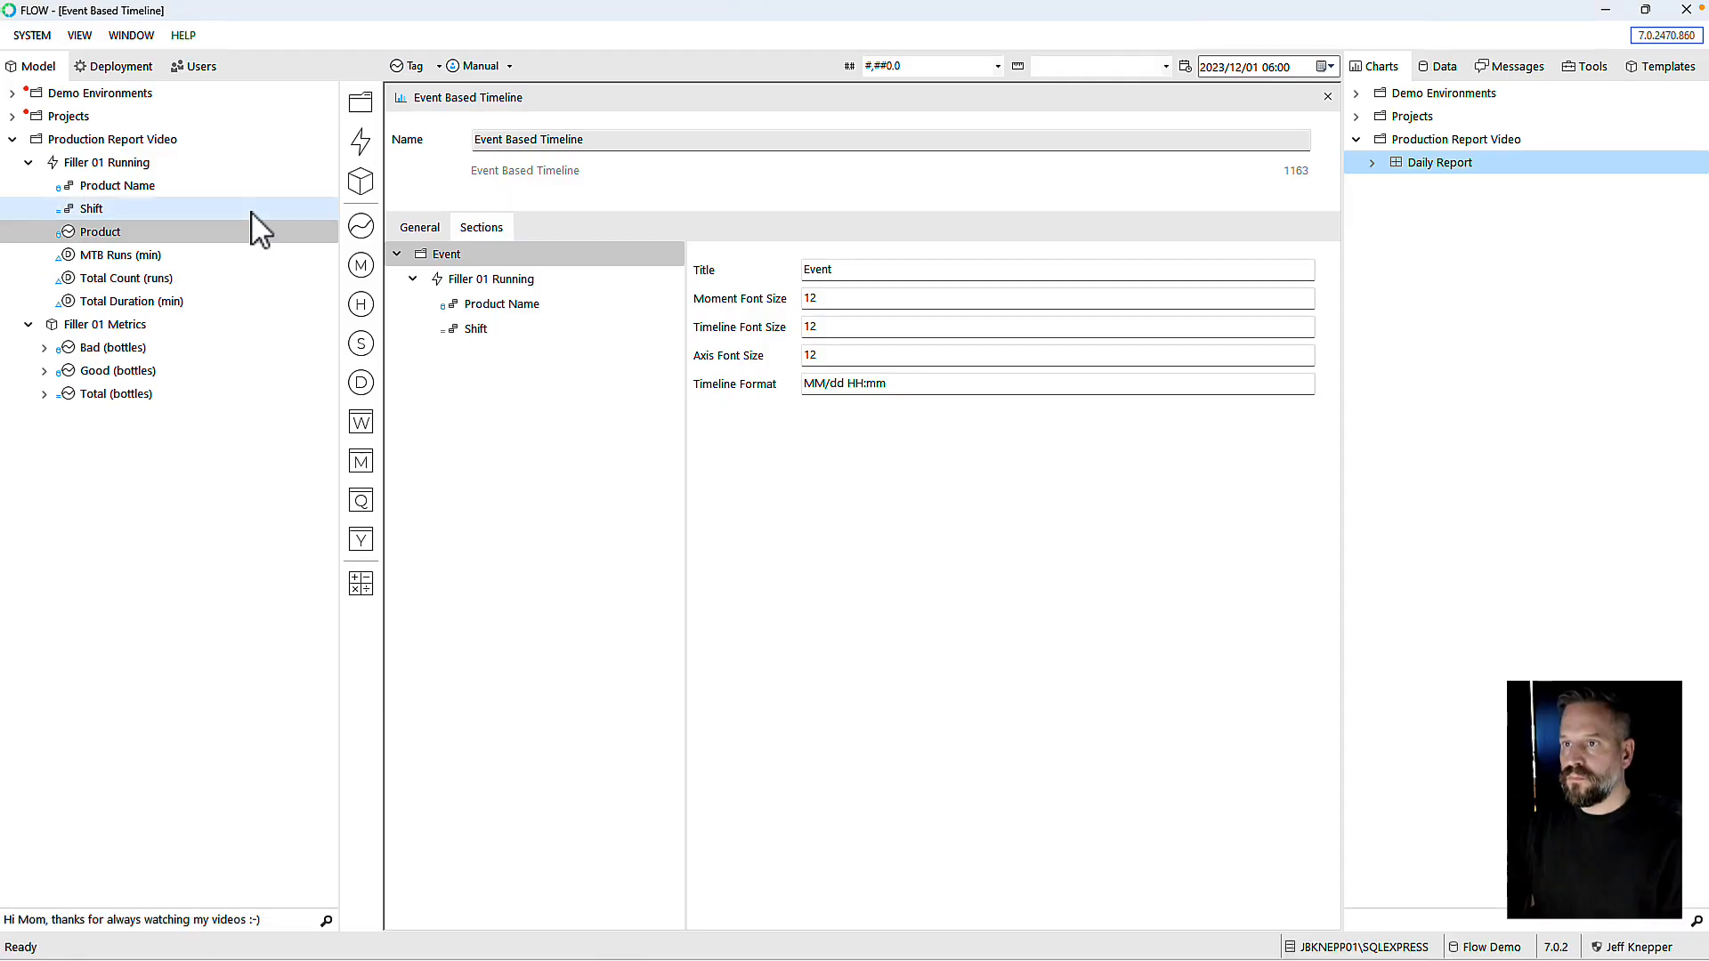
Step: Close the Event Based Timeline, open the upper Widget's section and add the Total metric's Full Day (bottles) measure to it
{"action": "left_click", "coordinate": [1327, 96]}
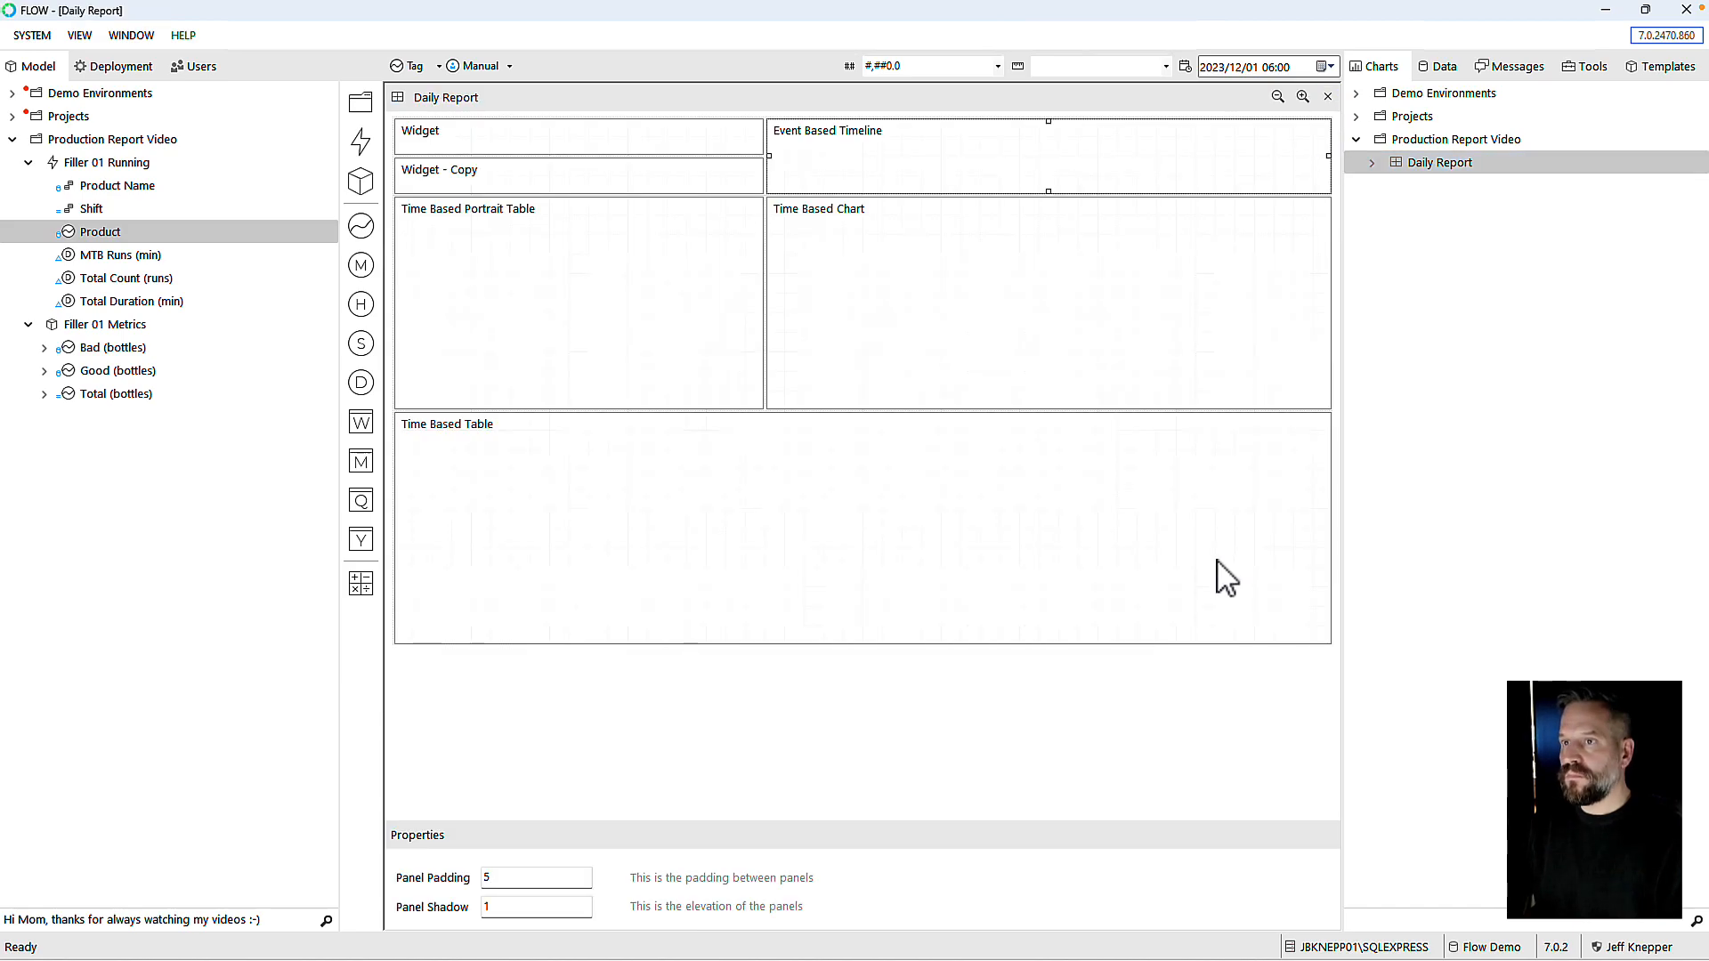
{"action": "double_click", "coordinate": [499, 133]}
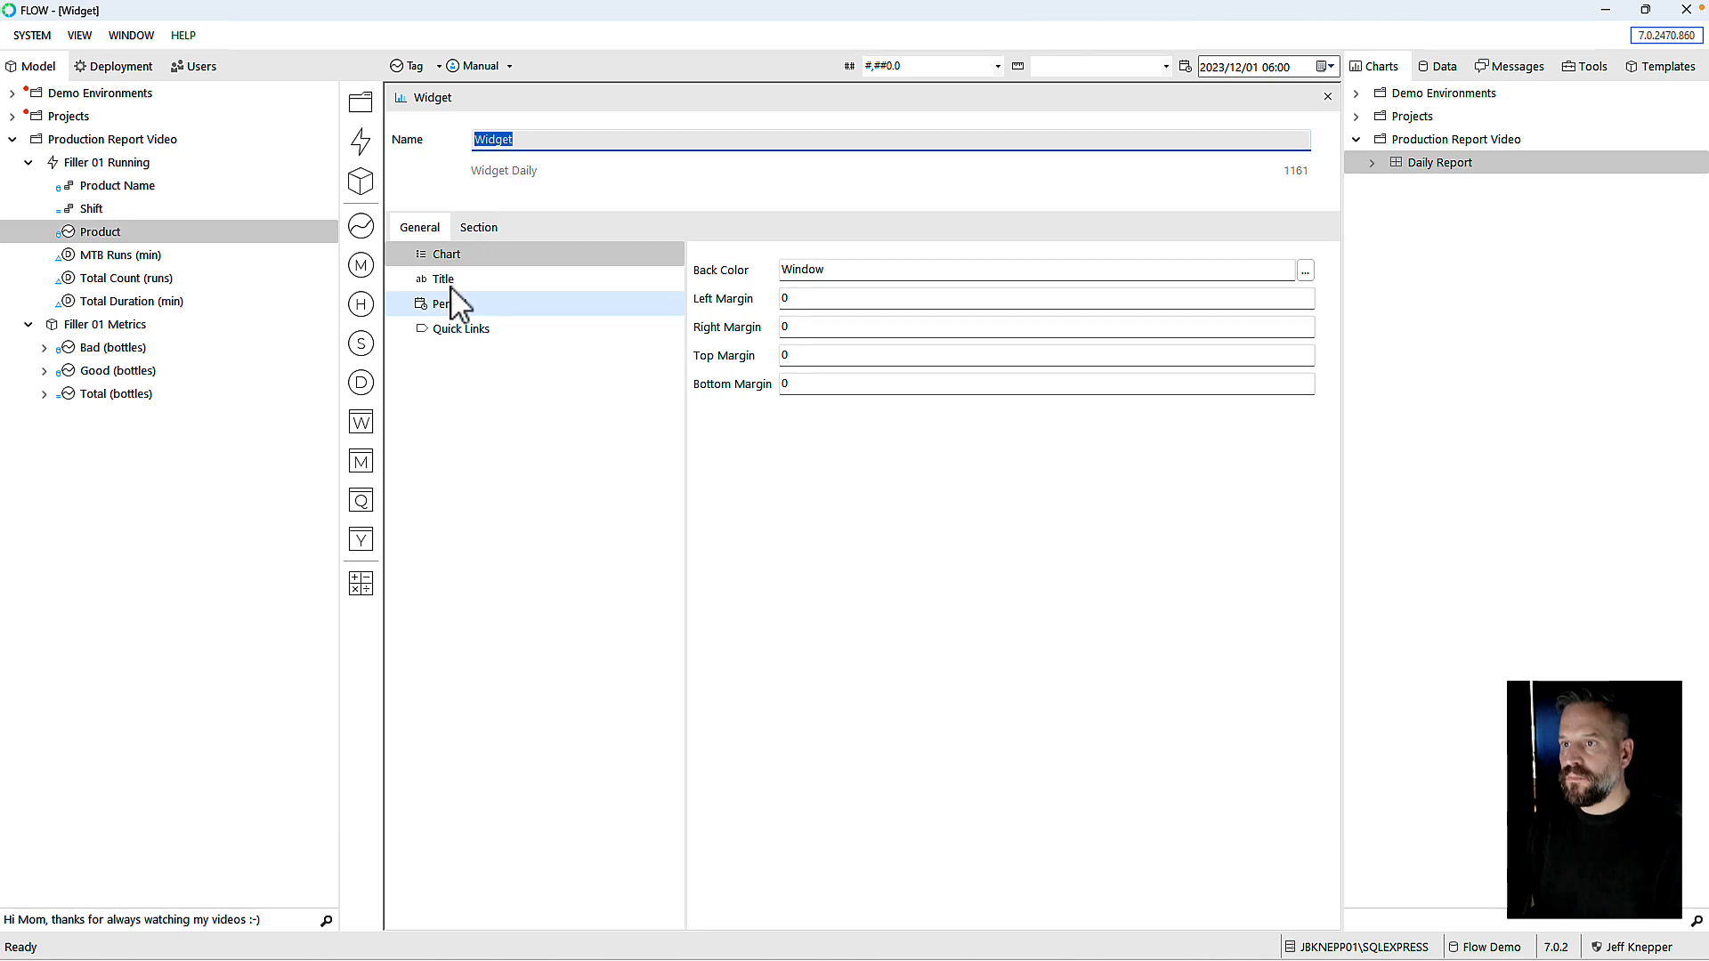
{"action": "left_click", "coordinate": [471, 230]}
{"action": "right_click", "coordinate": [429, 269]}
{"action": "left_click", "coordinate": [396, 269]}
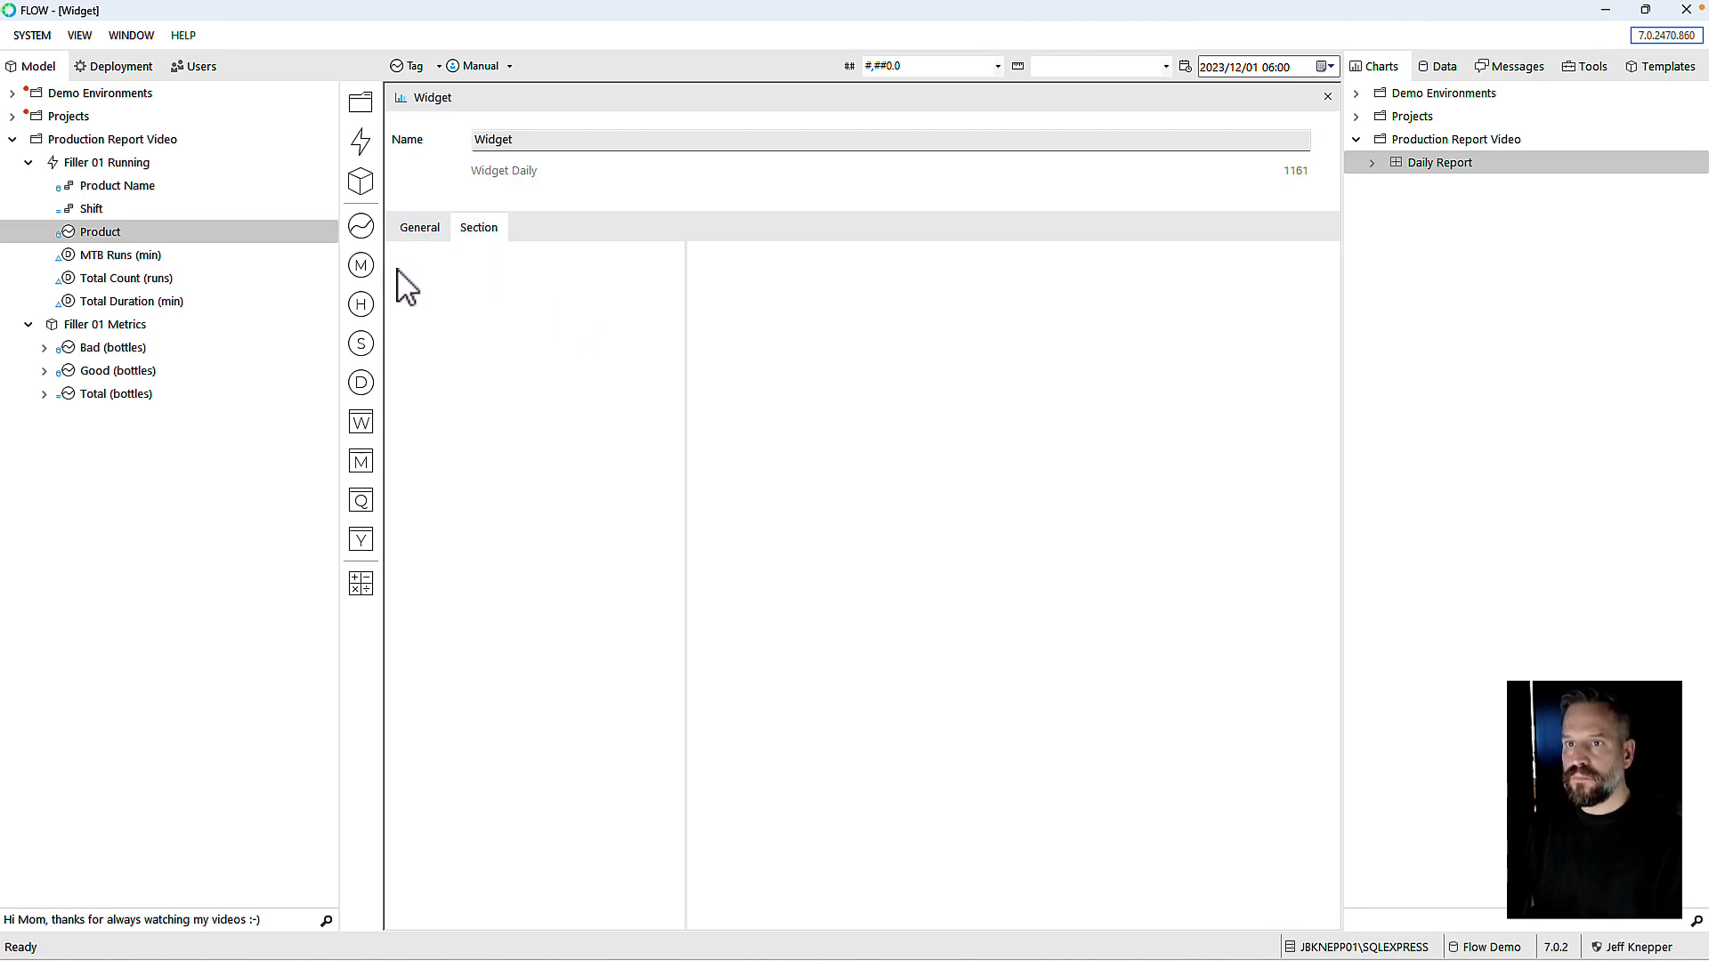
{"action": "left_click", "coordinate": [14, 142]}
{"action": "left_click", "coordinate": [13, 143]}
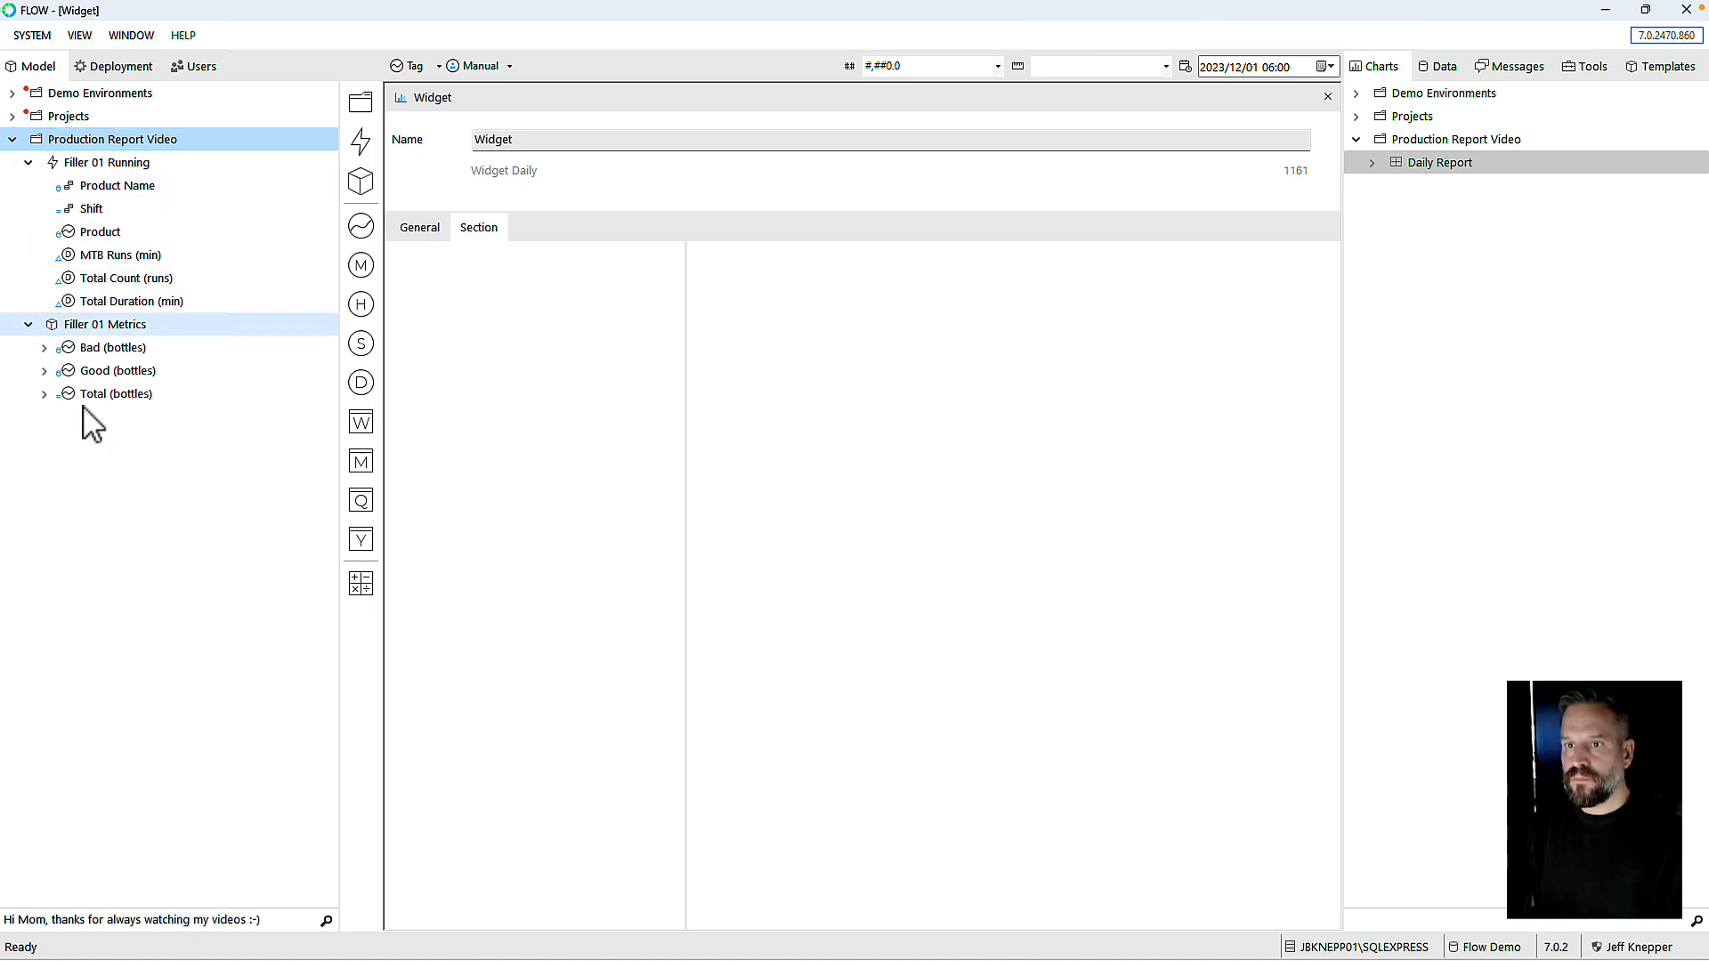
{"action": "left_click", "coordinate": [45, 394]}
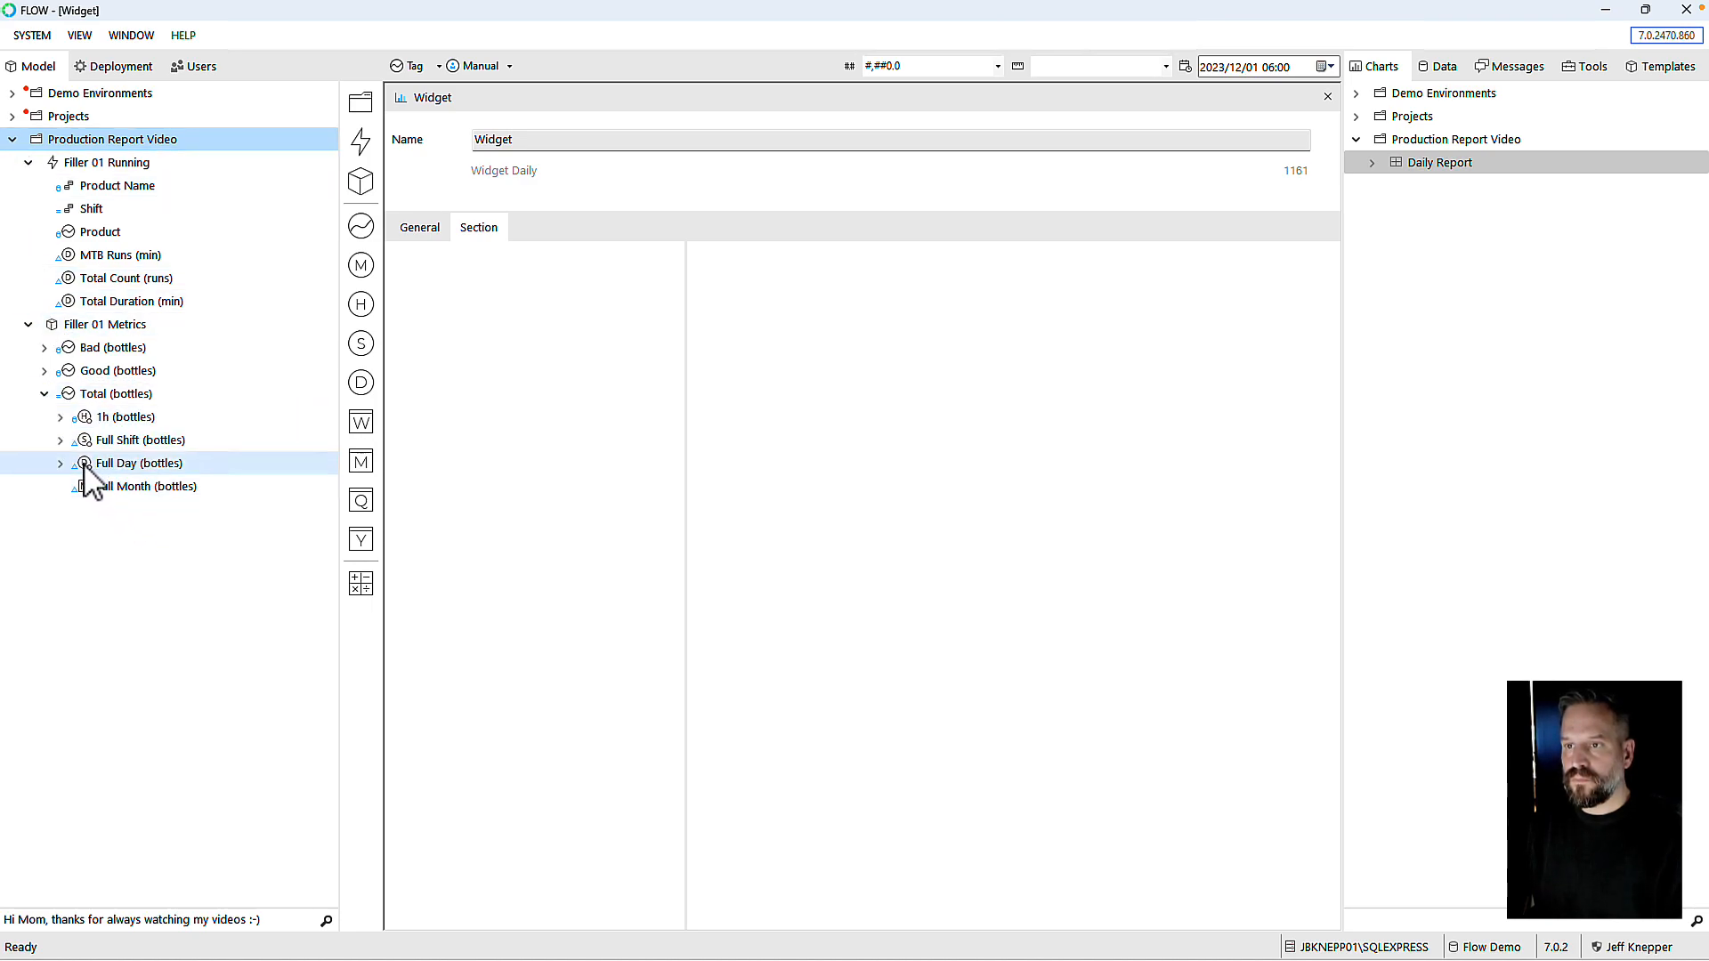
{"action": "left_click_drag", "start_coordinate": [393, 419], "coordinate": [435, 266]}
Step: Set the section's widget Type to Text and its Display Interval Type to False
{"action": "left_click", "coordinate": [450, 279]}
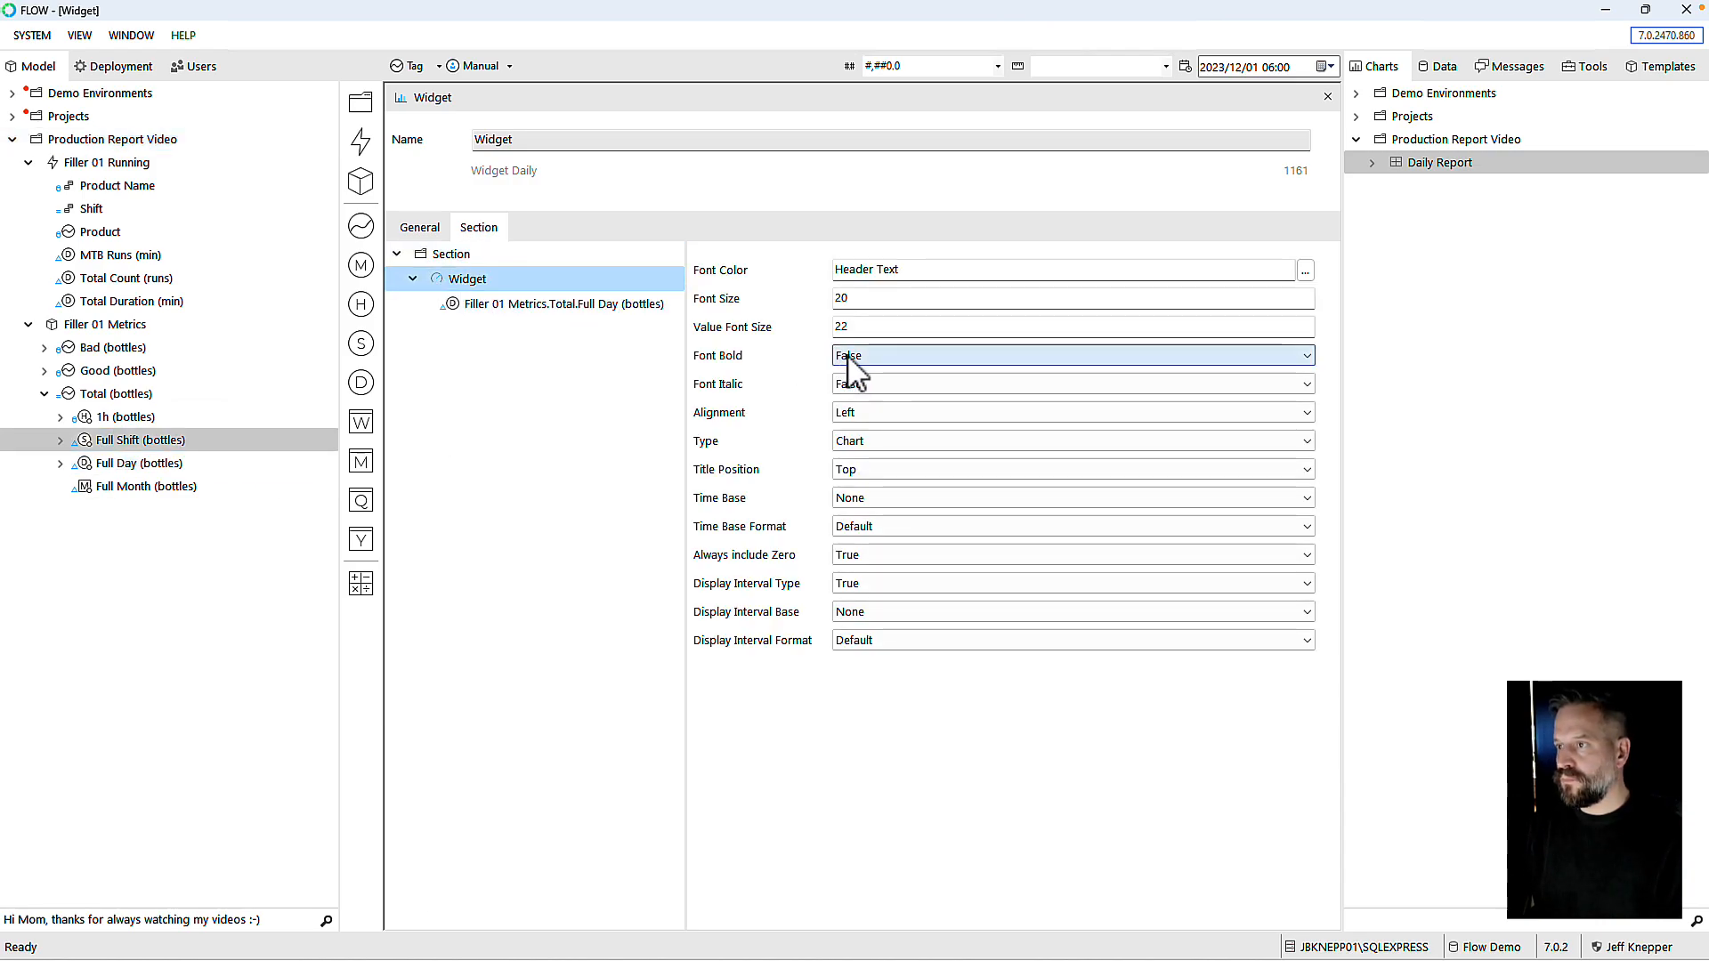
{"action": "left_click", "coordinate": [865, 439]}
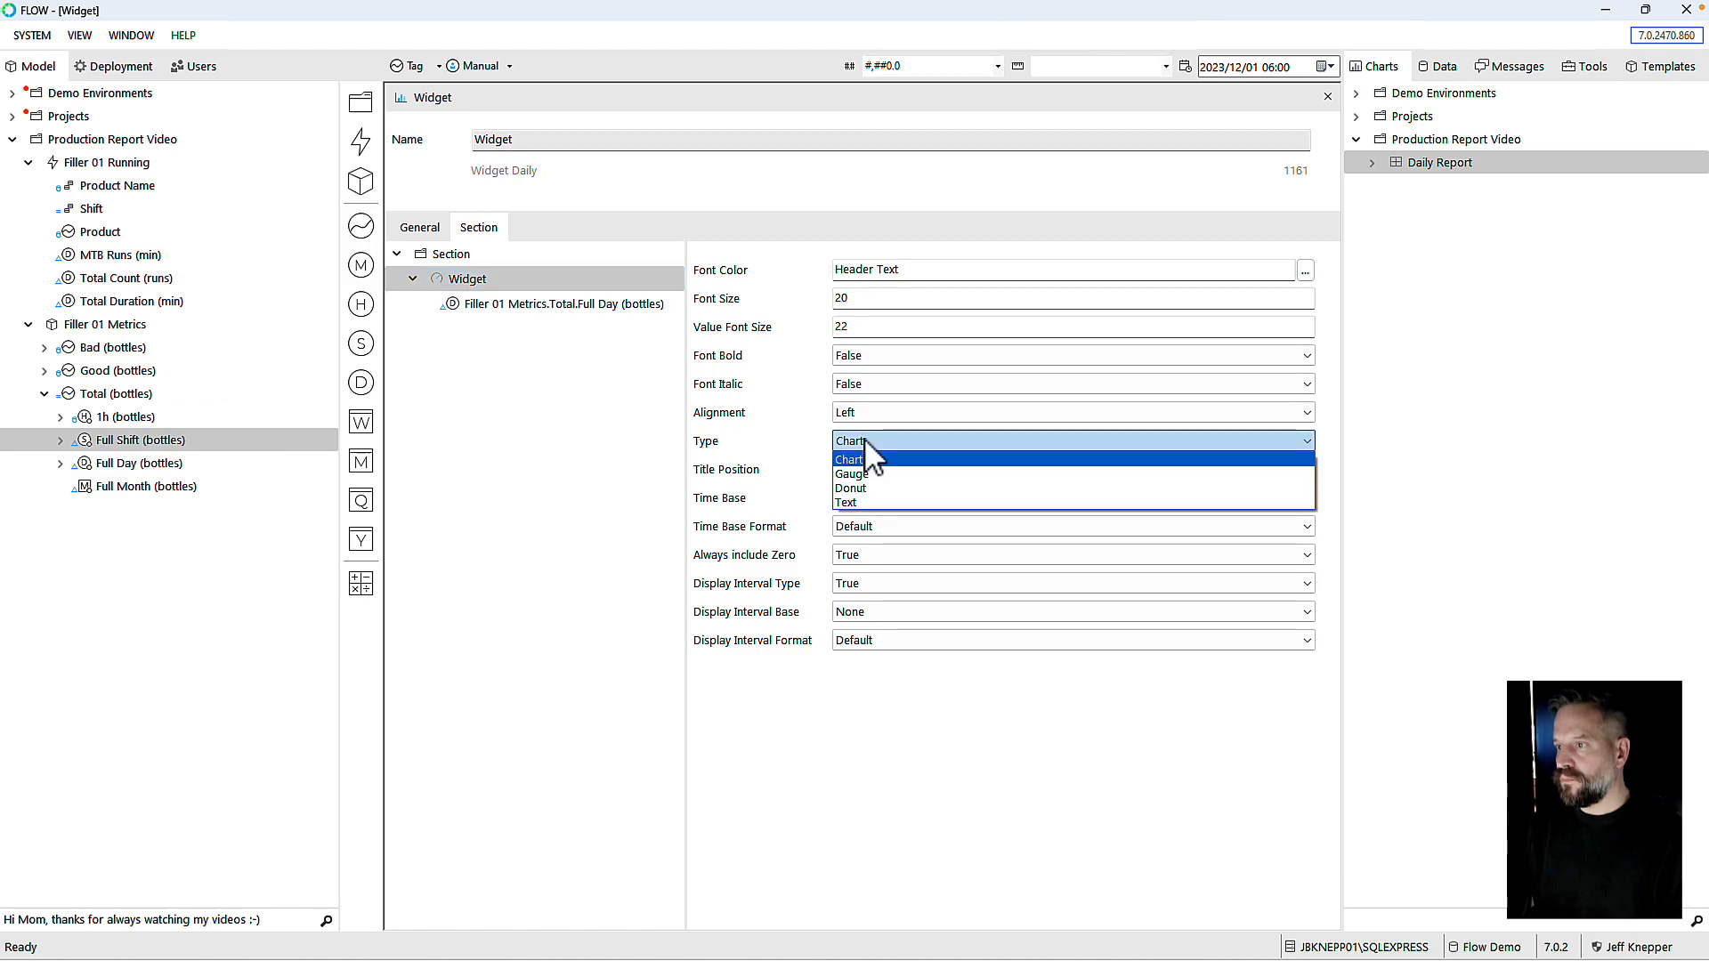
{"action": "left_click", "coordinate": [861, 503]}
{"action": "left_click", "coordinate": [865, 527]}
{"action": "left_click", "coordinate": [863, 562]}
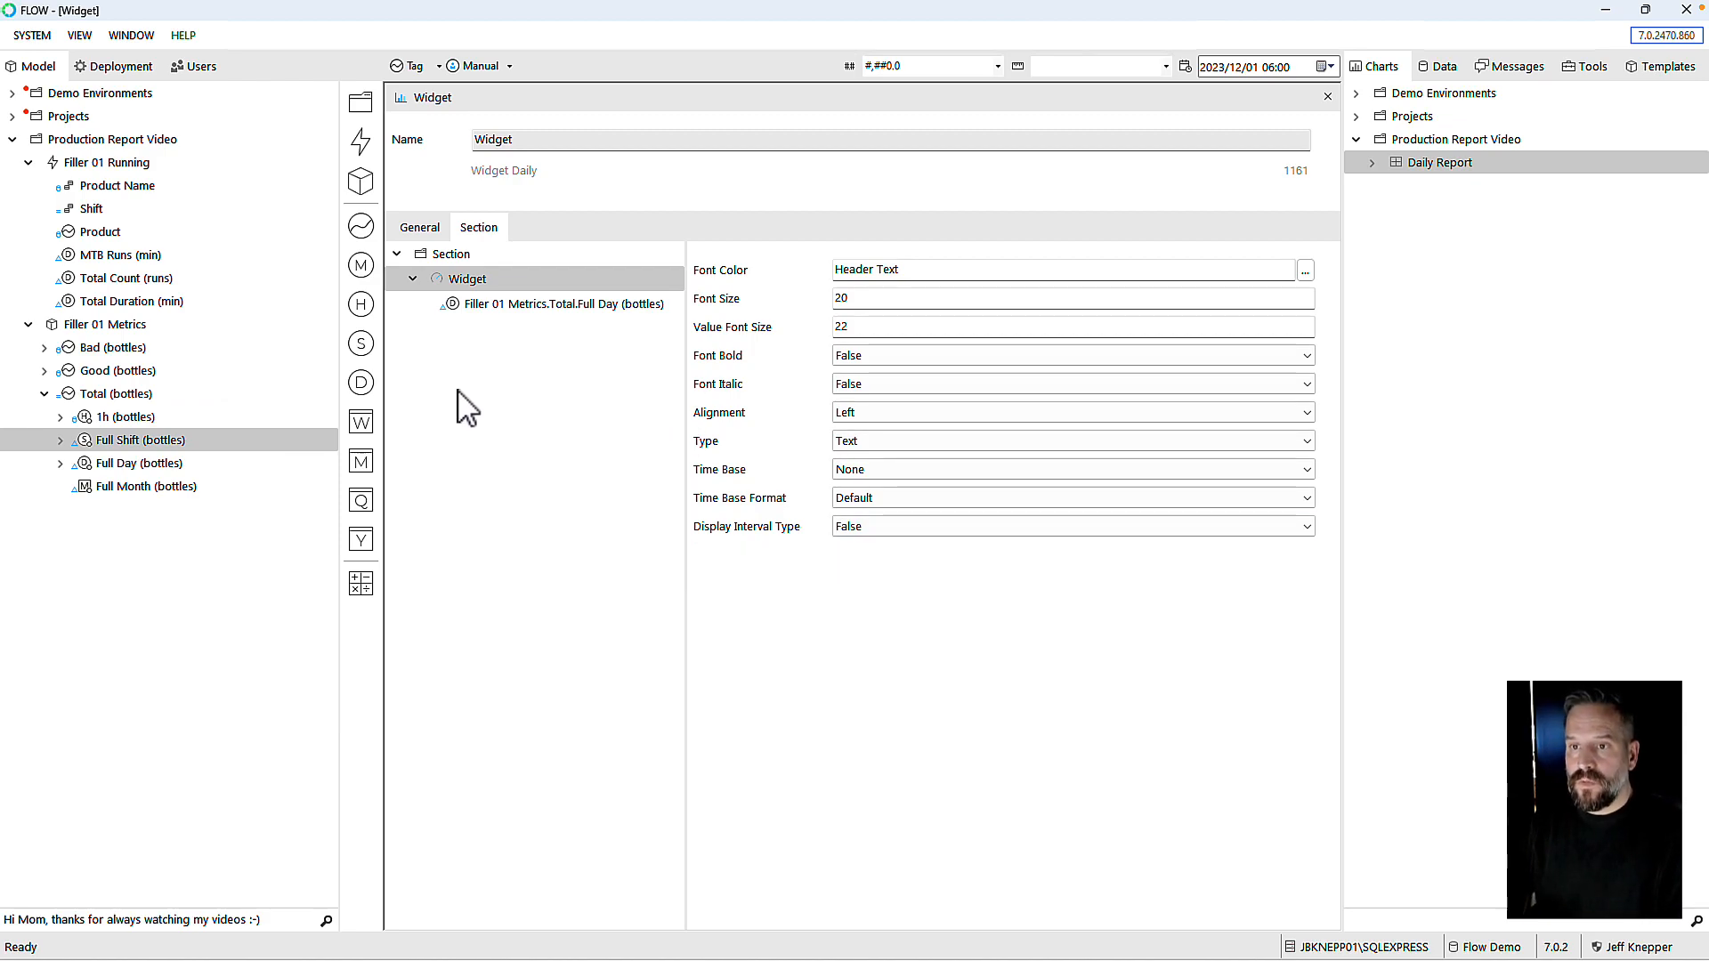
Step: Title the Total Full Day measure "Total Thruput"
{"action": "left_click", "coordinate": [479, 308]}
{"action": "left_click", "coordinate": [1220, 272]}
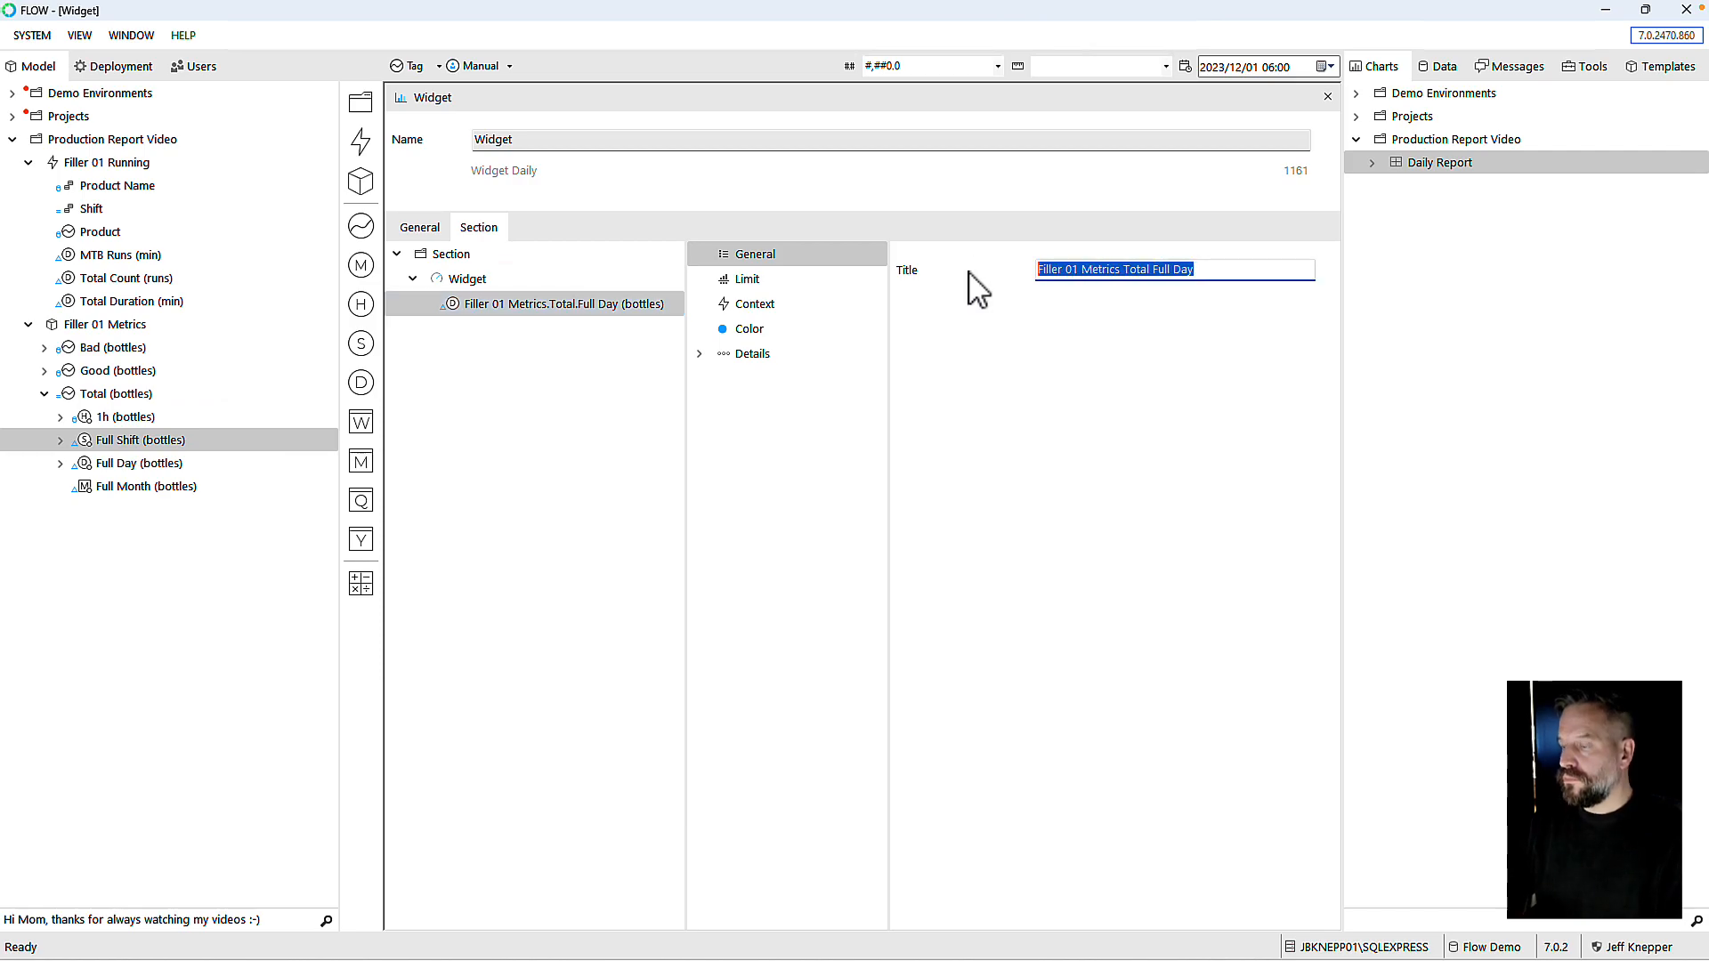
{"action": "type", "text": "Total Thruput"}
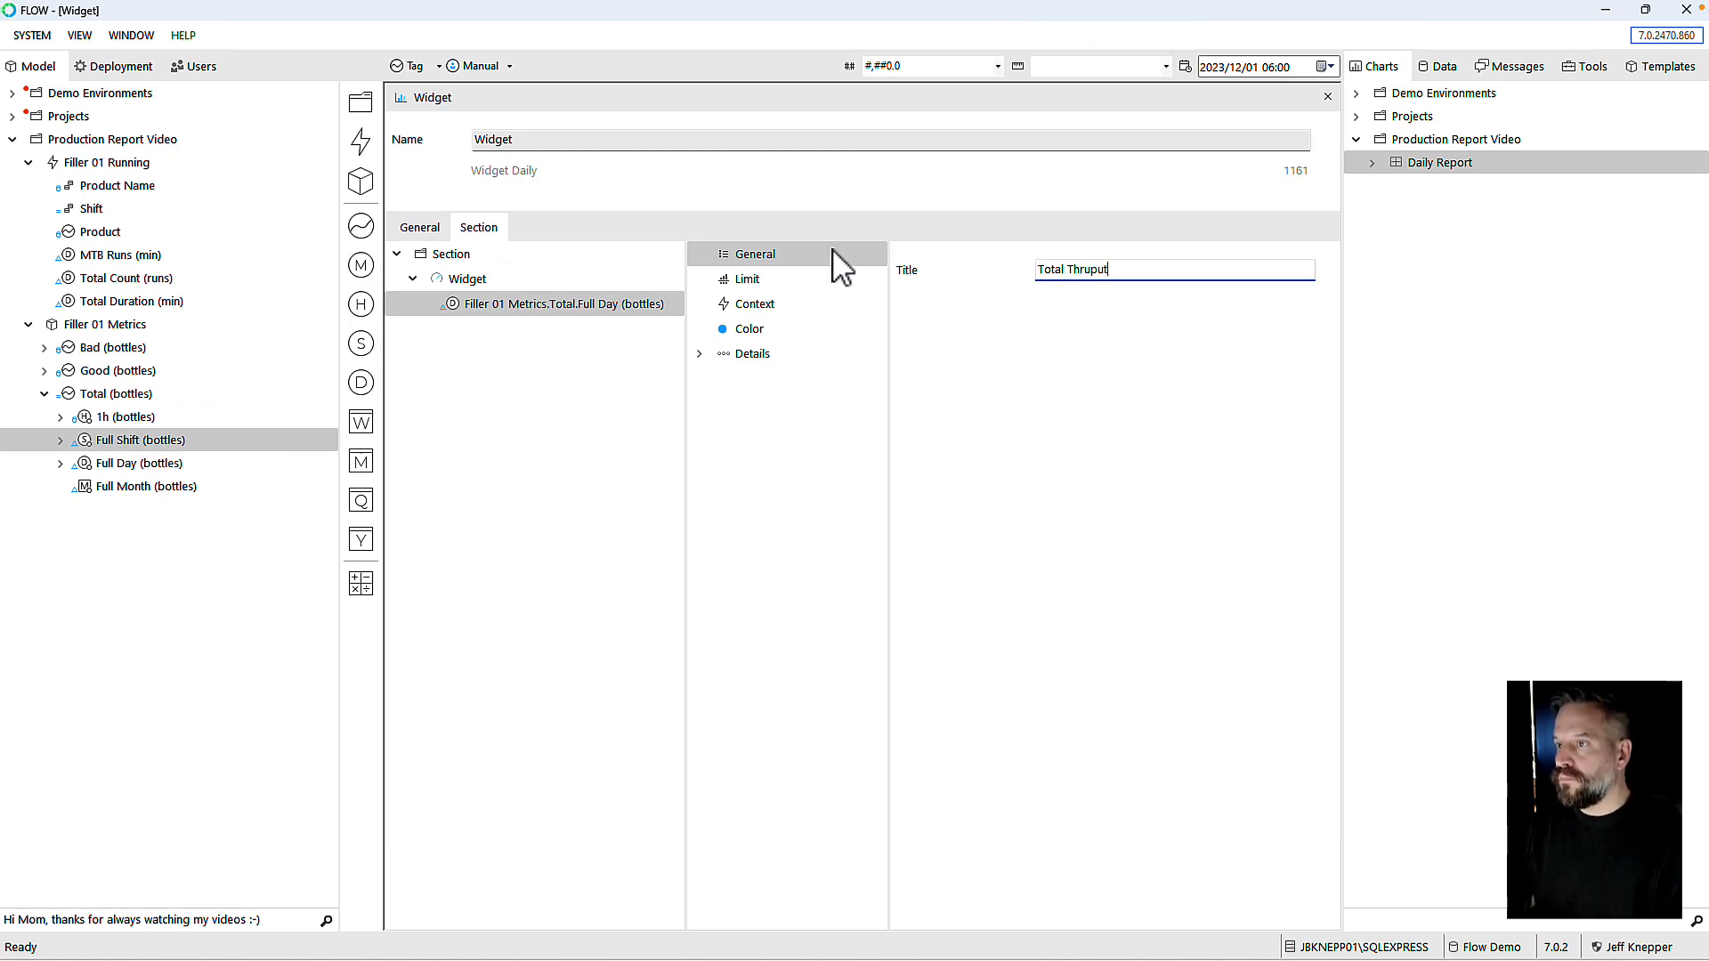
{"action": "left_click", "coordinate": [994, 341]}
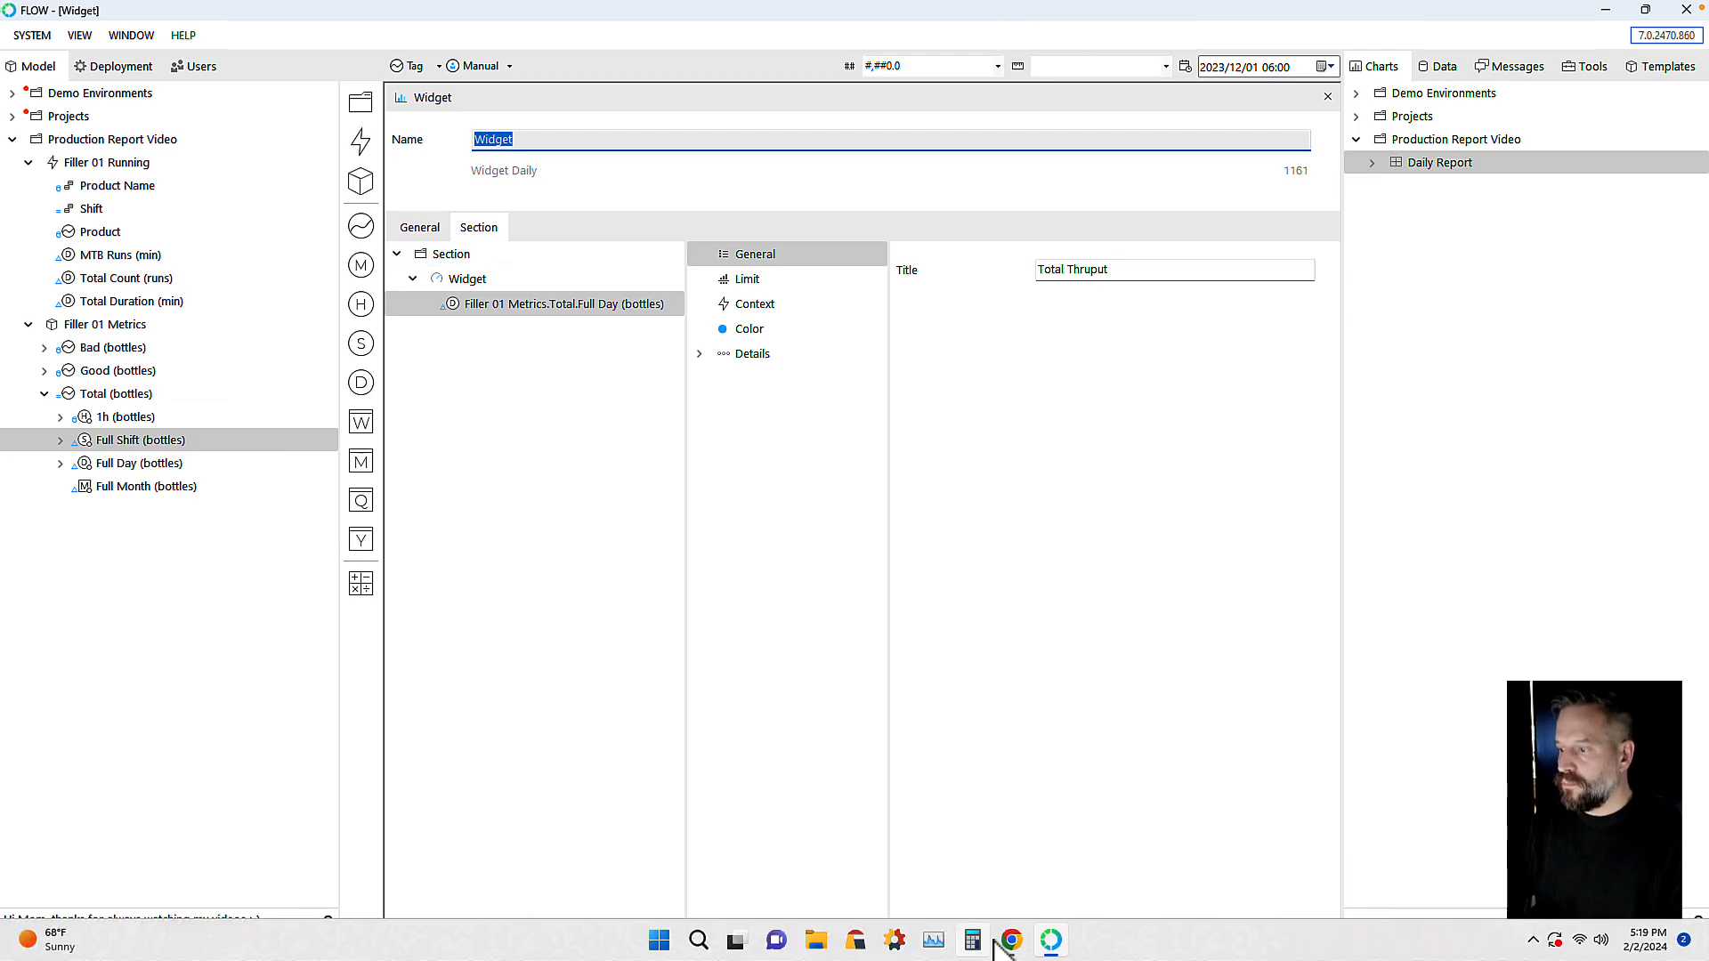
Step: Refresh the Daily Report in the browser, check the total throughput widget and return to FLOW
{"action": "left_click", "coordinate": [1013, 943]}
{"action": "left_click", "coordinate": [84, 56]}
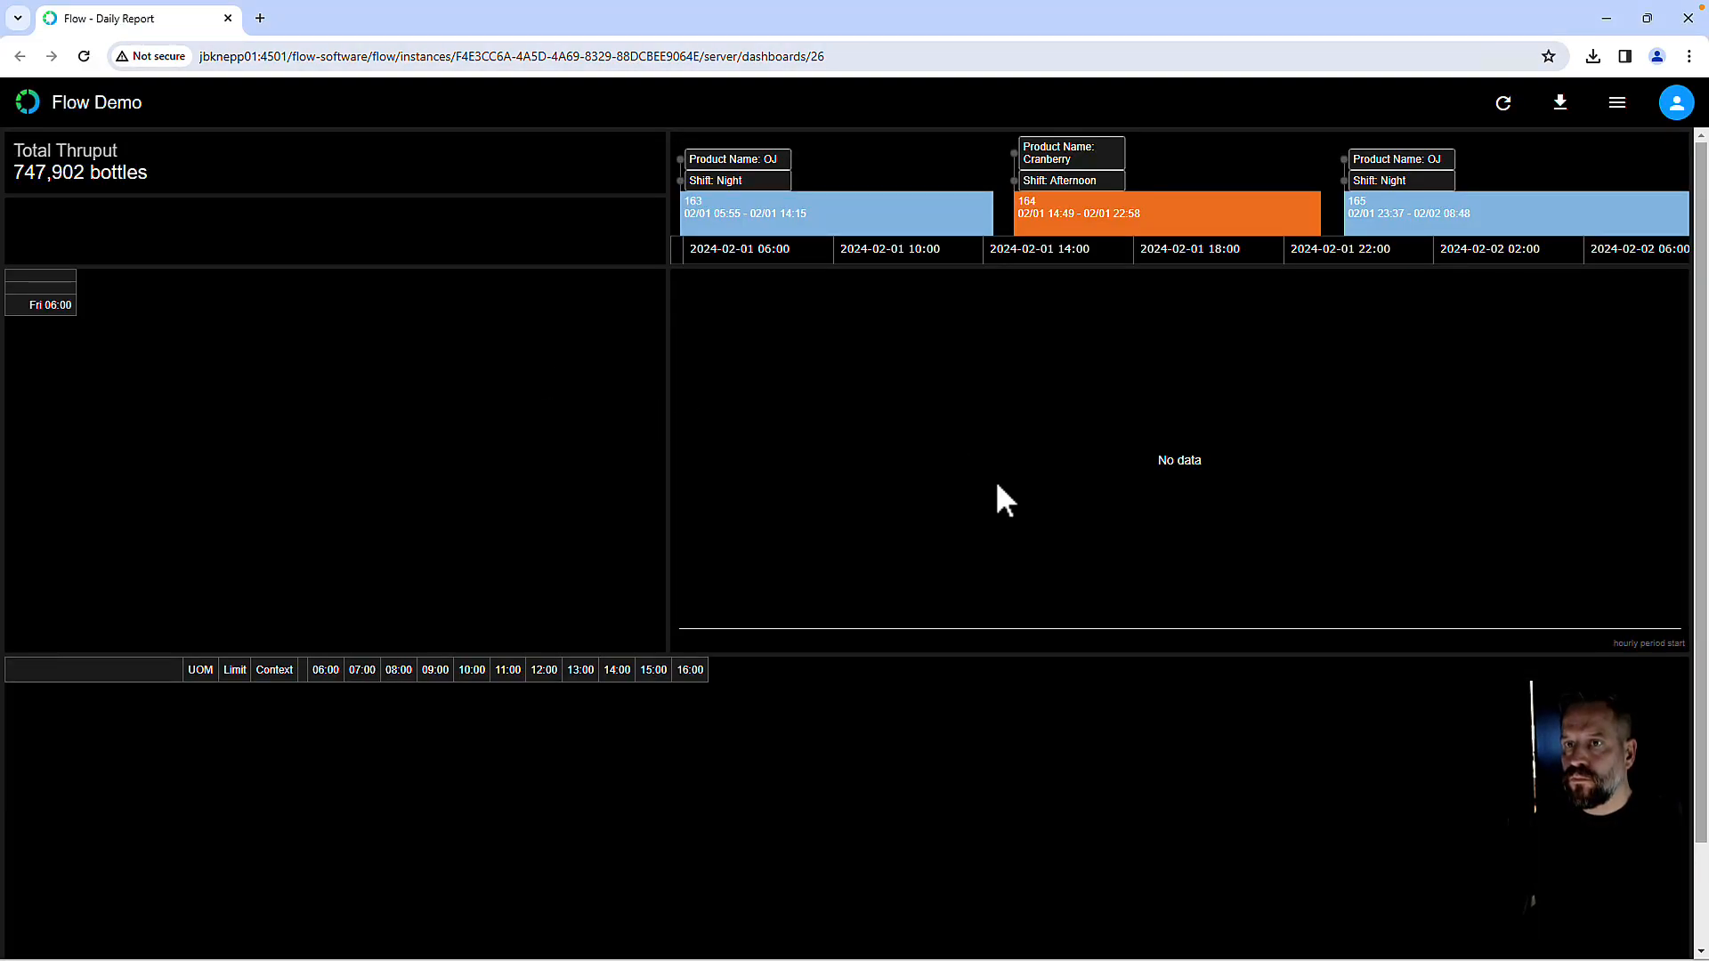
{"action": "mouse_move", "coordinate": [1005, 957]}
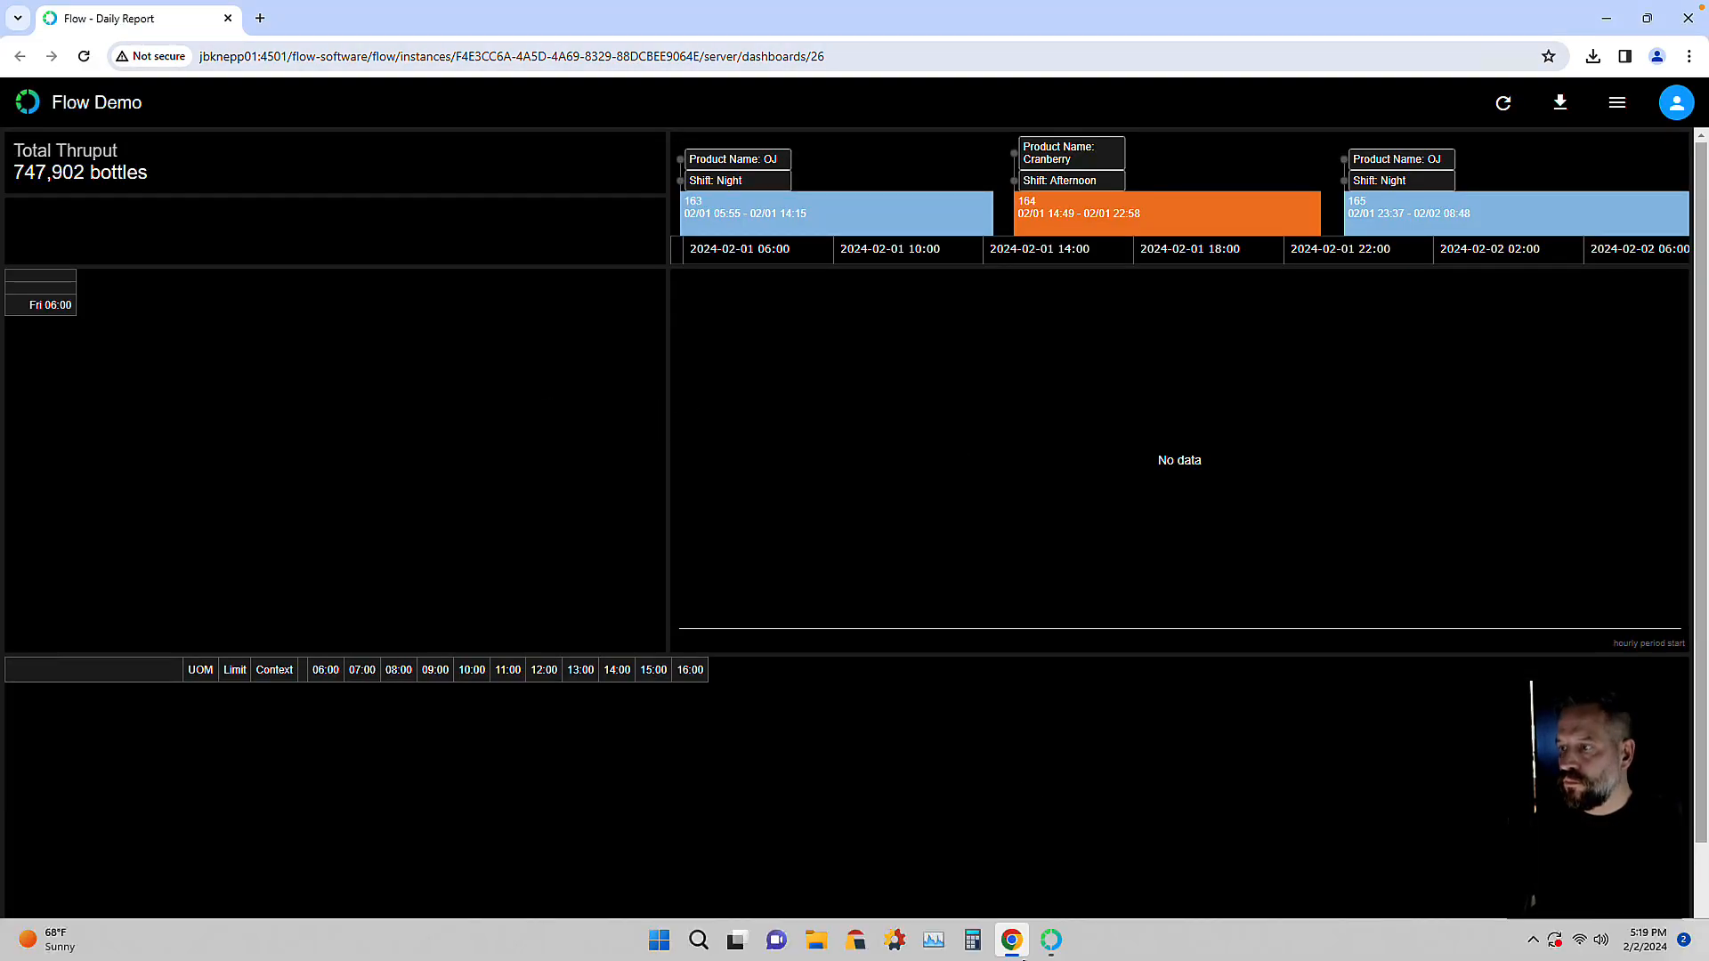
{"action": "left_click", "coordinate": [1051, 940]}
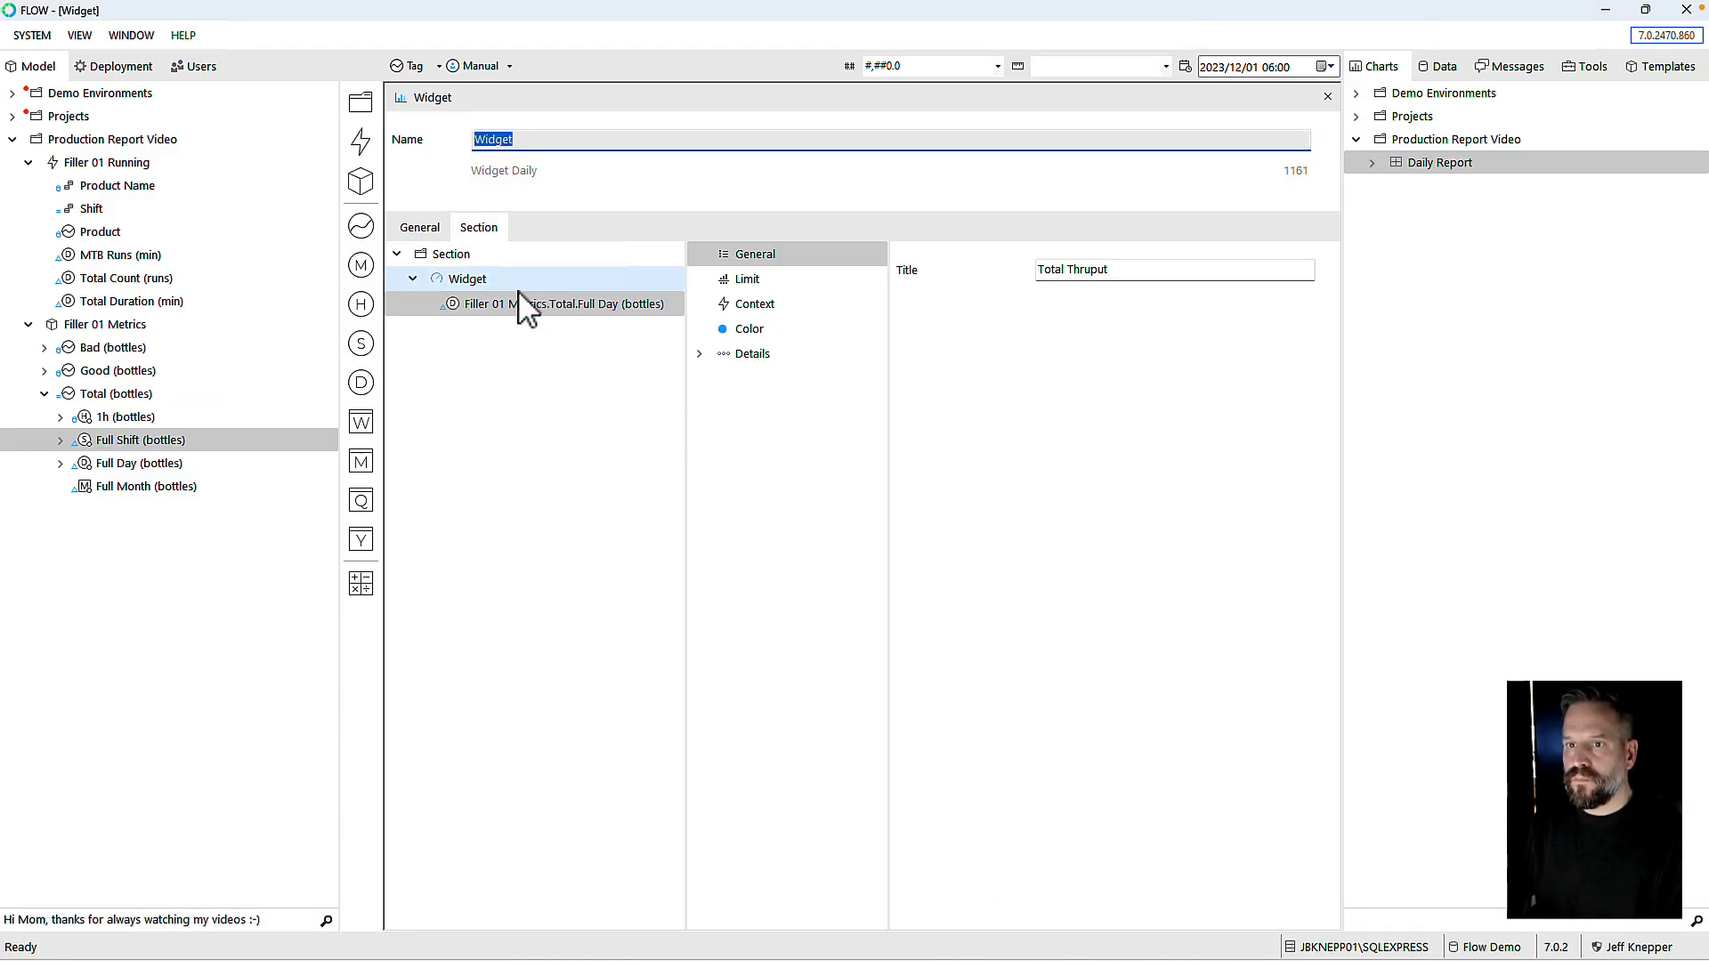
Step: Add two more widgets to the Widget's section
{"action": "right_click", "coordinate": [429, 256]}
{"action": "mouse_move", "coordinate": [458, 264]}
{"action": "left_click", "coordinate": [560, 268]}
{"action": "right_click", "coordinate": [433, 255]}
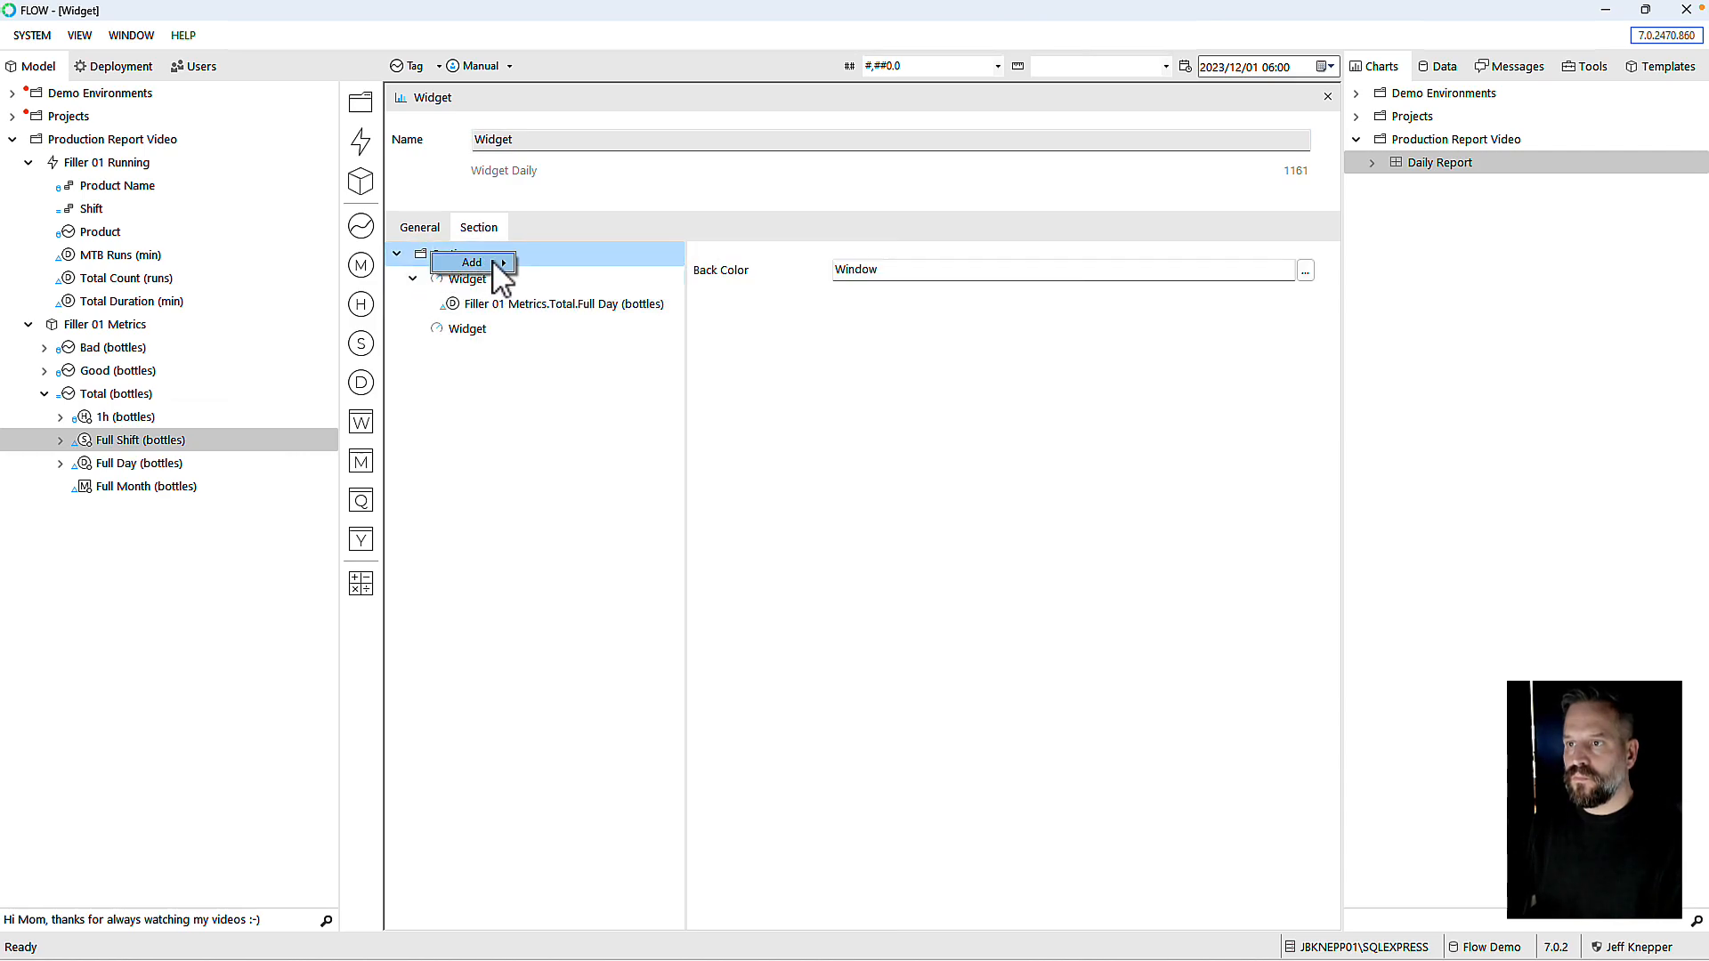
{"action": "left_click", "coordinate": [561, 266]}
Step: Configure the second widget with Type Text, Display Interval Type False and Center alignment
{"action": "left_click", "coordinate": [464, 329]}
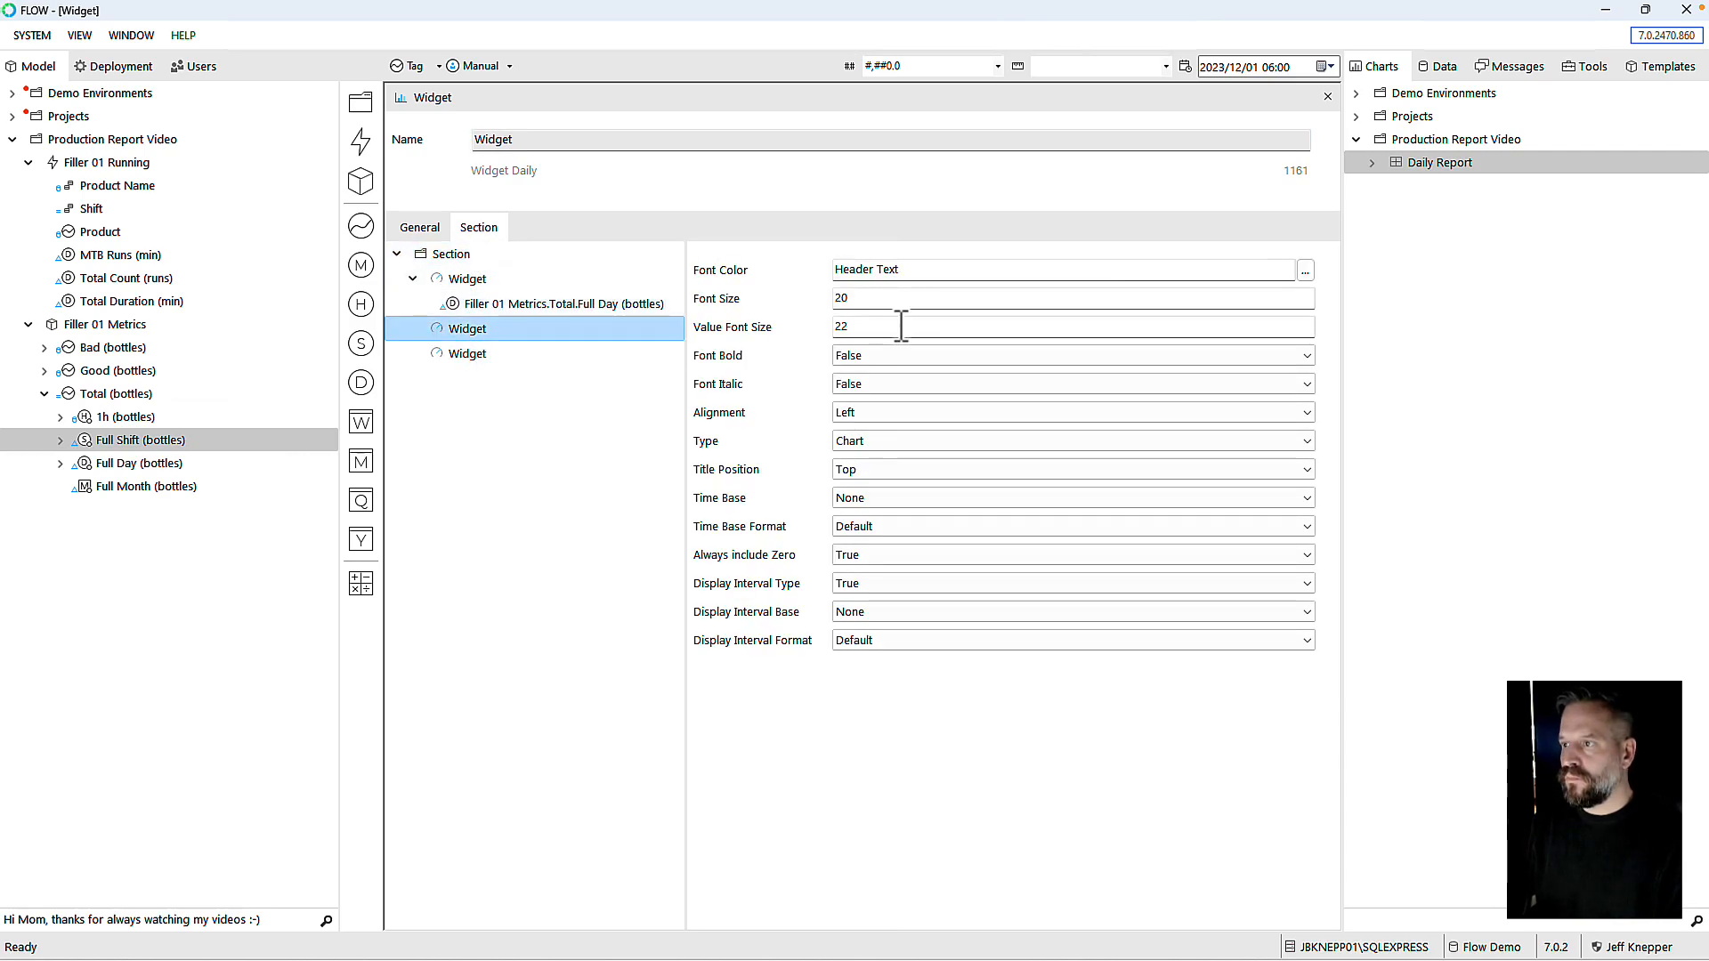
{"action": "left_click", "coordinate": [874, 443]}
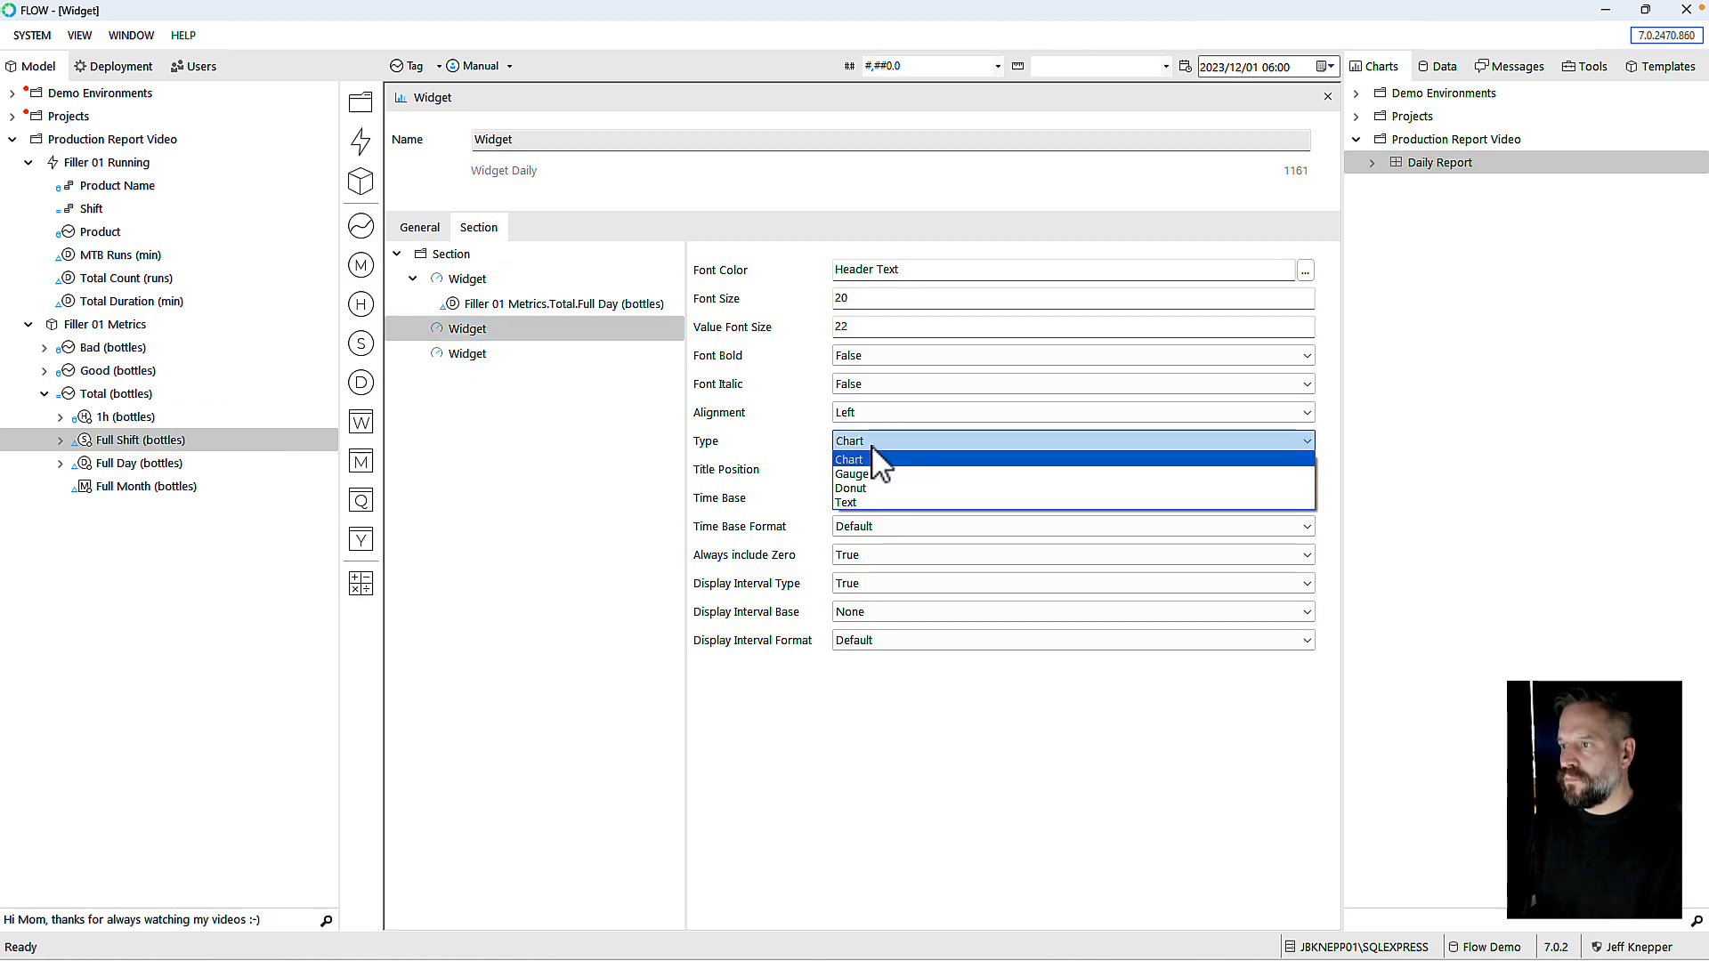
{"action": "left_click", "coordinate": [875, 502]}
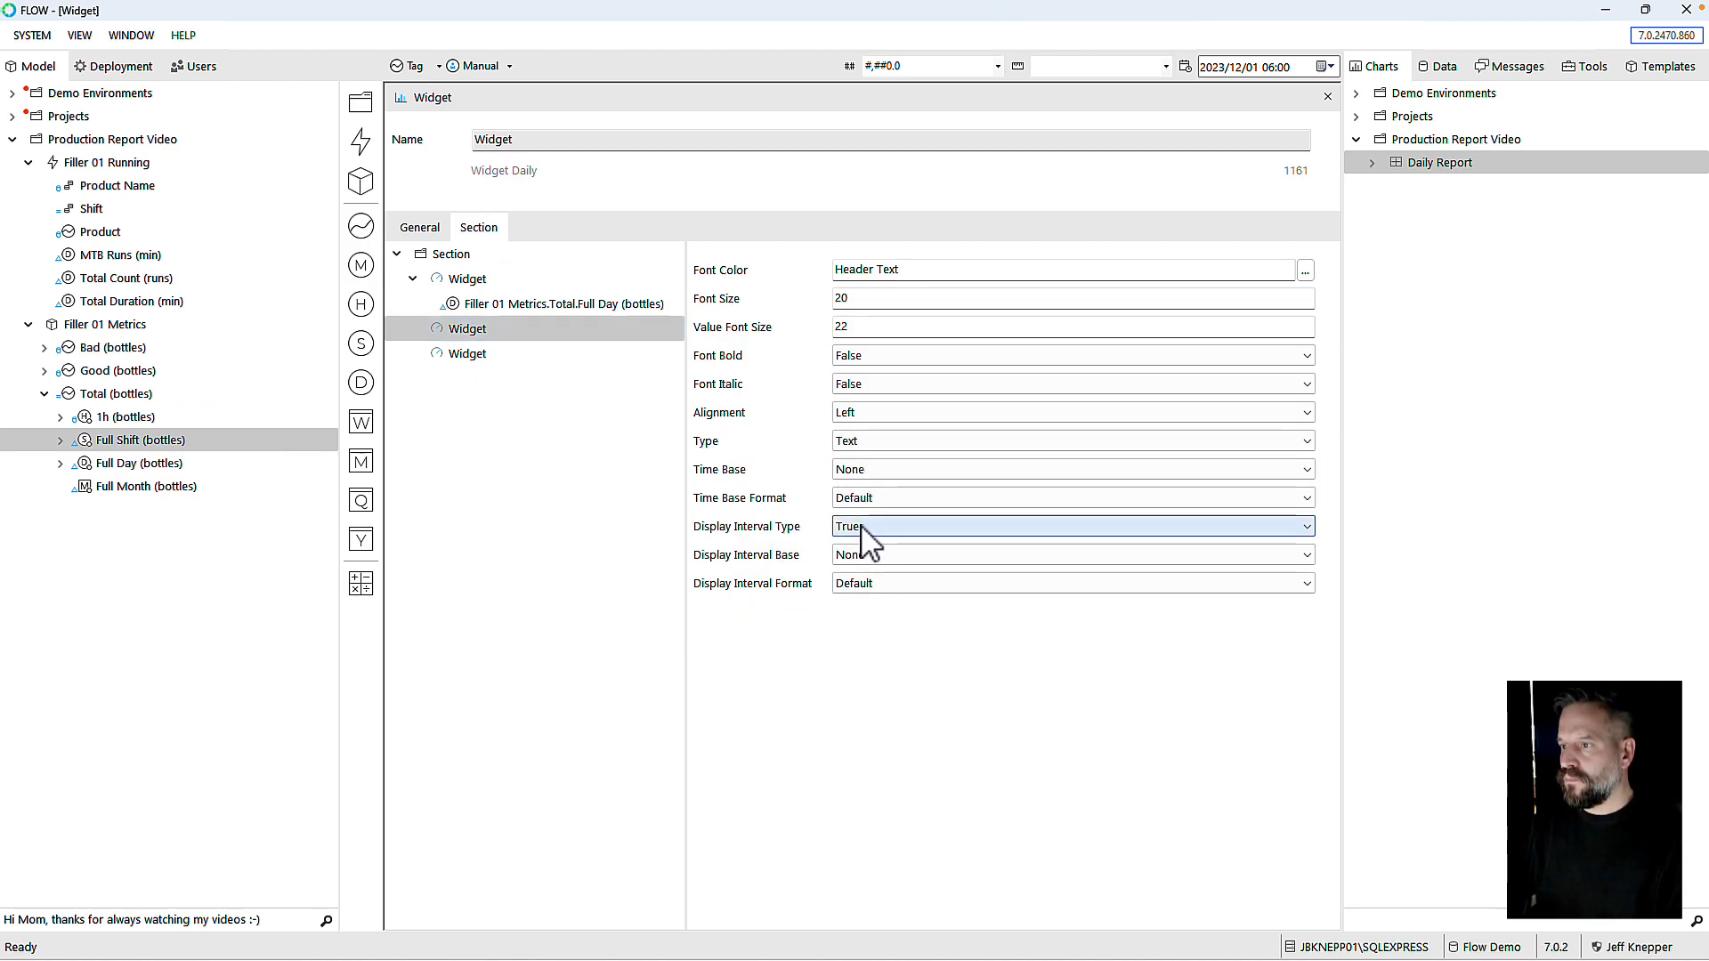
{"action": "left_click", "coordinate": [862, 529]}
{"action": "left_click", "coordinate": [861, 552]}
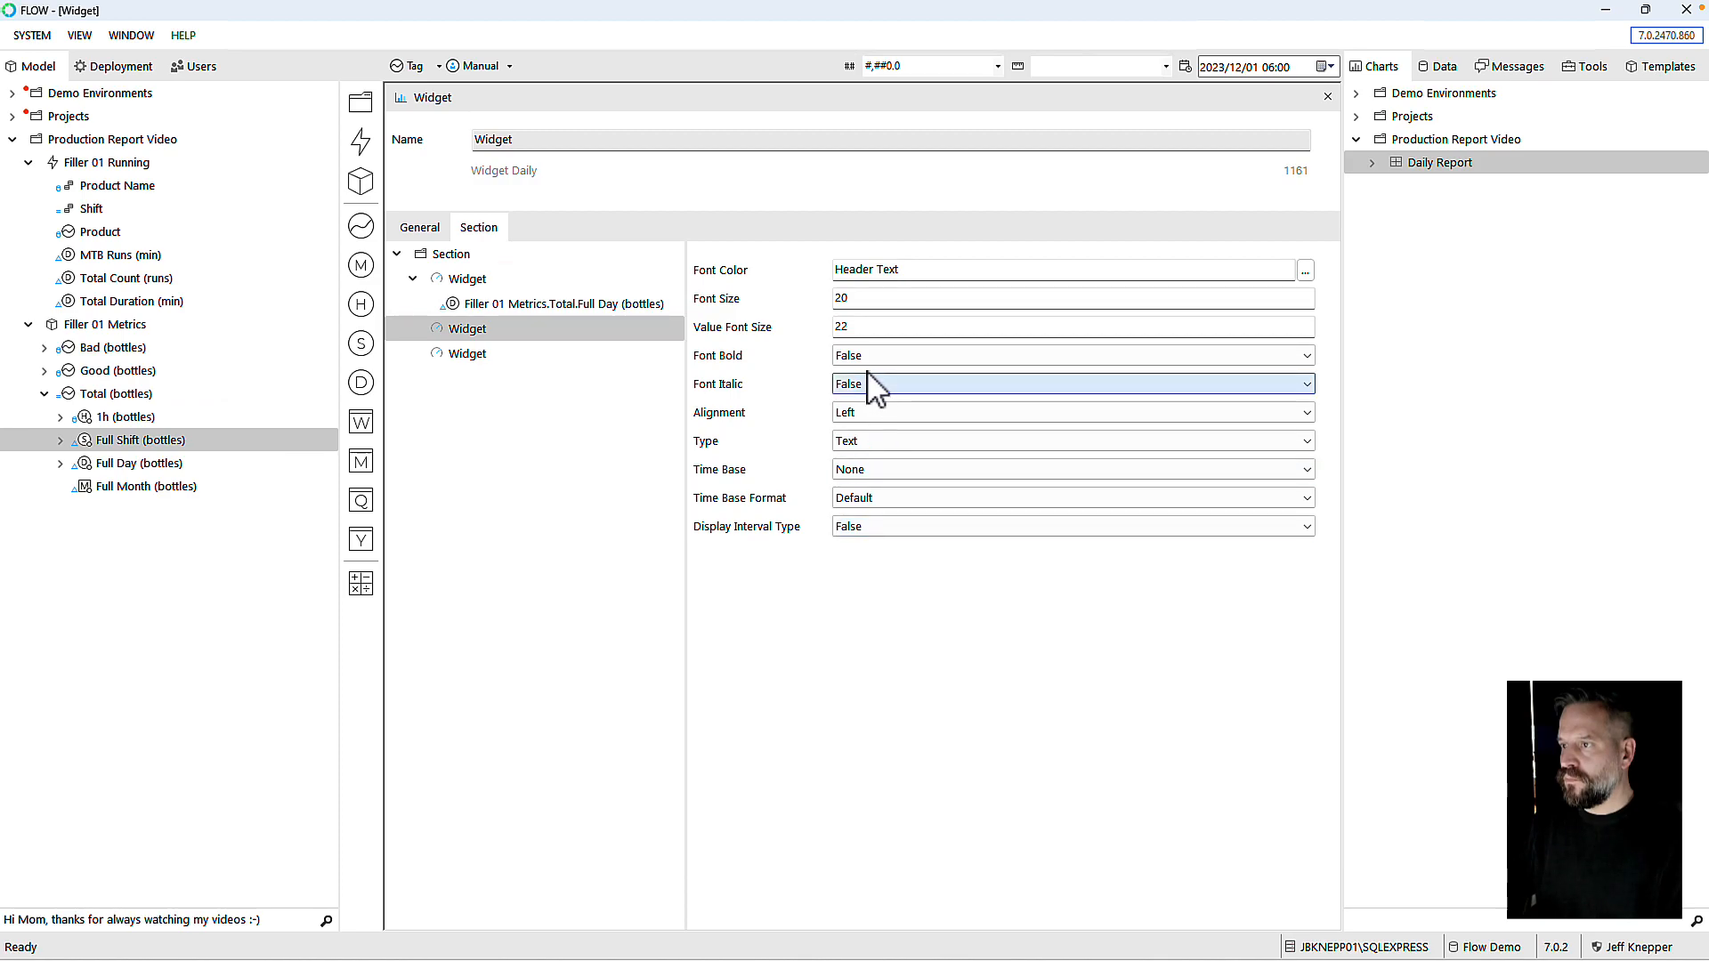
{"action": "left_click", "coordinate": [863, 414]}
{"action": "left_click", "coordinate": [865, 462]}
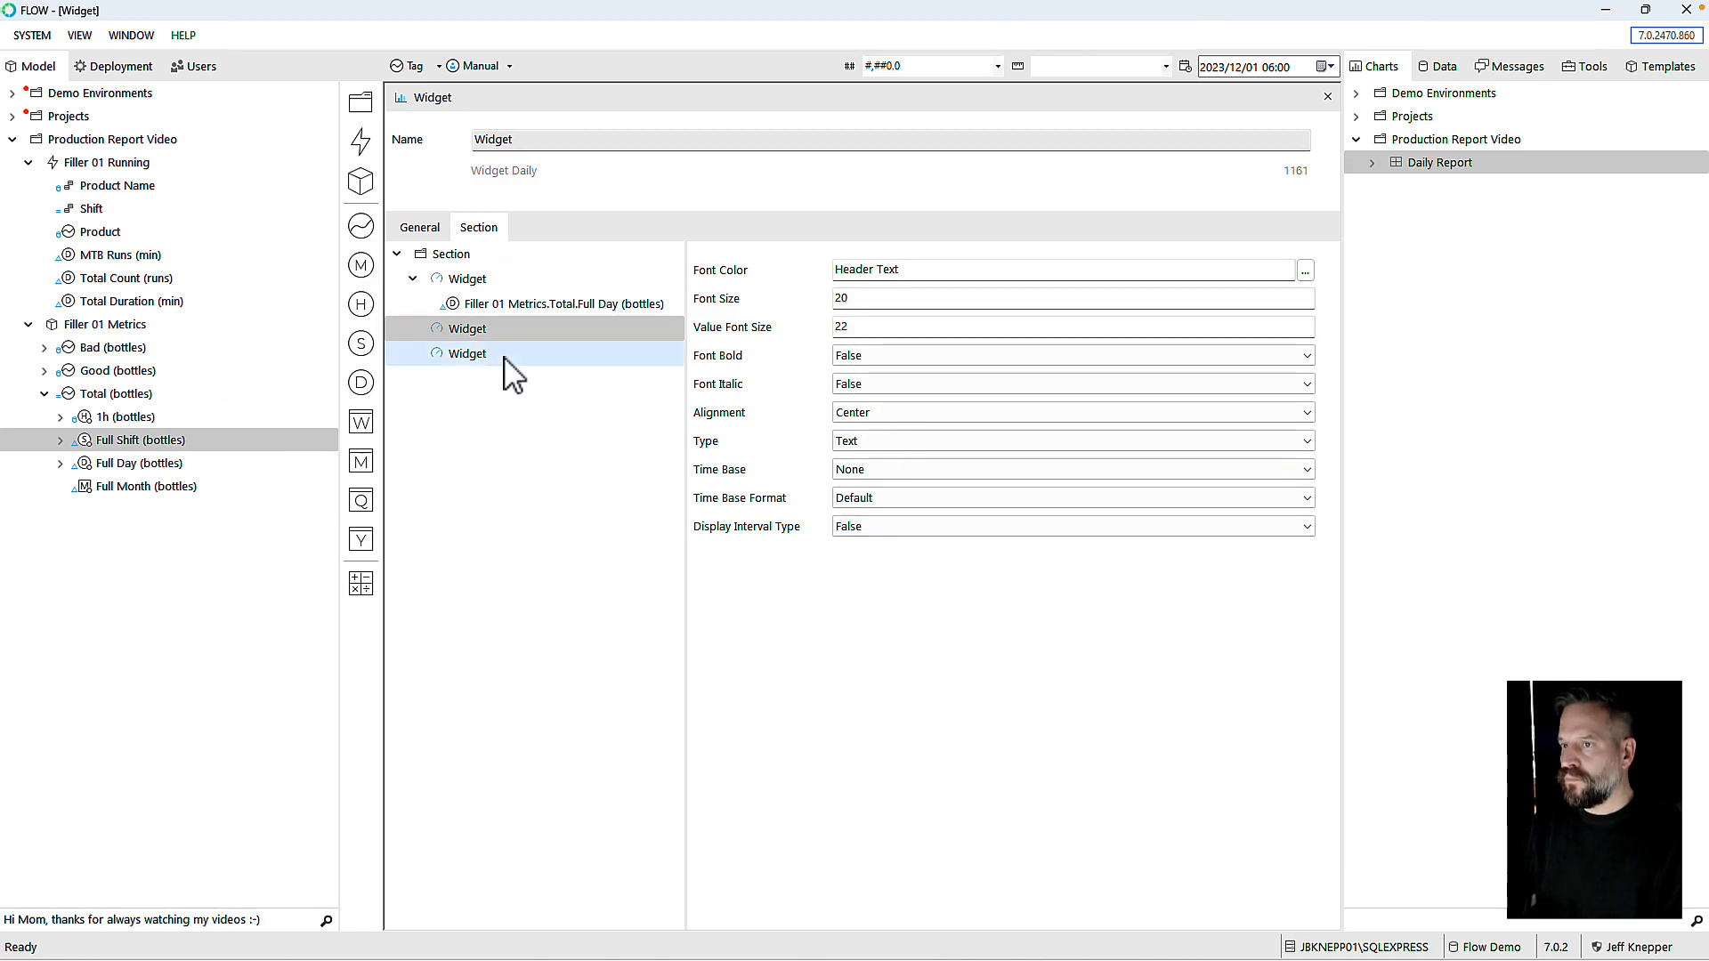
Step: Configure the third widget with Right alignment, Type Text and Display Interval Type False
{"action": "left_click", "coordinate": [570, 356]}
{"action": "left_click", "coordinate": [860, 414]}
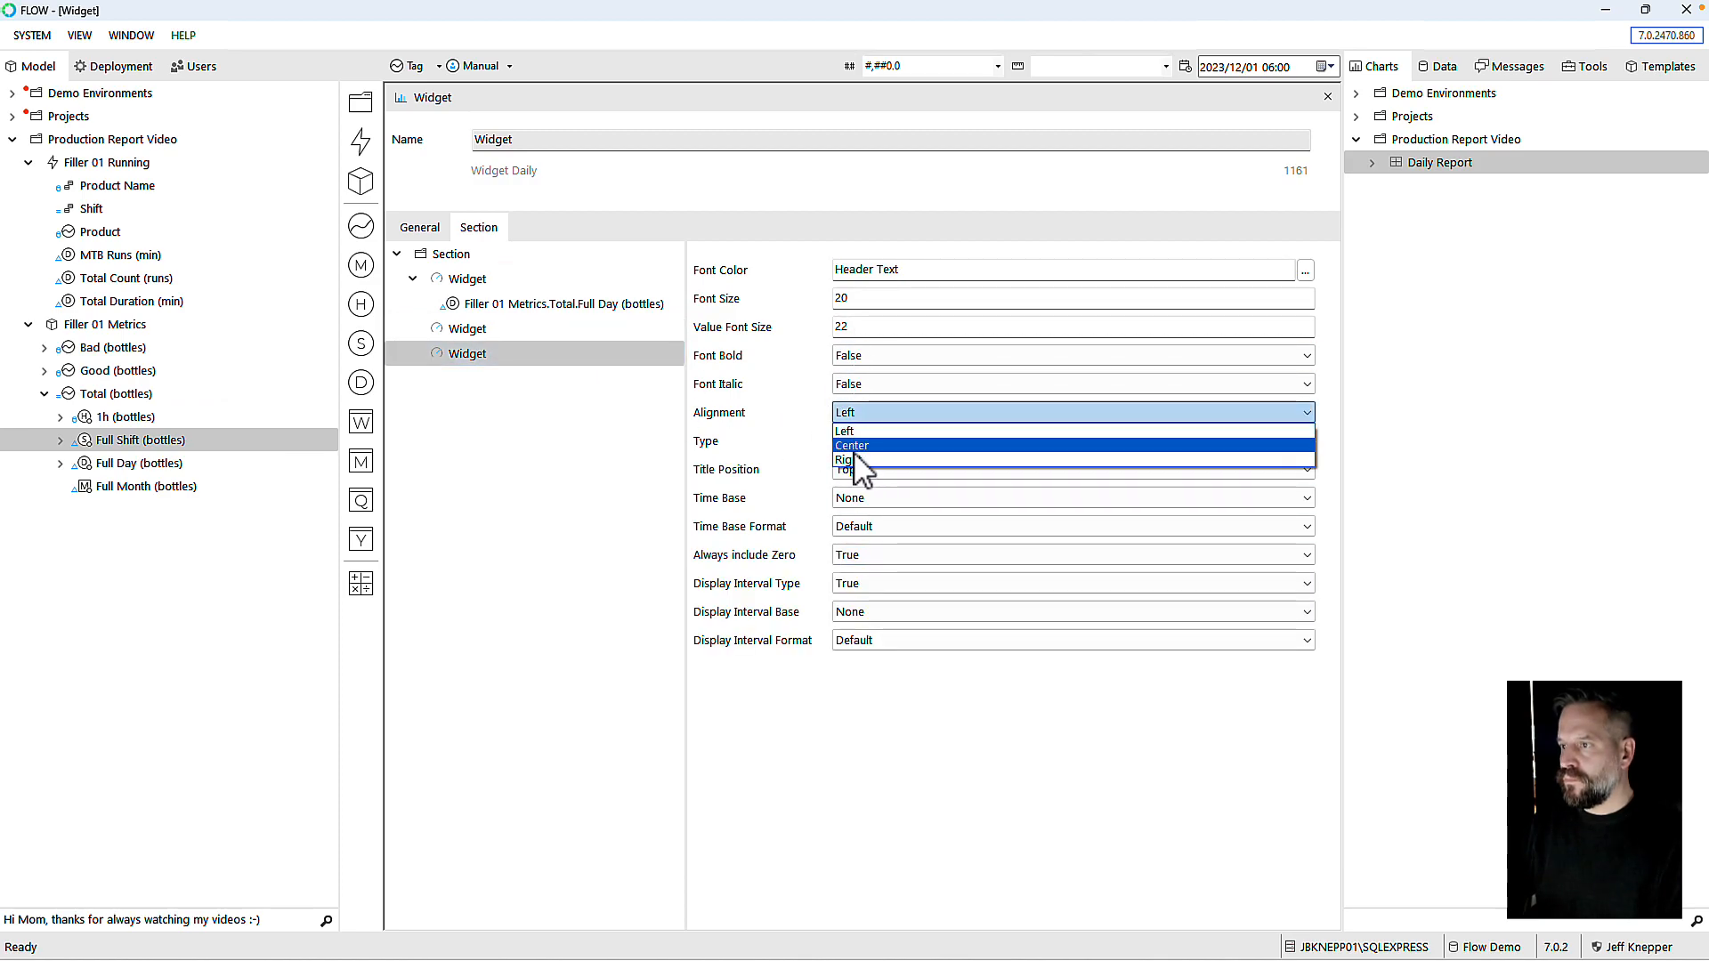
{"action": "left_click", "coordinate": [852, 459]}
{"action": "left_click", "coordinate": [860, 442]}
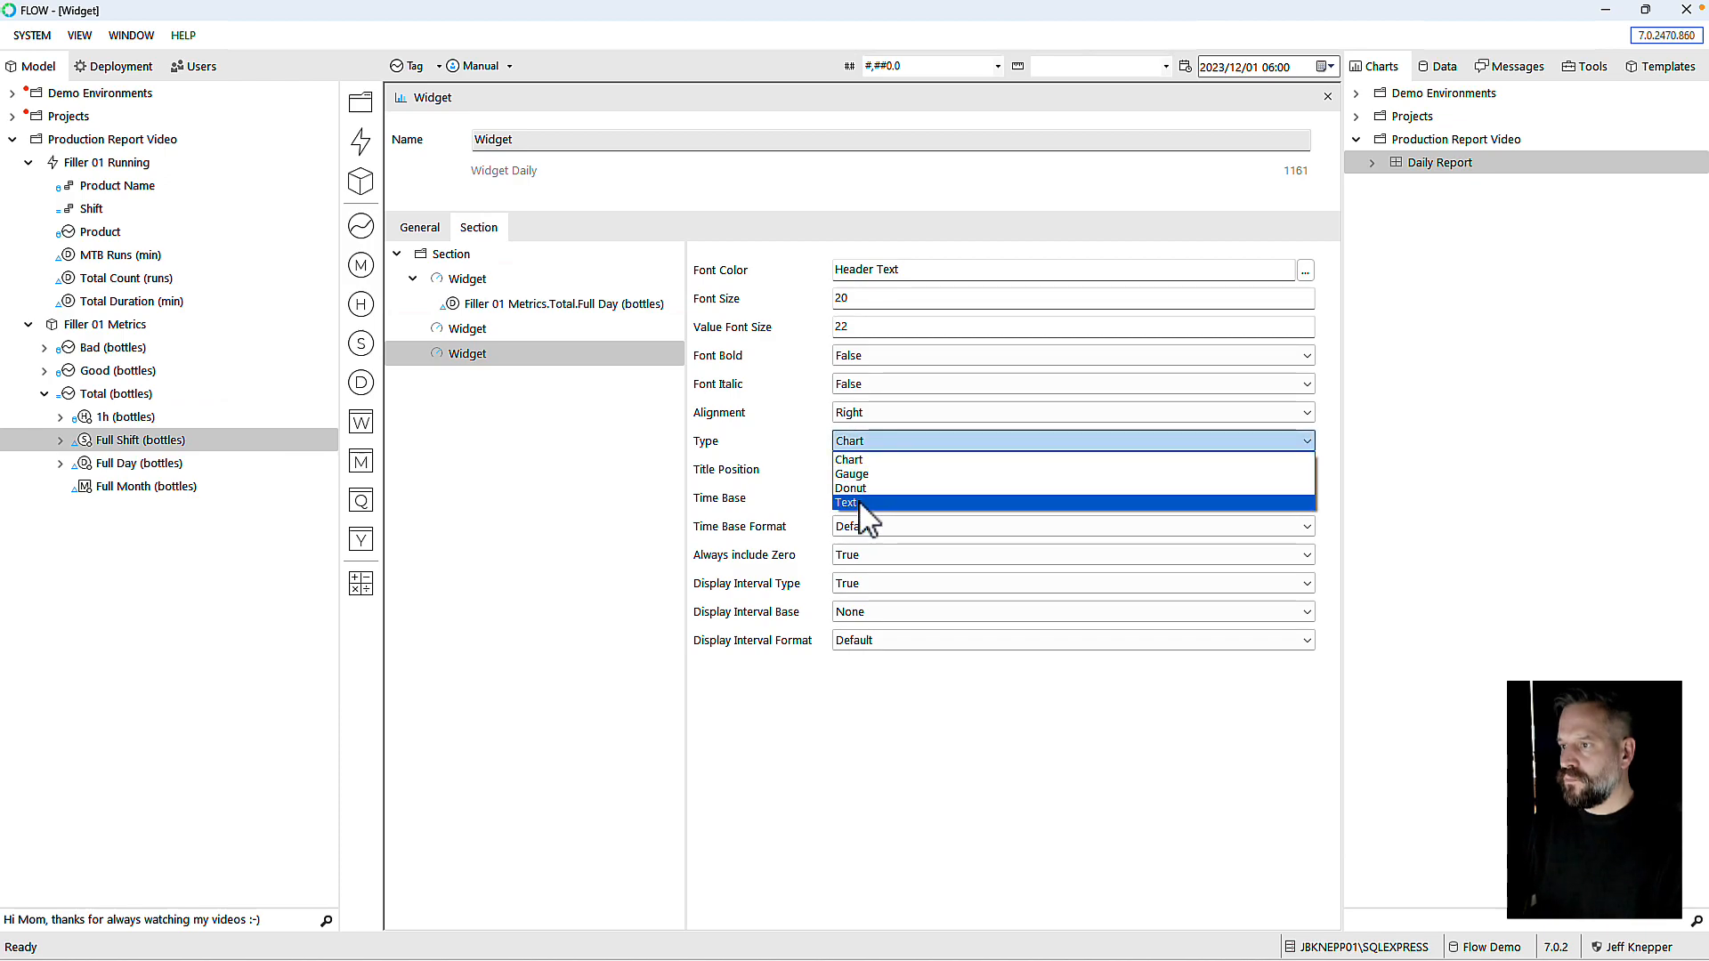
{"action": "left_click", "coordinate": [860, 503]}
{"action": "left_click", "coordinate": [859, 527]}
{"action": "left_click", "coordinate": [860, 560]}
Step: Add the Good metric's Full Day (bottles) measure to the second widget and title it "Good"
{"action": "left_click", "coordinate": [44, 393]}
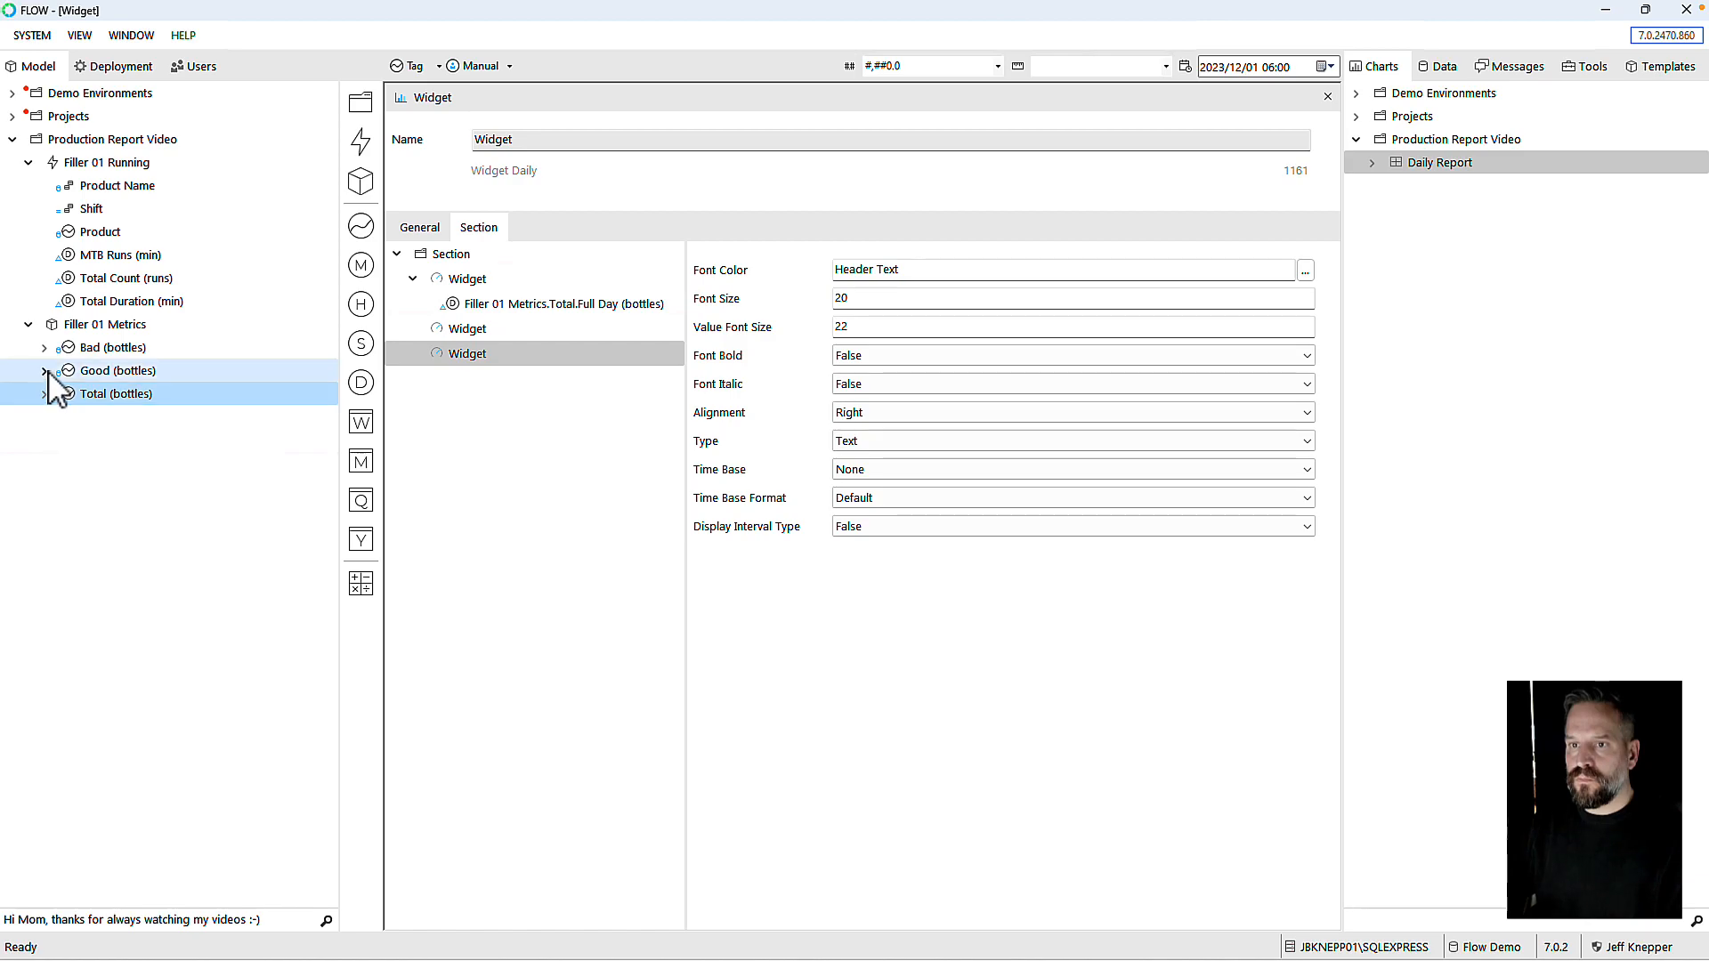
{"action": "left_click", "coordinate": [45, 371]}
{"action": "left_click_drag", "start_coordinate": [86, 442], "coordinate": [466, 330]}
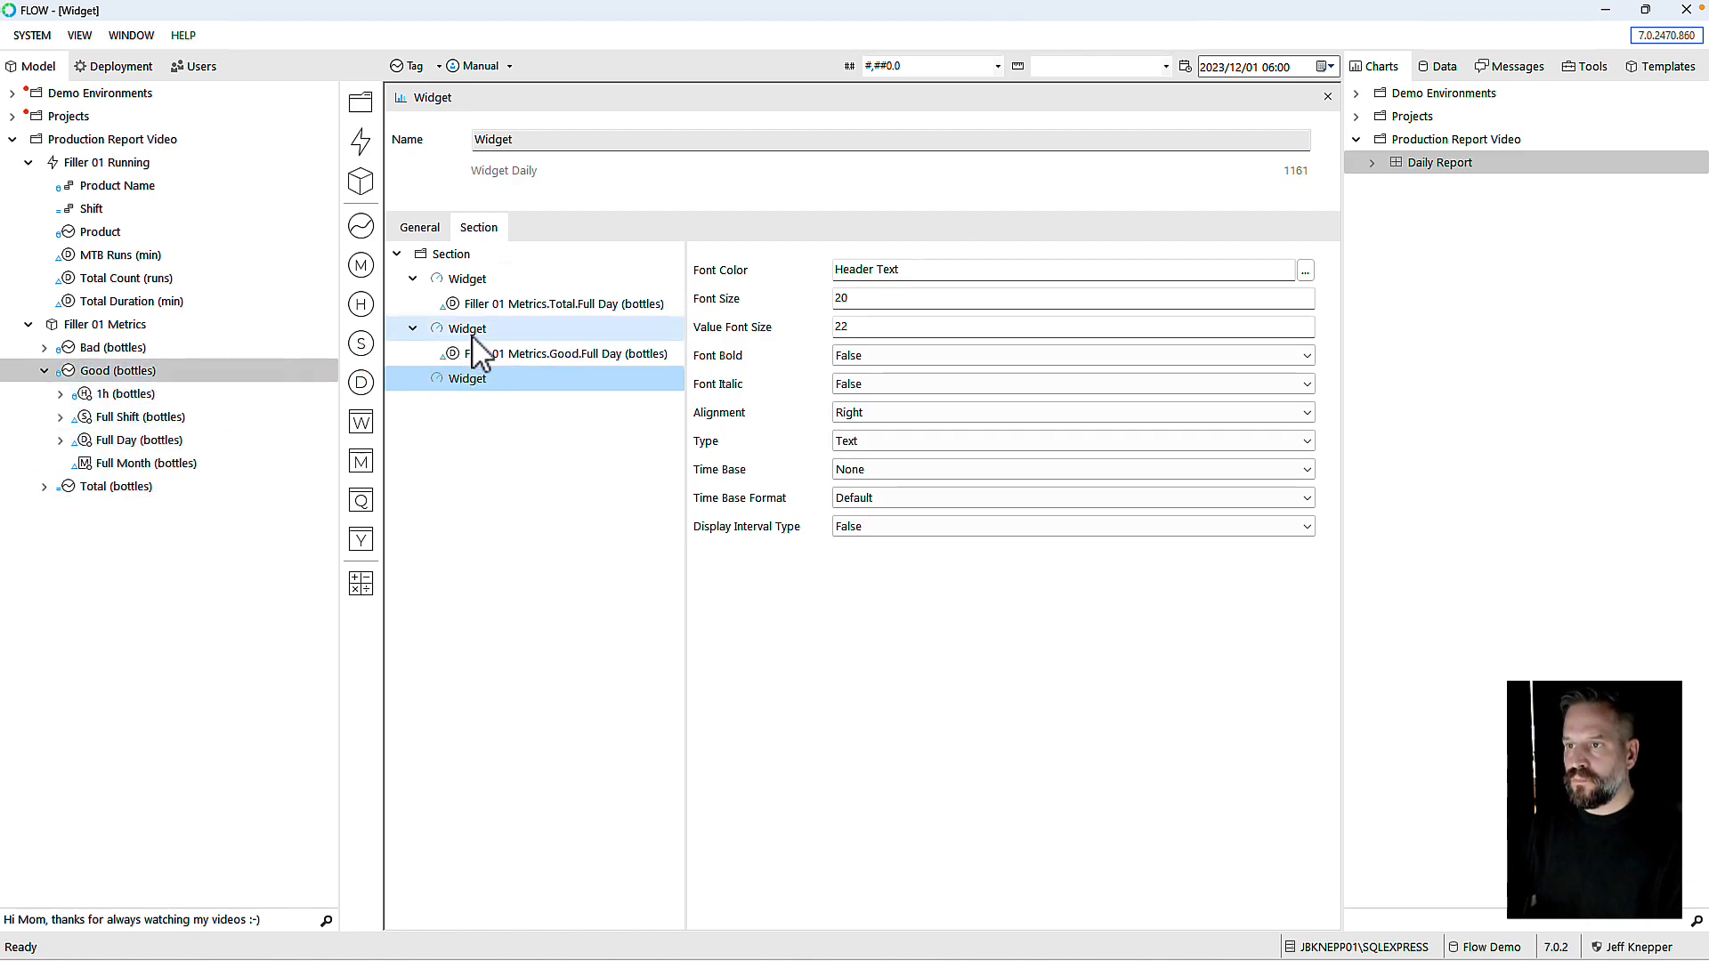
{"action": "left_click", "coordinate": [484, 355]}
{"action": "left_click_drag", "start_coordinate": [1200, 271], "coordinate": [1065, 271]}
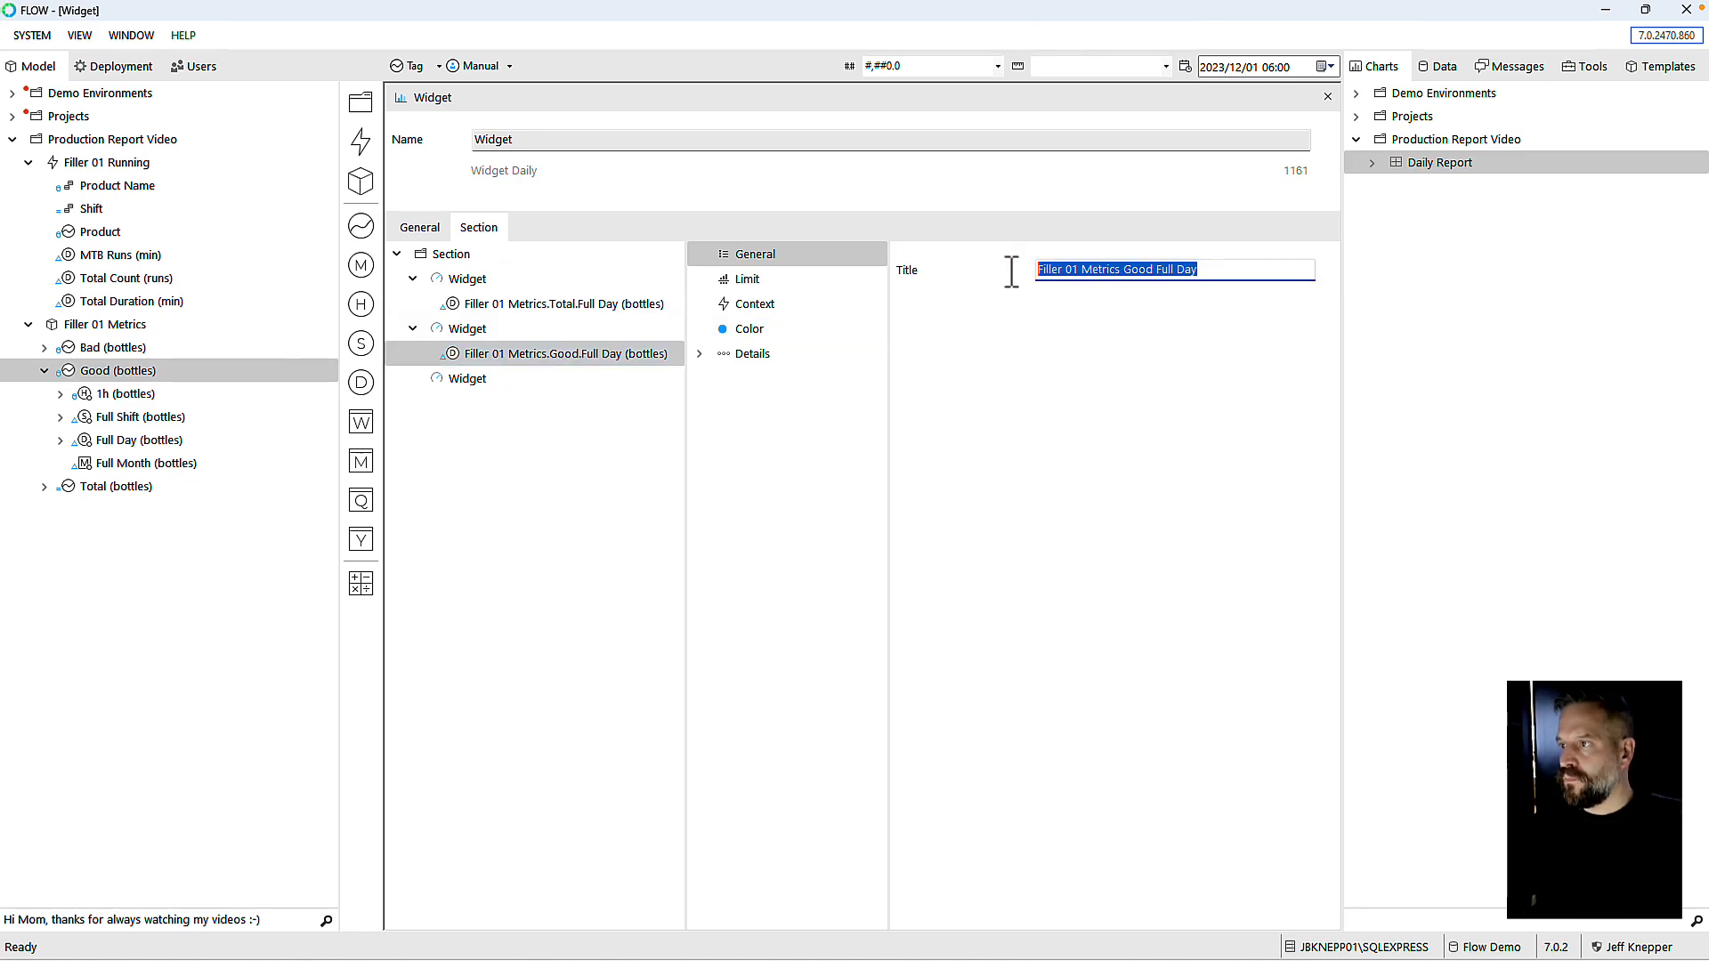
{"action": "type", "text": "Good"}
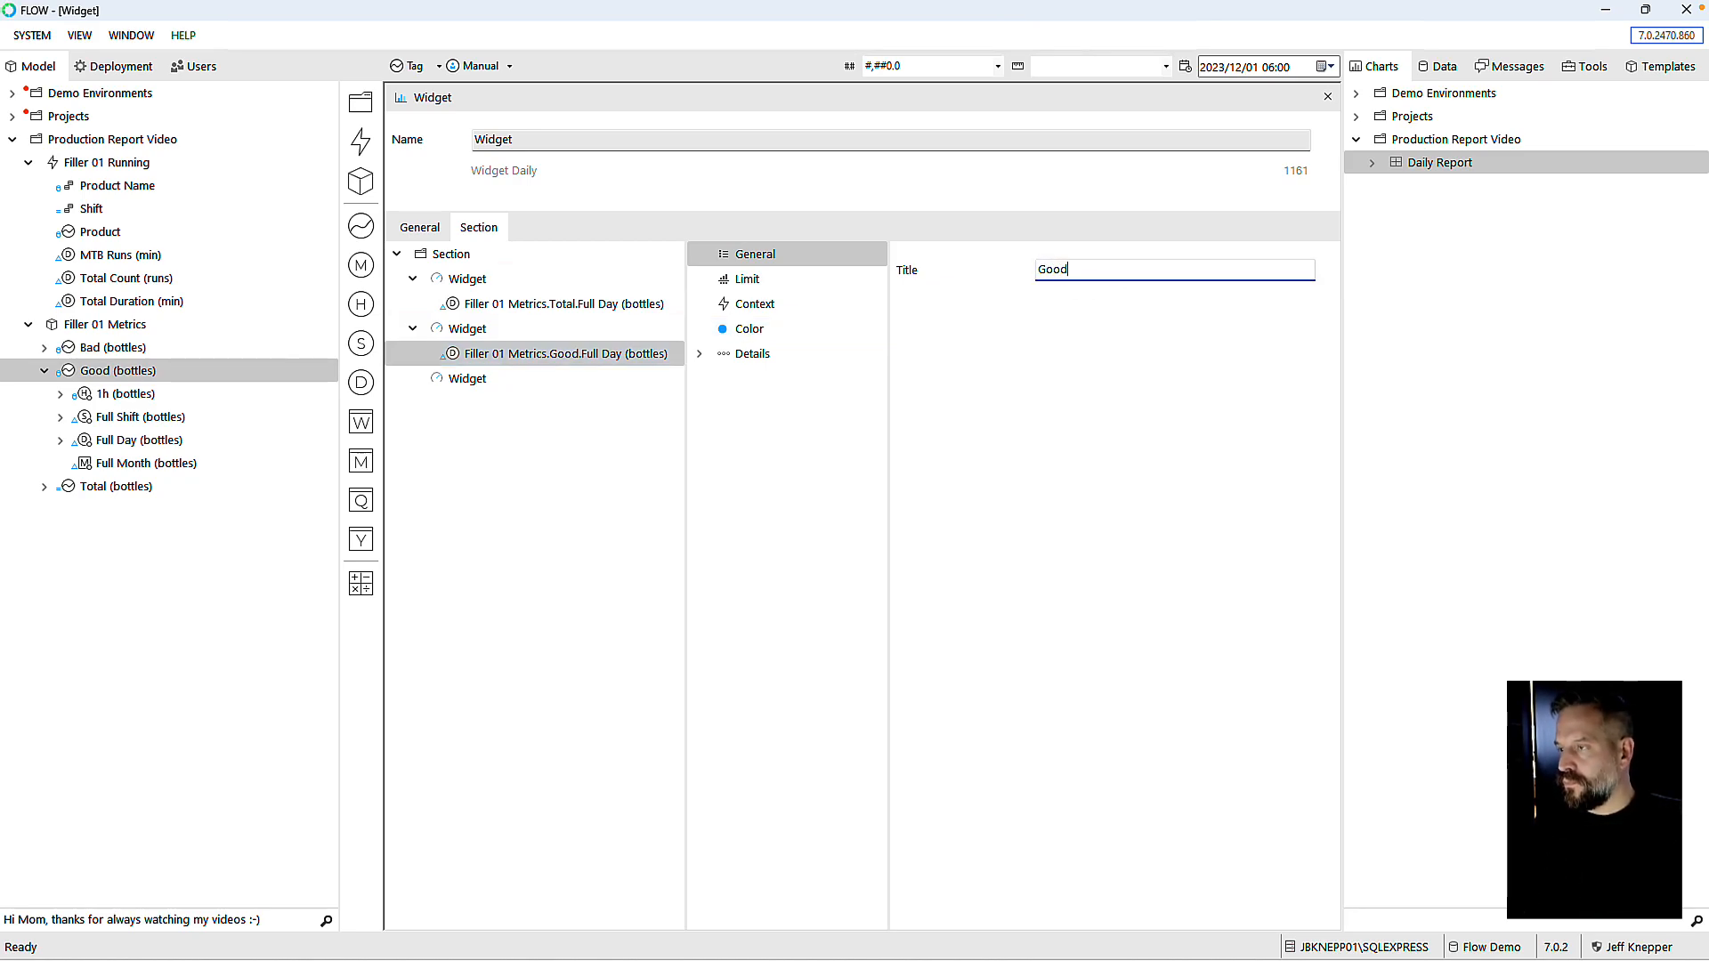
{"action": "key", "text": "Tab"}
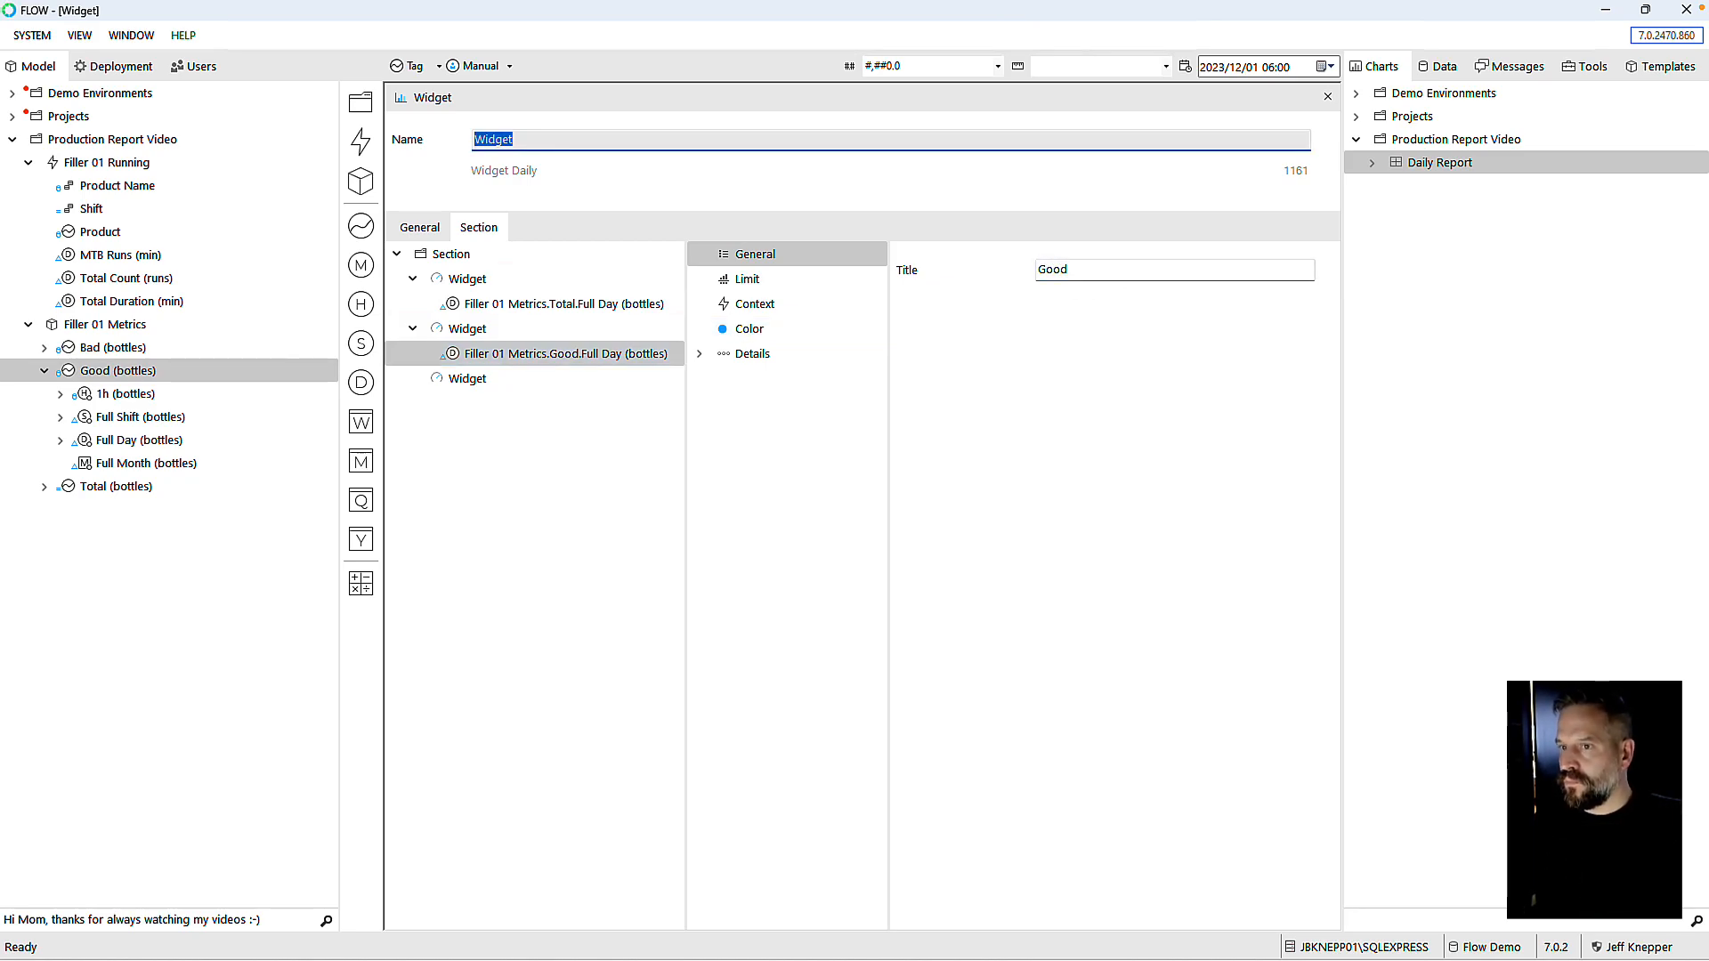
Step: Add the Bad metric's Full Day (bottles) measure to the third widget and title it "Bad"
{"action": "left_click", "coordinate": [476, 379]}
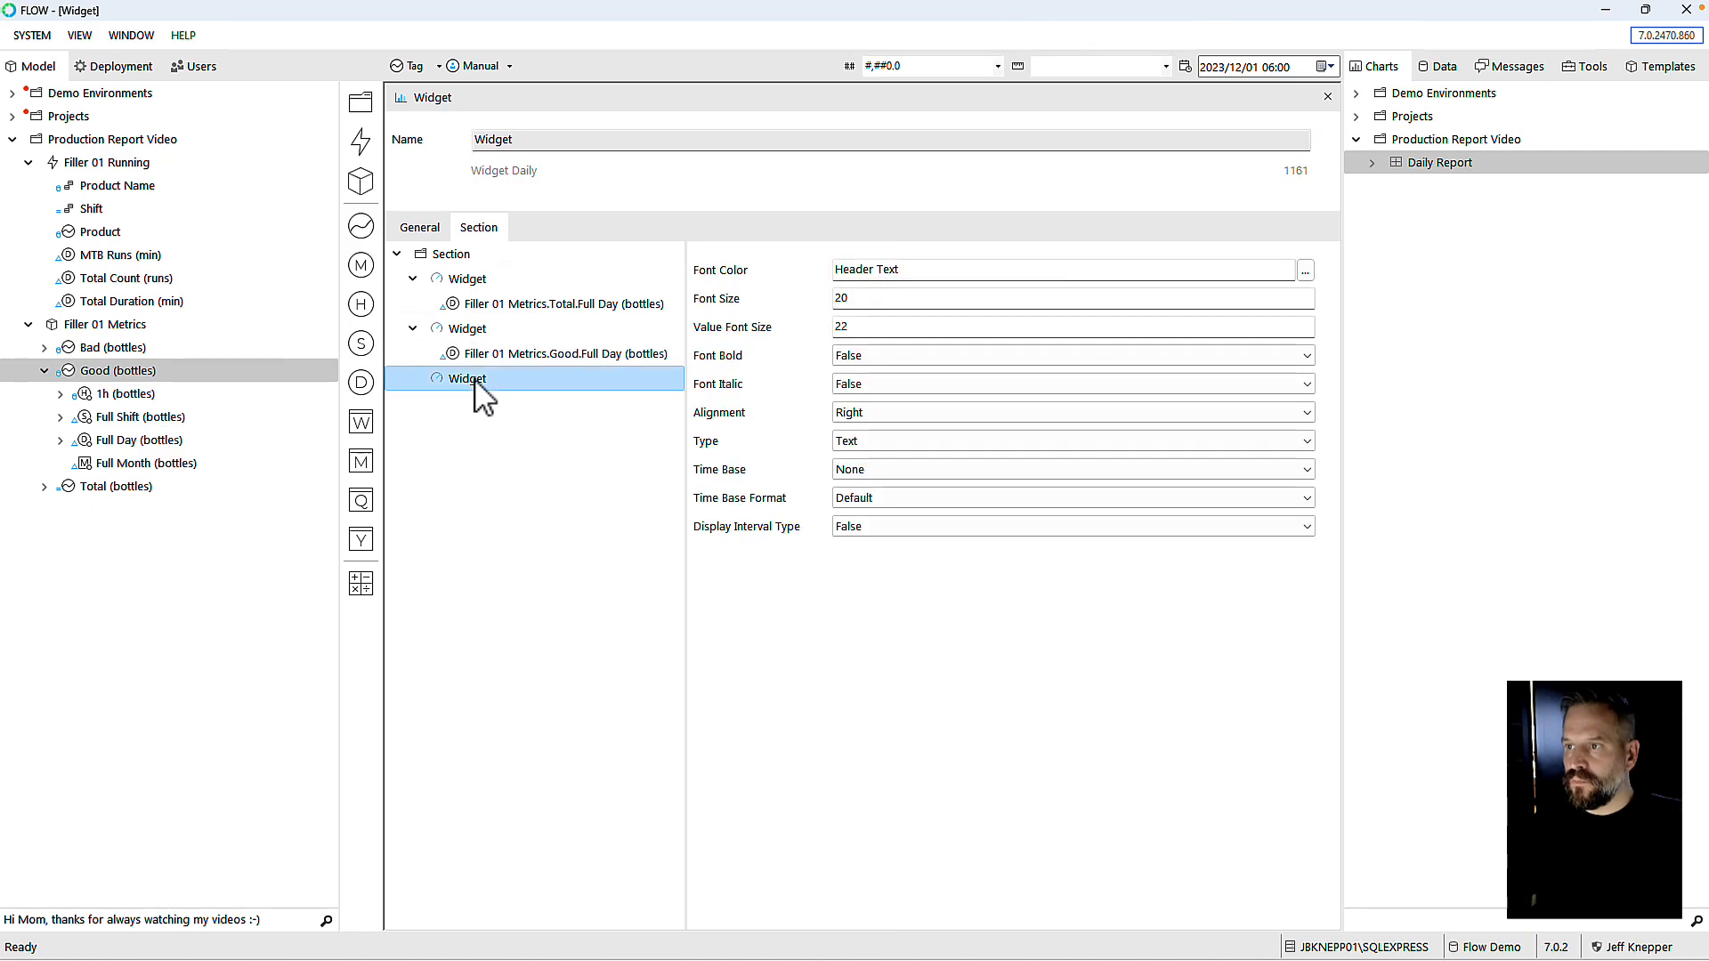
{"action": "left_click", "coordinate": [45, 347]}
{"action": "left_click_drag", "start_coordinate": [95, 426], "coordinate": [462, 381]}
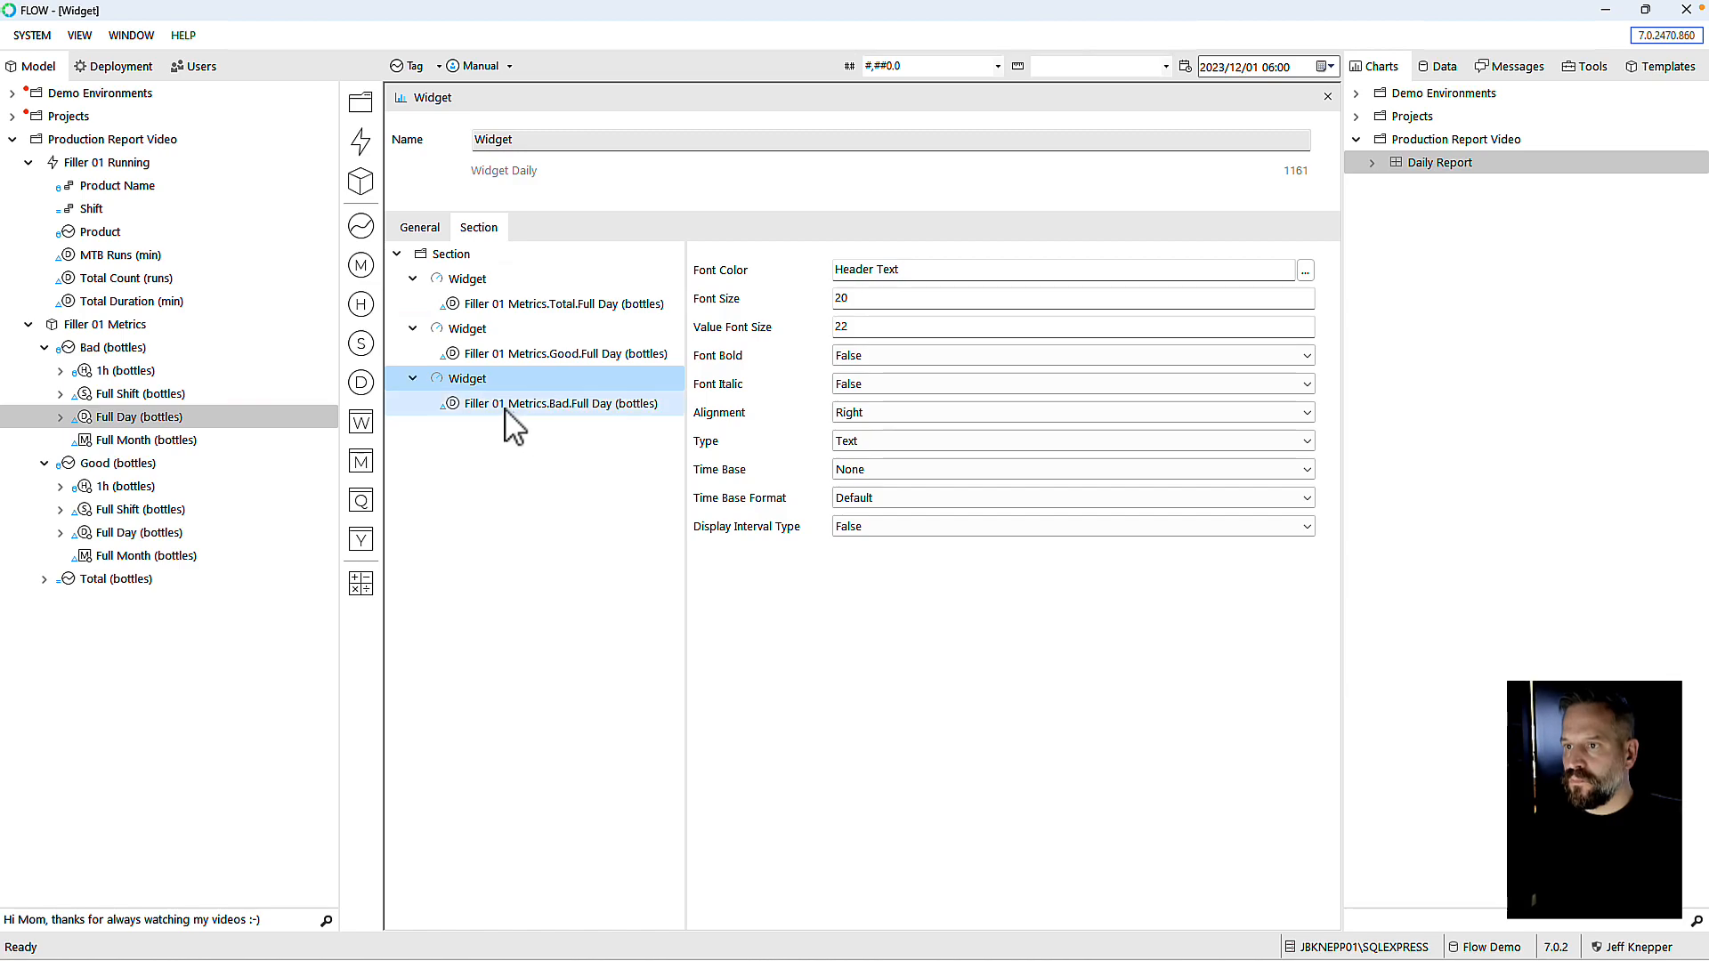
{"action": "triple_click", "coordinate": [1206, 275]}
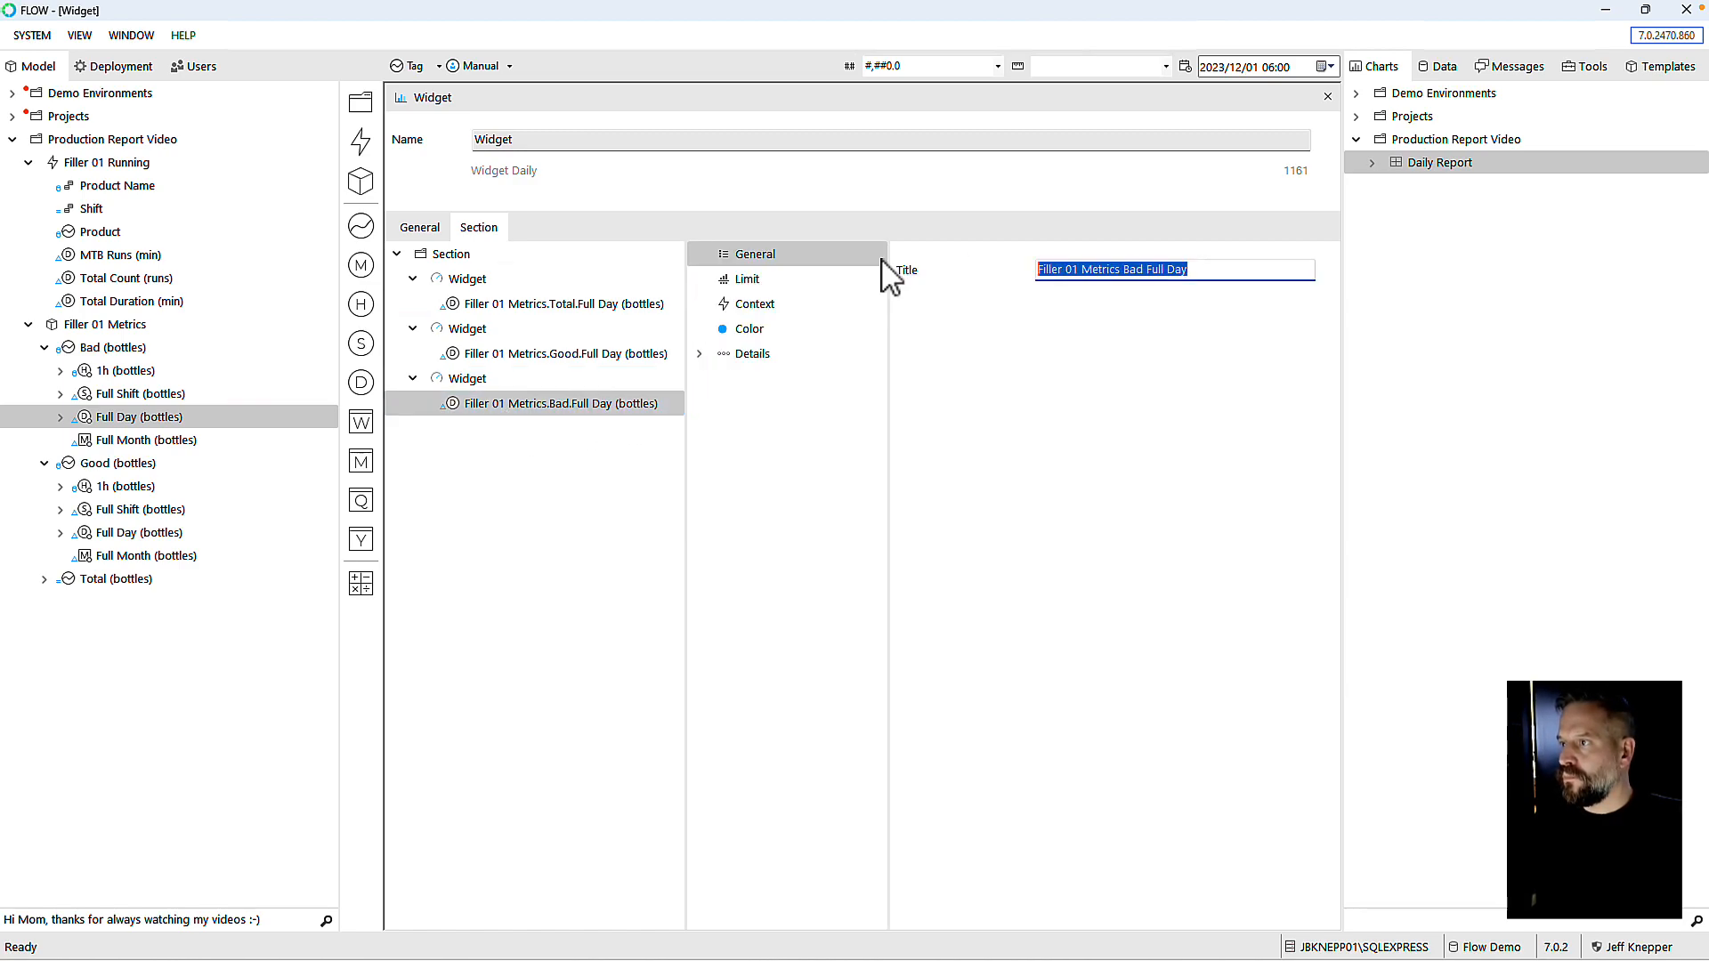
{"action": "type", "text": "Bad"}
{"action": "key", "text": "Tab"}
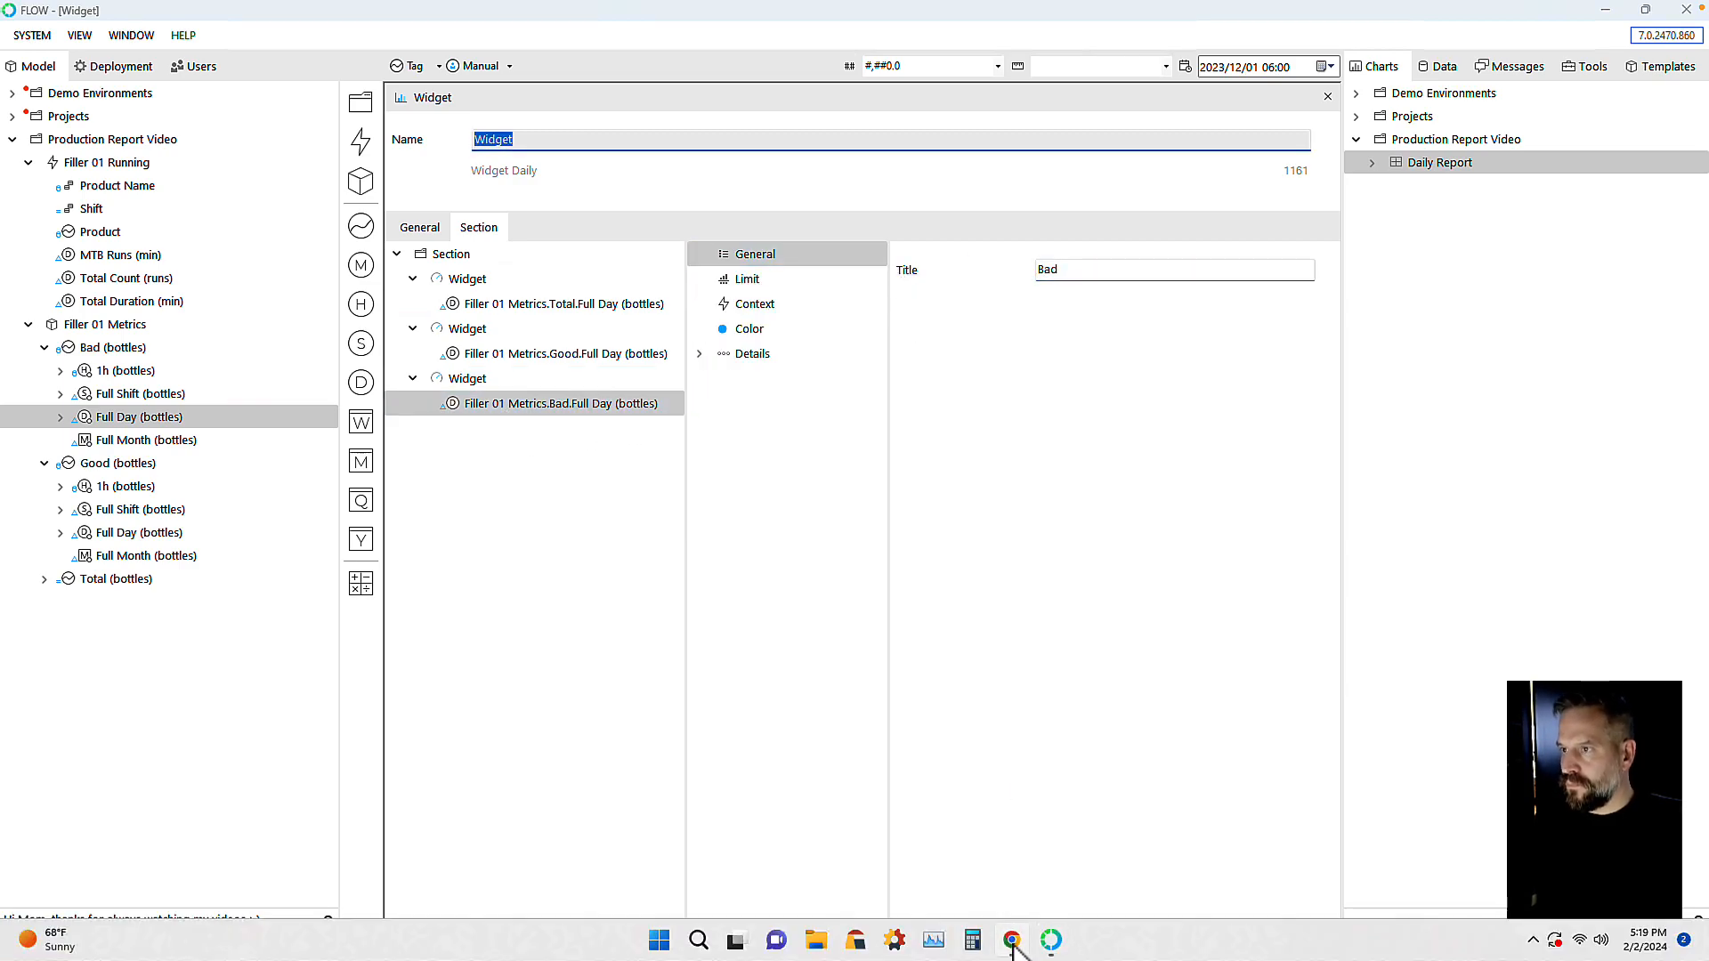
Step: Refresh the Daily Report in the browser, check the three production widgets and return to FLOW
{"action": "left_click", "coordinate": [1012, 941]}
{"action": "left_click", "coordinate": [83, 57]}
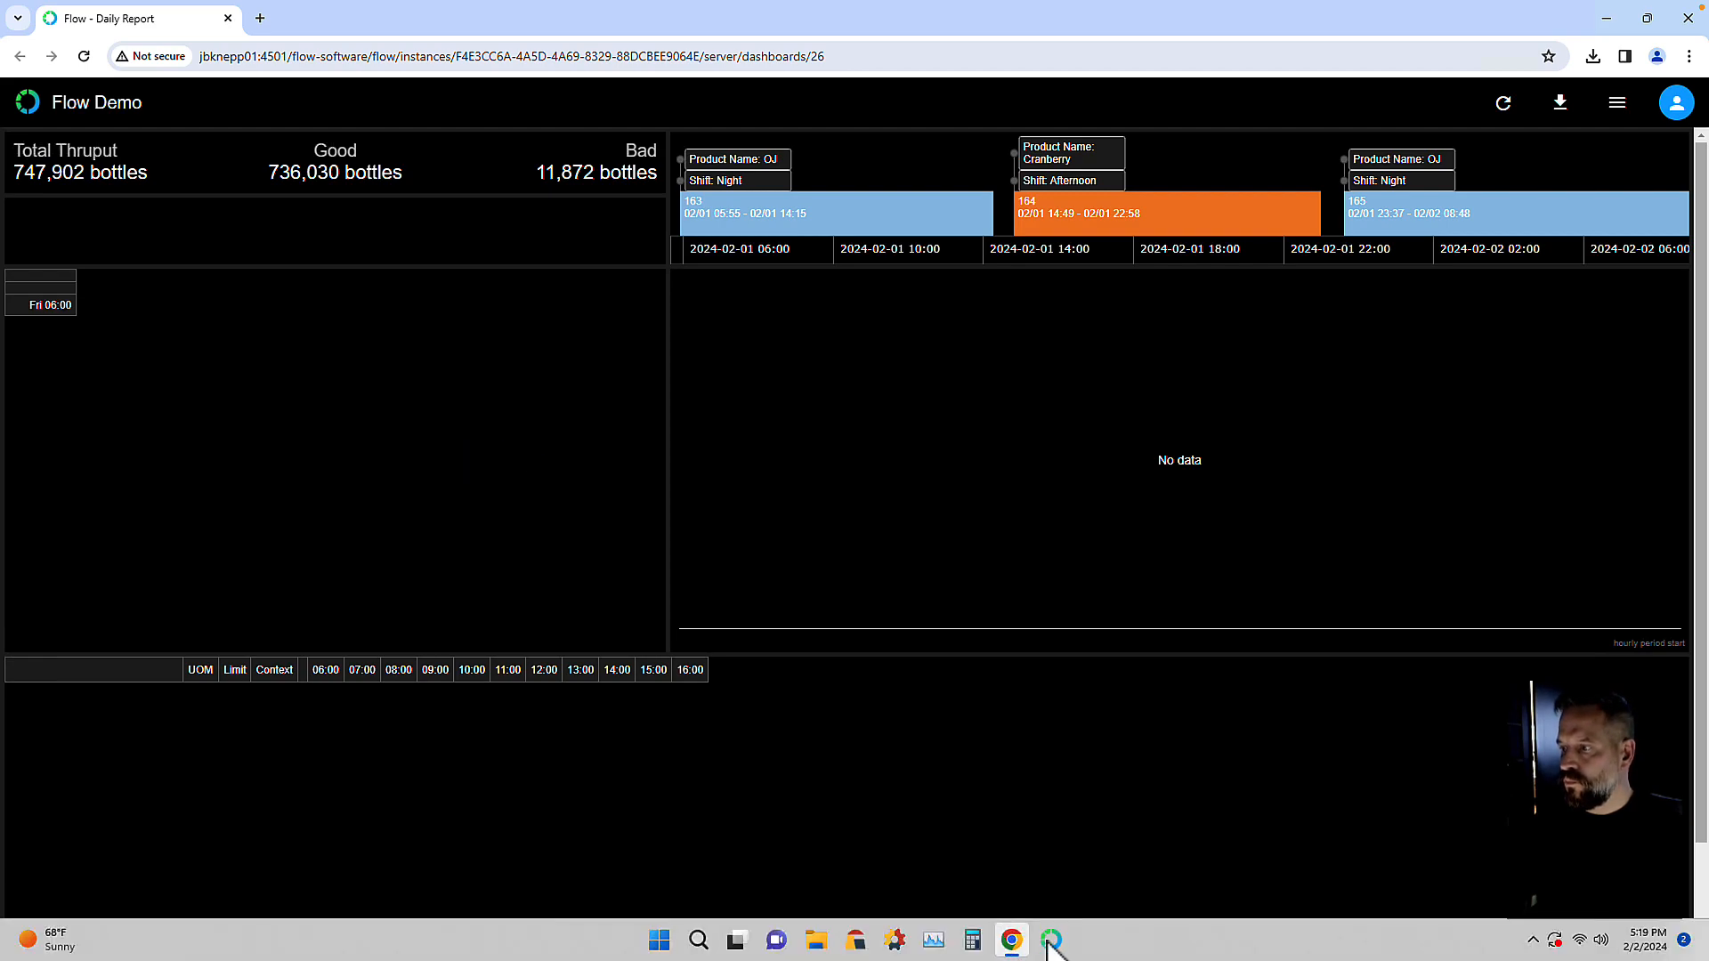
{"action": "left_click", "coordinate": [1048, 942]}
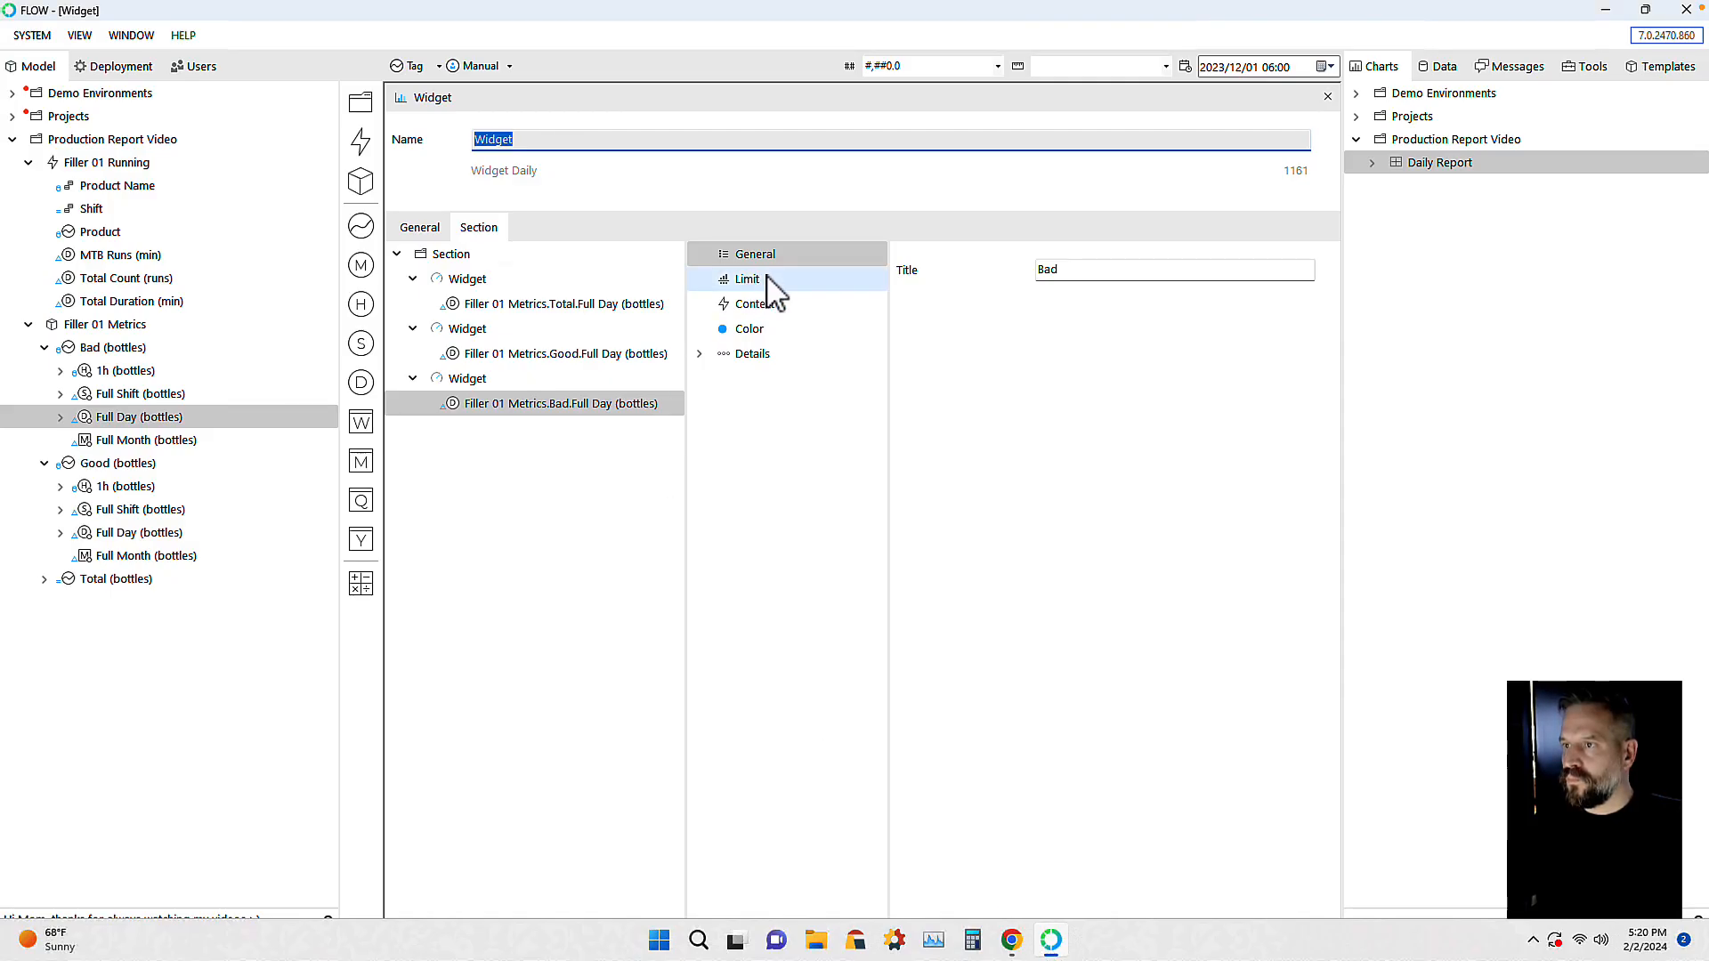
Step: Close the widget editor and rename the Daily Report's item called Widget to "Thruput"
{"action": "left_click", "coordinate": [1326, 97]}
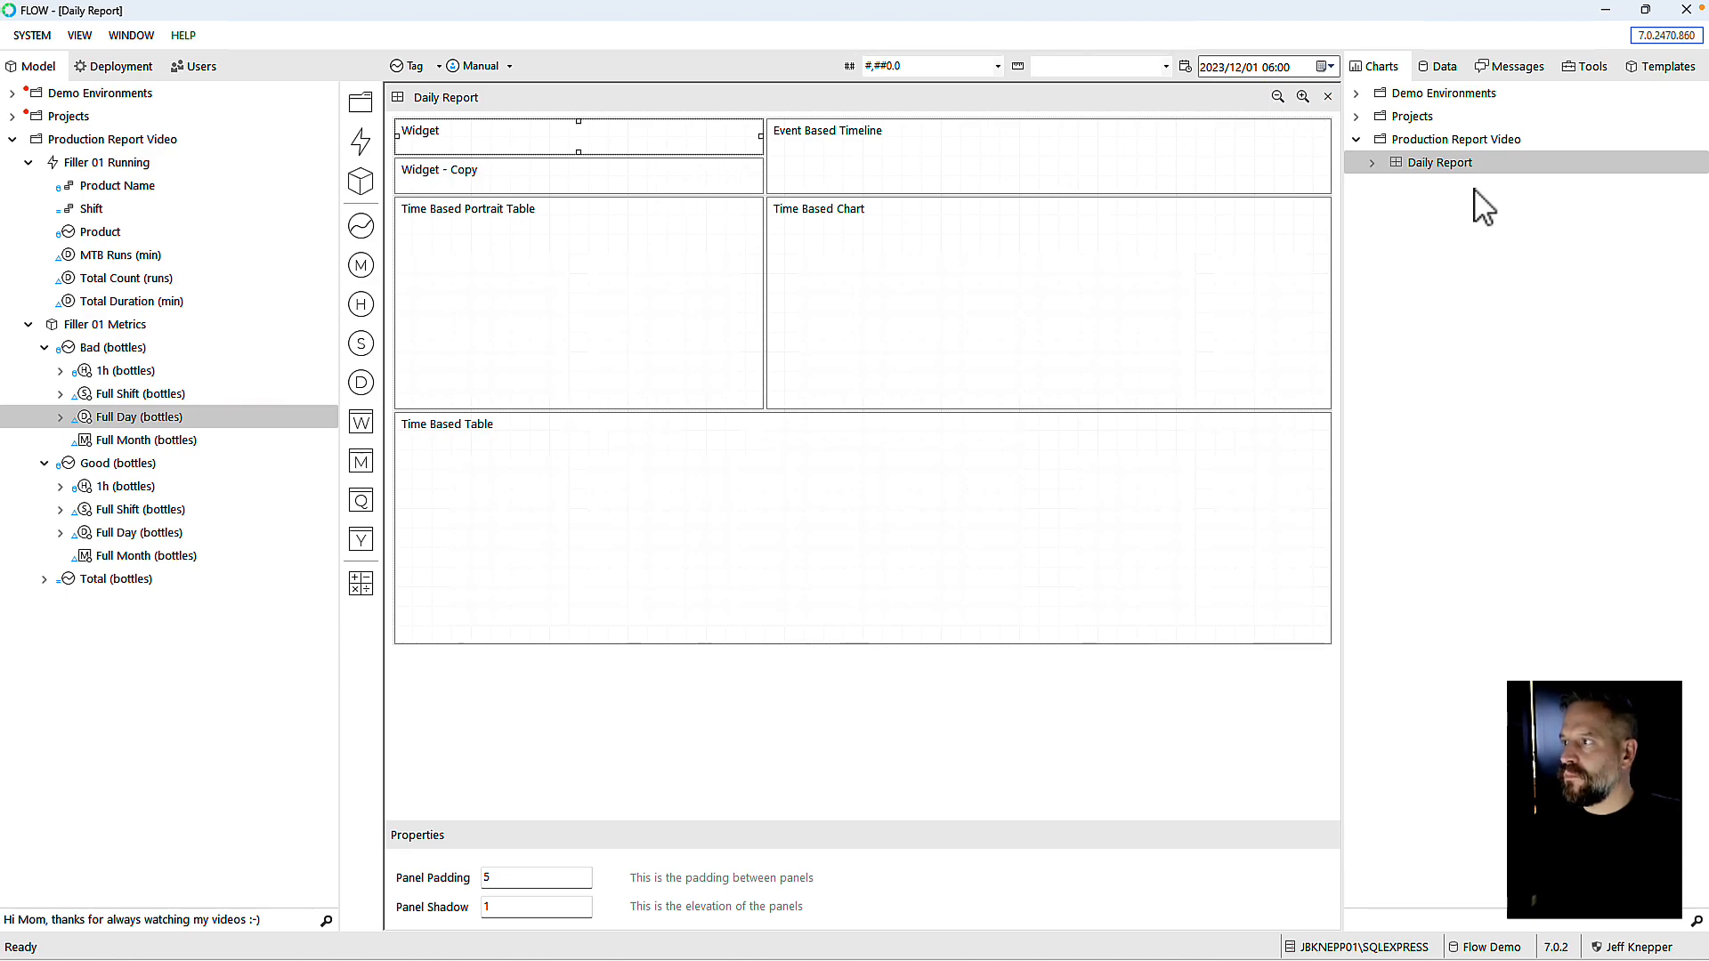
{"action": "left_click", "coordinate": [1372, 163]}
{"action": "left_click", "coordinate": [1447, 278]}
{"action": "right_click", "coordinate": [1440, 278]}
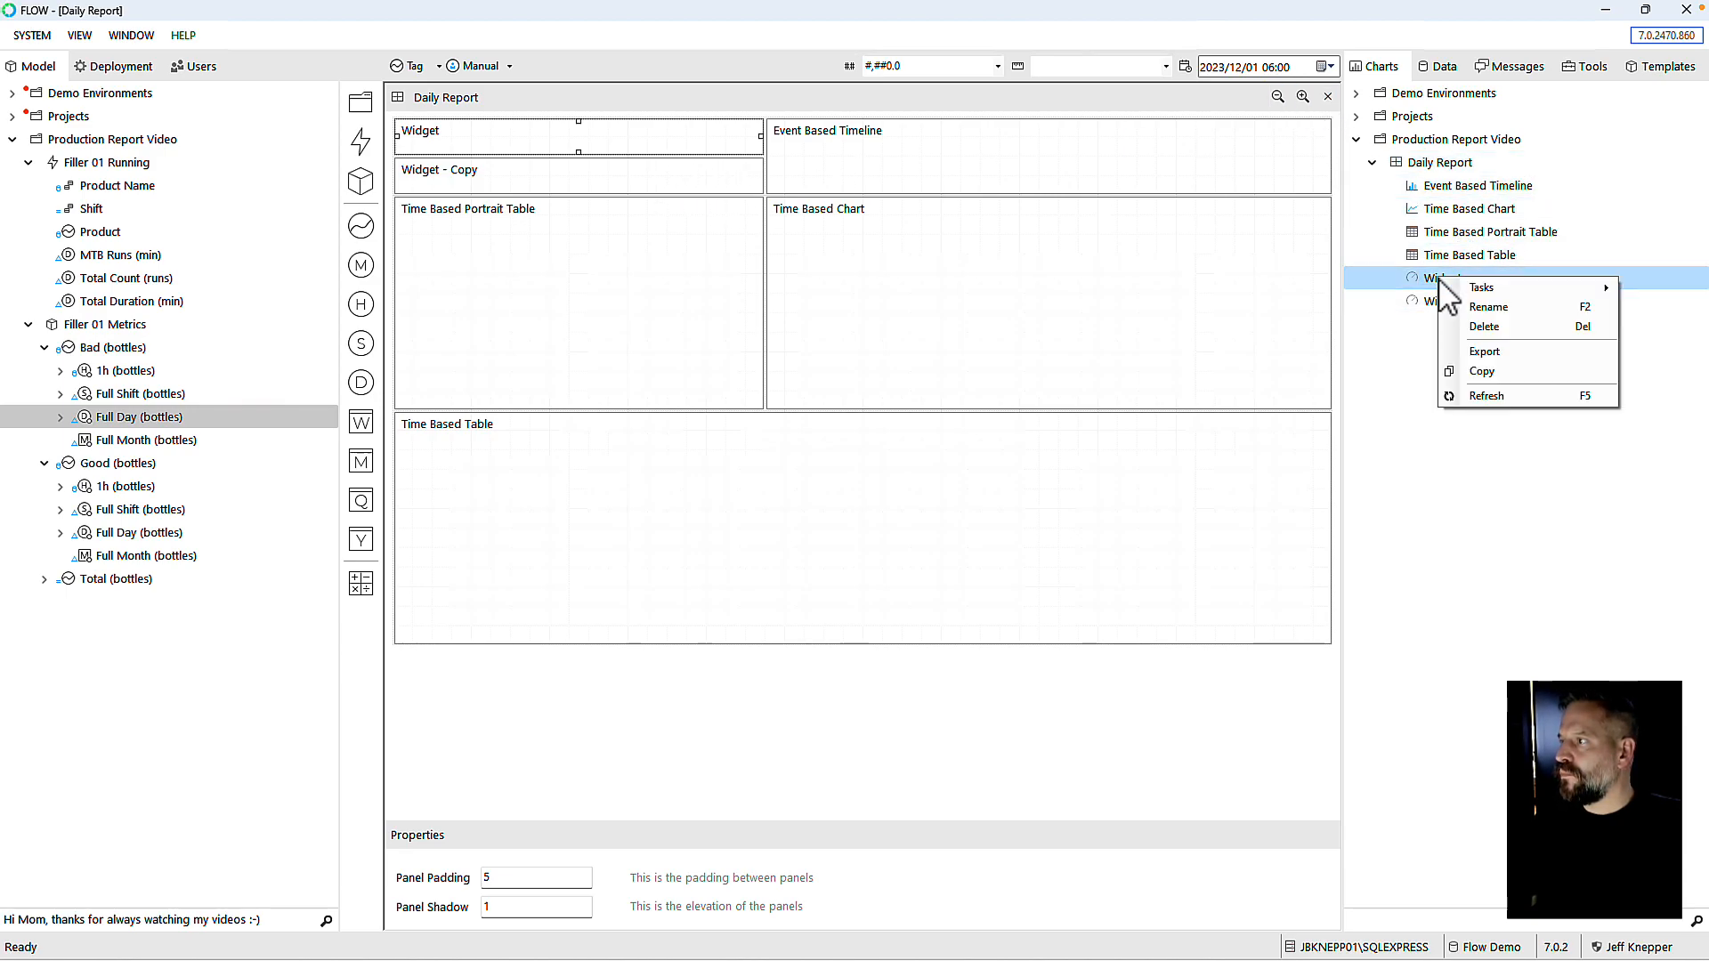
{"action": "left_click", "coordinate": [1477, 310]}
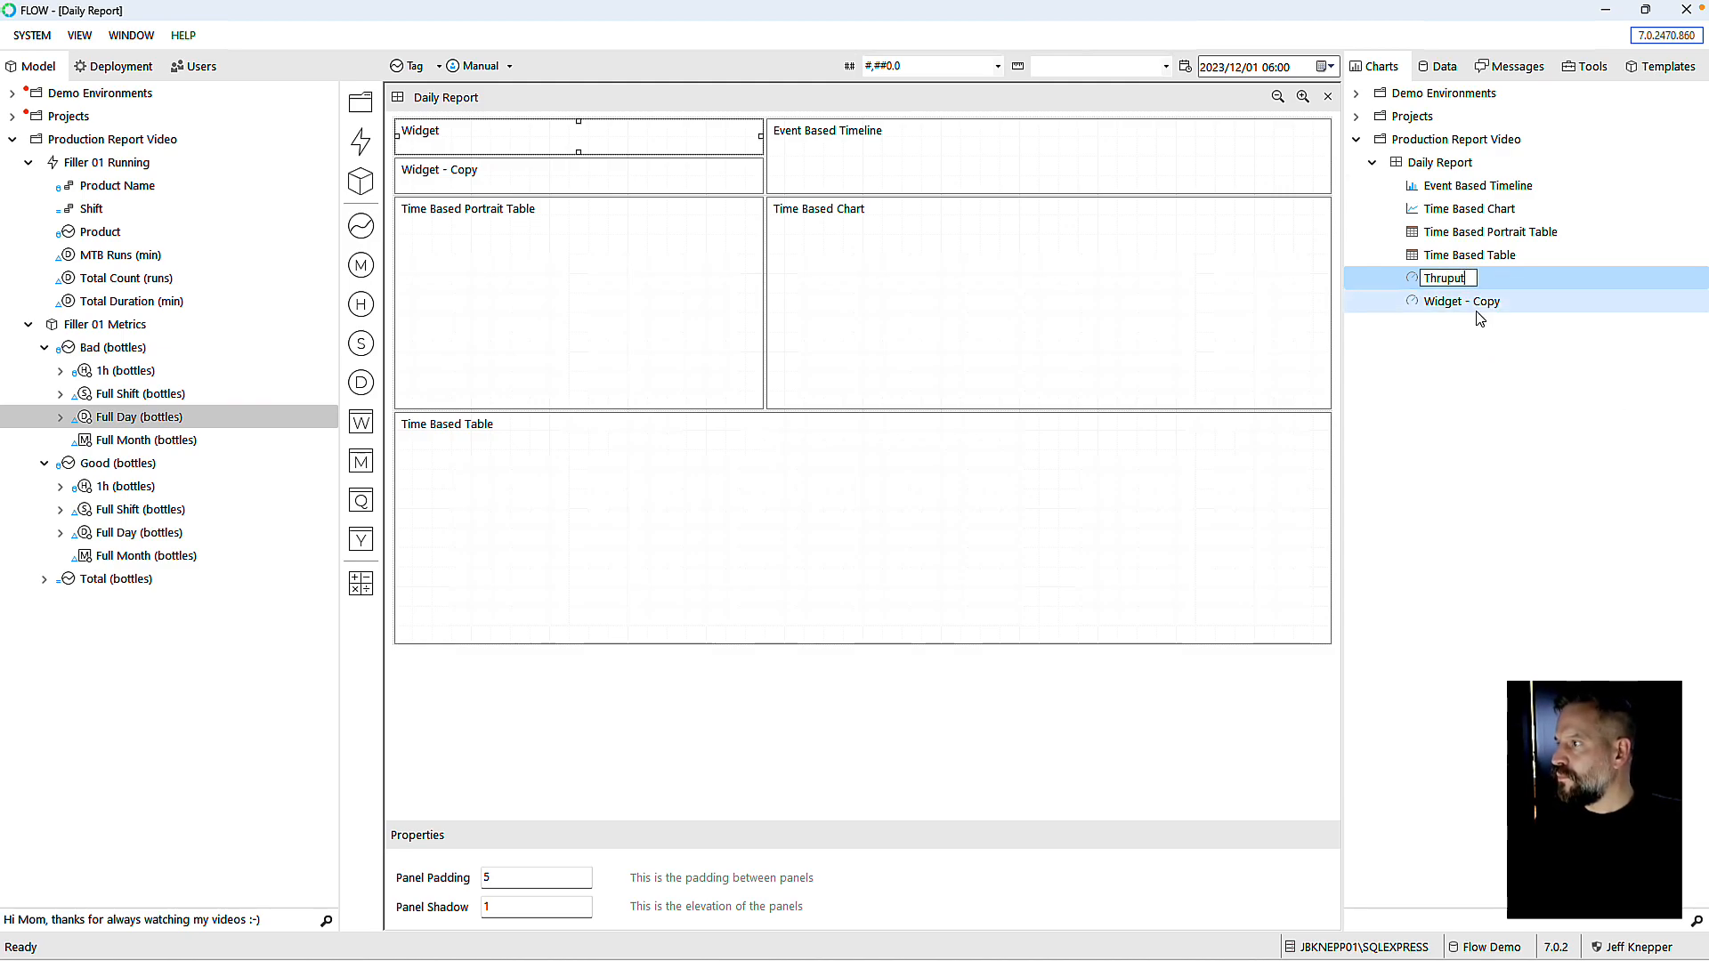
{"action": "key", "text": "Return"}
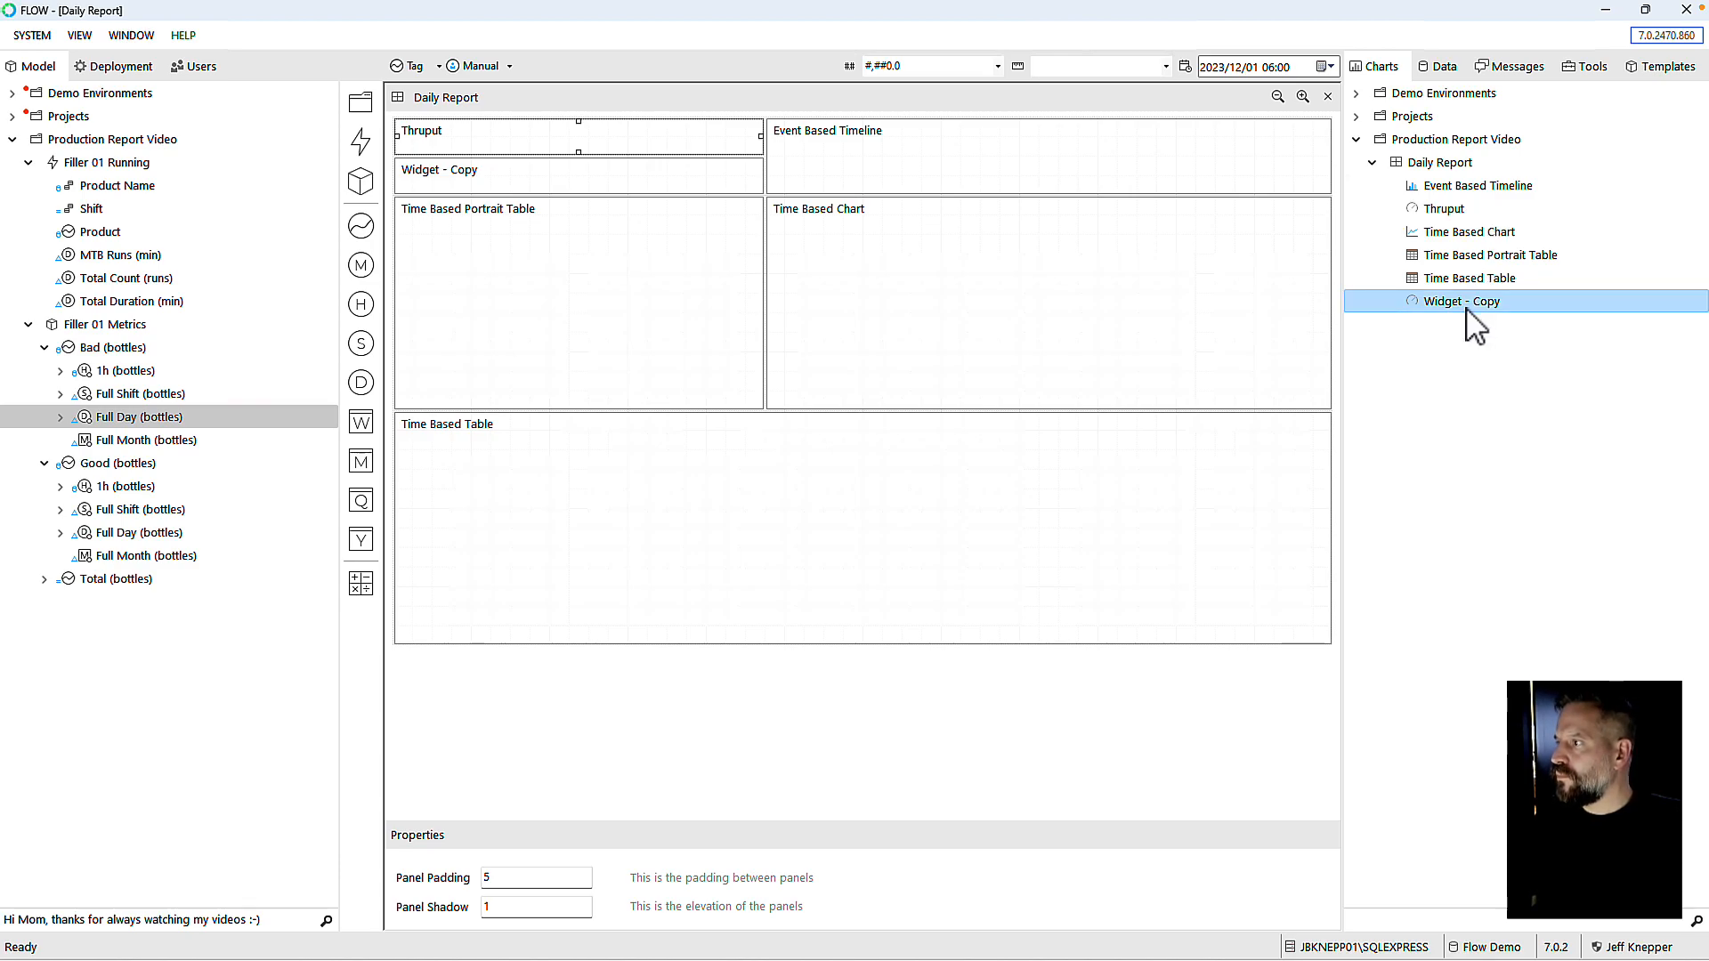
Step: Rename the Daily Report's Widget - Copy item to "Runs"
{"action": "right_click", "coordinate": [1465, 308]}
{"action": "left_click", "coordinate": [1516, 340]}
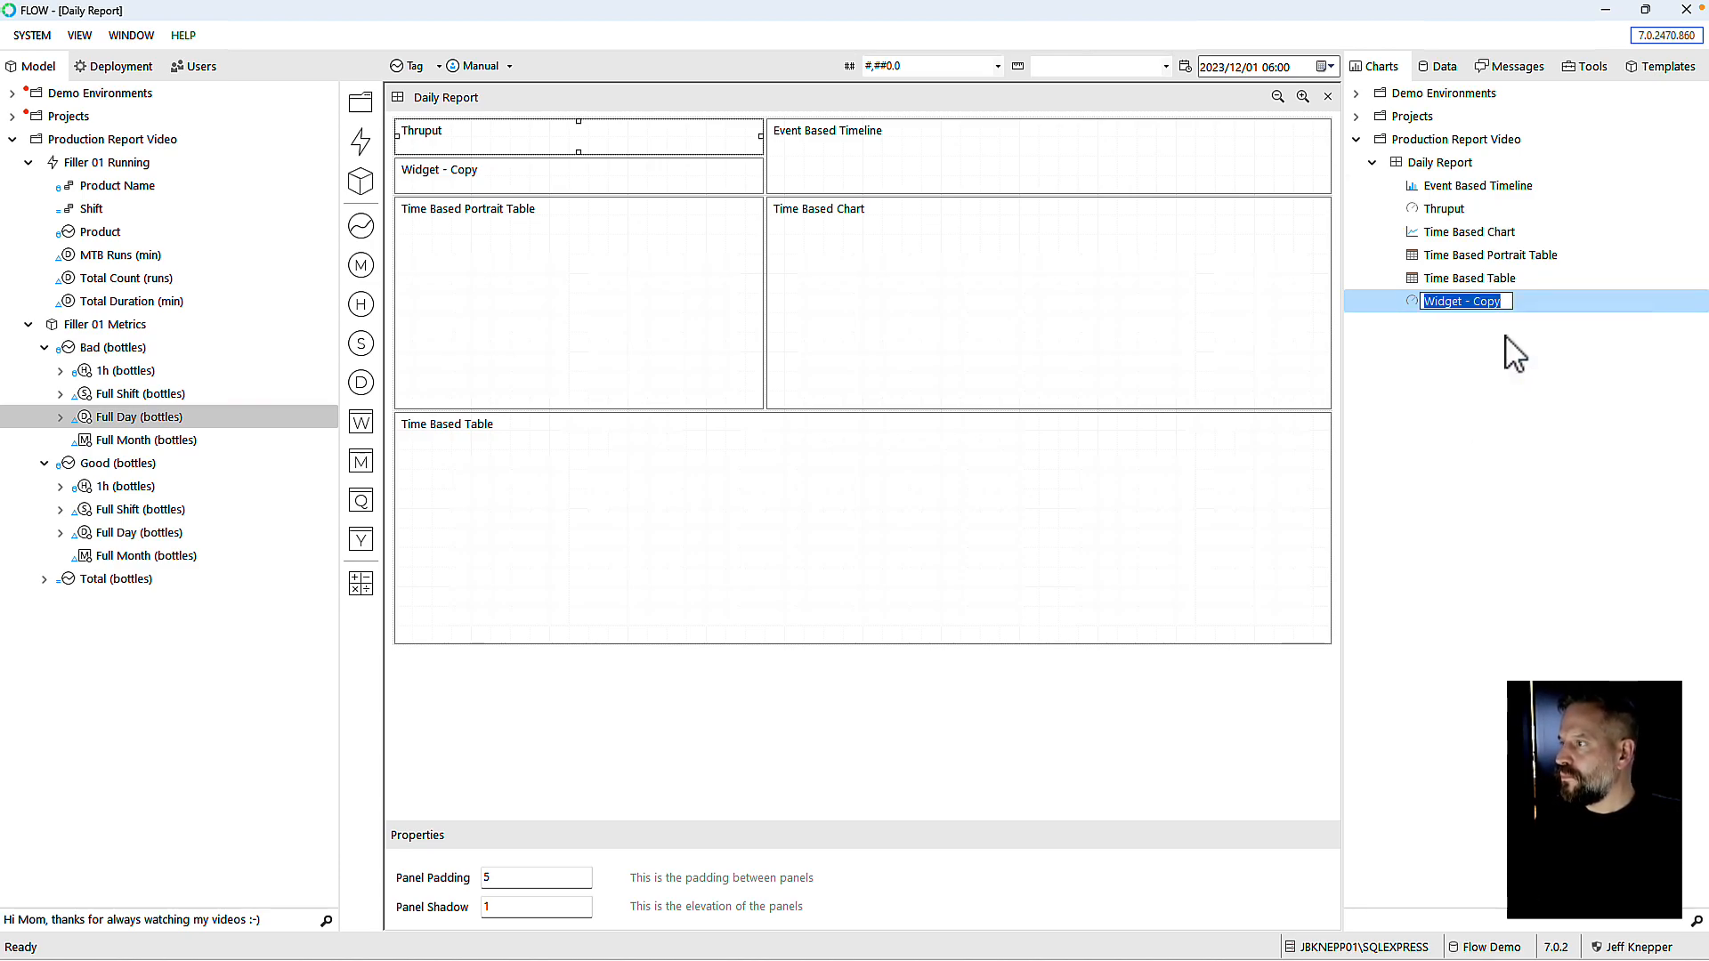
{"action": "type", "text": "Runs"}
{"action": "key", "text": "Return"}
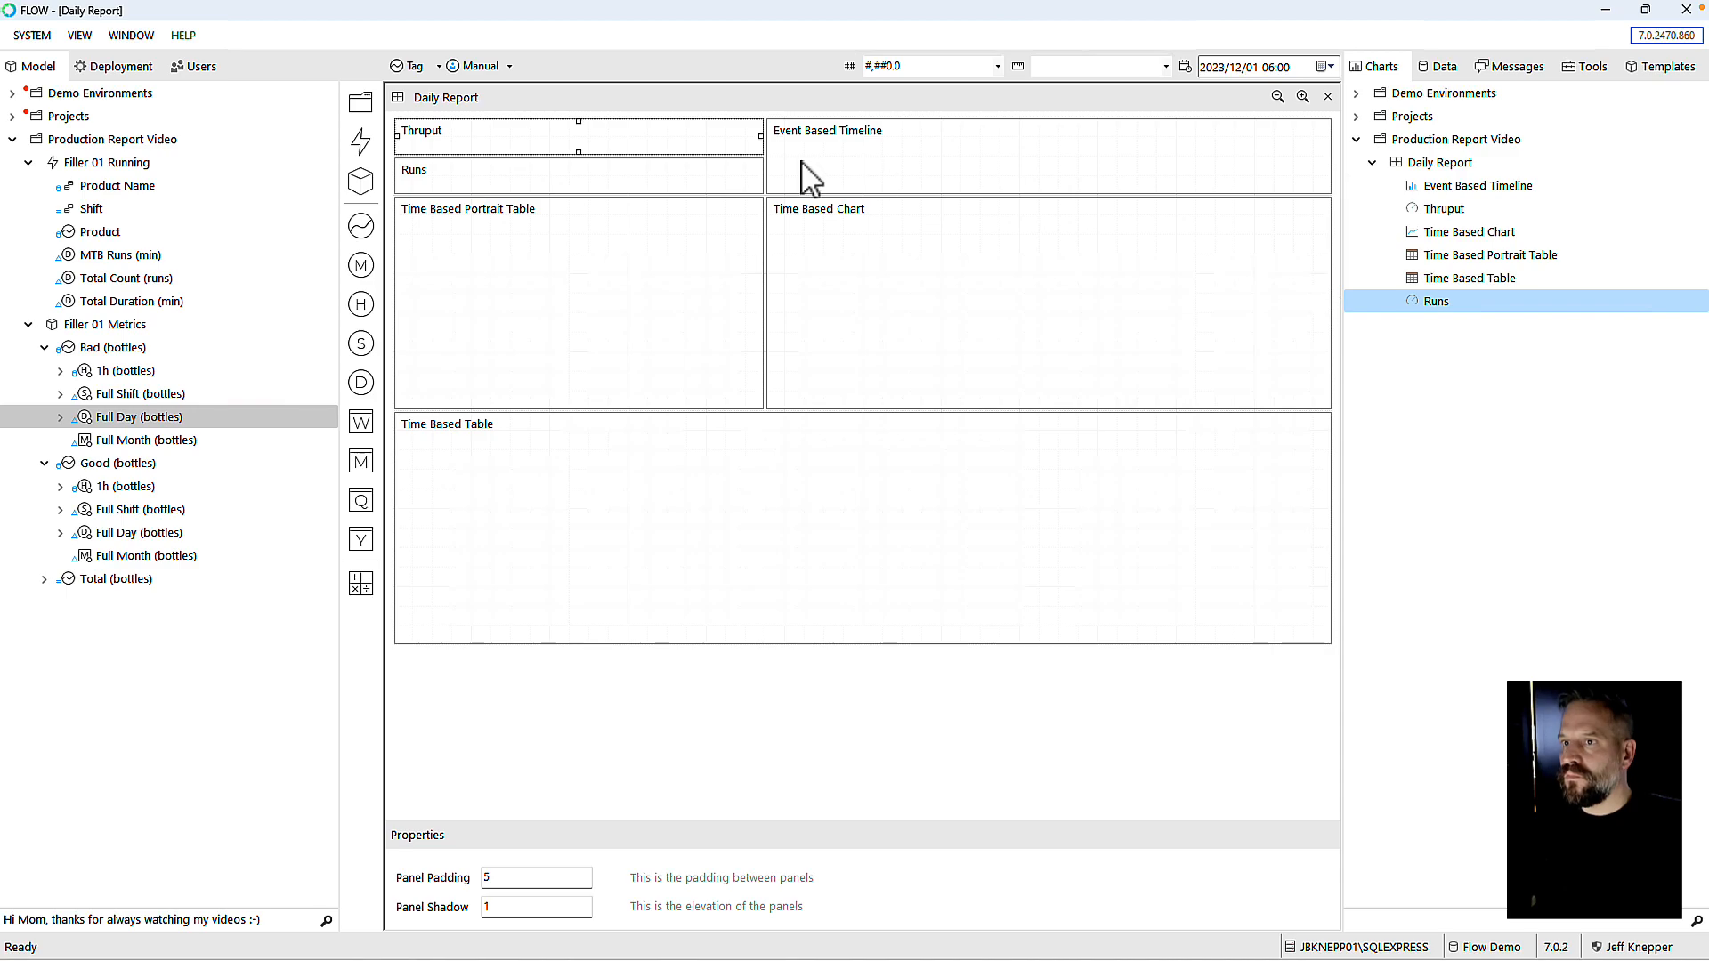
Step: Set the Runs item's Period Start Intervals to 1 and Period End Intervals to -1, and change its Period option
{"action": "double_click", "coordinate": [570, 182]}
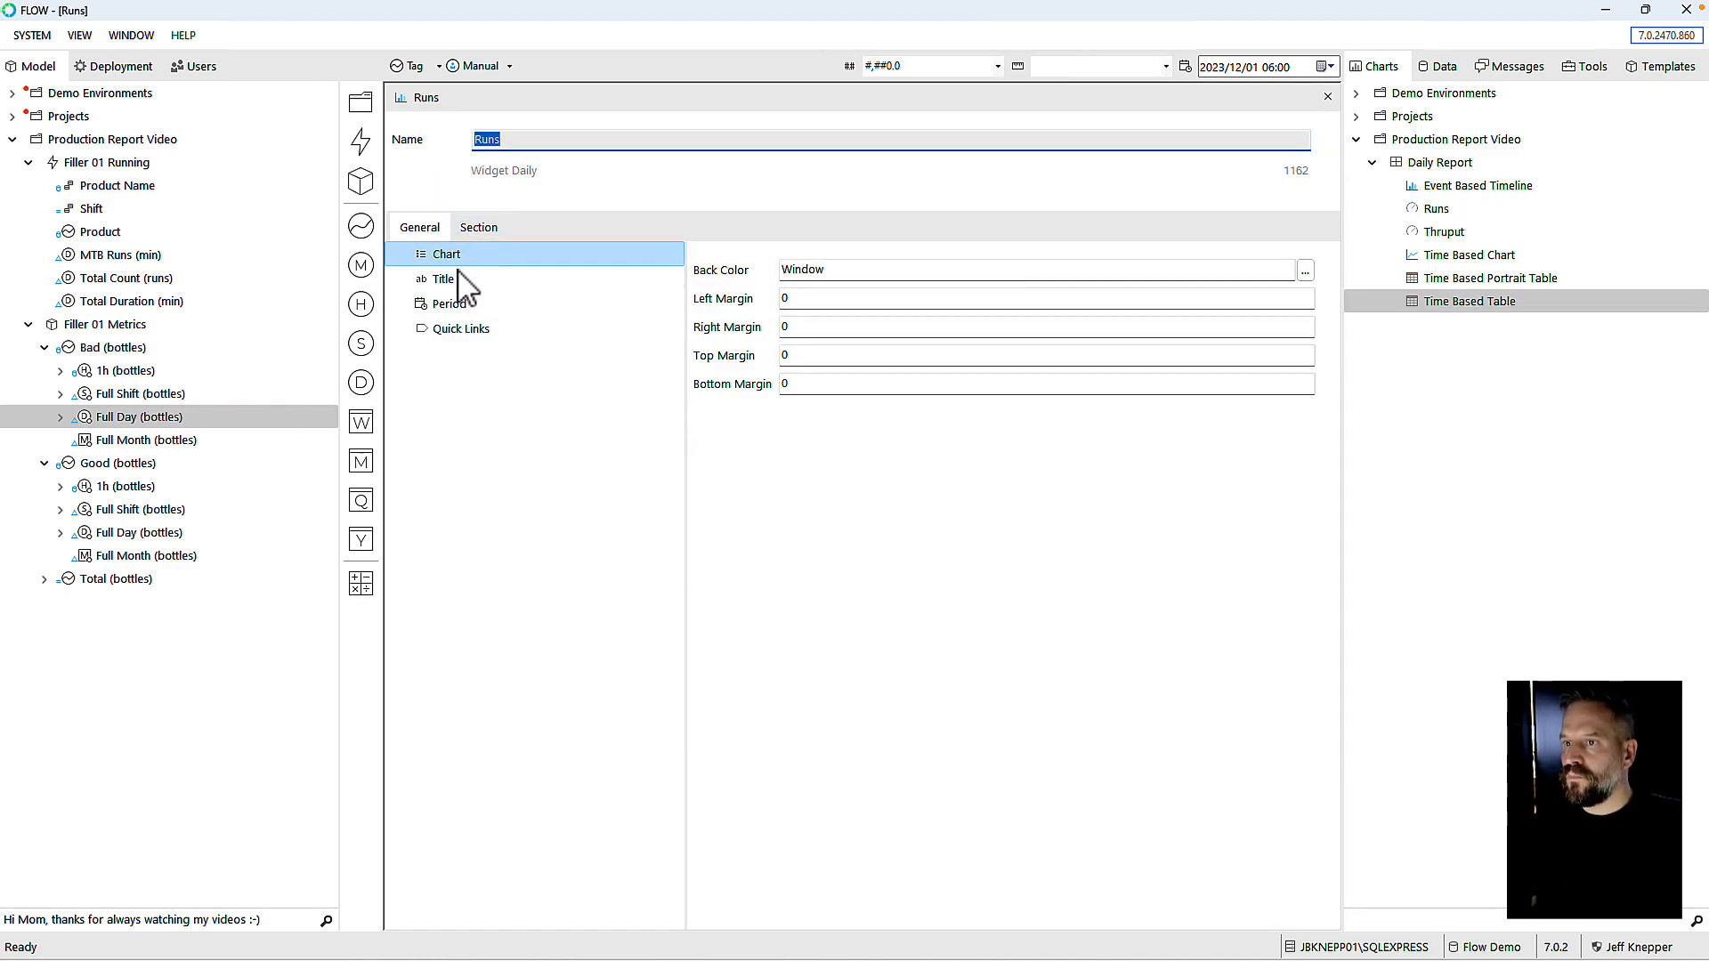
{"action": "left_click", "coordinate": [449, 304]}
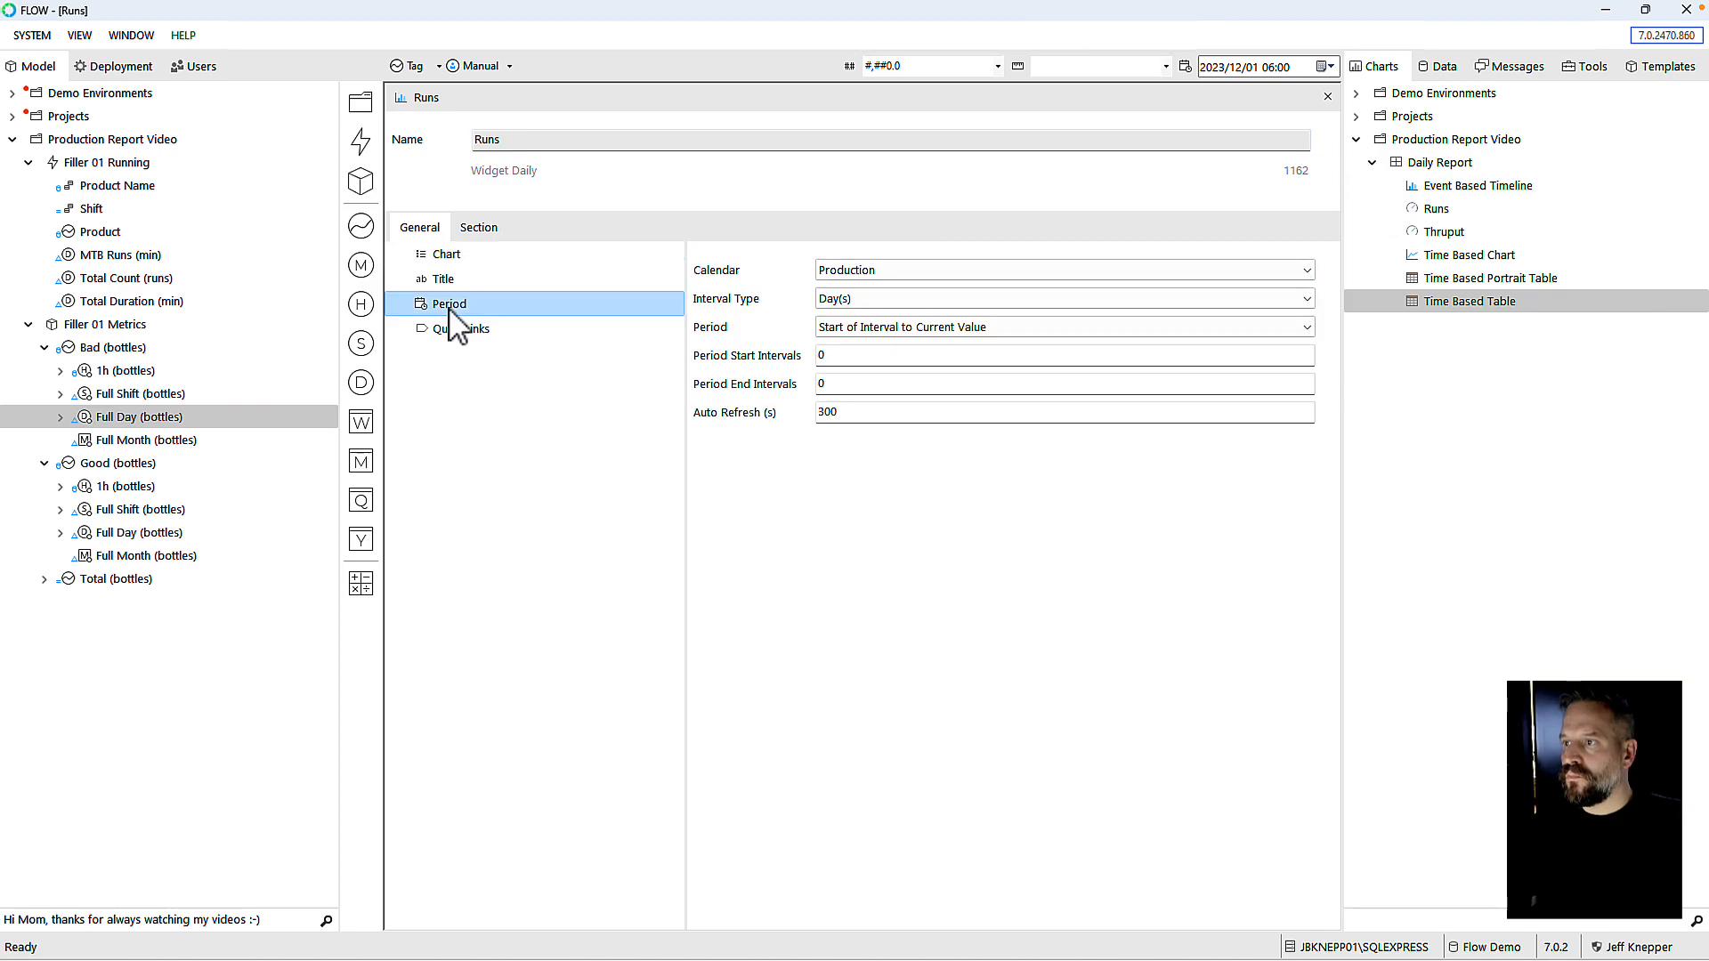
{"action": "left_click", "coordinate": [487, 235]}
{"action": "left_click", "coordinate": [420, 228]}
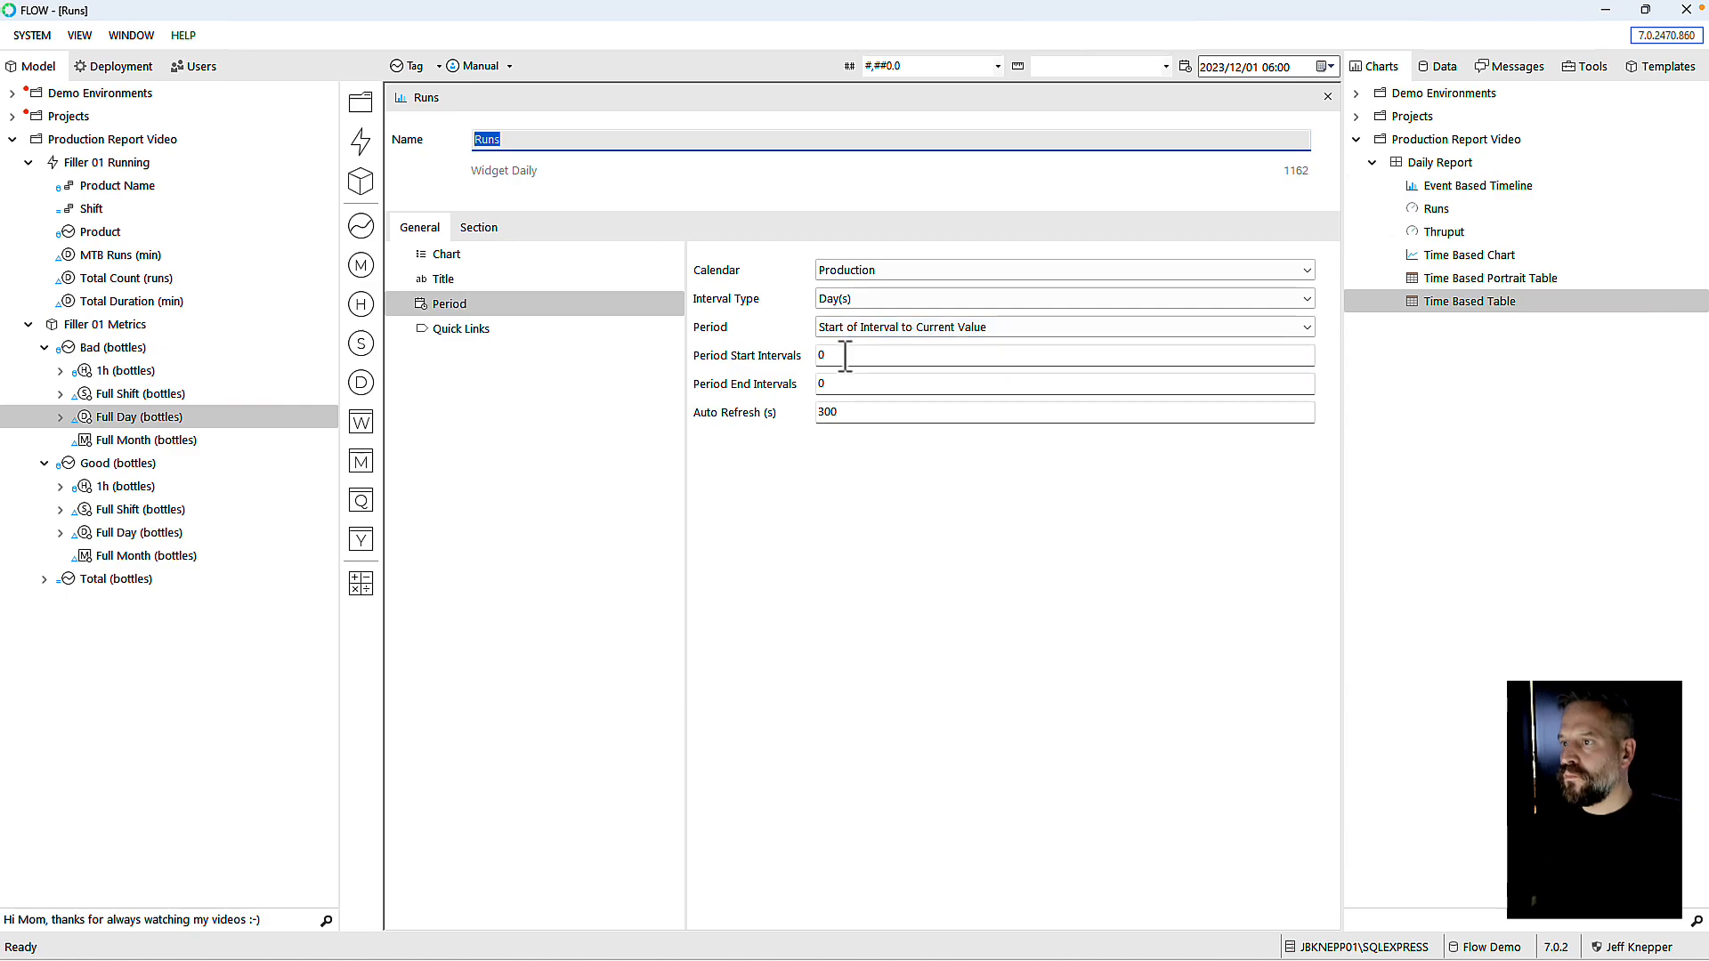
{"action": "left_click", "coordinate": [845, 356]}
{"action": "type", "text": "1"}
{"action": "key", "text": "Tab"}
{"action": "type", "text": "-1"}
{"action": "key", "text": "Tab"}
{"action": "left_click", "coordinate": [877, 327]}
{"action": "left_click", "coordinate": [886, 360]}
Step: Add a first widget to the Runs section with Type Text and Display Interval Type False
{"action": "left_click", "coordinate": [478, 228]}
{"action": "right_click", "coordinate": [472, 265]}
{"action": "mouse_move", "coordinate": [508, 274]}
{"action": "left_click", "coordinate": [598, 272]}
{"action": "left_click", "coordinate": [469, 279]}
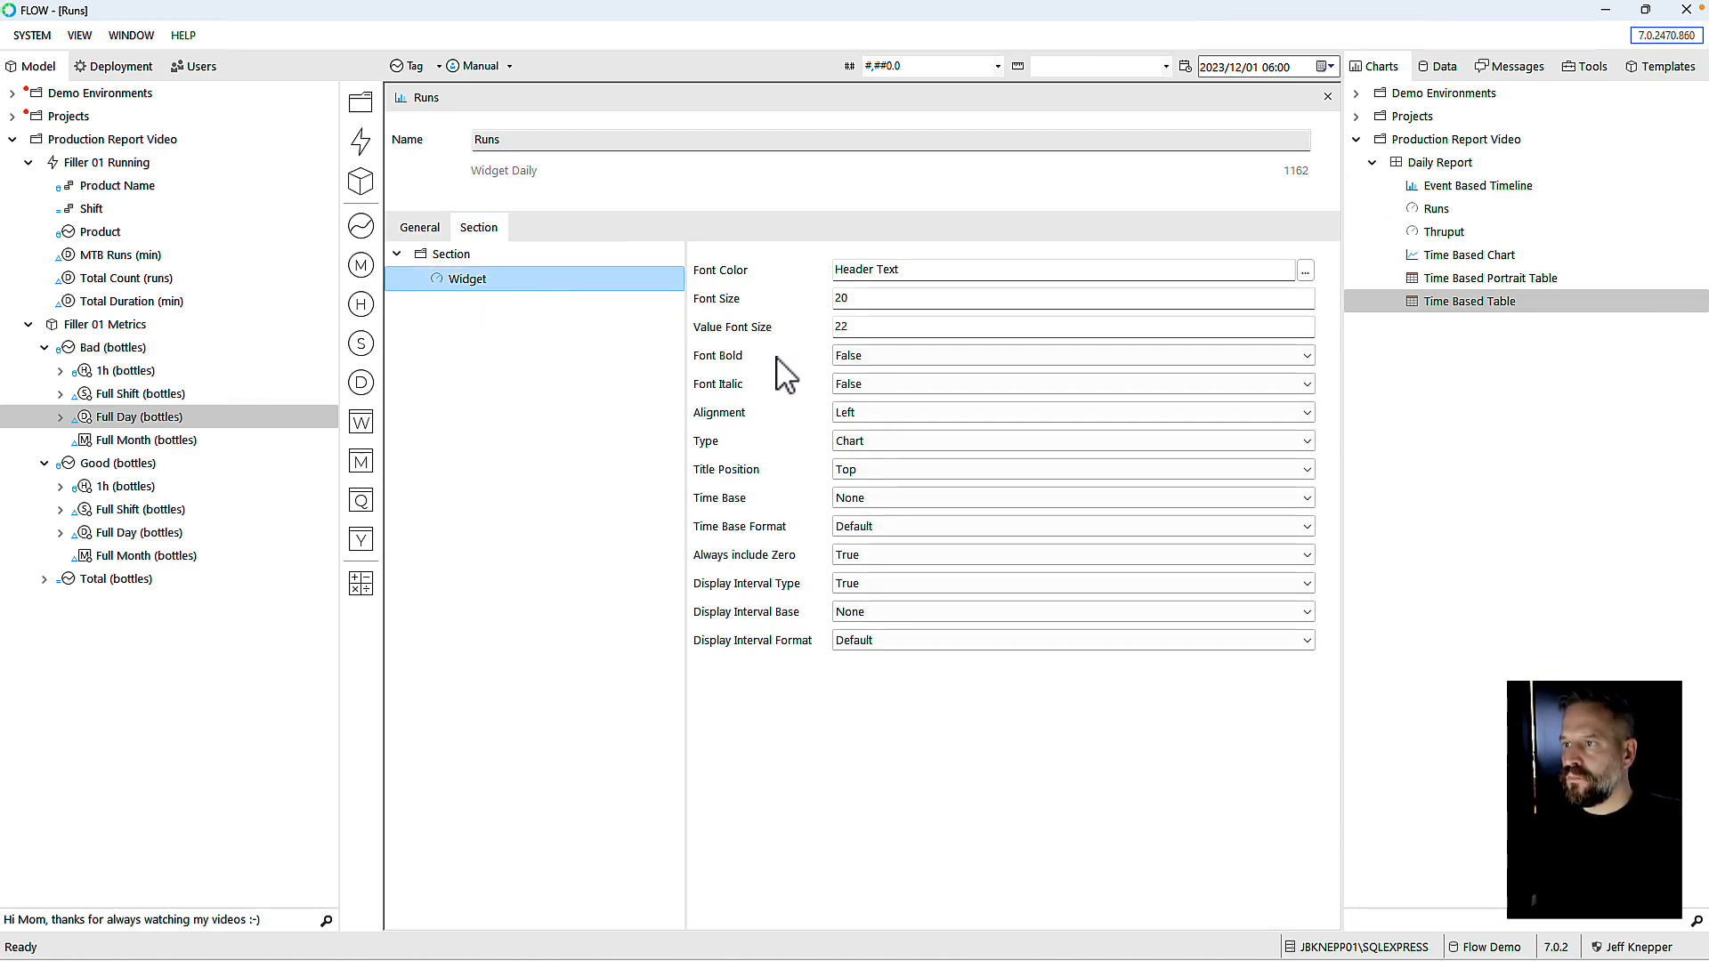
{"action": "left_click", "coordinate": [865, 442]}
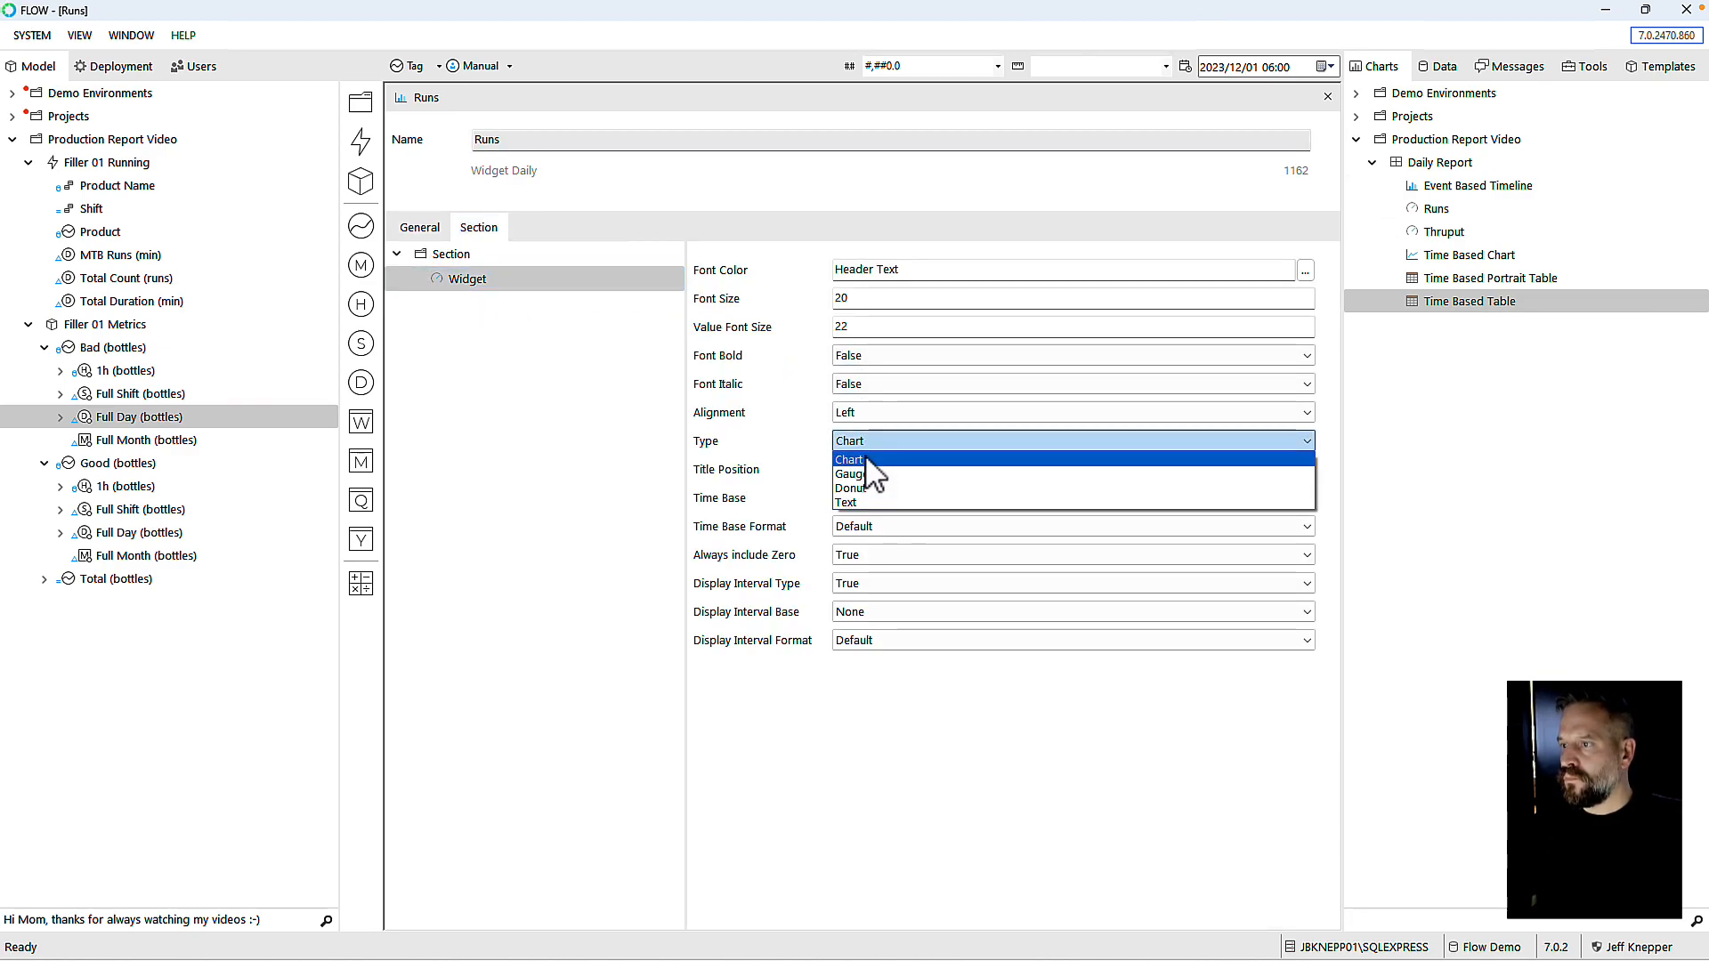
{"action": "left_click", "coordinate": [848, 502]}
{"action": "left_click", "coordinate": [868, 527]}
{"action": "left_click", "coordinate": [867, 559]}
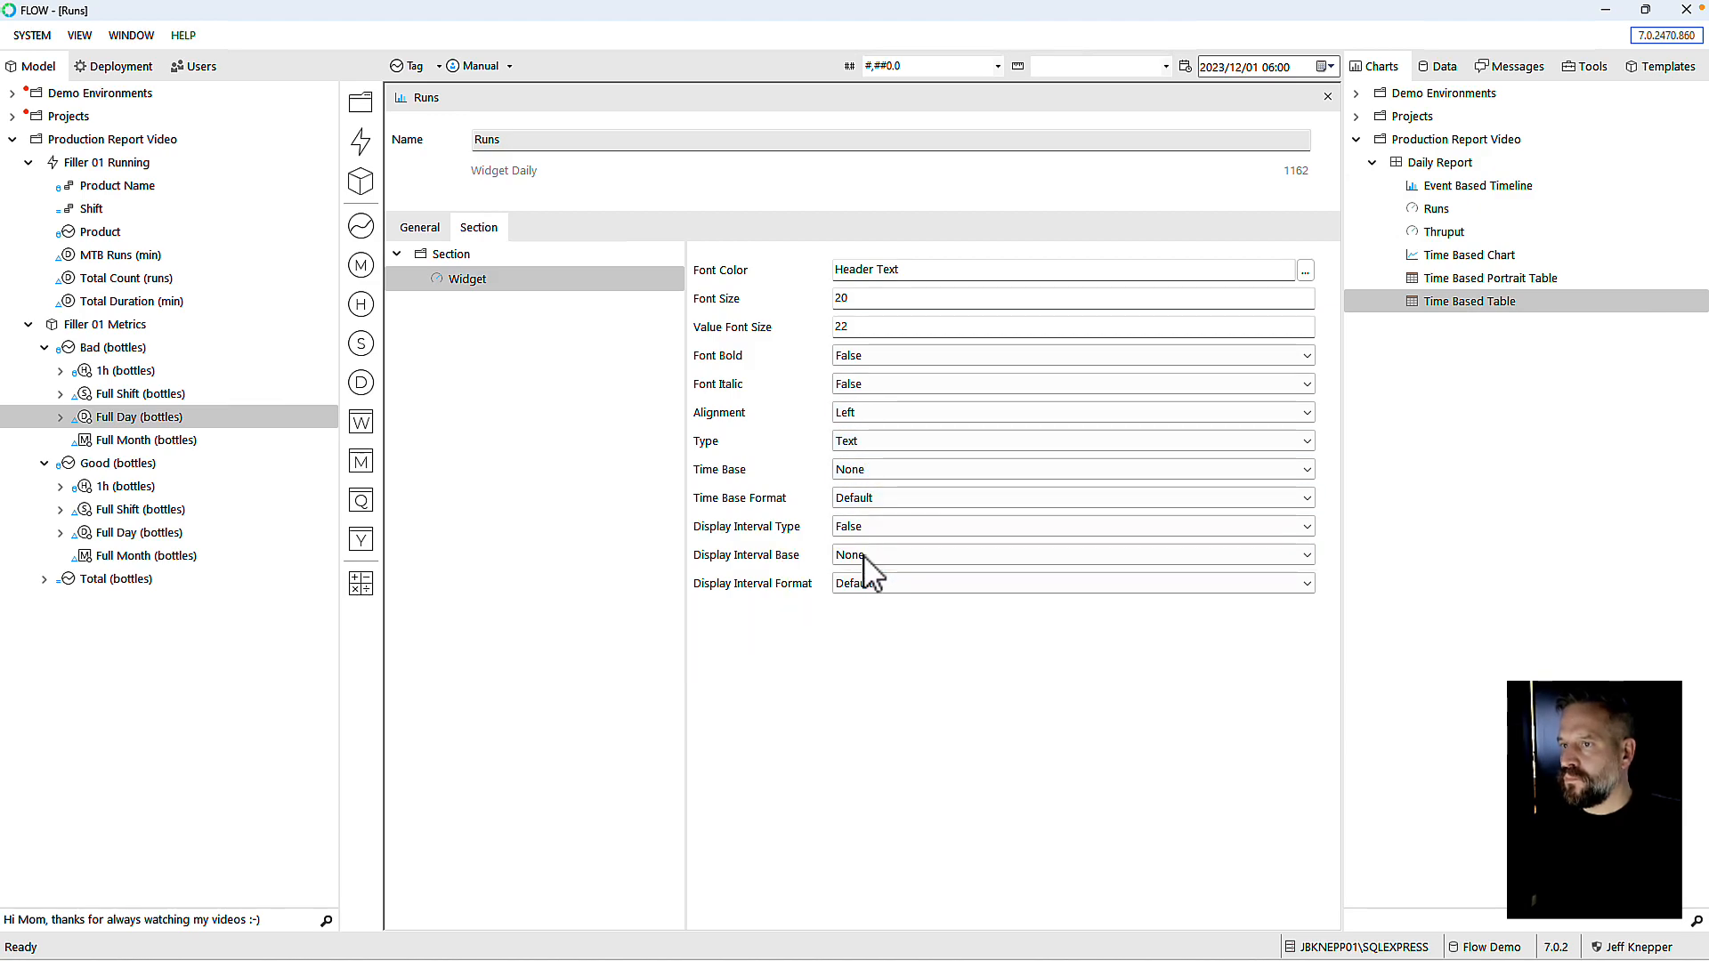
Step: Add a second and a third widget to the Runs section
{"action": "right_click", "coordinate": [467, 257]}
{"action": "mouse_move", "coordinate": [511, 270]}
{"action": "left_click", "coordinate": [588, 267]}
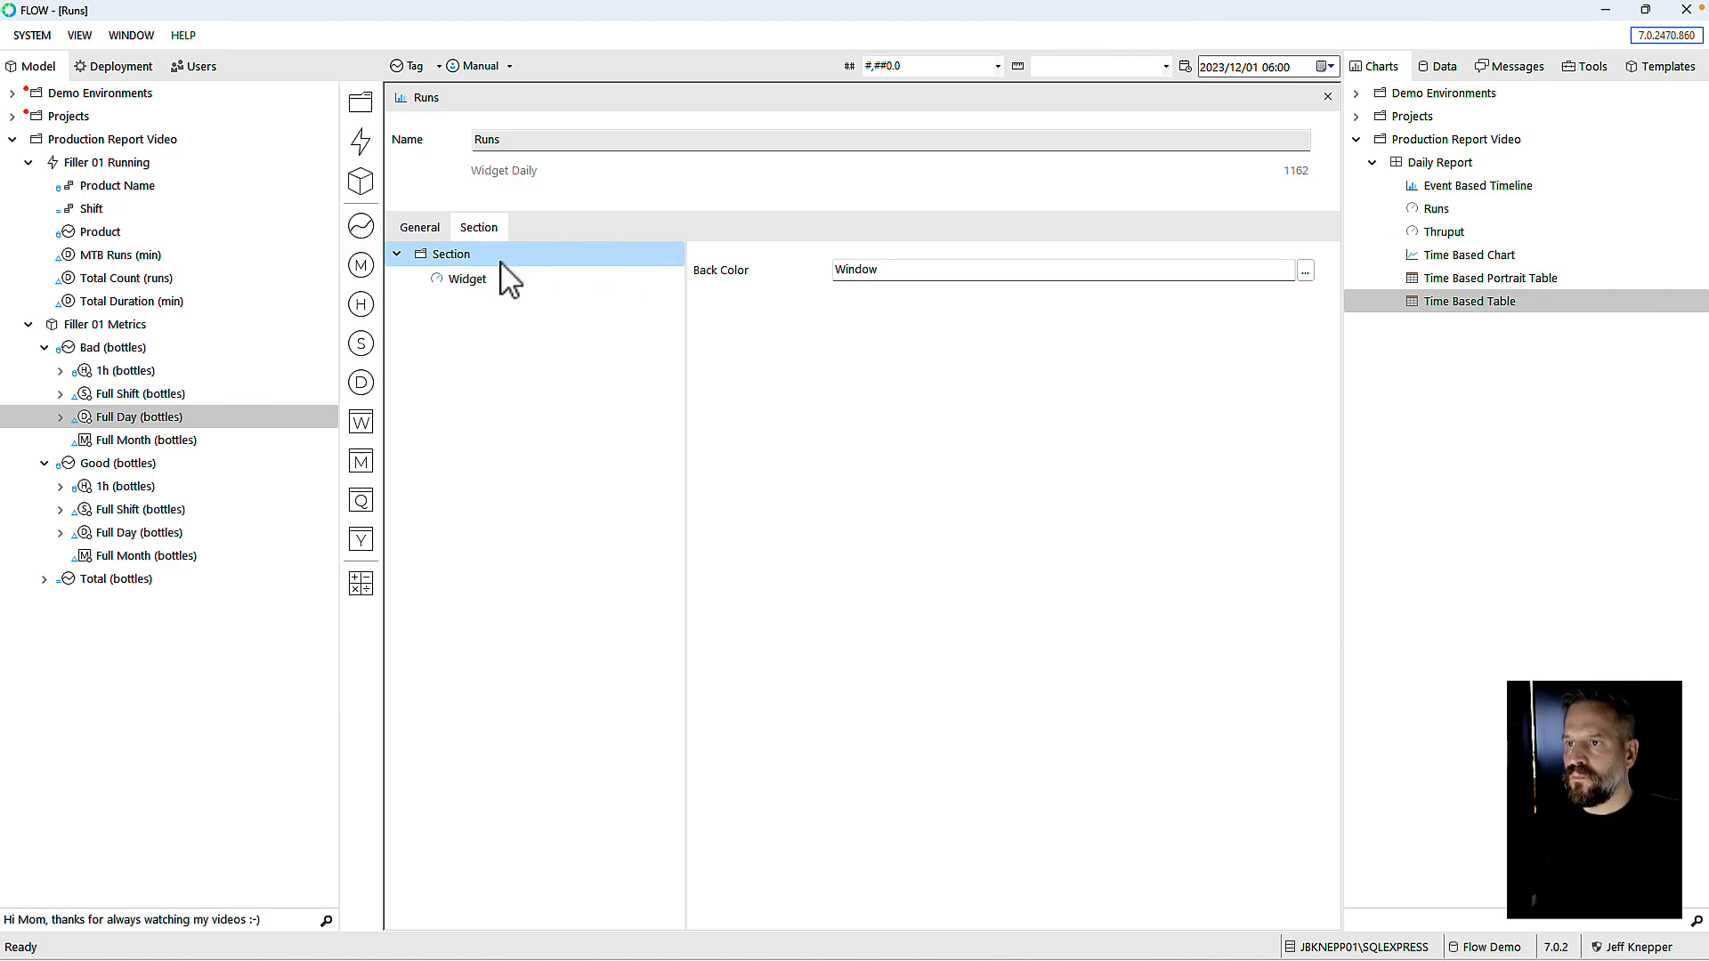
{"action": "right_click", "coordinate": [454, 258]}
{"action": "left_click", "coordinate": [560, 267]}
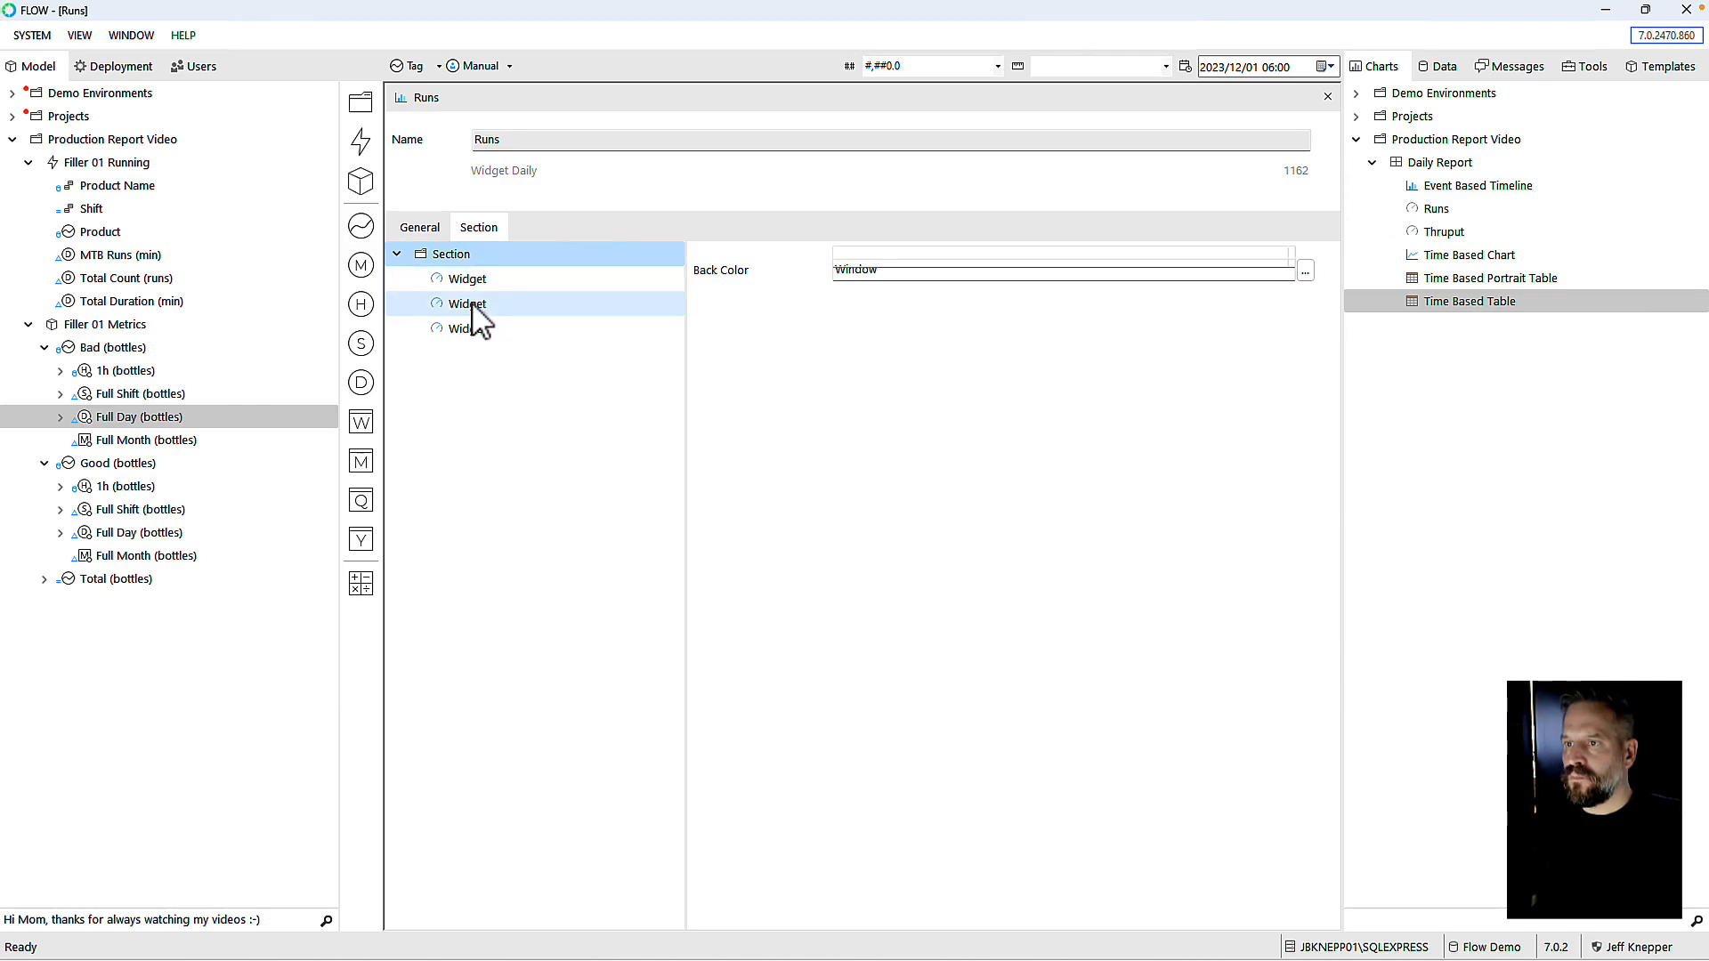
Step: Configure the second Runs widget with Center alignment, Type Text and Display Interval Type False
{"action": "left_click", "coordinate": [472, 305]}
{"action": "left_click", "coordinate": [861, 414]}
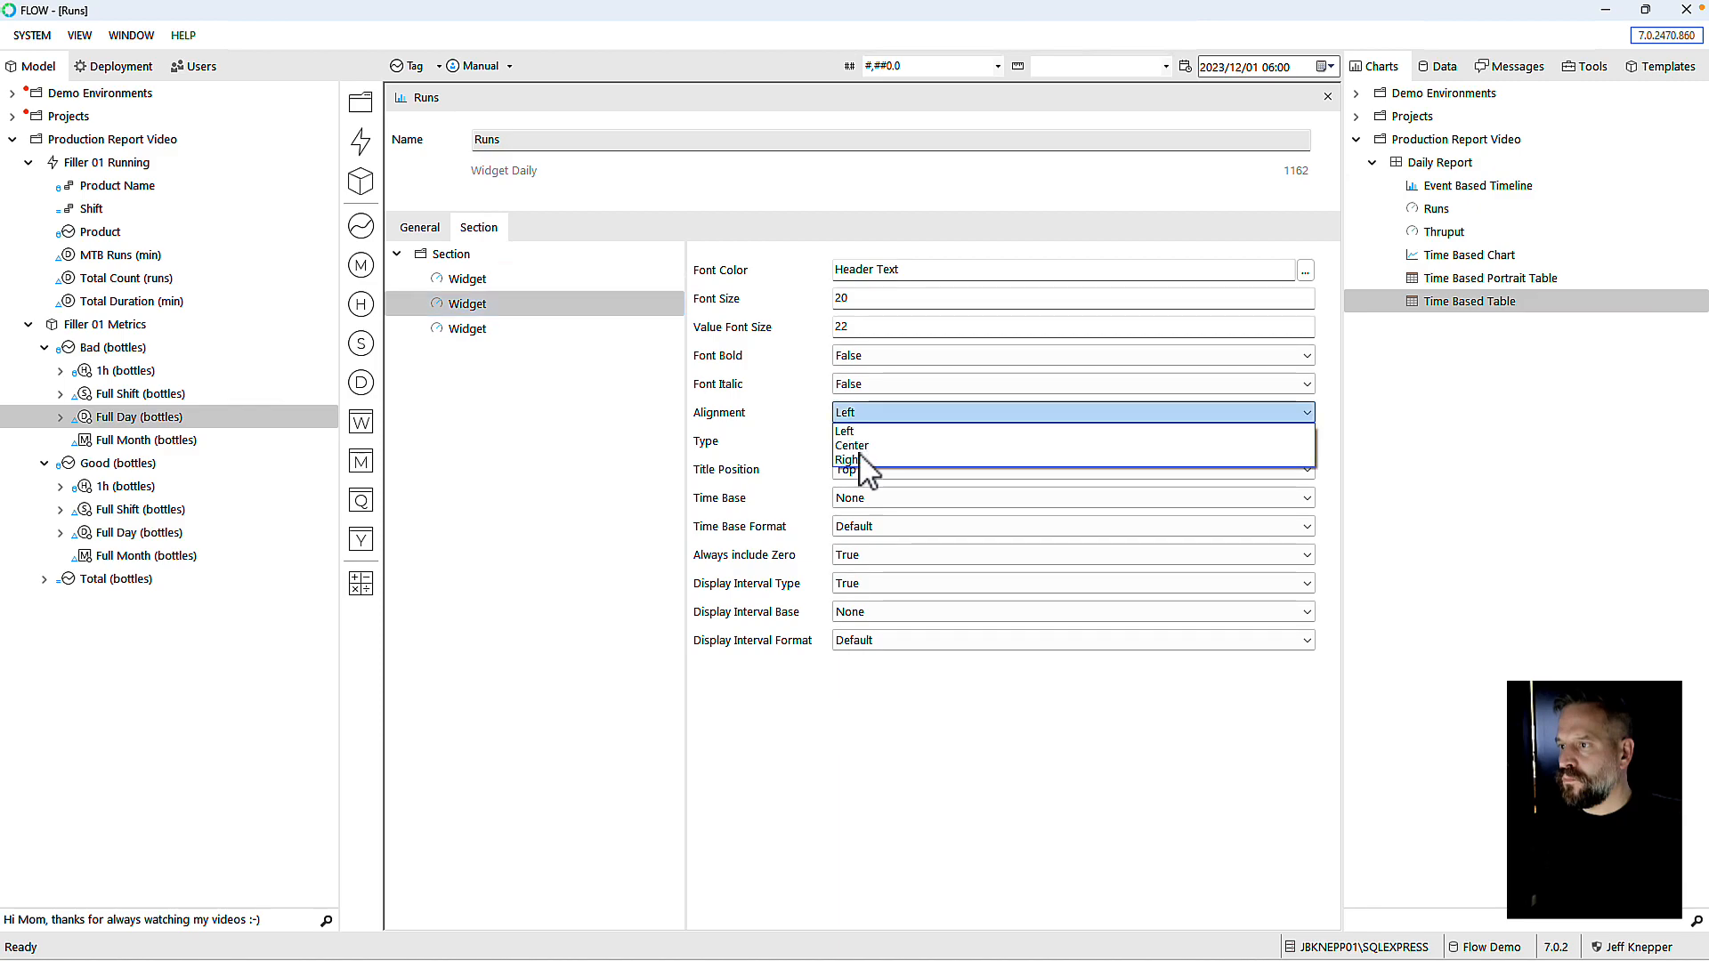
{"action": "left_click", "coordinate": [855, 445]}
{"action": "left_click", "coordinate": [861, 442]}
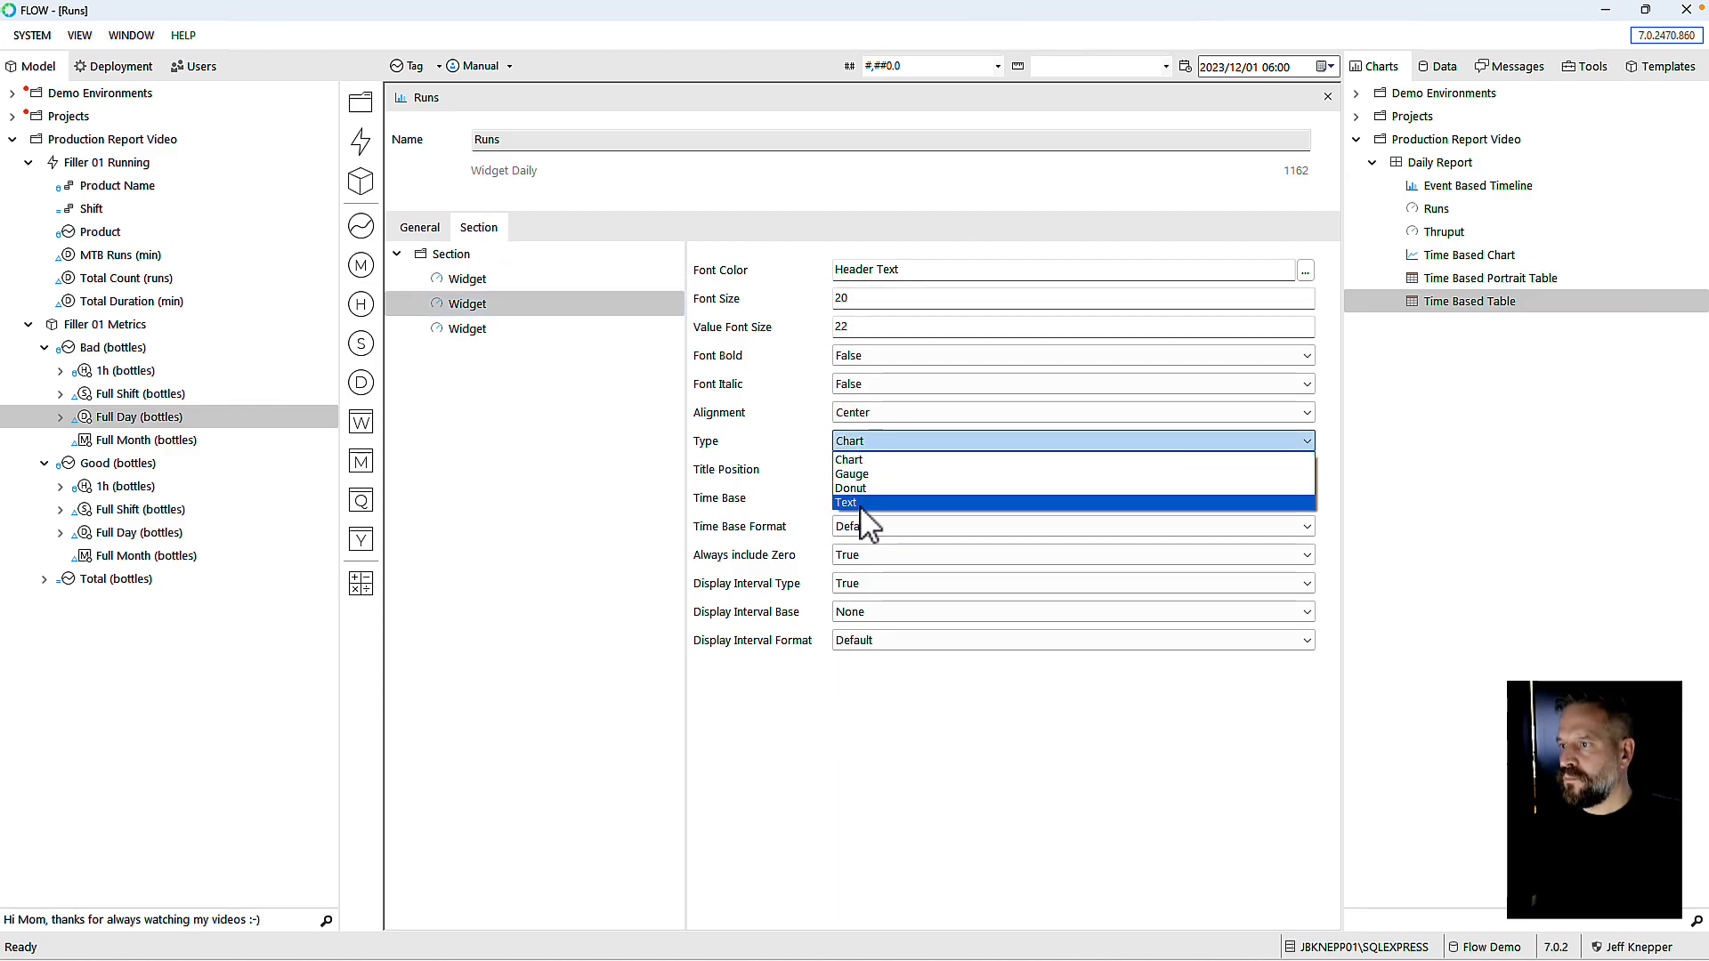
{"action": "left_click", "coordinate": [861, 503]}
{"action": "left_click", "coordinate": [856, 528]}
{"action": "left_click", "coordinate": [856, 561]}
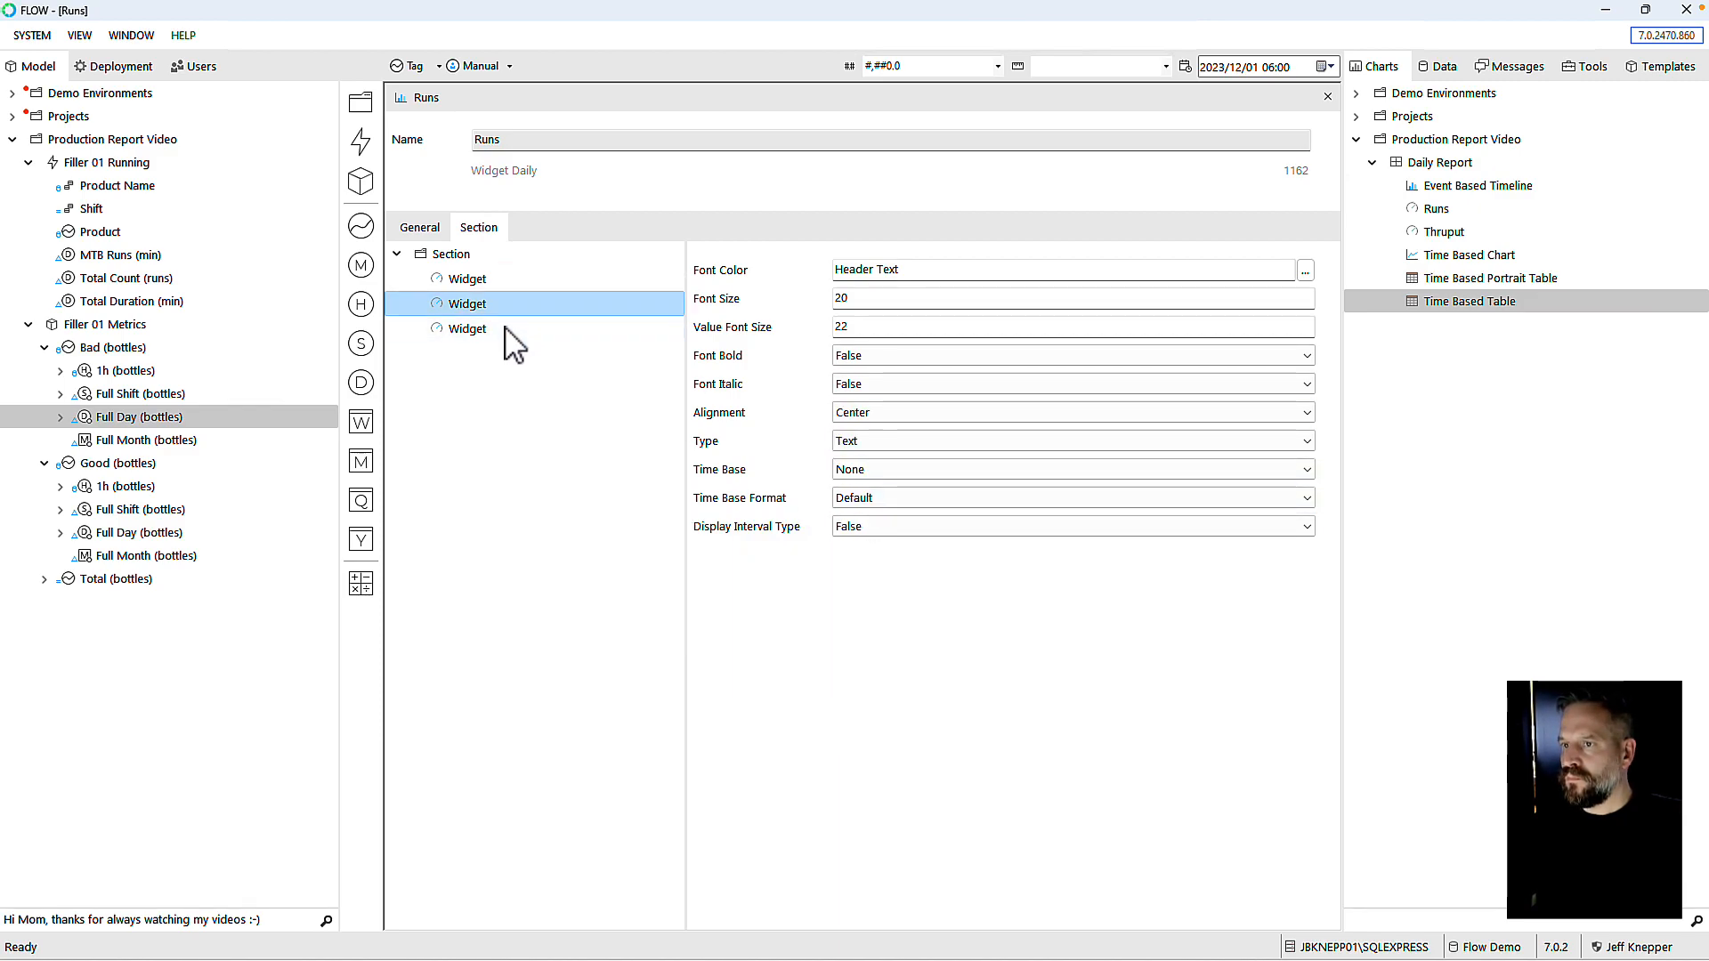
Step: Configure the third Runs widget with Right alignment, Type Text and Display Interval Type False
{"action": "left_click", "coordinate": [505, 329]}
{"action": "left_click", "coordinate": [856, 413]}
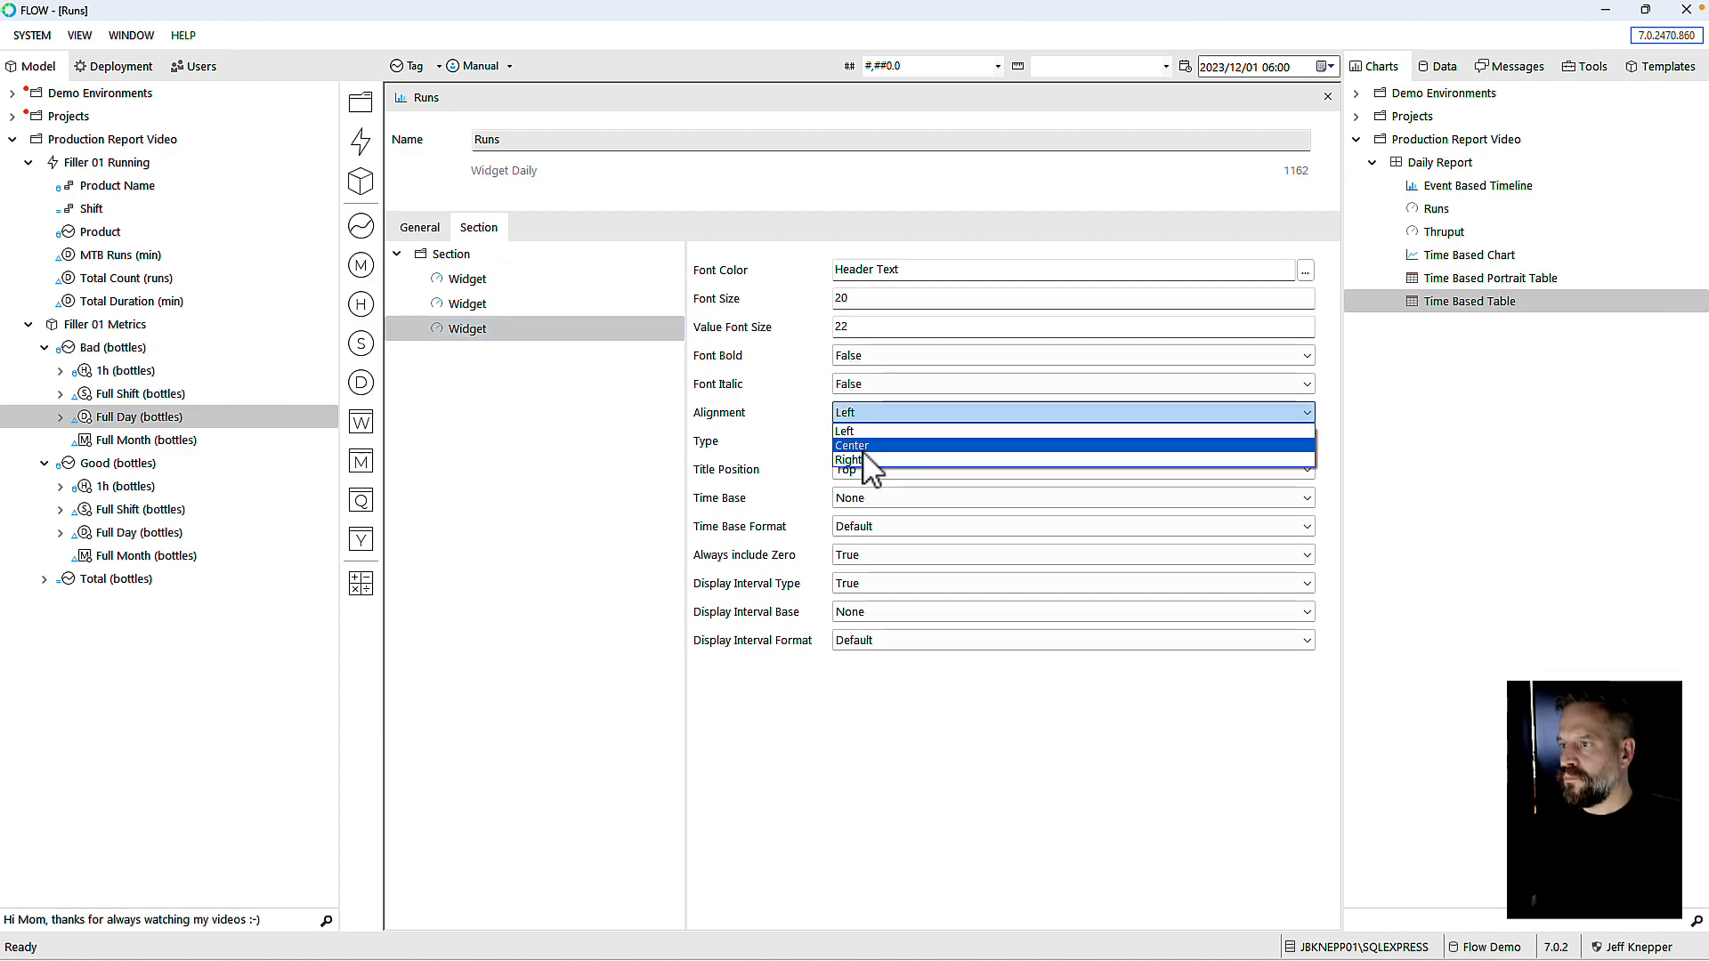
{"action": "left_click", "coordinate": [859, 460]}
{"action": "left_click", "coordinate": [862, 442]}
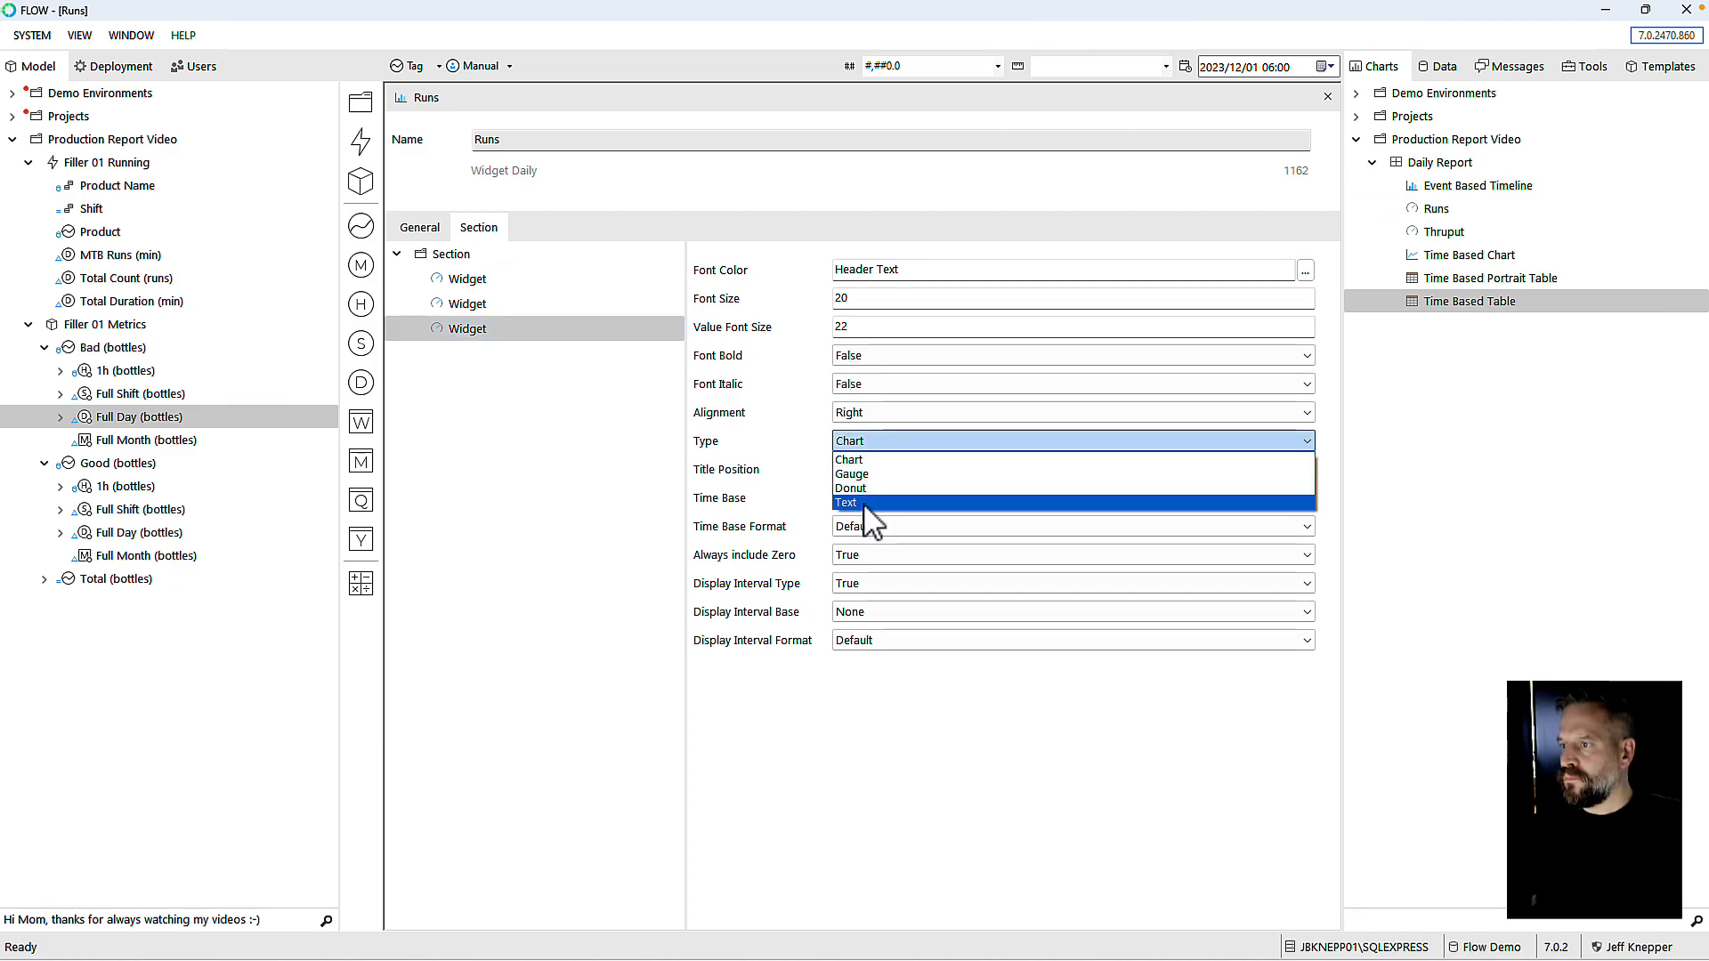
{"action": "left_click", "coordinate": [862, 503]}
{"action": "left_click", "coordinate": [860, 527]}
{"action": "left_click", "coordinate": [860, 561]}
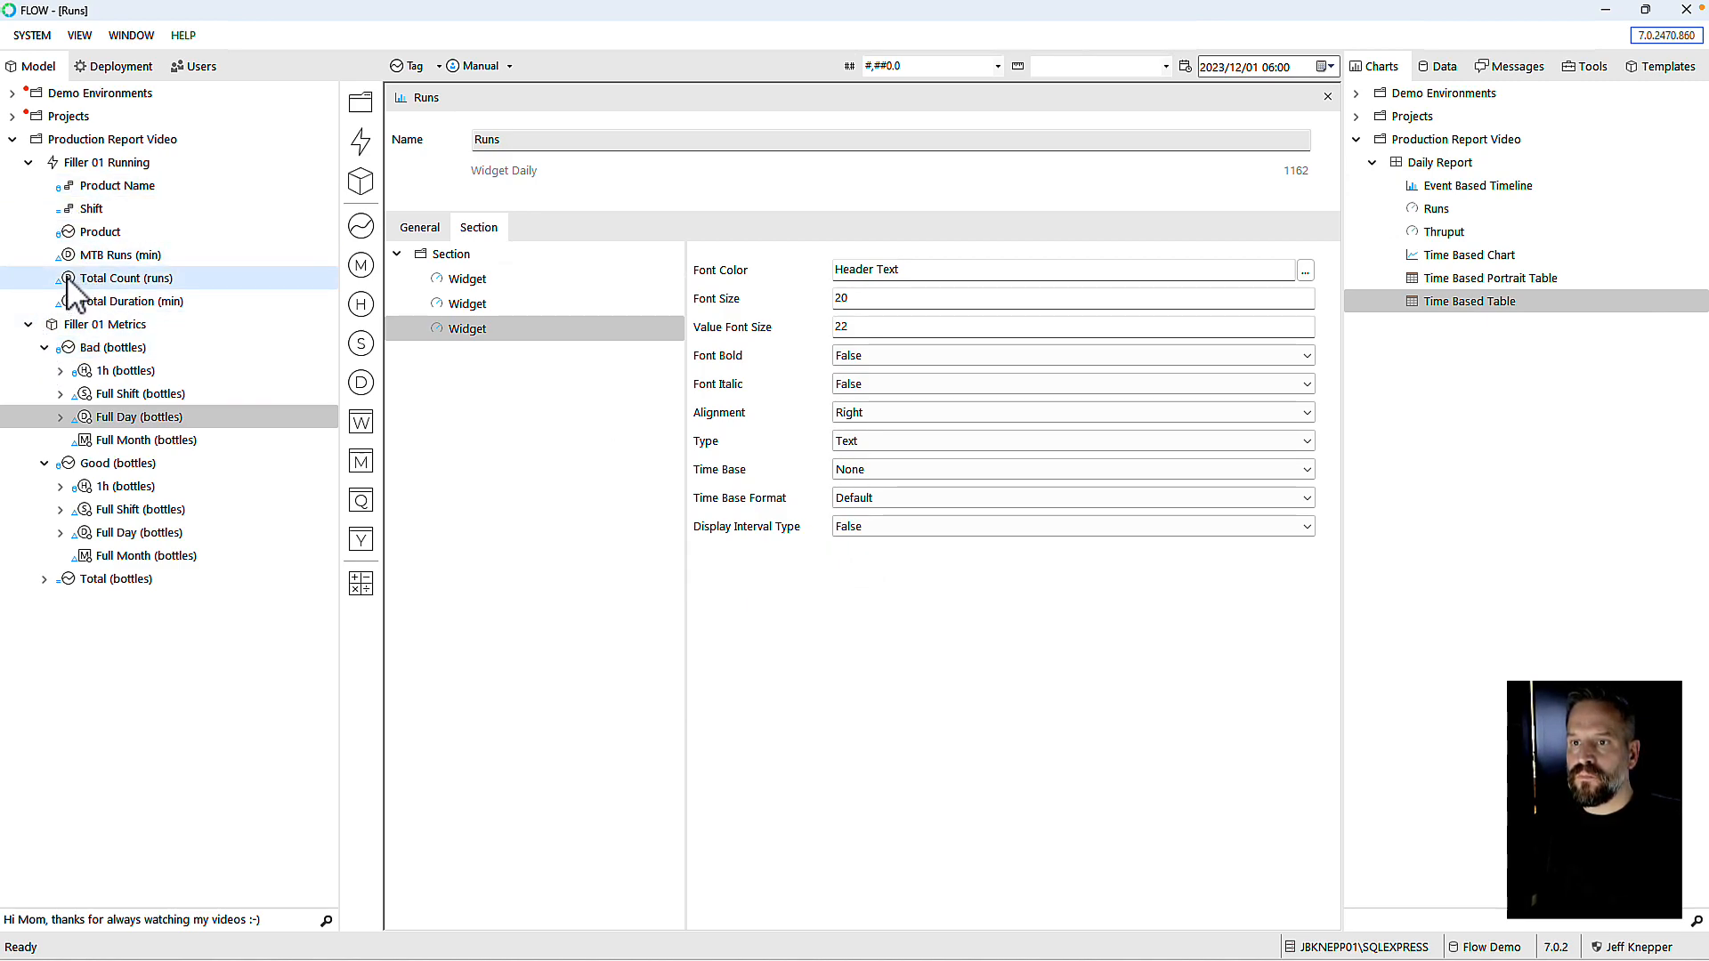
Step: Add Filler 01 Running's Total Count (runs) measure to the first Runs widget and title it "Runs Started"
{"action": "left_click_drag", "start_coordinate": [69, 283], "coordinate": [453, 283]}
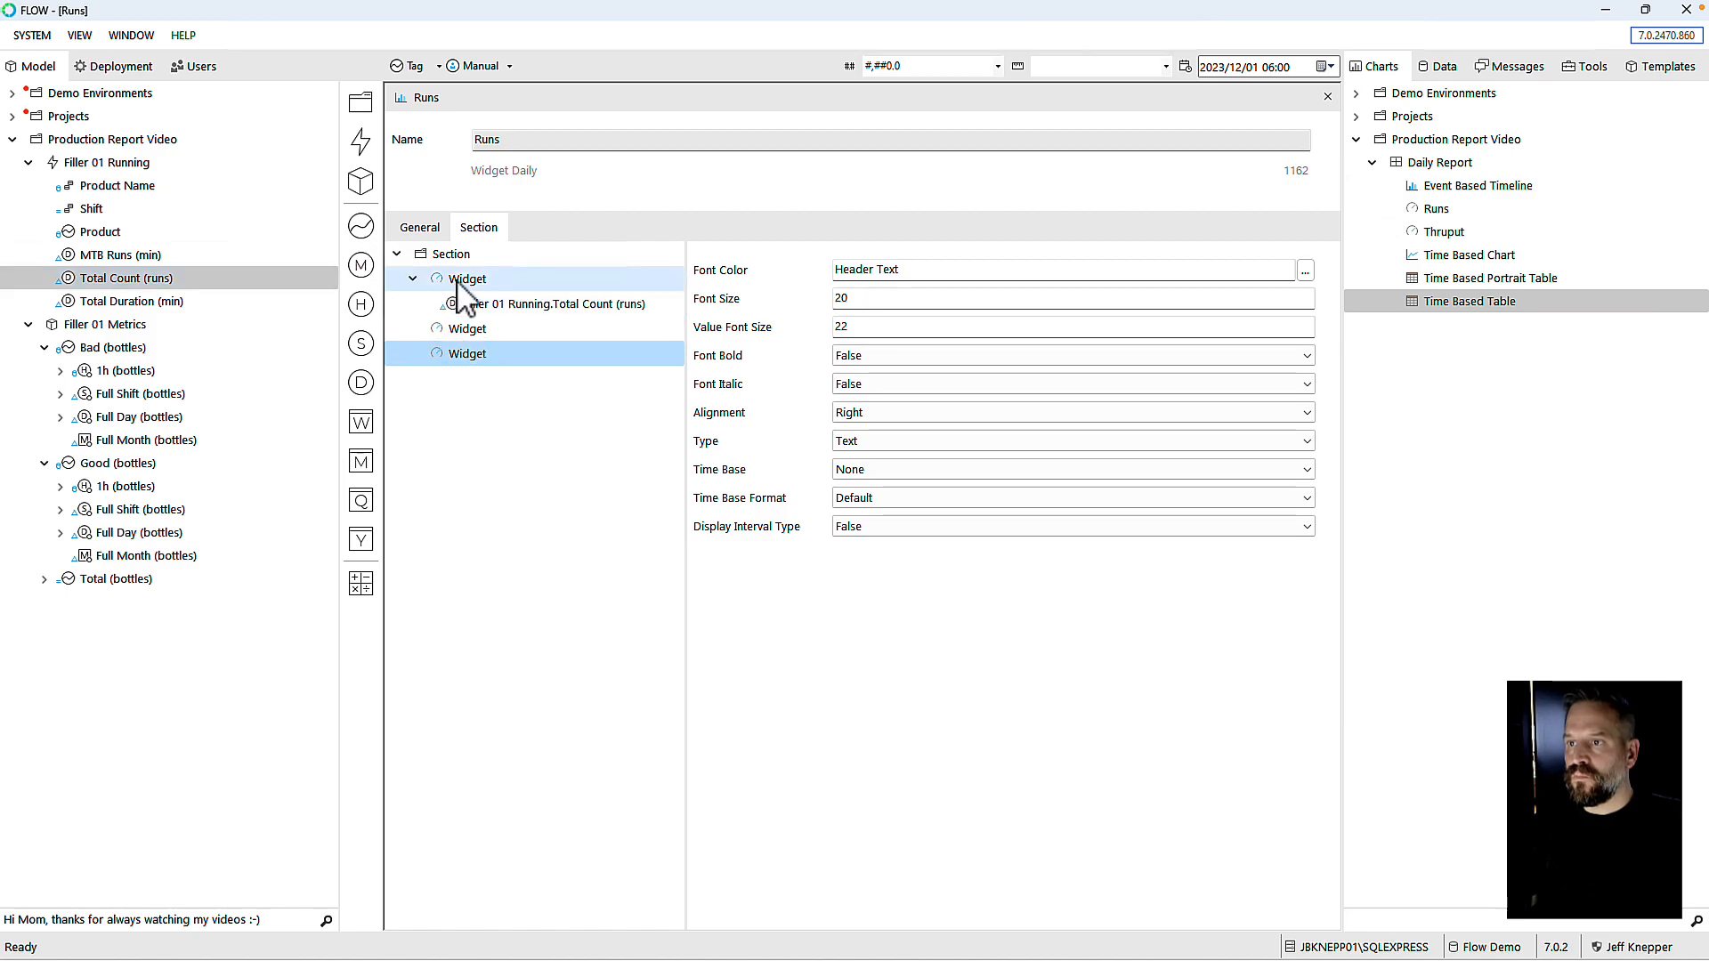
{"action": "left_click", "coordinate": [512, 305]}
{"action": "left_click", "coordinate": [1225, 268]}
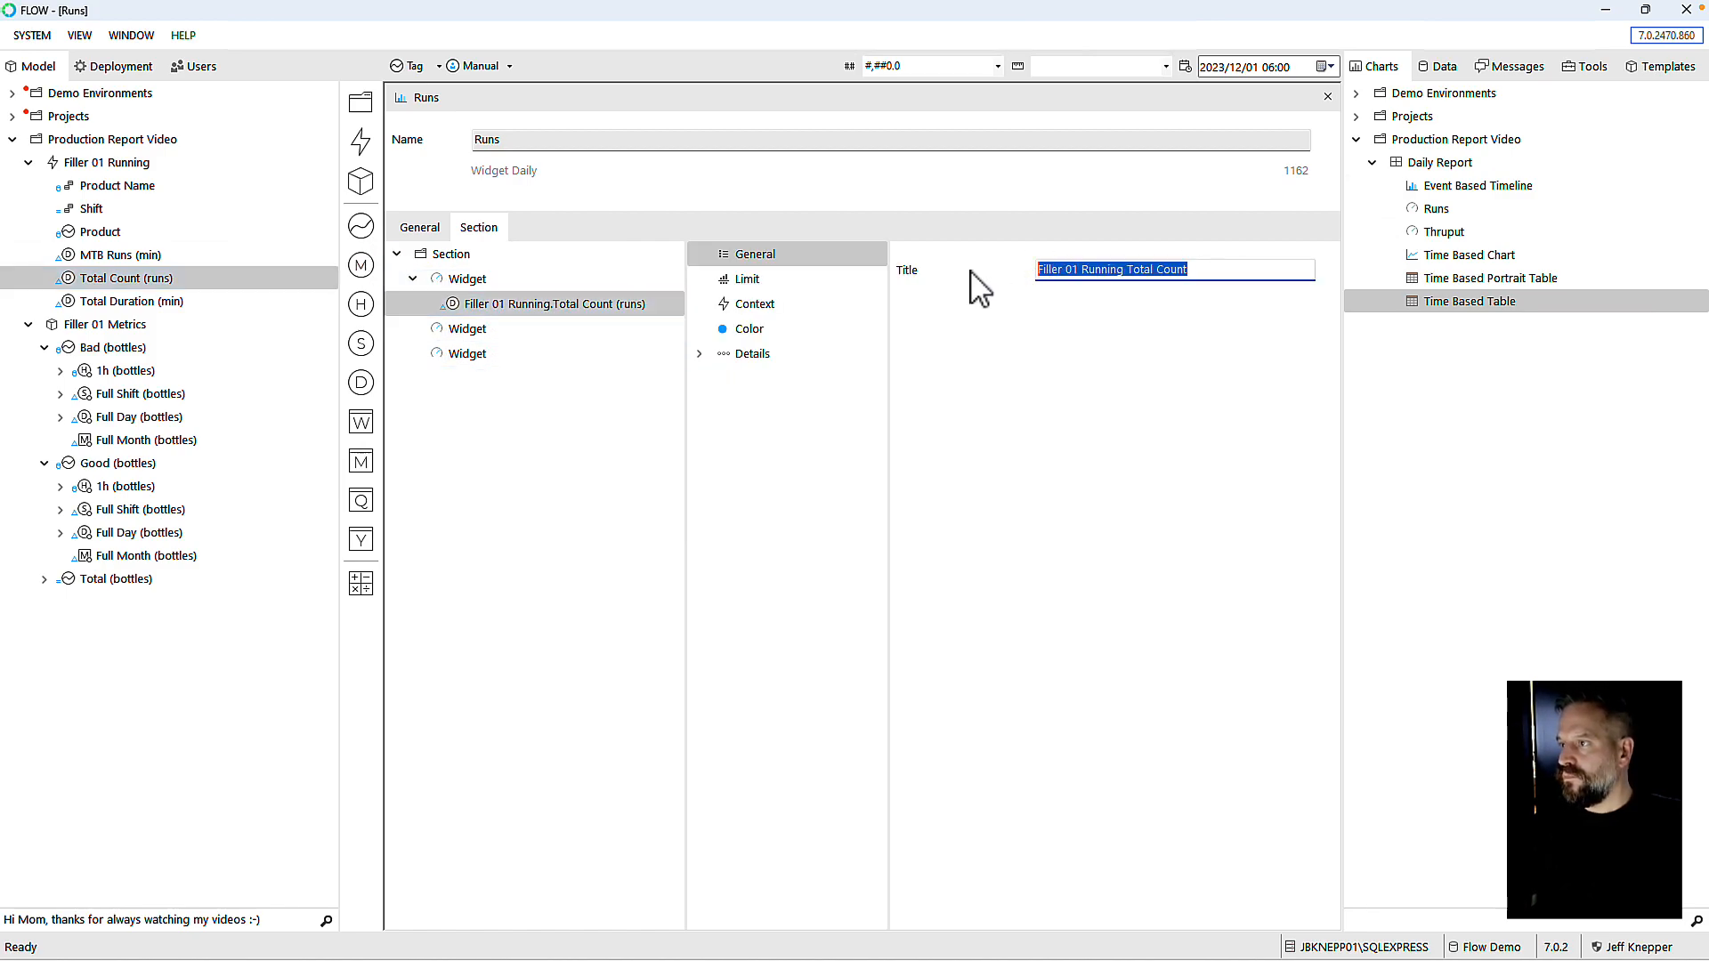
{"action": "type", "text": "Runs Started"}
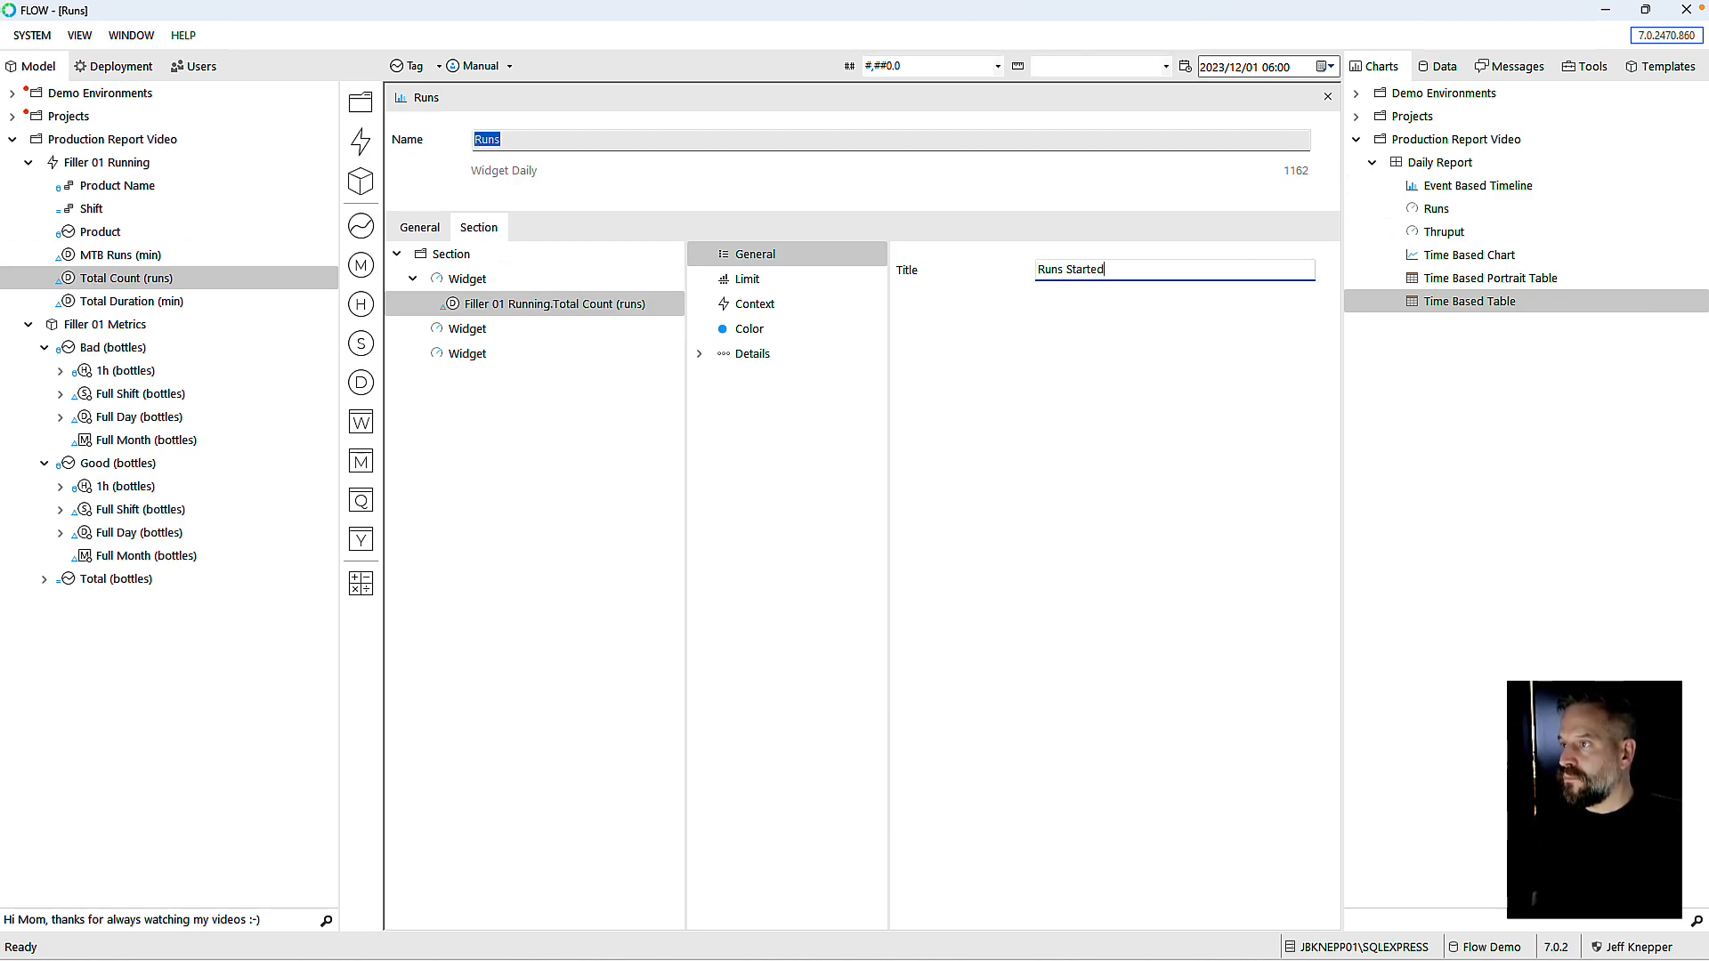
{"action": "key", "text": "Tab"}
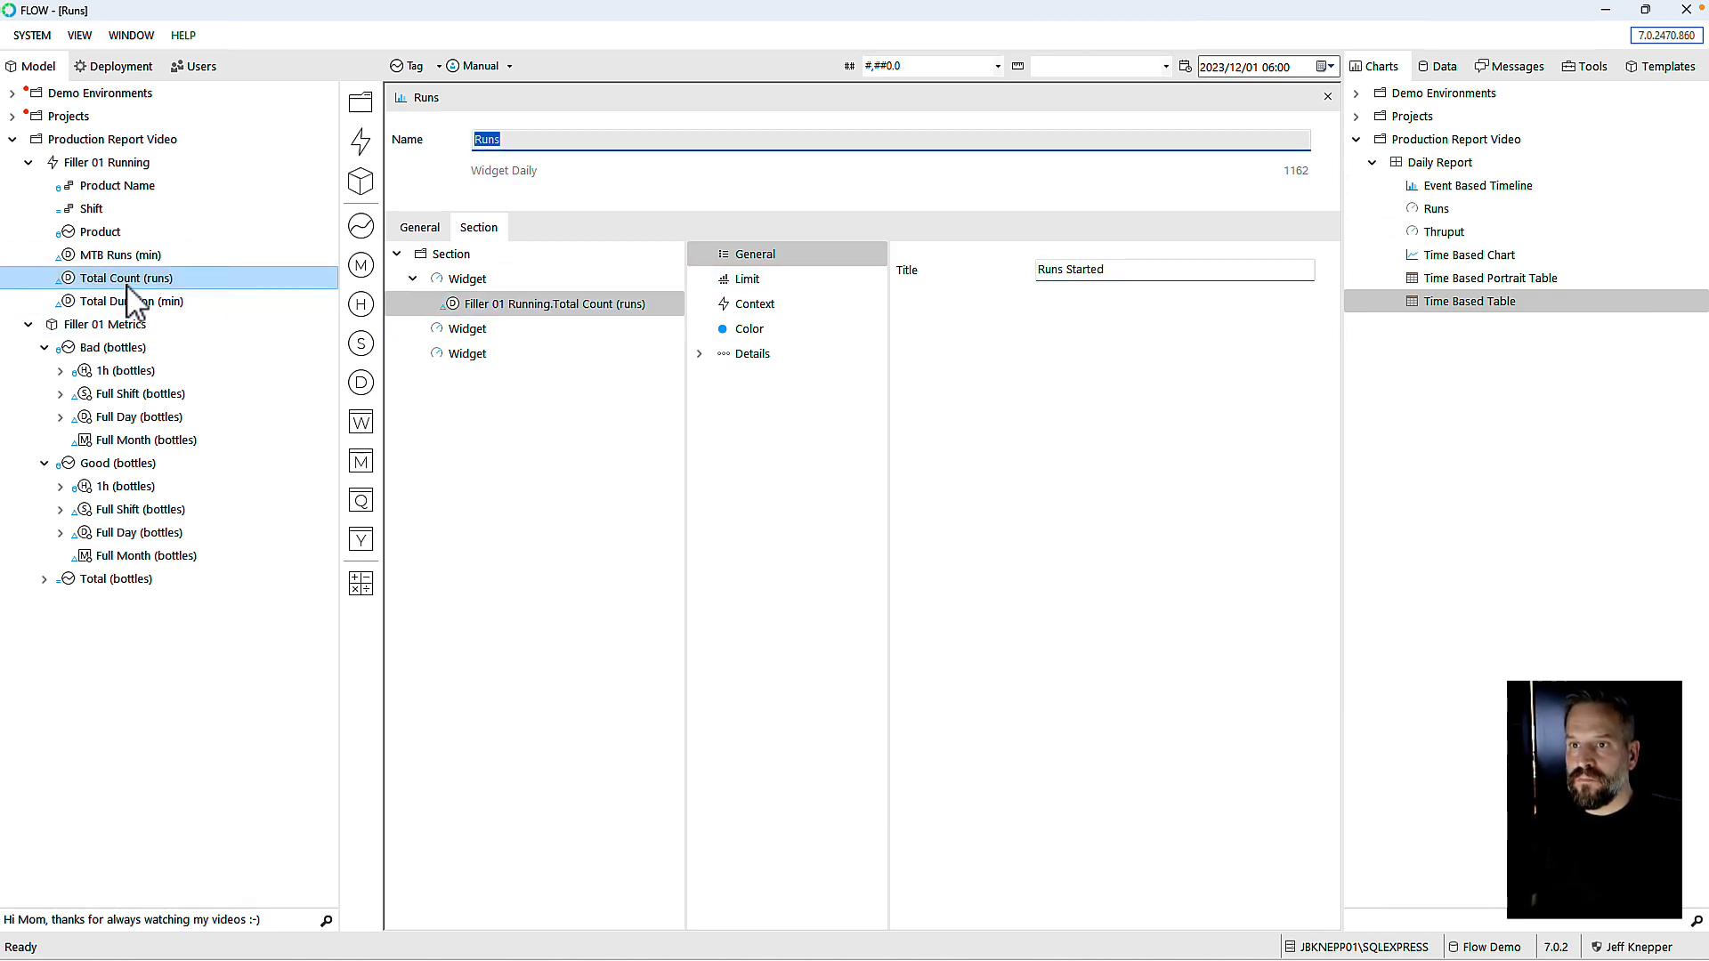
Step: Add Filler 01 Running's Total Duration (min) measure to the second Runs widget and title it "Total Duration"
{"action": "left_click_drag", "start_coordinate": [120, 314], "coordinate": [472, 333]}
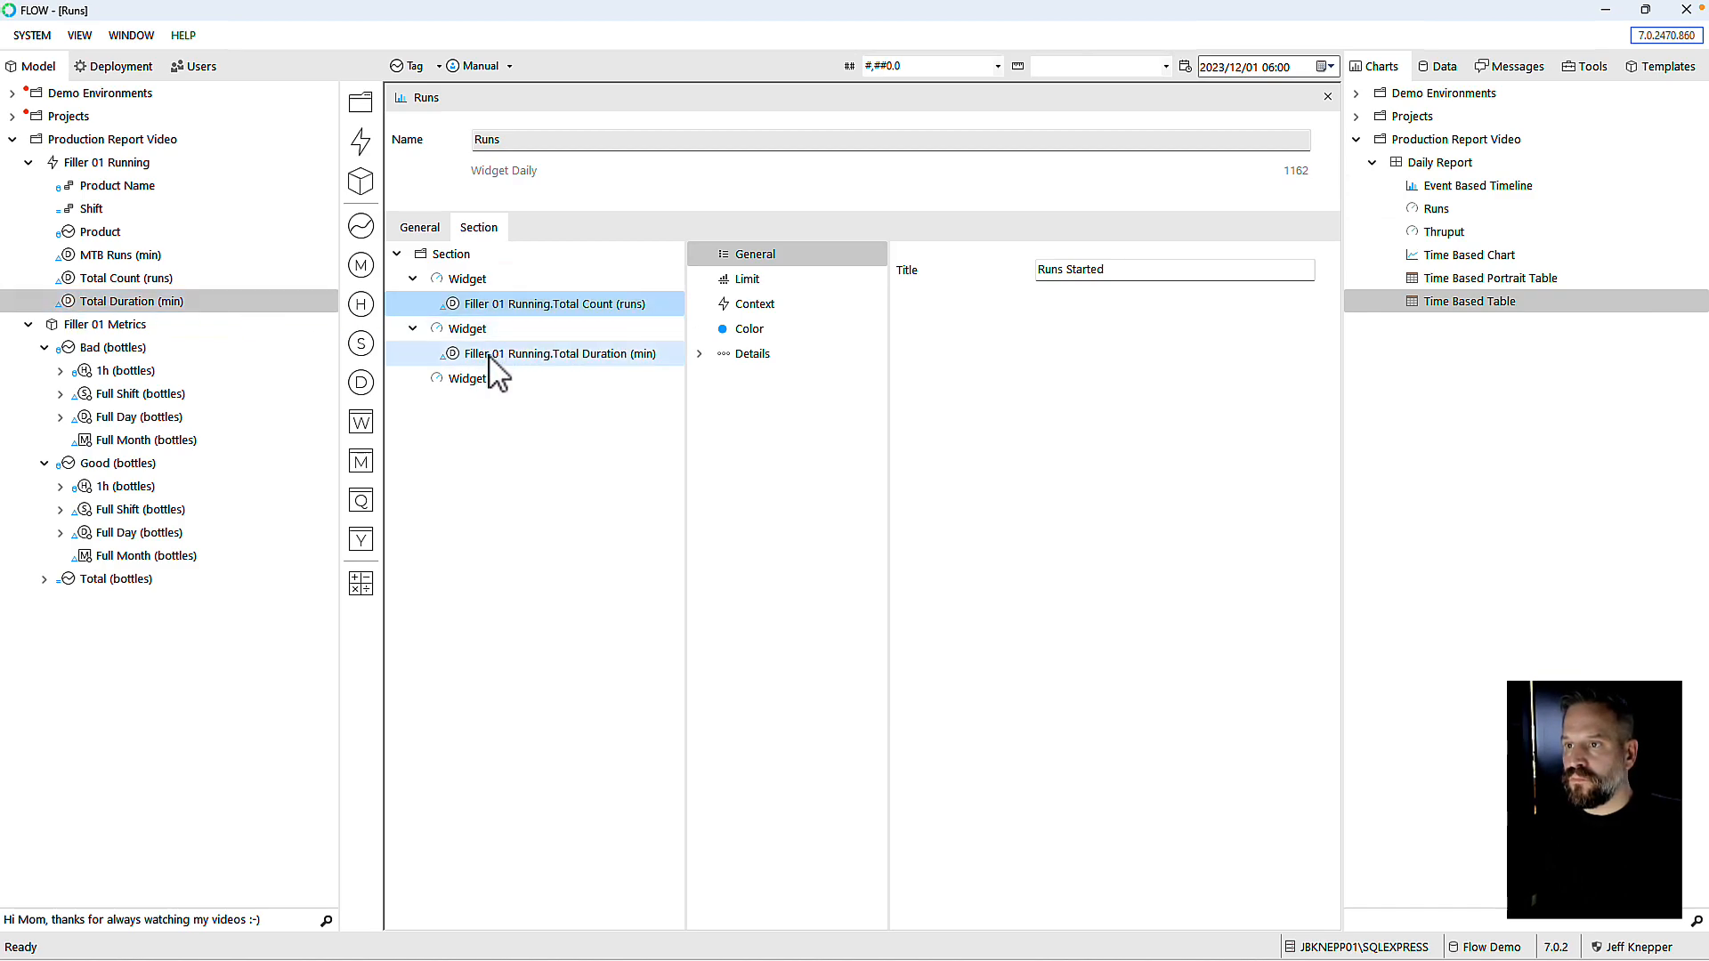
{"action": "left_click", "coordinate": [1227, 273]}
{"action": "type", "text": "T"}
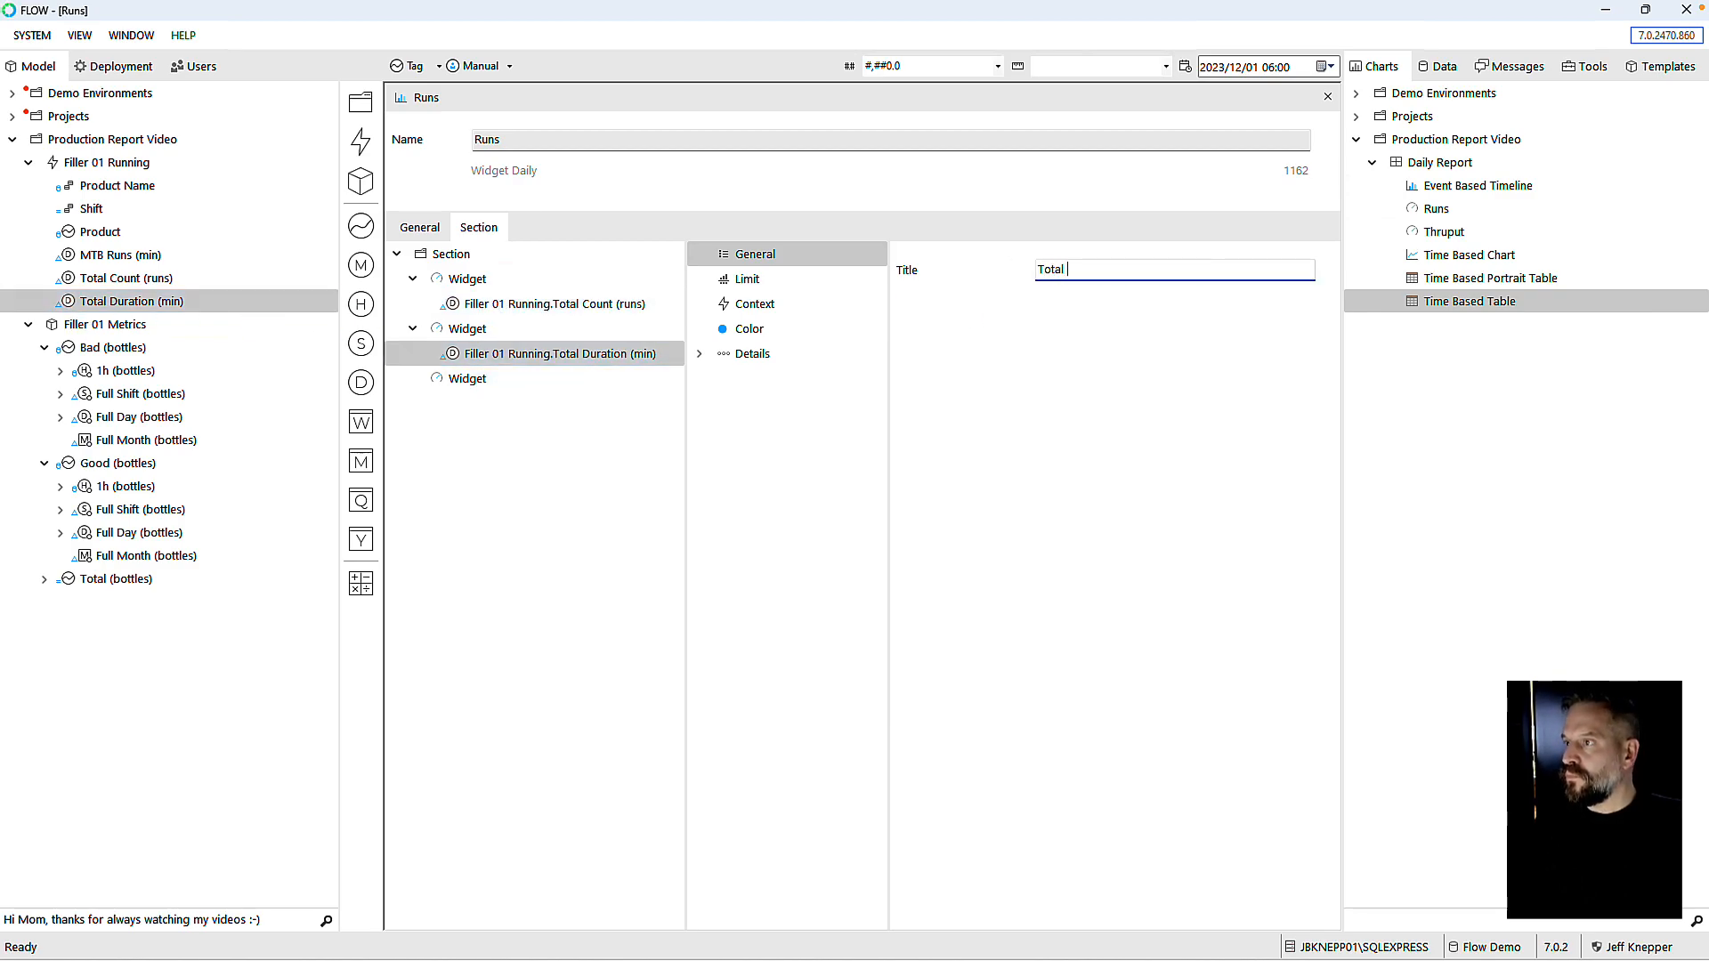
{"action": "key", "text": "Tab"}
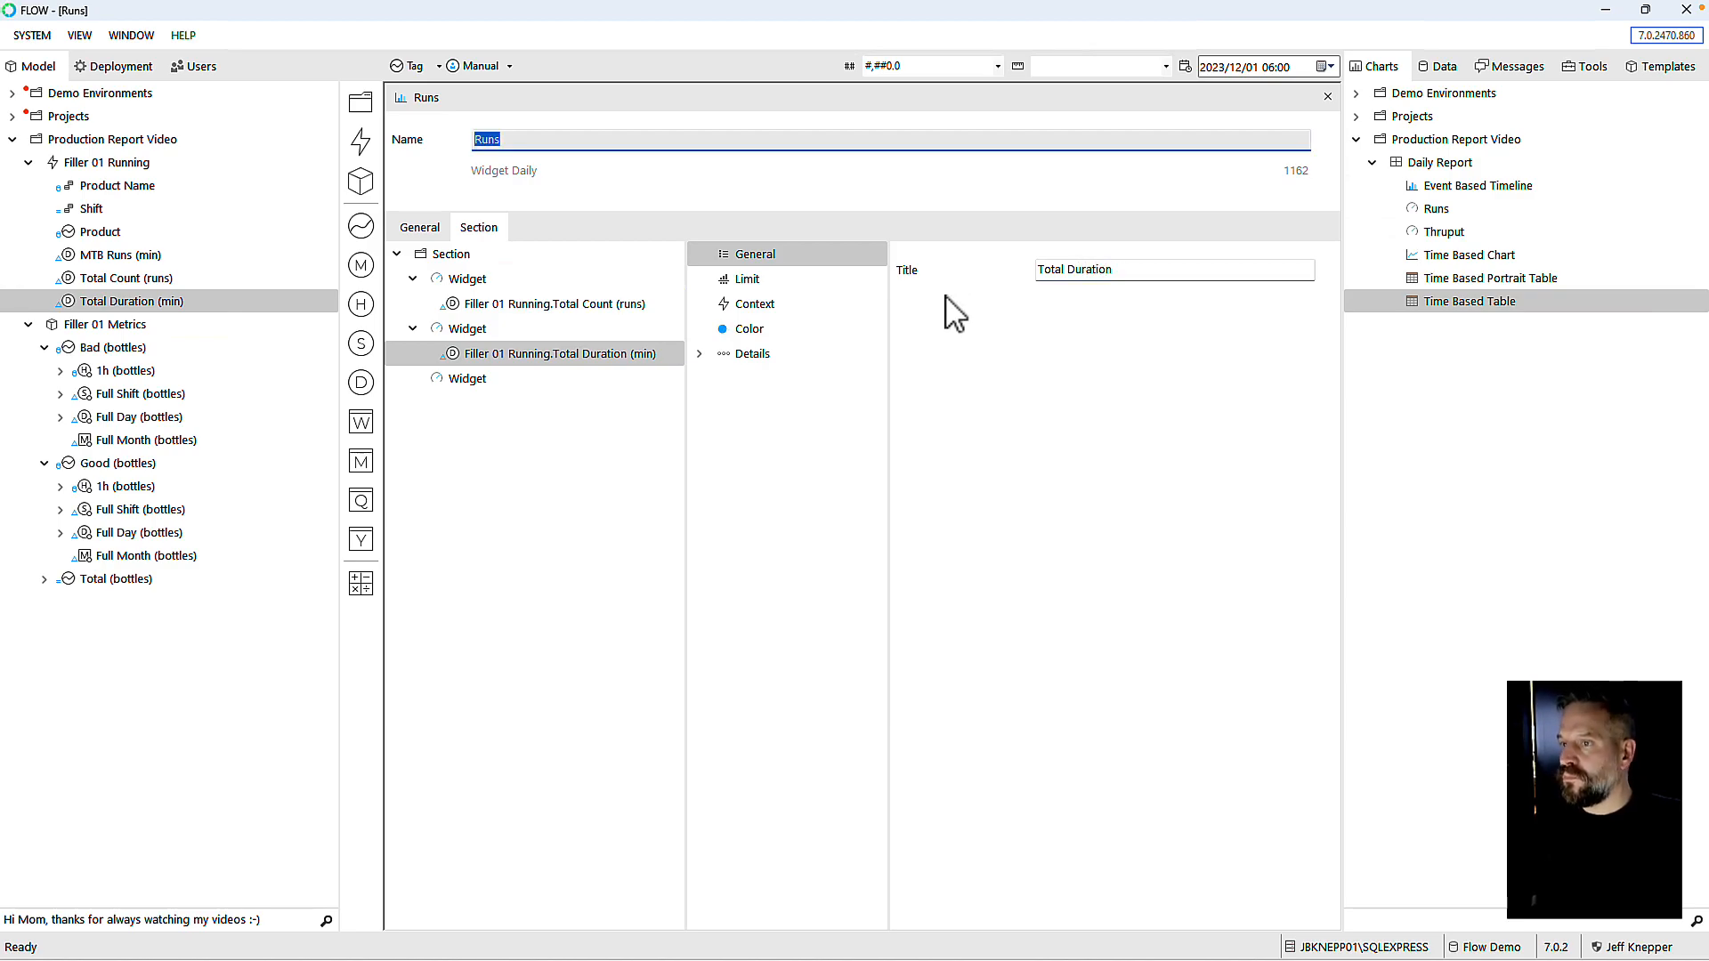
Step: Add Filler 01 Running's MTB Runs (min) measure to the third Runs widget and shorten its title to "MTB Runs"
{"action": "left_click_drag", "start_coordinate": [71, 263], "coordinate": [463, 386]}
{"action": "left_click", "coordinate": [503, 409]}
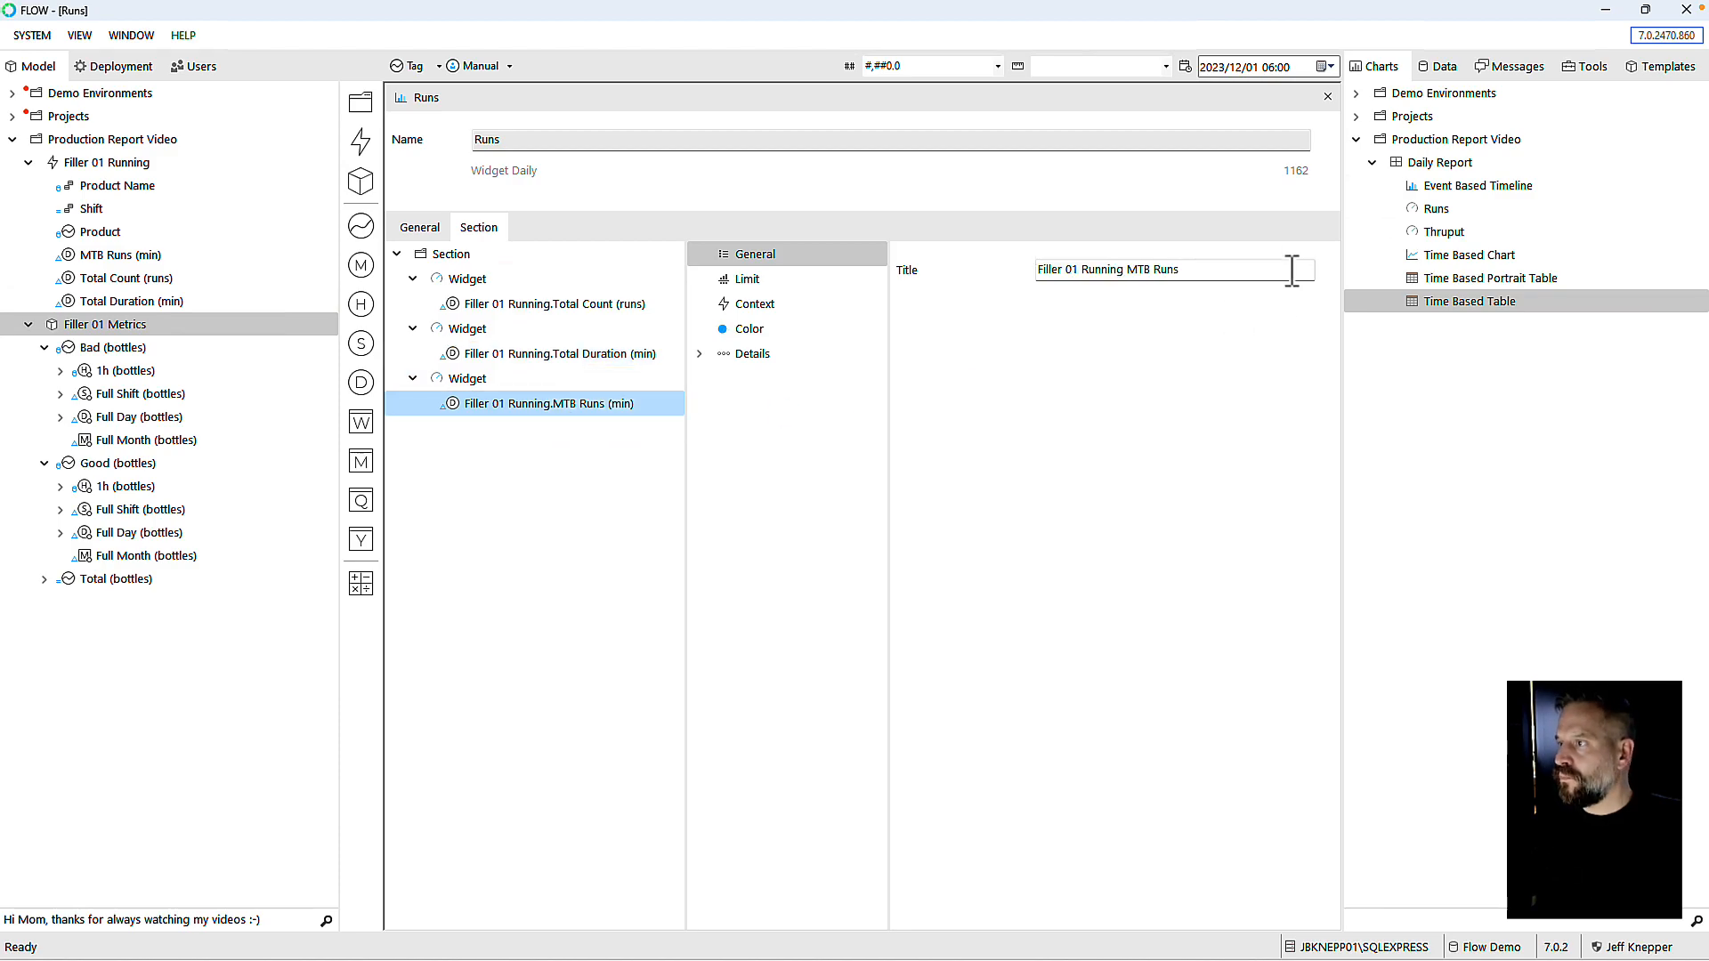
{"action": "left_click_drag", "start_coordinate": [1131, 276], "coordinate": [995, 292]}
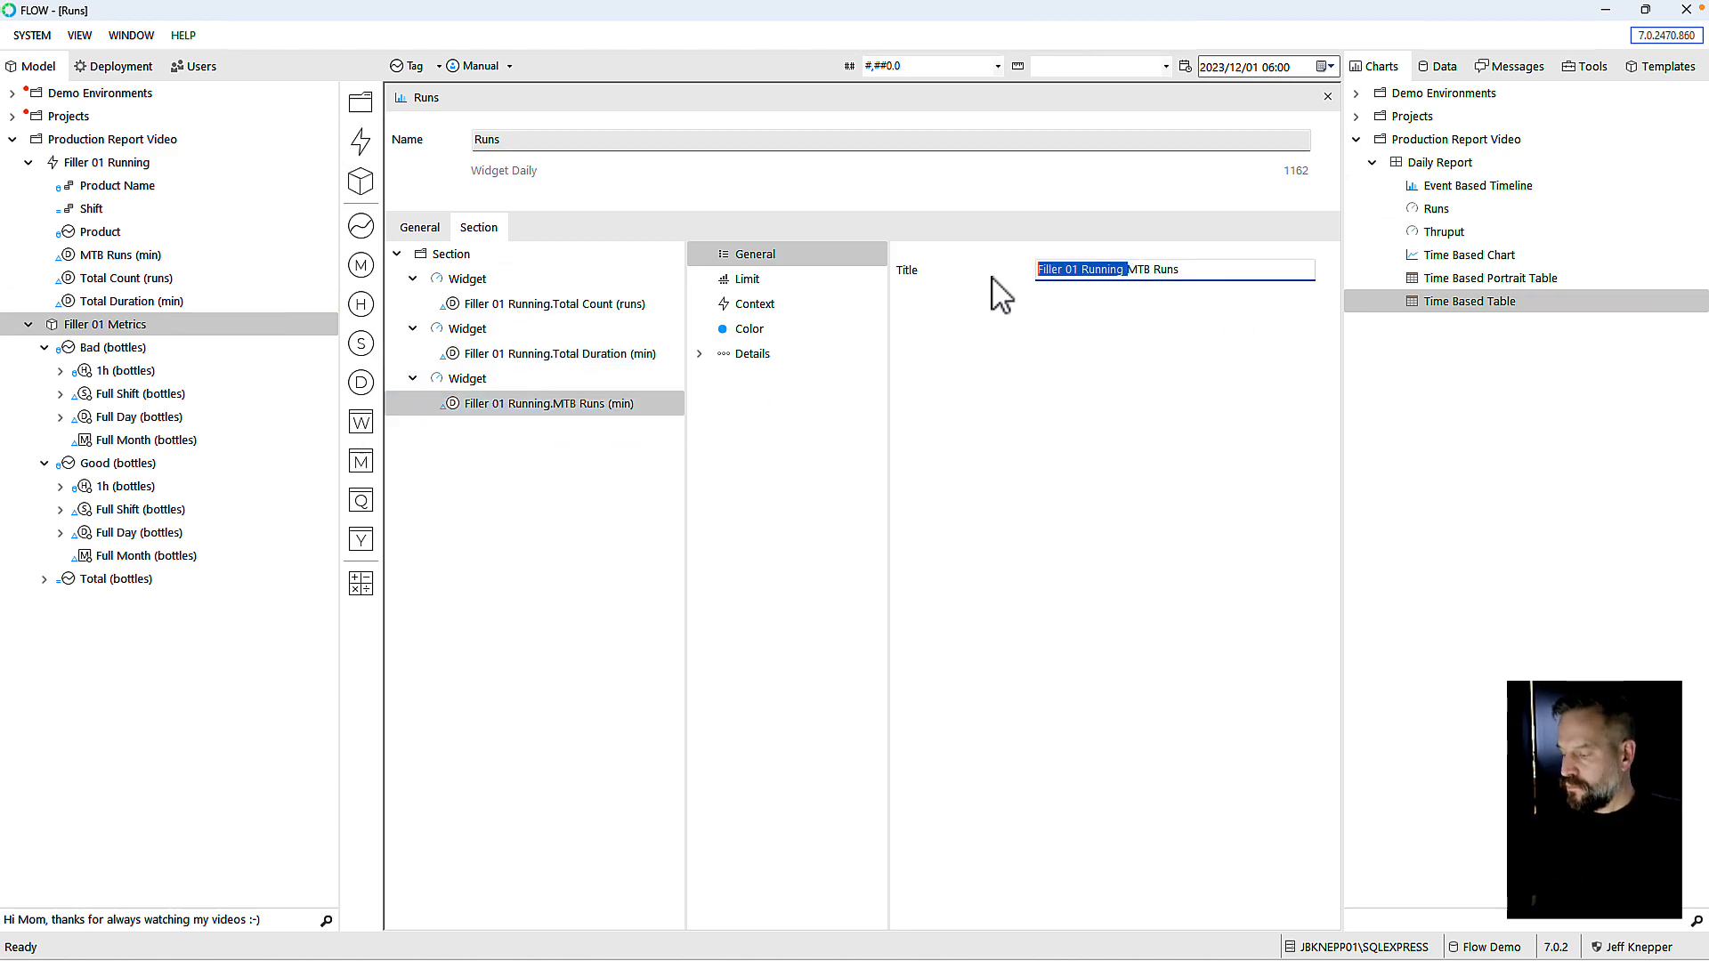
{"action": "key", "text": "BackSpace"}
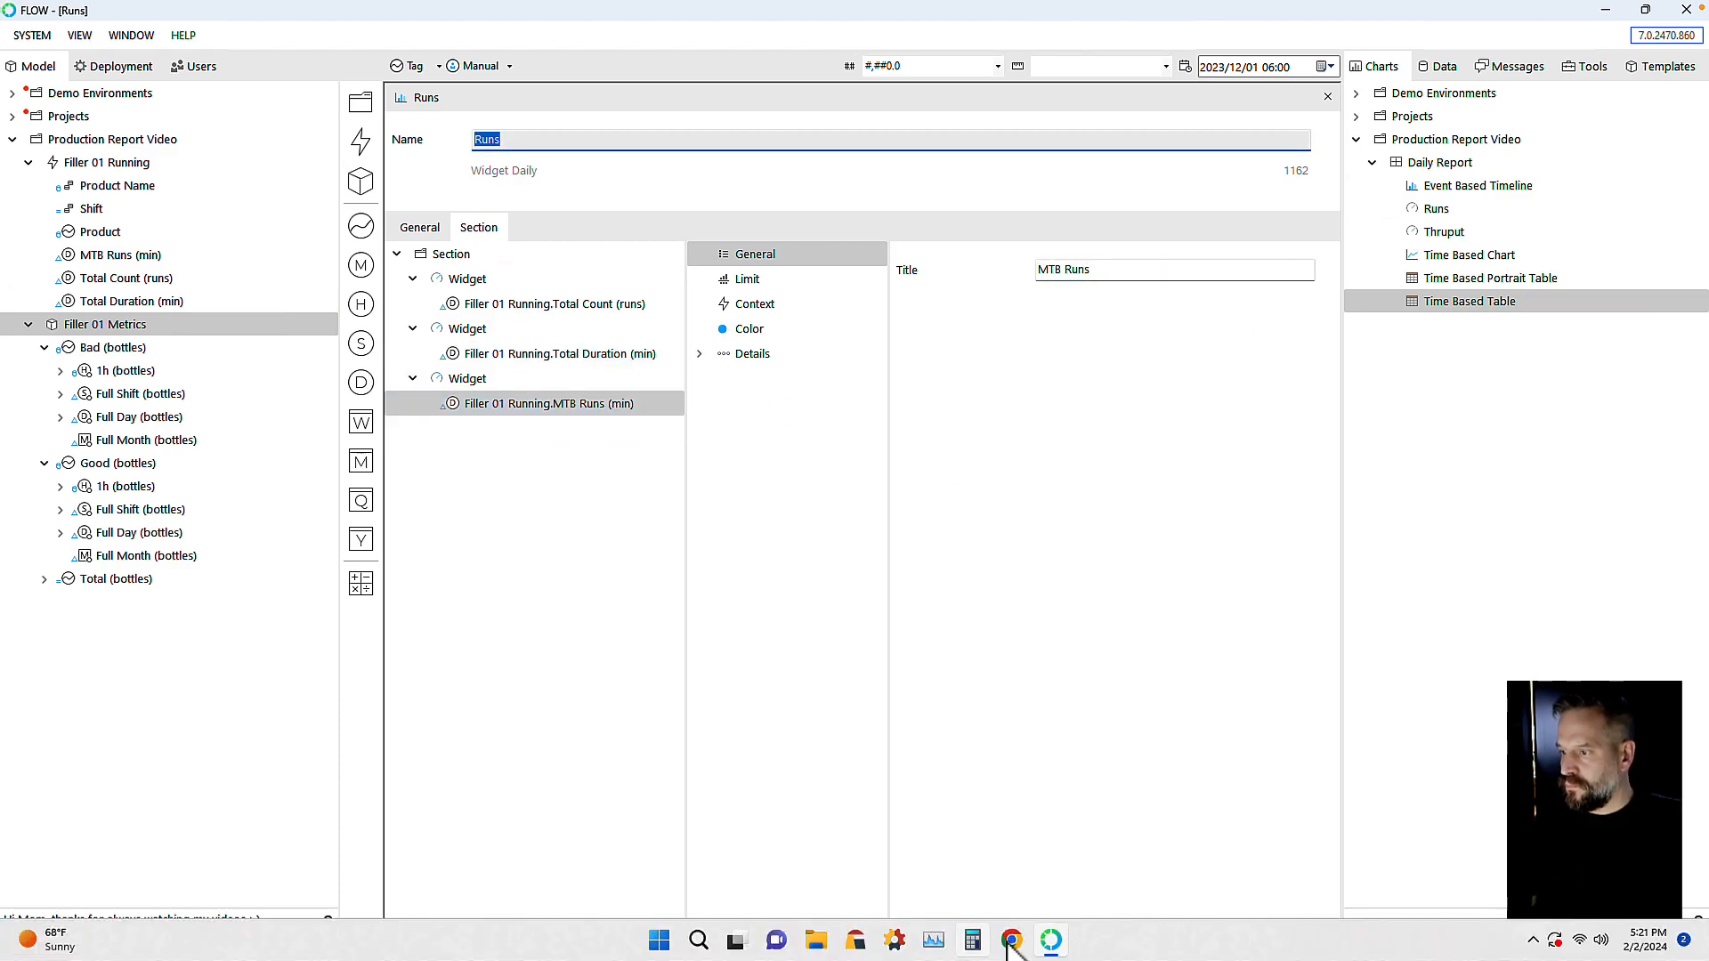
Step: Refresh the Daily Report in the browser, check the new run widgets and return to FLOW
{"action": "left_click", "coordinate": [1023, 943]}
{"action": "left_click", "coordinate": [81, 51]}
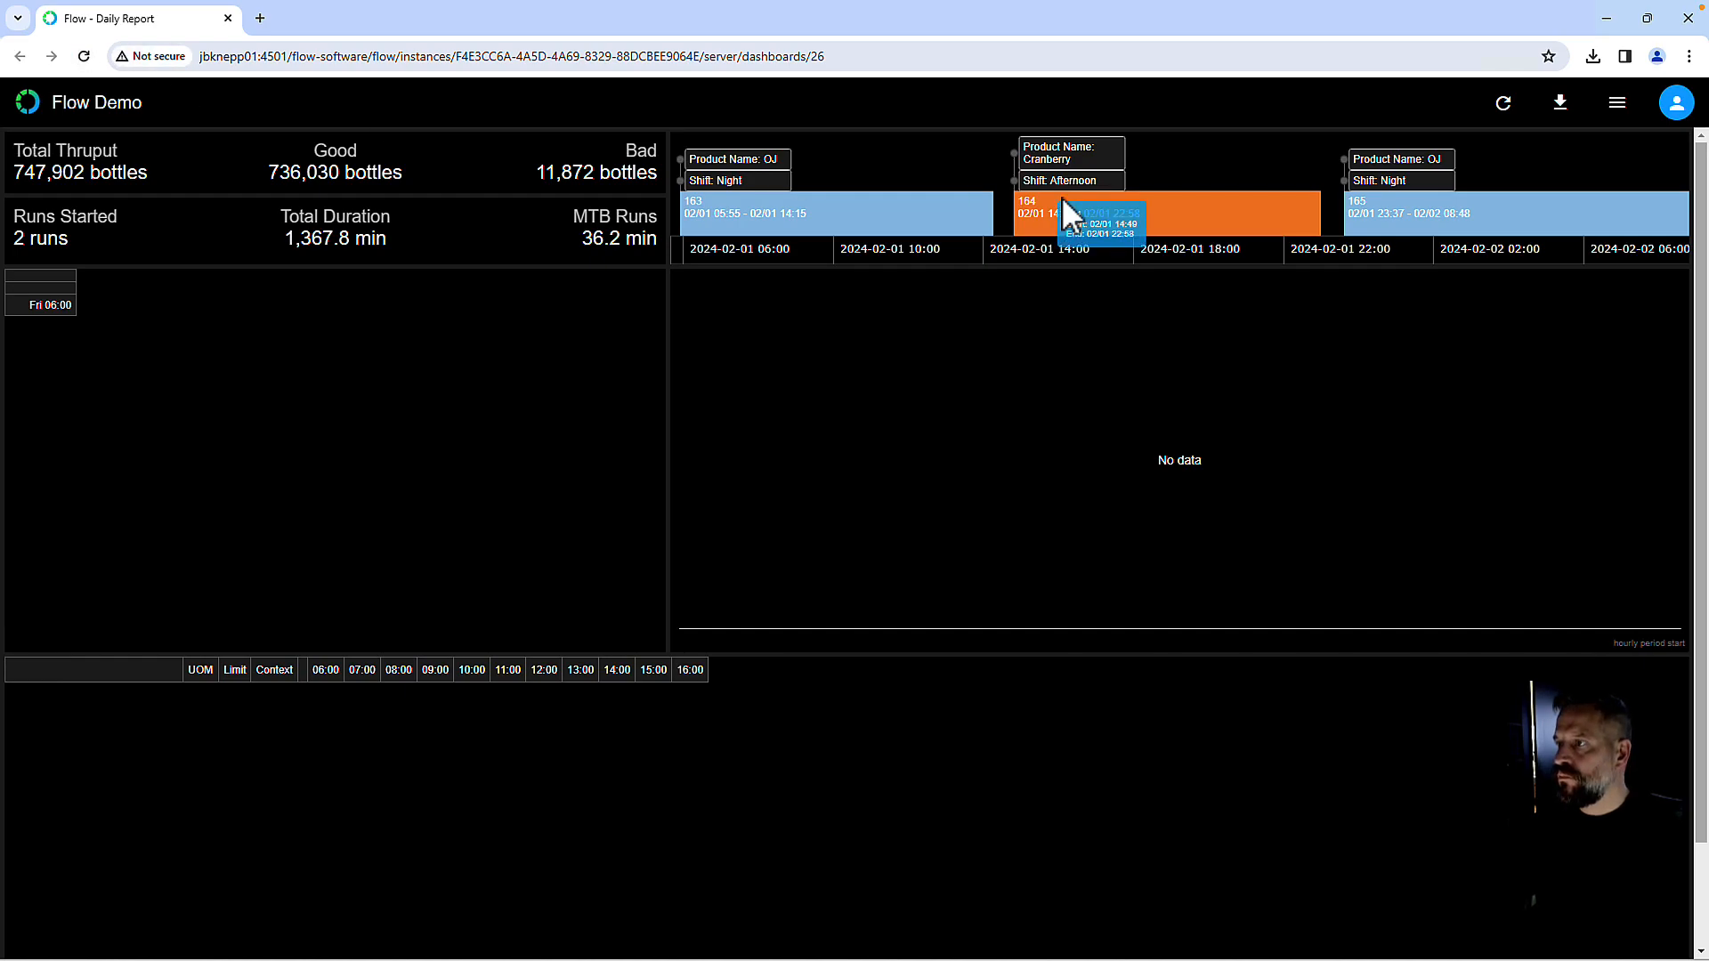
{"action": "left_click", "coordinate": [1054, 941]}
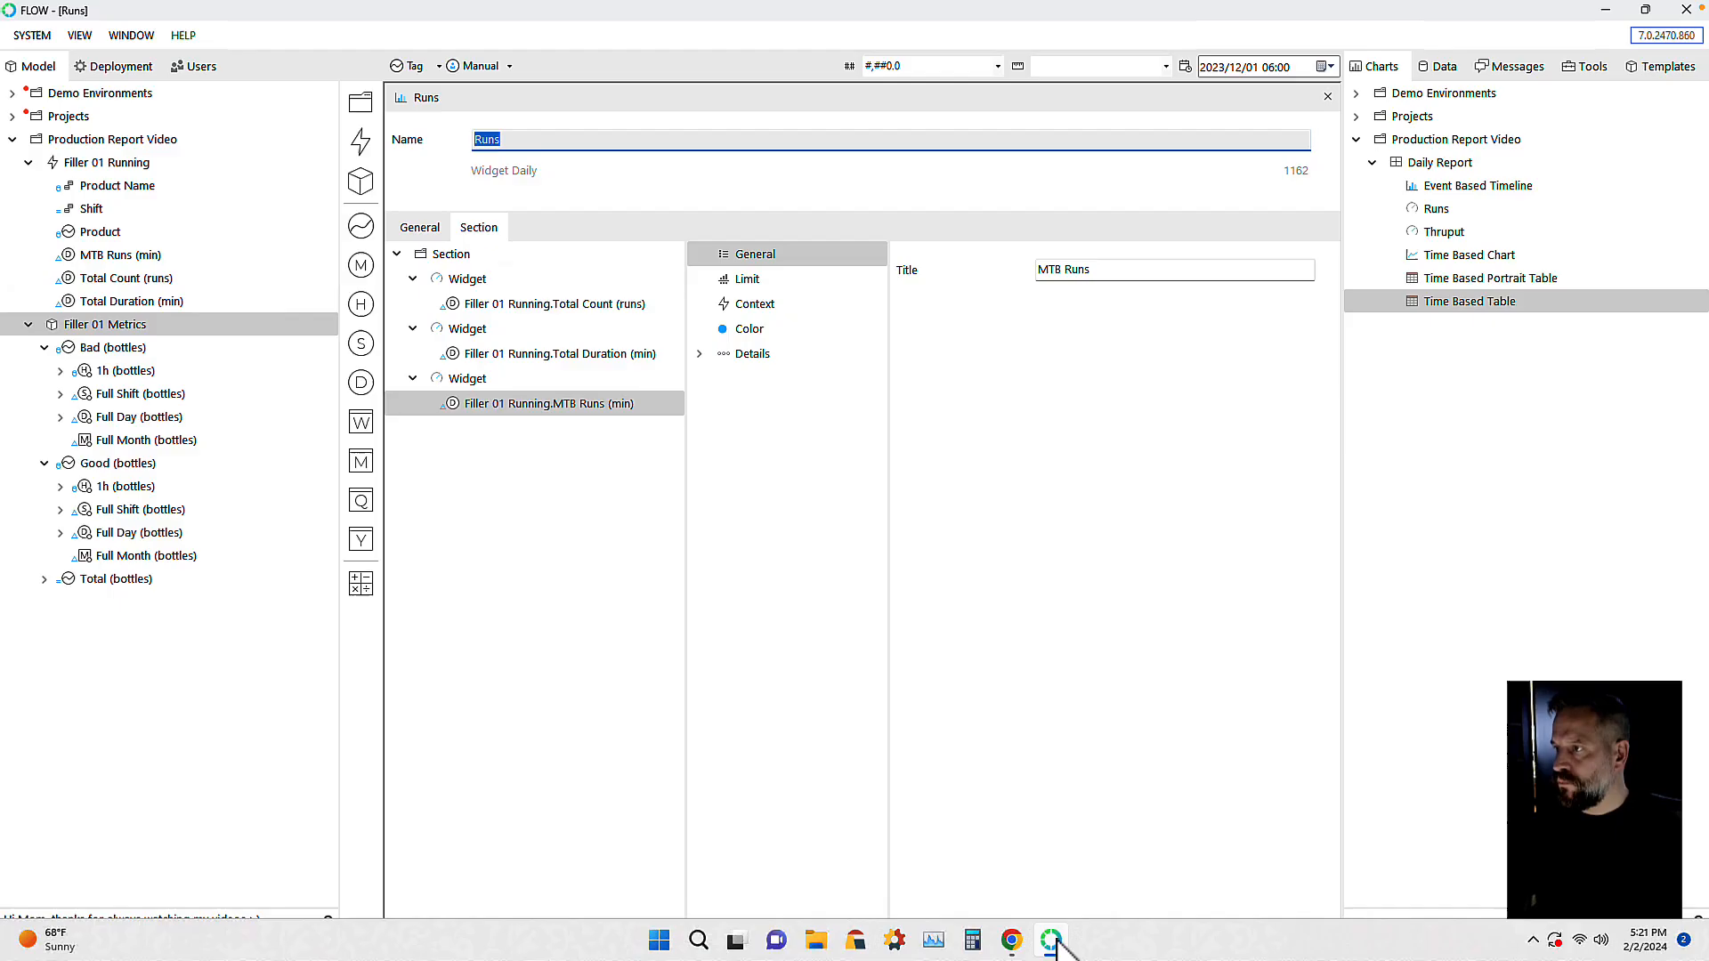
Step: Open the Time Based Chart from the dashboard and set its period to Start of Interval to End of Interval
{"action": "left_click", "coordinate": [1327, 96]}
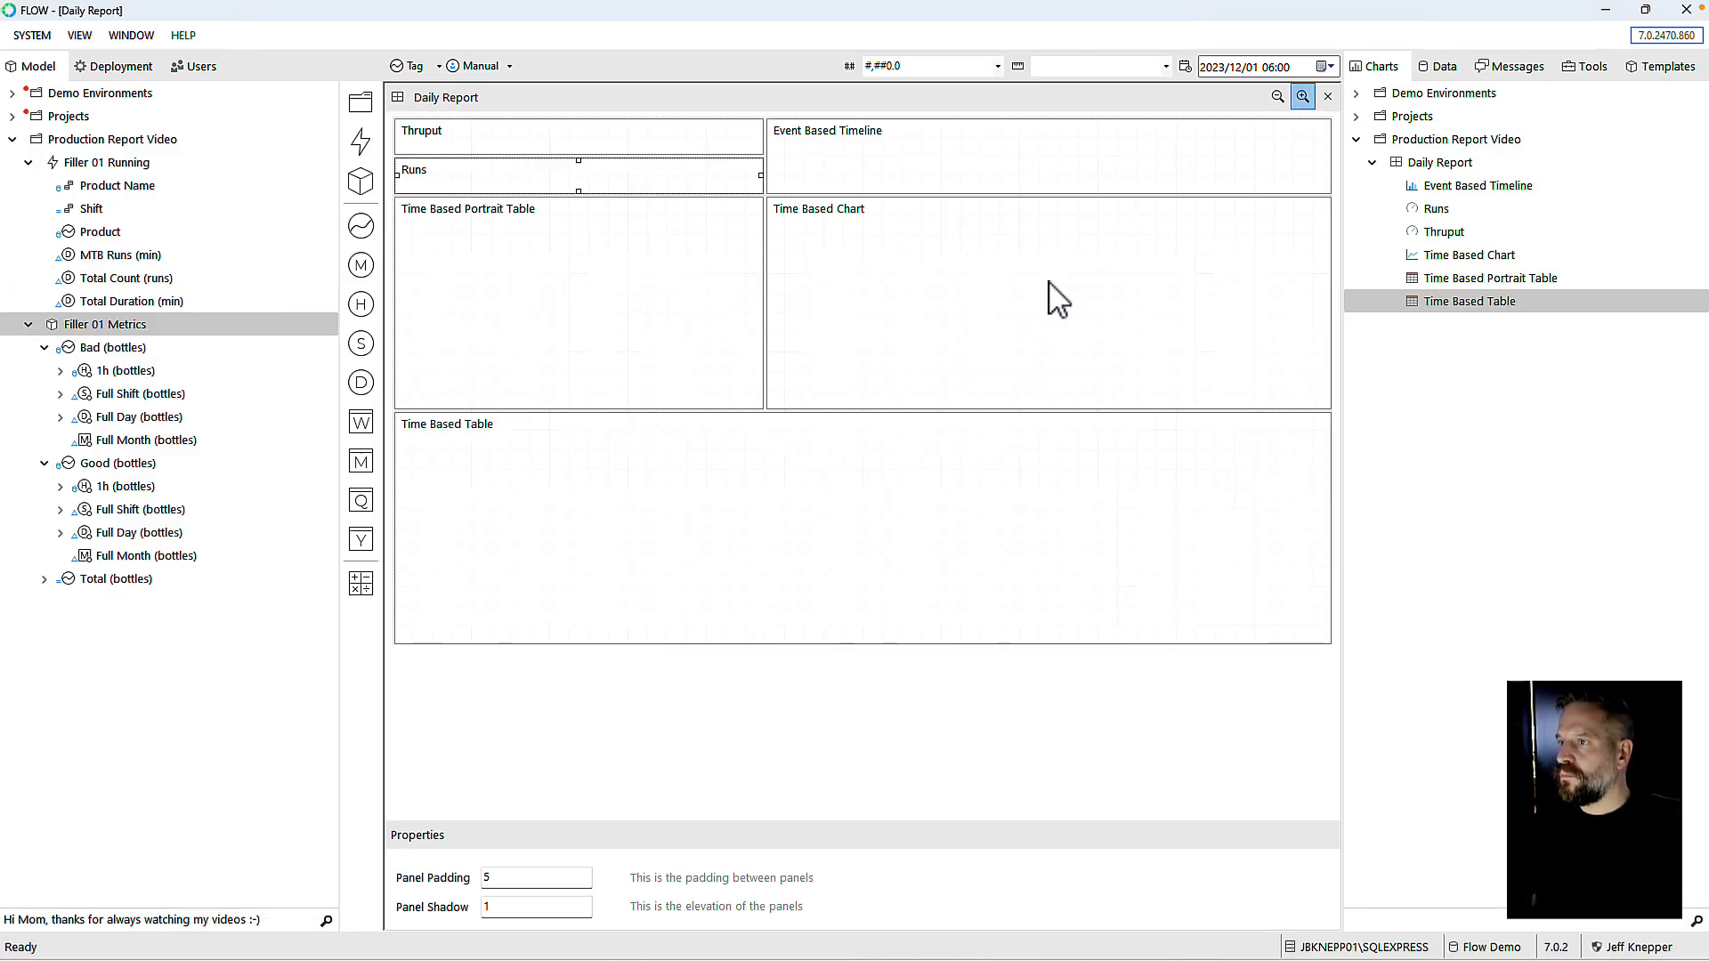
{"action": "double_click", "coordinate": [1038, 305]}
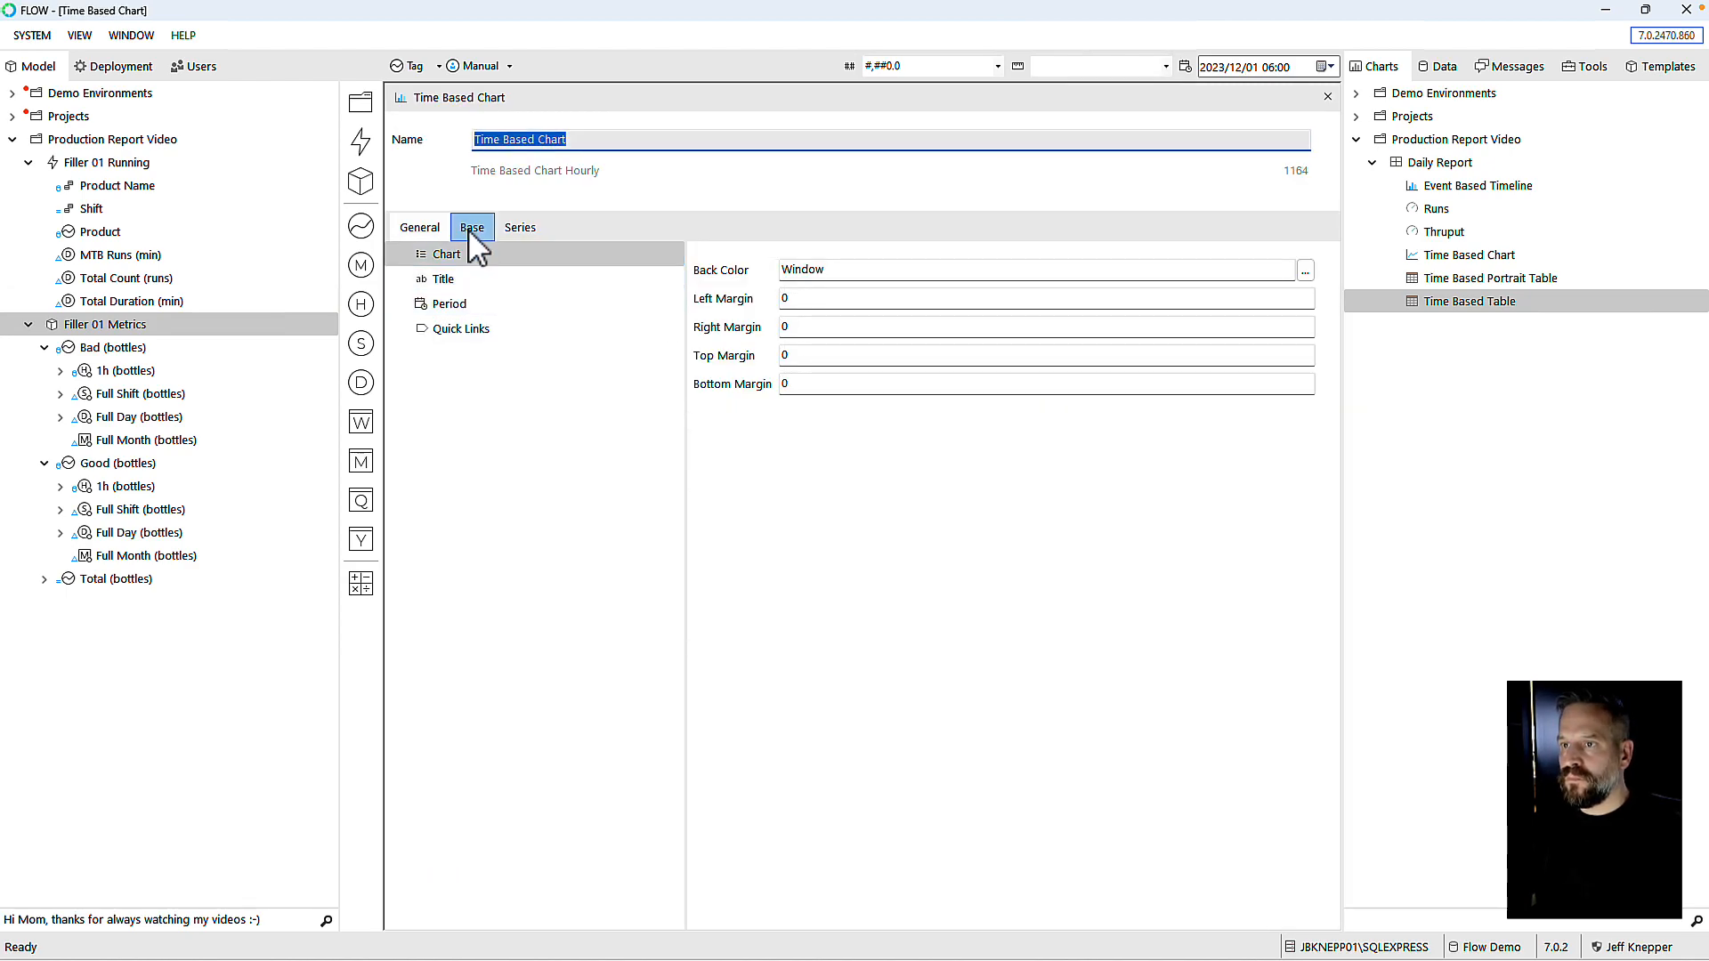
{"action": "left_click", "coordinate": [450, 305]}
{"action": "left_click", "coordinate": [856, 355]}
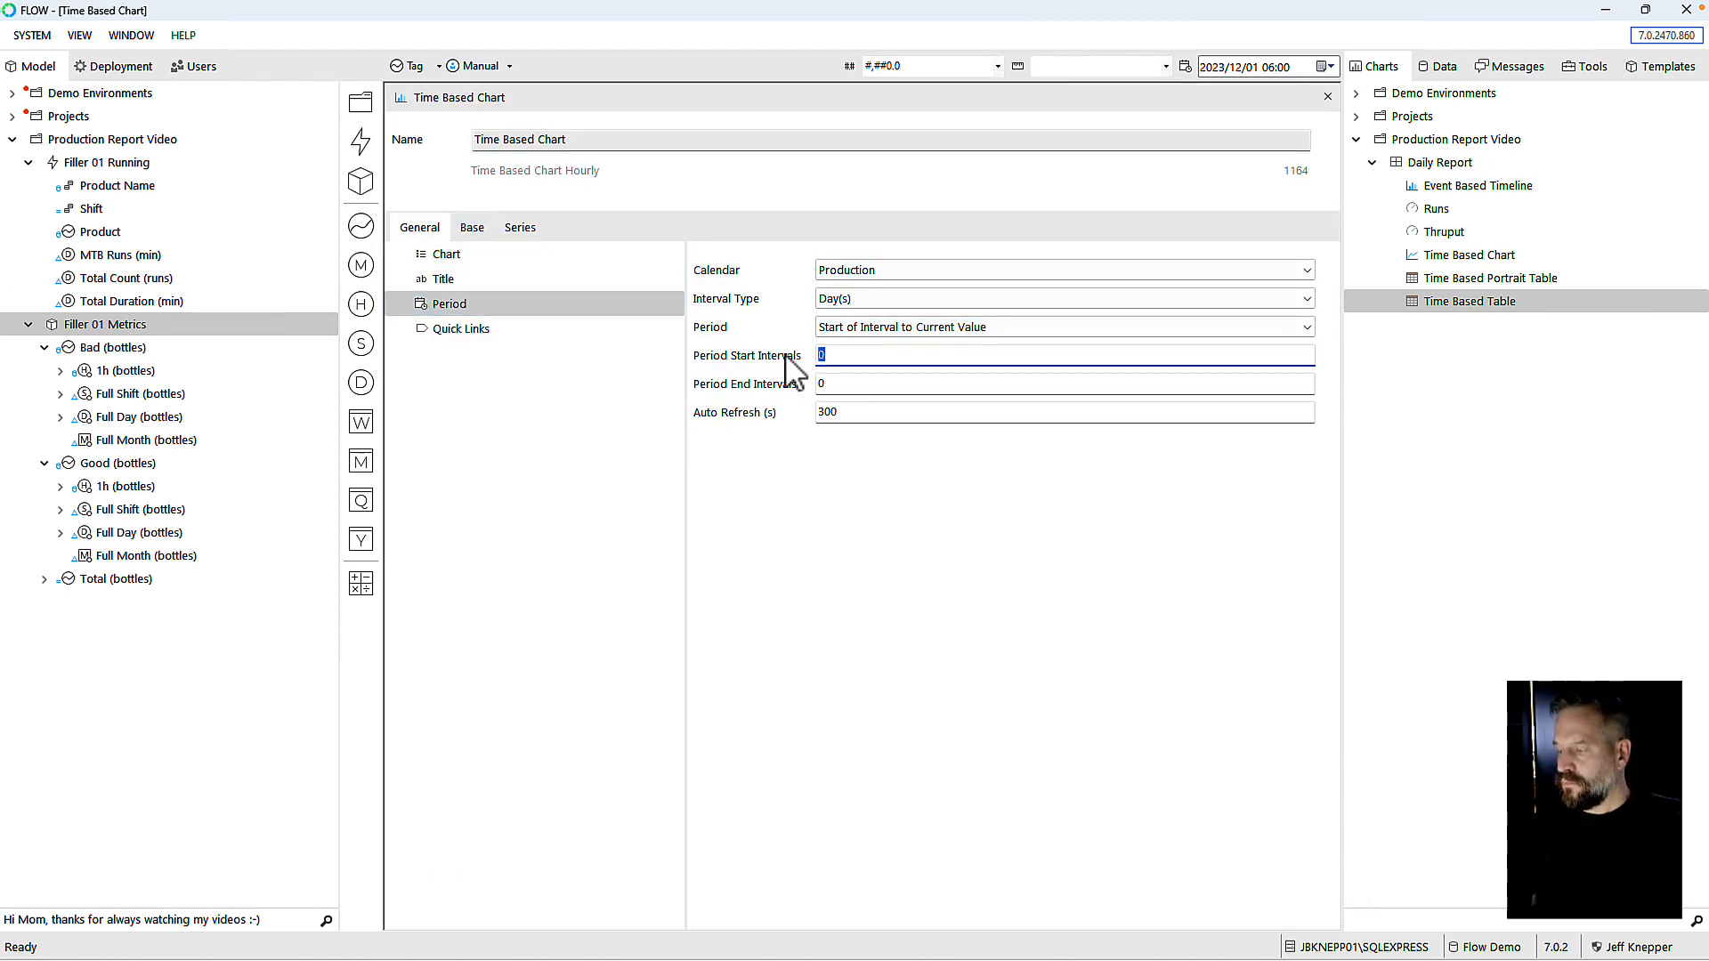
{"action": "key", "text": "Tab"}
{"action": "key", "text": "Tab"}
{"action": "left_click", "coordinate": [905, 327]}
{"action": "left_click", "coordinate": [912, 374]}
{"action": "left_click", "coordinate": [903, 328]}
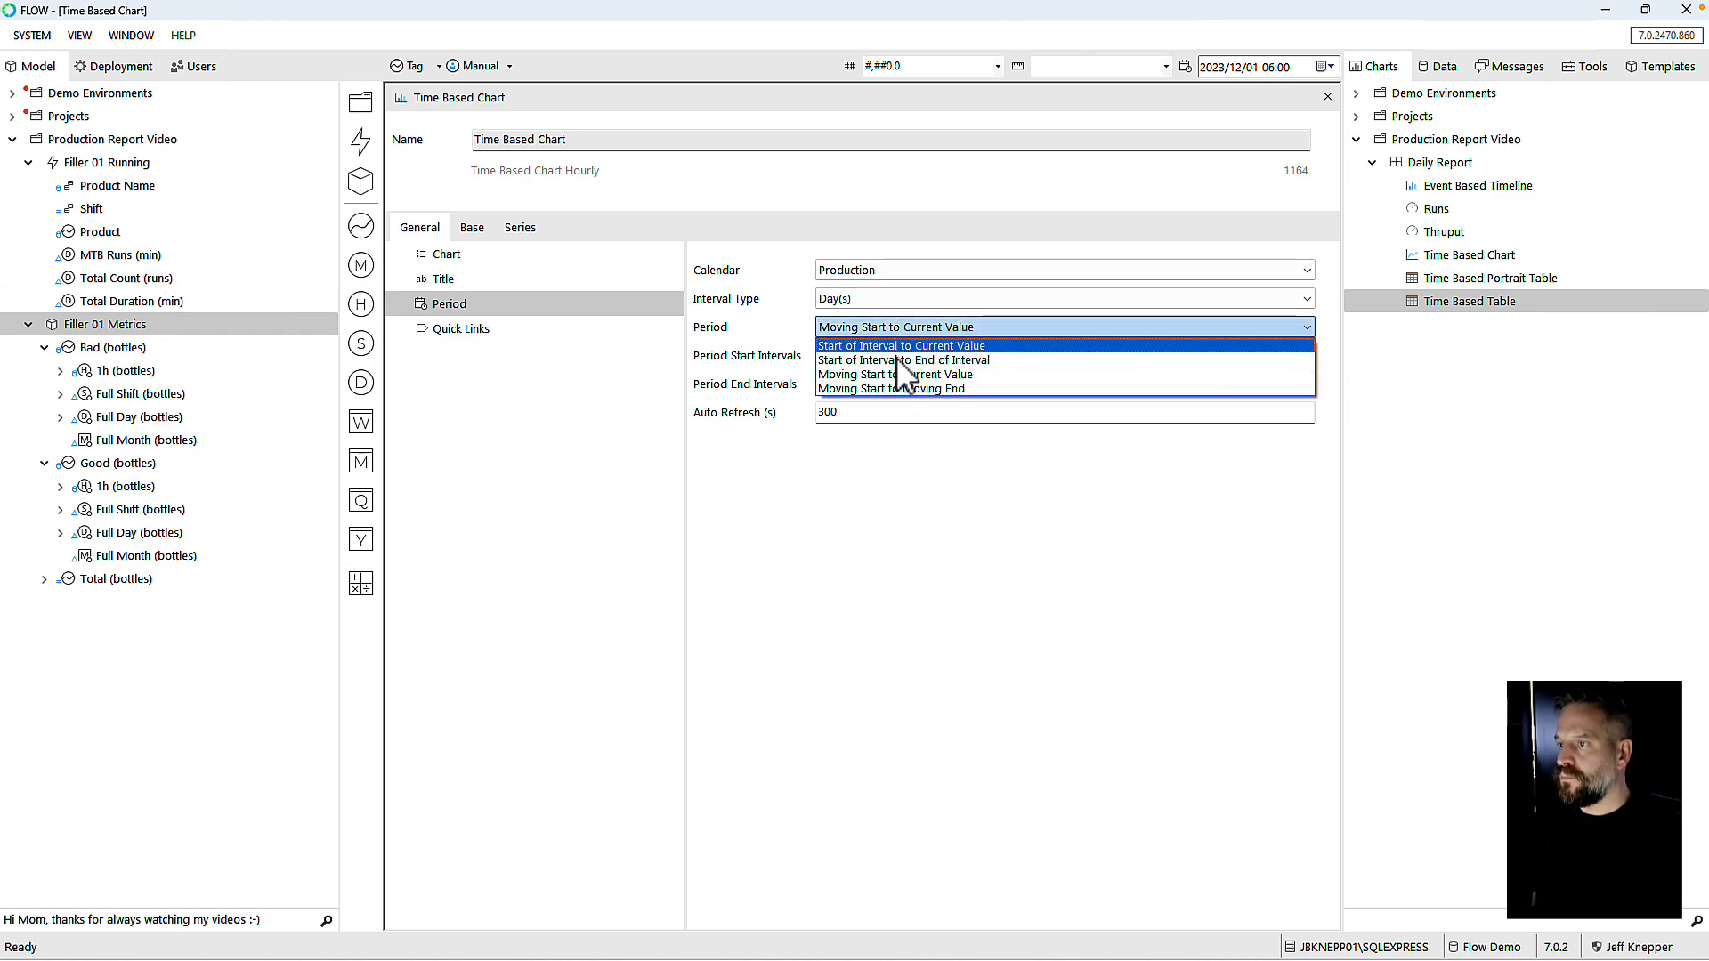
{"action": "left_click", "coordinate": [901, 360]}
Step: Add the Total 1h DTD (bottles) measure to the chart's axis and create a second axis in the stack
{"action": "left_click", "coordinate": [489, 232]}
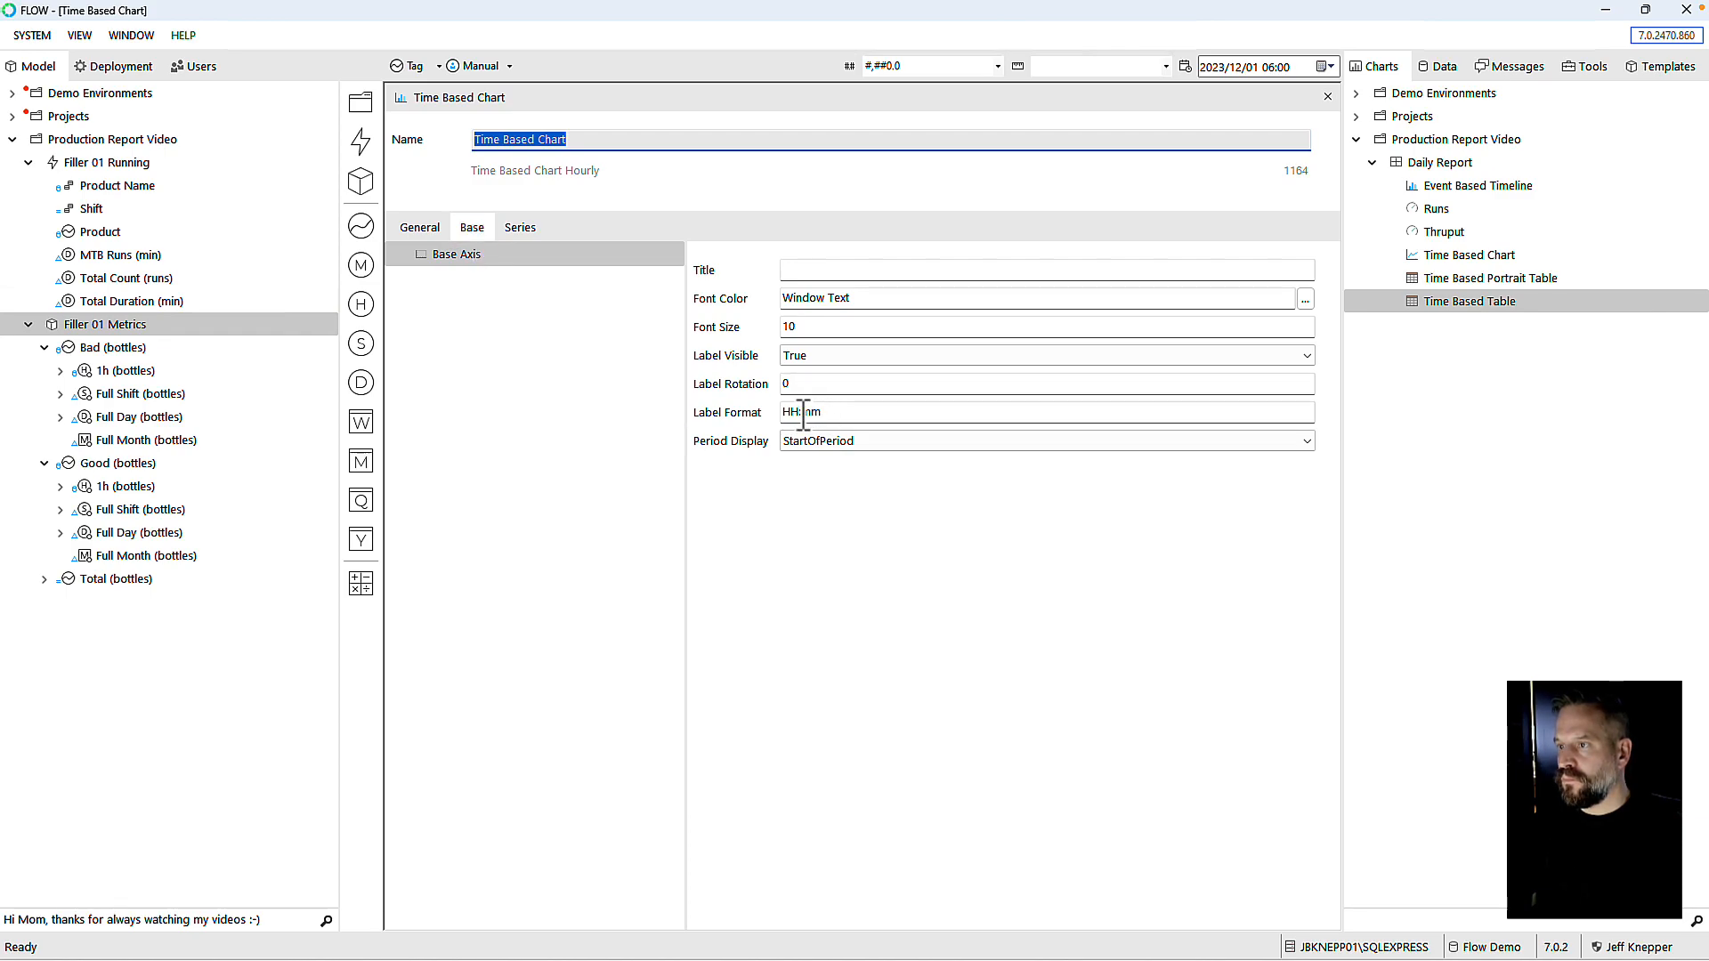
{"action": "left_click", "coordinate": [523, 232]}
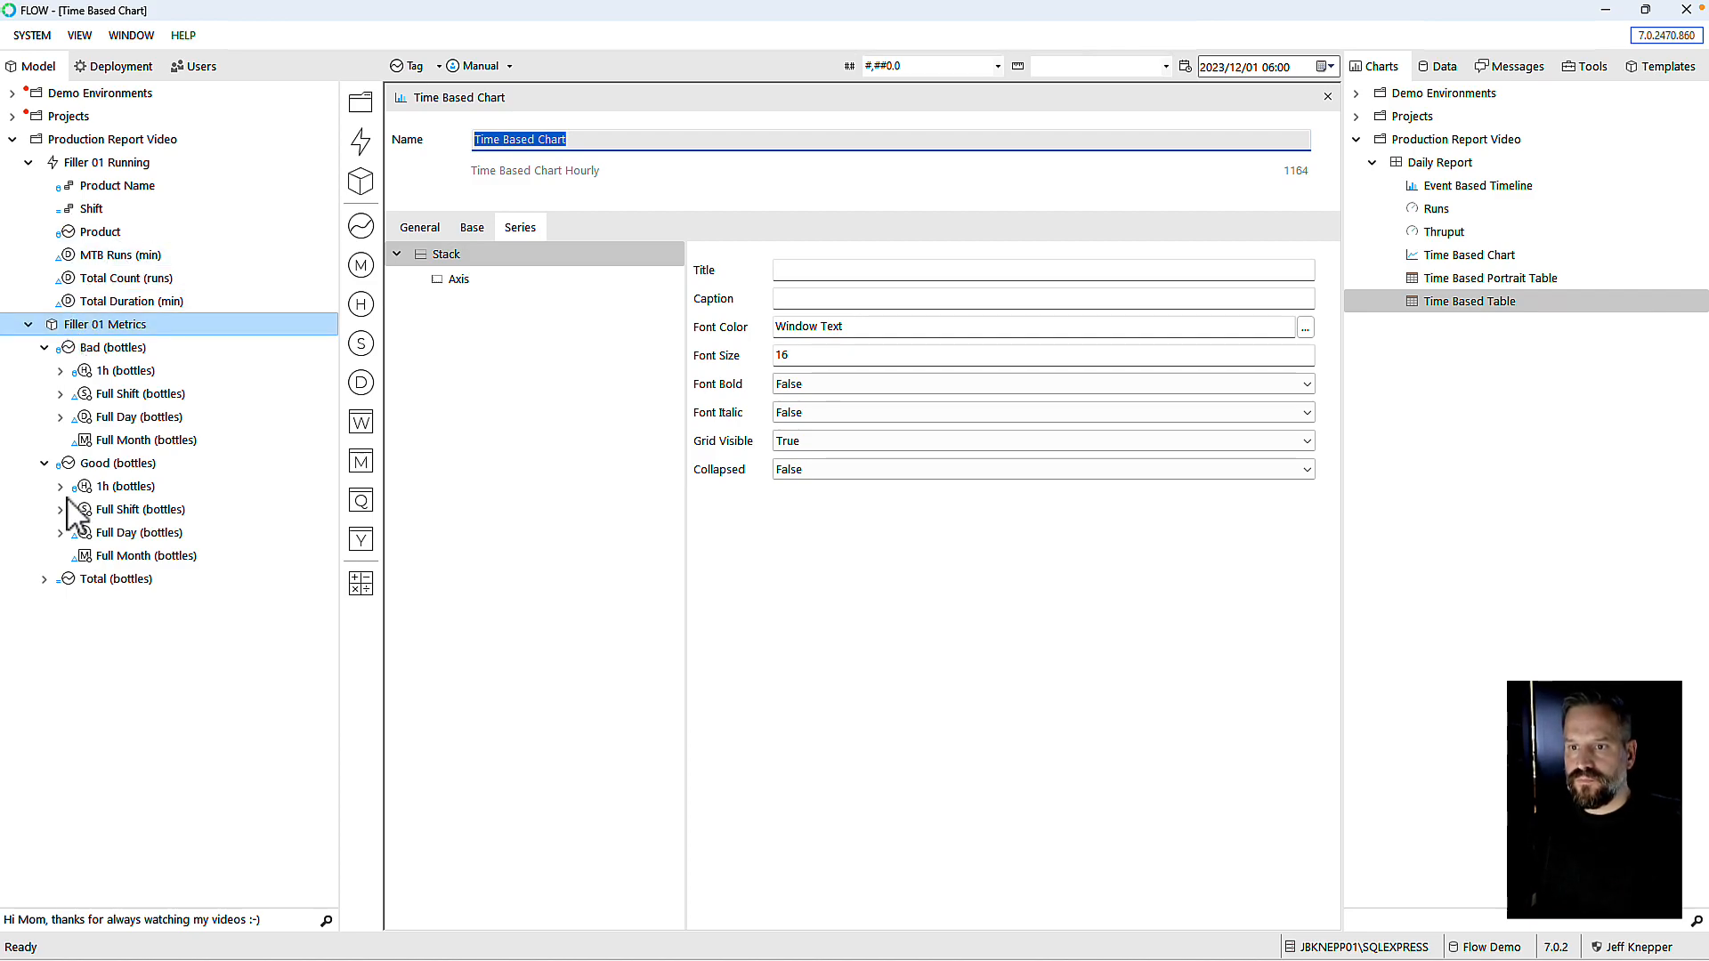
{"action": "left_click", "coordinate": [44, 579]}
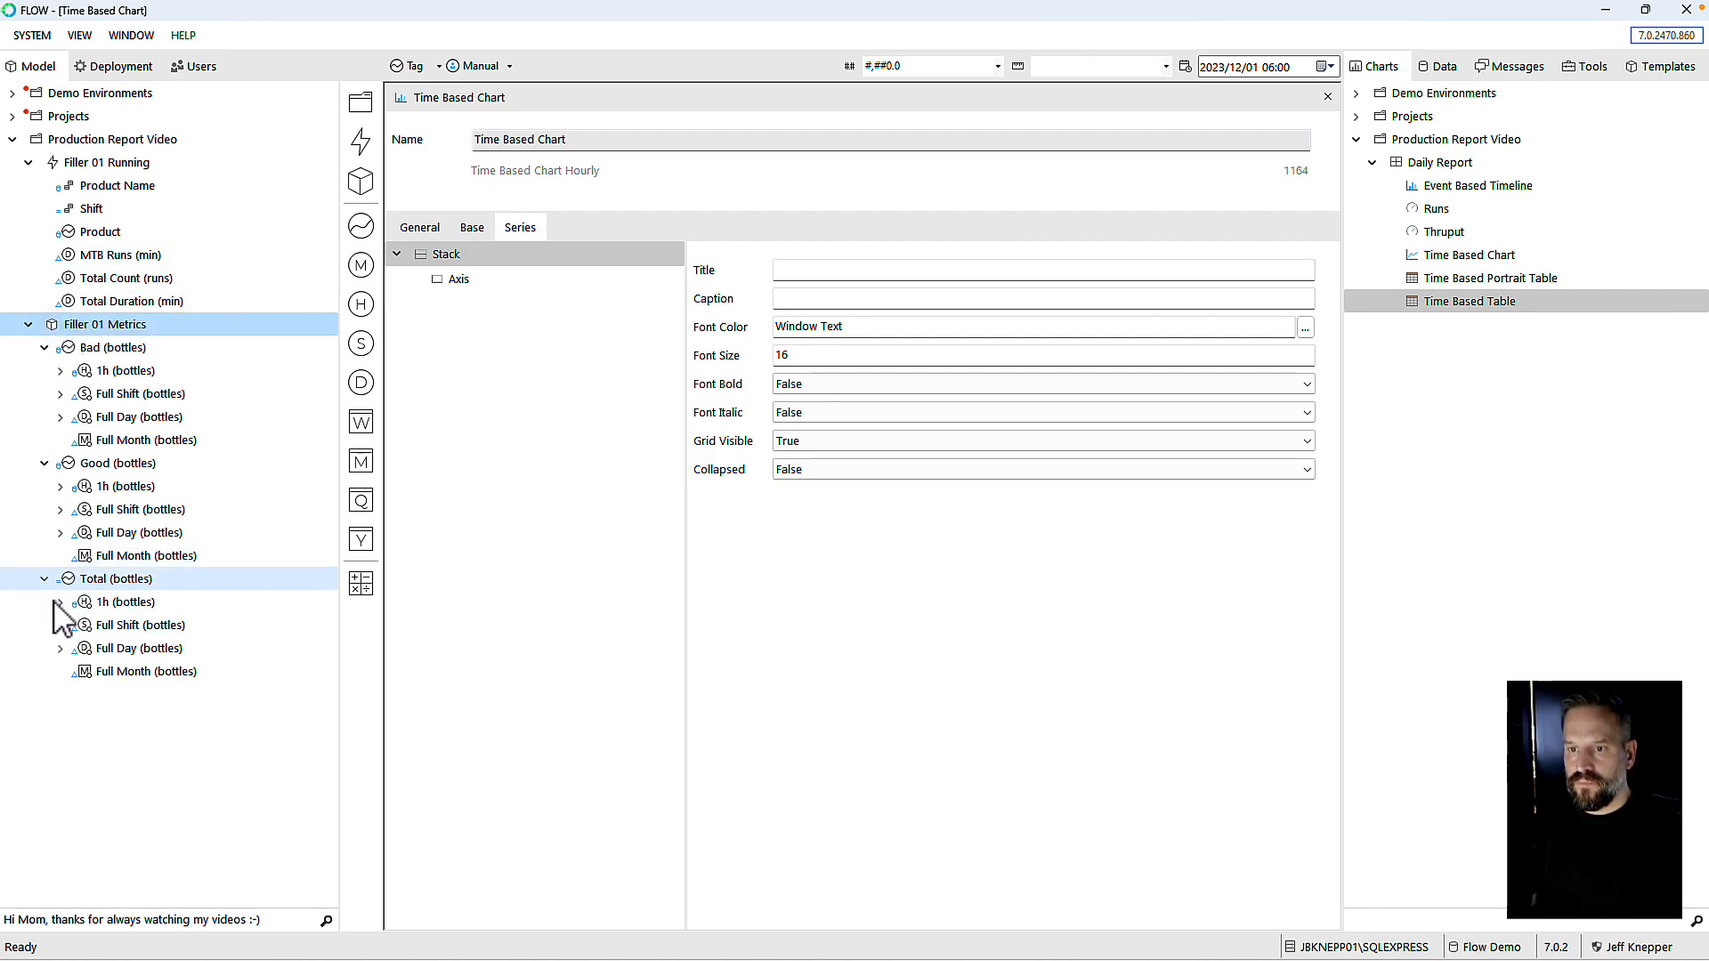
{"action": "left_click", "coordinate": [59, 602]}
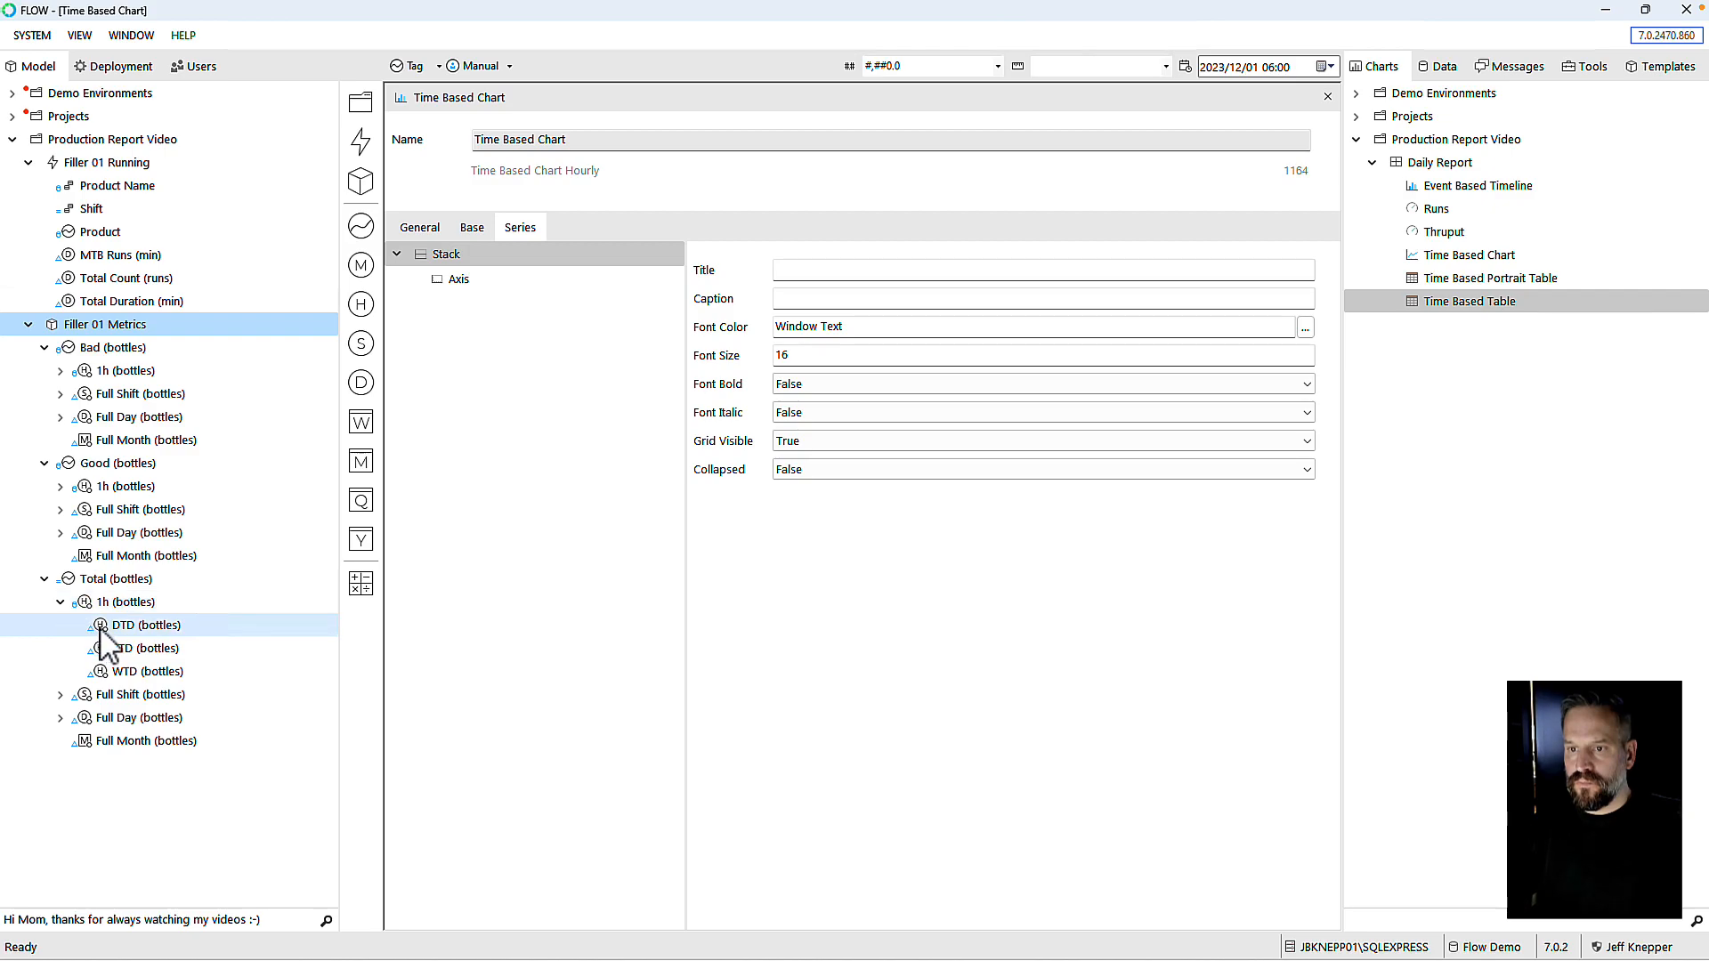
{"action": "left_click_drag", "start_coordinate": [111, 625], "coordinate": [446, 281]}
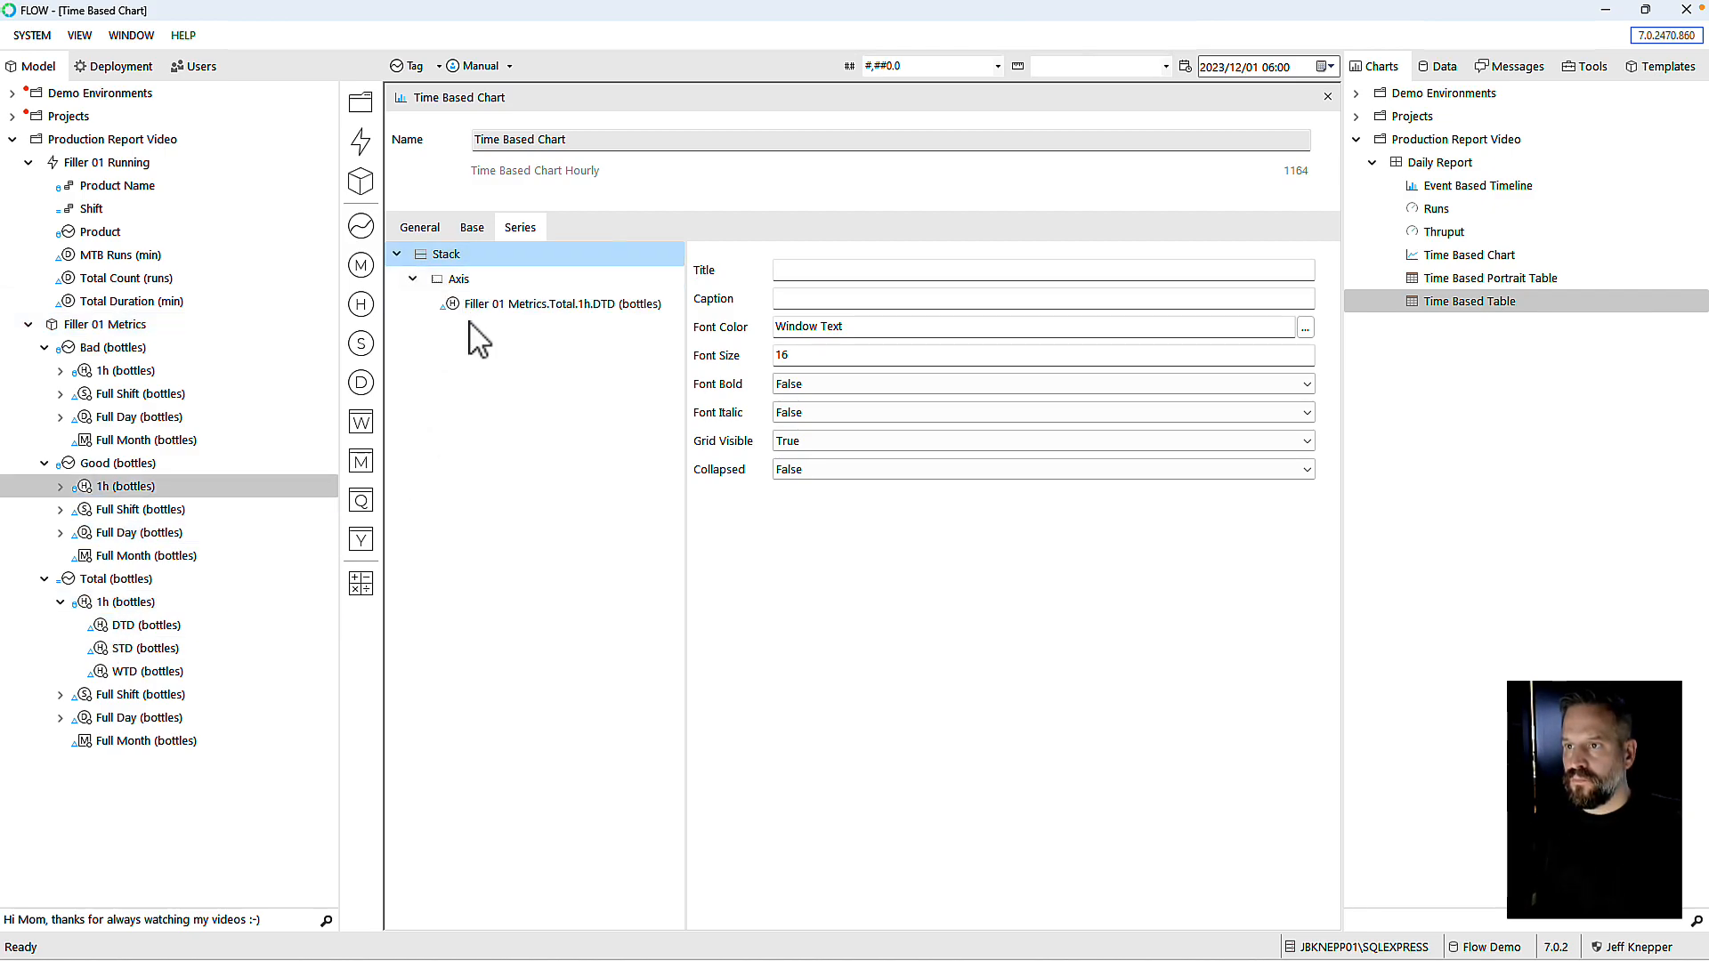
{"action": "right_click", "coordinate": [452, 258]}
{"action": "mouse_move", "coordinate": [472, 268]}
{"action": "left_click", "coordinate": [590, 277]}
Step: Change the Total 1h DTD series to an Area type with an opacity of 0.8
{"action": "left_click", "coordinate": [530, 305]}
{"action": "left_click", "coordinate": [1059, 298]}
{"action": "left_click", "coordinate": [1055, 346]}
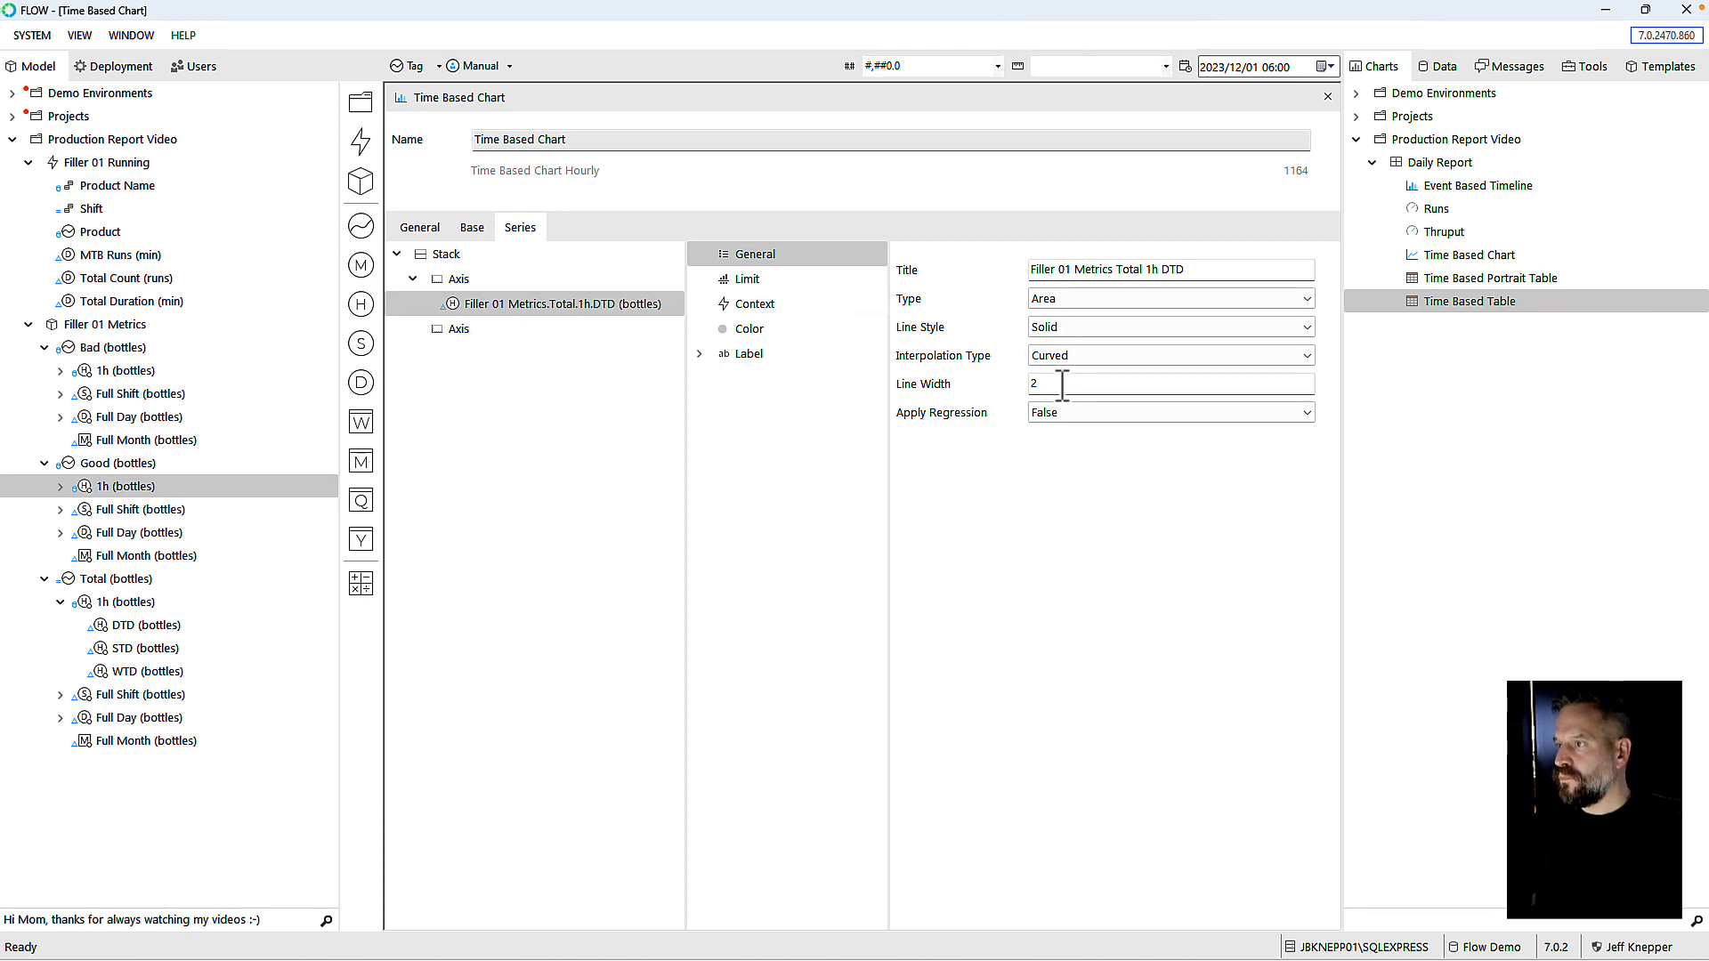
{"action": "left_click", "coordinate": [801, 331]}
{"action": "left_click", "coordinate": [1016, 301]}
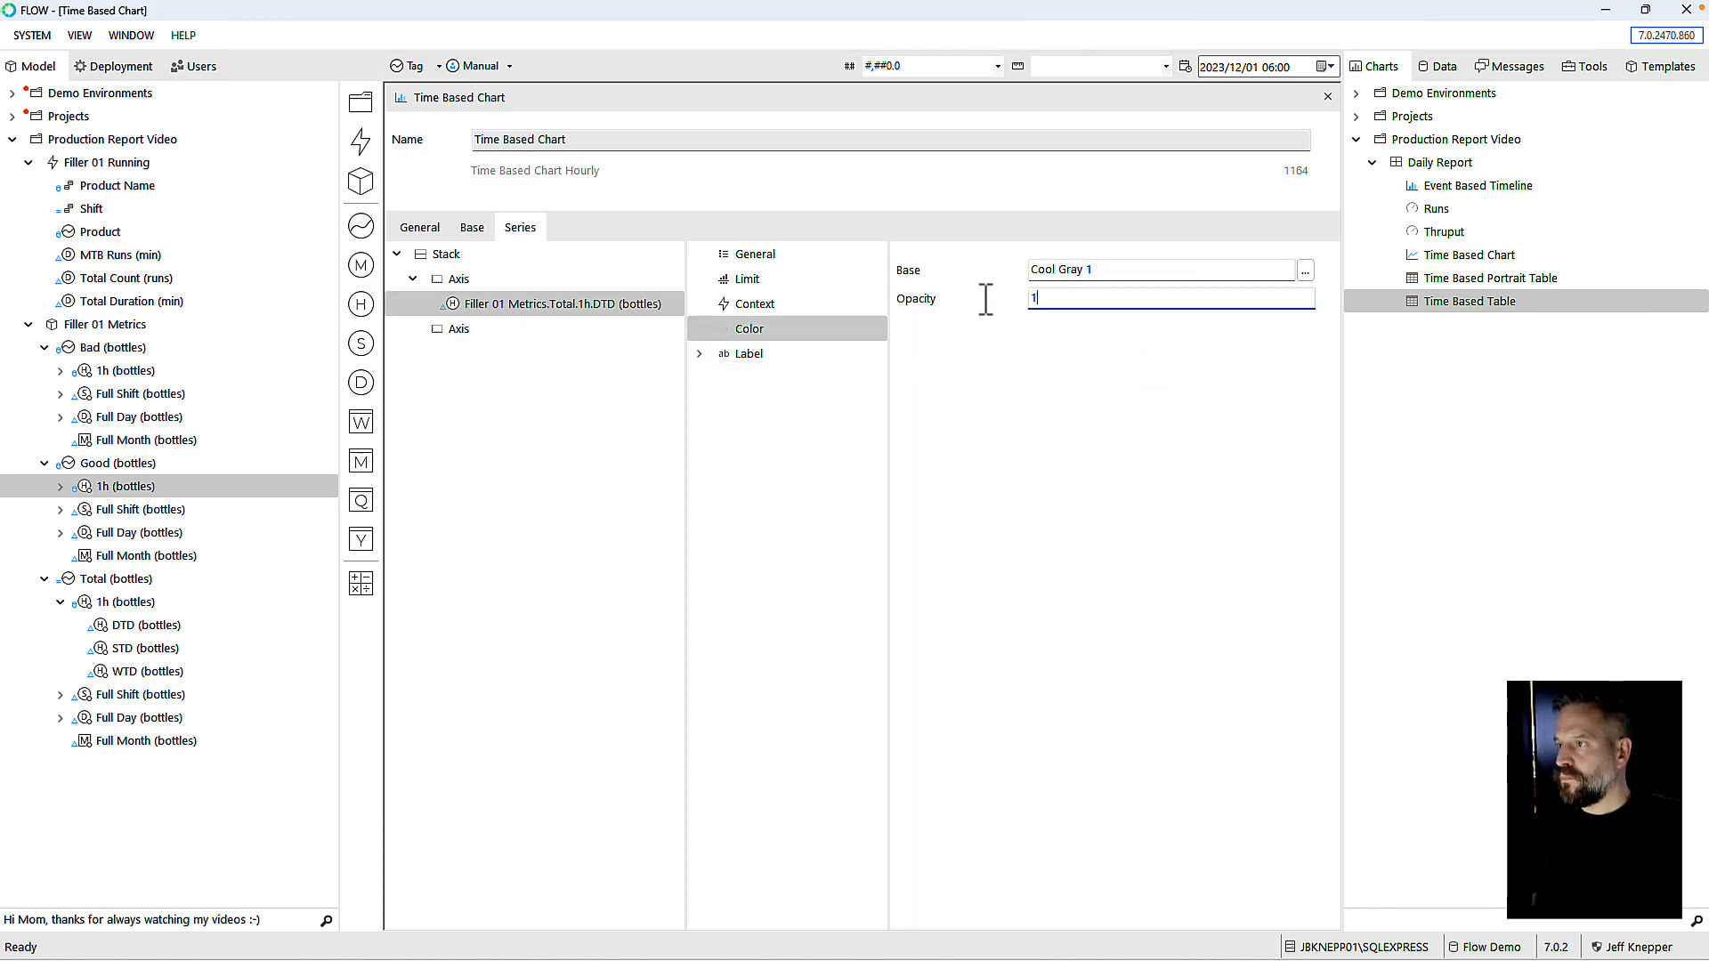
{"action": "key", "text": "BackSpace"}
{"action": "type", "text": "0.8"}
{"action": "key", "text": "Tab"}
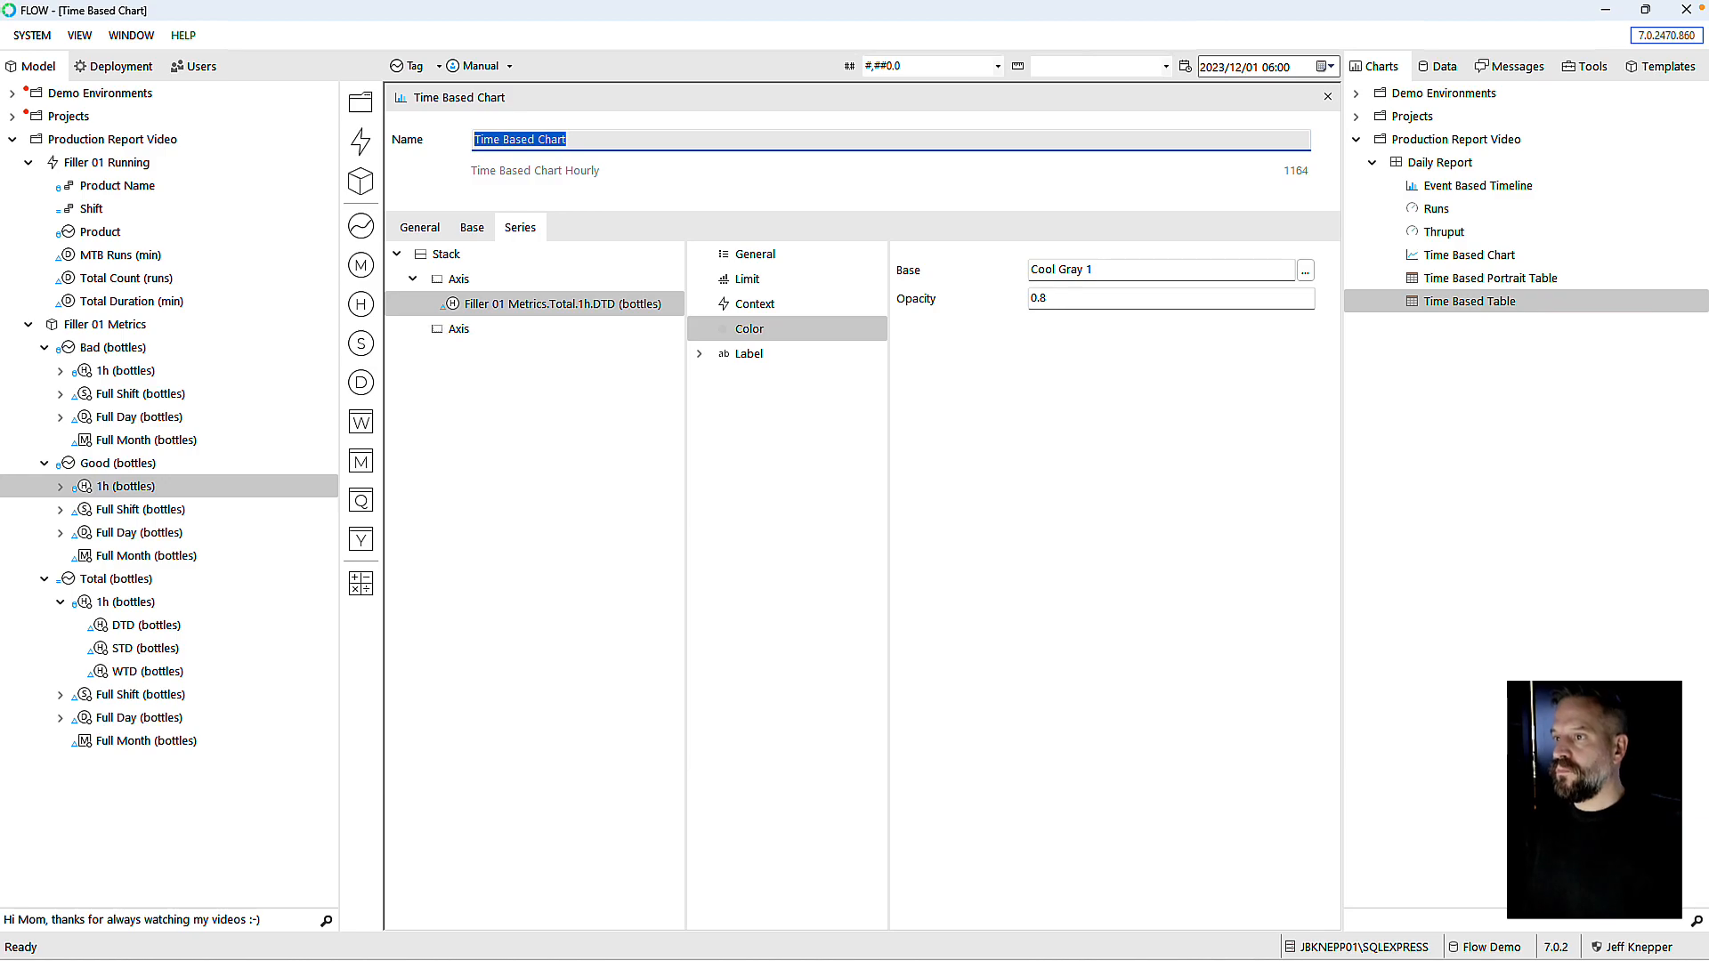
Step: Label only the last value of the Total 1h DTD series, with a font size of 12
{"action": "left_click", "coordinate": [754, 356]}
{"action": "left_click", "coordinate": [1052, 281]}
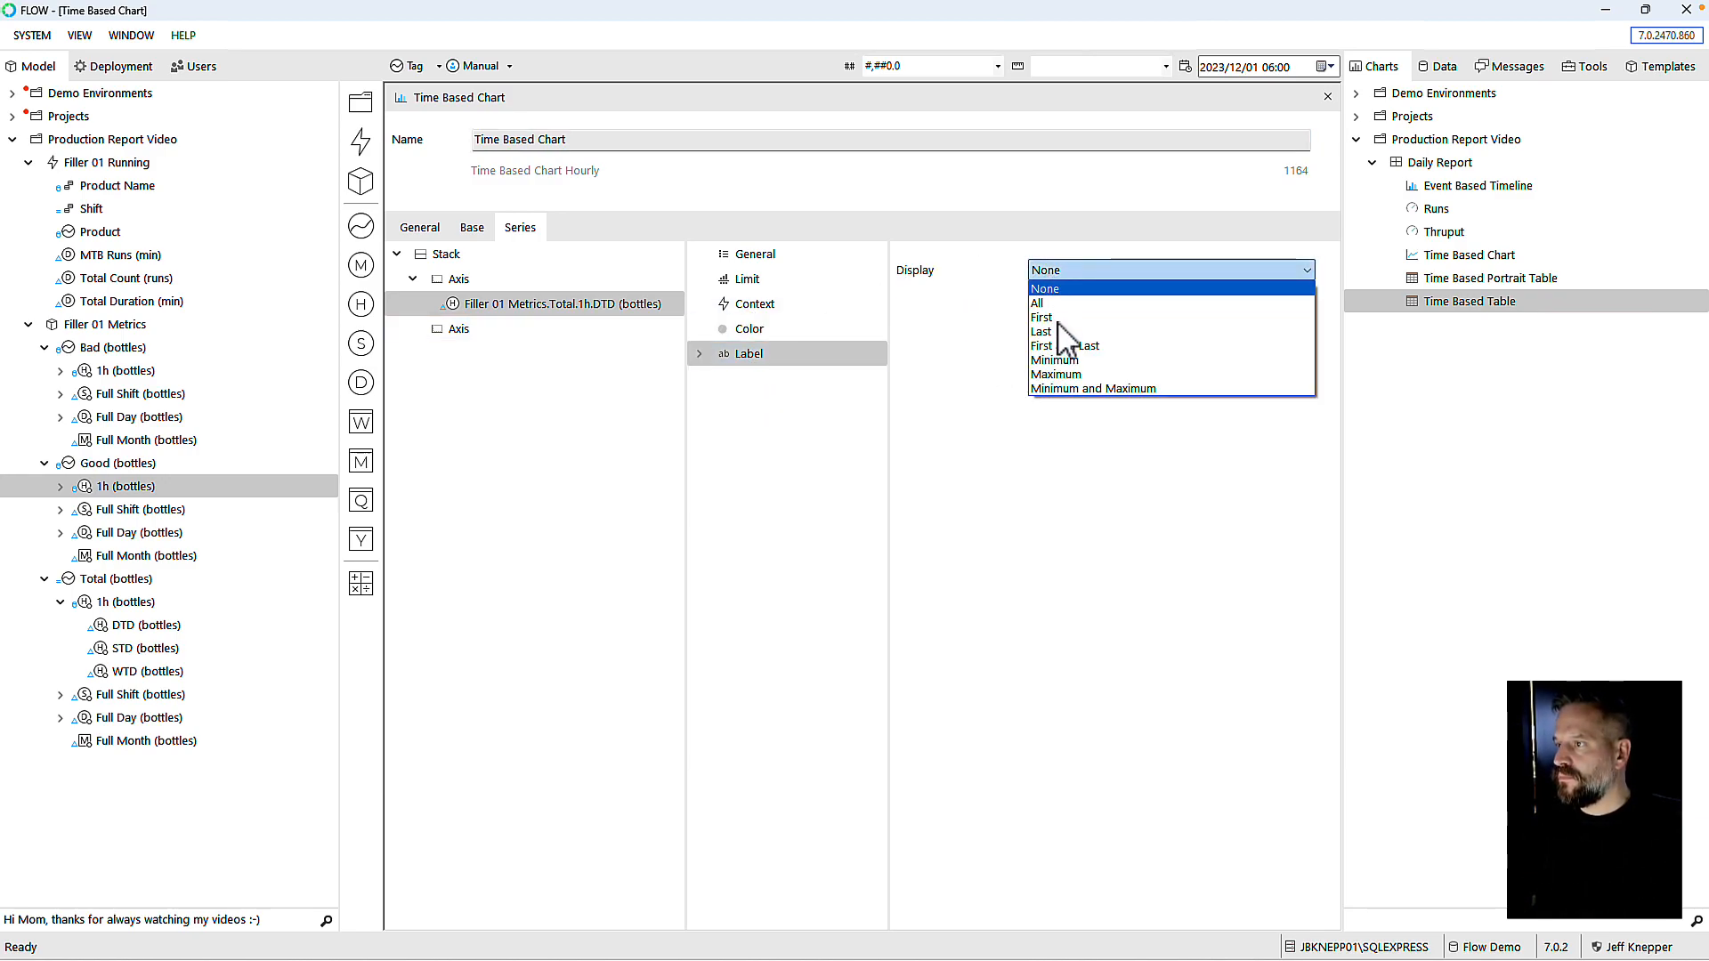
{"action": "left_click", "coordinate": [1046, 332]}
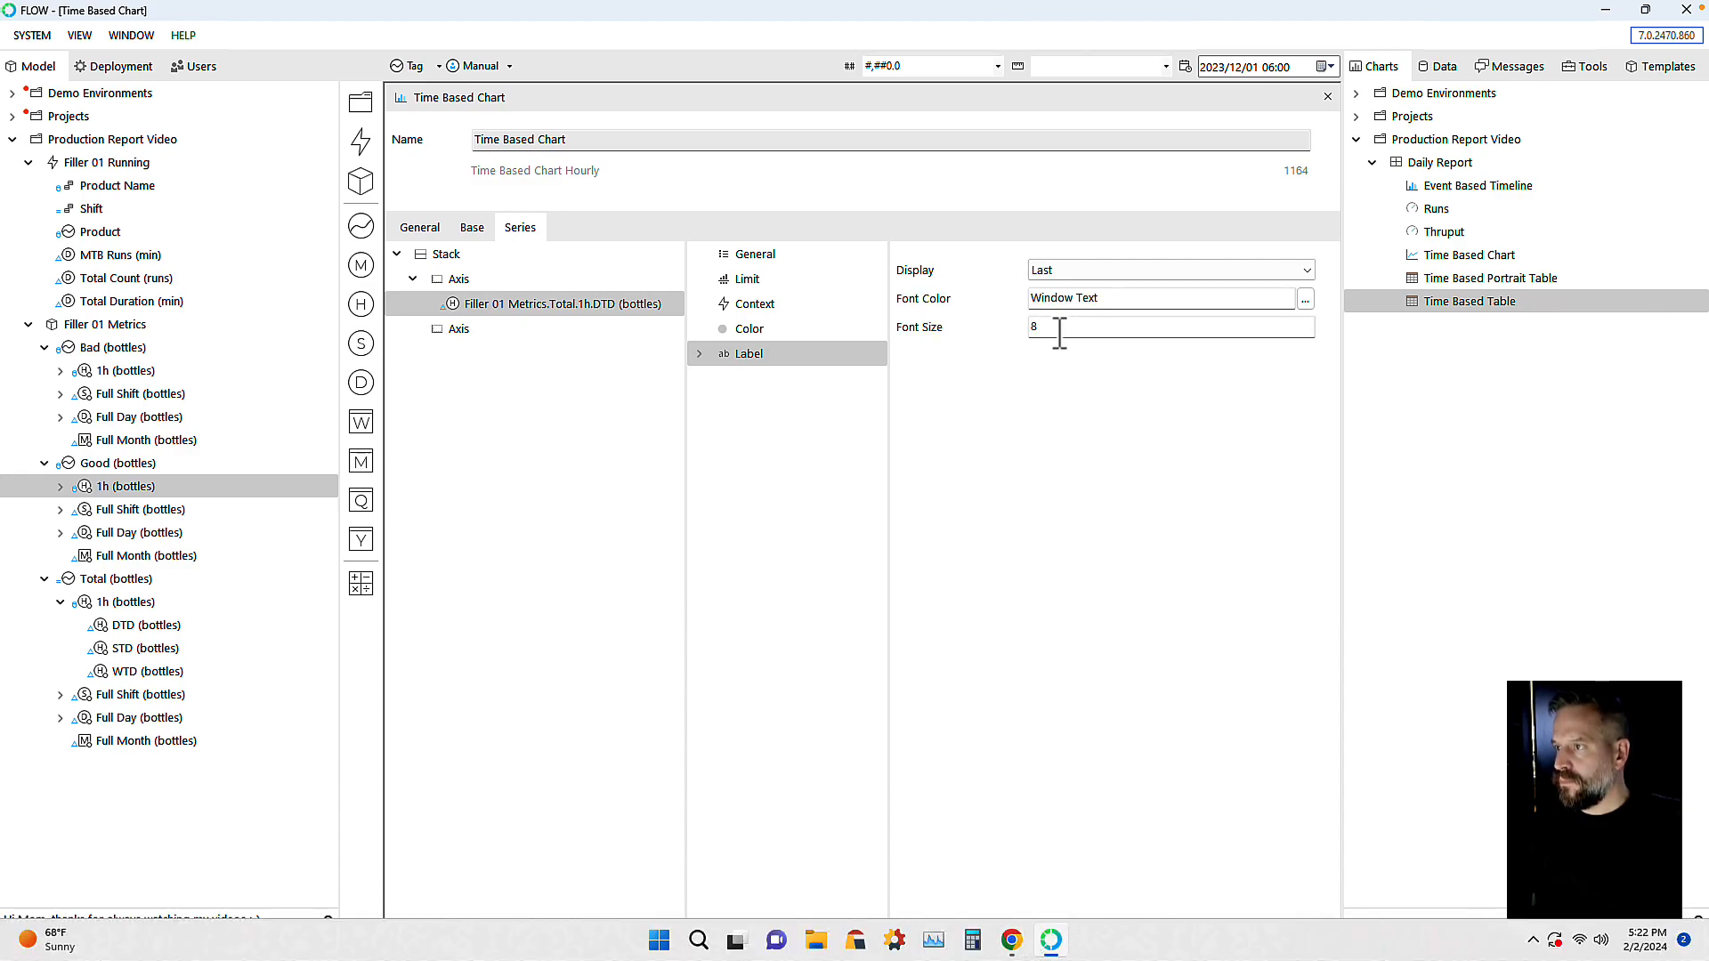
{"action": "left_click_drag", "start_coordinate": [1056, 332], "coordinate": [995, 332]}
{"action": "type", "text": "12"}
{"action": "key", "text": "Tab"}
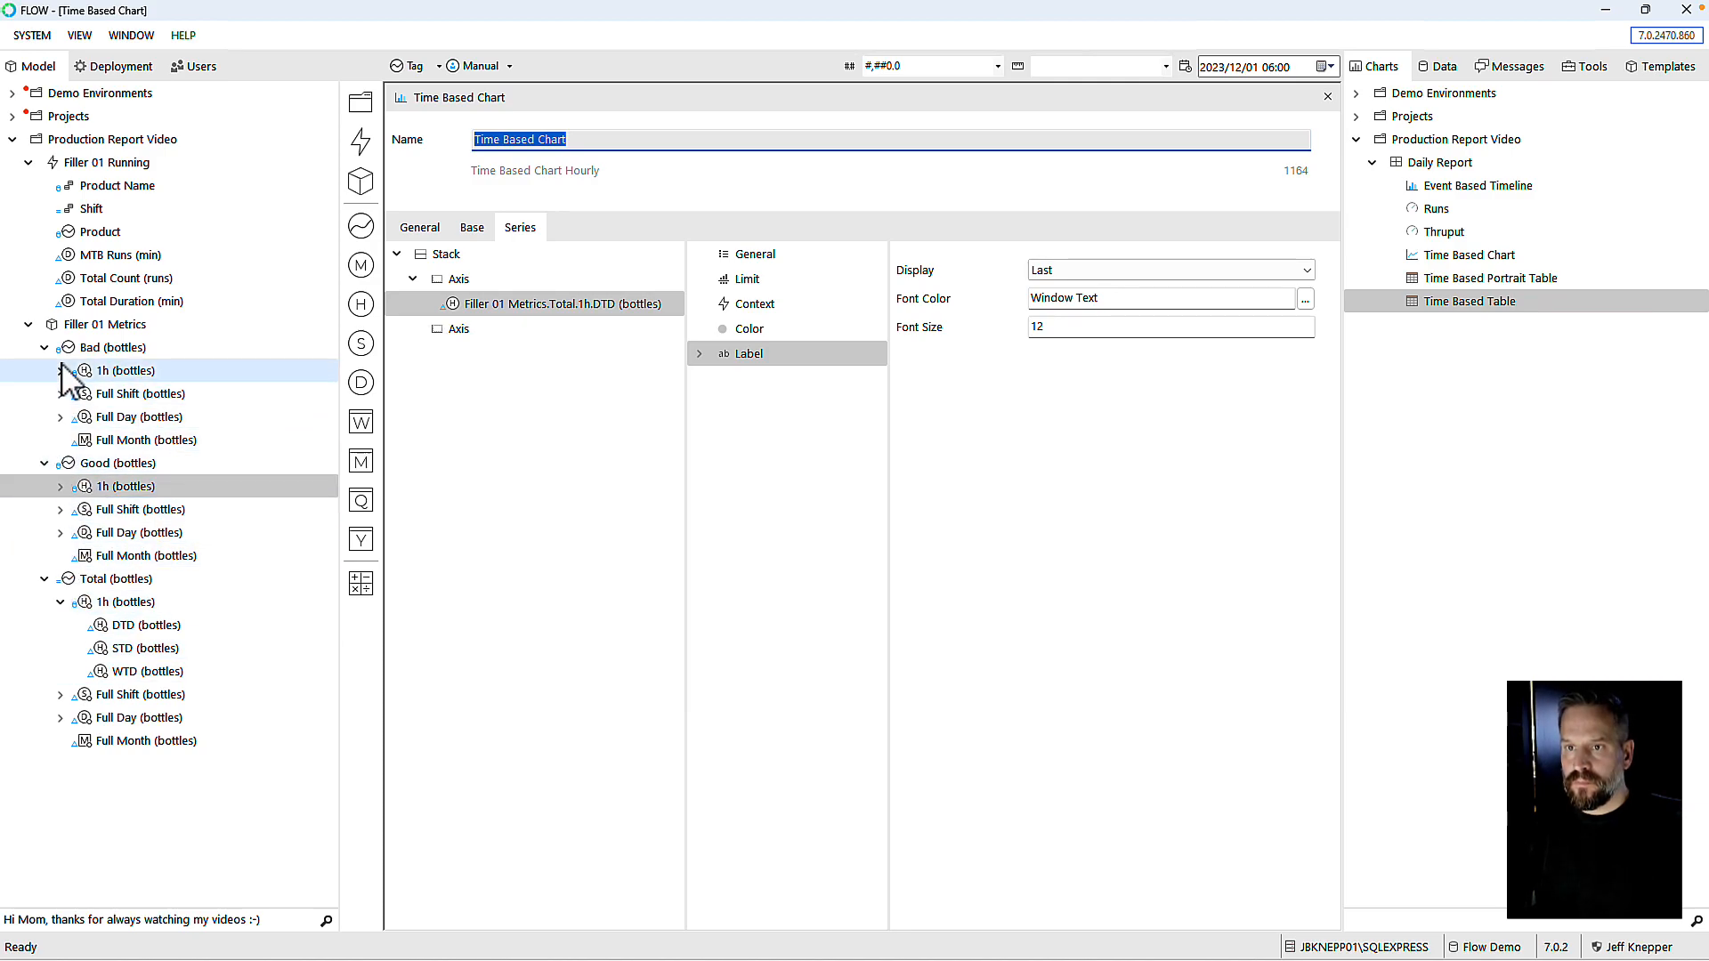
Step: Add the Bad 1h (bottles) measure to the second axis and title it "Rejects"
{"action": "left_click_drag", "start_coordinate": [87, 378], "coordinate": [461, 340]}
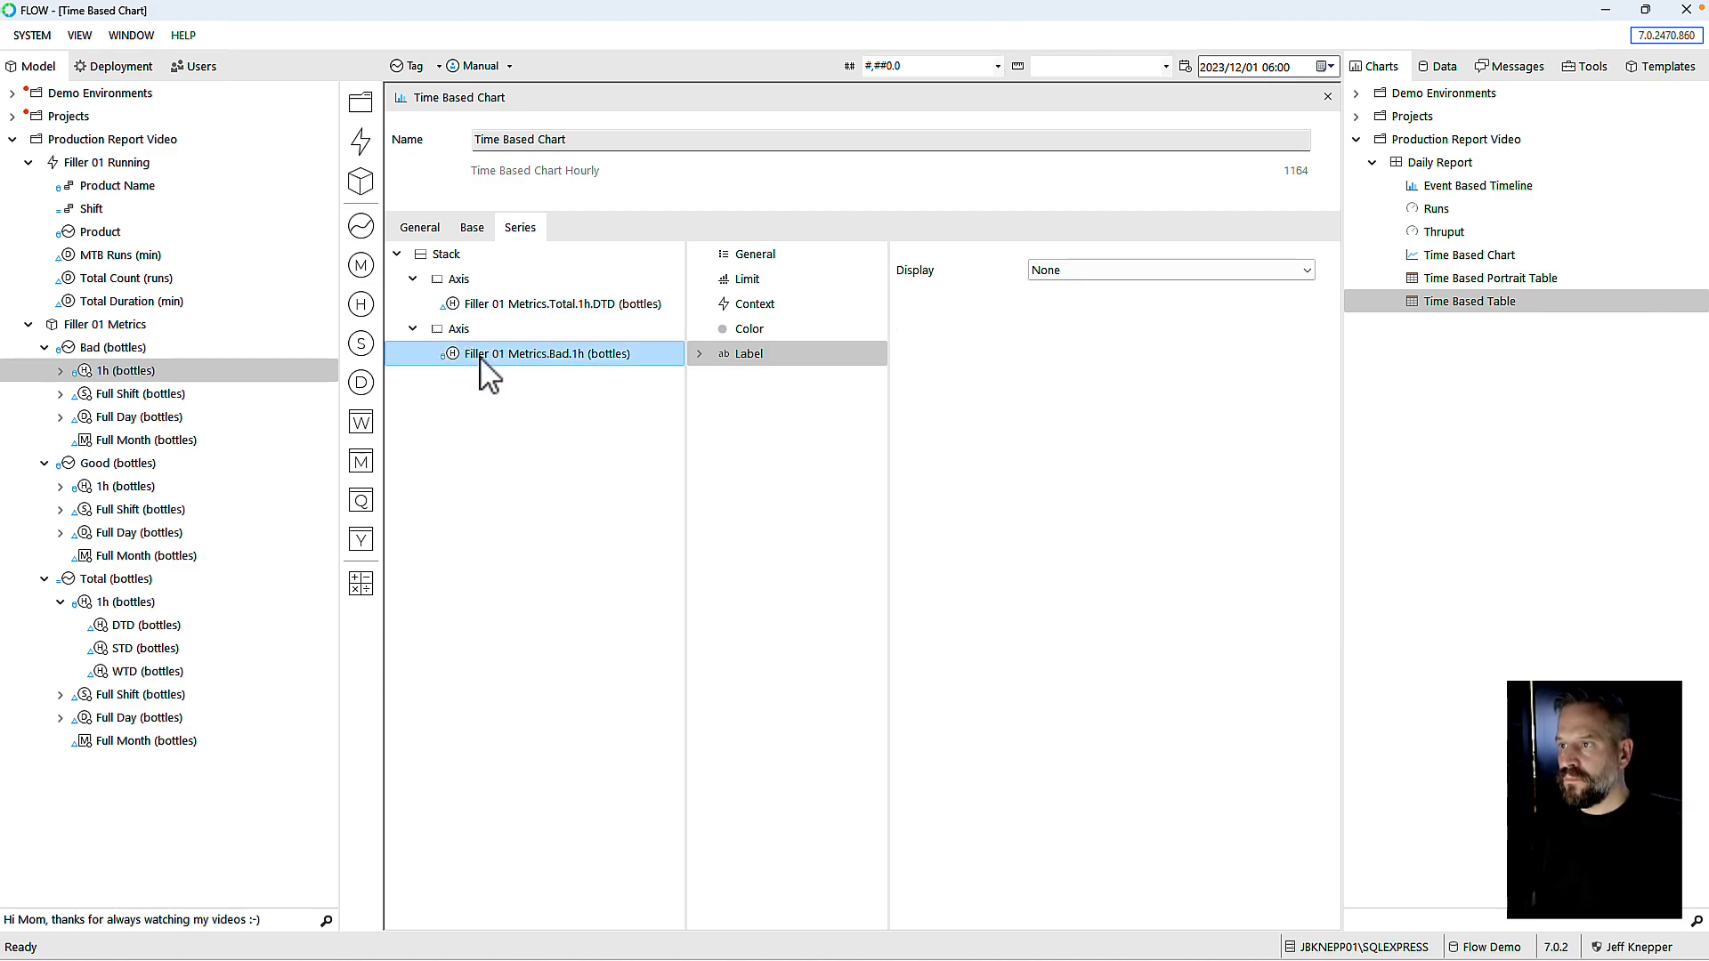
{"action": "left_click", "coordinate": [752, 256]}
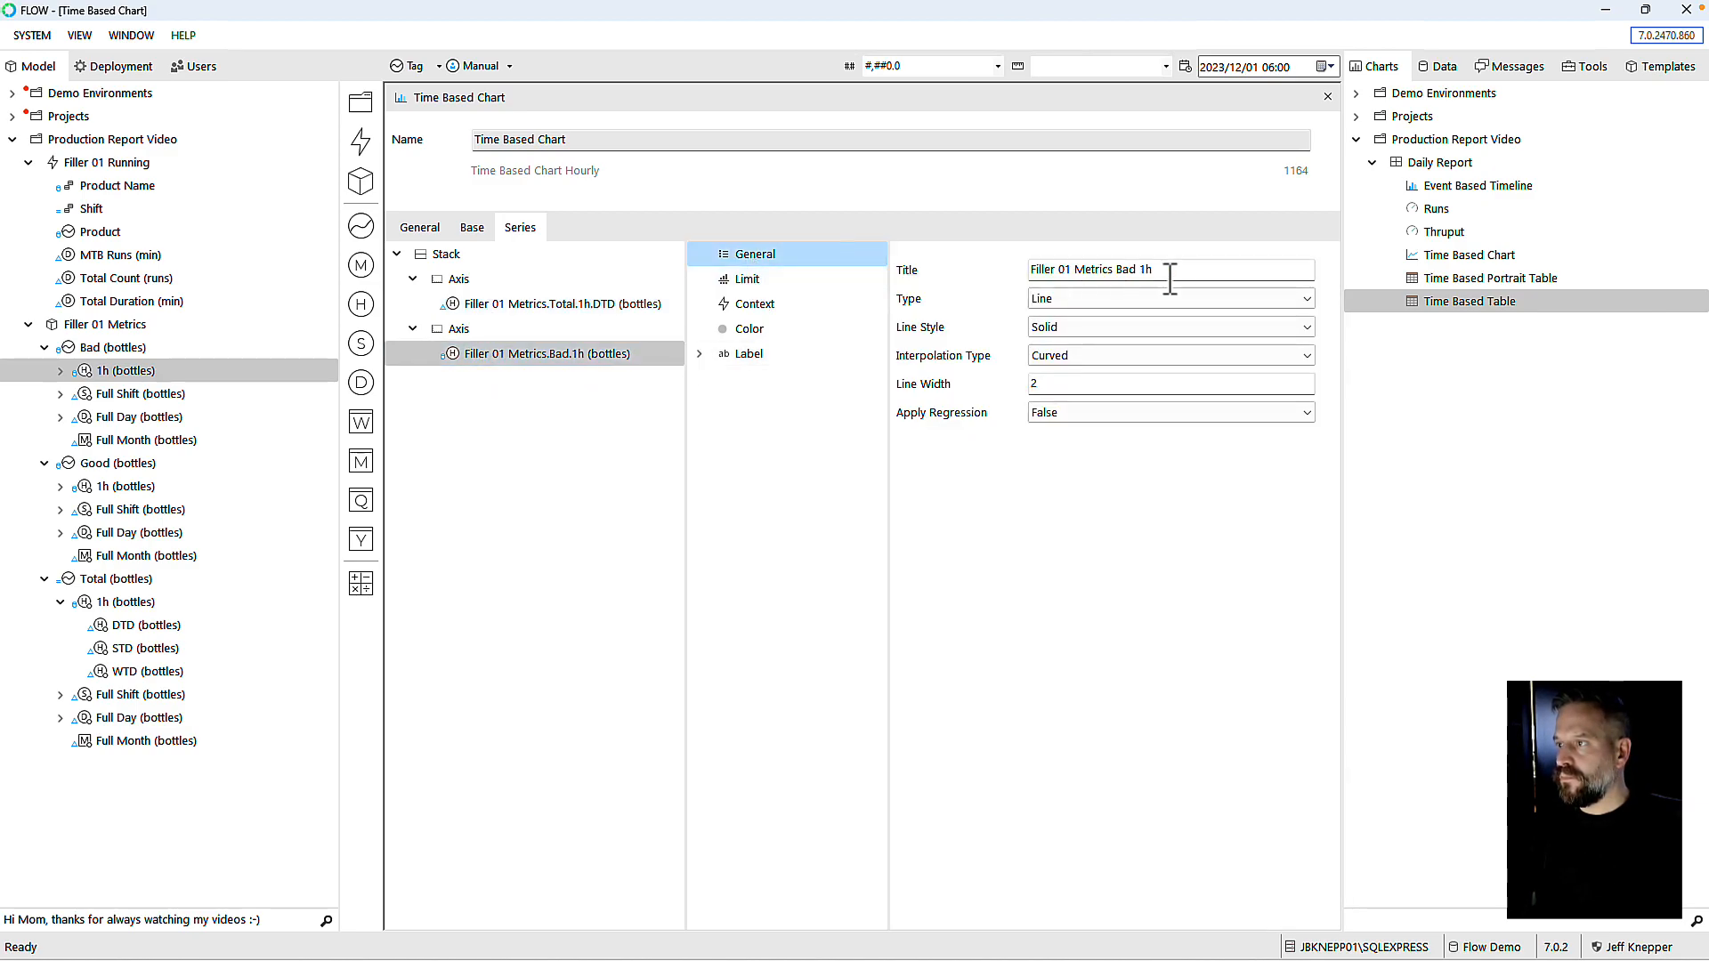
{"action": "key", "text": "Tab"}
{"action": "type", "text": "Re"}
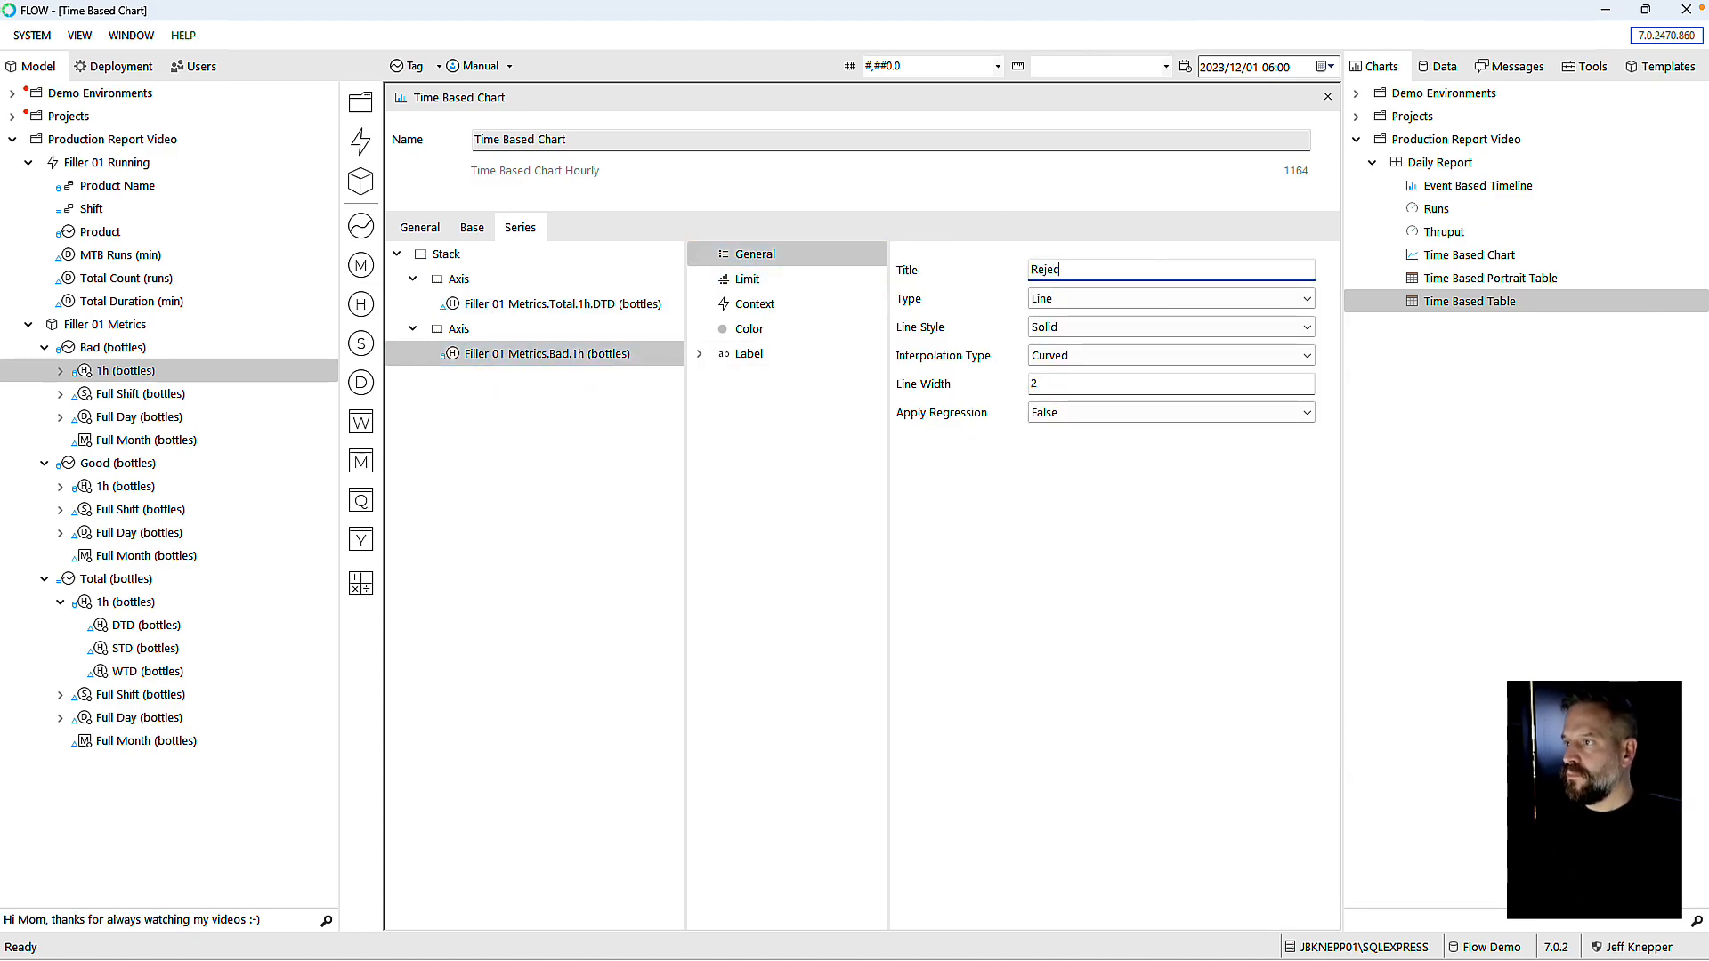
Step: Title the Total 1h DTD series "Total Thruput"
{"action": "left_click", "coordinate": [623, 305]}
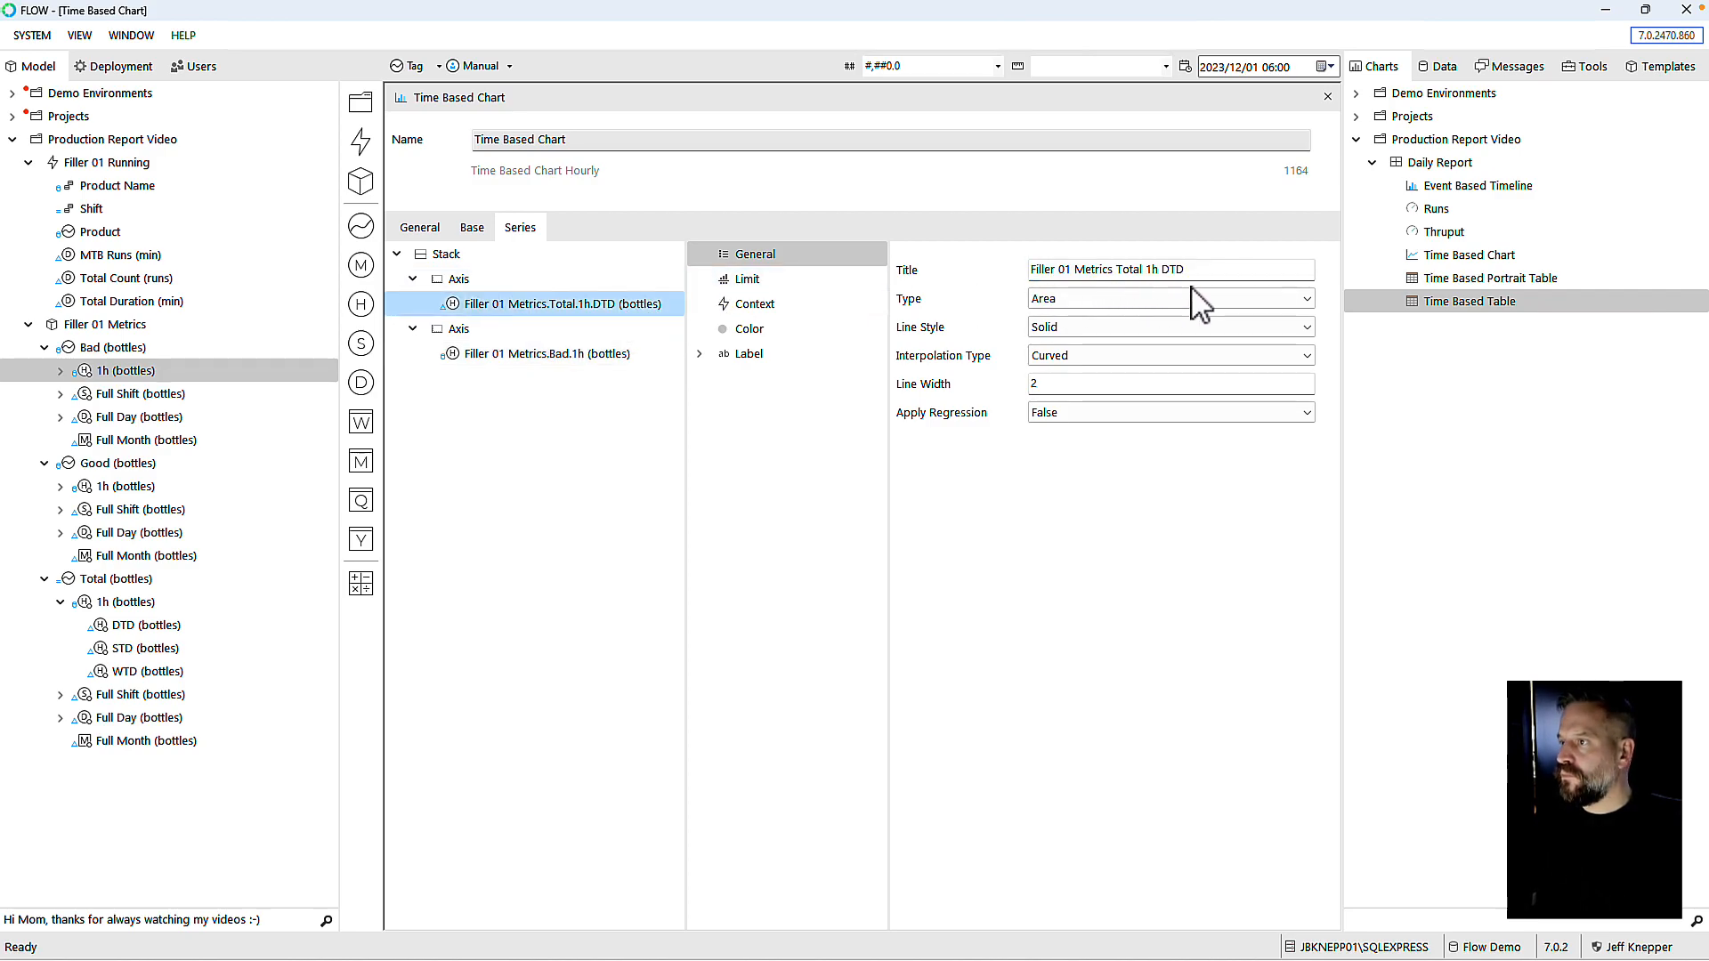
{"action": "triple_click", "coordinate": [1073, 268]}
{"action": "type", "text": "Total Thr"}
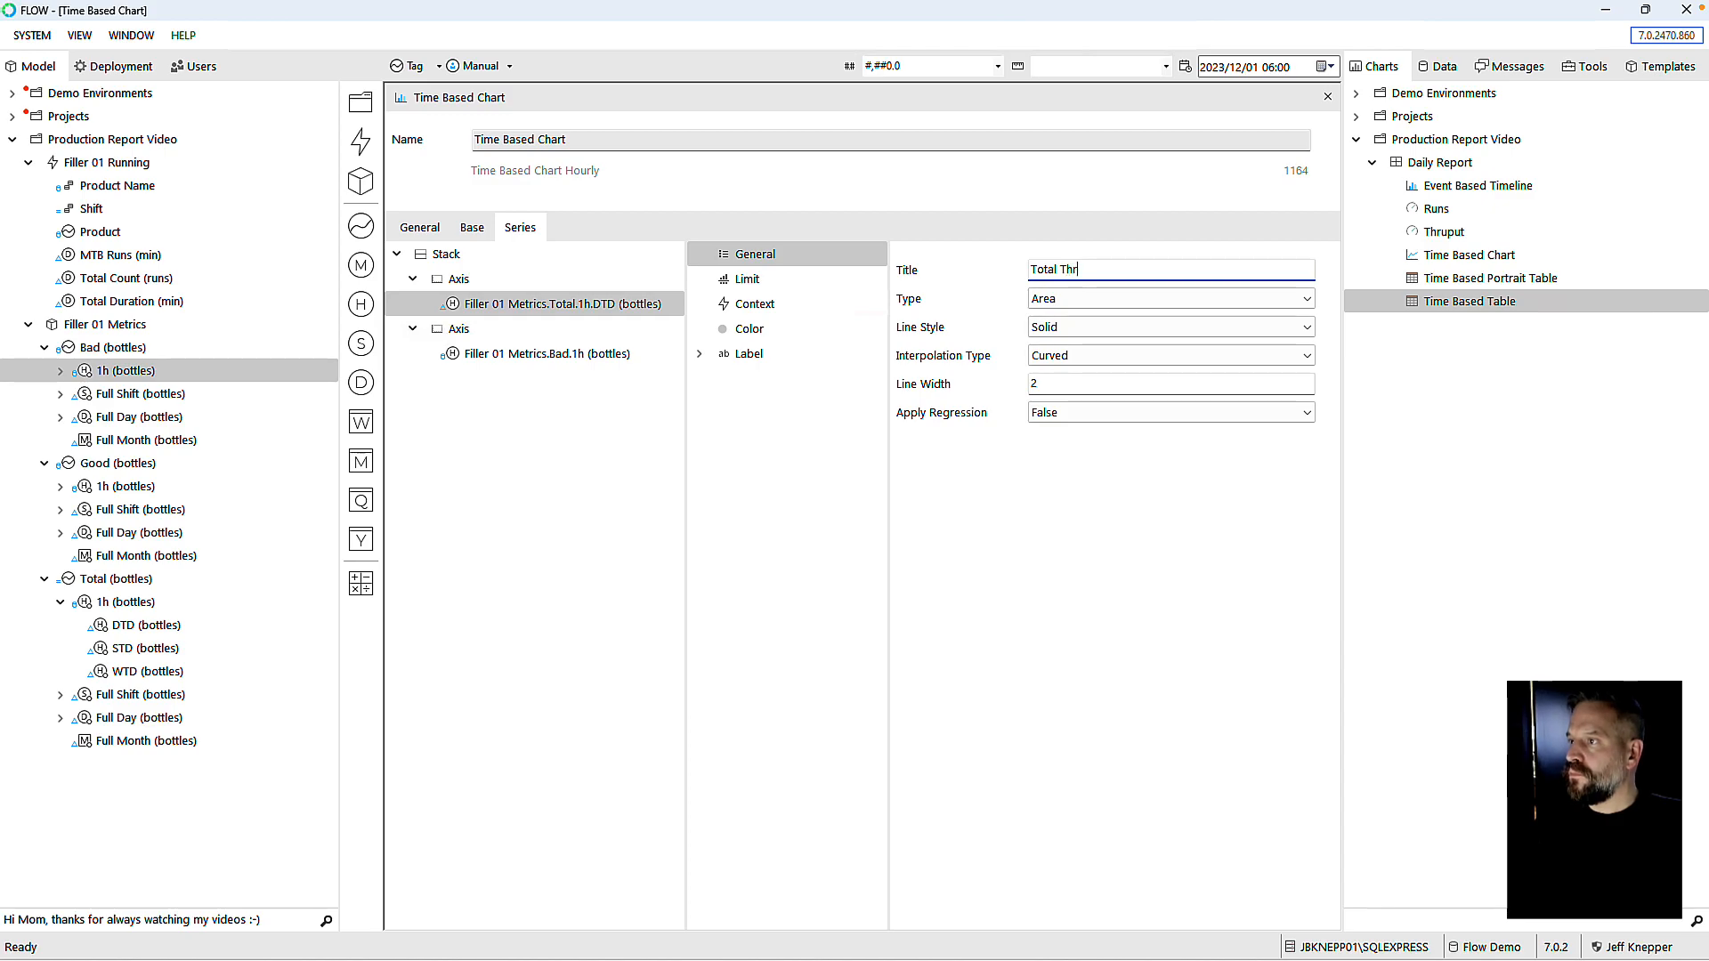
{"action": "type", "text": "uput"}
Step: Change the Rejects series on the second axis to the Column type
{"action": "left_click", "coordinate": [588, 354]}
{"action": "left_click", "coordinate": [1064, 302]}
{"action": "left_click", "coordinate": [1059, 330]}
Step: Set the Rejects series' base color to the custom hex value #FC3A3A and return to its general settings
{"action": "left_click", "coordinate": [780, 333]}
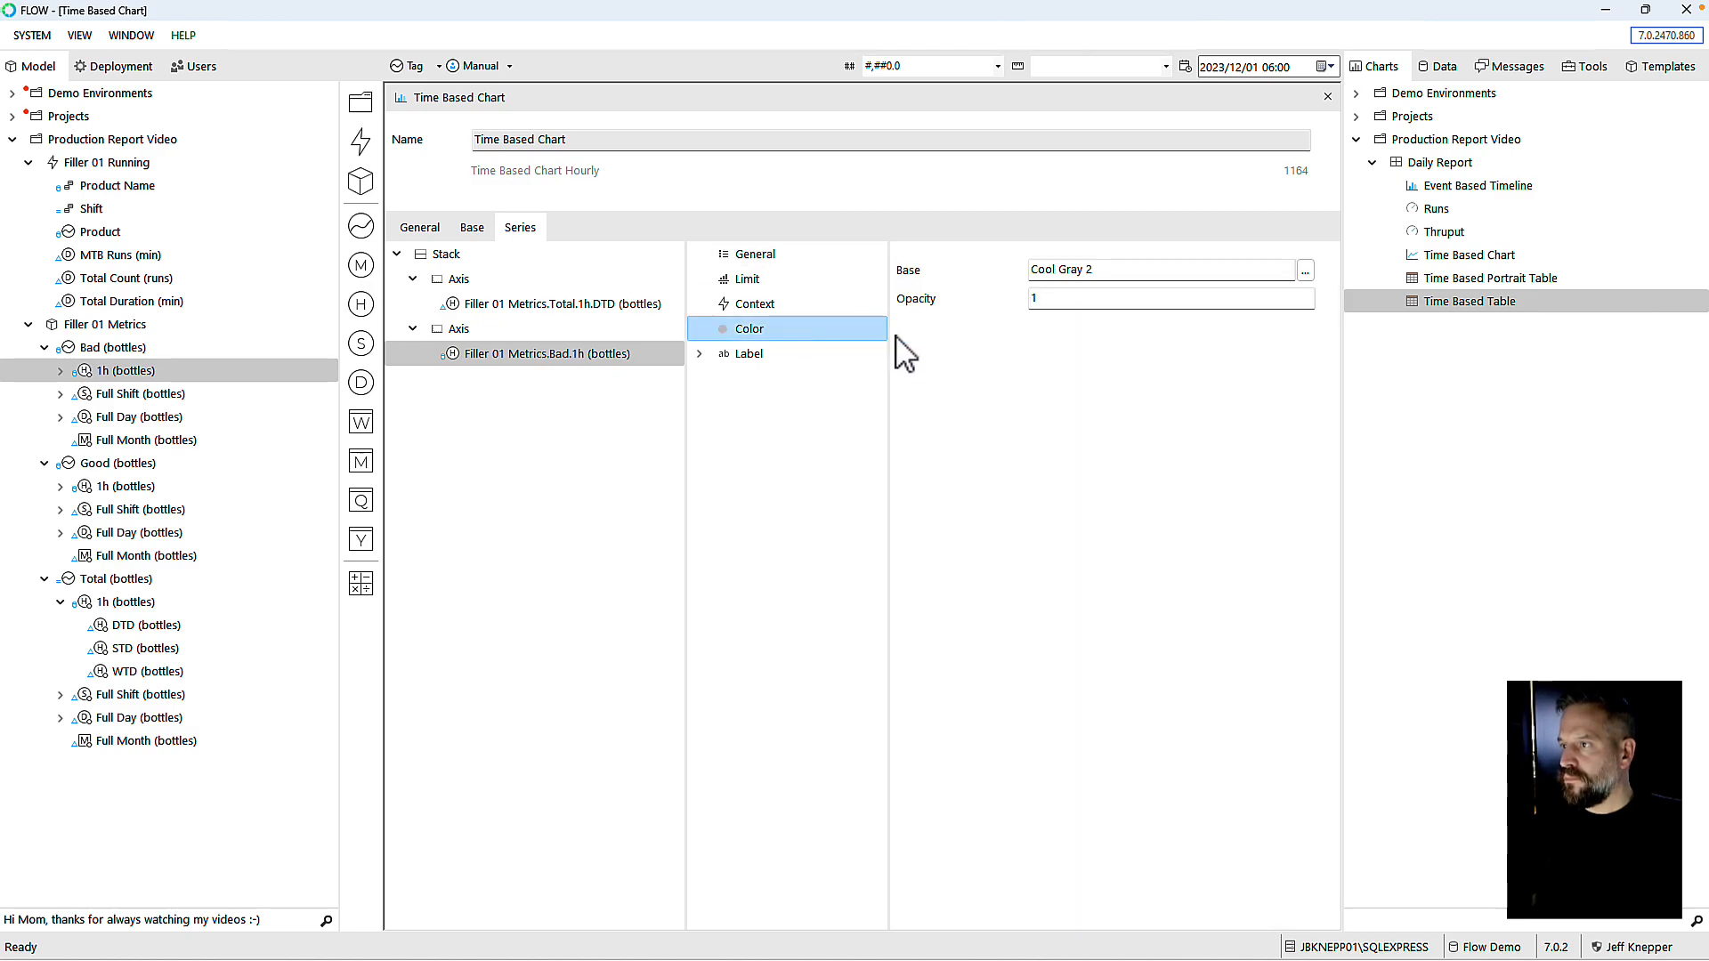
{"action": "left_click", "coordinate": [1305, 270]}
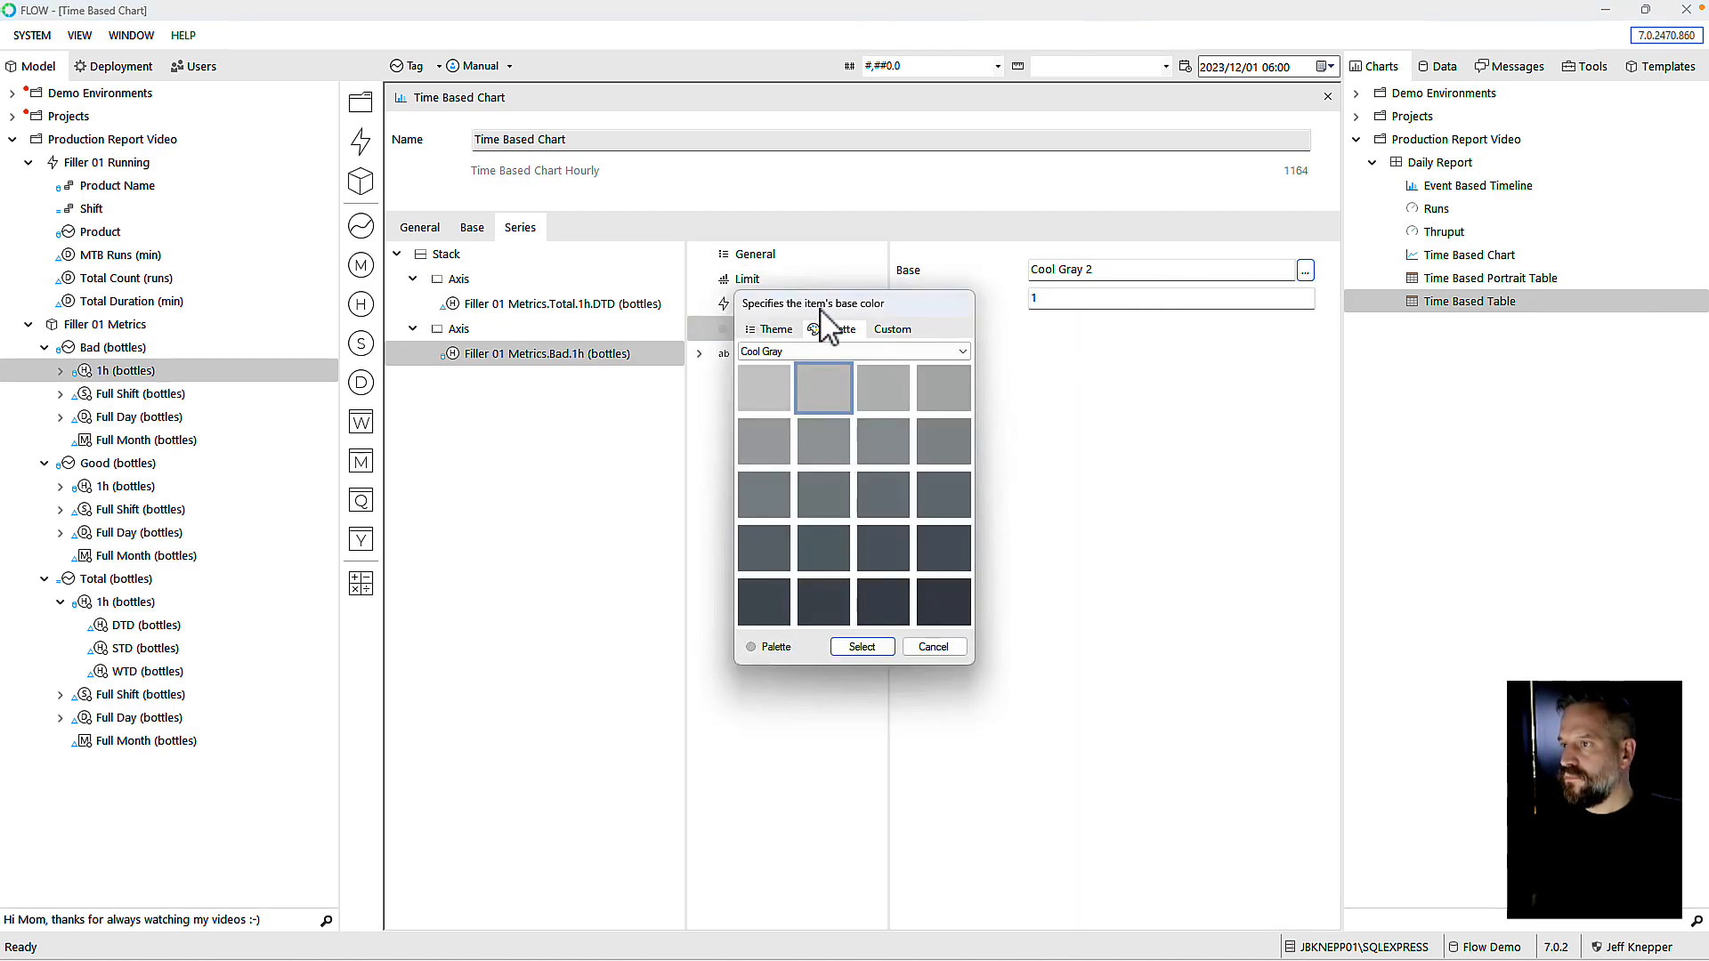
{"action": "left_click", "coordinate": [891, 329]}
{"action": "left_click_drag", "start_coordinate": [875, 457], "coordinate": [857, 458]}
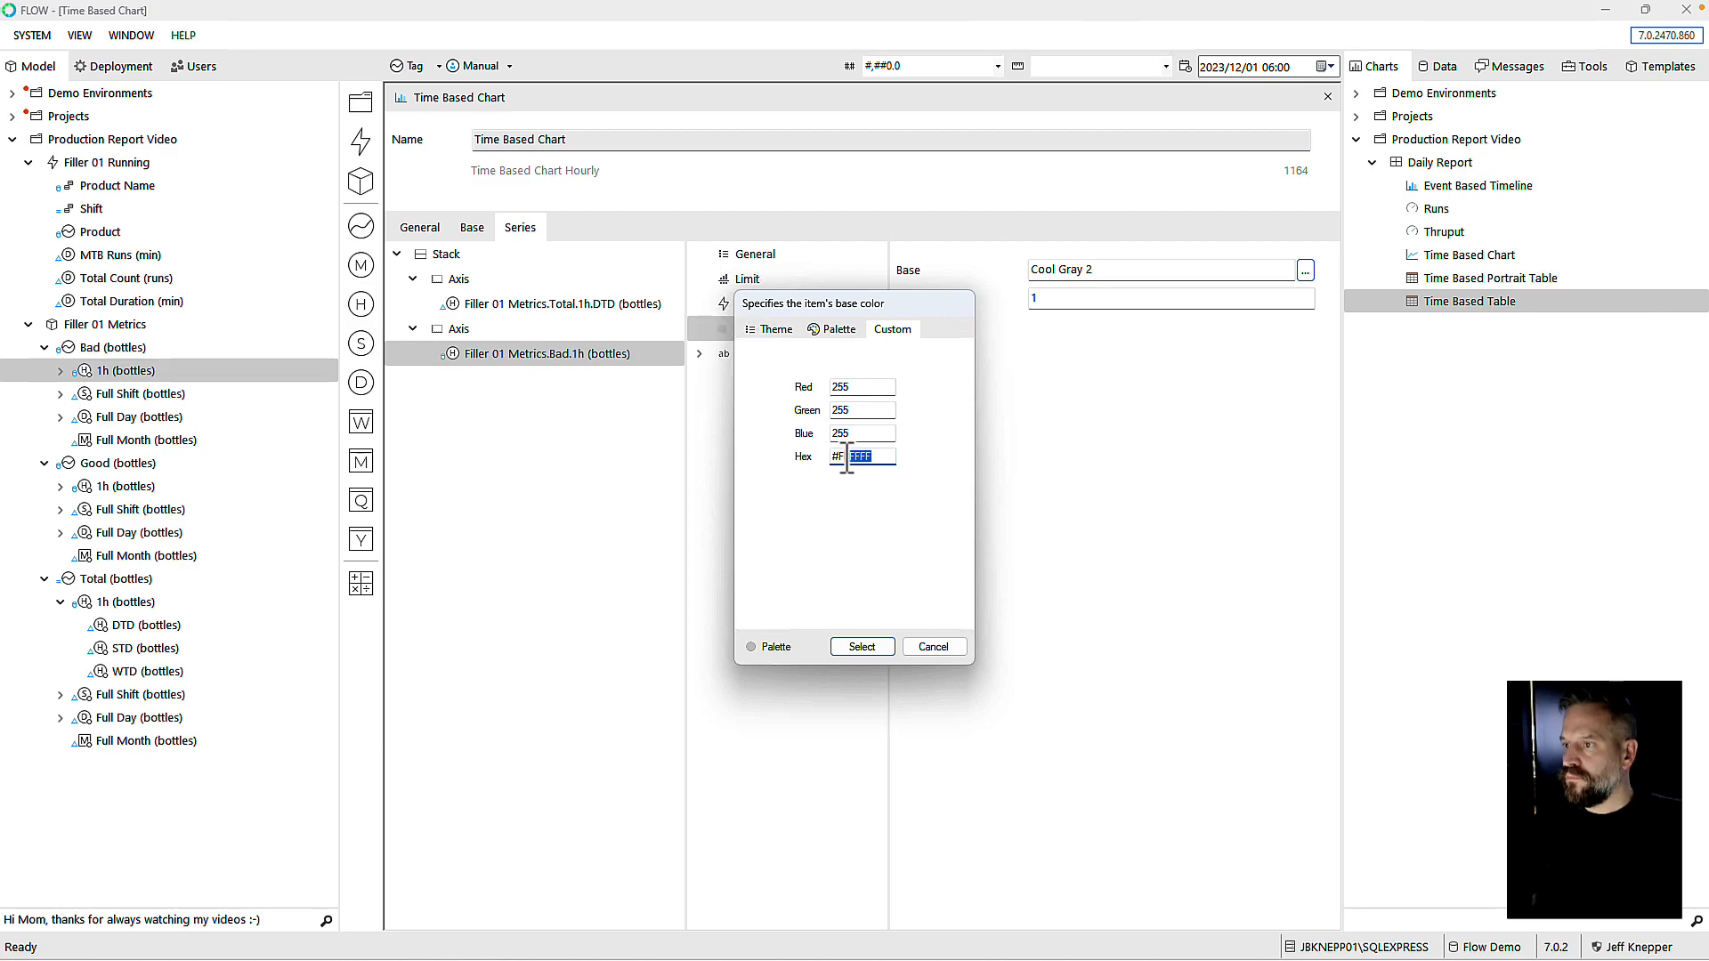
{"action": "type", "text": "CA"}
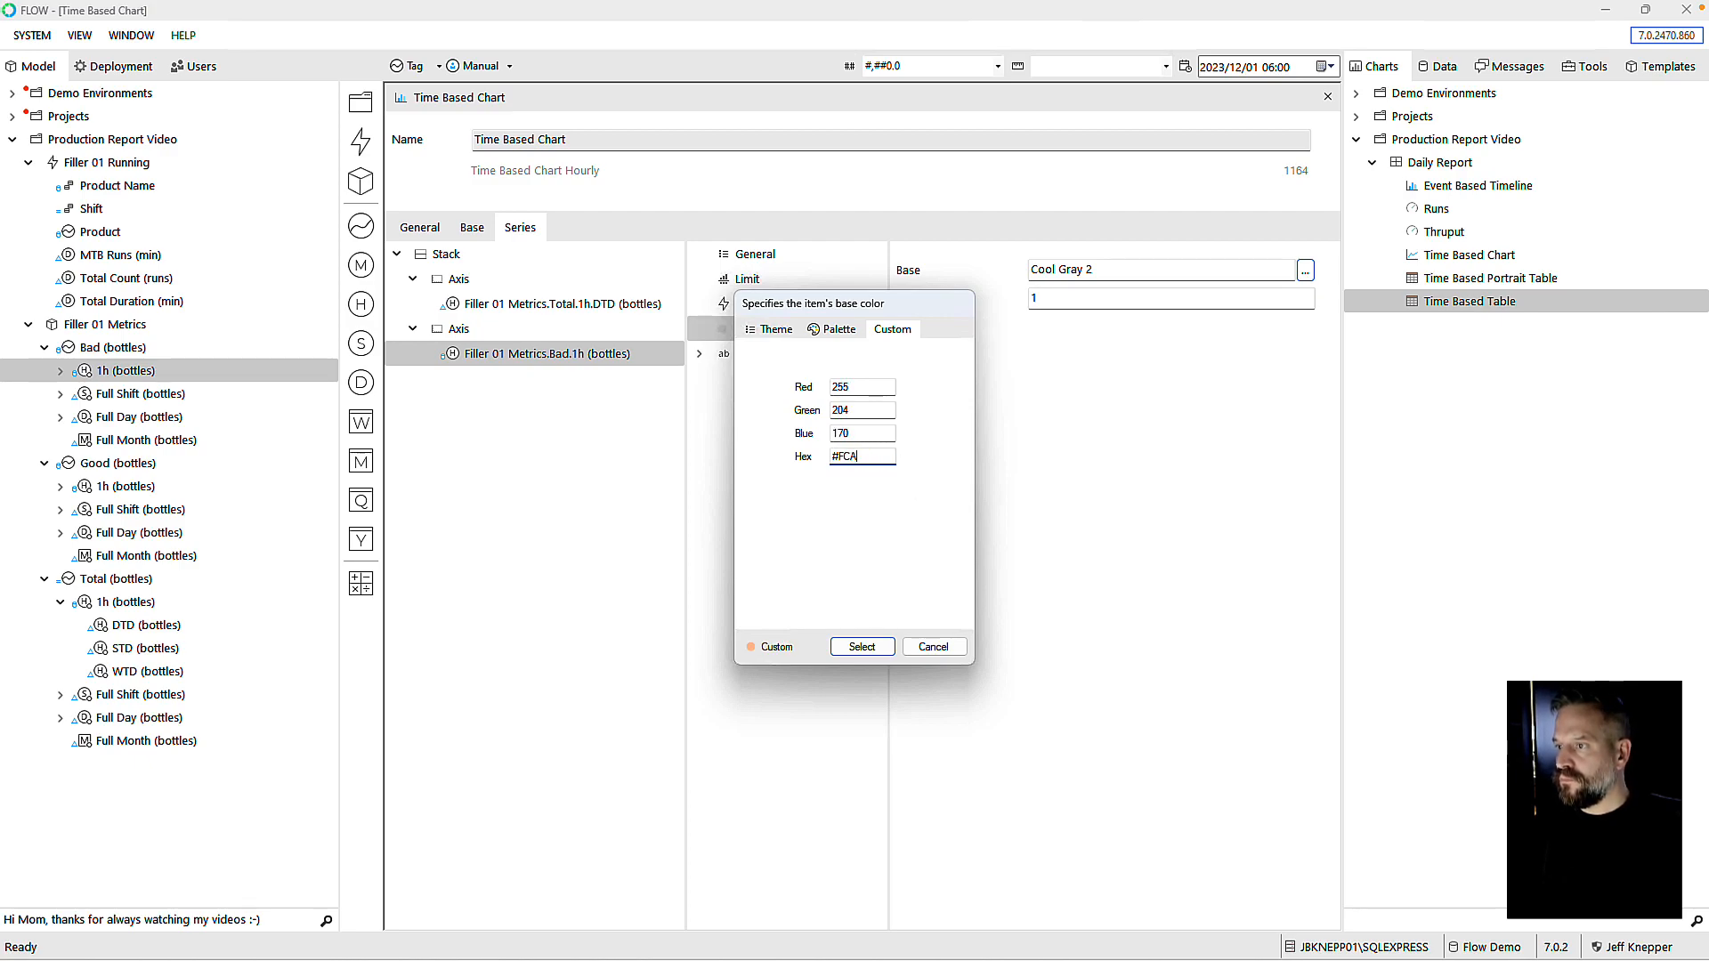
{"action": "type", "text": "3A3"}
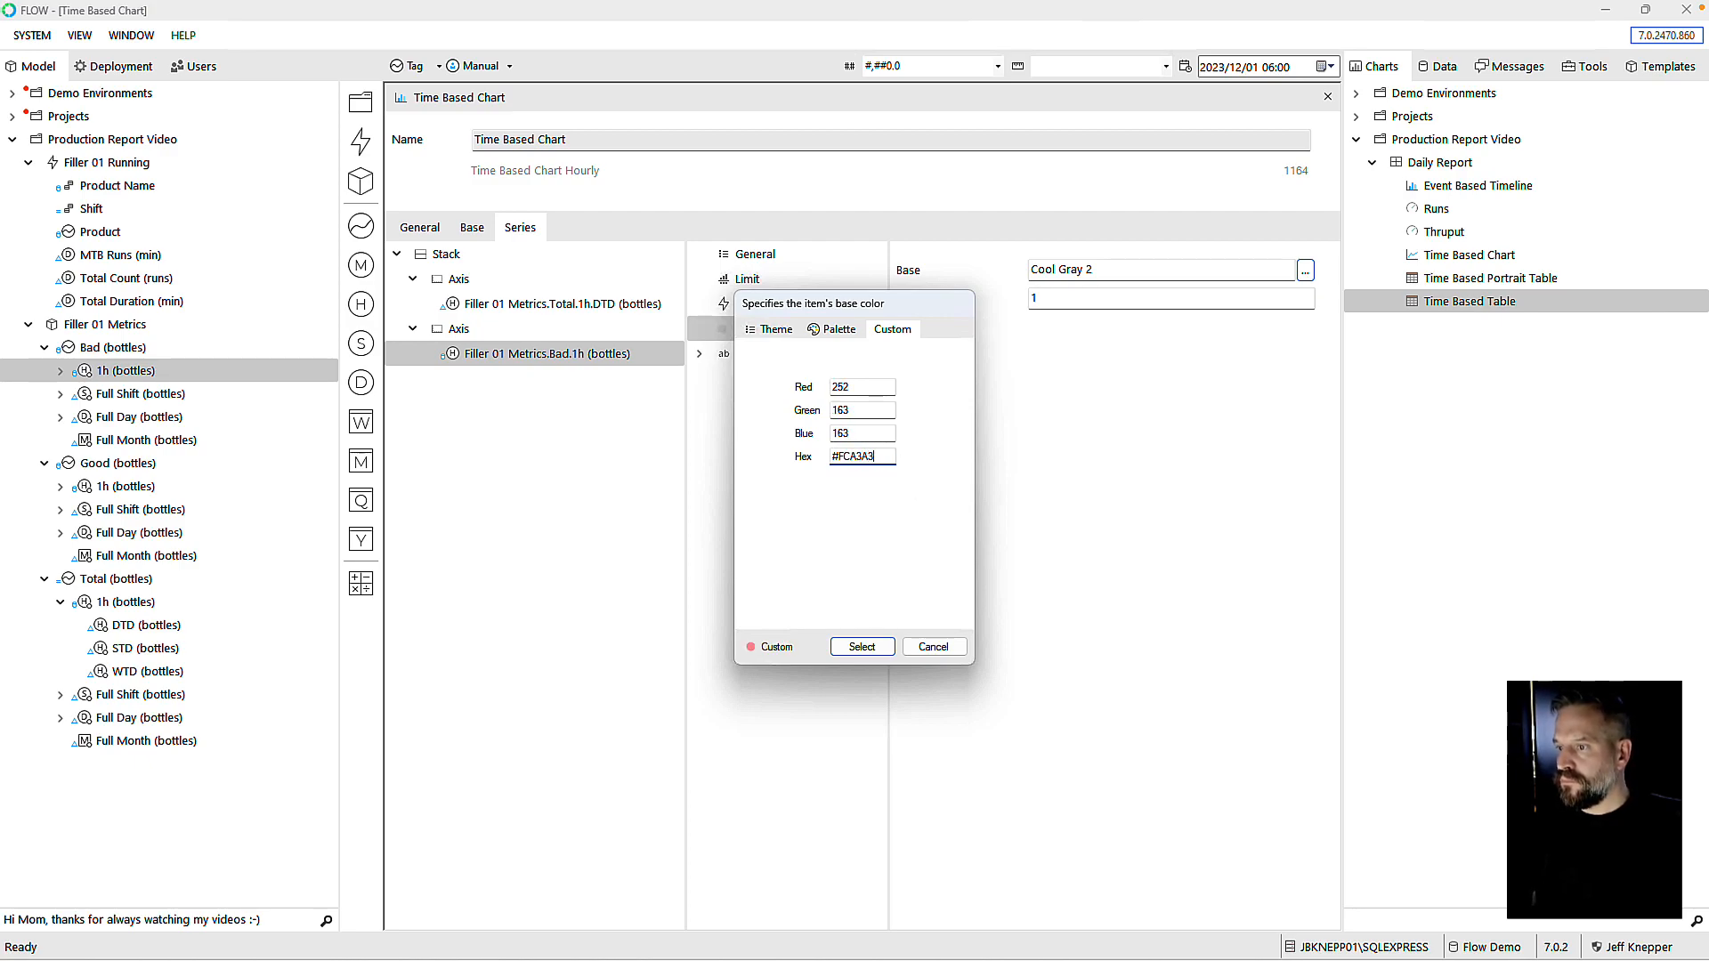
{"action": "type", "text": "A"}
{"action": "left_click_drag", "start_coordinate": [861, 460], "coordinate": [916, 458]}
{"action": "type", "text": "A3A"}
{"action": "left_click", "coordinate": [862, 648]}
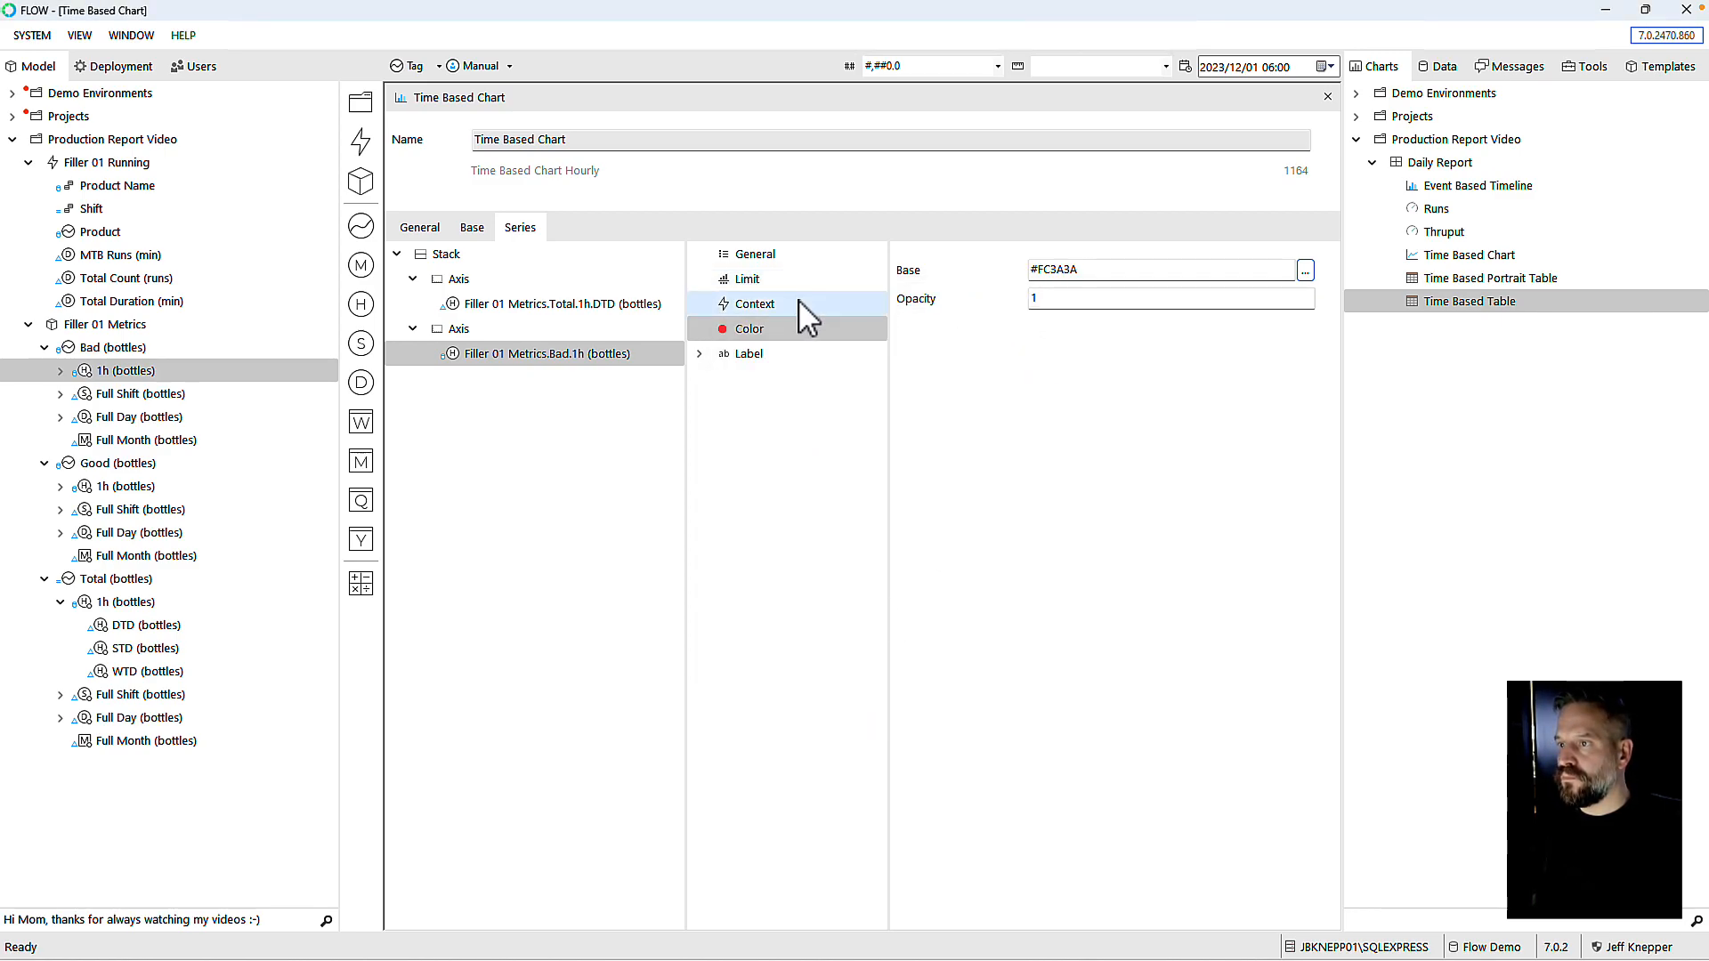
{"action": "left_click", "coordinate": [755, 257]}
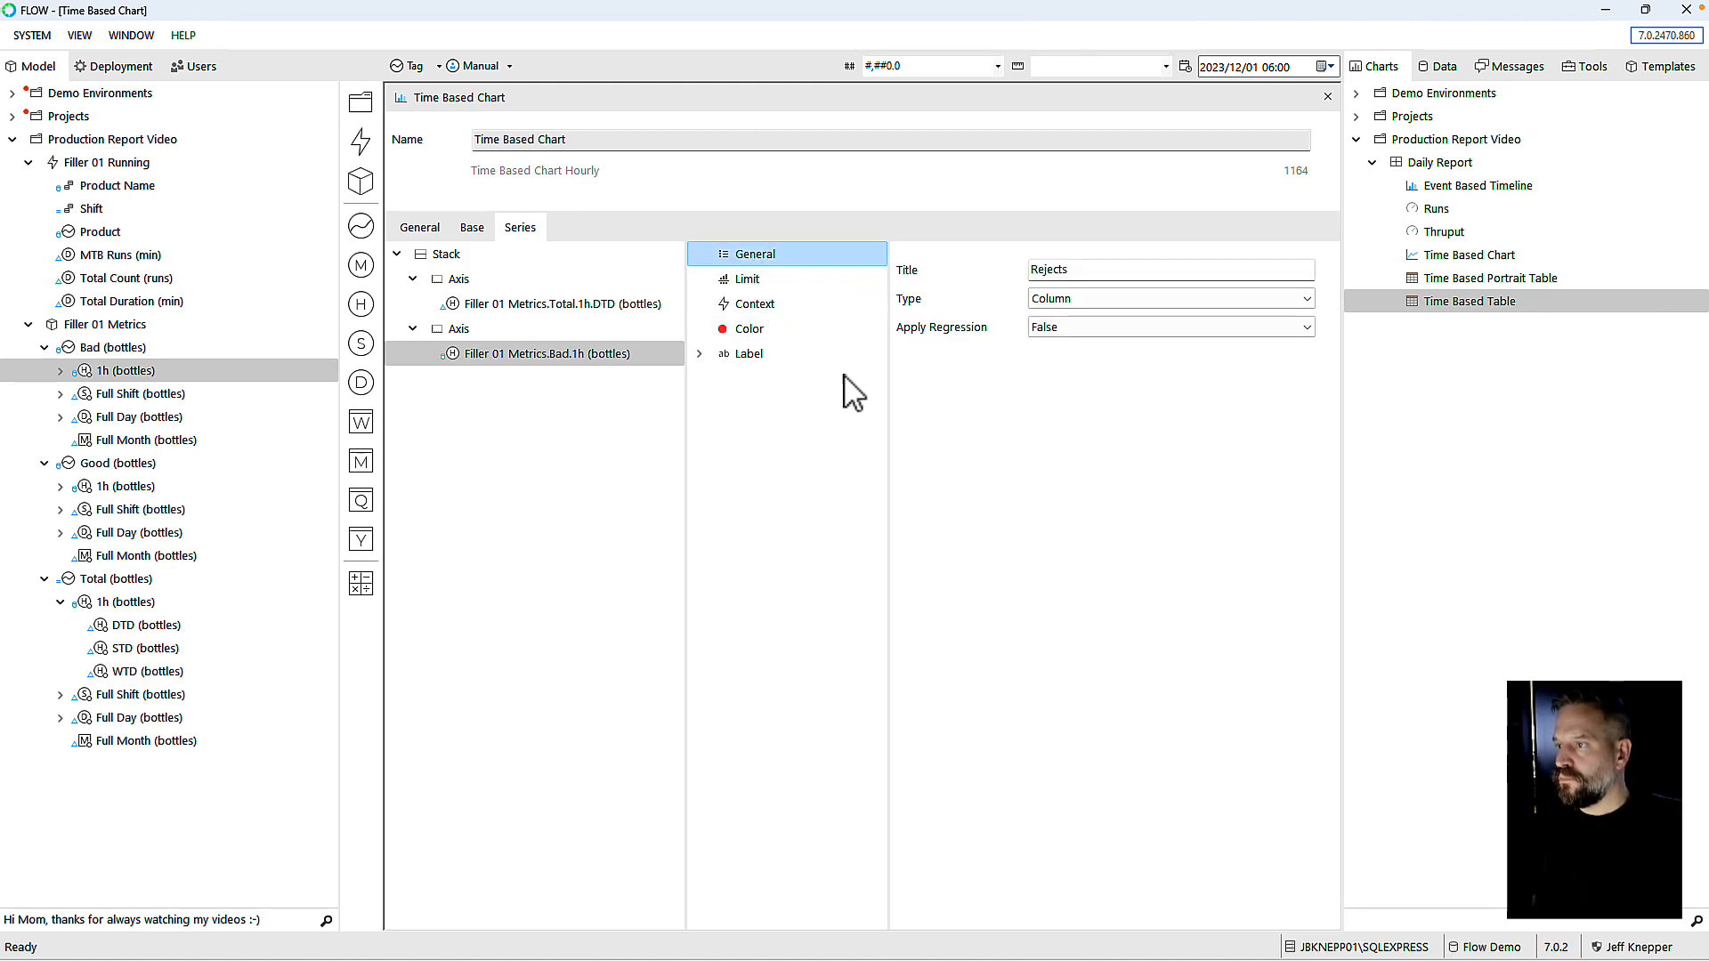
Step: Reload the Daily Report in the browser, check the area and column chart, and return to FLOW
{"action": "left_click", "coordinate": [1013, 939]}
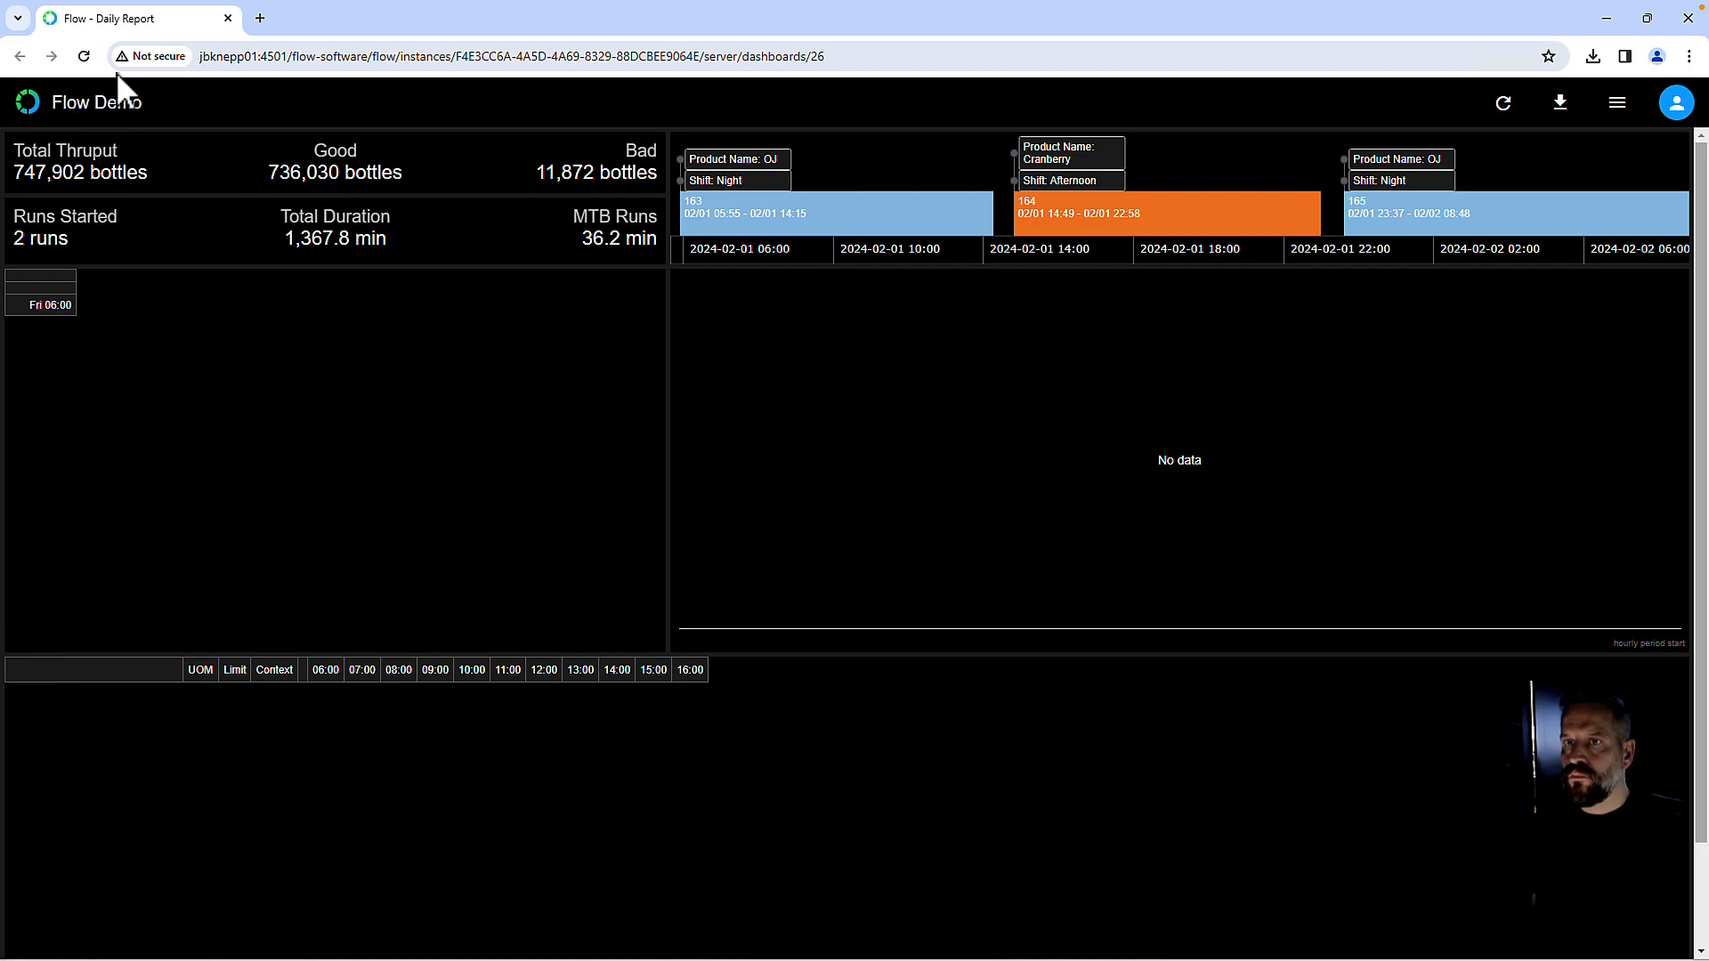
{"action": "left_click", "coordinate": [87, 61]}
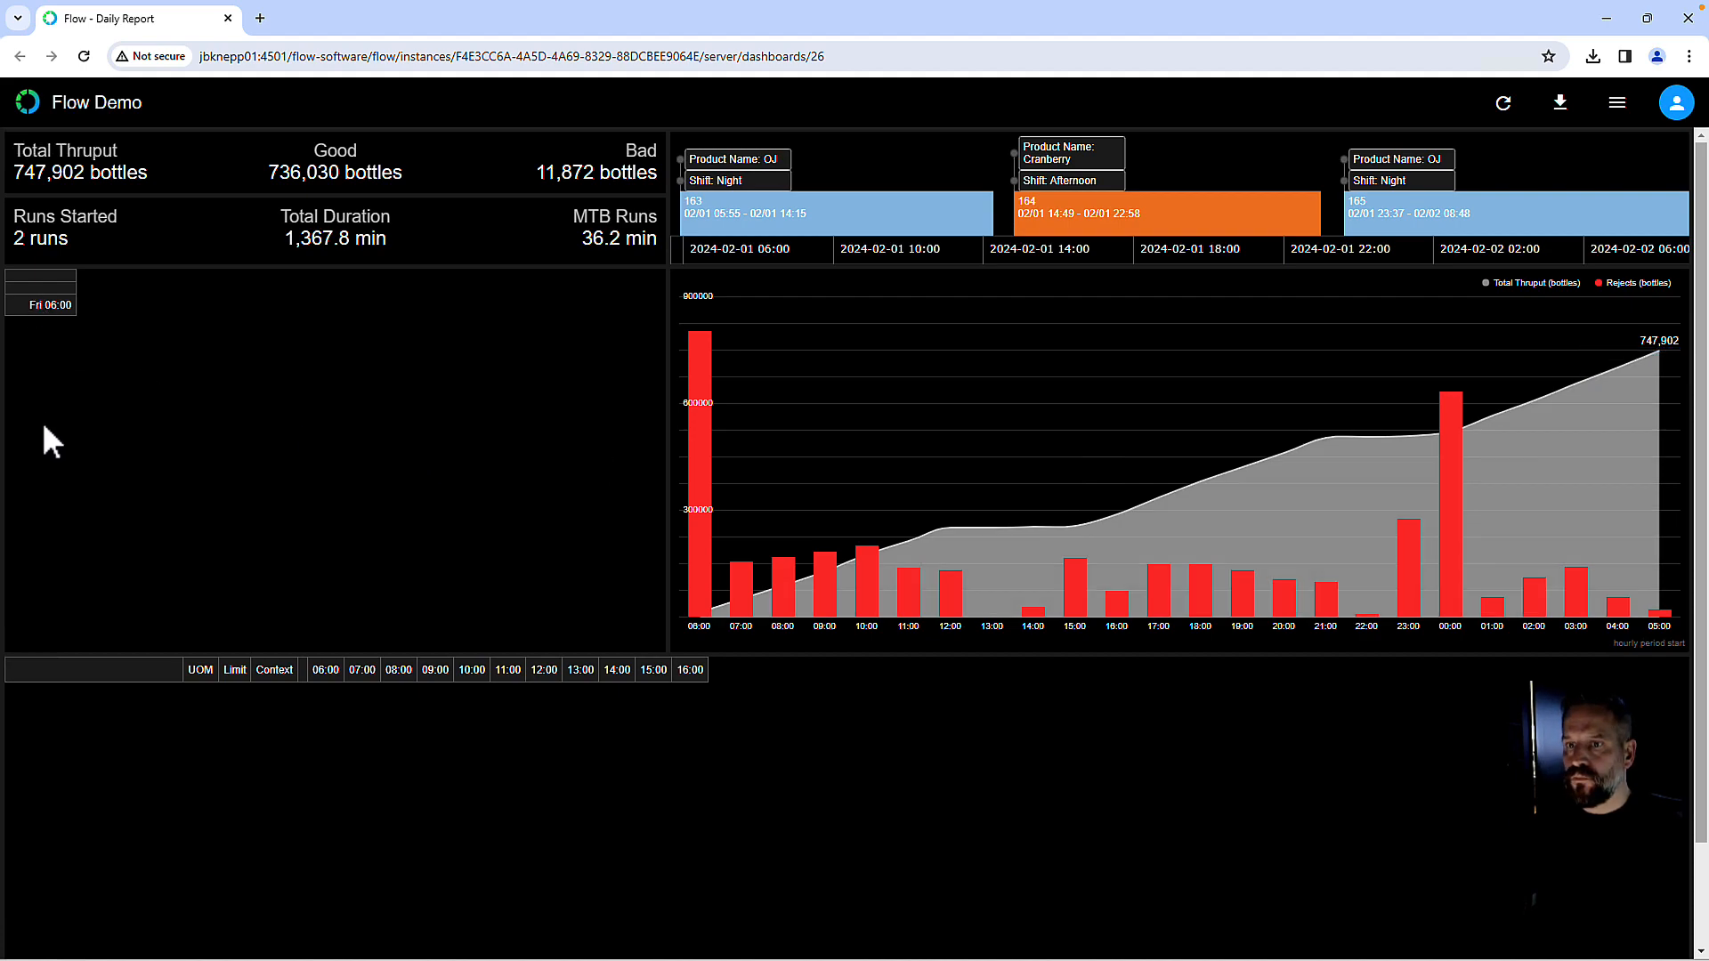
{"action": "mouse_move", "coordinate": [836, 960]}
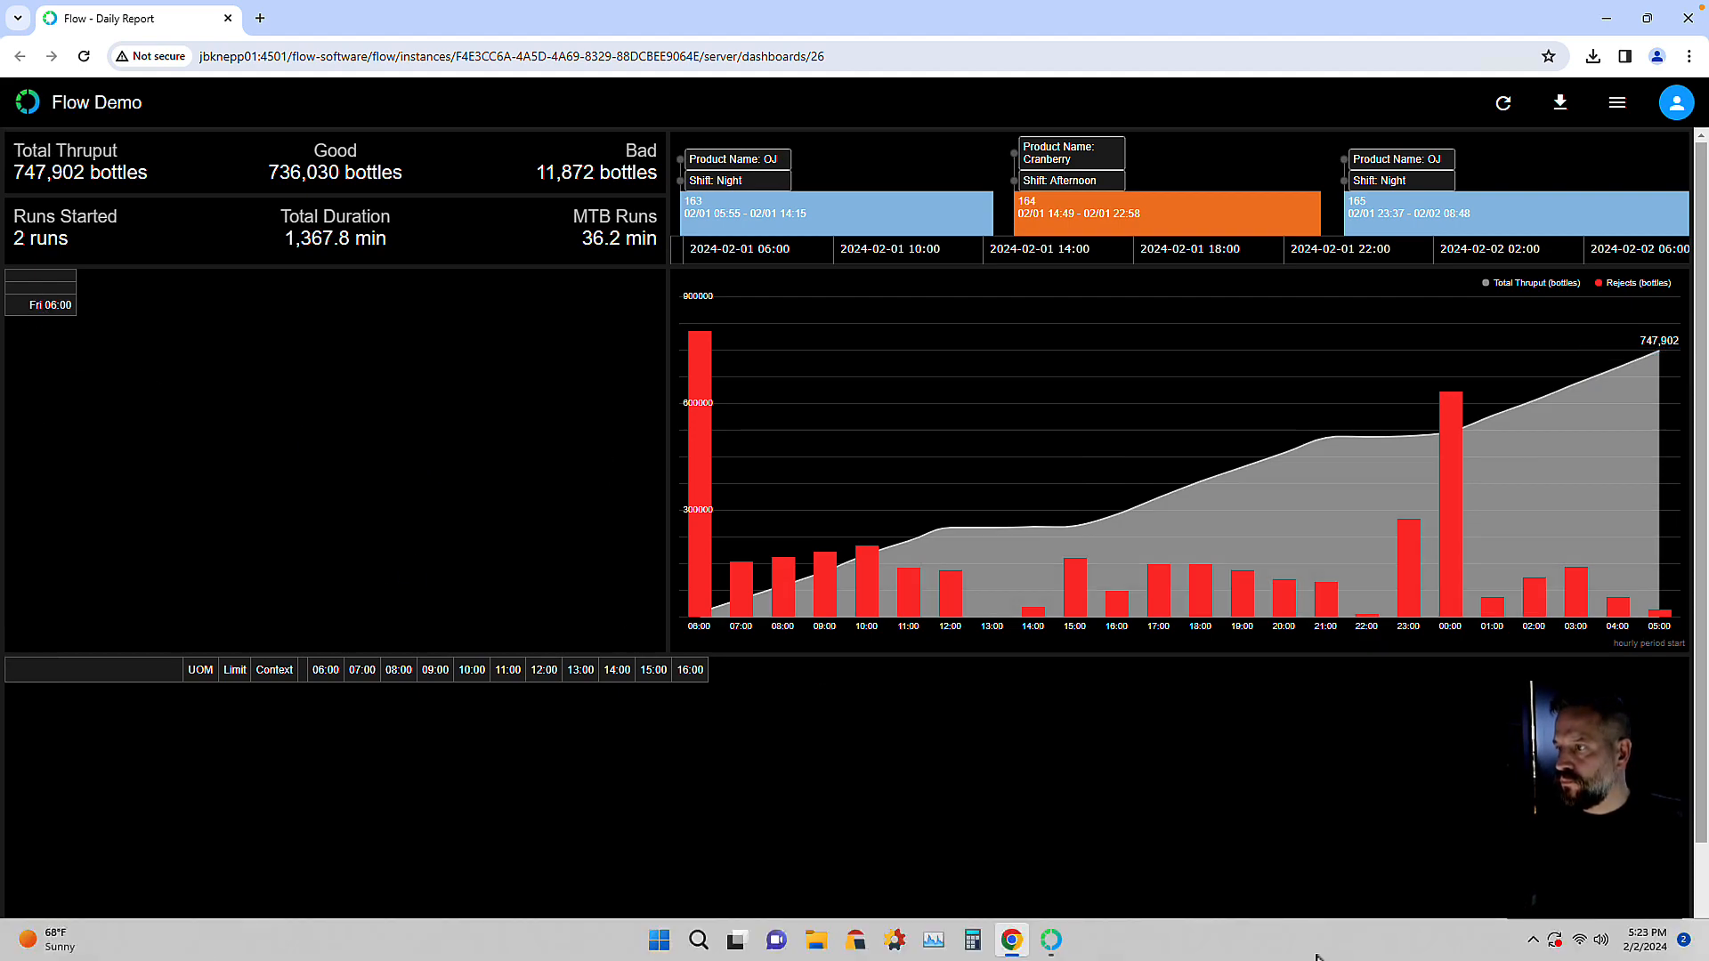
{"action": "left_click", "coordinate": [1051, 940]}
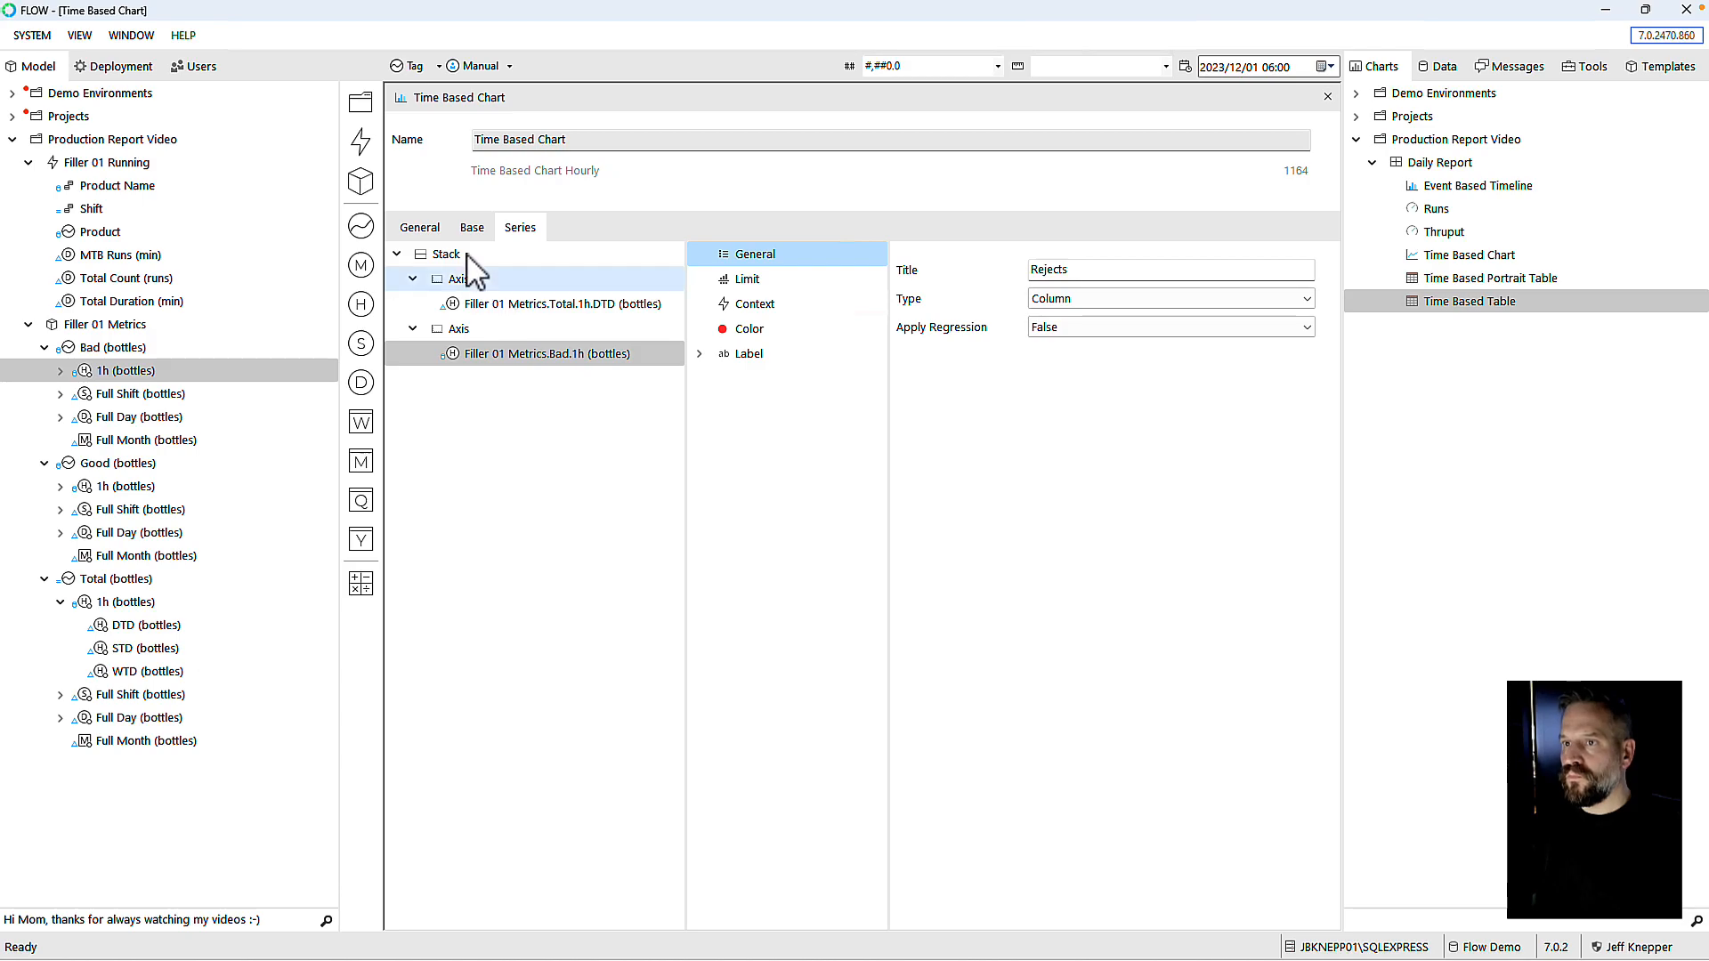
Step: Give the Time Based Chart the title "Production Chart"
{"action": "left_click", "coordinate": [422, 229]}
{"action": "left_click", "coordinate": [445, 278]}
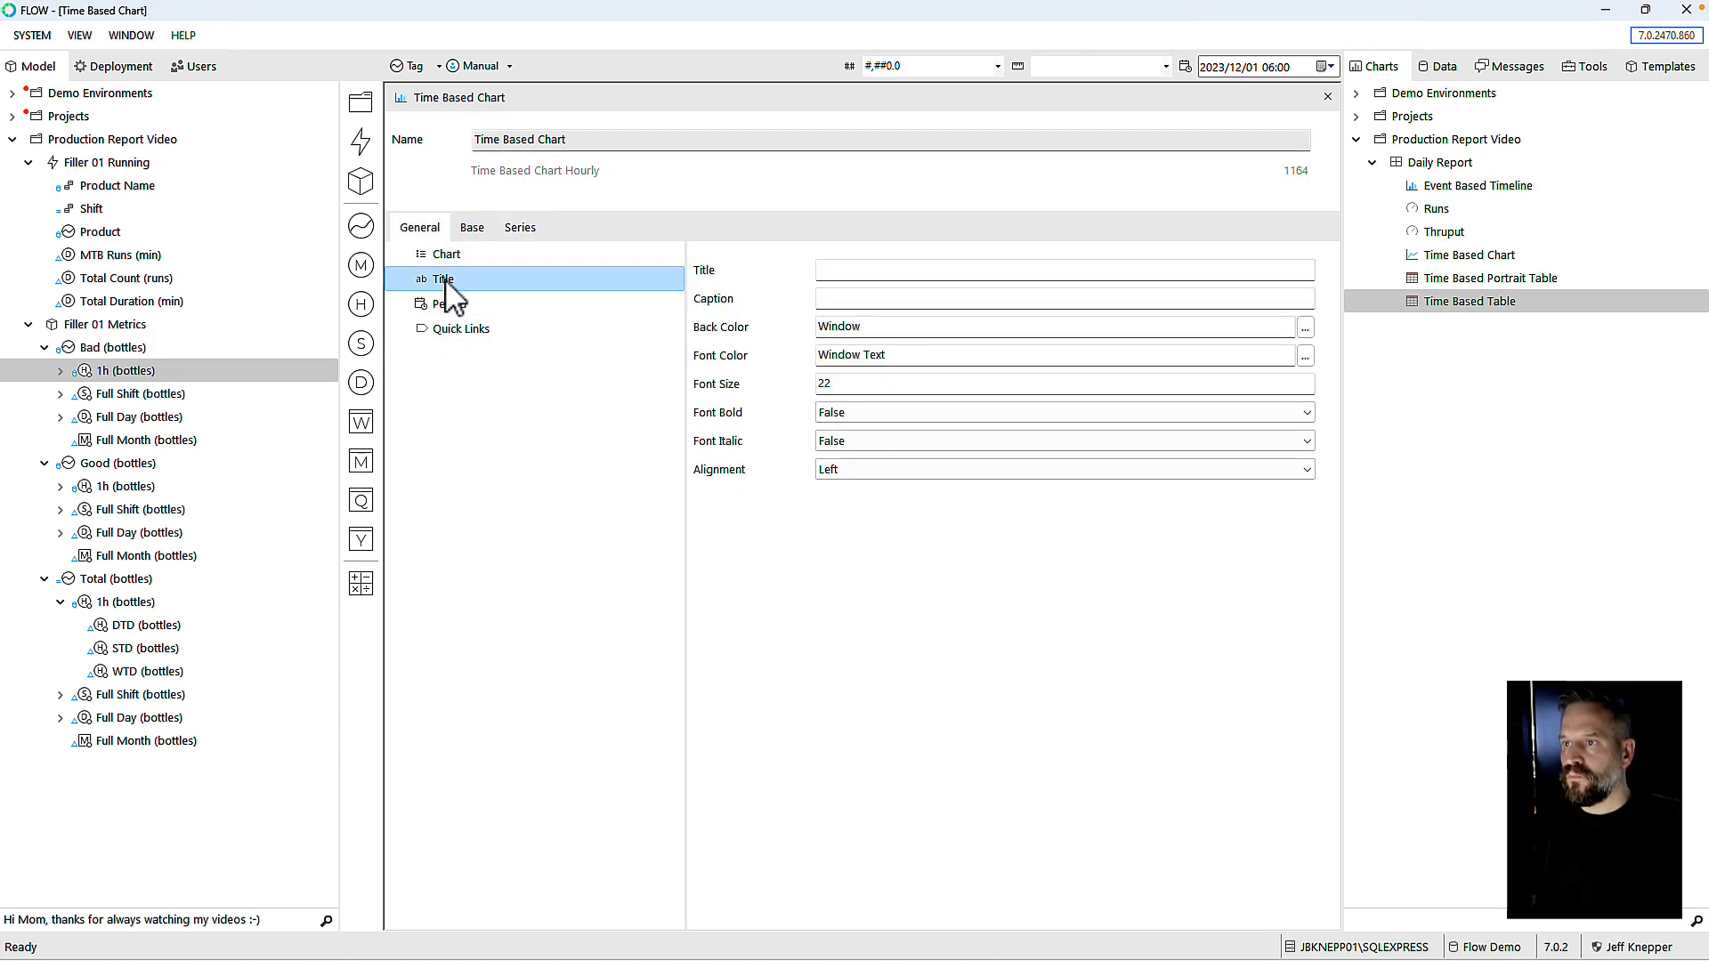
{"action": "left_click", "coordinate": [874, 270]}
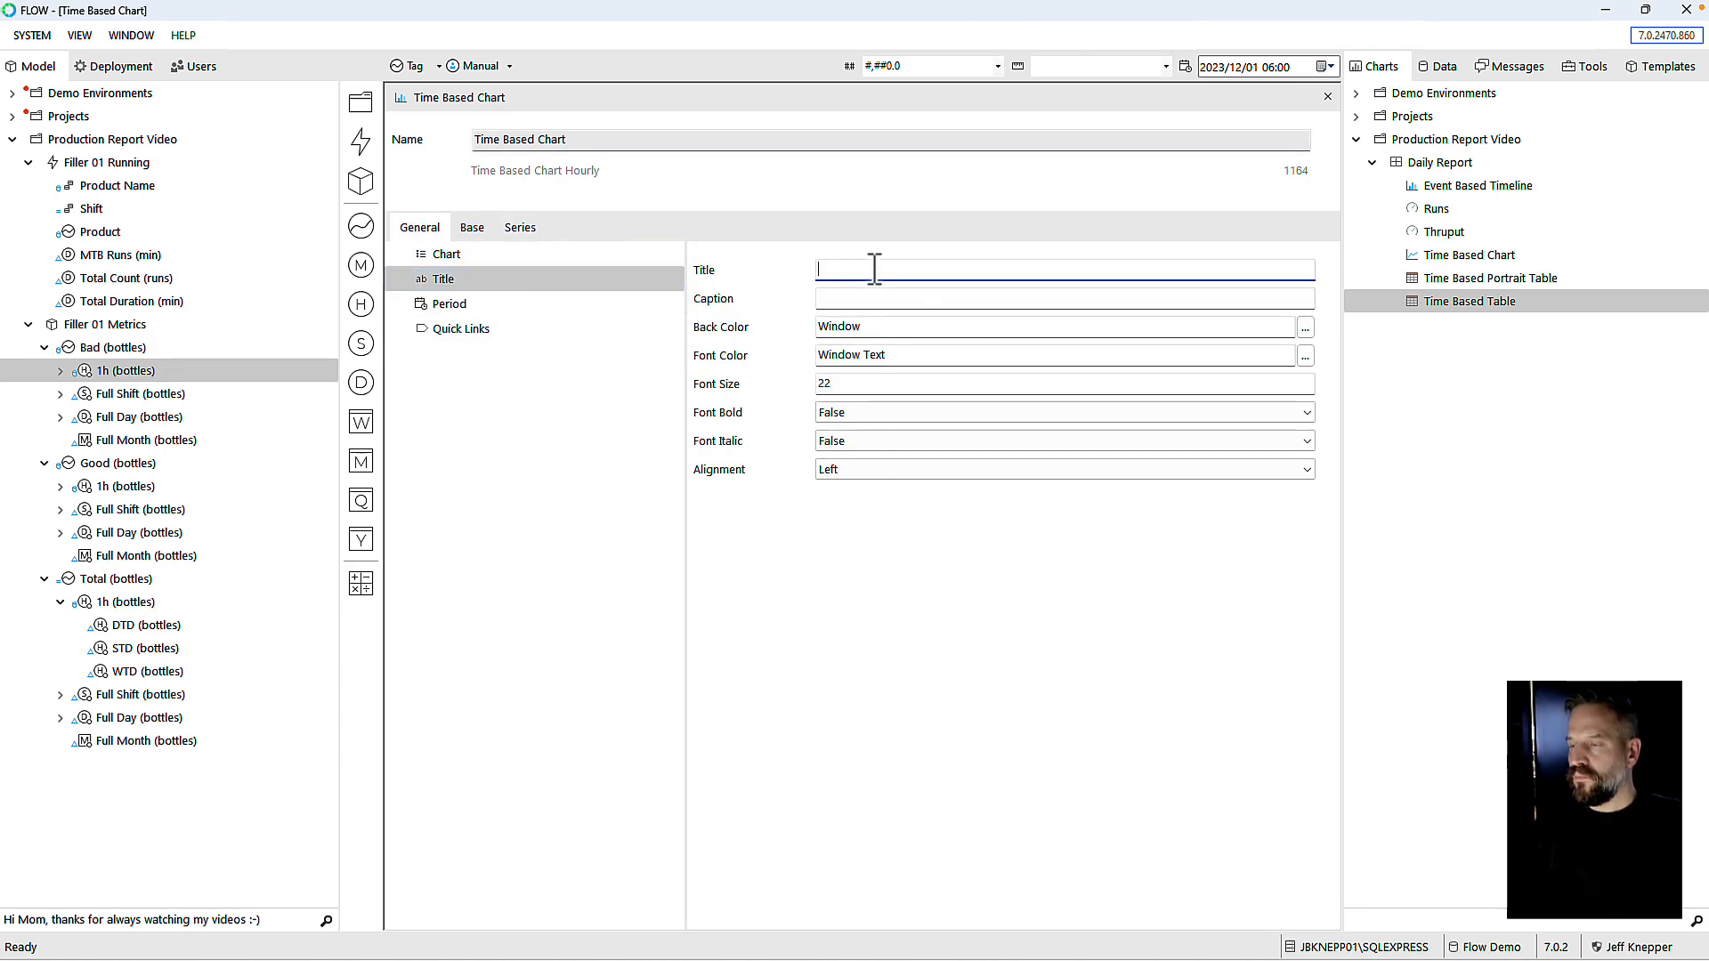
{"action": "type", "text": "Produc"}
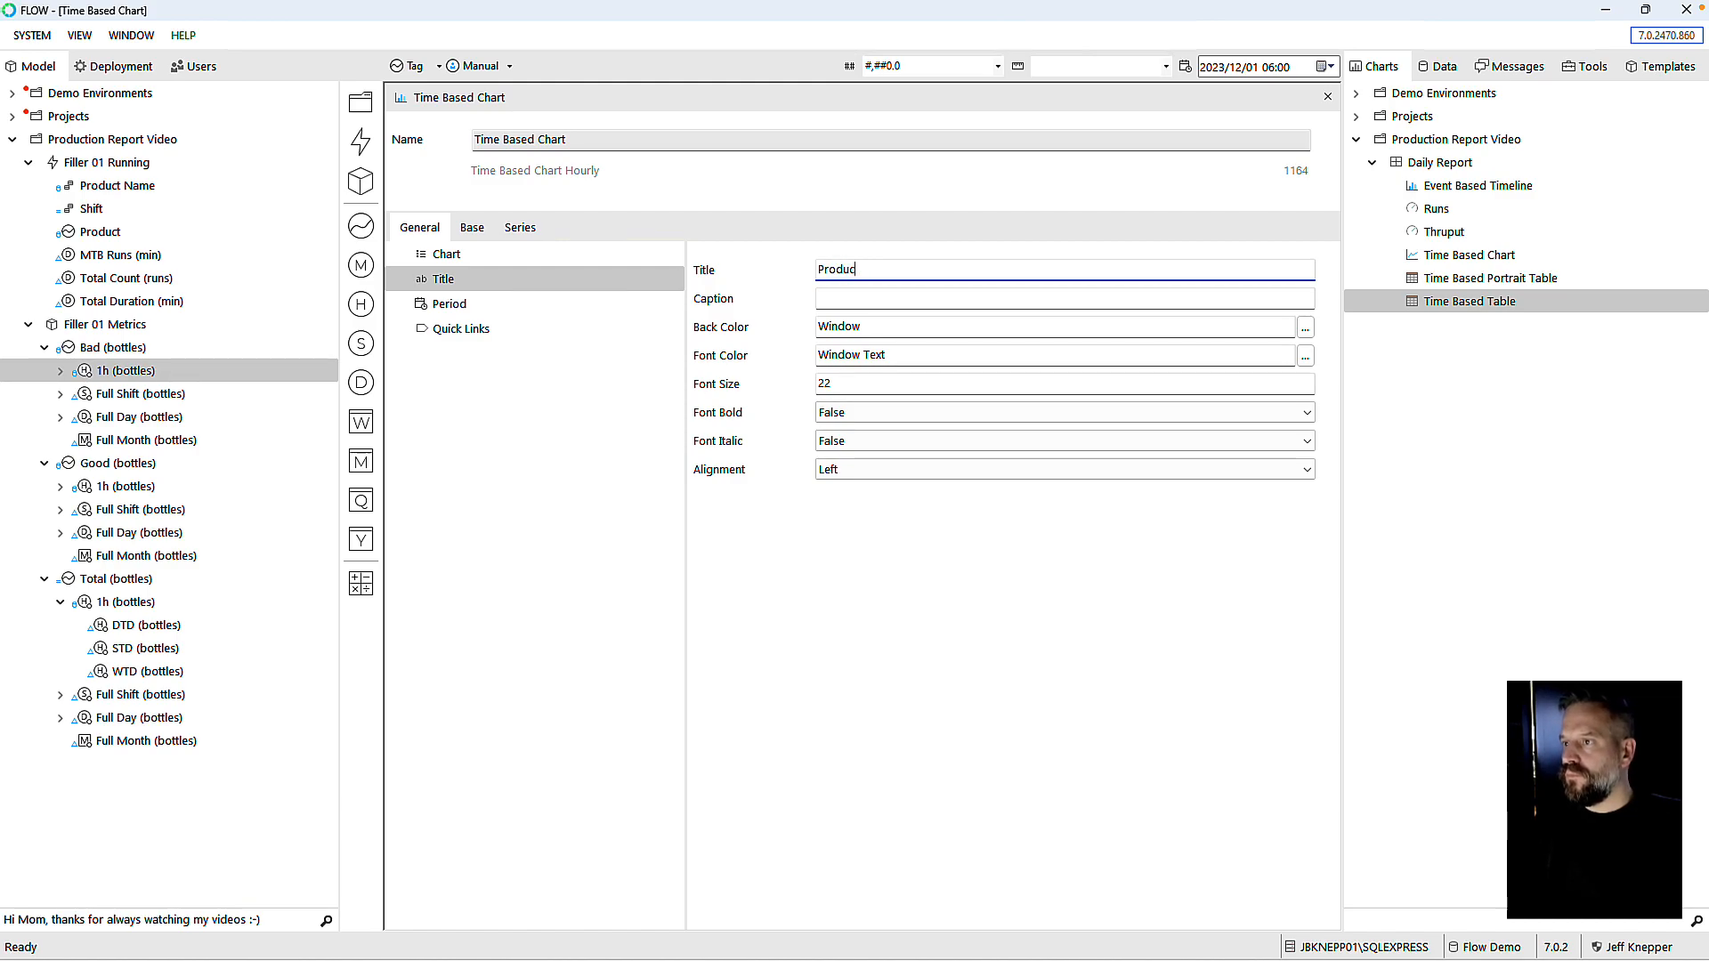
{"action": "type", "text": "tion Chart"}
{"action": "key", "text": "Tab"}
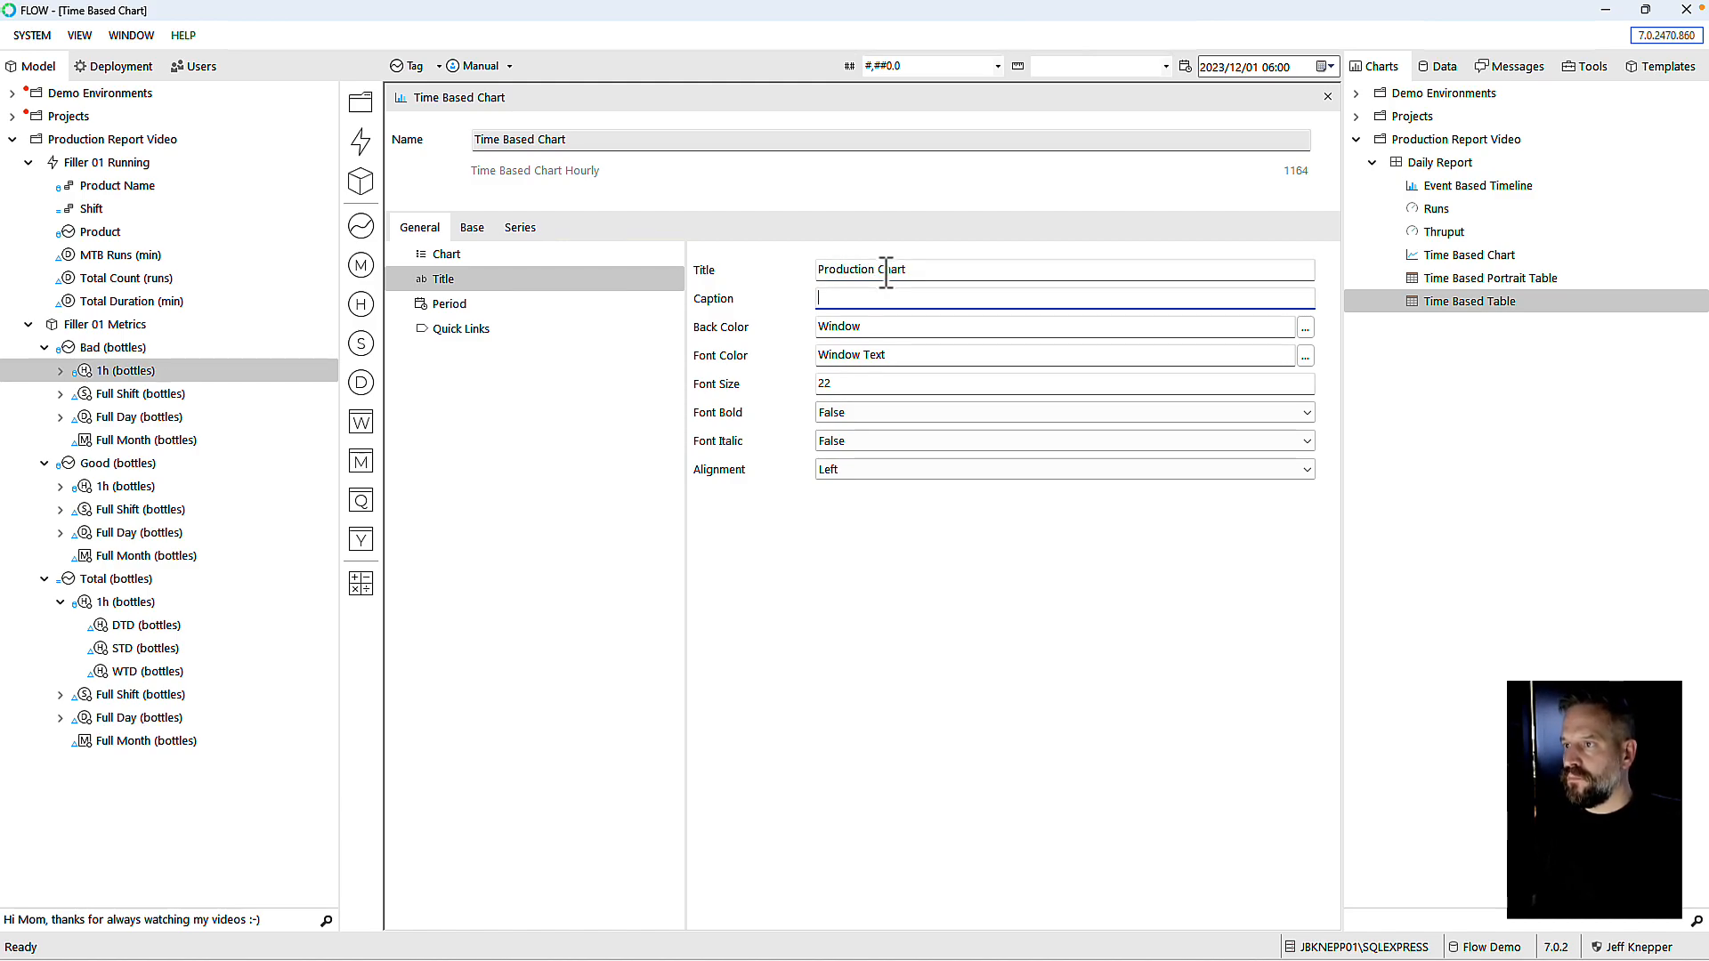
Step: Give the Time Based Chart the caption "Full Day" beneath its title
{"action": "left_click", "coordinate": [926, 274]}
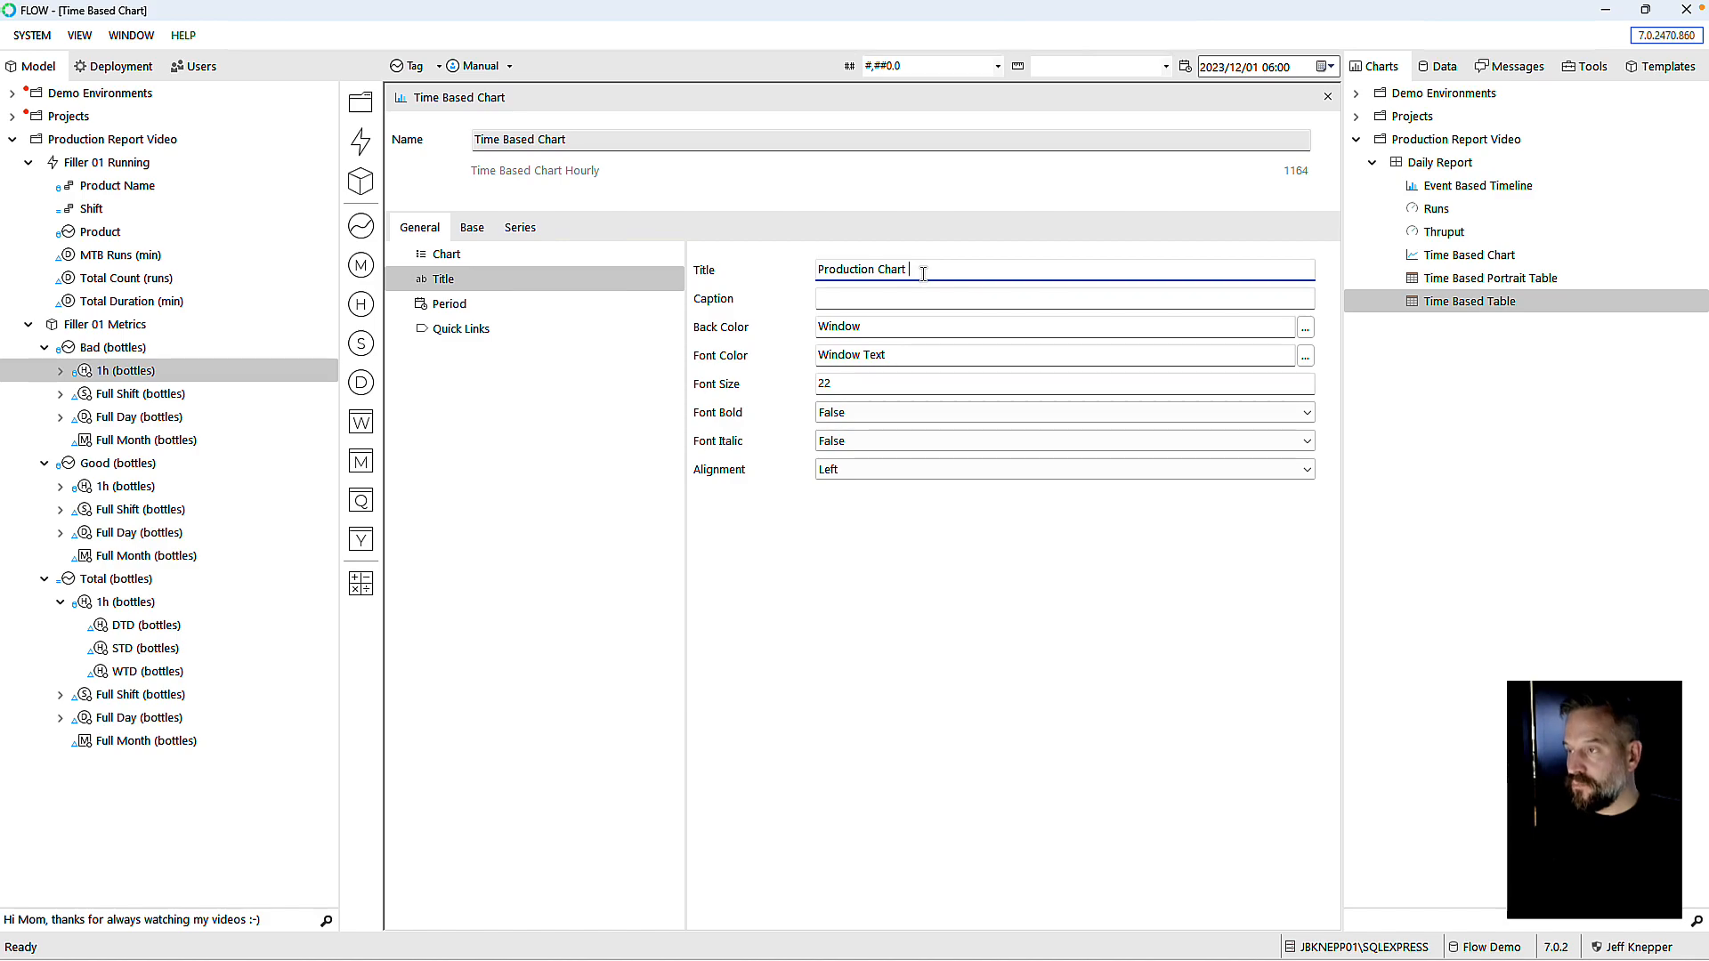
{"action": "type", "text": "- Full Day"}
{"action": "key", "text": "Tab"}
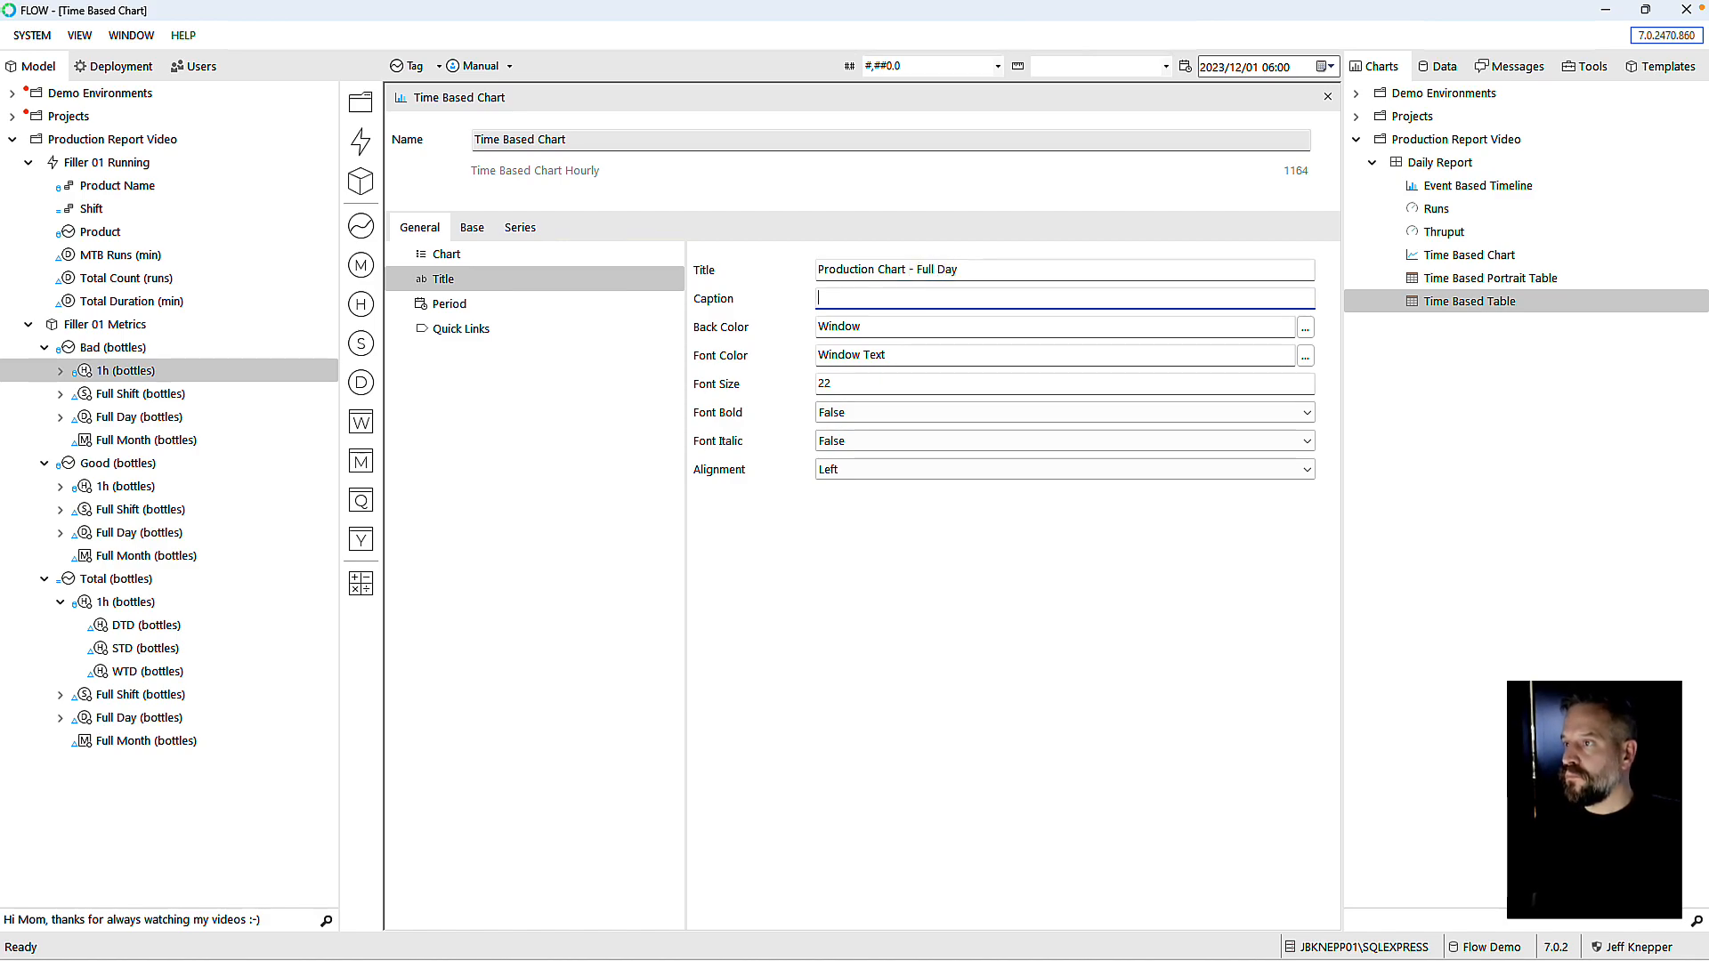
{"action": "left_click", "coordinate": [991, 275]}
{"action": "key", "text": "ctrl+c"}
{"action": "key", "text": "BackSpace"}
{"action": "left_click", "coordinate": [927, 295]}
{"action": "key", "text": "ctrl+v"}
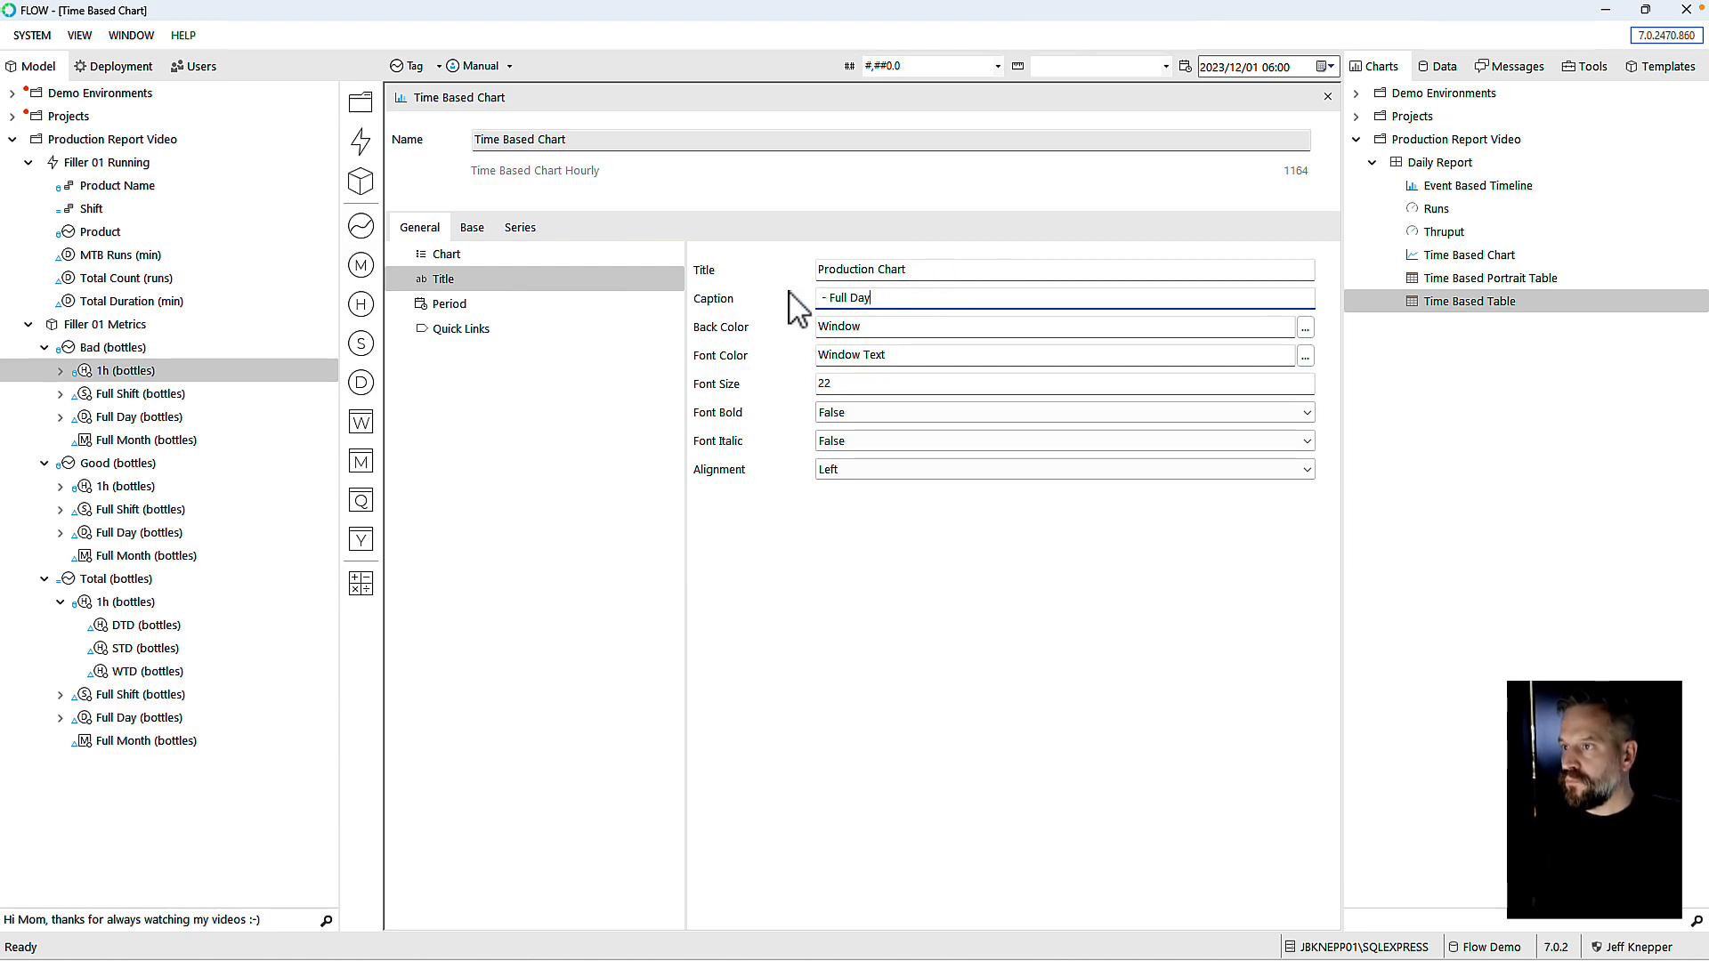
{"action": "key", "text": "BackSpace"}
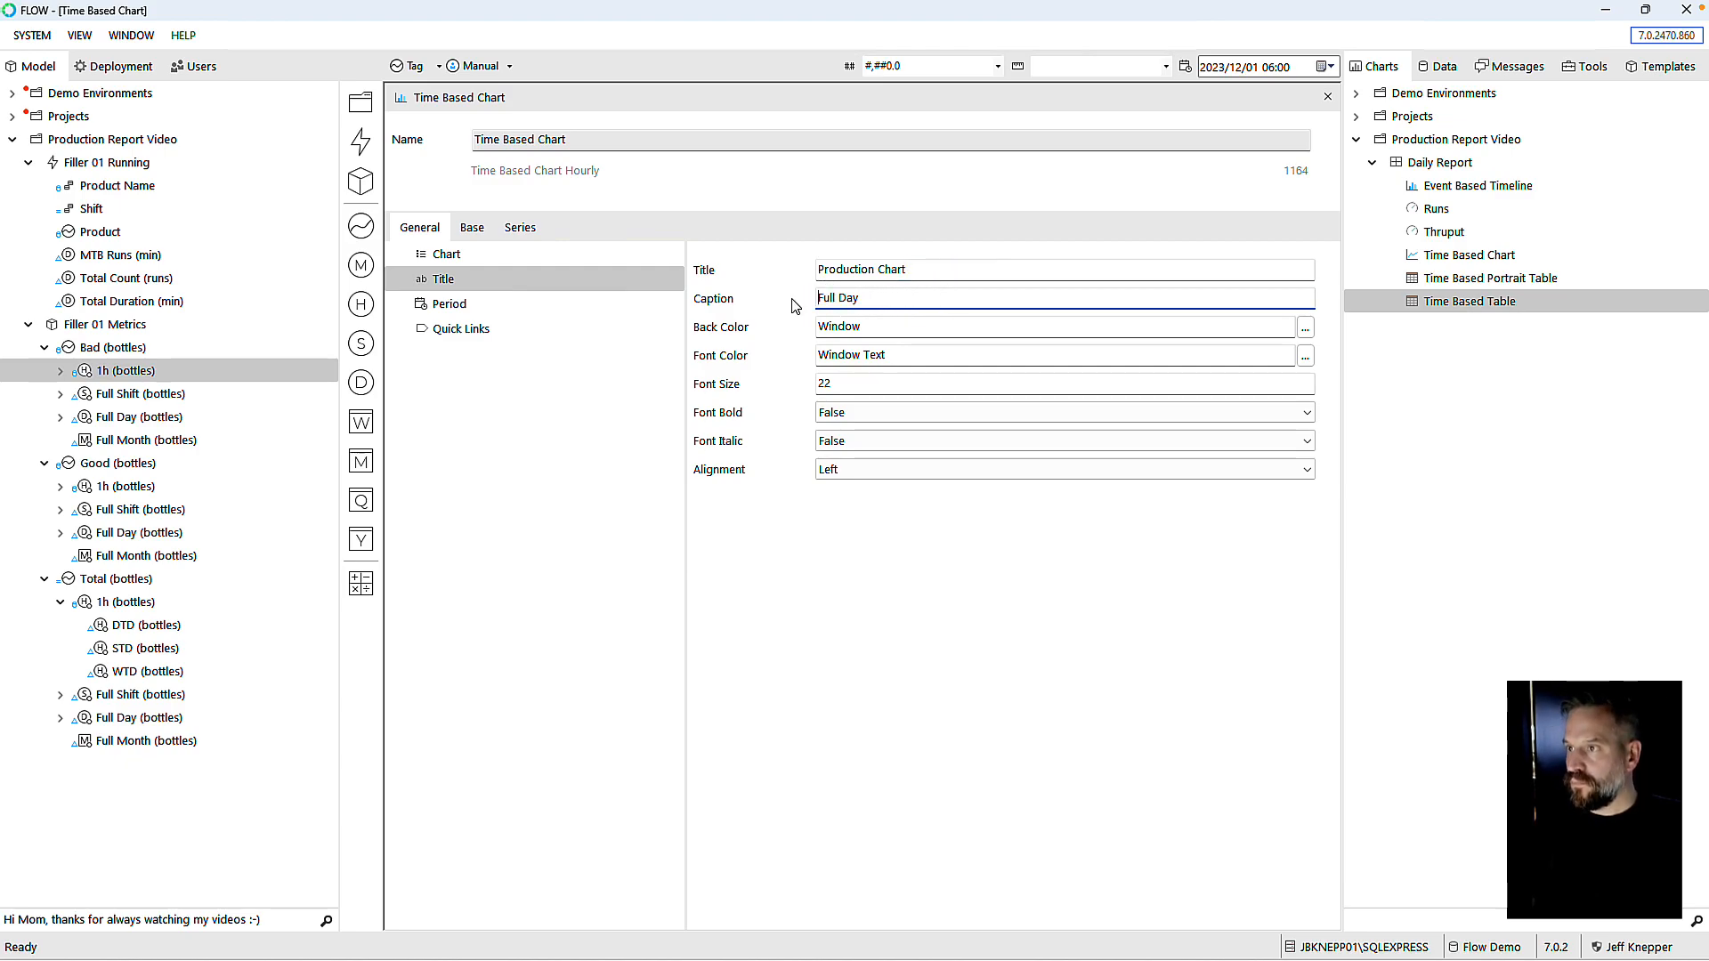
{"action": "left_click", "coordinate": [848, 378]}
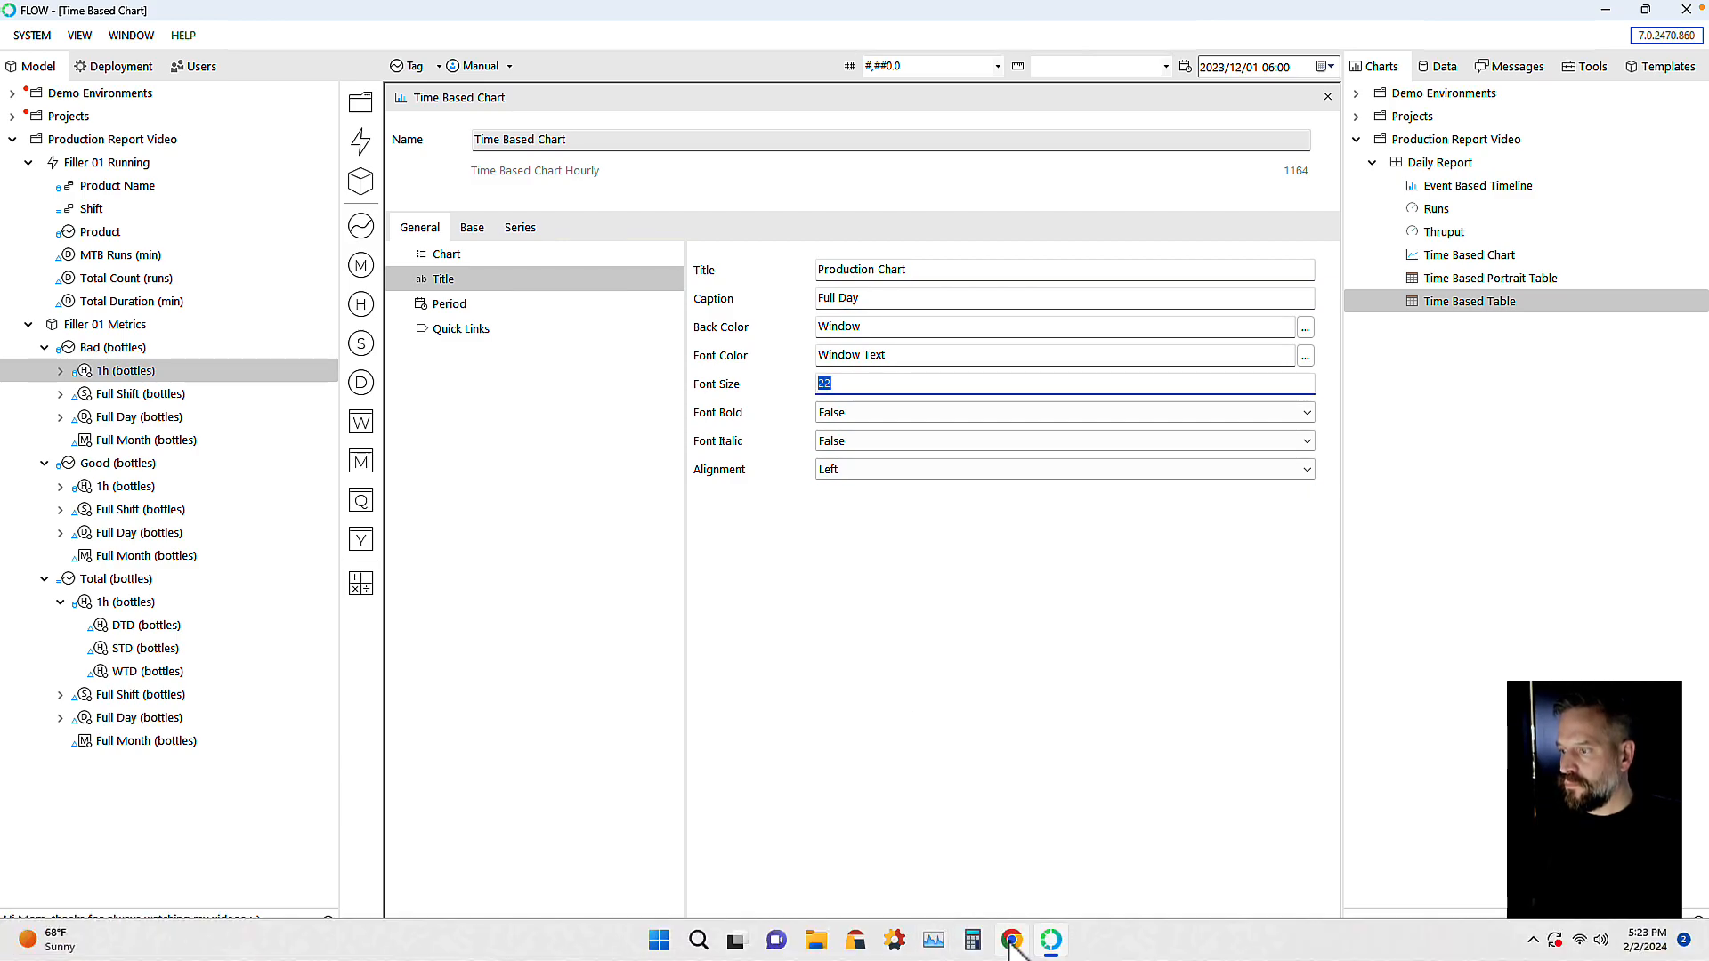
Step: Reload the Daily Report in the browser, check the chart's title and caption, and return to FLOW
{"action": "left_click", "coordinate": [1011, 940]}
{"action": "left_click", "coordinate": [83, 56]}
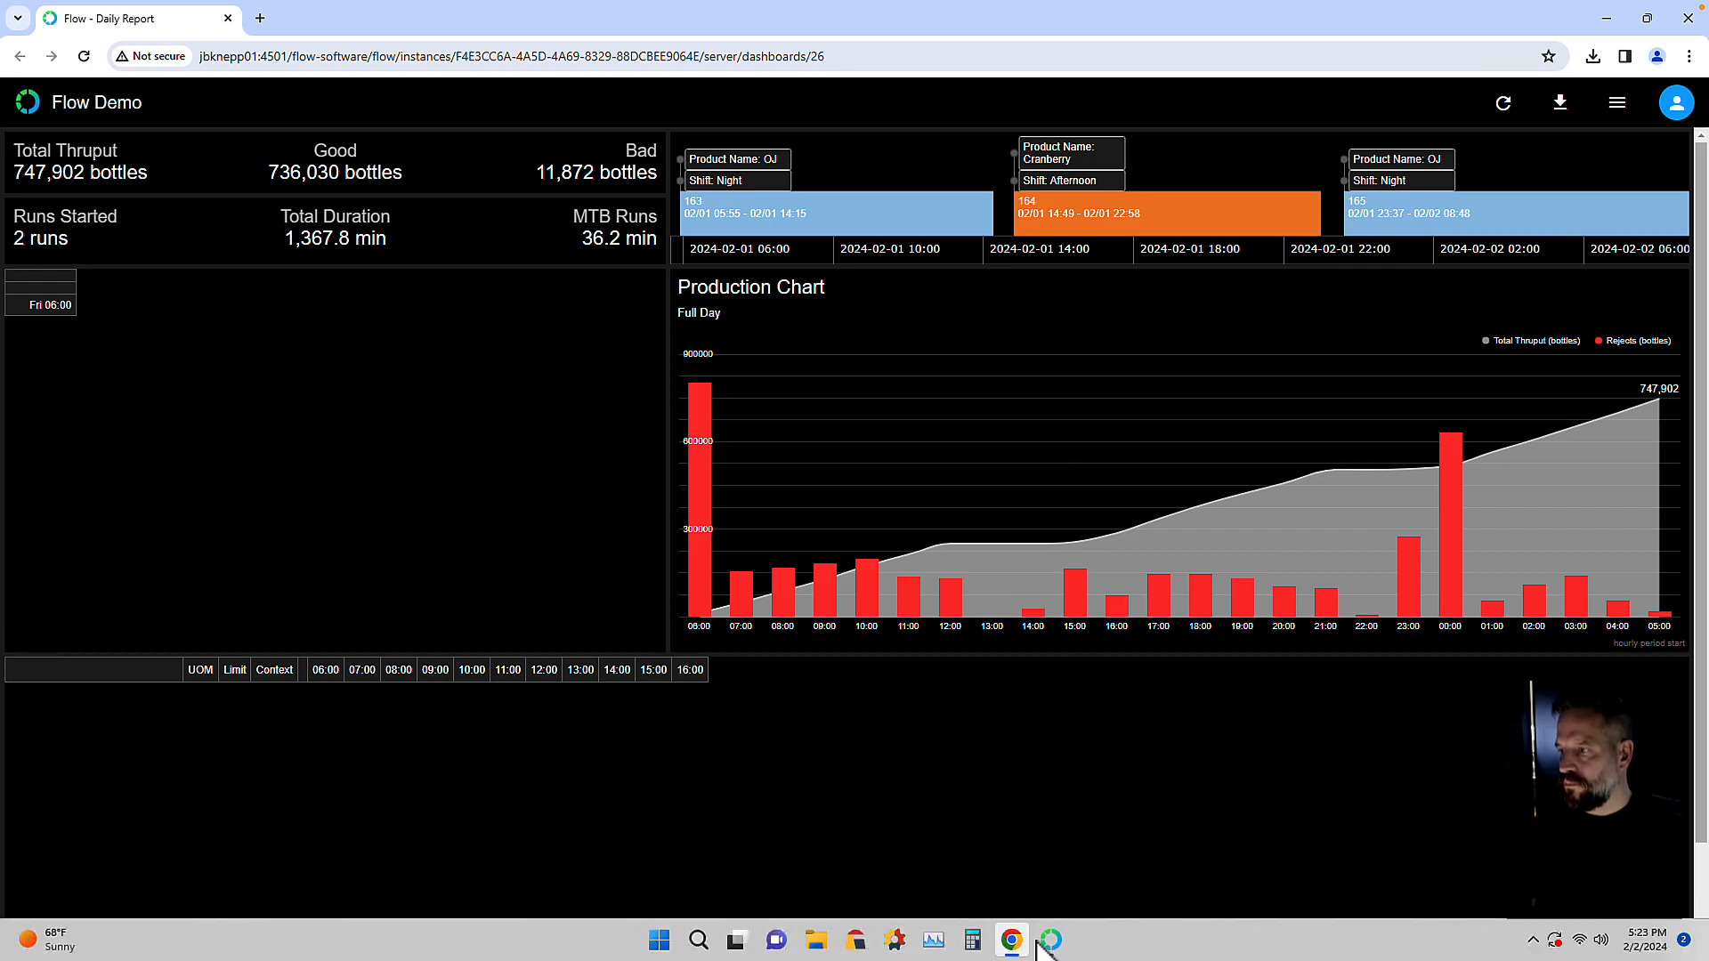
{"action": "left_click", "coordinate": [1051, 940]}
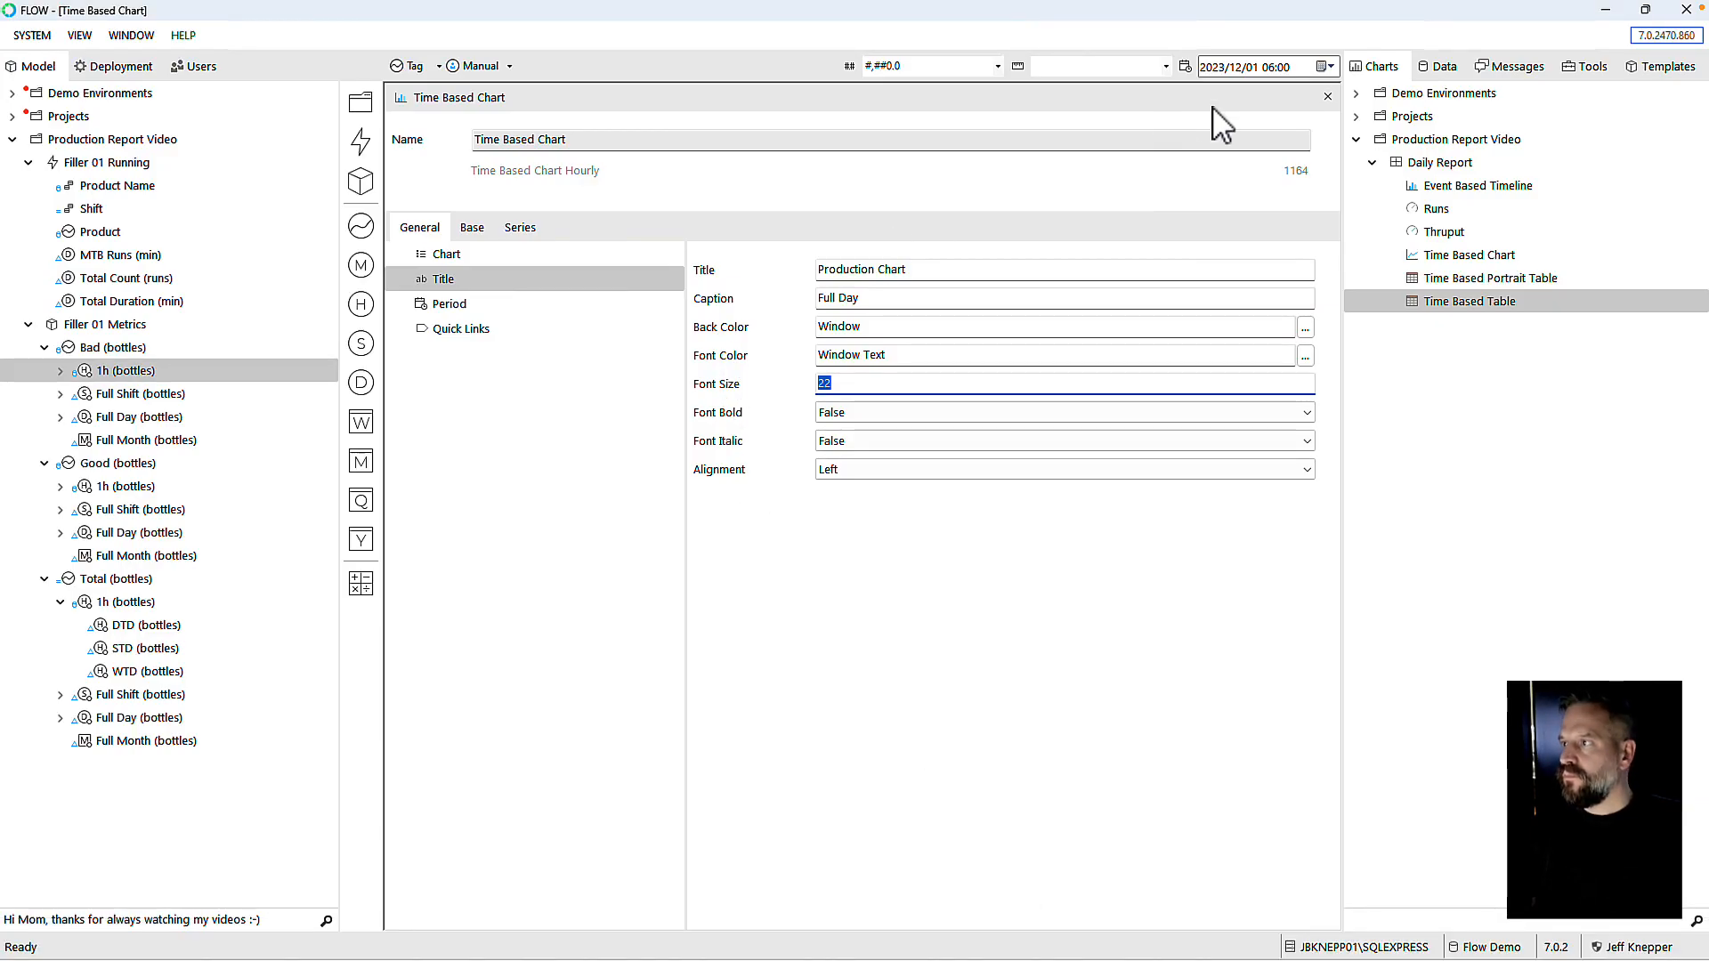
Step: Close the chart editor and give the Time Based Portrait Table the title "Production by Shift" and the caption "Total Thruput"
{"action": "left_click", "coordinate": [1327, 96]}
{"action": "double_click", "coordinate": [519, 297]}
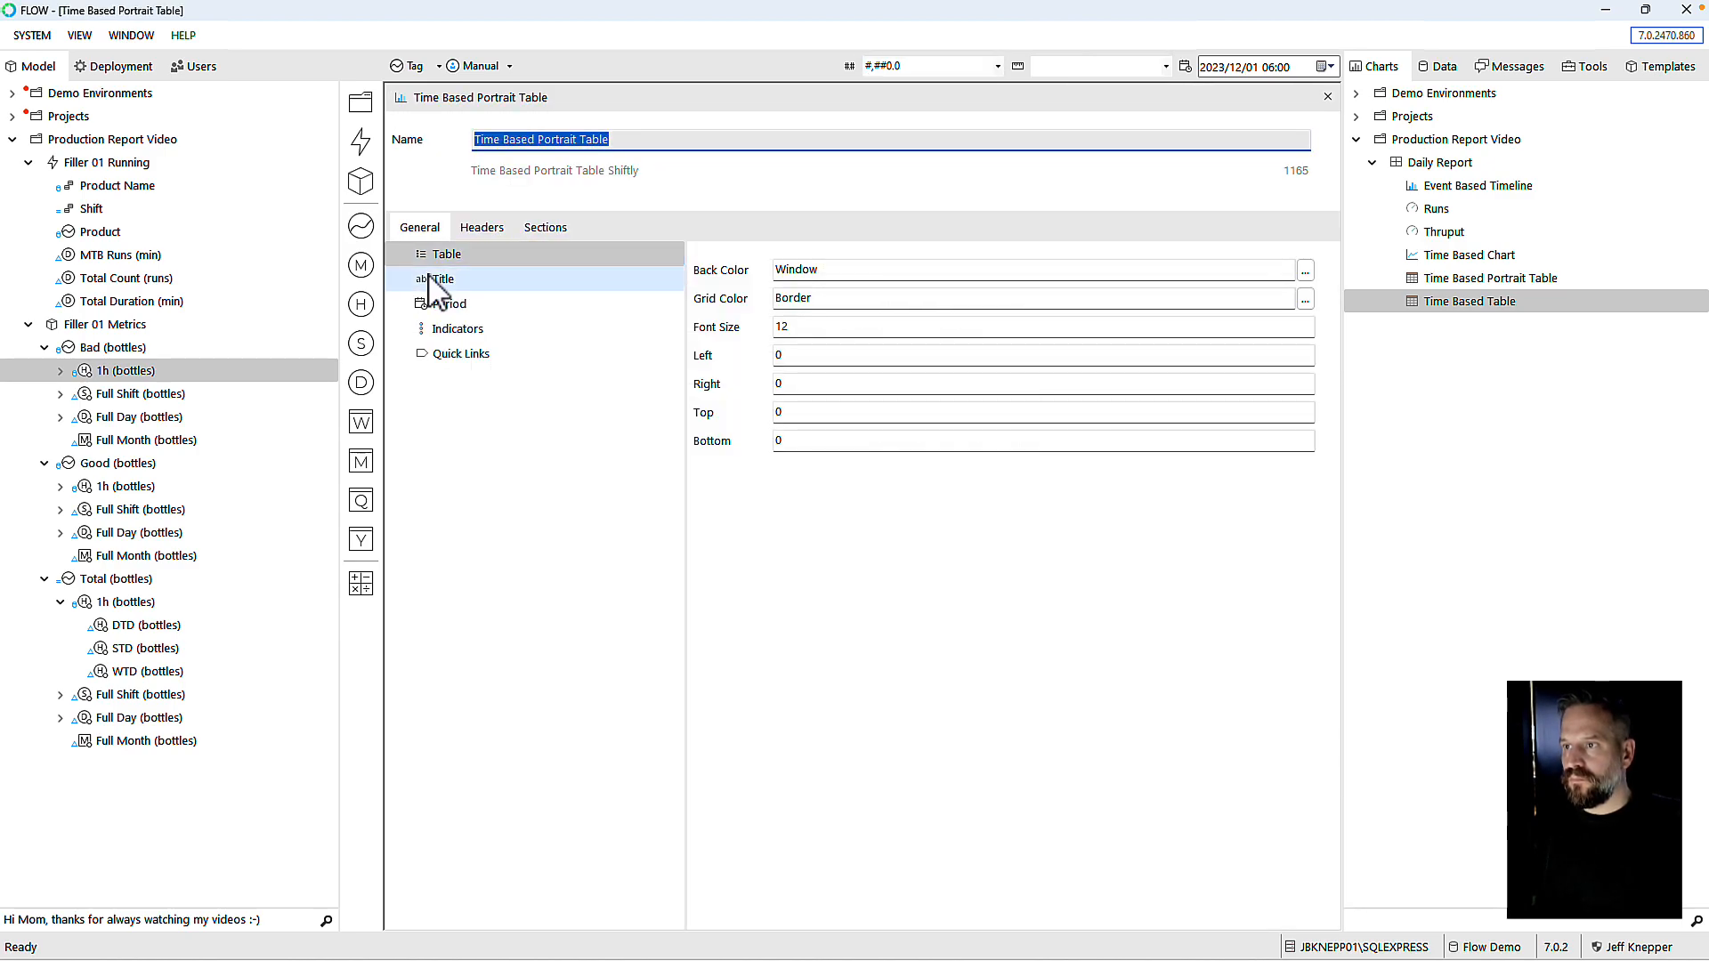
{"action": "left_click", "coordinate": [443, 281]}
{"action": "left_click", "coordinate": [906, 273]}
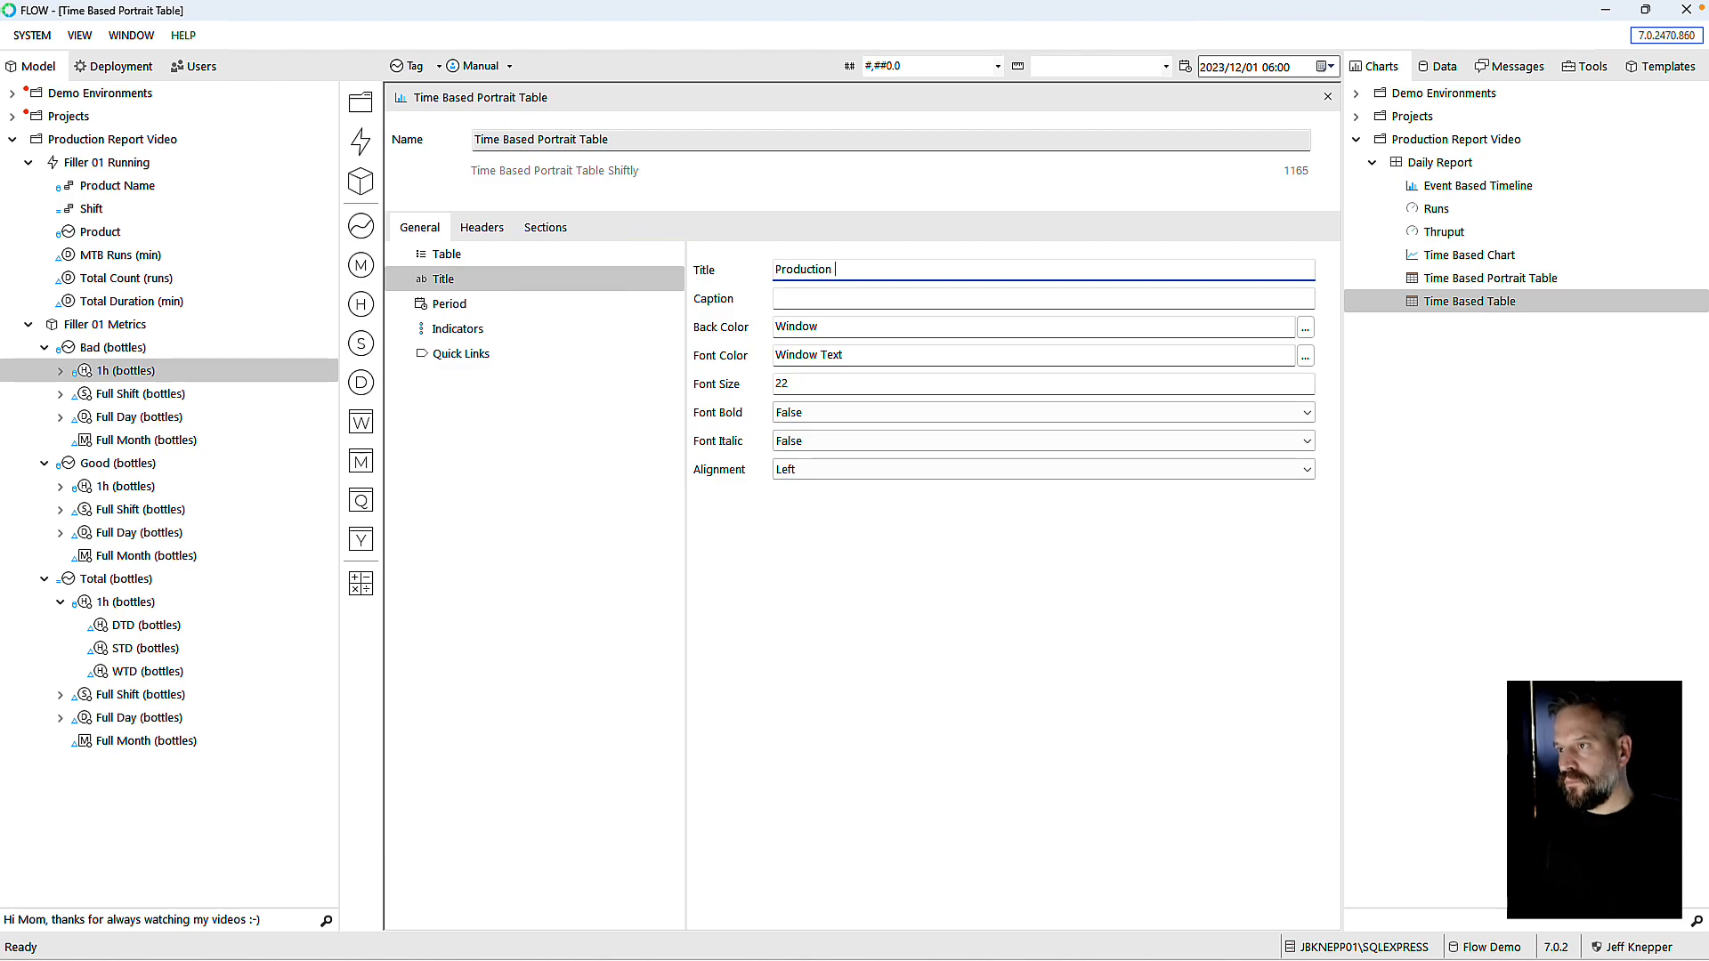
{"action": "key", "text": "Tab"}
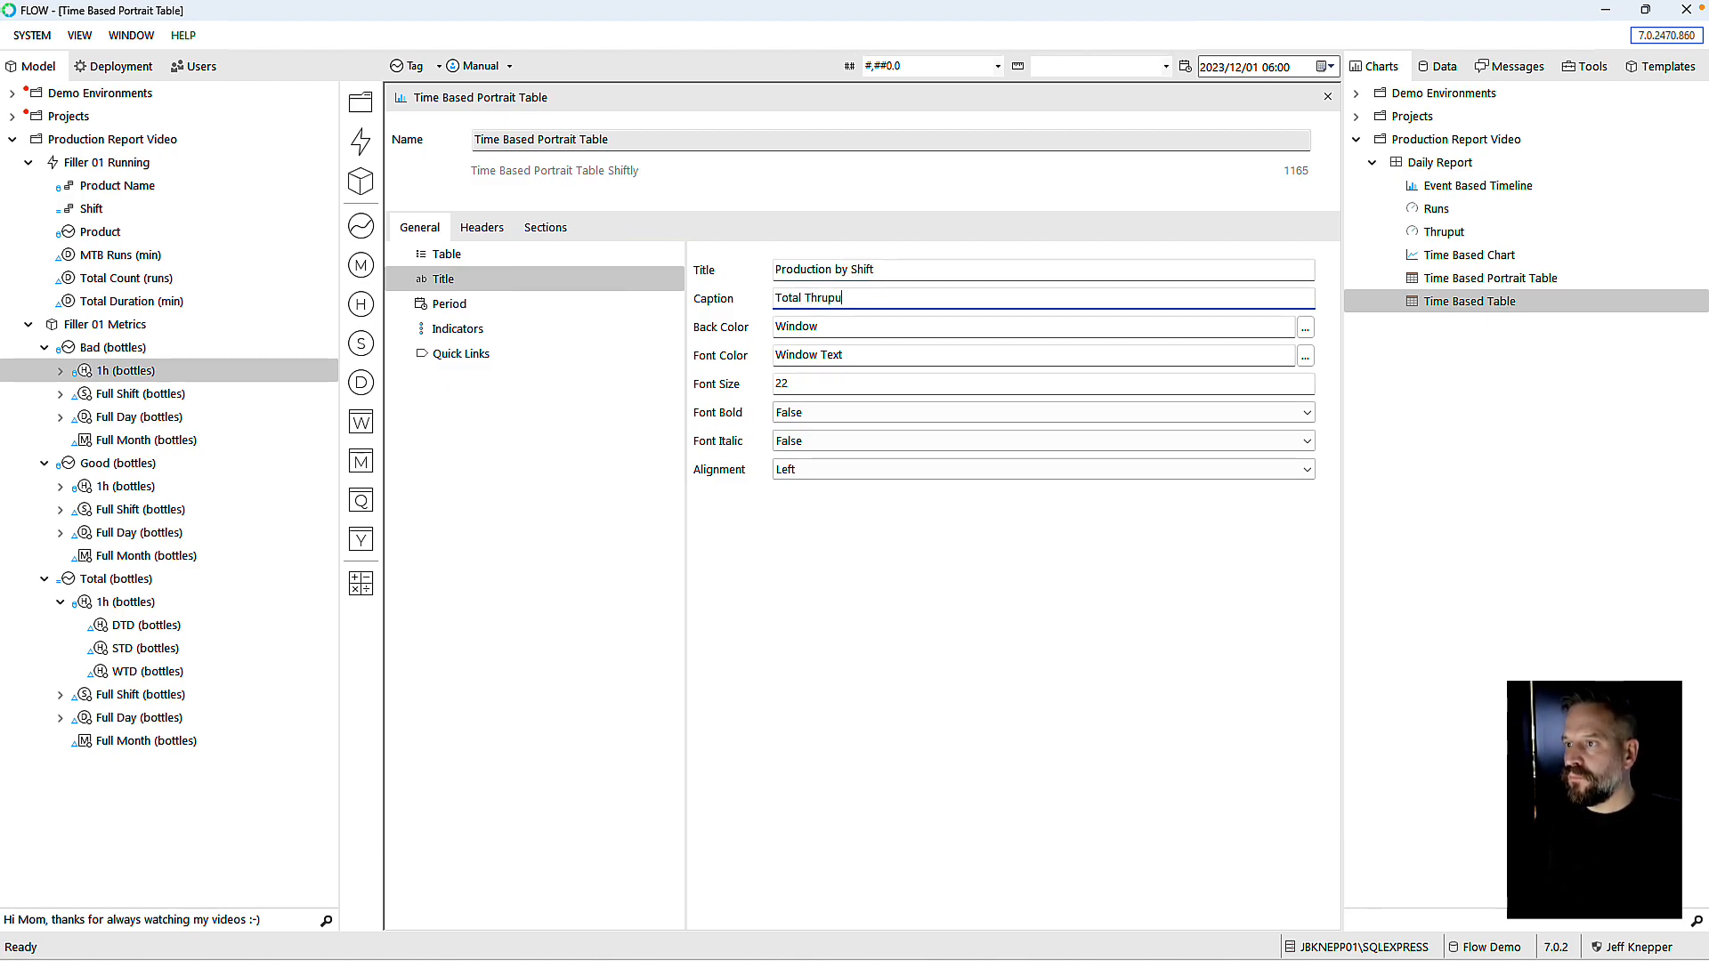
Step: Set the portrait table's period to Start of Interval to End of Interval, with start intervals 3 and end intervals -1
{"action": "left_click", "coordinate": [449, 304]}
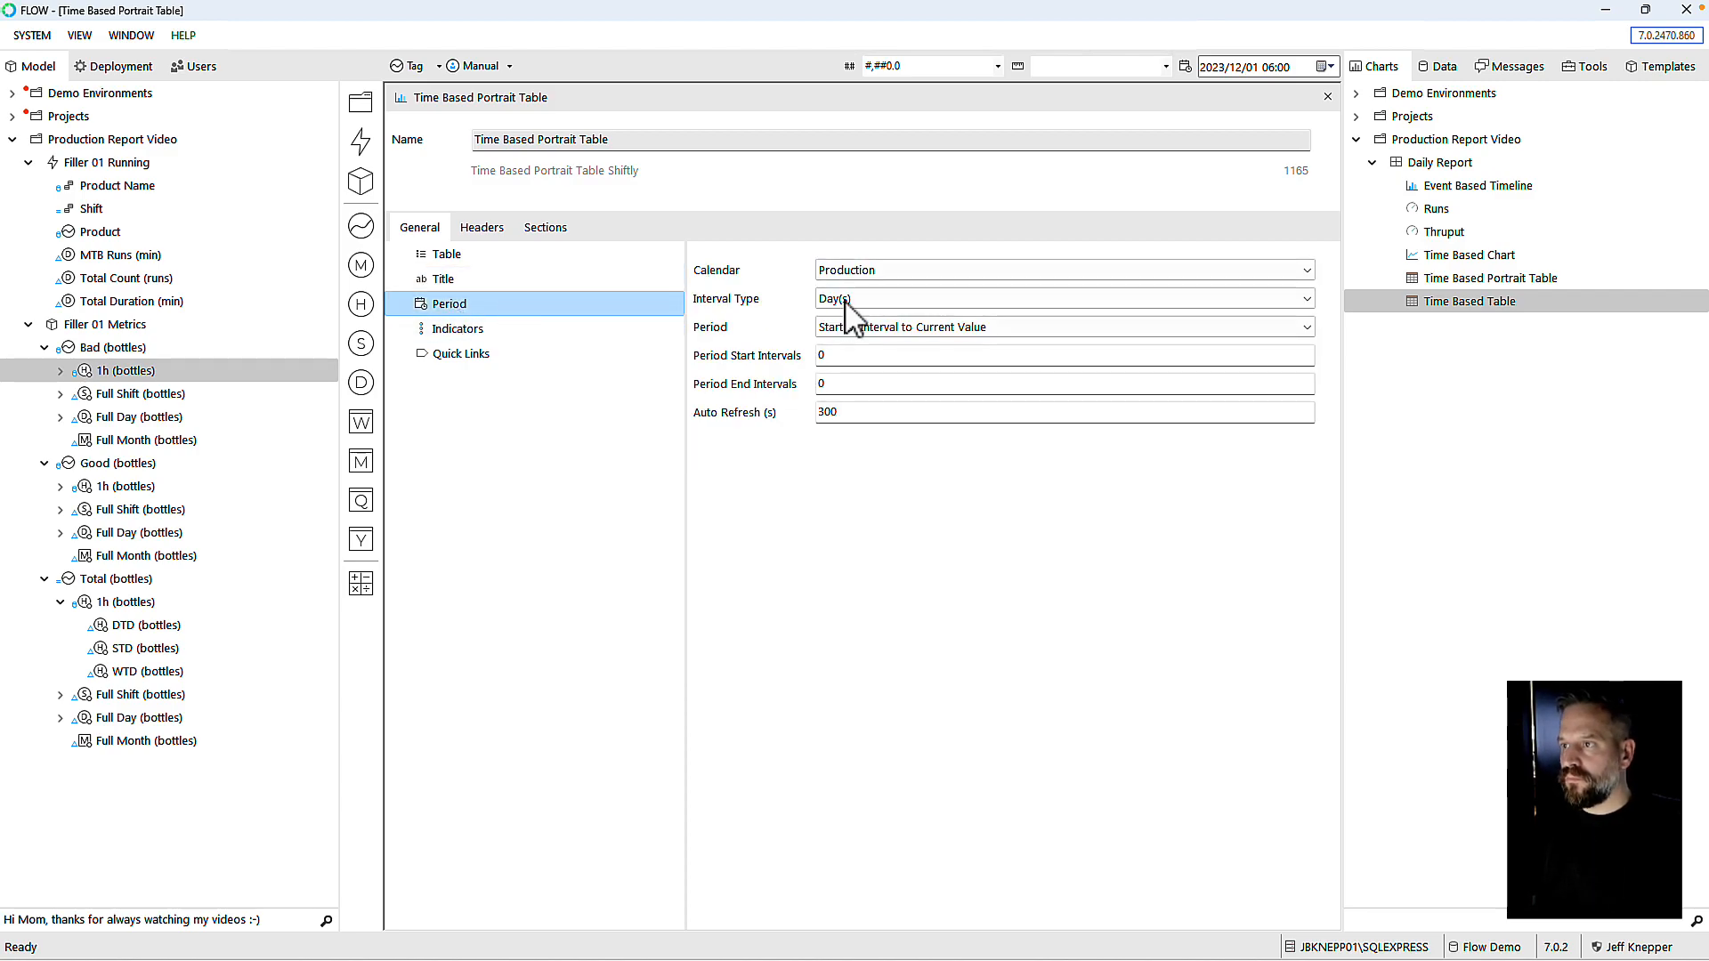
{"action": "left_click", "coordinate": [846, 330]}
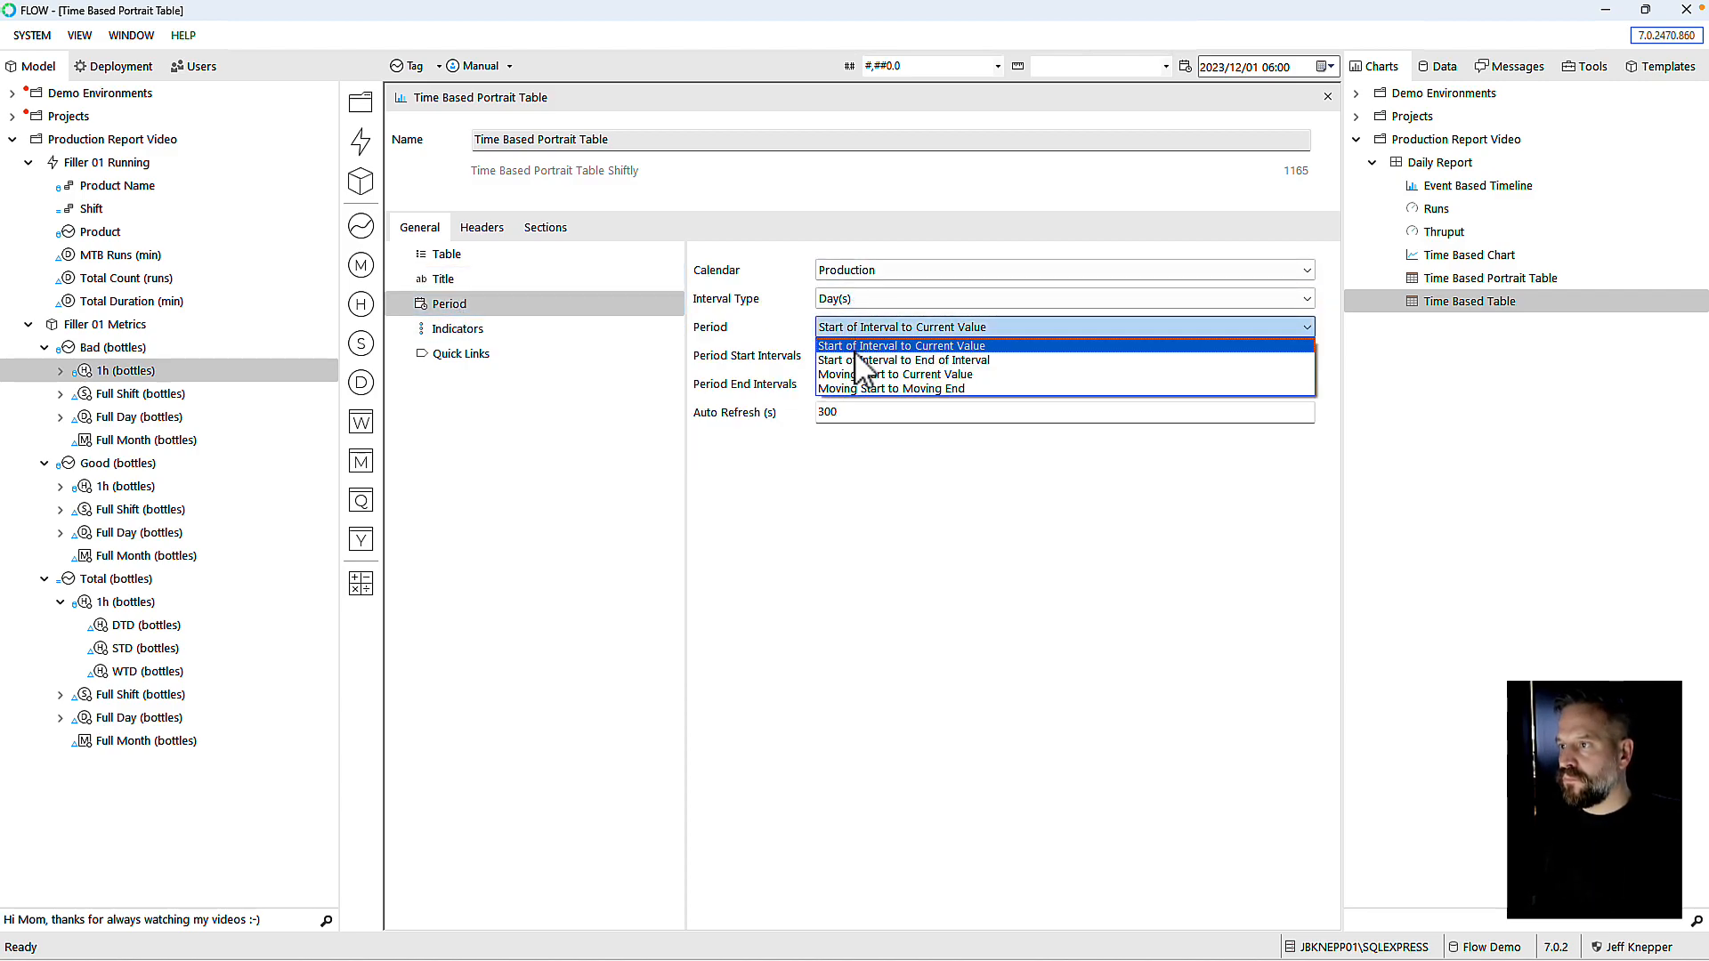
{"action": "left_click", "coordinate": [858, 360]}
{"action": "key", "text": "Tab"}
{"action": "type", "text": "1"}
{"action": "key", "text": "Tab"}
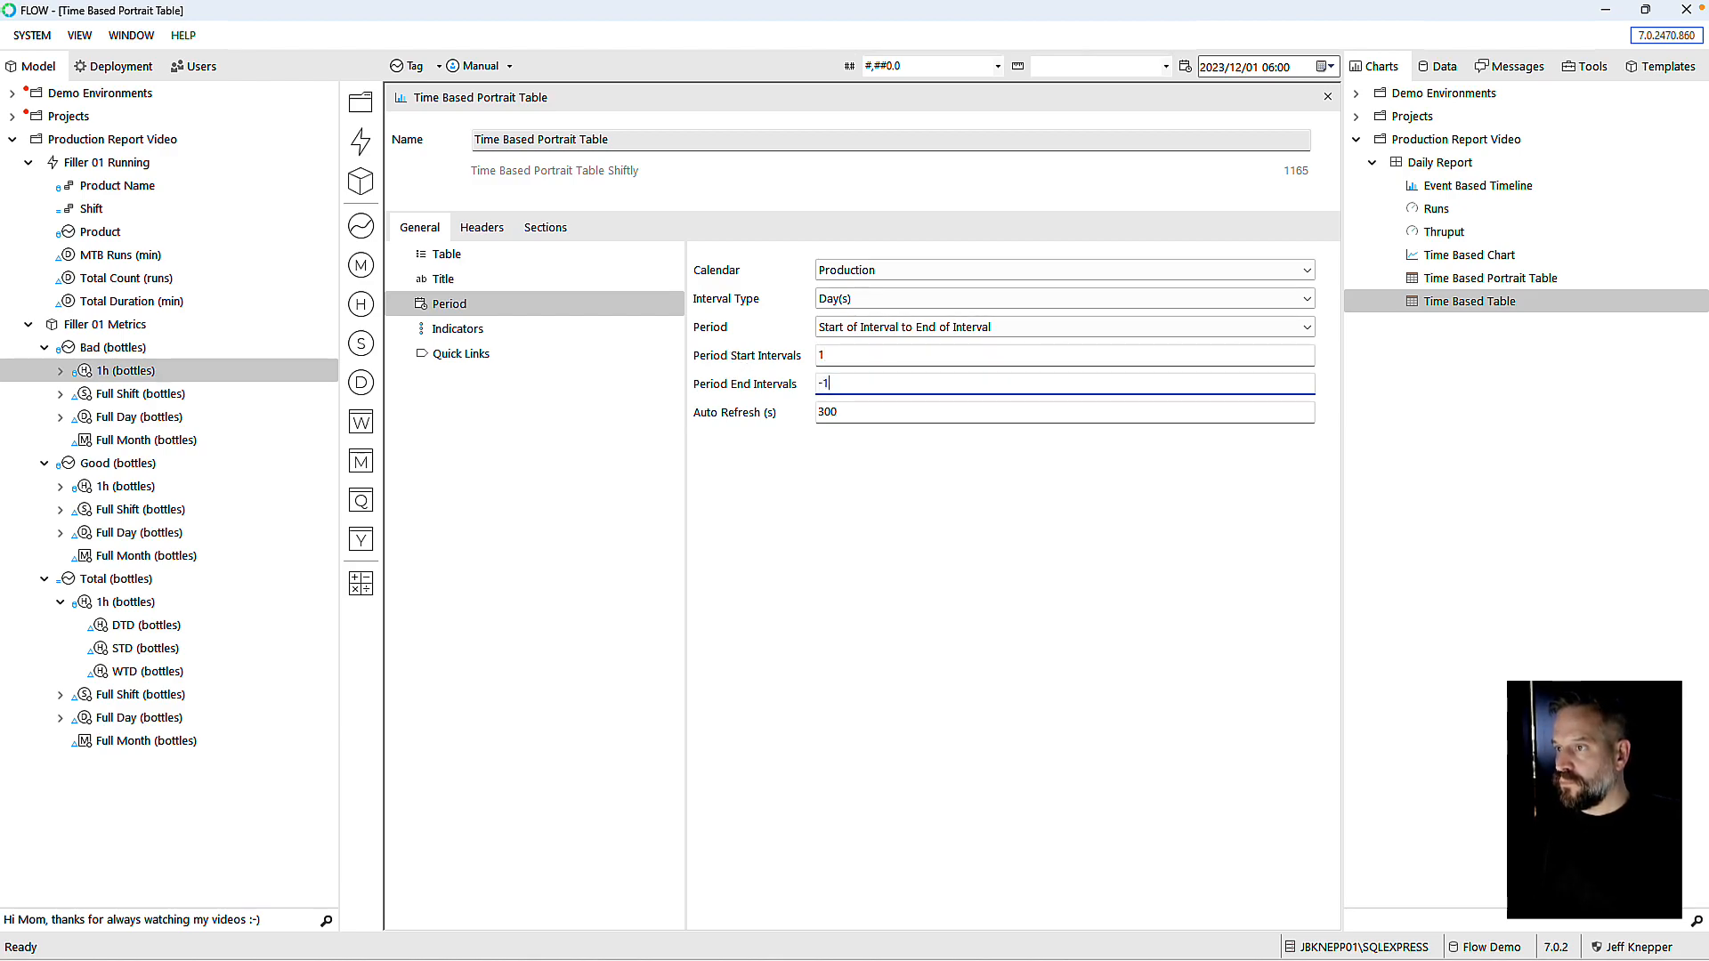
{"action": "left_click", "coordinate": [826, 356]}
{"action": "type", "text": "3"}
{"action": "key", "text": "Tab"}
Step: Add the Full Shift measure of Total (bottles) to the portrait table's sections
{"action": "left_click", "coordinate": [481, 229]}
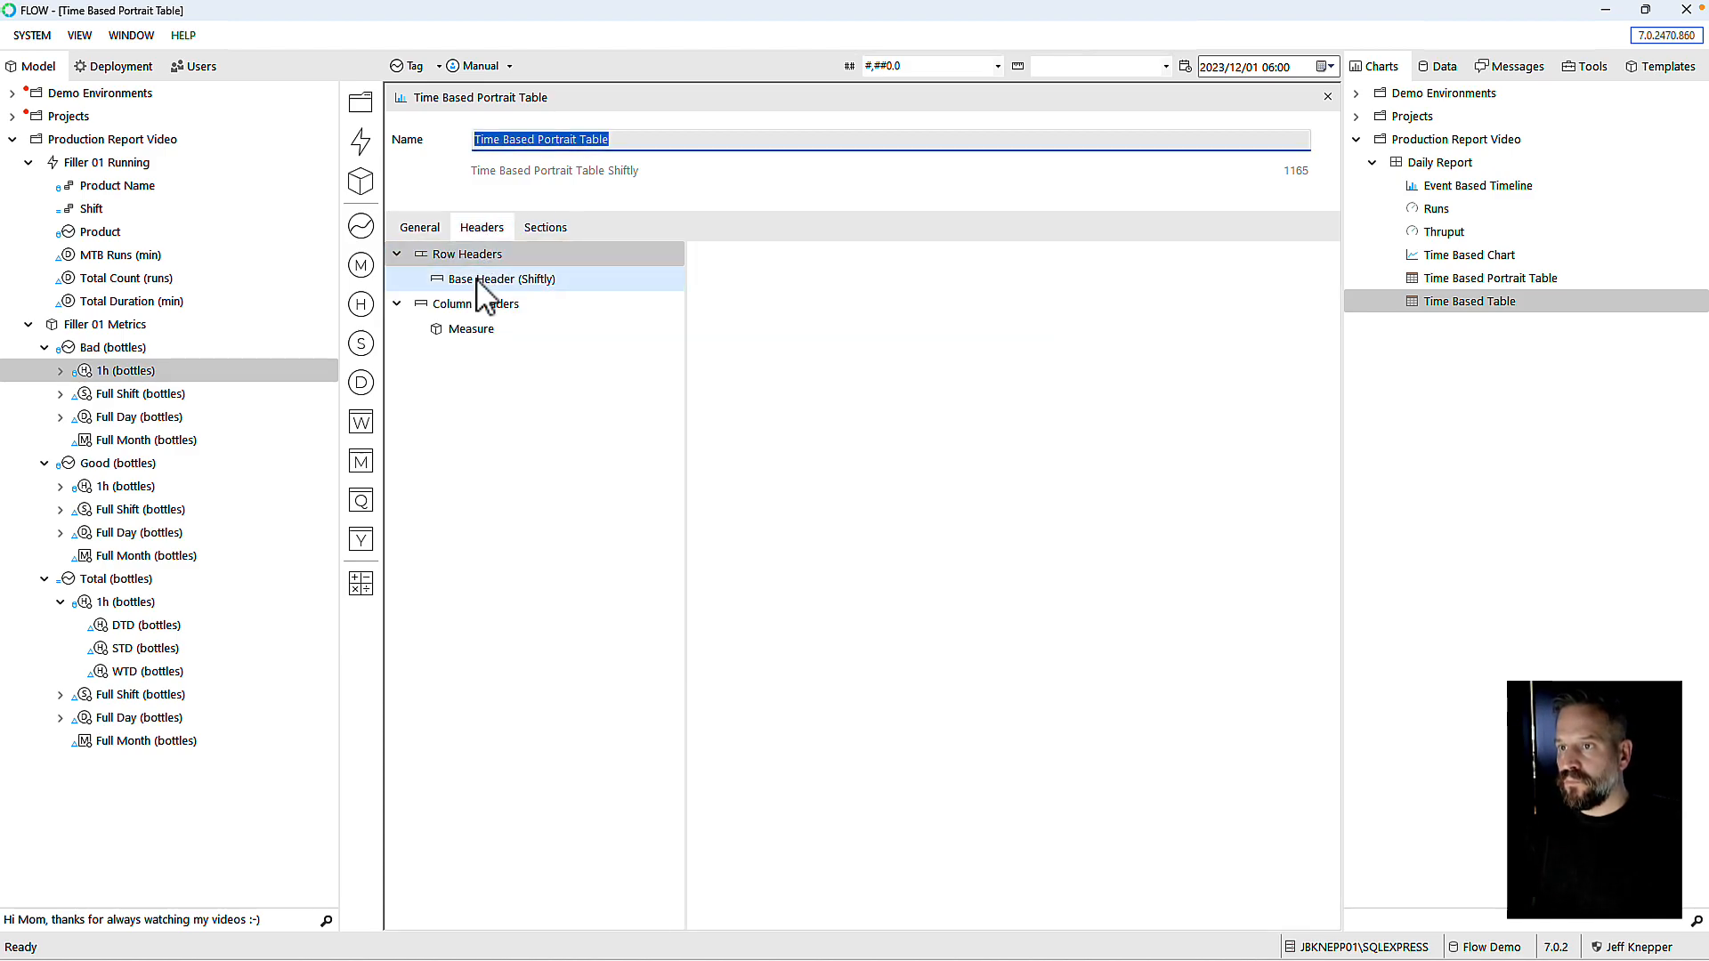
{"action": "left_click", "coordinate": [548, 230]}
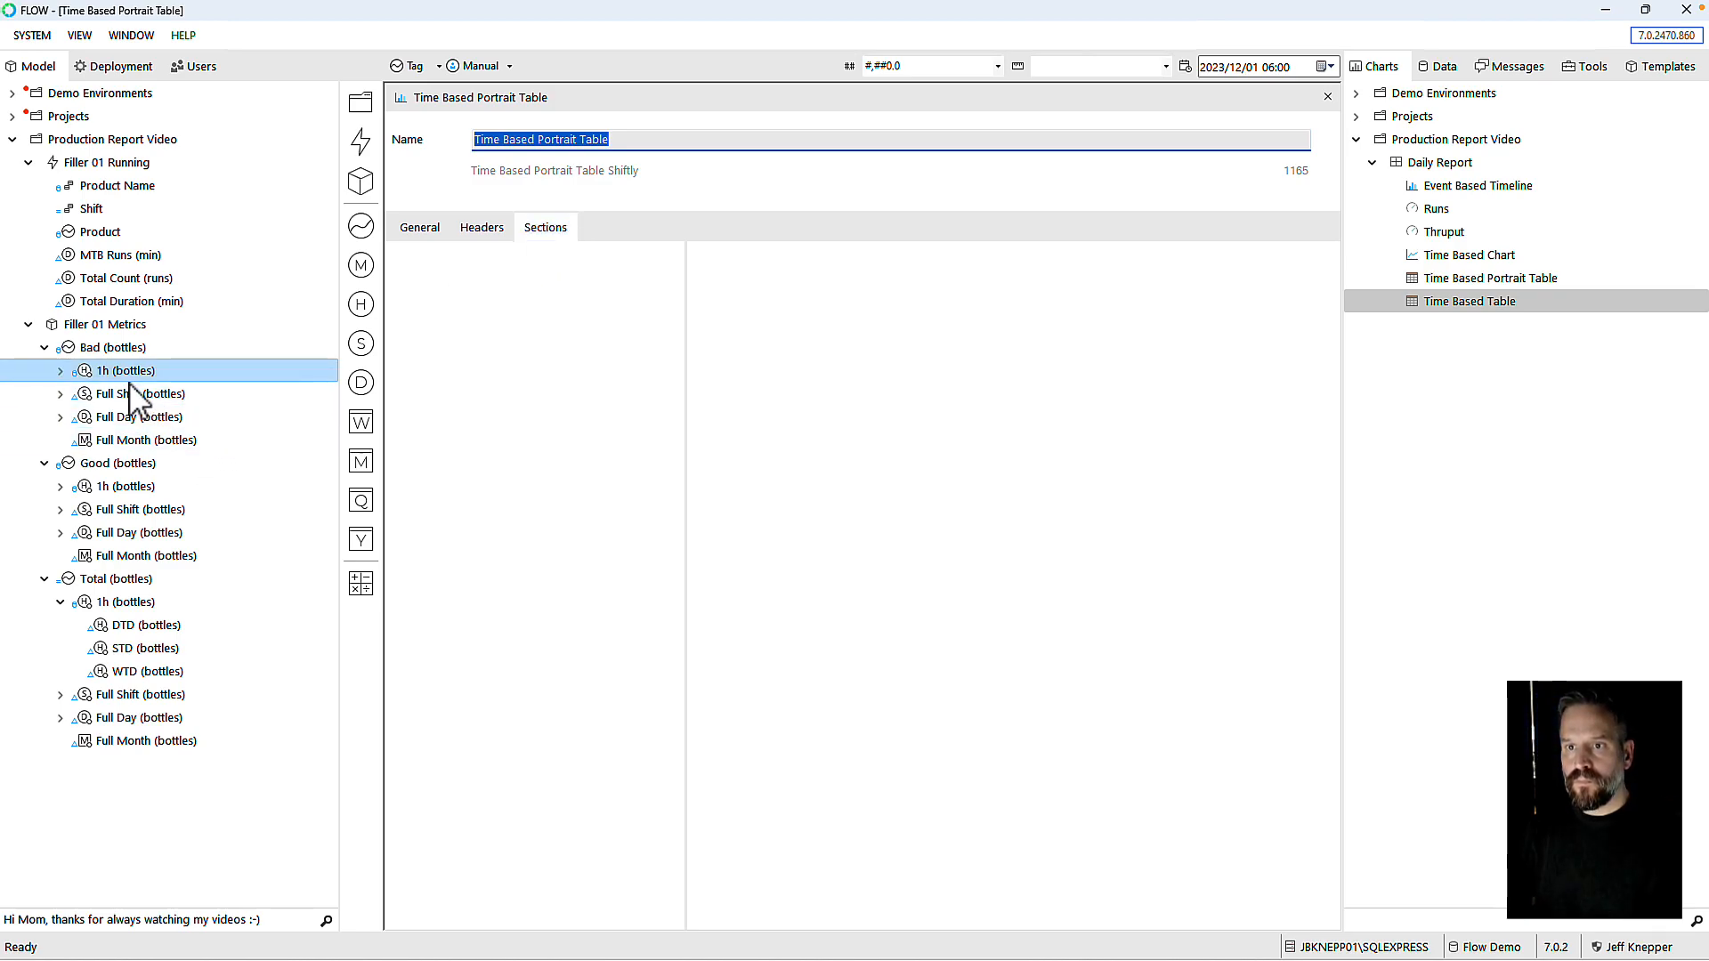
{"action": "mouse_move", "coordinate": [1706, 345]}
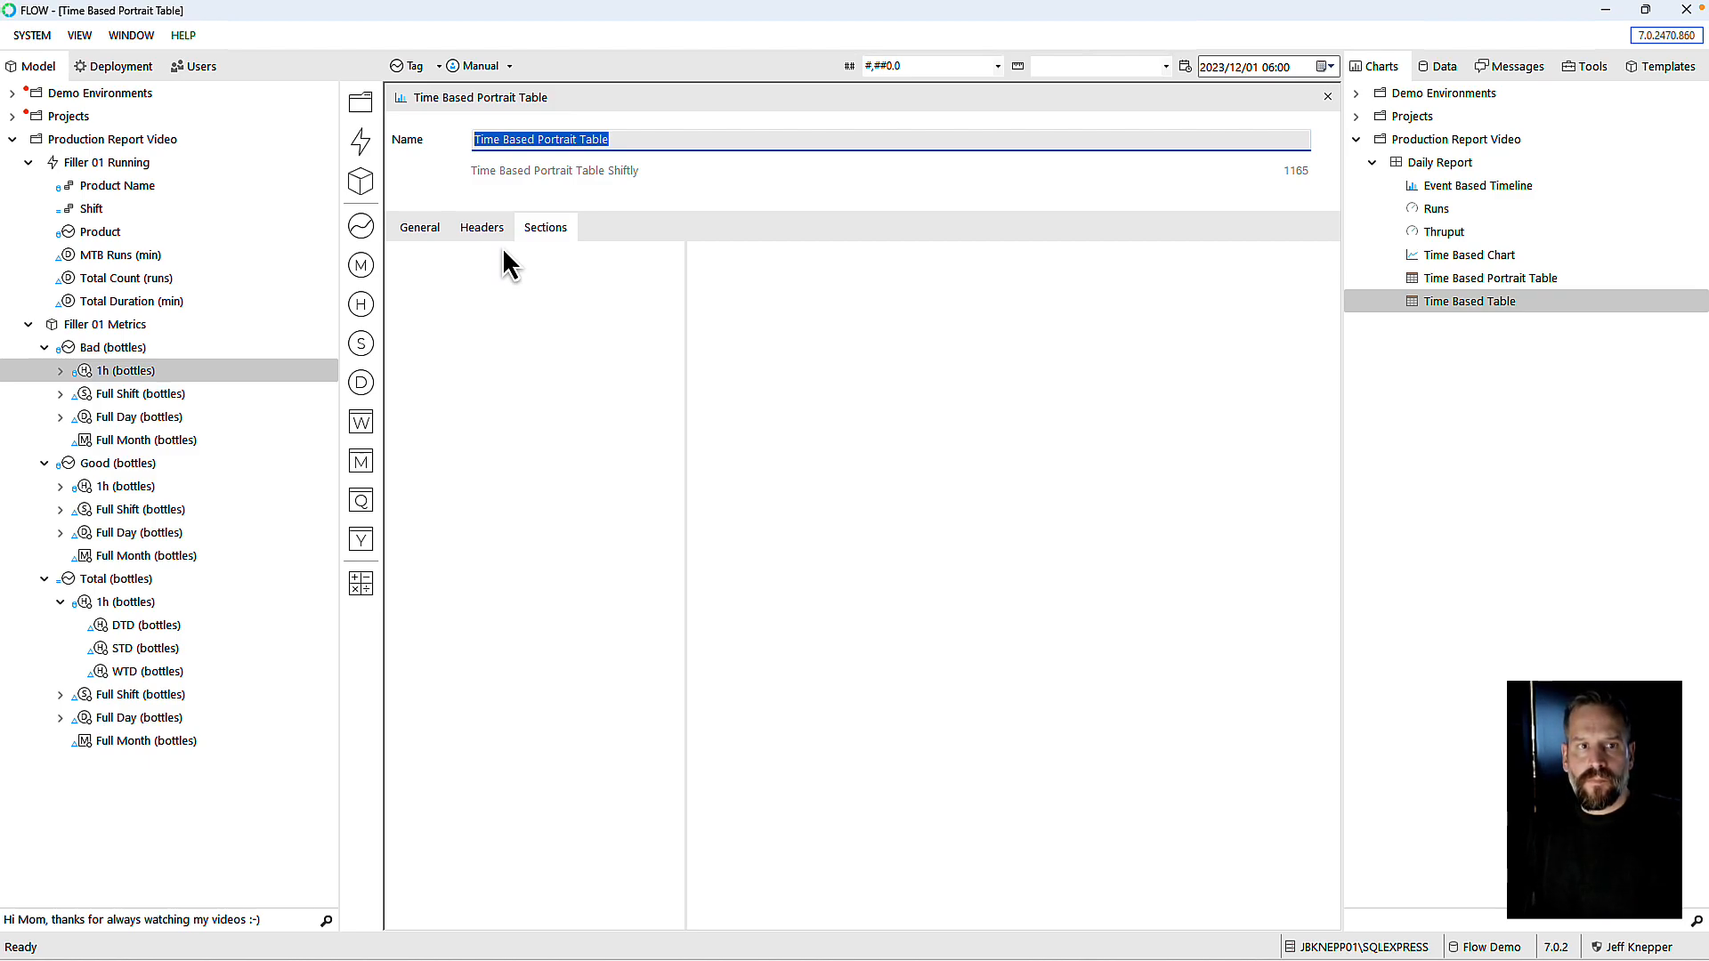
{"action": "left_click", "coordinate": [45, 347]}
{"action": "left_click", "coordinate": [45, 371]}
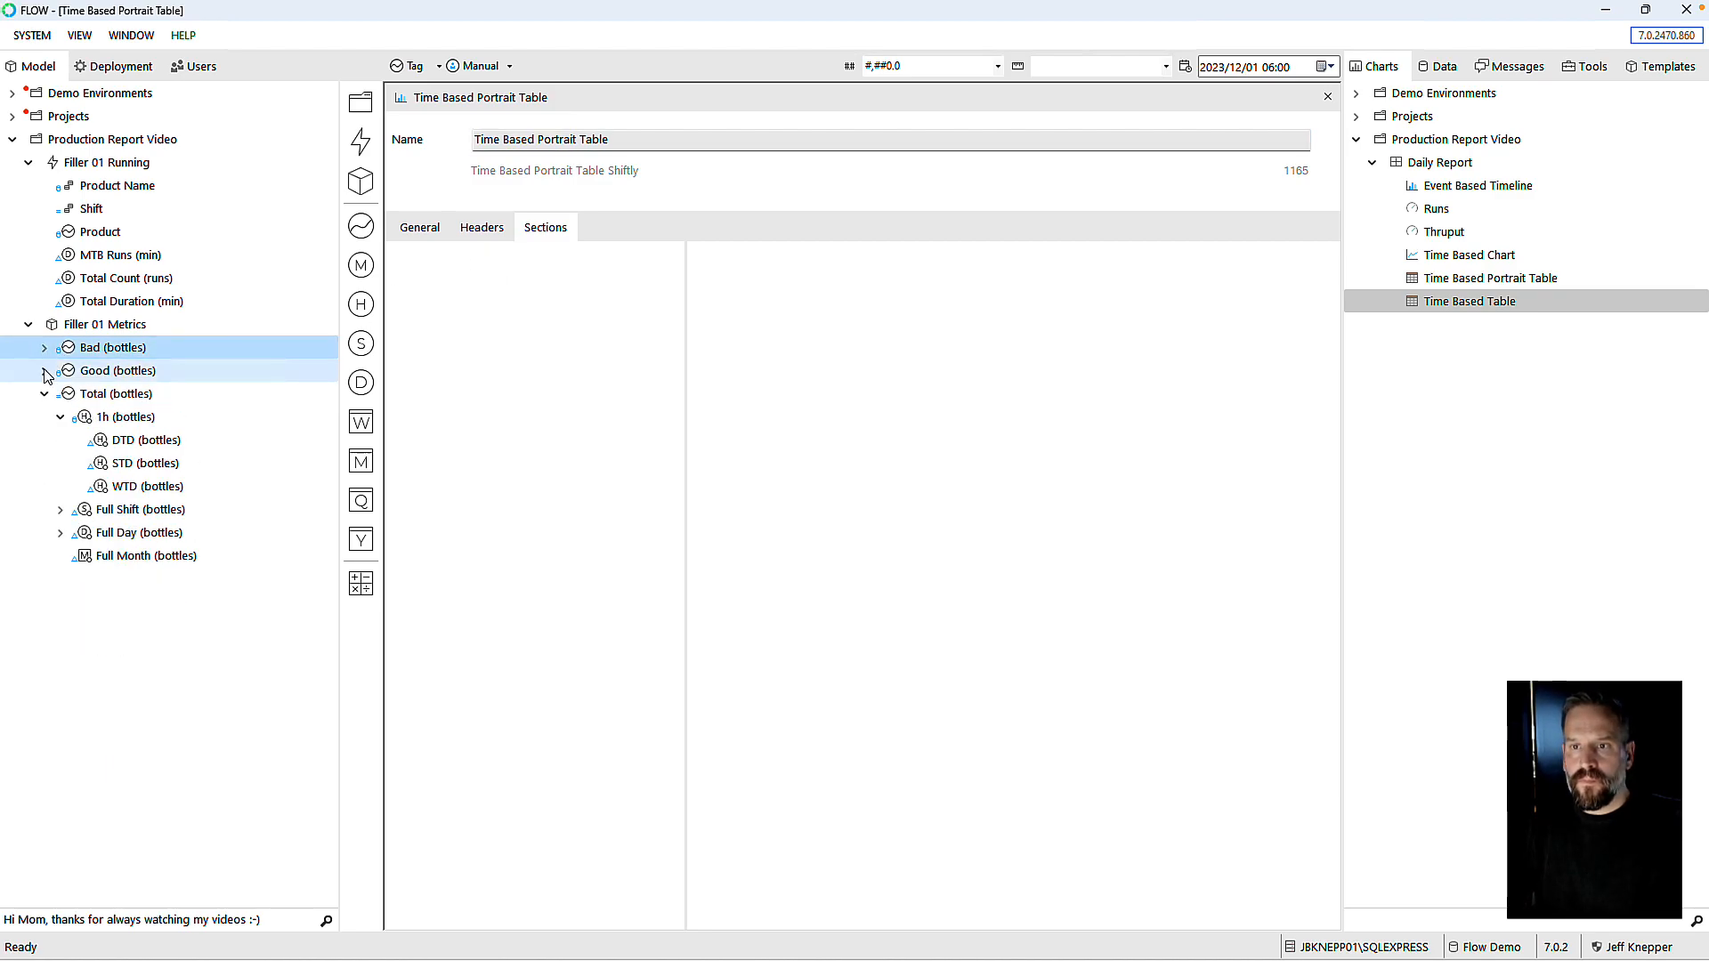
{"action": "left_click", "coordinate": [60, 417]}
{"action": "left_click", "coordinate": [60, 439]}
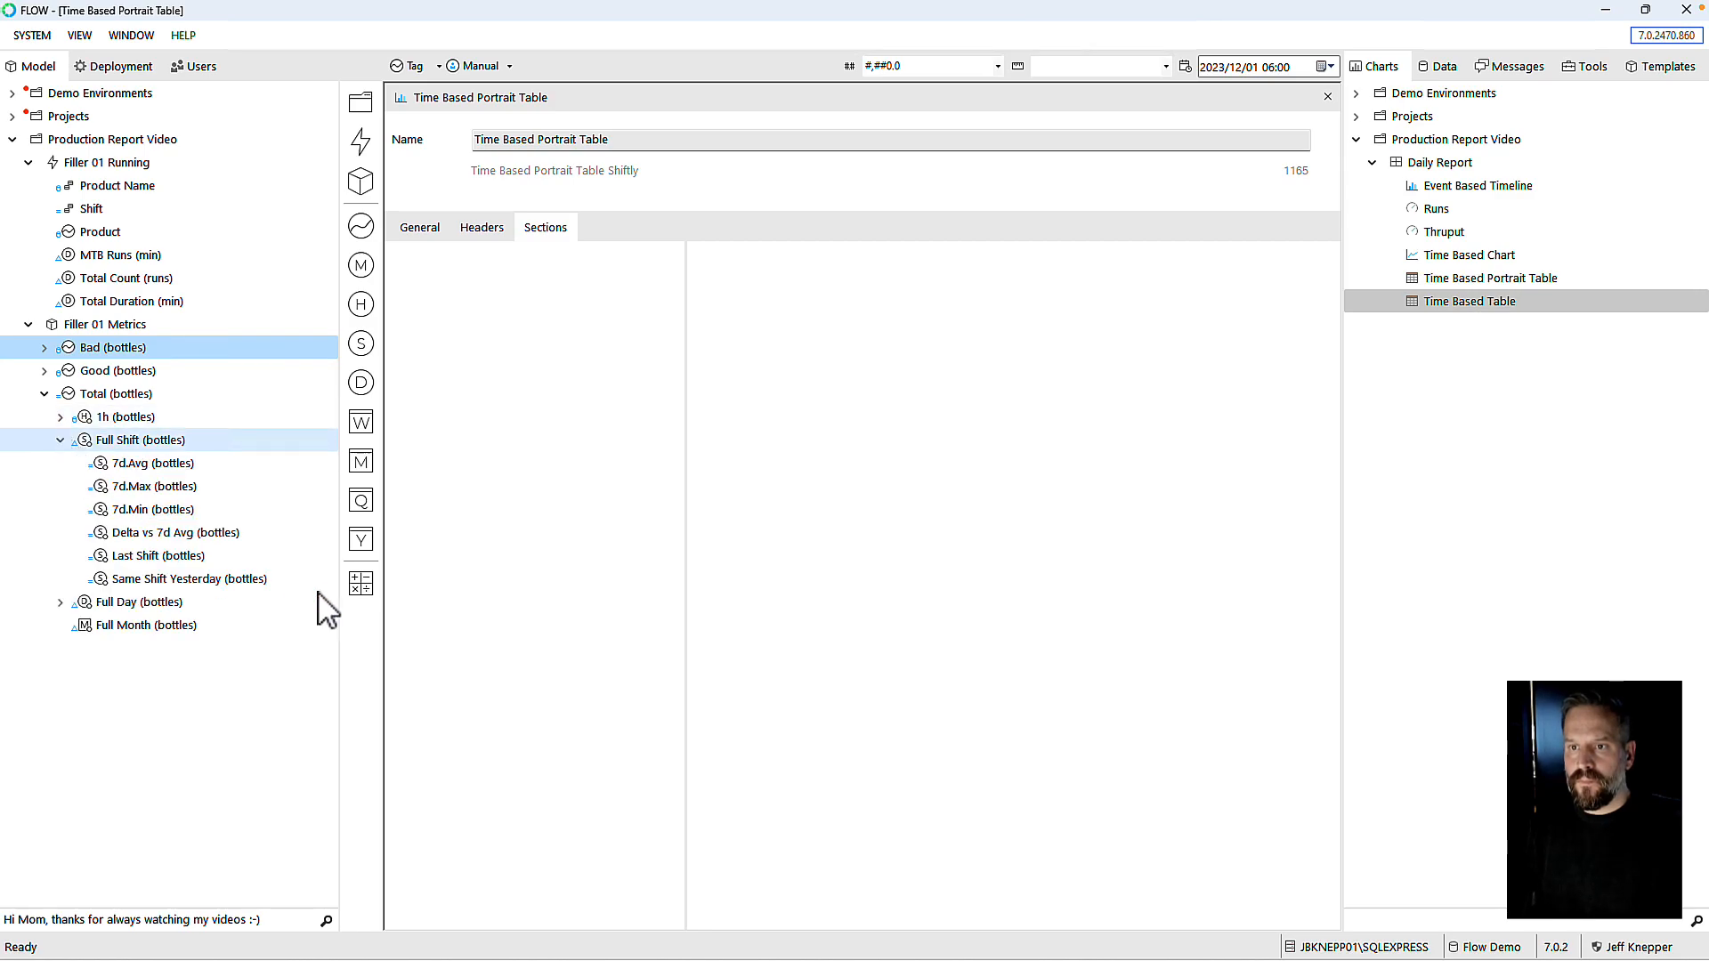
{"action": "left_click_drag", "start_coordinate": [100, 393], "coordinate": [526, 293]}
Step: Set the title of the Total Full Shift measure to "Total Production"
{"action": "left_click", "coordinate": [515, 281]}
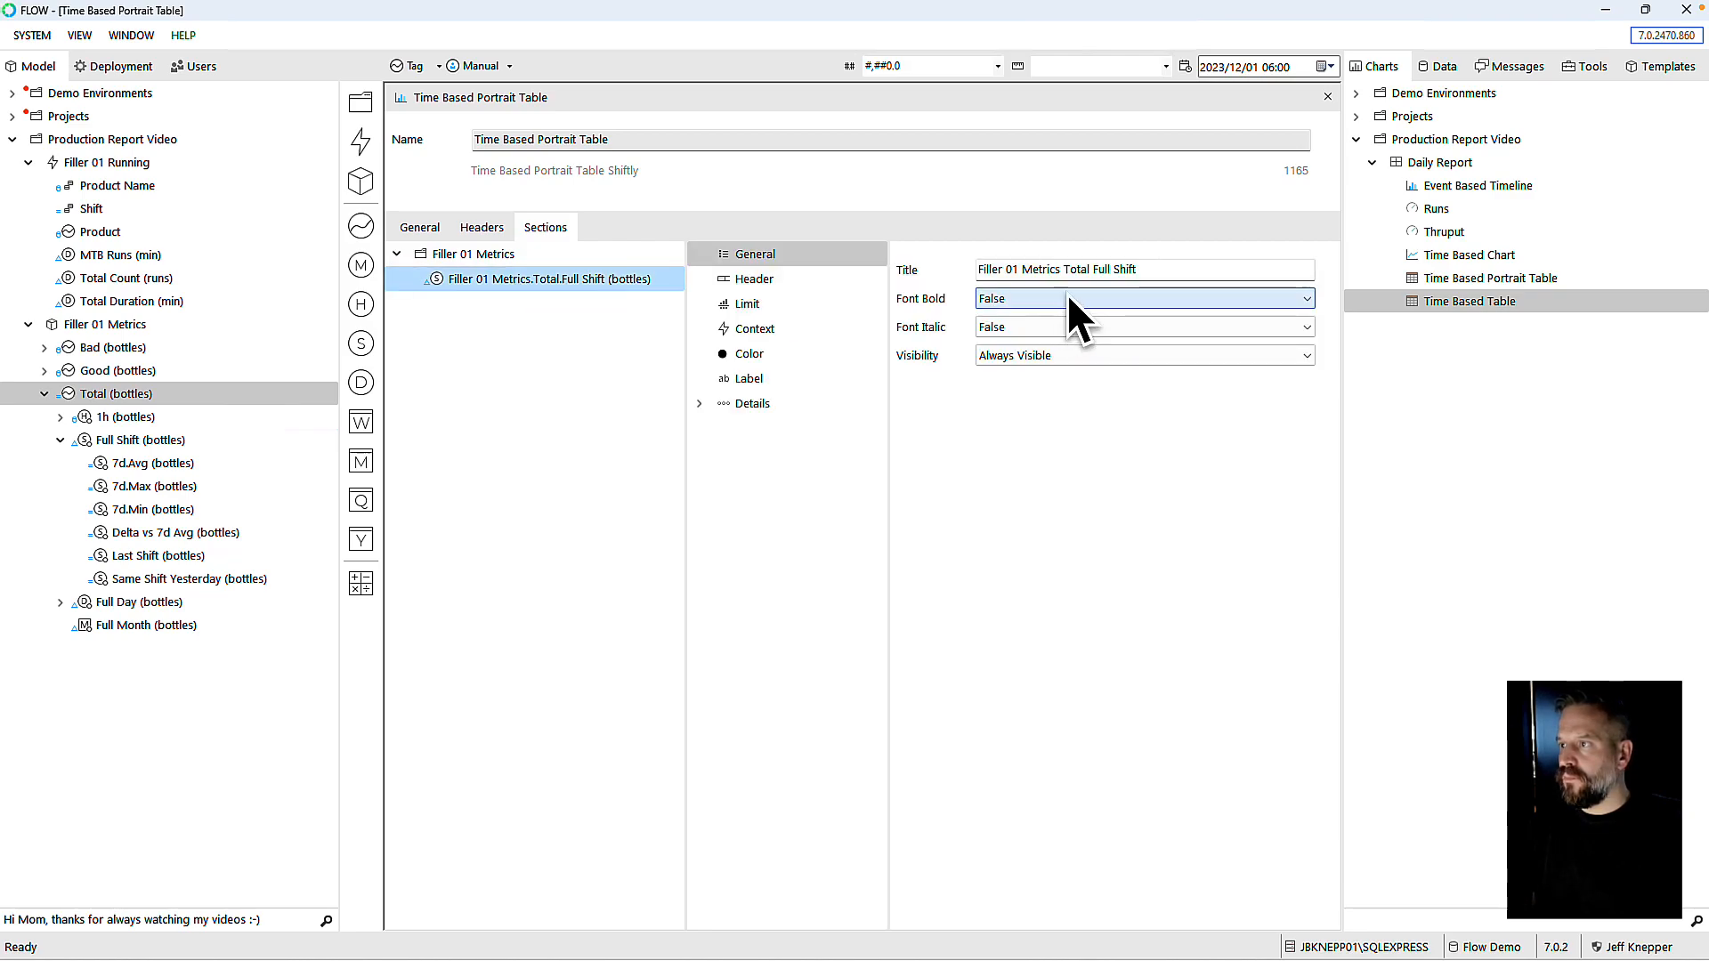
{"action": "left_click", "coordinate": [871, 257]}
{"action": "type", "text": "T"}
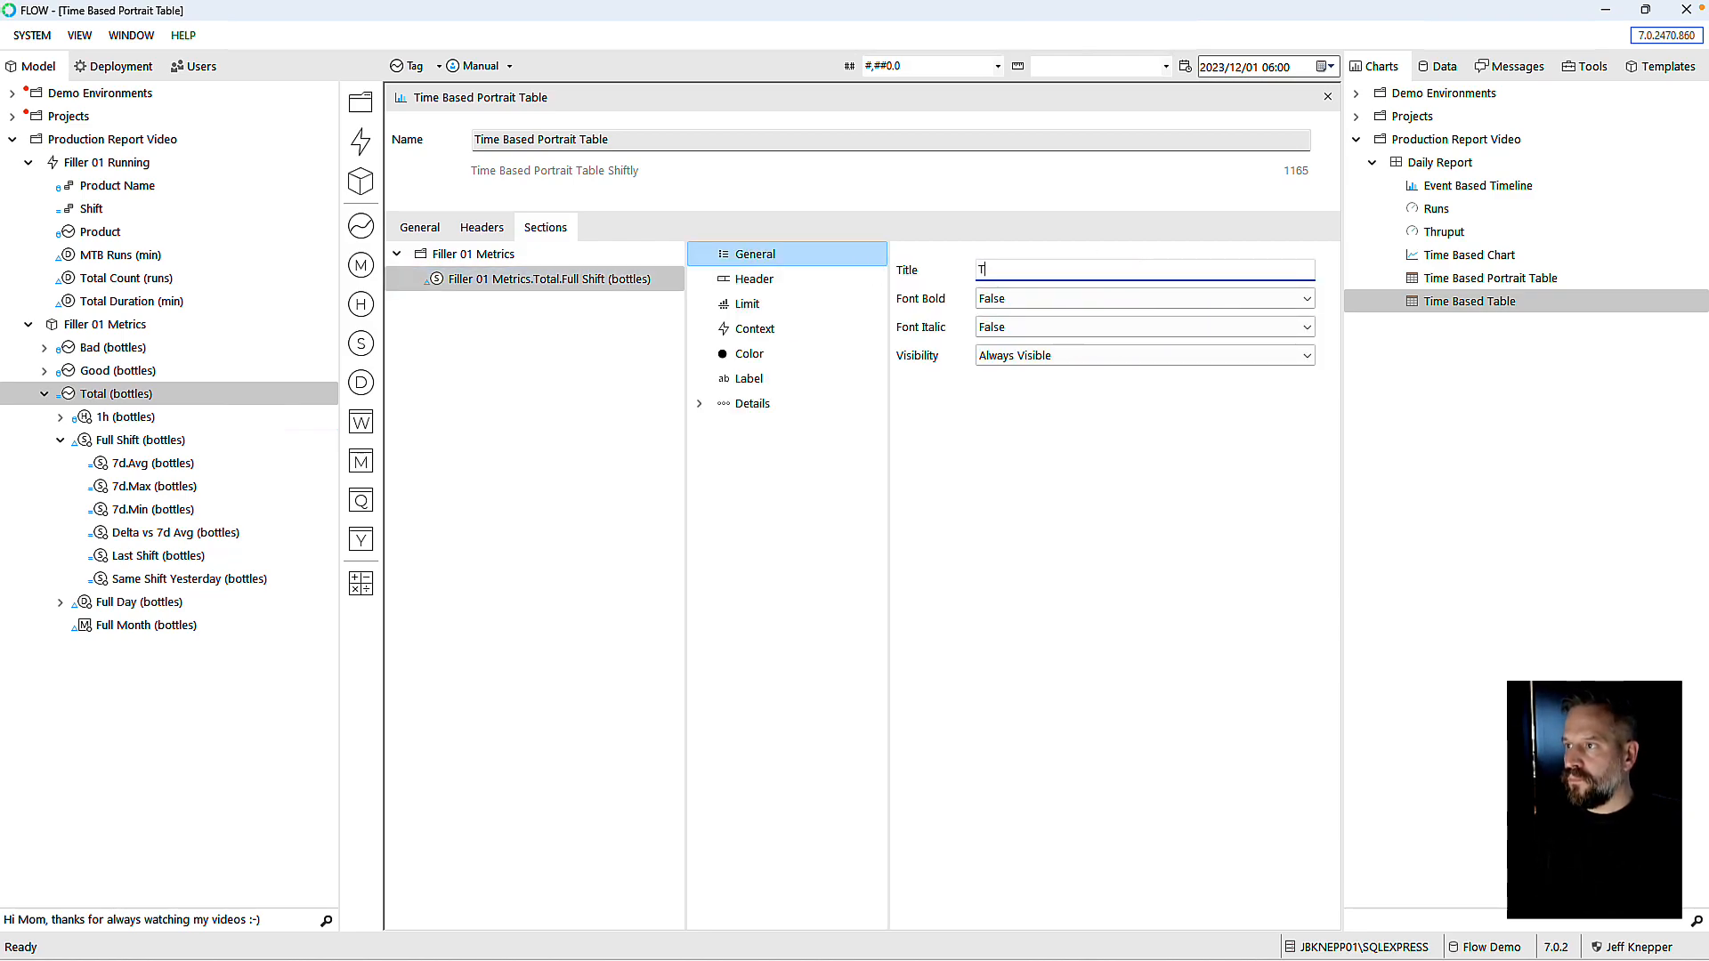
{"action": "type", "text": "otal Production"}
{"action": "key", "text": "Tab"}
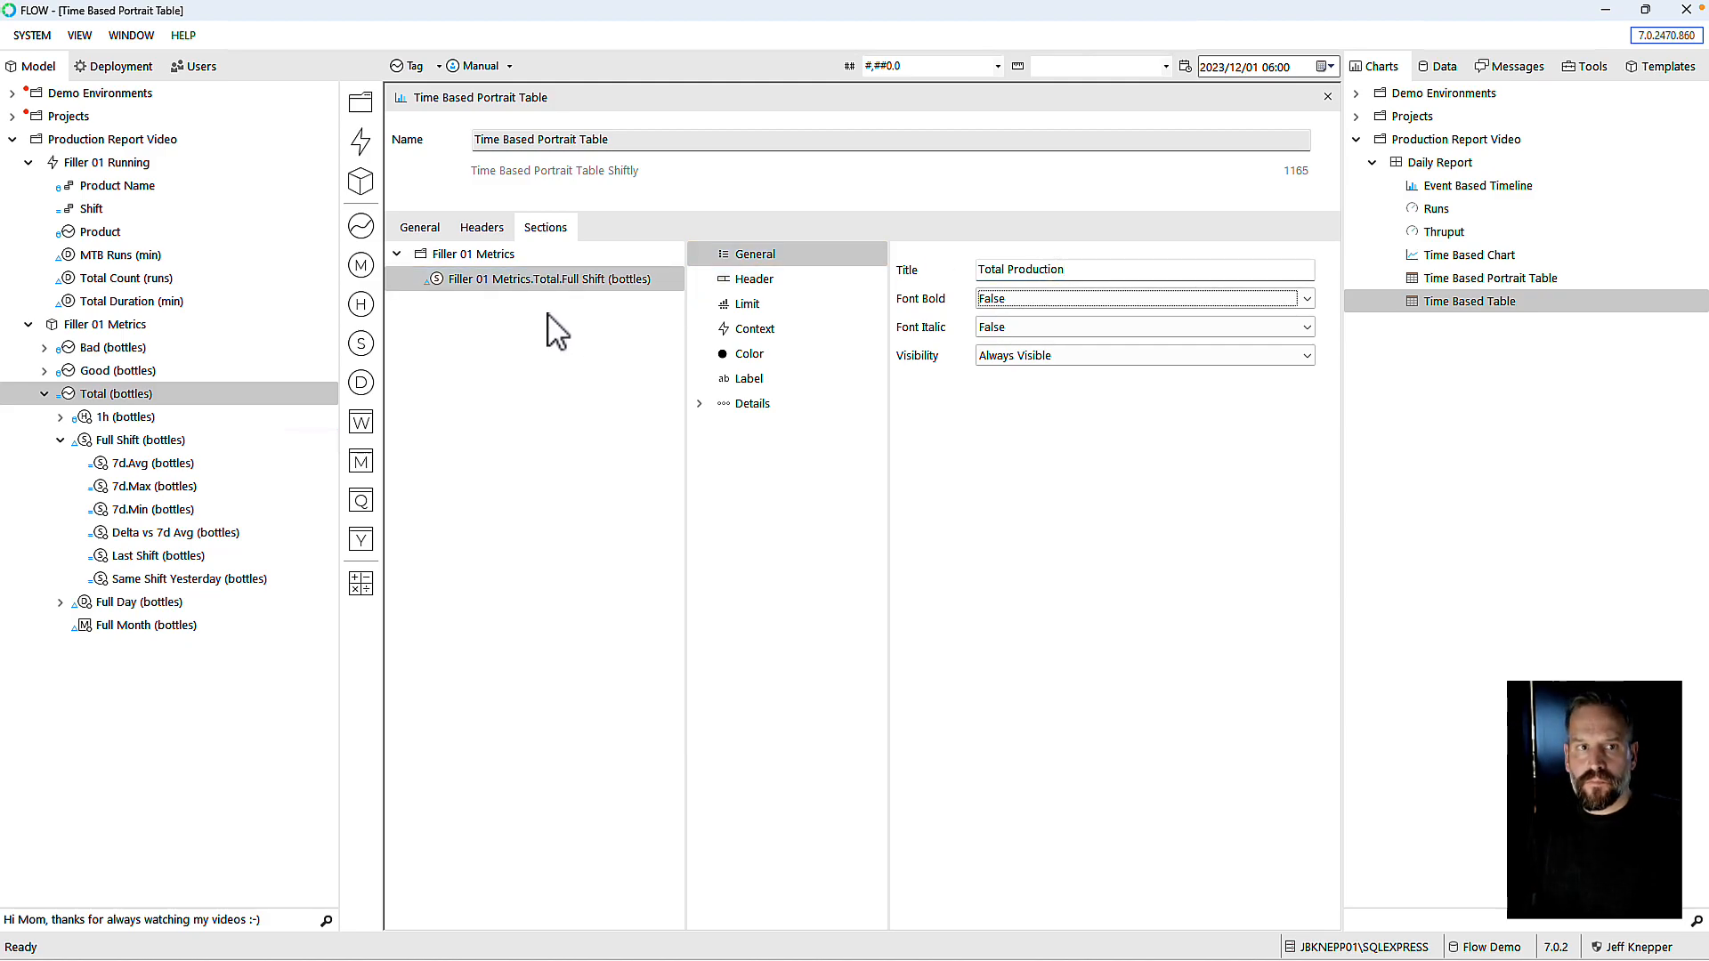
Step: Add the Total Full Shift 7d.Avg measure to the table's Filler 01 Metrics section and title it "7d Average"
{"action": "left_click_drag", "start_coordinate": [102, 467], "coordinate": [485, 351]}
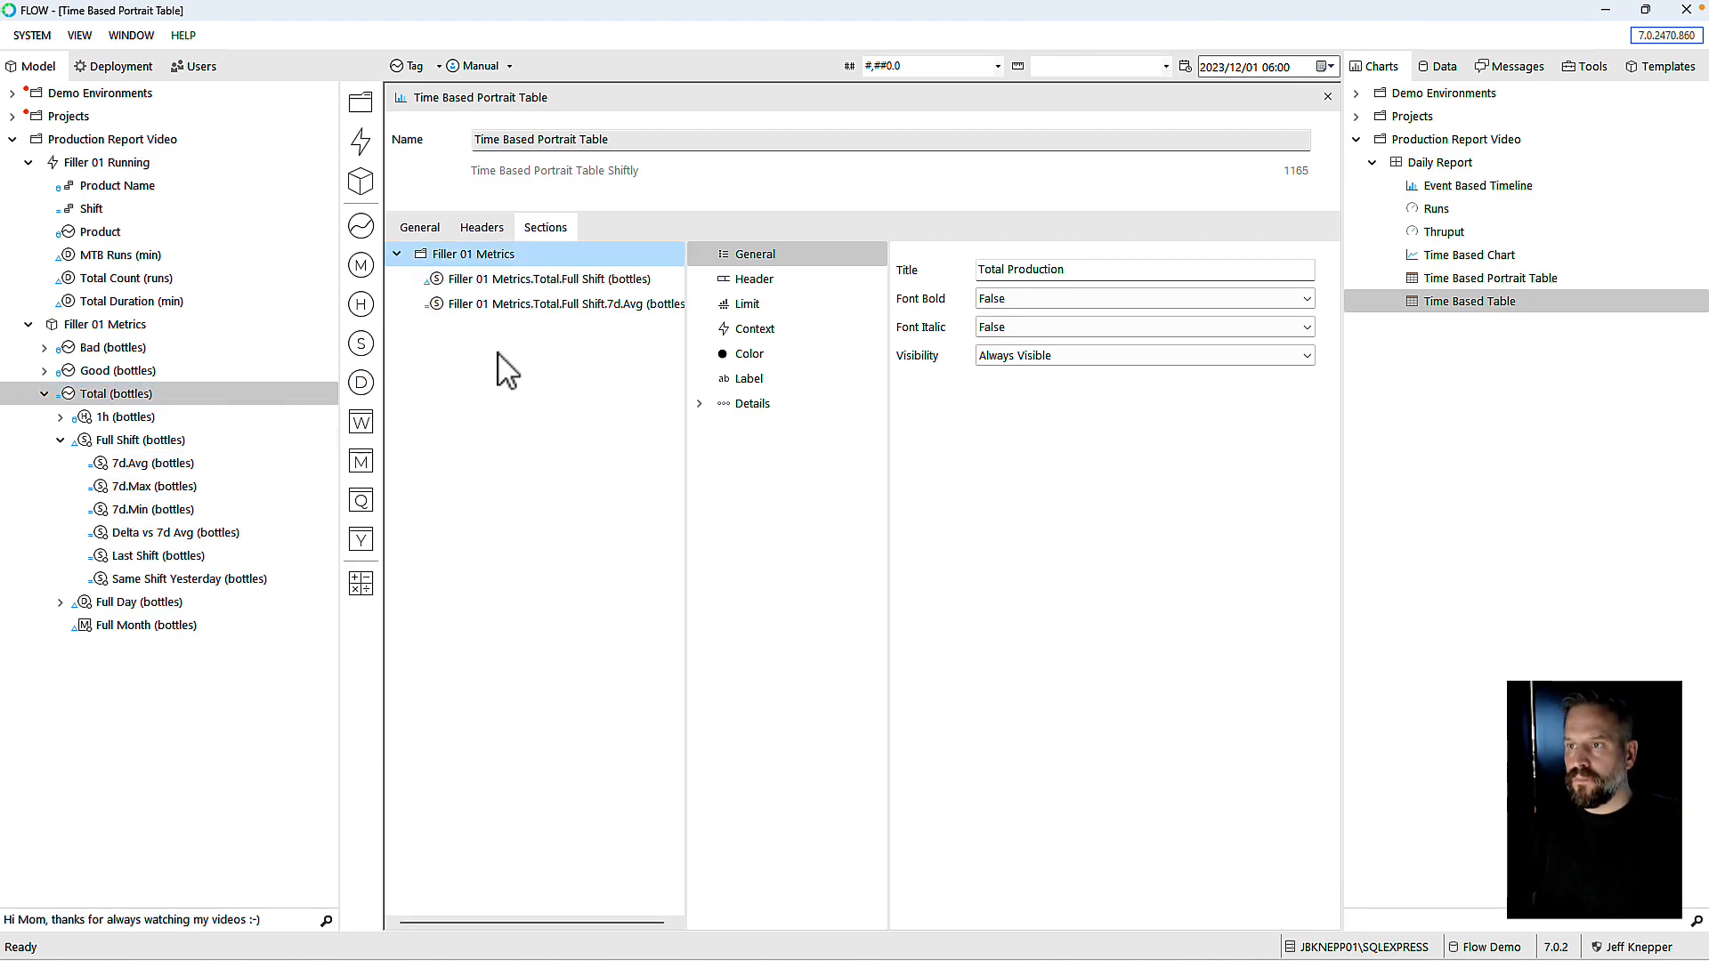
{"action": "left_click", "coordinate": [508, 305]}
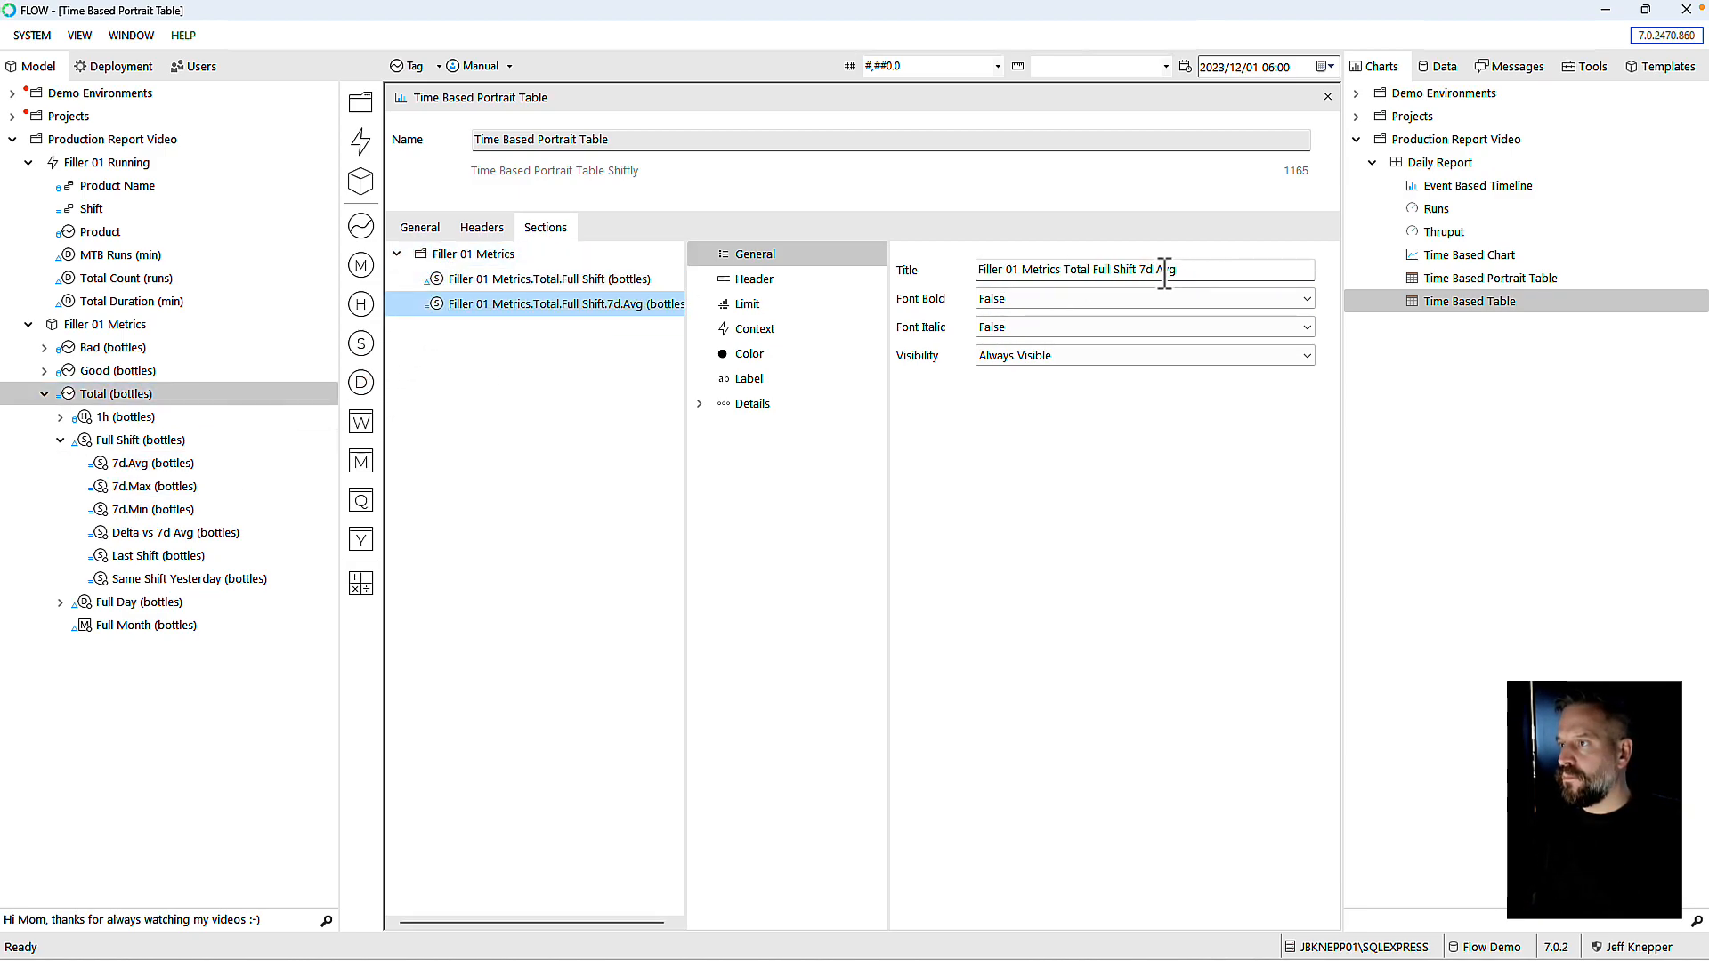
{"action": "left_click_drag", "start_coordinate": [1180, 272], "coordinate": [879, 263]}
{"action": "type", "text": "7d Average"}
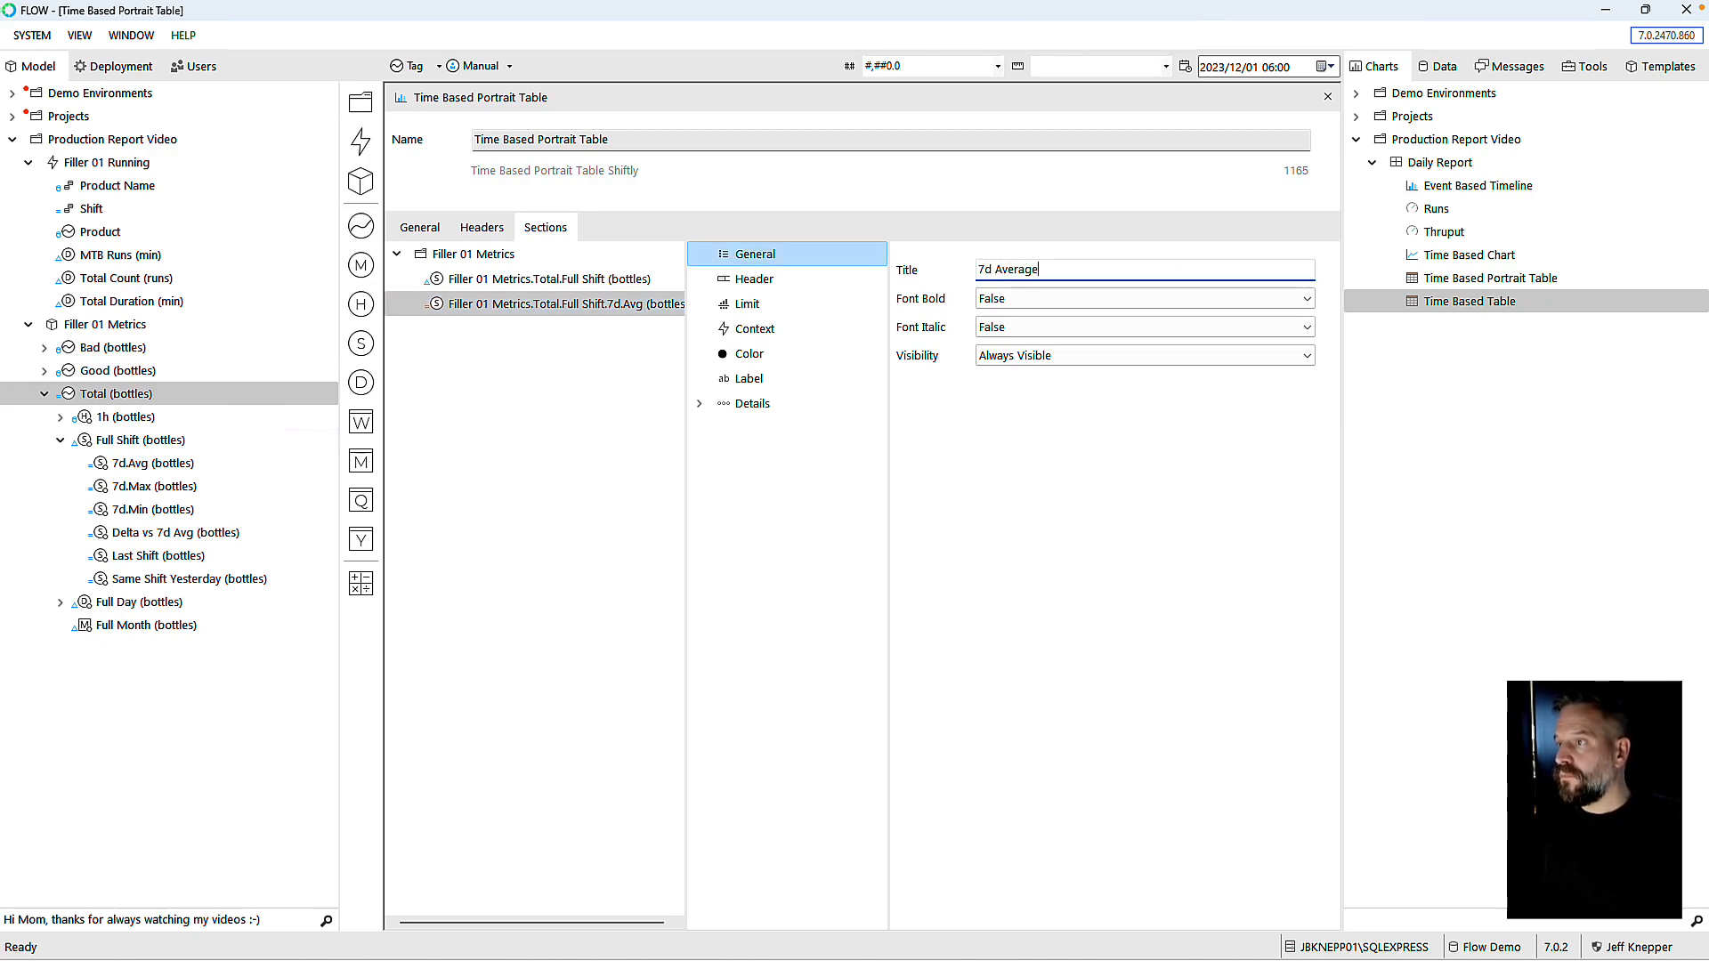
{"action": "key", "text": "Tab"}
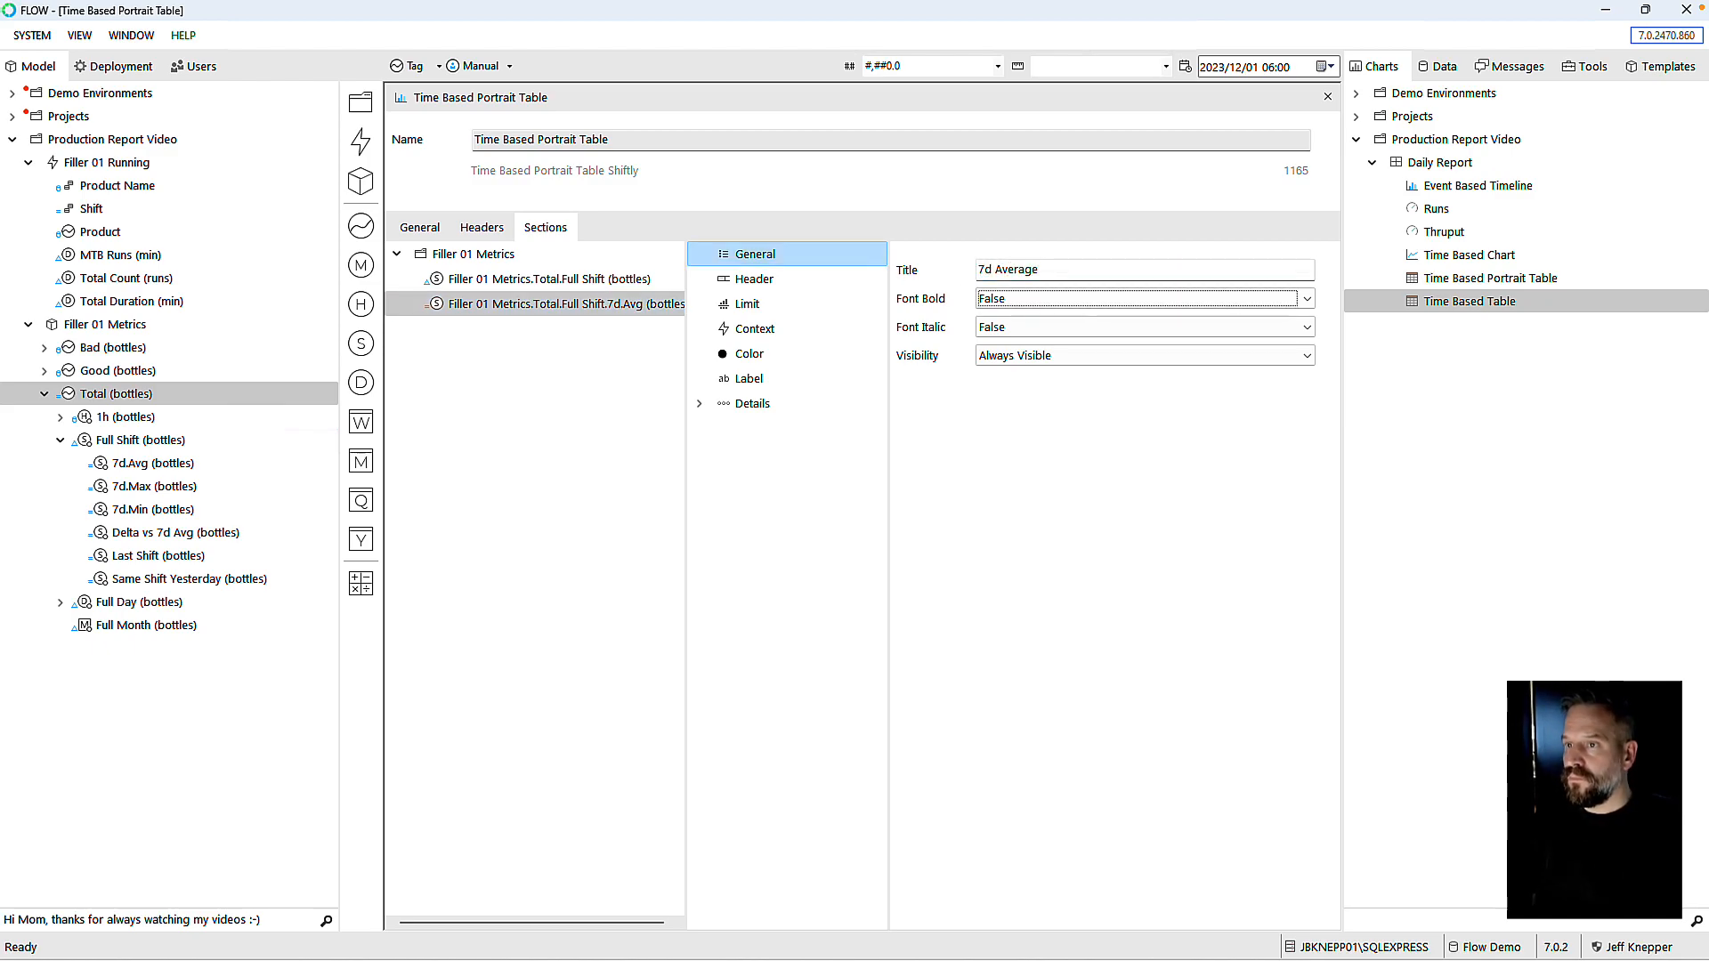
Step: Add the Total Full Shift Delta vs 7d Avg measure to the Filler 01 Metrics section and title it "Delta"
{"action": "left_click_drag", "start_coordinate": [267, 371], "coordinate": [470, 281]}
{"action": "left_click", "coordinate": [509, 329]}
{"action": "left_click", "coordinate": [1226, 272]}
{"action": "type", "text": "Delta"}
{"action": "key", "text": "Tab"}
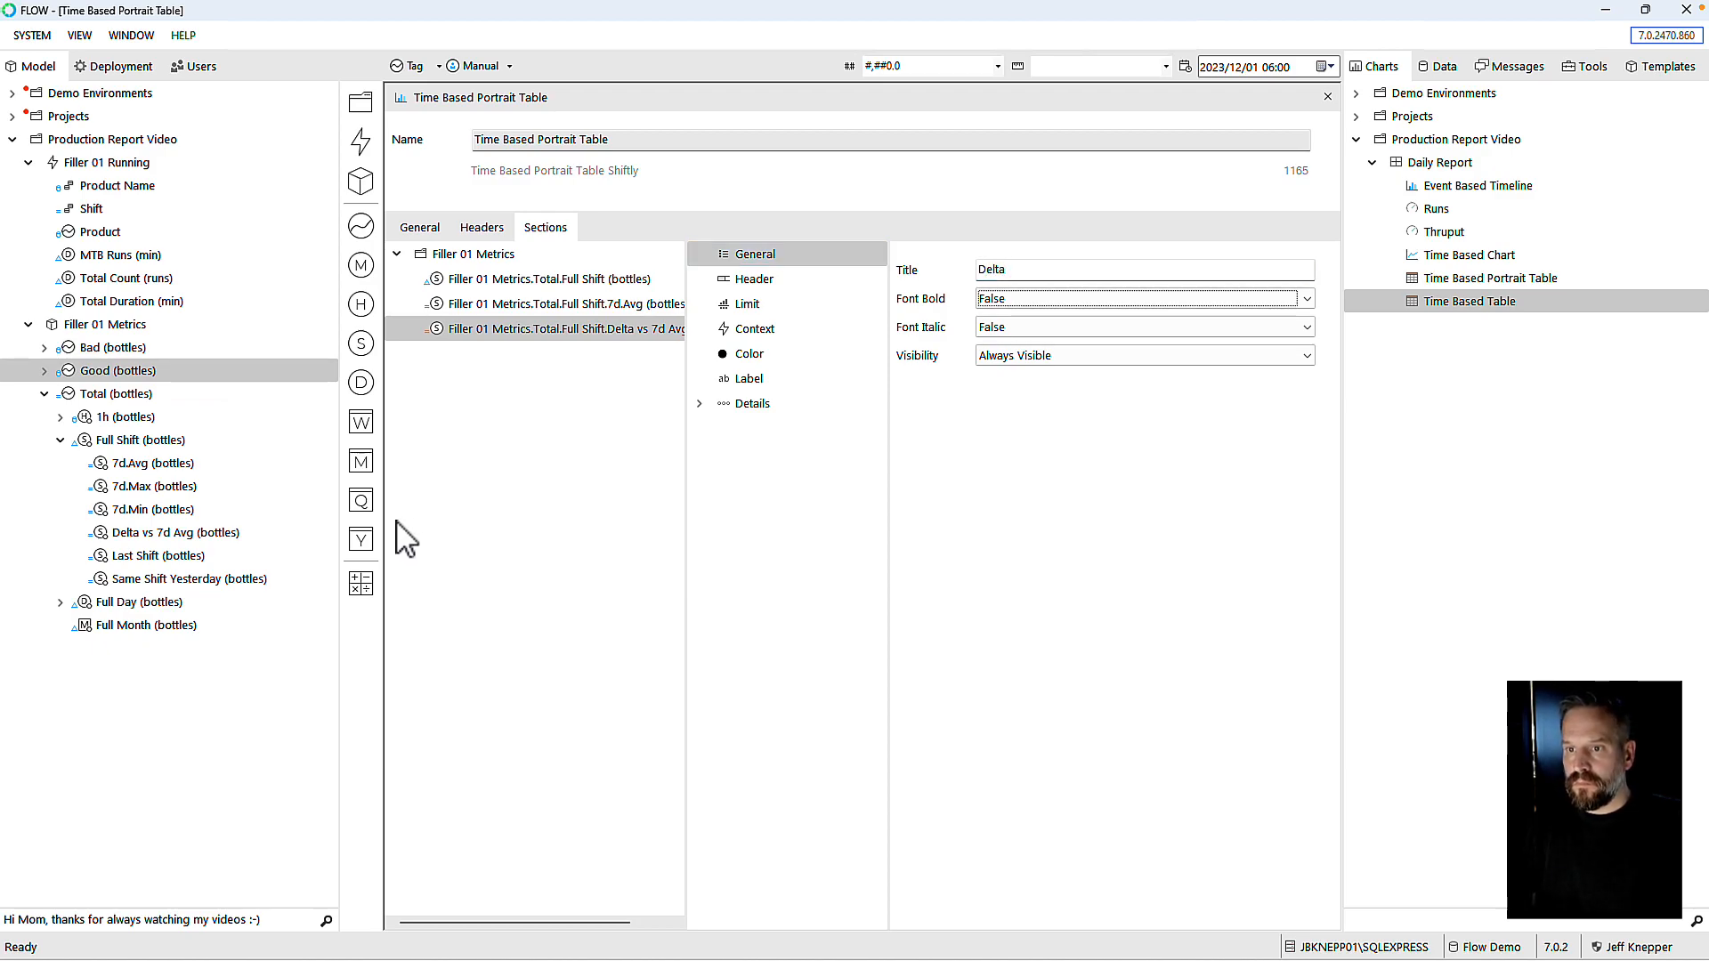
Step: Add the Total Full Shift 7d.Min and 7d.Max measures to the section and shorten their titles to "7d Min" and "7d Max"
{"action": "left_click_drag", "start_coordinate": [102, 510], "coordinate": [469, 256]}
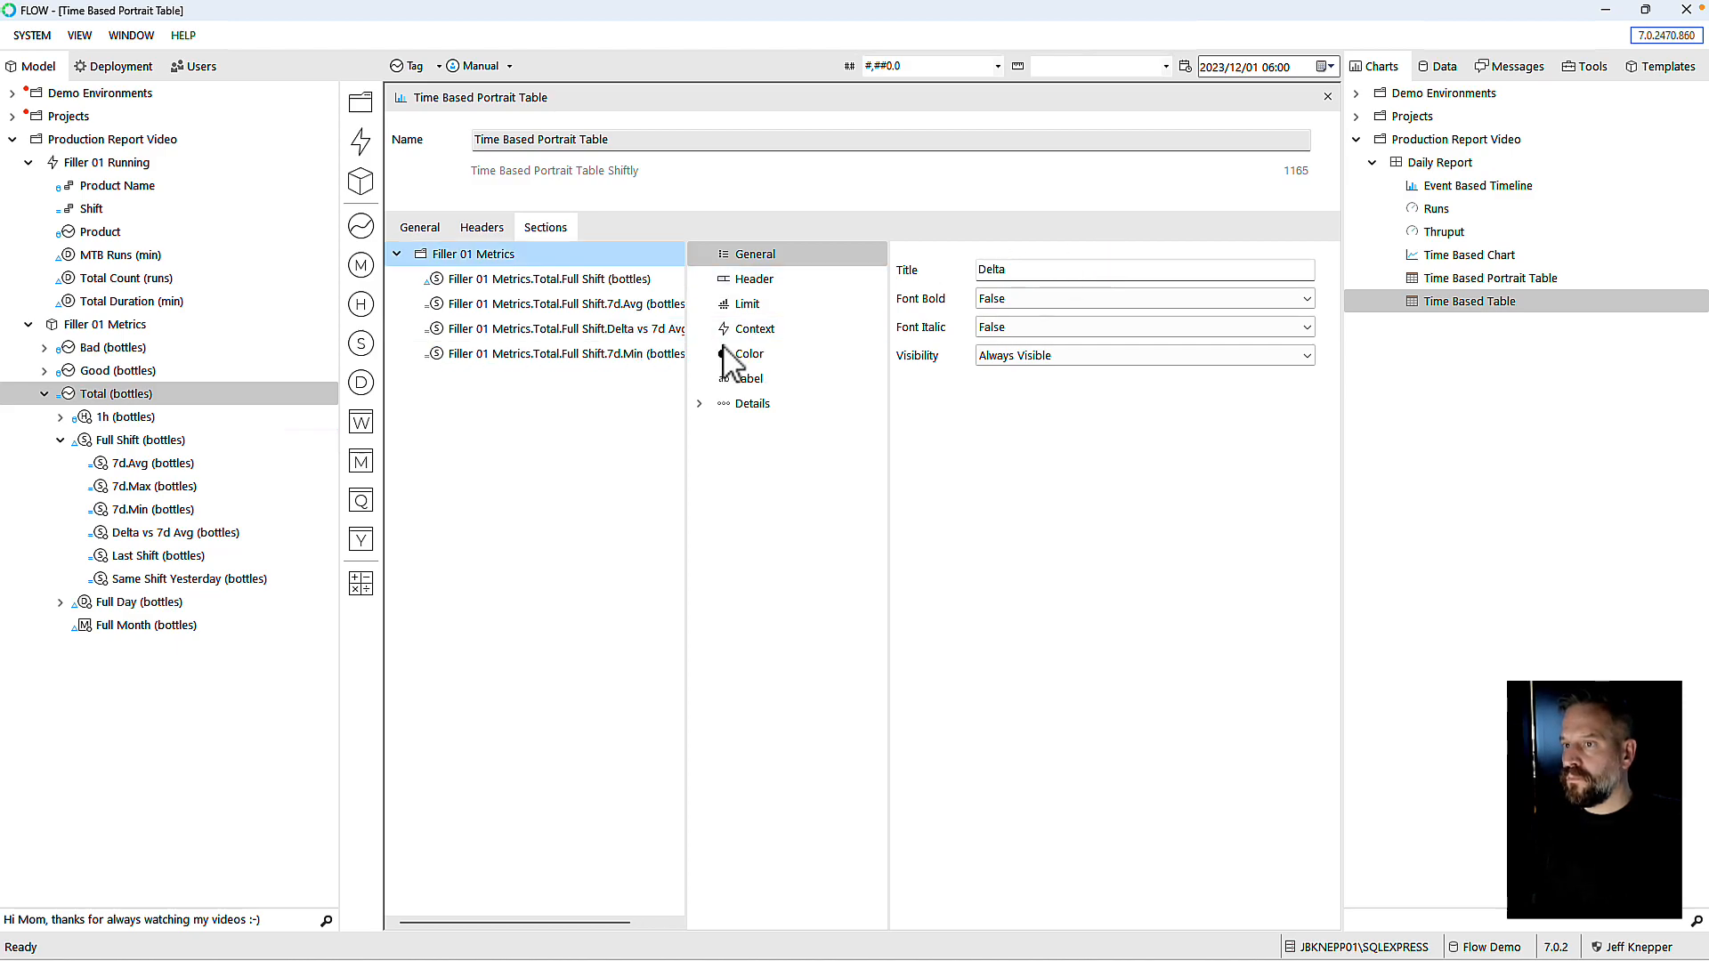
{"action": "left_click_drag", "start_coordinate": [115, 490], "coordinate": [487, 259]}
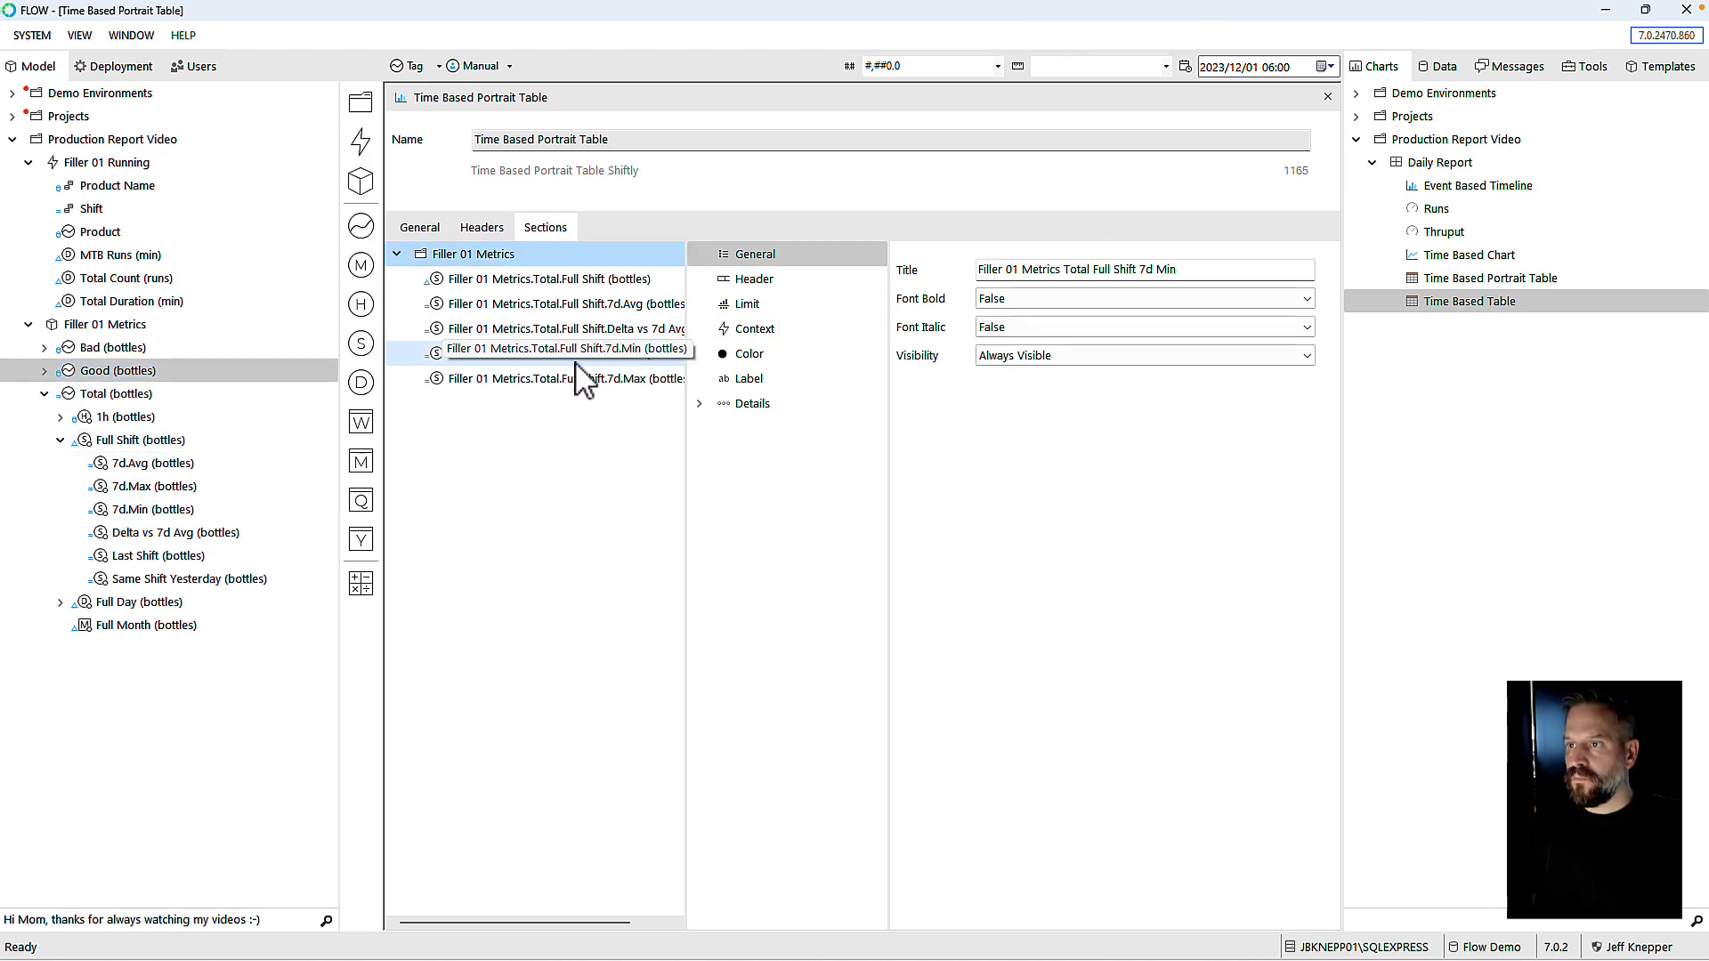
{"action": "left_click_drag", "start_coordinate": [1143, 272], "coordinate": [907, 278]}
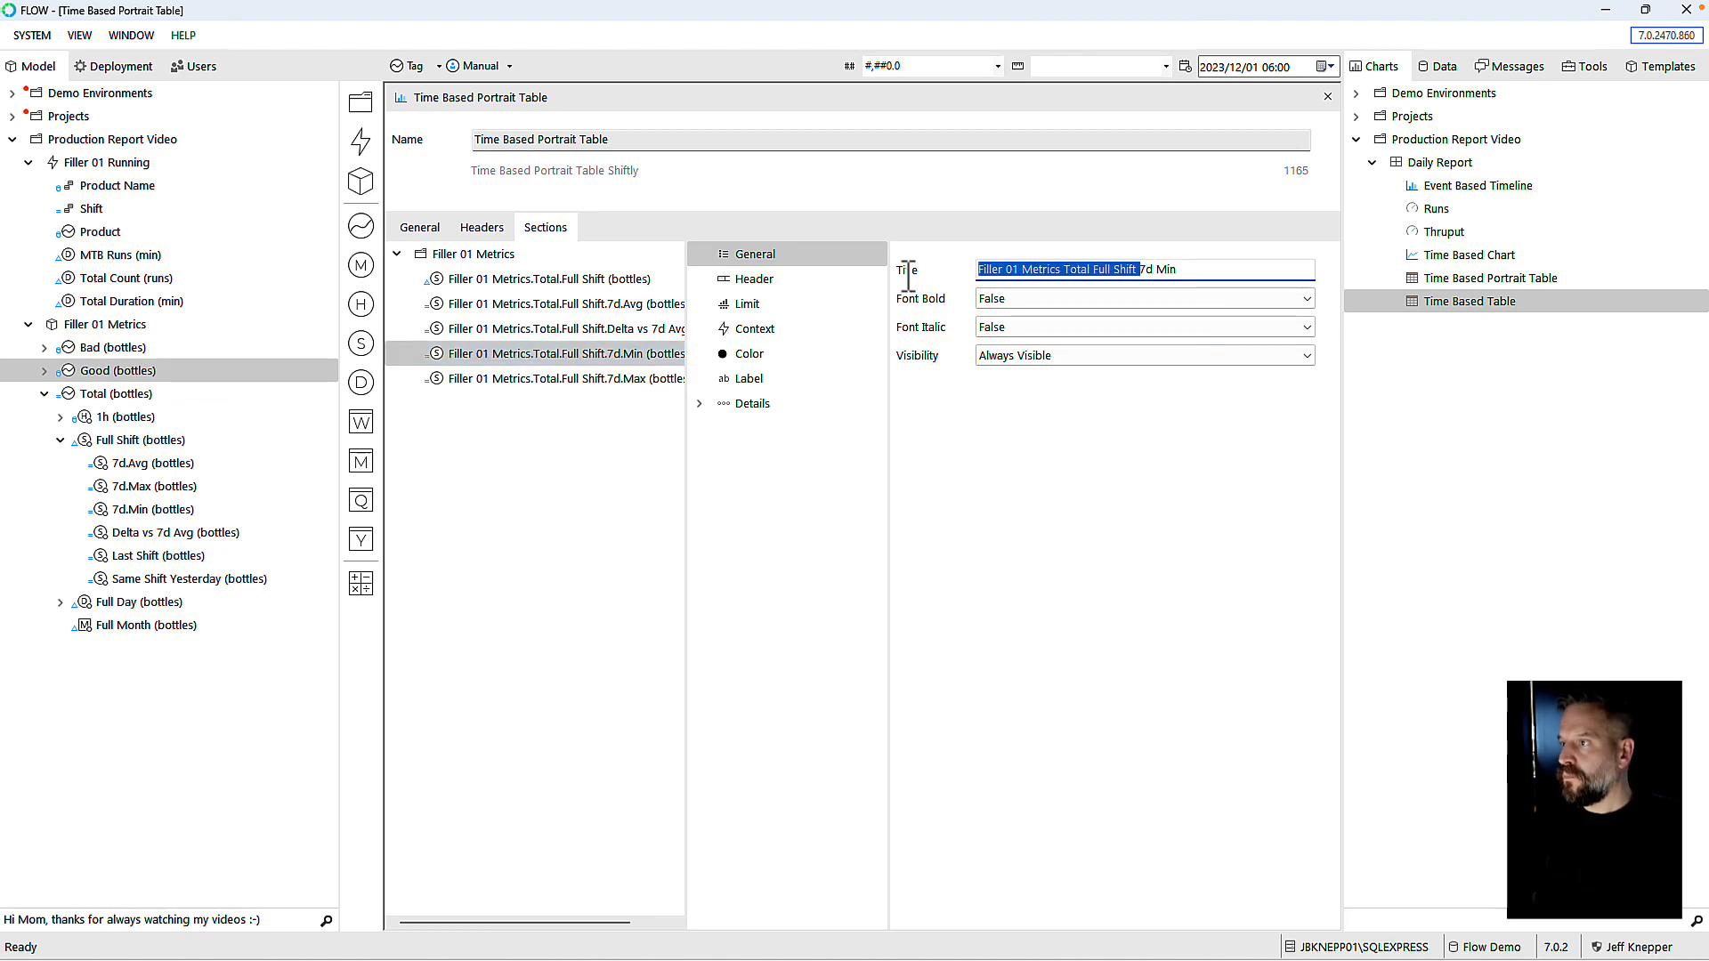
{"action": "key", "text": "BackSpace"}
{"action": "left_click", "coordinate": [605, 381]}
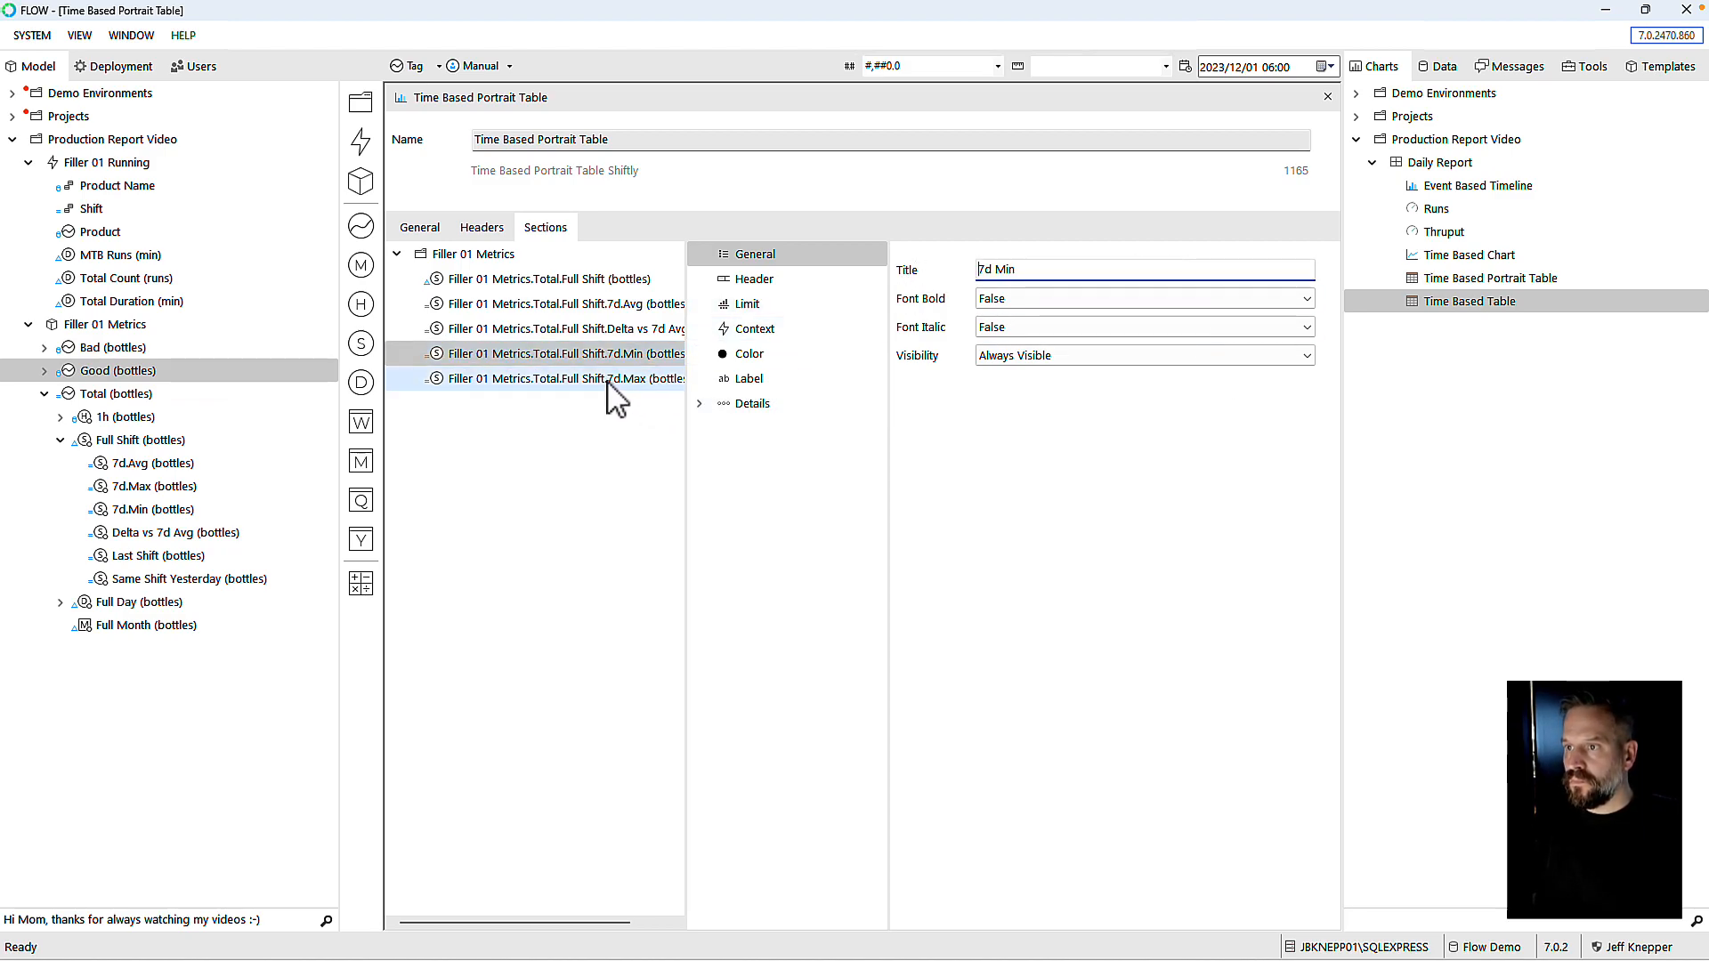
{"action": "left_click_drag", "start_coordinate": [1143, 269], "coordinate": [931, 267]}
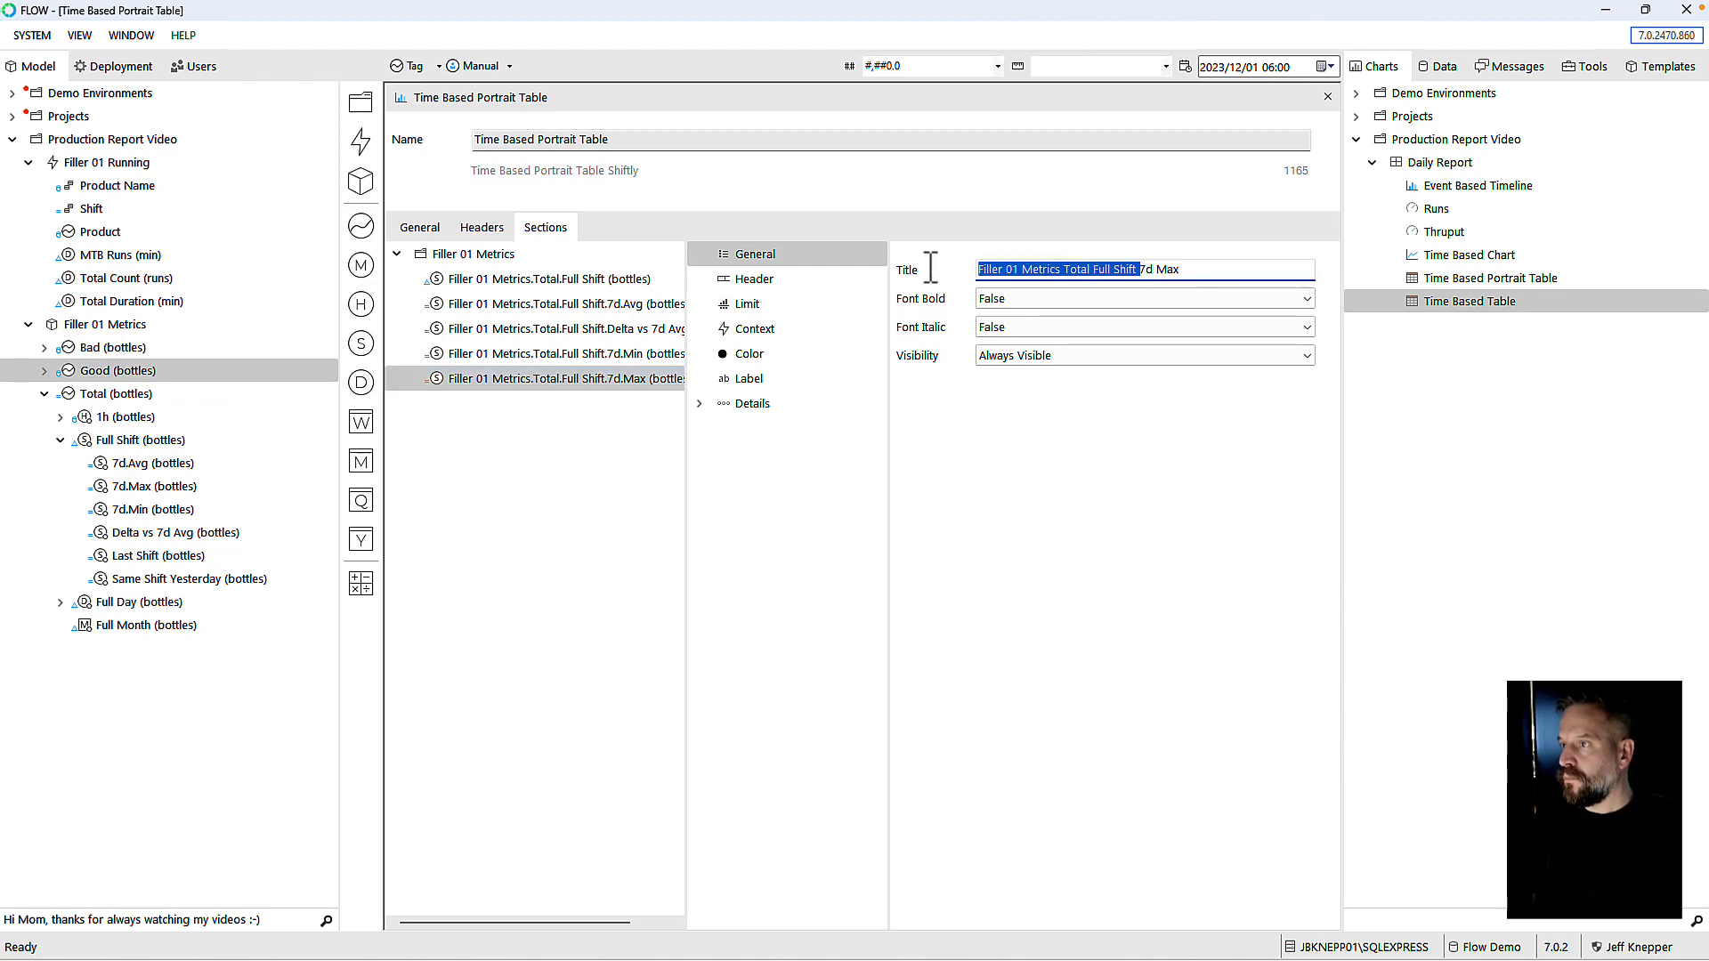
{"action": "key", "text": "BackSpace"}
{"action": "key", "text": "Tab"}
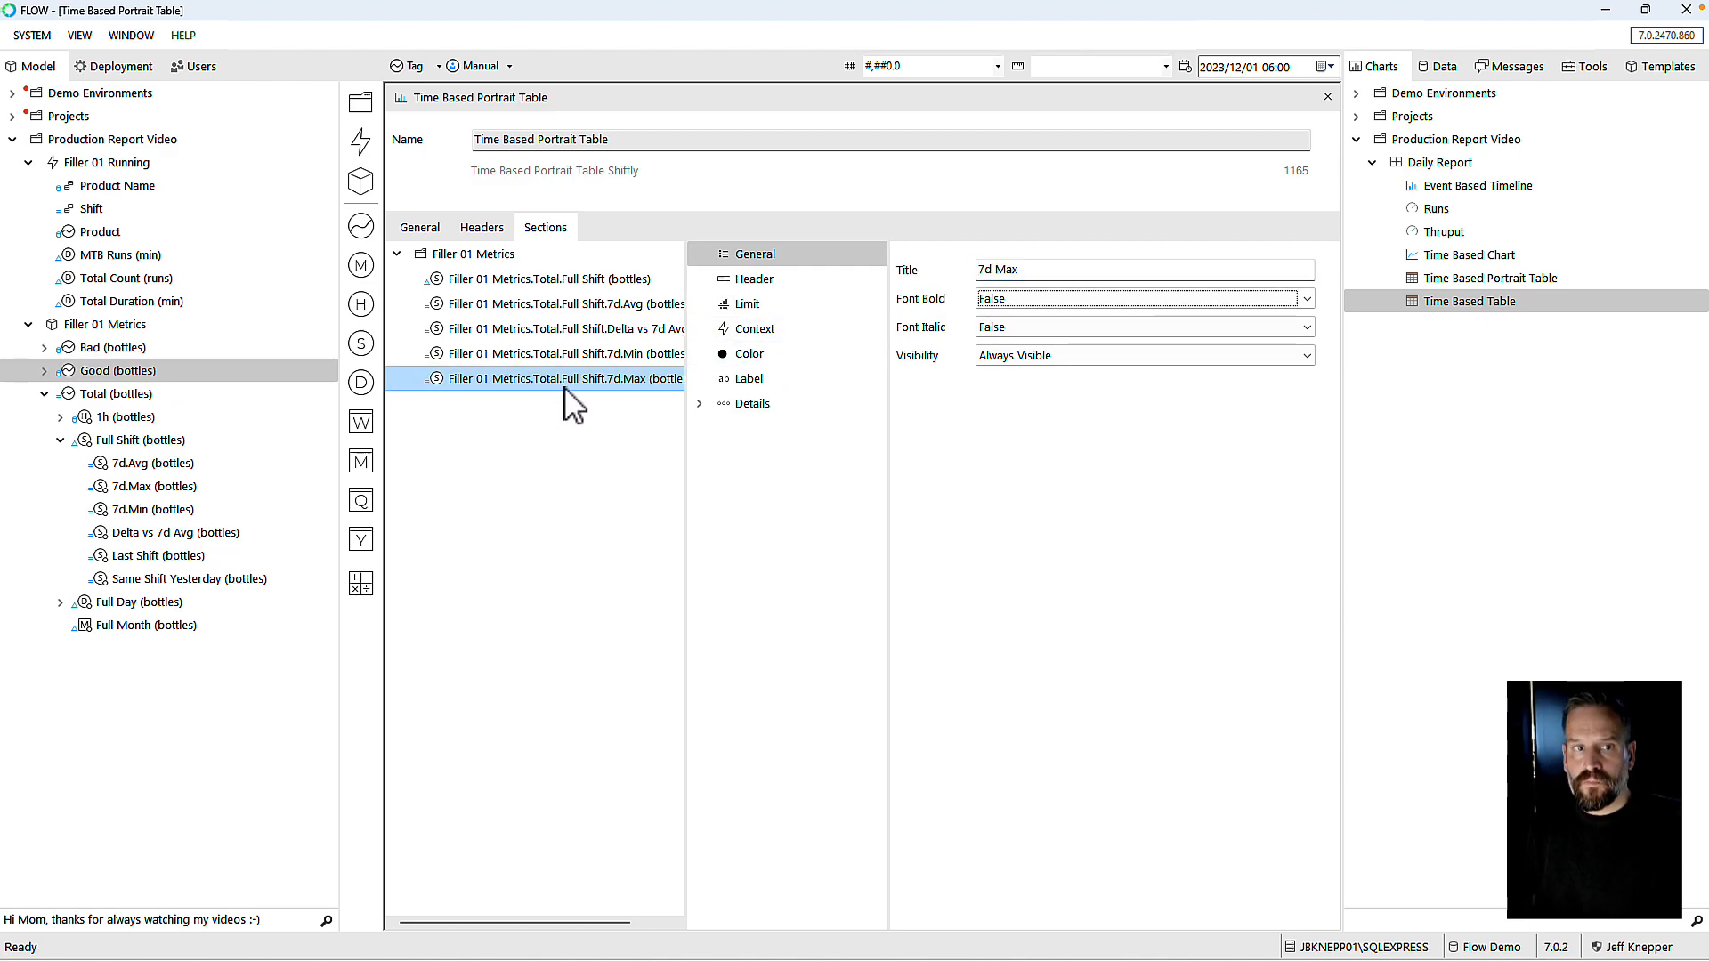
Step: Reload the Daily Report in the browser and check the Production by Shift table's columns and shift rows
{"action": "mouse_move", "coordinate": [1087, 946]}
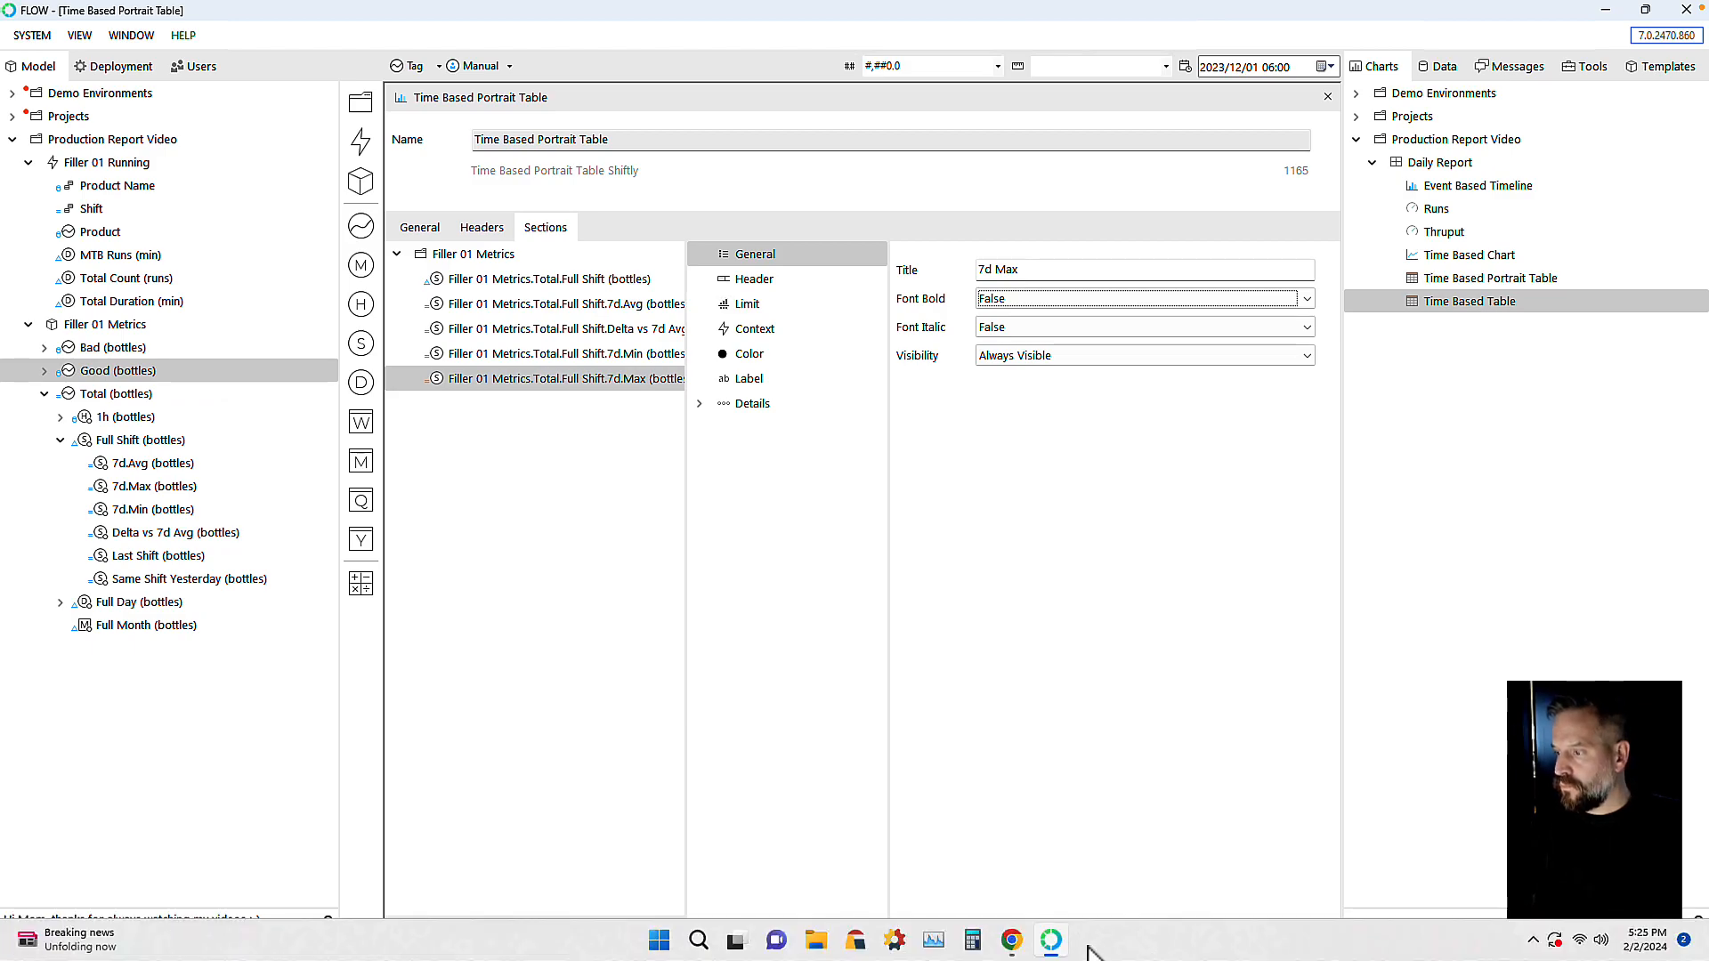
{"action": "left_click", "coordinate": [1012, 940]}
{"action": "left_click", "coordinate": [83, 56]}
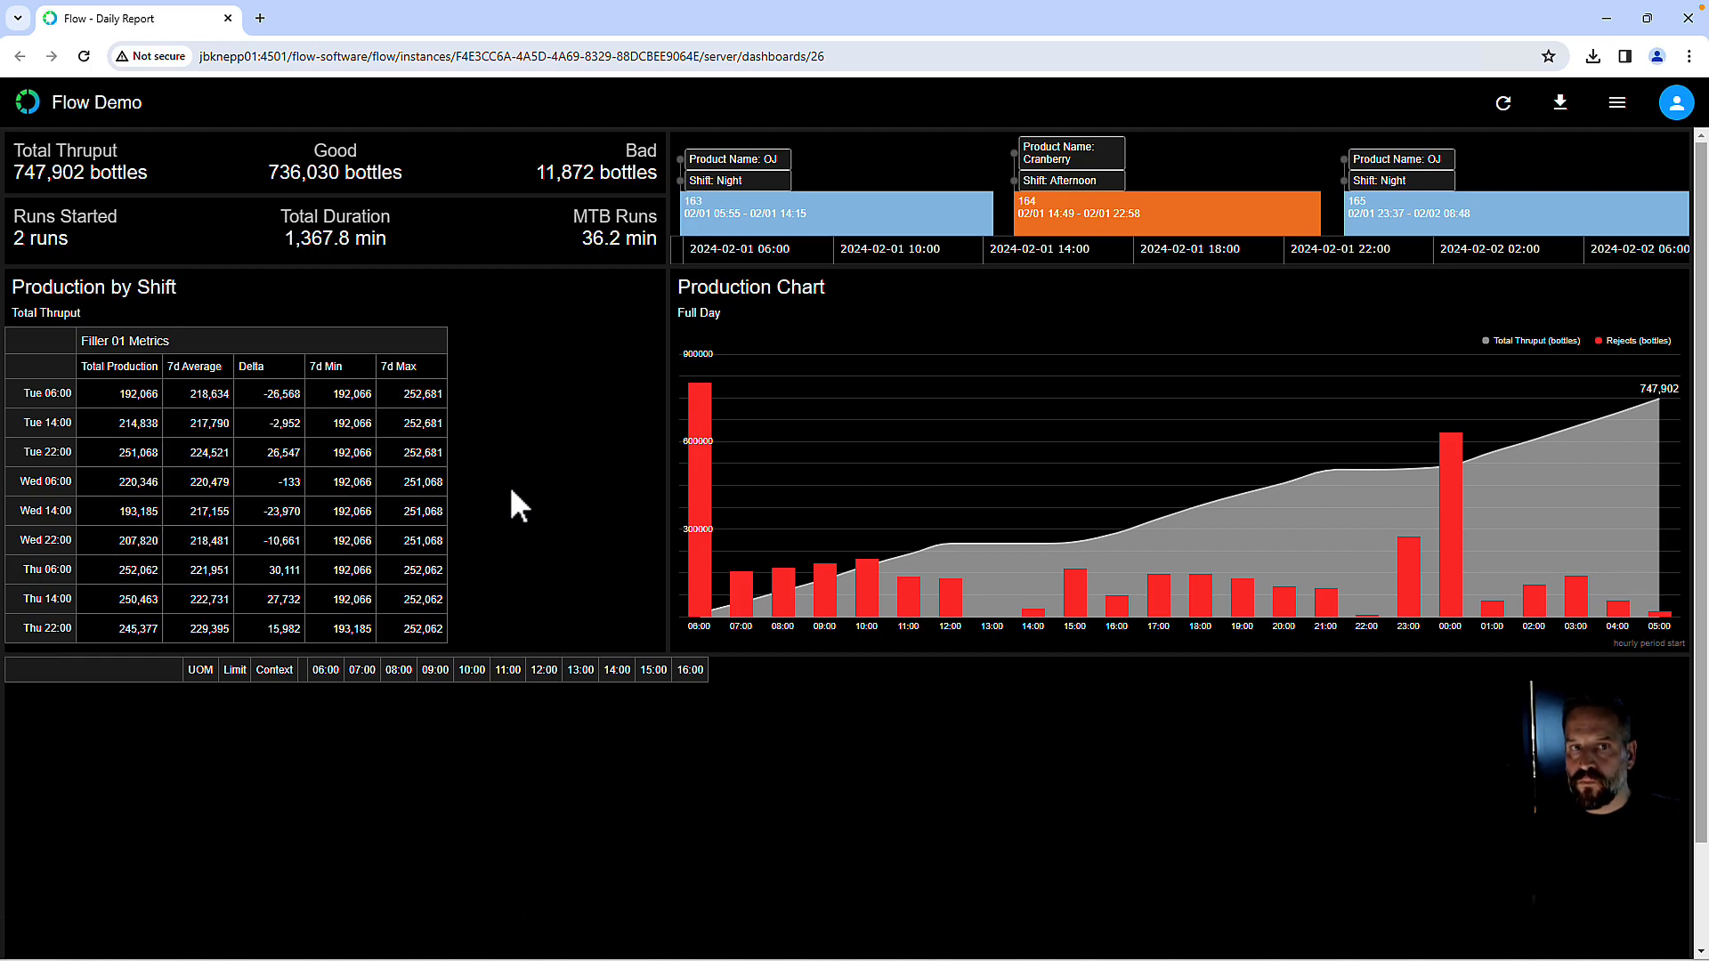
{"action": "scroll", "coordinate": [210, 489], "scroll_direction": "down", "scroll_amount": 1}
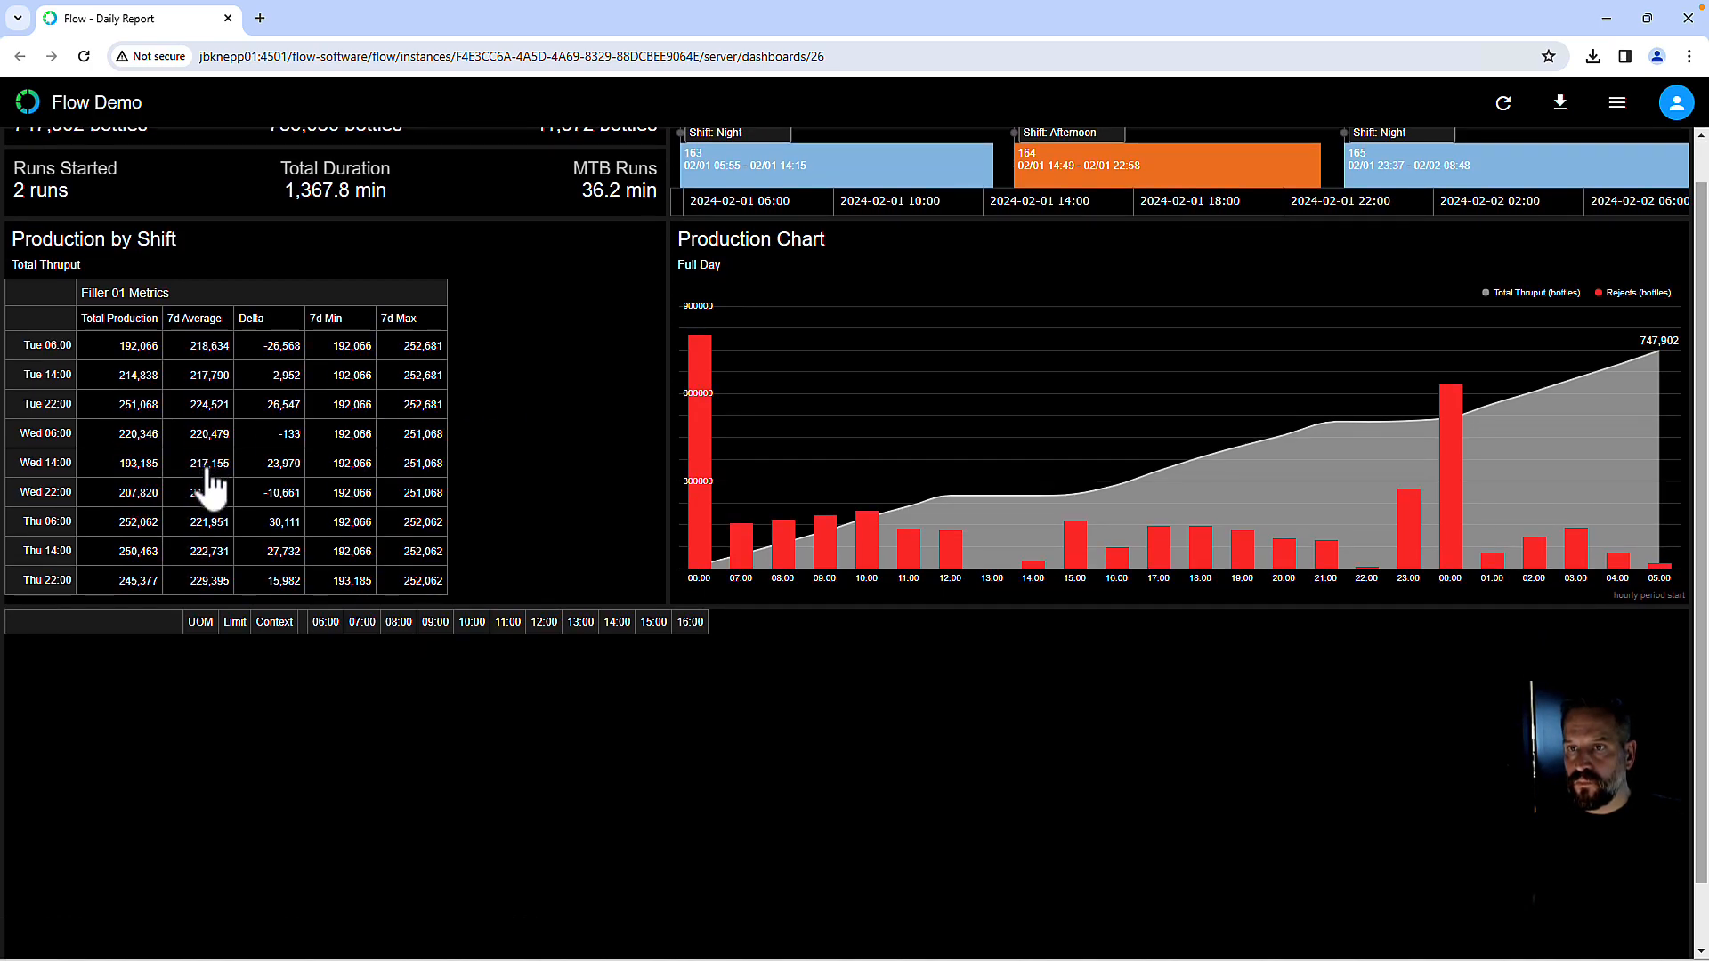
Step: Switch back to the Flow configuration tool and open the Total Full Shift Delta vs 7d Avg measure
{"action": "scroll", "coordinate": [210, 488], "scroll_direction": "up", "scroll_amount": 1}
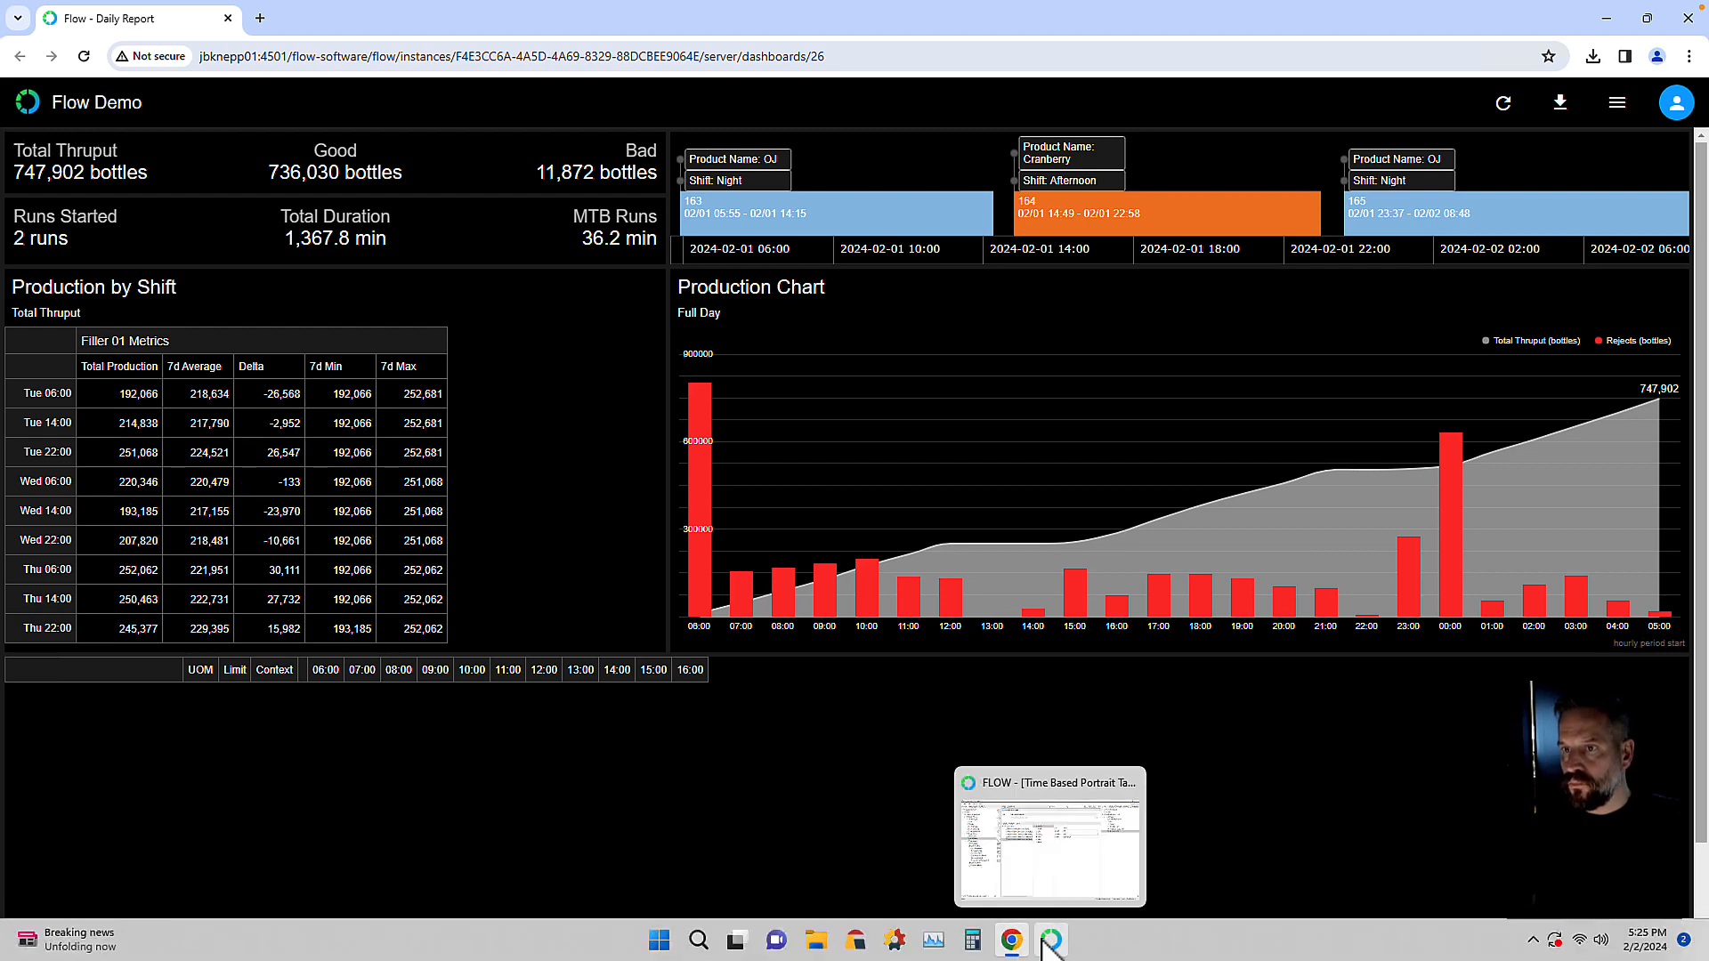
{"action": "left_click", "coordinate": [1050, 941]}
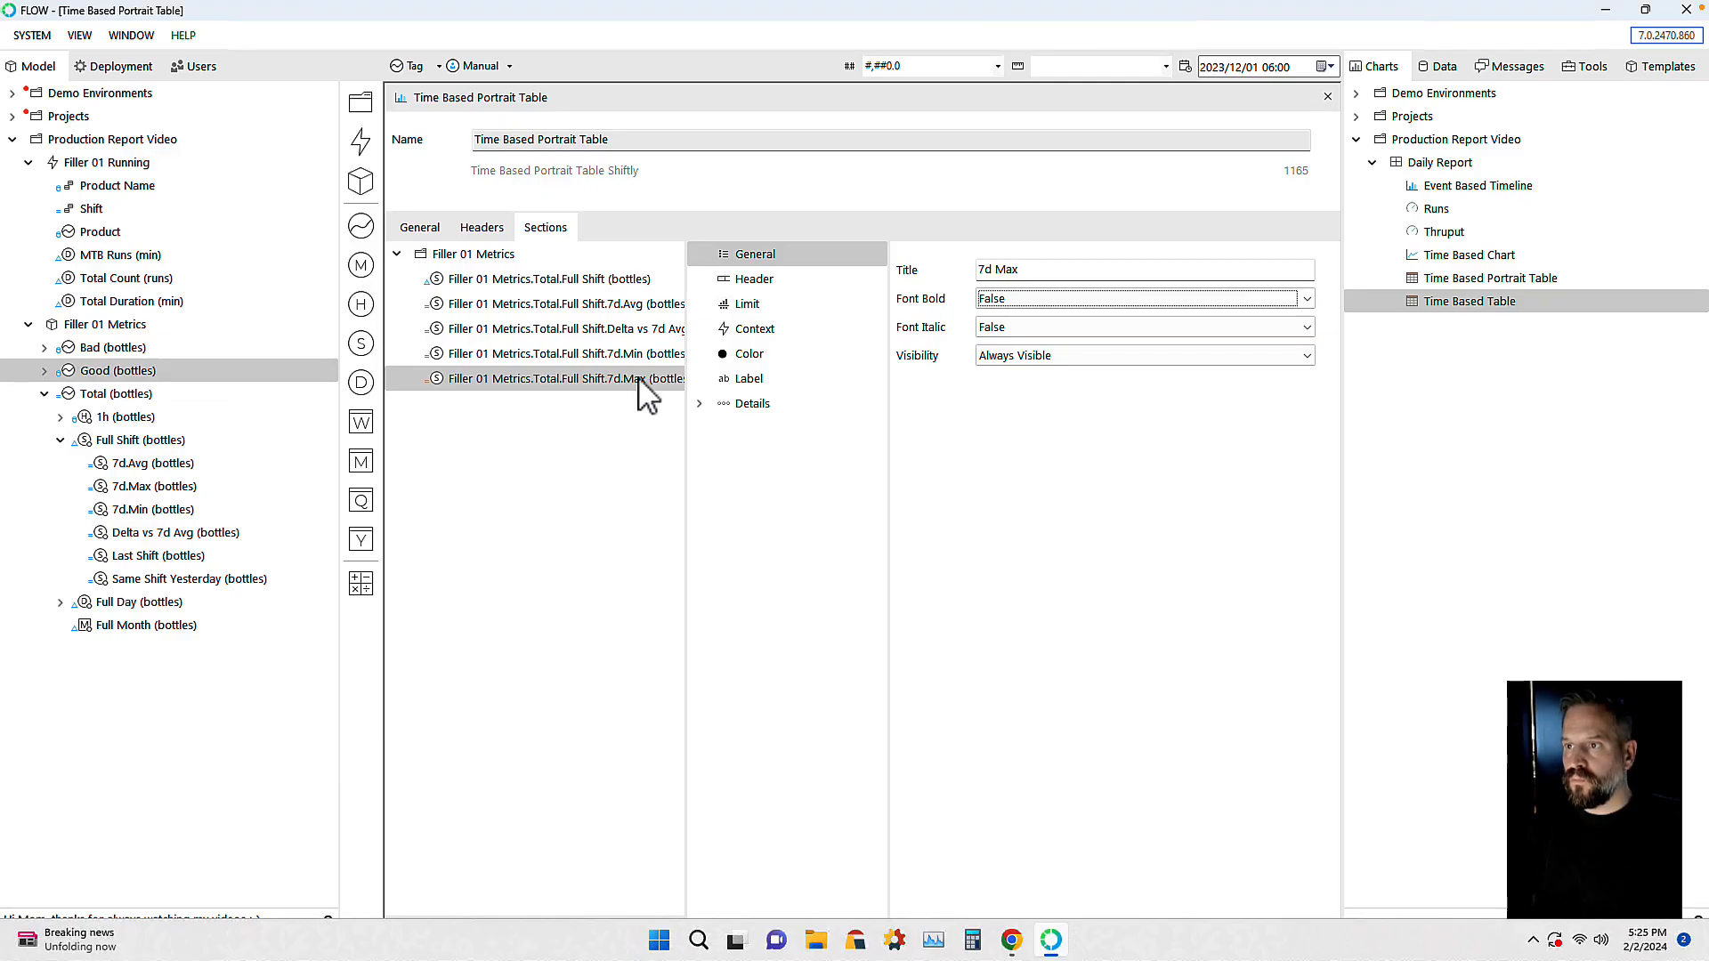
{"action": "left_click", "coordinate": [611, 331]}
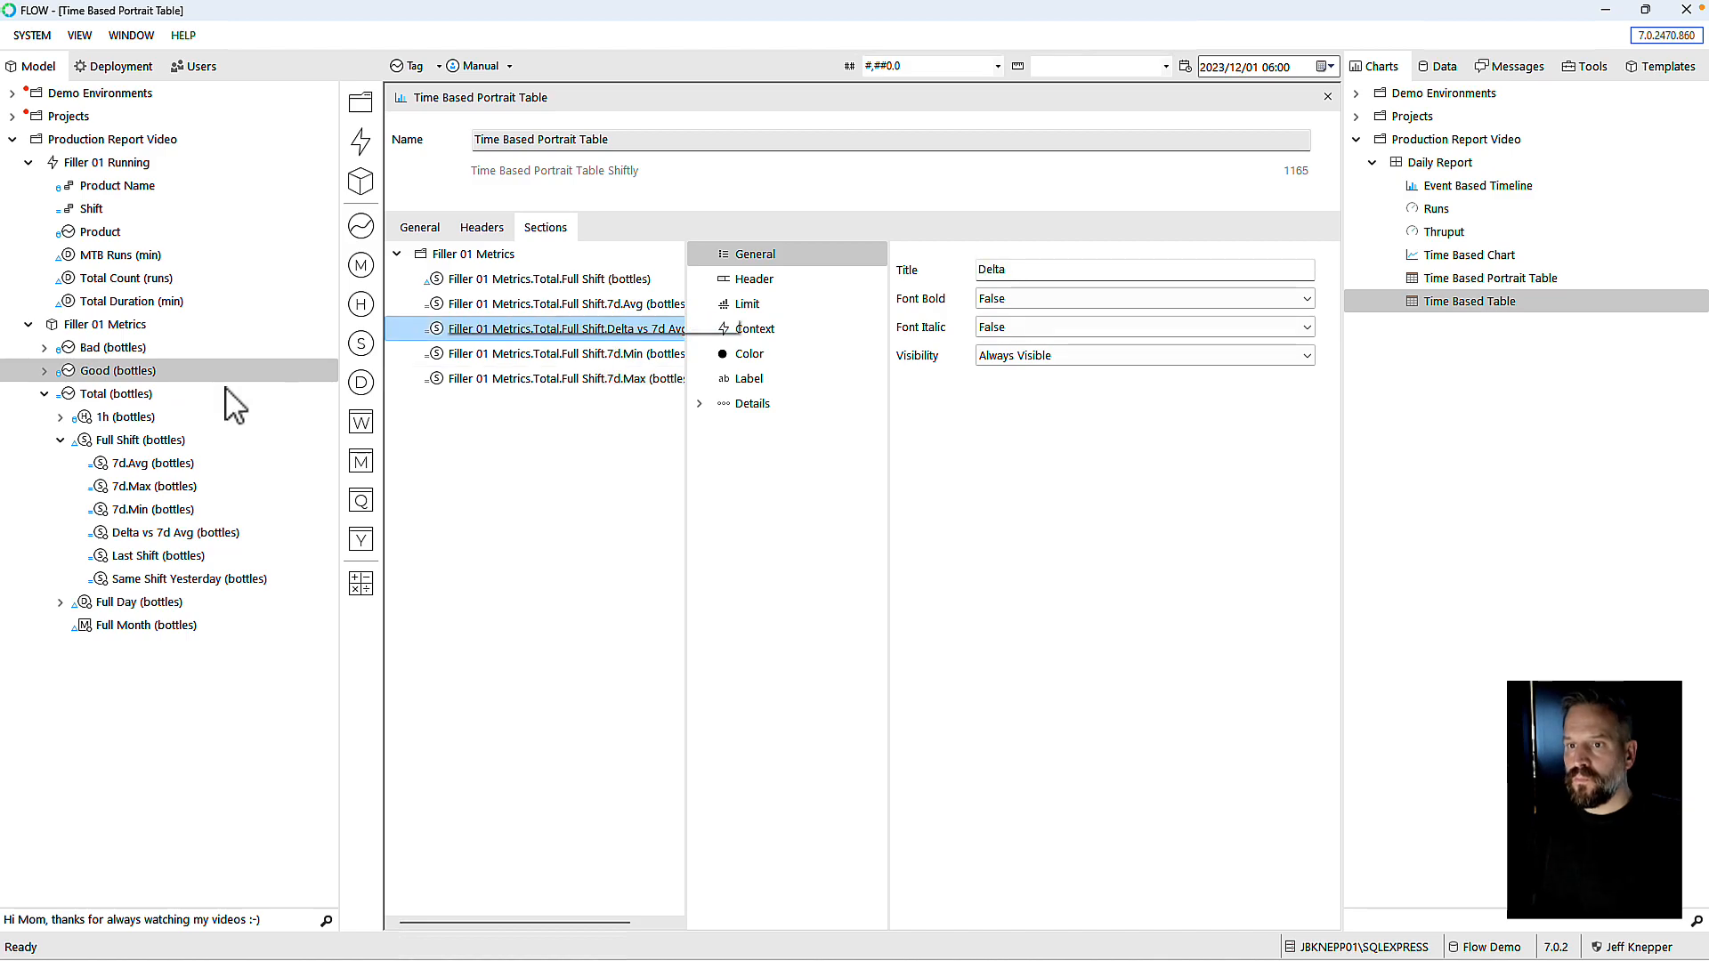
{"action": "left_click", "coordinate": [137, 535]}
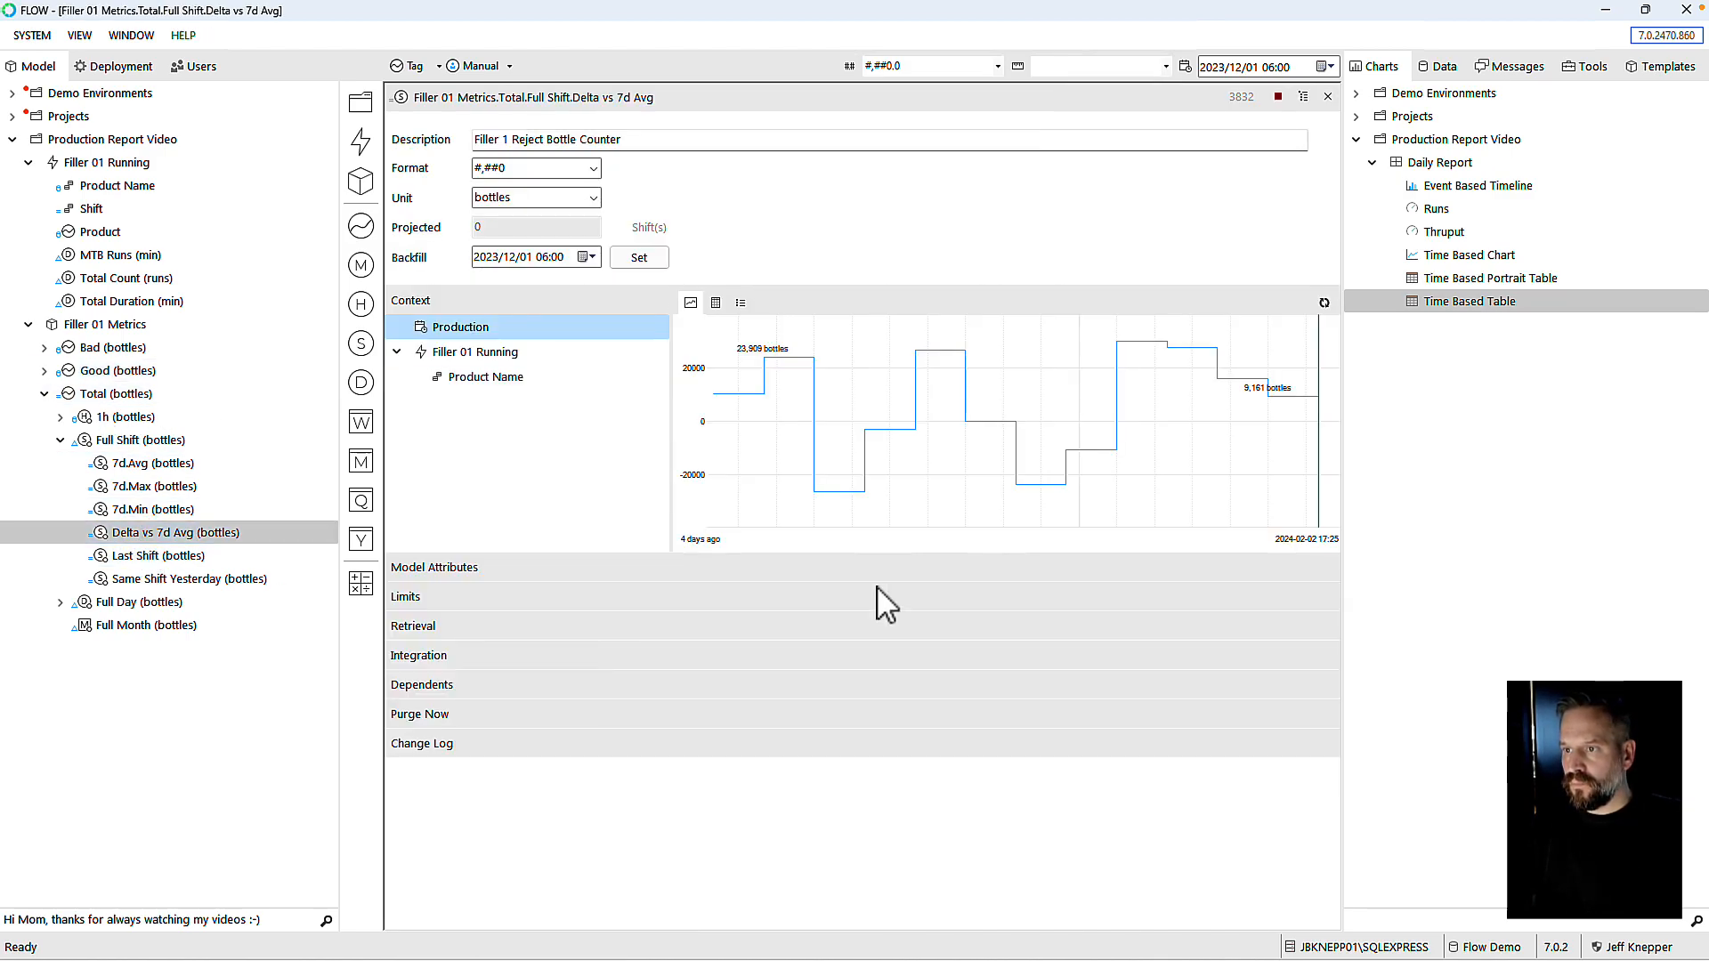
{"action": "left_click", "coordinate": [445, 304]}
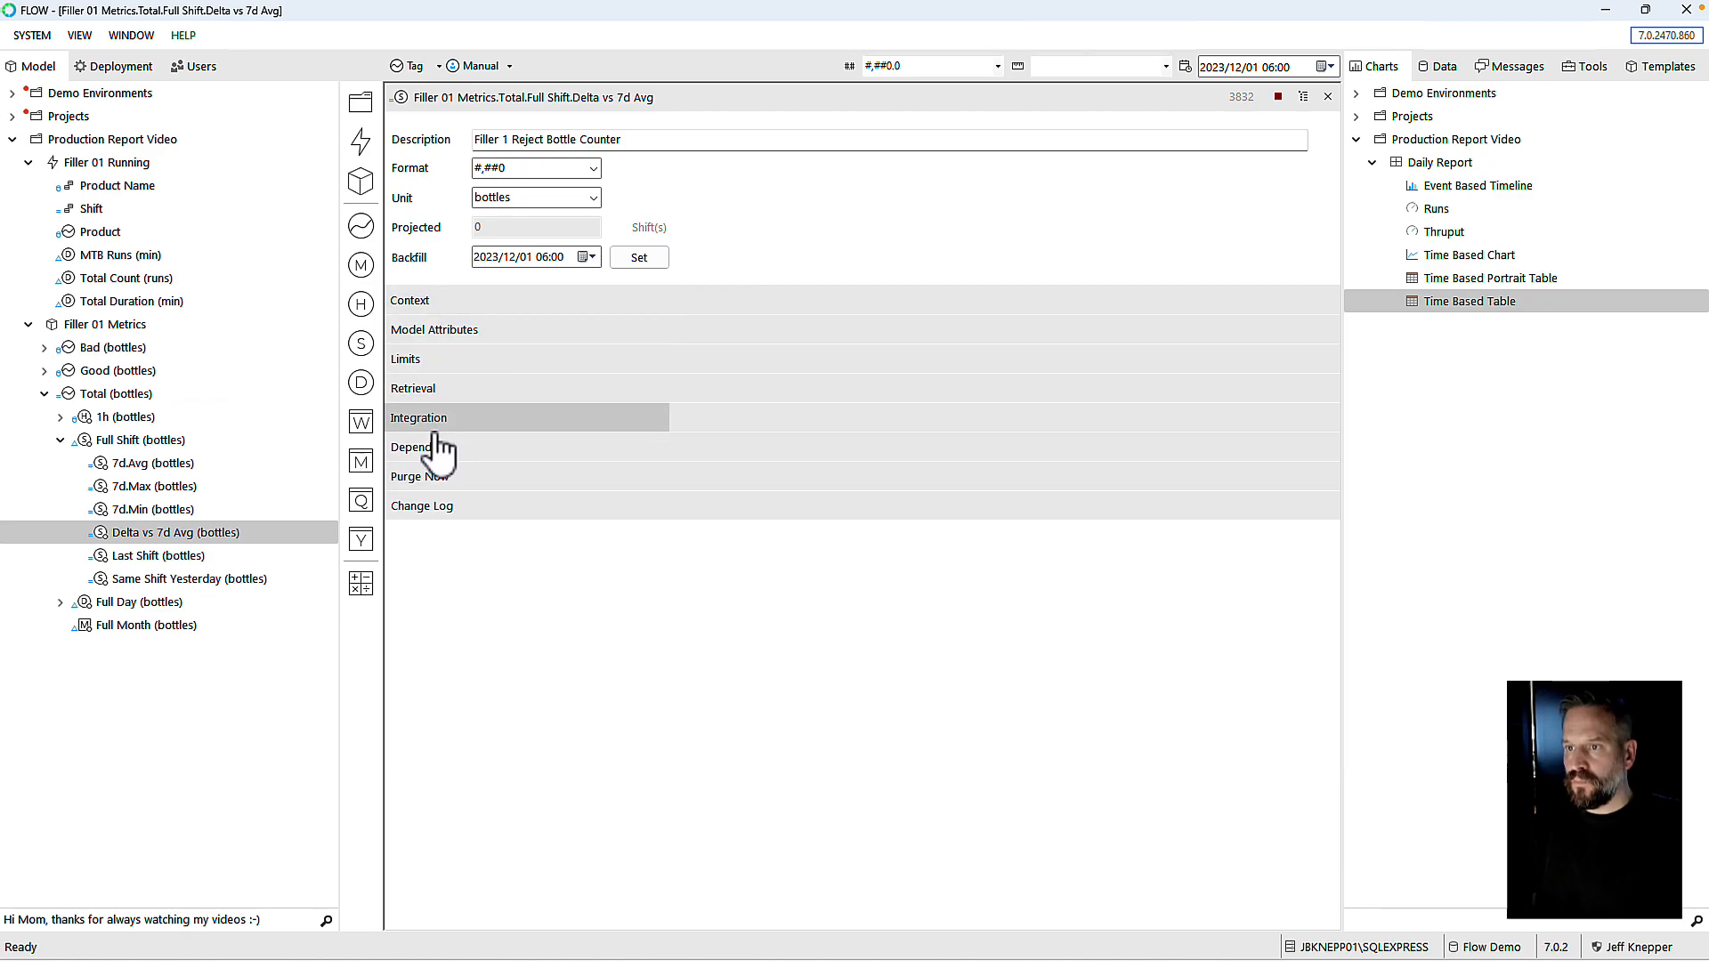
{"action": "left_click", "coordinate": [407, 361]}
{"action": "left_click", "coordinate": [399, 386]}
{"action": "left_click", "coordinate": [491, 441]}
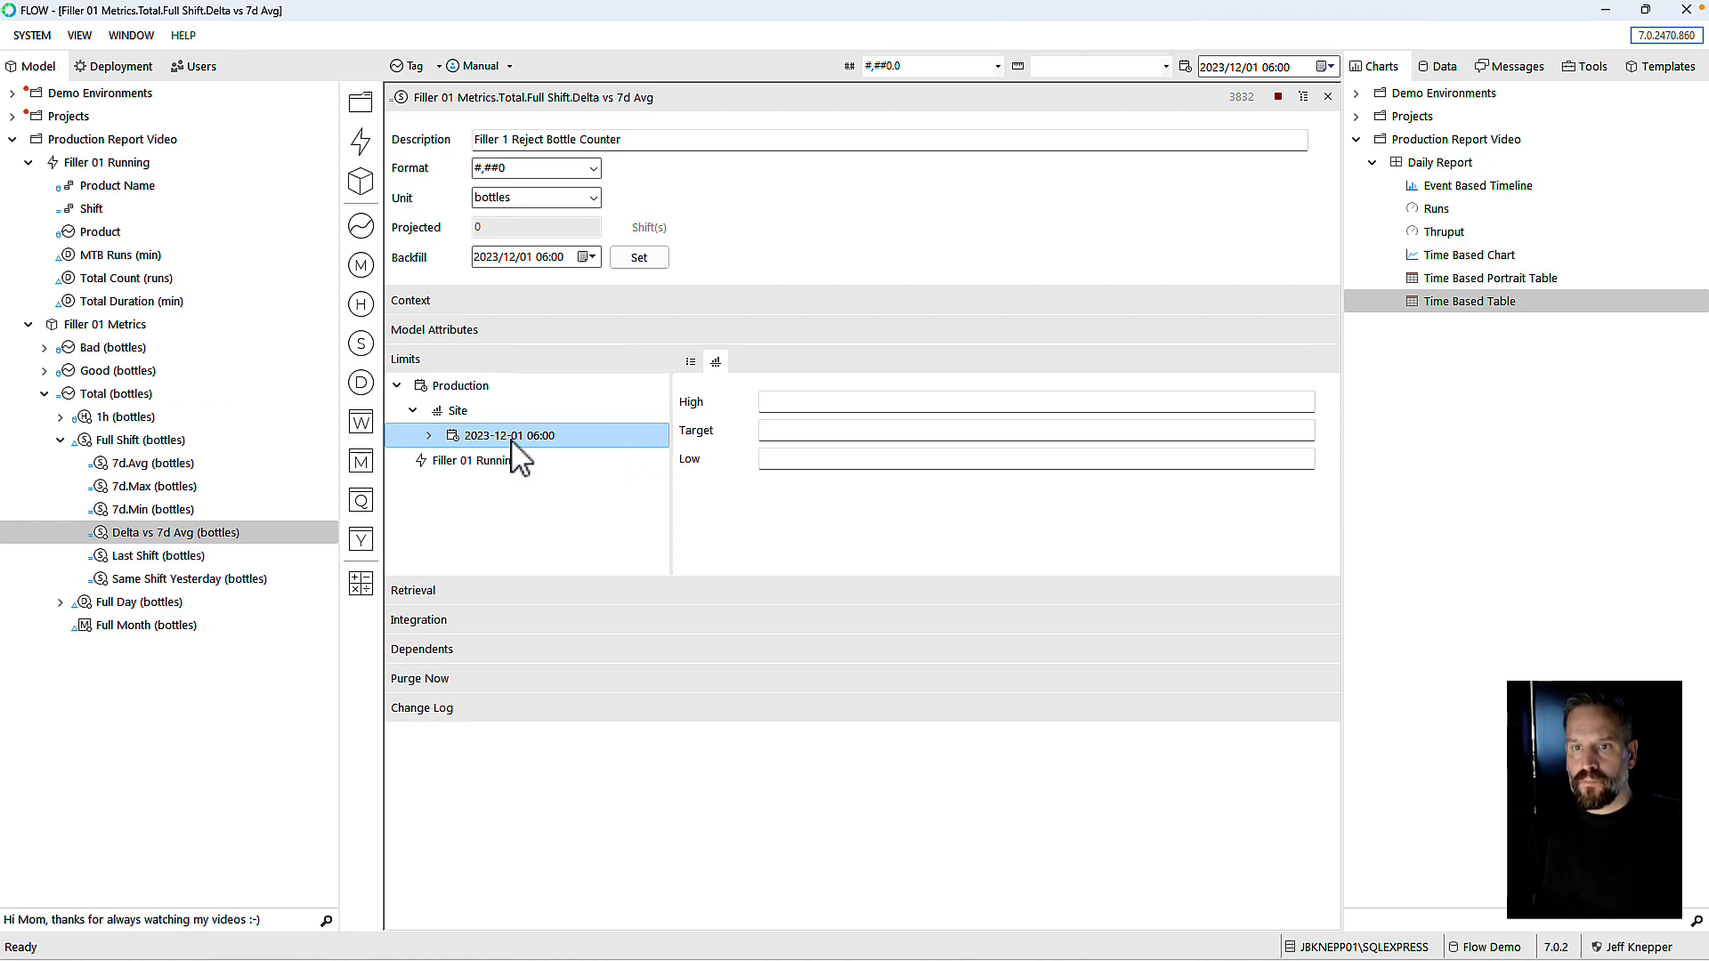
{"action": "left_click", "coordinate": [794, 458]}
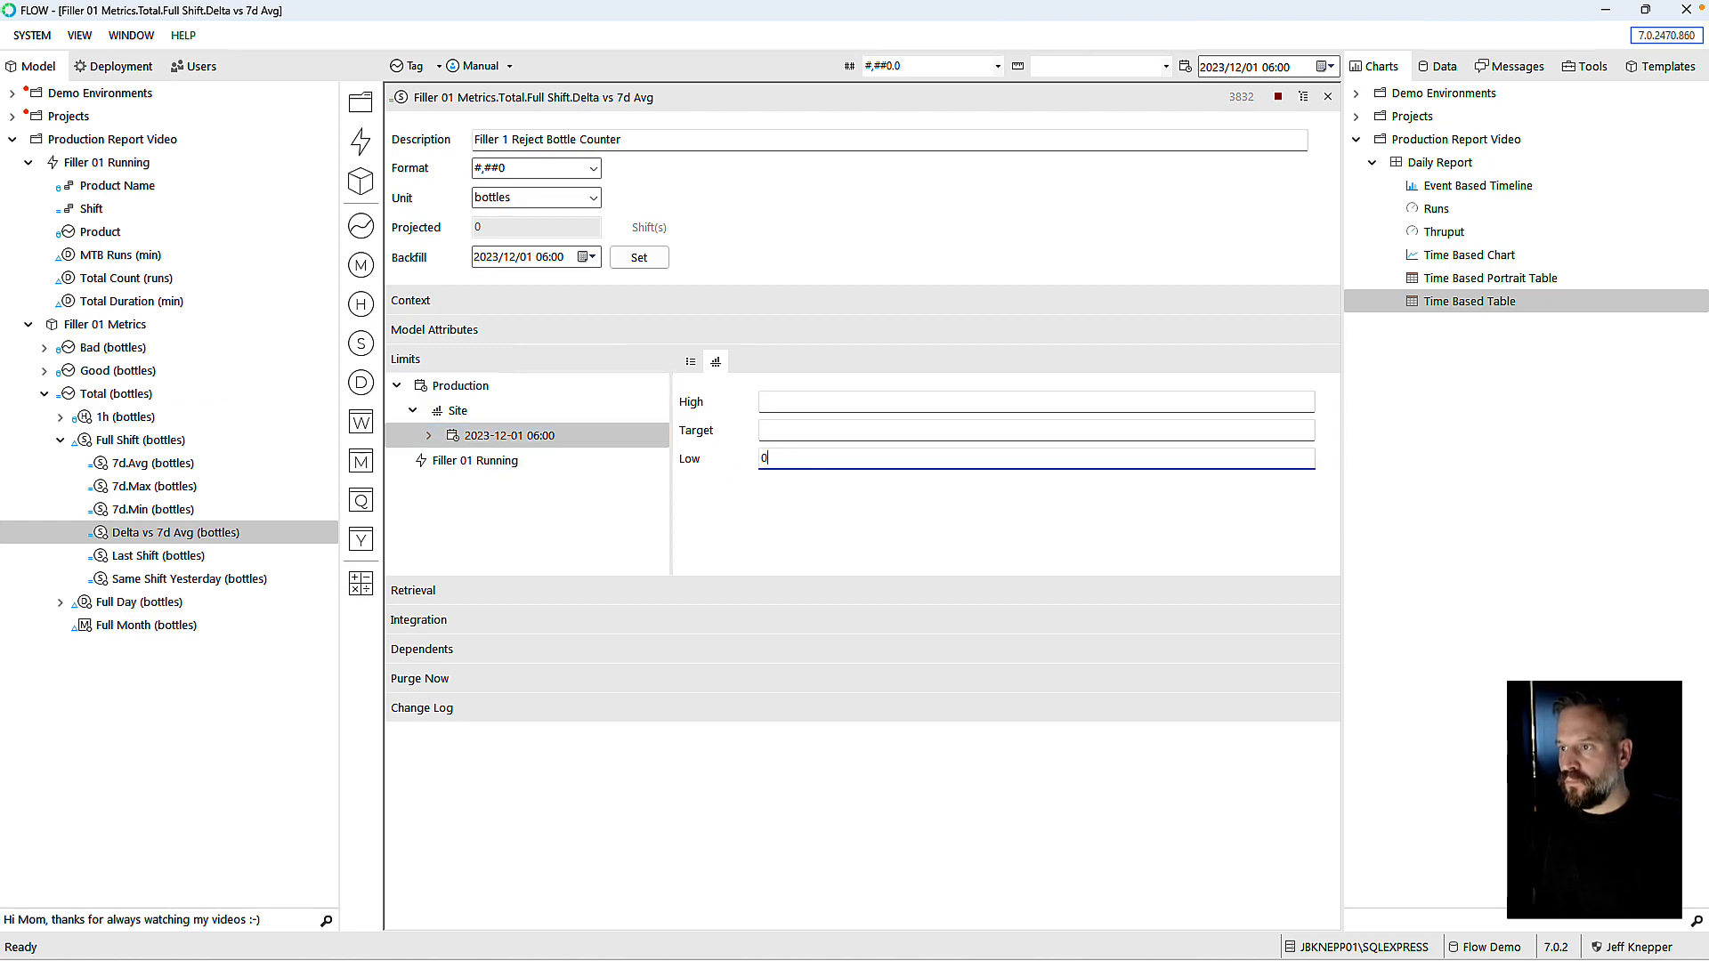
{"action": "type", "text": "0"}
{"action": "key", "text": "Return"}
{"action": "right_click", "coordinate": [461, 438]}
{"action": "left_click", "coordinate": [485, 466]}
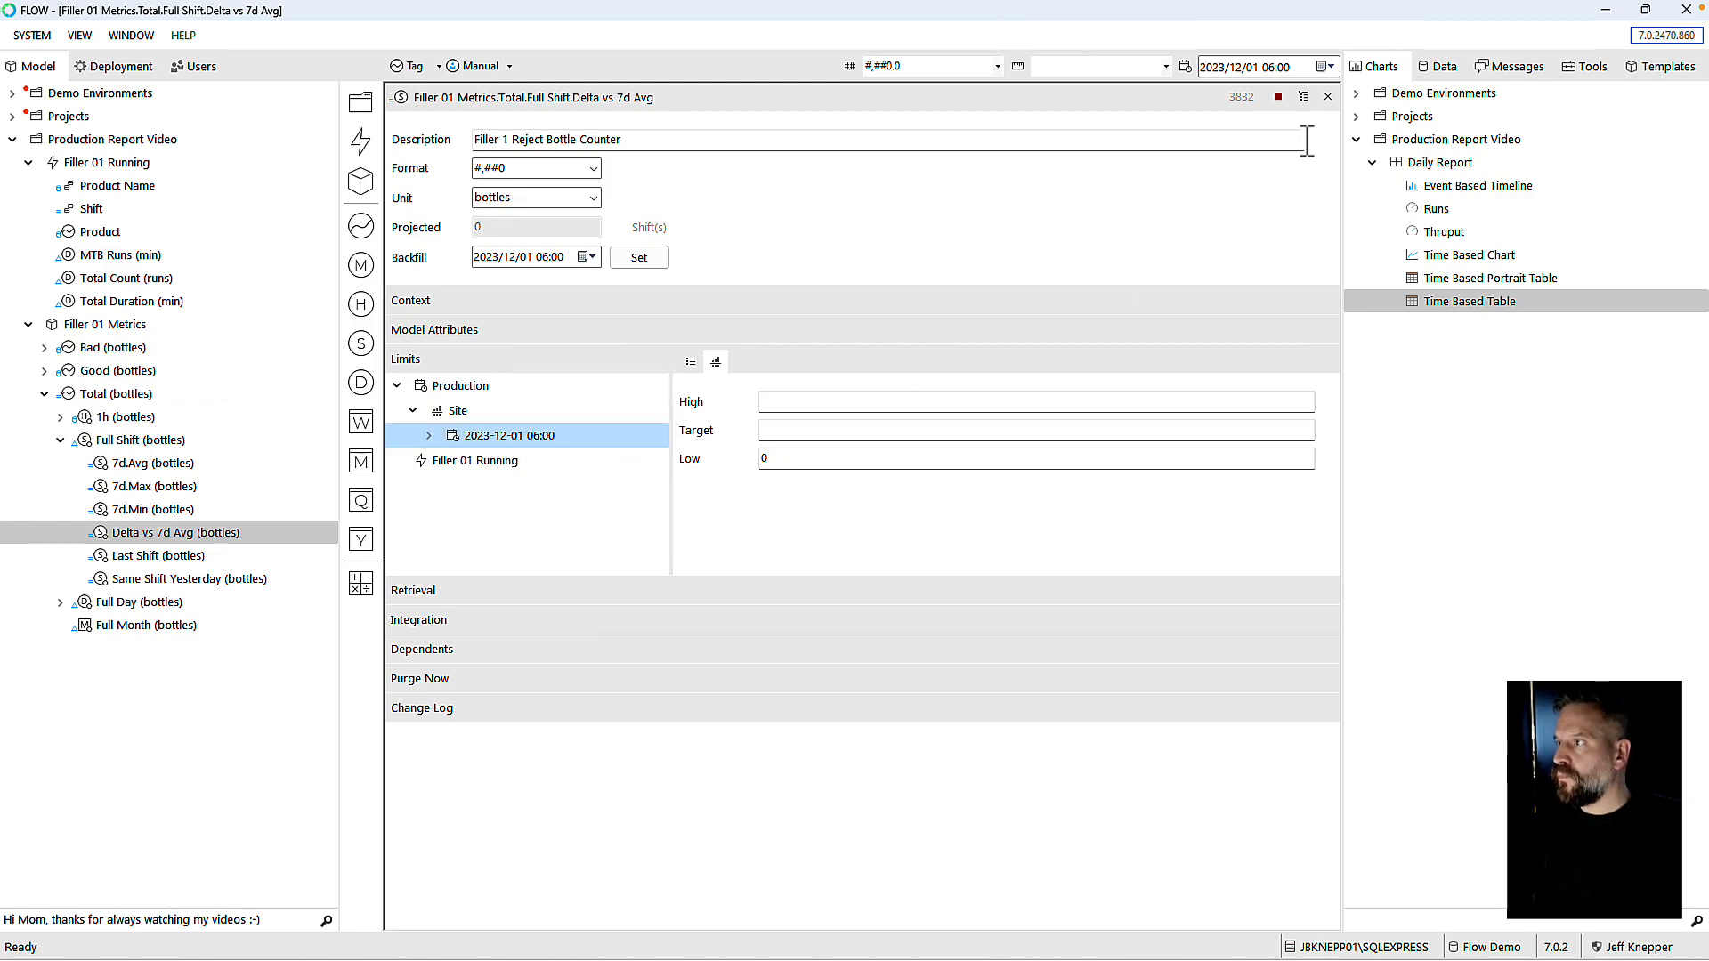
{"action": "left_click", "coordinate": [1328, 97]}
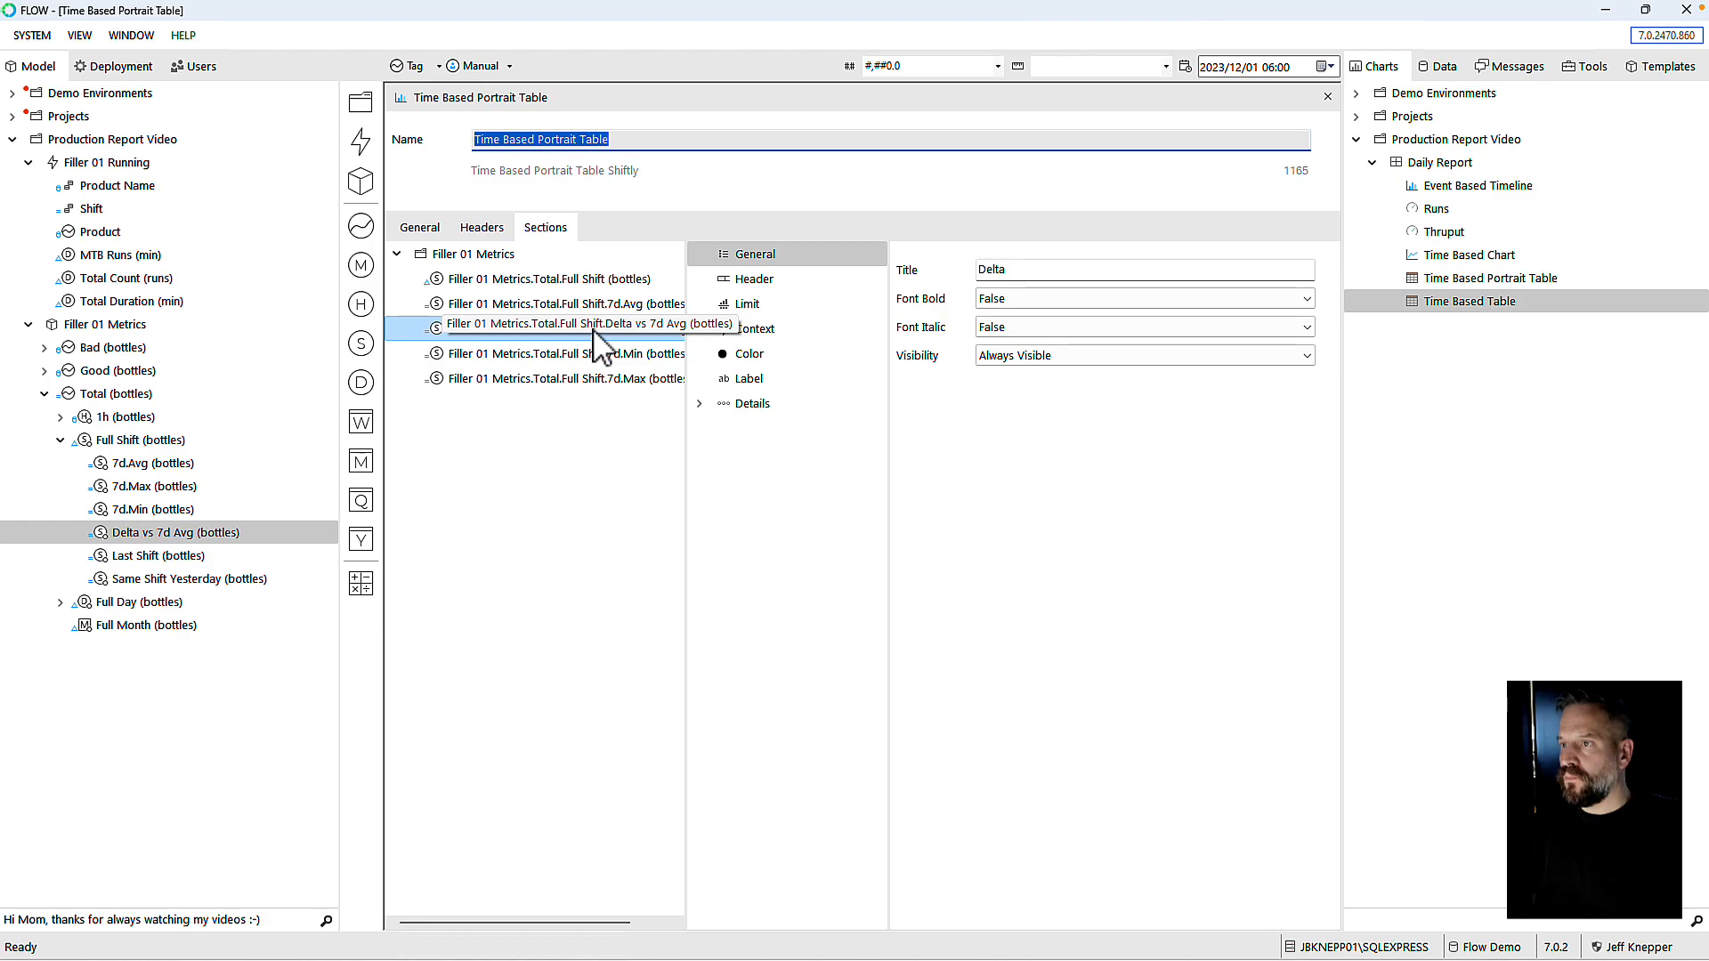
Step: Assign the Site limit to the Delta measure in the portrait table and add limit-based coloring
{"action": "left_click", "coordinate": [735, 306]}
{"action": "left_click", "coordinate": [986, 273]}
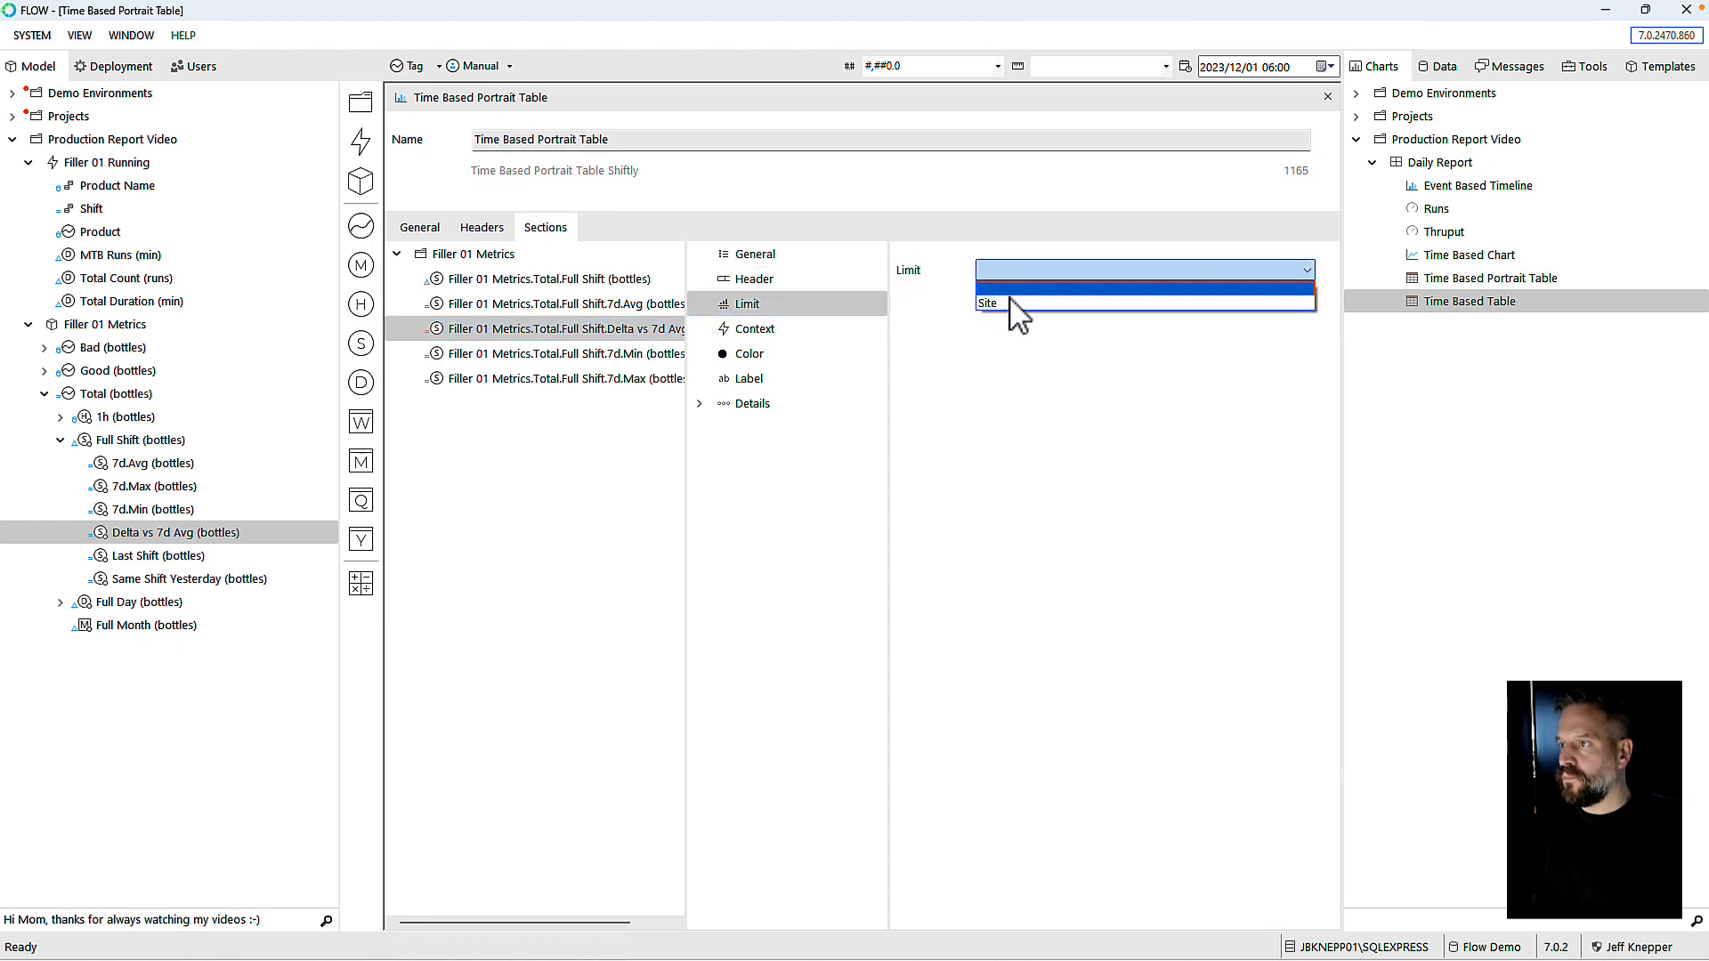
{"action": "left_click", "coordinate": [1011, 307]}
{"action": "left_click", "coordinate": [746, 354]}
{"action": "right_click", "coordinate": [744, 361]}
{"action": "mouse_move", "coordinate": [800, 371]}
{"action": "left_click", "coordinate": [884, 391]}
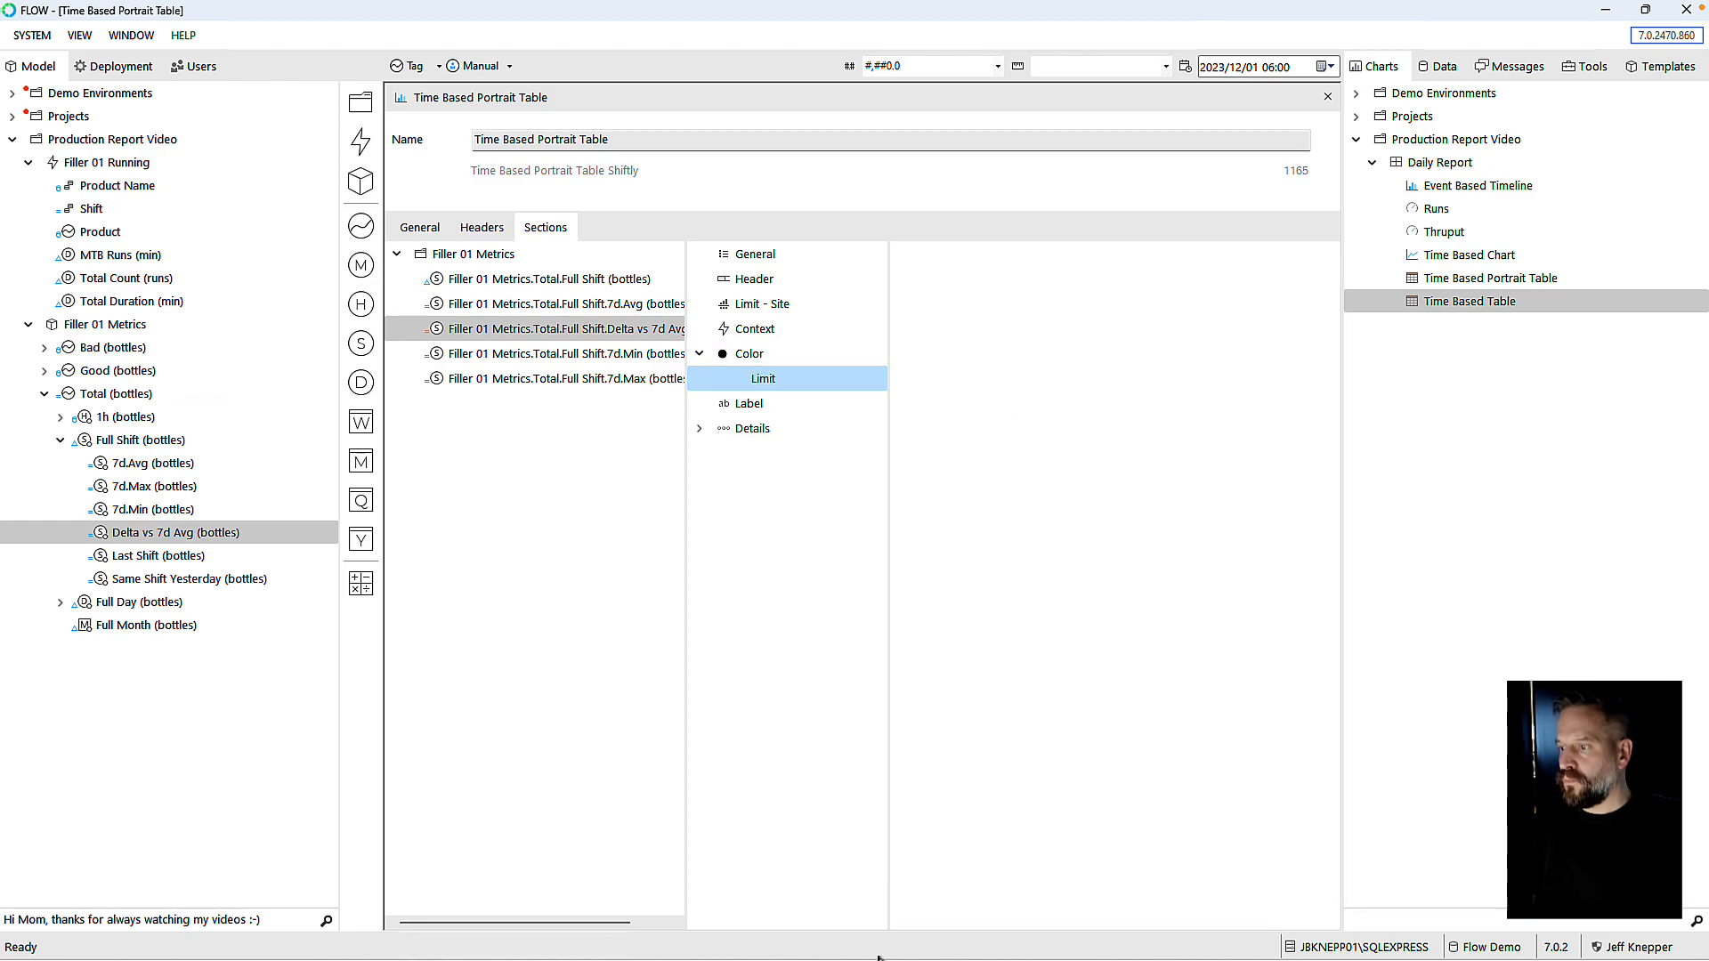
Step: Reload the Daily Report in the browser to check the Delta column's limit coloring, and return to the Flow configuration tool
{"action": "left_click", "coordinate": [1024, 941]}
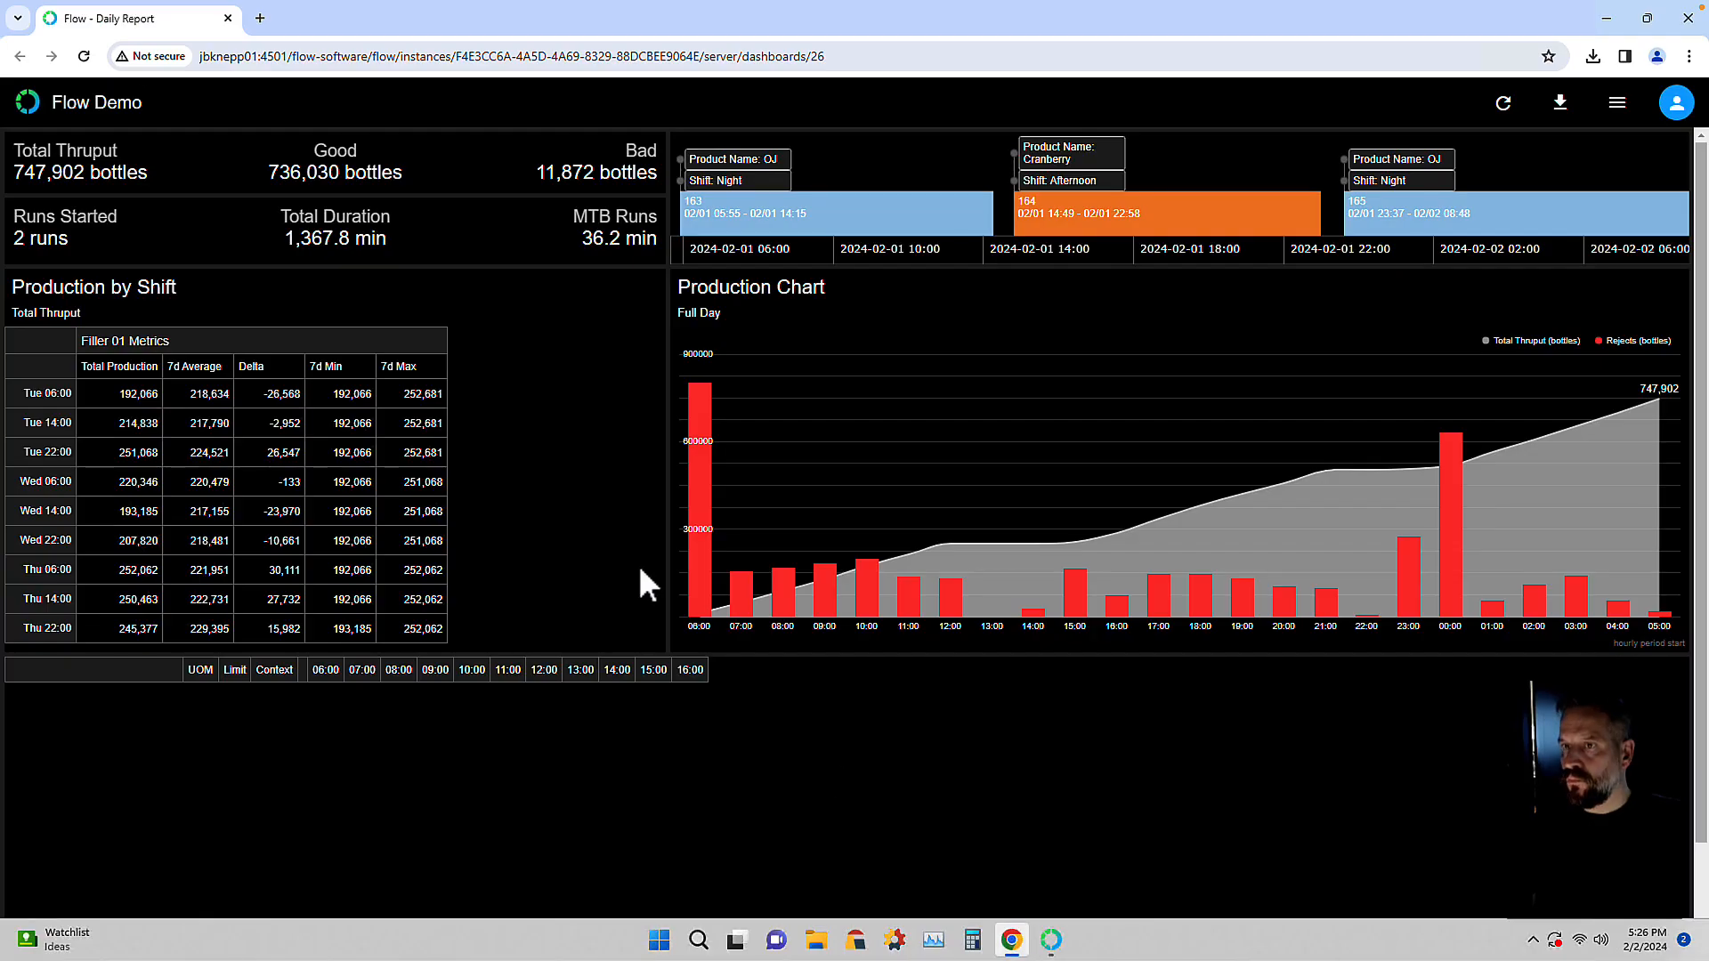
{"action": "left_click", "coordinate": [85, 57]}
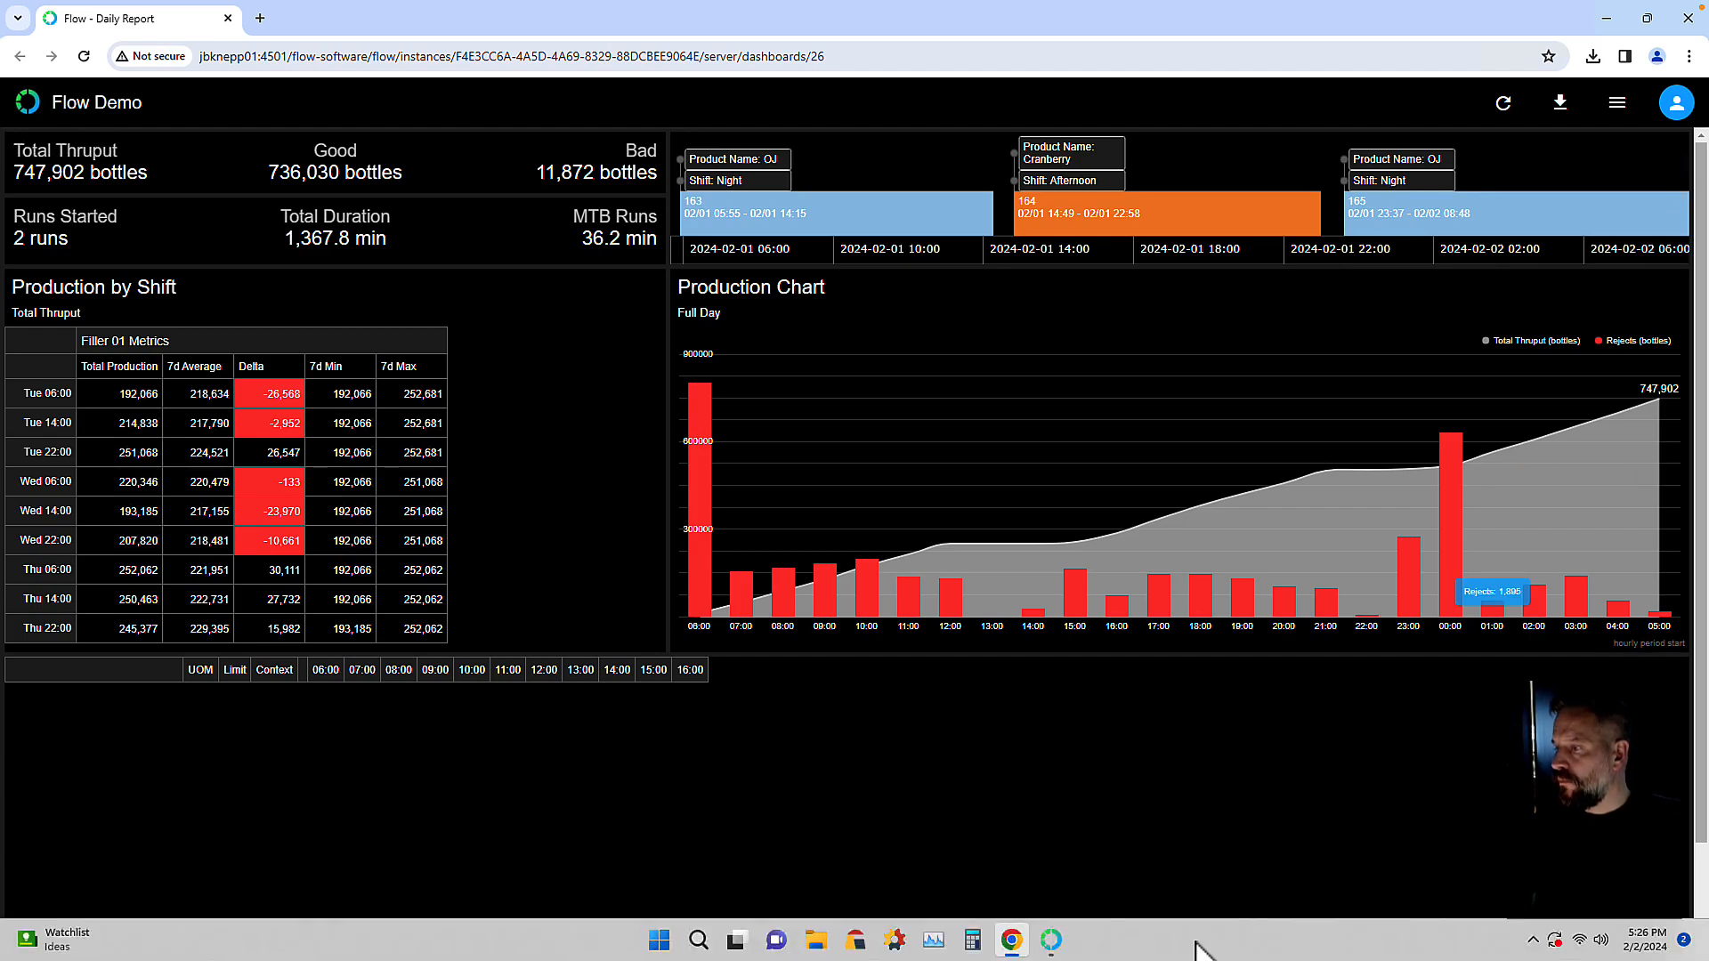
{"action": "left_click", "coordinate": [1051, 941]}
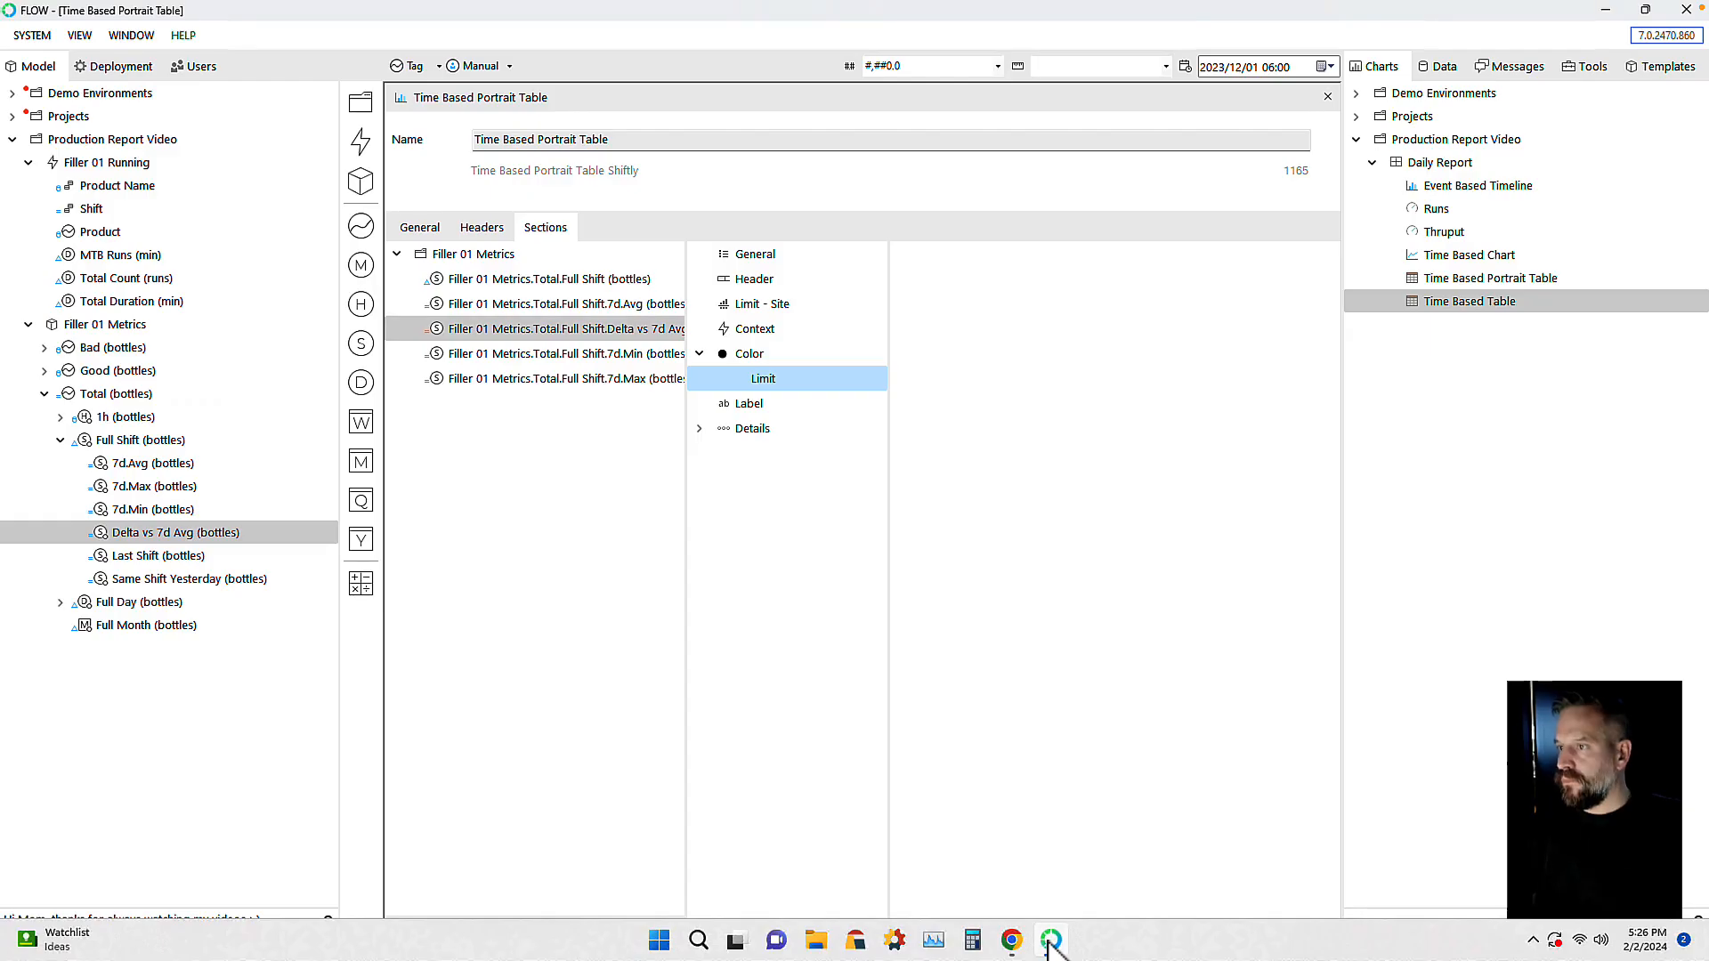
Step: Open the hourly Time Based Table and set its period to Start of Interval to End of Interval, with start intervals 1 and end intervals -1
{"action": "left_click", "coordinate": [1327, 97]}
{"action": "double_click", "coordinate": [747, 552]}
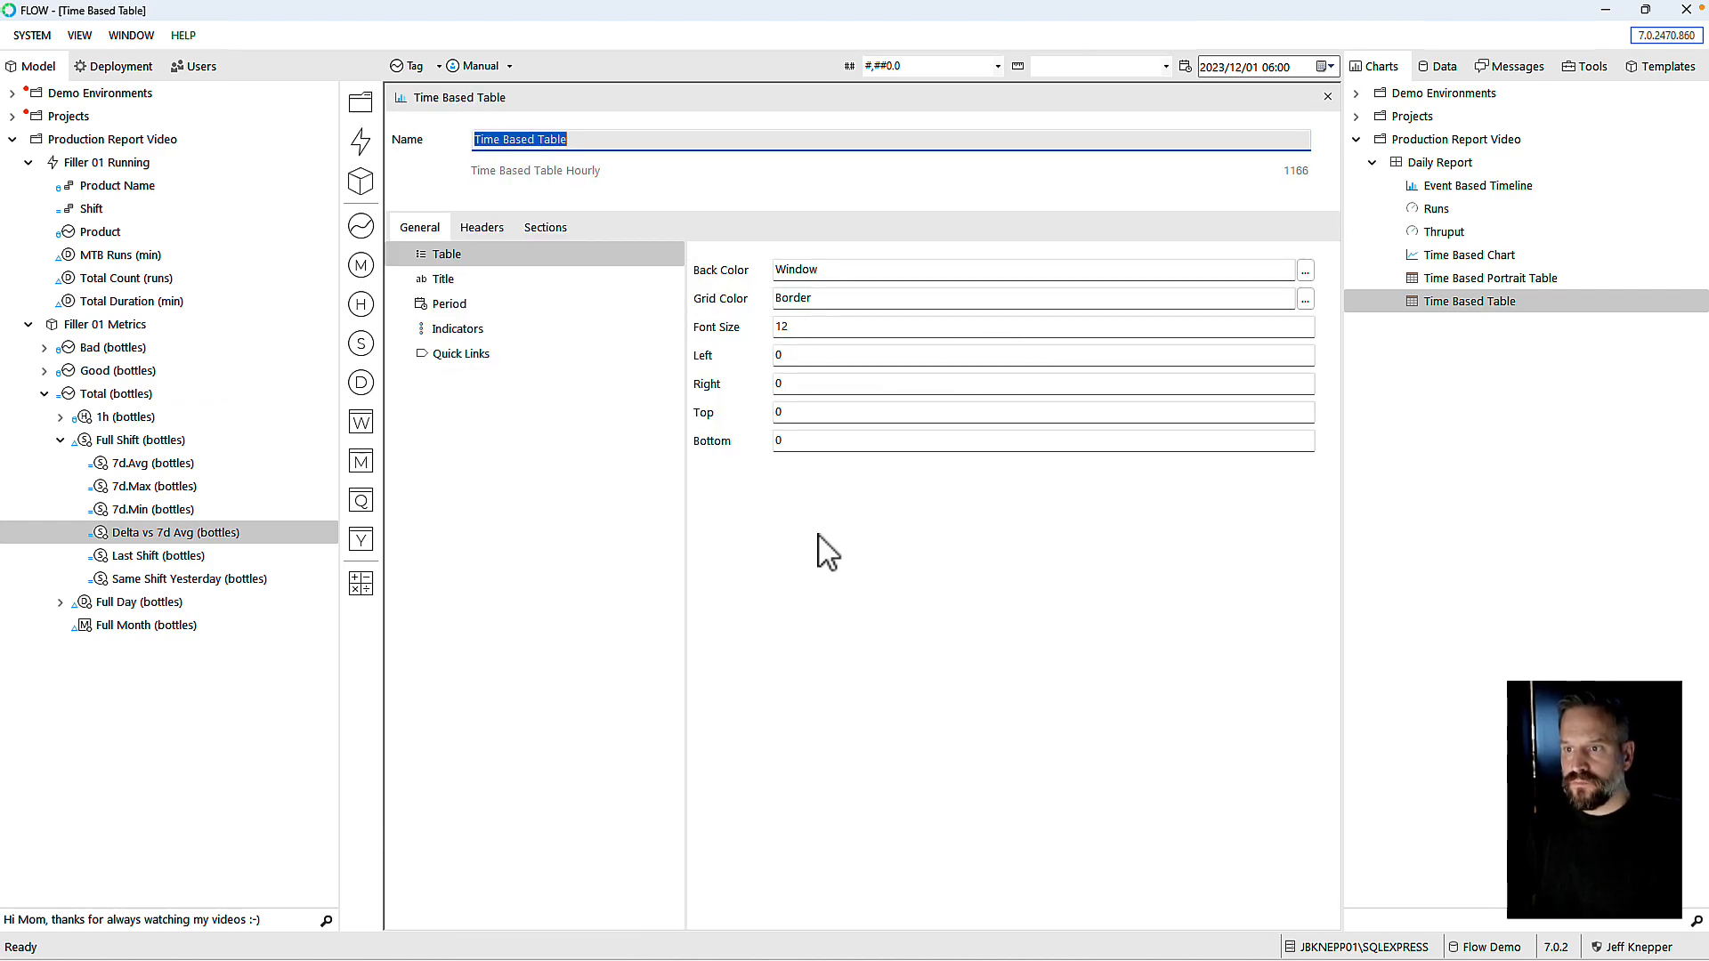
{"action": "left_click", "coordinate": [461, 307]}
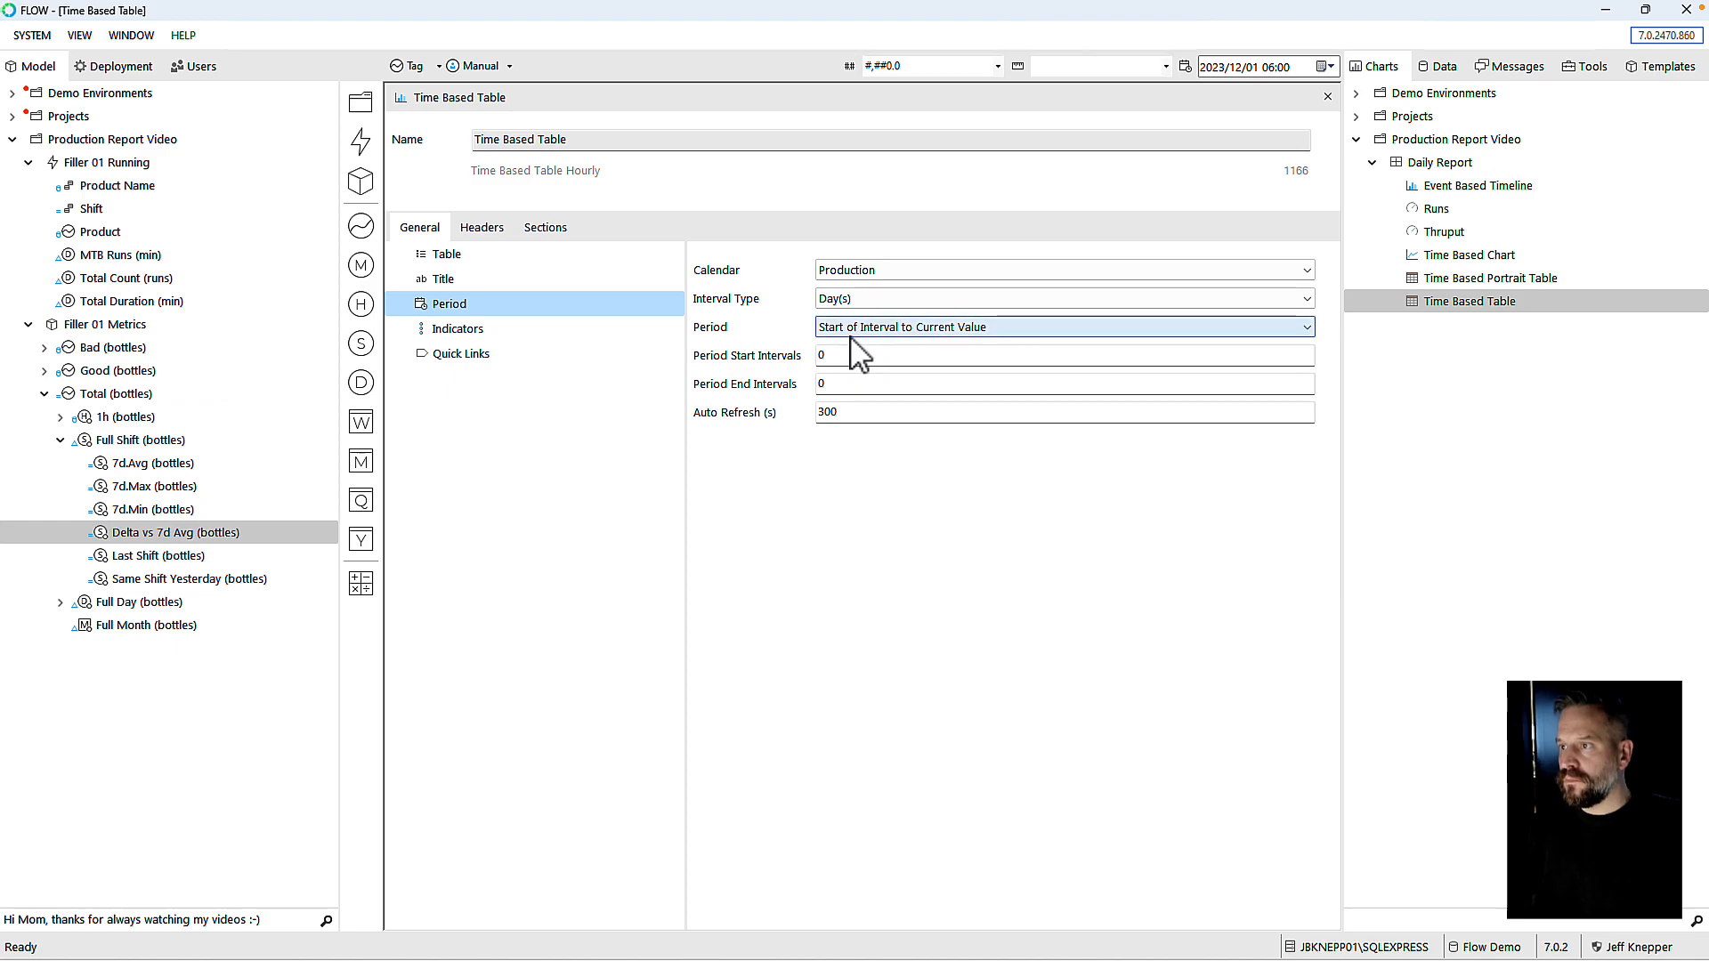
{"action": "left_click", "coordinate": [856, 331]}
{"action": "left_click", "coordinate": [853, 356]}
{"action": "left_click_drag", "start_coordinate": [851, 357], "coordinate": [778, 354]}
{"action": "type", "text": "1"}
{"action": "key", "text": "Tab"}
{"action": "type", "text": "-1"}
{"action": "key", "text": "Tab"}
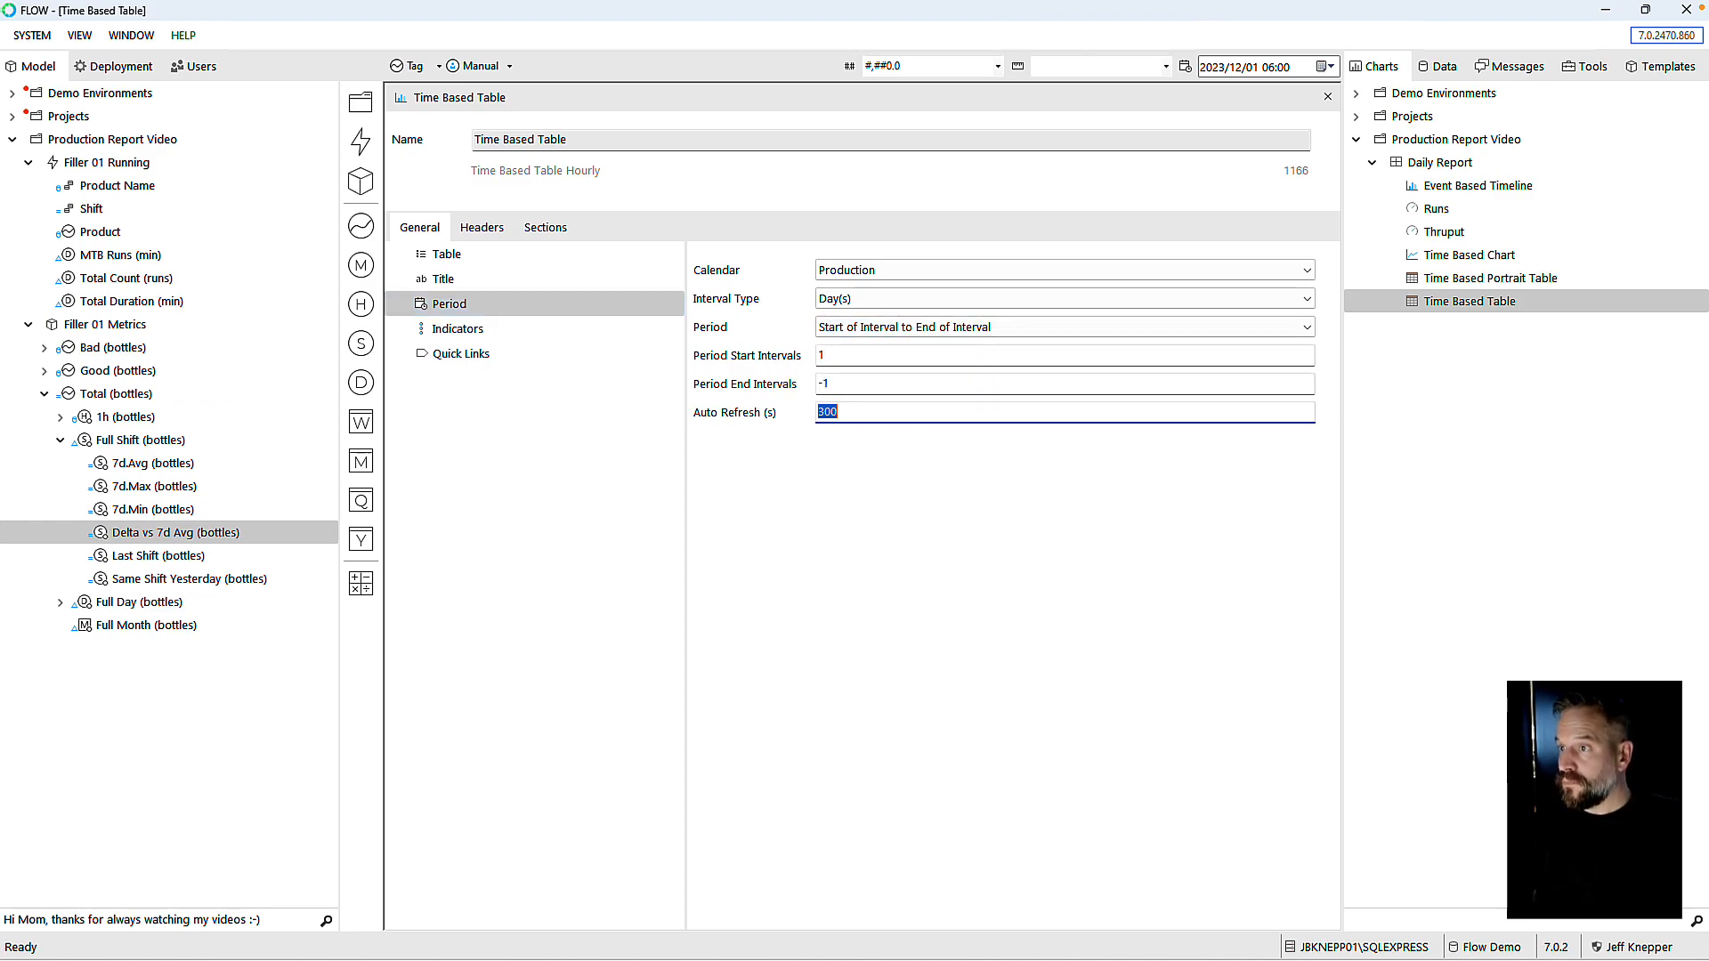
Step: Delete the UOM component from the Time Based Table's row headers
{"action": "left_click", "coordinate": [481, 227]}
{"action": "left_click", "coordinate": [488, 253]}
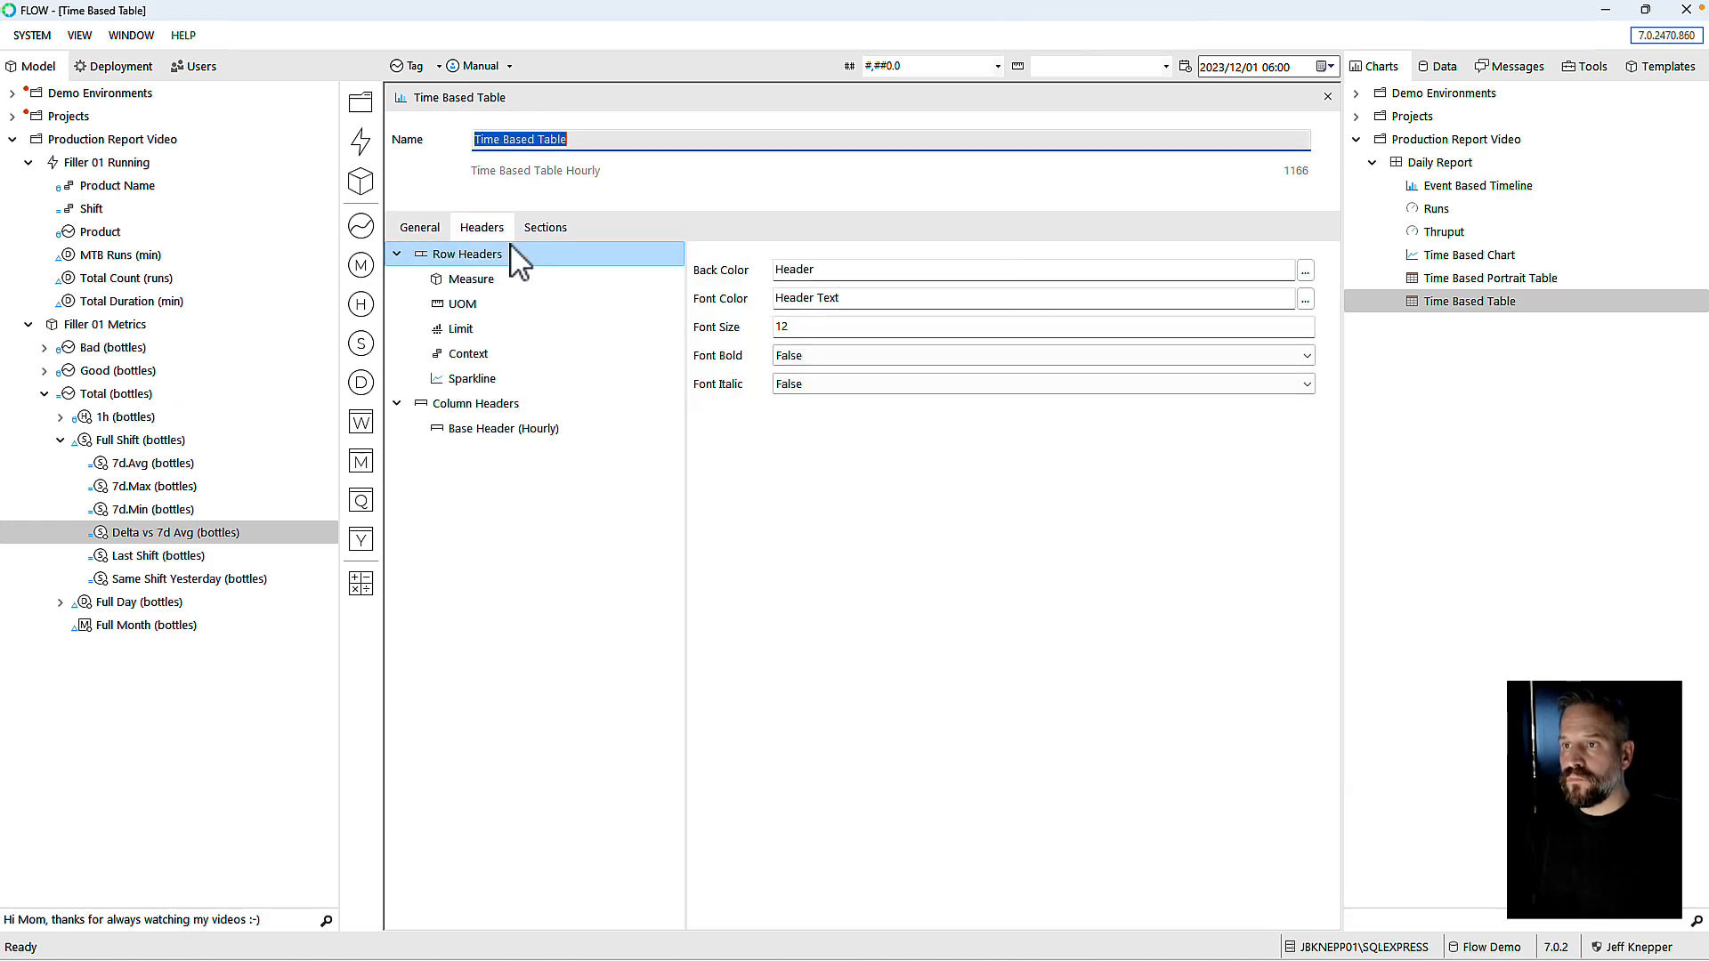
{"action": "left_click", "coordinate": [464, 305]}
{"action": "right_click", "coordinate": [462, 303]}
{"action": "left_click", "coordinate": [511, 356]}
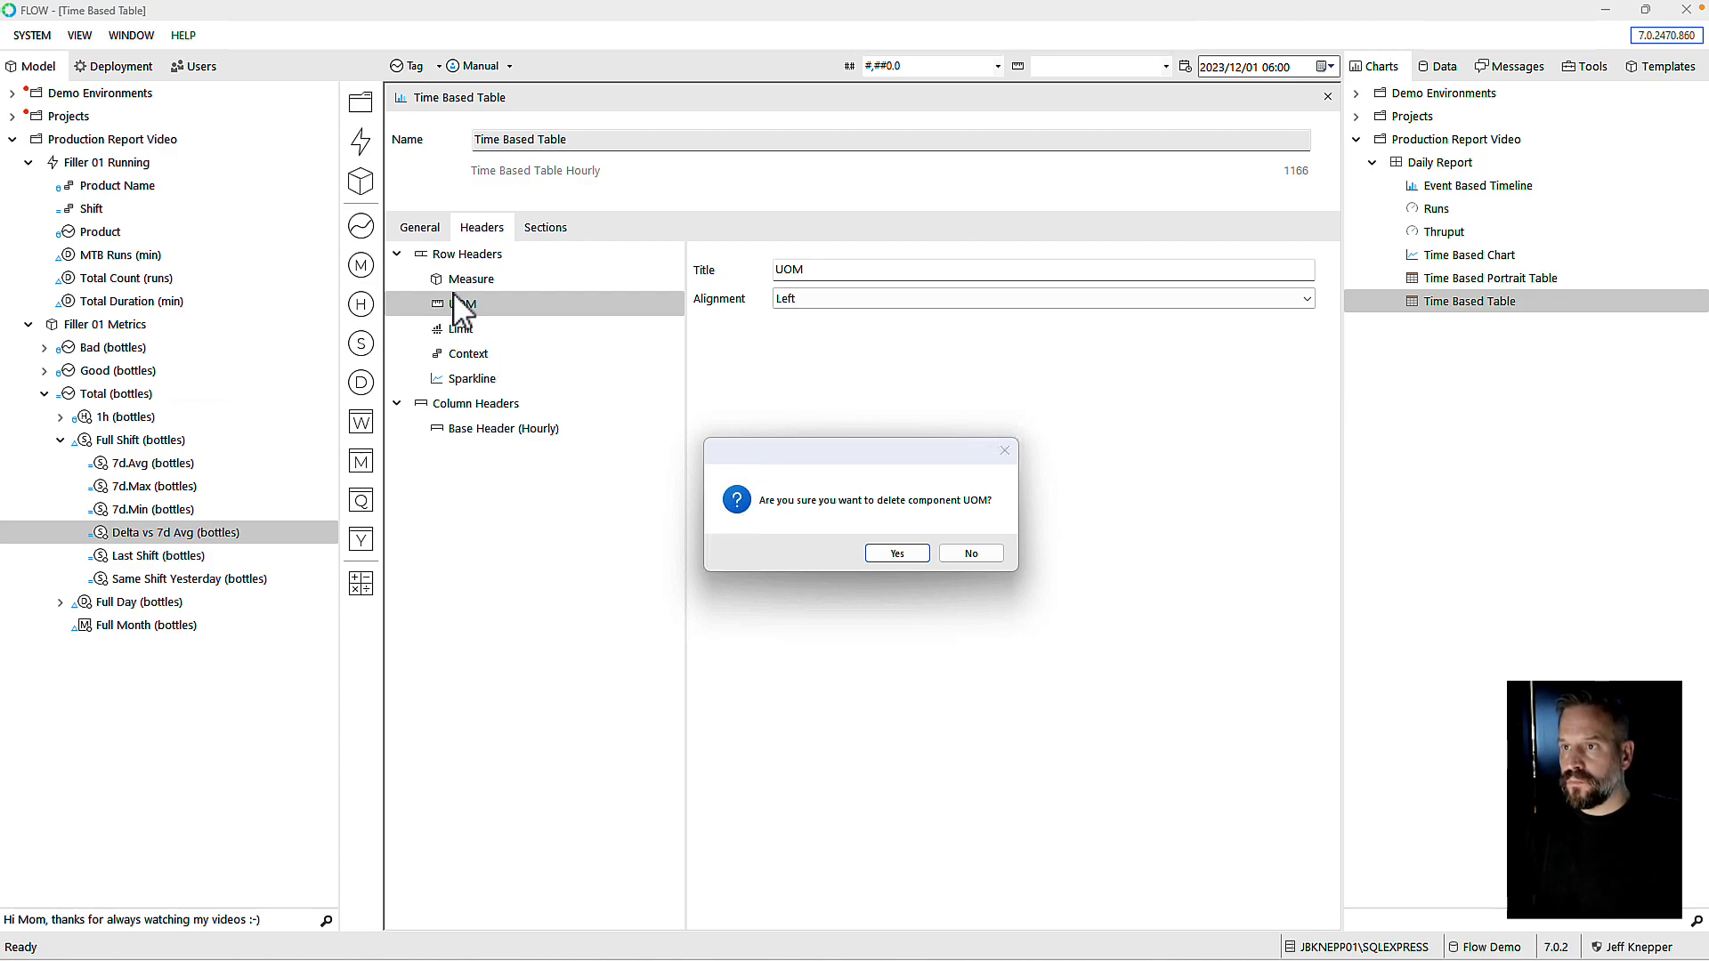
{"action": "left_click", "coordinate": [895, 554]}
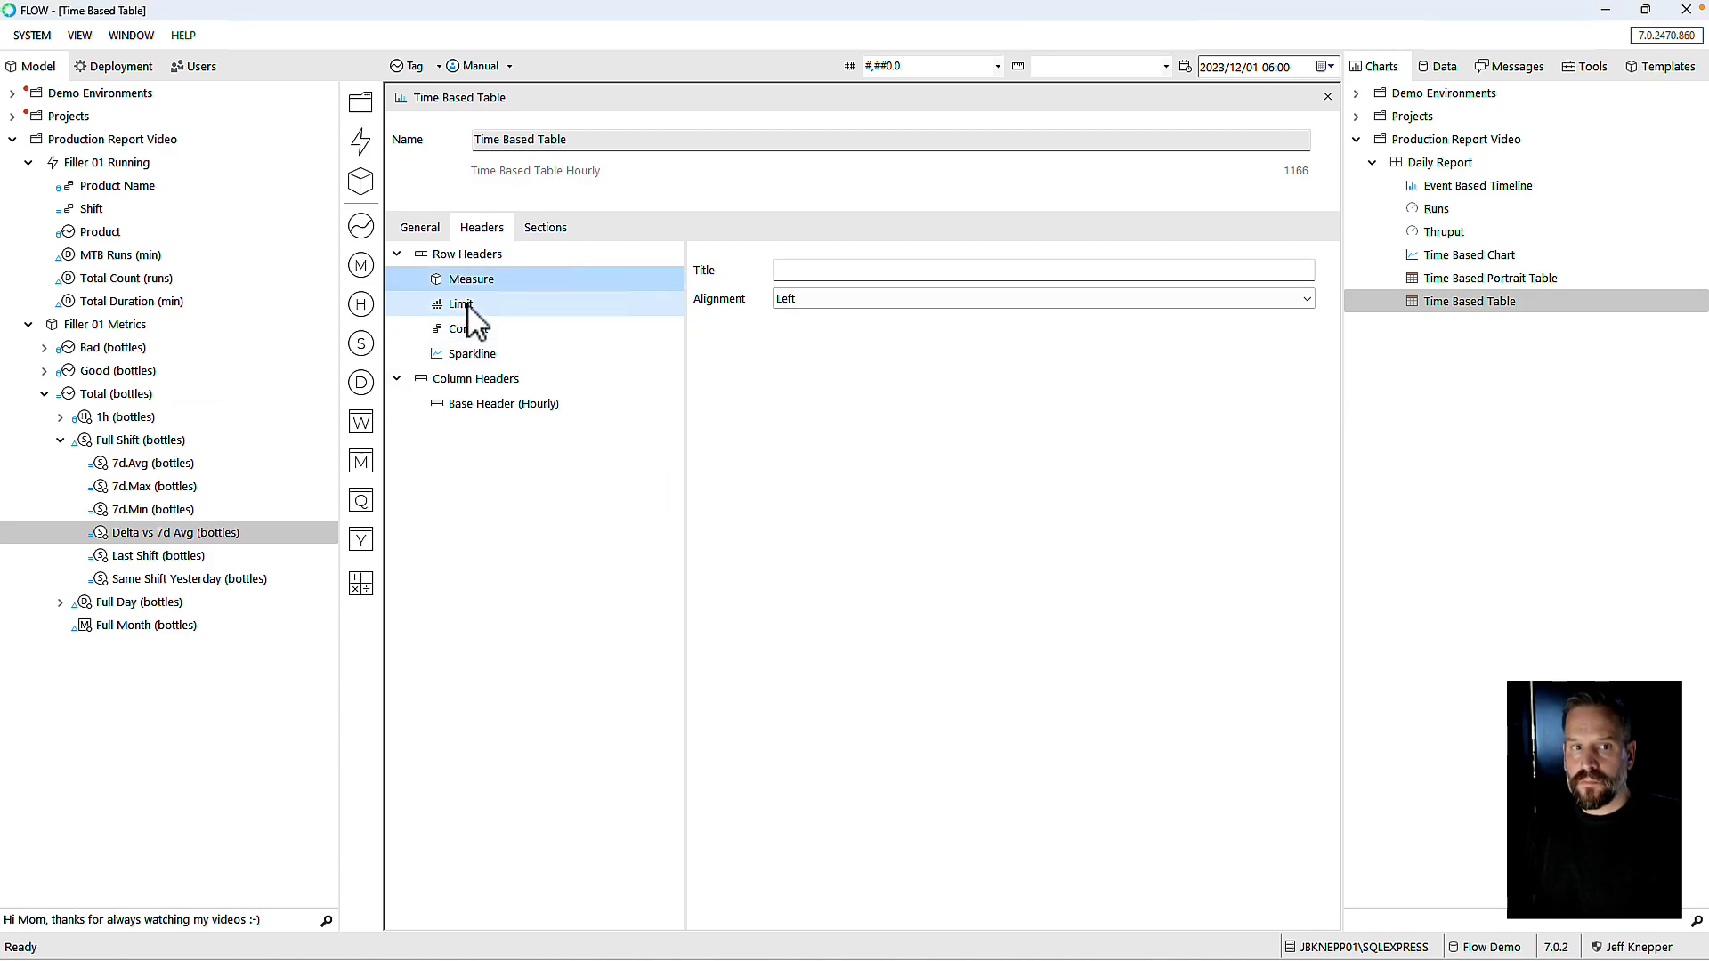
Step: Add a daily partition header to the column headers and a daily To Date Extension to the hourly base header
{"action": "right_click", "coordinate": [471, 379]}
{"action": "mouse_move", "coordinate": [508, 393]}
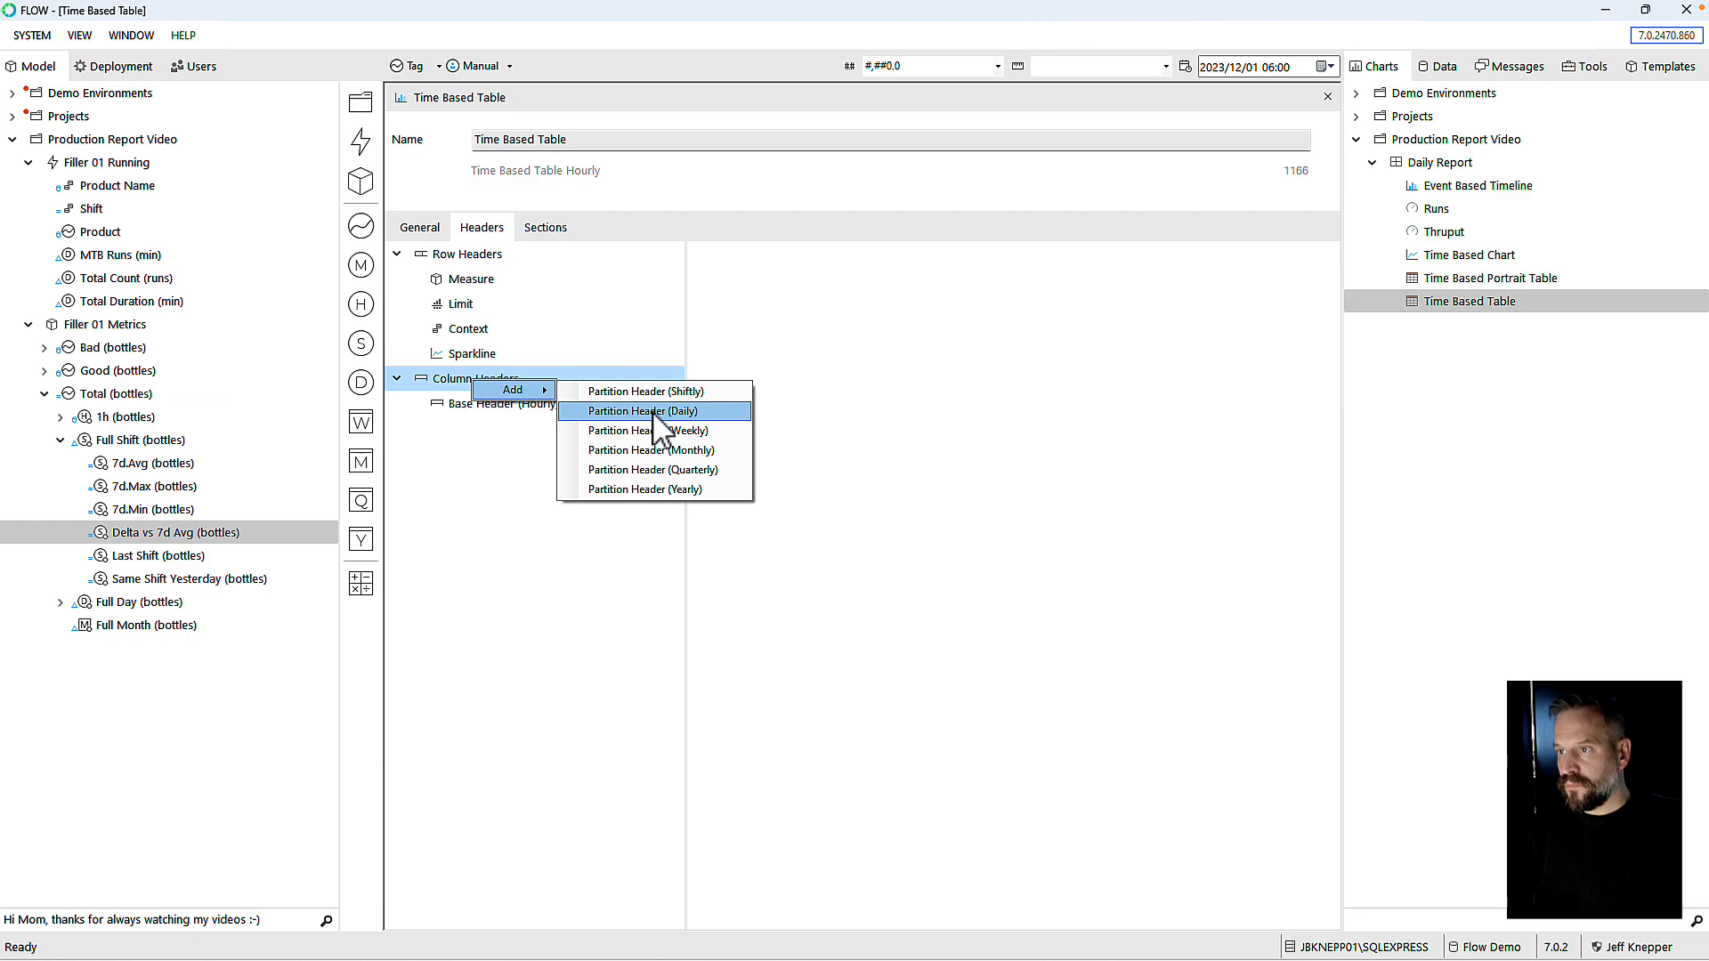
{"action": "left_click", "coordinate": [642, 412]}
{"action": "right_click", "coordinate": [494, 408]}
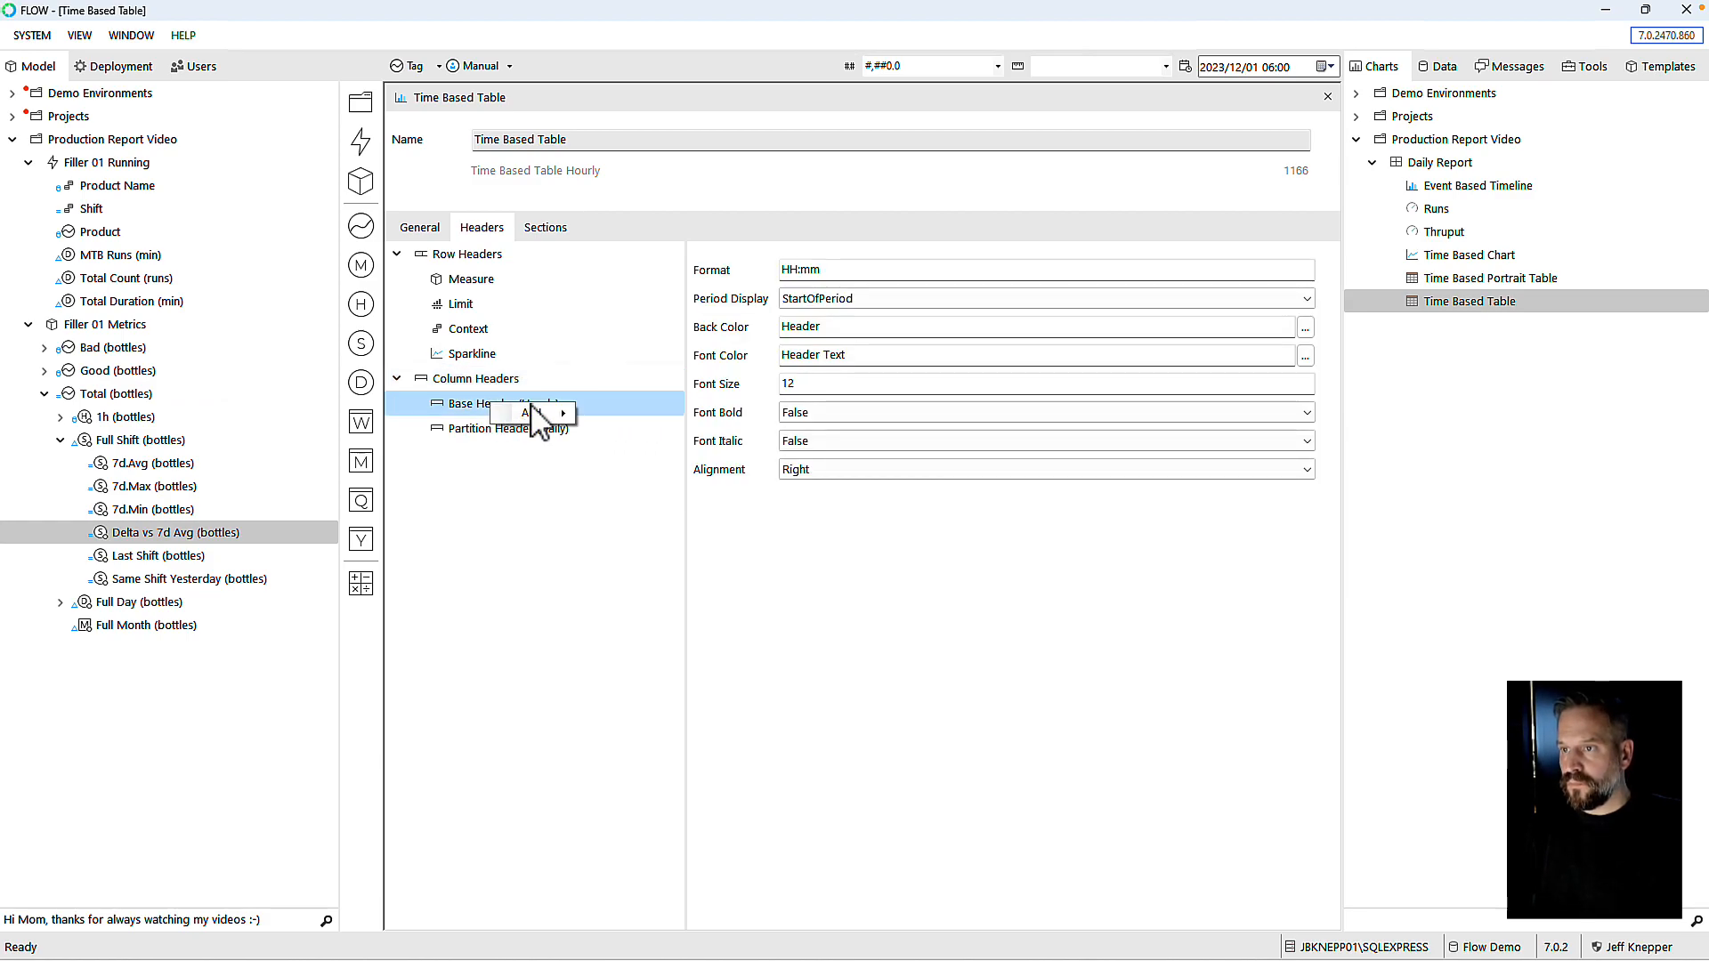
{"action": "mouse_move", "coordinate": [547, 415]}
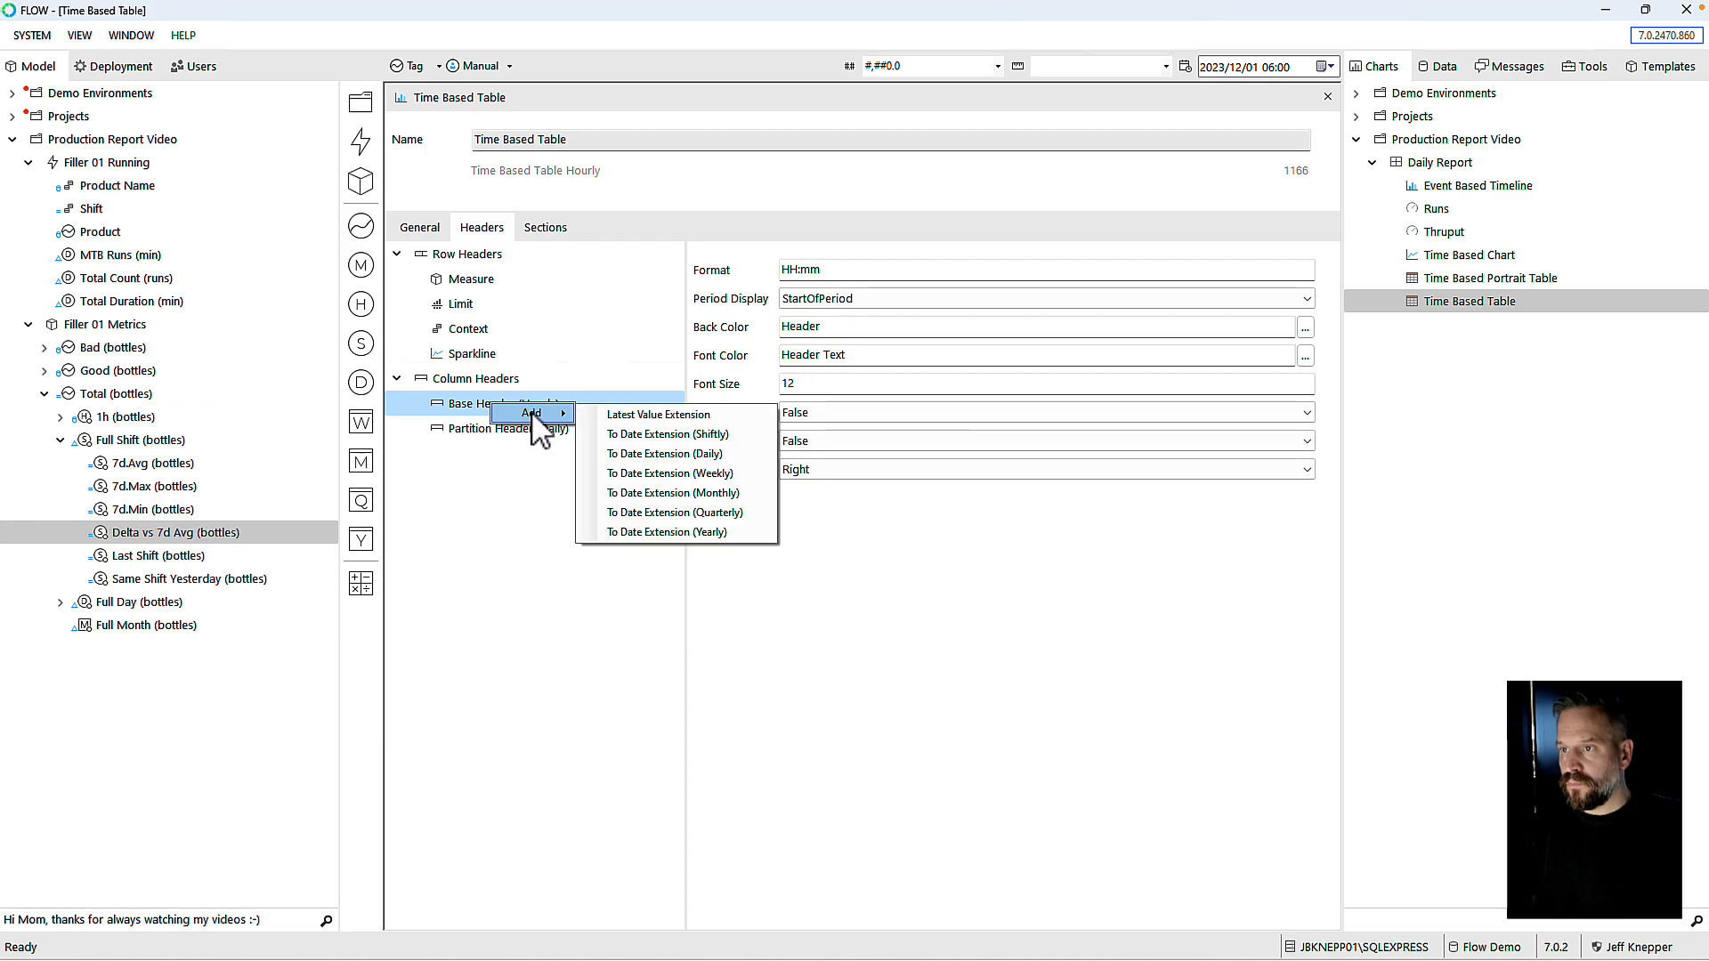
{"action": "left_click", "coordinate": [673, 452]}
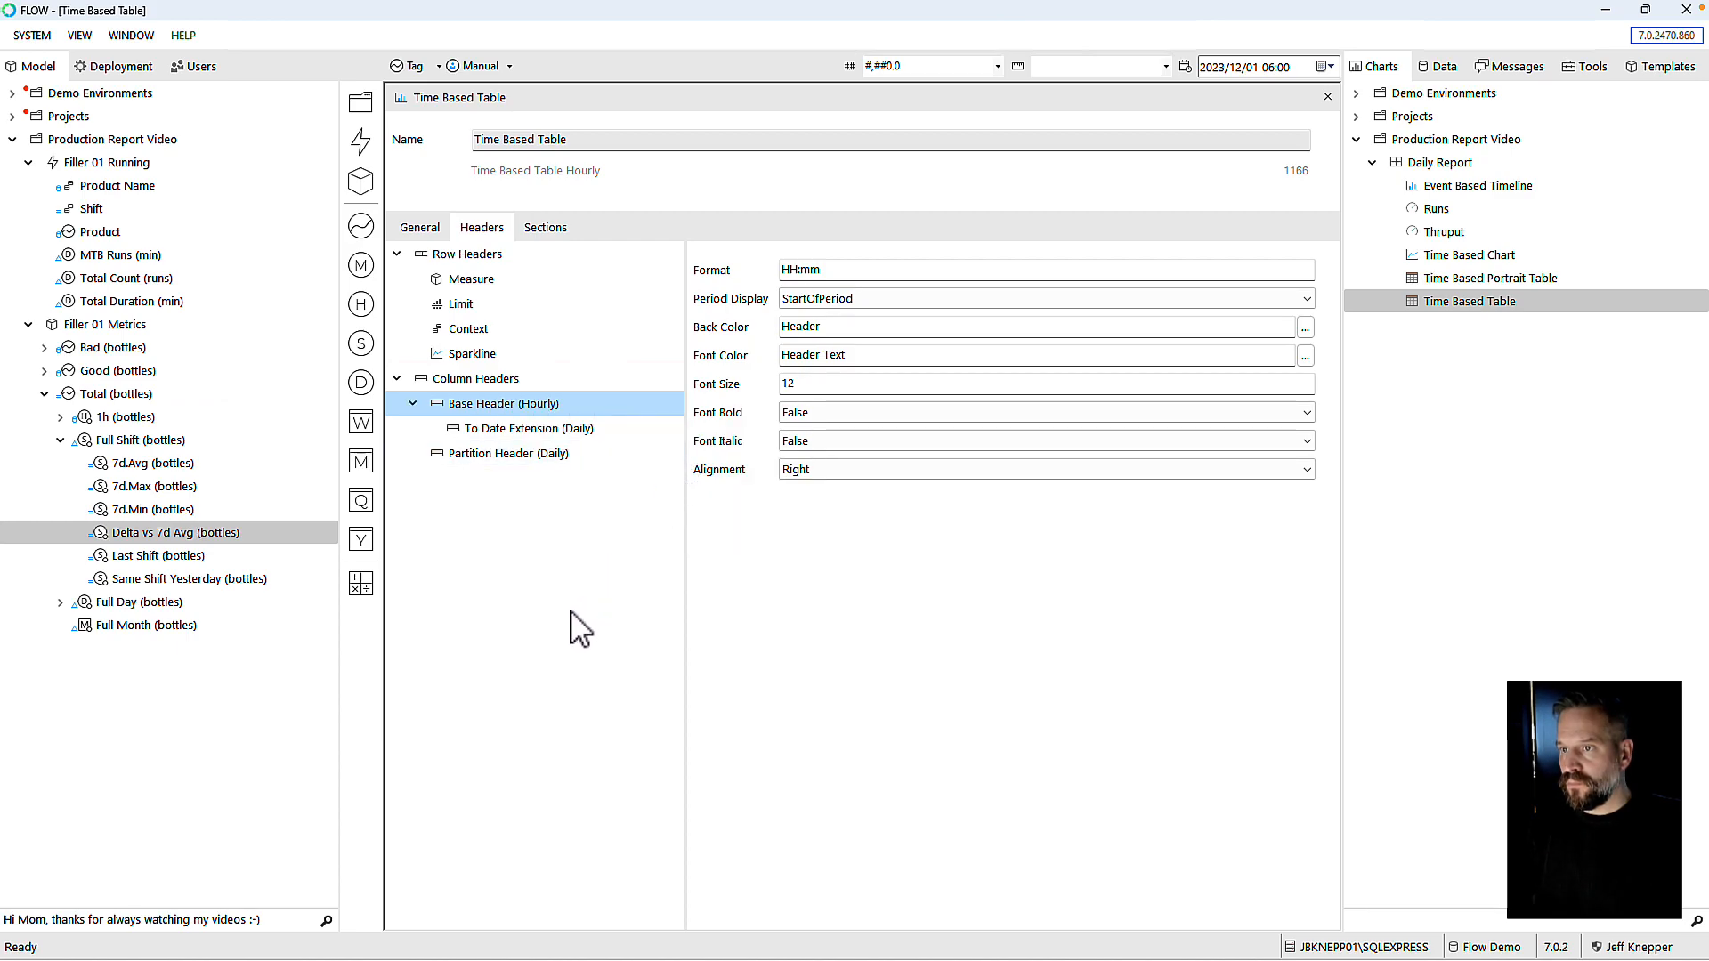
Step: Add the Total 1h measure to the table's sections under Filler 01 Metrics and give it a title beginning "Total by P"
{"action": "left_click", "coordinate": [555, 233]}
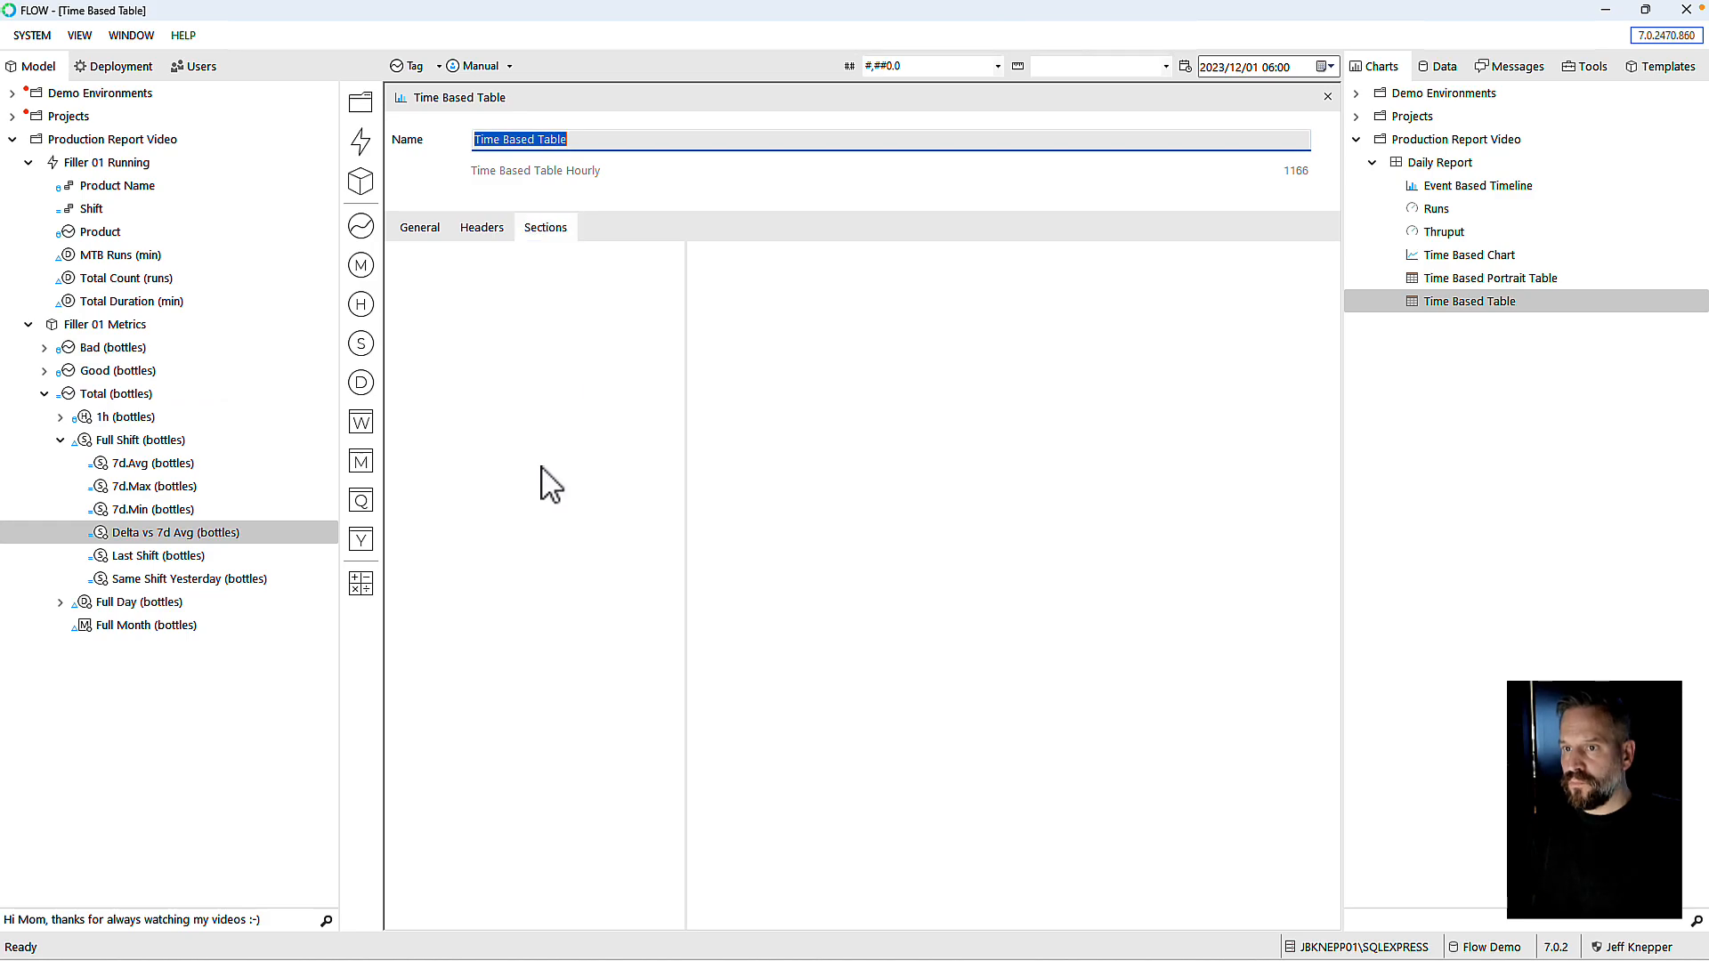
{"action": "left_click", "coordinate": [61, 441]}
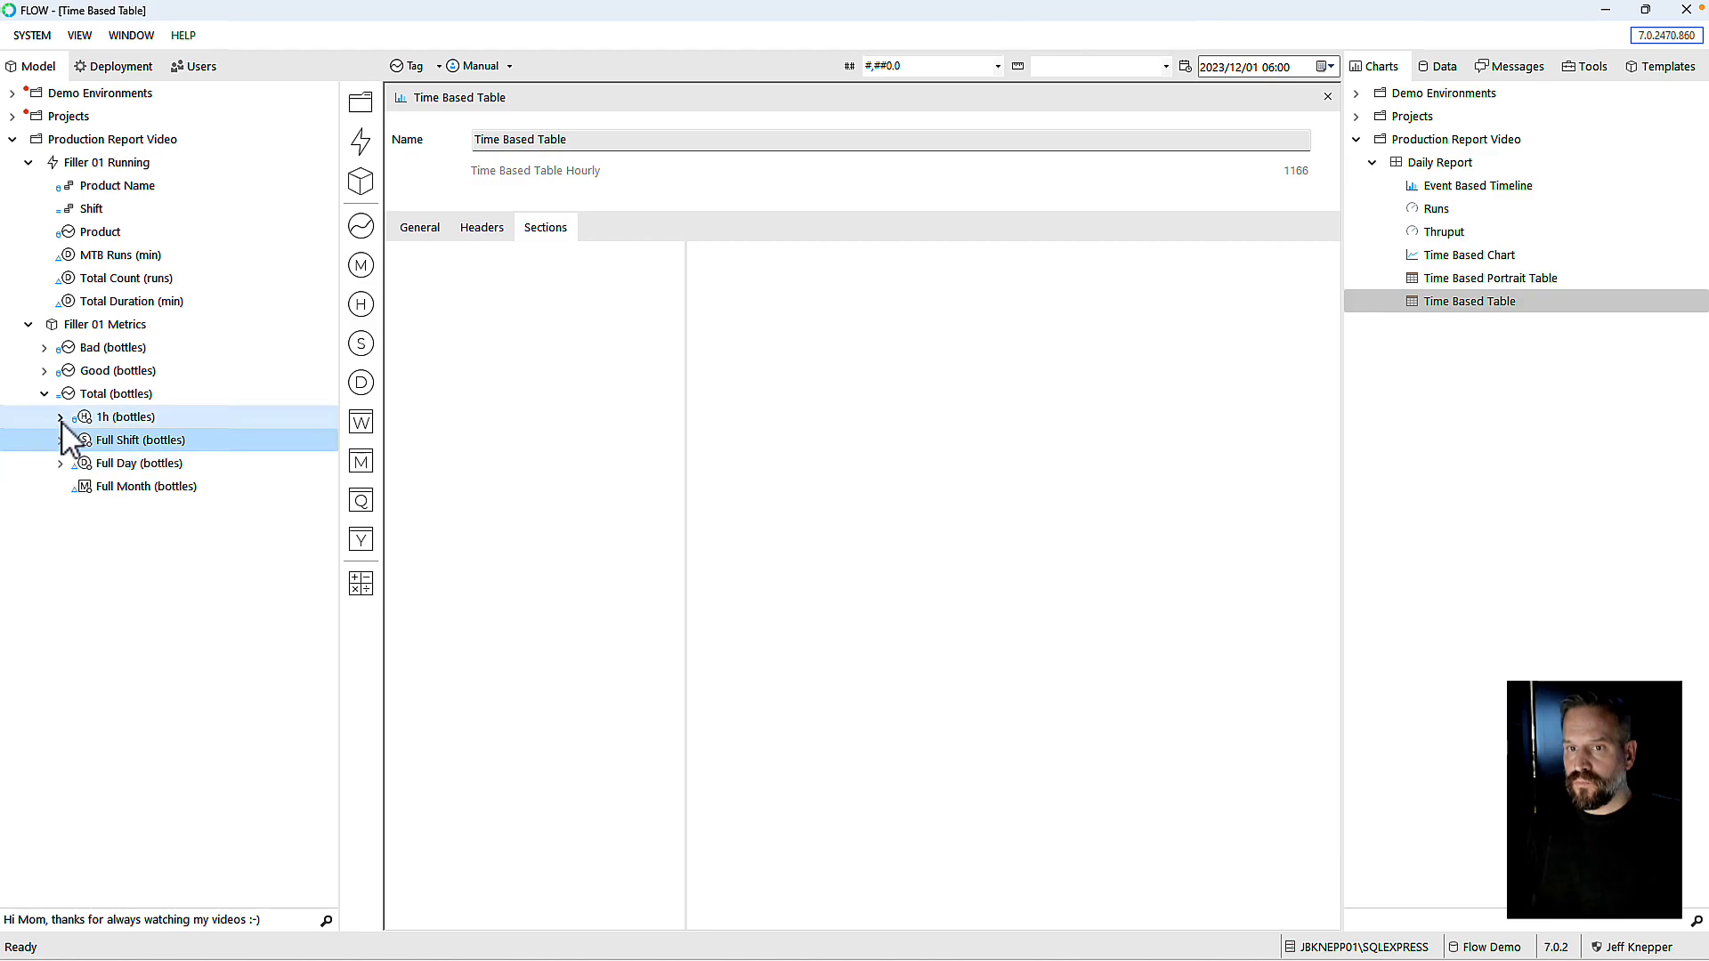
{"action": "left_click_drag", "start_coordinate": [87, 419], "coordinate": [483, 265]}
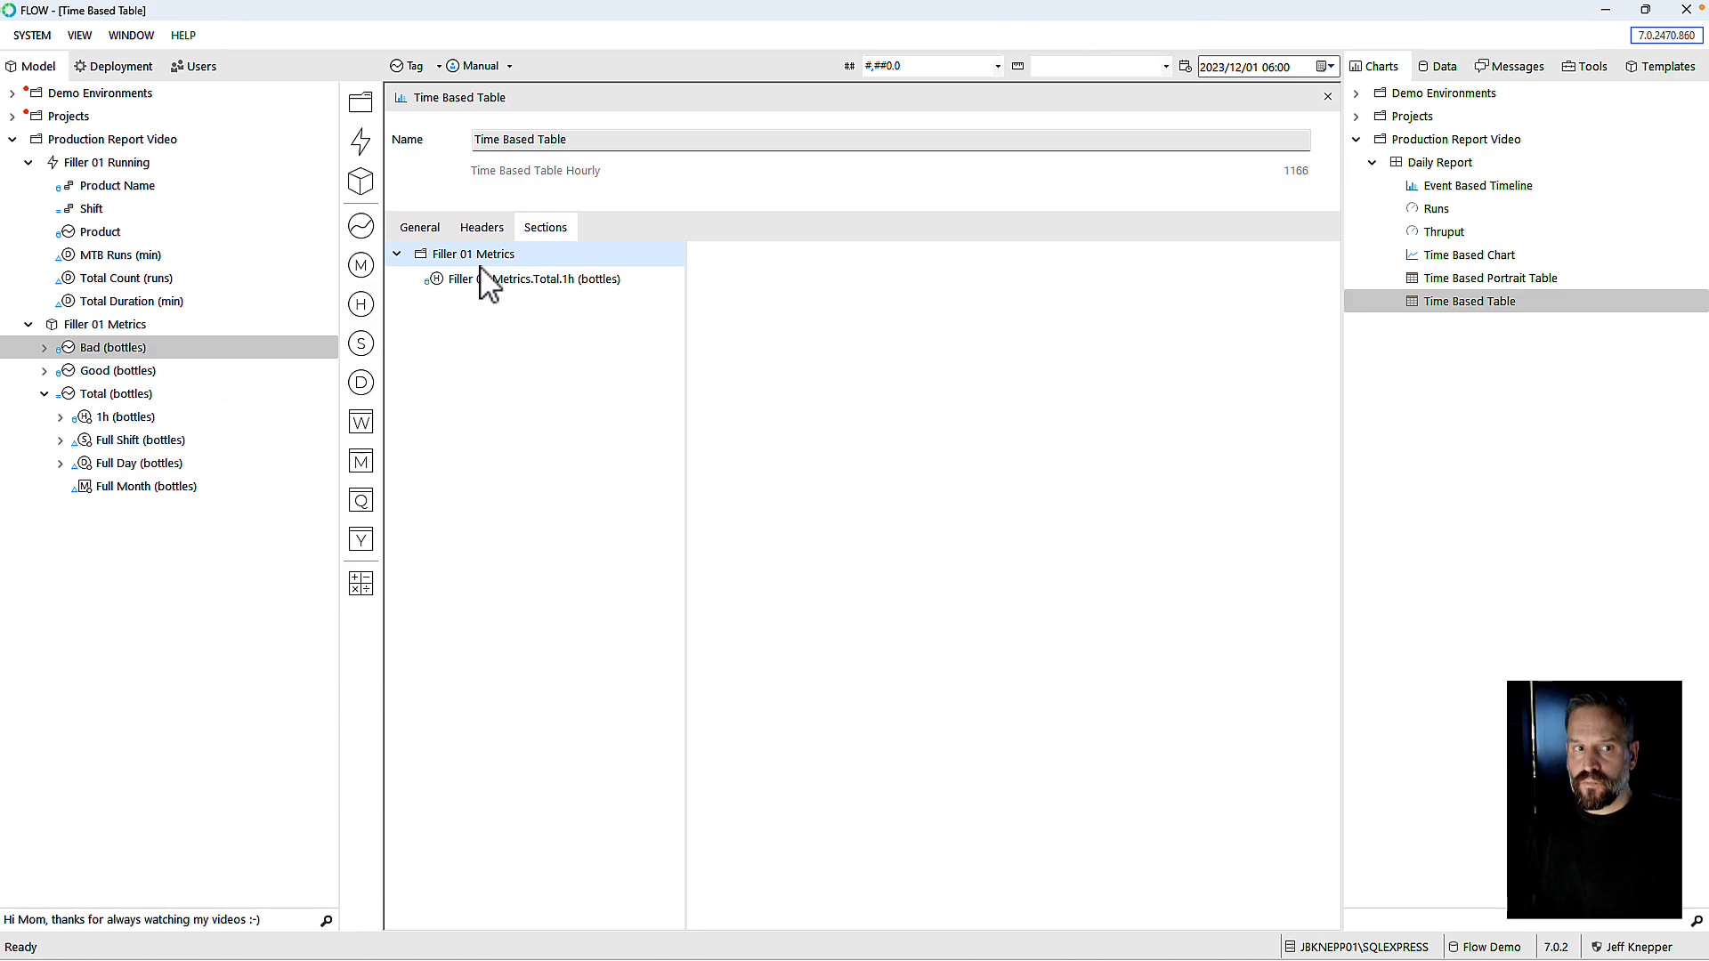
{"action": "left_click", "coordinate": [492, 276]}
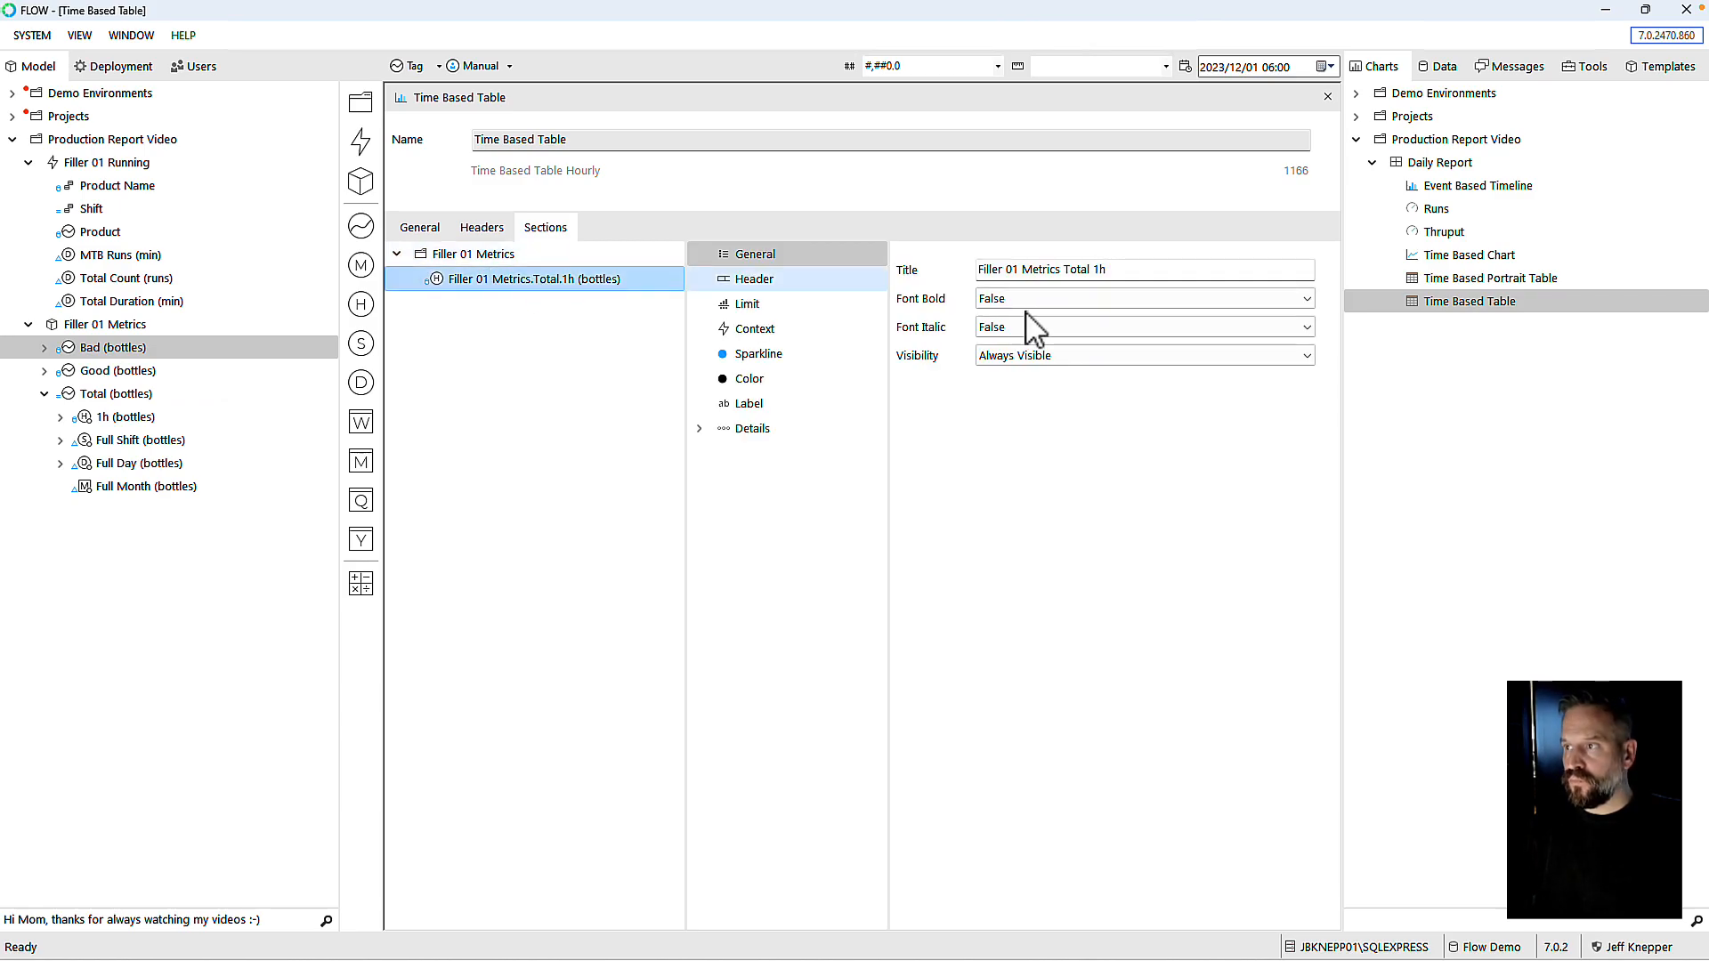
{"action": "left_click_drag", "start_coordinate": [1147, 271], "coordinate": [948, 289]}
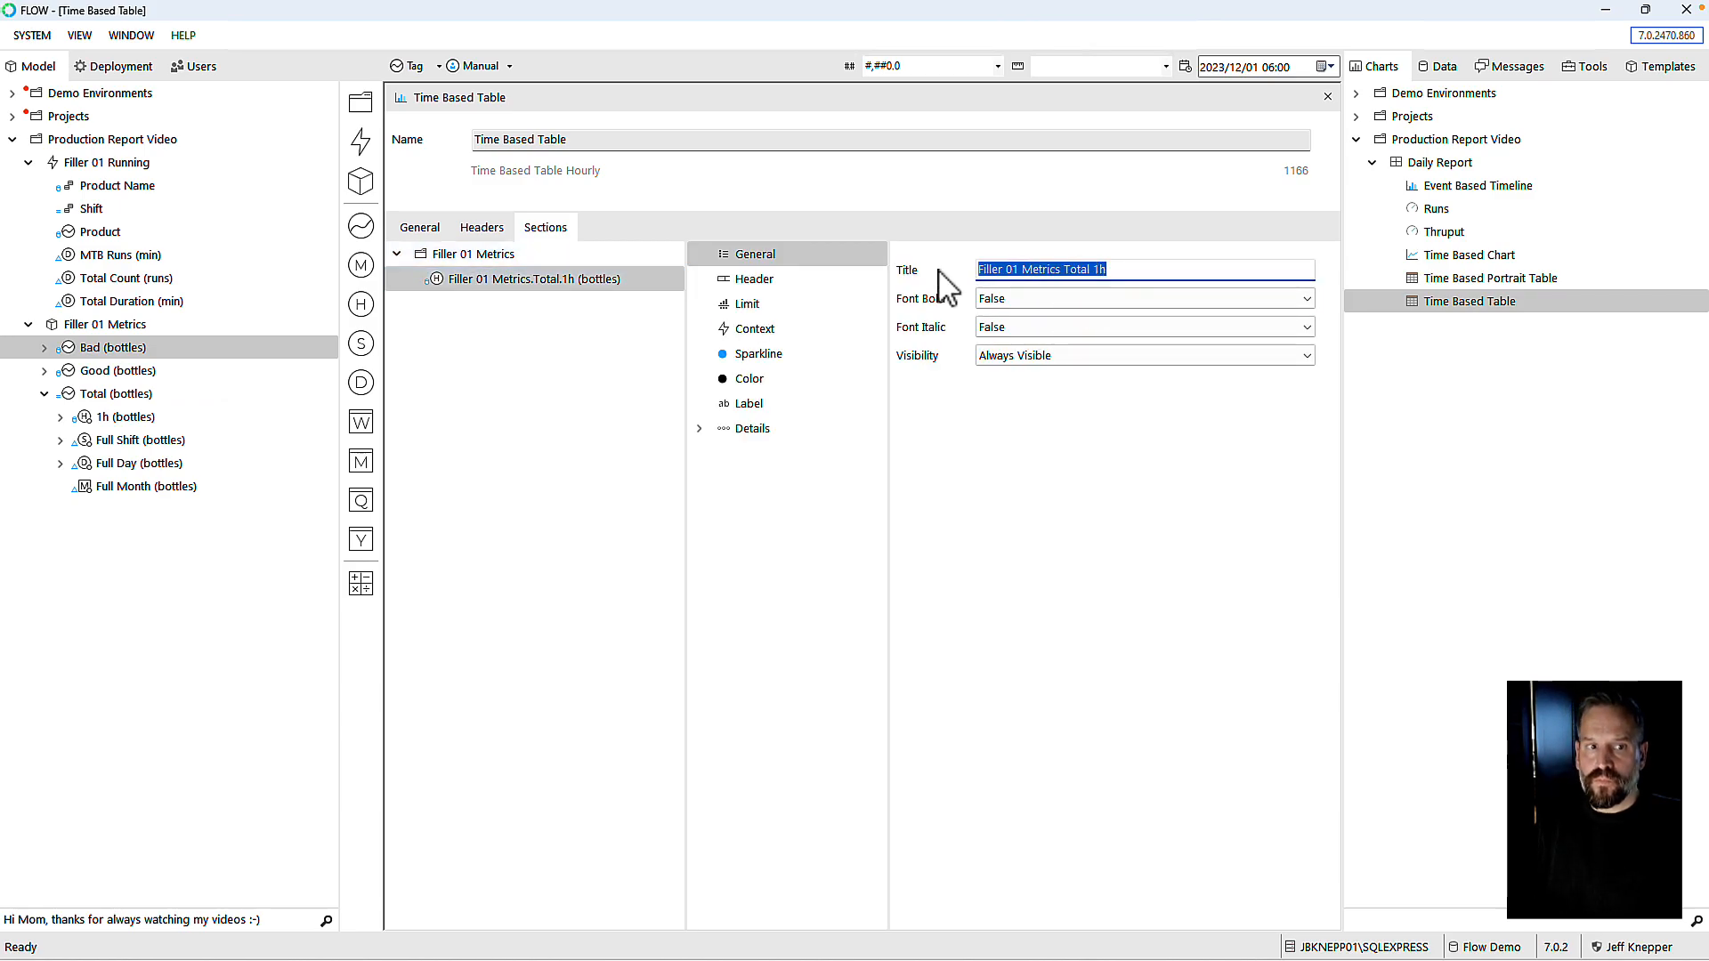
{"action": "type", "text": "Goo"}
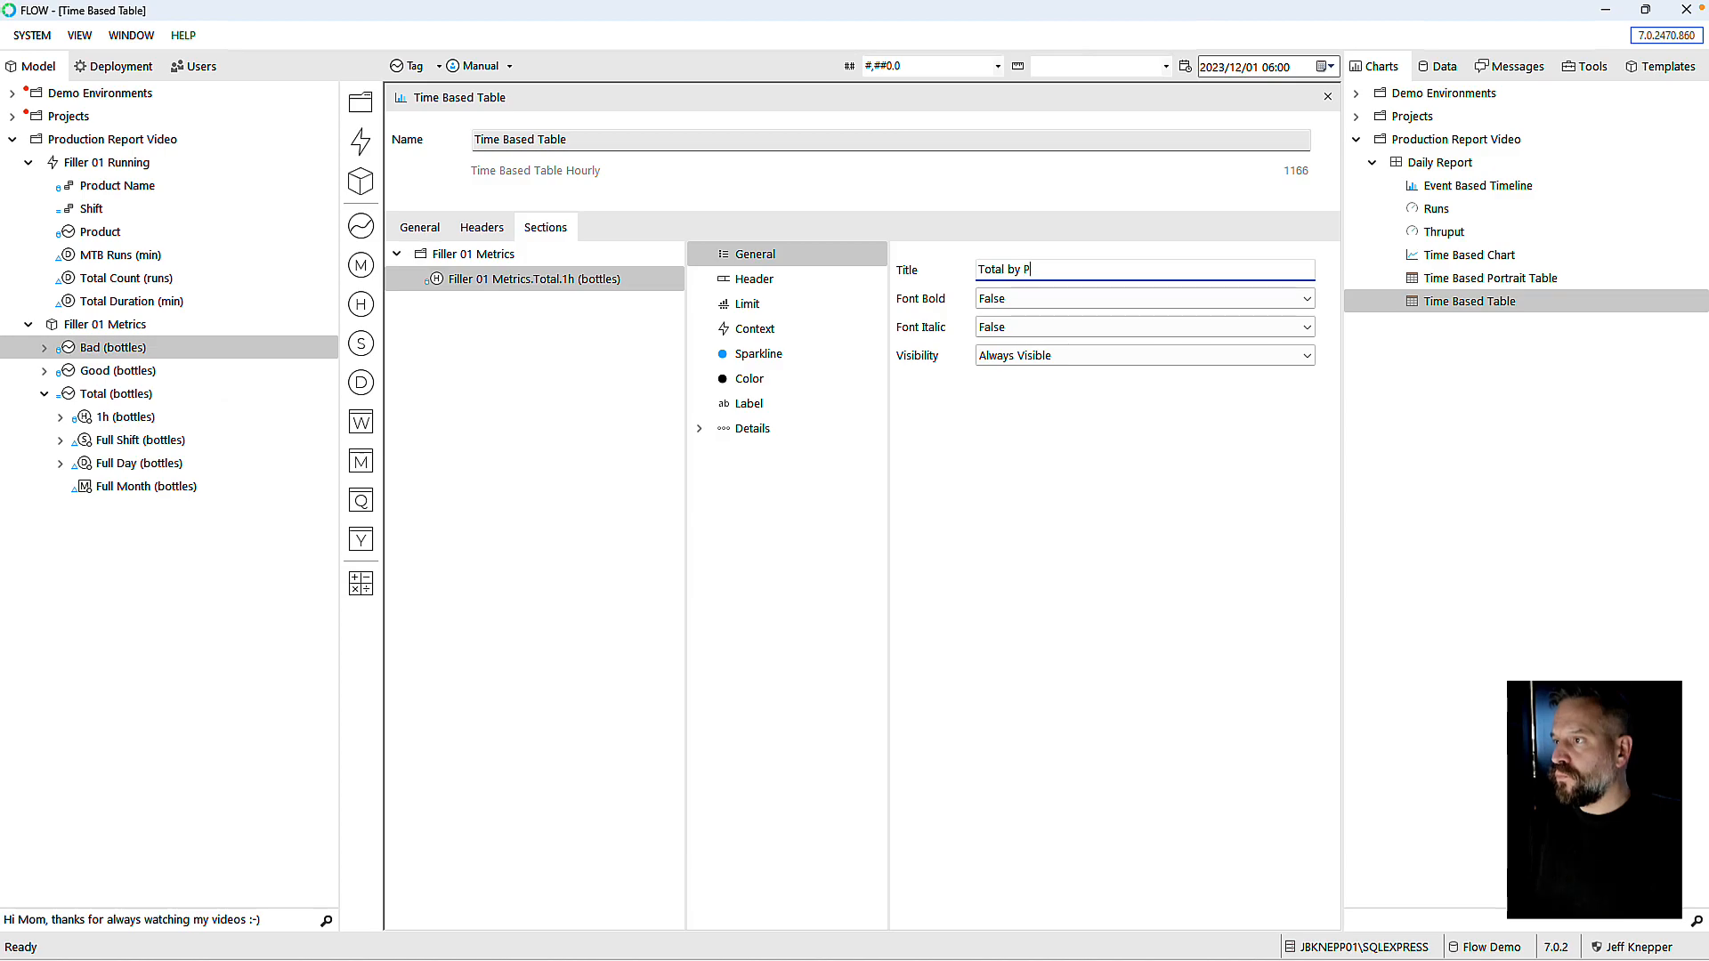
Step: Set the Total 1h measure's context attribute to Filler 01 Running Product Name
{"action": "left_click", "coordinate": [743, 329]}
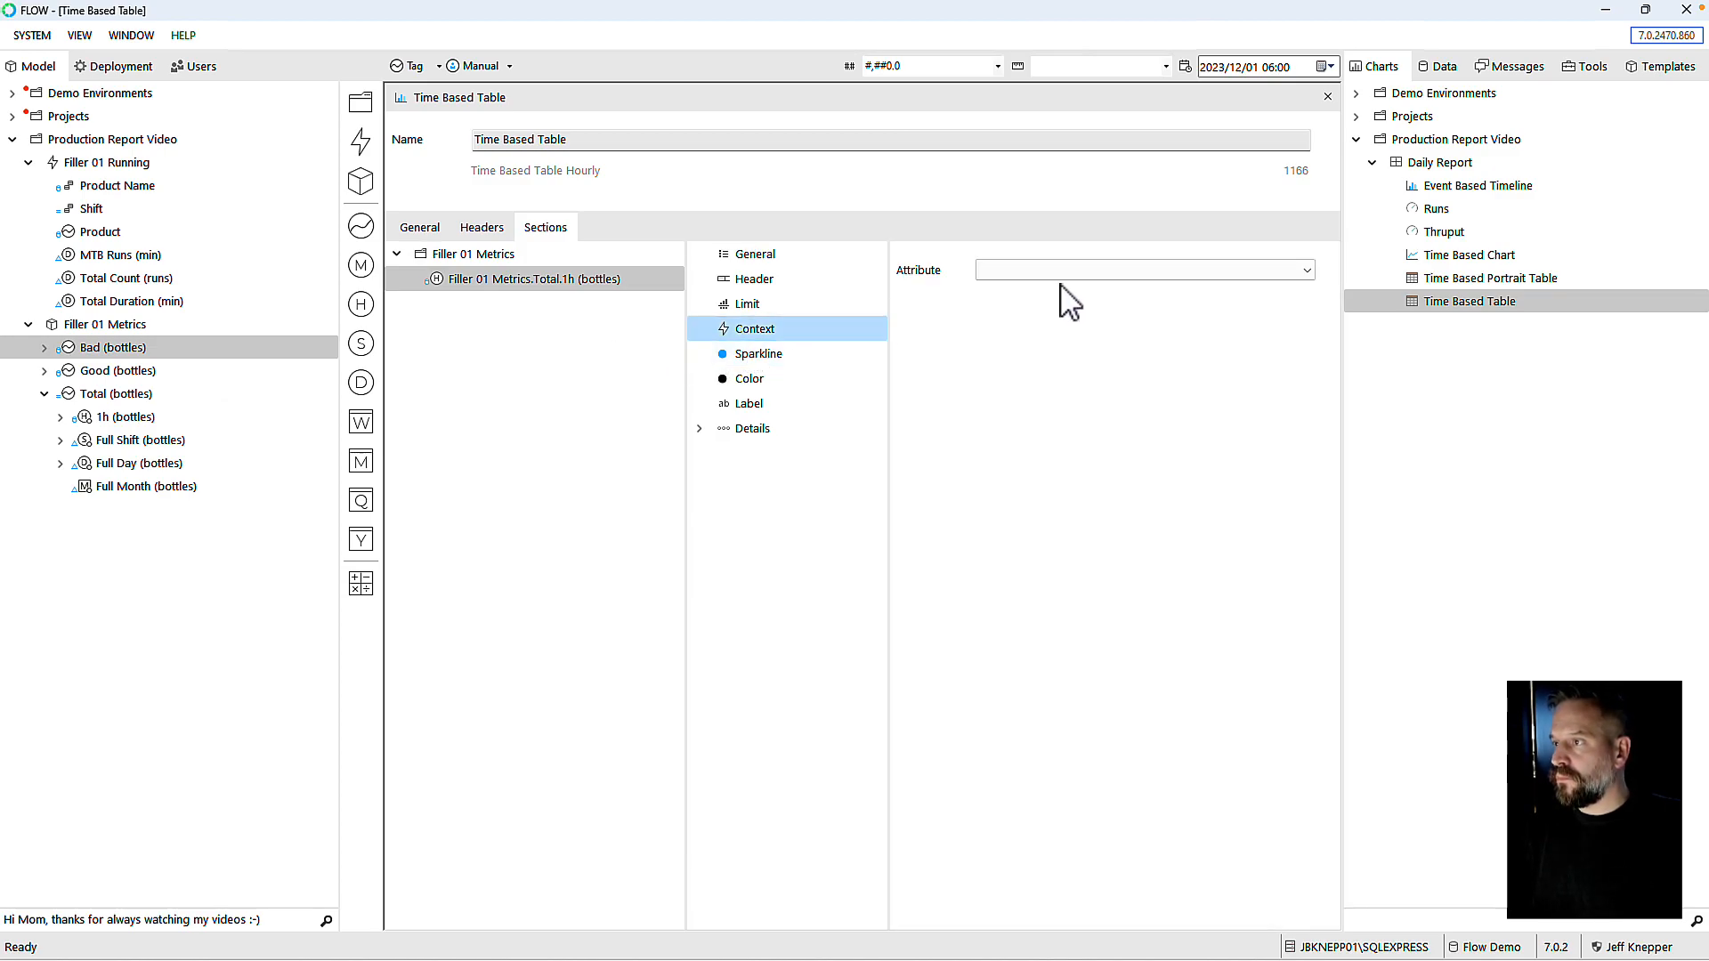
{"action": "left_click", "coordinate": [1059, 271]}
{"action": "left_click", "coordinate": [1045, 305]}
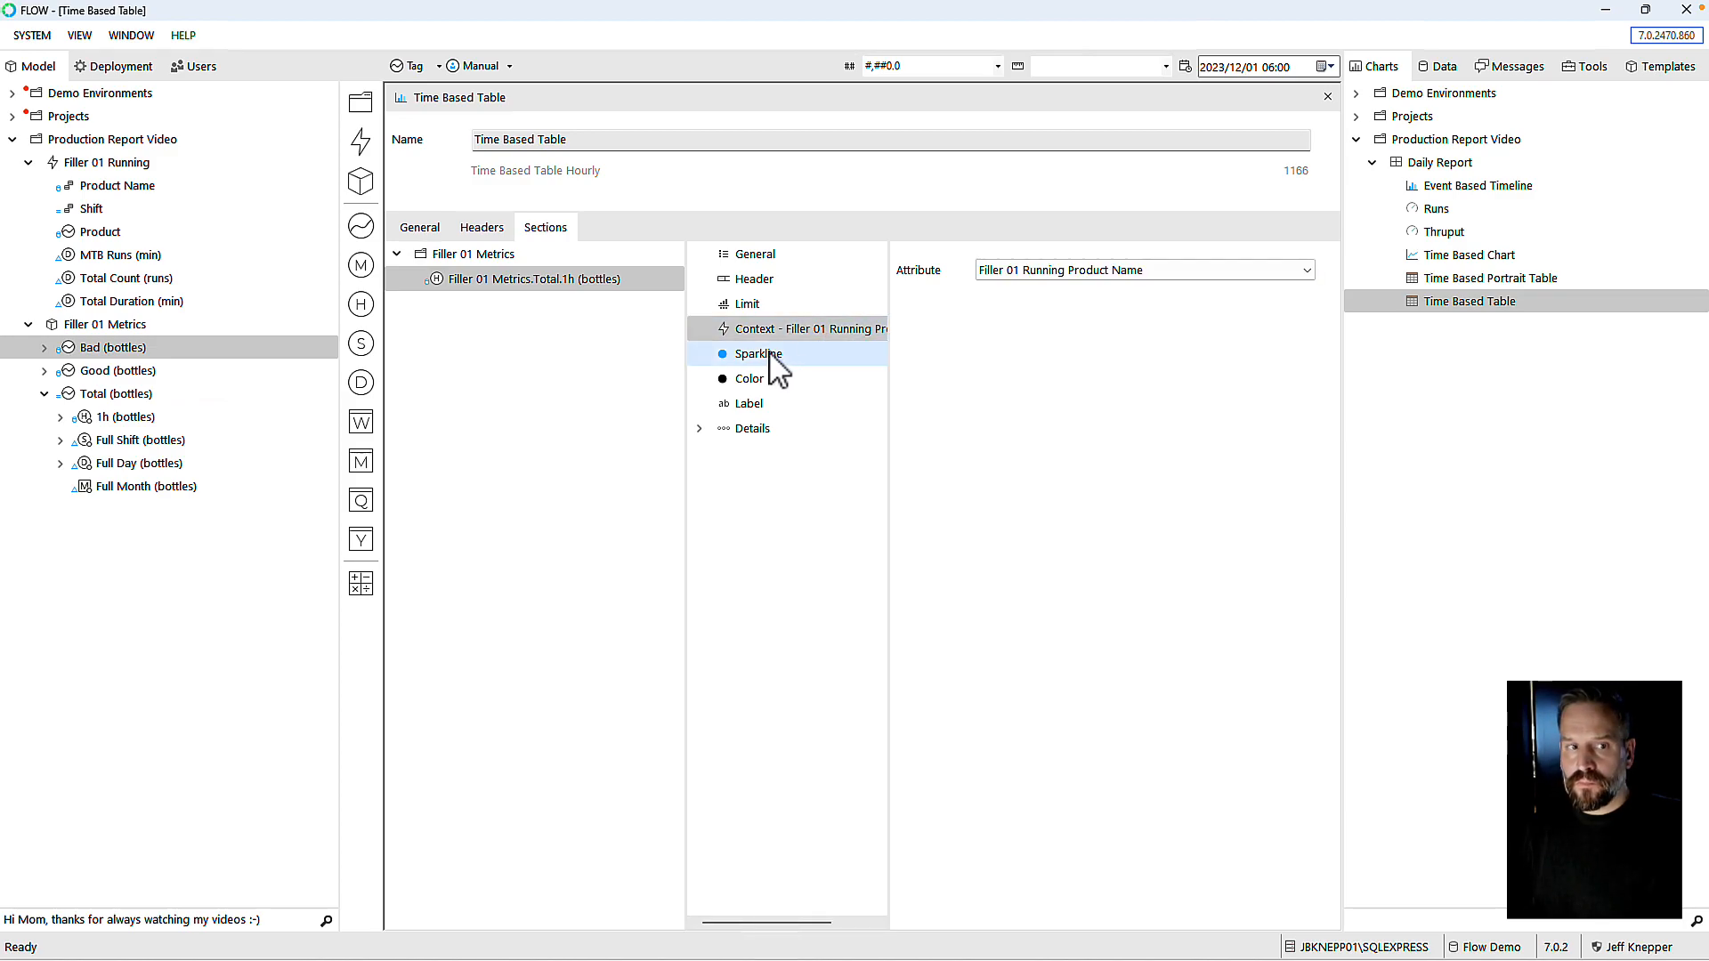
Step: Assign the Total 1h DTD measure as the Daily detail of the Total 1h table entry
{"action": "left_click", "coordinate": [712, 434]}
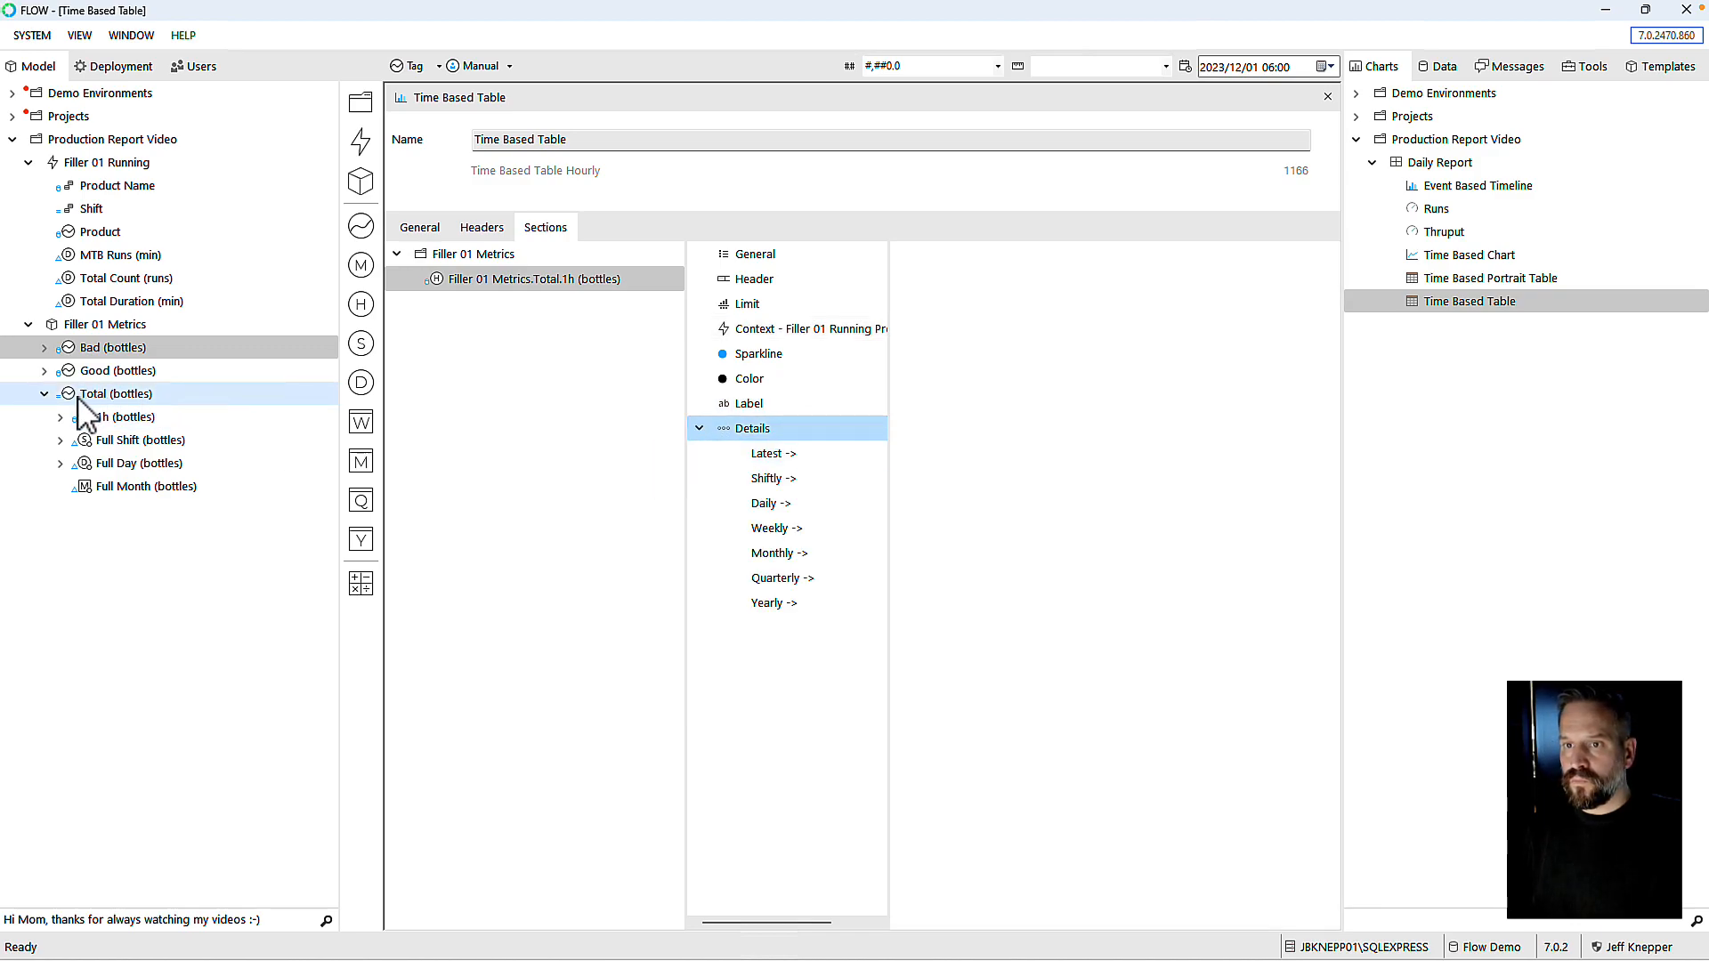
{"action": "left_click", "coordinate": [60, 416]}
{"action": "left_click_drag", "start_coordinate": [124, 463], "coordinate": [767, 505]}
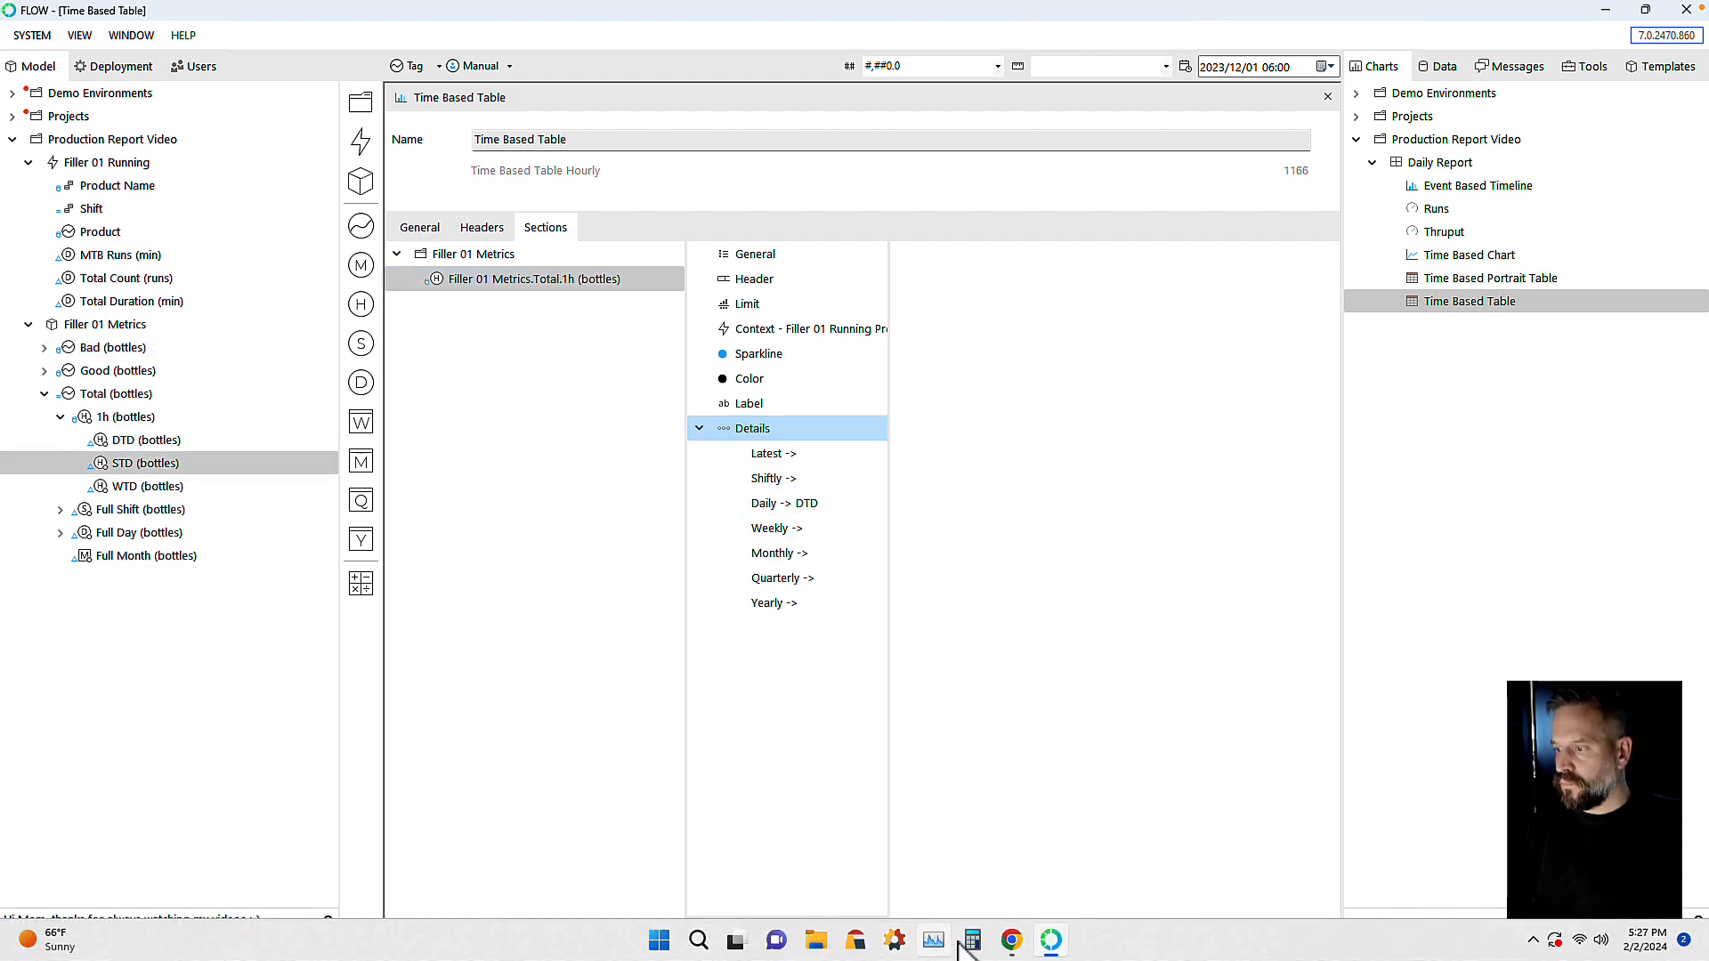
Step: Switch to the browser, reload the Daily Report dashboard to check the hourly table, and return to the Flow configuration
{"action": "left_click", "coordinate": [1011, 940]}
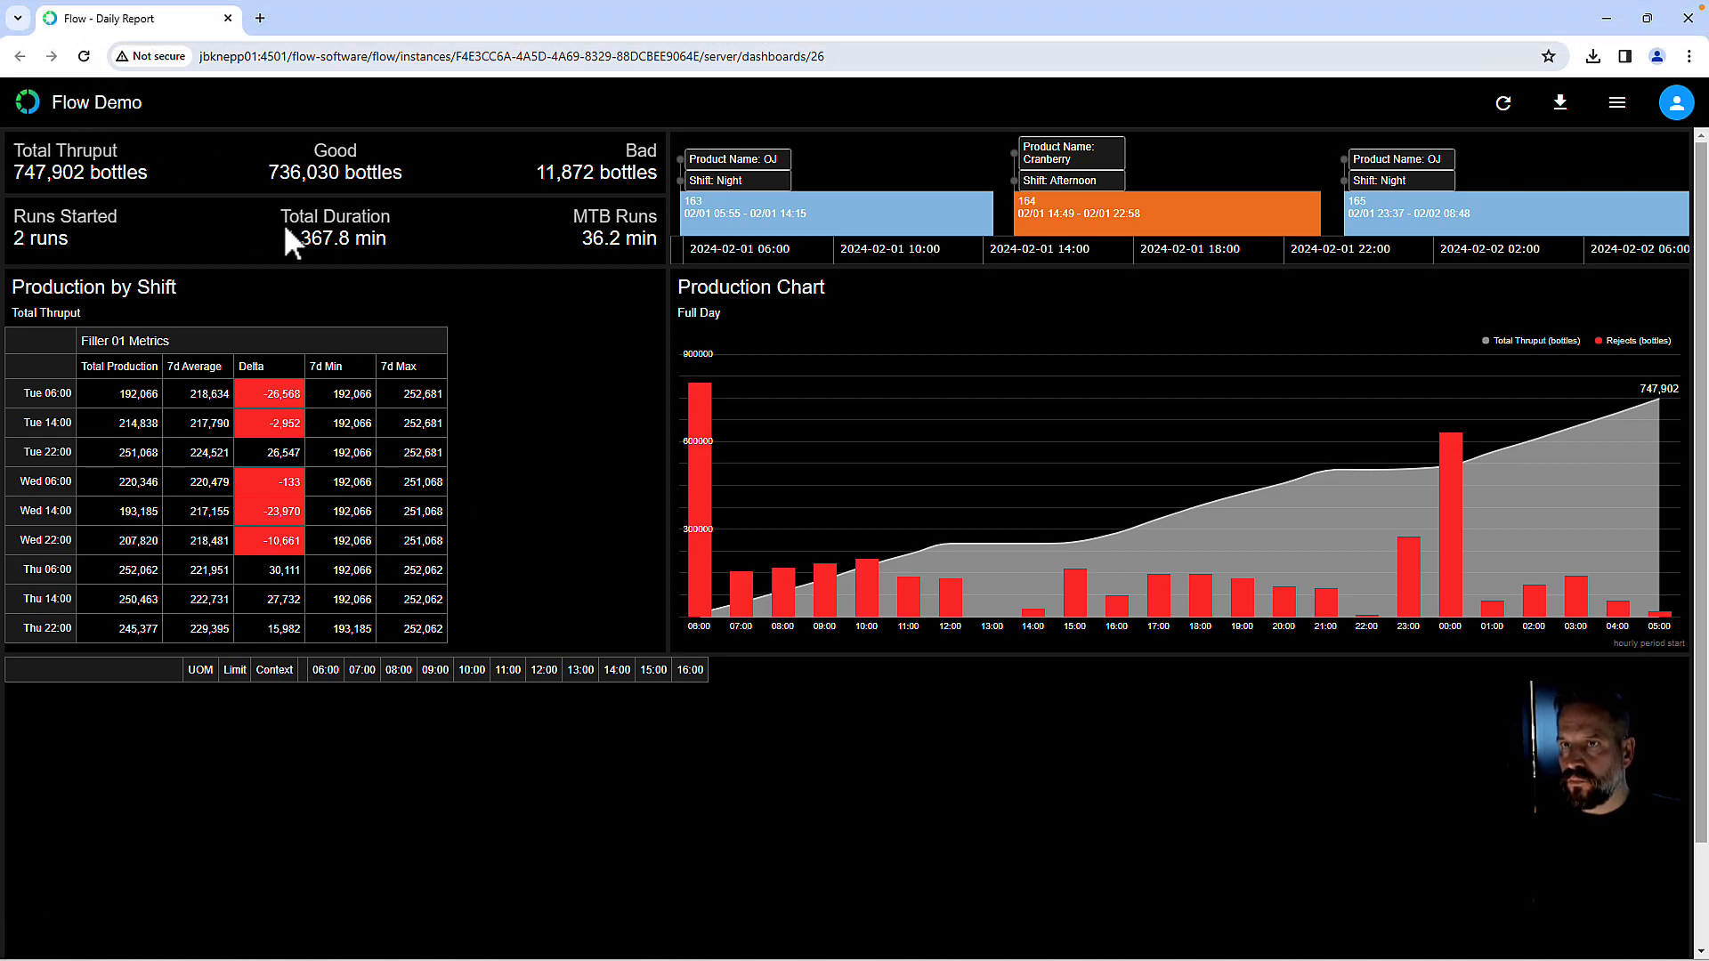
{"action": "left_click", "coordinate": [85, 56]}
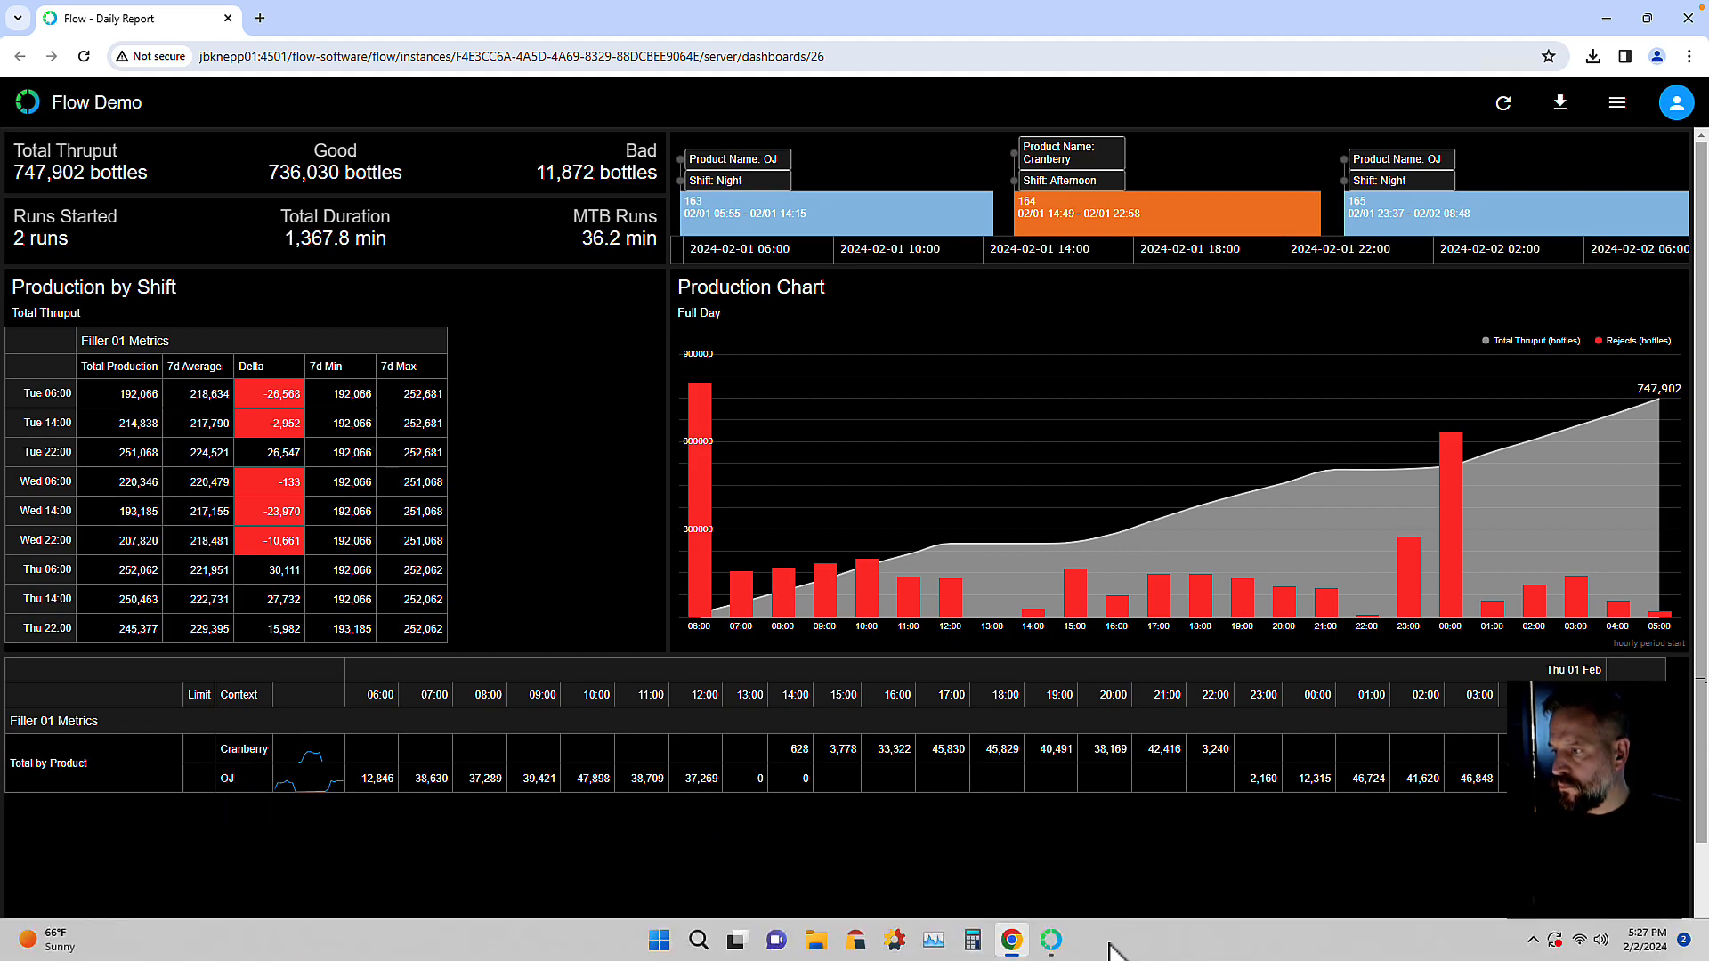
{"action": "left_click", "coordinate": [1051, 940]}
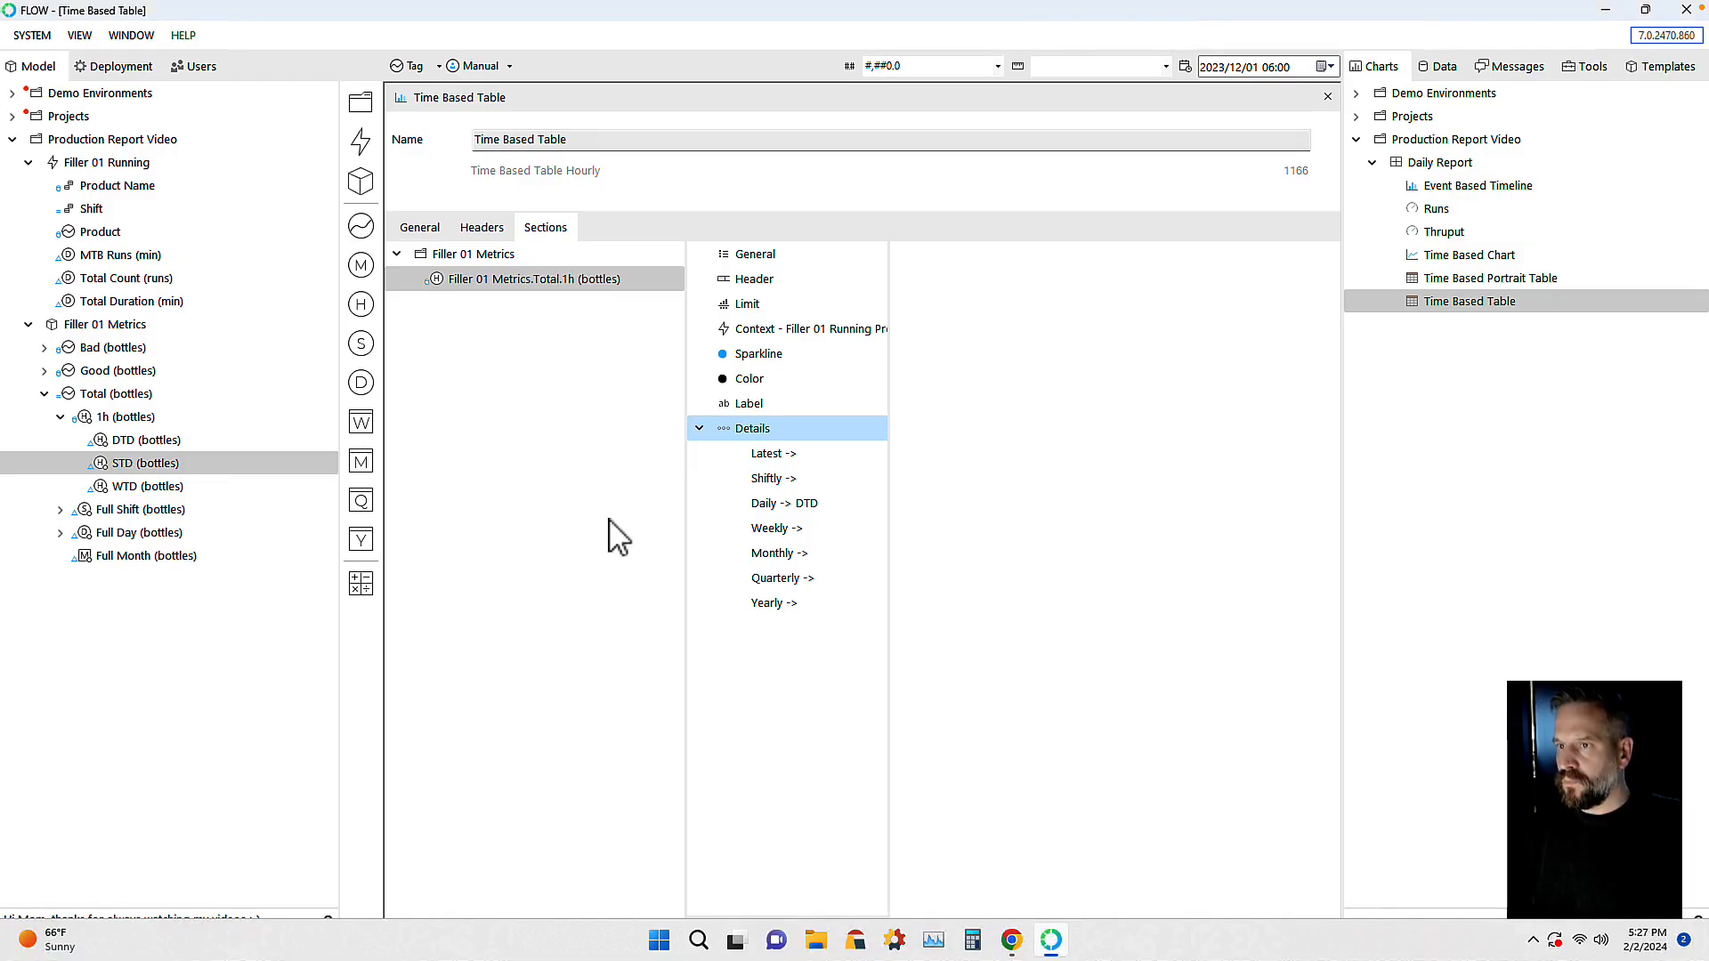
Step: Title the daily To Date Extension under the hourly base header "Total"
{"action": "left_click", "coordinate": [481, 228]}
{"action": "left_click", "coordinate": [489, 403]}
{"action": "left_click", "coordinate": [498, 431]}
{"action": "left_click_drag", "start_coordinate": [812, 267], "coordinate": [735, 275]}
{"action": "type", "text": "T"}
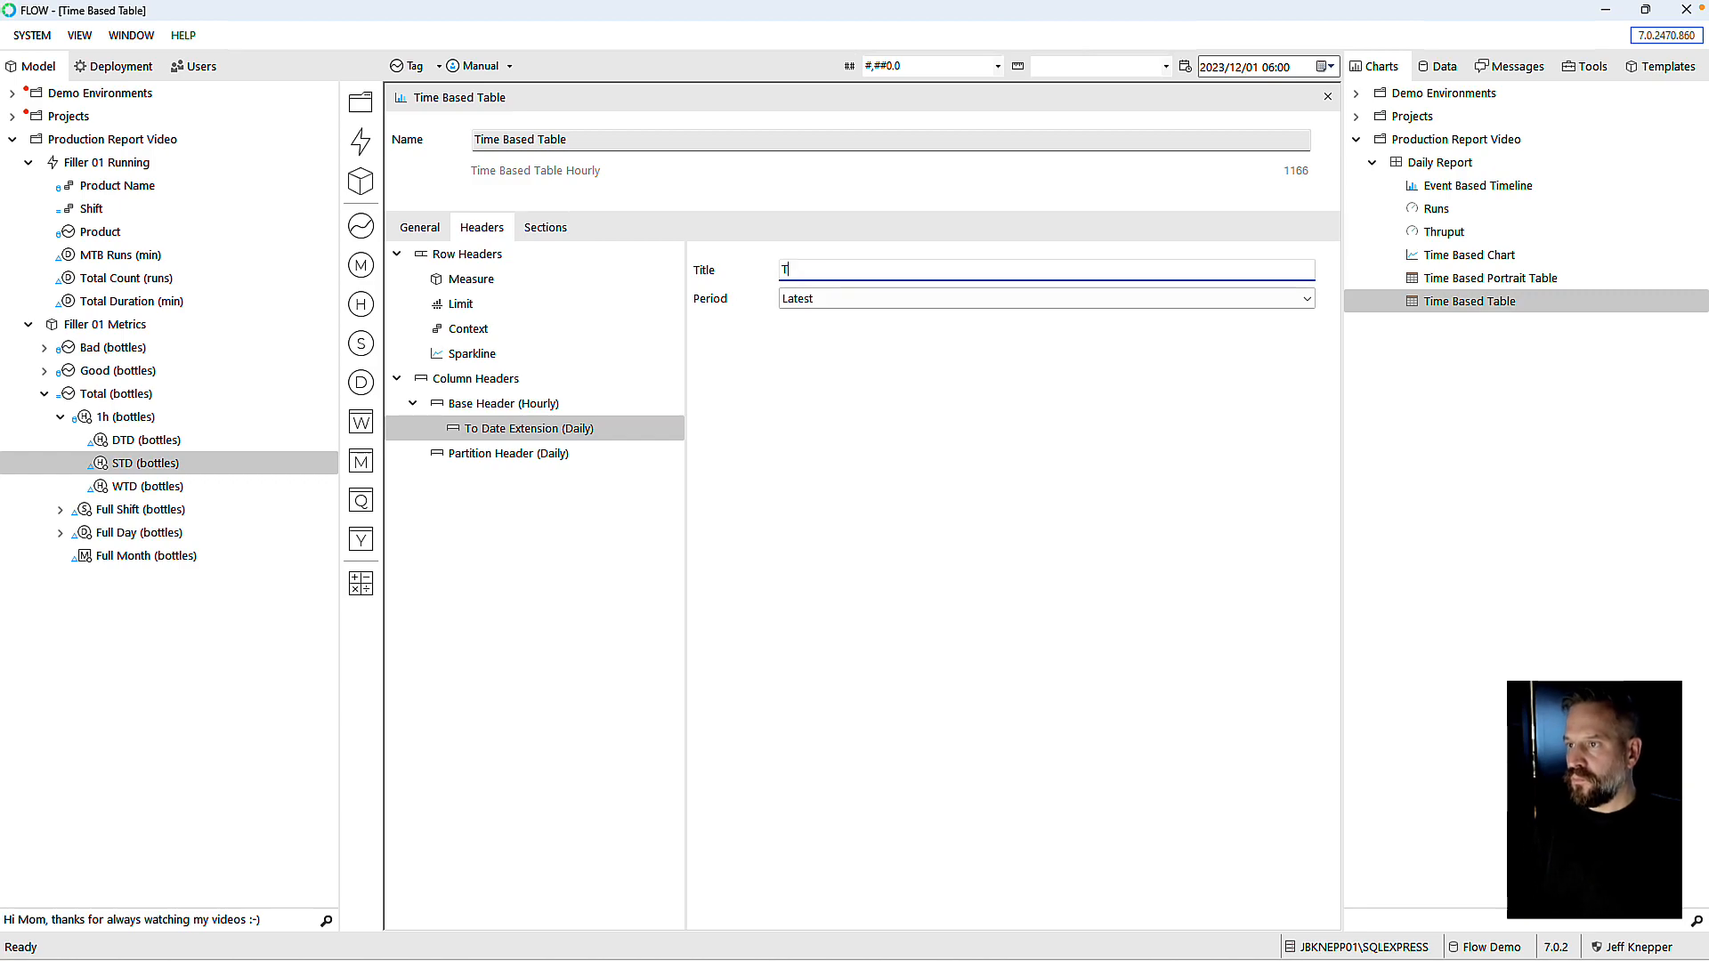
{"action": "key", "text": "Tab"}
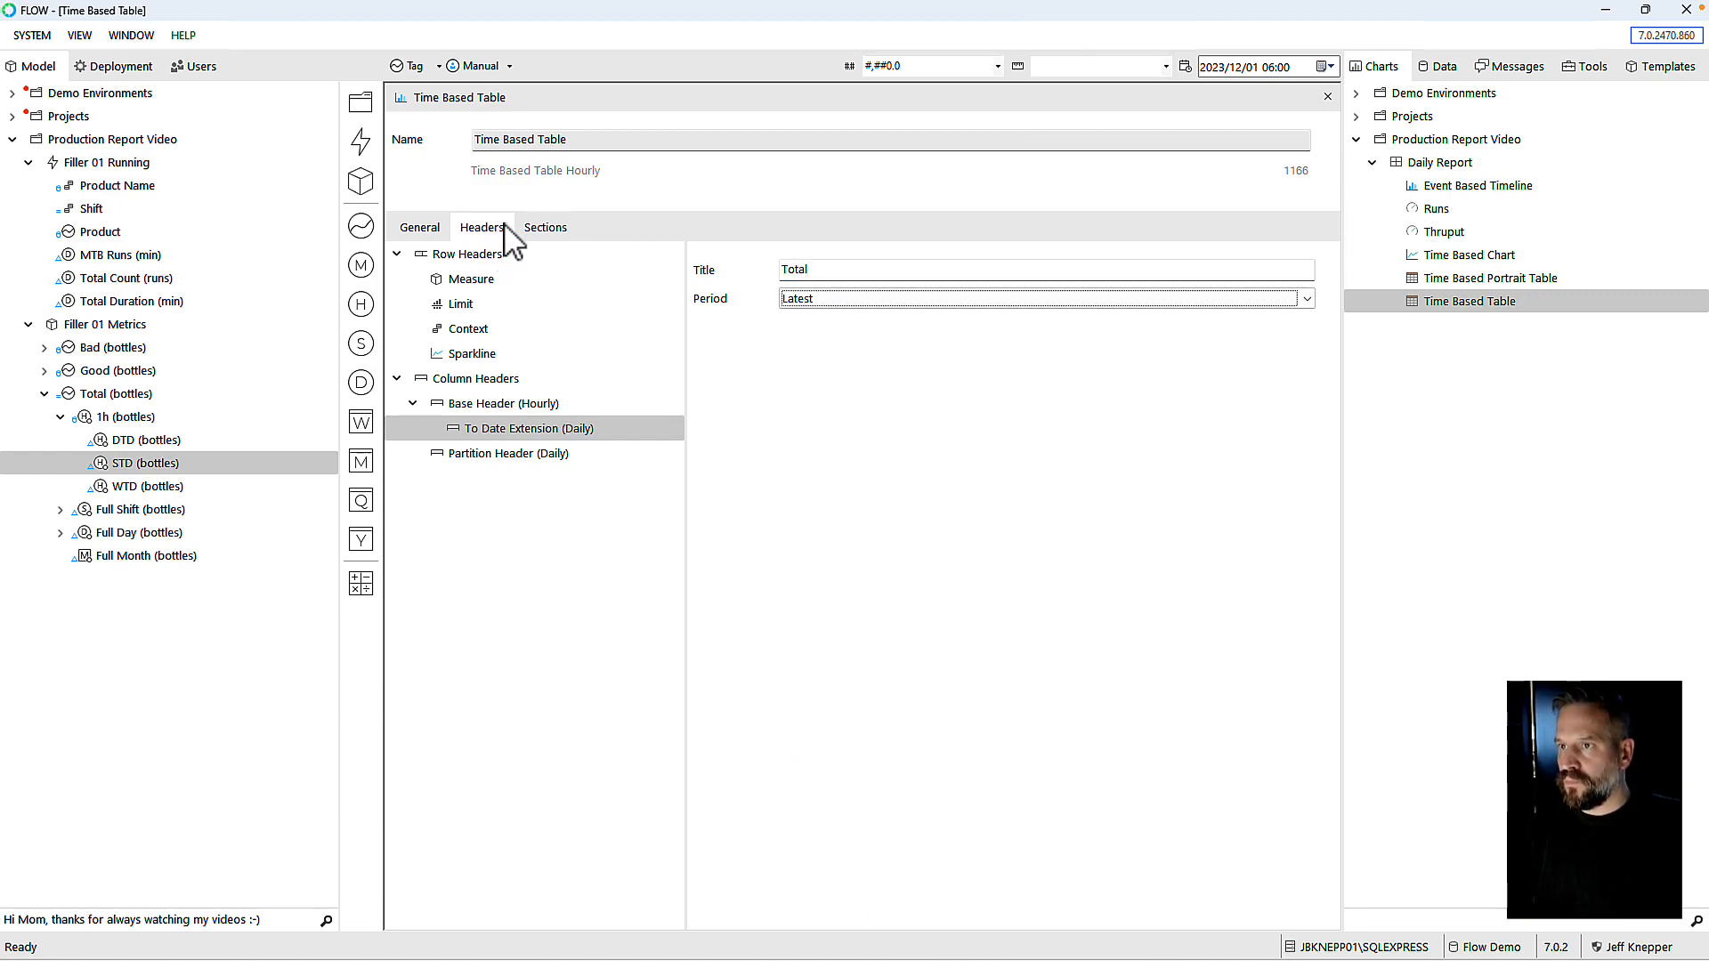
Step: Add the Good 1h measure to the table's Filler 01 Metrics section, above the Total 1h entry
{"action": "left_click", "coordinate": [546, 229]}
{"action": "left_click", "coordinate": [106, 466]}
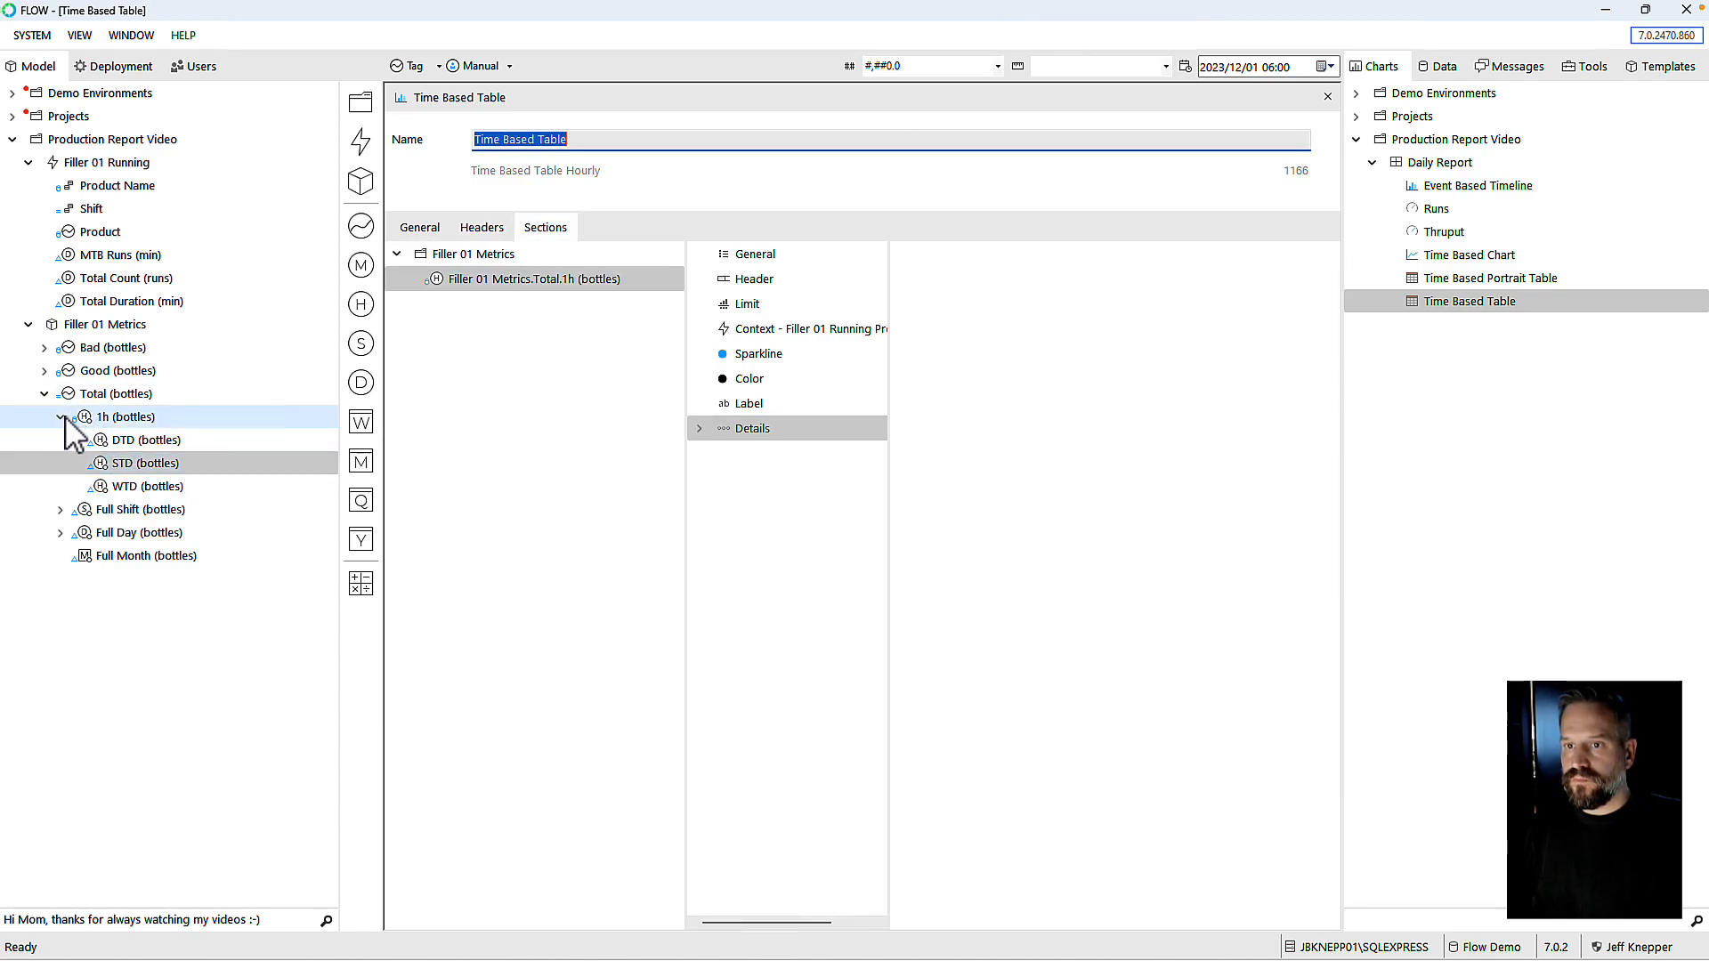
{"action": "left_click", "coordinate": [45, 371]}
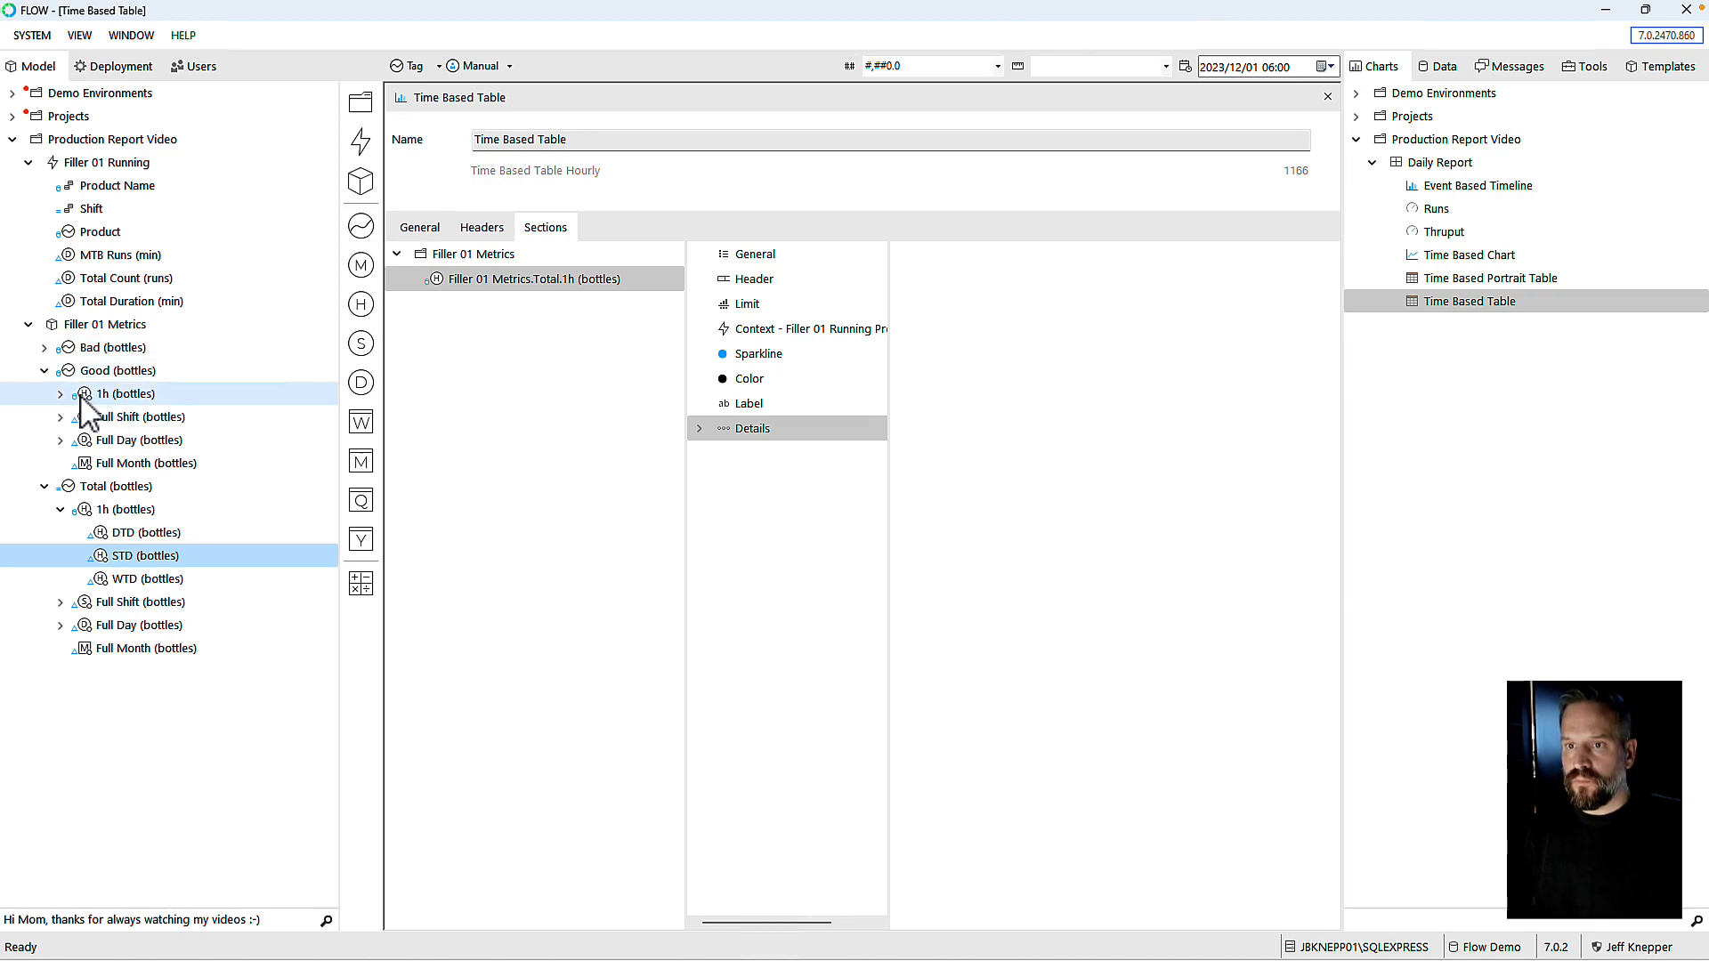
{"action": "left_click_drag", "start_coordinate": [84, 394], "coordinate": [384, 349]}
{"action": "left_click_drag", "start_coordinate": [484, 268], "coordinate": [488, 302]}
{"action": "right_click", "coordinate": [504, 303]}
{"action": "left_click", "coordinate": [558, 311]}
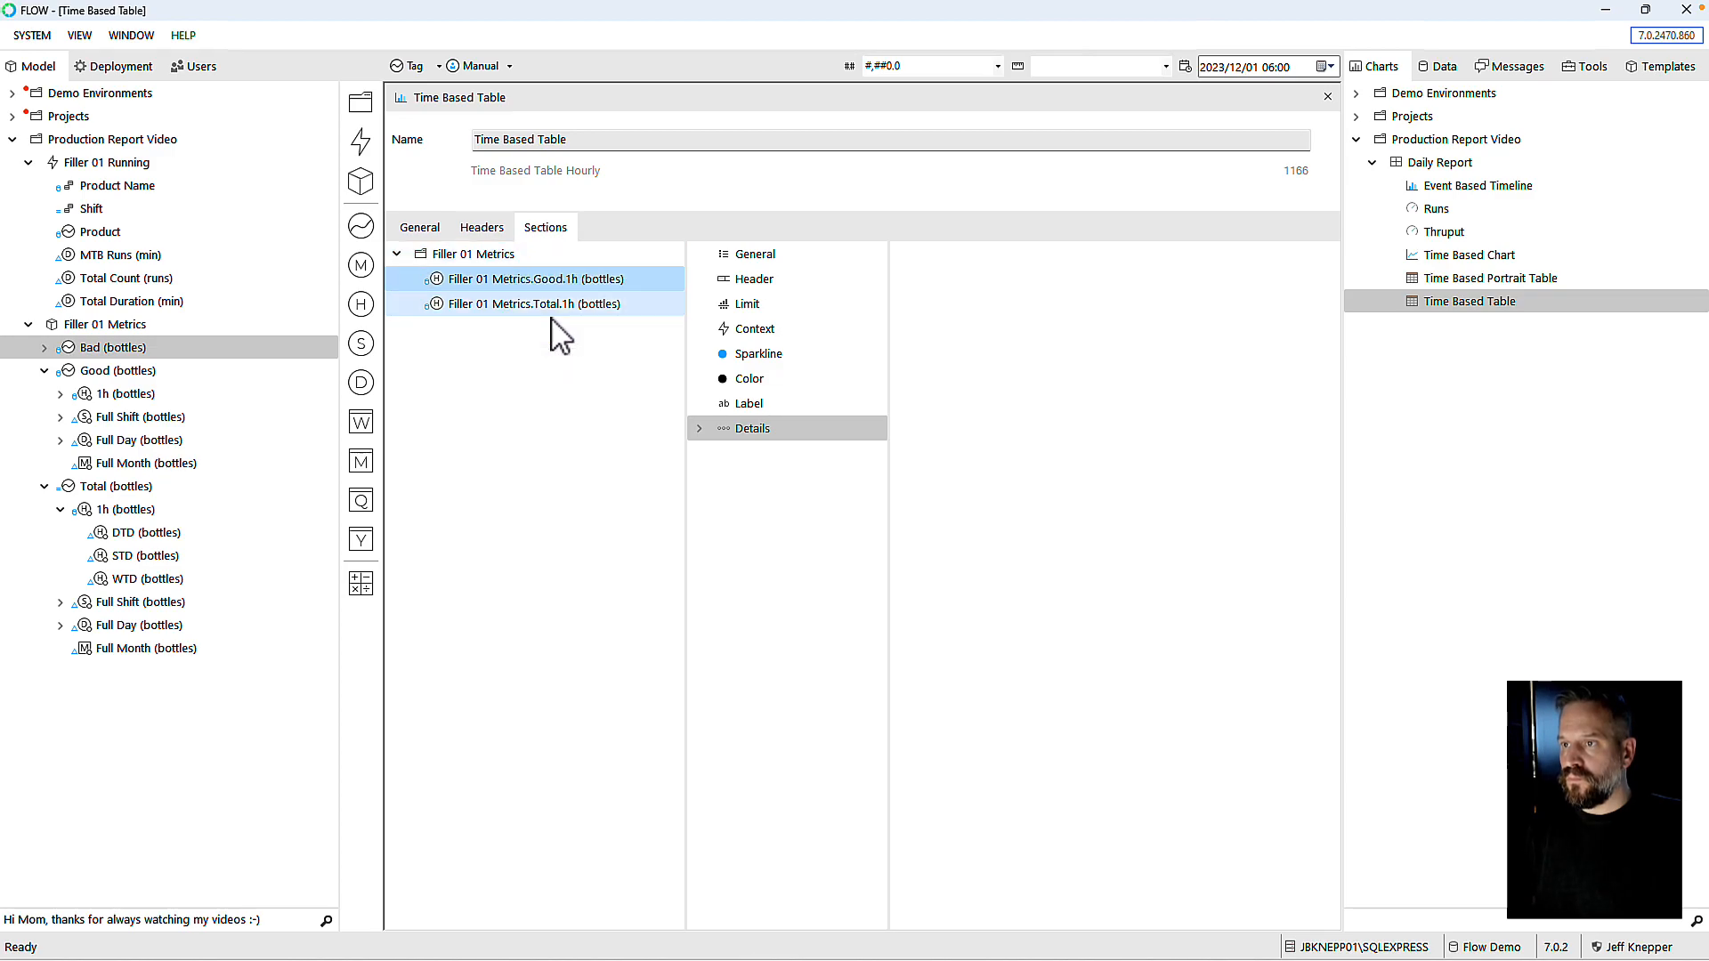
Step: Set the Good 1h entry's context attribute to Filler 01 Running Product Name and title the entry "Good by Product"
{"action": "left_click", "coordinate": [754, 329]}
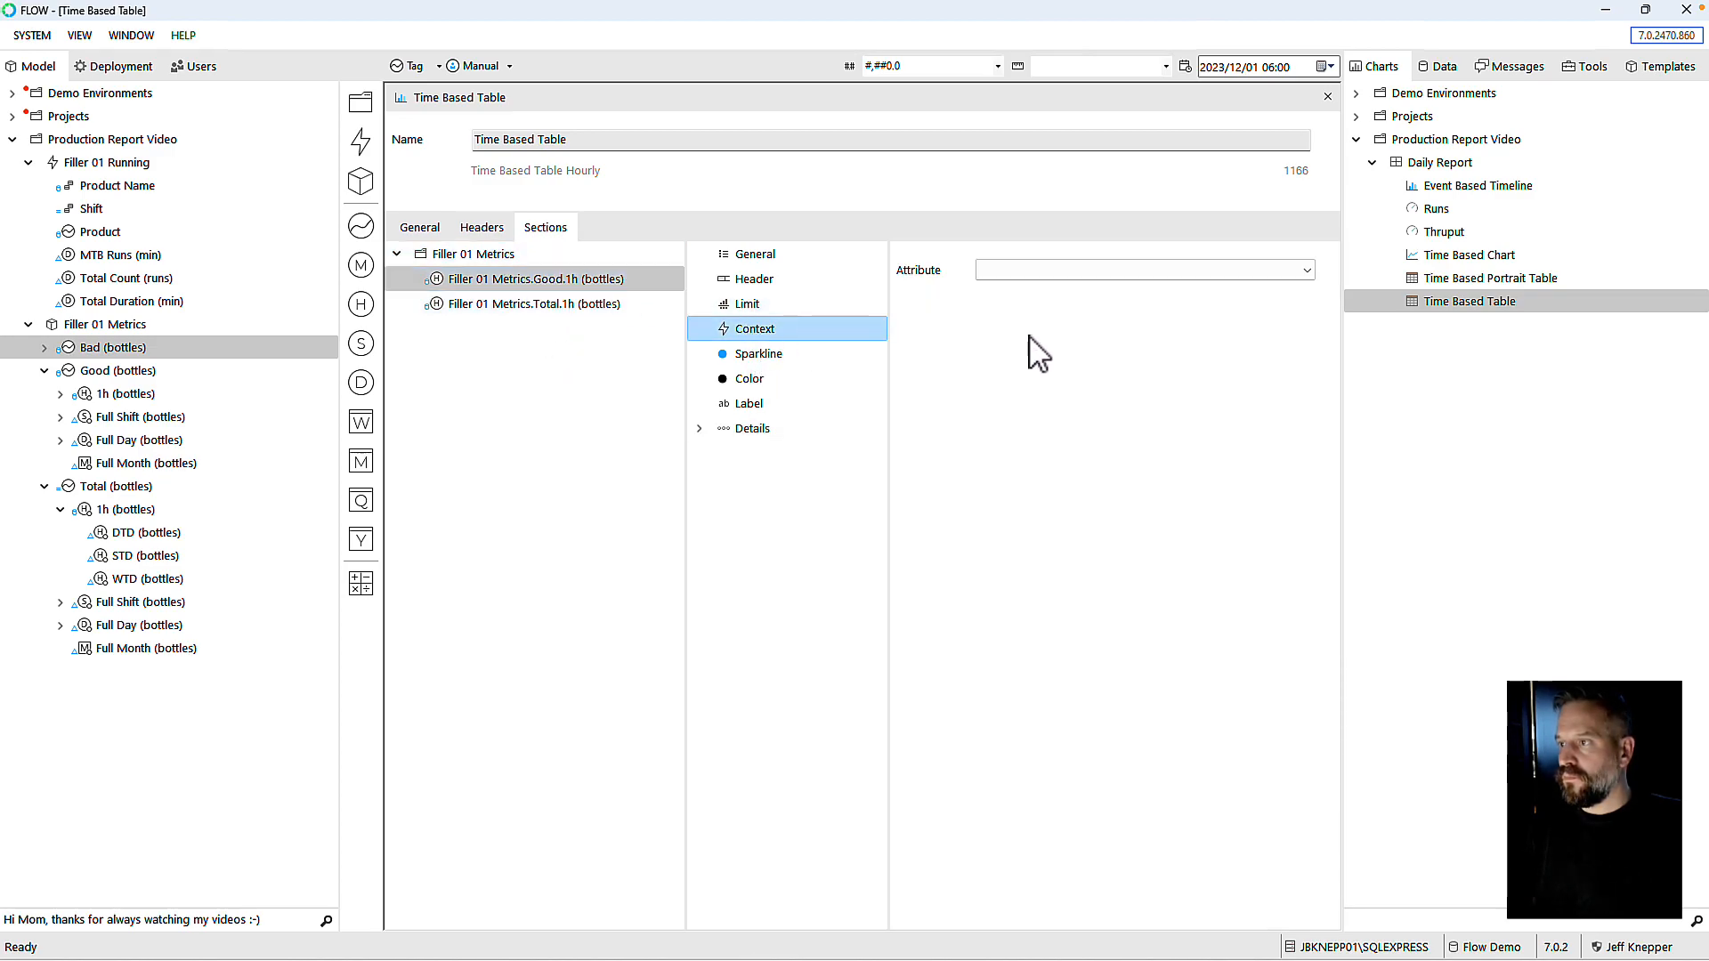
{"action": "left_click", "coordinate": [1081, 269]}
{"action": "left_click", "coordinate": [1023, 304]}
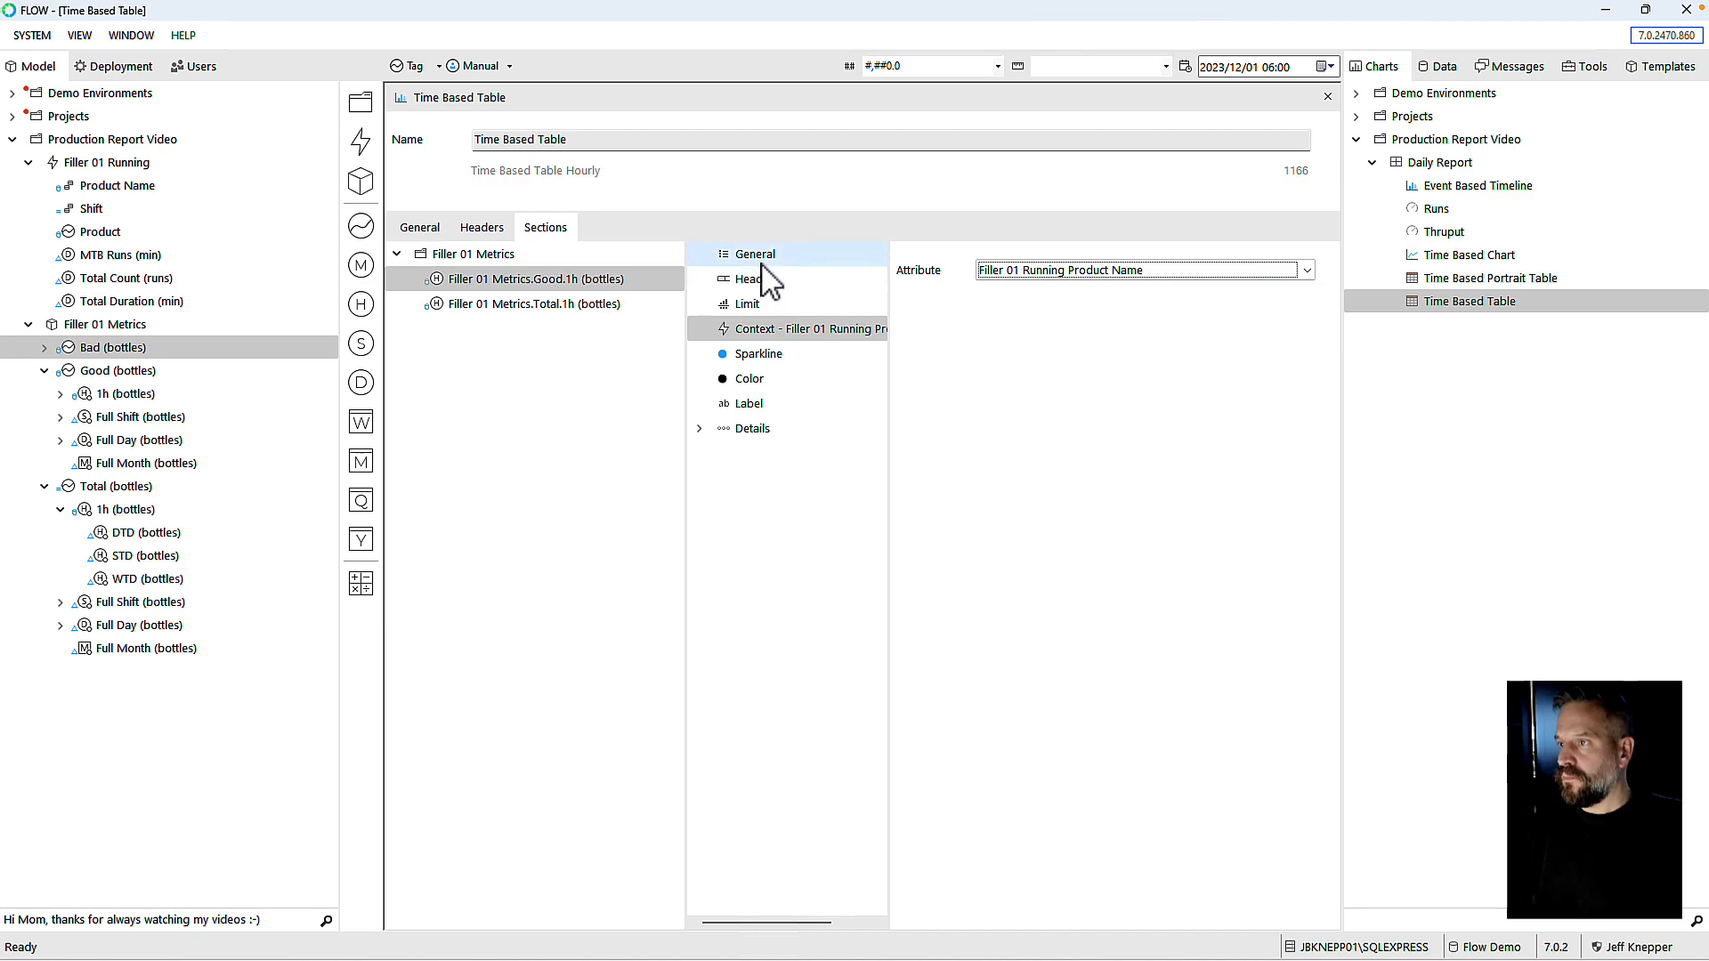
{"action": "left_click", "coordinate": [754, 255]}
{"action": "left_click_drag", "start_coordinate": [1151, 270], "coordinate": [911, 267]}
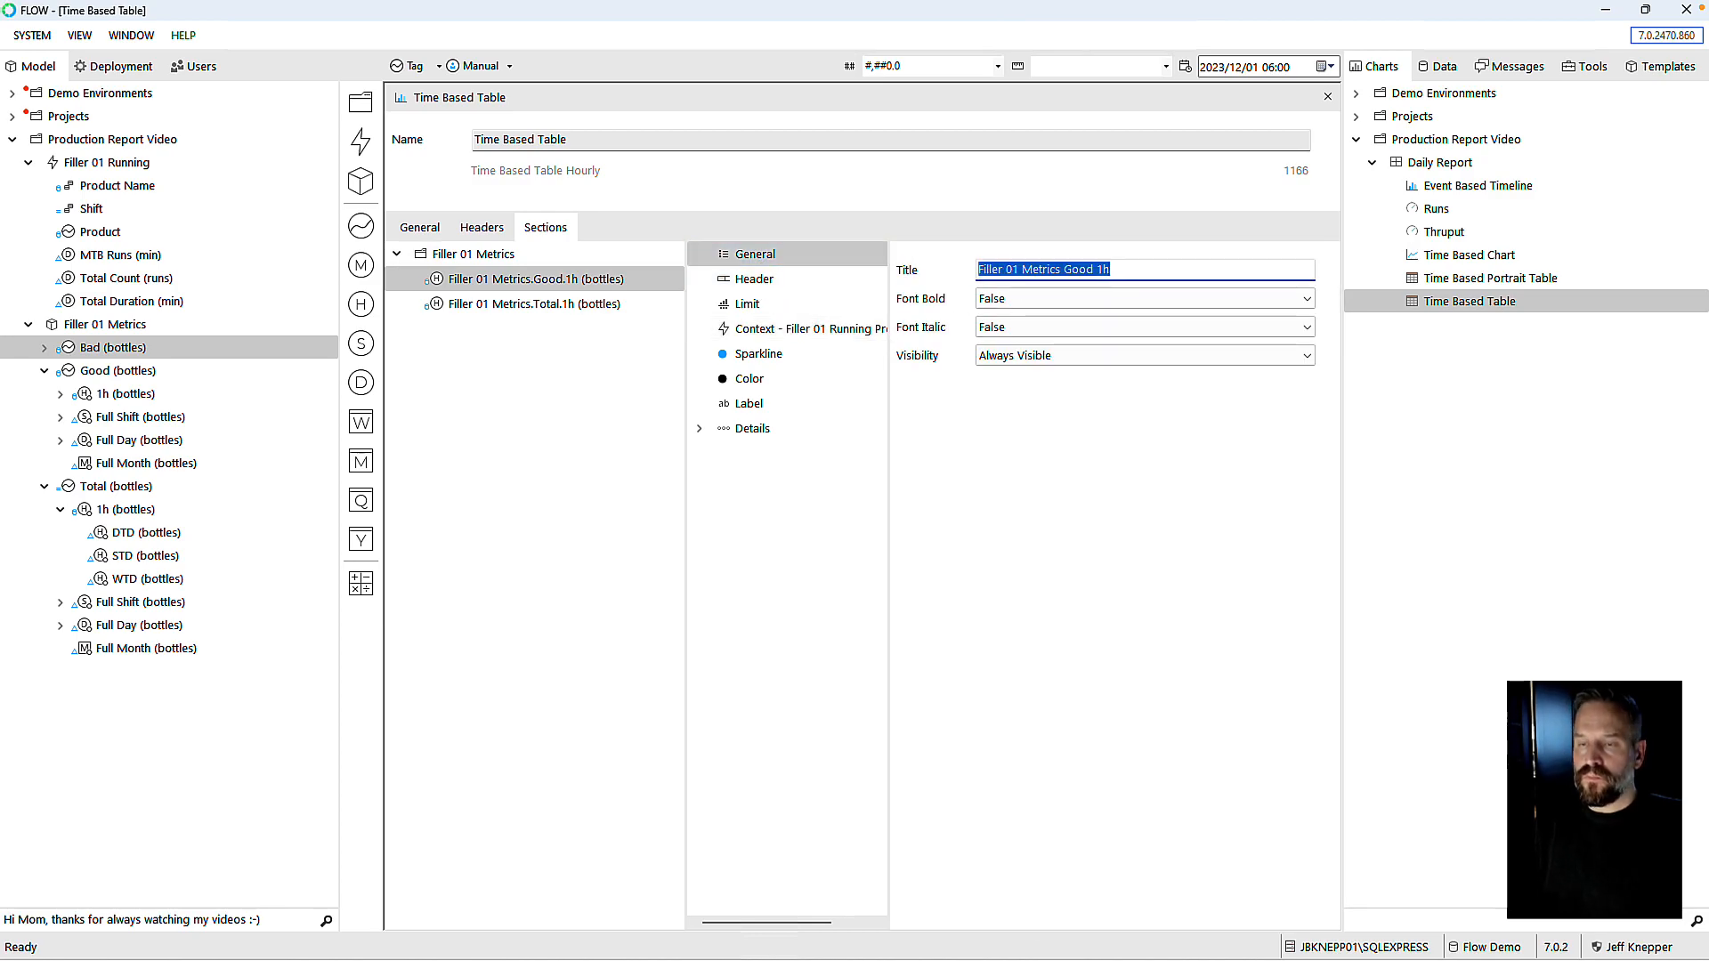
{"action": "type", "text": "Good by Product"}
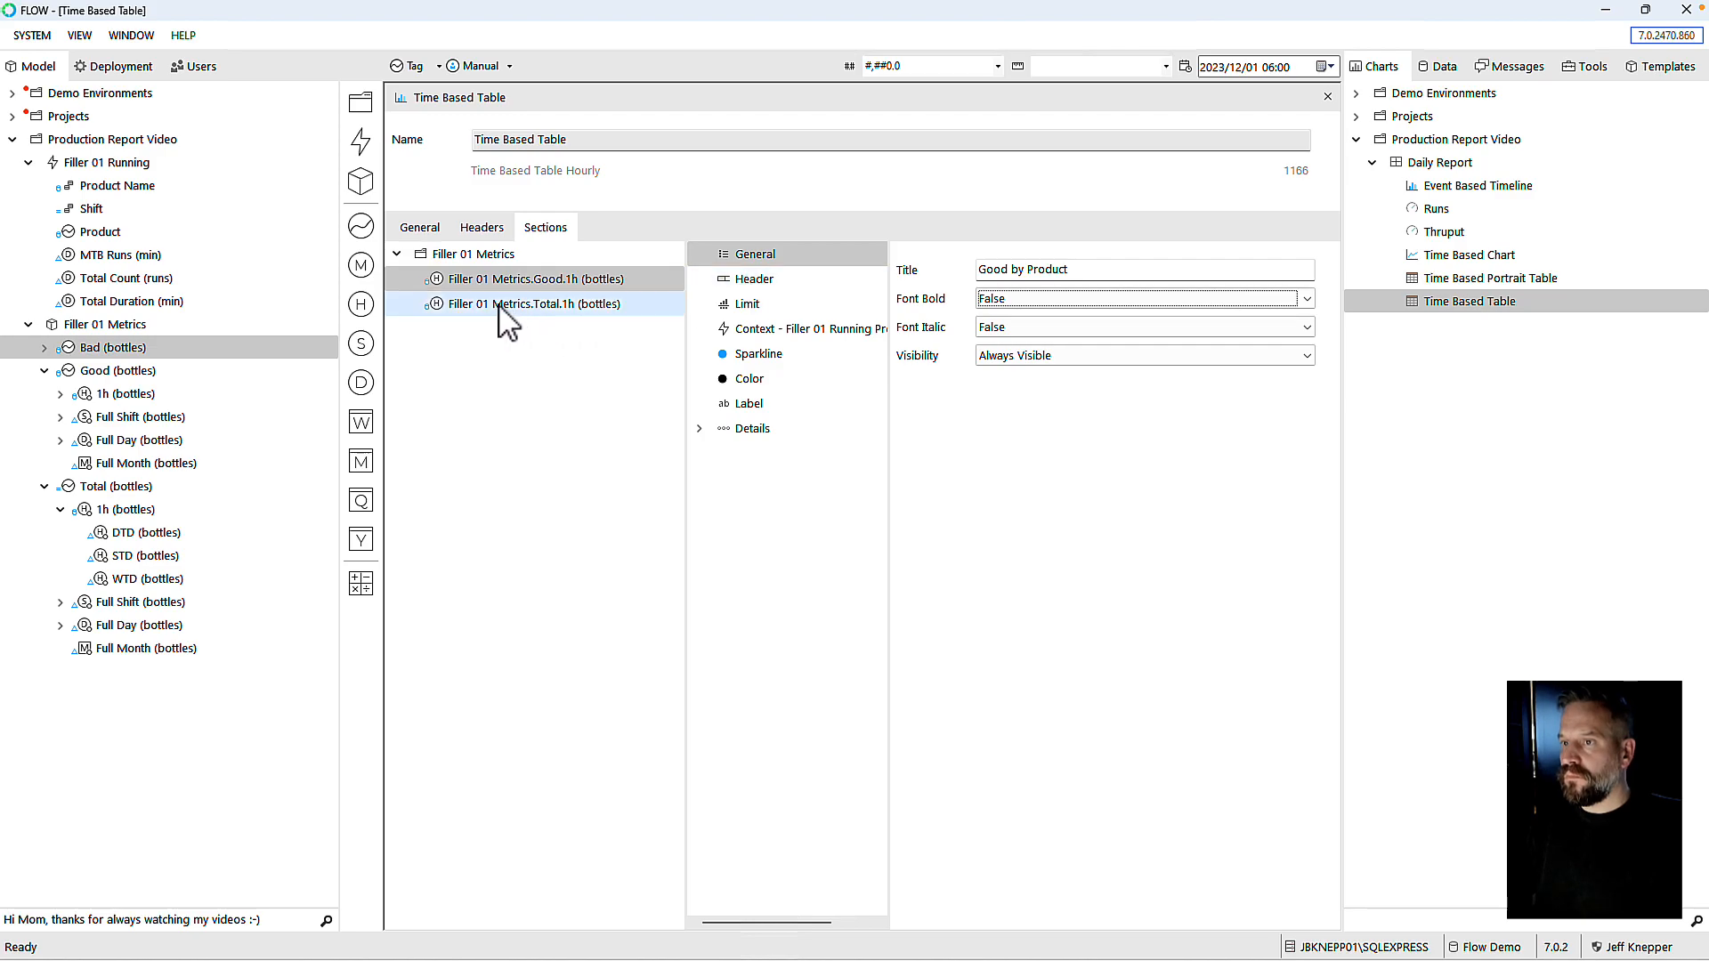
{"action": "left_click", "coordinate": [495, 303]}
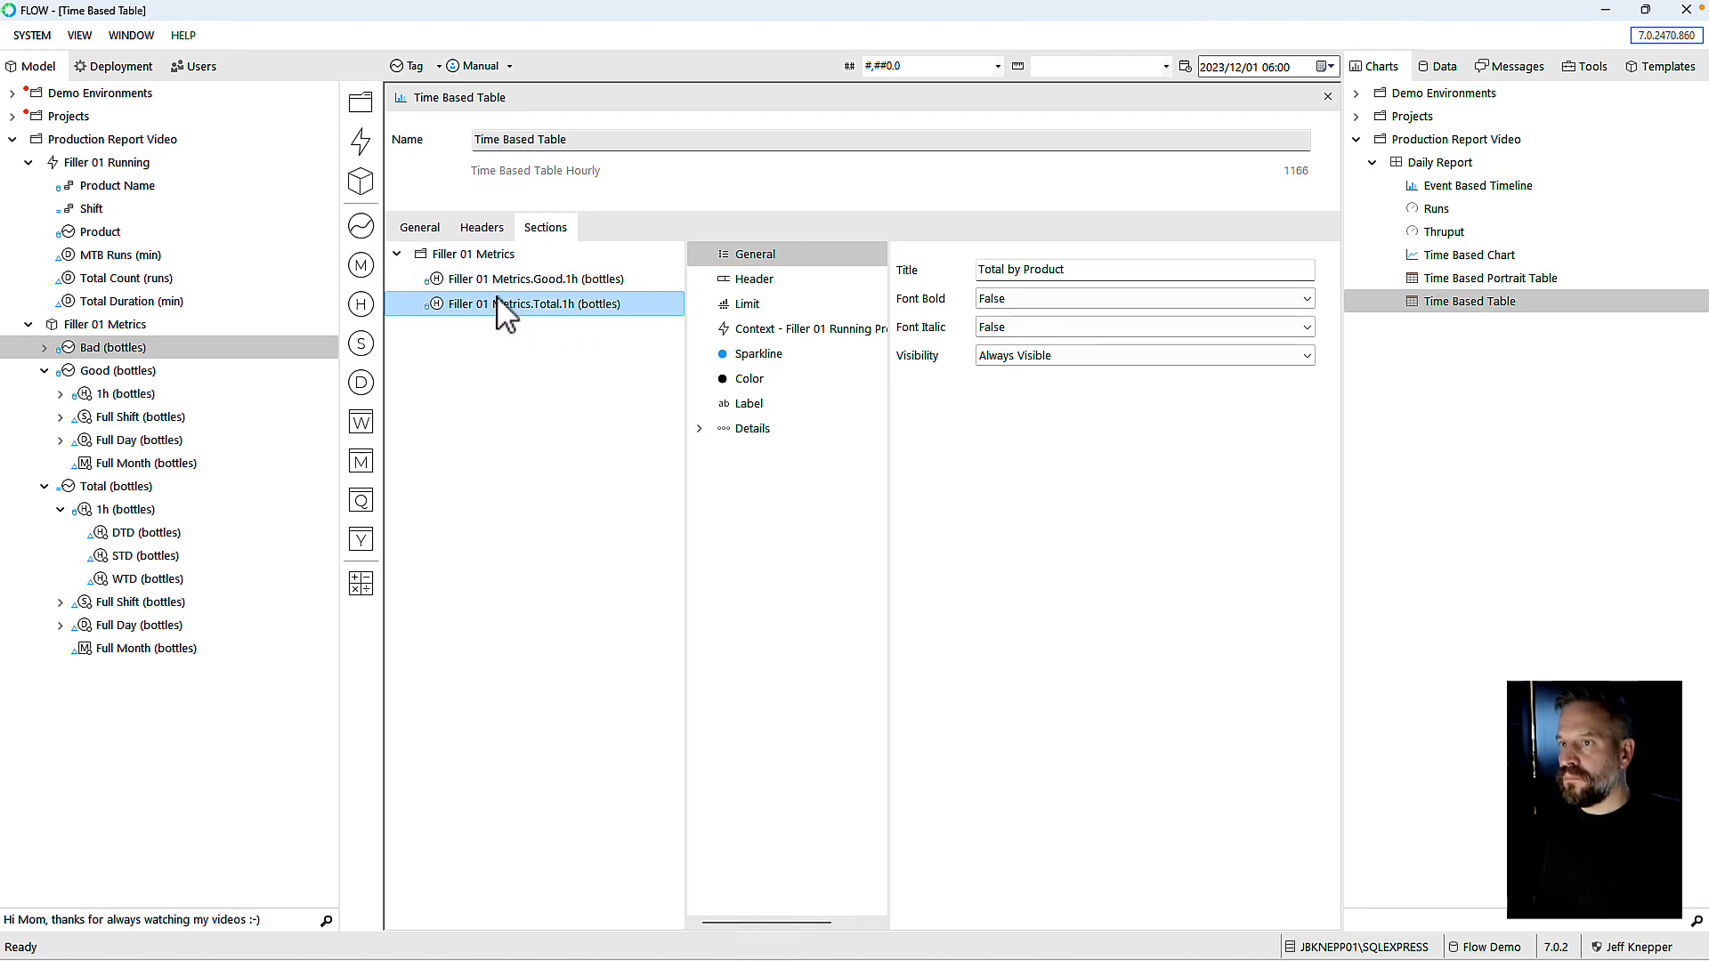
{"action": "left_click", "coordinate": [496, 288]}
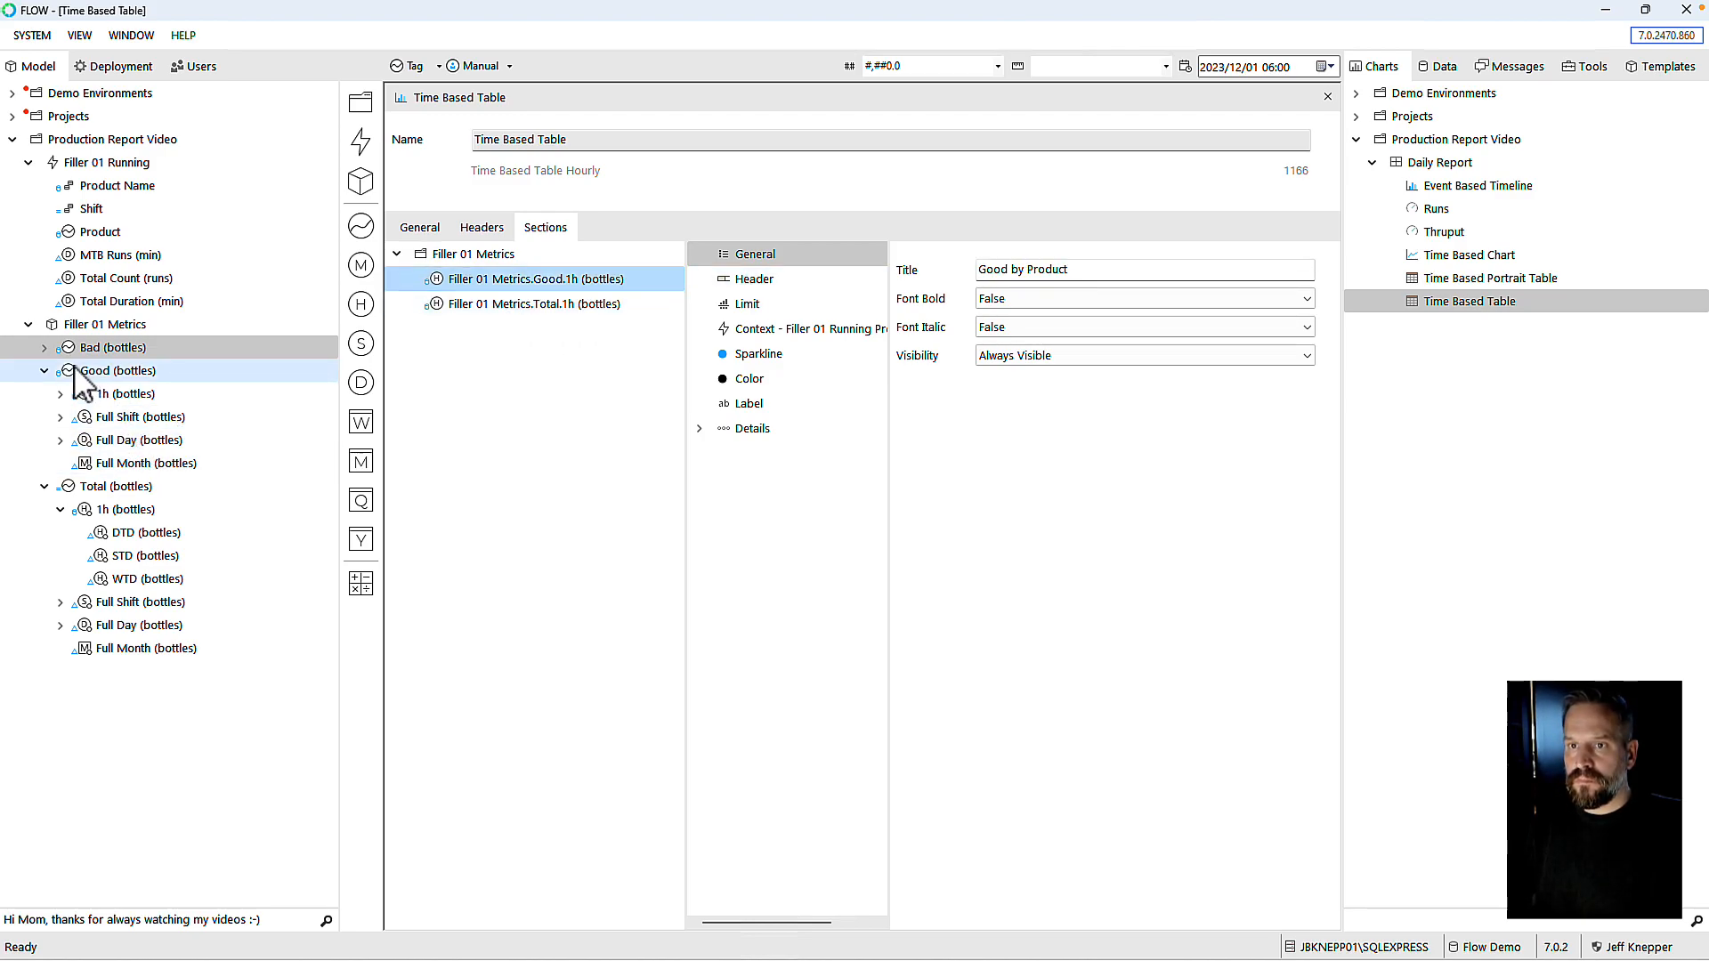
Step: Add the Bad 1h measure between the Good and Total entries and title it "Bad by Product"
{"action": "left_click", "coordinate": [44, 348]}
{"action": "left_click_drag", "start_coordinate": [84, 371], "coordinate": [516, 297]}
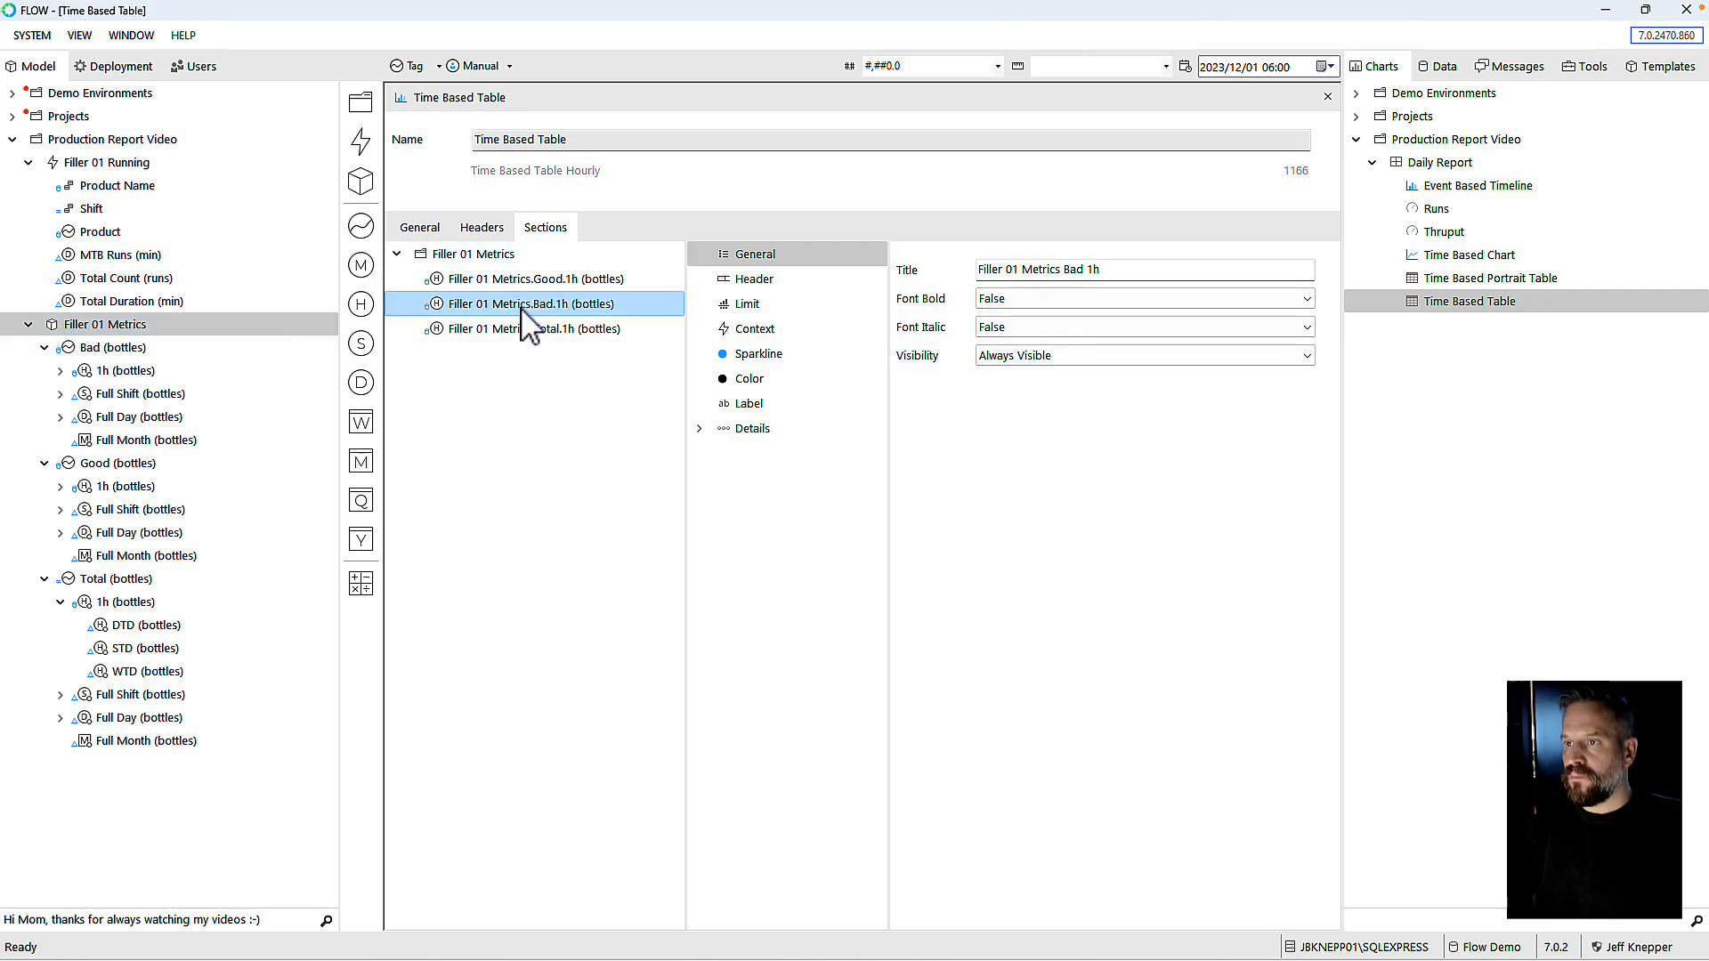
{"action": "left_click", "coordinate": [1108, 270]}
{"action": "type", "text": "Bad by Product"}
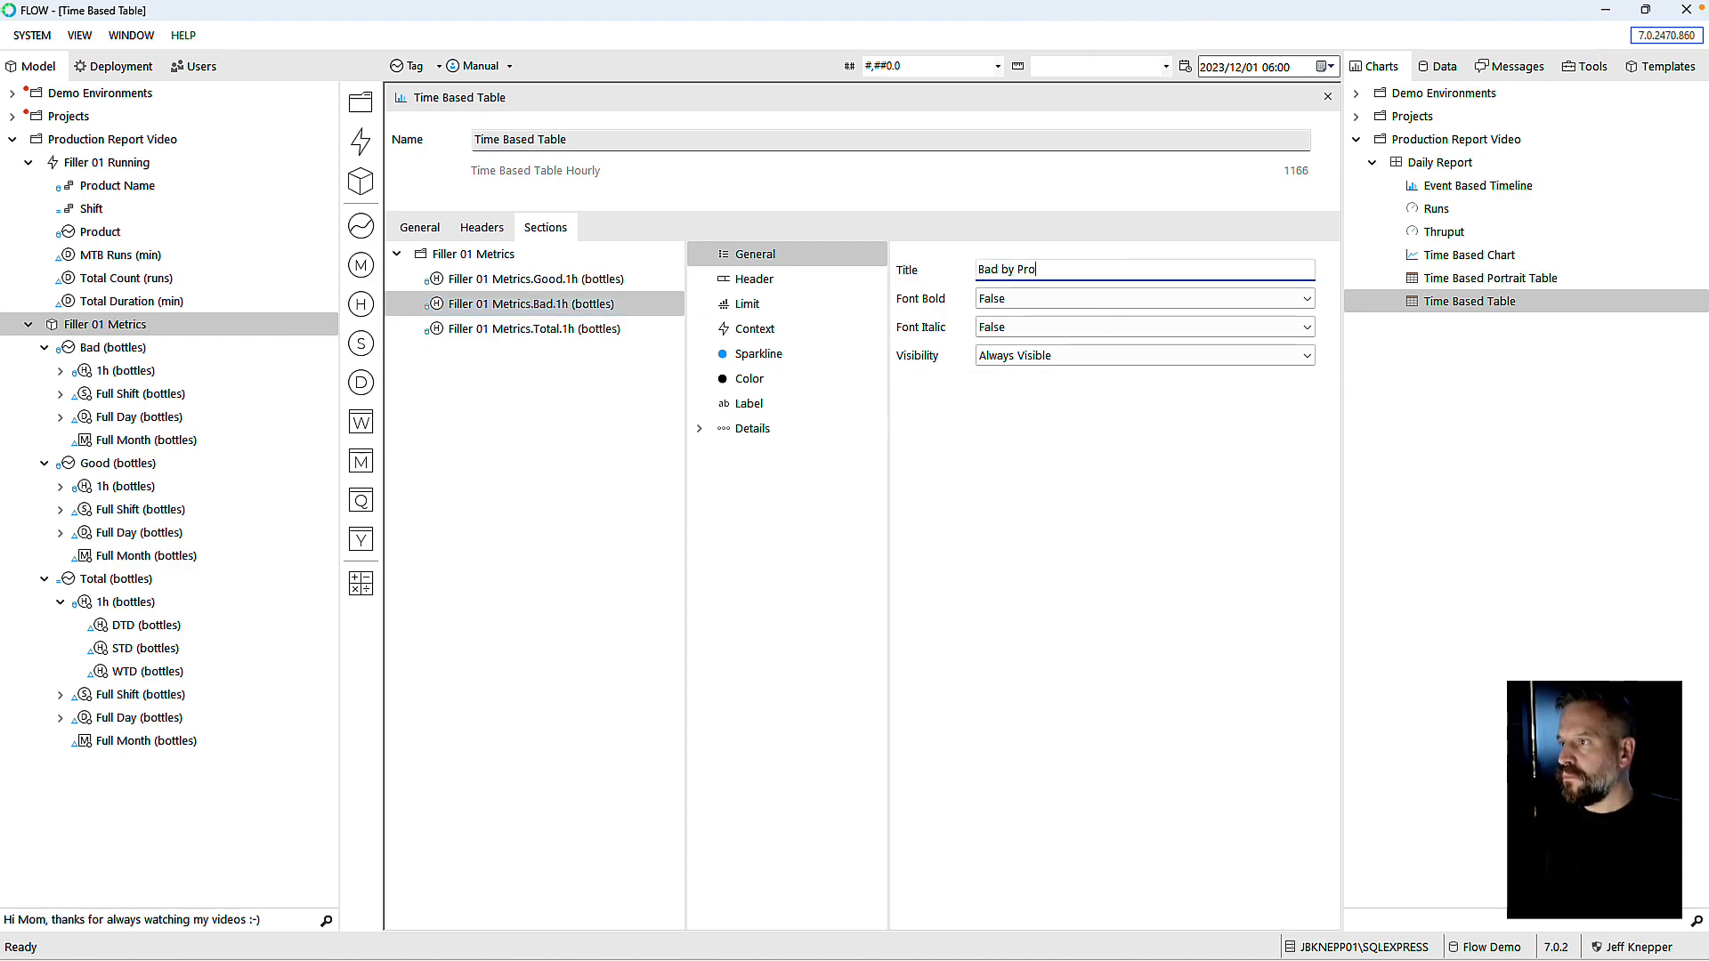
Step: Set the Bad 1h entry's context attribute to Filler 01 Running Product Name
{"action": "left_click", "coordinate": [752, 329]}
{"action": "left_click", "coordinate": [1013, 273]}
{"action": "left_click", "coordinate": [1024, 304]}
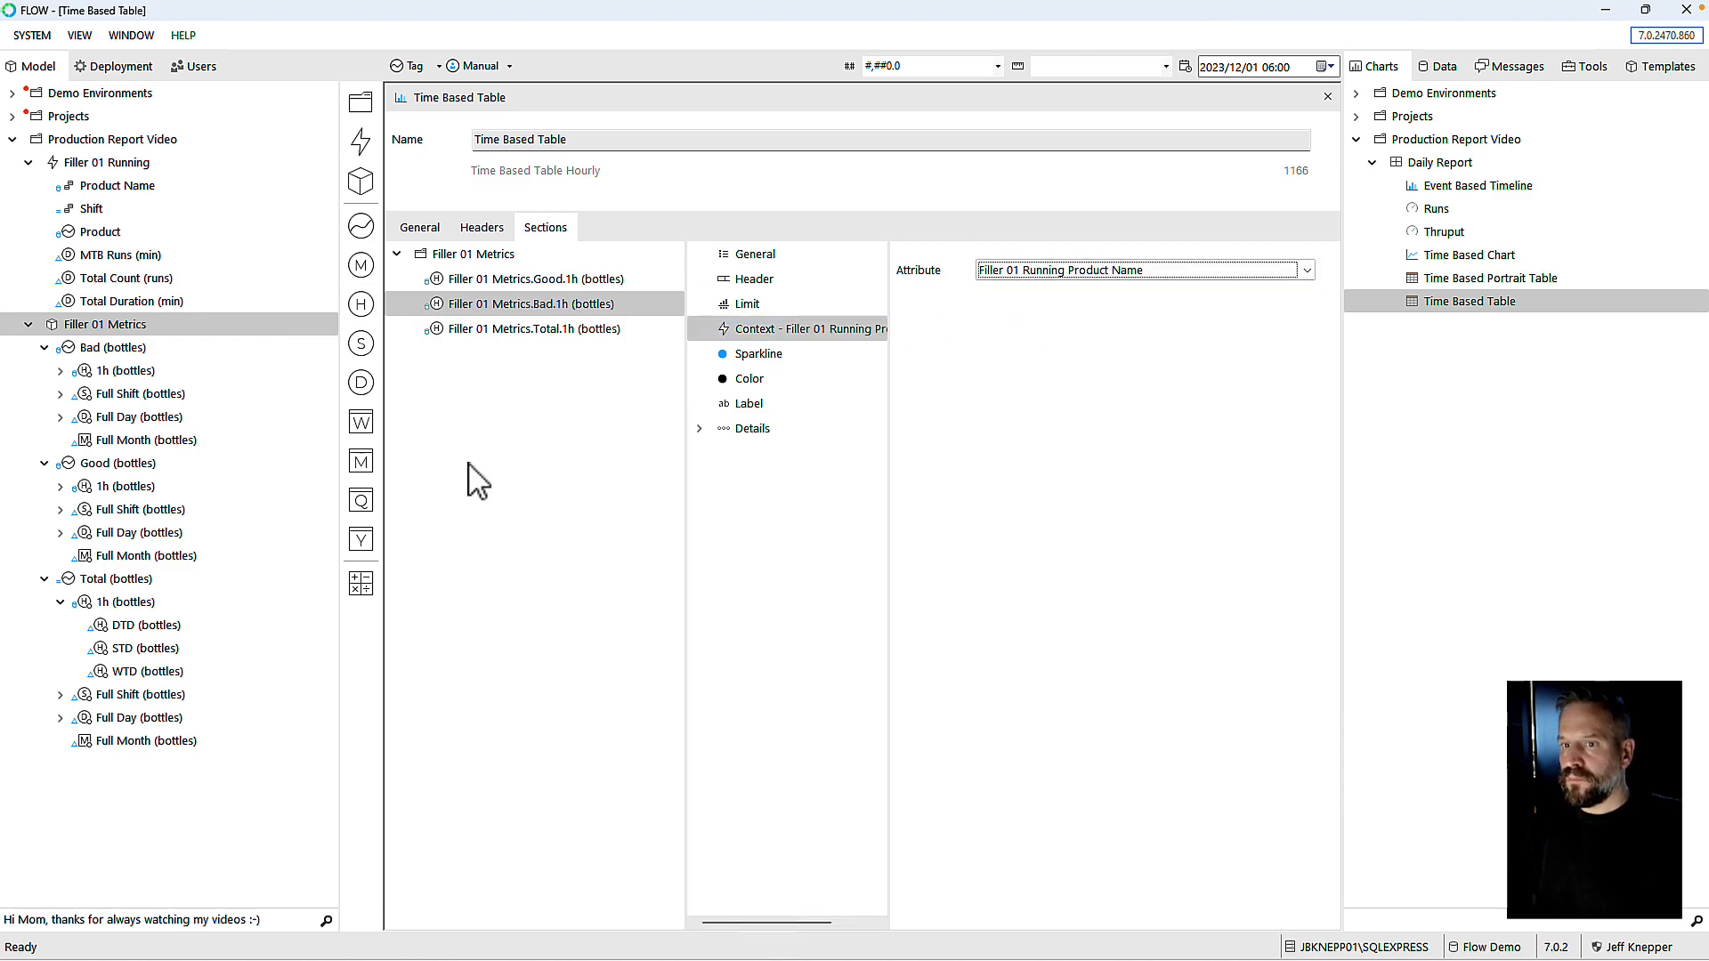
{"action": "left_click", "coordinate": [100, 371]}
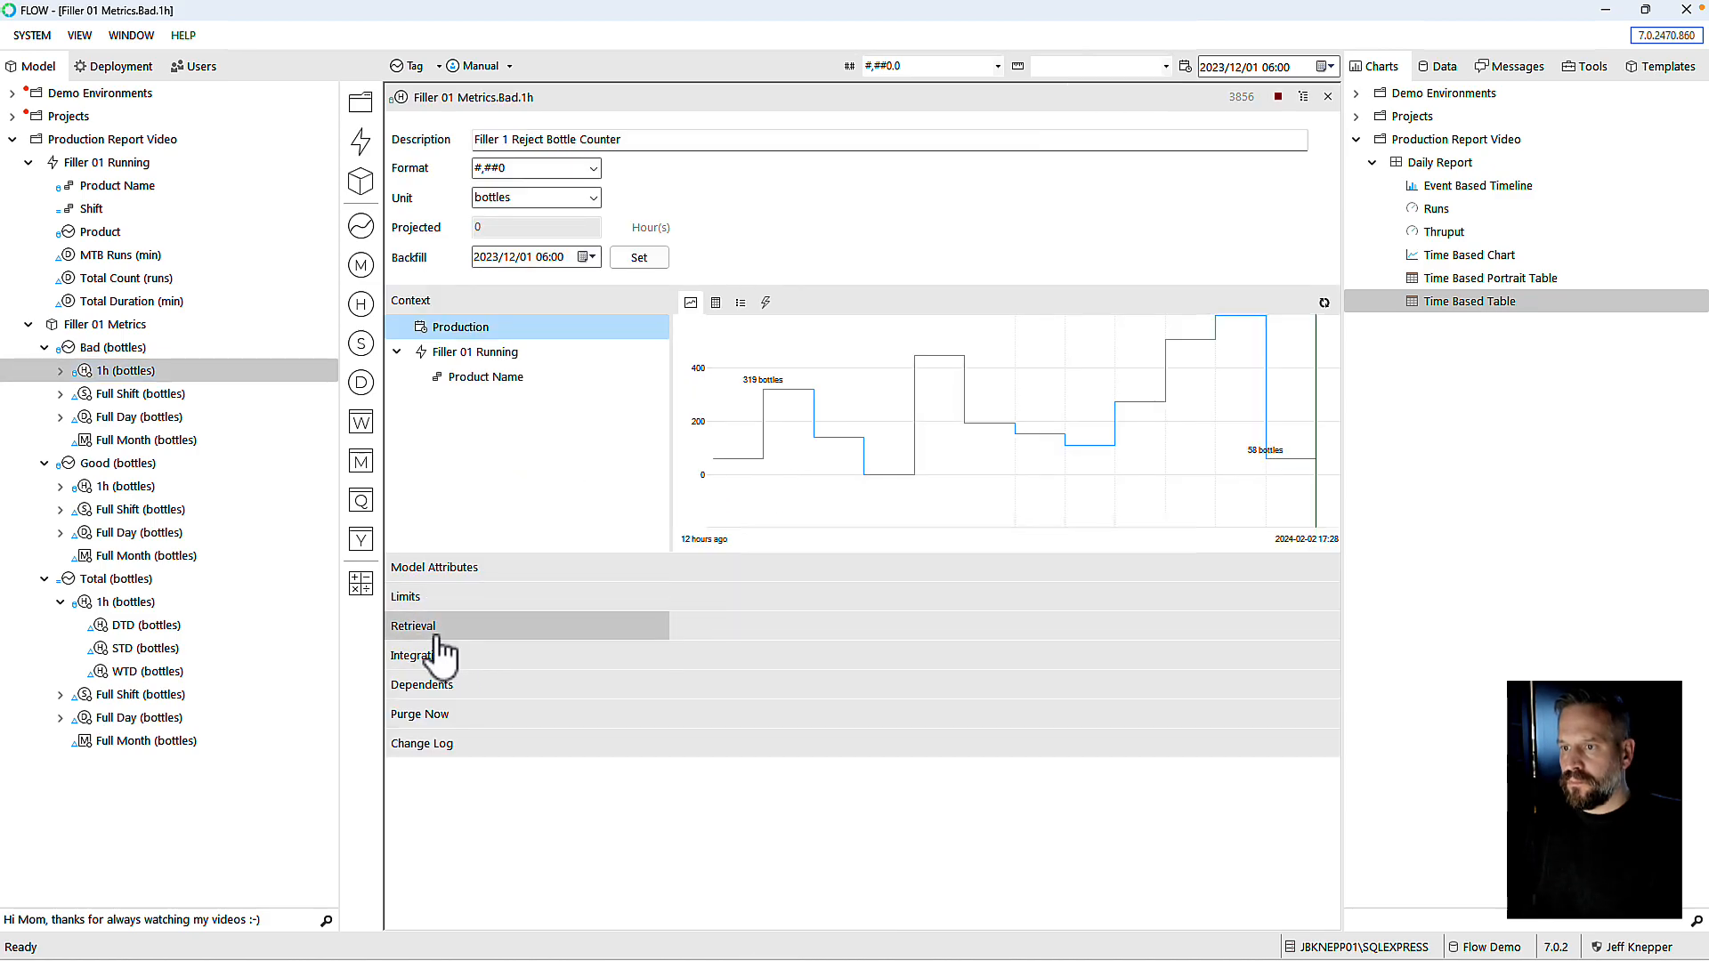
{"action": "left_click", "coordinate": [418, 598]}
{"action": "left_click", "coordinate": [508, 648]}
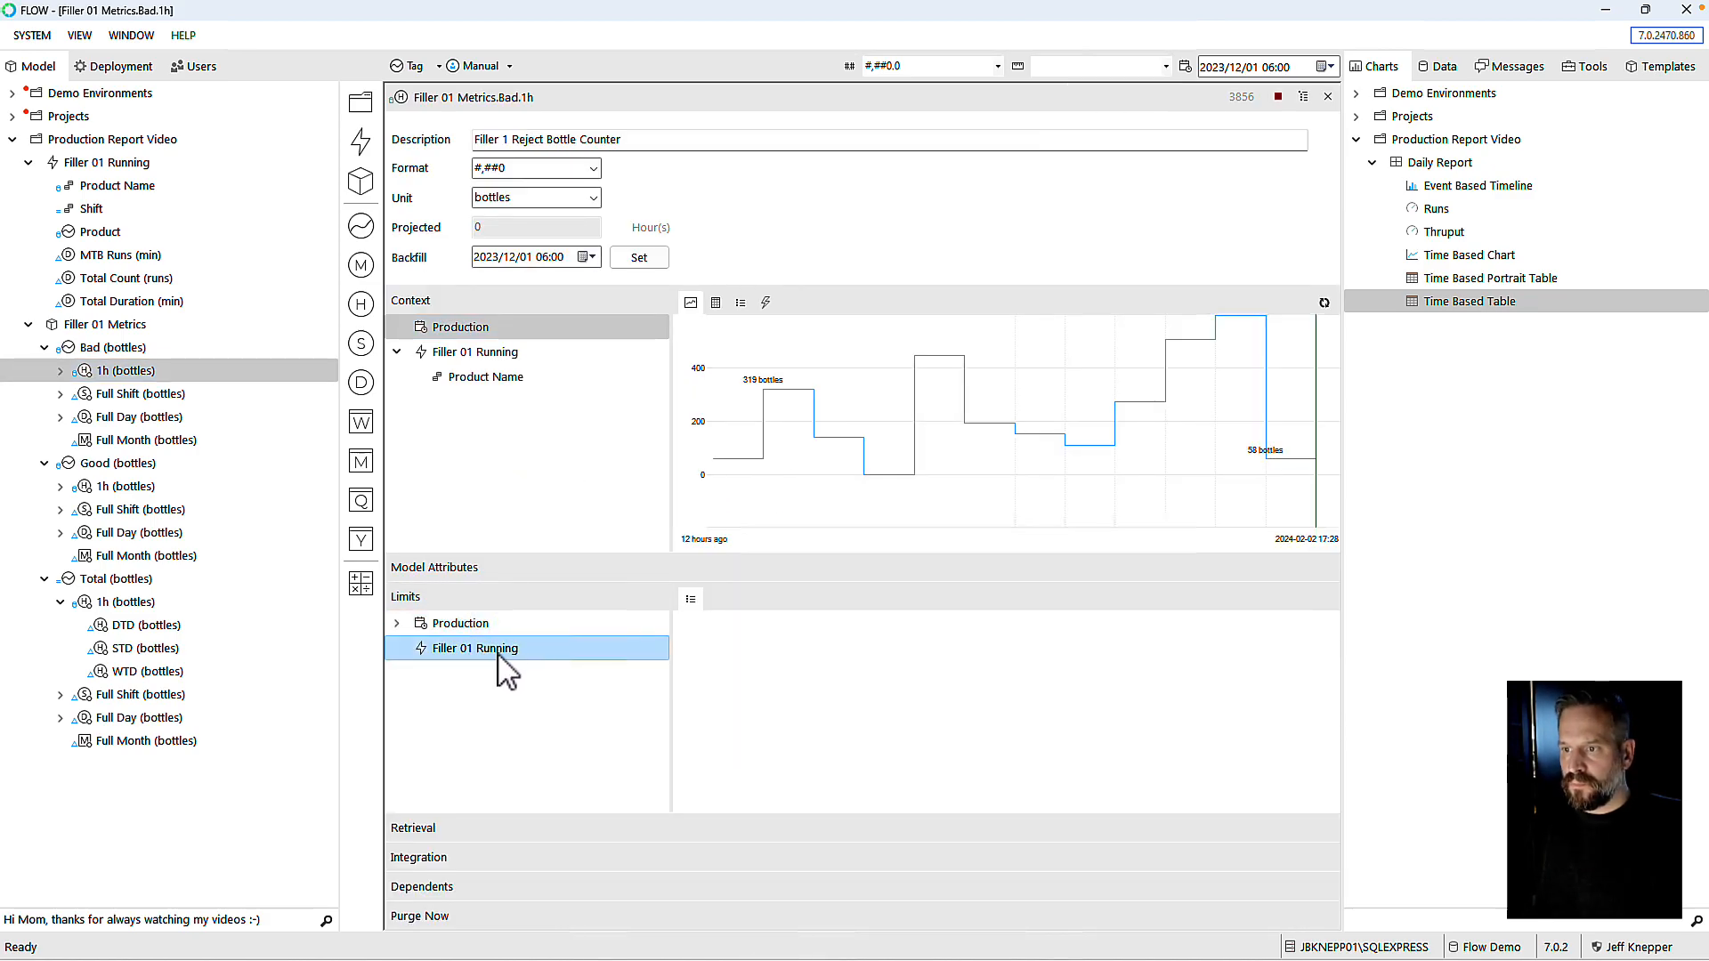
{"action": "left_click", "coordinate": [397, 623]}
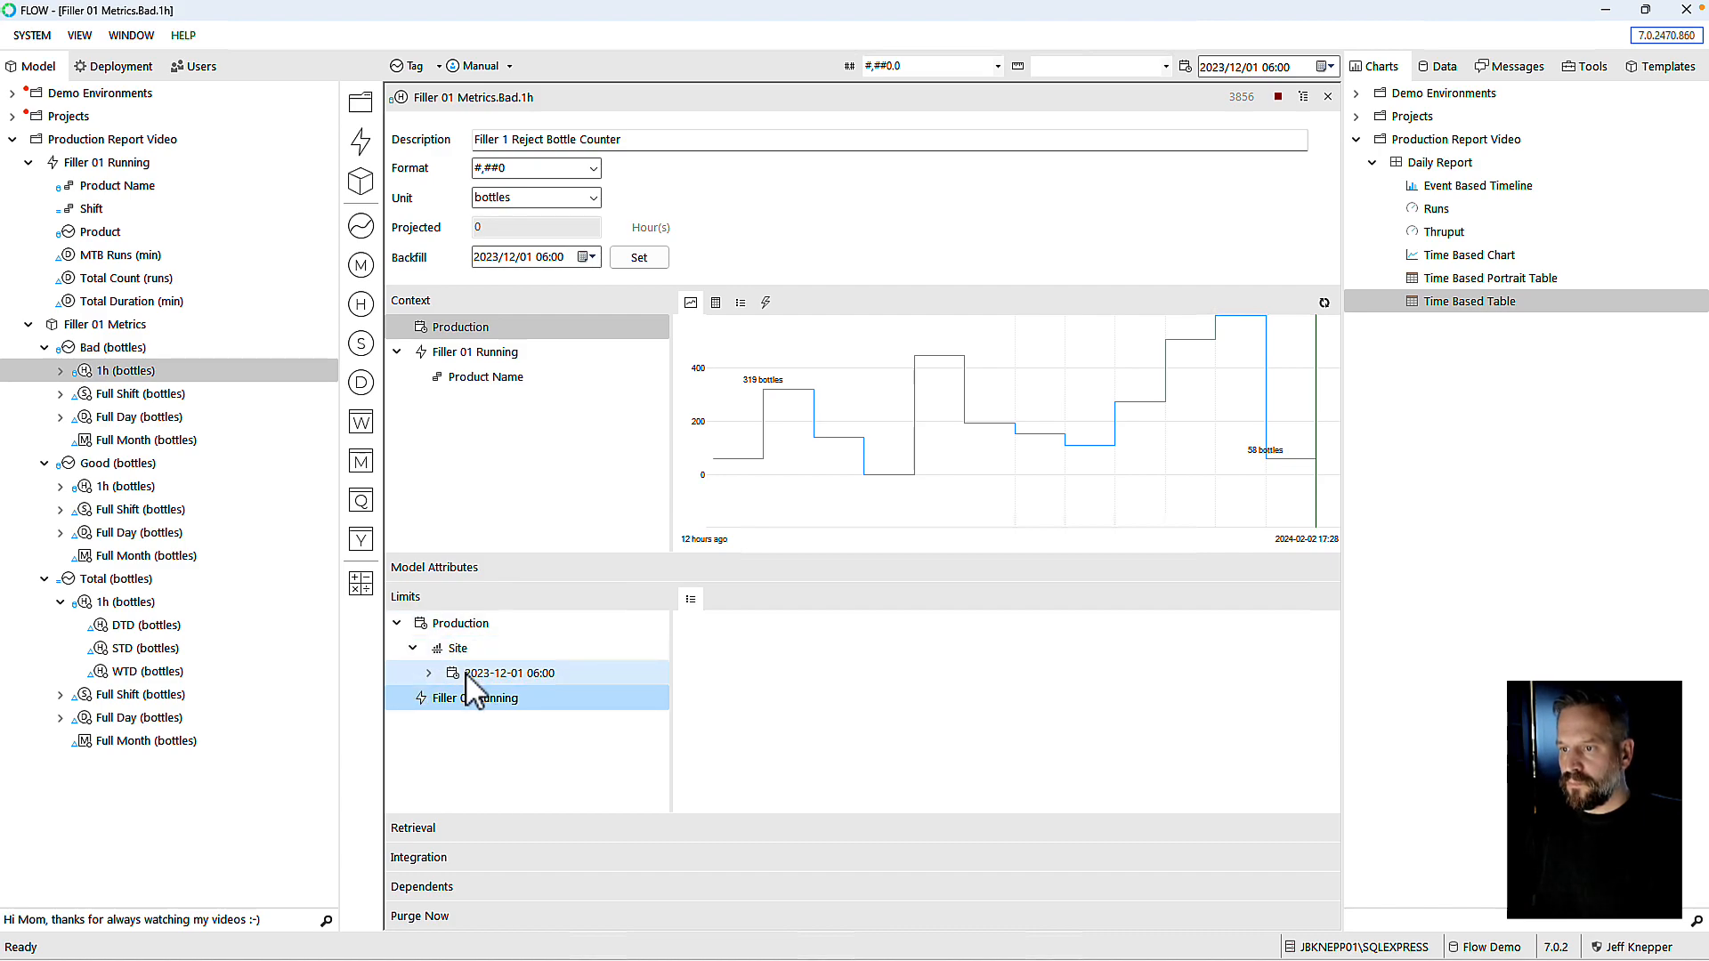
{"action": "left_click", "coordinate": [469, 676]}
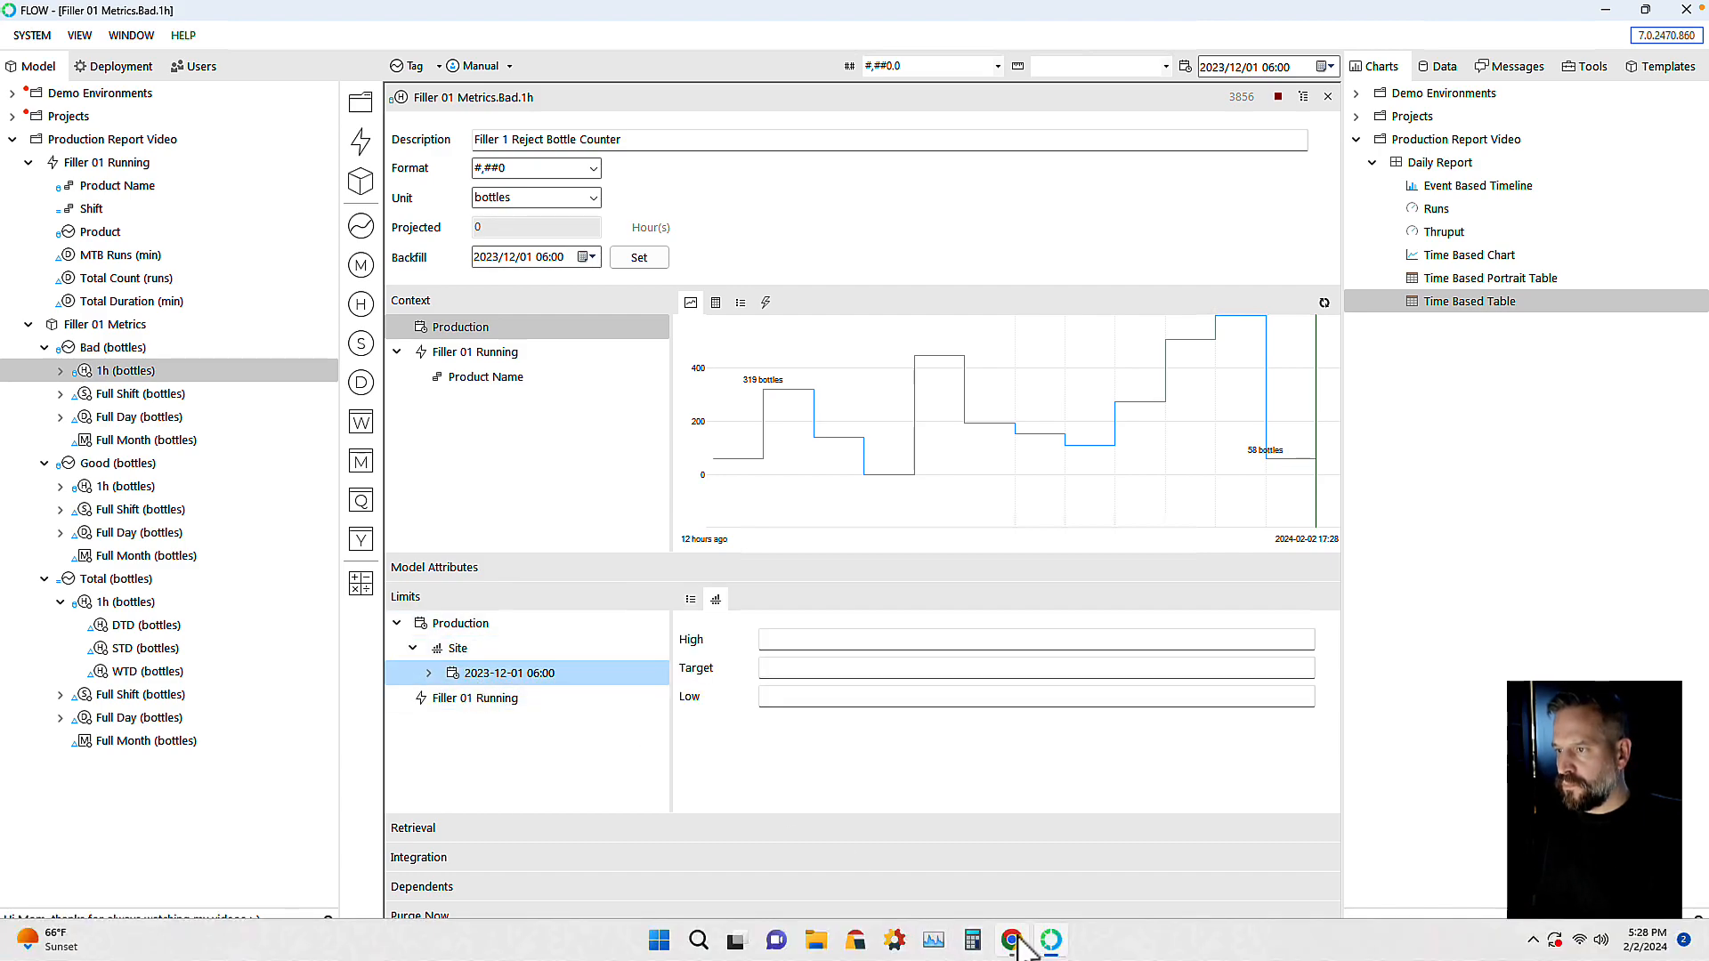
Step: Reload the Daily Report in the browser to check the Good and Bad rows, and close the Bad 1h measure's editor in Flow
{"action": "left_click", "coordinate": [1028, 942]}
{"action": "left_click", "coordinate": [83, 57]}
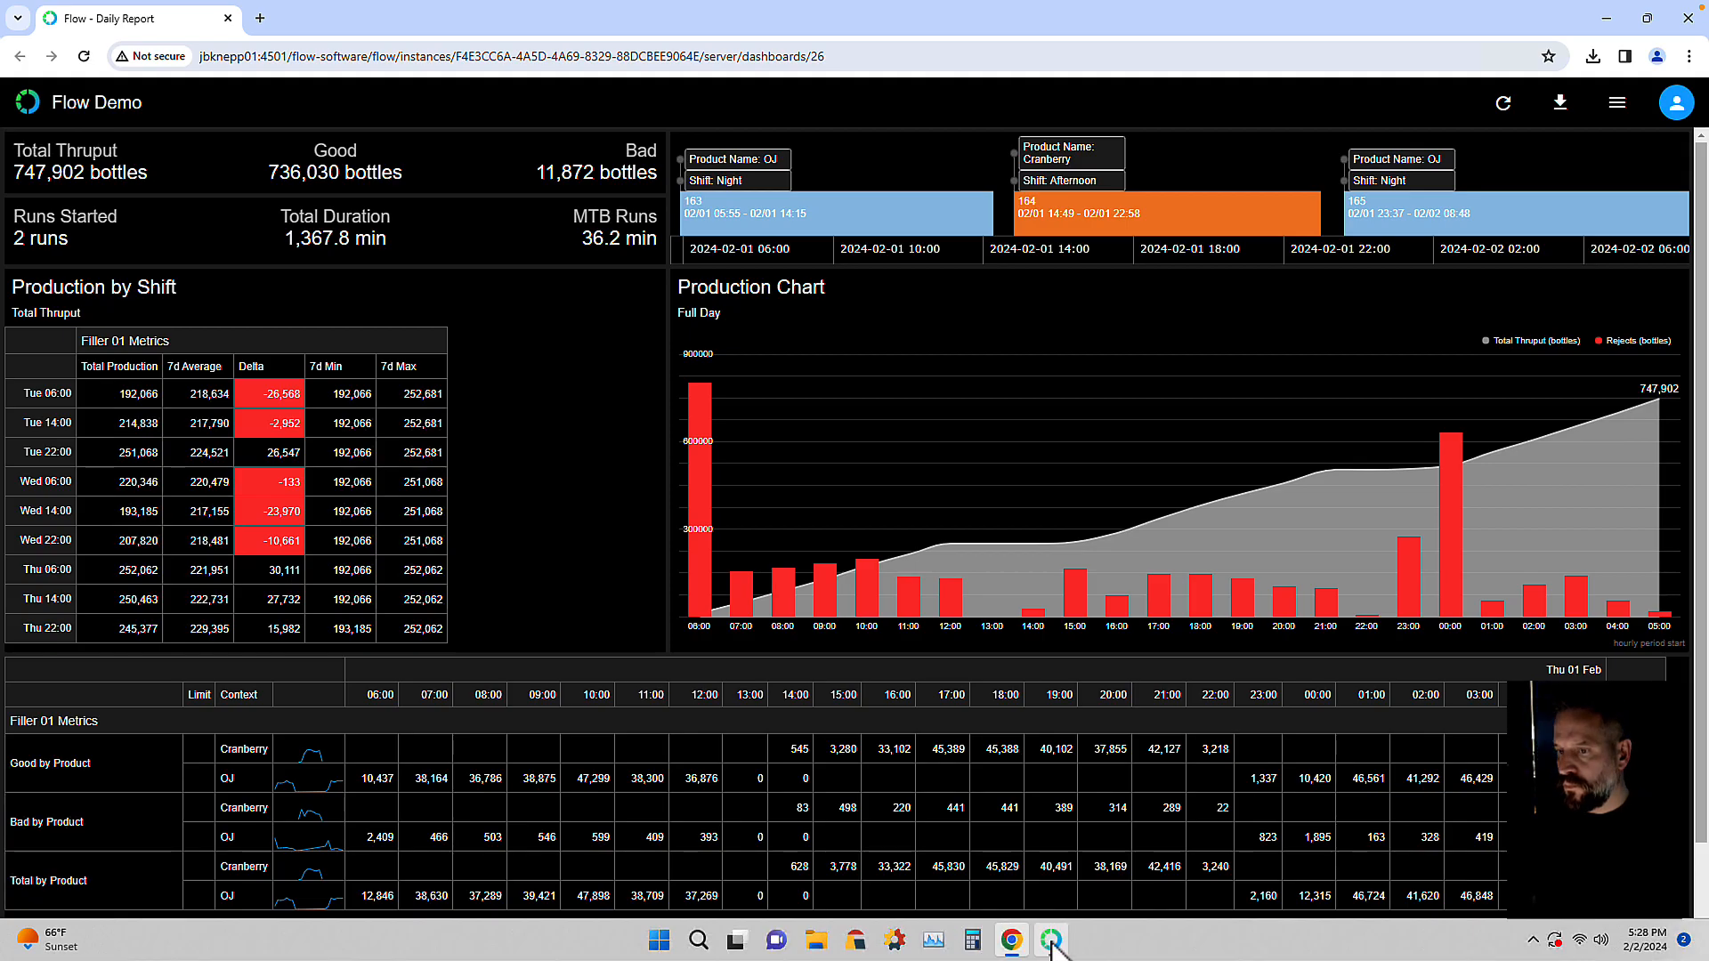
{"action": "left_click", "coordinate": [1051, 940]}
{"action": "left_click", "coordinate": [1327, 96]}
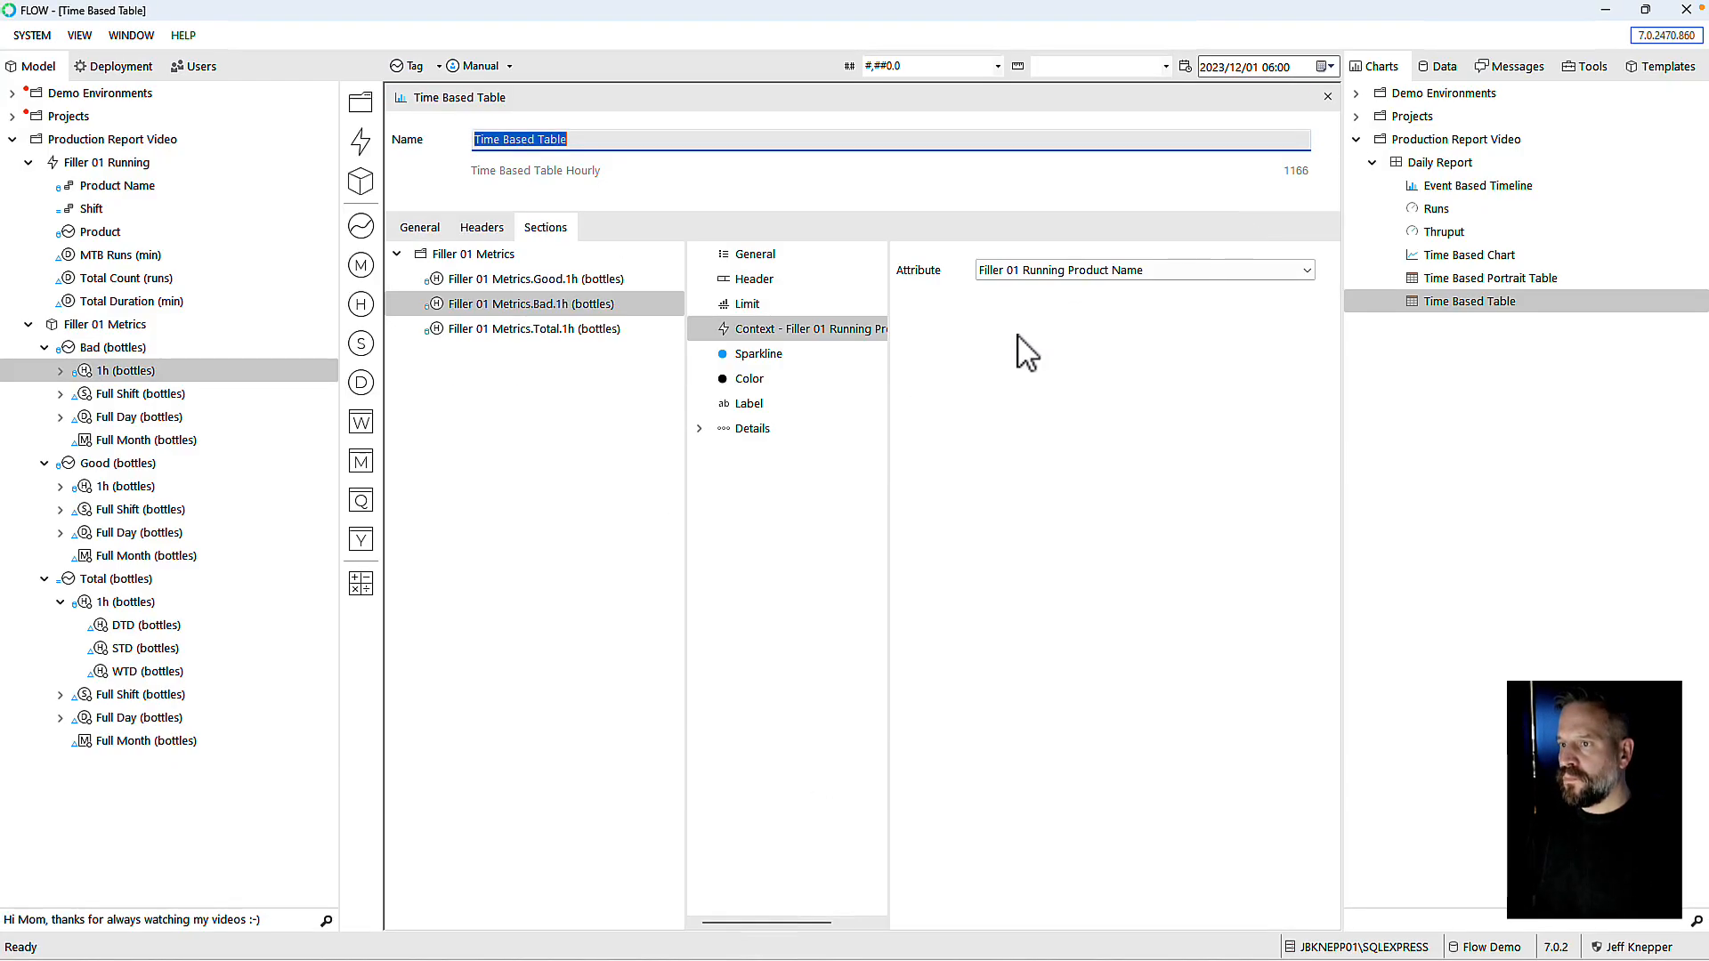
Step: Add Measure (self) coloring to the Bad 1h table entry and set its low color to the yellow Shade 8
{"action": "left_click", "coordinate": [748, 381]}
{"action": "right_click", "coordinate": [790, 386]}
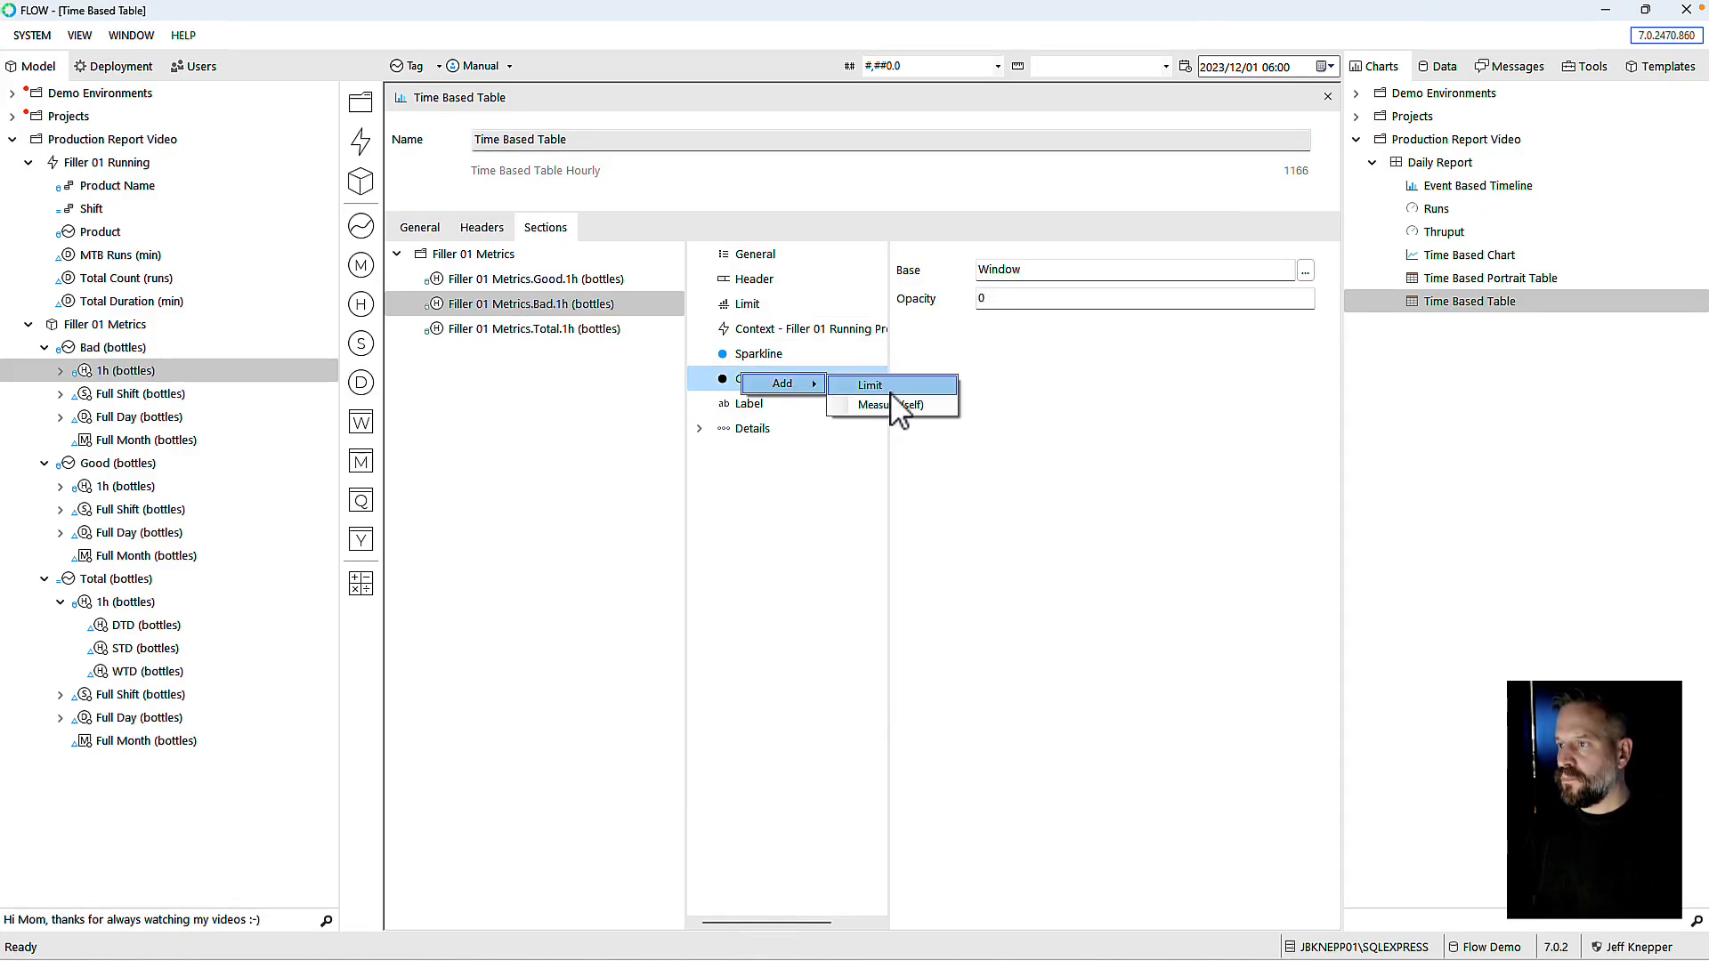
{"action": "left_click", "coordinate": [894, 423]}
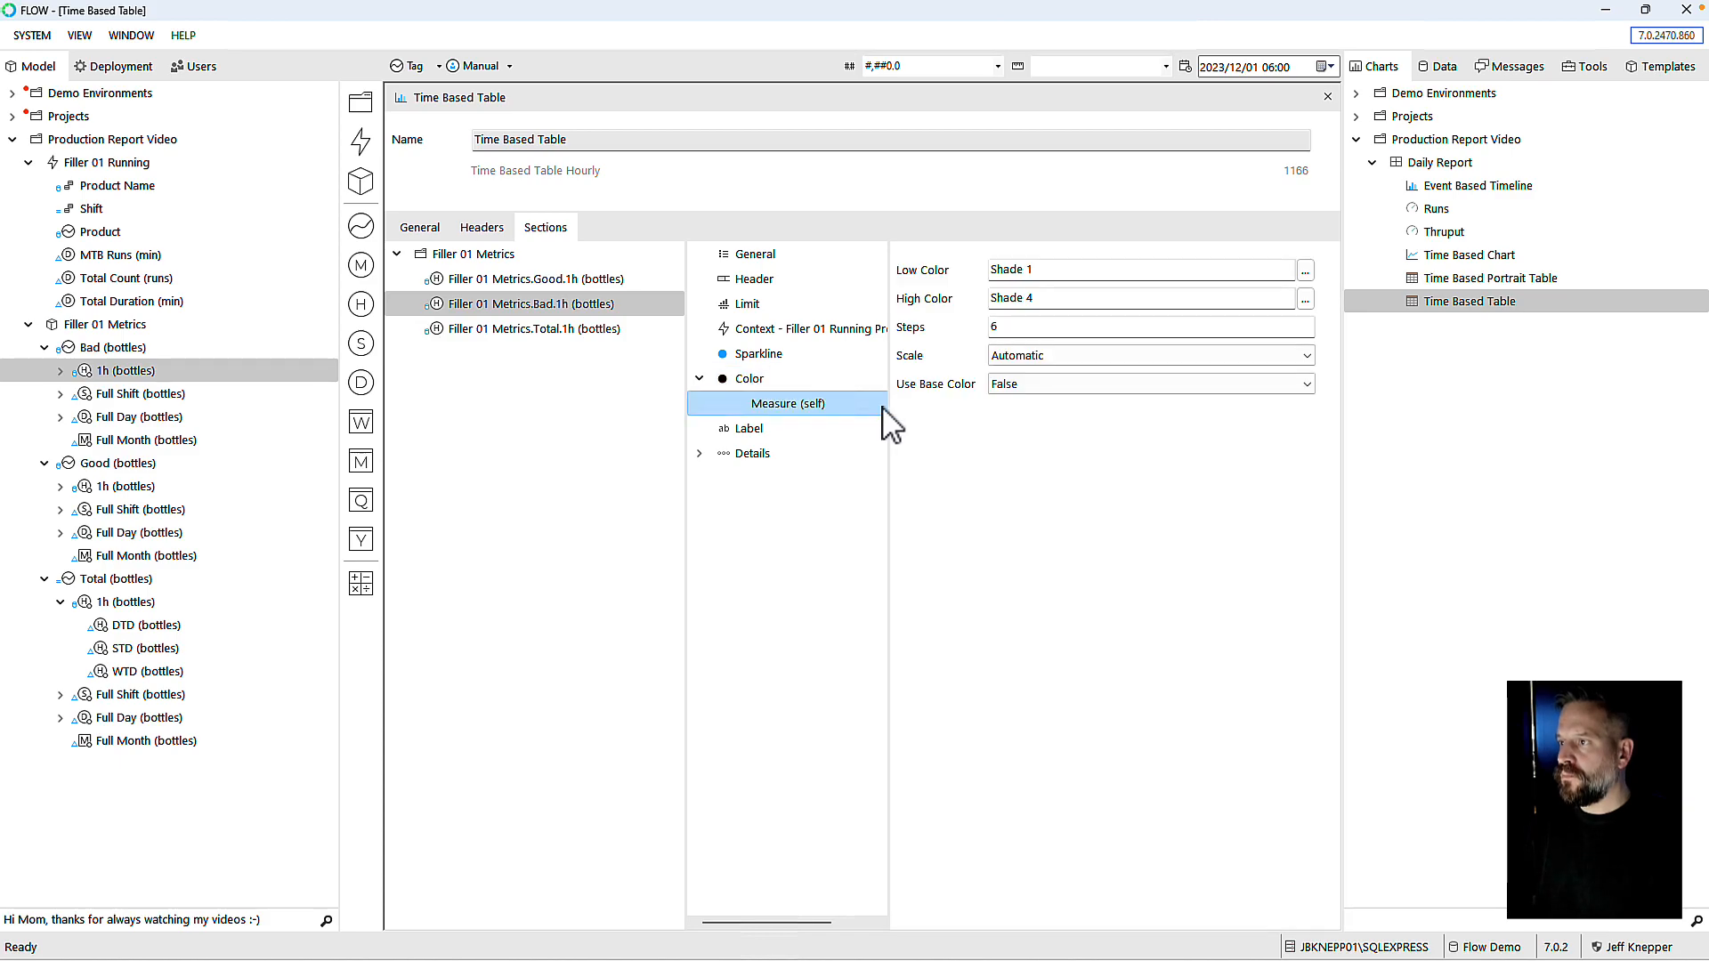
{"action": "left_click", "coordinate": [1304, 273]}
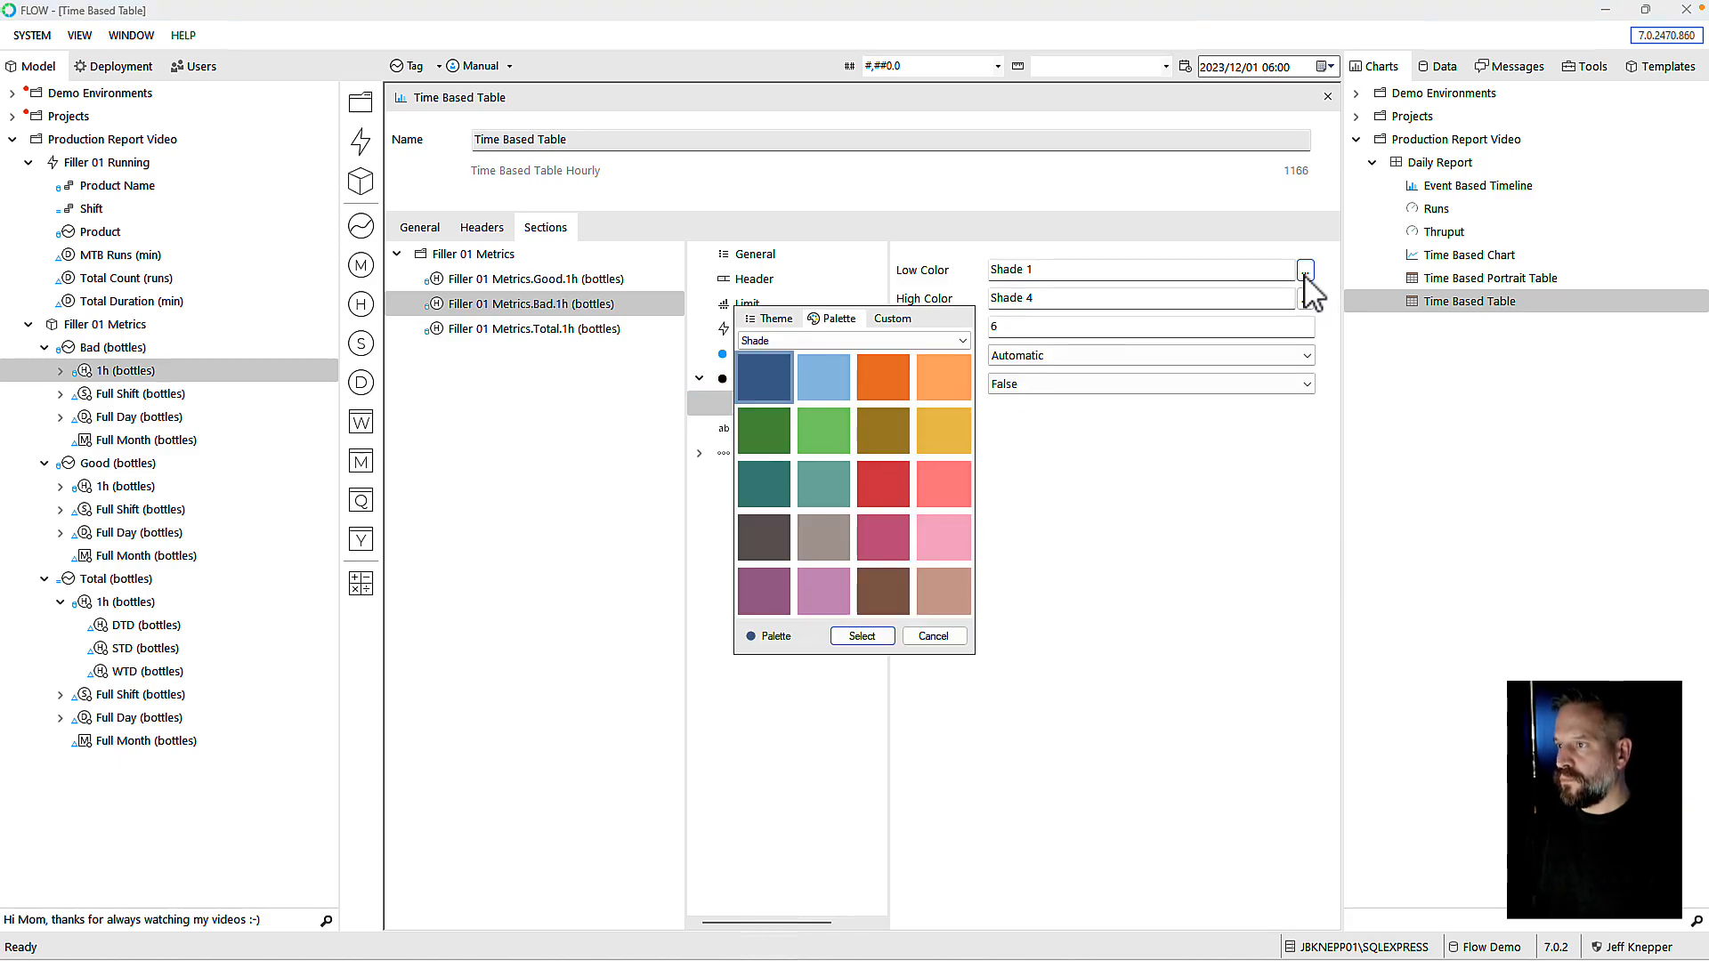
{"action": "left_click", "coordinate": [931, 431]}
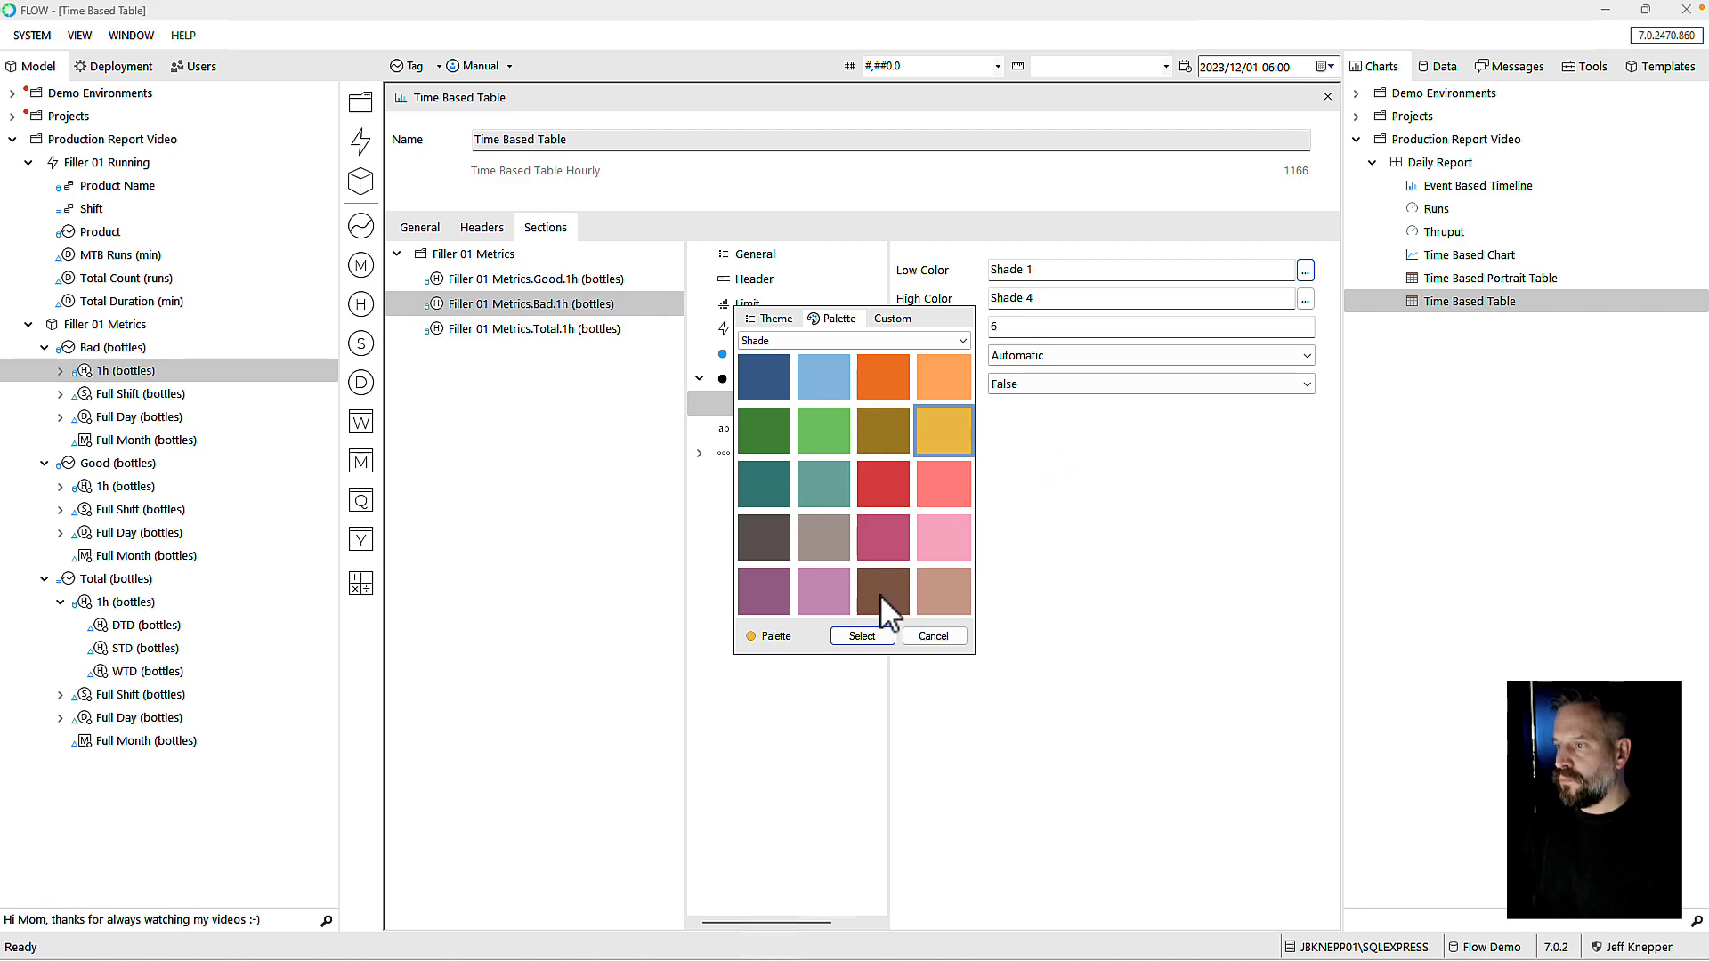
{"action": "left_click", "coordinate": [861, 637]}
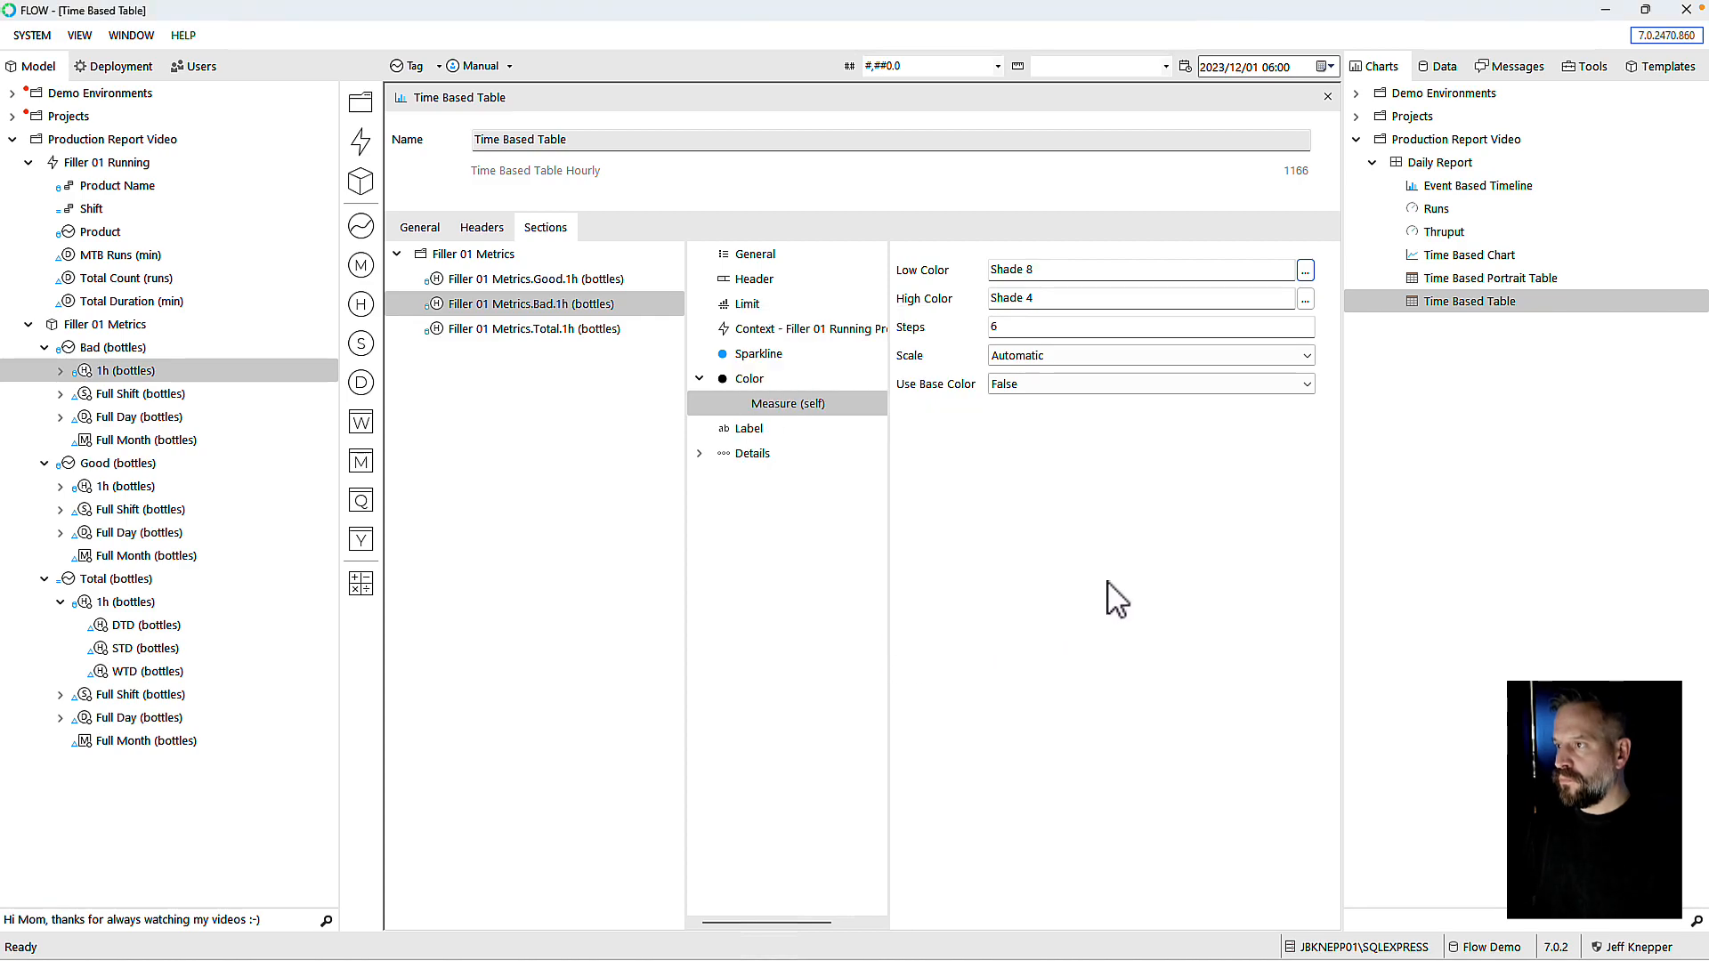
Step: Set the Bad 1h coloring's high color to custom hex #FC3A3A and its steps to 8
{"action": "left_click", "coordinate": [1304, 299]}
{"action": "left_click", "coordinate": [892, 319]}
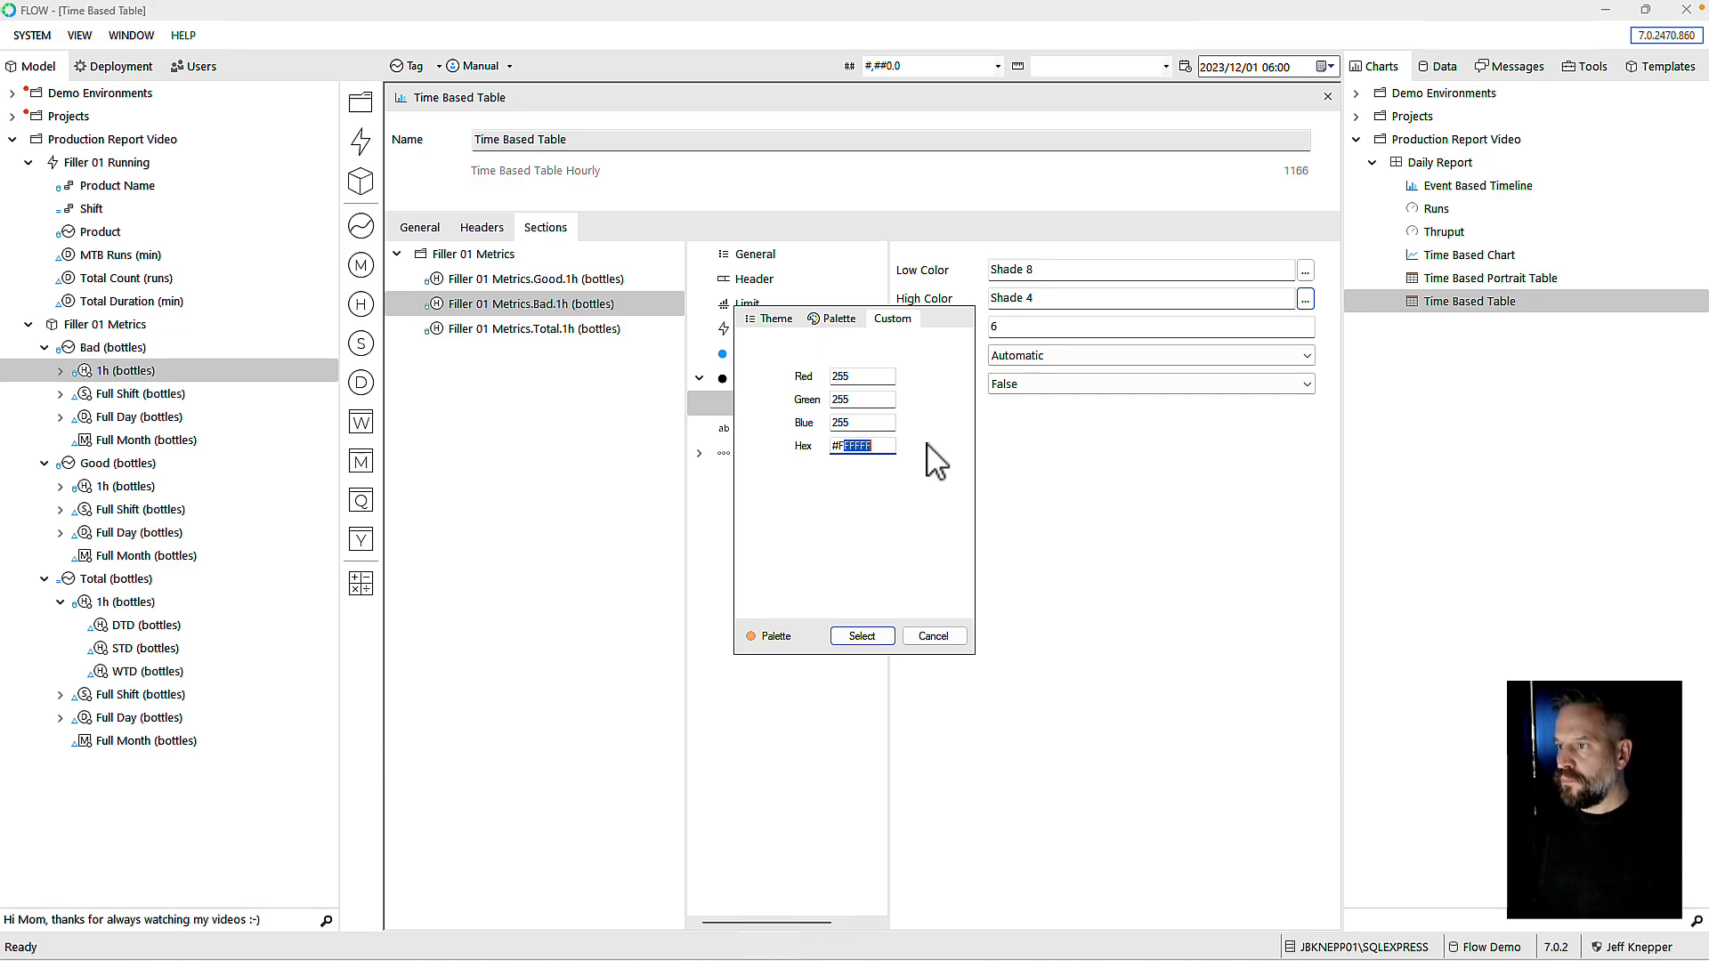
{"action": "type", "text": "c3a3a"}
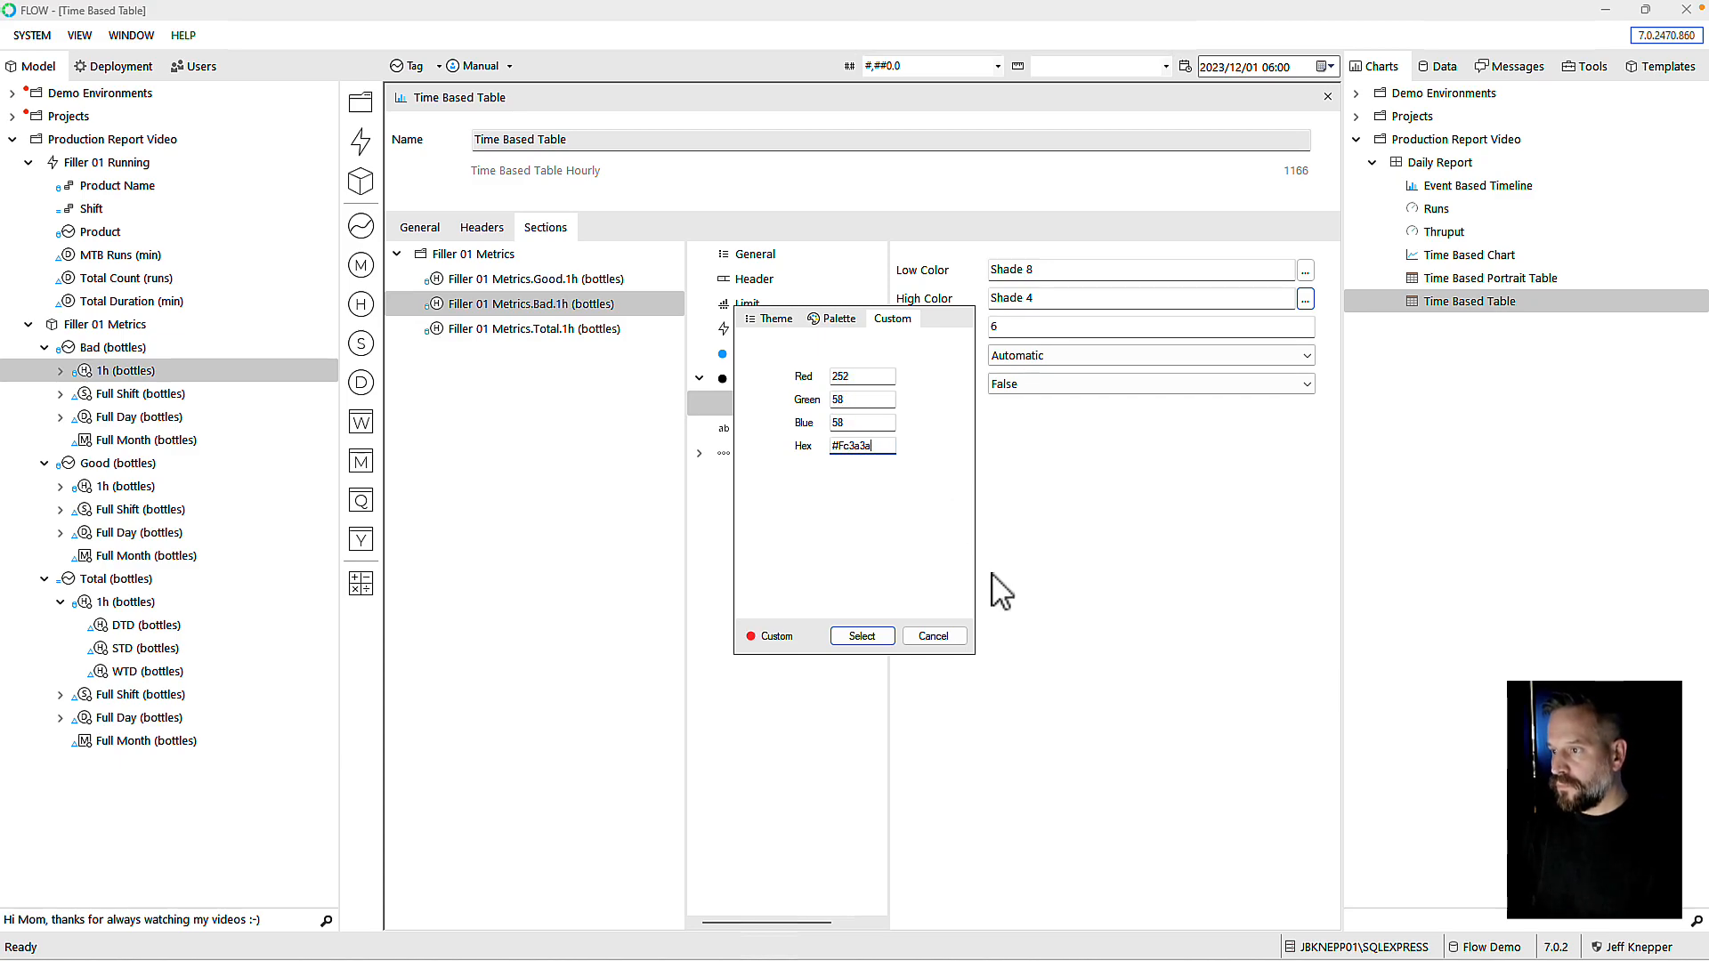
{"action": "left_click", "coordinate": [863, 637]}
{"action": "left_click", "coordinate": [1022, 335]}
{"action": "key", "text": "Tab"}
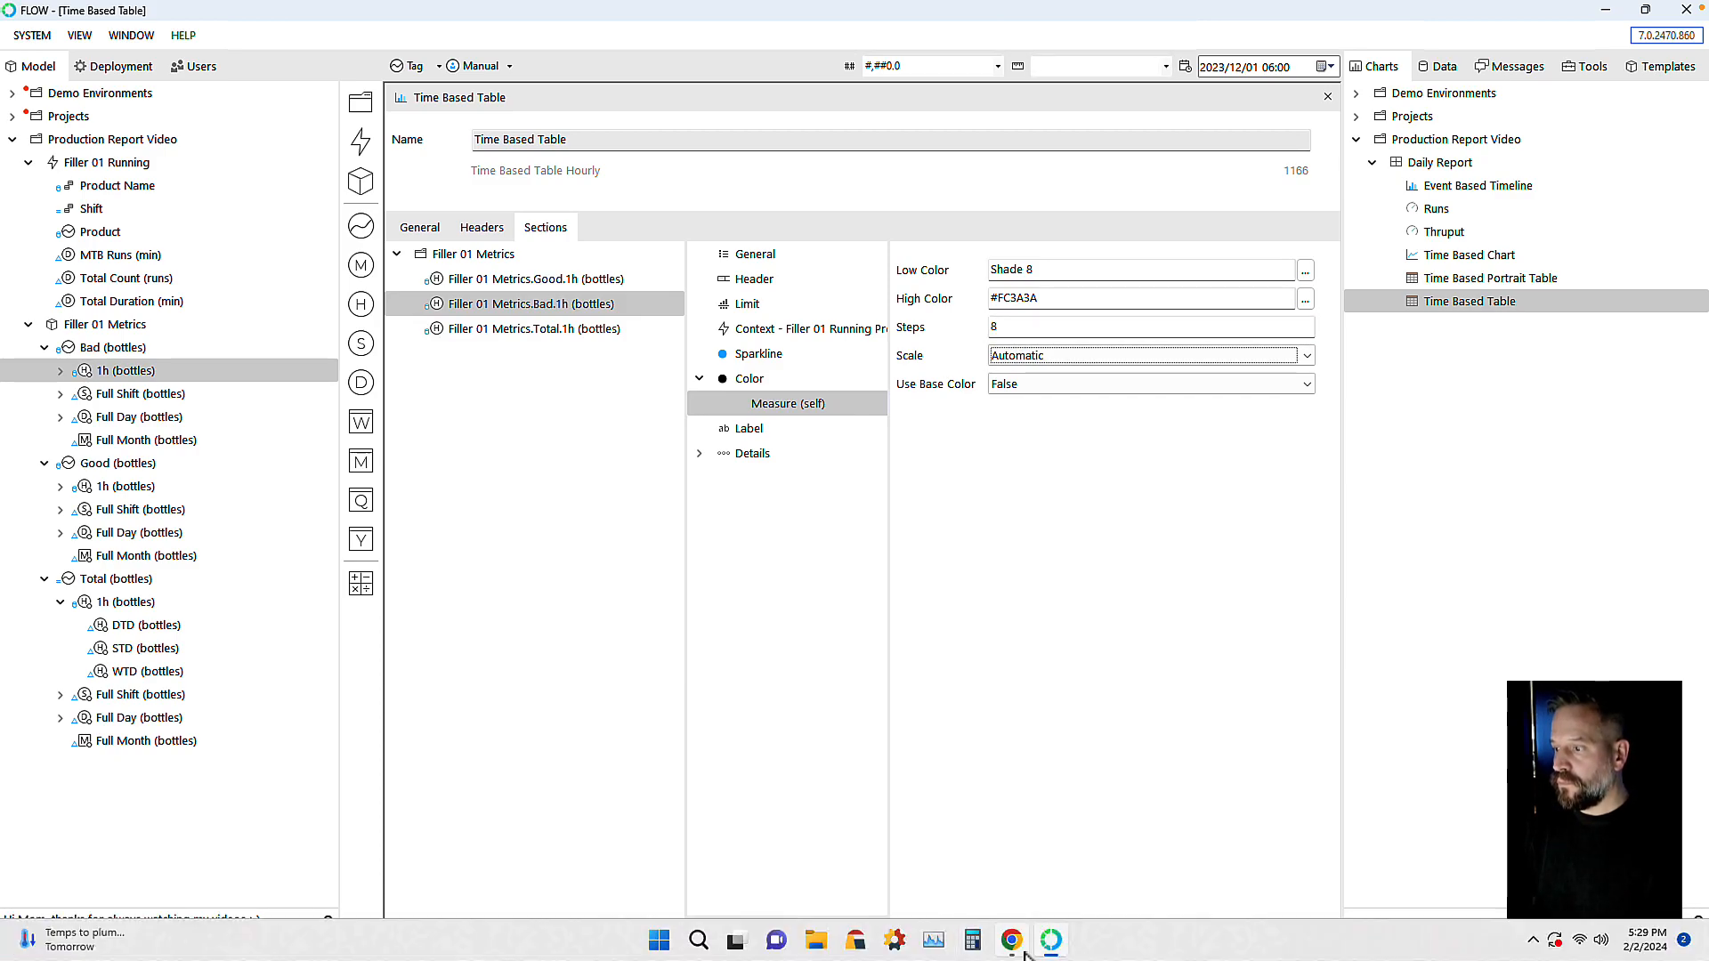
Step: Reload the Daily Report in the browser to check the Bad by Product cell coloring, and return to Flow
{"action": "left_click", "coordinate": [1012, 944]}
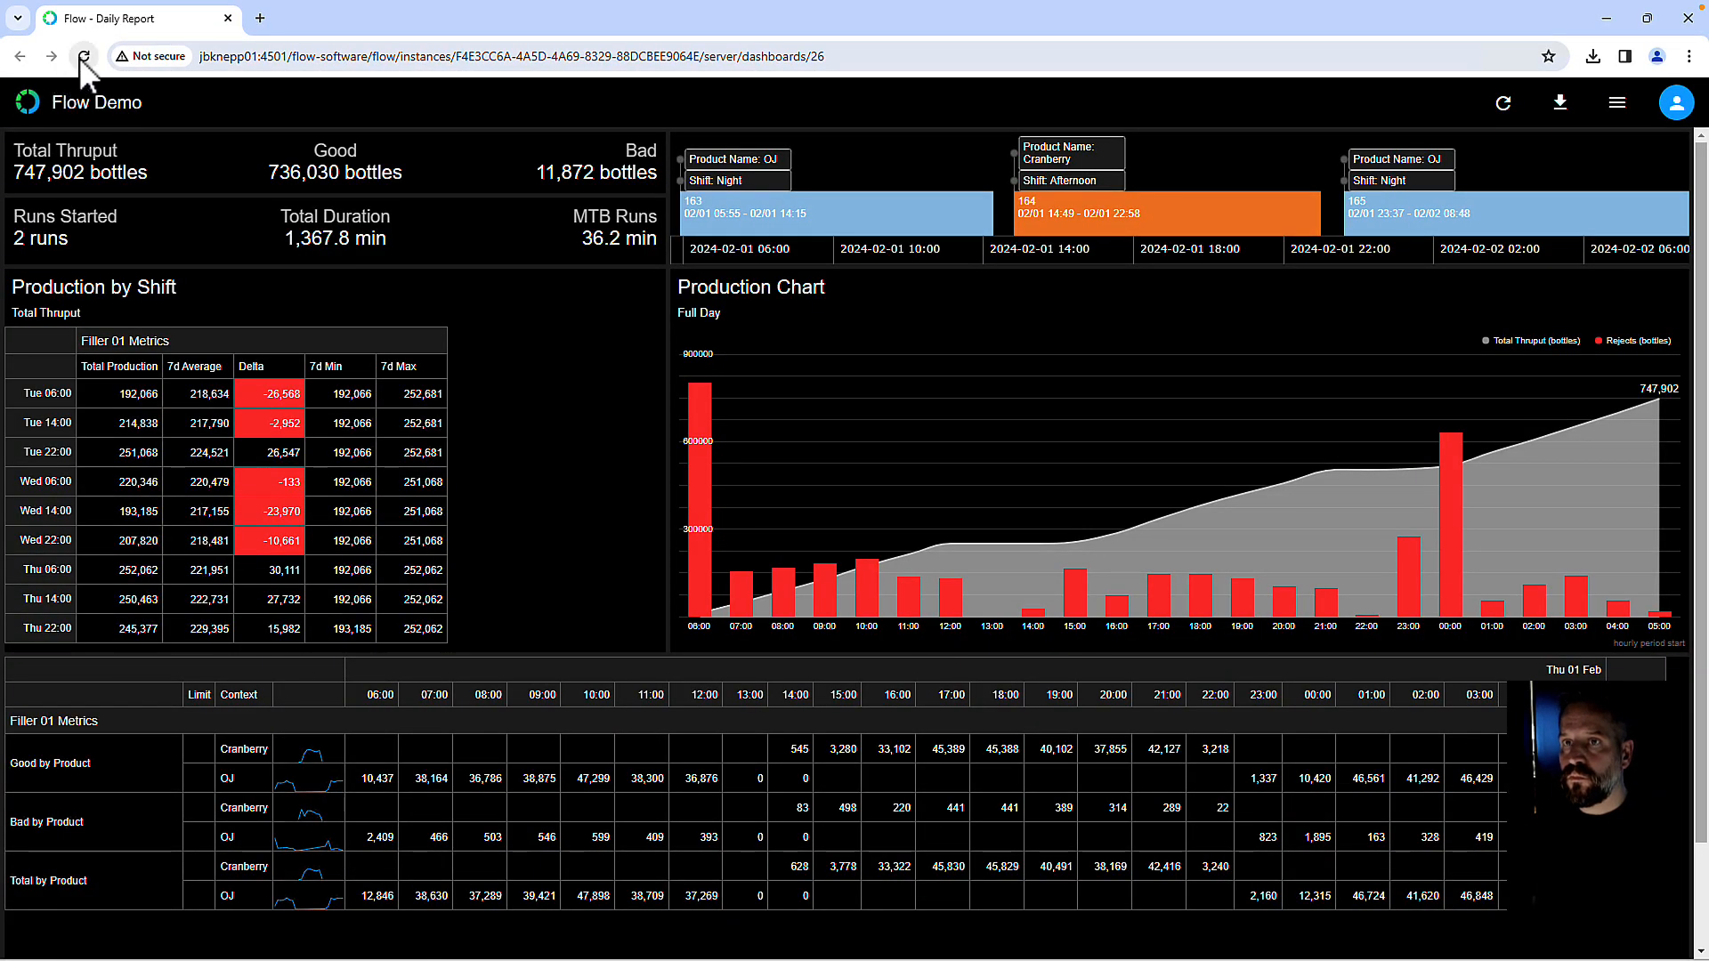
{"action": "left_click", "coordinate": [81, 57]}
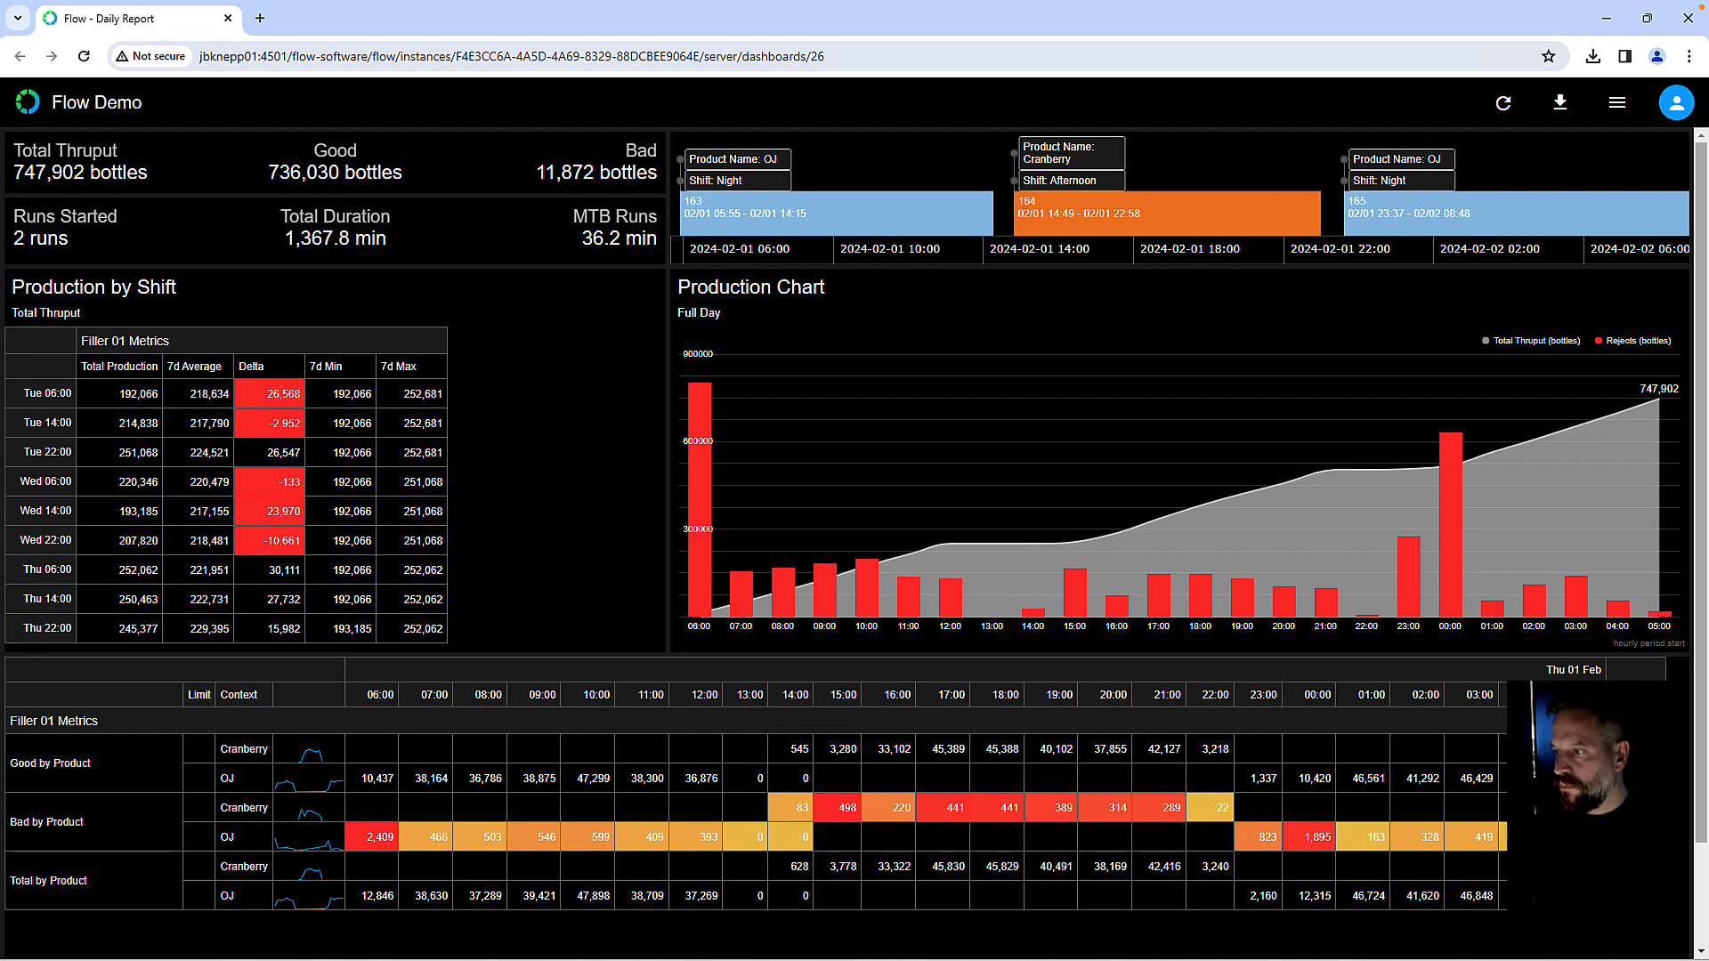
{"action": "left_click", "coordinate": [1052, 935]}
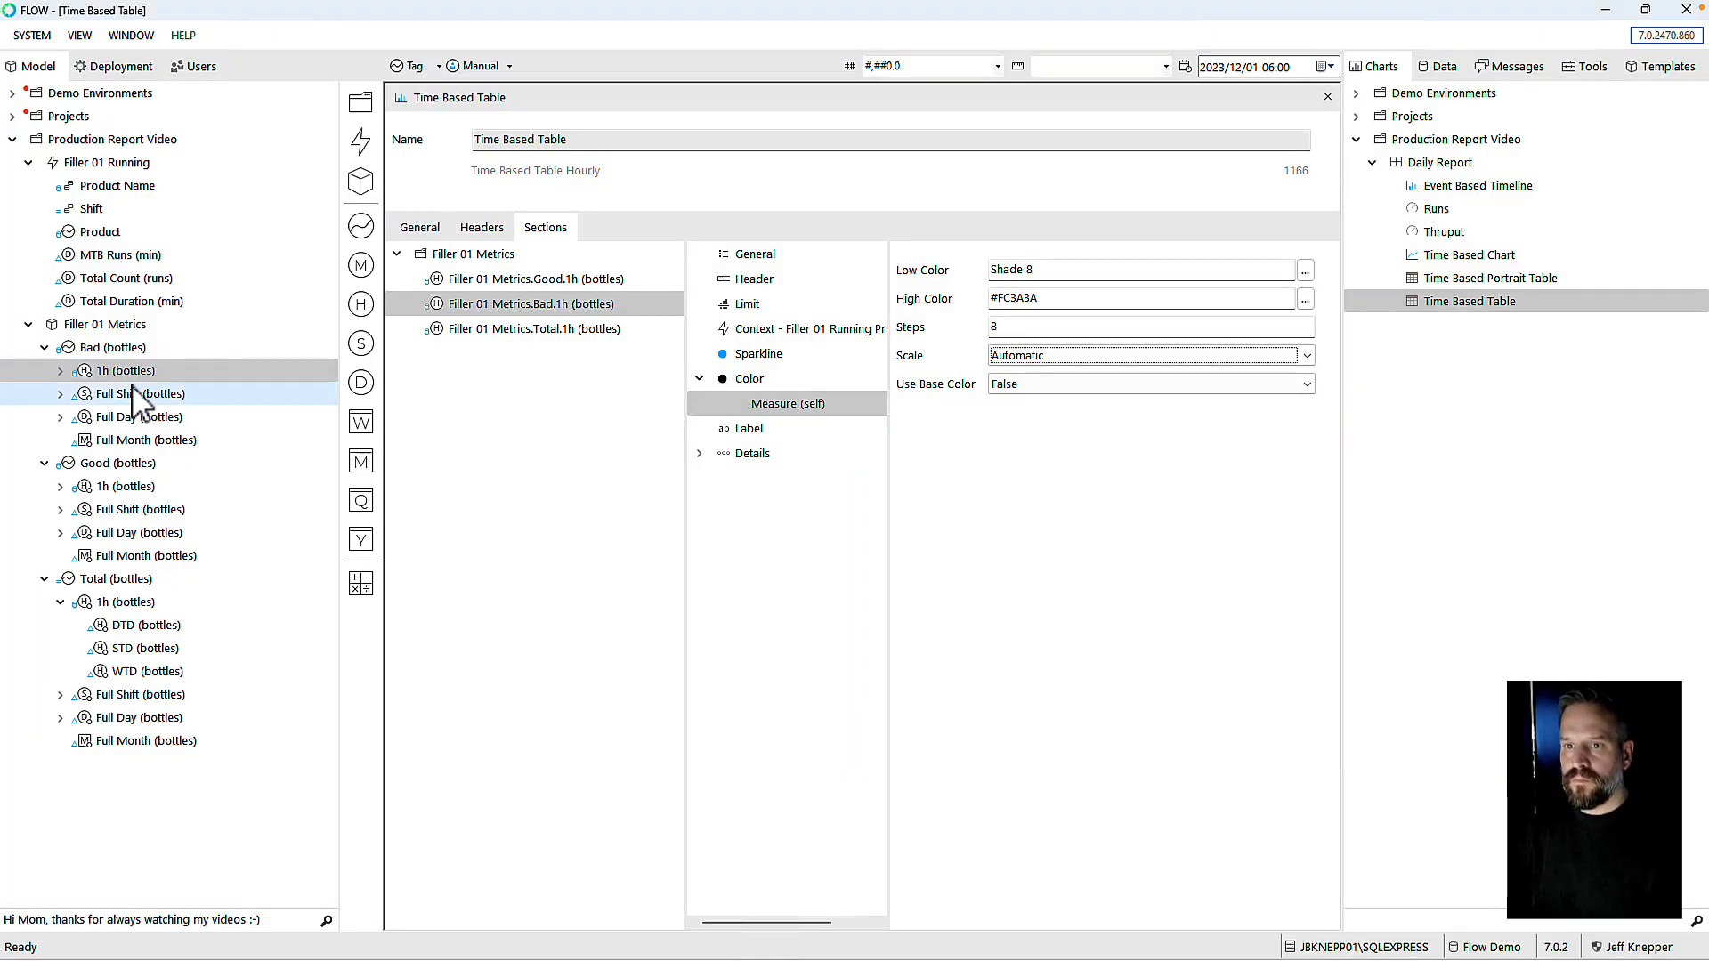
Step: Add the hourly Total measure to the Filler 01 Metrics section a second time and title the new entry Grand Total
{"action": "left_click_drag", "start_coordinate": [84, 603], "coordinate": [457, 260]}
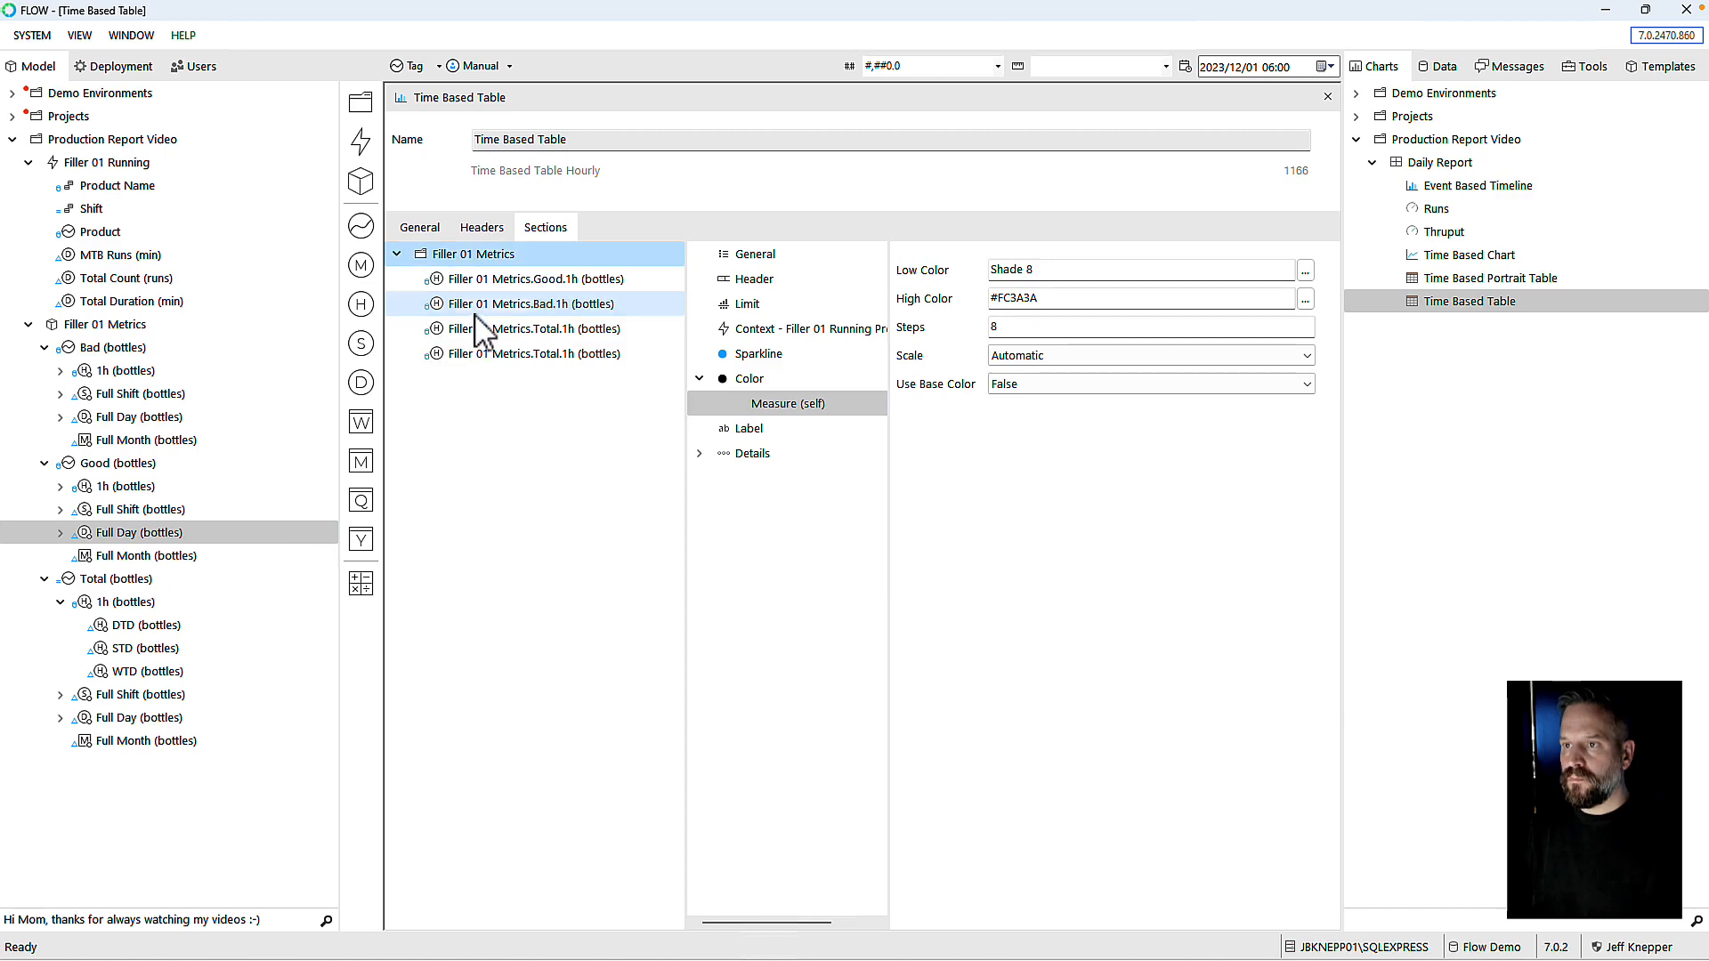
{"action": "left_click", "coordinate": [476, 355]}
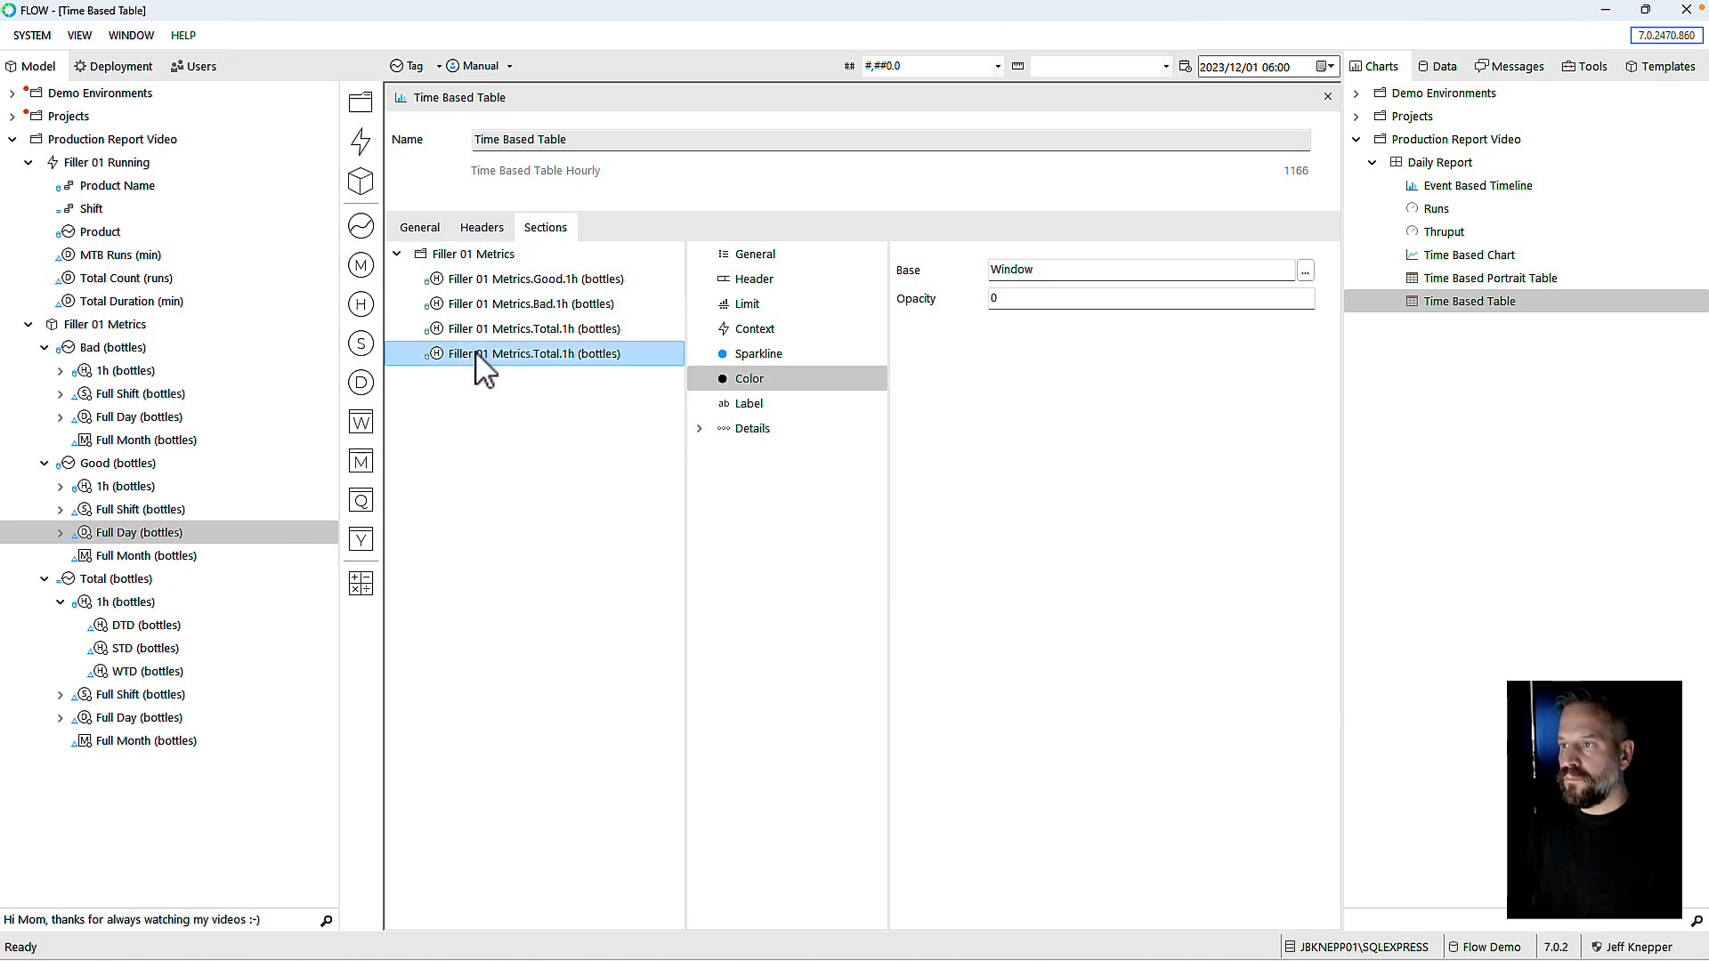
{"action": "left_click", "coordinate": [772, 258]}
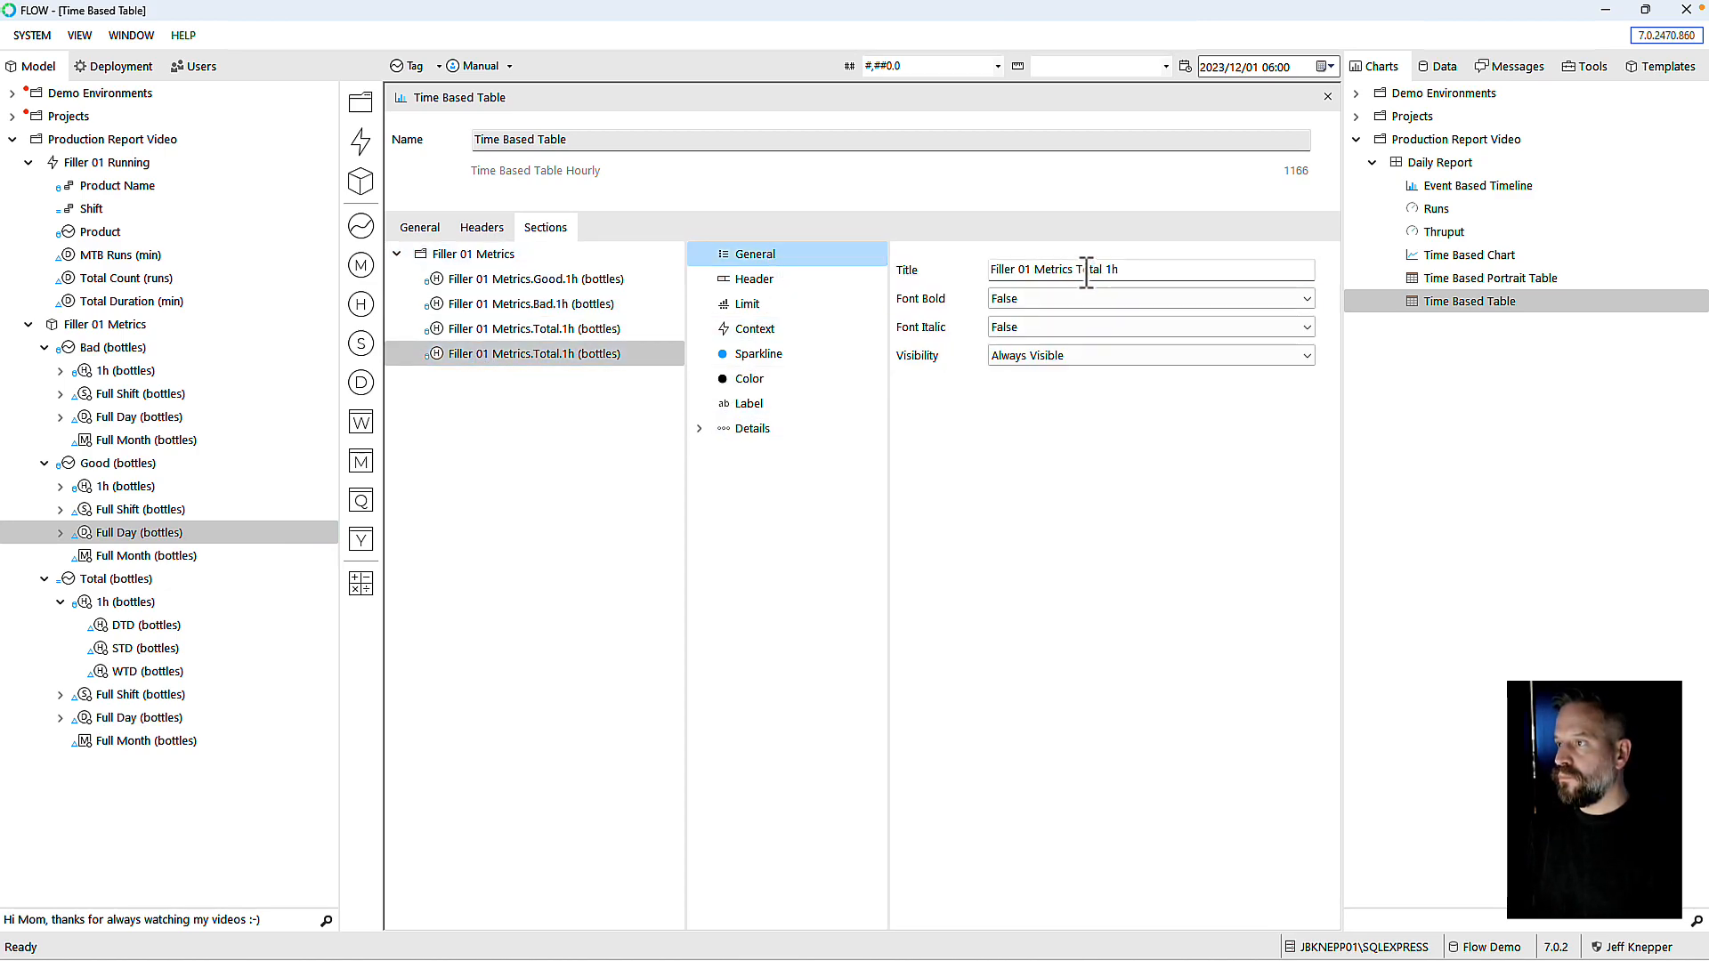
{"action": "triple_click", "coordinate": [1152, 270]}
{"action": "type", "text": "Grand Total"}
Step: Make the Grand Total entry's font bold and italic, and open its limit settings
{"action": "left_click", "coordinate": [1040, 300]}
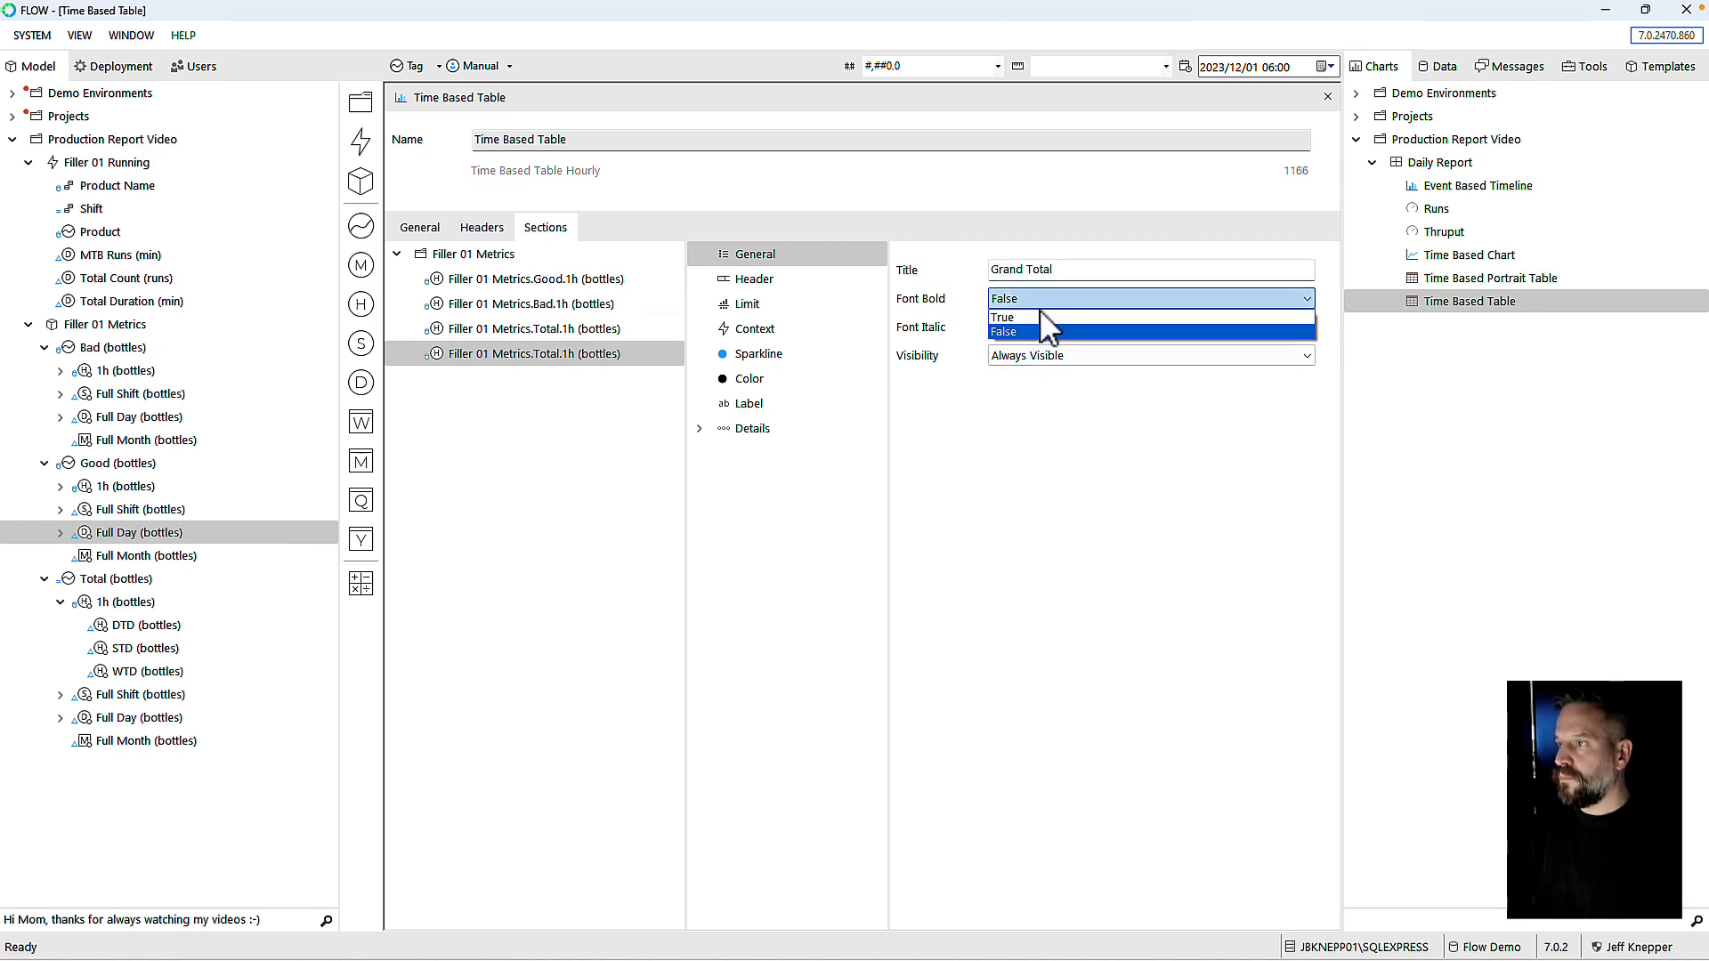
{"action": "left_click", "coordinate": [1035, 318]}
{"action": "left_click", "coordinate": [1030, 327]}
{"action": "left_click", "coordinate": [1015, 347]}
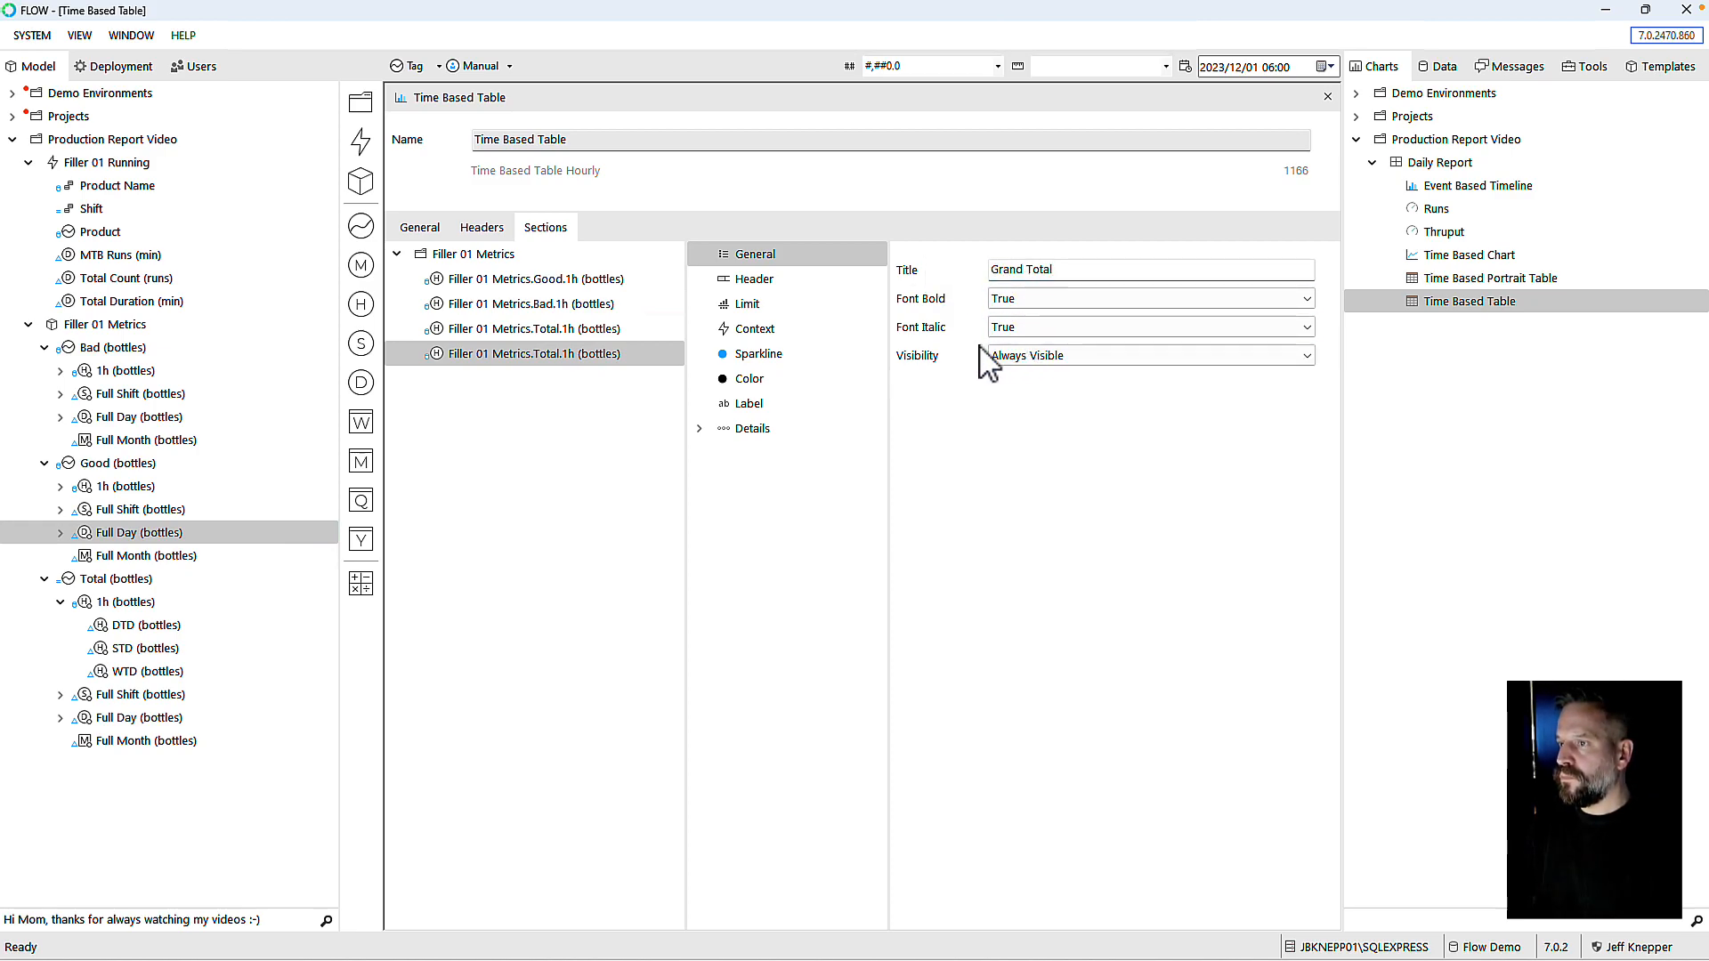
{"action": "left_click", "coordinate": [747, 304]}
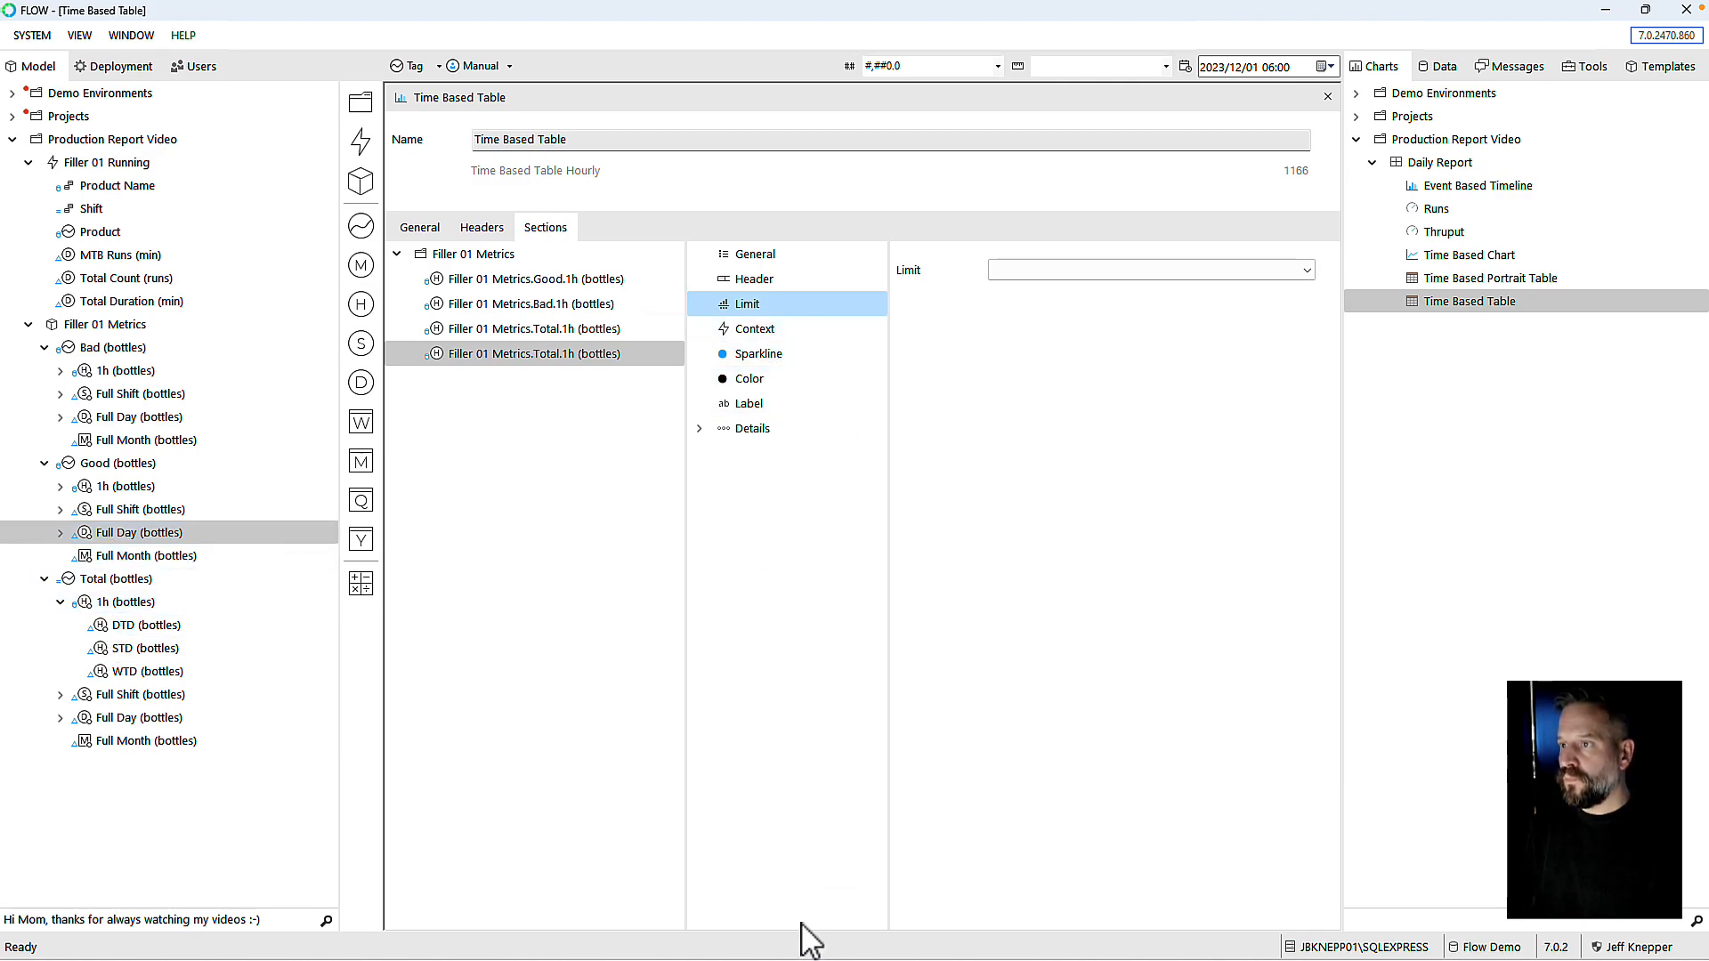
Step: Reload the Daily Report in the browser to check the Grand Total row
{"action": "mouse_move", "coordinate": [844, 958]}
{"action": "left_click", "coordinate": [1013, 941]}
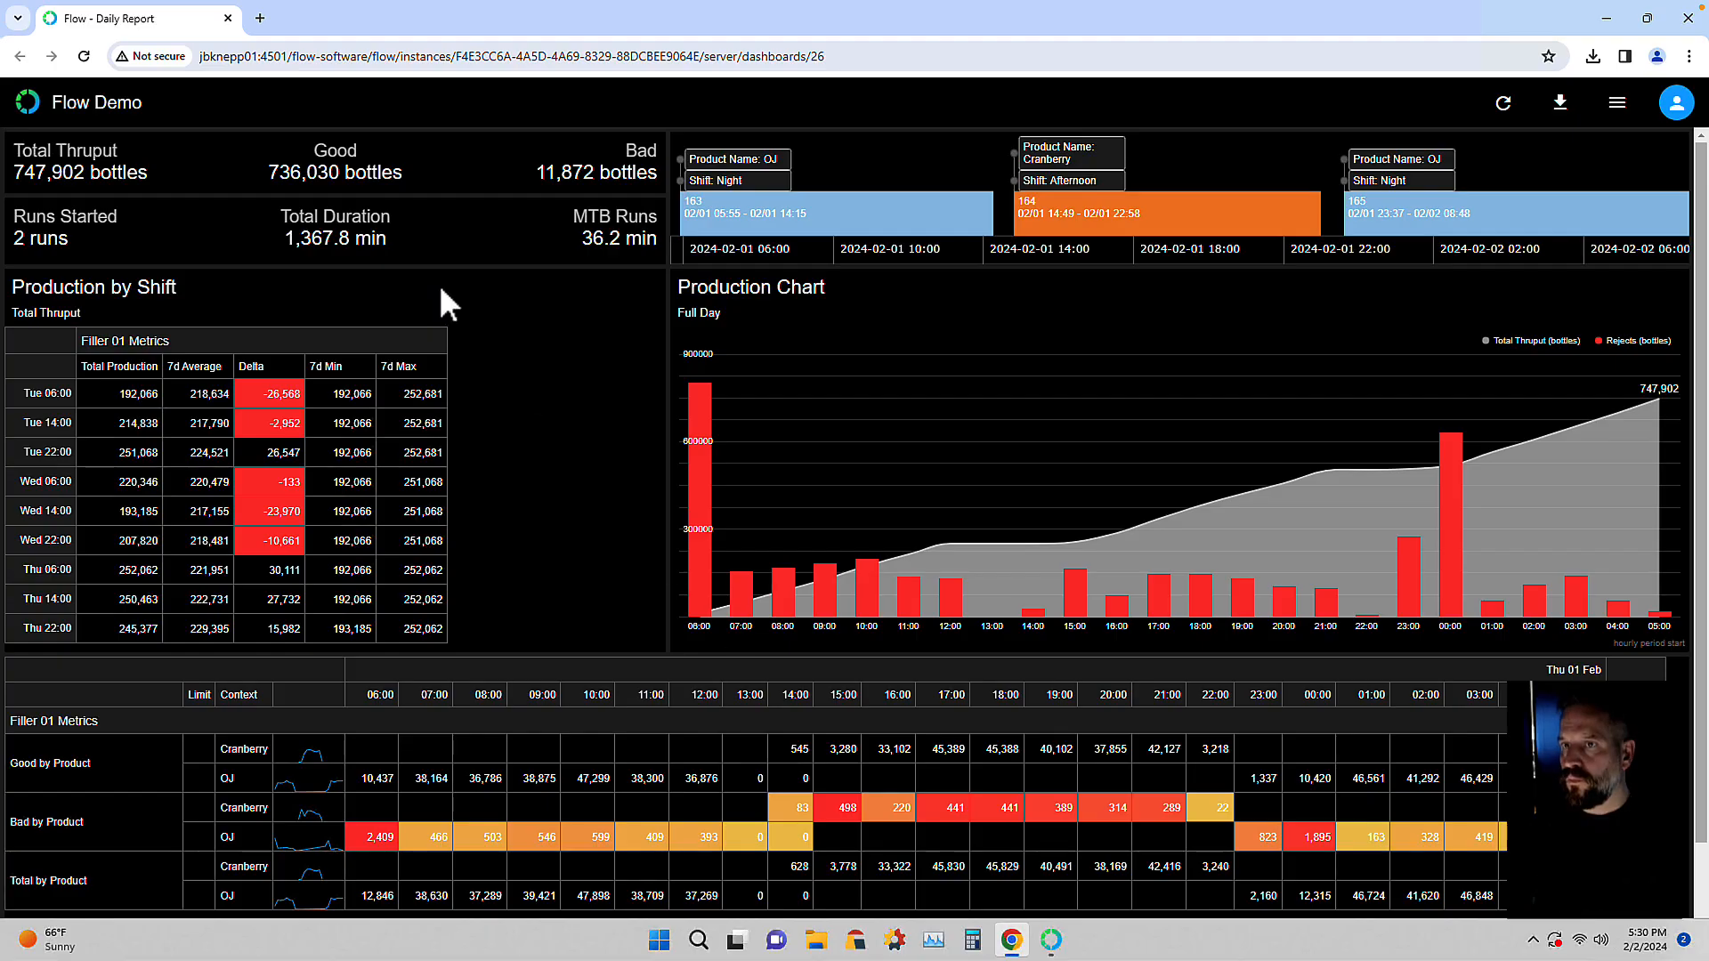
{"action": "left_click", "coordinate": [84, 57]}
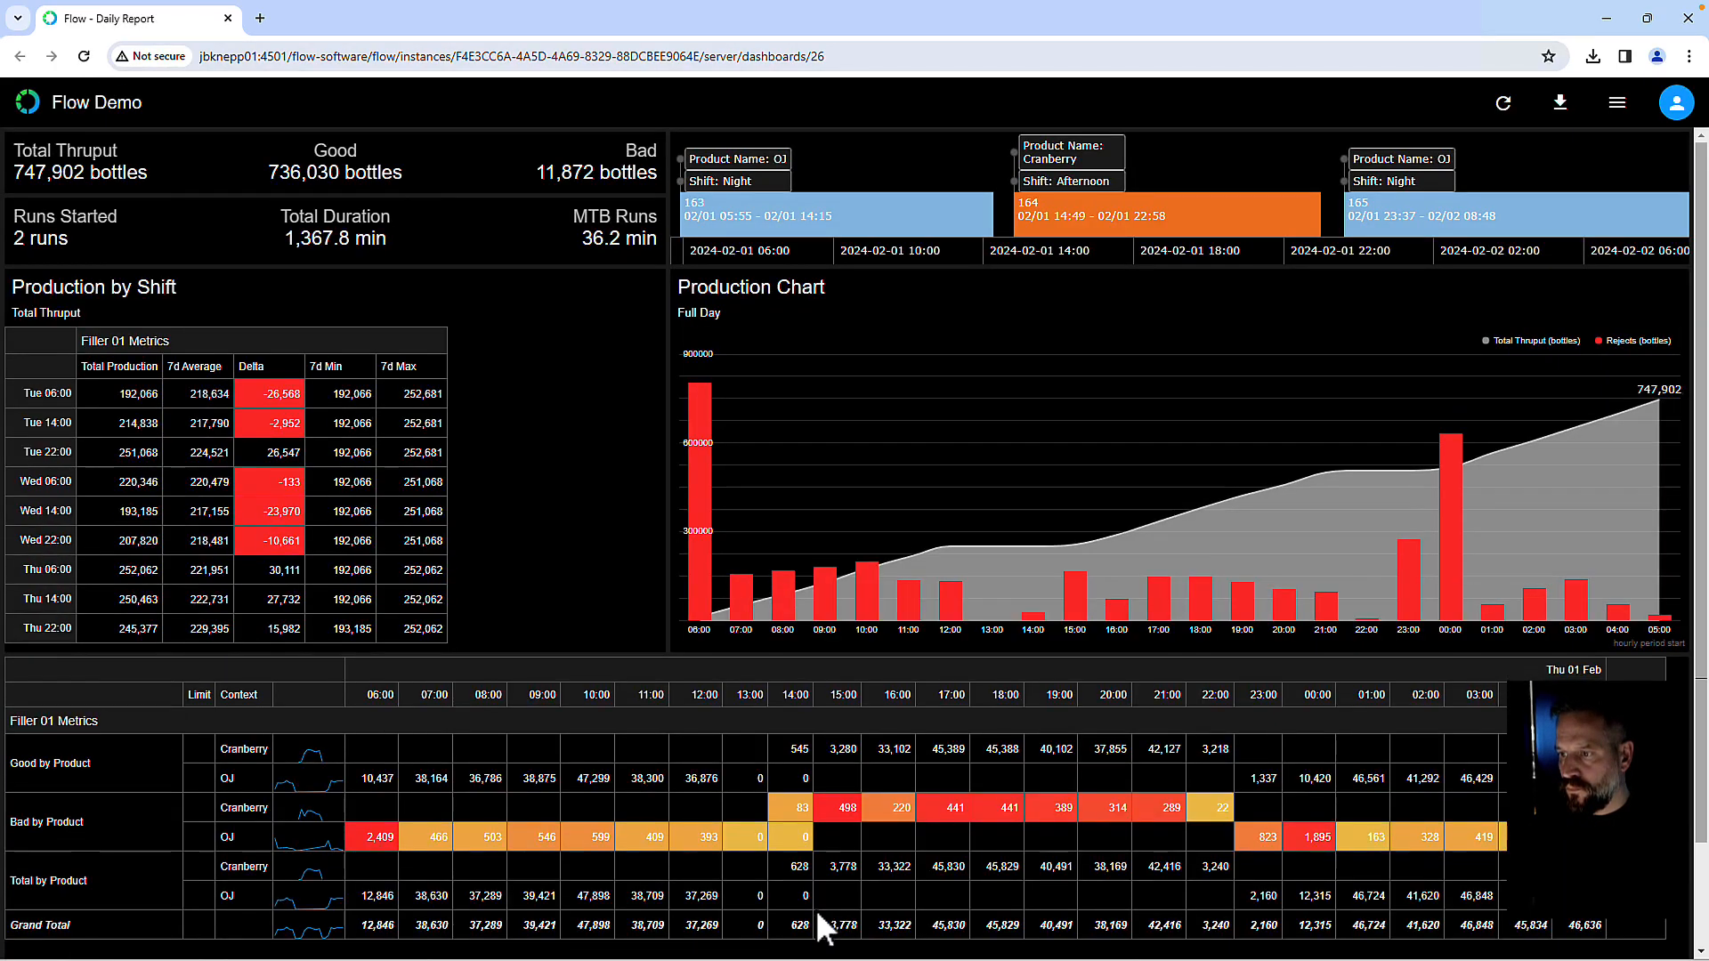
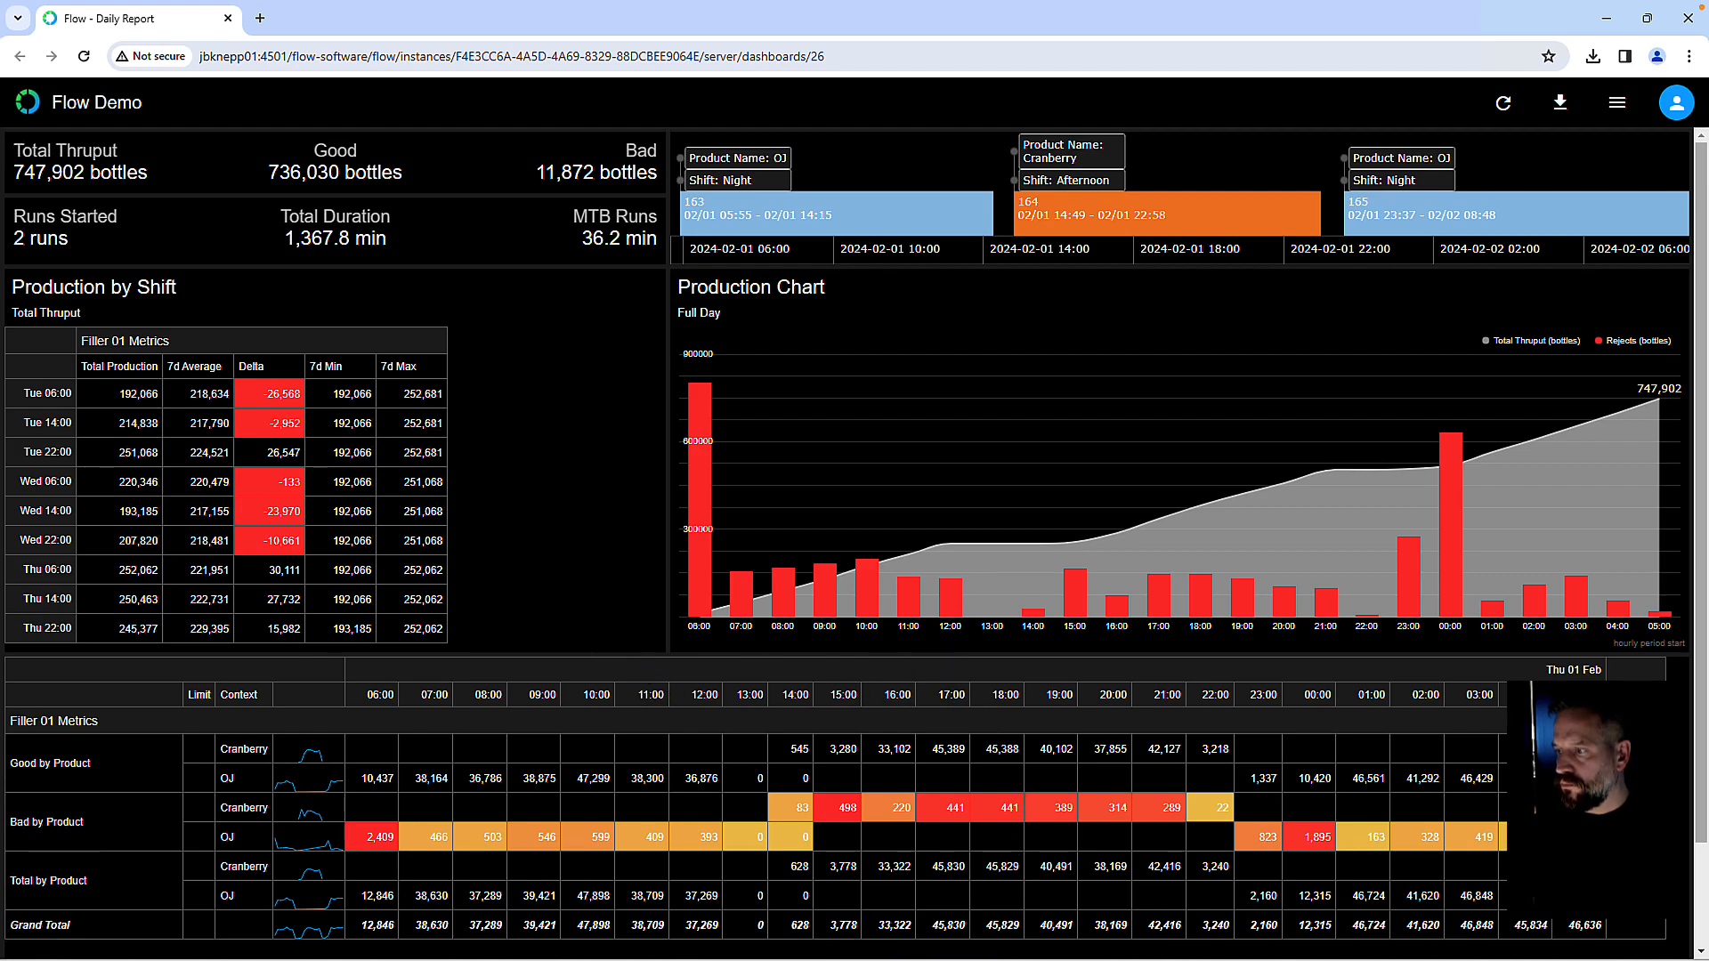
{"action": "key", "text": "ctrl+Left"}
{"action": "key", "text": "ctrl+Right"}
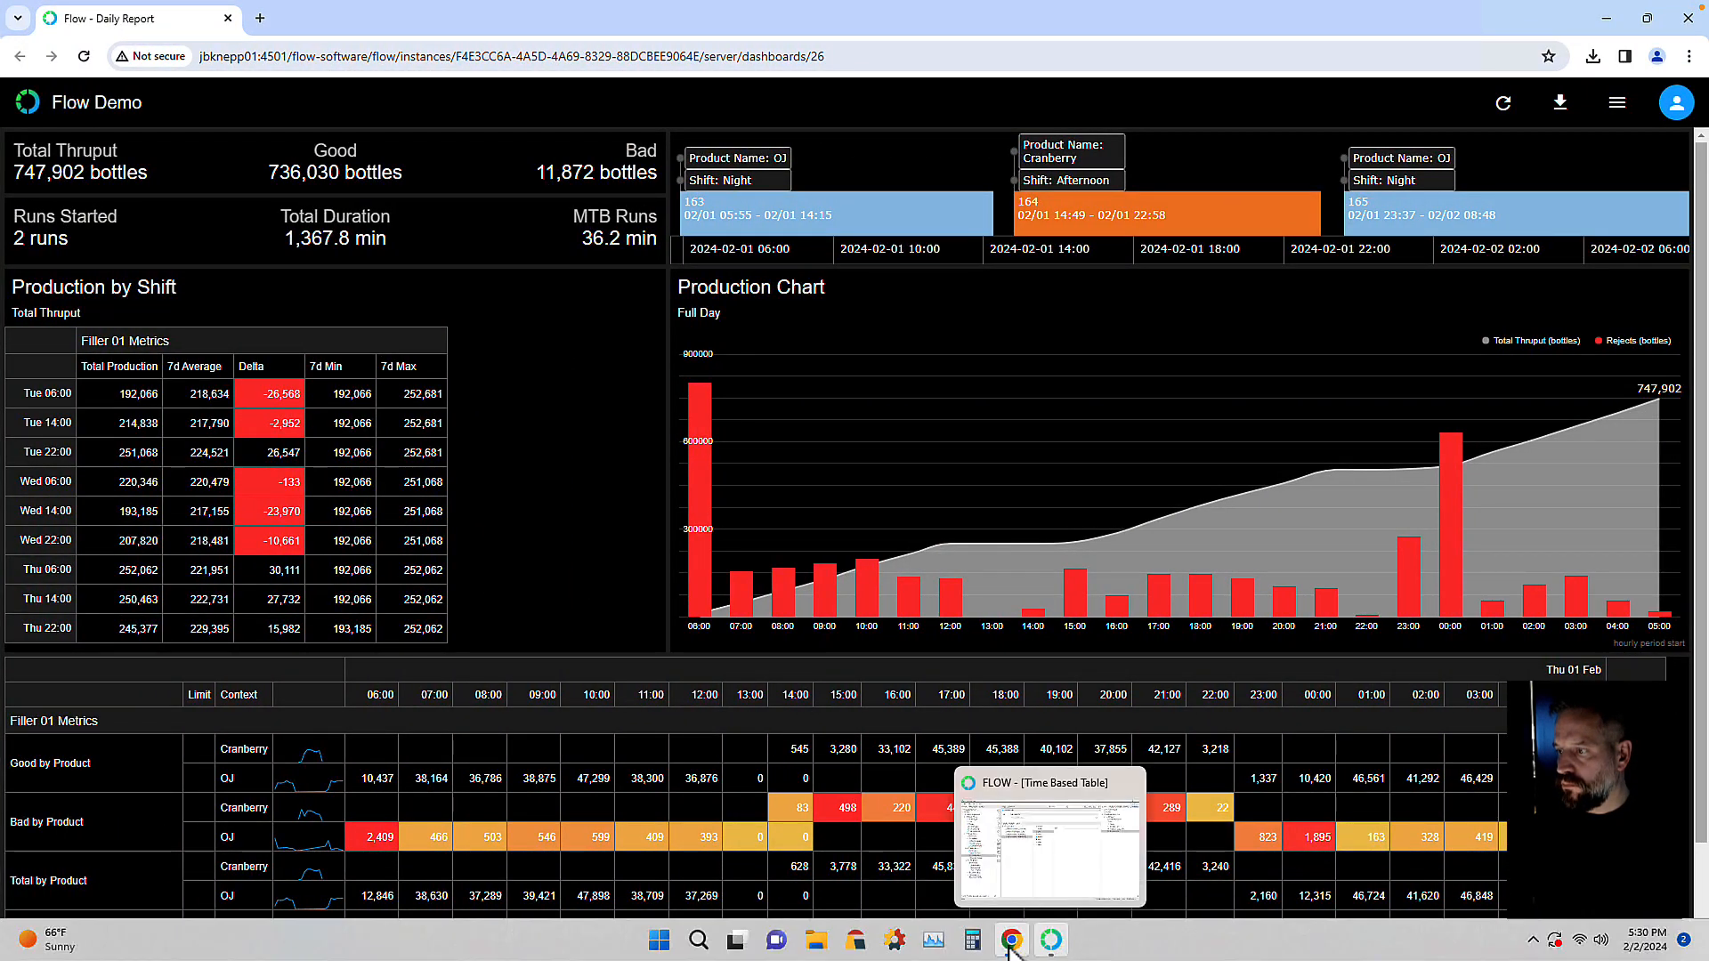
Step: Return to Flow and set the limit of the Grand Total entry to Site
{"action": "left_click", "coordinate": [1051, 940]}
{"action": "left_click", "coordinate": [214, 532]}
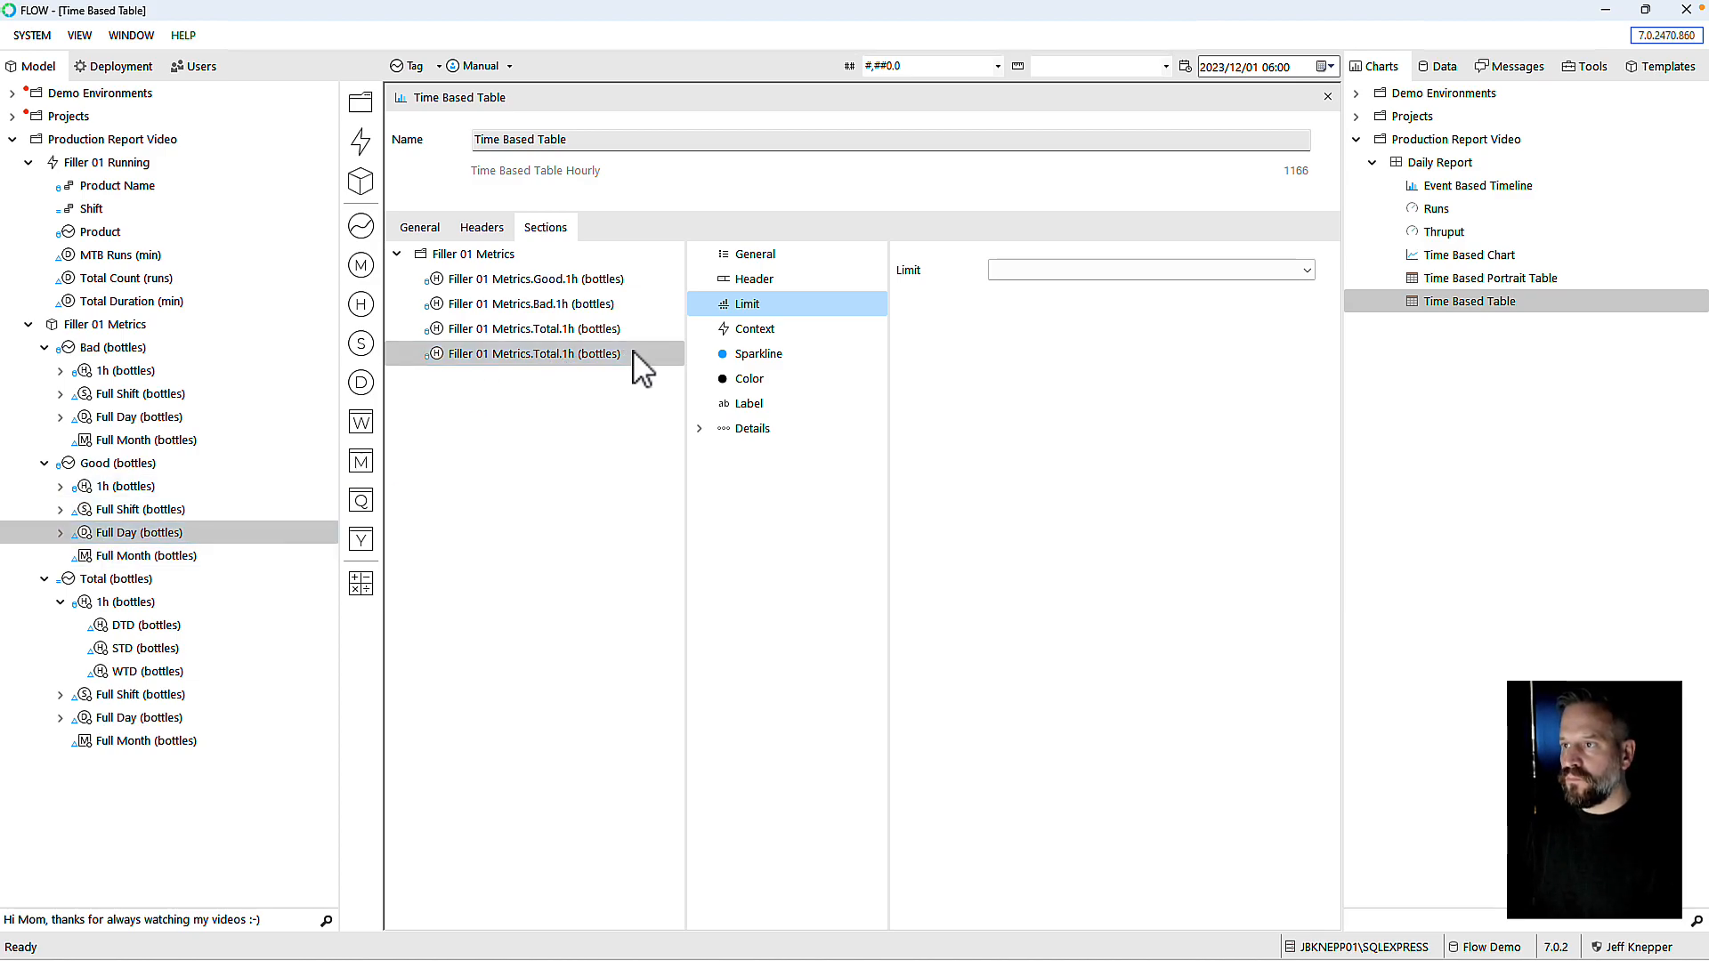
{"action": "left_click", "coordinate": [1053, 273]}
{"action": "left_click", "coordinate": [1048, 305]}
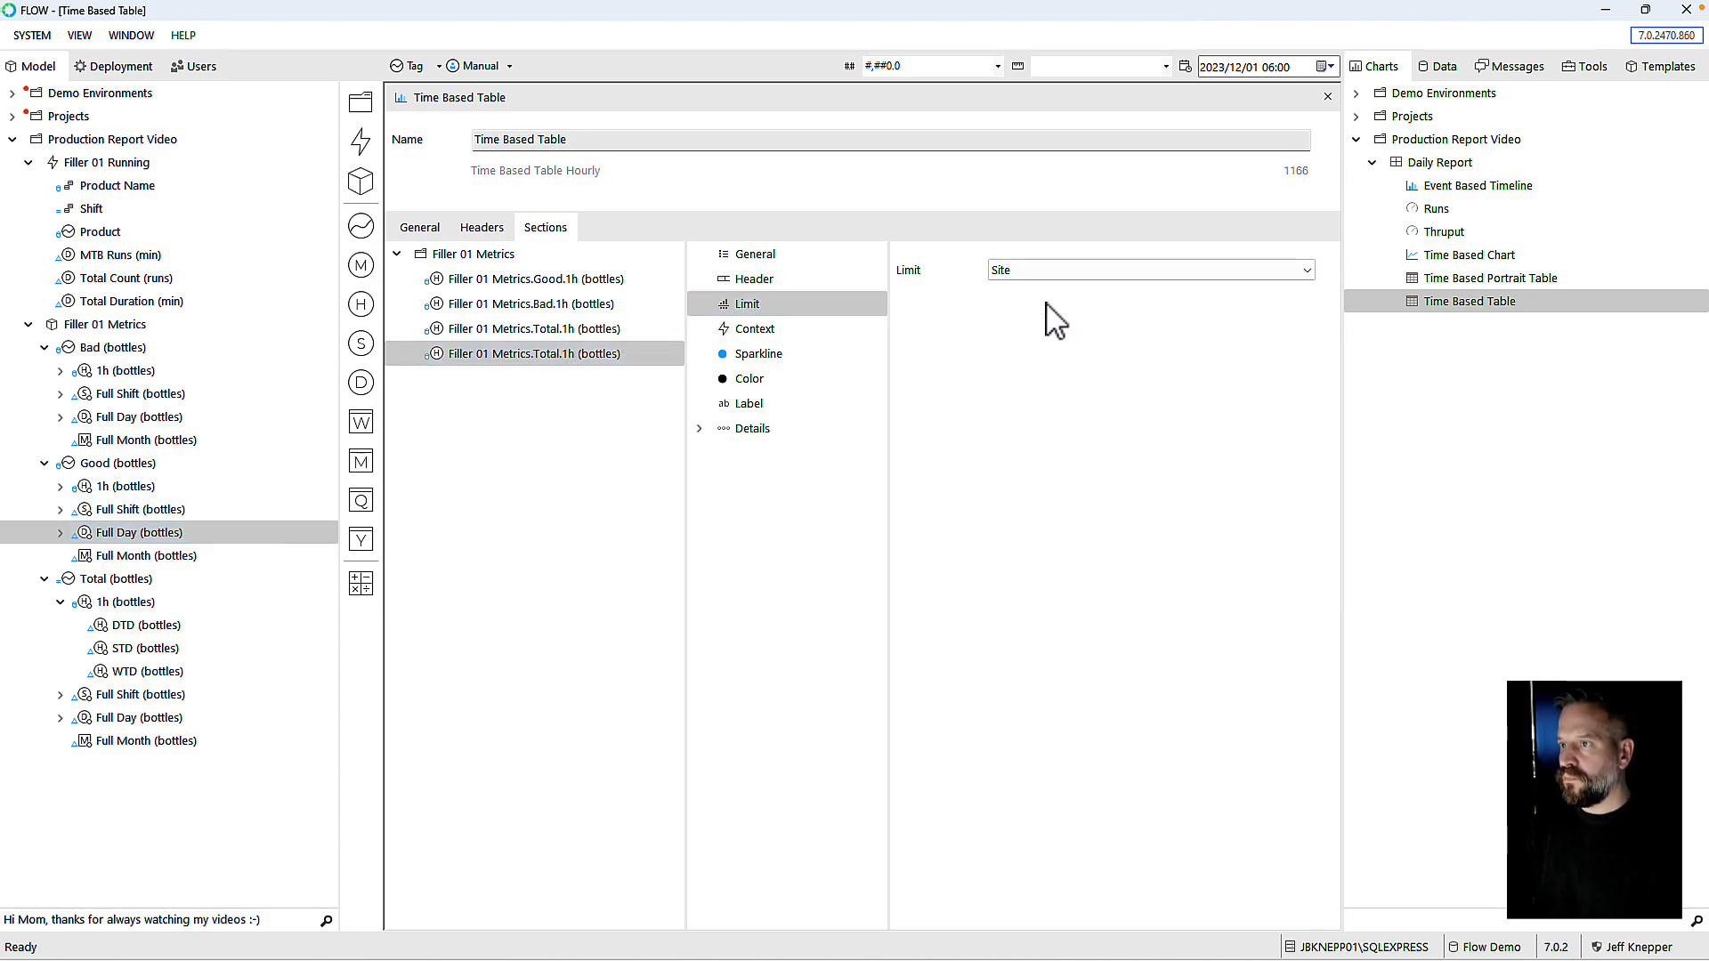
{"action": "left_click", "coordinate": [111, 532]}
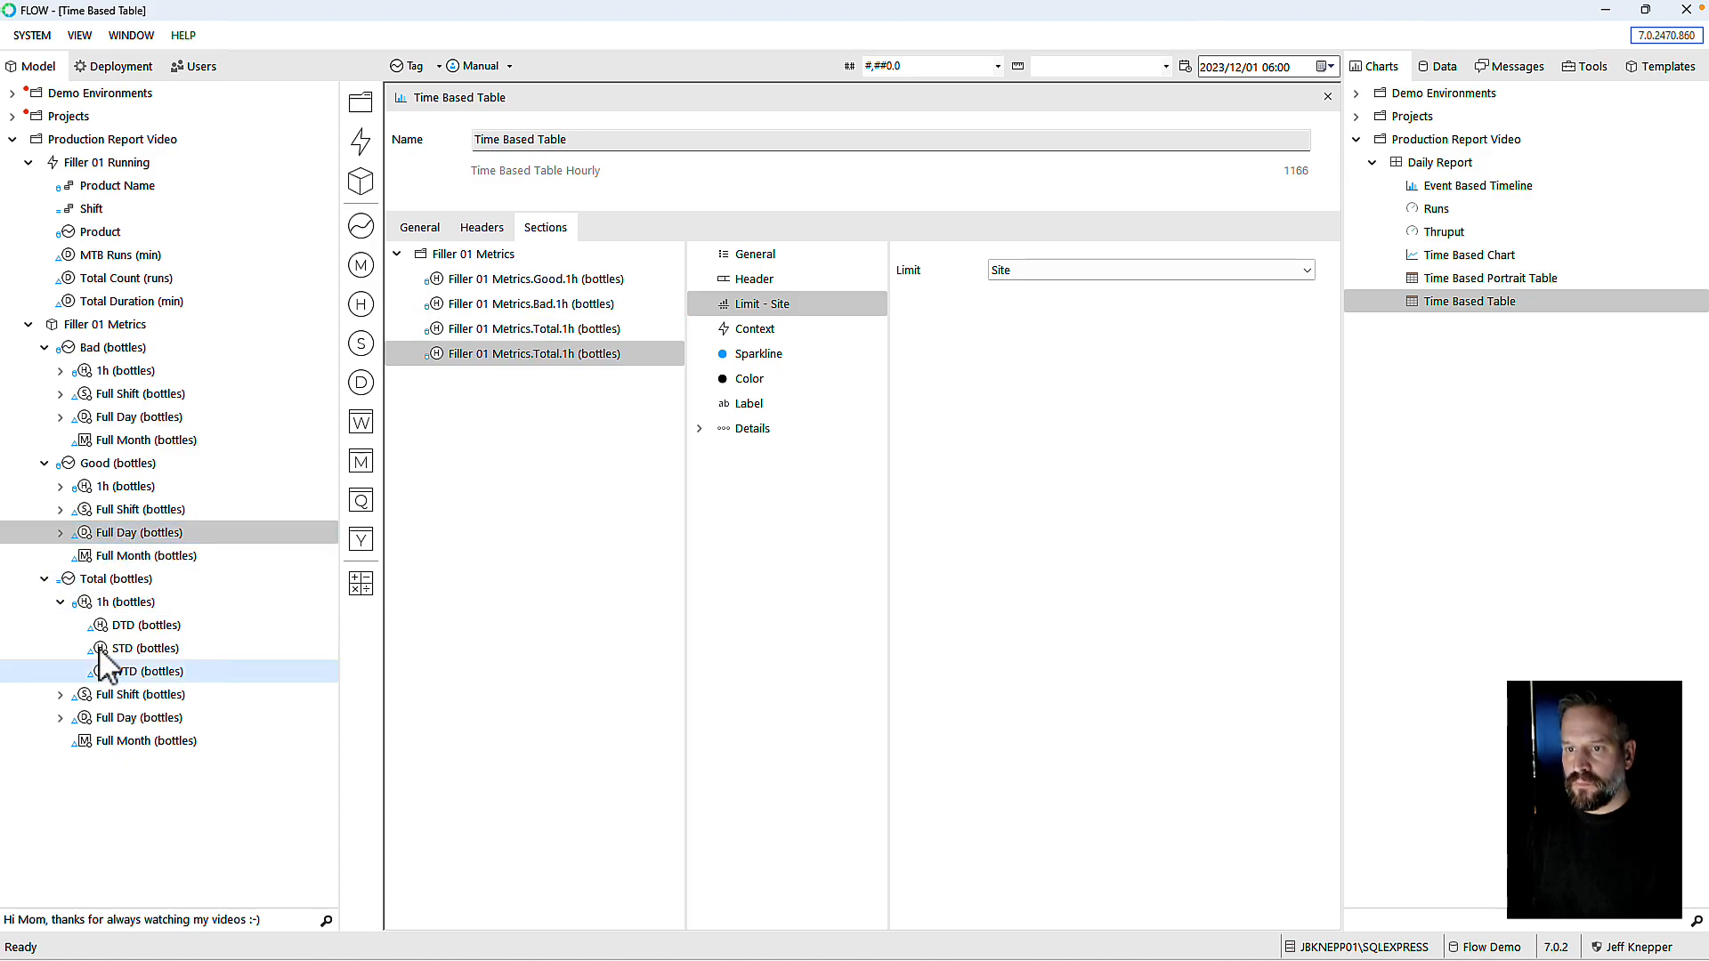
{"action": "double_click", "coordinate": [88, 599]}
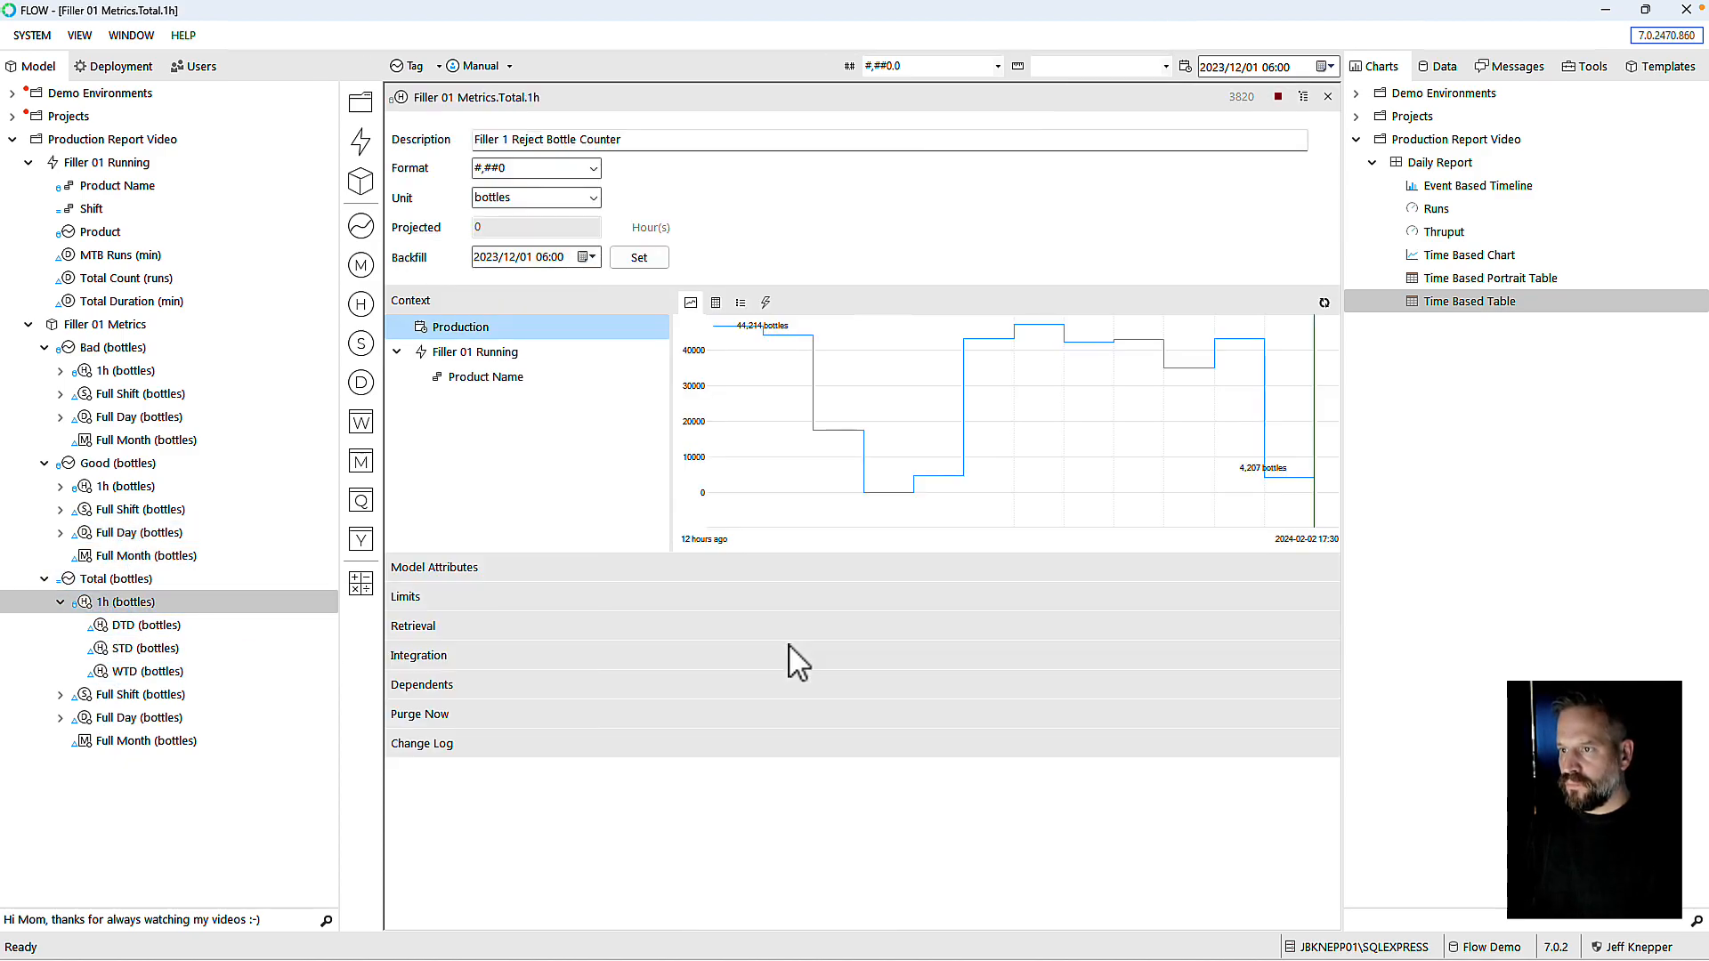
{"action": "left_click", "coordinate": [418, 598]}
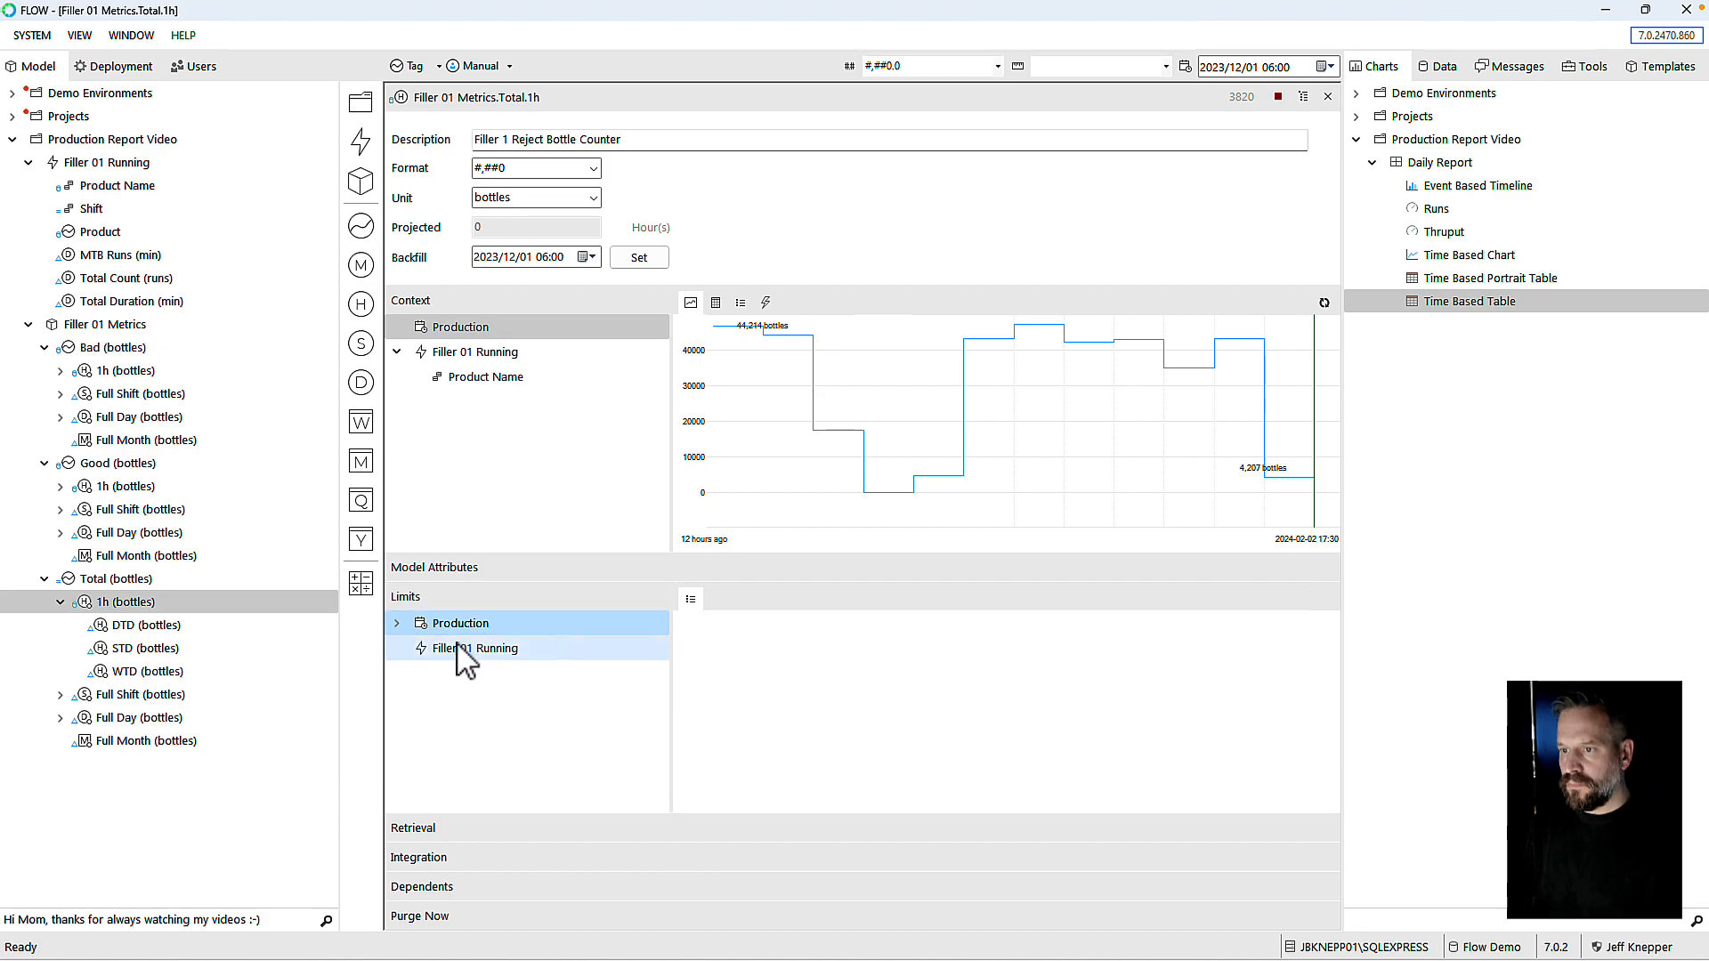
{"action": "left_click", "coordinate": [397, 623]}
{"action": "left_click", "coordinate": [458, 673]}
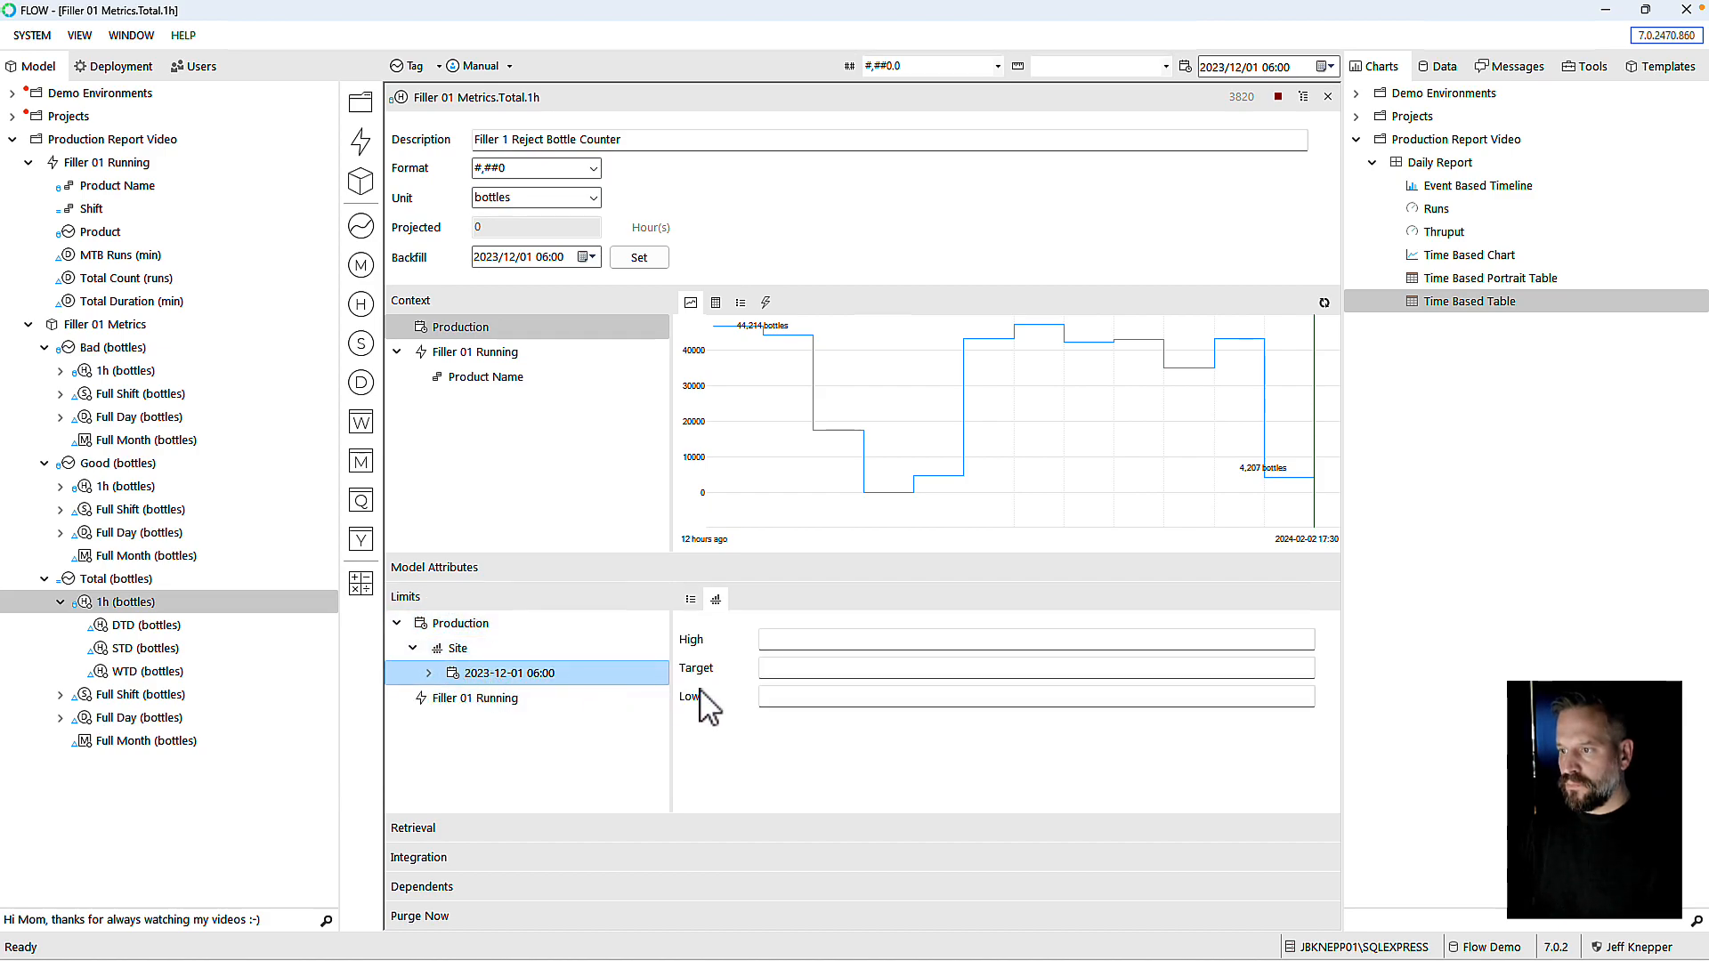
{"action": "left_click", "coordinate": [783, 695]}
{"action": "type", "text": "10000"}
{"action": "right_click", "coordinate": [505, 686]}
{"action": "left_click", "coordinate": [570, 694]}
{"action": "mouse_move", "coordinate": [877, 959]}
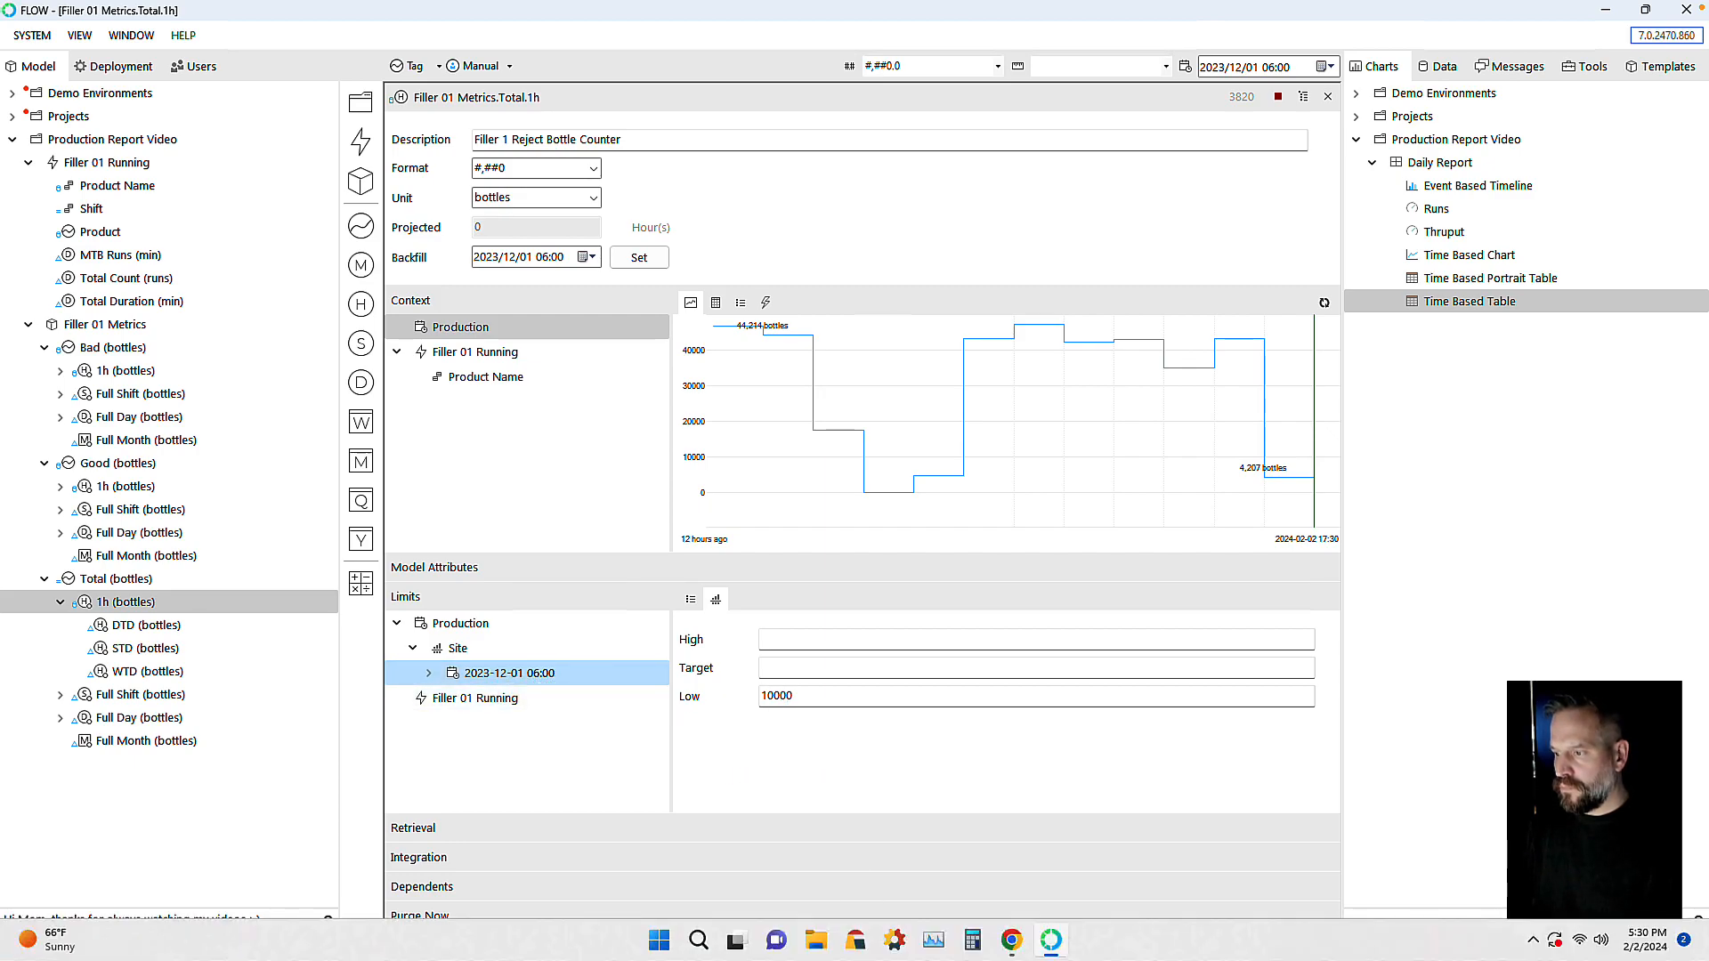
{"action": "left_click", "coordinate": [1349, 98]}
{"action": "left_click", "coordinate": [1328, 97]}
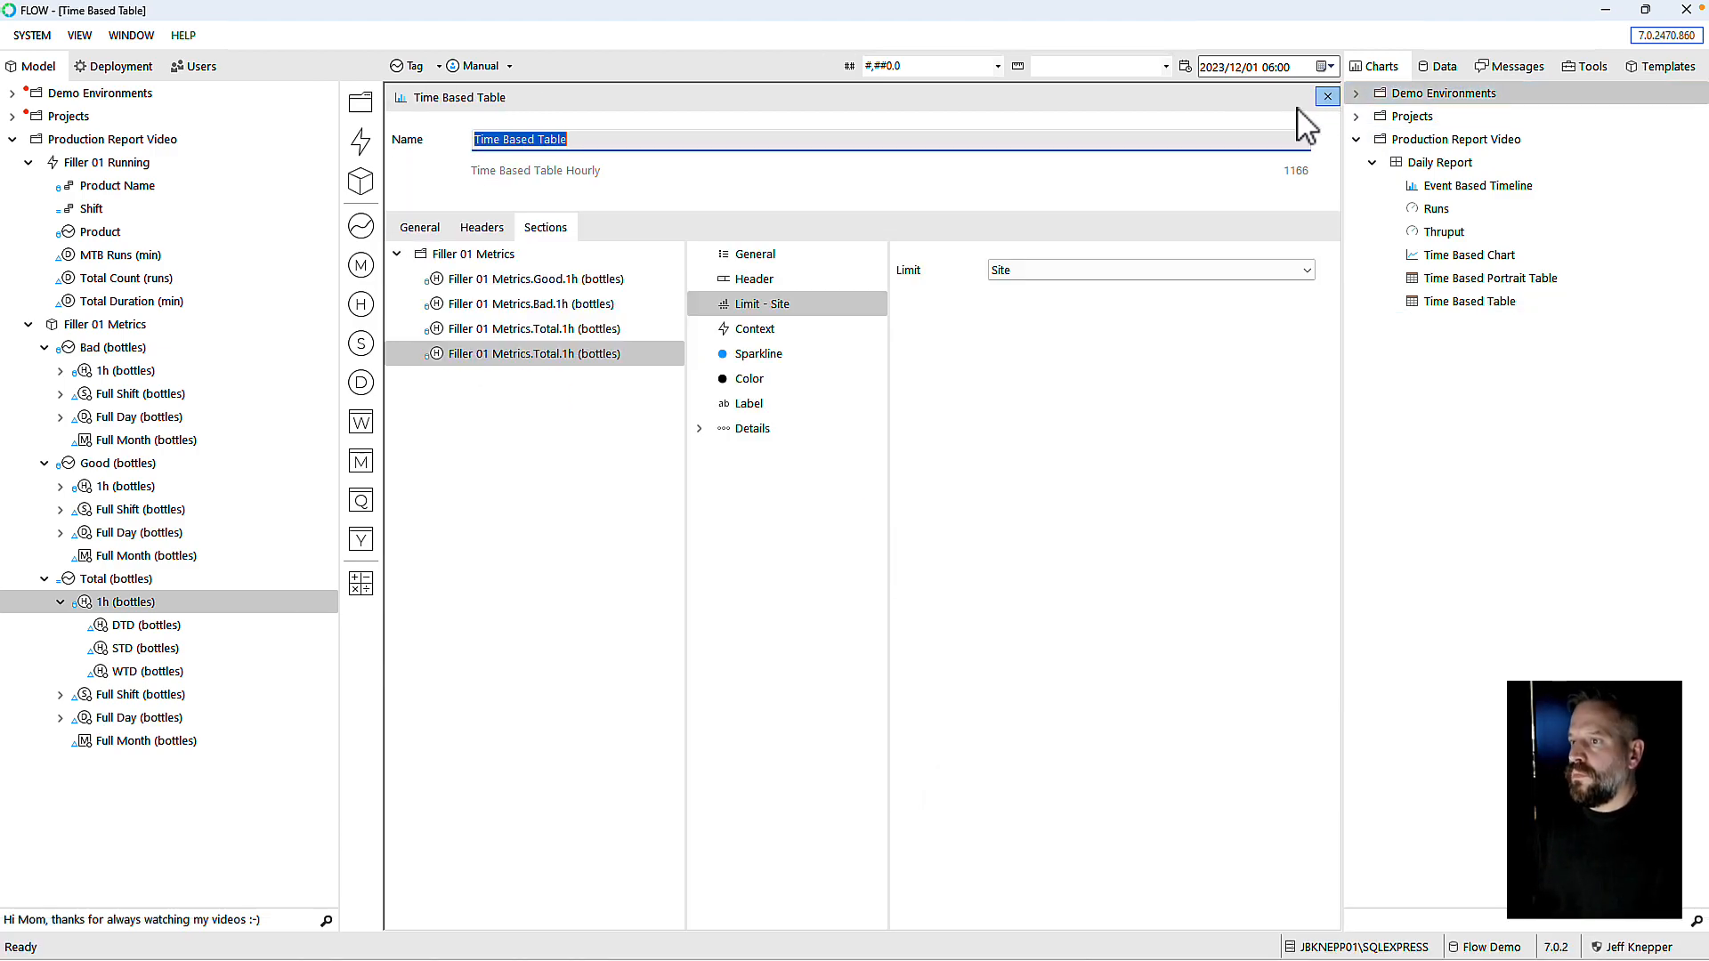
Step: Add Limit coloring to the Grand Total entry of the hourly table
{"action": "right_click", "coordinate": [758, 383]}
{"action": "mouse_move", "coordinate": [832, 391]}
{"action": "left_click", "coordinate": [899, 408]}
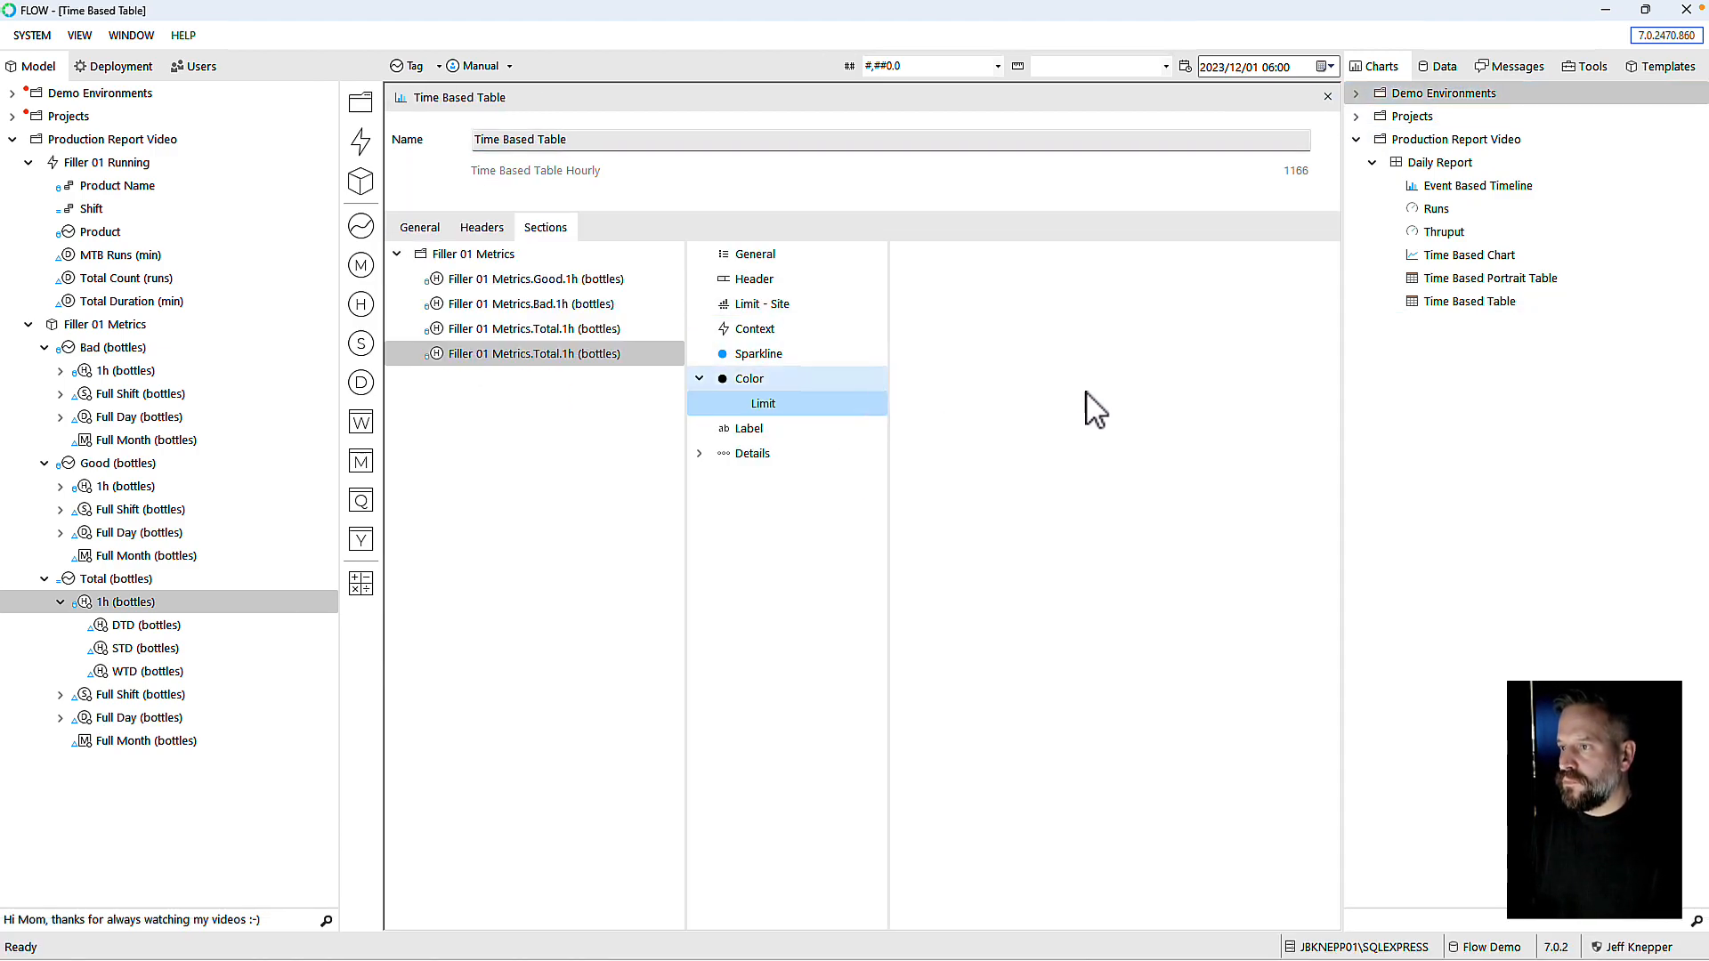
Step: Reload the Daily Report in the browser to check the Grand Total row's limit coloring, and return to Flow
{"action": "left_click", "coordinate": [1015, 945]}
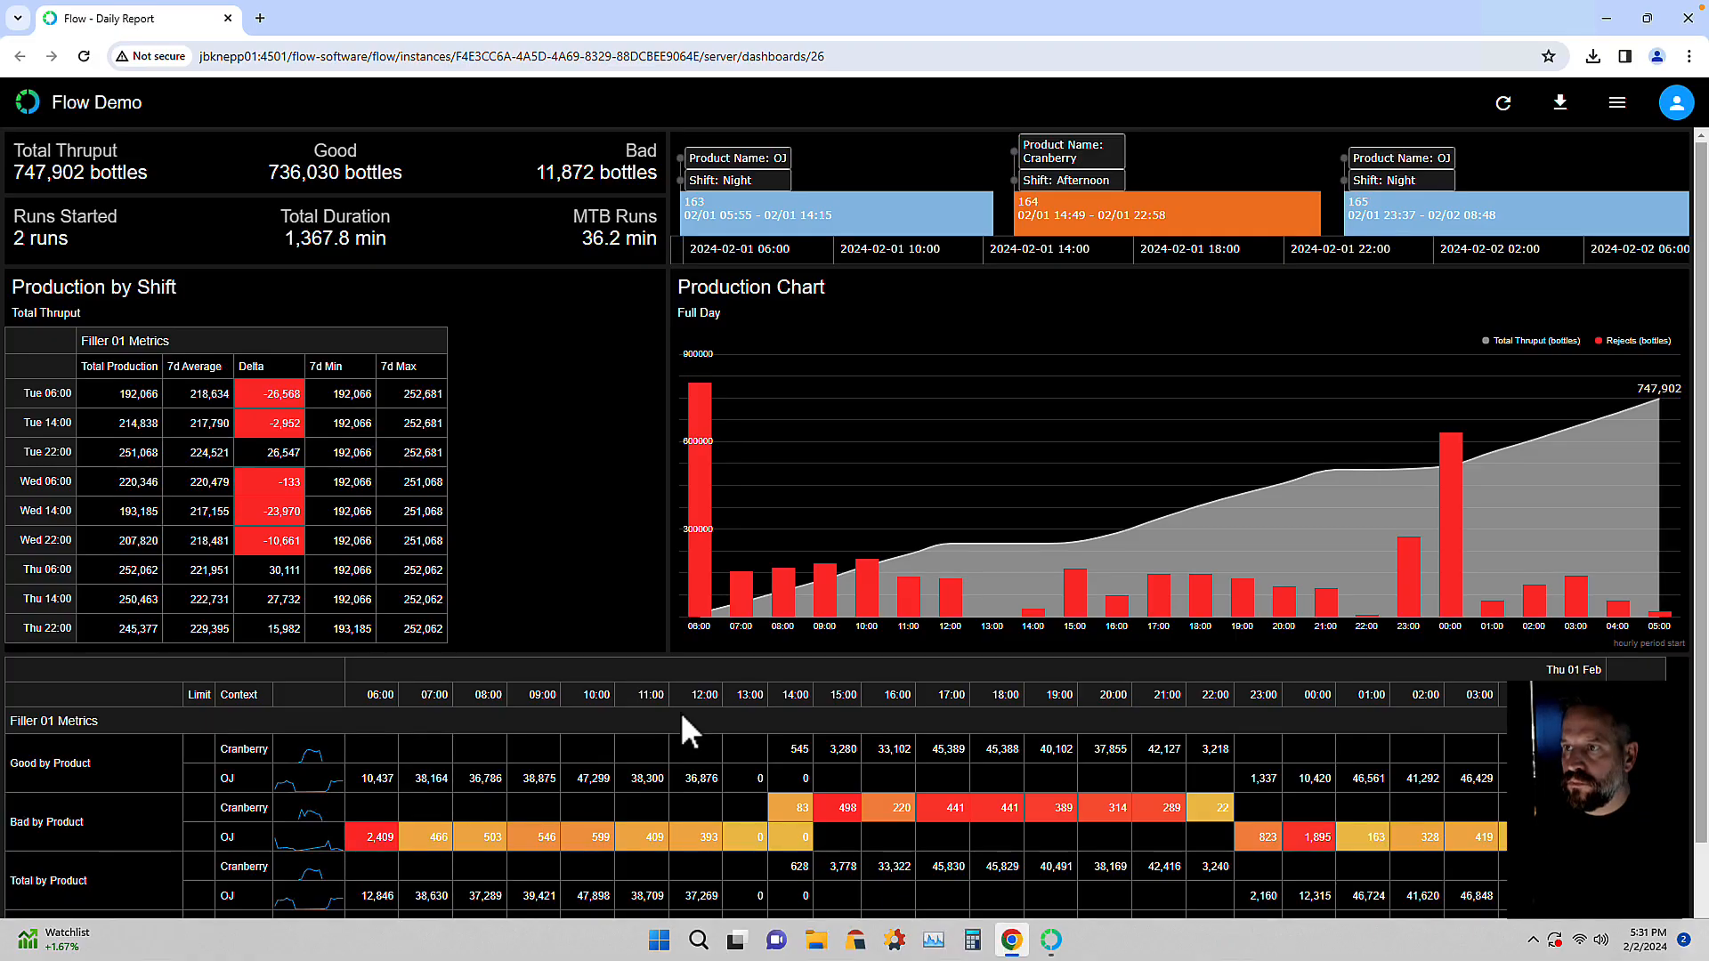
{"action": "left_click", "coordinate": [86, 59]}
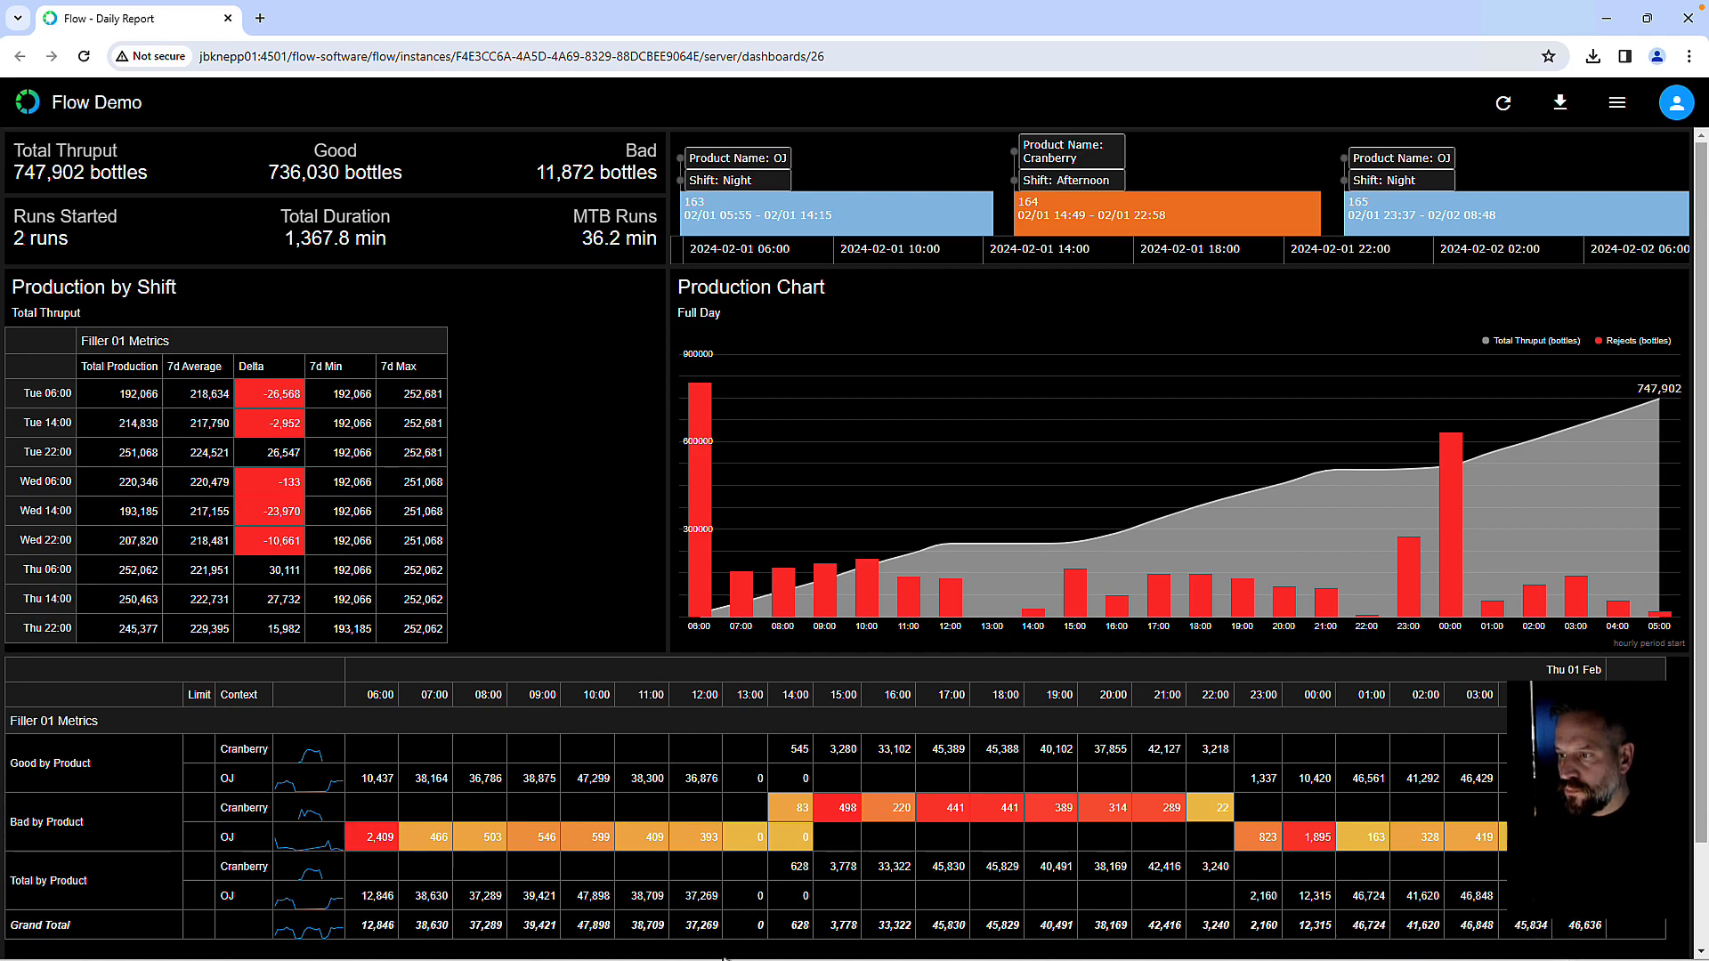
{"action": "mouse_move", "coordinate": [972, 943]}
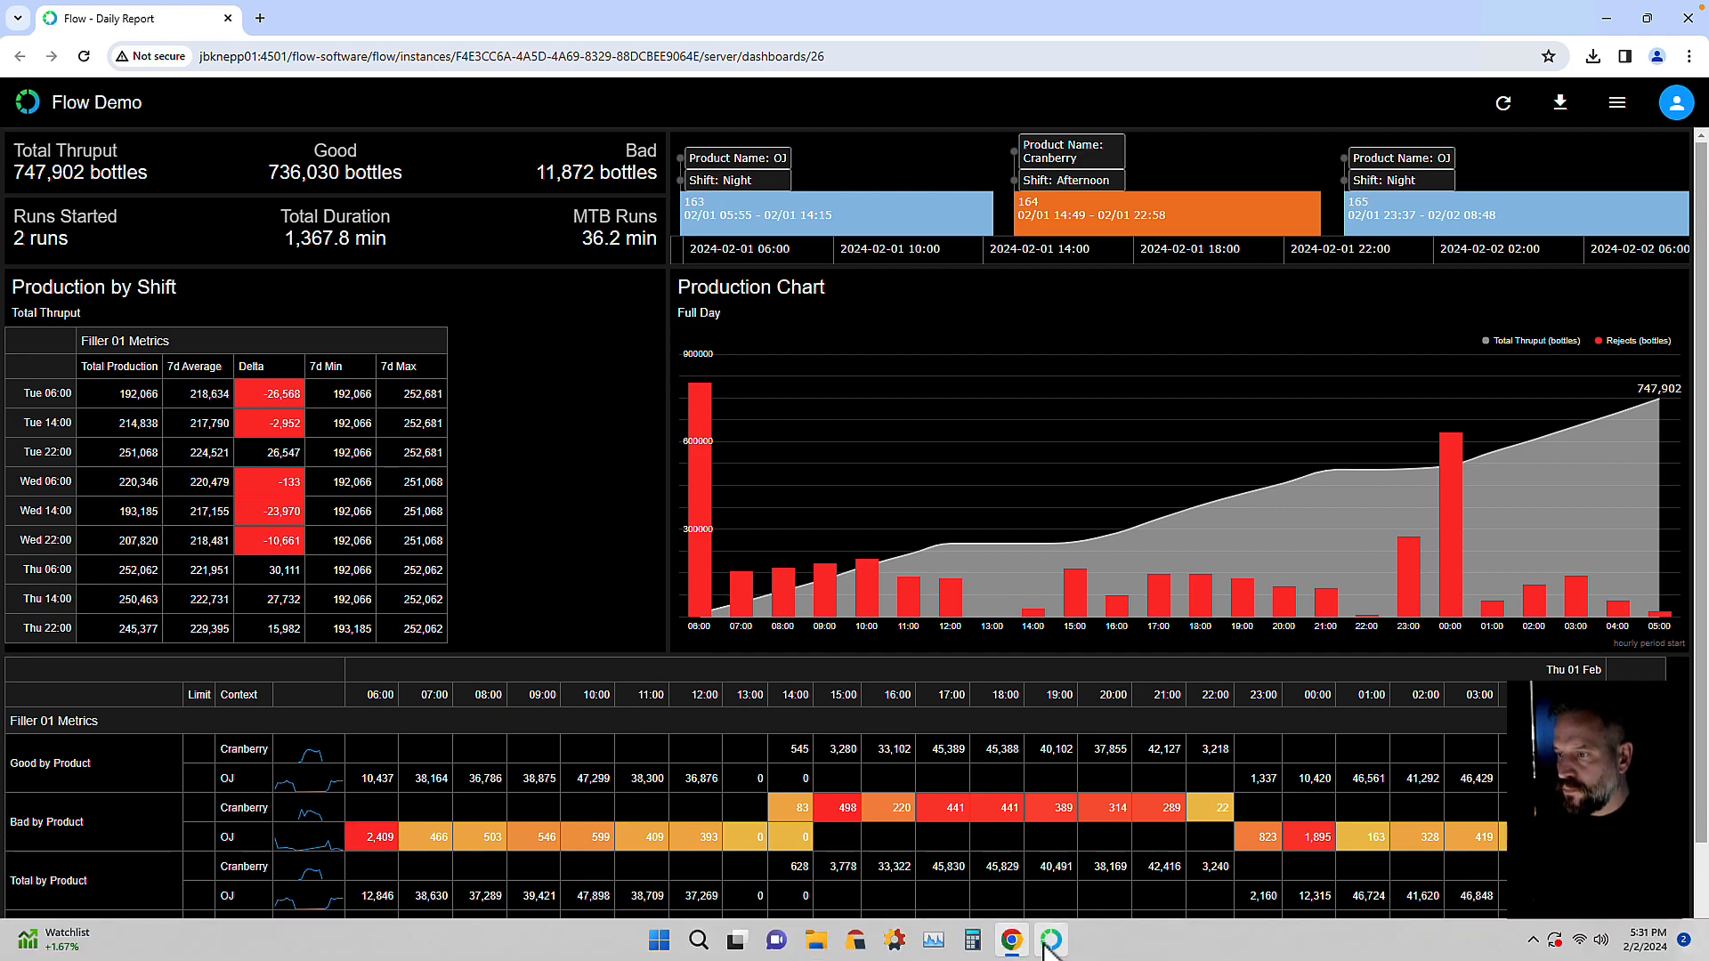
{"action": "left_click", "coordinate": [1050, 939]}
Step: Review the Grand Total entry's limit setting and the Site limits in the hourly Total measure's editor
{"action": "left_click", "coordinate": [525, 355]}
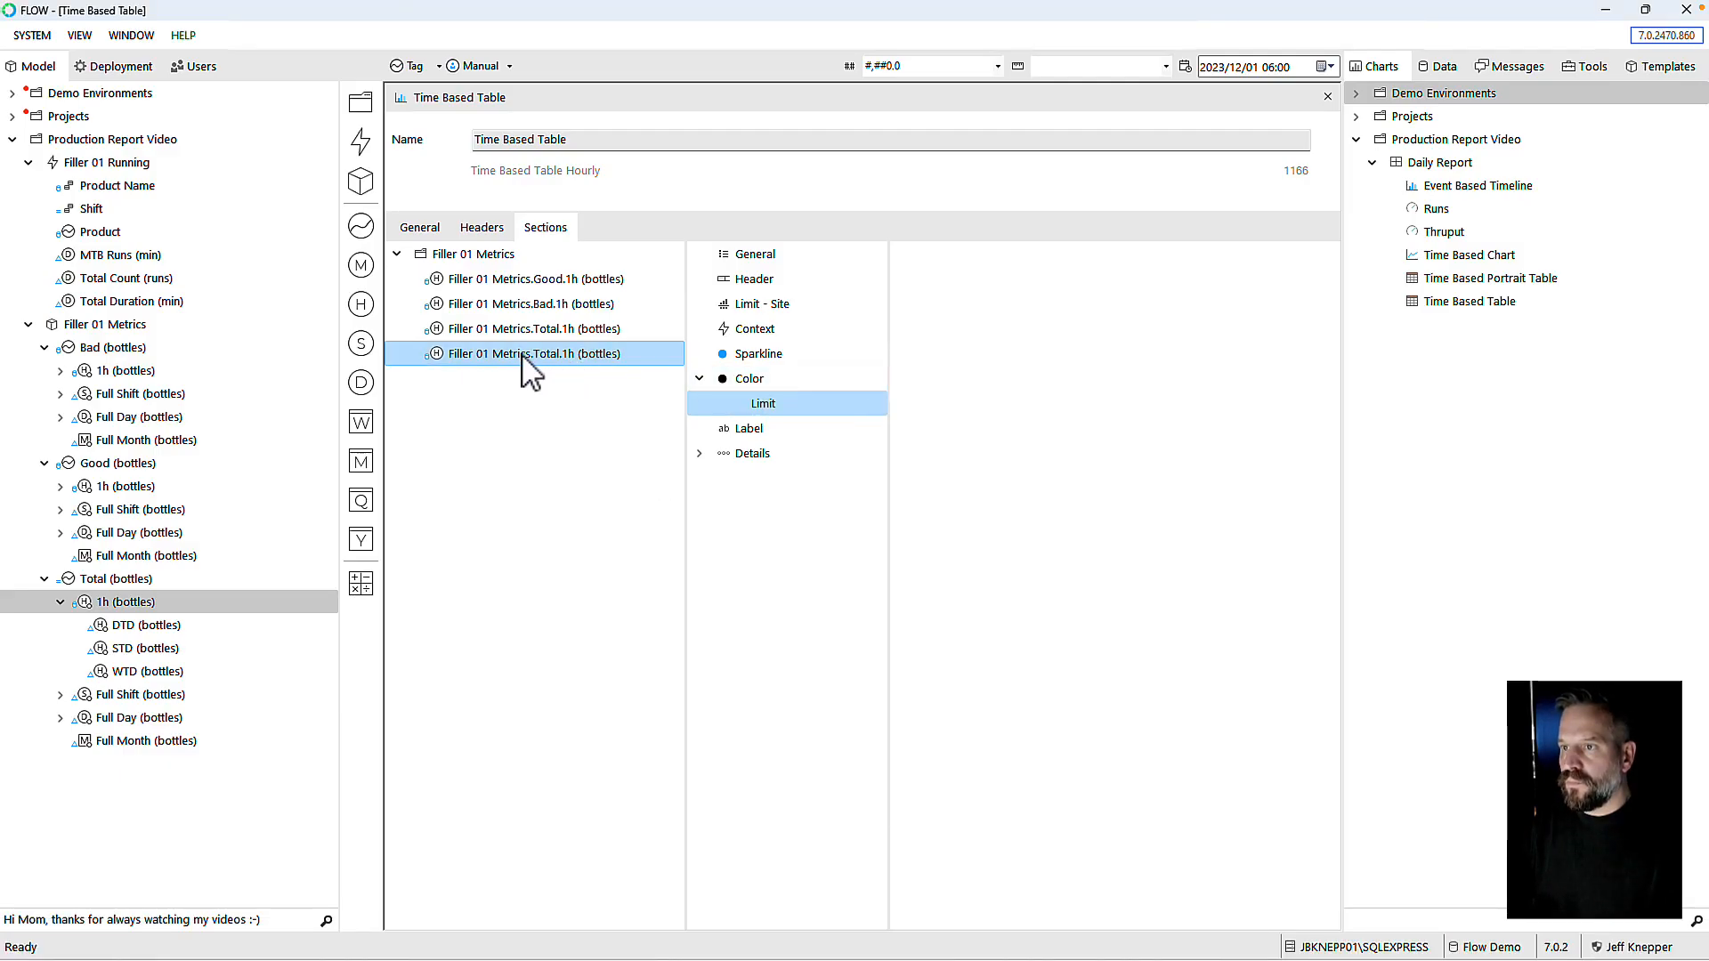
{"action": "left_click", "coordinate": [737, 305]}
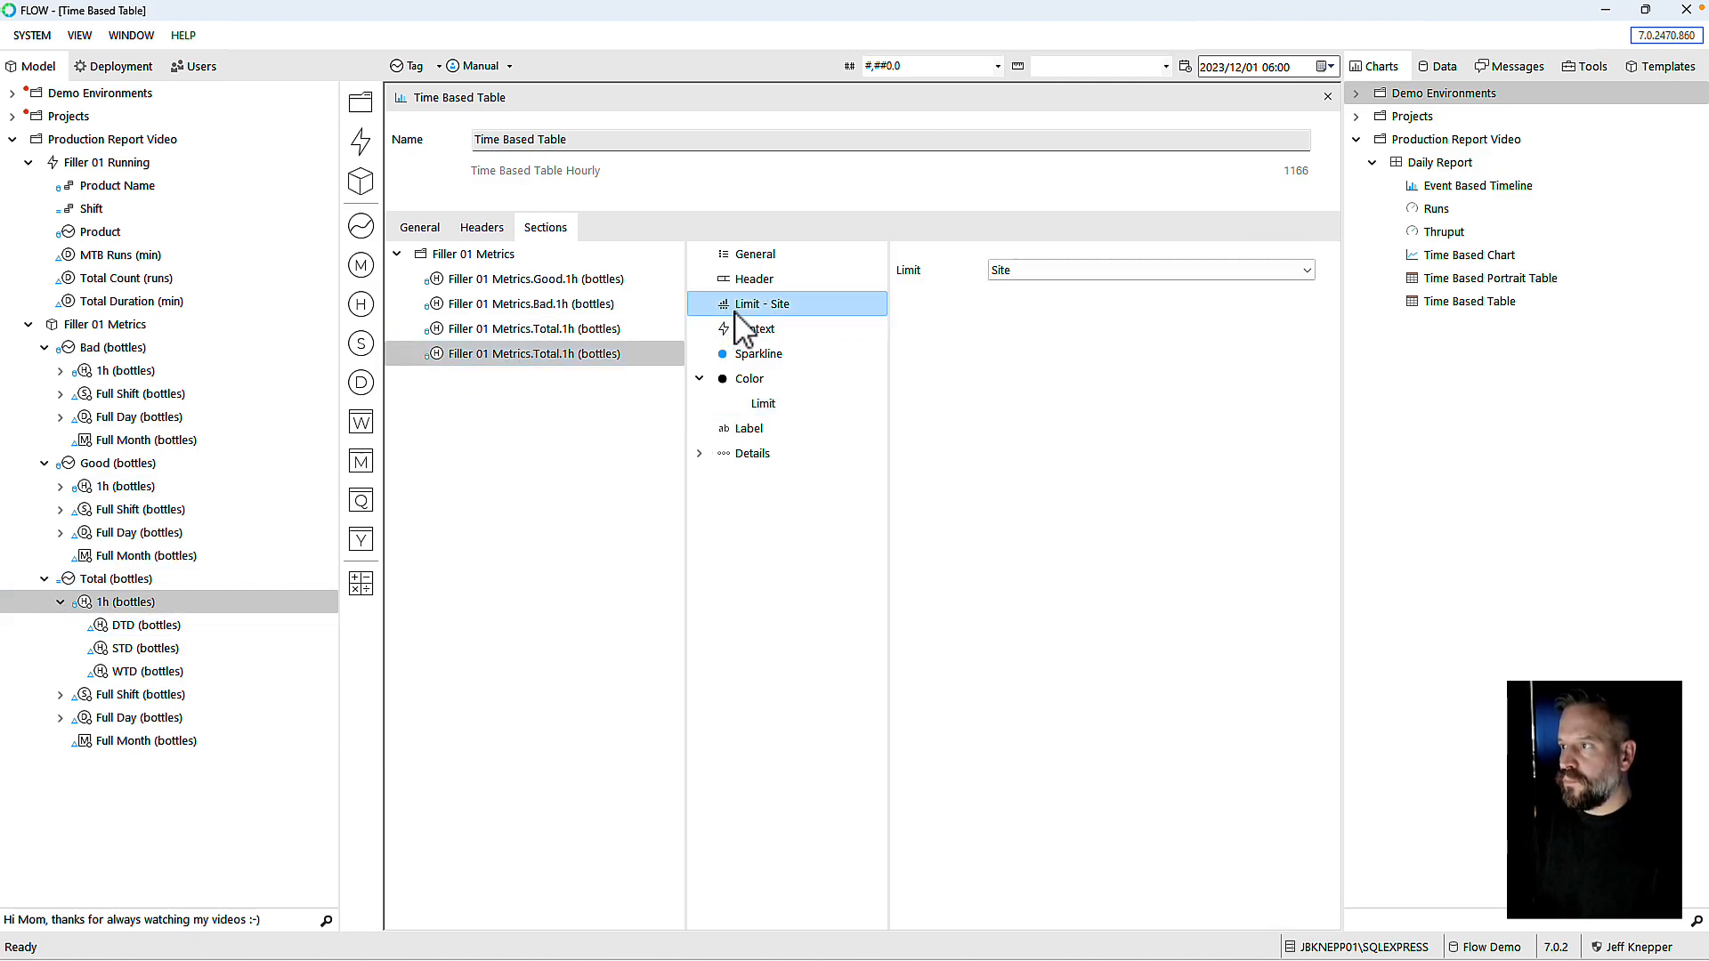
{"action": "left_click", "coordinate": [1106, 283]}
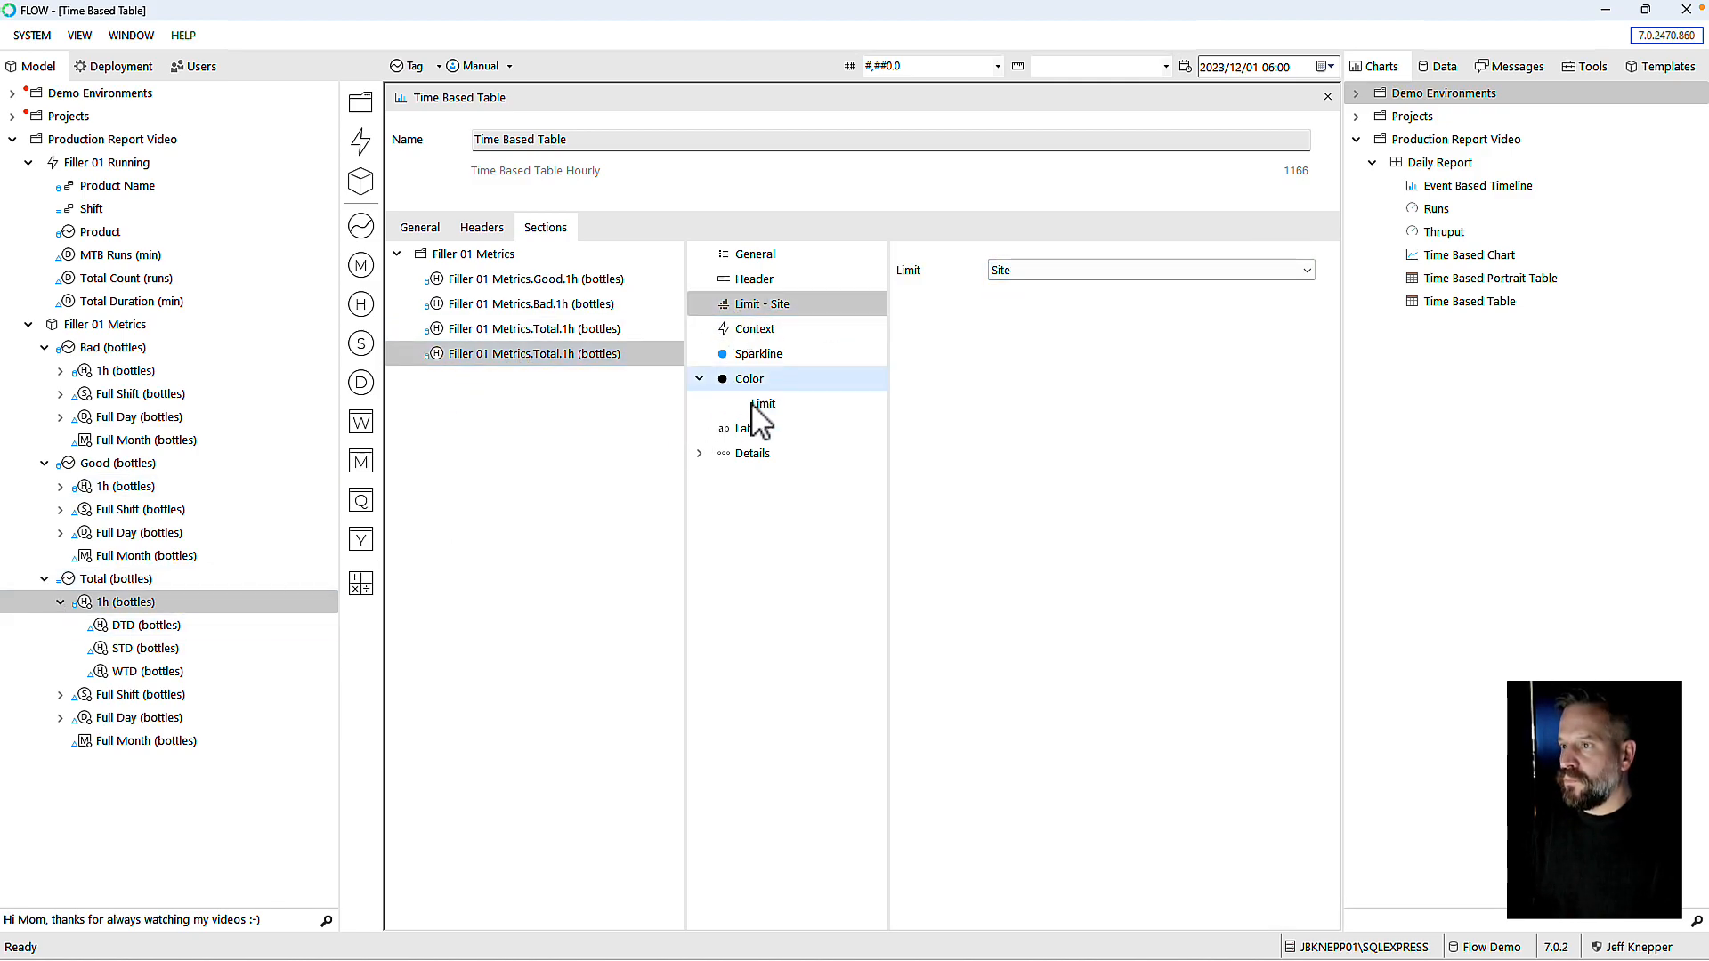
{"action": "left_click", "coordinate": [89, 603]}
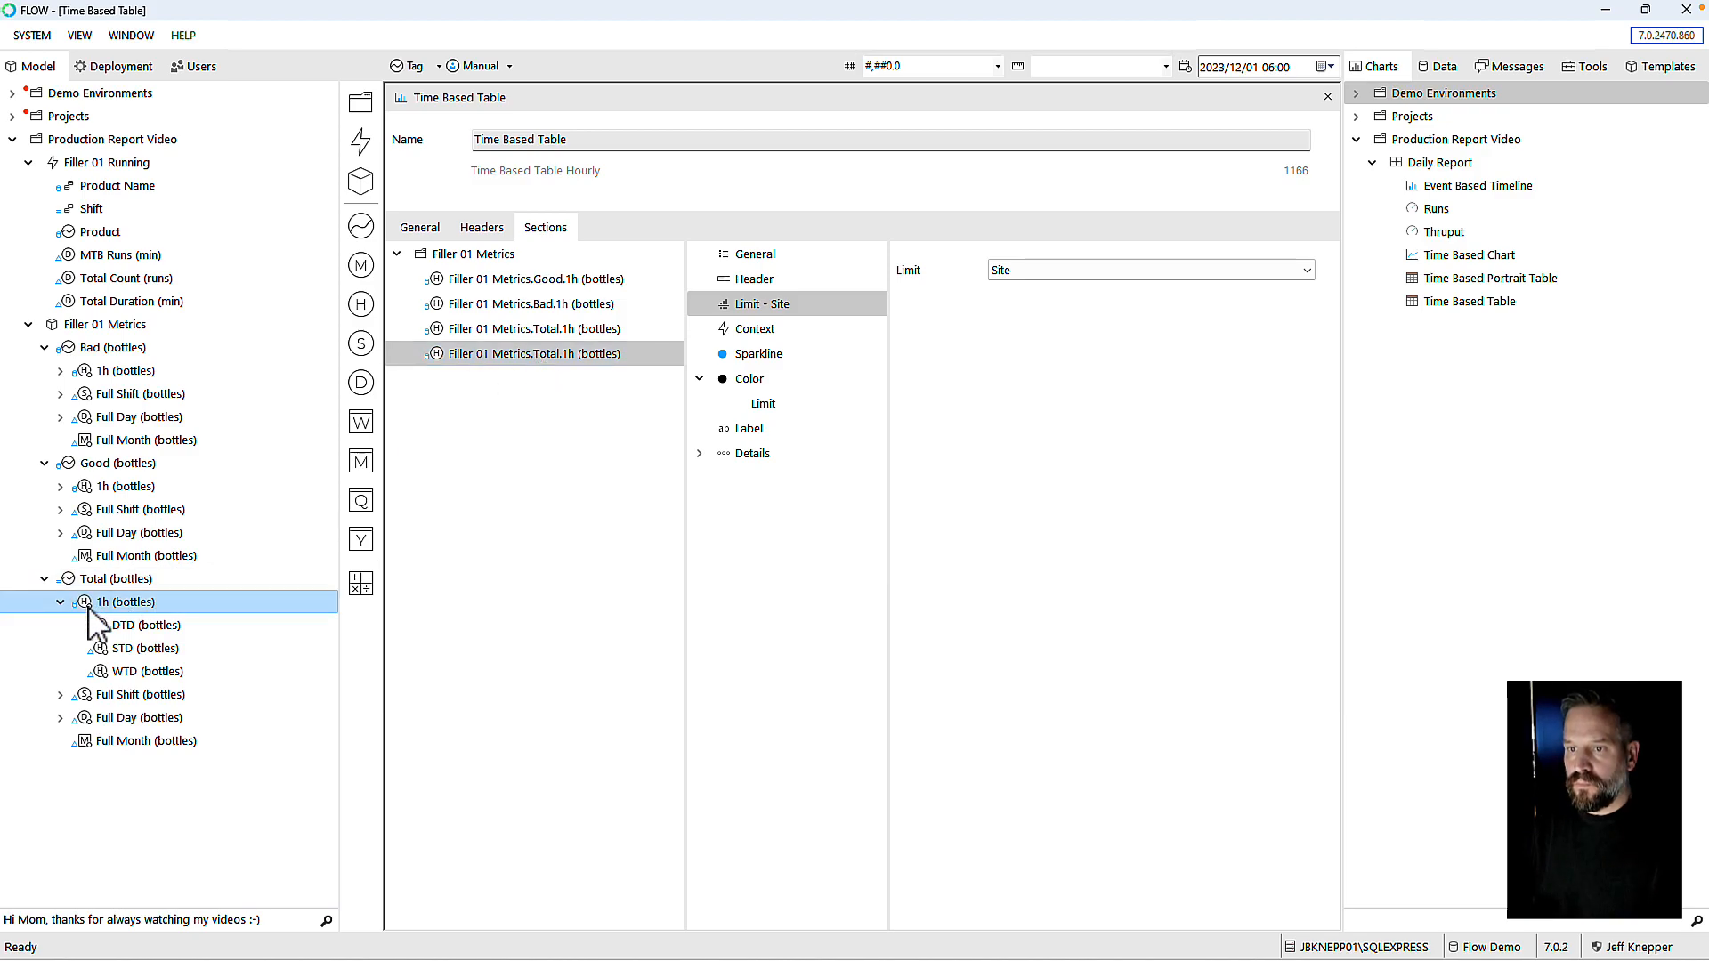
{"action": "double_click", "coordinate": [82, 601]}
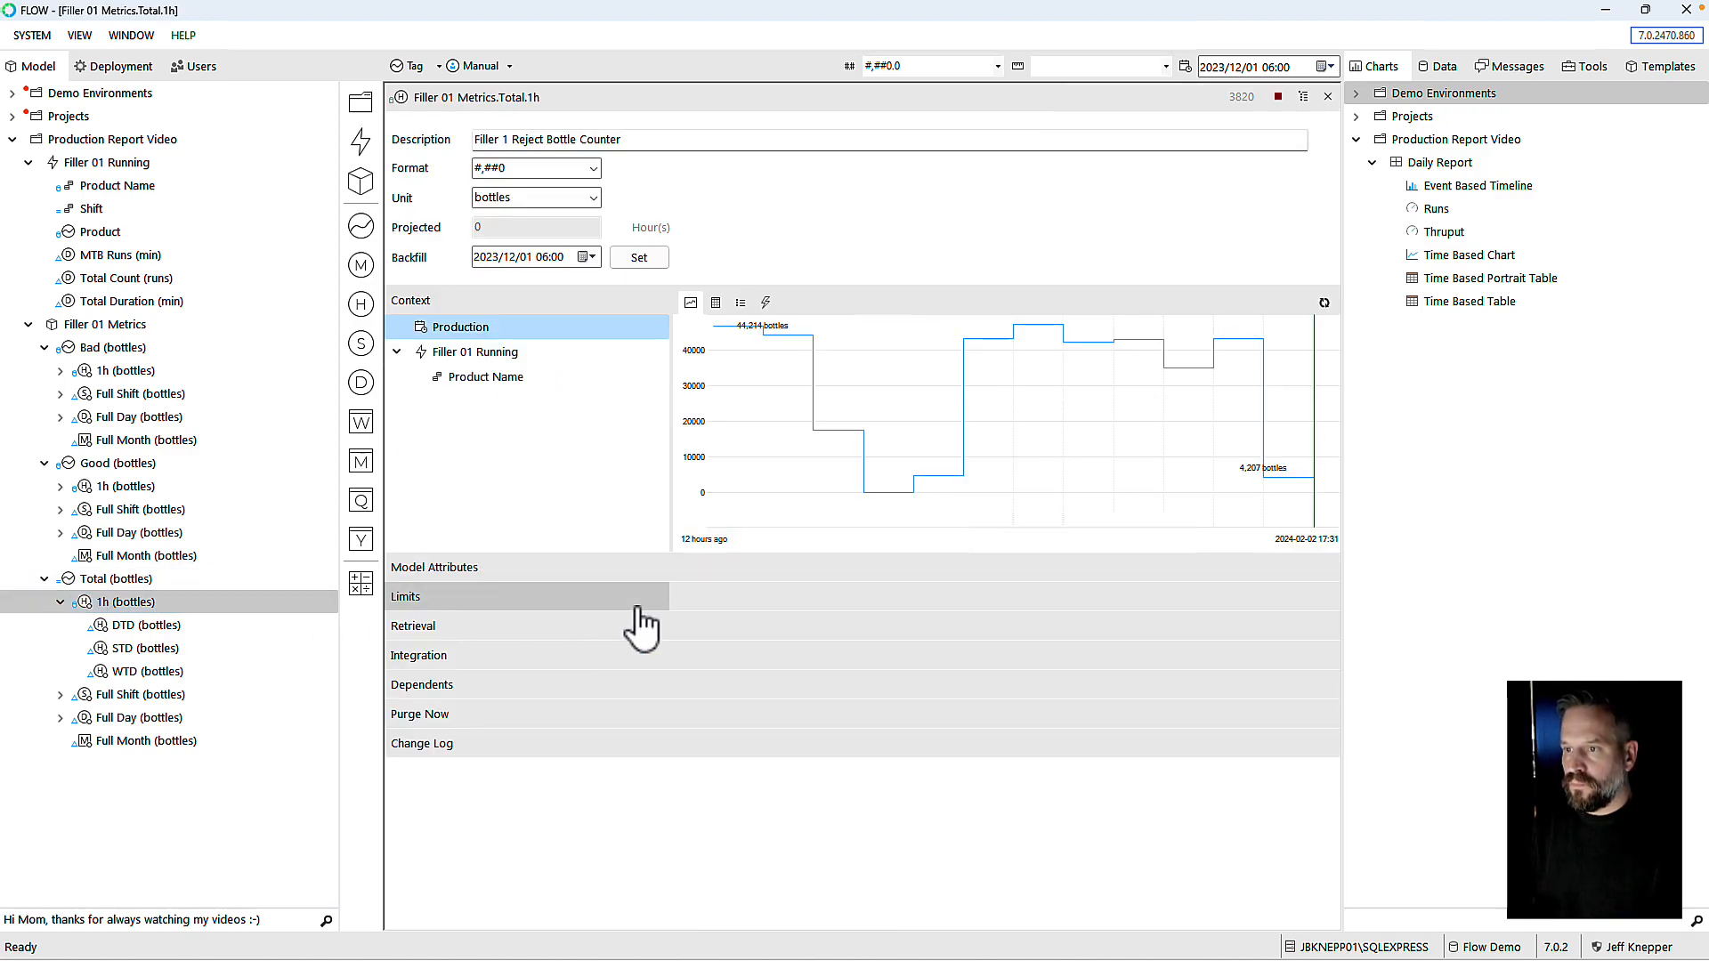
{"action": "left_click", "coordinate": [470, 598]}
{"action": "left_click", "coordinate": [397, 623]}
{"action": "left_click", "coordinate": [497, 676]}
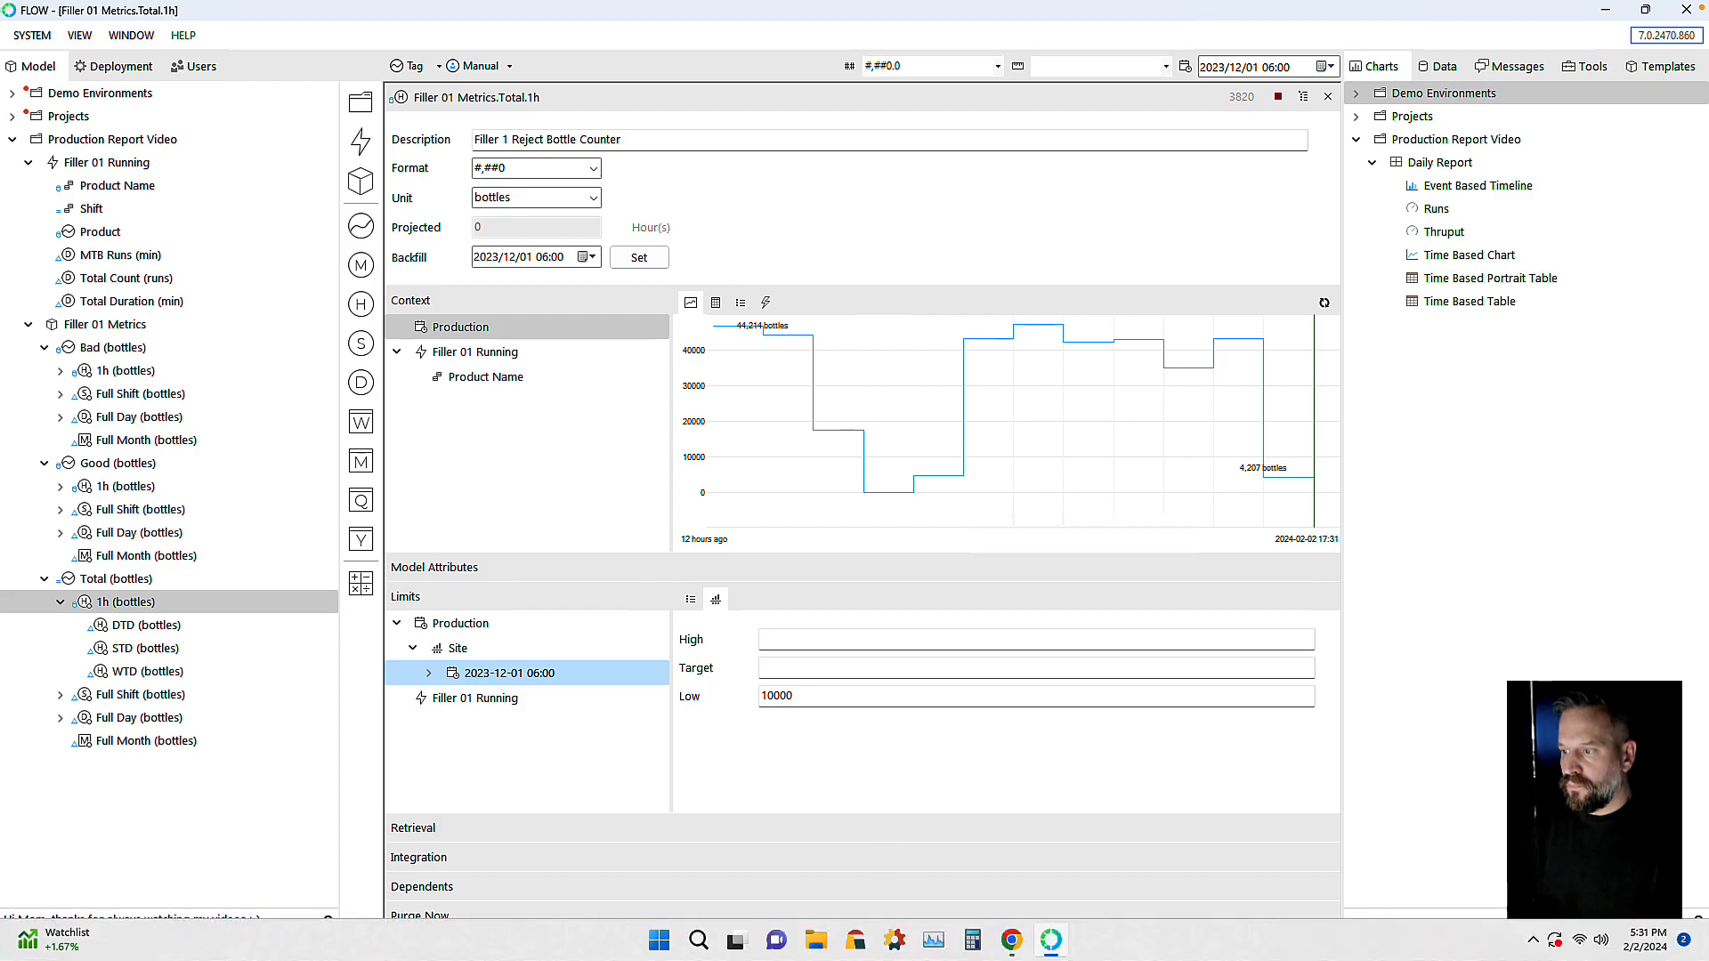
Step: Switch to the browser and reload the Daily Report to recheck the limit coloring on the Grand Total row
{"action": "left_click", "coordinate": [1012, 942]}
{"action": "left_click", "coordinate": [83, 56]}
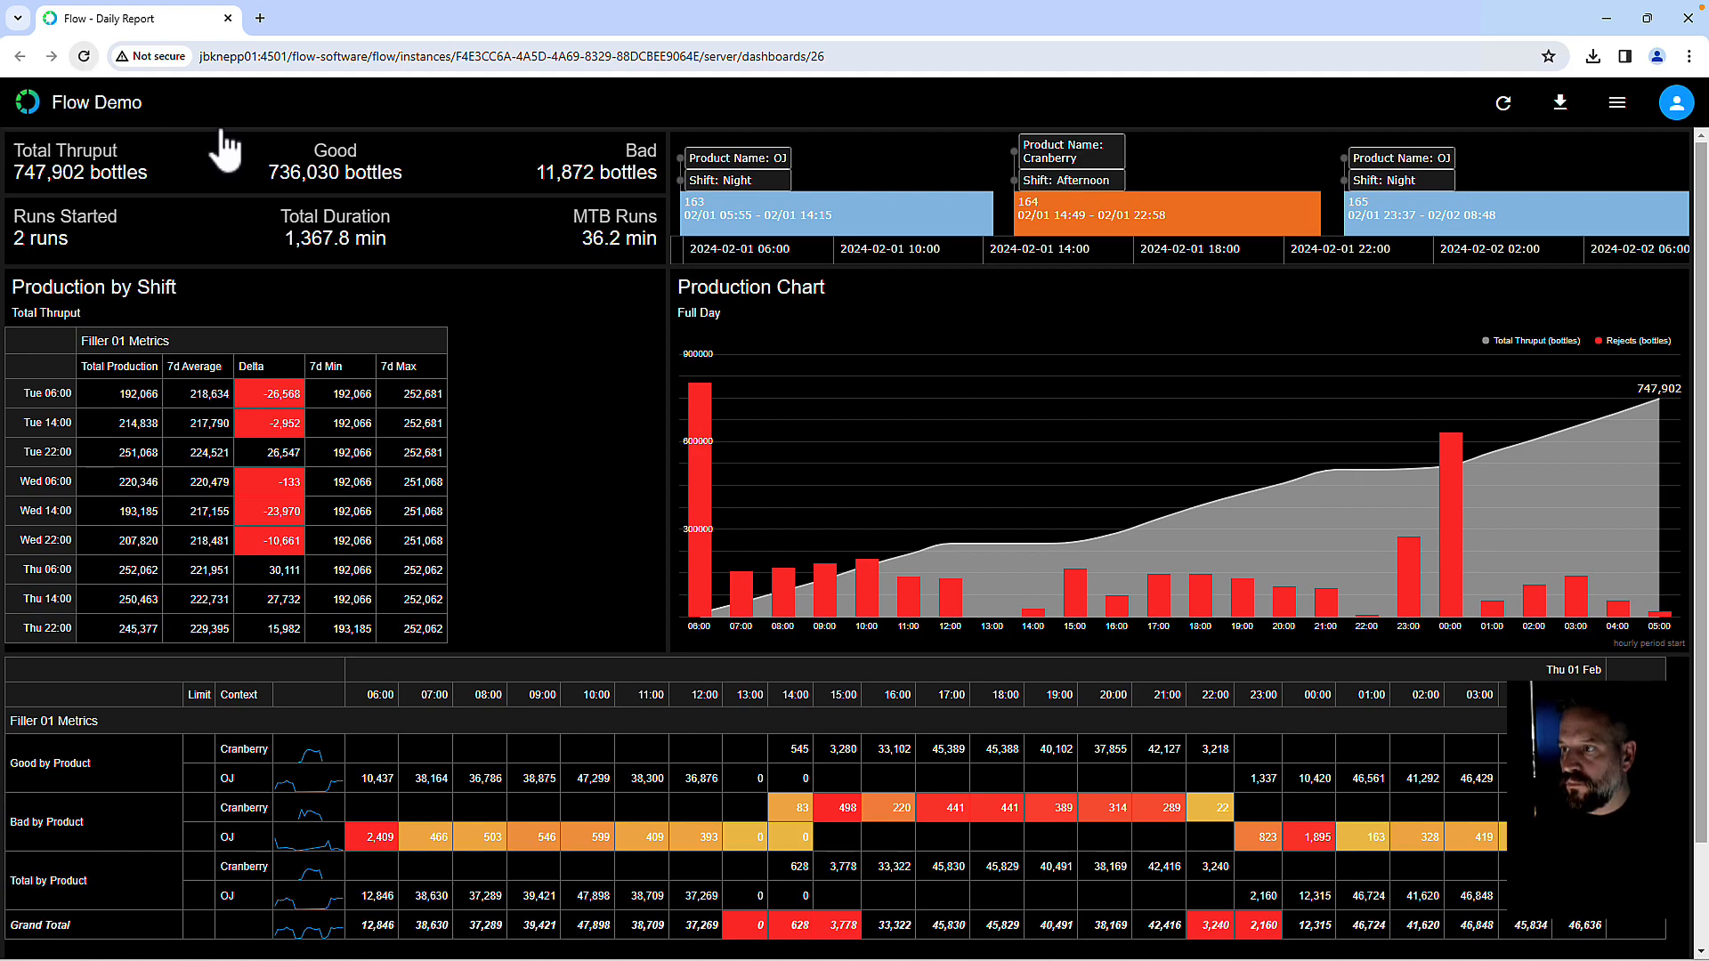
{"action": "scroll", "coordinate": [1589, 147], "scroll_direction": "up", "scroll_amount": 3}
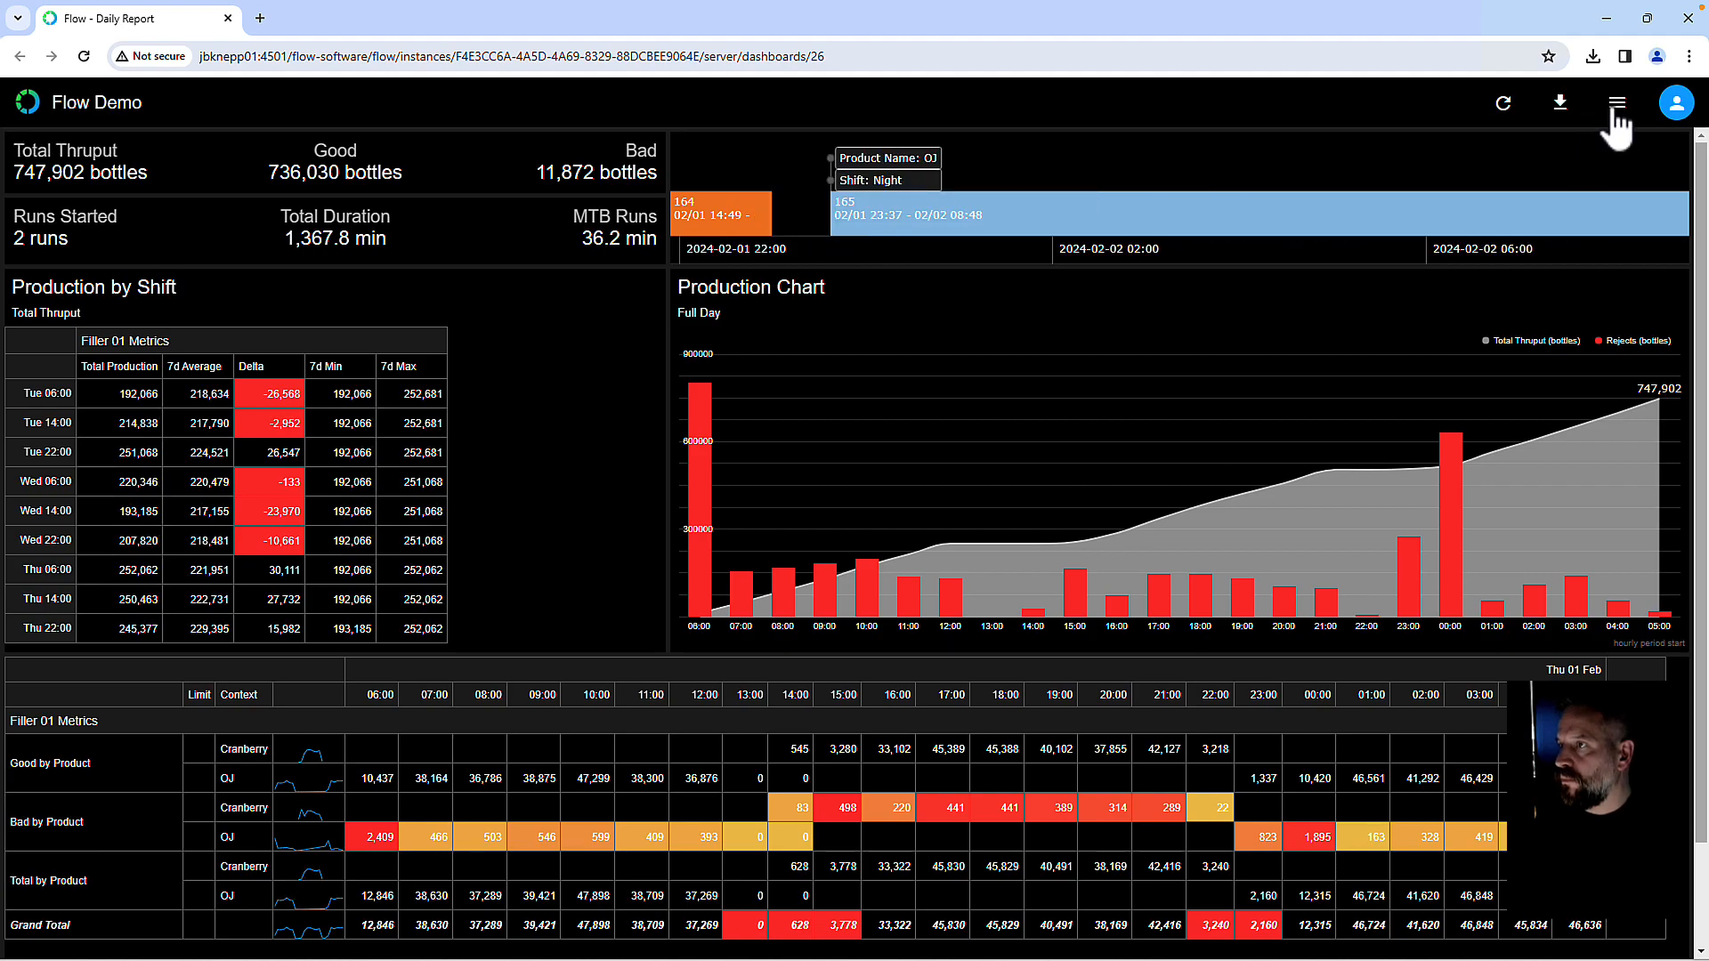
Step: Apply 2/1/2024 as the report's timestamp and examine the dashboard for the previous production day, down to the Grand Total row
{"action": "left_click", "coordinate": [1617, 102]}
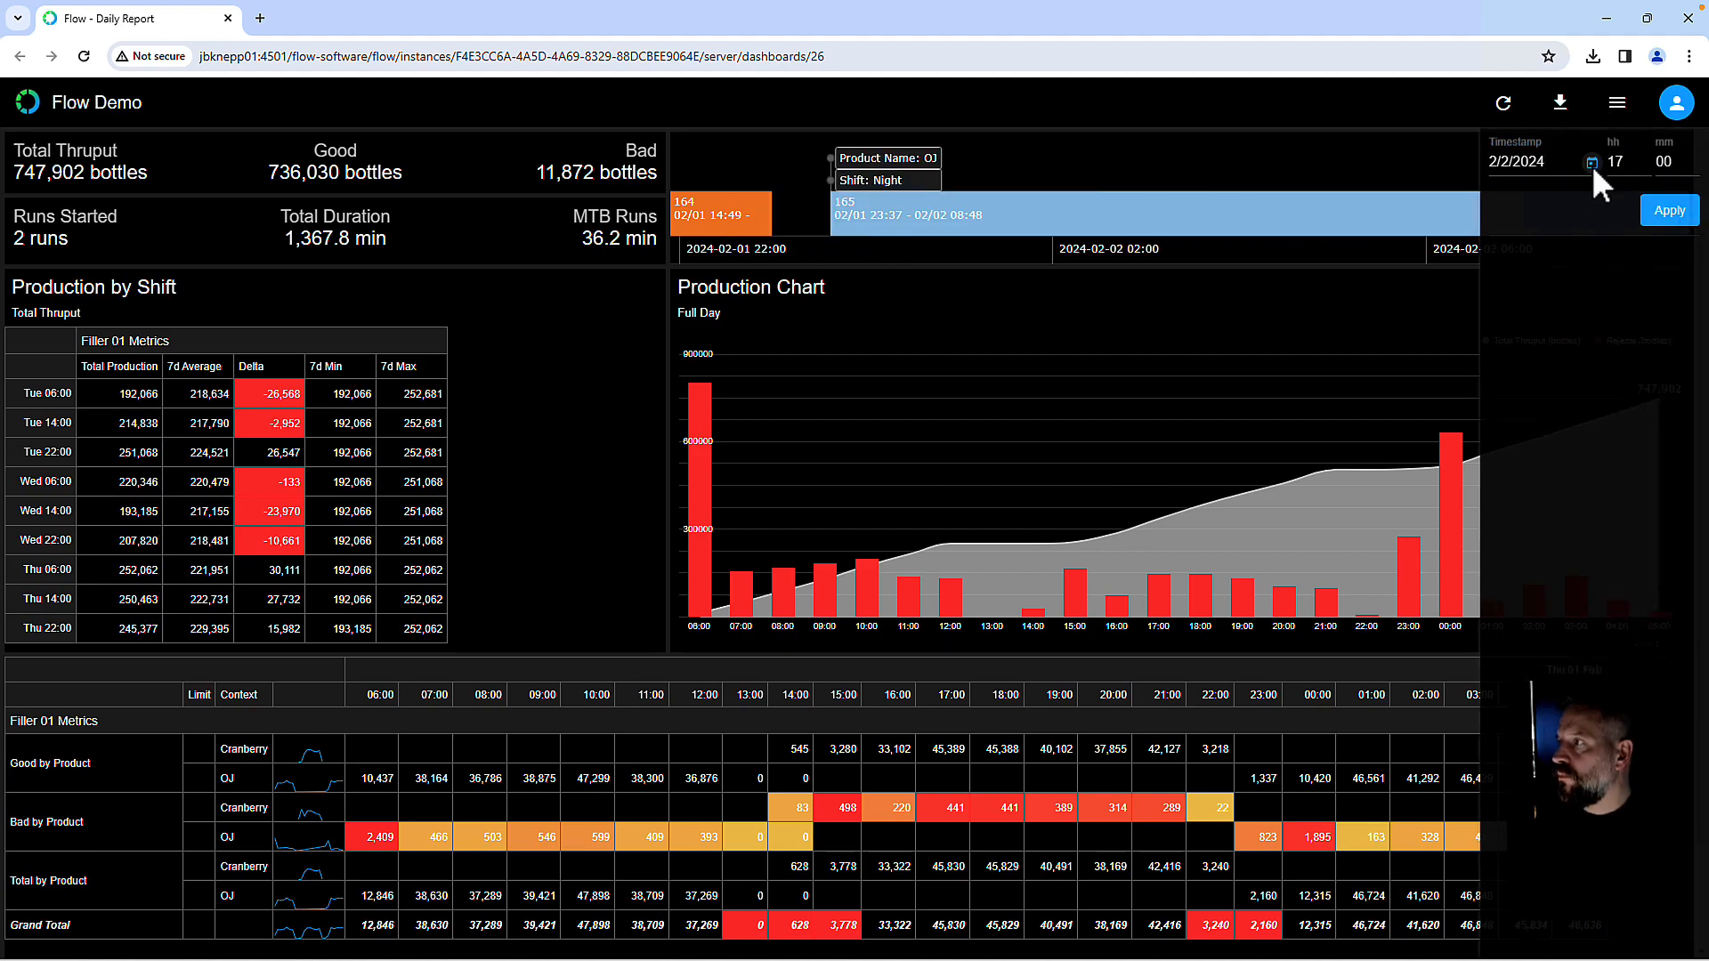
{"action": "left_click", "coordinate": [1591, 163]}
{"action": "left_click", "coordinate": [1504, 286]}
{"action": "left_click", "coordinate": [1673, 211]}
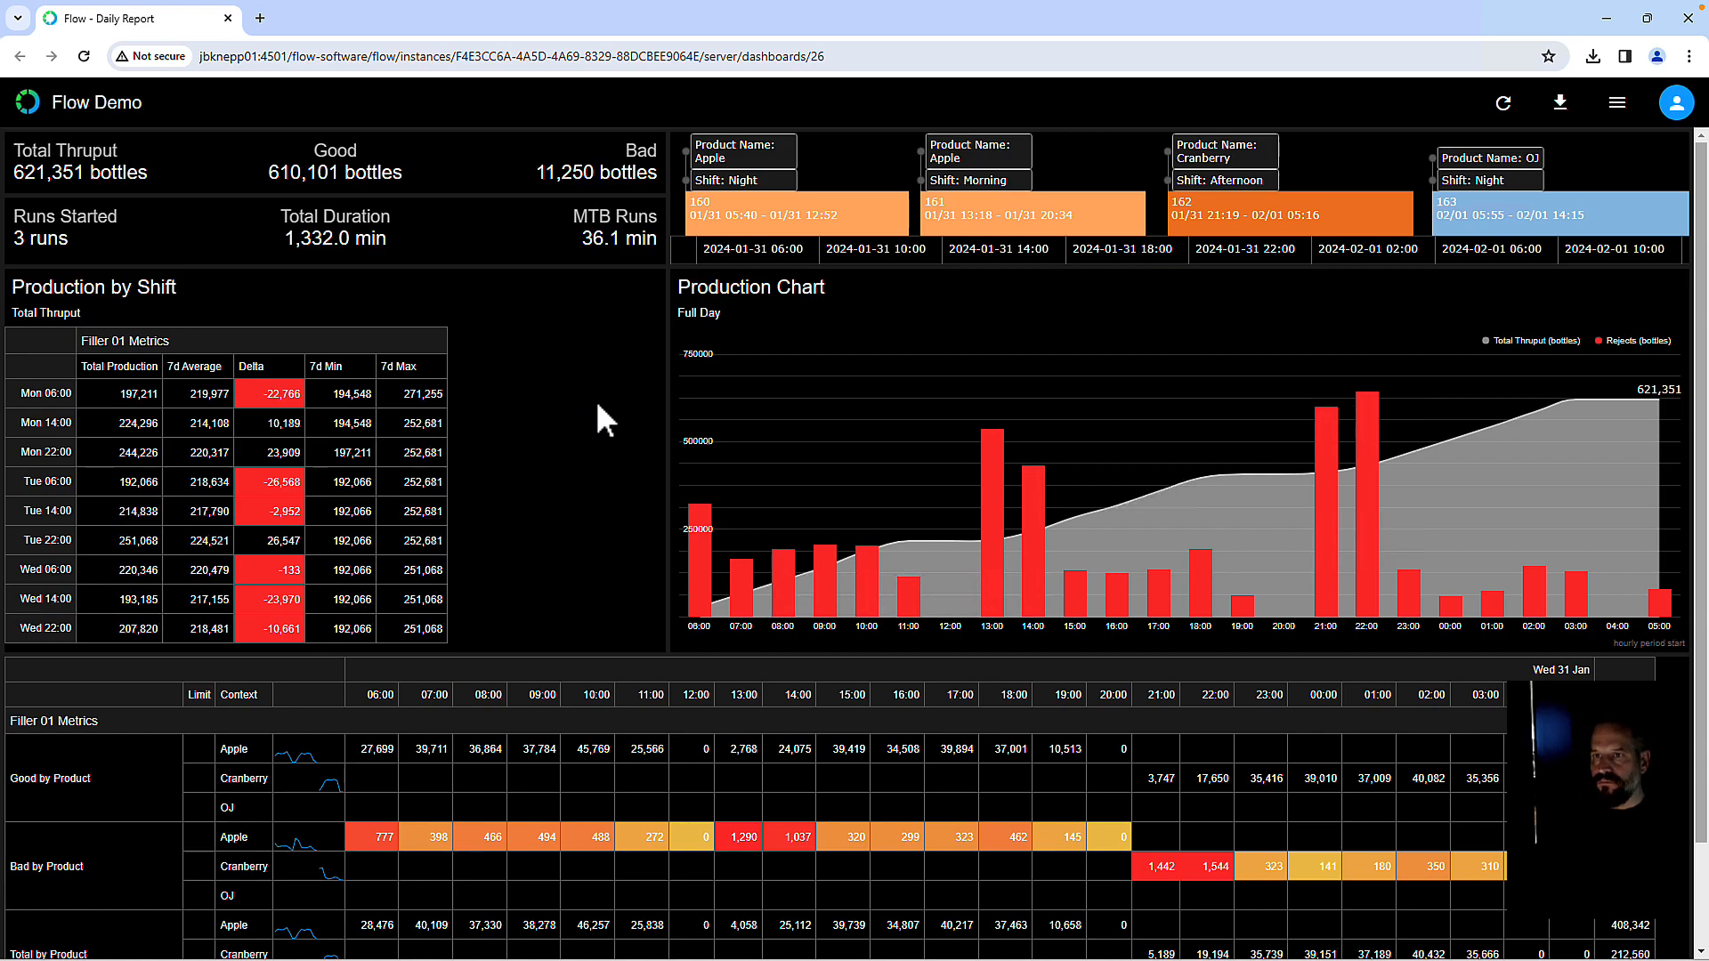
{"action": "scroll", "coordinate": [604, 443], "scroll_direction": "down", "scroll_amount": 2}
{"action": "scroll", "coordinate": [604, 444], "scroll_direction": "down", "scroll_amount": 3}
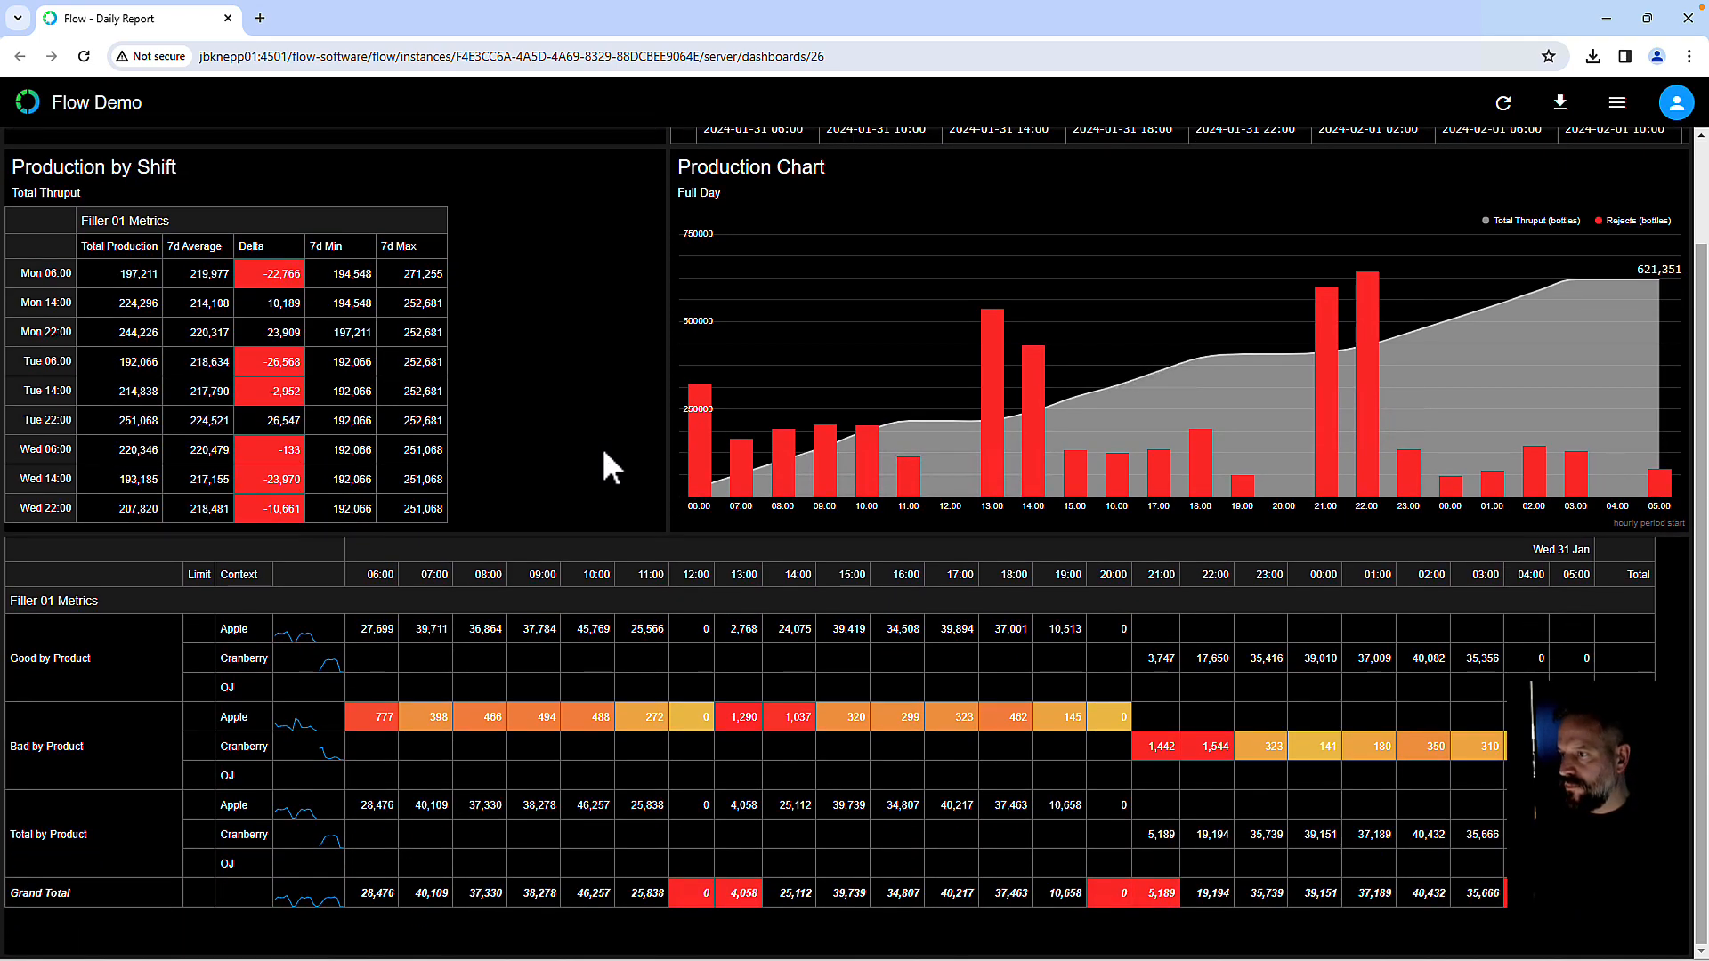
{"action": "scroll", "coordinate": [603, 464], "scroll_direction": "up", "scroll_amount": 3}
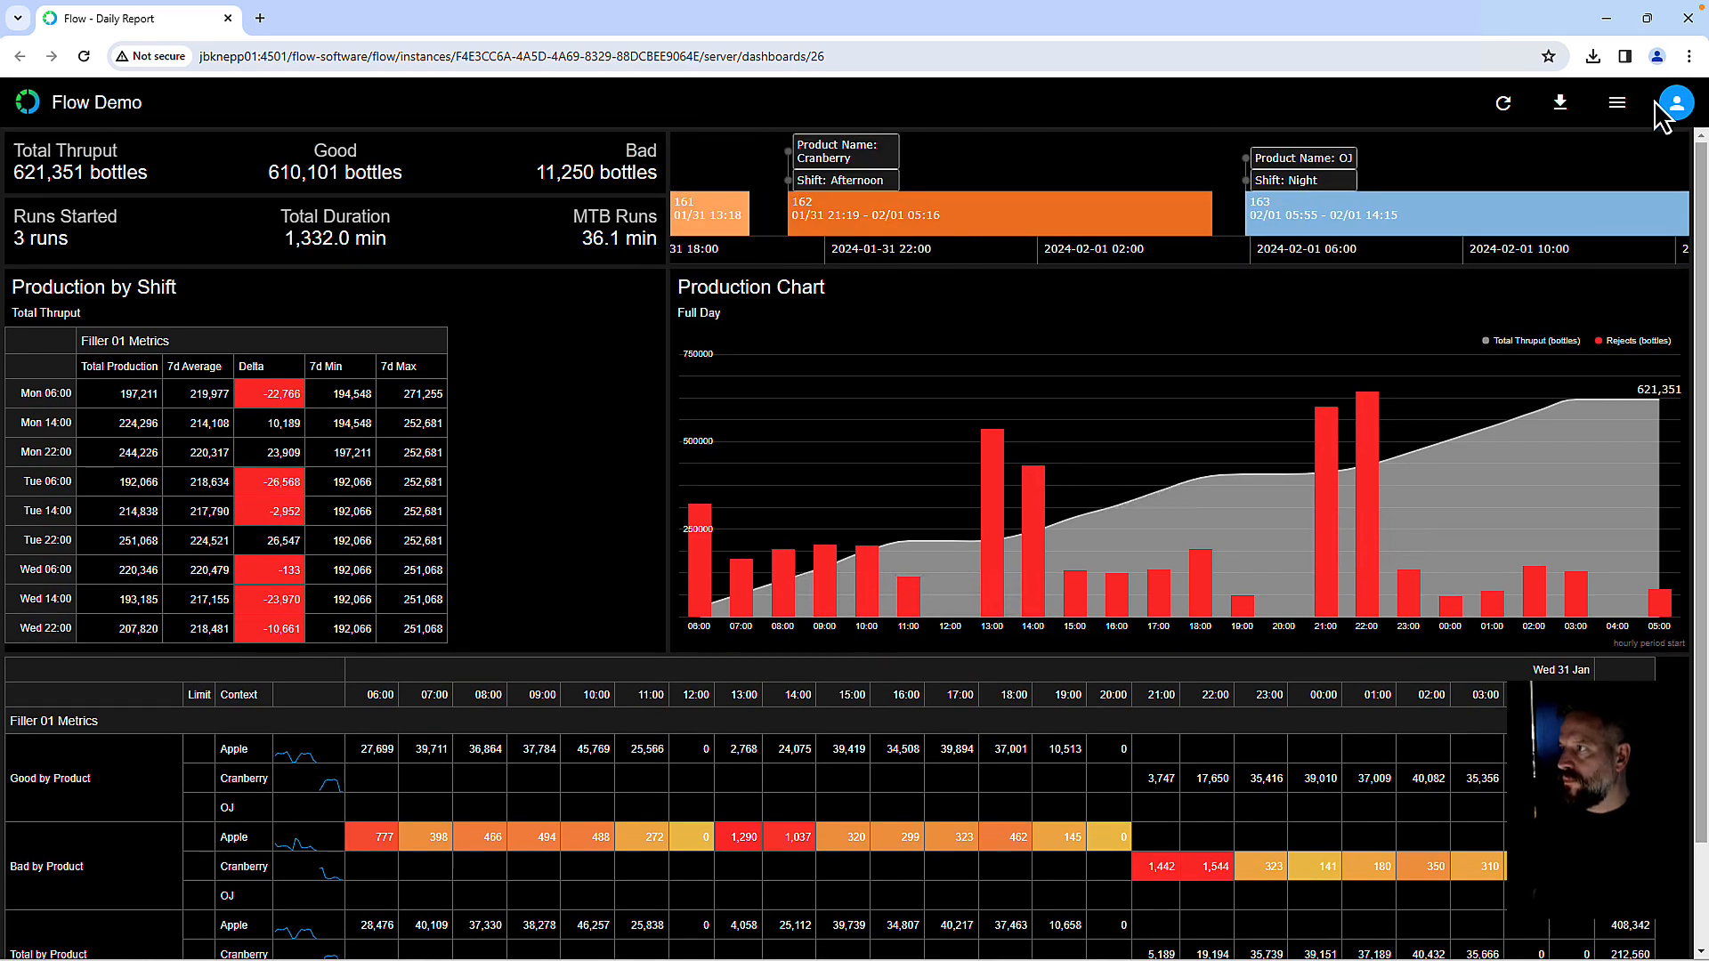
Step: Apply 1/17/2024 as the report's timestamp and look over the dashboard's widgets, chart and tables for that production day
{"action": "left_click", "coordinate": [1617, 103]}
{"action": "left_click", "coordinate": [1592, 163]}
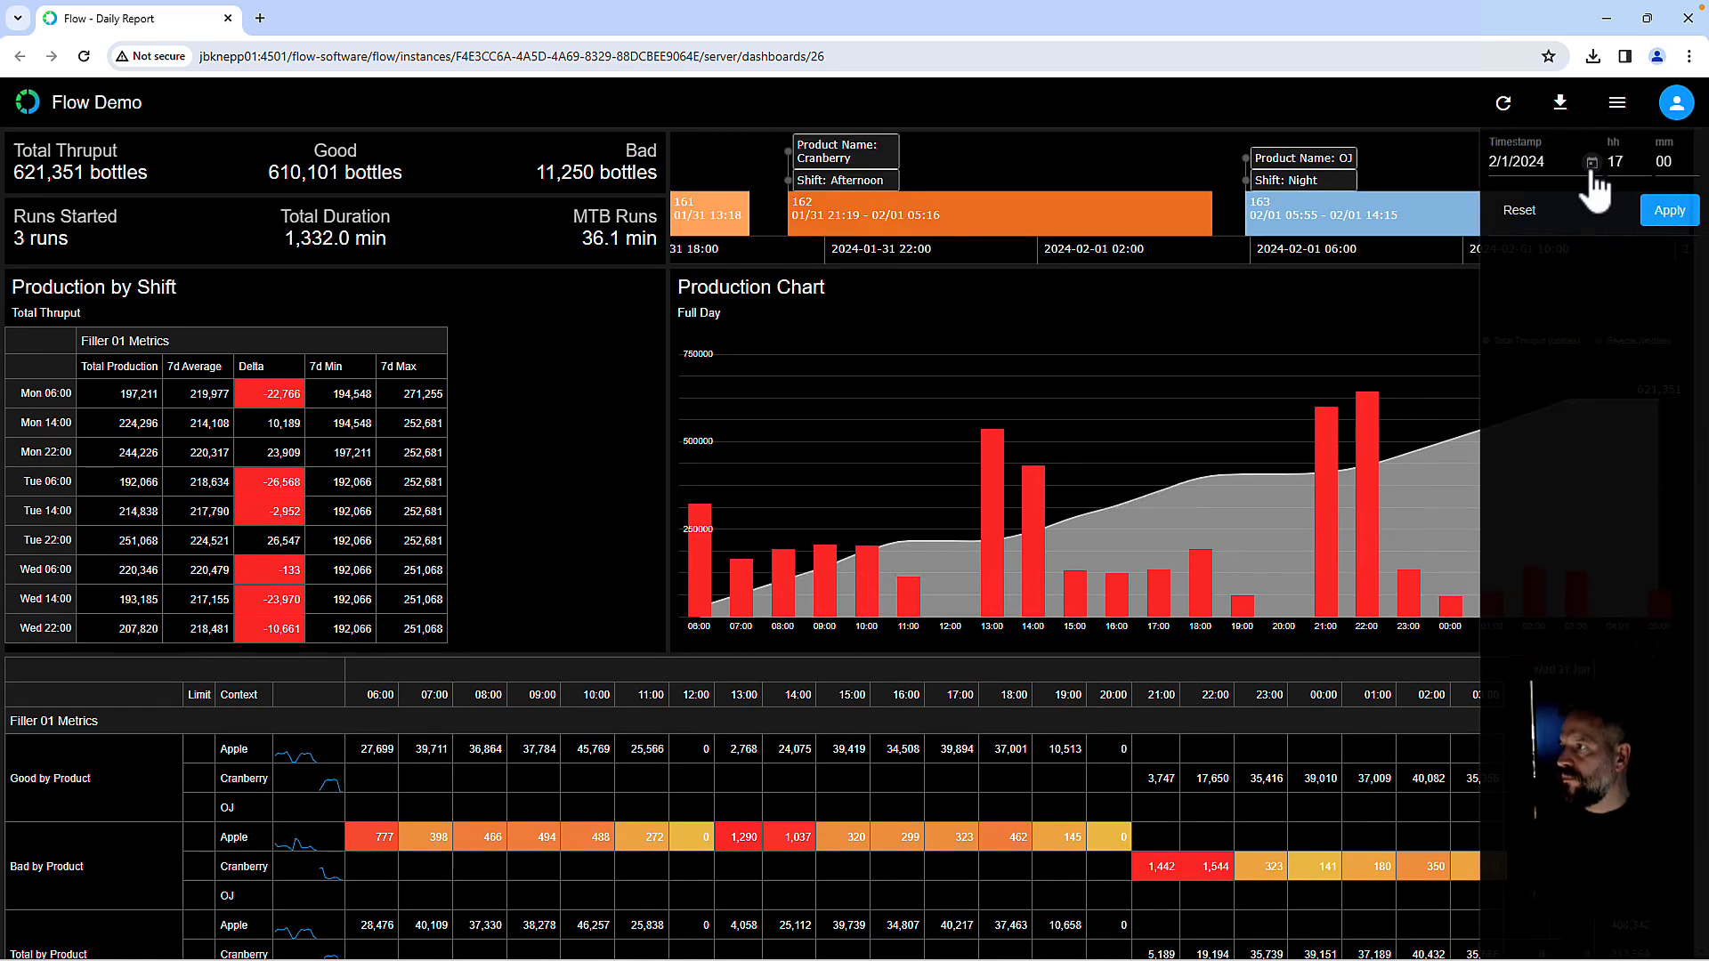
{"action": "left_click", "coordinate": [1546, 214]}
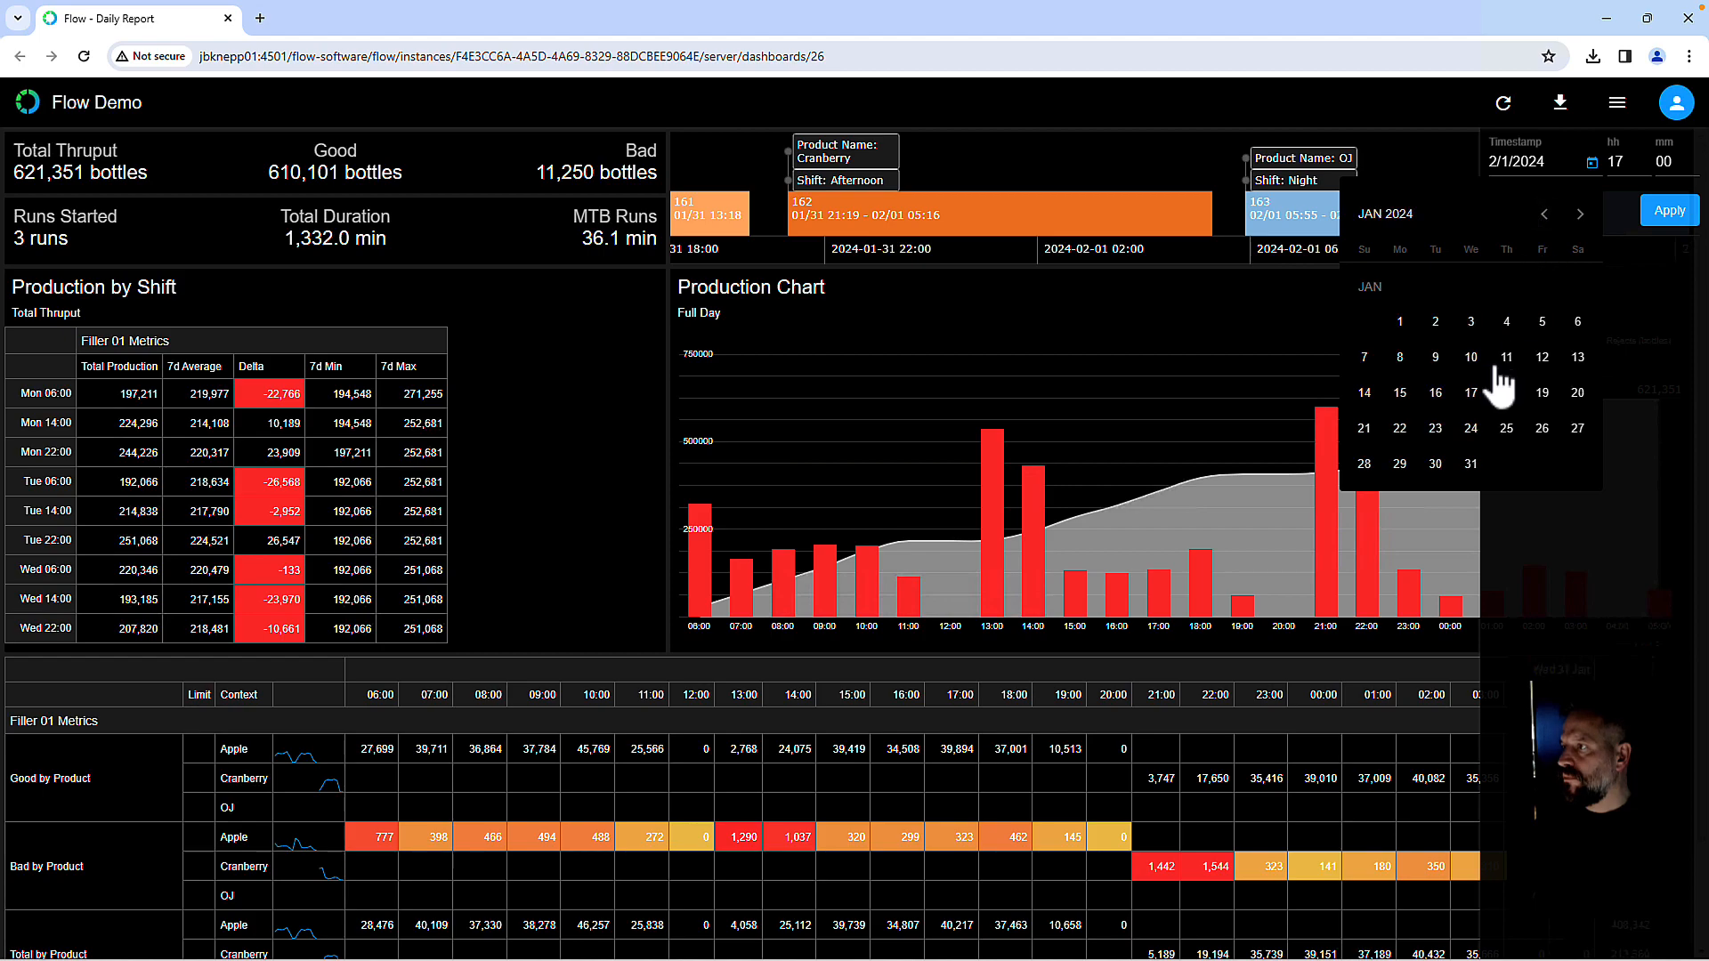
{"action": "left_click", "coordinate": [1470, 393]}
{"action": "left_click", "coordinate": [1670, 211]}
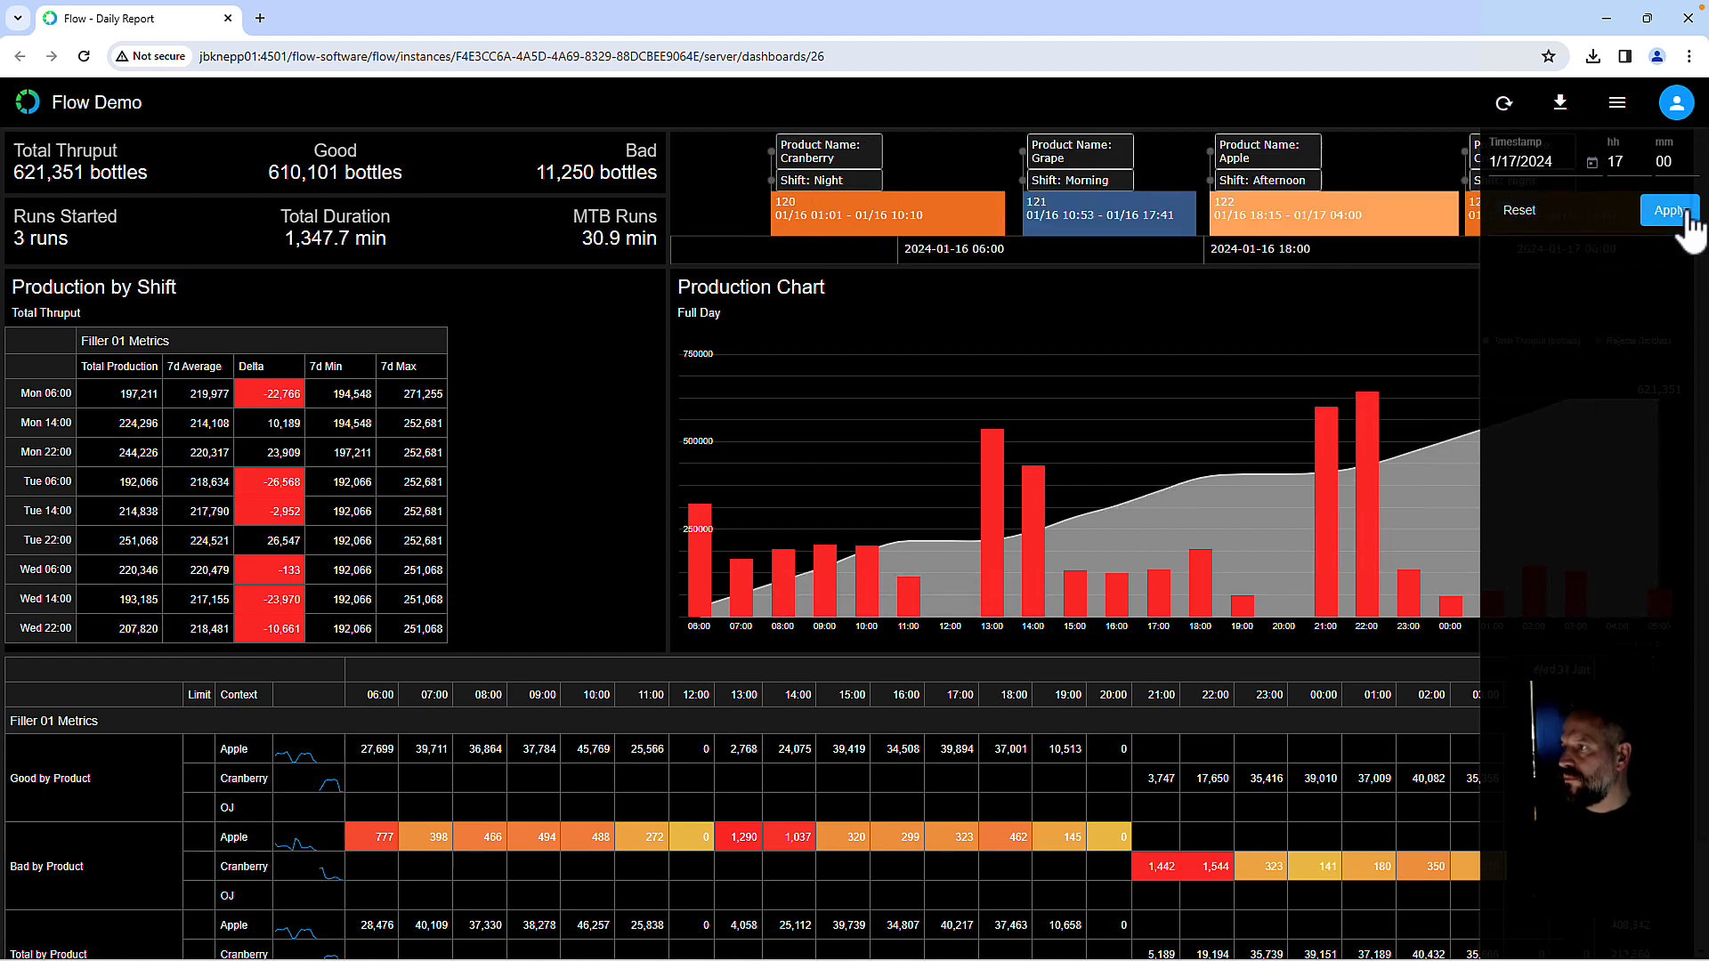
{"action": "left_click", "coordinate": [1617, 104]}
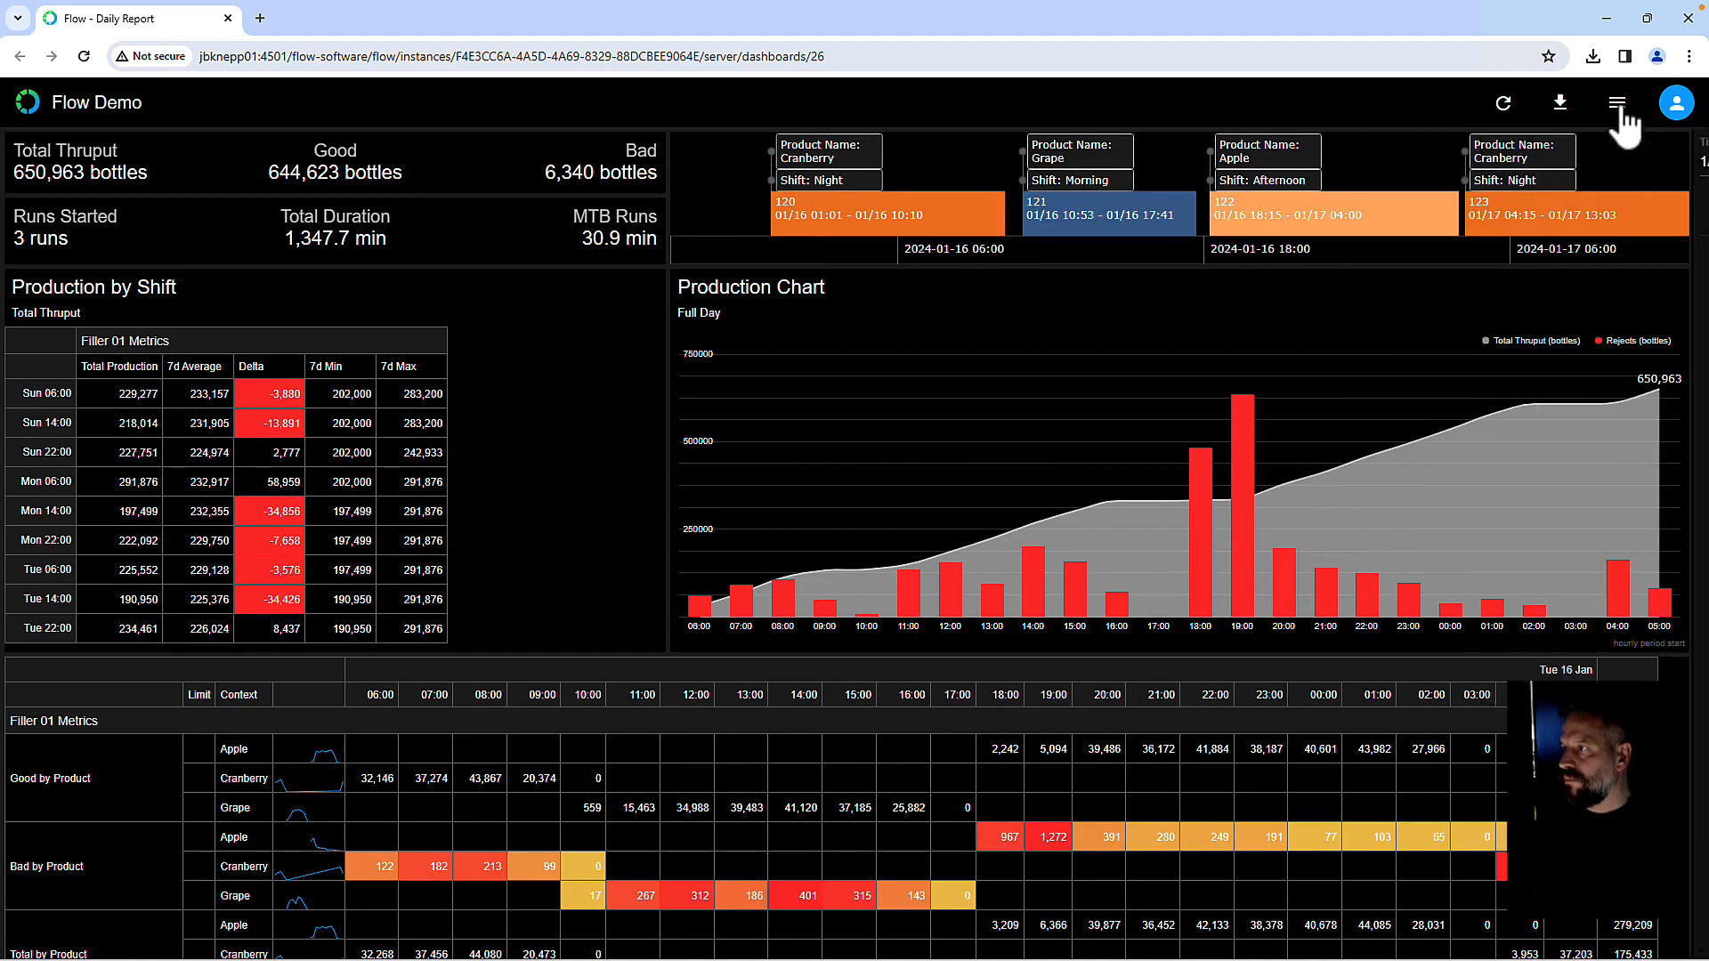
{"action": "scroll", "coordinate": [567, 484], "scroll_direction": "down", "scroll_amount": 2}
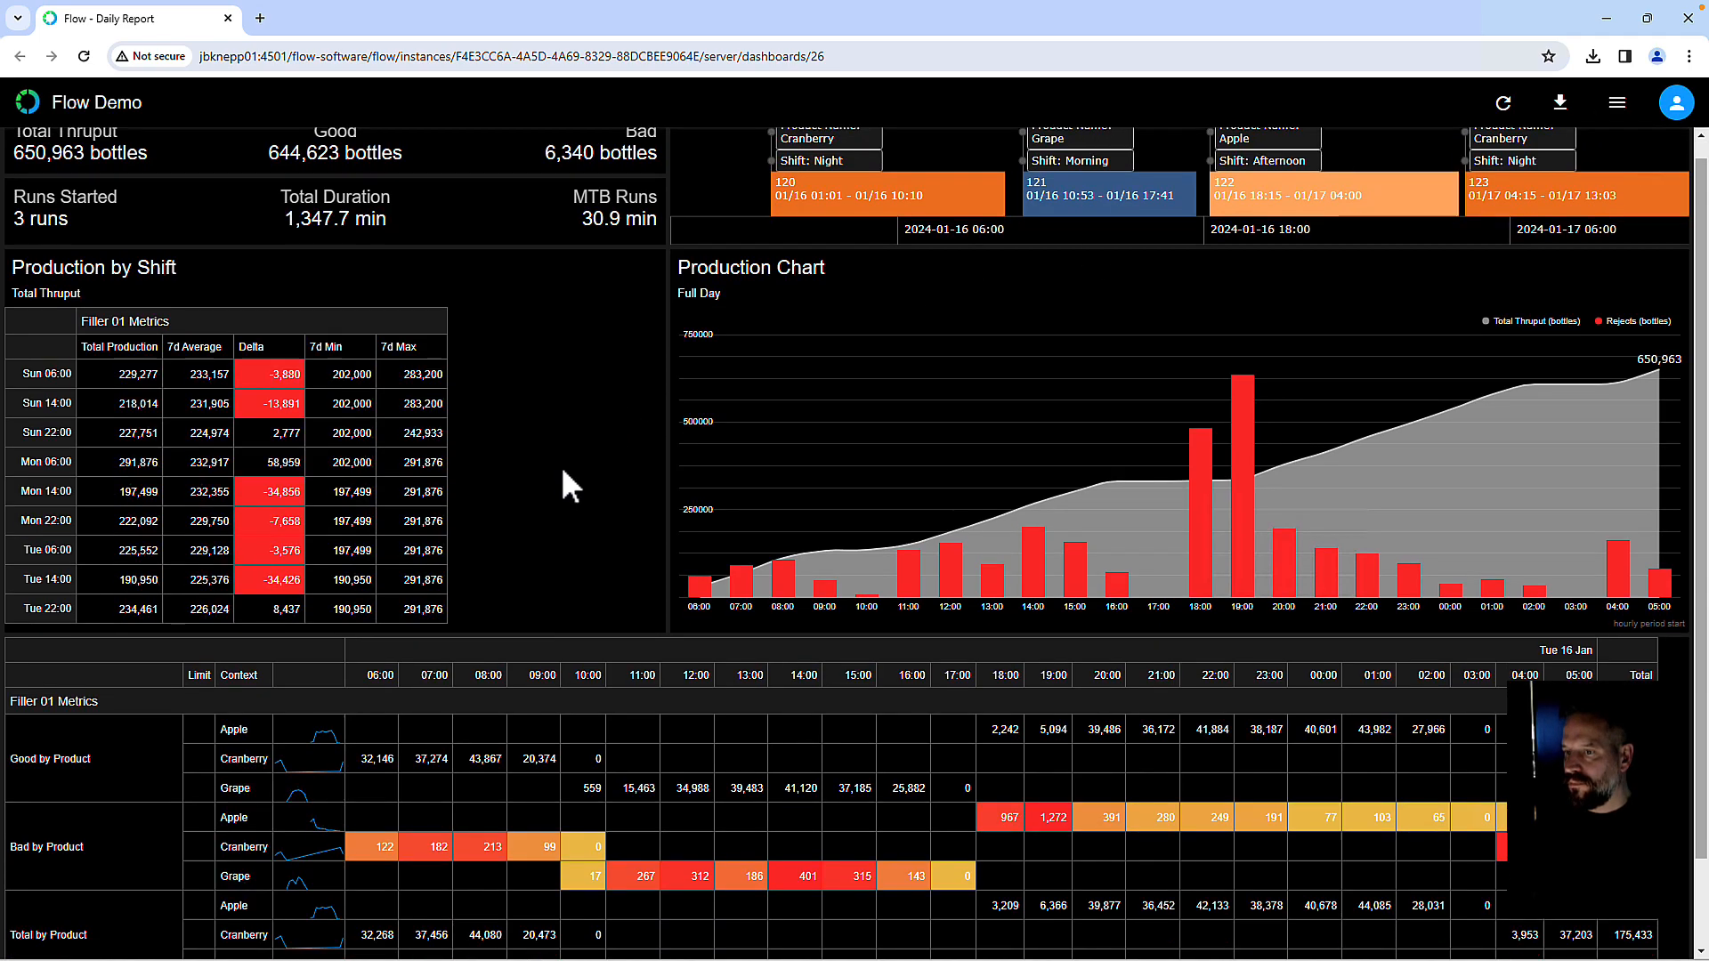
{"action": "scroll", "coordinate": [562, 470], "scroll_direction": "up", "scroll_amount": 2}
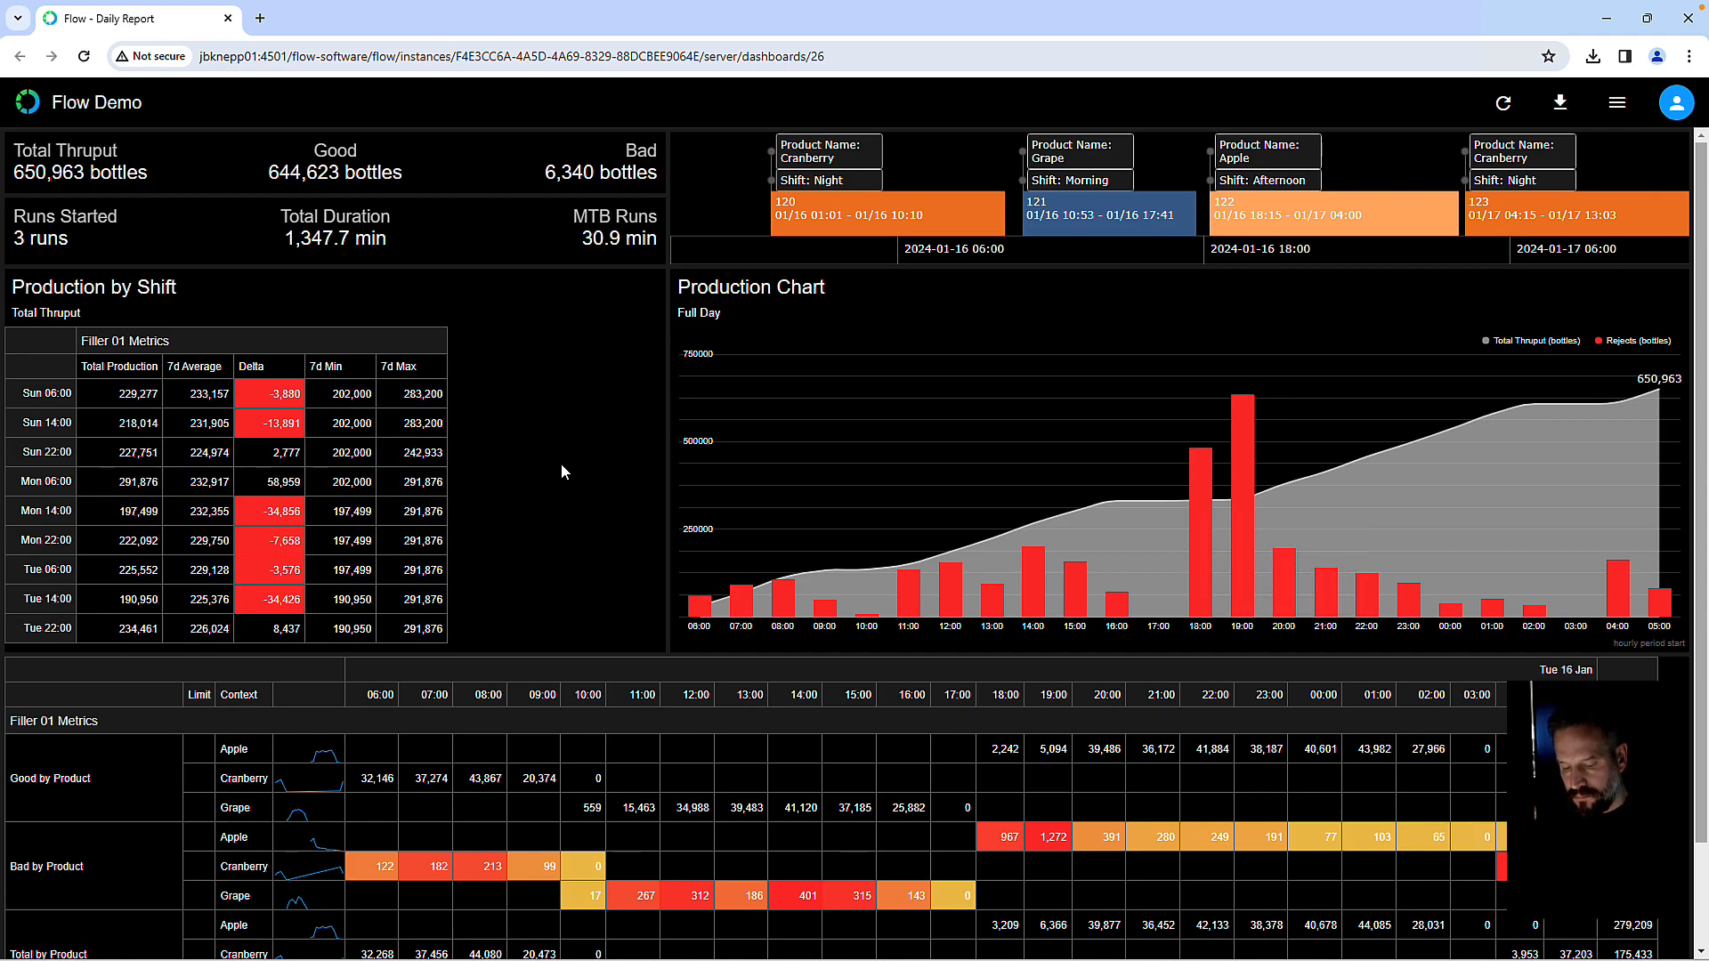
{"action": "key", "text": "ctrl+Left"}
{"action": "mouse_move", "coordinate": [1701, 685]}
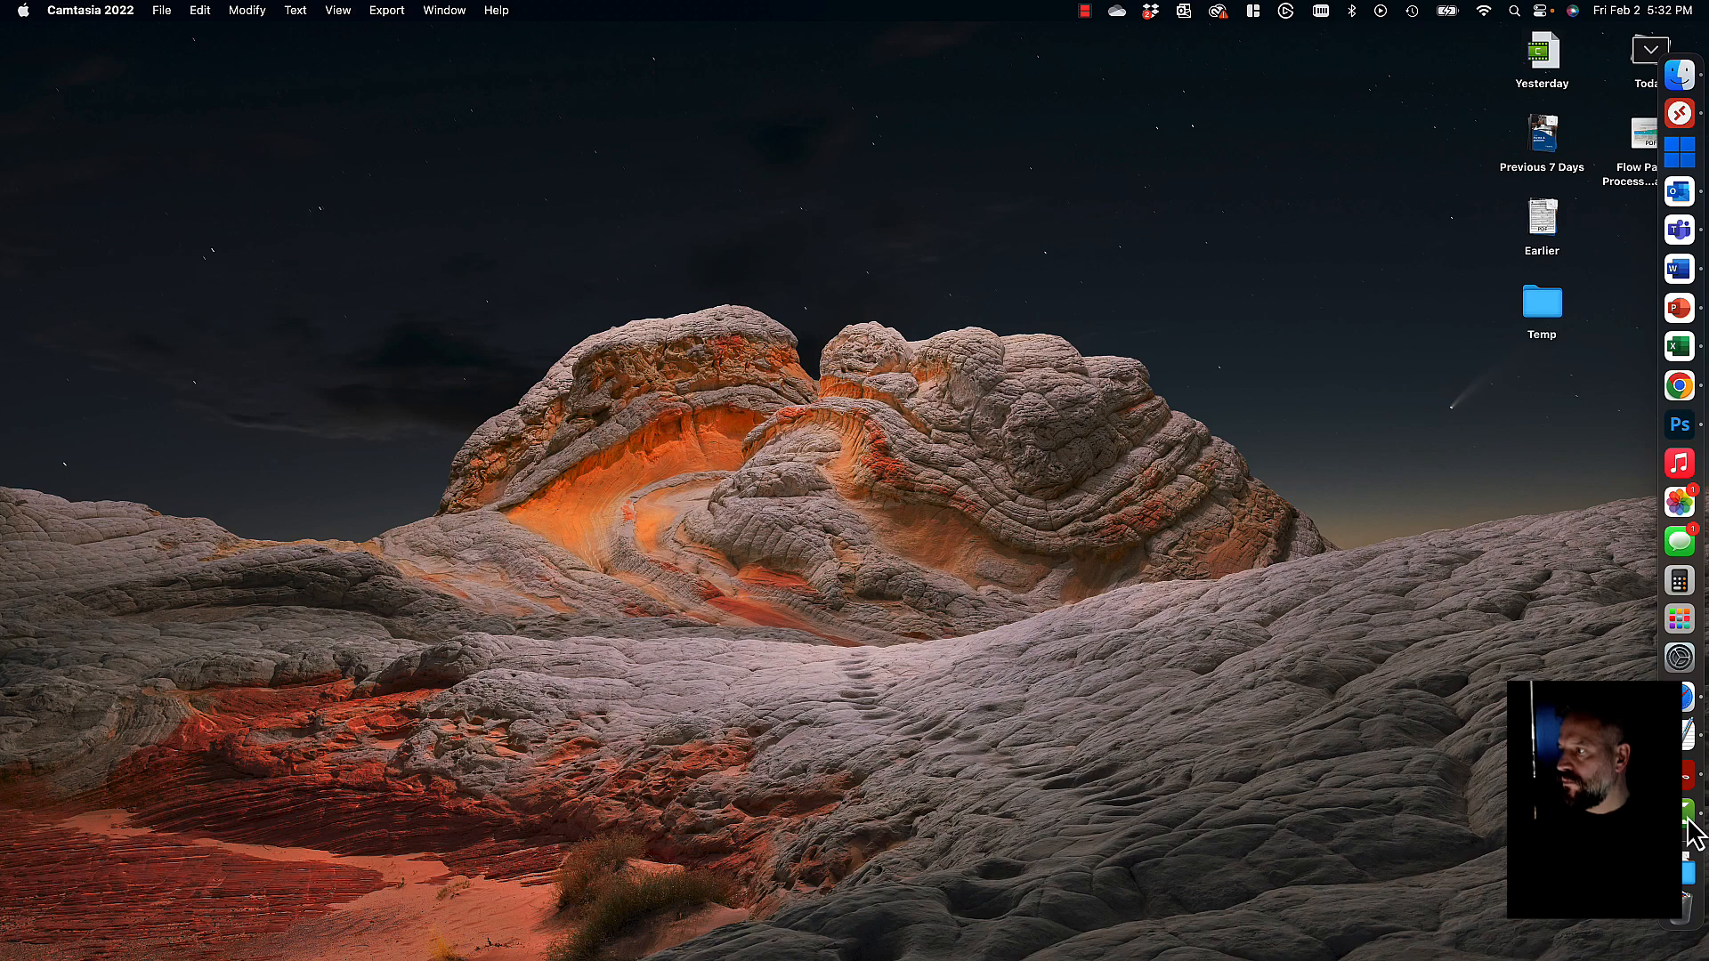
{"action": "right_click", "coordinate": [1689, 823]}
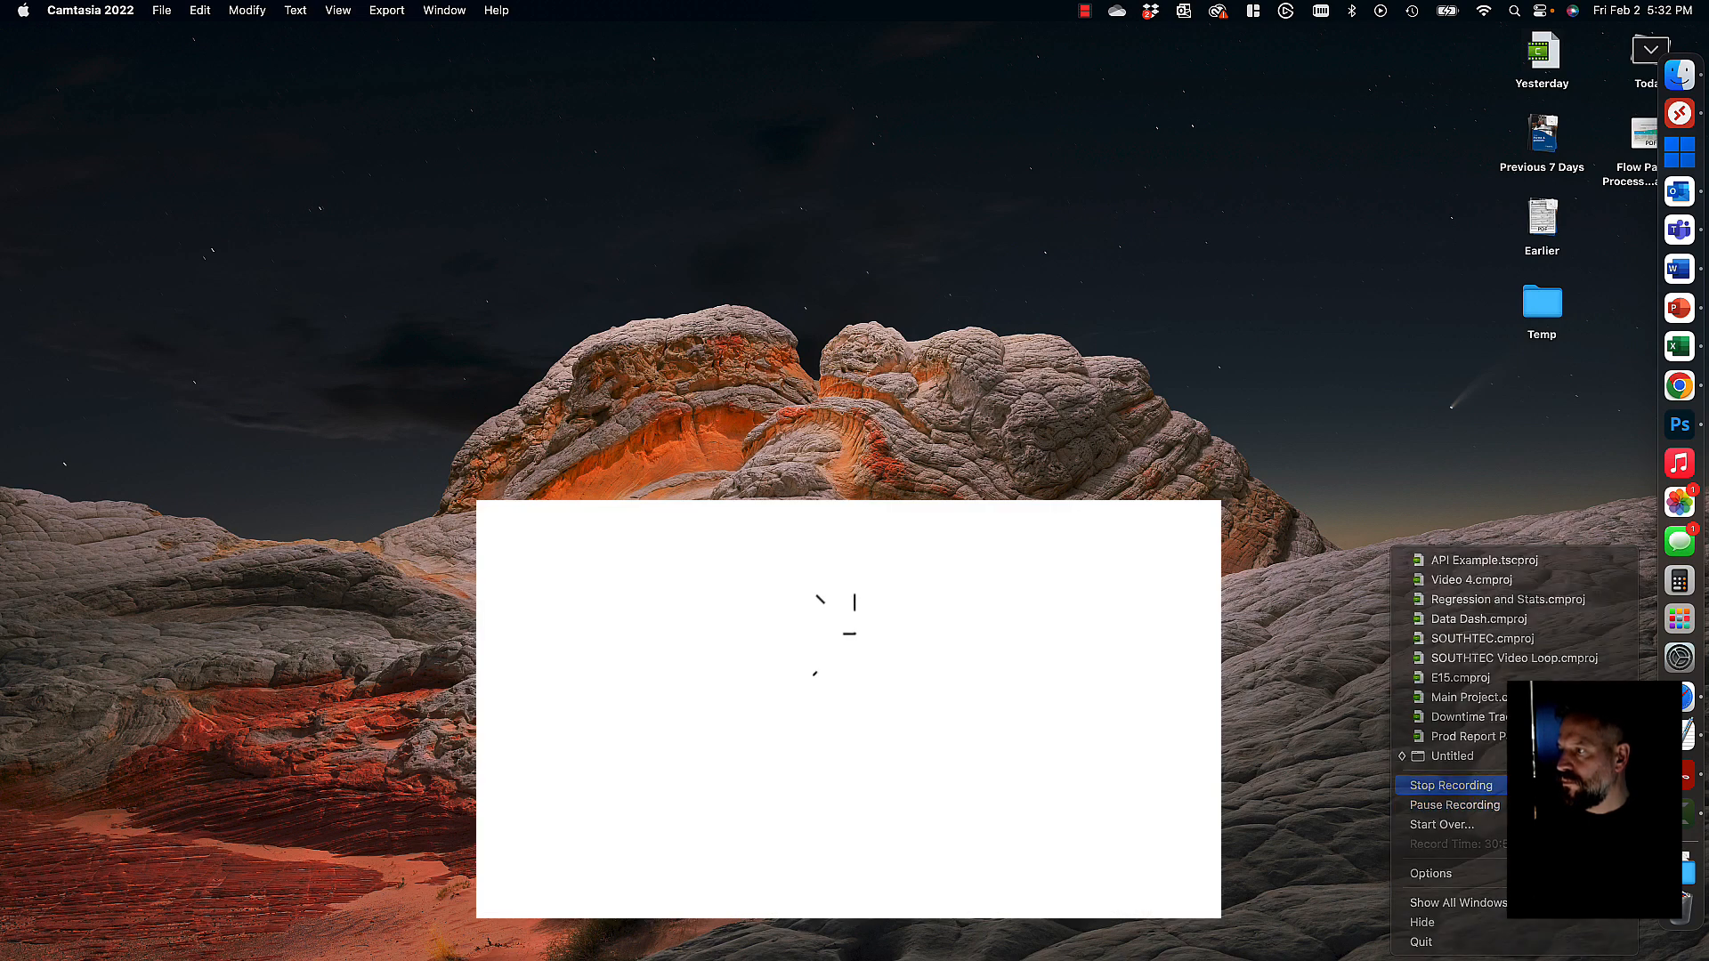